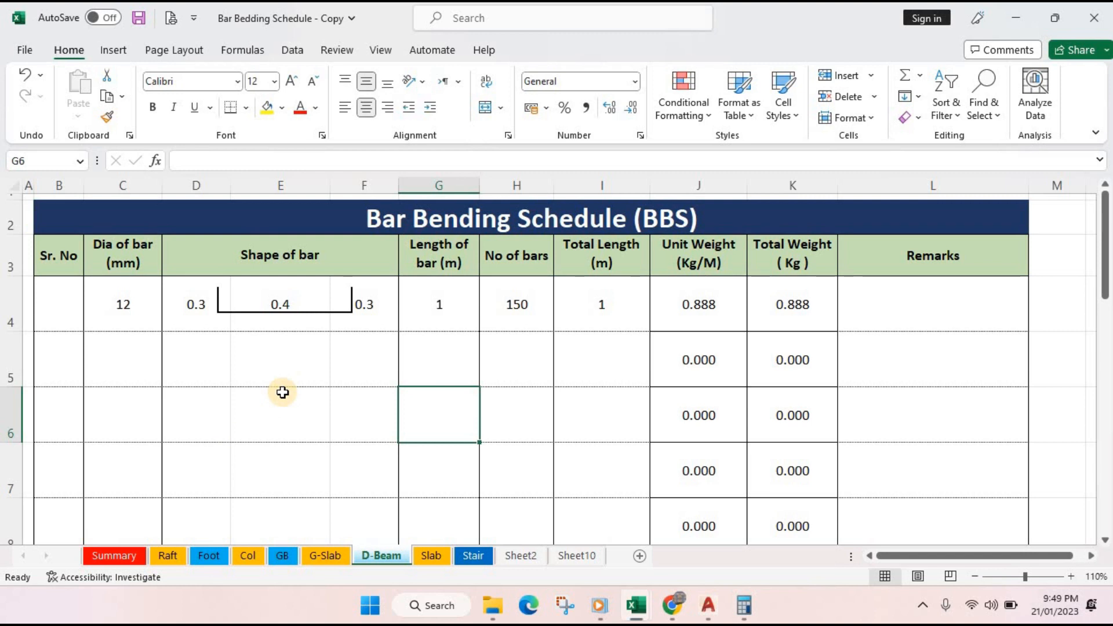
# - Inspect the row 4 total length formula and glance at the raft foundation reinforcement images in Chrome before returning to the Excel schedule
pyautogui.click(583, 327)
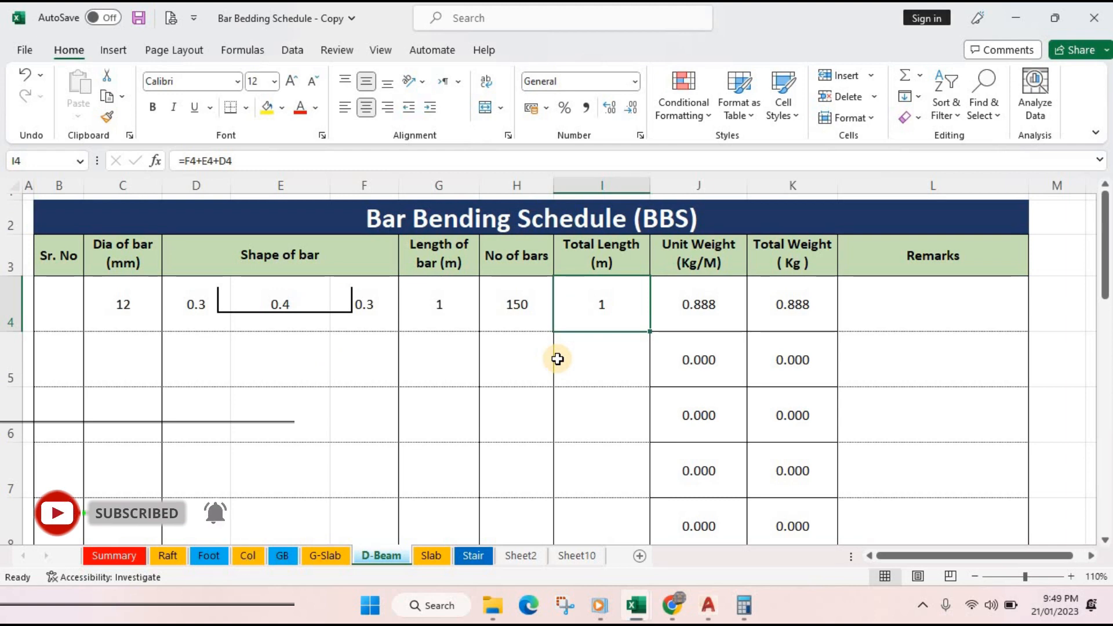
pyautogui.click(671, 605)
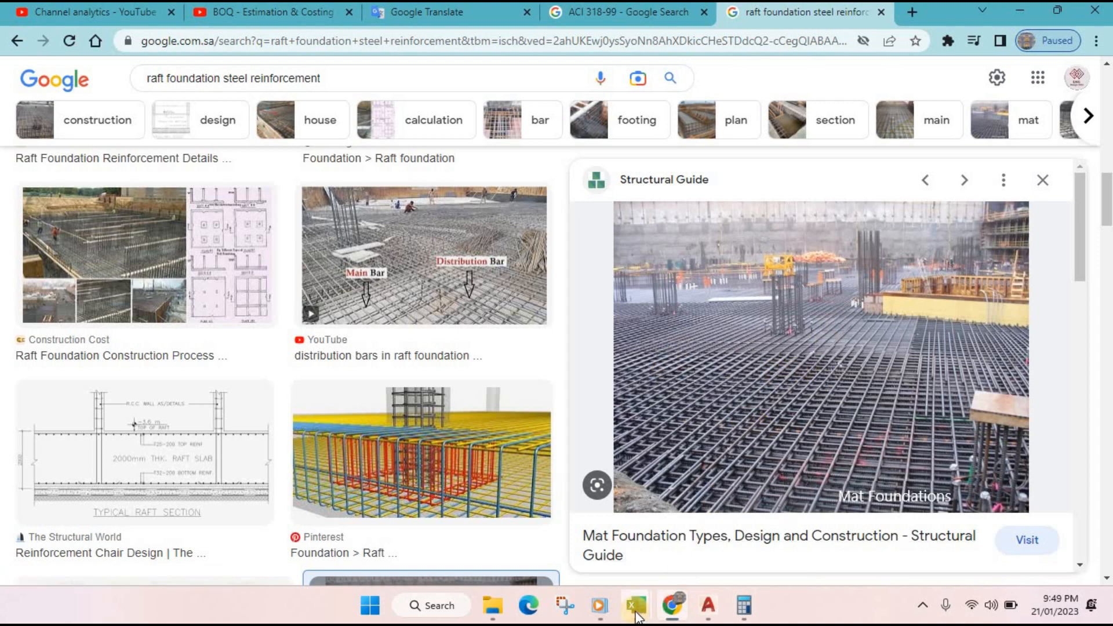
pyautogui.moveTo(636, 614)
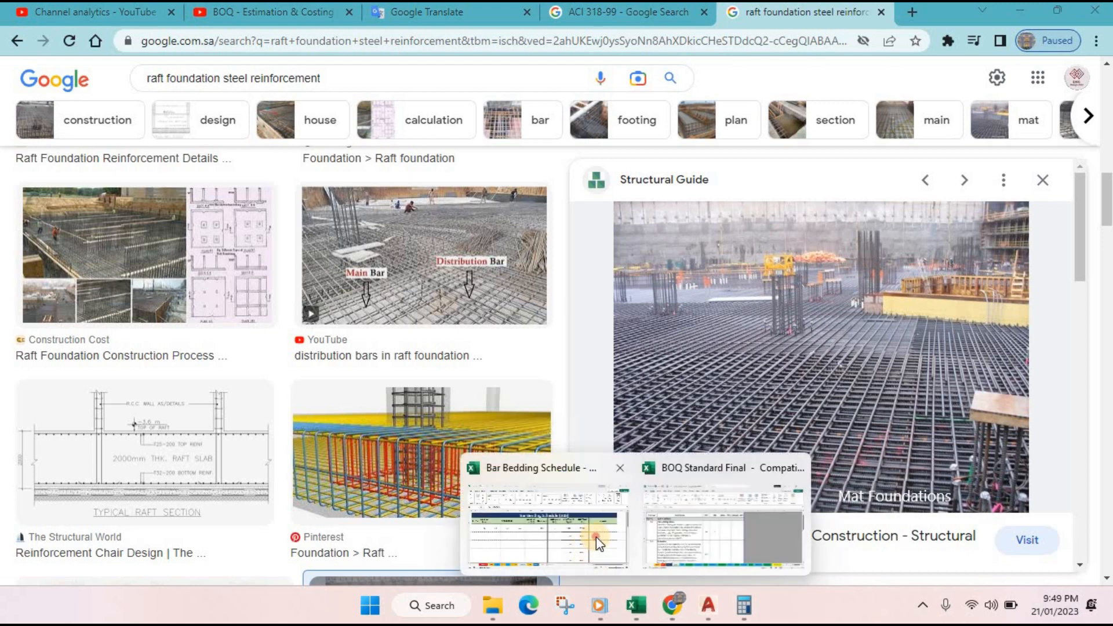
pyautogui.click(596, 537)
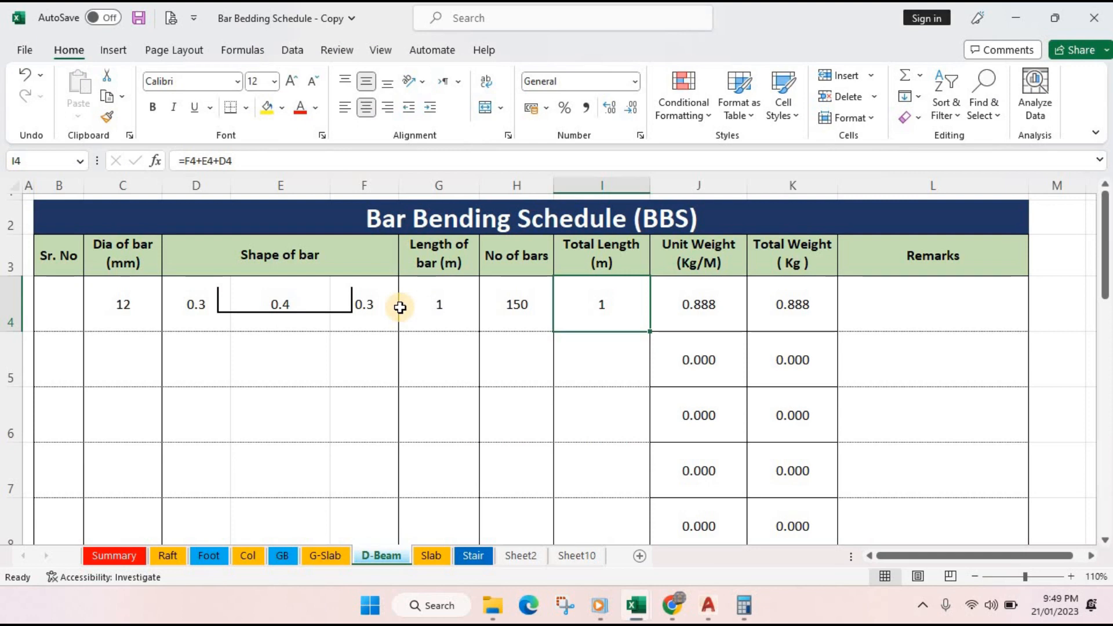
# - Switch to the BOQ Standard Final workbook and review the demolishing and excavation items on the Earth sheet
pyautogui.moveTo(636, 607)
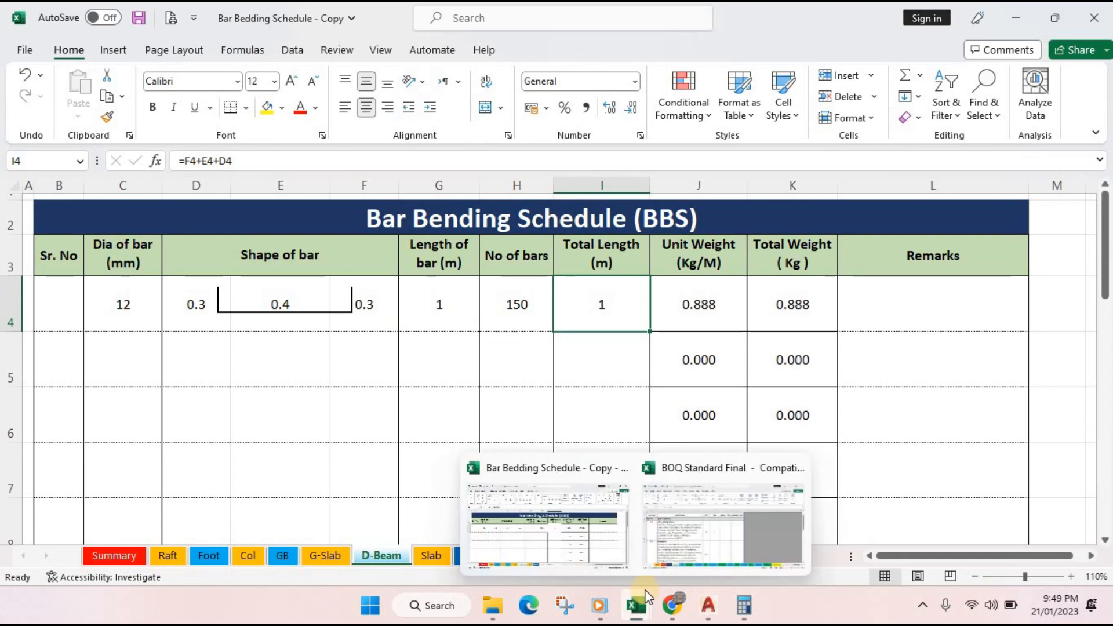
pyautogui.click(643, 511)
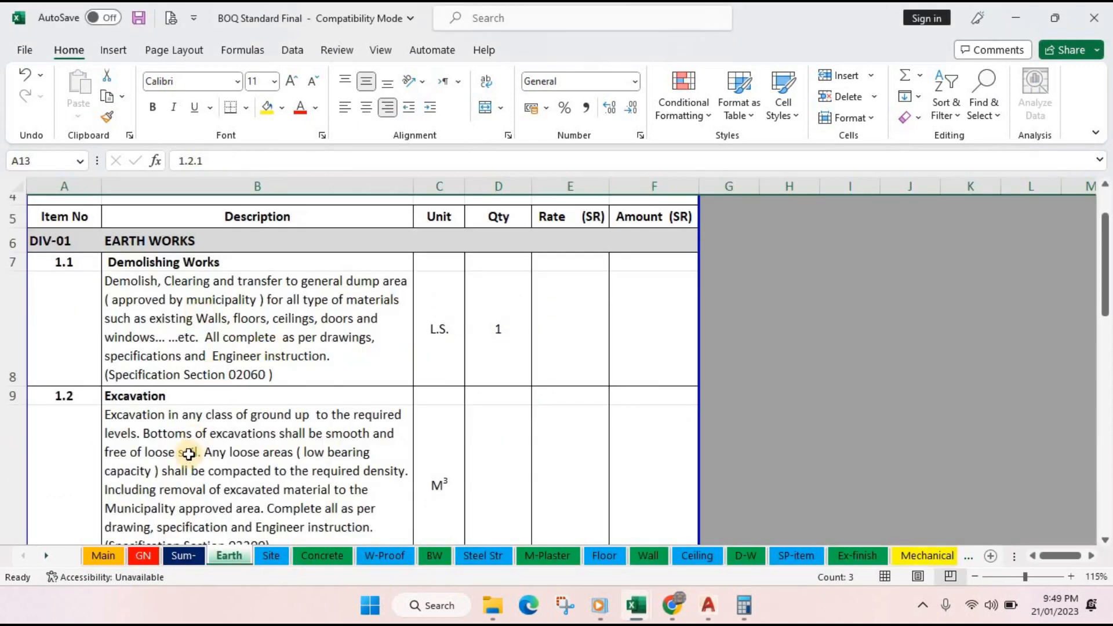
pyautogui.scroll(1, 190, 387)
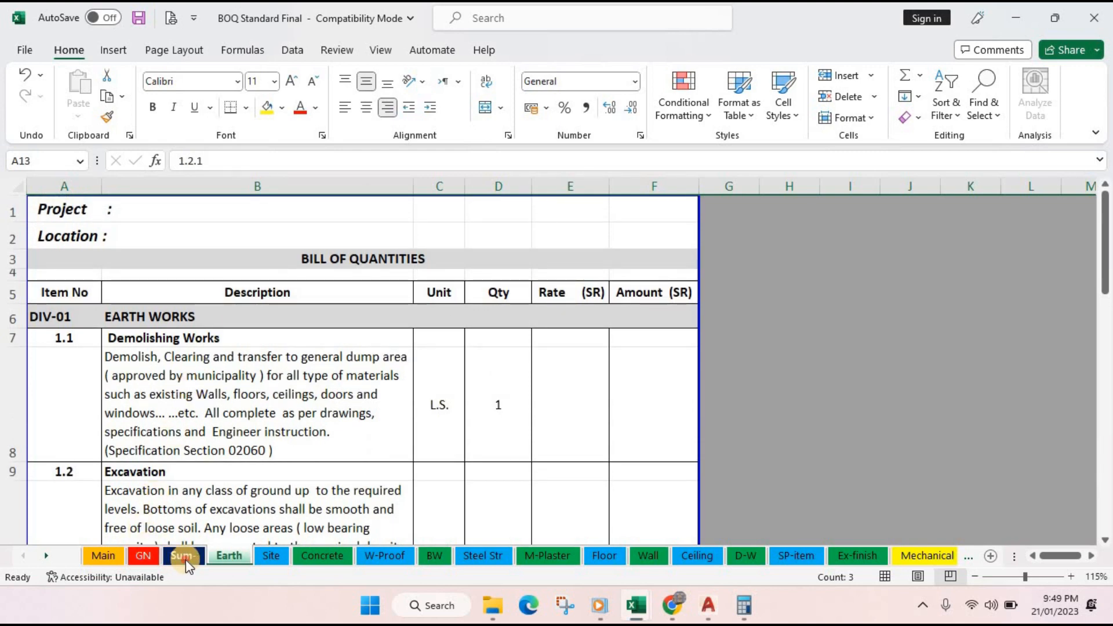
pyautogui.click(184, 557)
pyautogui.click(227, 557)
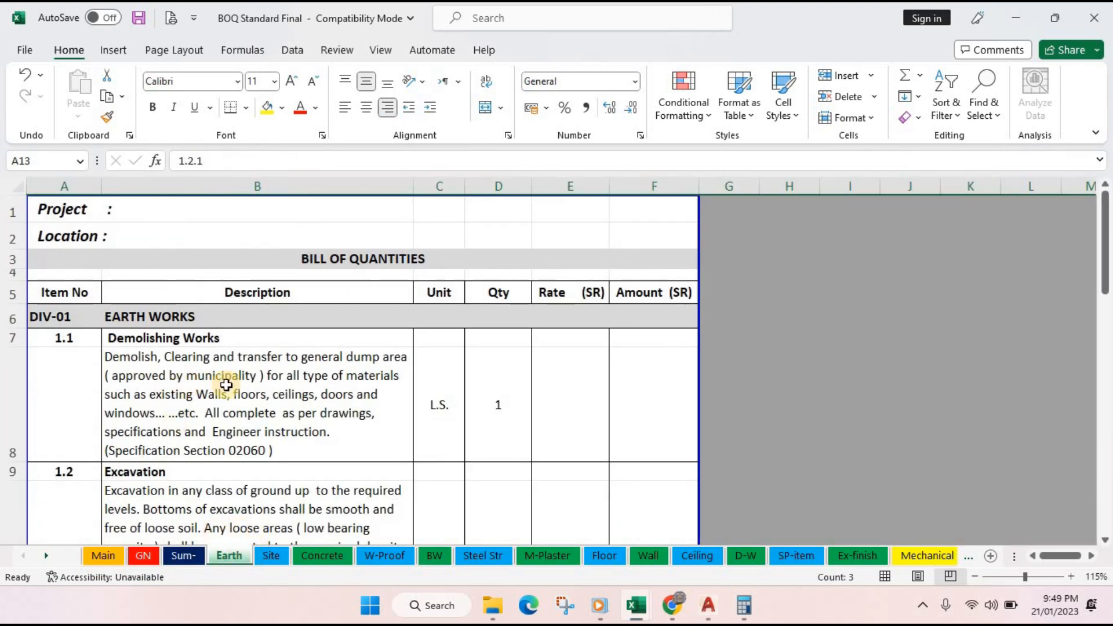
pyautogui.scroll(-1, 272, 398)
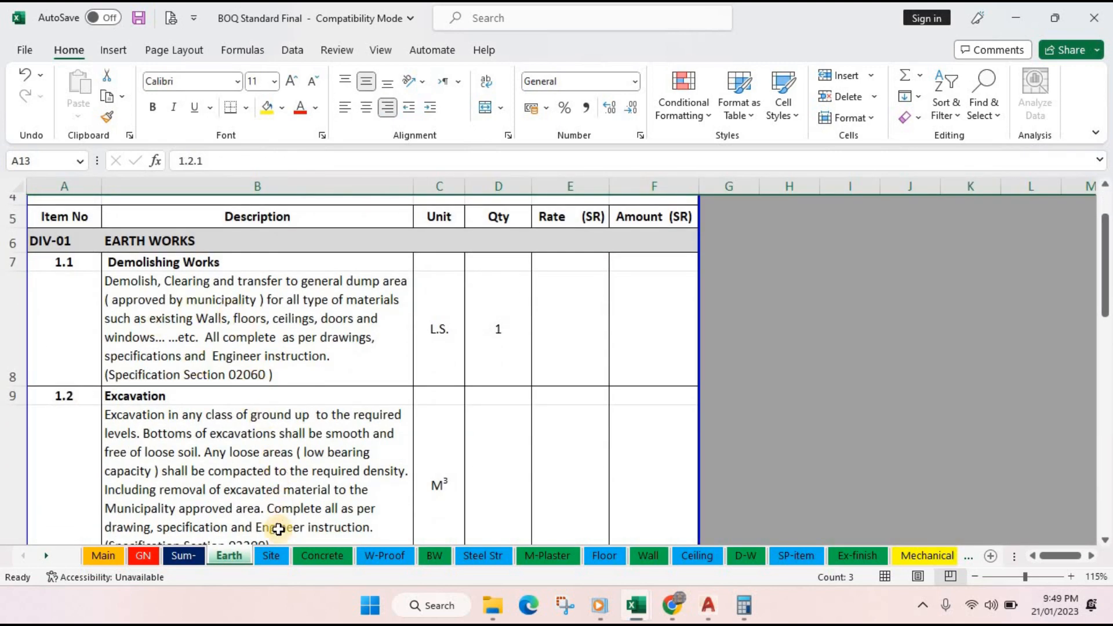
# - Review the bill of quantities items on the Site and Concrete sheets
pyautogui.click(270, 556)
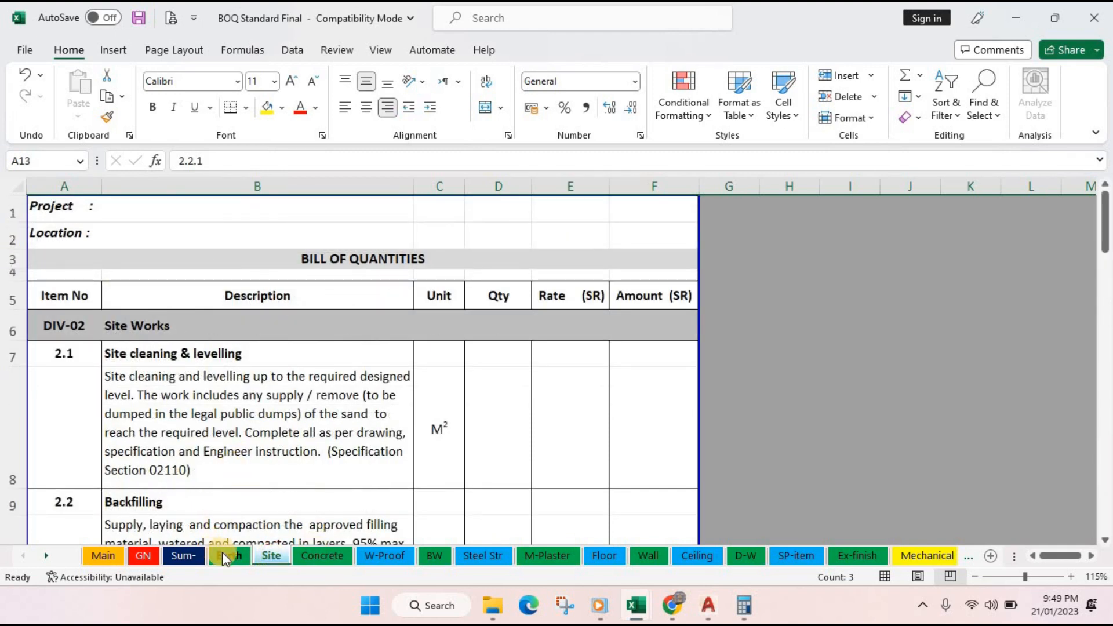
pyautogui.click(224, 556)
pyautogui.click(271, 556)
pyautogui.click(316, 555)
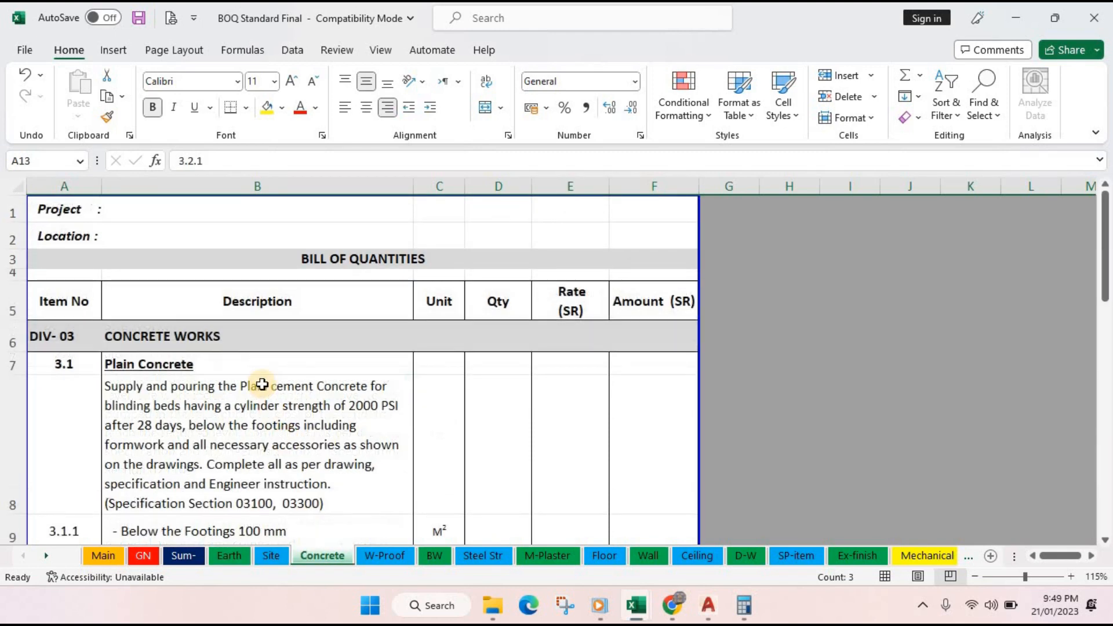
pyautogui.scroll(-1, 311, 375)
# - Look through the W-Proof, BW, Floor and Wall sheets of the bill of quantities
pyautogui.click(387, 556)
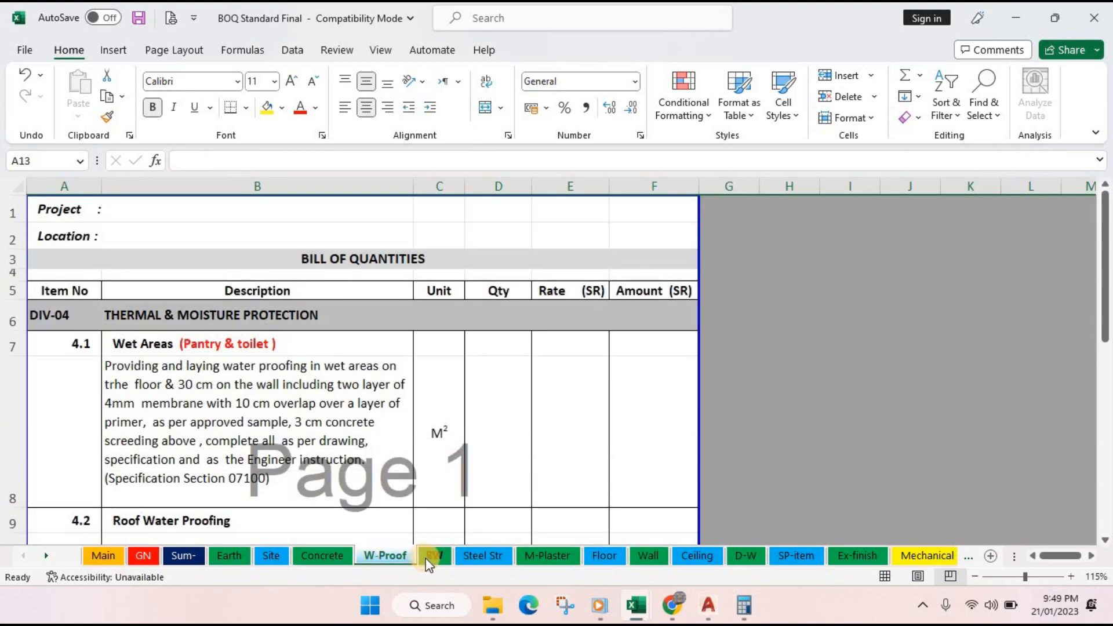
pyautogui.click(435, 556)
pyautogui.scroll(2, 531, 488)
pyautogui.scroll(5, 531, 488)
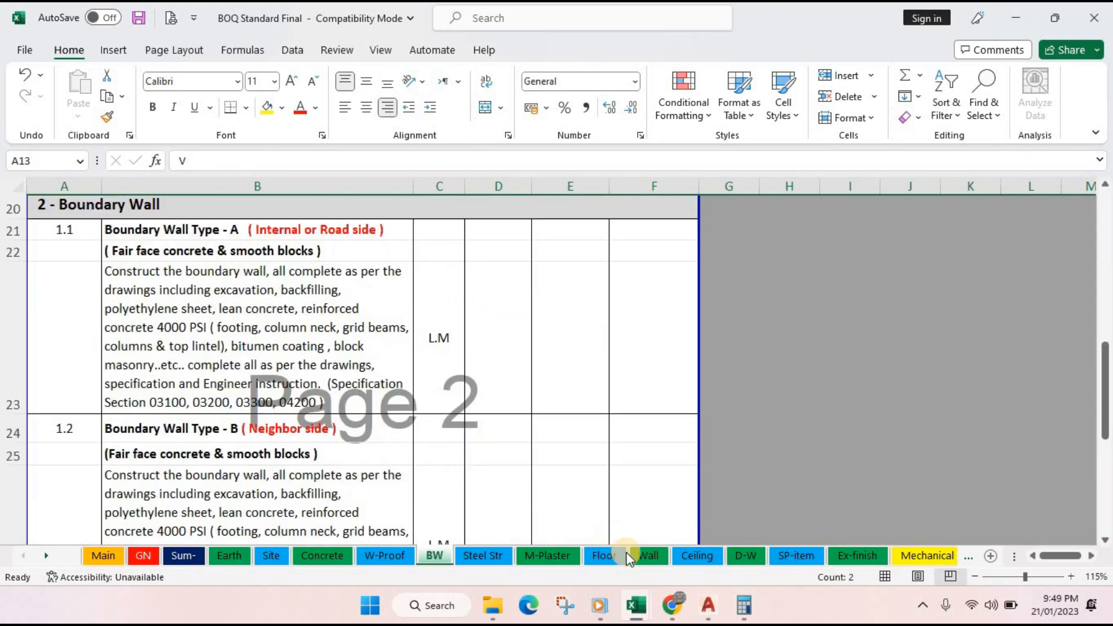
pyautogui.click(604, 555)
pyautogui.click(648, 555)
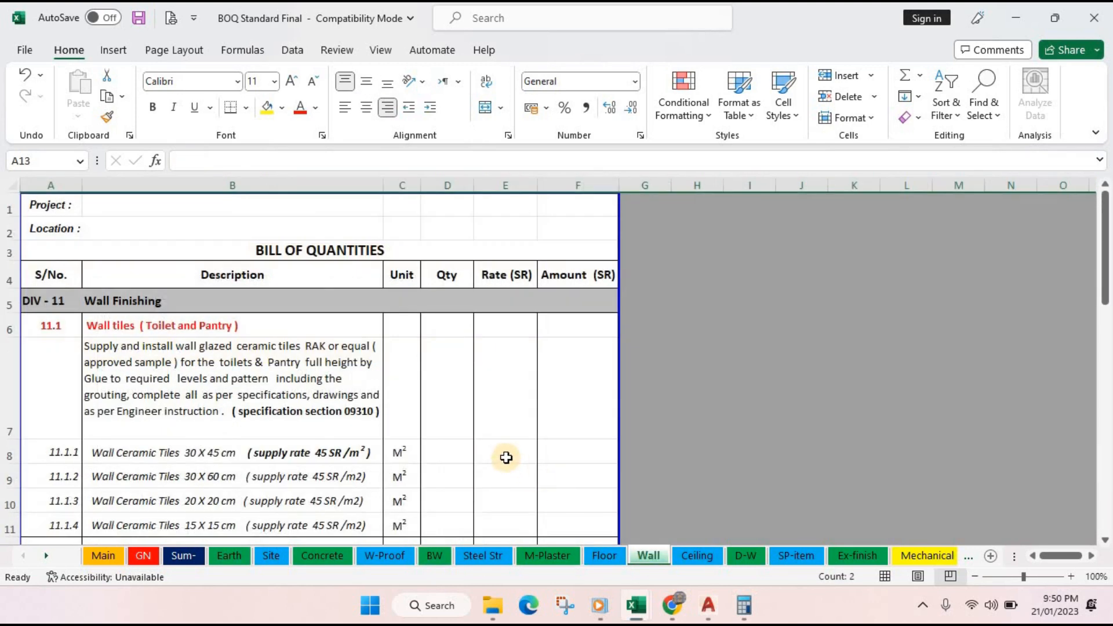
# - Switch to Chrome and browse the videos in the BOQ - Estimation & Costing playlist on YouTube
pyautogui.moveTo(670, 618)
pyautogui.click(635, 536)
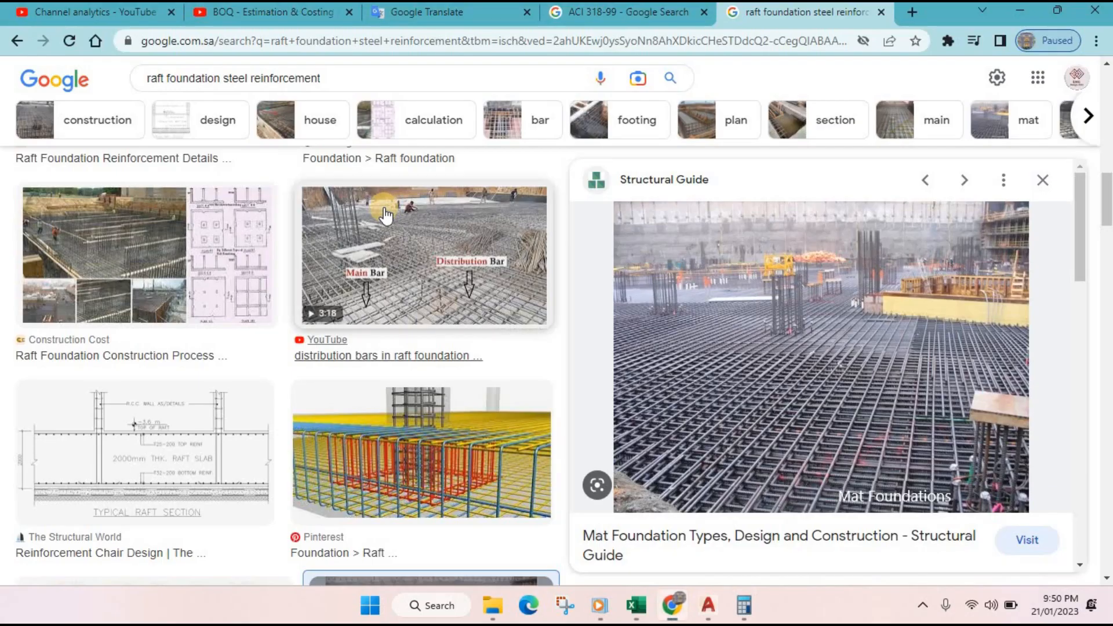
pyautogui.click(293, 12)
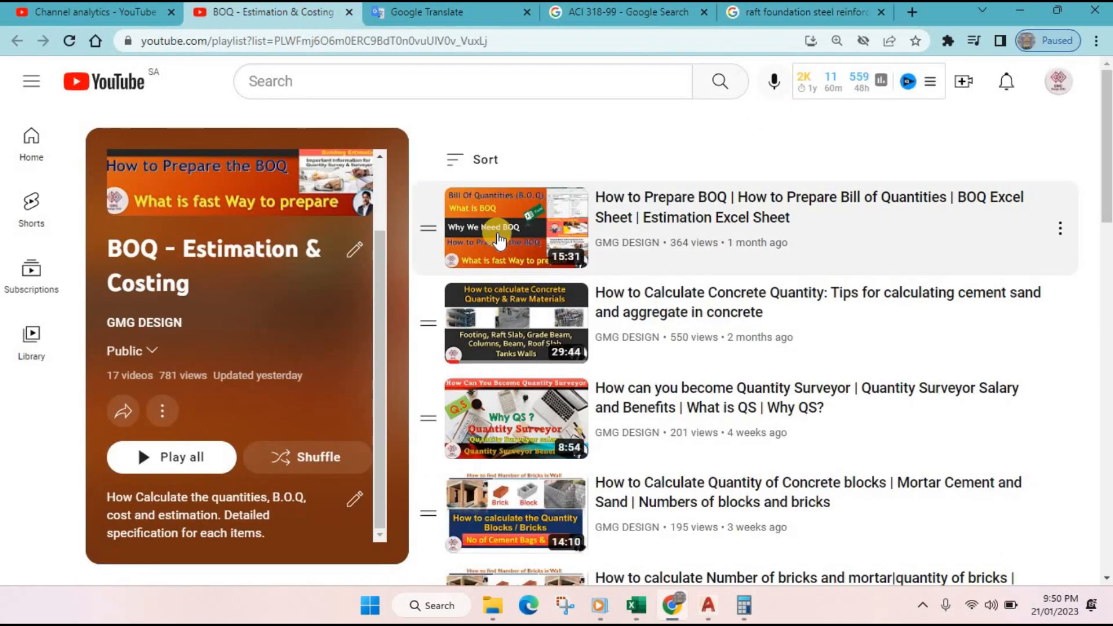
pyautogui.scroll(-3, 728, 294)
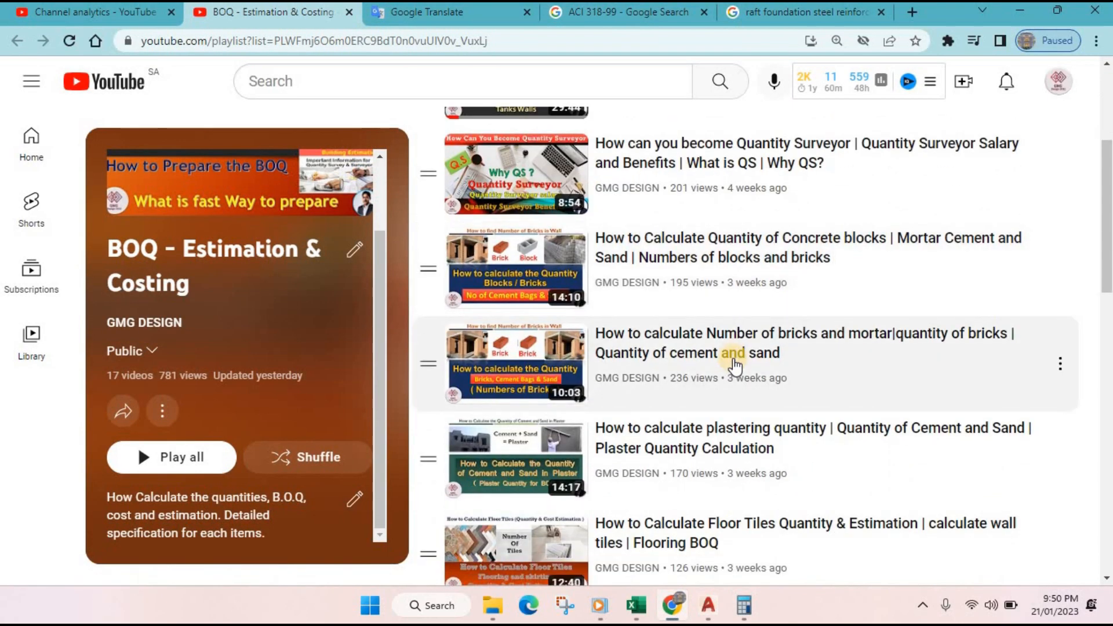
pyautogui.scroll(4, 734, 361)
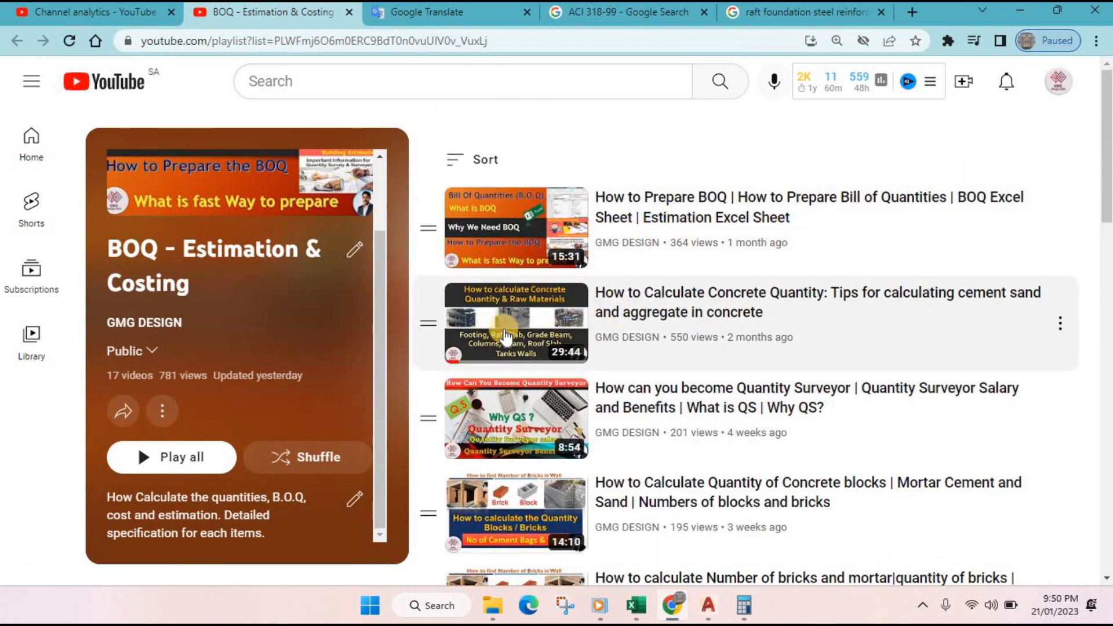
pyautogui.scroll(-1, 597, 331)
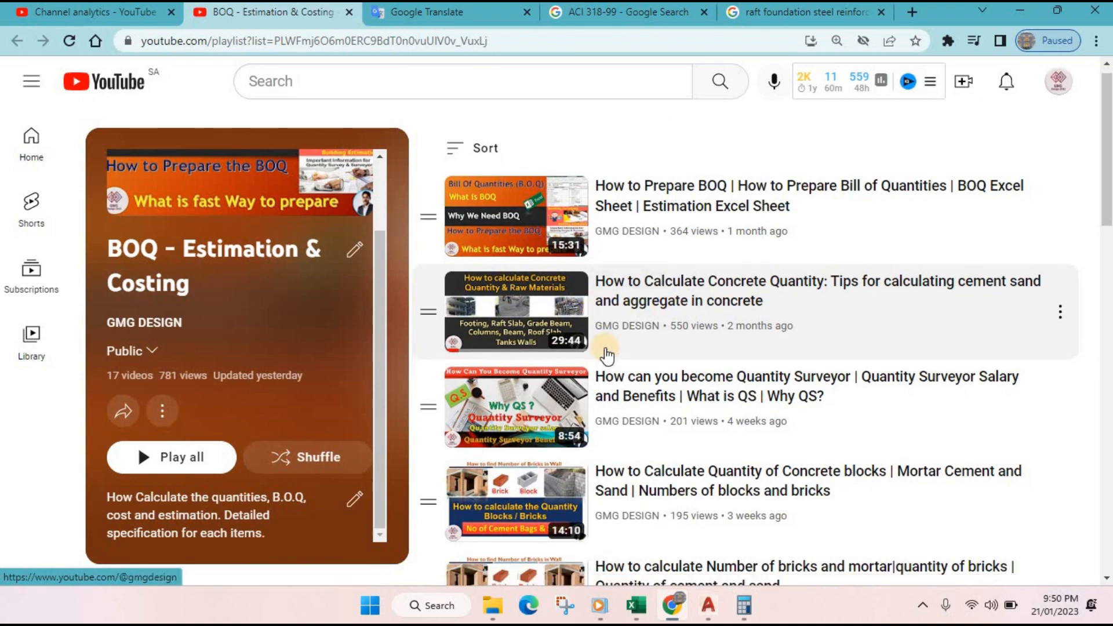
pyautogui.scroll(-4, 756, 406)
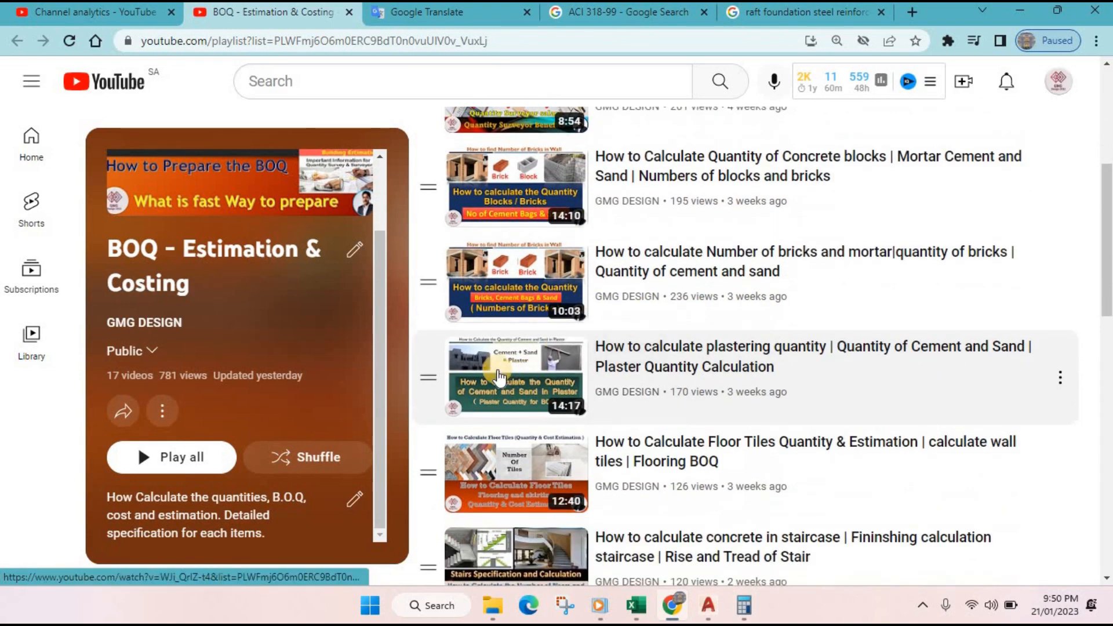
pyautogui.scroll(-1, 560, 366)
pyautogui.scroll(-3, 706, 402)
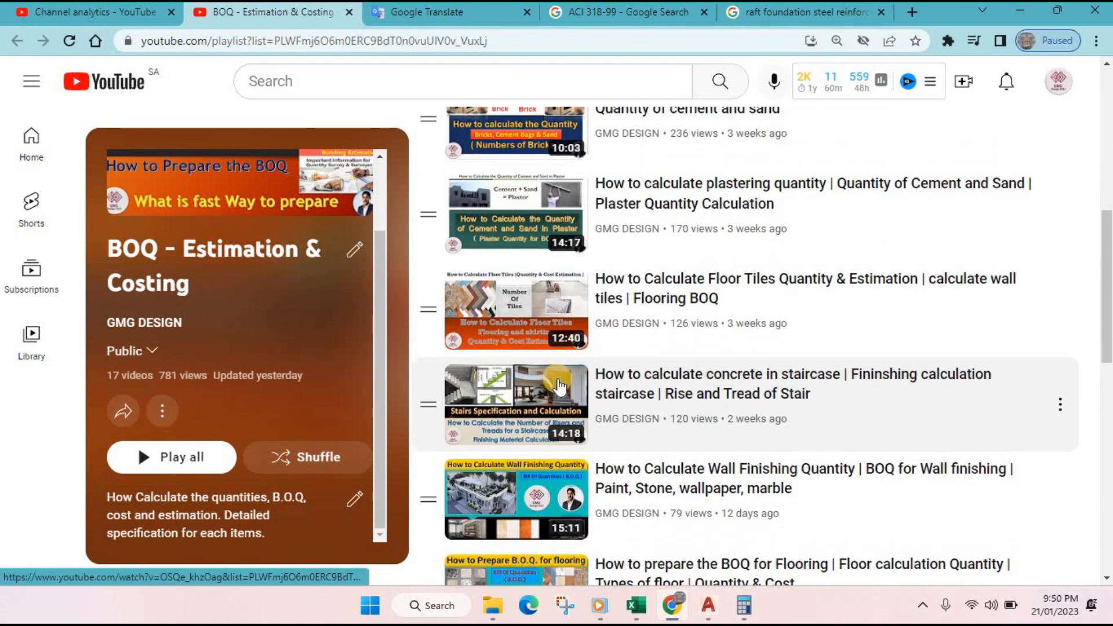
pyautogui.scroll(-6, 696, 339)
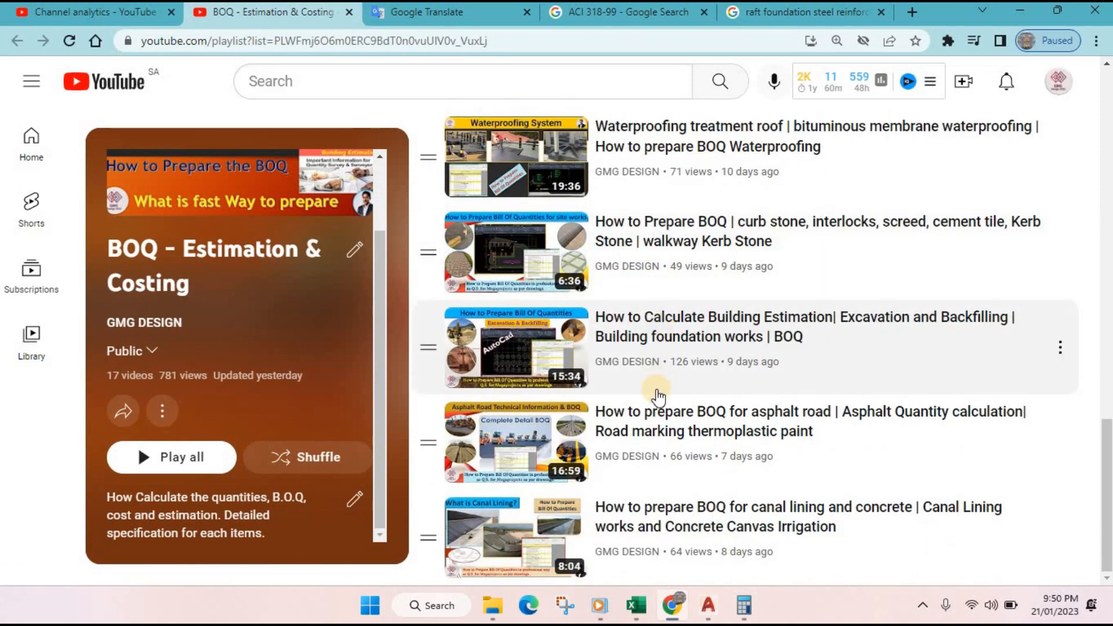
pyautogui.scroll(3, 719, 162)
# - Return to the raft foundation steel reinforcement image results and switch back to the Bar Bedding Schedule workbook in Excel
pyautogui.click(770, 13)
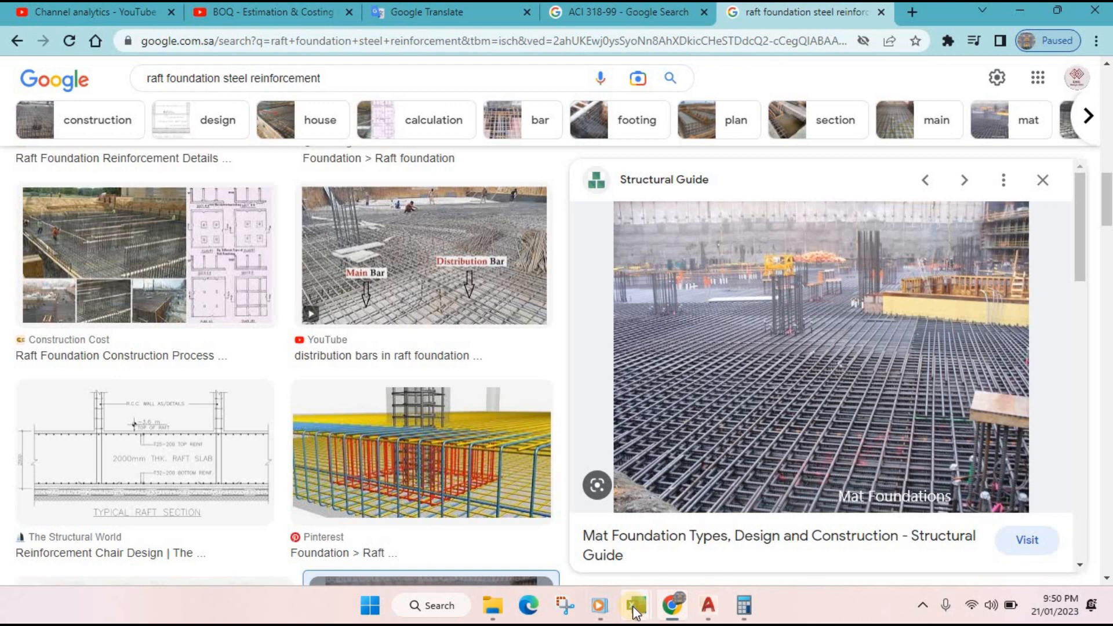
pyautogui.moveTo(636, 603)
pyautogui.moveTo(576, 534)
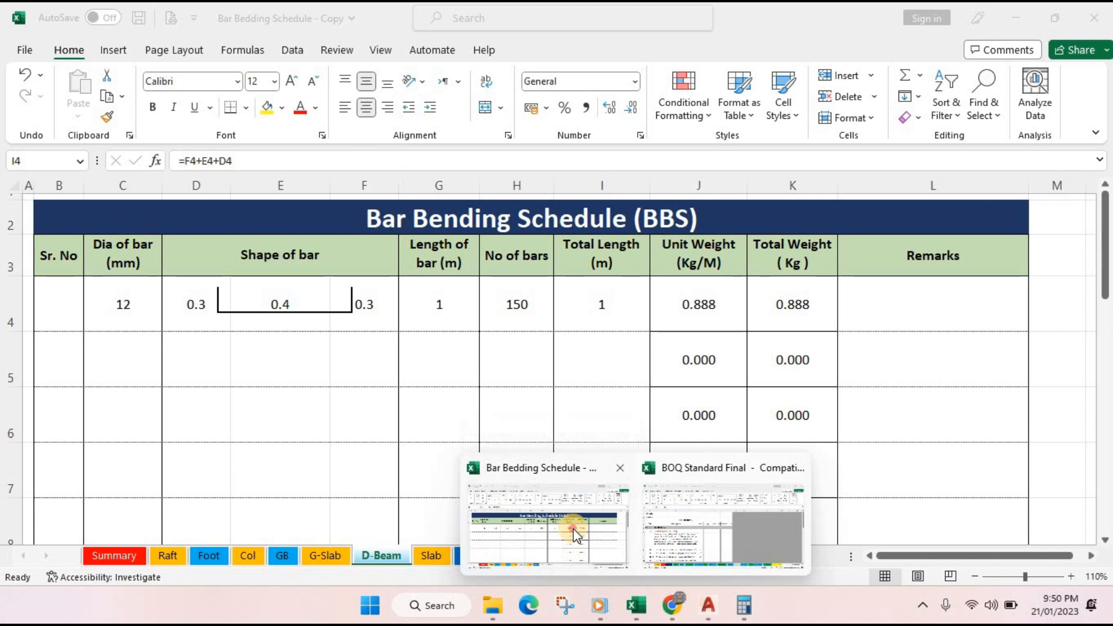
pyautogui.click(576, 534)
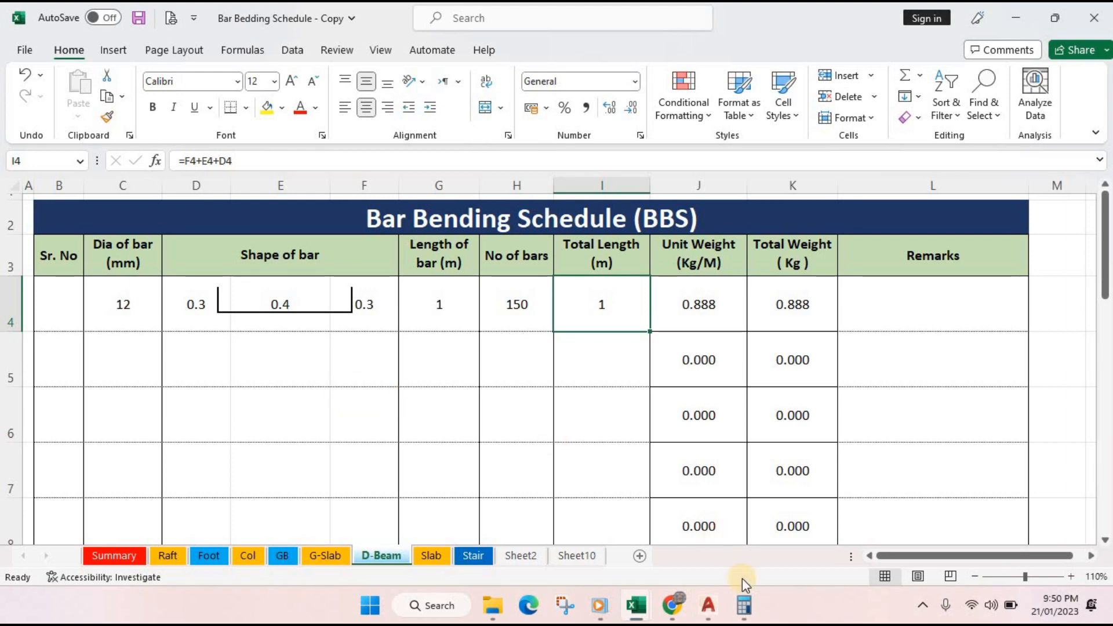
# - Switch to the villa structural drawing in AutoCAD and examine the top and bottom mesh reinforcement note on the raft foundation plan
pyautogui.click(625, 513)
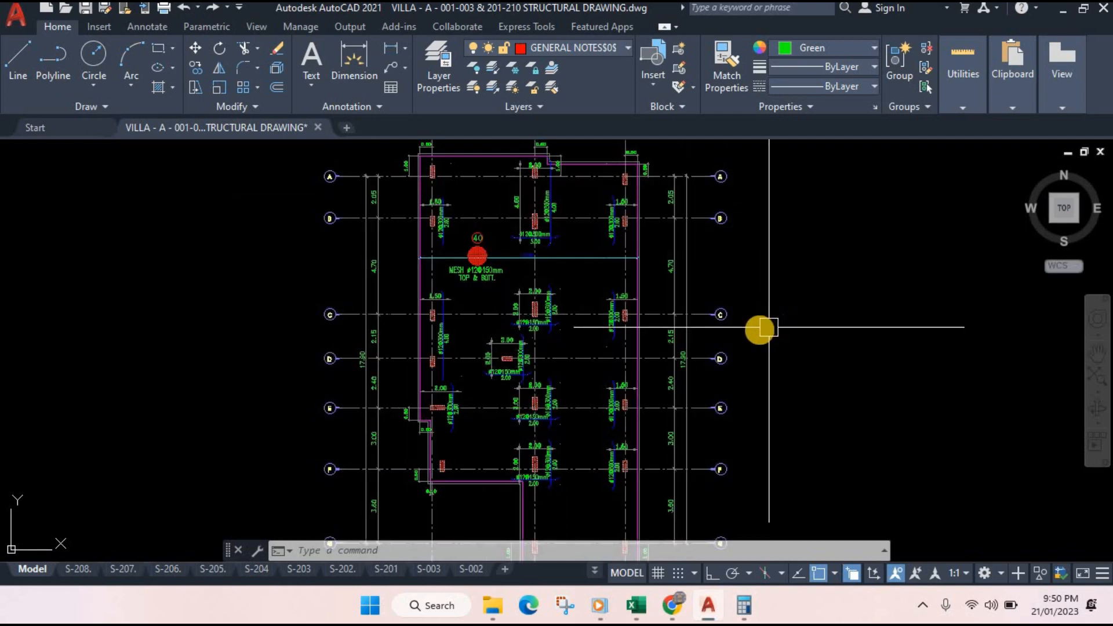
pyautogui.scroll(3, 490, 311)
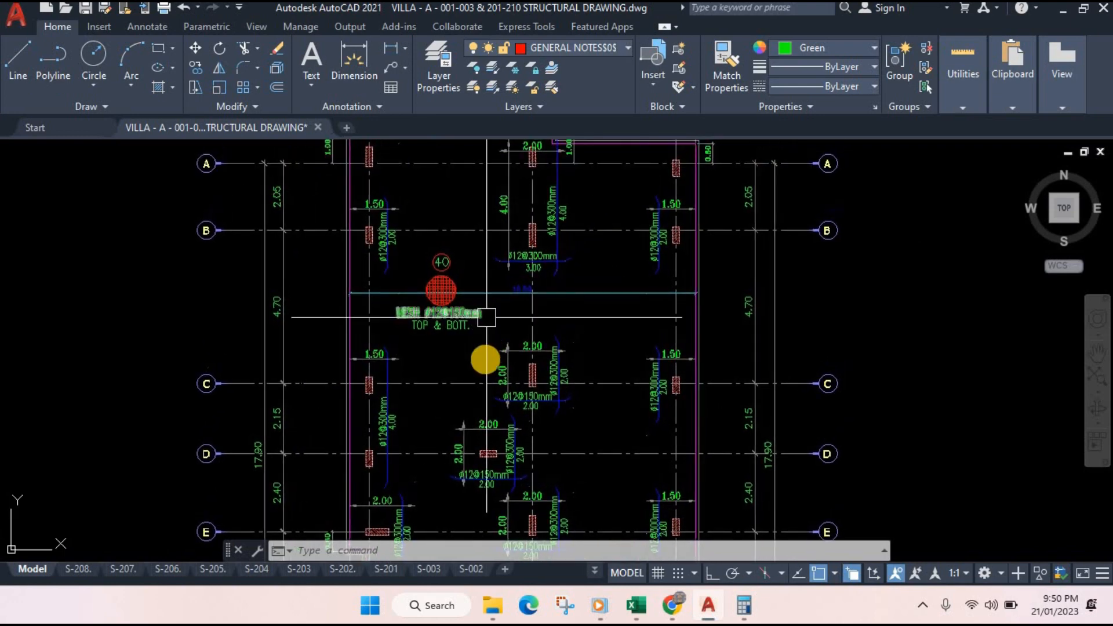
pyautogui.scroll(5, 394, 331)
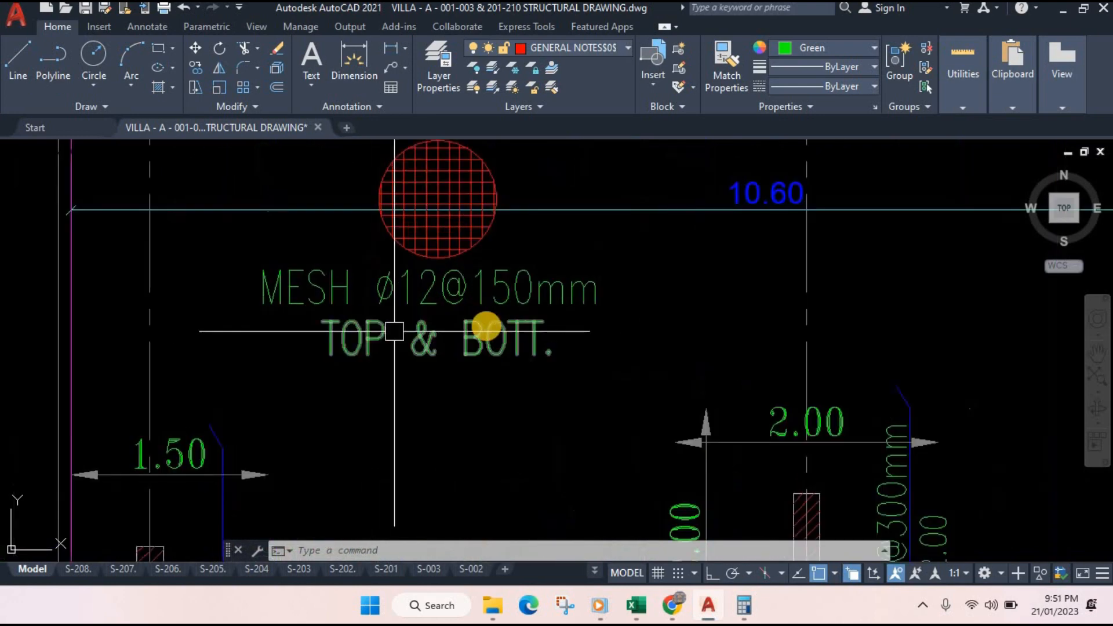
pyautogui.moveTo(394, 331); pyautogui.dragTo(414, 394)
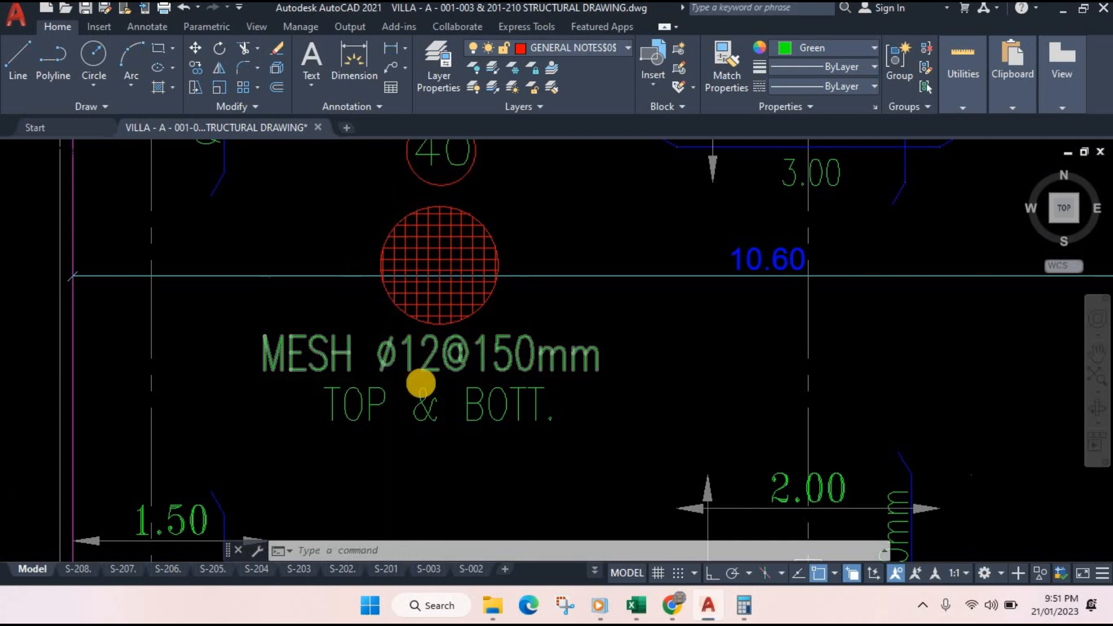
pyautogui.scroll(-6, 421, 383)
pyautogui.moveTo(487, 408); pyautogui.dragTo(472, 353)
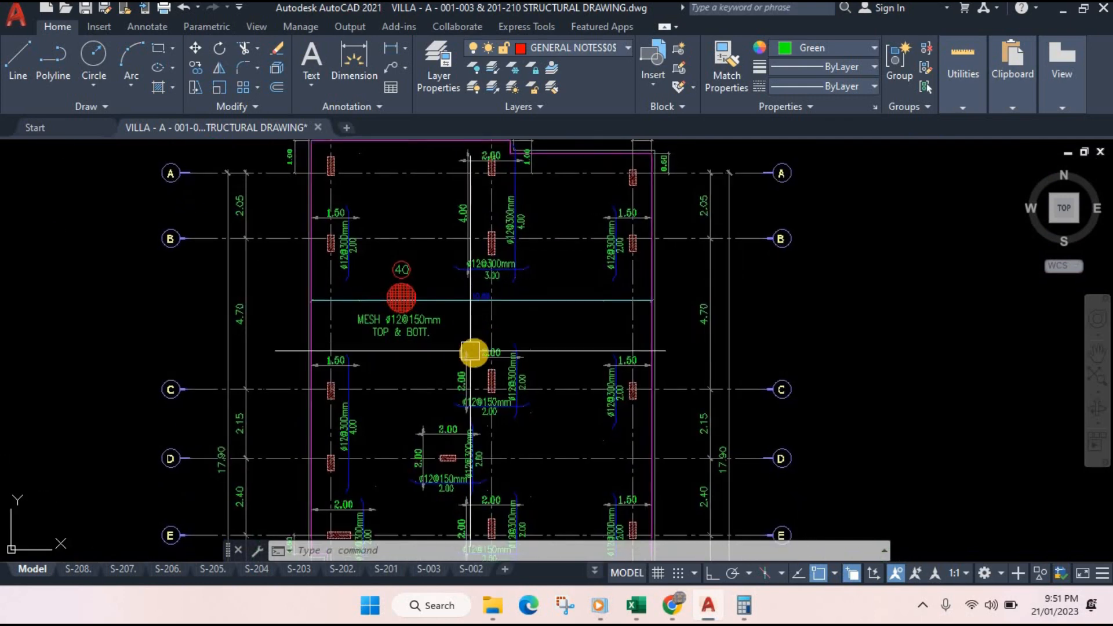
# - Look over layouts S-002, S-001 and S-204 of the structural drawing and return to model space
pyautogui.click(463, 569)
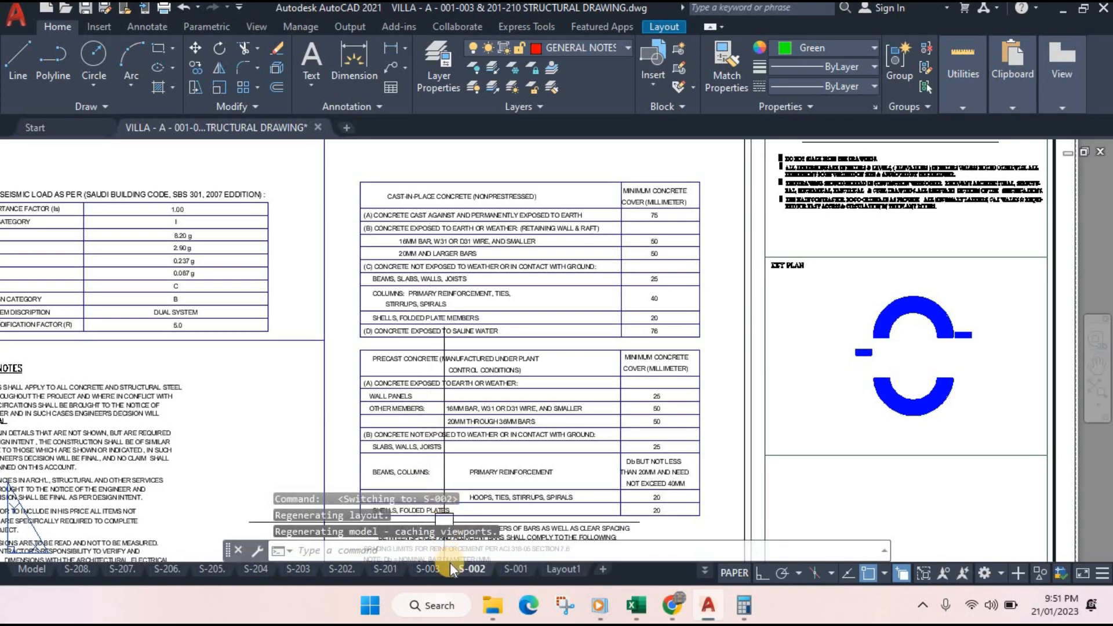
pyautogui.click(514, 569)
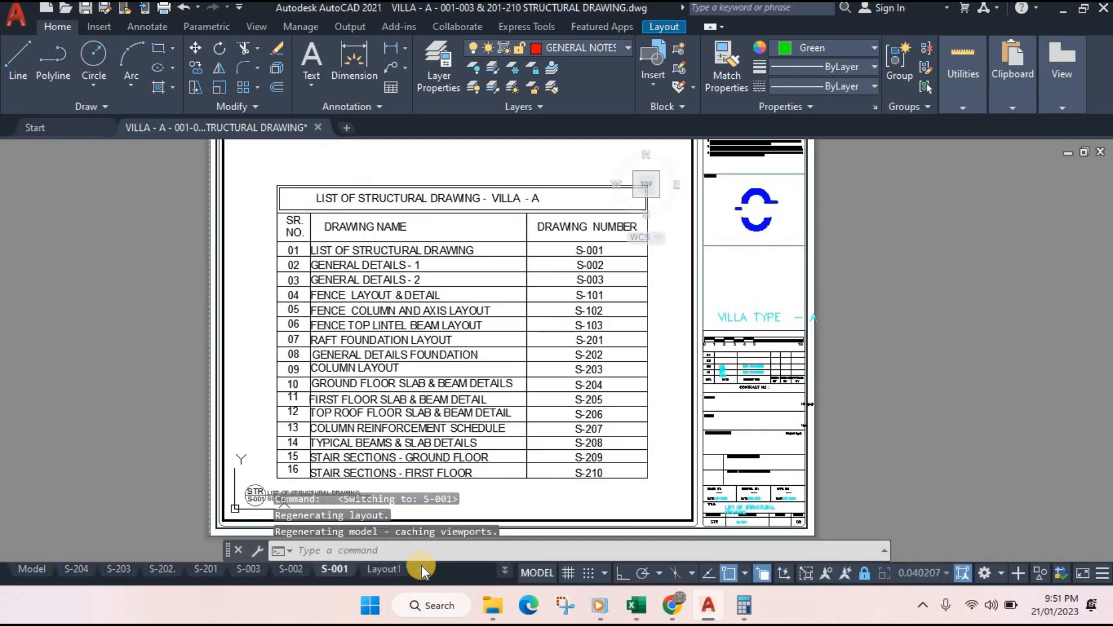
pyautogui.click(250, 569)
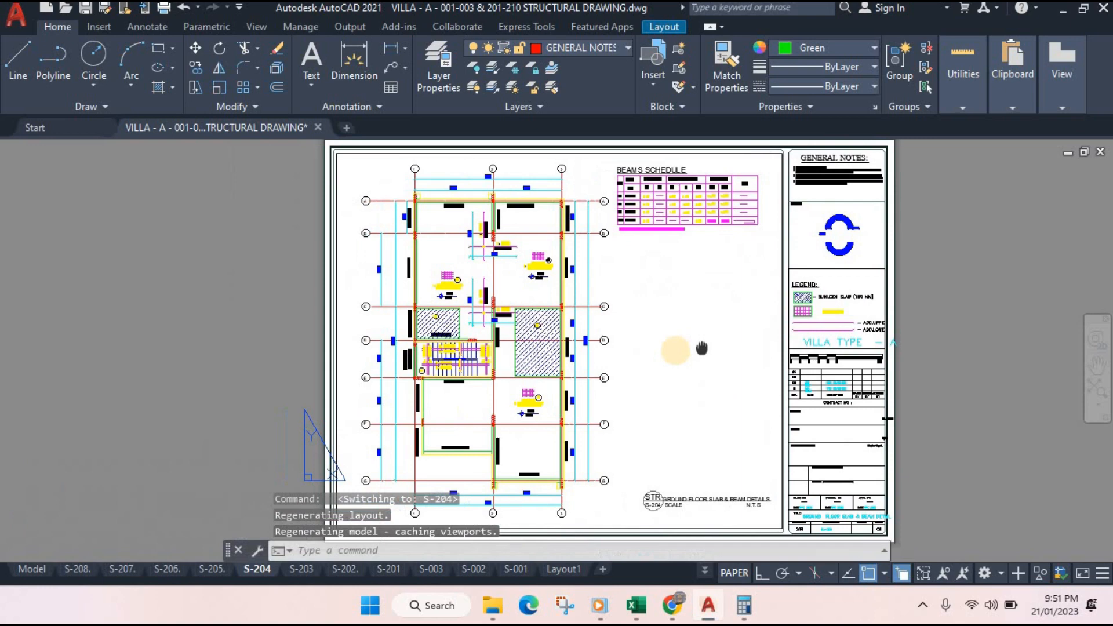
pyautogui.scroll(4, 686, 351)
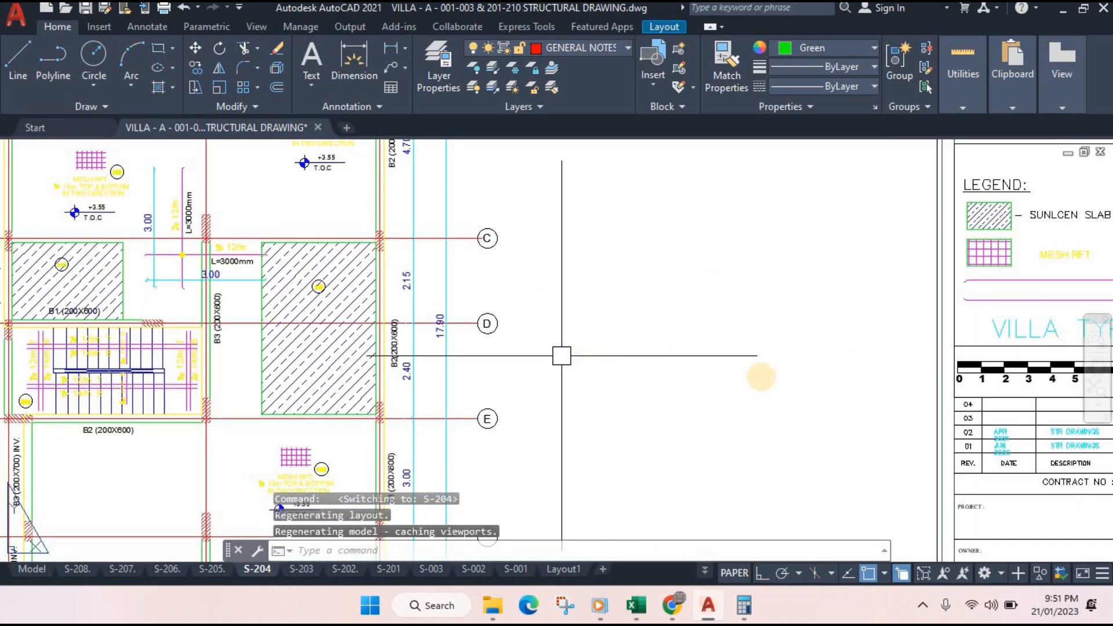
pyautogui.moveTo(558, 370); pyautogui.dragTo(825, 388)
pyautogui.click(38, 569)
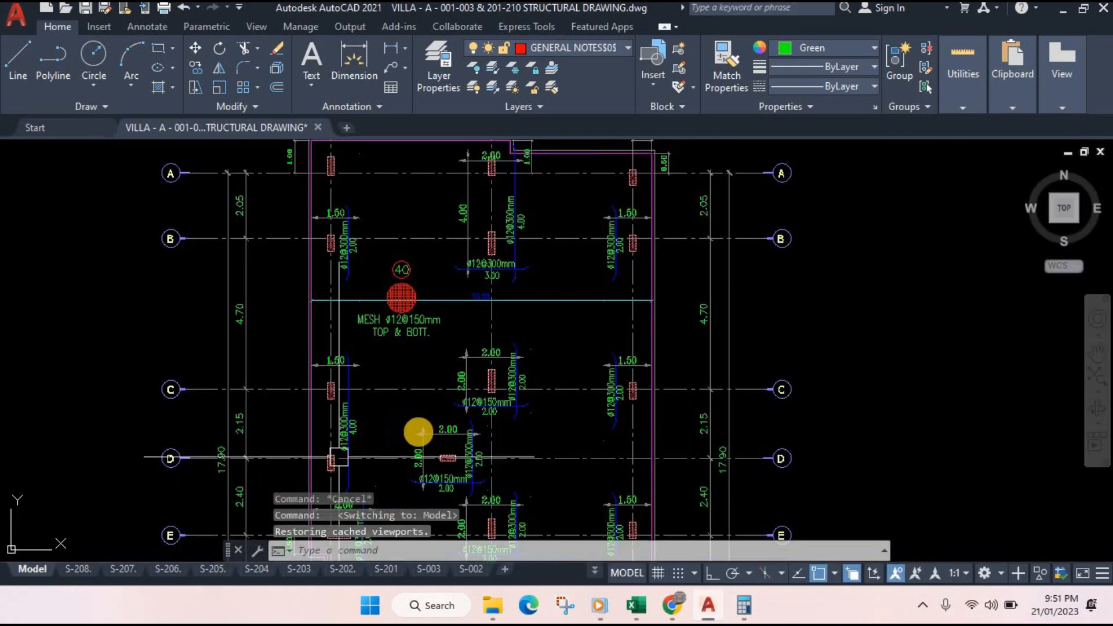
# - Look over the raft foundation plan, examining its outline, grid dimensions and column positions
pyautogui.scroll(-3, 426, 393)
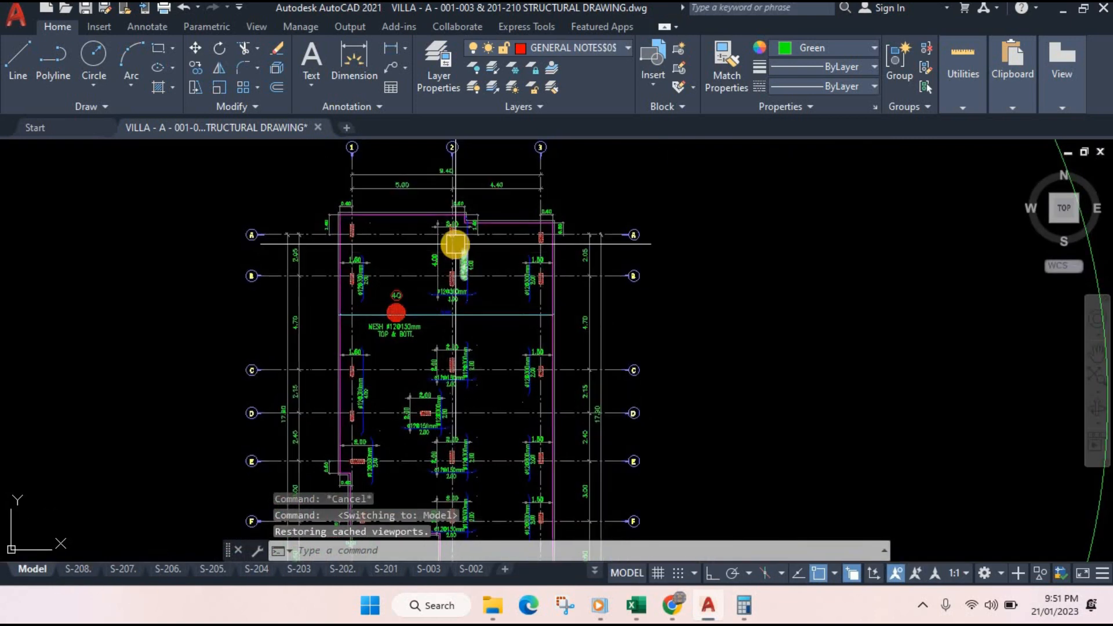
pyautogui.scroll(2, 480, 345)
pyautogui.scroll(-2, 476, 304)
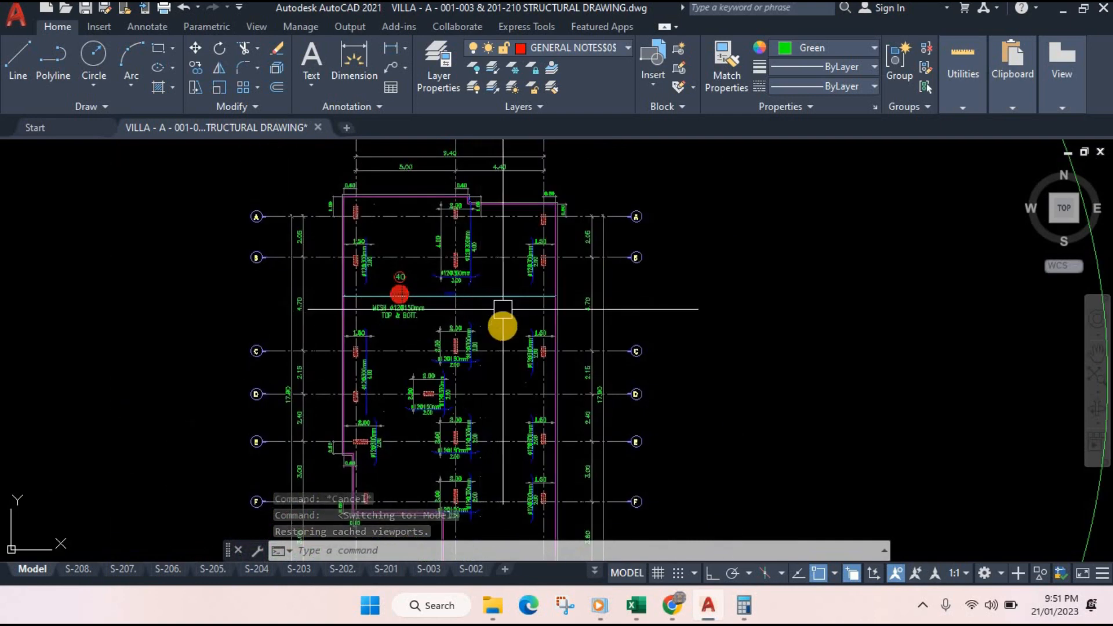
pyautogui.scroll(2, 476, 305)
pyautogui.moveTo(499, 262); pyautogui.dragTo(497, 319)
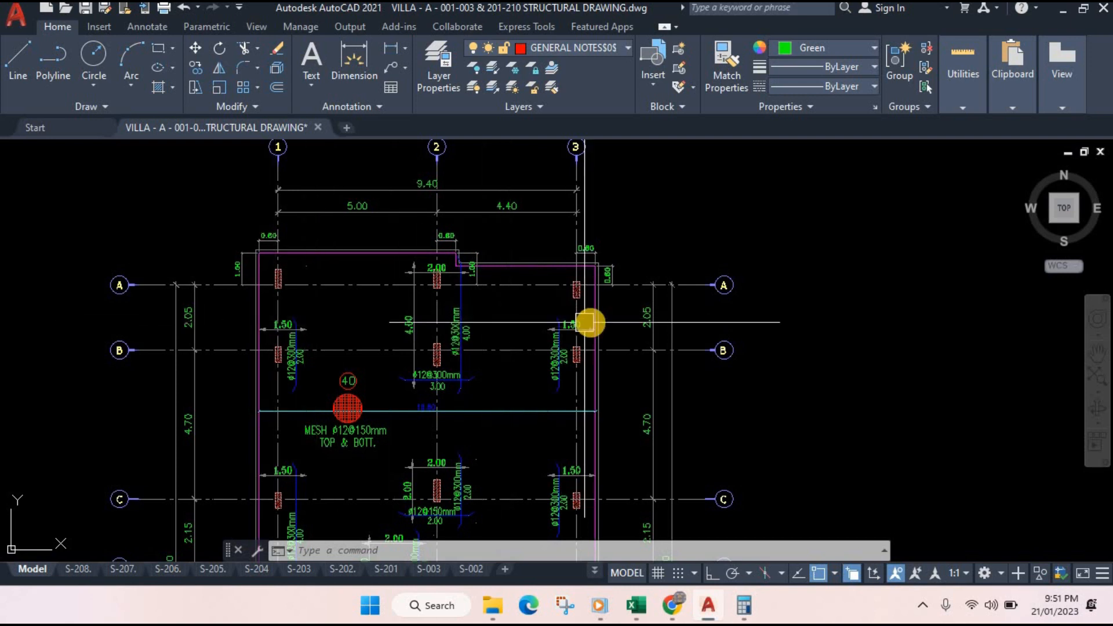
pyautogui.moveTo(565, 320)
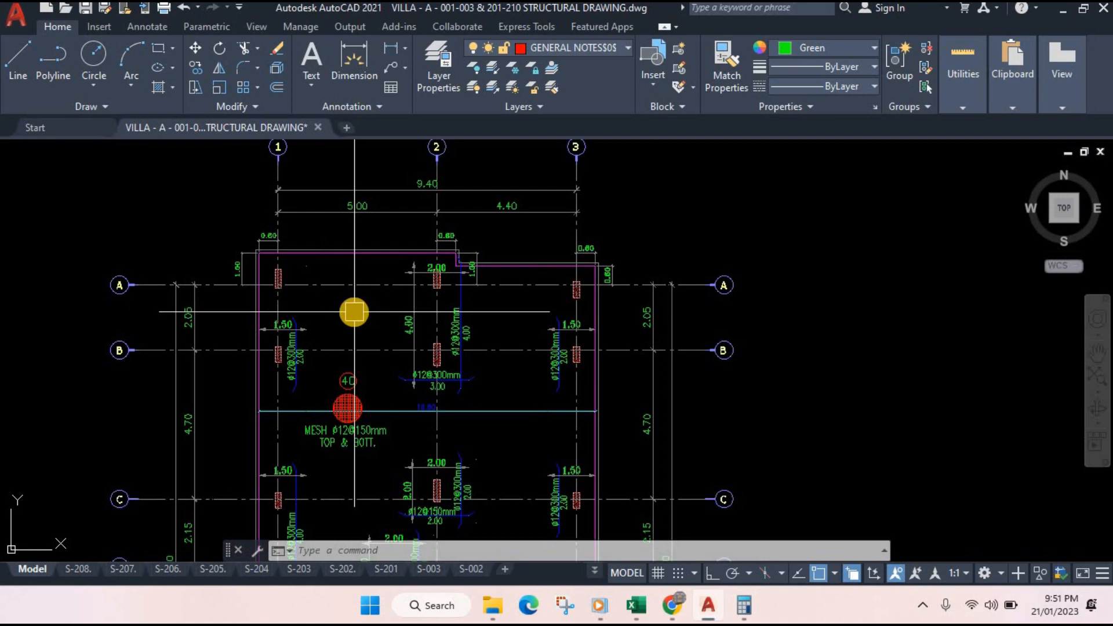
pyautogui.moveTo(381, 340); pyautogui.dragTo(380, 328)
pyautogui.moveTo(472, 388); pyautogui.dragTo(469, 334)
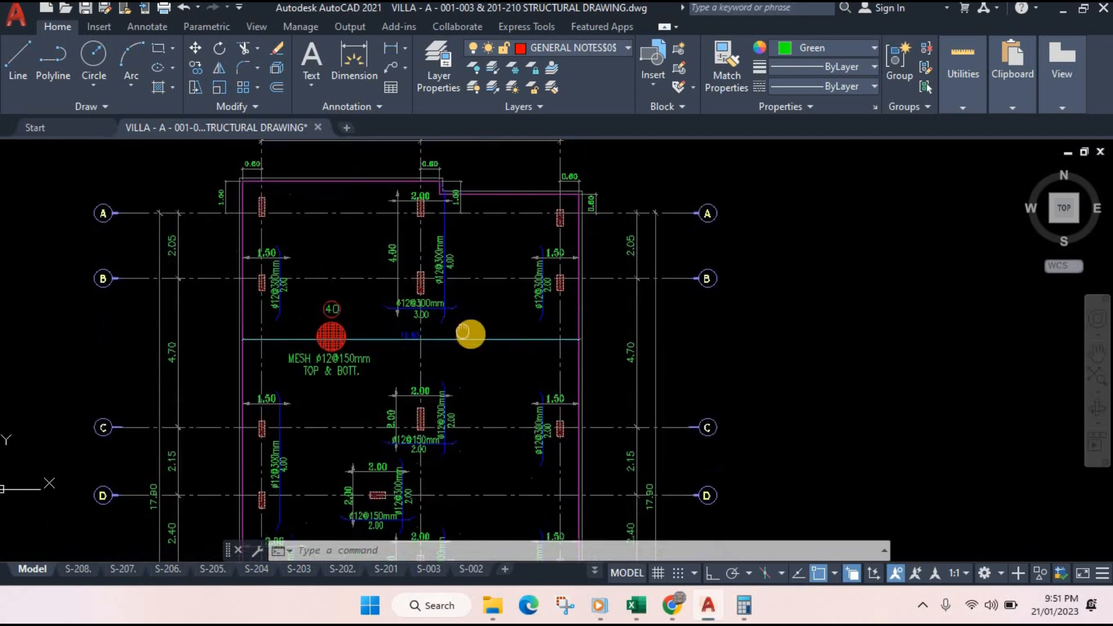
pyautogui.scroll(-3, 471, 332)
pyautogui.scroll(3, 390, 275)
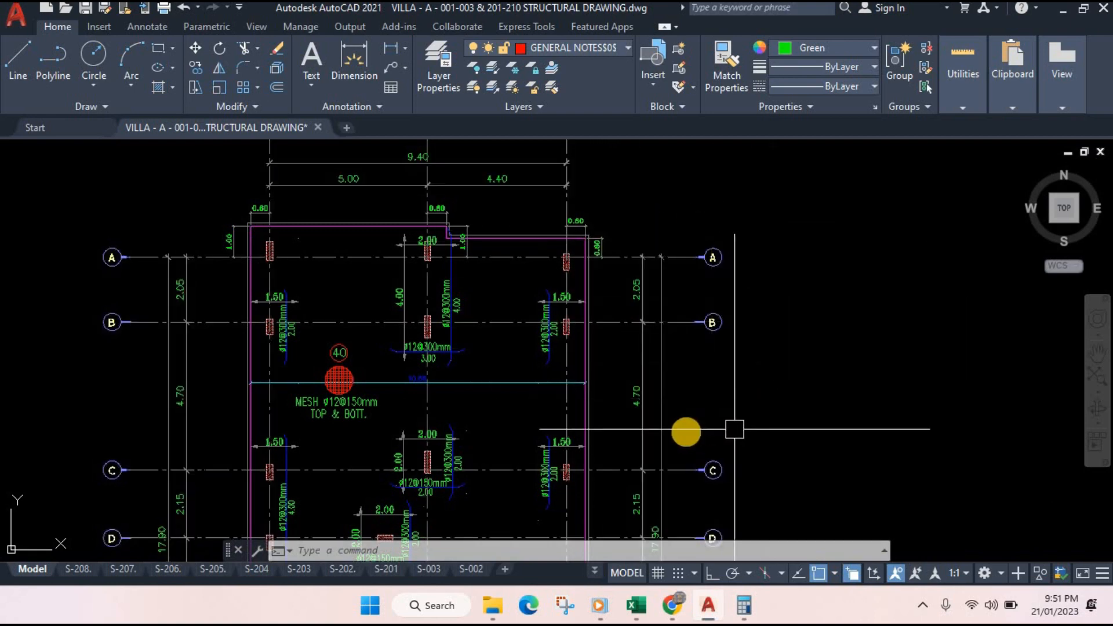
# - Examine the horizontal raft width dimension, the mesh note and the additional column bars between grids A and C
pyautogui.click(406, 387)
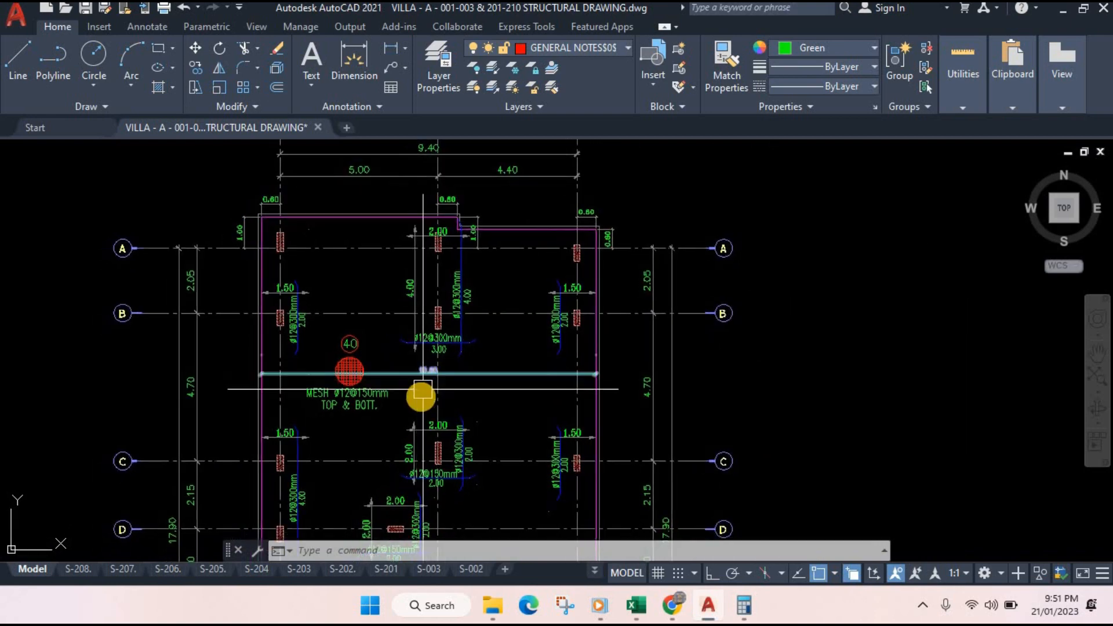
pyautogui.press('Escape')
pyautogui.scroll(-2, 511, 314)
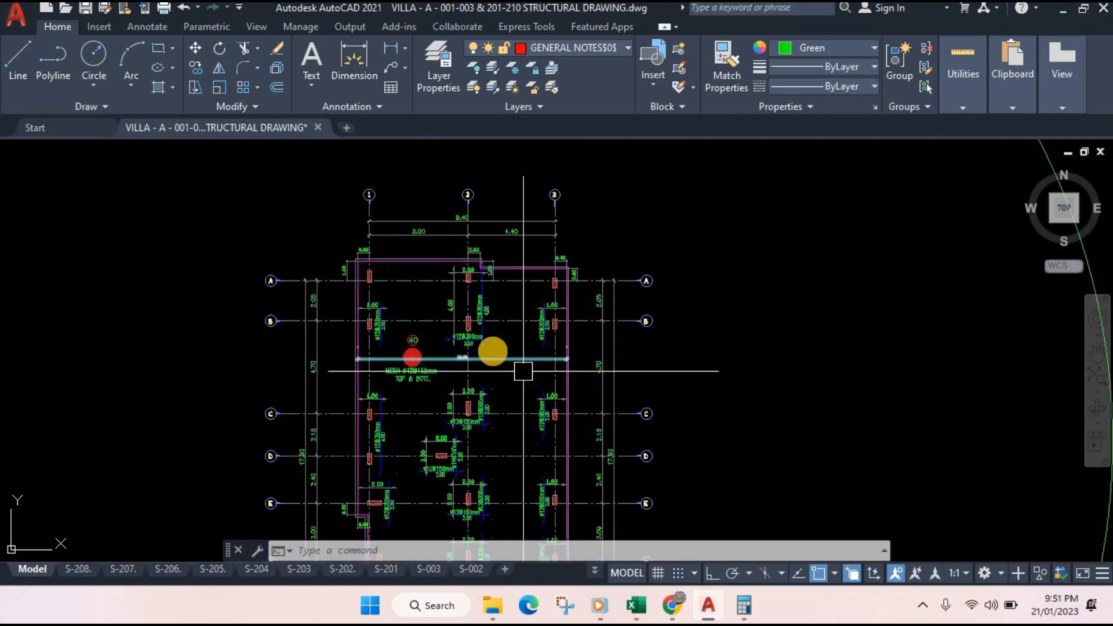
pyautogui.scroll(3, 487, 354)
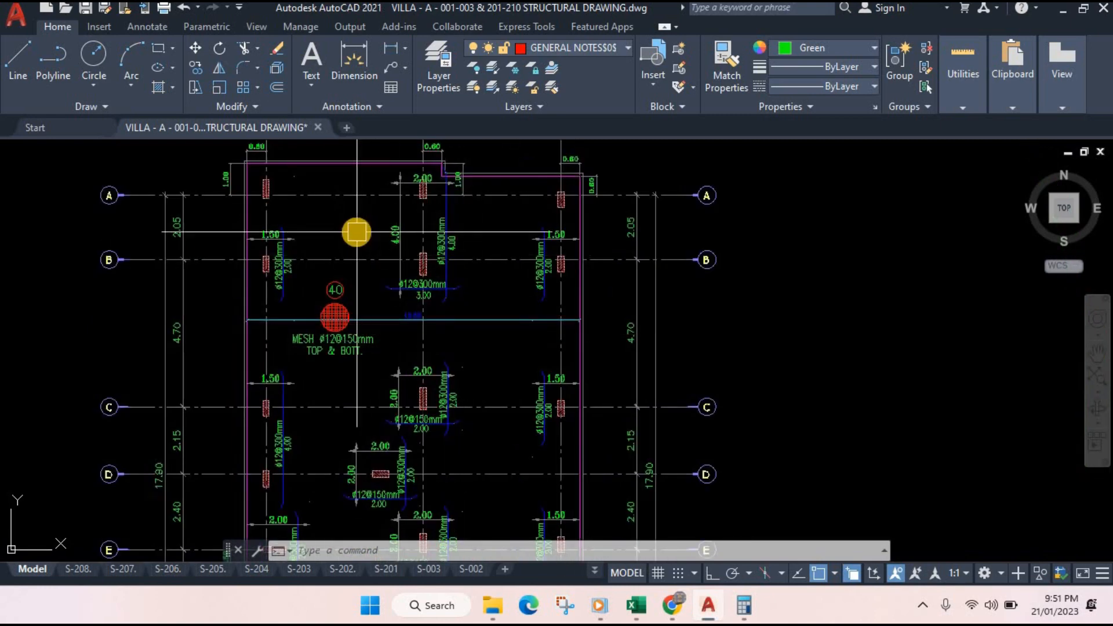
pyautogui.scroll(2, 363, 232)
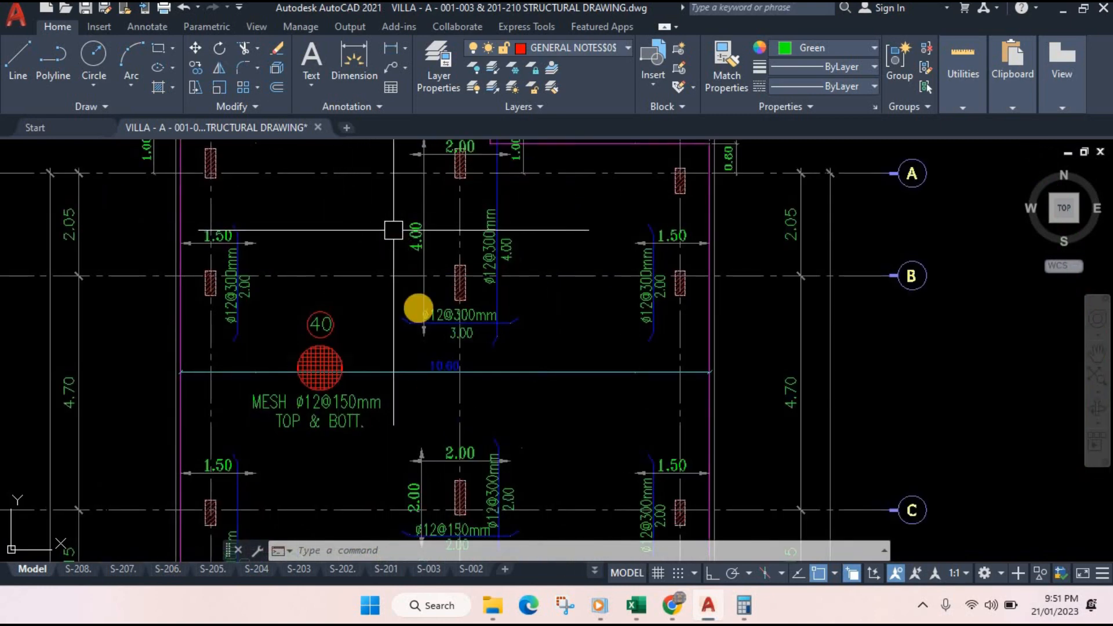
pyautogui.scroll(2, 392, 228)
pyautogui.scroll(-2, 405, 328)
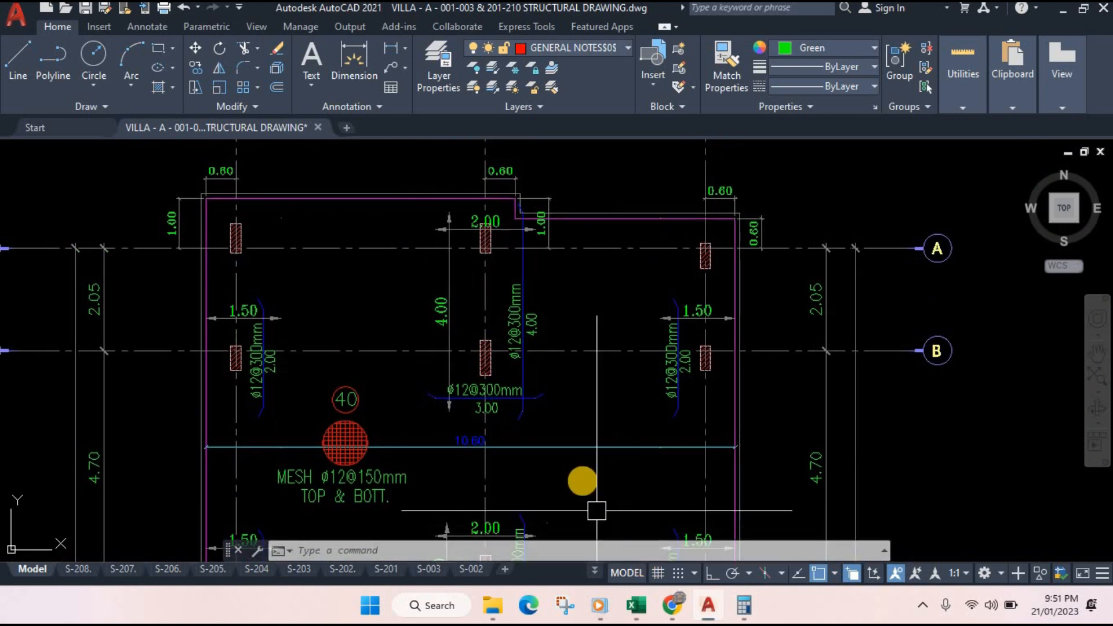
pyautogui.scroll(-2, 576, 467)
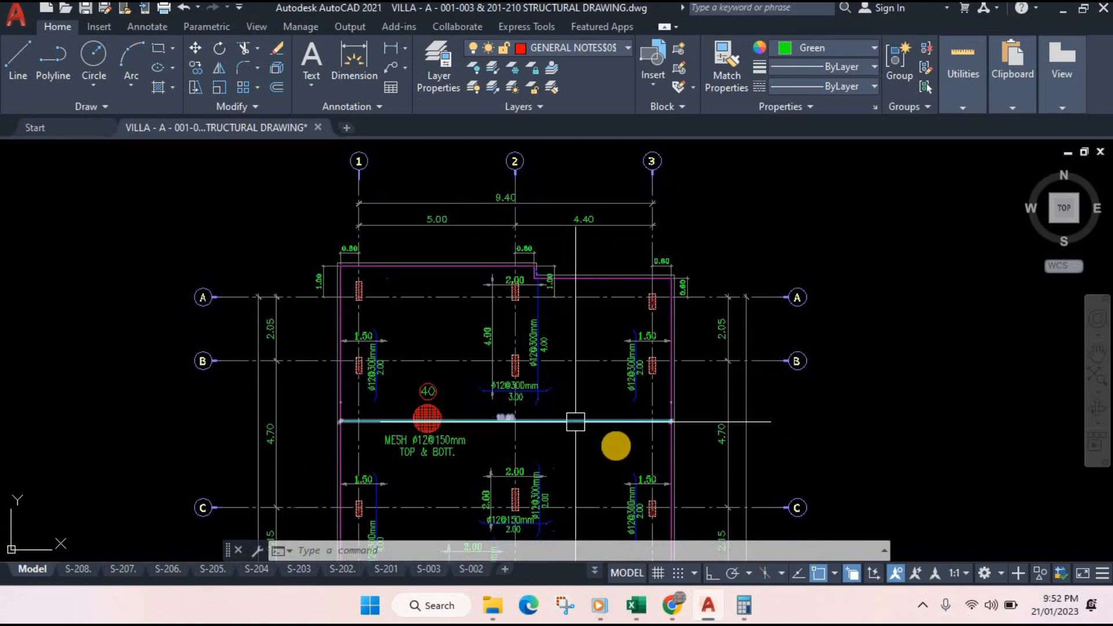
# - Switch to Chrome to view the raft foundation steel reinforcement images, and return to the Bar Bedding Schedule workbook in Excel
pyautogui.click(672, 605)
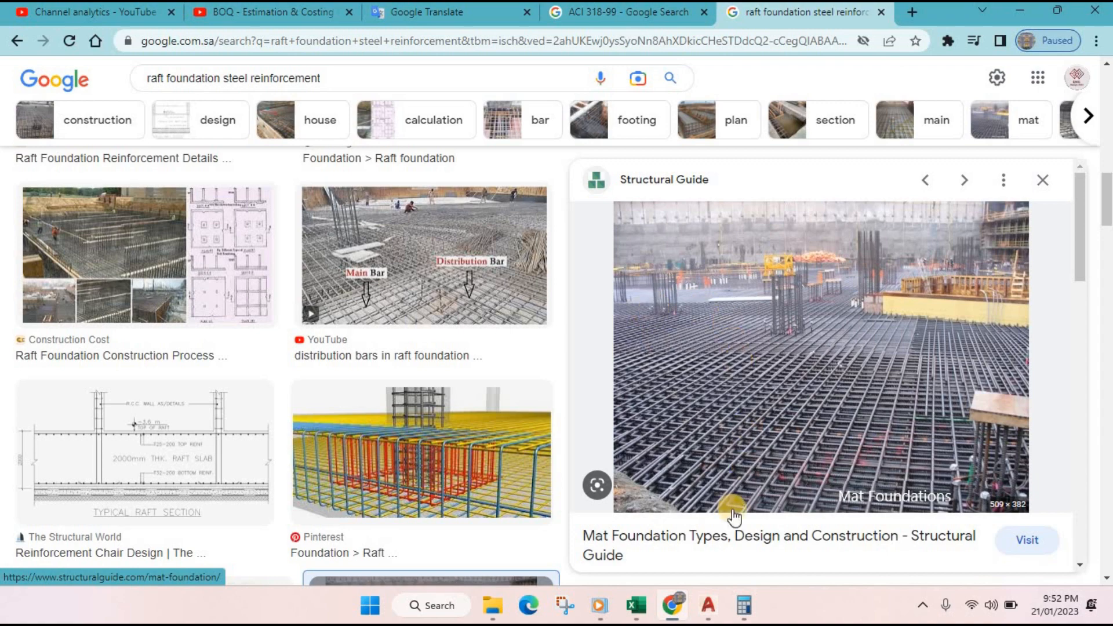
pyautogui.moveTo(635, 605)
pyautogui.click(586, 537)
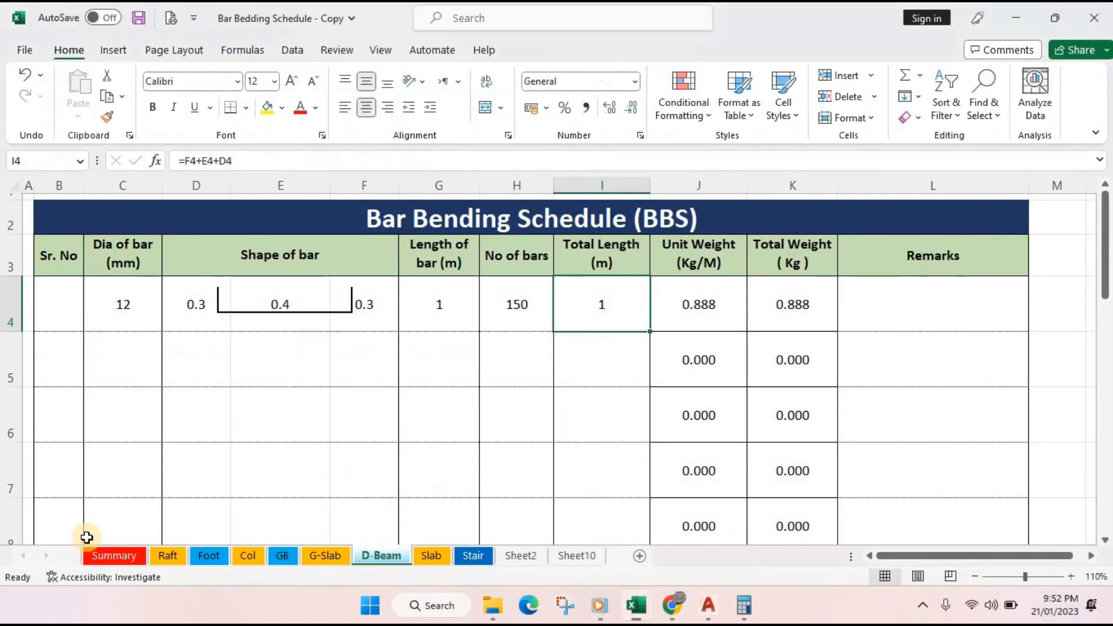
# - Review the bar diameters on the Summary sheet and open the Raft sheet's bar bending schedule
pyautogui.click(102, 557)
pyautogui.click(201, 278)
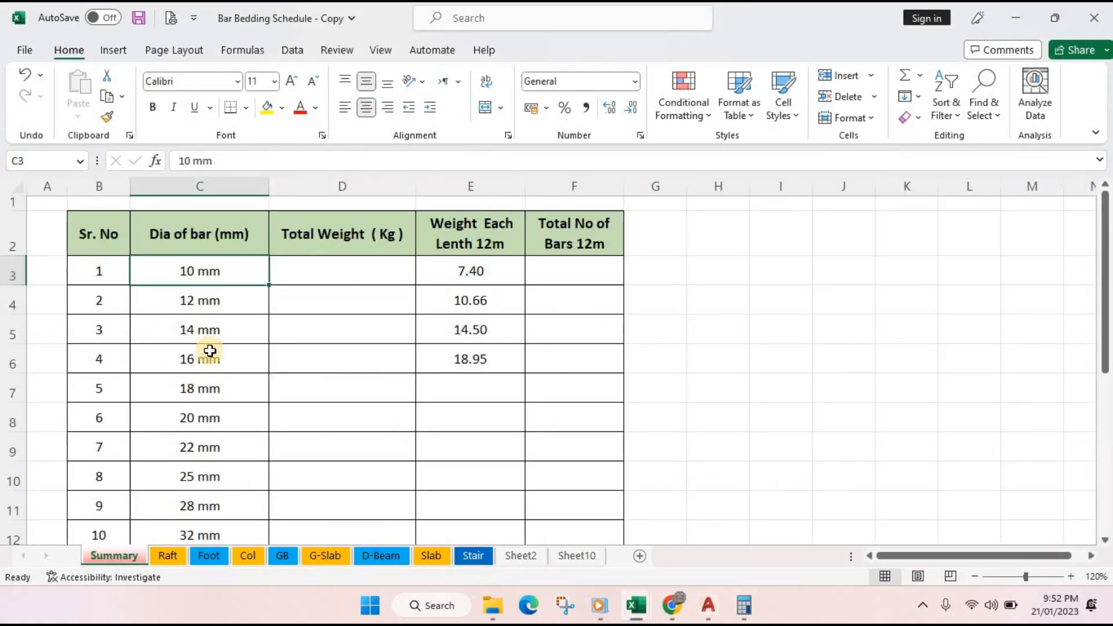
pyautogui.click(208, 353)
pyautogui.click(207, 436)
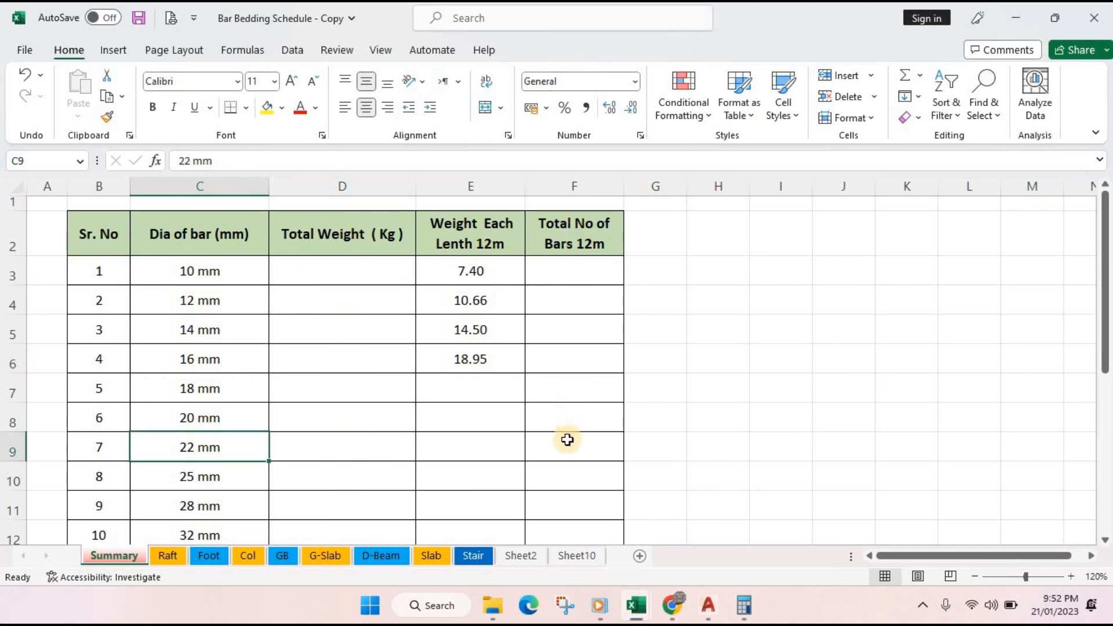
pyautogui.click(168, 555)
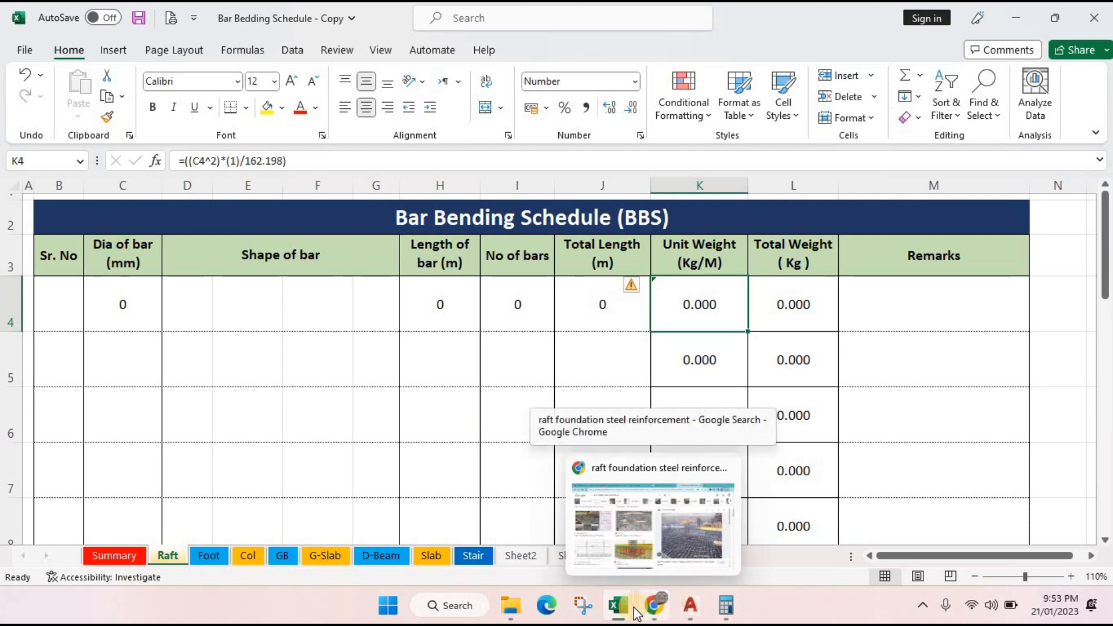
pyautogui.moveTo(621, 607)
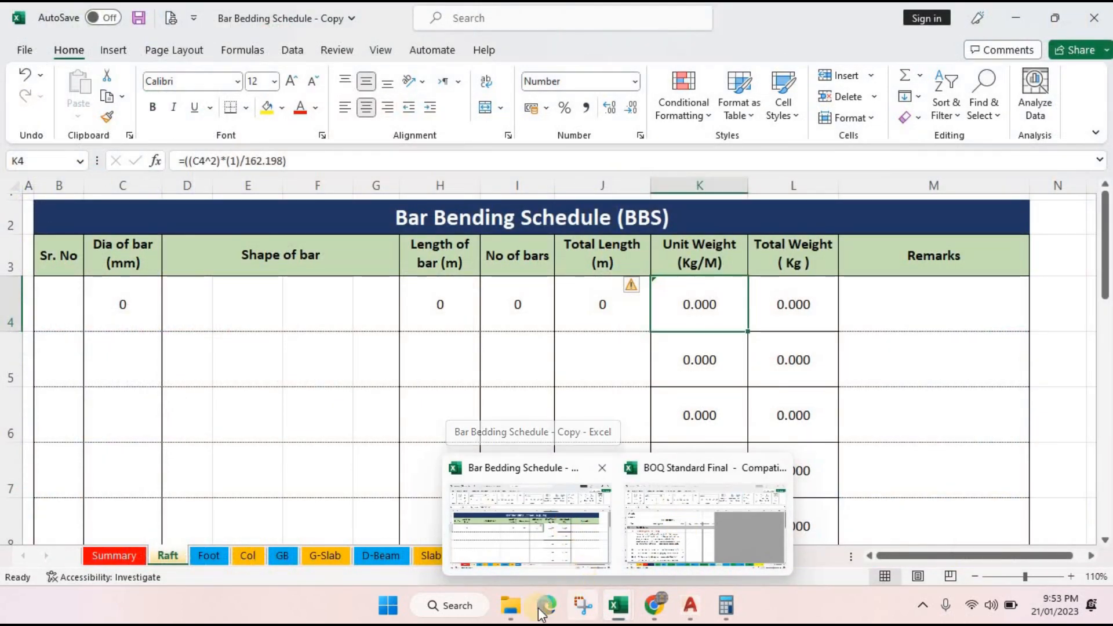
# - Switch to Chrome and look through the videos of the BOQ - Estimation & Costing playlist on YouTube
pyautogui.click(652, 615)
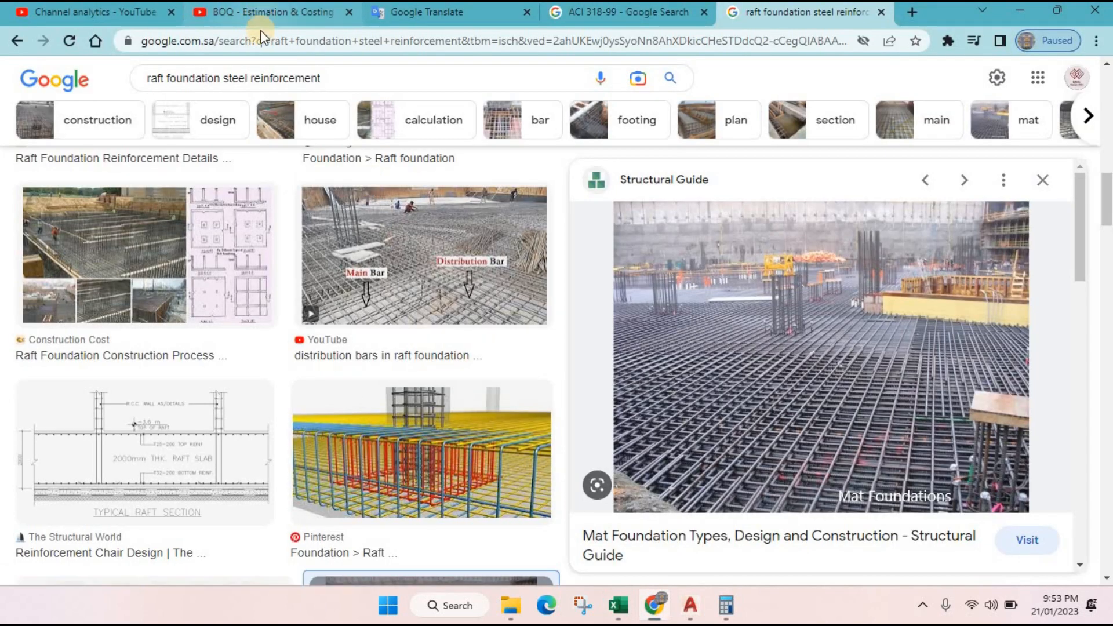
pyautogui.click(264, 14)
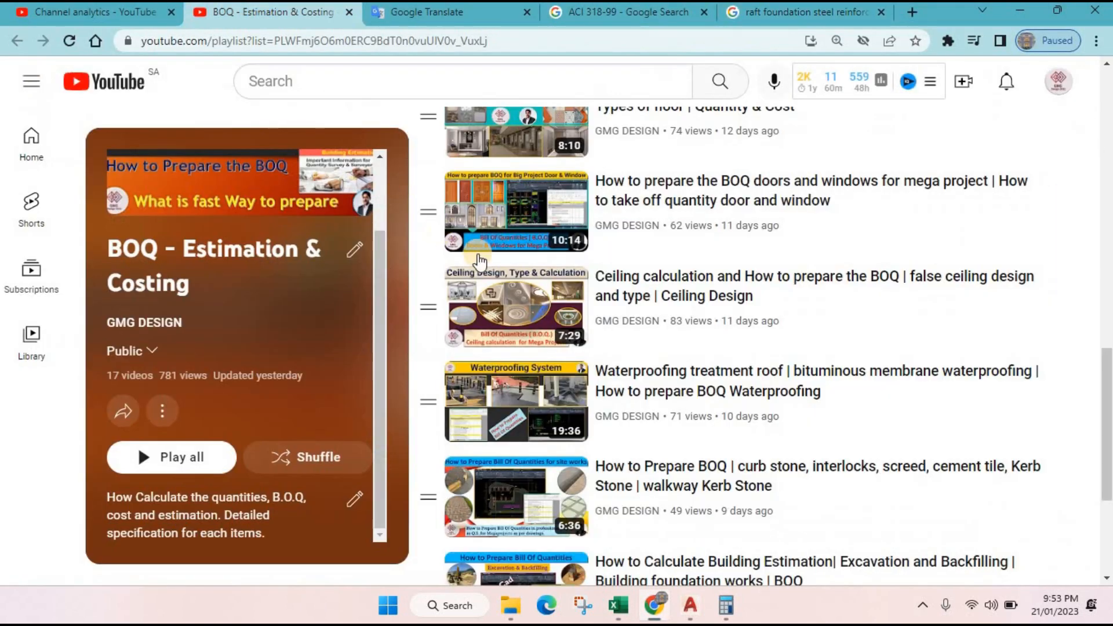
pyautogui.scroll(3, 676, 319)
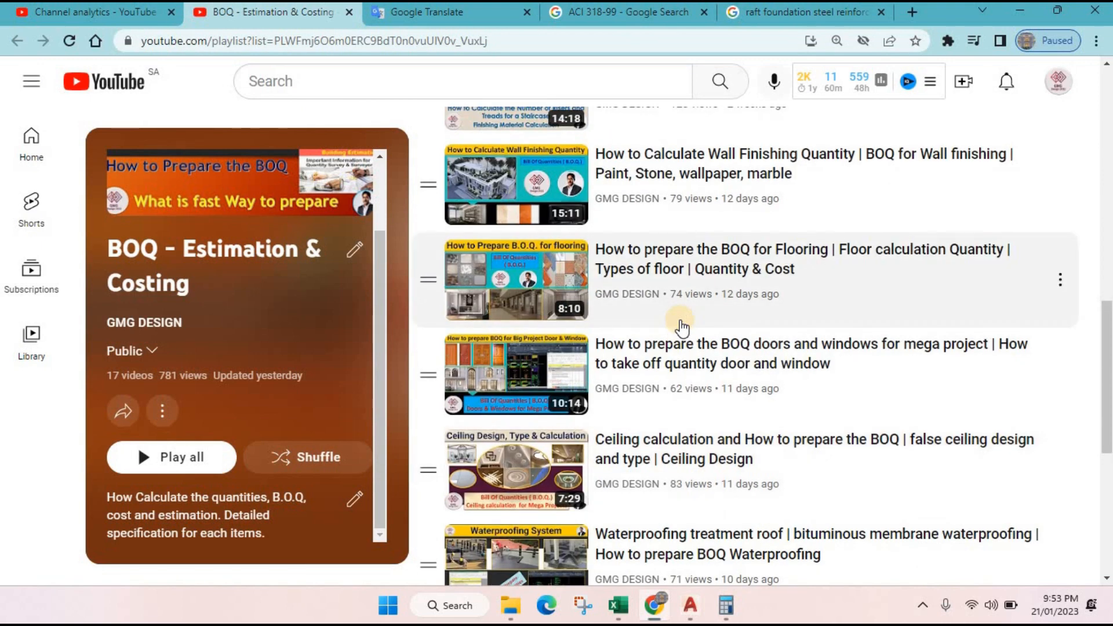
pyautogui.scroll(5, 693, 352)
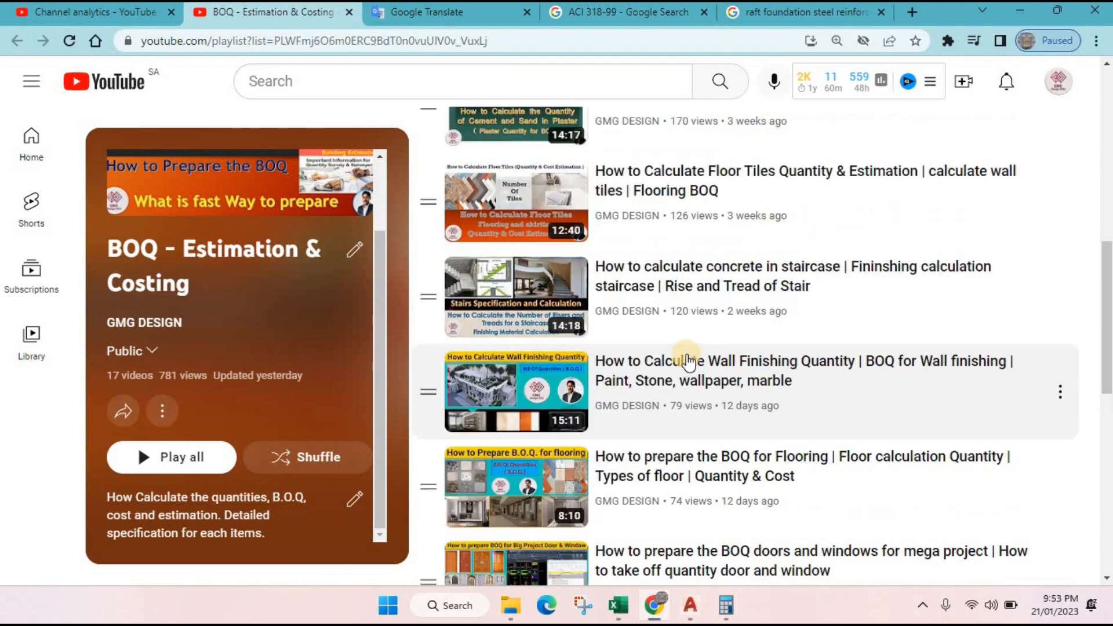
pyautogui.scroll(6, 688, 383)
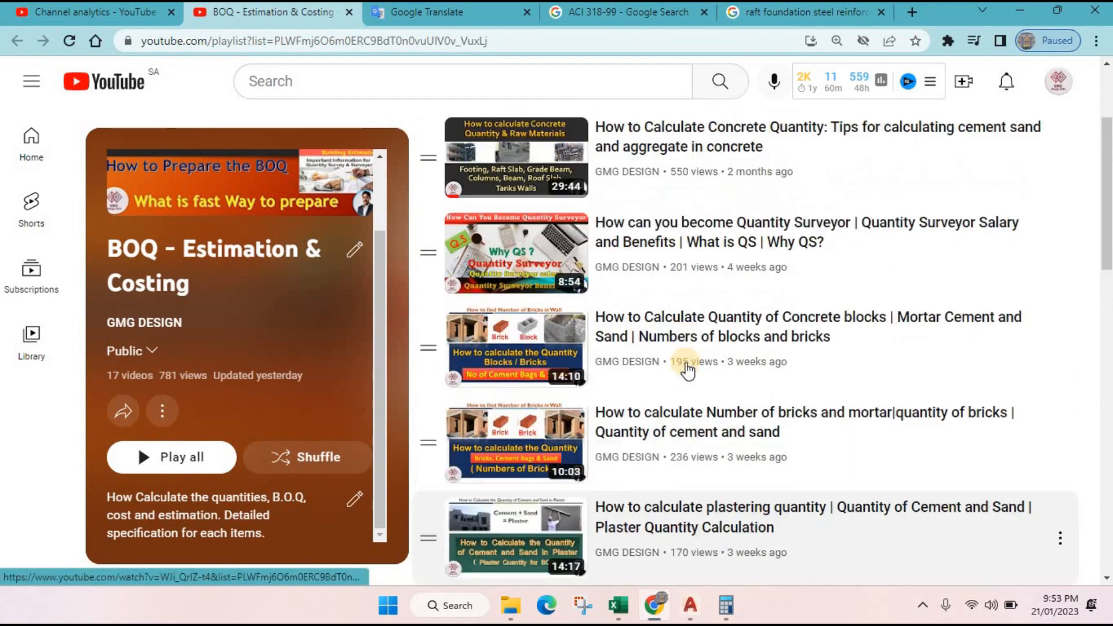
pyautogui.scroll(3, 682, 365)
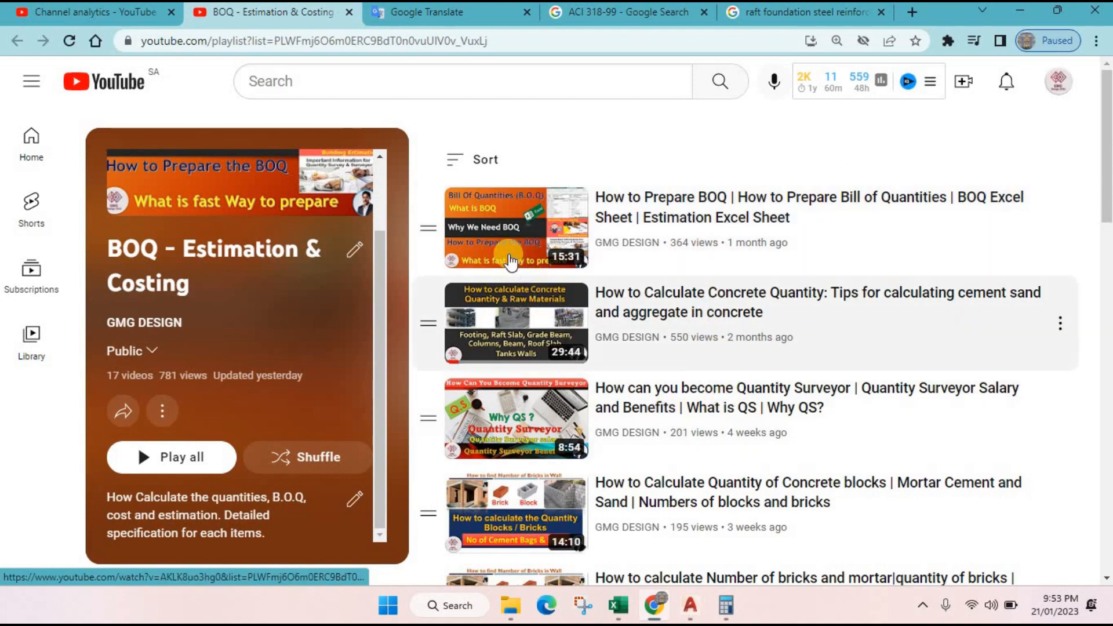
pyautogui.scroll(-10, 667, 380)
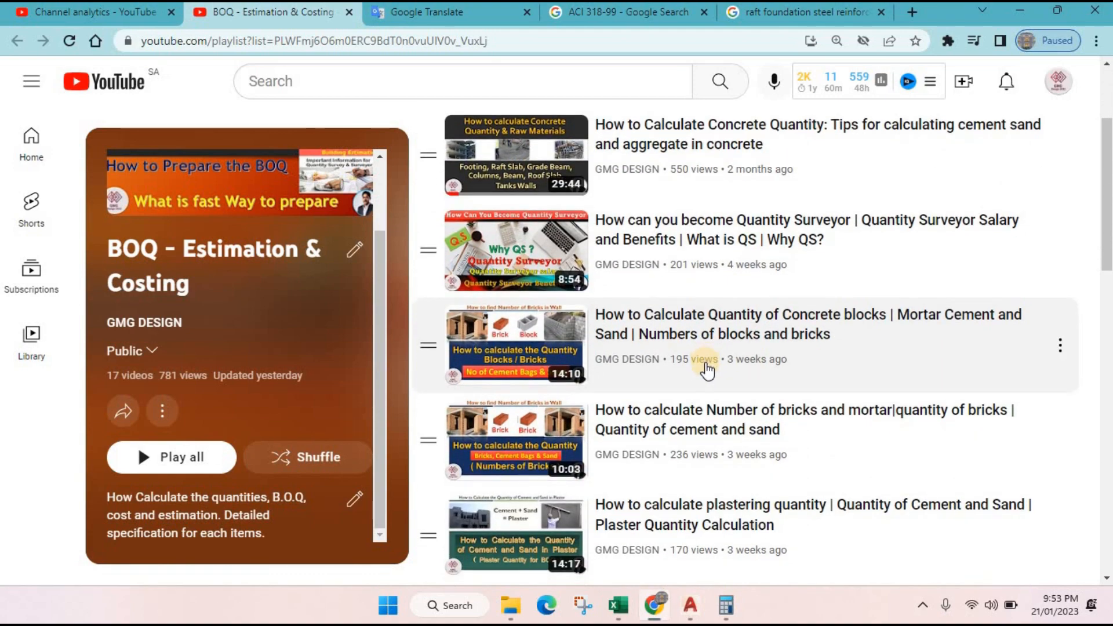
pyautogui.scroll(-9, 747, 410)
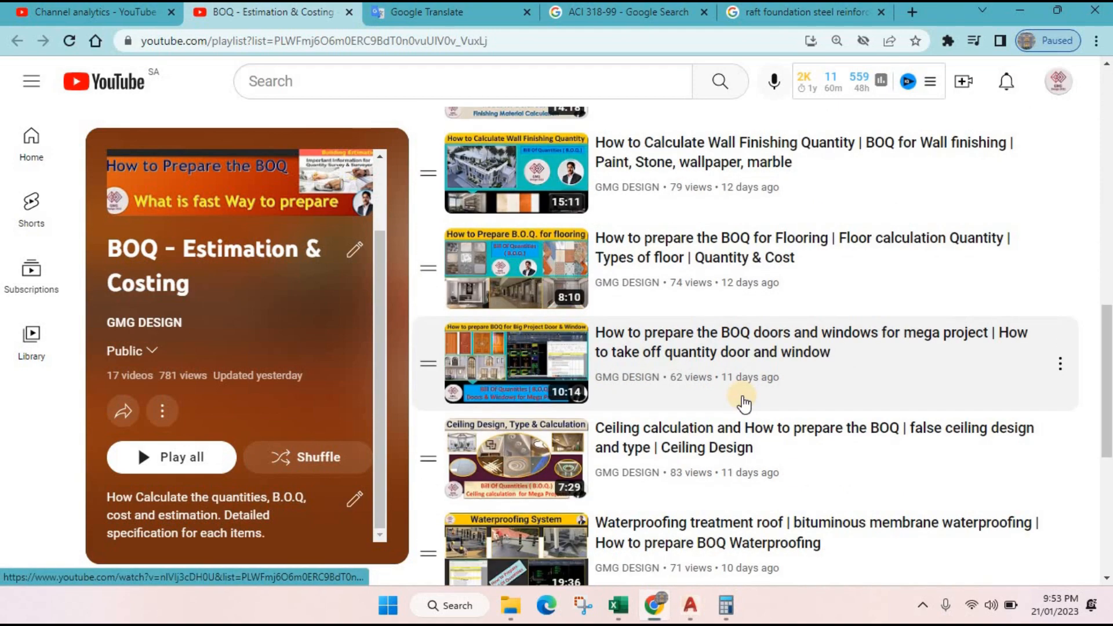
pyautogui.scroll(-2, 713, 400)
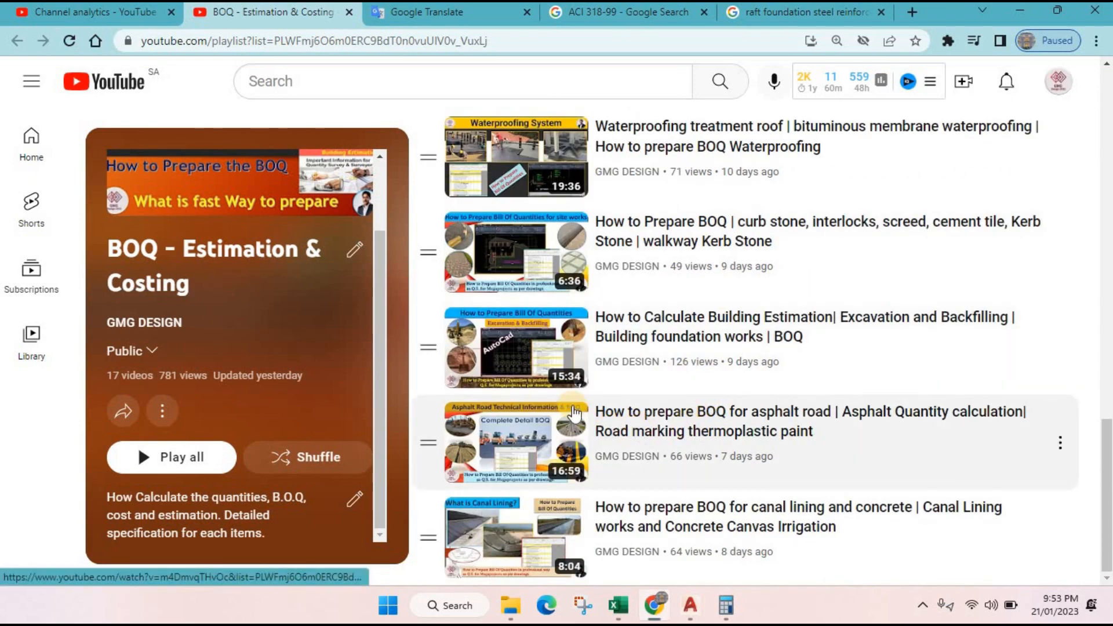
pyautogui.scroll(10, 644, 304)
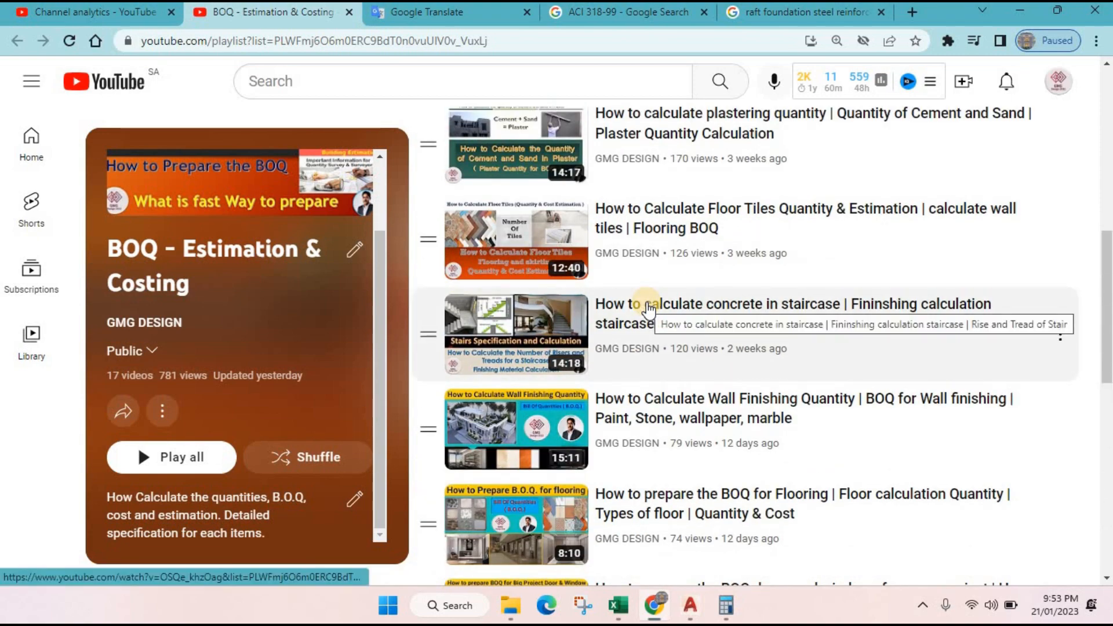
pyautogui.scroll(7, 667, 366)
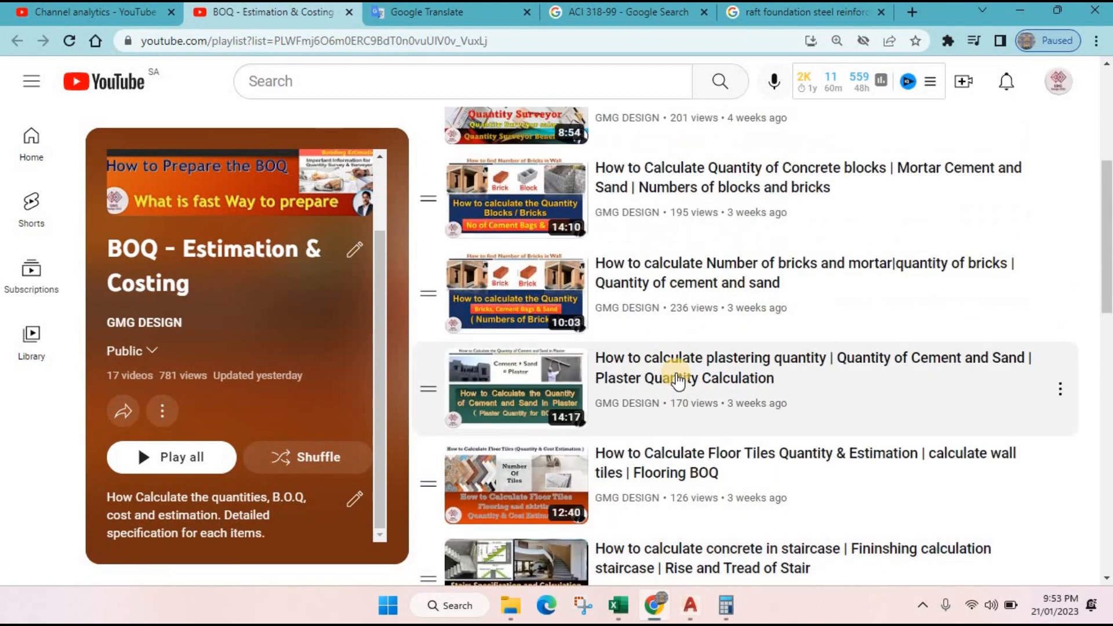
pyautogui.scroll(3, 652, 383)
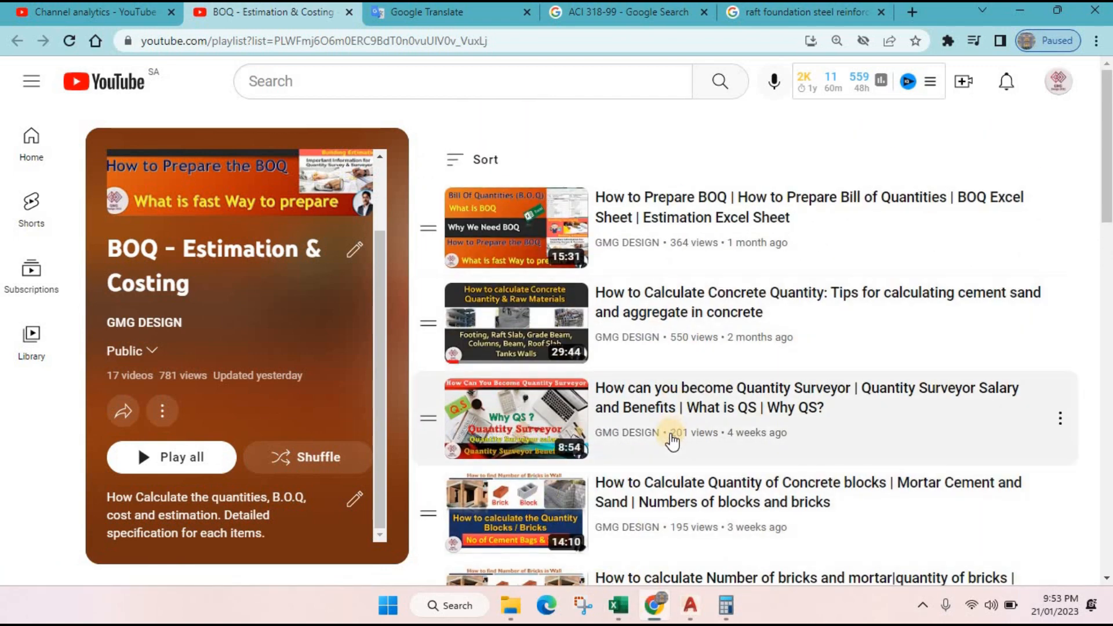
# - Switch to the villa structural drawing in AutoCAD and examine the raft plan's top and bottom mesh note up close
pyautogui.click(690, 606)
pyautogui.scroll(-5, 548, 394)
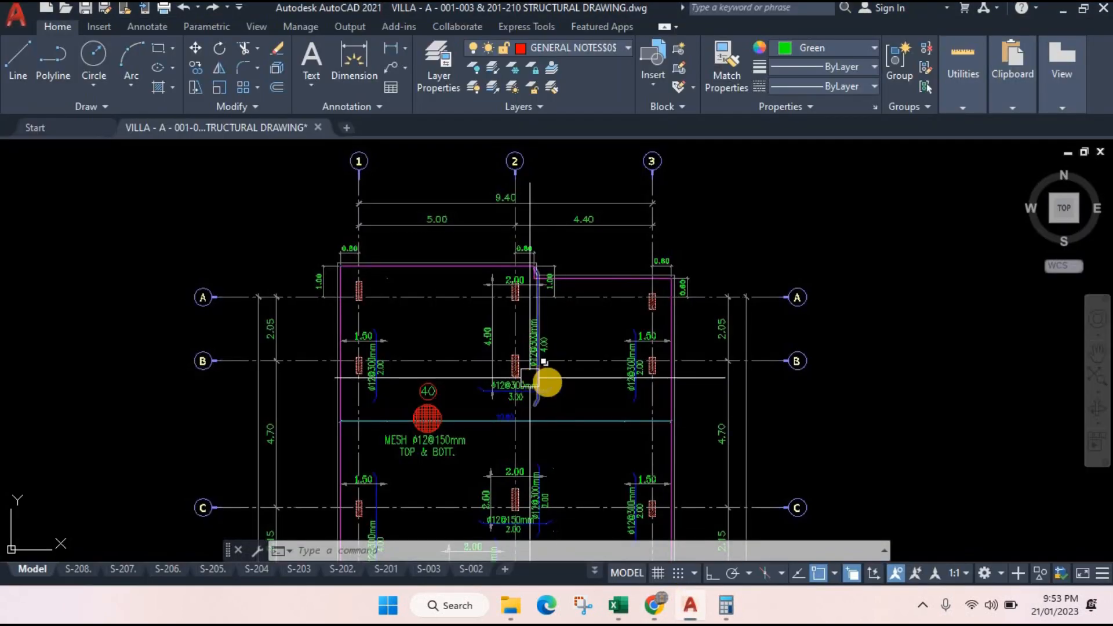
pyautogui.scroll(3, 524, 348)
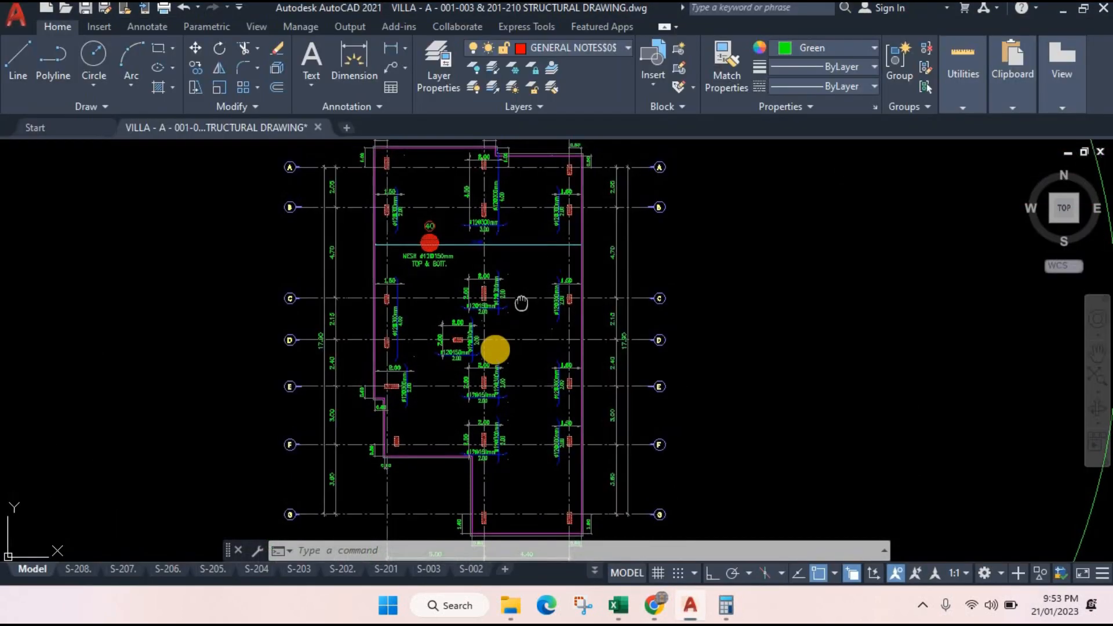
pyautogui.scroll(1, 495, 348)
pyautogui.scroll(-1, 475, 196)
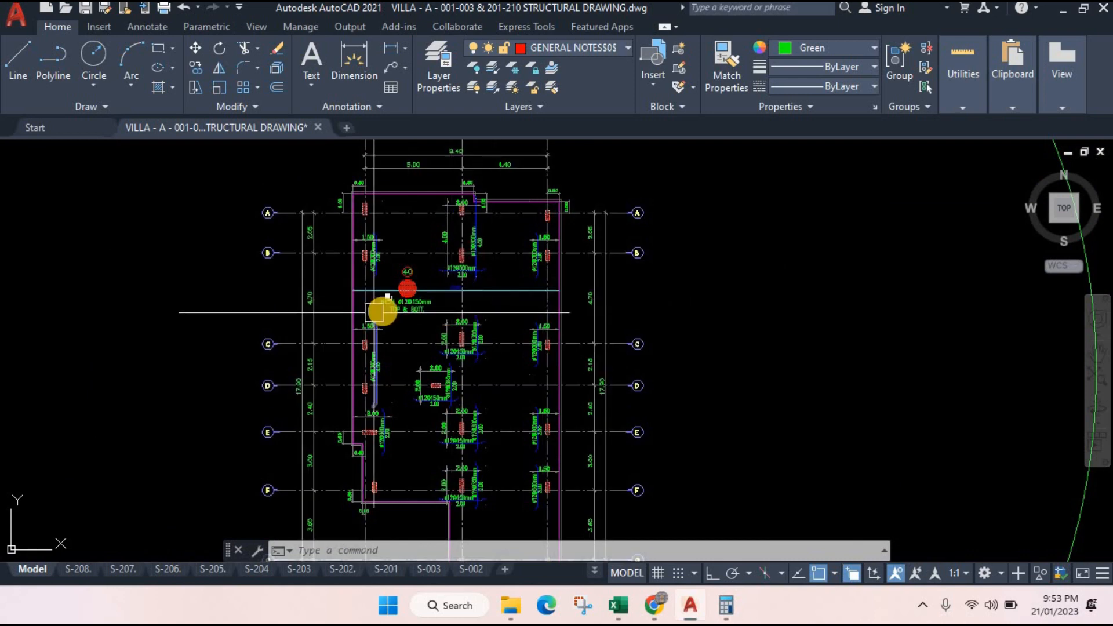
pyautogui.scroll(6, 382, 311)
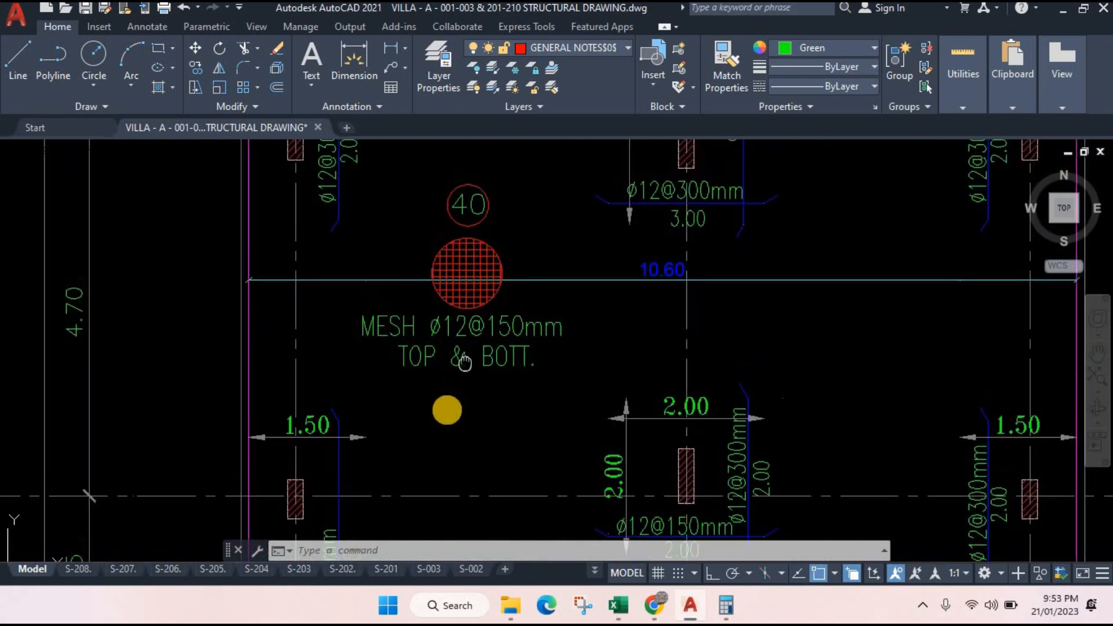
pyautogui.scroll(2, 440, 390)
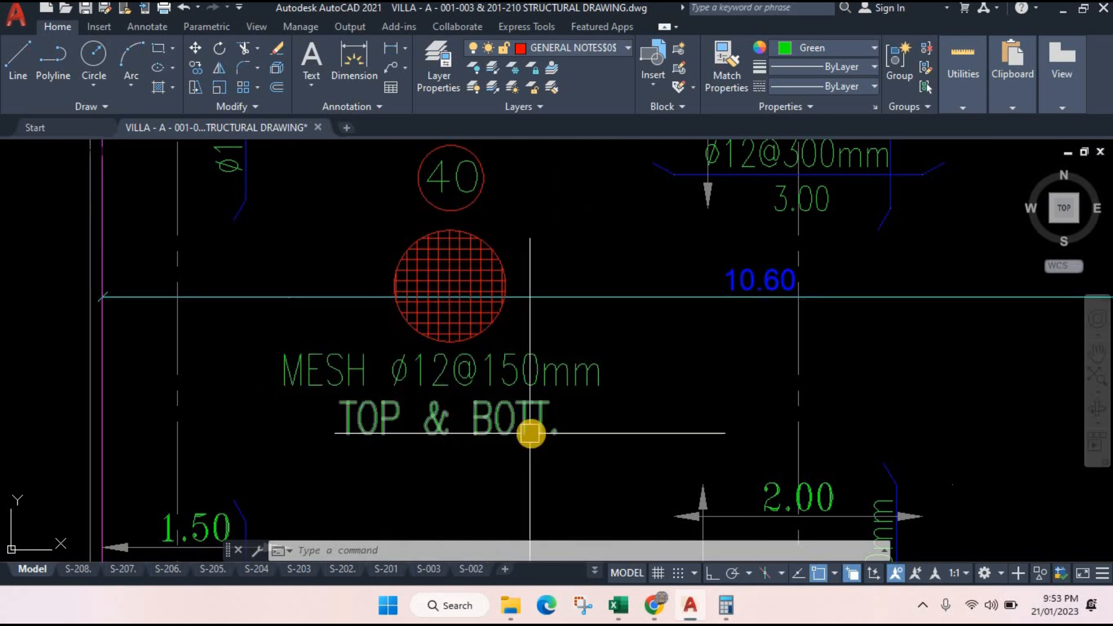
# - Copy the magenta raft outline polyline from the foundation layout plan to the empty area beside the plan
pyautogui.scroll(-7, 530, 433)
pyautogui.scroll(3, 453, 220)
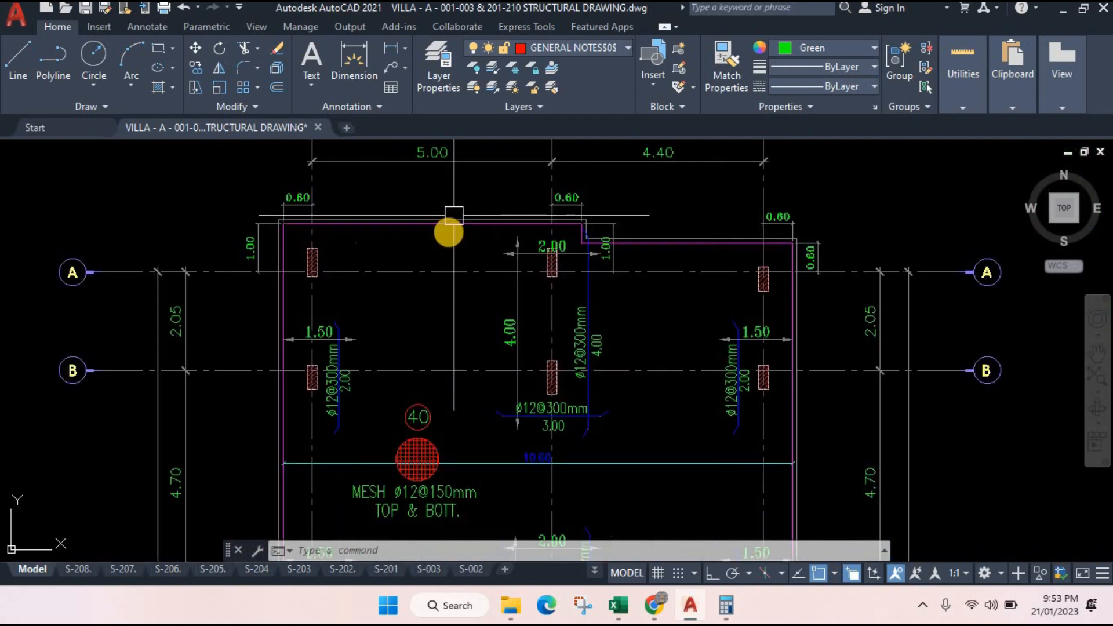
pyautogui.click(450, 225)
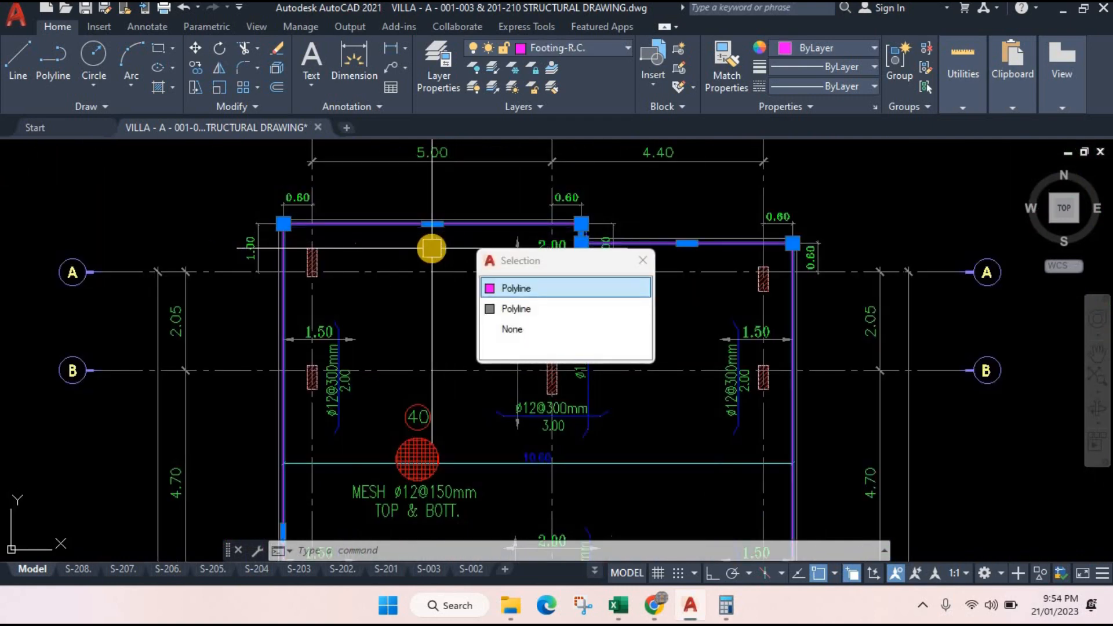
pyautogui.write('co')
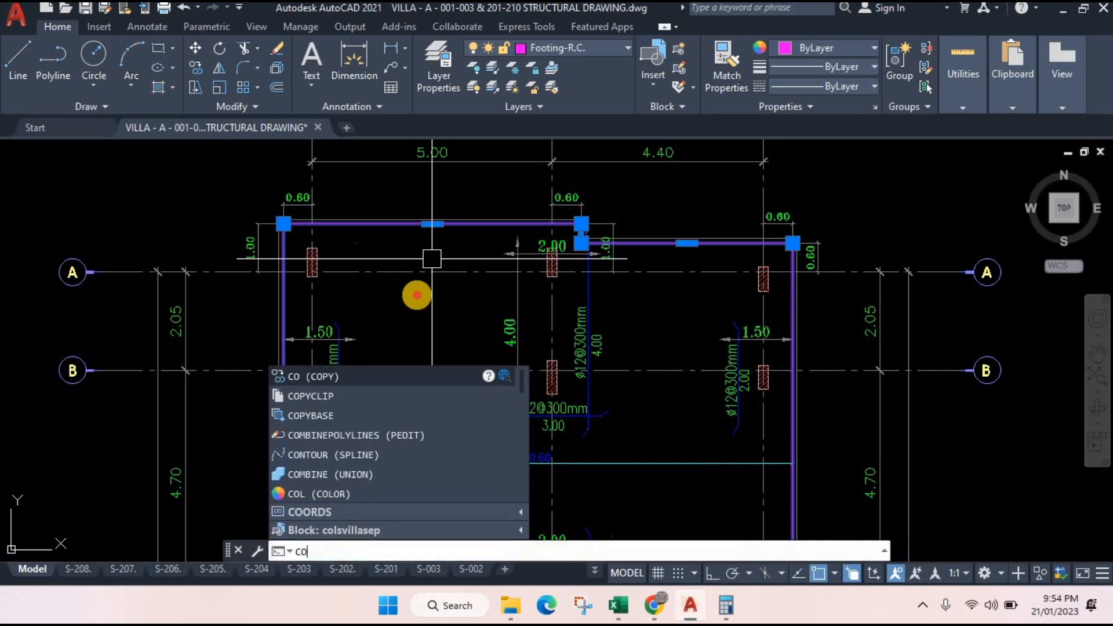
pyautogui.press('Escape')
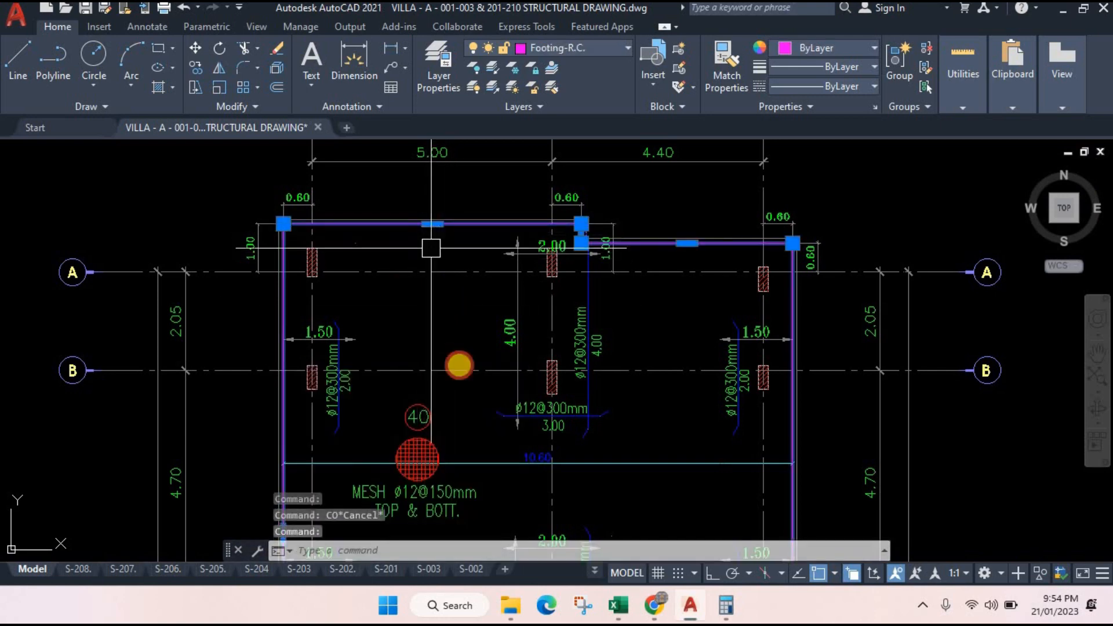
pyautogui.write('co')
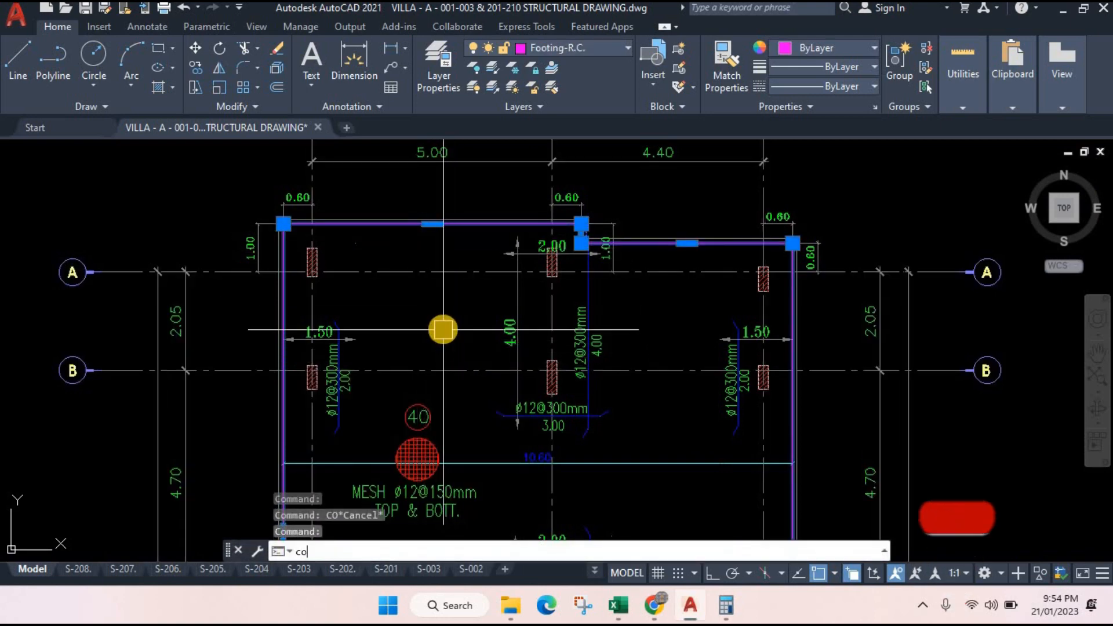
pyautogui.press('Return')
pyautogui.click(443, 329)
pyautogui.scroll(-5, 405, 249)
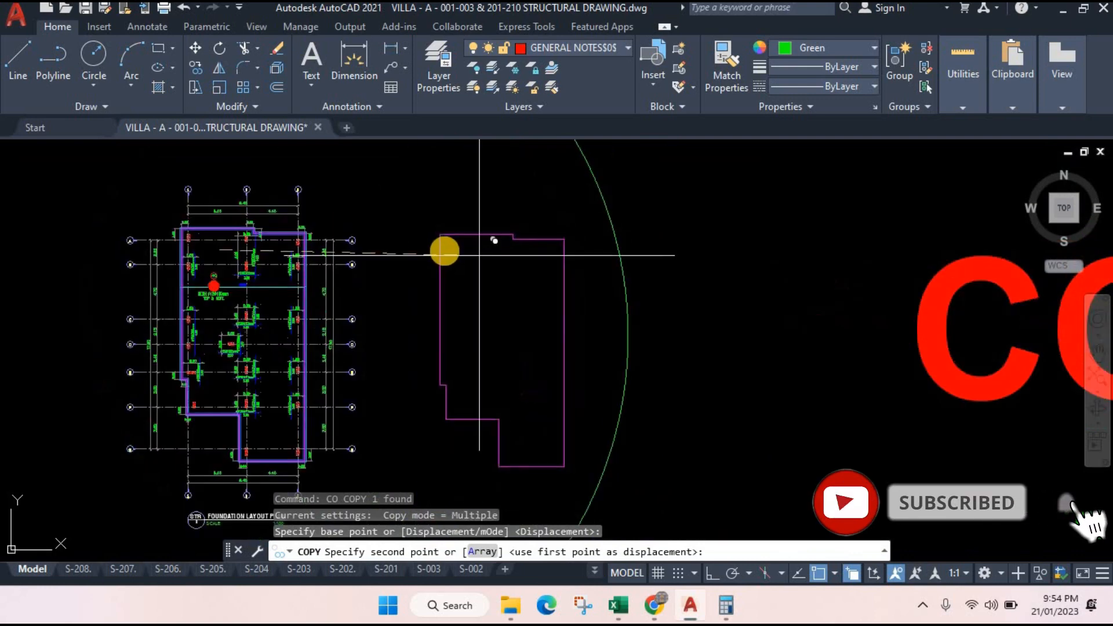
pyautogui.scroll(2, 427, 234)
pyautogui.scroll(-2, 427, 238)
pyautogui.click(426, 247)
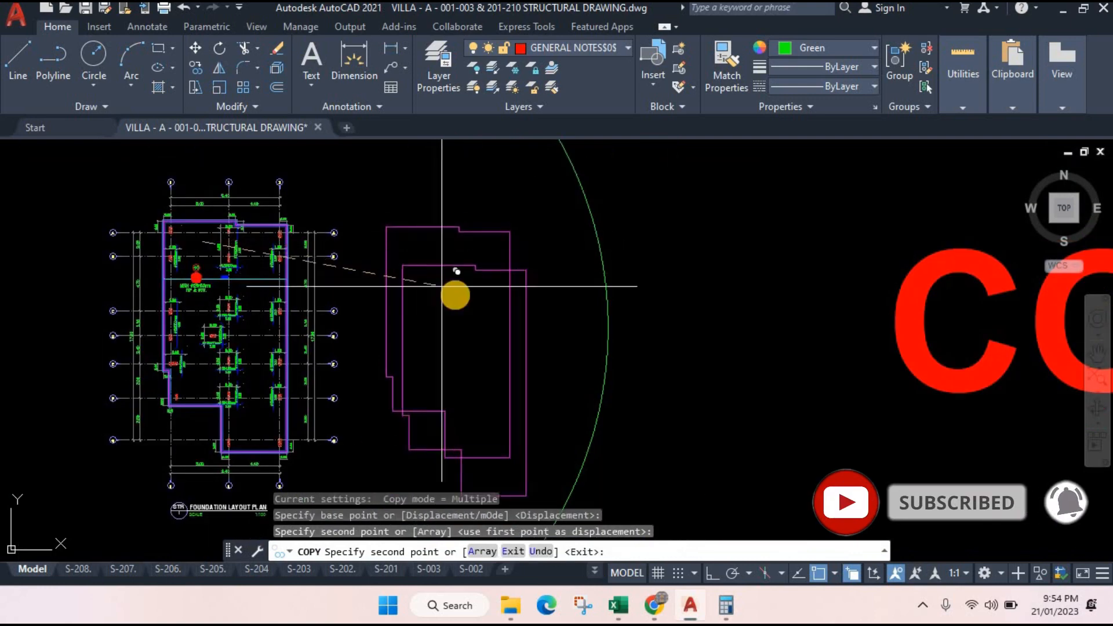
pyautogui.press('Escape')
# - Examine the copied raft outline beside the plan and compare it with the plan's top and bottom mesh note
pyautogui.scroll(3, 442, 290)
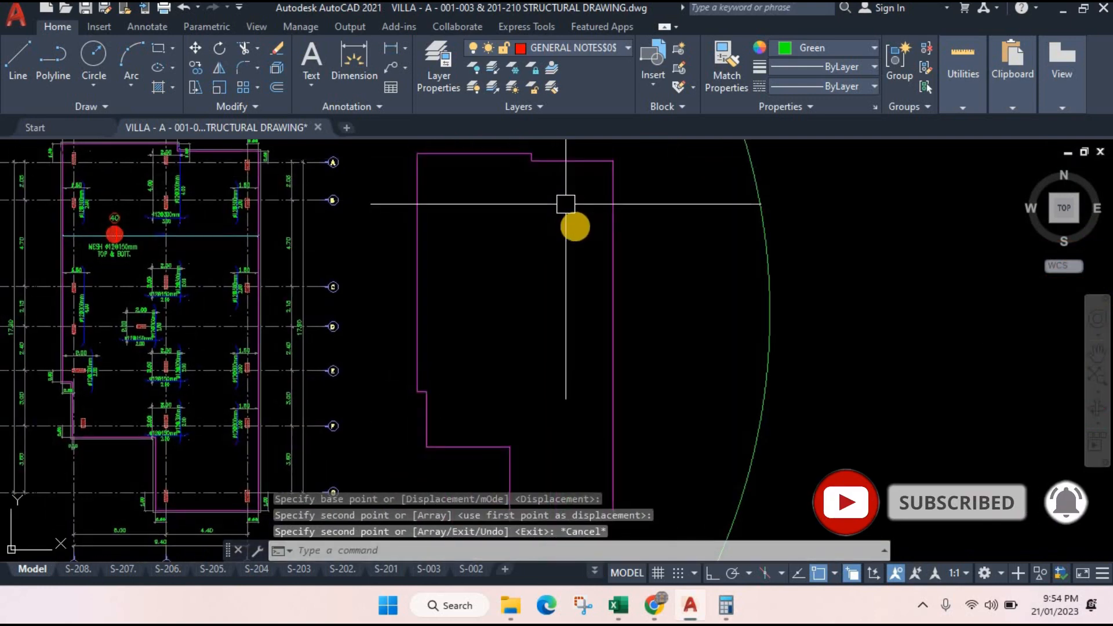
pyautogui.scroll(-4, 580, 220)
pyautogui.scroll(6, 609, 238)
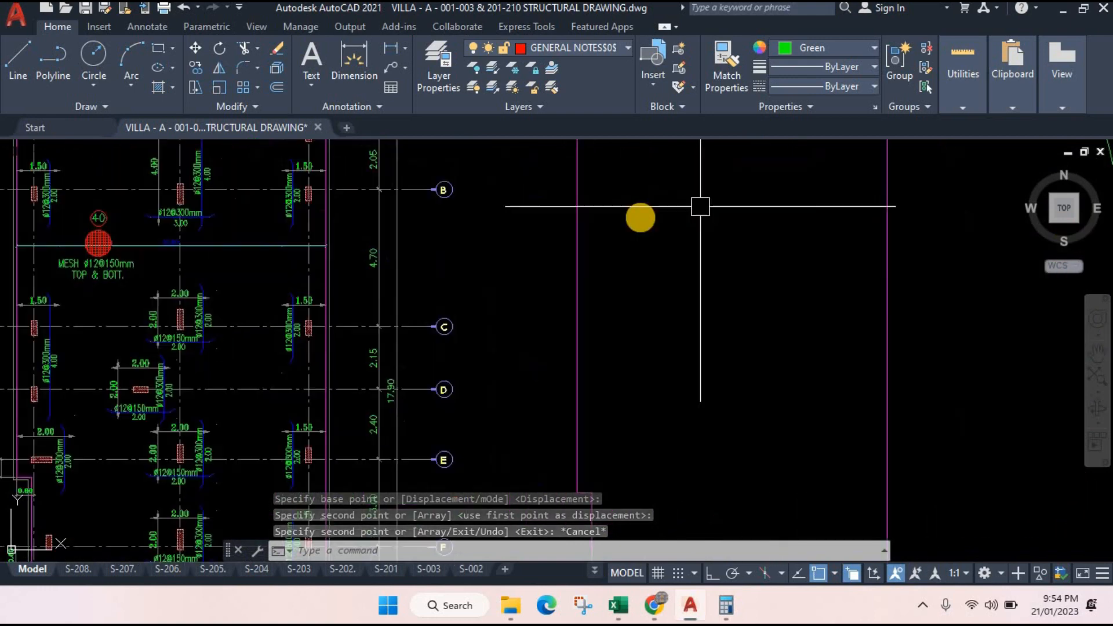
pyautogui.moveTo(700, 207)
pyautogui.mouseDown()
pyautogui.moveTo(655, 251)
pyautogui.moveTo(603, 267)
pyautogui.mouseUp()
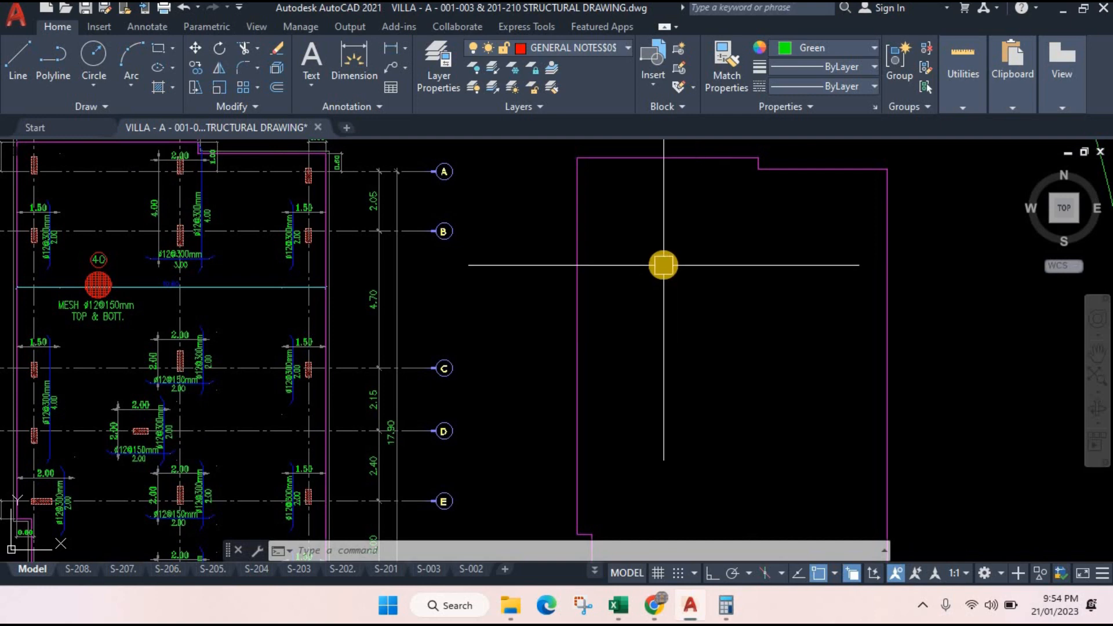
pyautogui.scroll(4, 211, 286)
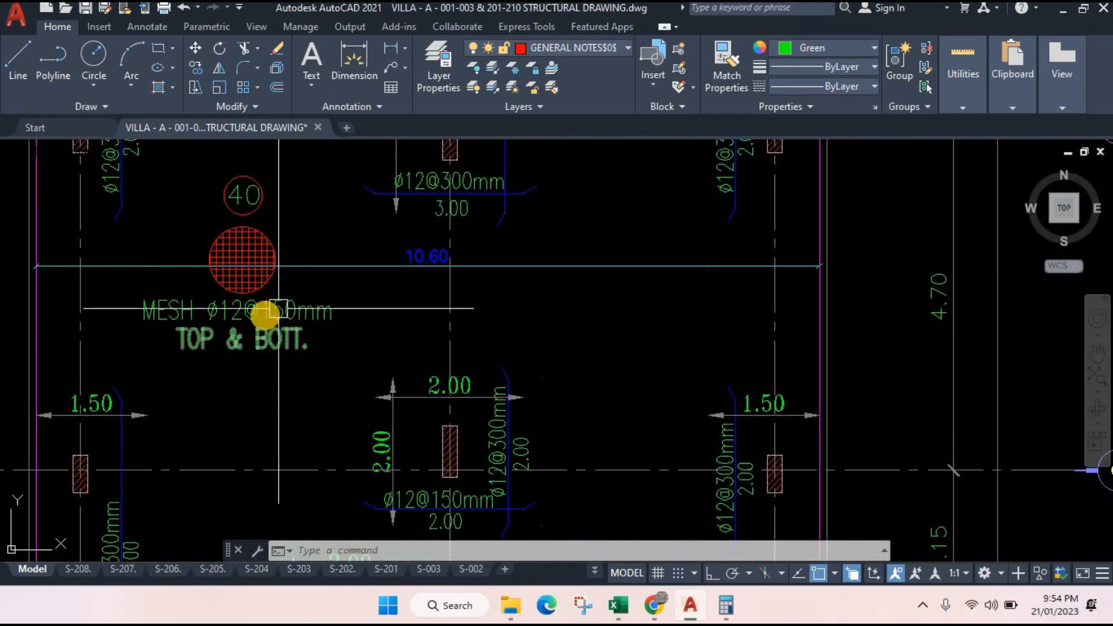
pyautogui.scroll(2, 215, 323)
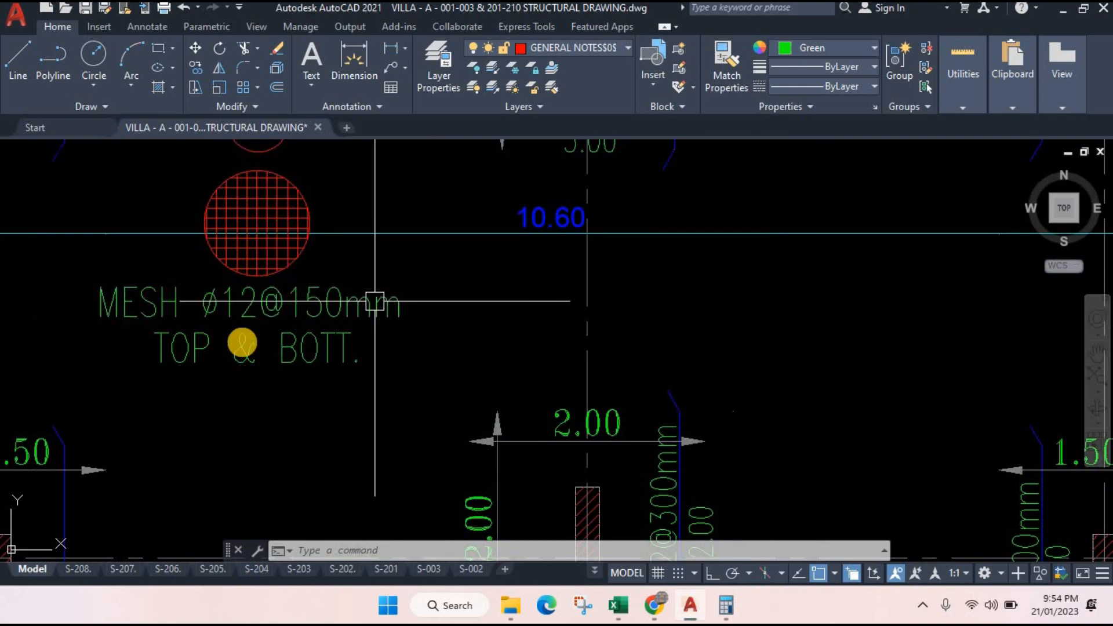
pyautogui.scroll(-6, 385, 355)
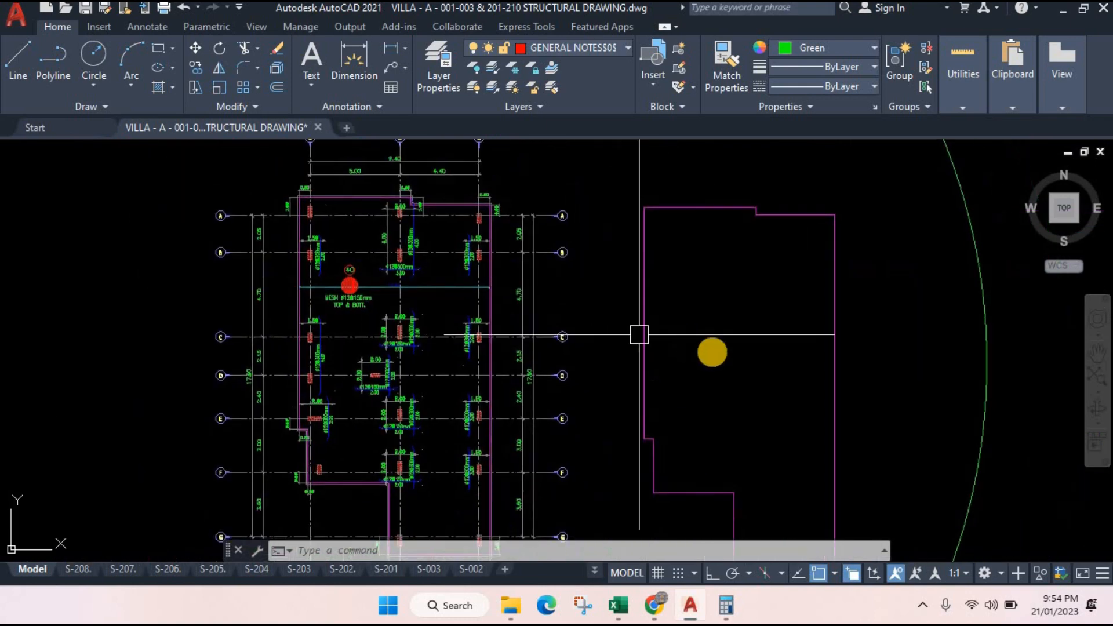
pyautogui.moveTo(664, 327); pyautogui.dragTo(658, 324)
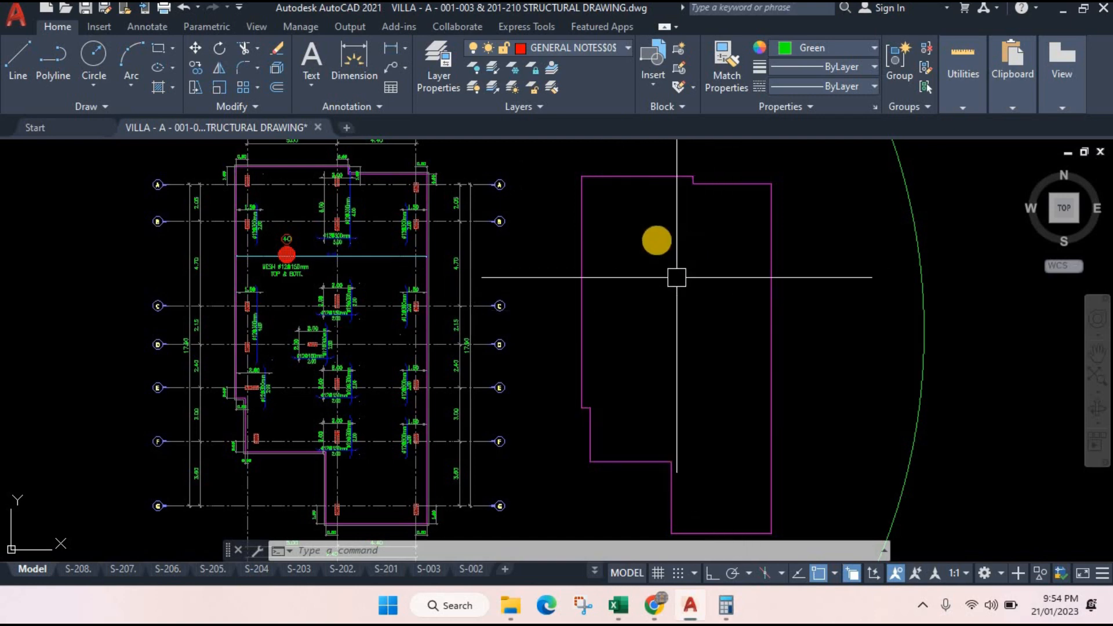
# - Examine the raft plan's mesh note and the additional bar callouts and extents around the columns between axes A and B
pyautogui.scroll(6, 284, 239)
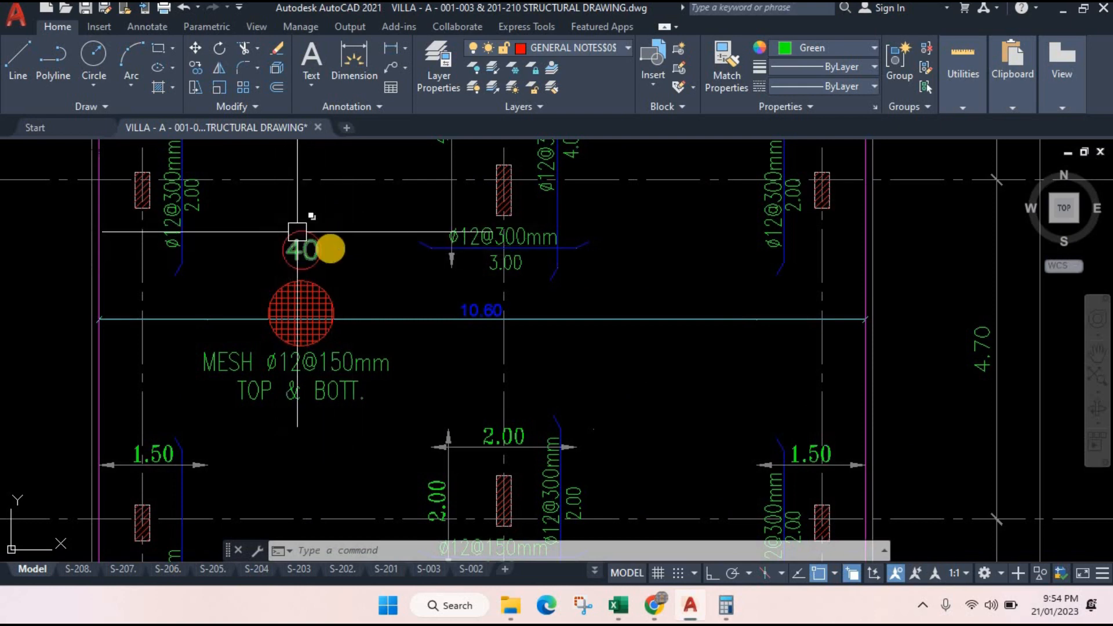
pyautogui.moveTo(498, 271); pyautogui.dragTo(569, 420)
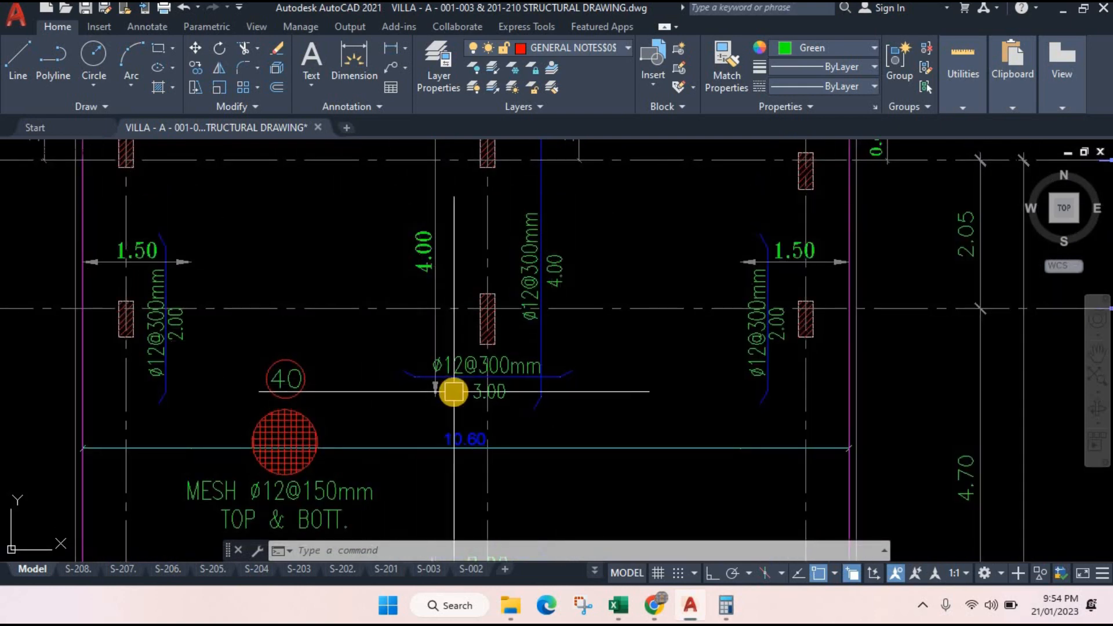
pyautogui.scroll(2, 454, 392)
pyautogui.scroll(-2, 394, 385)
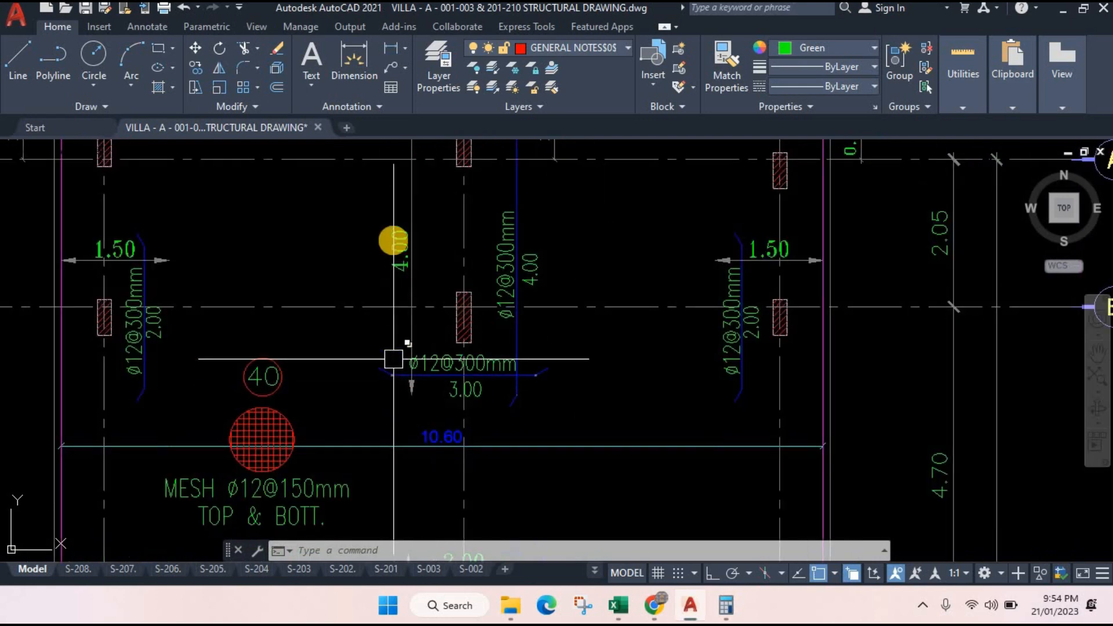
pyautogui.moveTo(393, 241); pyautogui.dragTo(361, 249)
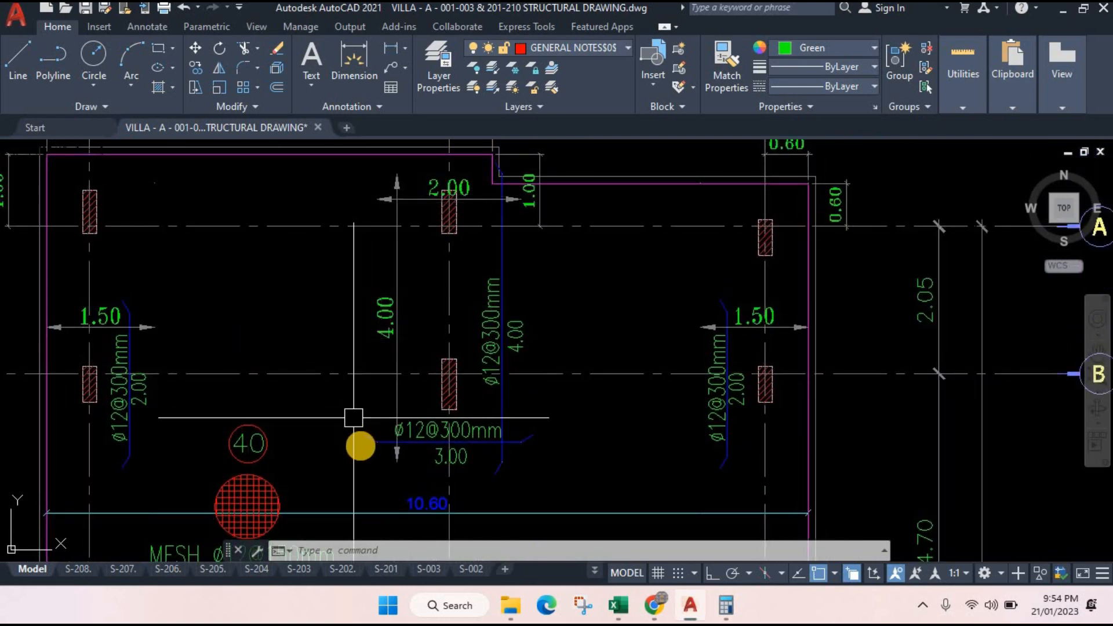
pyautogui.scroll(2, 465, 455)
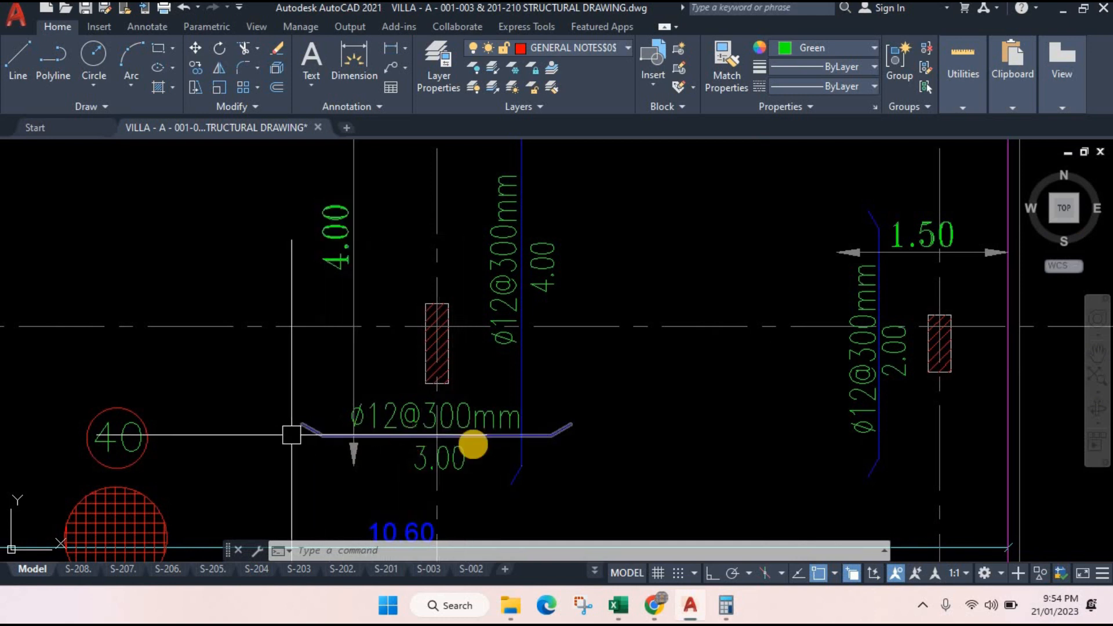
pyautogui.scroll(-2, 365, 437)
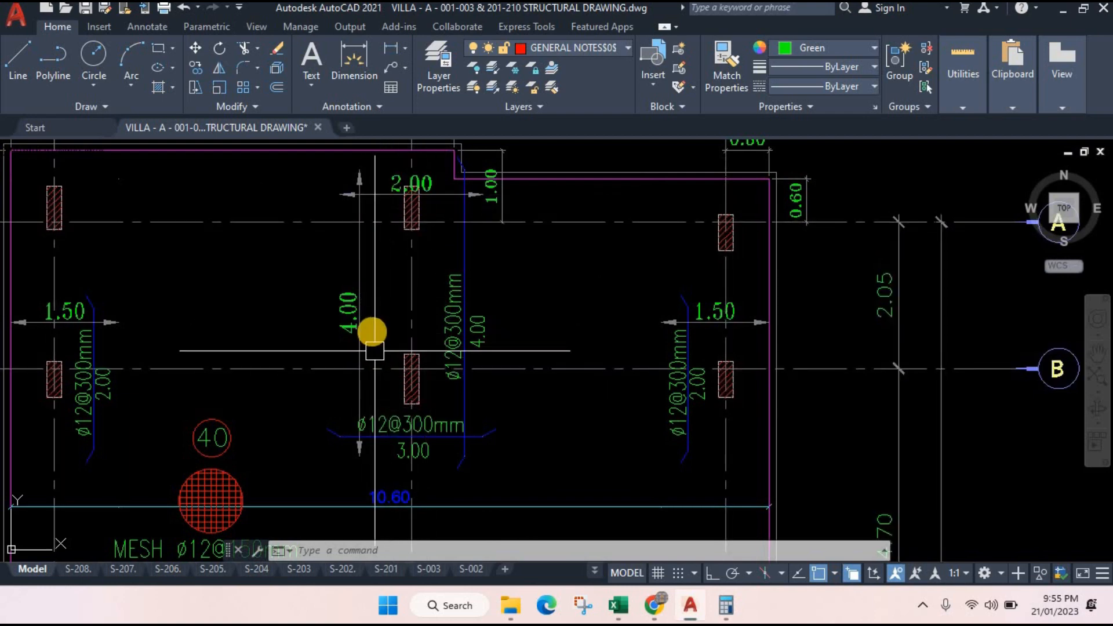
pyautogui.scroll(-6, 396, 347)
pyautogui.scroll(5, 396, 346)
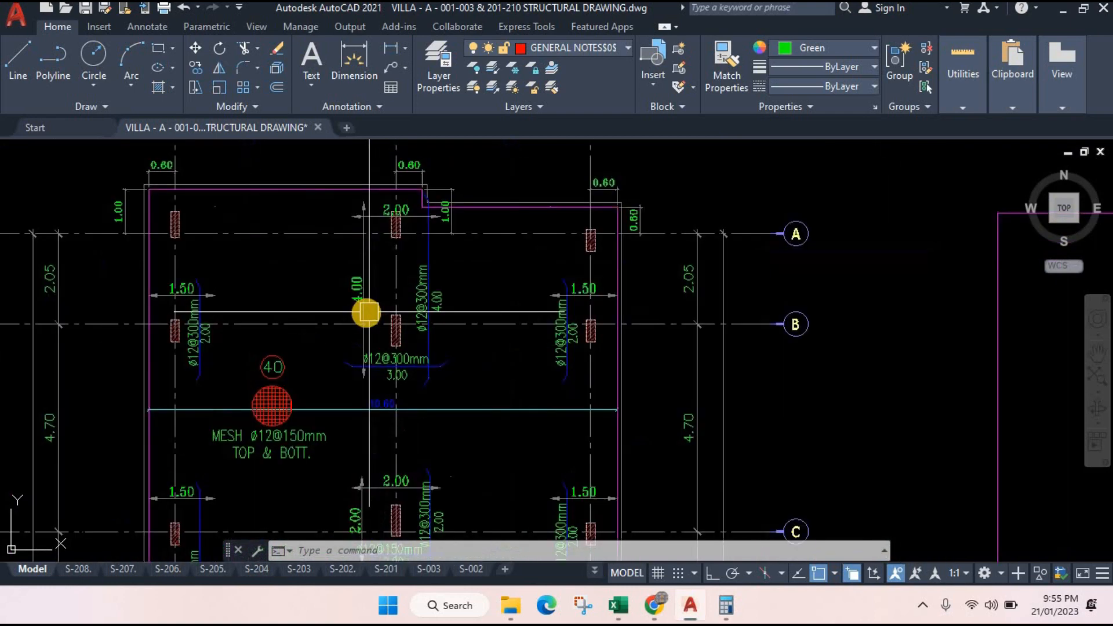
pyautogui.moveTo(349, 311); pyautogui.dragTo(373, 340)
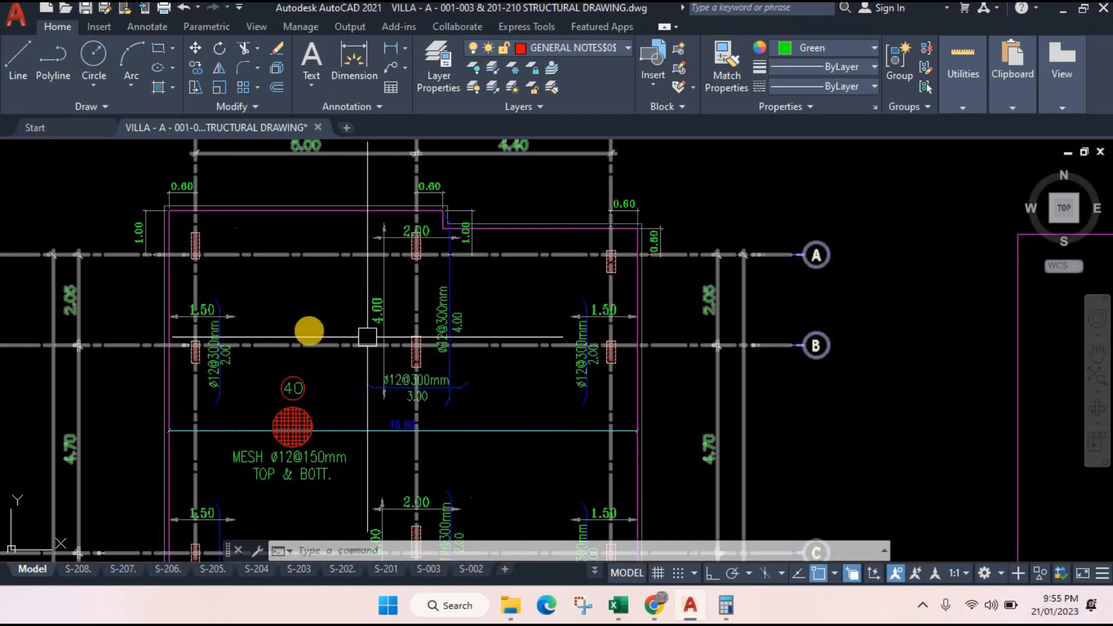
pyautogui.scroll(-2, 595, 398)
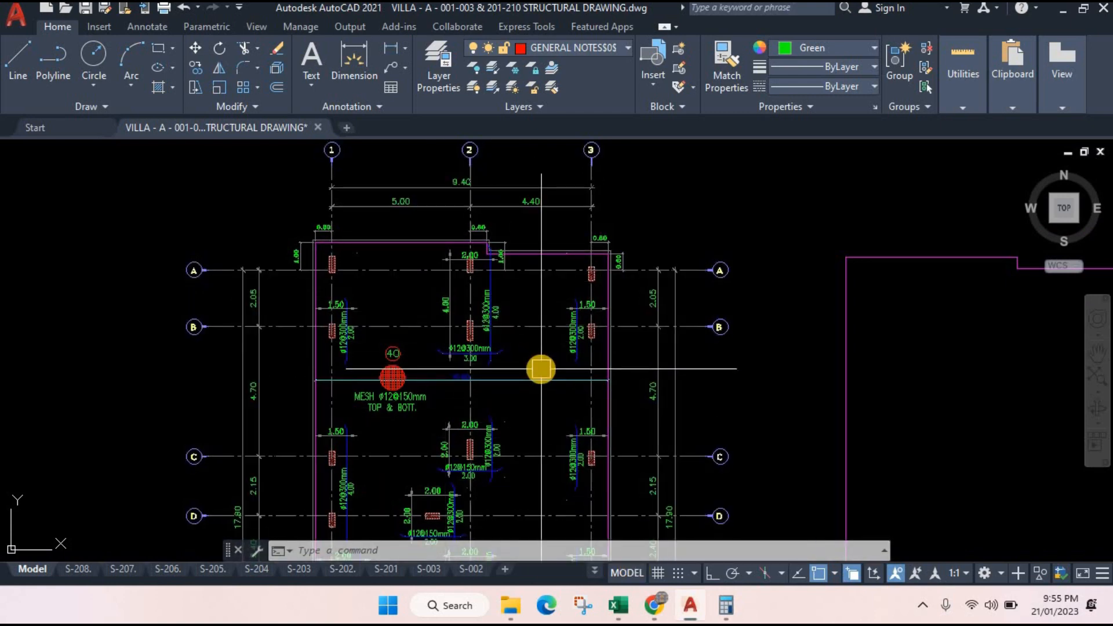
# - Locate the structural general notes in the drawing and look through the abbreviations, design specifications and notes
pyautogui.scroll(-10, 395, 321)
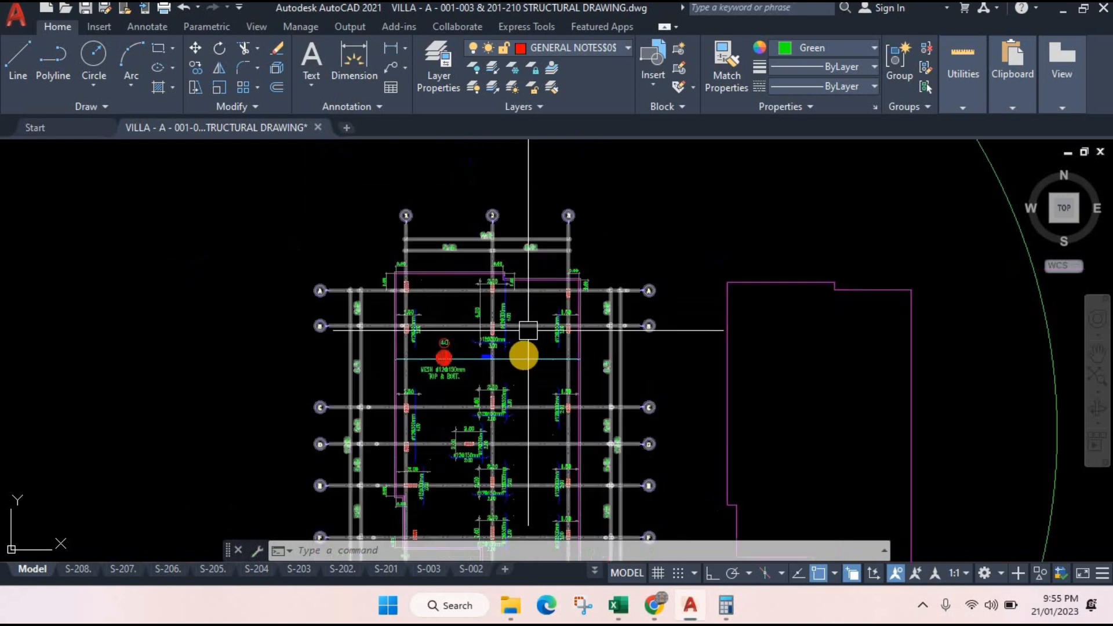
pyautogui.scroll(8, 577, 297)
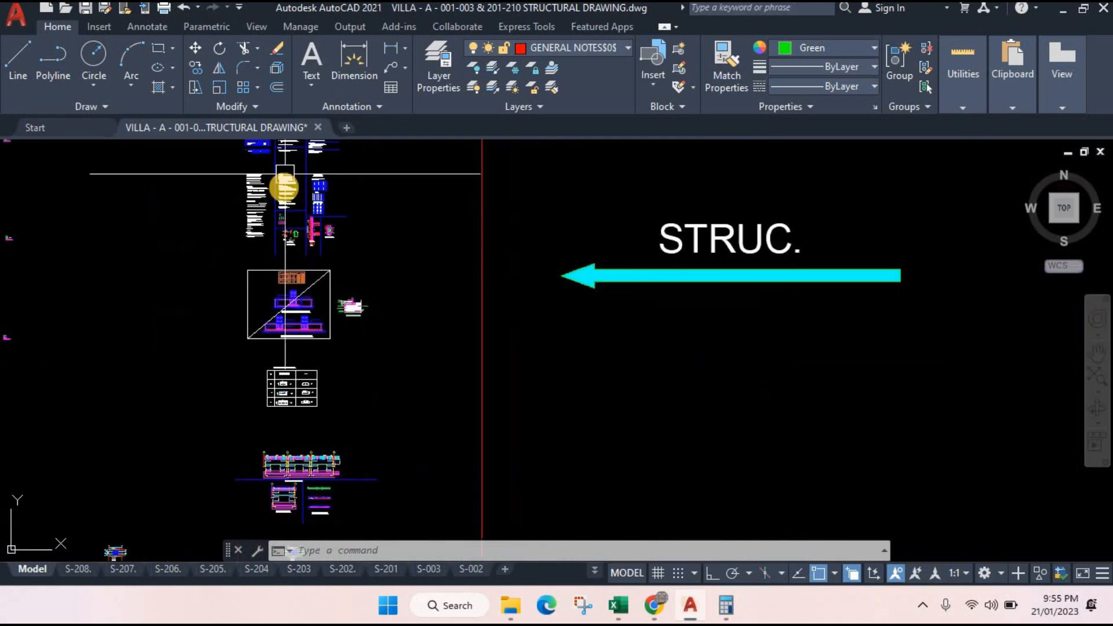
pyautogui.scroll(8, 255, 226)
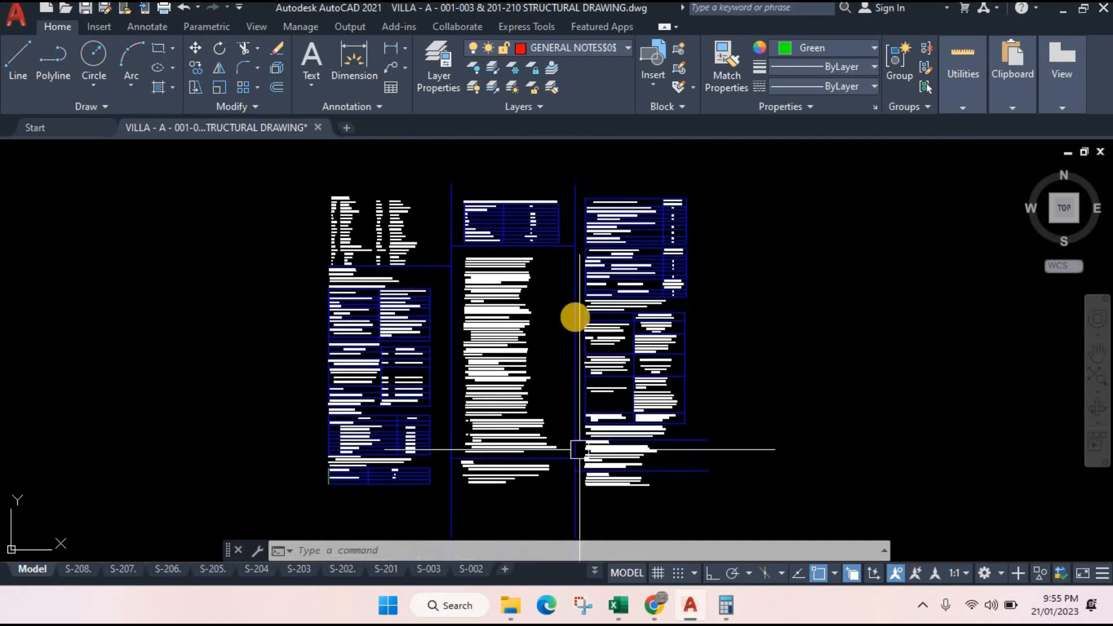
pyautogui.scroll(-3, 255, 260)
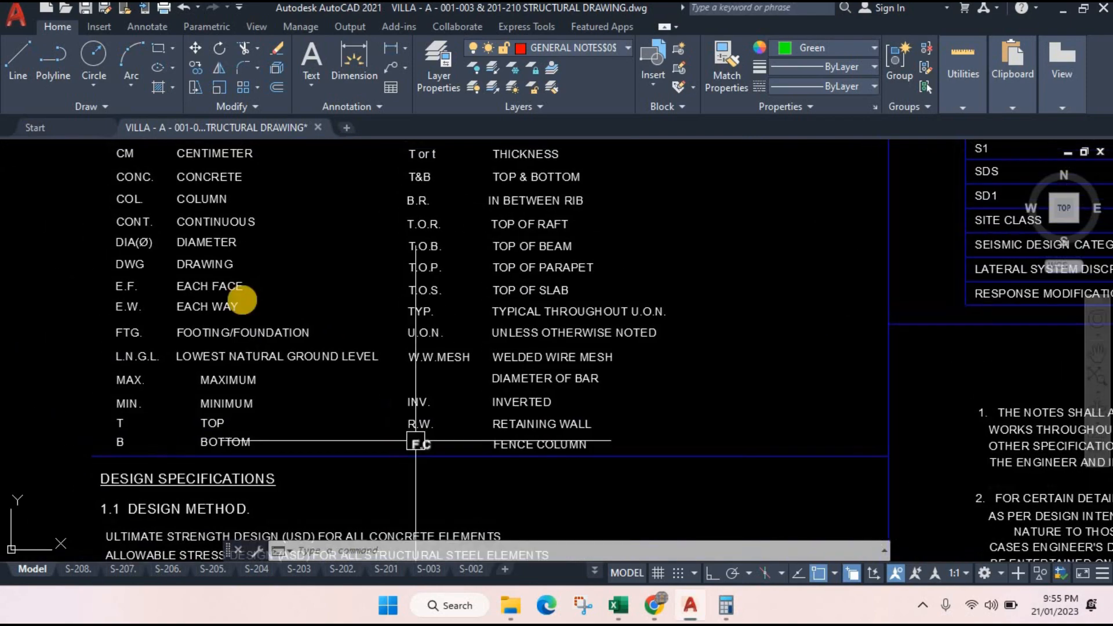
pyautogui.scroll(-4, 318, 303)
pyautogui.scroll(2, 491, 361)
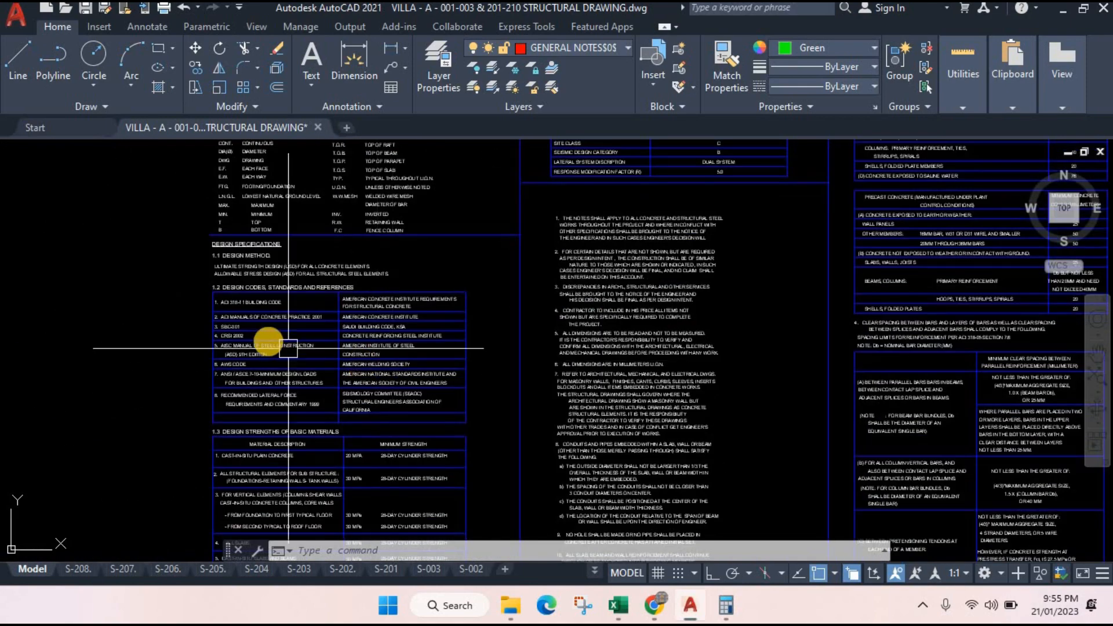
pyautogui.scroll(1, 273, 337)
pyautogui.scroll(-5, 485, 360)
pyautogui.scroll(2, 527, 373)
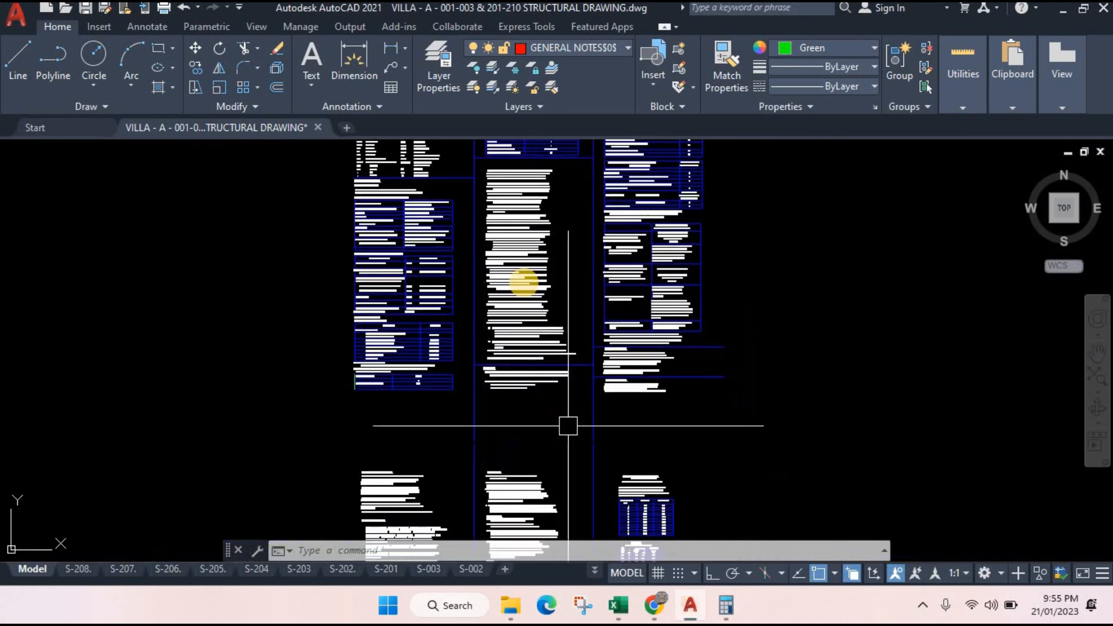
# - Examine the minimum tension lap splice lengths table in the general notes, including its heading, staggering note and bar diameters
pyautogui.scroll(6, 524, 283)
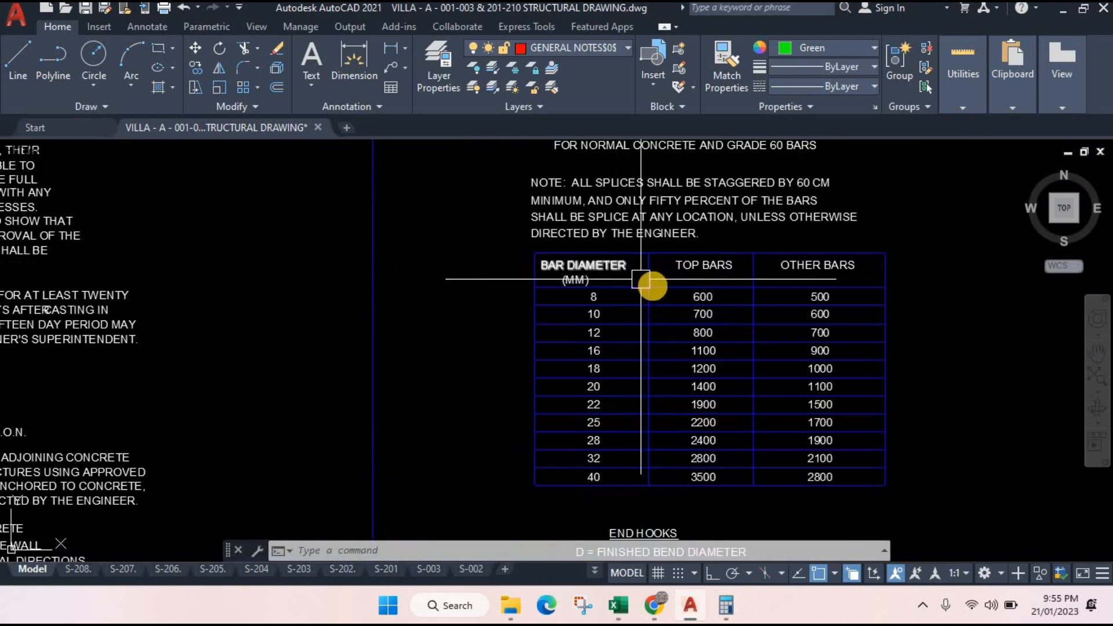
pyautogui.scroll(2, 642, 282)
pyautogui.scroll(-1, 524, 337)
pyautogui.scroll(1, 511, 232)
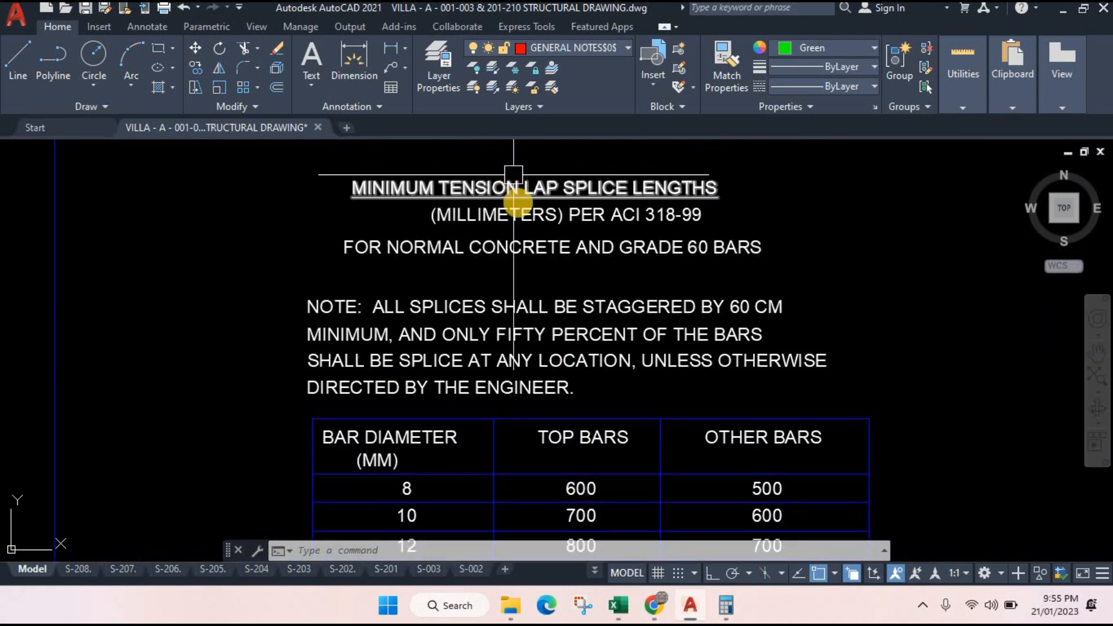
pyautogui.scroll(2, 513, 174)
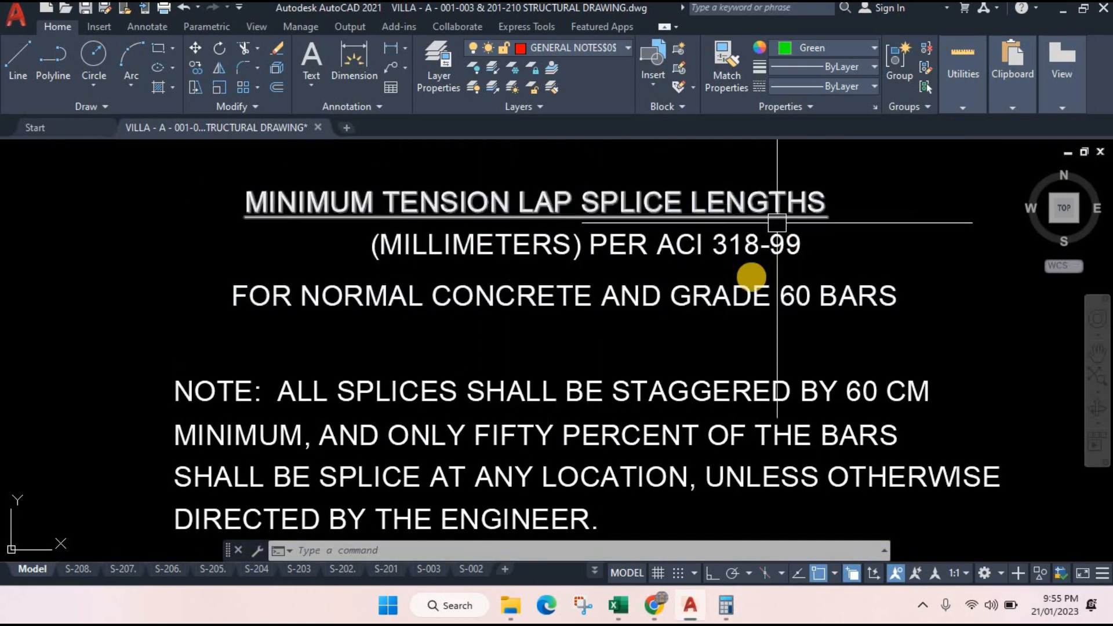
pyautogui.scroll(2, 634, 264)
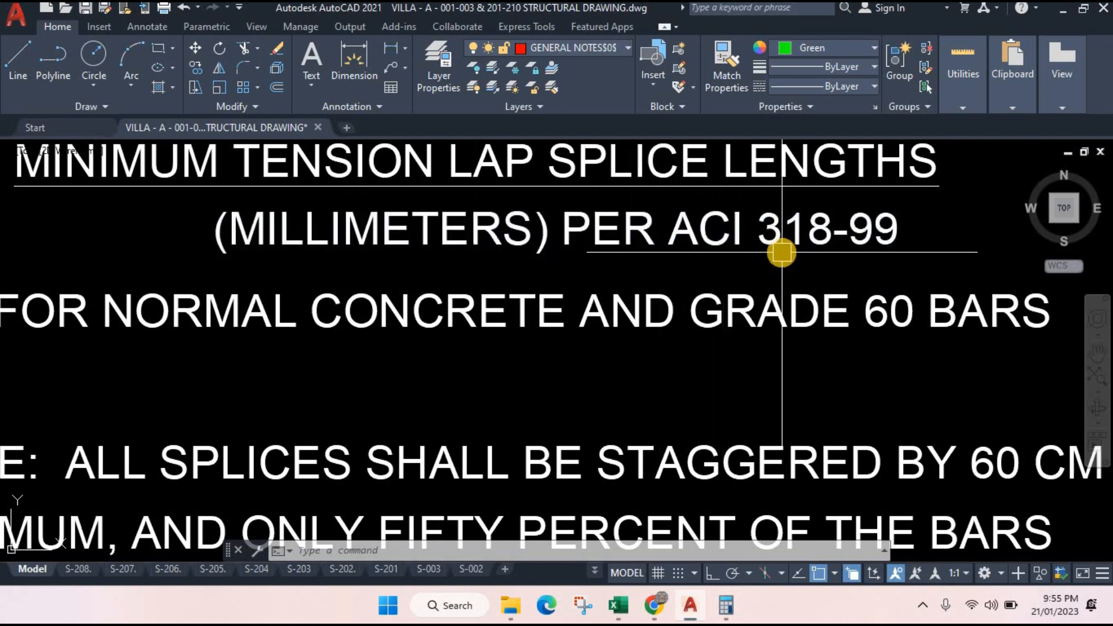
pyautogui.scroll(-2, 748, 253)
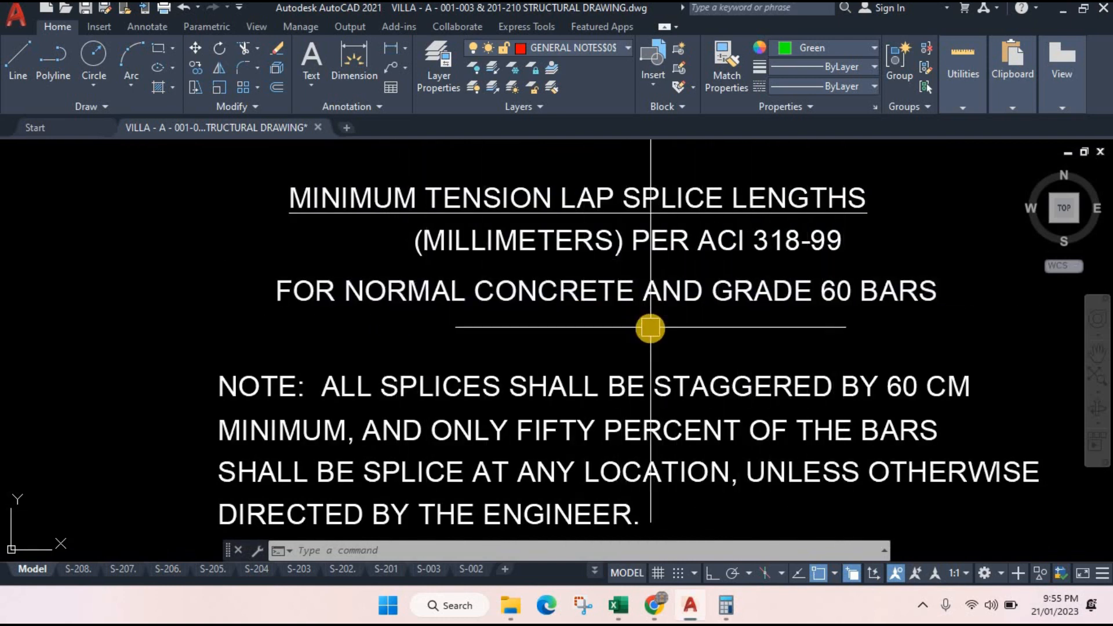
pyautogui.moveTo(648, 325)
pyautogui.mouseDown()
pyautogui.moveTo(609, 236)
pyautogui.moveTo(586, 293)
pyautogui.mouseUp()
pyautogui.scroll(-3, 646, 344)
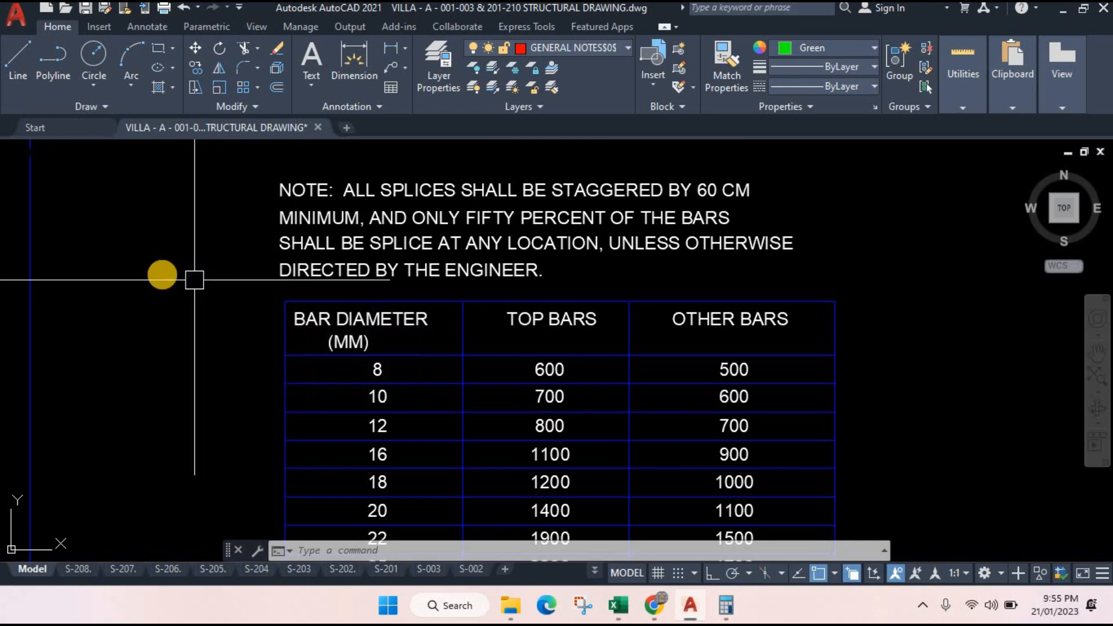
# - Sketch overlapping horizontal and vertical bars beside the lap splice table as temporary screen annotations, and clear them
pyautogui.scroll(-3, 586, 353)
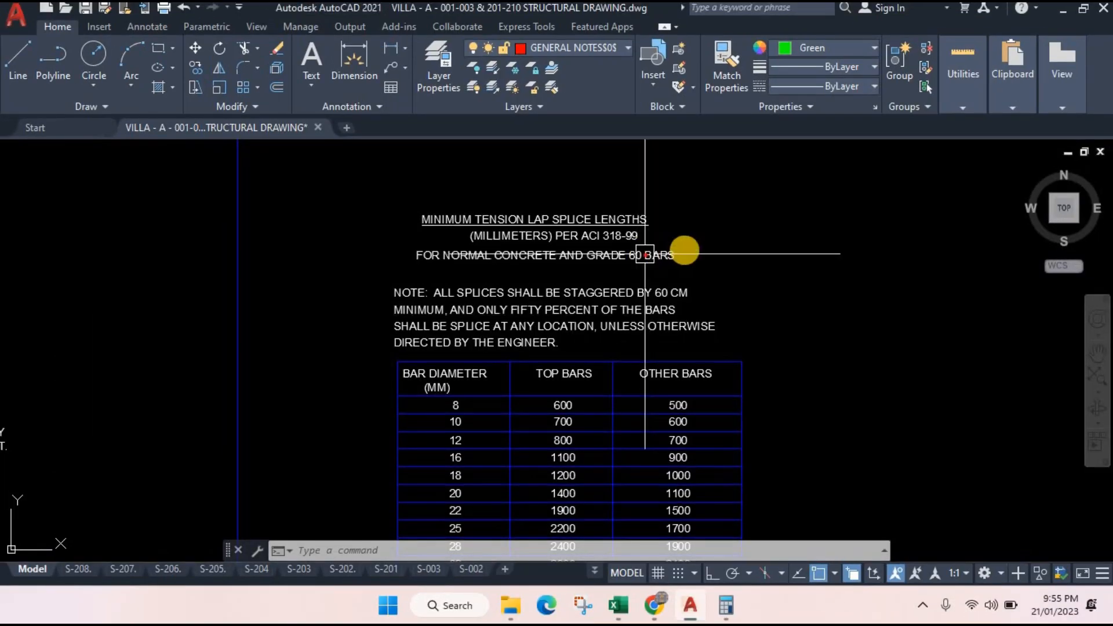
pyautogui.moveTo(730, 214); pyautogui.dragTo(967, 193)
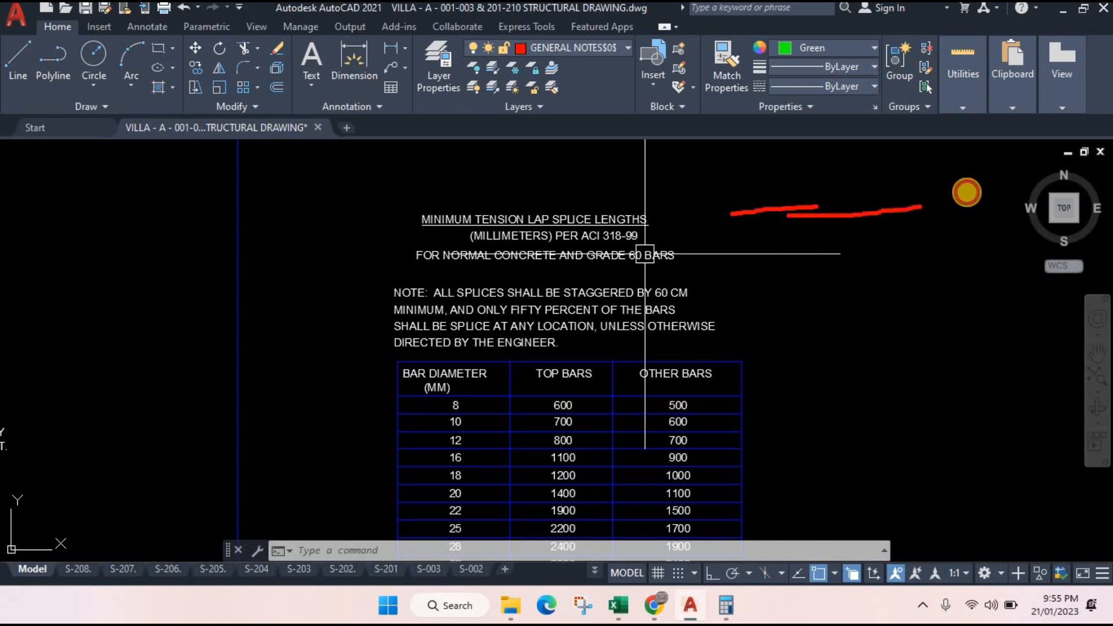
pyautogui.moveTo(825, 190)
pyautogui.mouseDown()
pyautogui.moveTo(809, 183)
pyautogui.moveTo(835, 217)
pyautogui.moveTo(834, 172)
pyautogui.mouseUp()
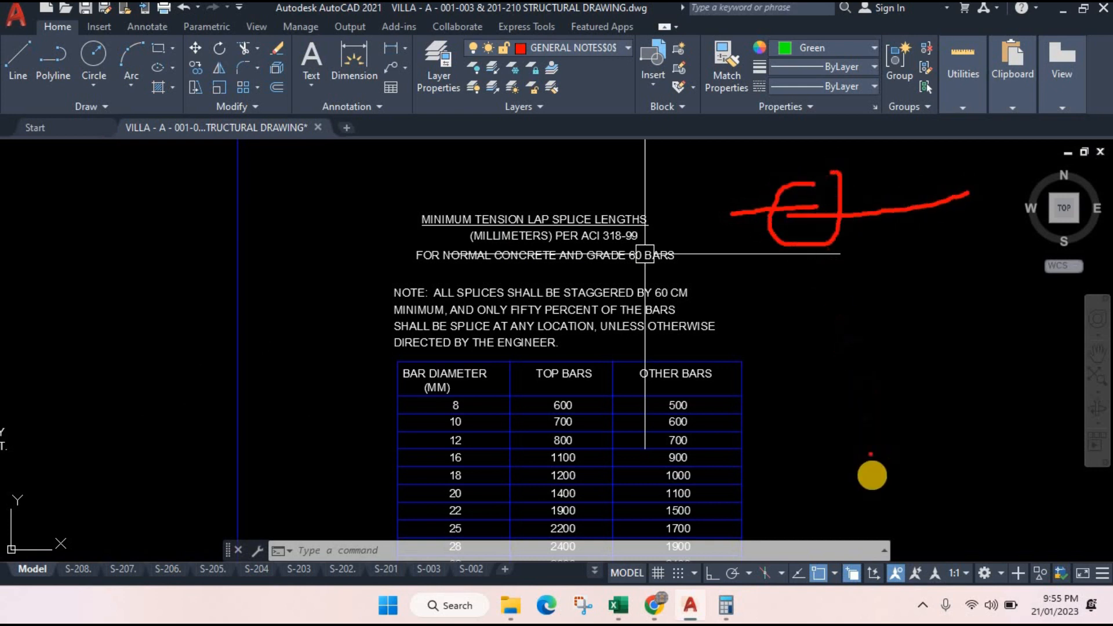
pyautogui.moveTo(839, 476)
pyautogui.mouseDown()
pyautogui.moveTo(868, 469)
pyautogui.moveTo(870, 385)
pyautogui.mouseUp()
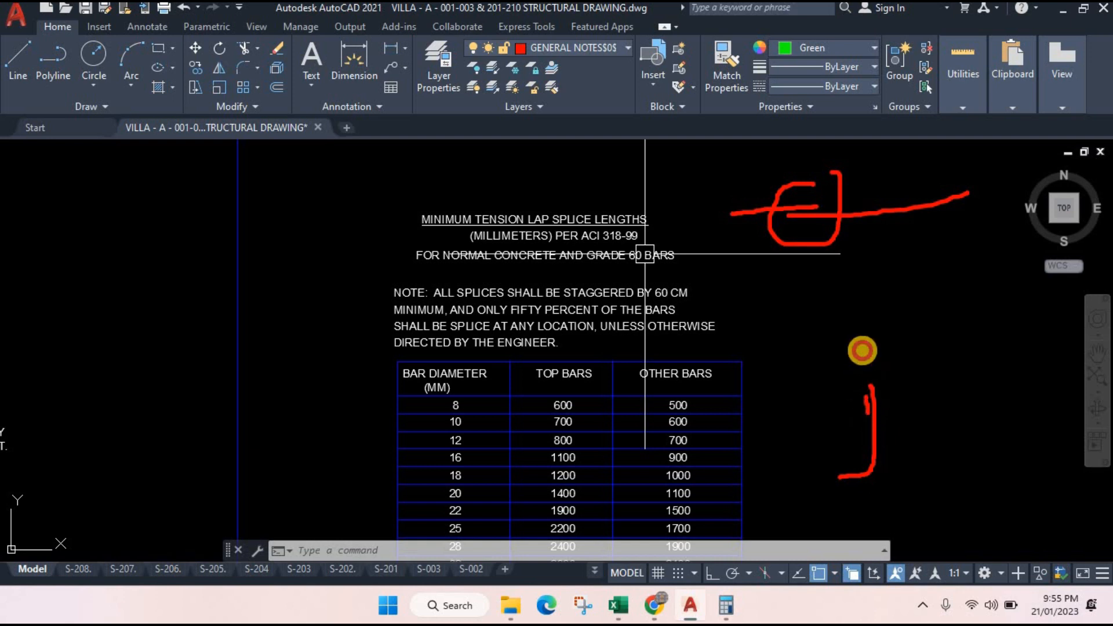
pyautogui.moveTo(859, 261)
pyautogui.mouseDown()
pyautogui.moveTo(867, 377)
pyautogui.moveTo(847, 355)
pyautogui.moveTo(836, 393)
pyautogui.moveTo(889, 350)
pyautogui.moveTo(853, 354)
pyautogui.mouseUp()
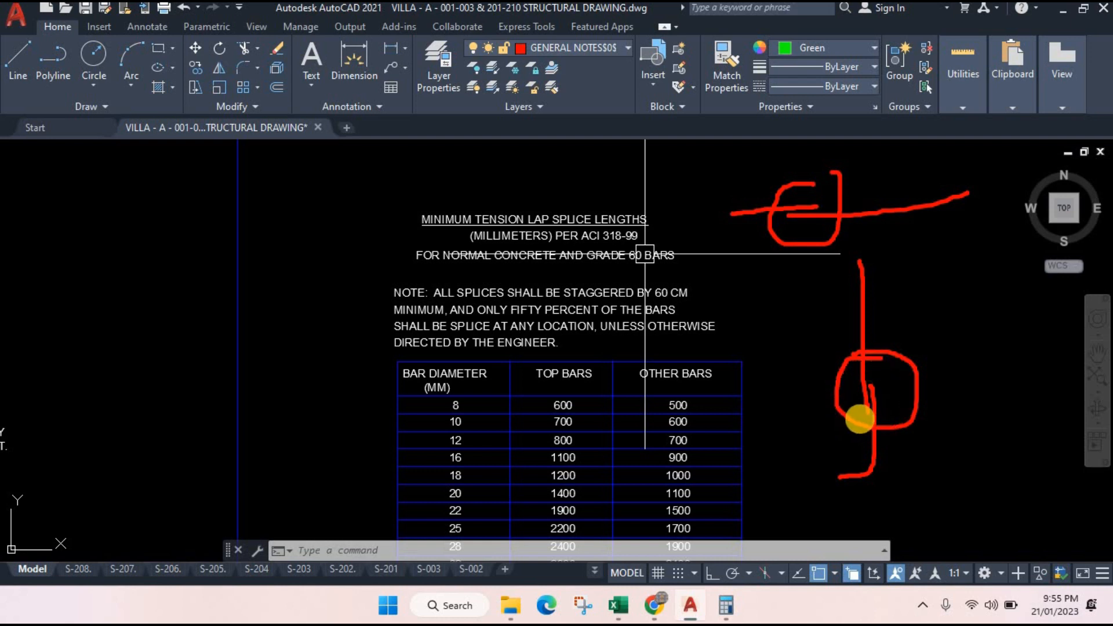
pyautogui.click(860, 399)
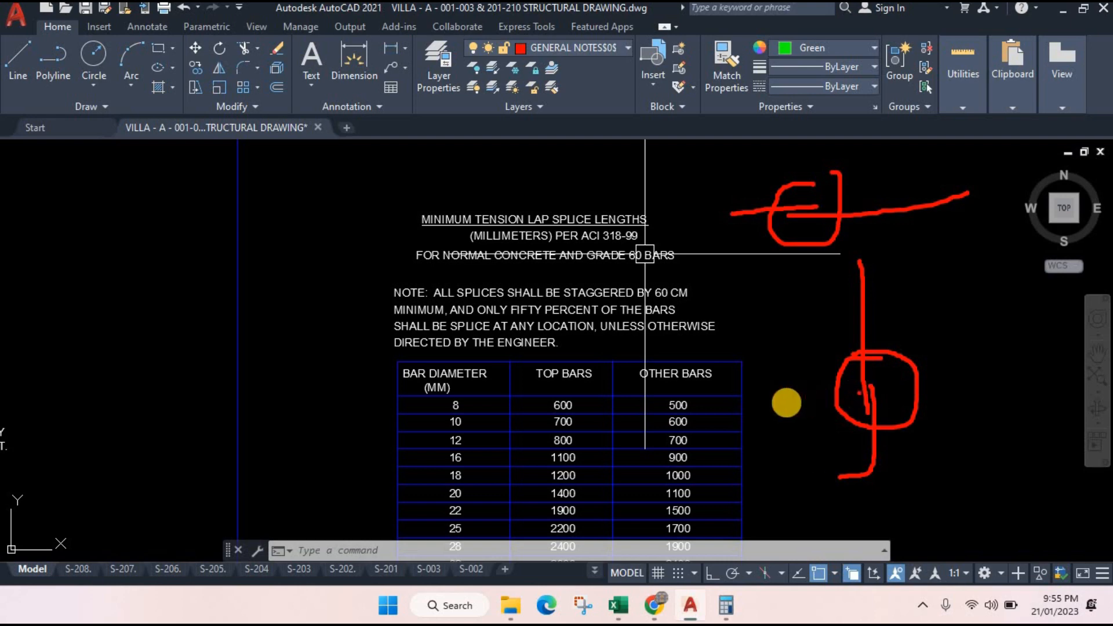
pyautogui.press('Escape')
# - Look through sheets S-201, S-001 and S-002, and open sheet S-003 at the minimum tension lap splice lengths table
pyautogui.scroll(4, 489, 385)
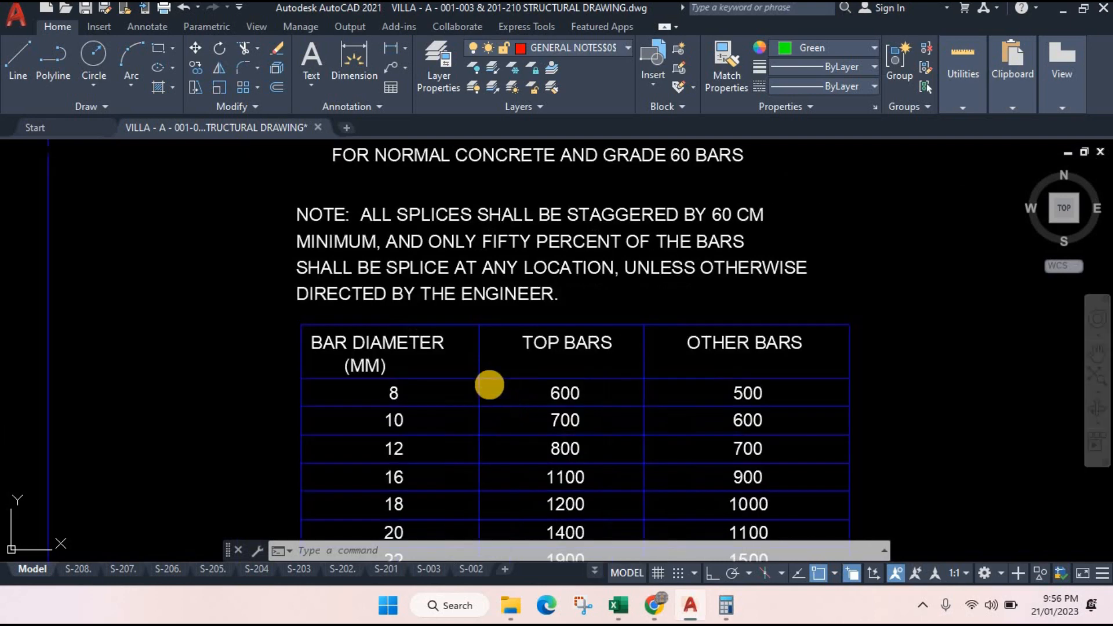
pyautogui.scroll(-4, 442, 276)
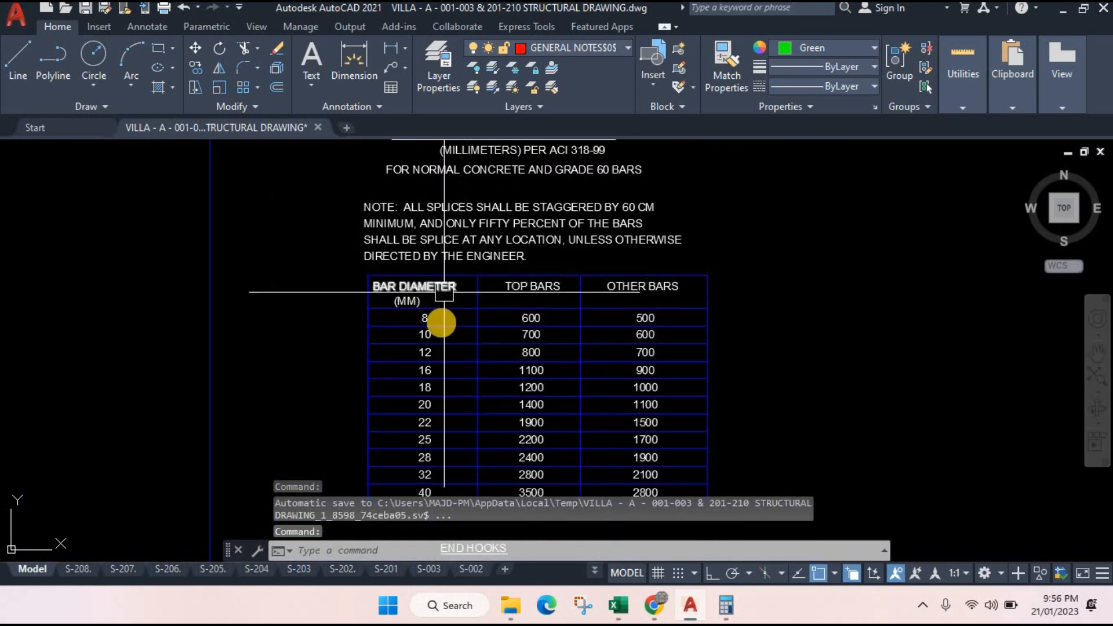
pyautogui.click(388, 571)
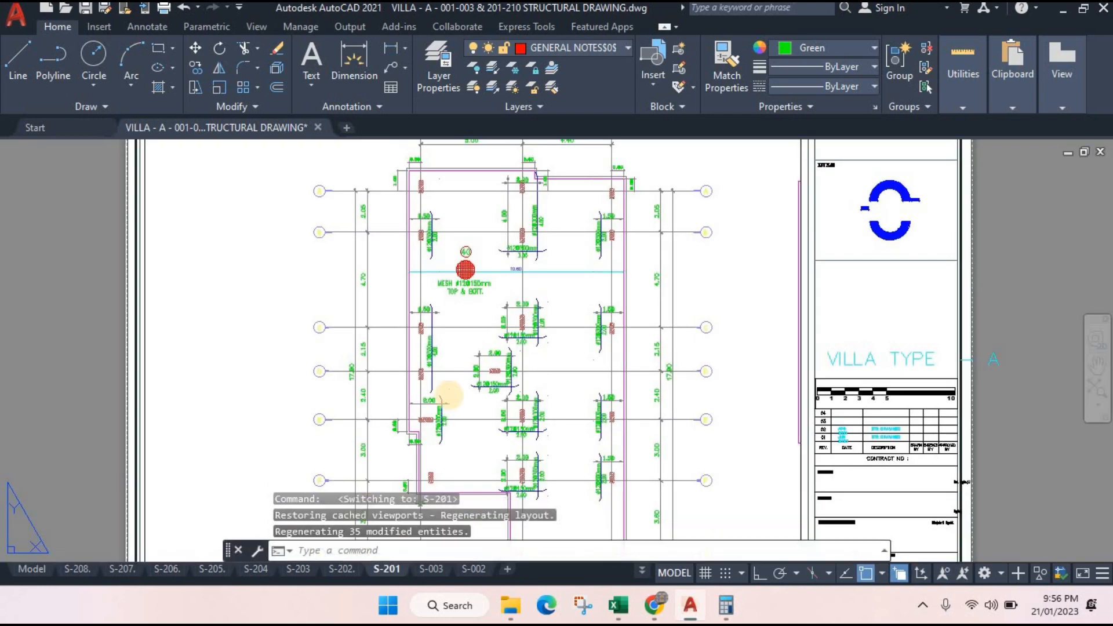
pyautogui.click(511, 570)
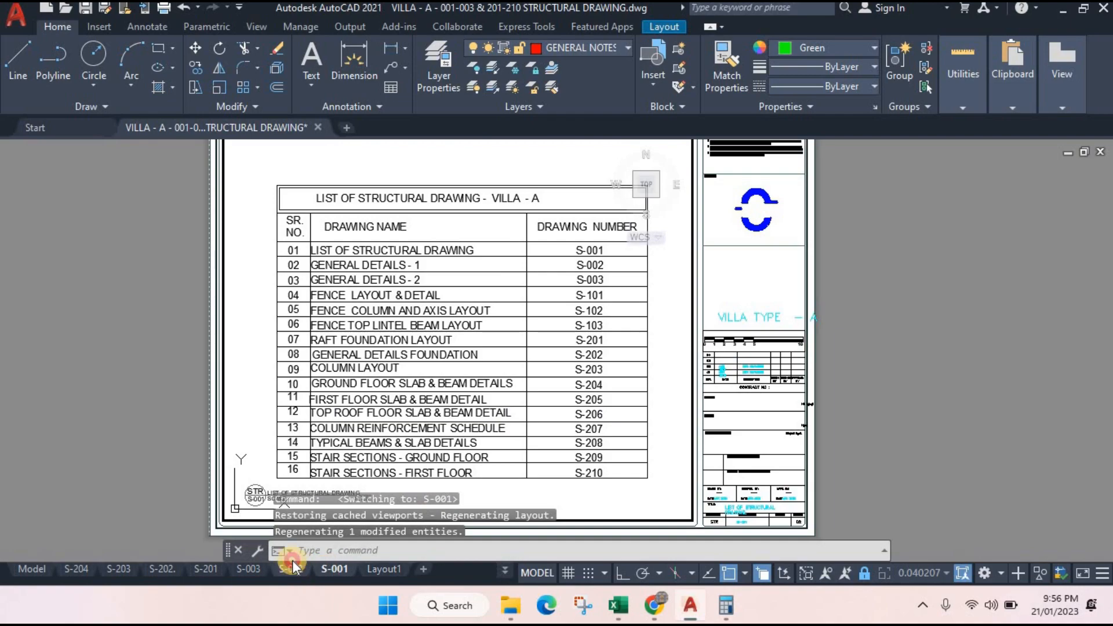
pyautogui.click(291, 567)
pyautogui.scroll(4, 661, 454)
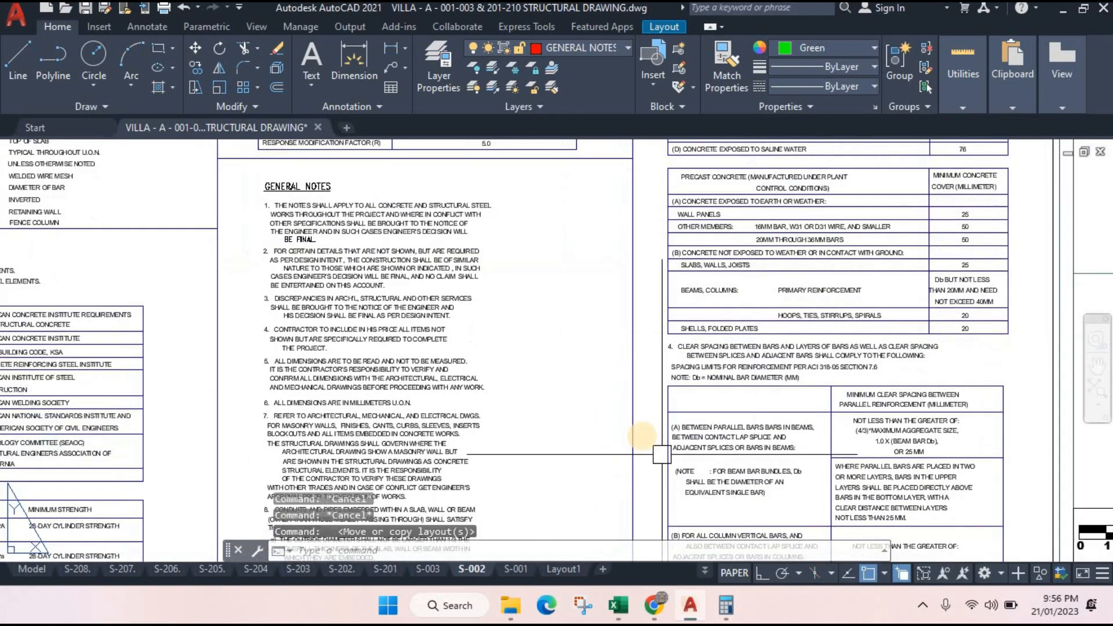
pyautogui.moveTo(551, 472); pyautogui.dragTo(593, 385)
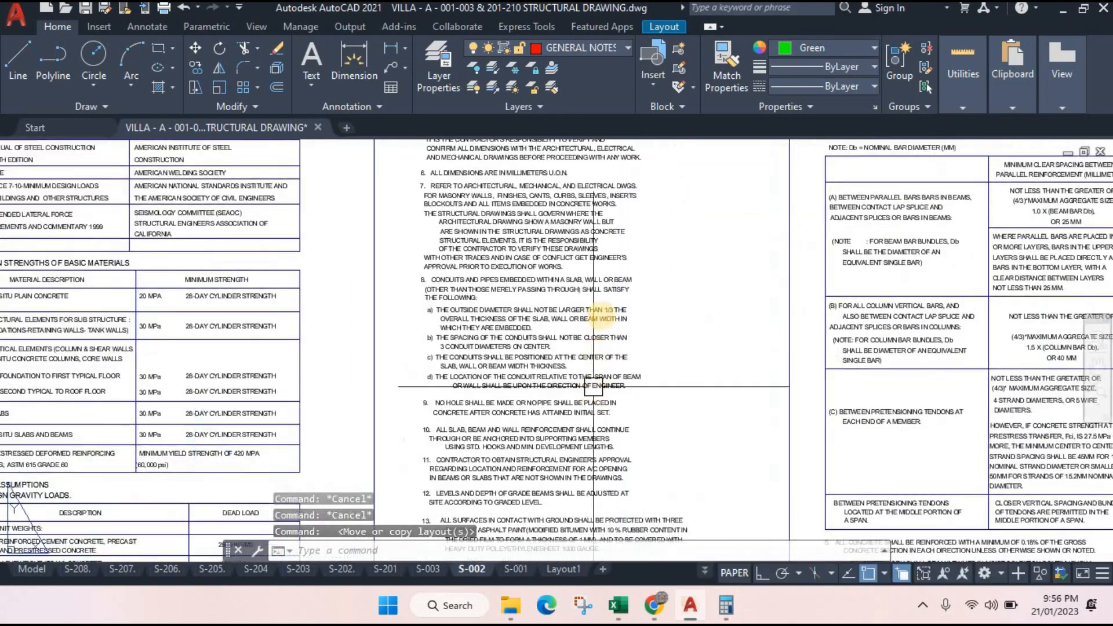
pyautogui.click(429, 569)
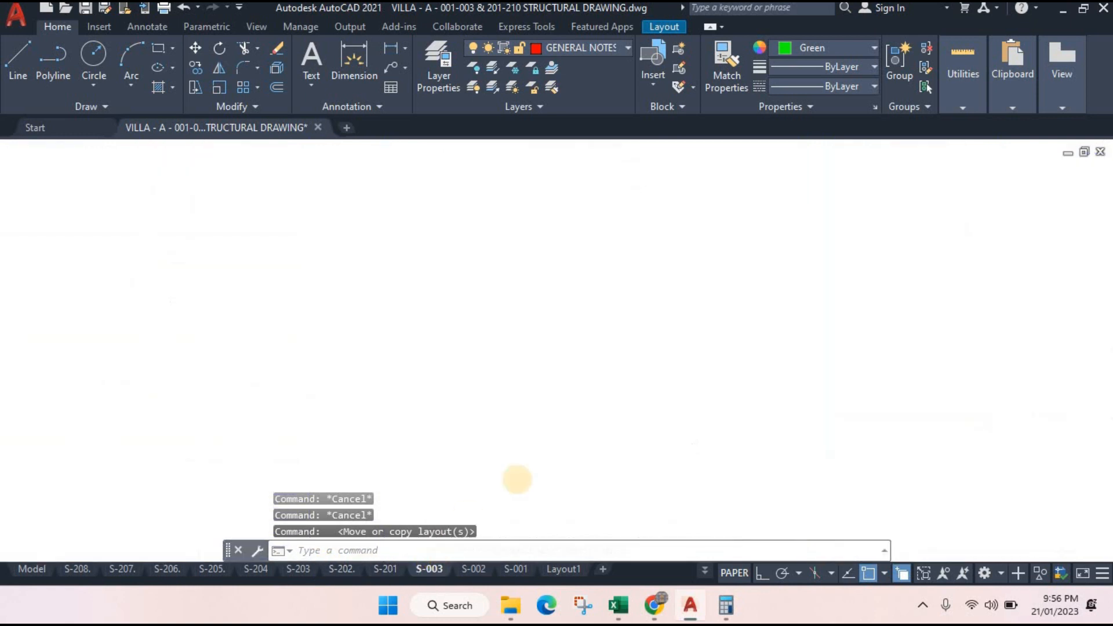
pyautogui.scroll(-2, 640, 362)
pyautogui.scroll(2, 632, 330)
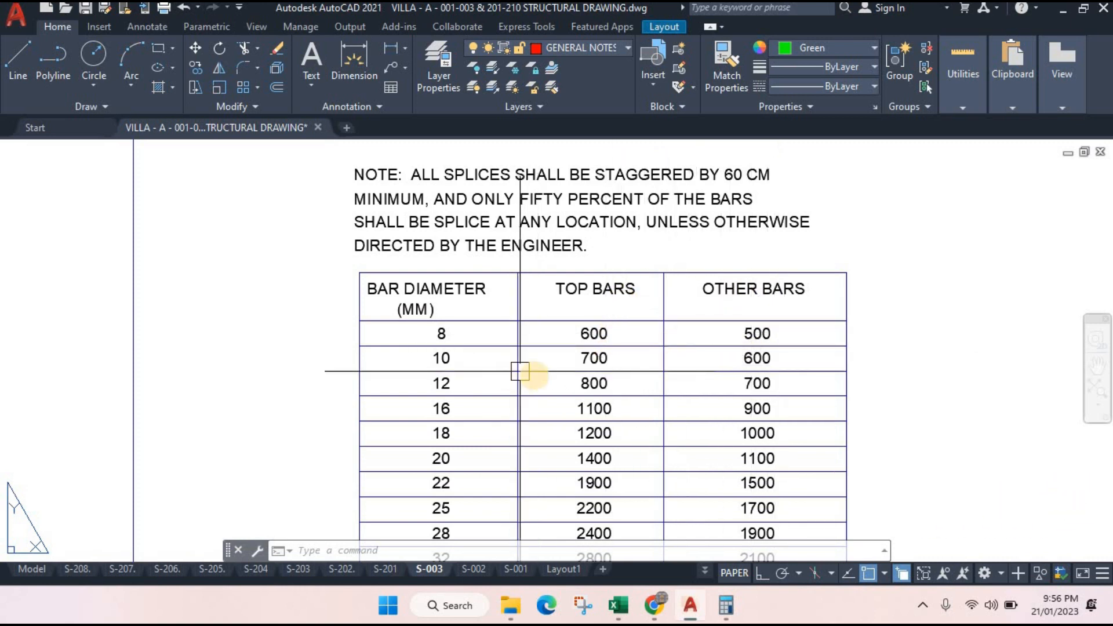
pyautogui.moveTo(520, 371); pyautogui.dragTo(648, 374)
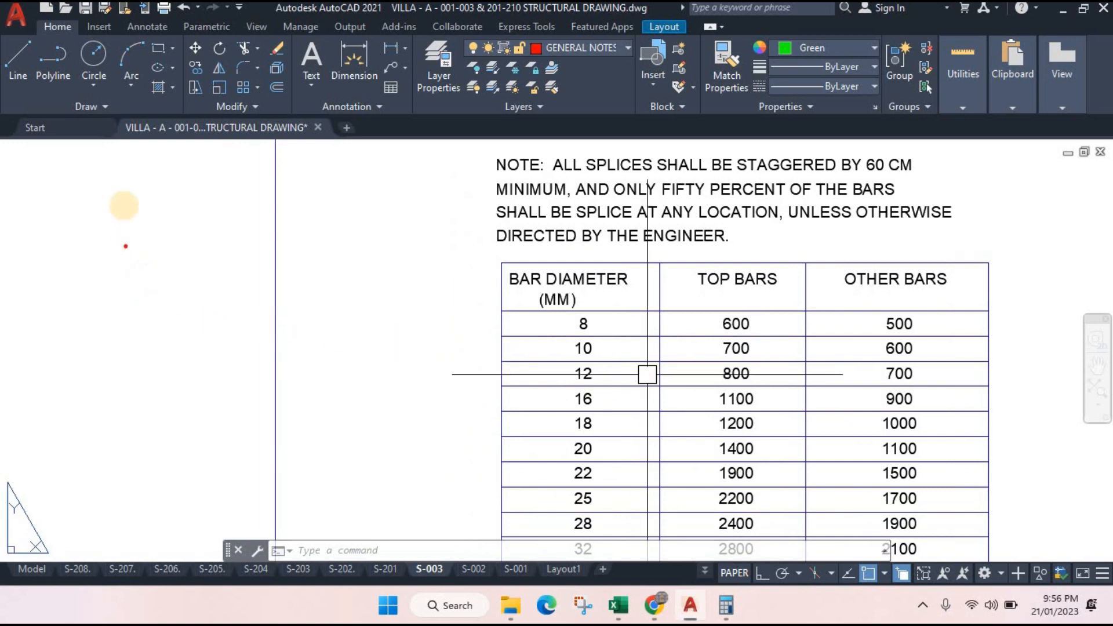
# - Write the lap length rules 60d and 80d beside the splice table as temporary screen annotations, and clear them
pyautogui.moveTo(123, 194)
pyautogui.mouseDown()
pyautogui.moveTo(137, 236)
pyautogui.moveTo(116, 228)
pyautogui.moveTo(165, 229)
pyautogui.mouseUp()
pyautogui.moveTo(235, 227)
pyautogui.mouseDown()
pyautogui.moveTo(212, 227)
pyautogui.moveTo(245, 195)
pyautogui.moveTo(260, 249)
pyautogui.mouseUp()
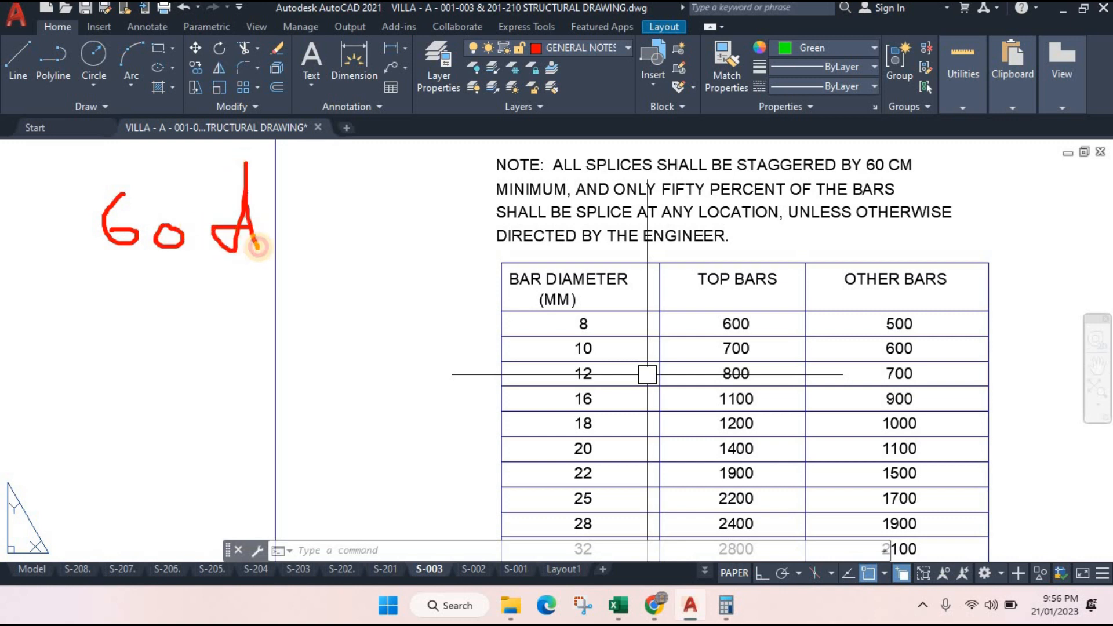
pyautogui.moveTo(328, 210)
pyautogui.mouseDown()
pyautogui.moveTo(313, 233)
pyautogui.moveTo(329, 200)
pyautogui.moveTo(381, 279)
pyautogui.mouseUp()
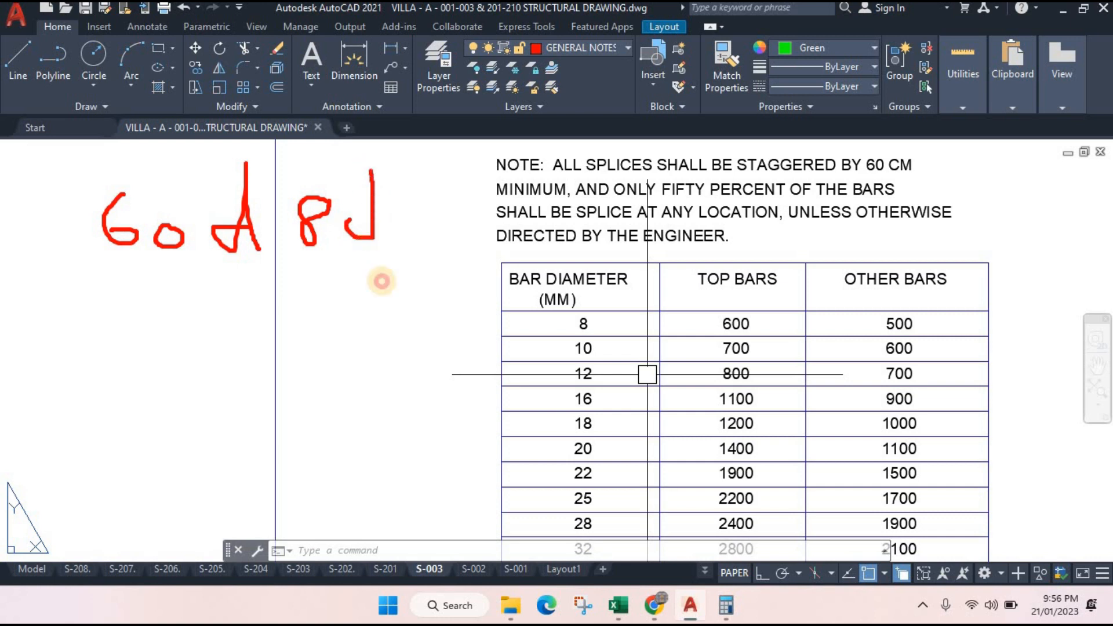
pyautogui.moveTo(373, 219); pyautogui.dragTo(371, 238)
pyautogui.click(786, 526)
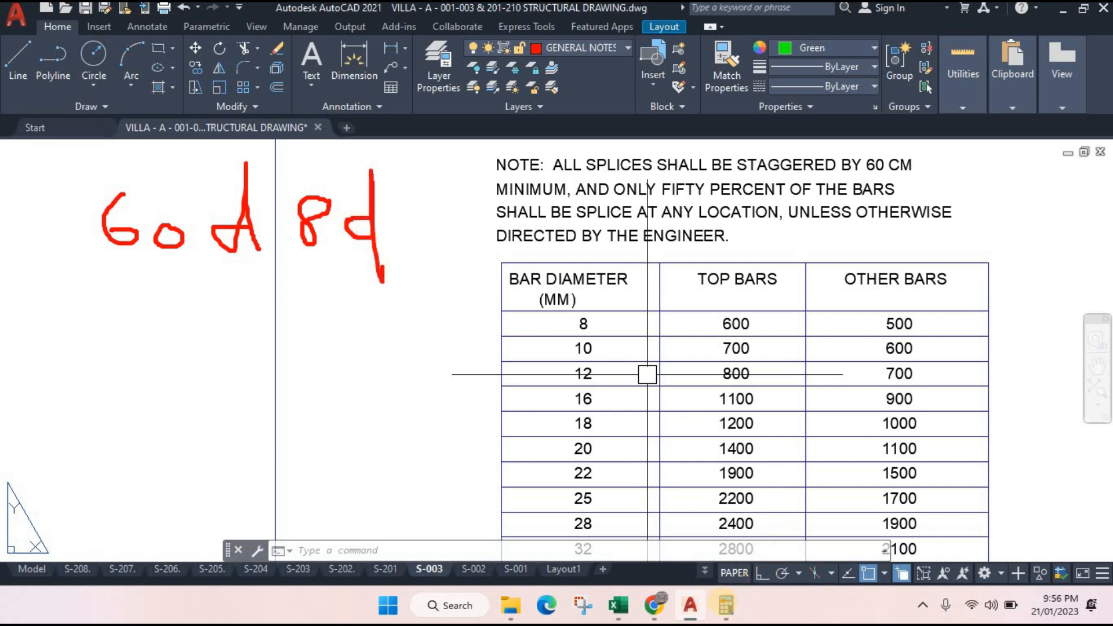
pyautogui.click(151, 242)
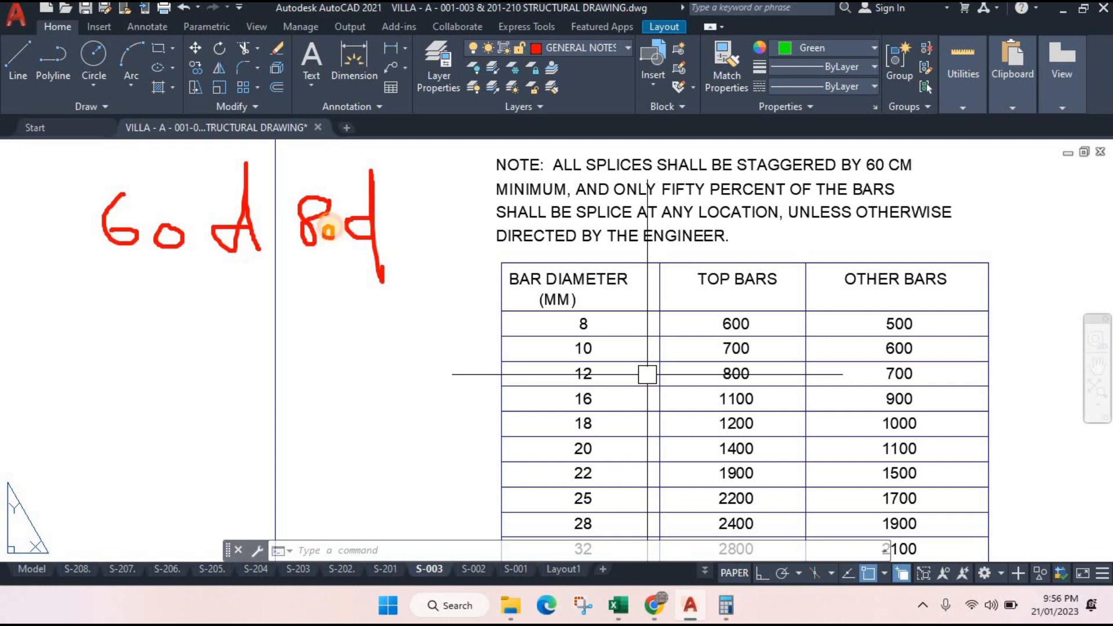
pyautogui.press('Escape')
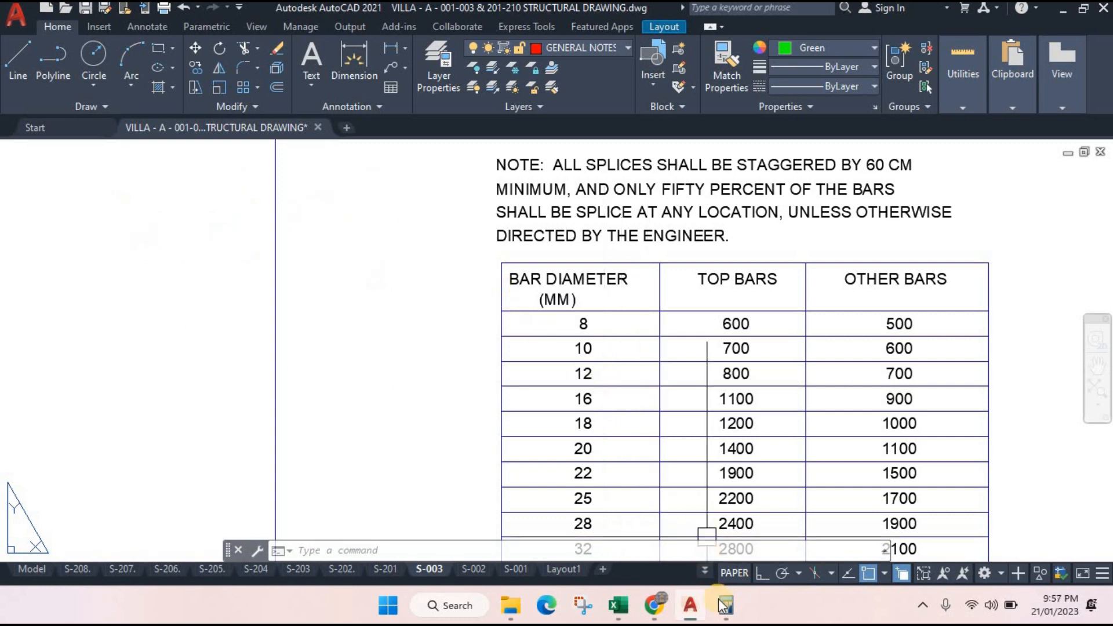
# - Switch to Calculator and multiply the 12 mm bar diameter by 60 for its lap length
pyautogui.click(722, 605)
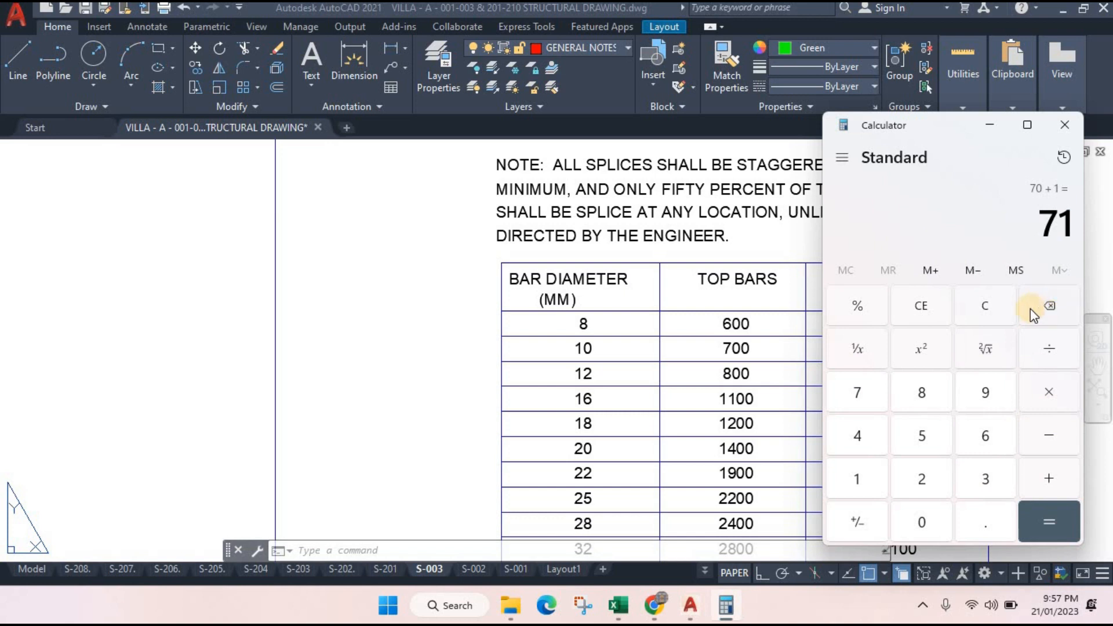
pyautogui.click(992, 309)
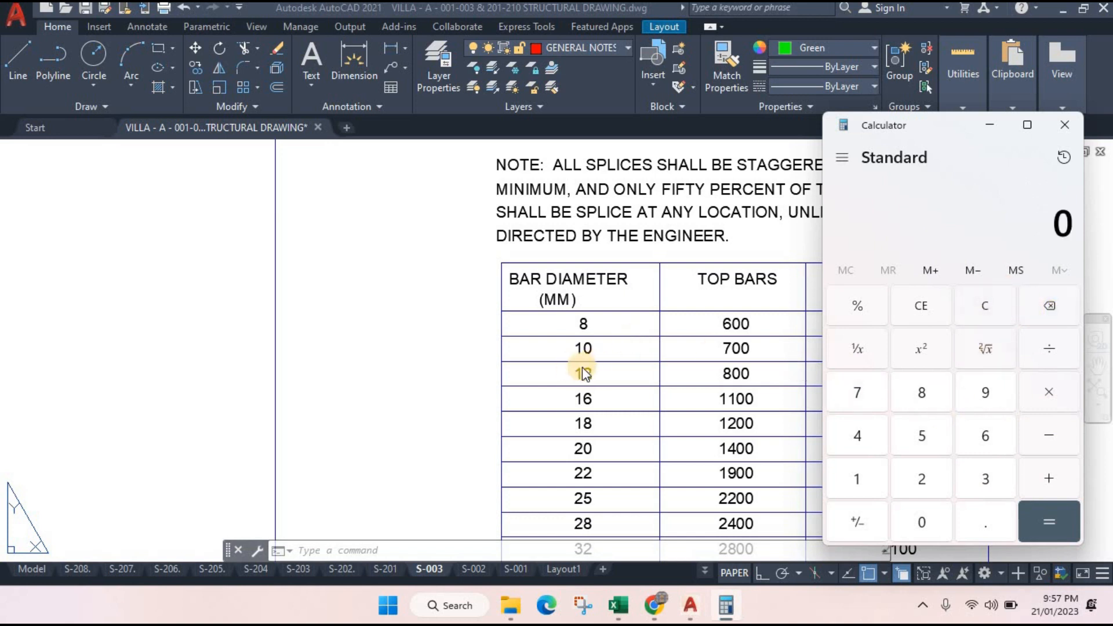
pyautogui.click(876, 486)
pyautogui.click(920, 480)
pyautogui.click(979, 423)
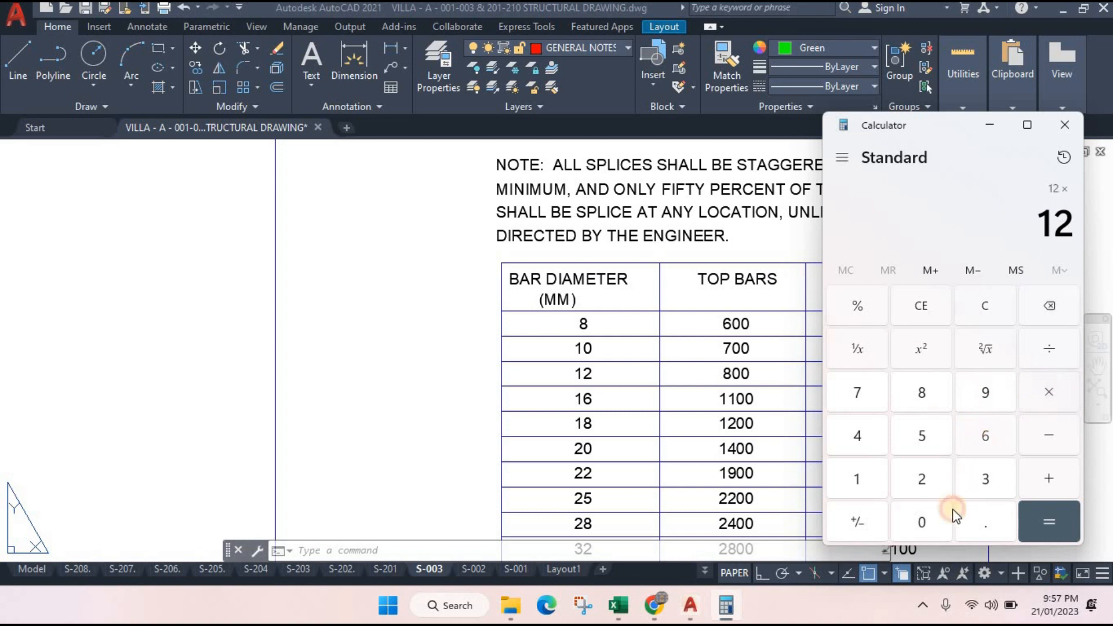
pyautogui.click(924, 524)
pyautogui.click(1040, 516)
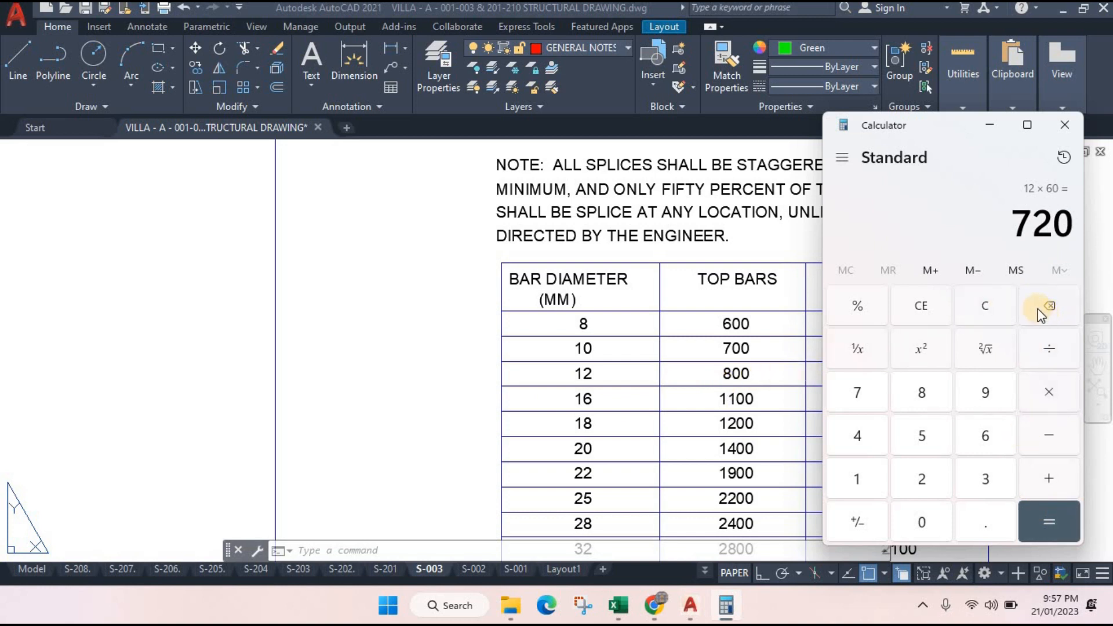
# - Multiply the 20 mm bar diameter by 80 for its lap length, and minimize Calculator
pyautogui.click(945, 316)
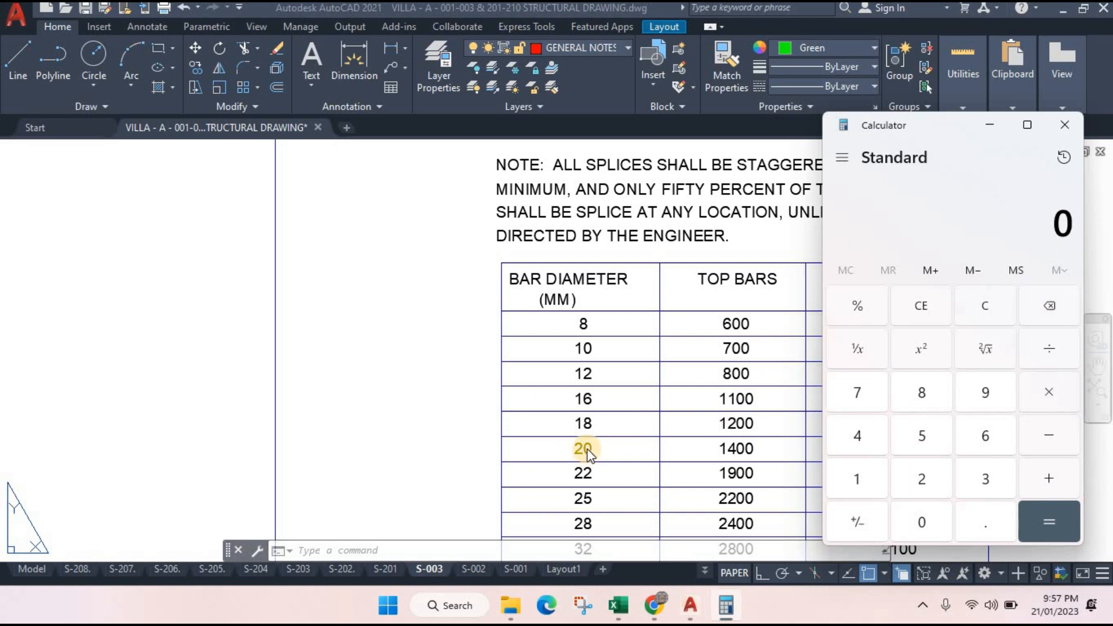
pyautogui.click(929, 472)
pyautogui.click(920, 518)
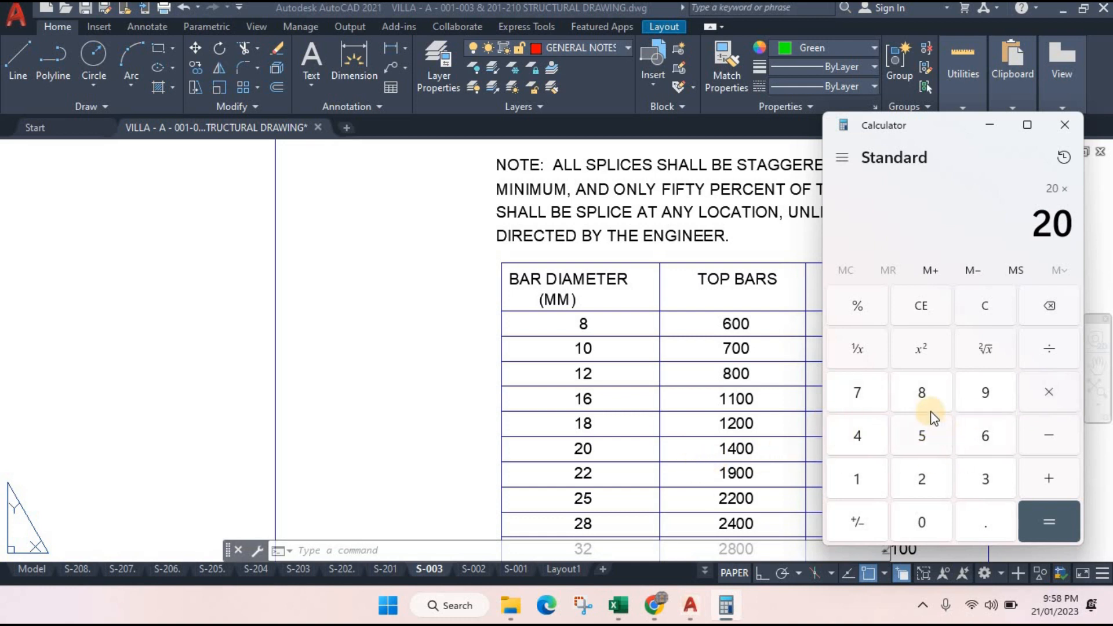
pyautogui.press('0')
pyautogui.press('Return')
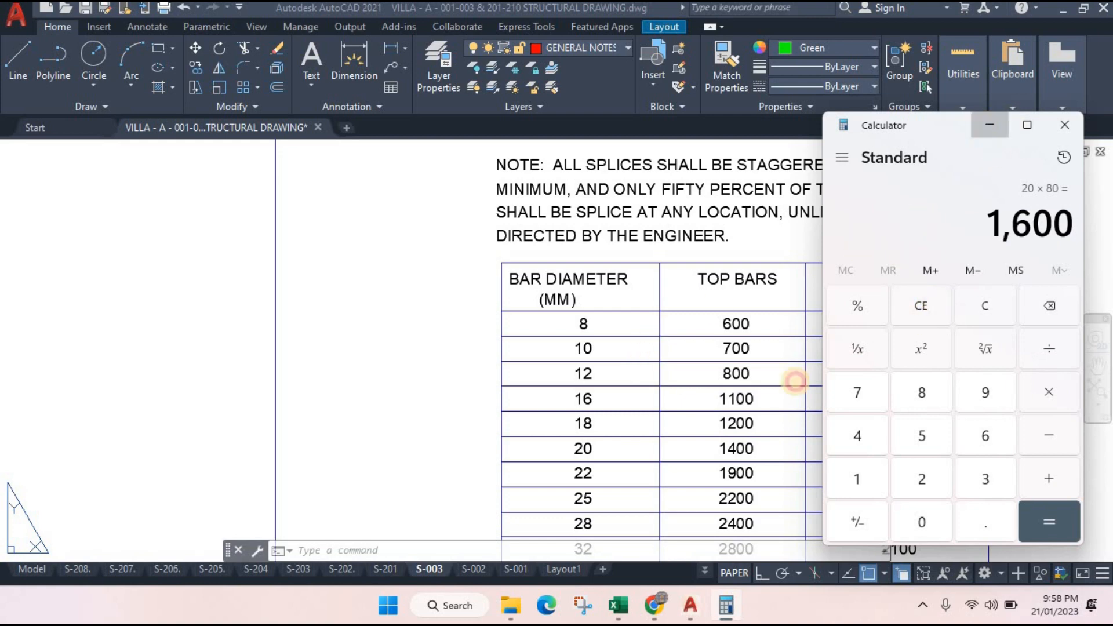
pyautogui.click(990, 124)
# - Examine the end hooks table on sheet S-003 and the stirrup detail with its 135° hook and 6db extension
pyautogui.scroll(-3, 566, 372)
pyautogui.hscroll(2, 646, 327)
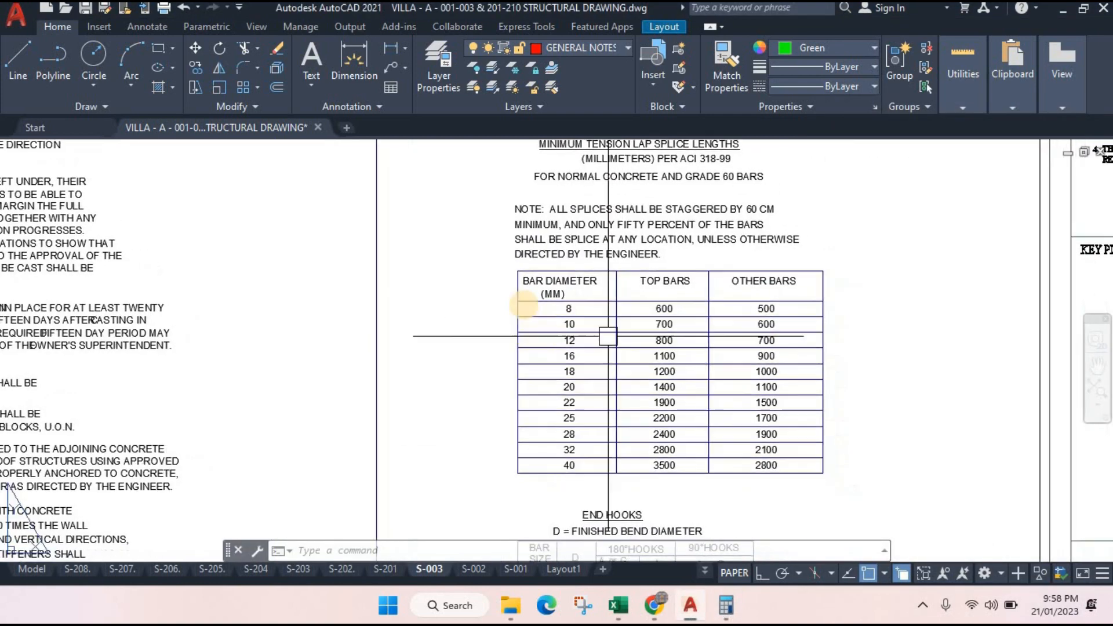
pyautogui.scroll(-5, 713, 406)
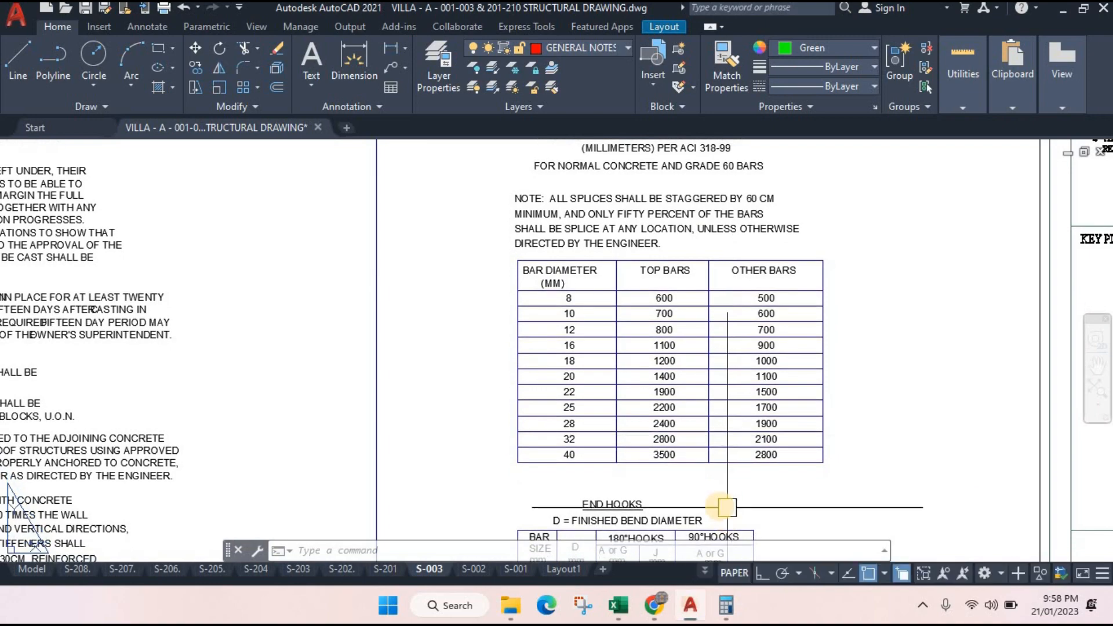
pyautogui.scroll(-3, 719, 330)
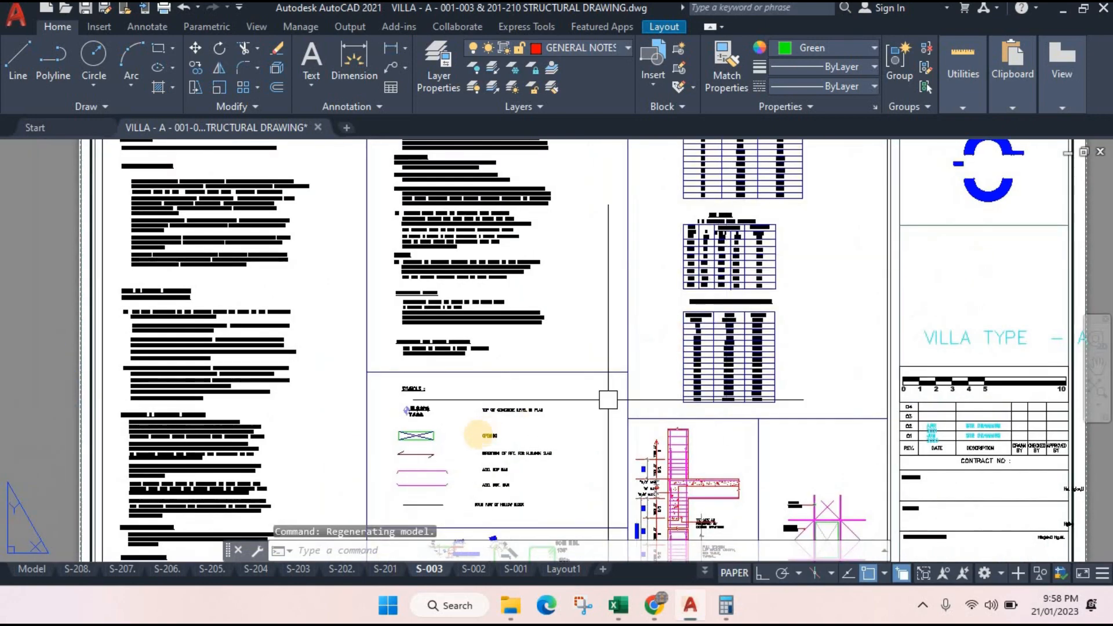
pyautogui.scroll(3, 607, 397)
pyautogui.scroll(-1, 552, 252)
pyautogui.scroll(5, 600, 371)
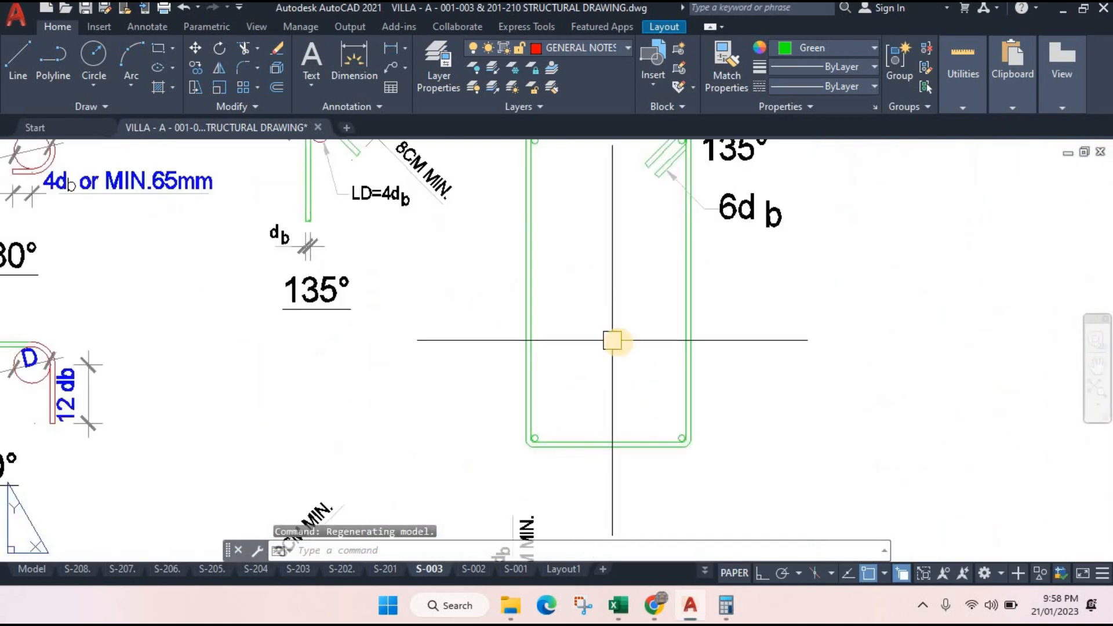
pyautogui.moveTo(656, 197); pyautogui.dragTo(658, 224)
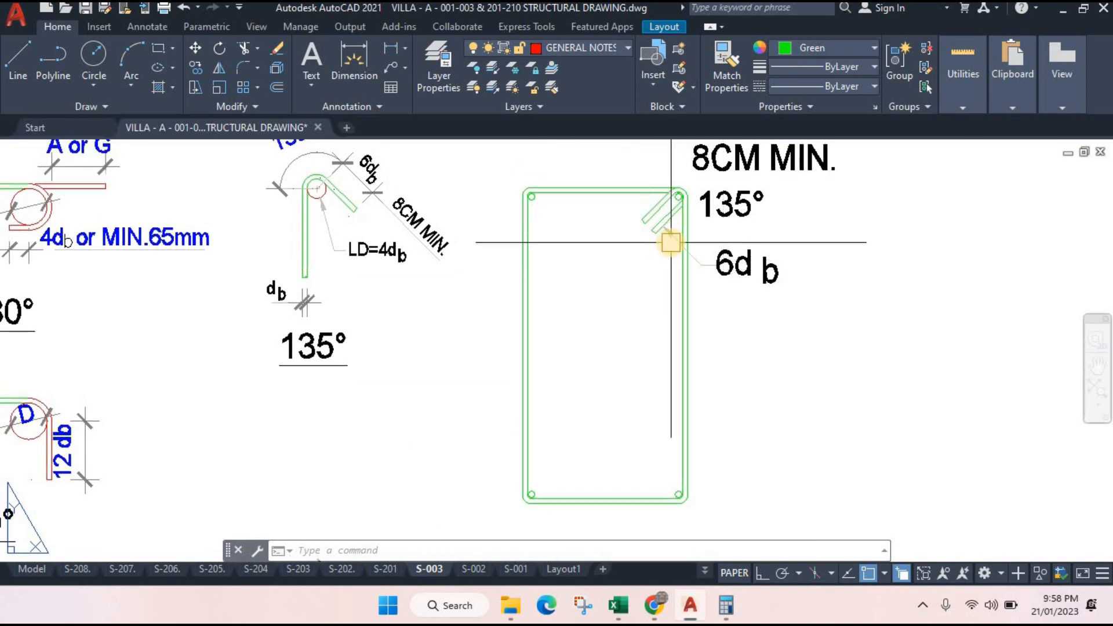
# - Switch to Calculator and multiply 6 by the 10 mm bar diameter for the stirrup hook extension
pyautogui.click(726, 605)
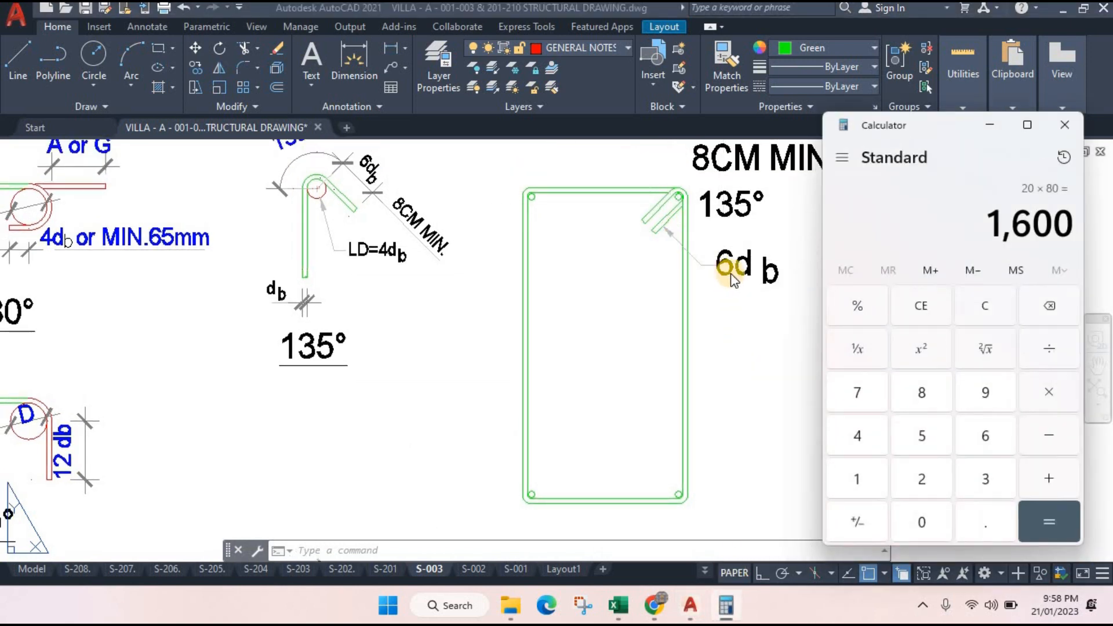
pyautogui.click(991, 311)
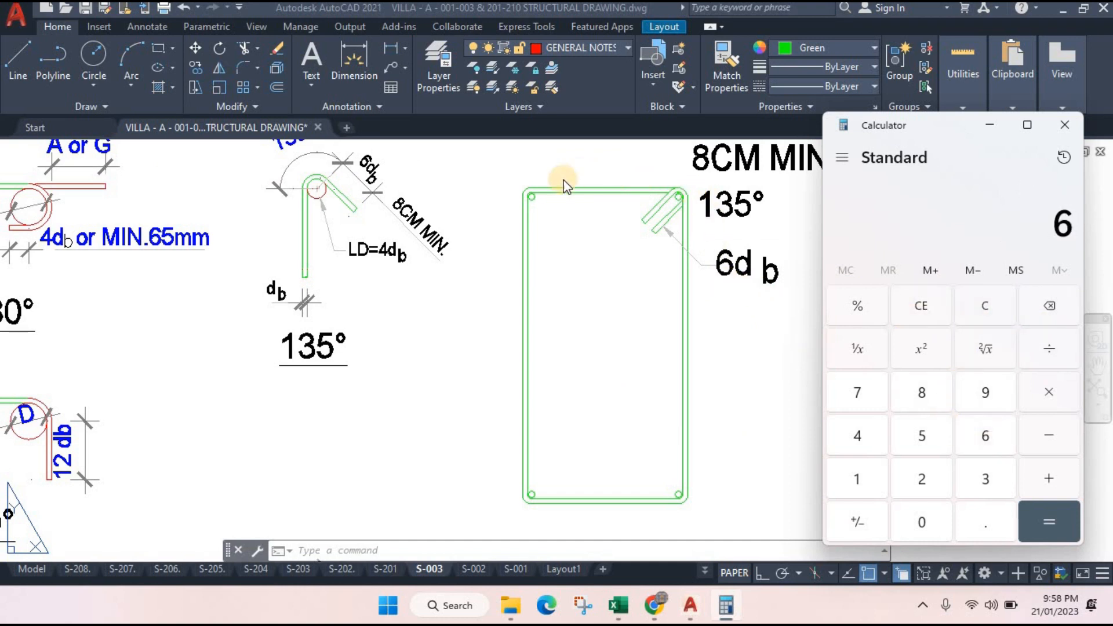
pyautogui.click(1049, 389)
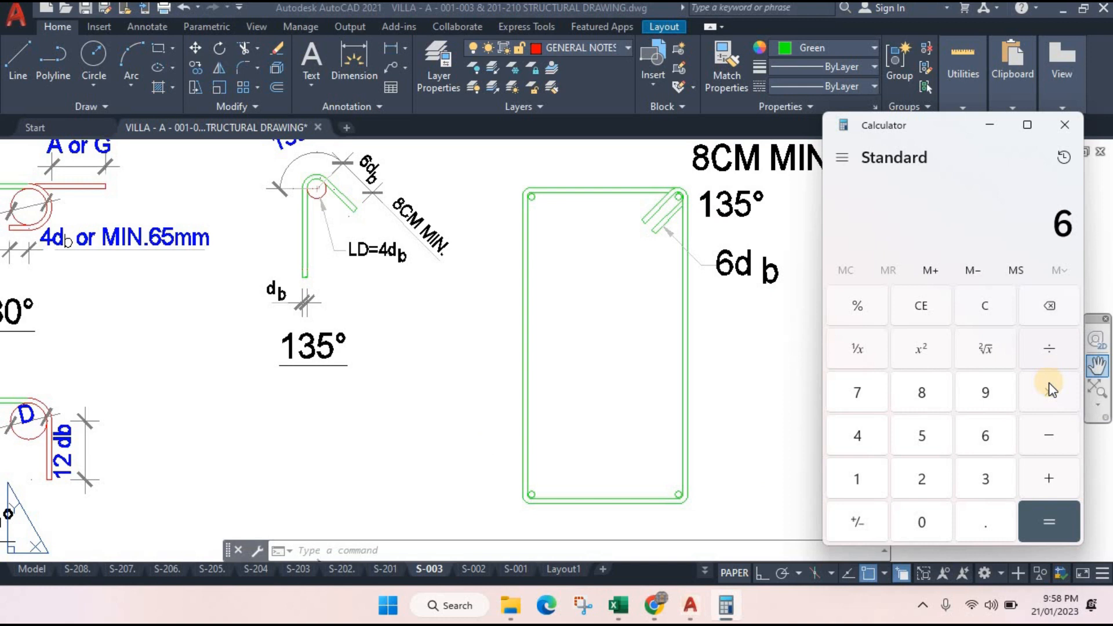
pyautogui.click(858, 482)
pyautogui.click(1049, 521)
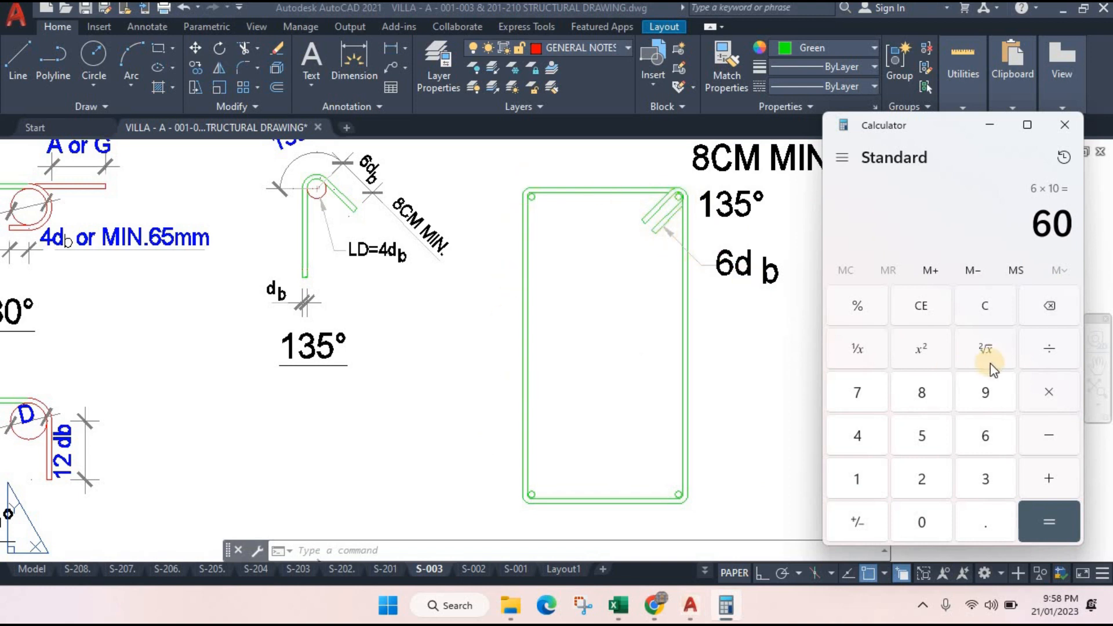
# - Multiply the 8 mm bar diameter by 6 for its hook extension, clear the calculation and minimize Calculator
pyautogui.click(991, 309)
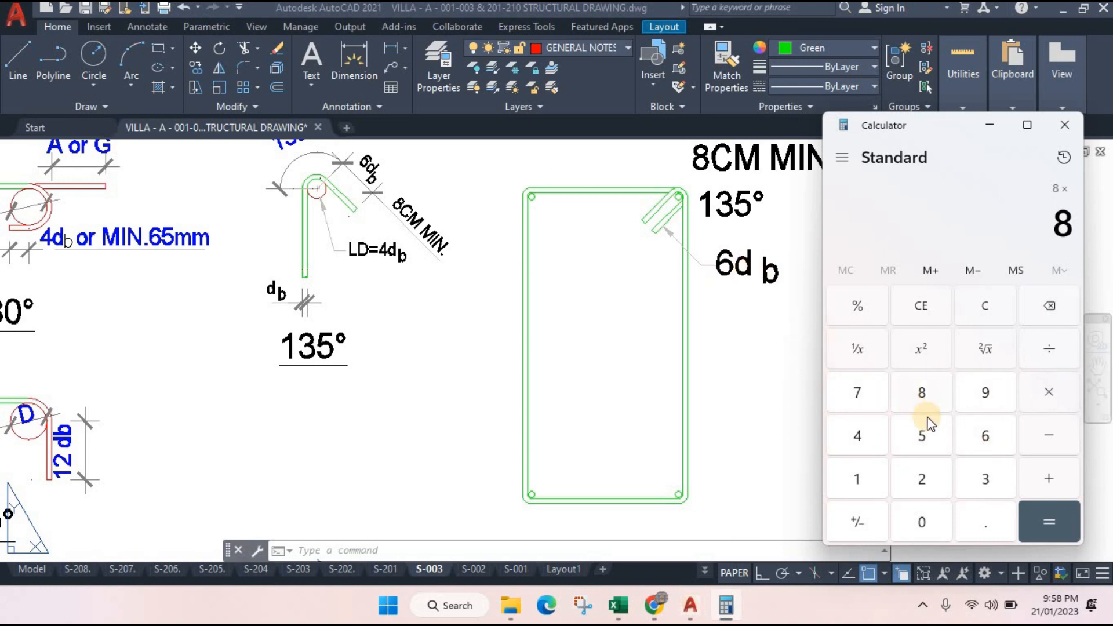
pyautogui.click(986, 436)
pyautogui.click(1044, 520)
pyautogui.click(992, 307)
pyautogui.click(993, 125)
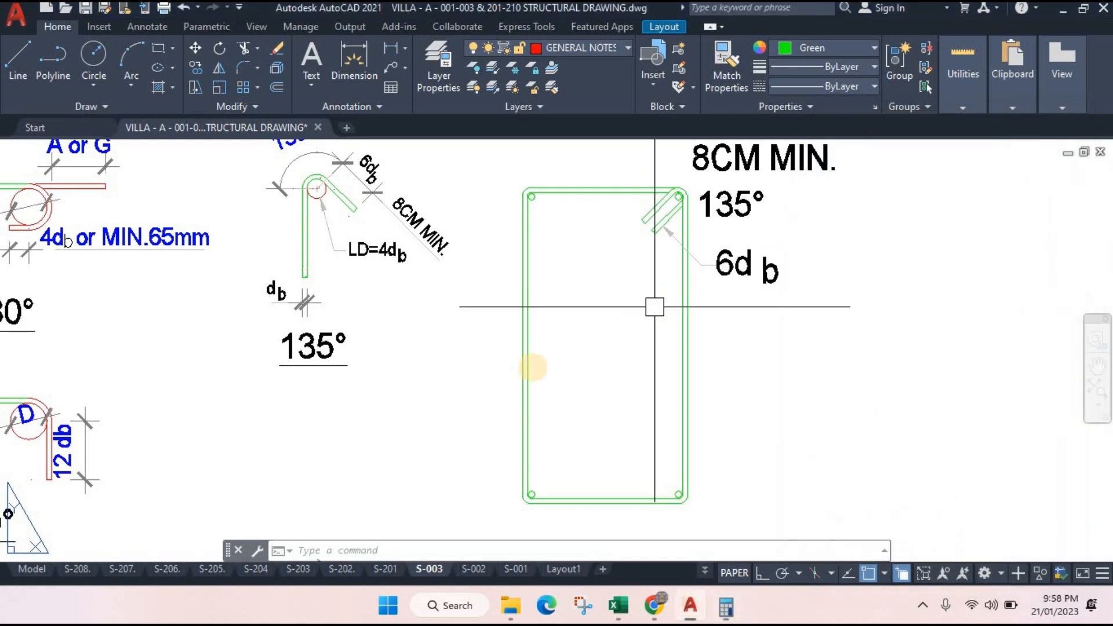
# - Examine the supplementary crossties detail on sheet S-003, including its 135° and 90° hooks and the 6db, 8CM MIN. extensions
pyautogui.scroll(-3, 651, 305)
pyautogui.scroll(5, 569, 524)
pyautogui.scroll(3, 542, 430)
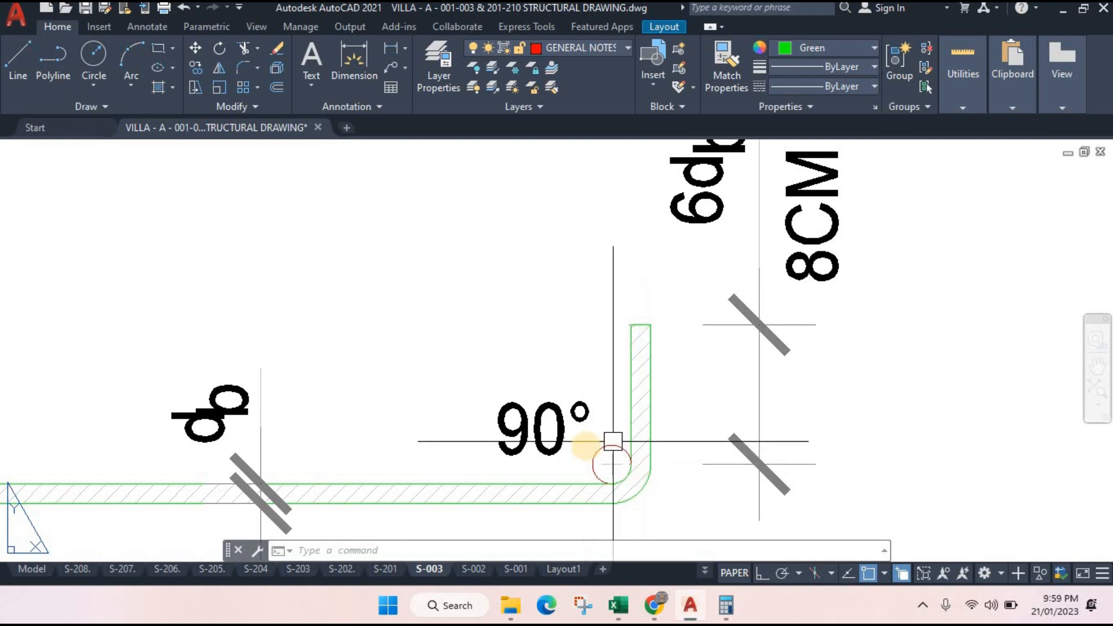
pyautogui.scroll(-2, 592, 458)
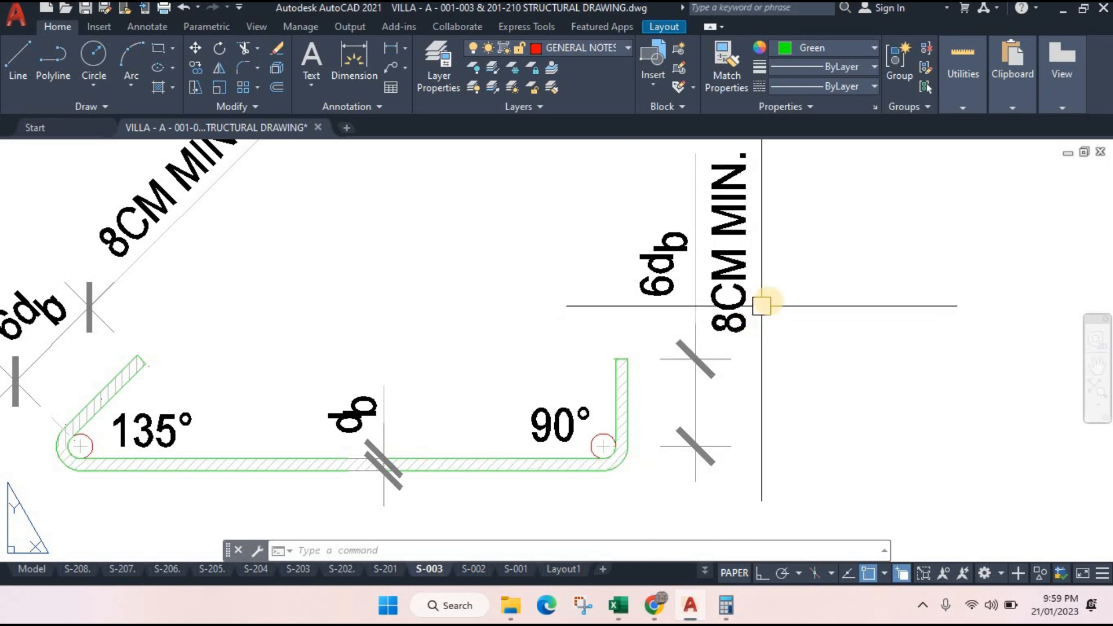
pyautogui.moveTo(762, 310); pyautogui.dragTo(730, 367)
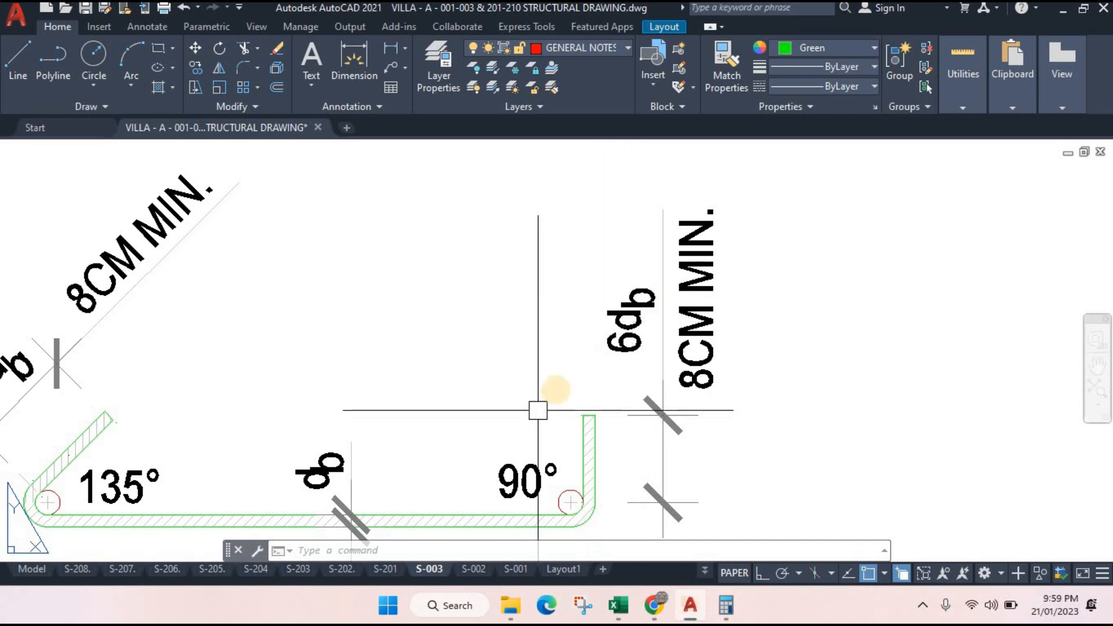
pyautogui.scroll(-1, 539, 405)
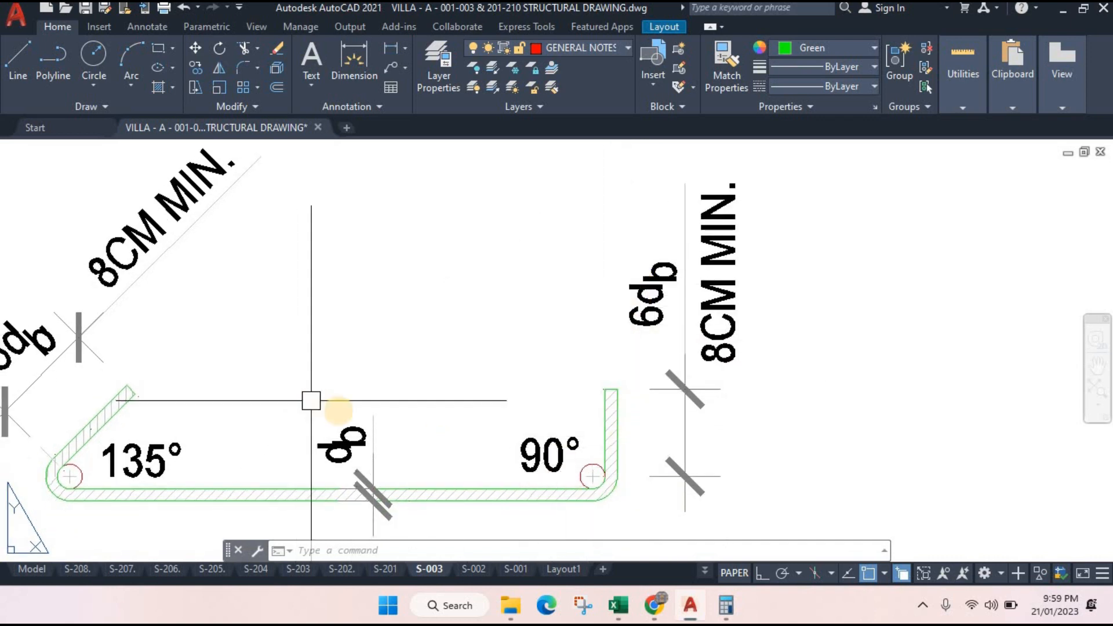
pyautogui.scroll(-1, 319, 402)
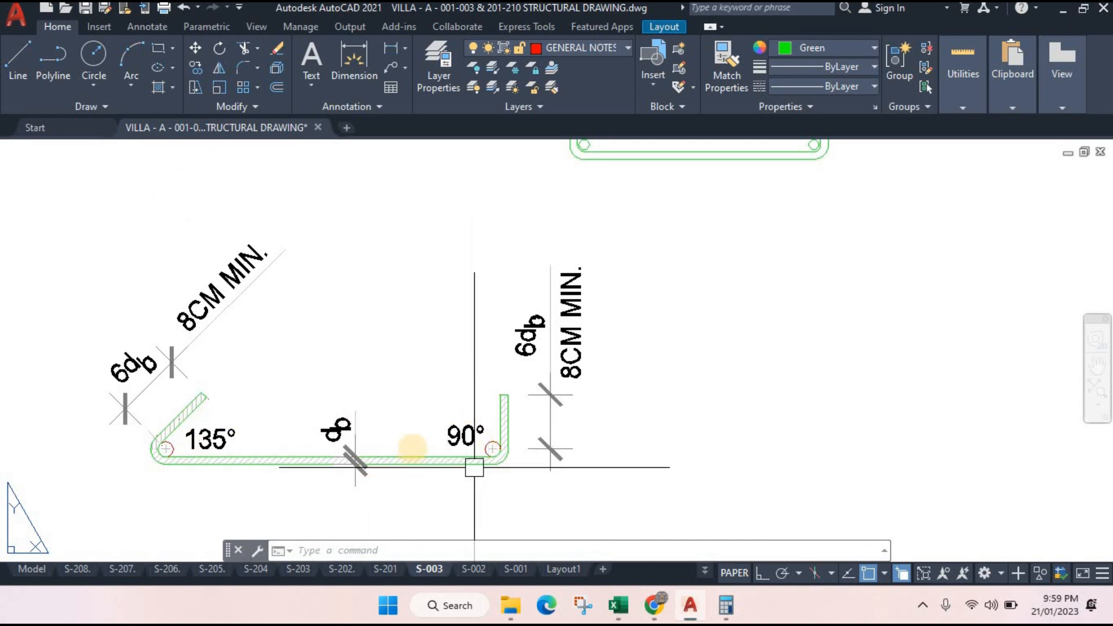
pyautogui.scroll(1, 440, 450)
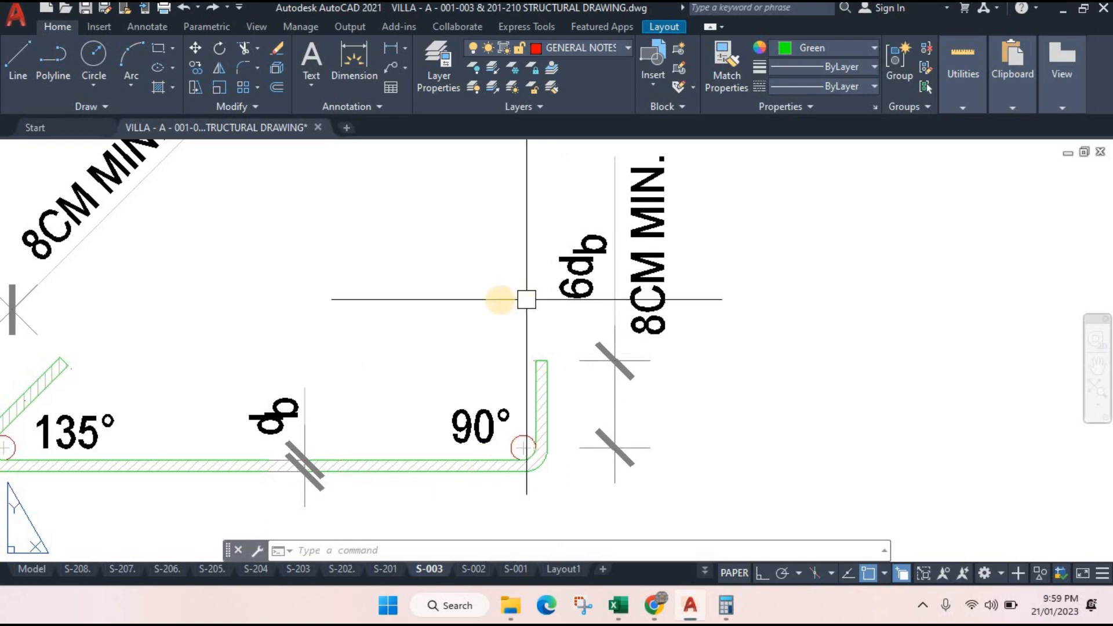
pyautogui.scroll(-5, 529, 294)
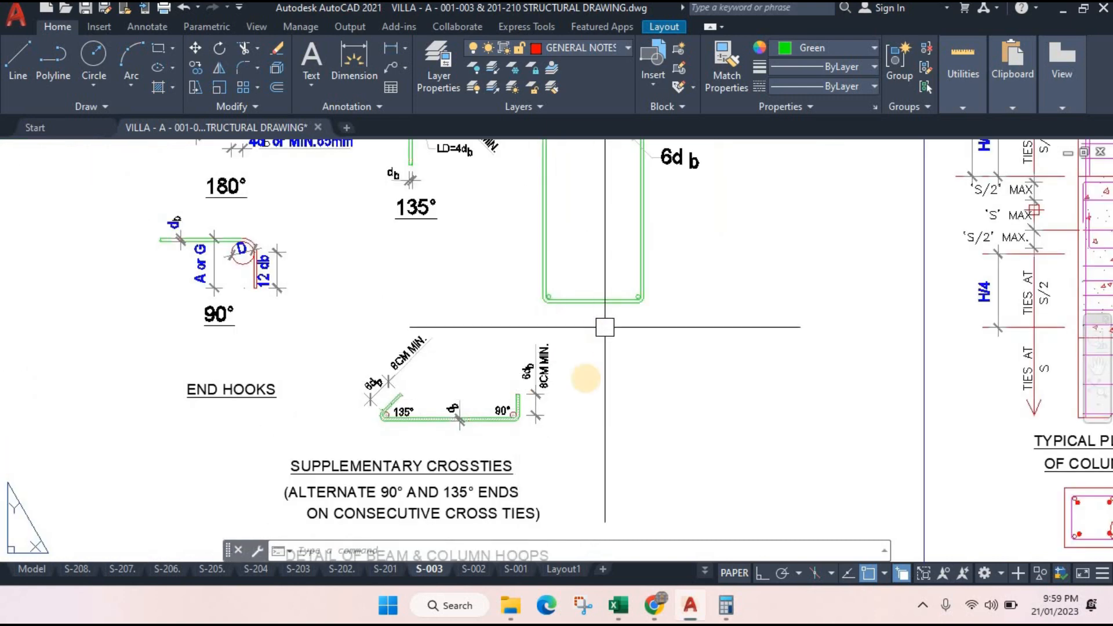
pyautogui.scroll(-6, 613, 377)
pyautogui.scroll(3, 613, 378)
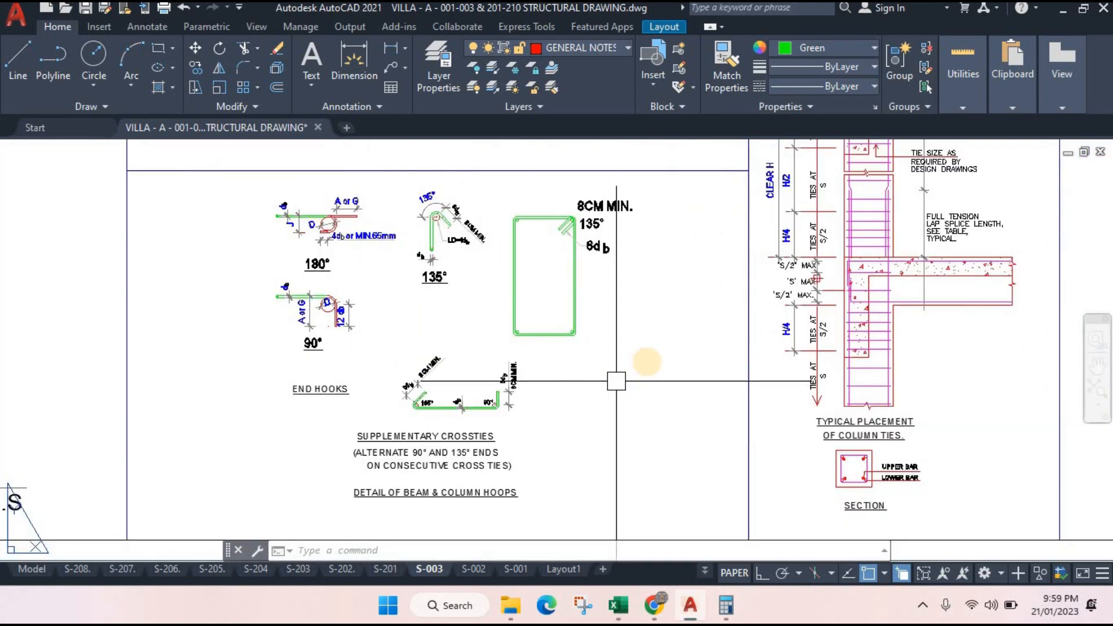
# - Review the end hooks and reinforcement bar area/weight tables, the symbols, and the backfilling and anti-termite notes on sheet S-003
pyautogui.scroll(-1, 614, 410)
pyautogui.scroll(1, 613, 408)
pyautogui.scroll(-3, 612, 408)
pyautogui.scroll(7, 673, 371)
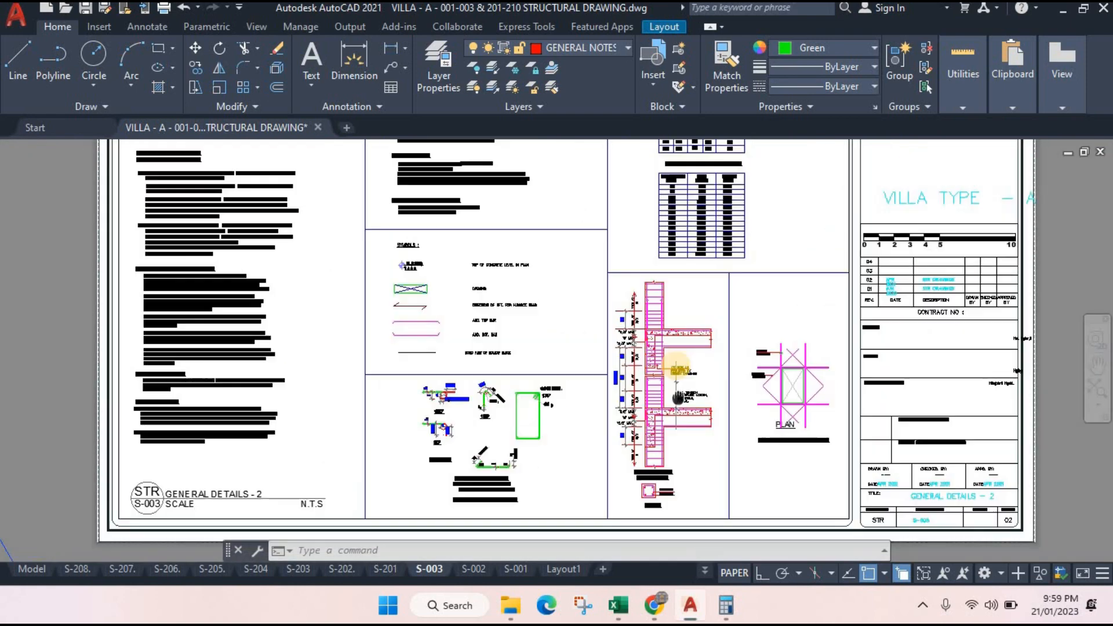
pyautogui.scroll(-1, 670, 440)
pyautogui.scroll(1, 576, 266)
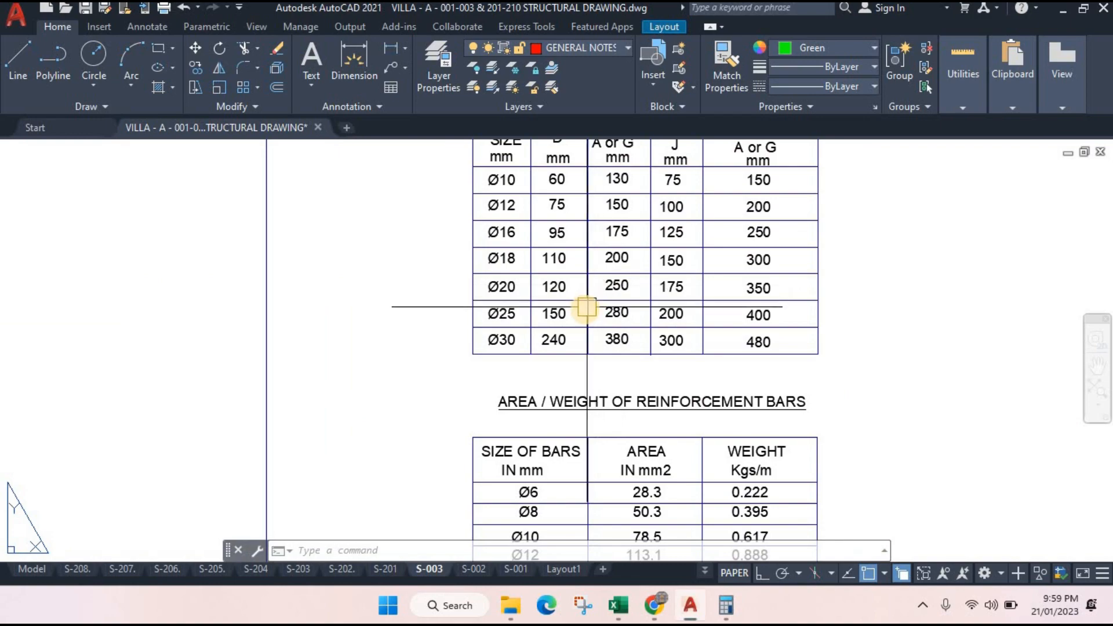
pyautogui.scroll(-4, 583, 322)
pyautogui.scroll(2, 703, 278)
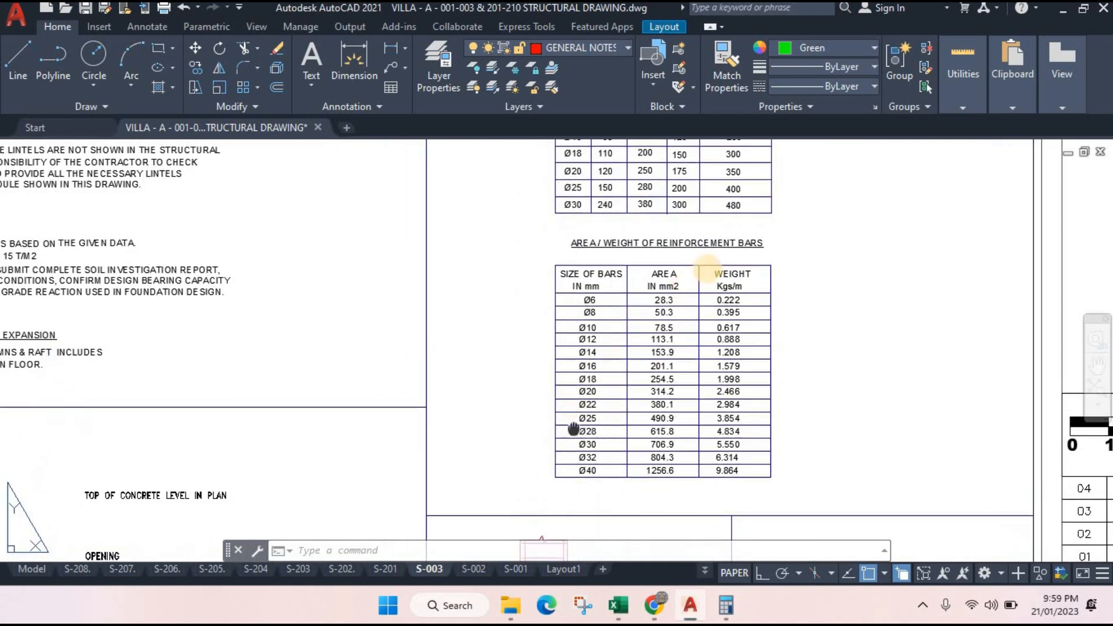
pyautogui.scroll(-3, 522, 432)
pyautogui.scroll(2, 519, 412)
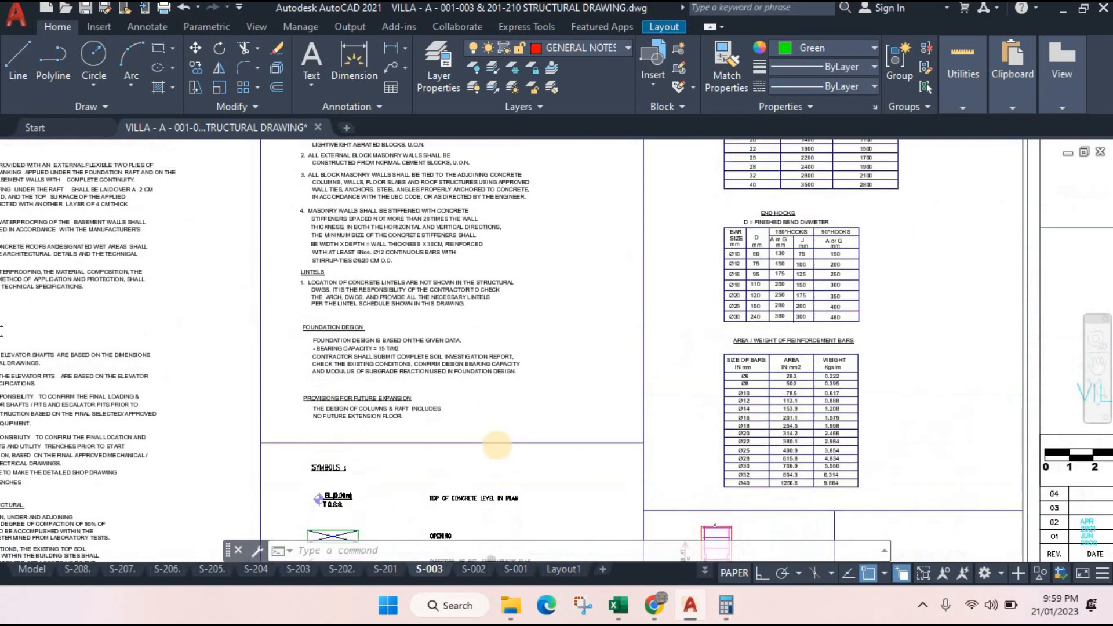
pyautogui.scroll(5, 383, 417)
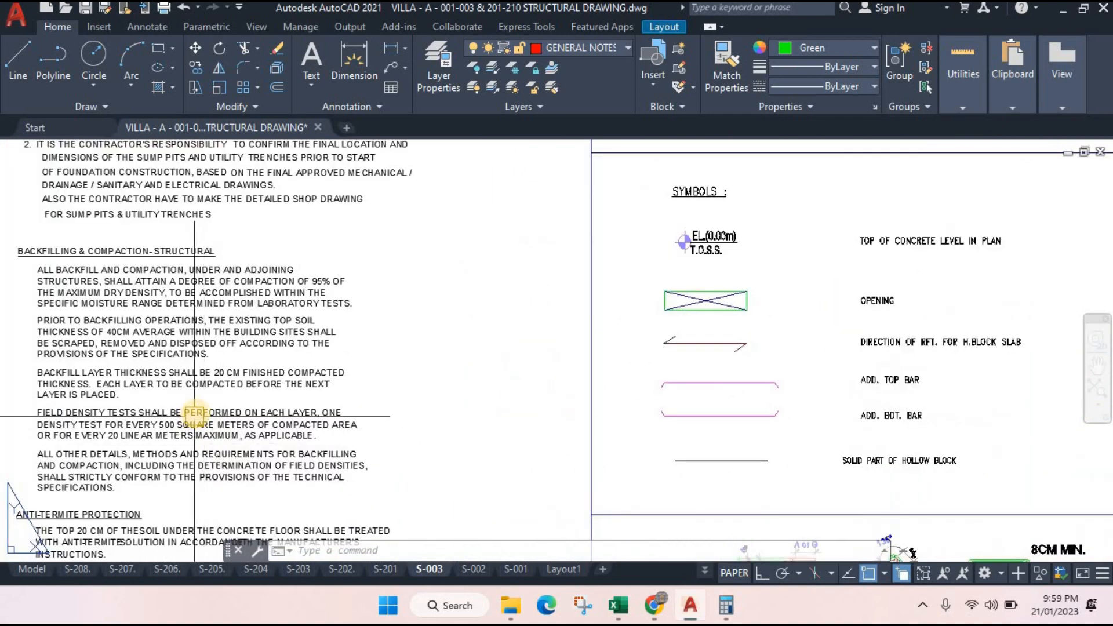
pyautogui.scroll(-2, 417, 331)
pyautogui.scroll(3, 361, 403)
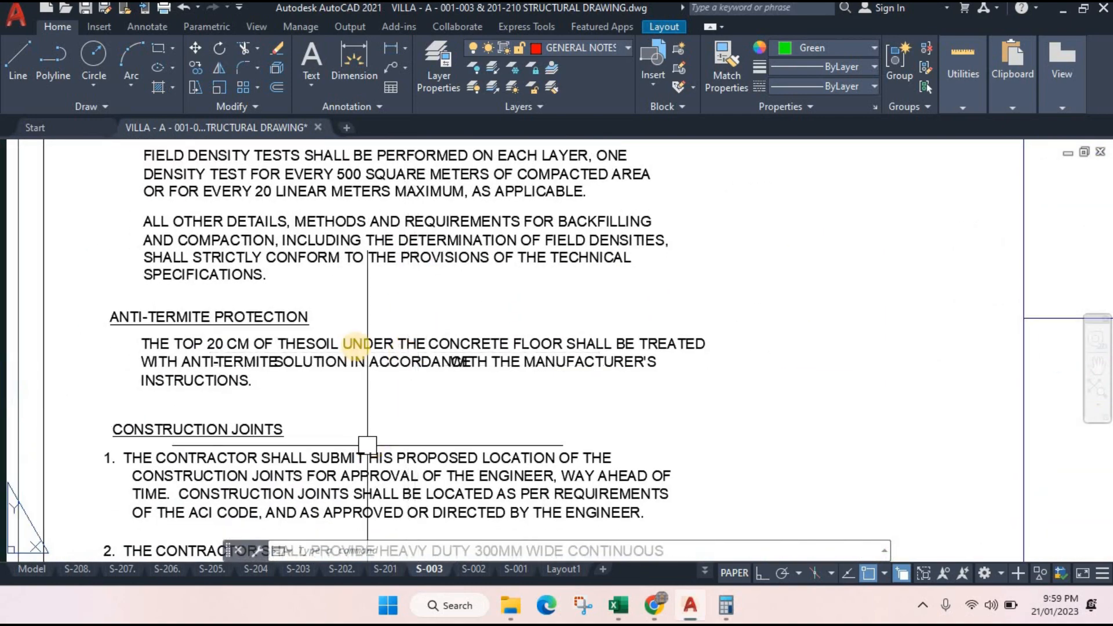
pyautogui.scroll(-3, 508, 402)
pyautogui.scroll(2, 678, 339)
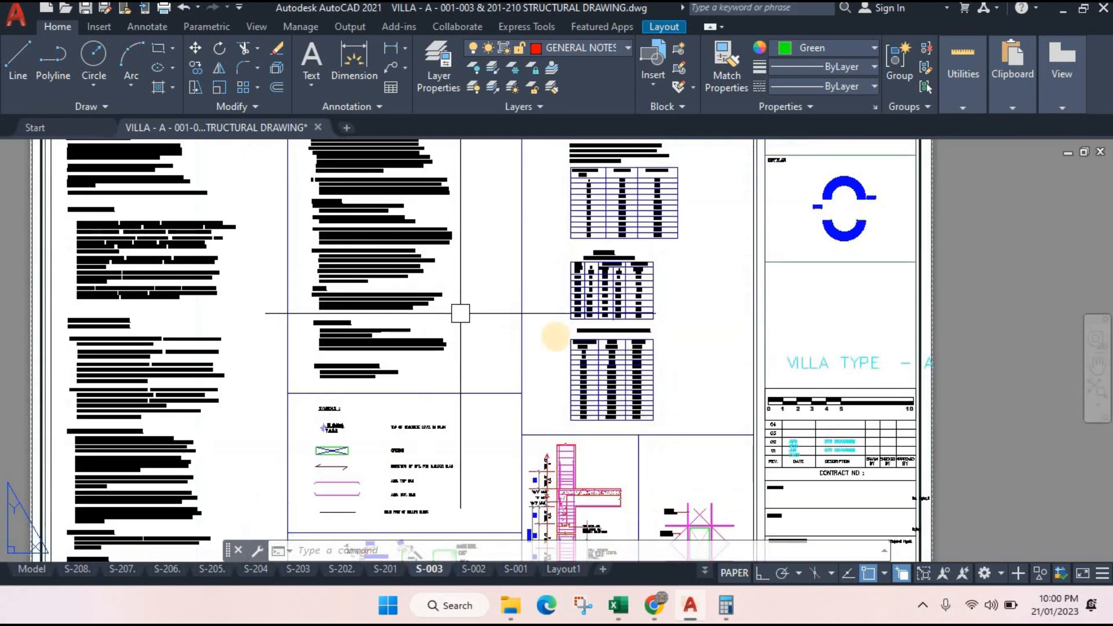
pyautogui.moveTo(461, 313); pyautogui.dragTo(555, 336)
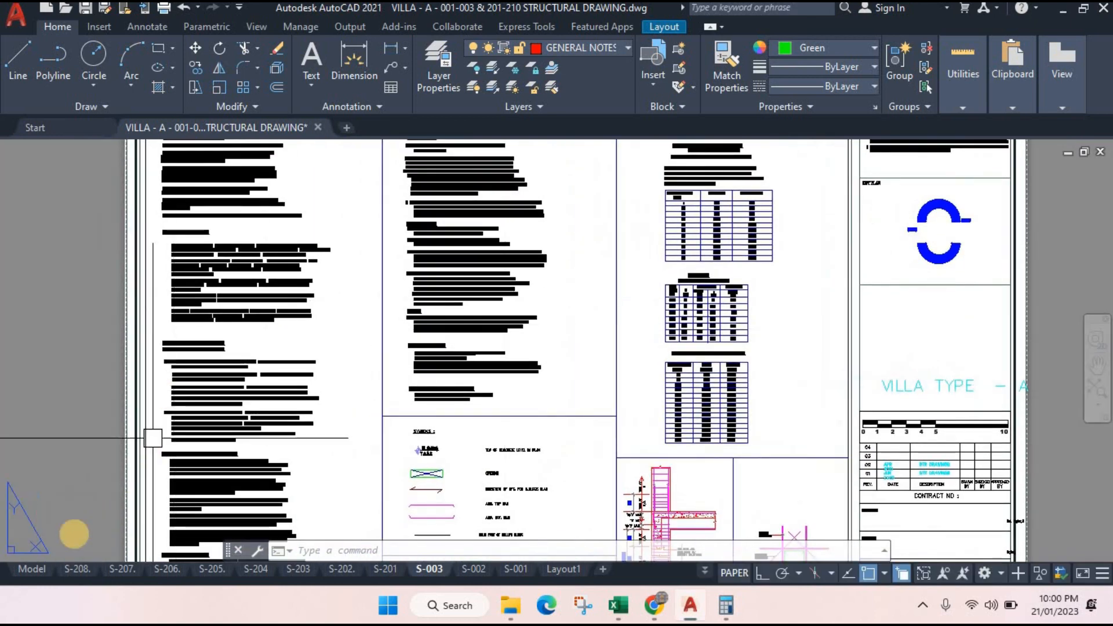
# - Return to model space and locate the foundation layout plan with the copied raft outline beside it
pyautogui.click(32, 569)
pyautogui.scroll(-6, 406, 354)
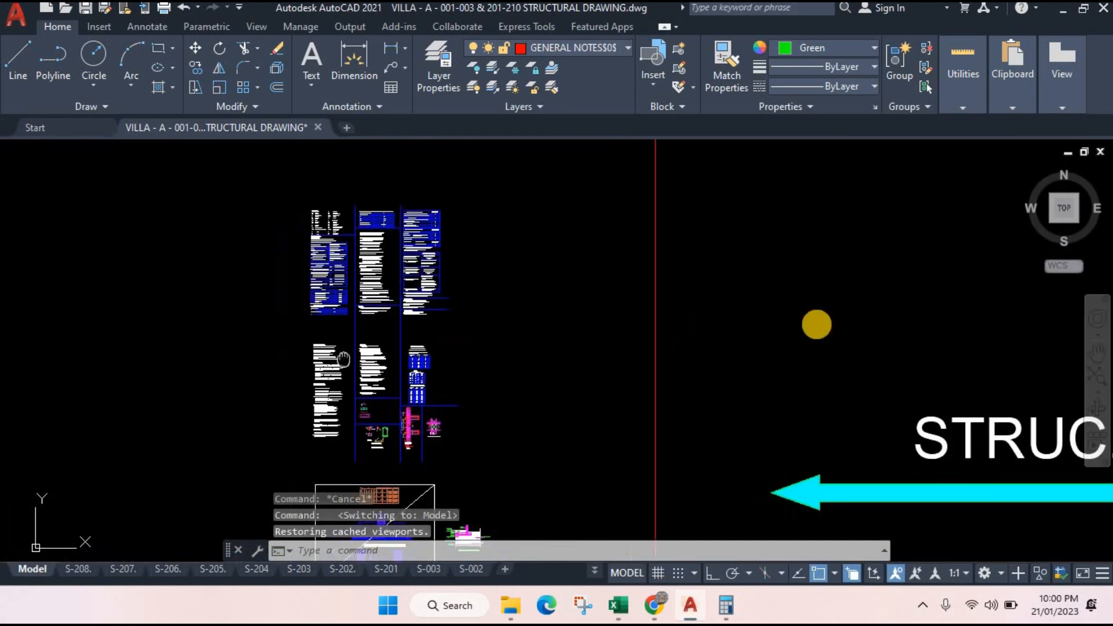
pyautogui.scroll(8, 487, 368)
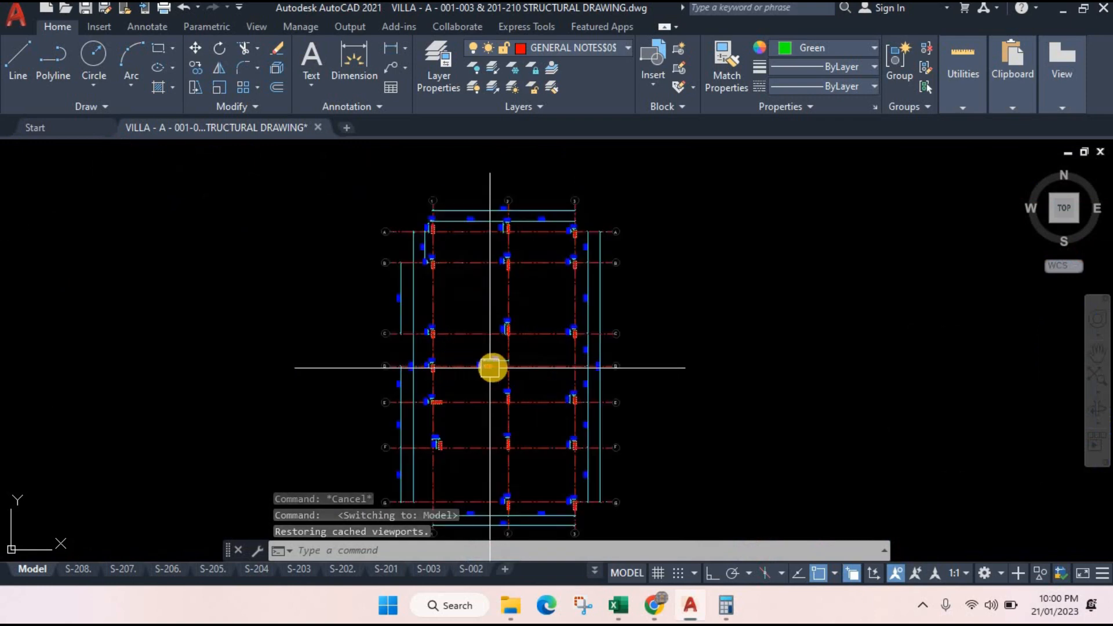
pyautogui.moveTo(491, 367); pyautogui.dragTo(492, 322)
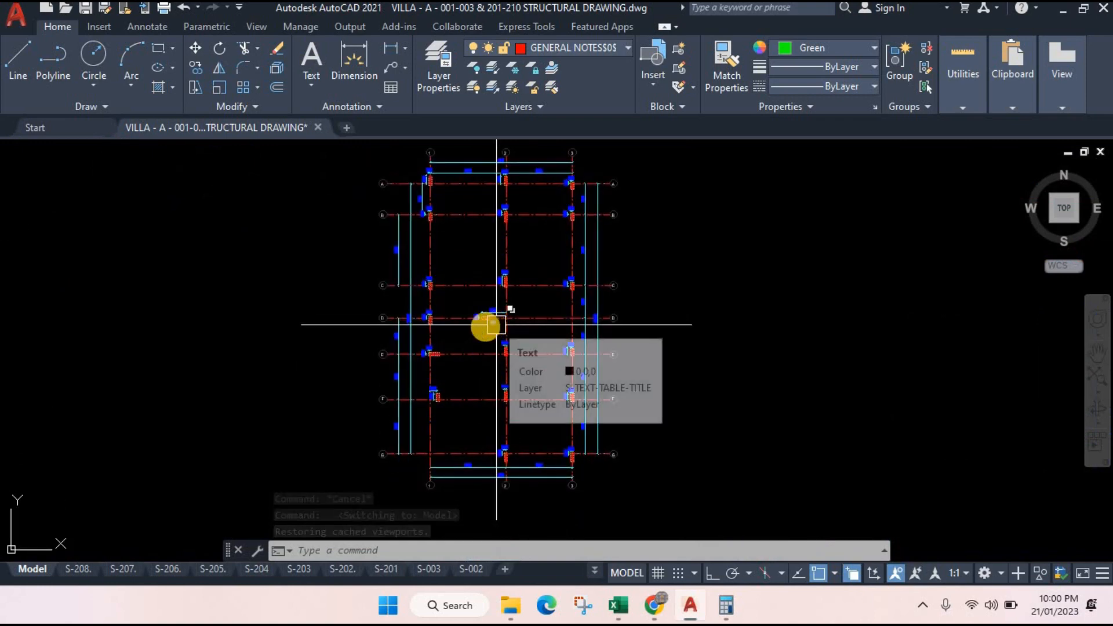
pyautogui.scroll(-5, 496, 325)
pyautogui.scroll(6, 289, 333)
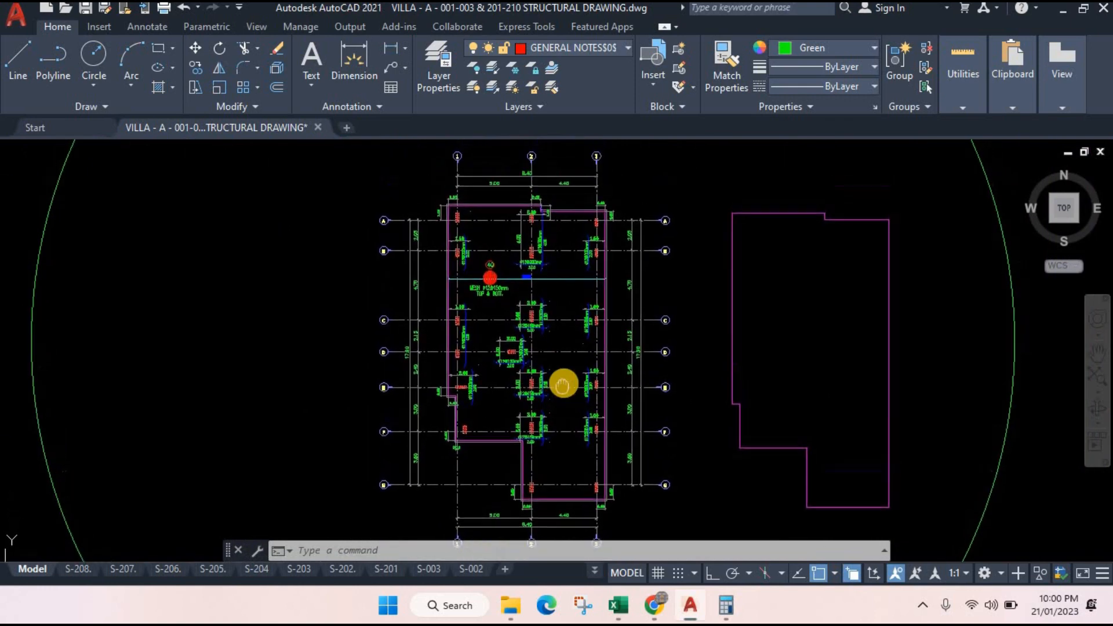
pyautogui.scroll(1, 504, 306)
pyautogui.scroll(-1, 494, 241)
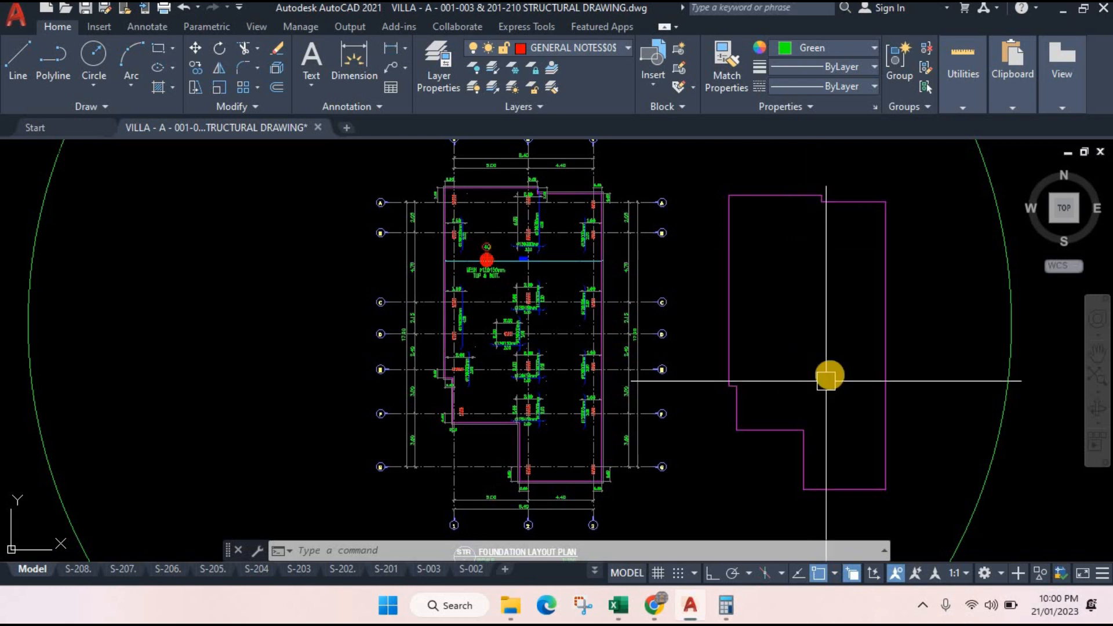
pyautogui.moveTo(830, 319); pyautogui.dragTo(745, 327)
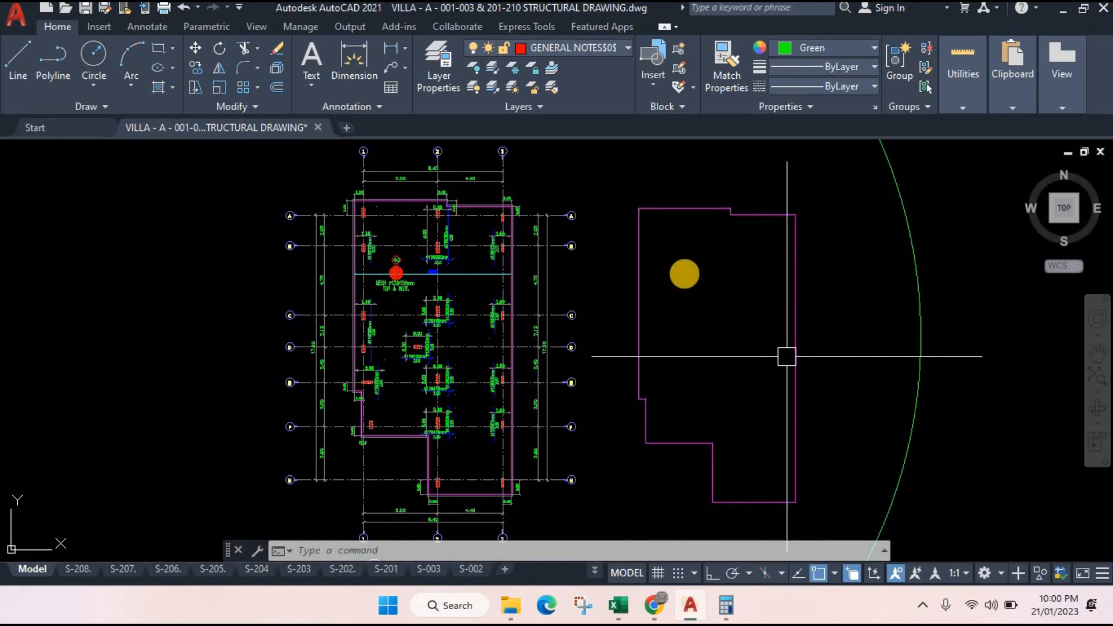
# - Examine the copied raft outline's edges and the plan's MESH ø12@150mm TOP & BOTT. note
pyautogui.scroll(3, 650, 215)
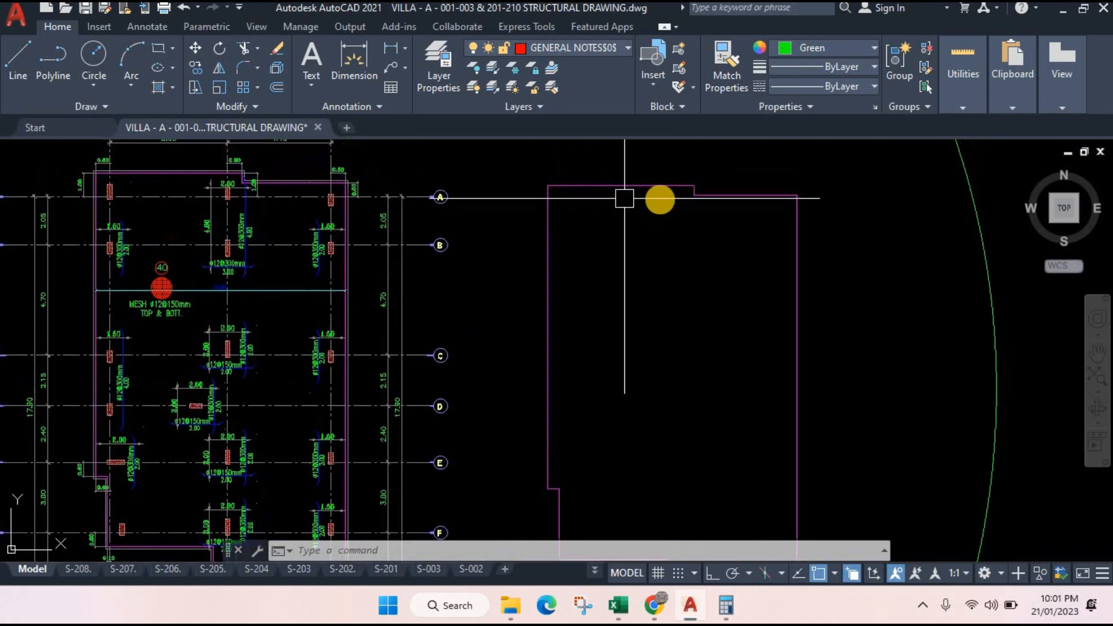
pyautogui.scroll(4, 624, 198)
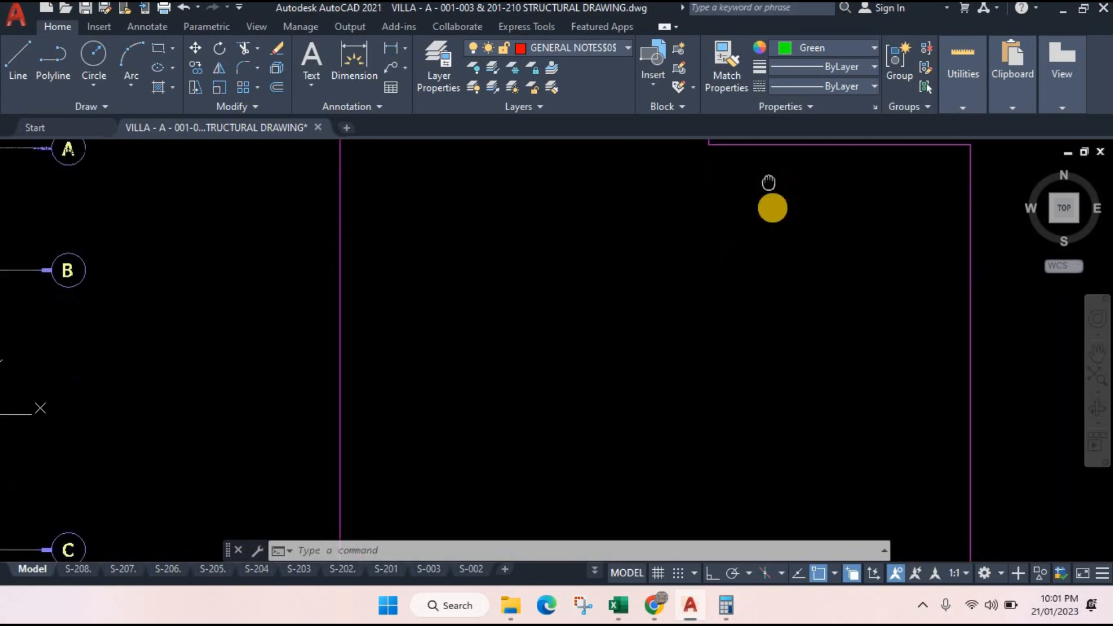
pyautogui.scroll(-4, 775, 348)
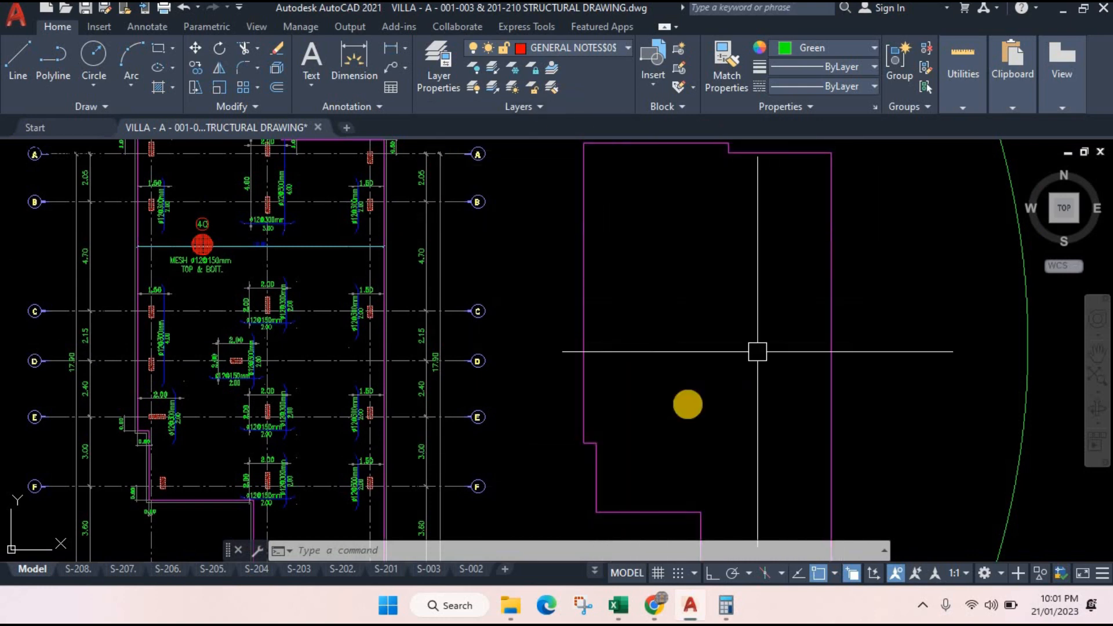
pyautogui.moveTo(719, 495); pyautogui.dragTo(702, 312)
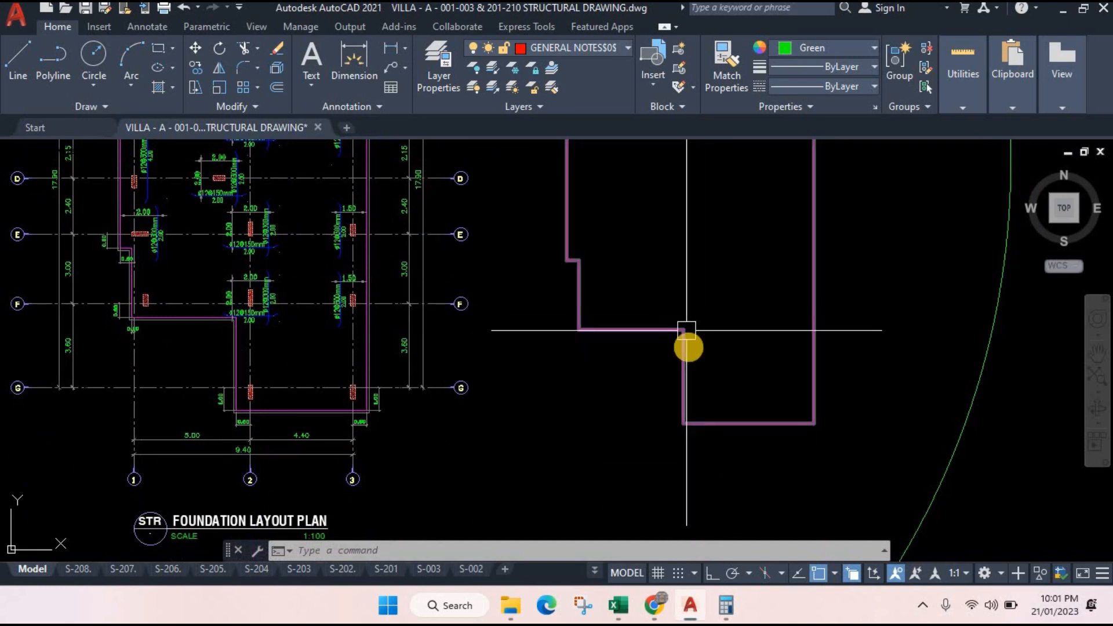
pyautogui.scroll(-2, 731, 373)
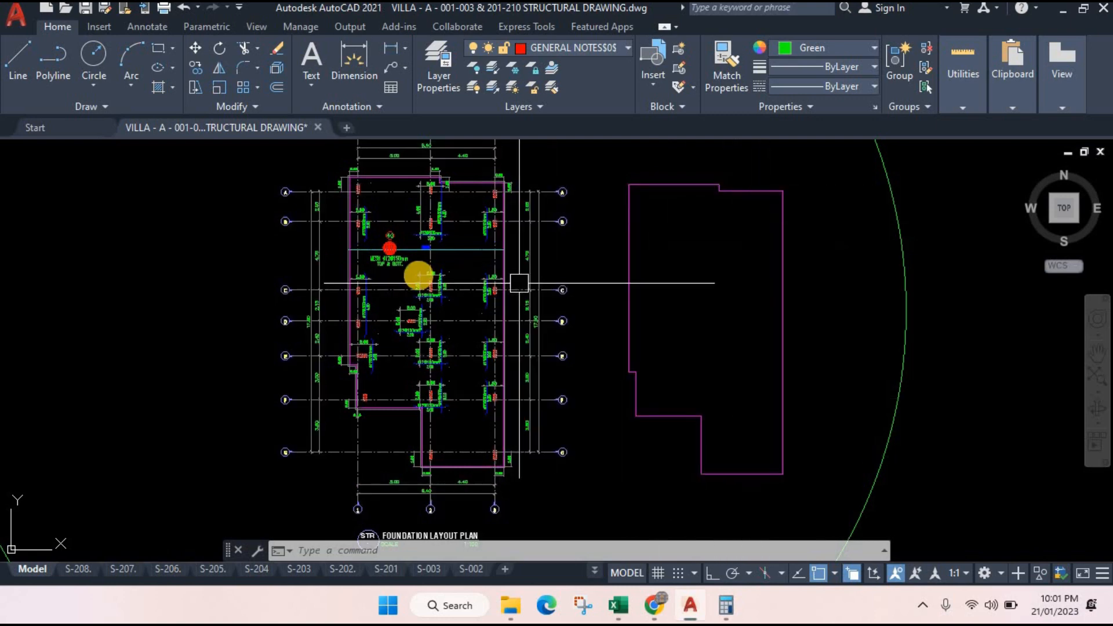
pyautogui.scroll(8, 380, 248)
pyautogui.scroll(2, 417, 254)
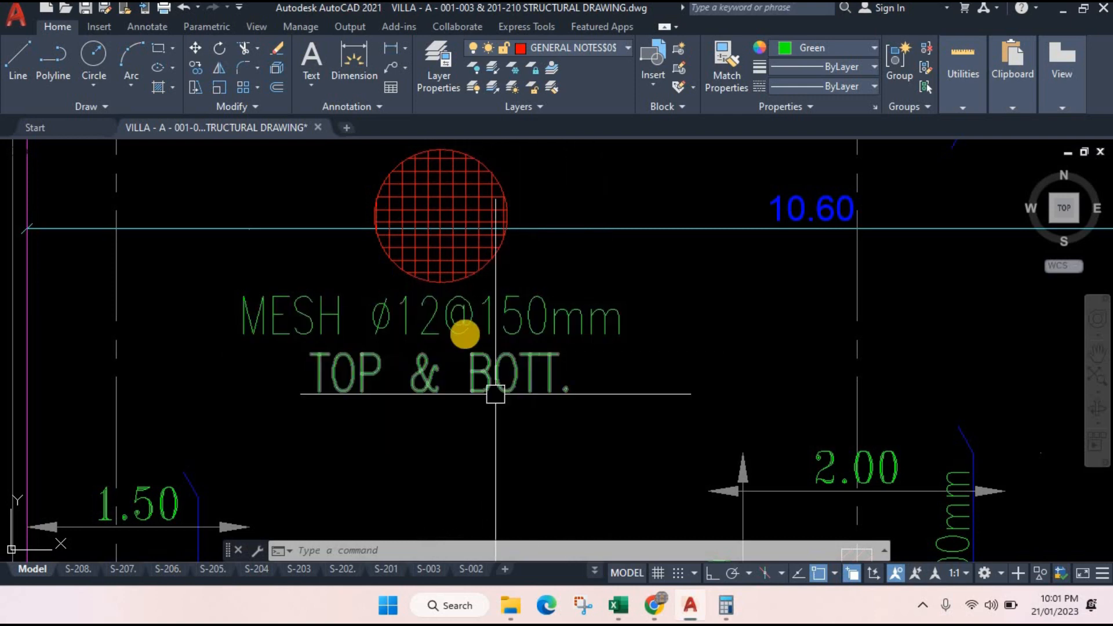
pyautogui.scroll(-8, 573, 356)
pyautogui.moveTo(573, 355); pyautogui.dragTo(445, 356)
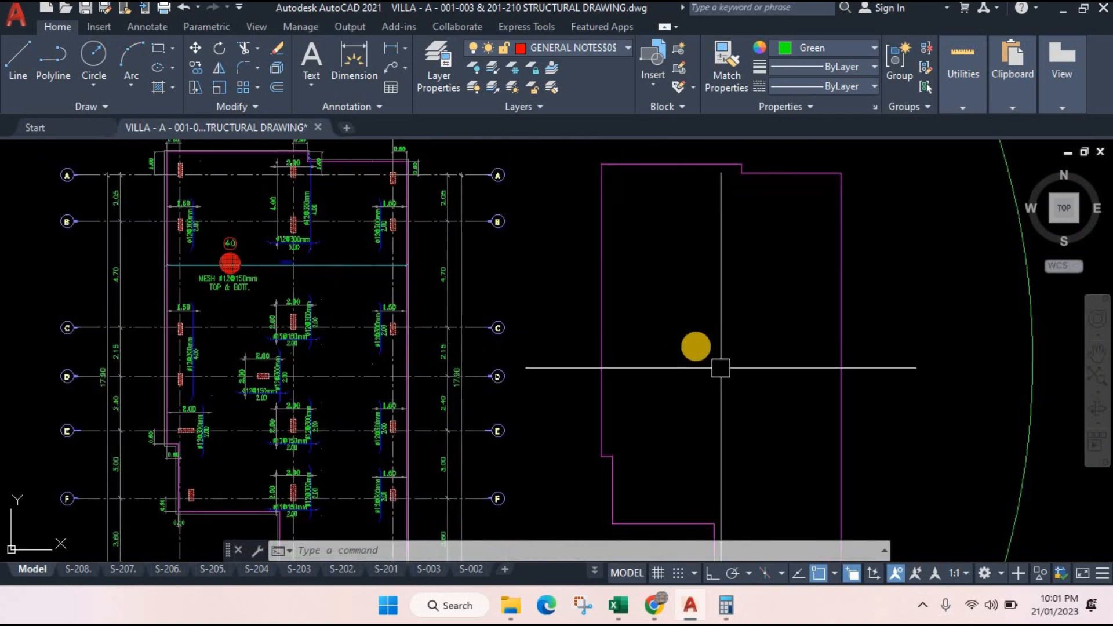
# - Add a linear dimension above the copied raft outline's upper edge, from its left corner to the step in the edge
pyautogui.moveTo(718, 365); pyautogui.dragTo(685, 332)
pyautogui.scroll(-4, 670, 338)
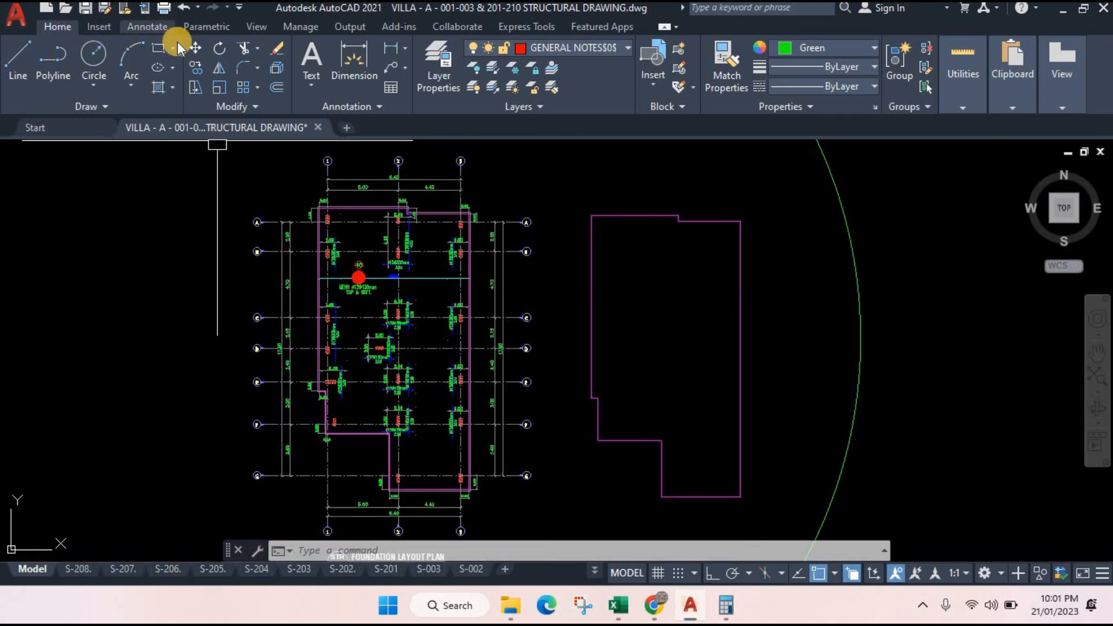
pyautogui.click(146, 27)
pyautogui.click(308, 87)
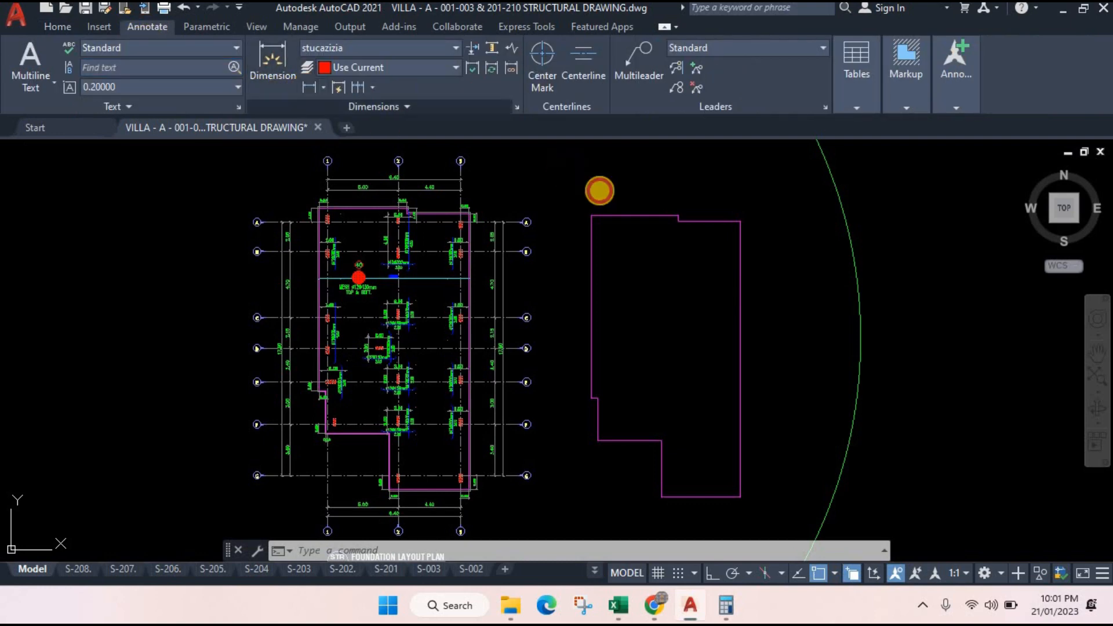
pyautogui.scroll(4, 597, 186)
pyautogui.click(553, 212)
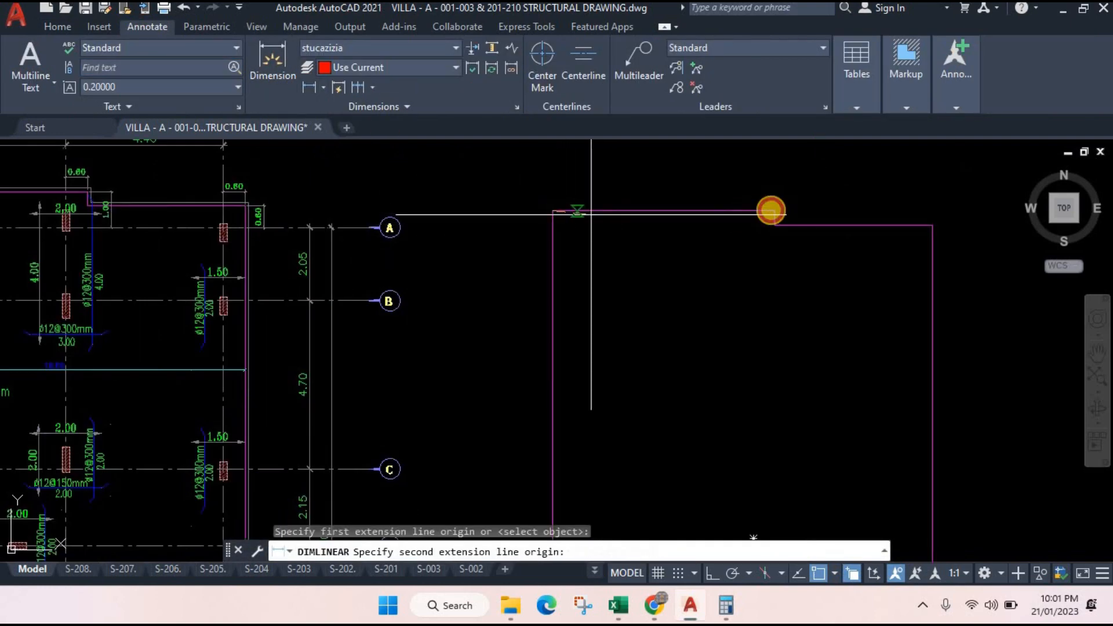
pyautogui.click(775, 210)
pyautogui.scroll(2, 776, 210)
pyautogui.click(760, 186)
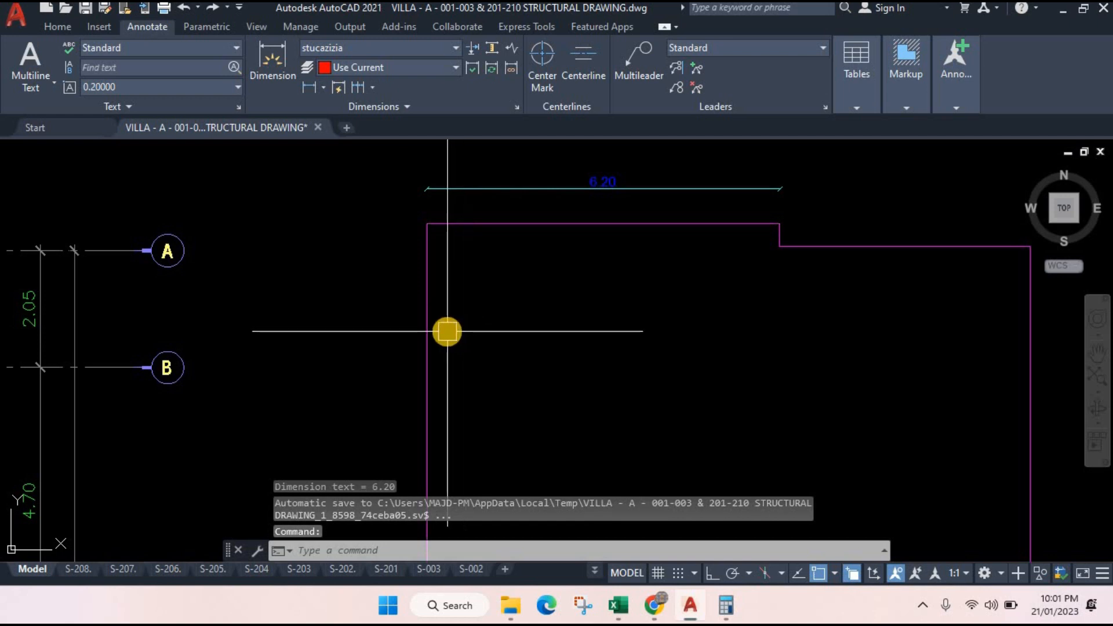
# - Add a horizontal linear dimension across the full width of the copied outline, below the stepped edge
pyautogui.press('Return')
pyautogui.click(427, 326)
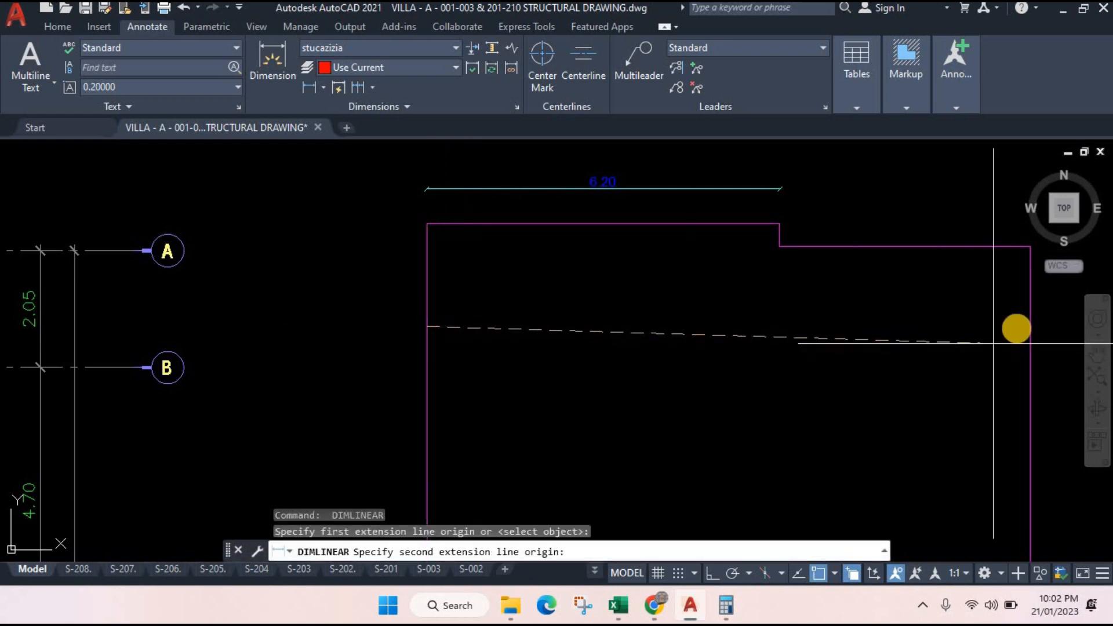
pyautogui.click(1026, 315)
pyautogui.click(999, 325)
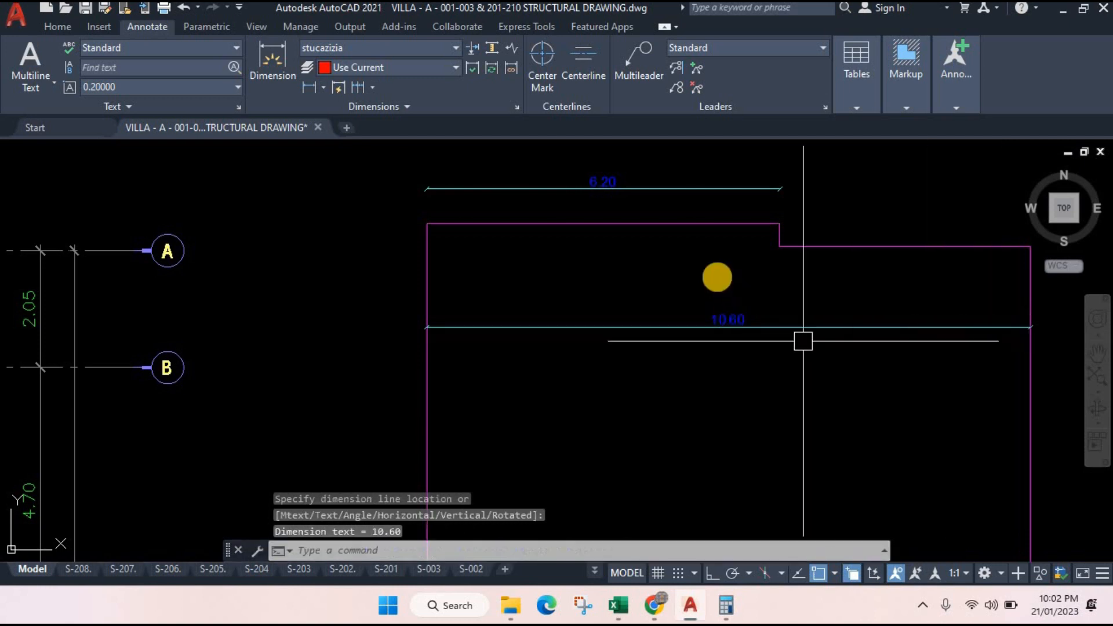
pyautogui.scroll(2, 553, 290)
pyautogui.press('Escape')
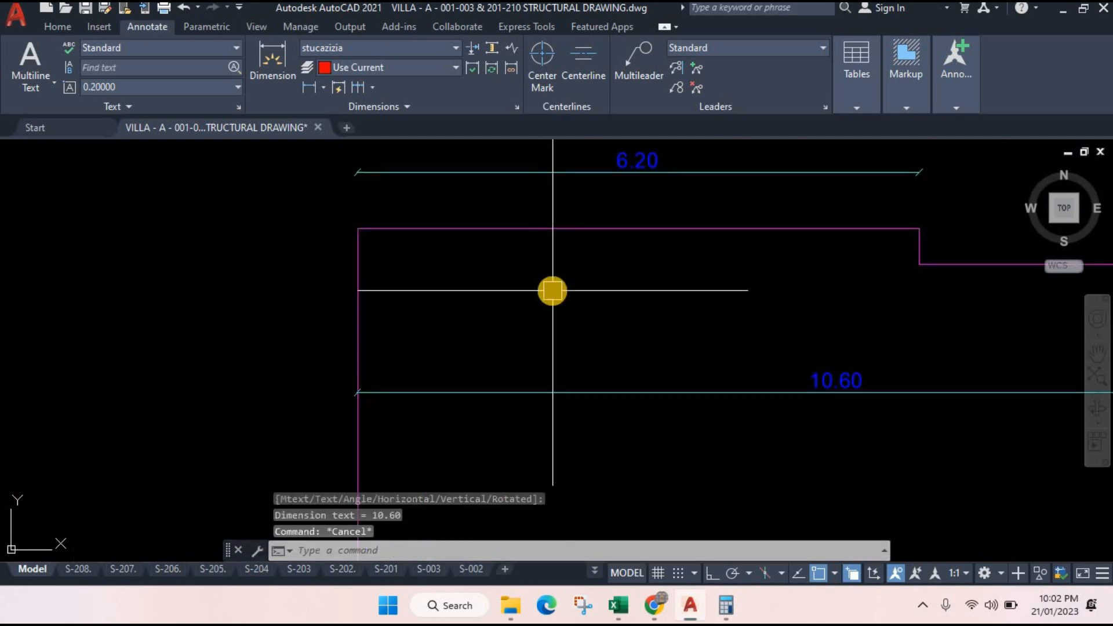
# - Draw a U-shaped polyline bar just inside the outline's 6.20 upper edge, with upturned legs at both ends
pyautogui.write('pl')
pyautogui.press('Return')
pyautogui.scroll(2, 371, 255)
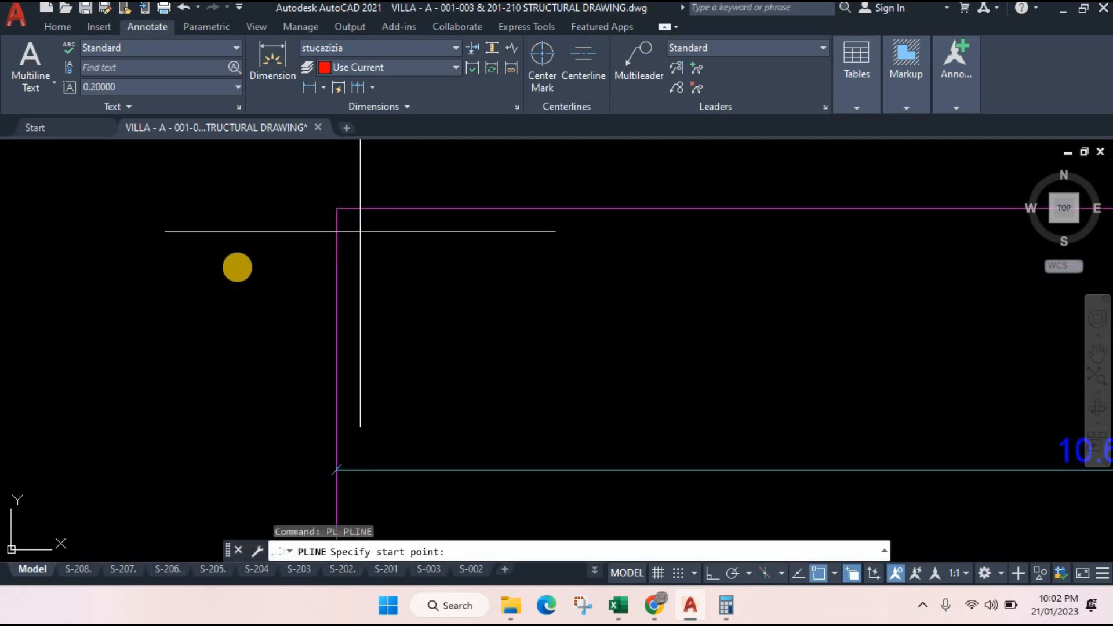
pyautogui.moveTo(360, 231); pyautogui.dragTo(234, 262)
pyautogui.click(225, 266)
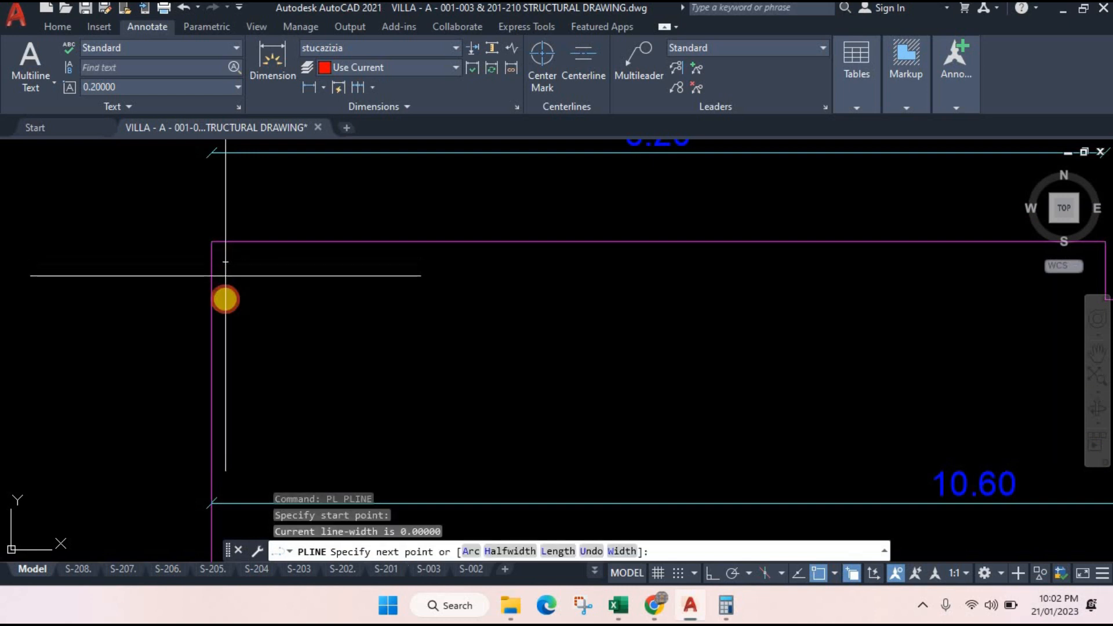
pyautogui.click(225, 300)
pyautogui.scroll(-3, 716, 320)
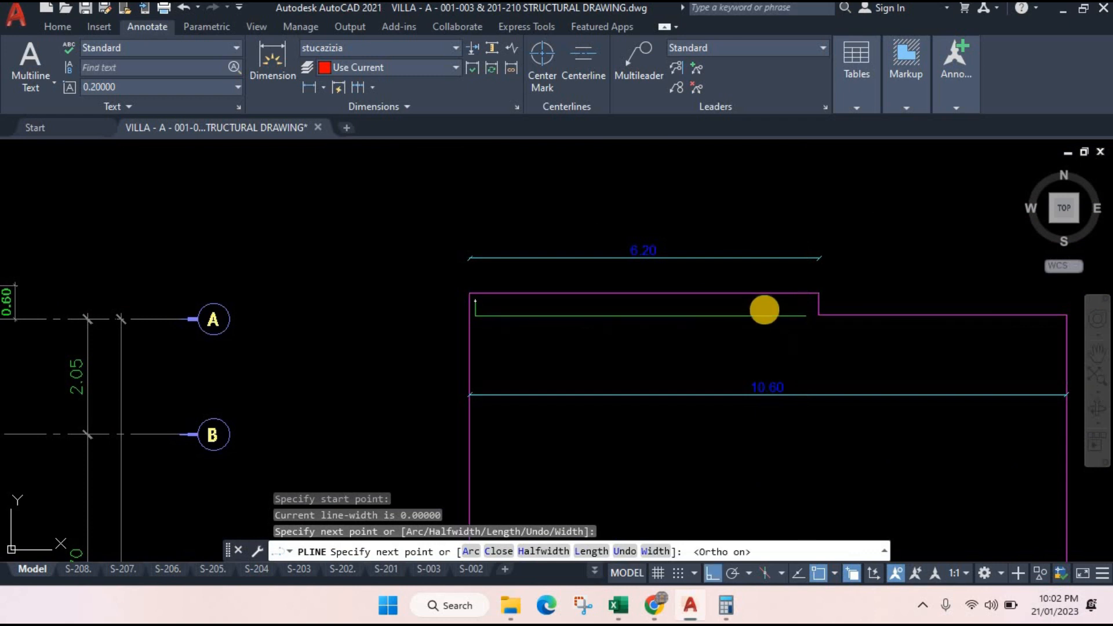
pyautogui.scroll(6, 808, 316)
pyautogui.click(823, 300)
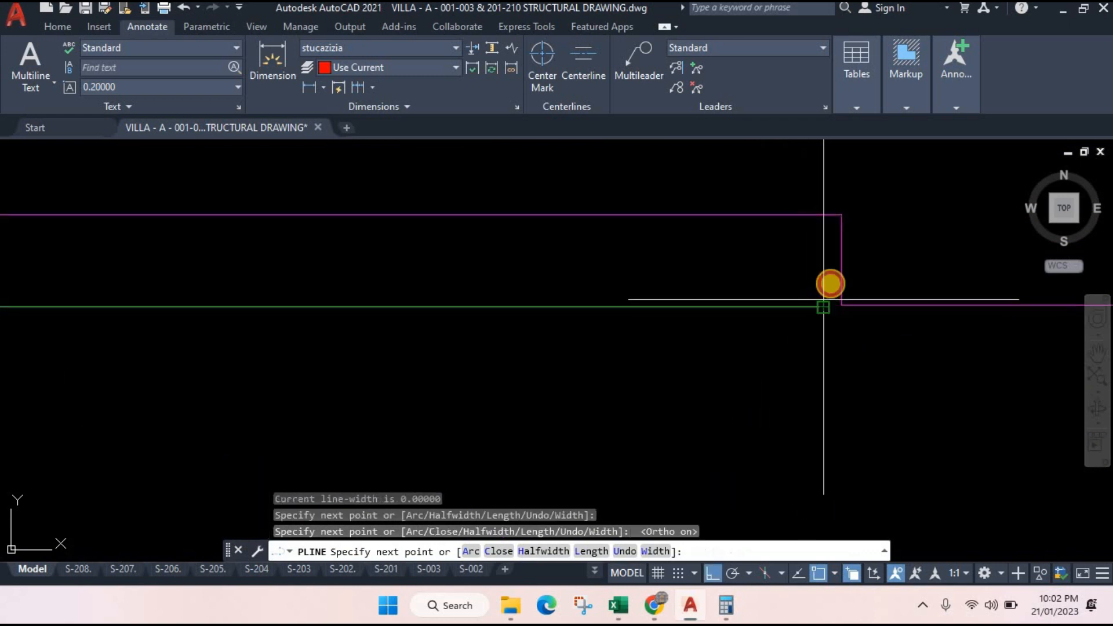
pyautogui.click(823, 245)
pyautogui.press('Escape')
# - Examine the gaps between the U-shaped bar's ends and the outline's side edges
pyautogui.scroll(-5, 780, 281)
pyautogui.scroll(3, 783, 276)
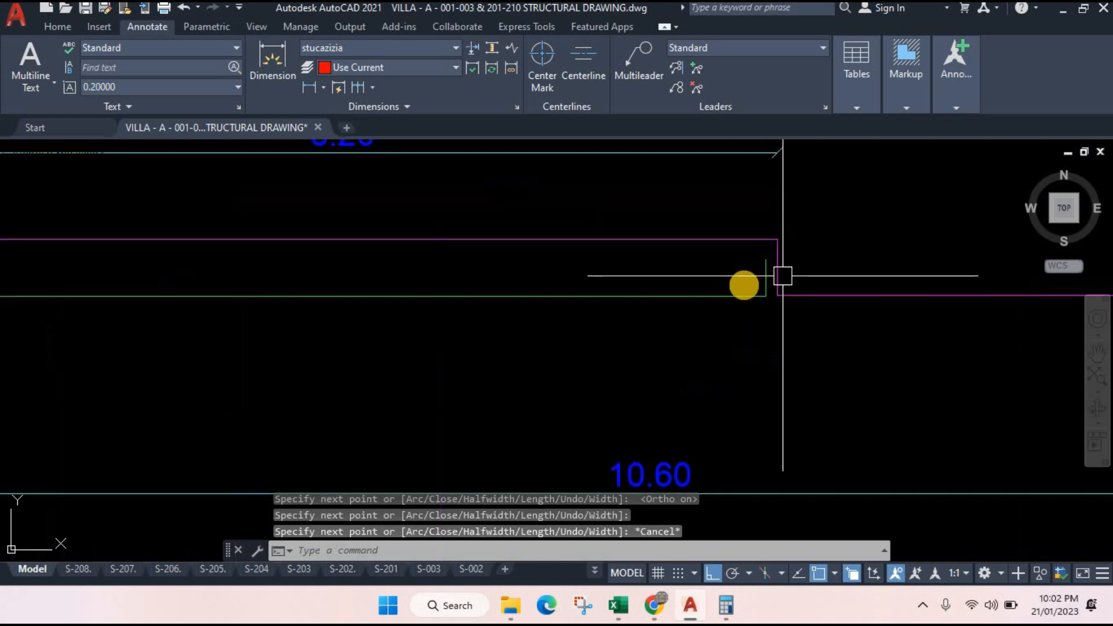
pyautogui.scroll(-2, 783, 276)
pyautogui.scroll(2, 179, 251)
pyautogui.scroll(-2, 203, 259)
pyautogui.scroll(2, 149, 256)
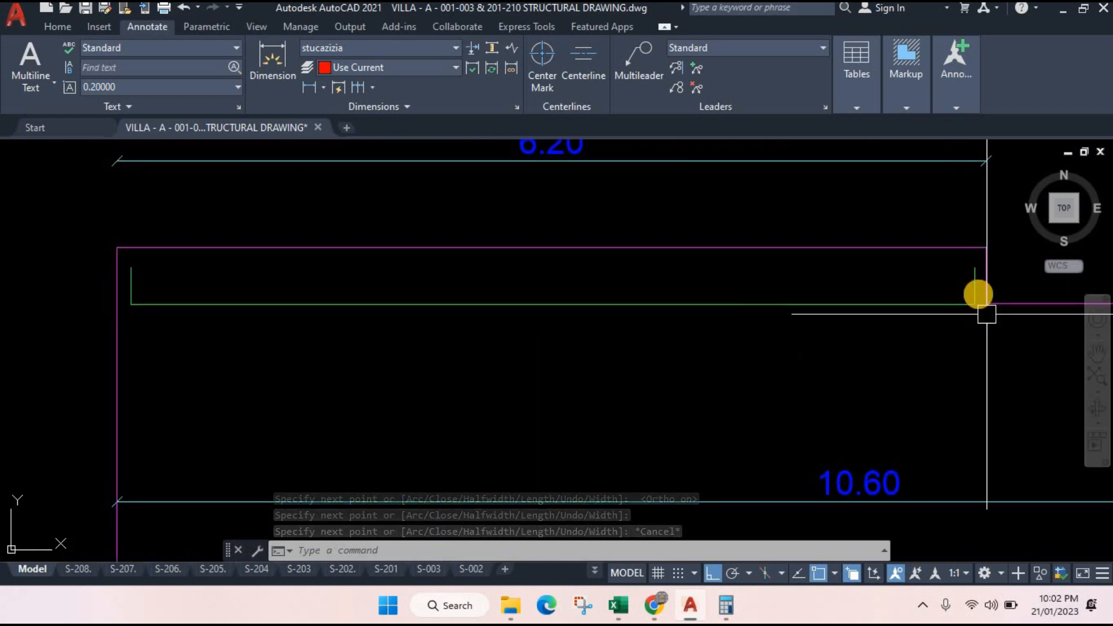
pyautogui.scroll(-2, 579, 267)
pyautogui.scroll(2, 406, 278)
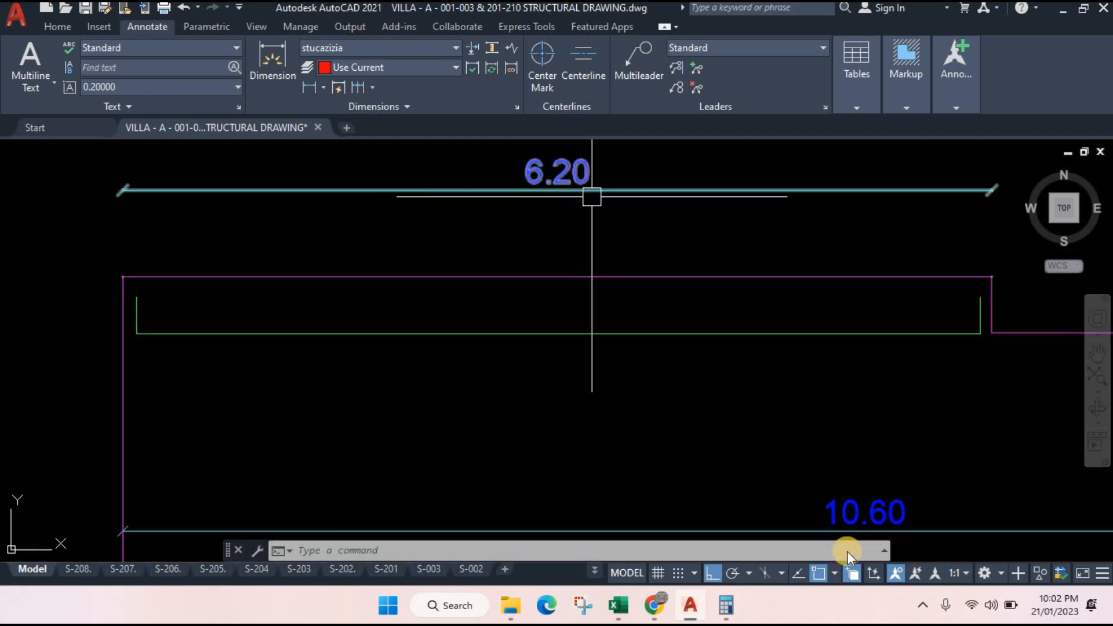
# - Calculate 6.2 - 0.1 in Calculator for the bar's straight length, and return to the AutoCAD drawing
pyautogui.click(726, 606)
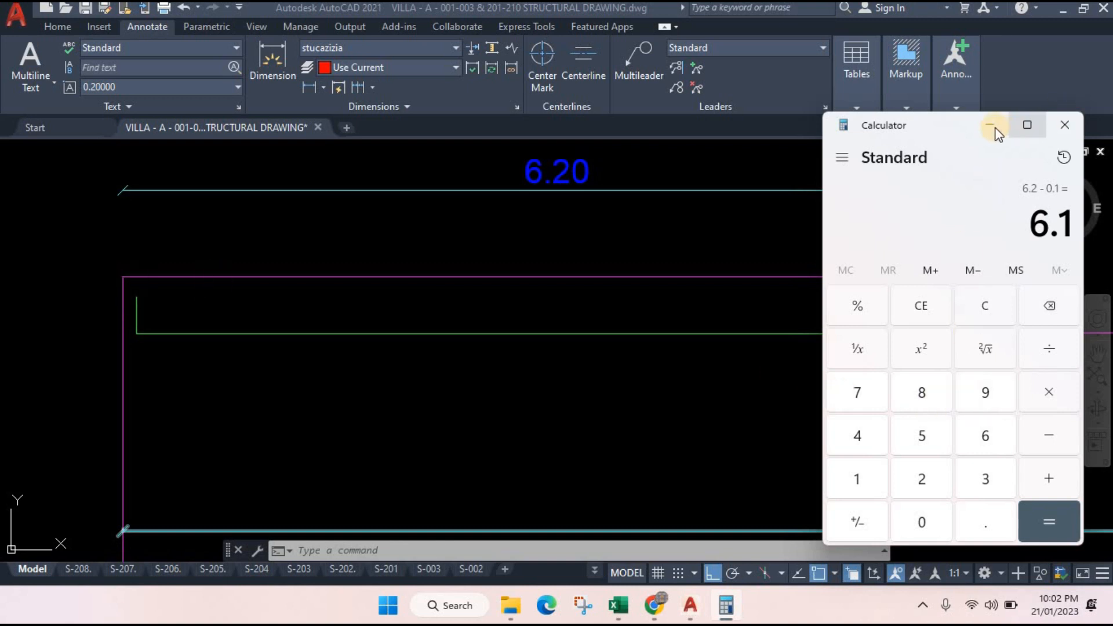
pyautogui.click(700, 240)
pyautogui.scroll(-4, 700, 241)
pyautogui.press('Escape')
pyautogui.press('Escape')
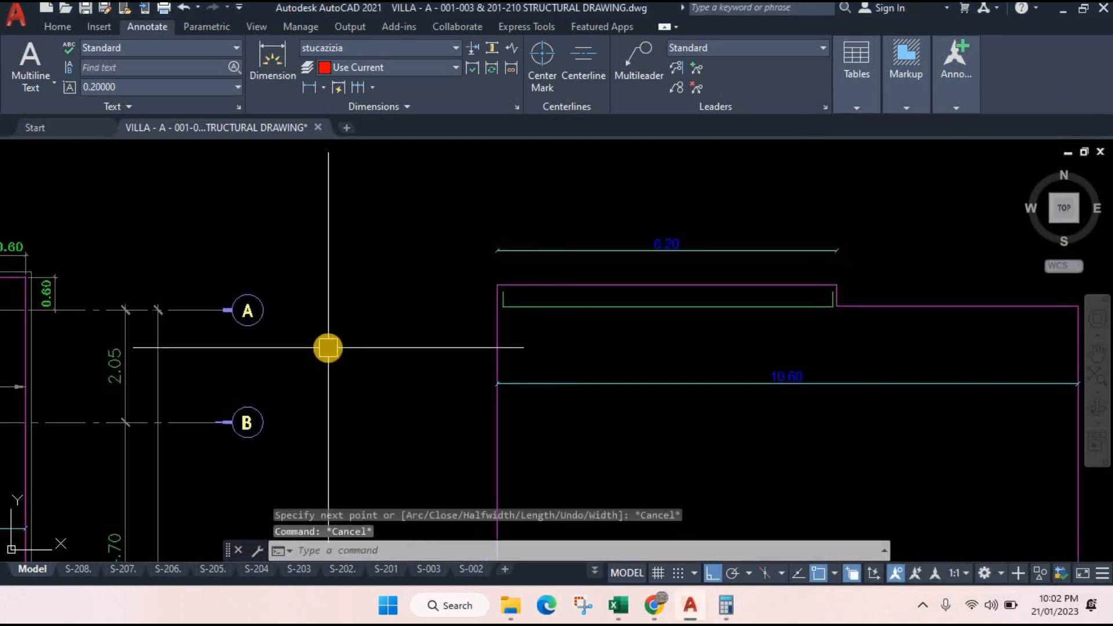
pyautogui.write('pl')
pyautogui.press('Return')
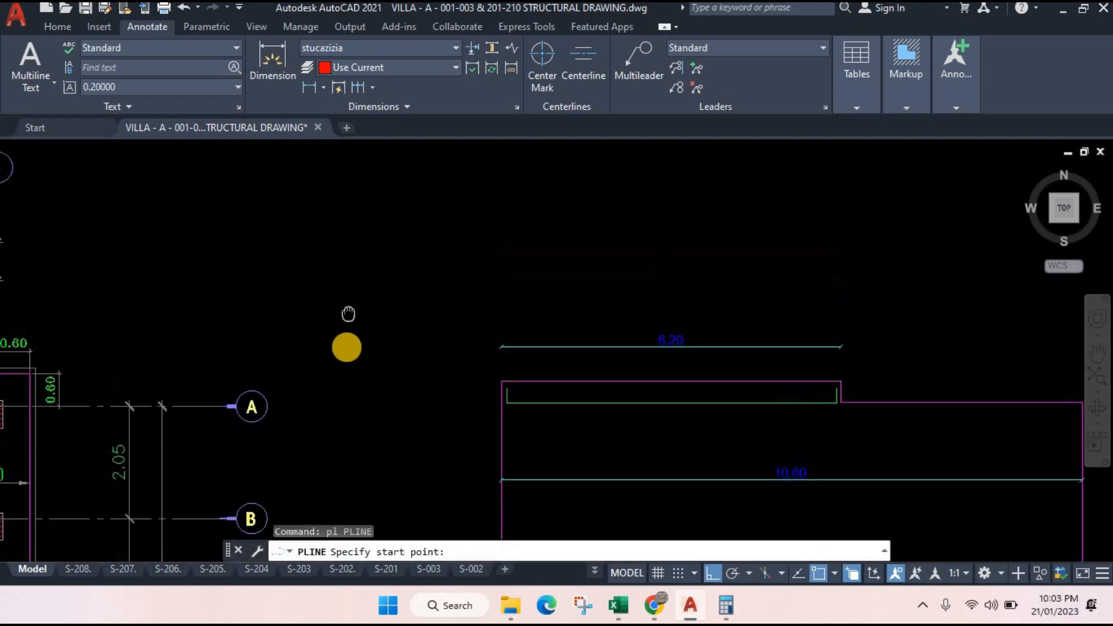
pyautogui.press('Escape')
# - Draw a long, shallow rectangle in the empty space above the copied outline as a raft section
pyautogui.write('rec')
pyautogui.press('Return')
pyautogui.click(339, 263)
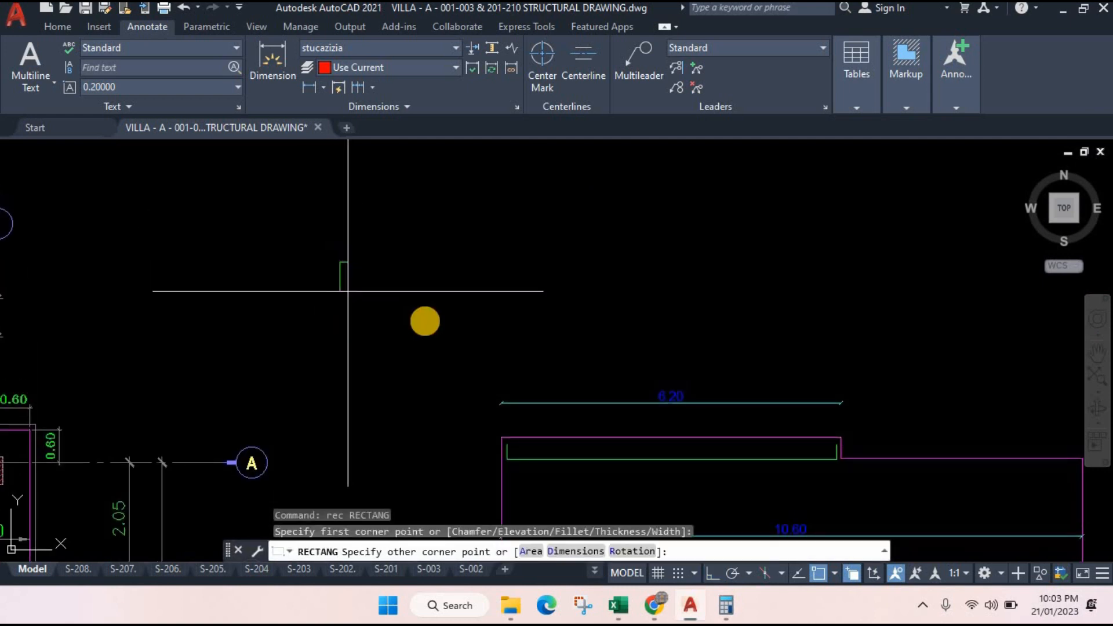
pyautogui.click(810, 305)
# - Draw a U-shaped polyline bar inside the section rectangle, running near its lower edge with upturned legs at both ends
pyautogui.scroll(2, 403, 301)
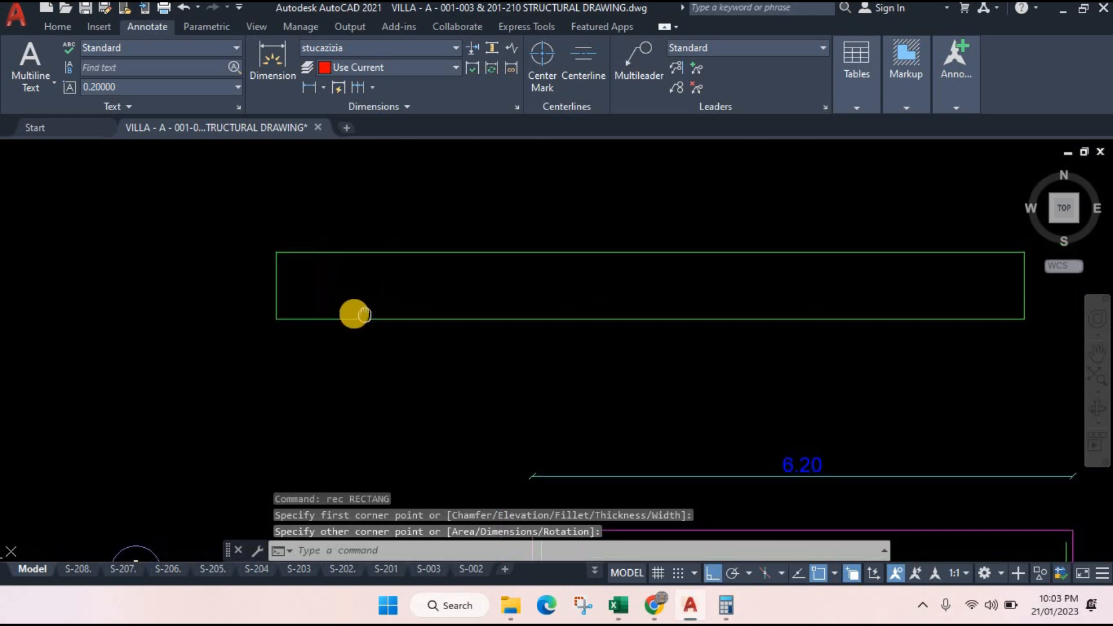
pyautogui.write('pl')
pyautogui.press('Return')
pyautogui.scroll(4, 294, 297)
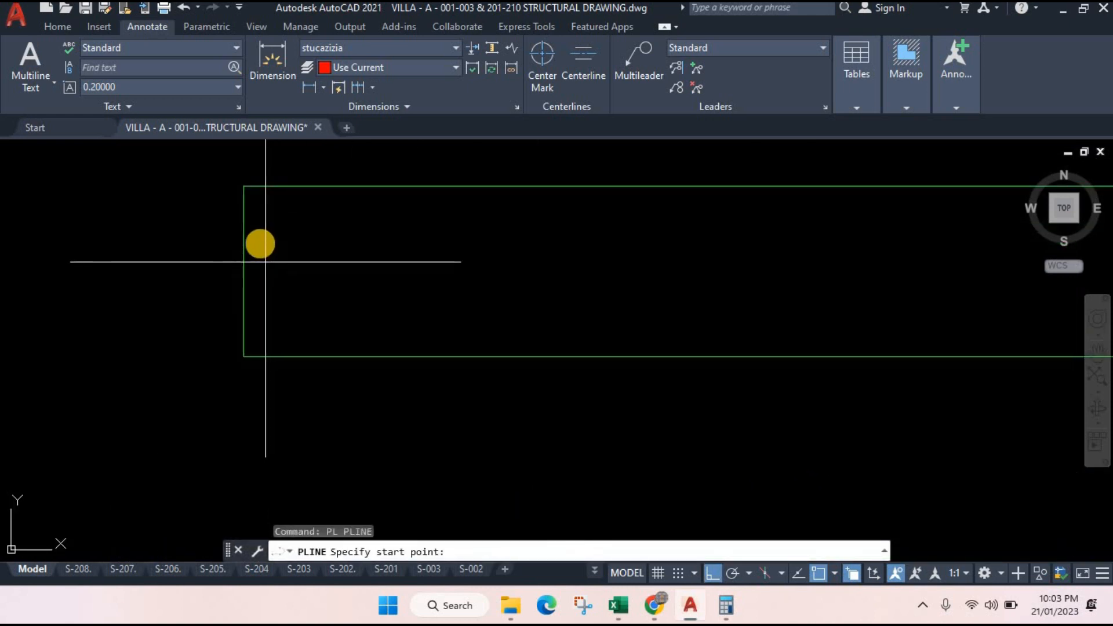
pyautogui.click(278, 227)
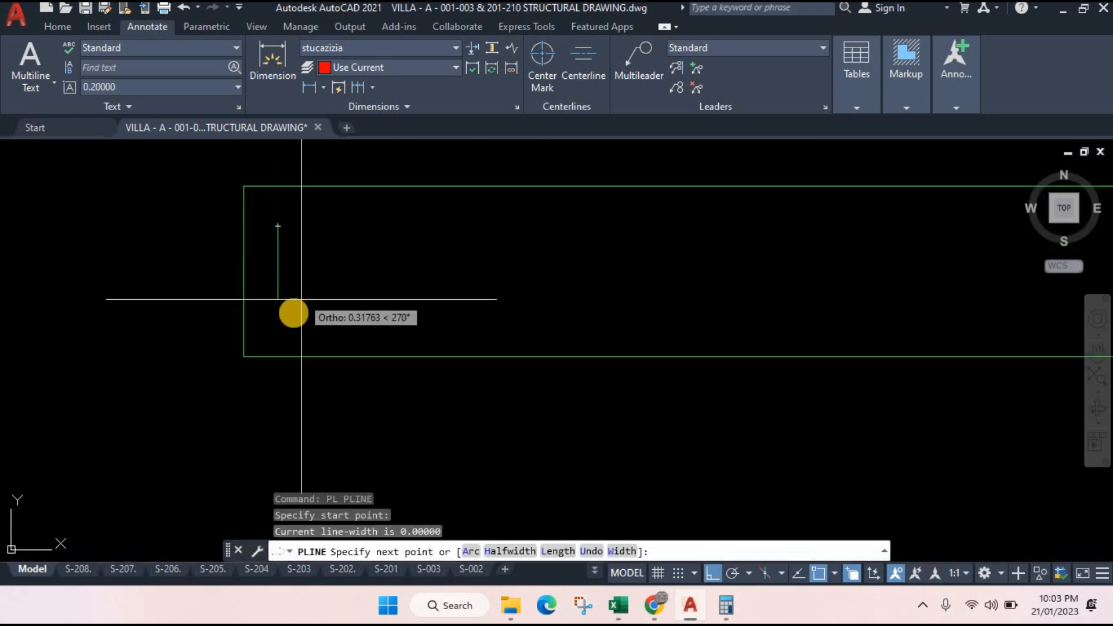
pyautogui.click(278, 324)
pyautogui.scroll(-4, 429, 331)
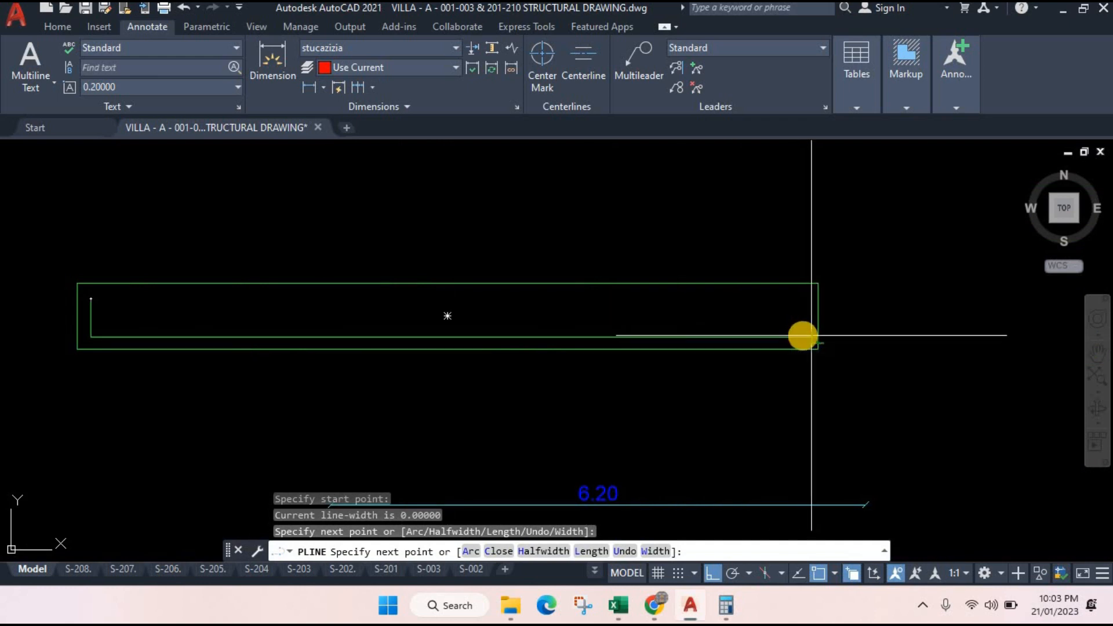
pyautogui.click(804, 337)
pyautogui.click(804, 305)
pyautogui.press('Escape')
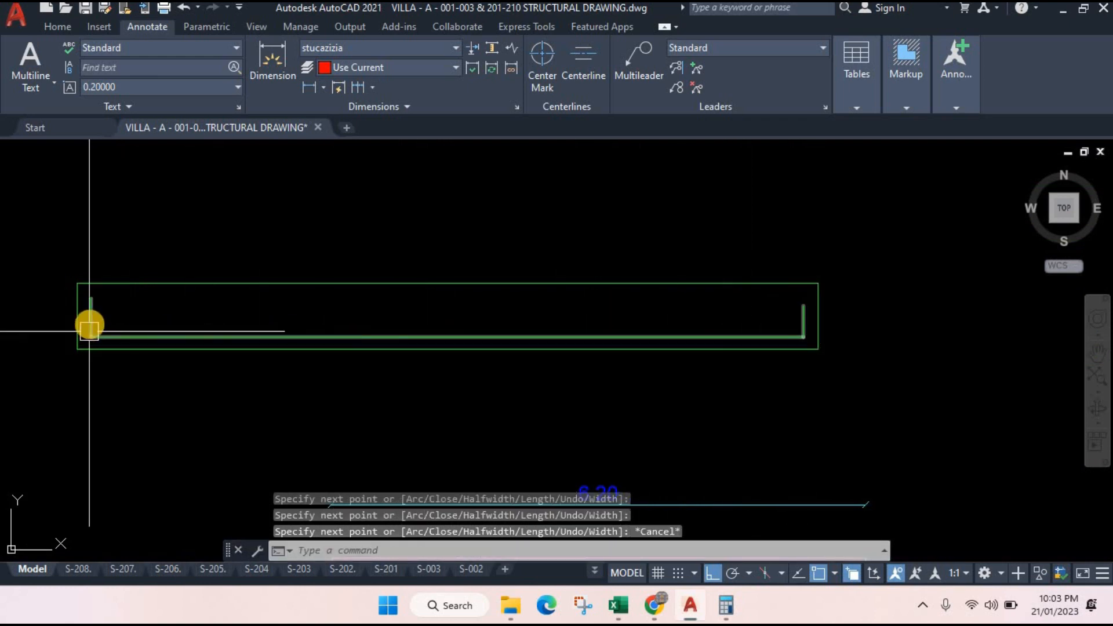
# - Erase the U-shaped bar inside the copied outline, keeping the one in the section rectangle
pyautogui.scroll(2, 87, 276)
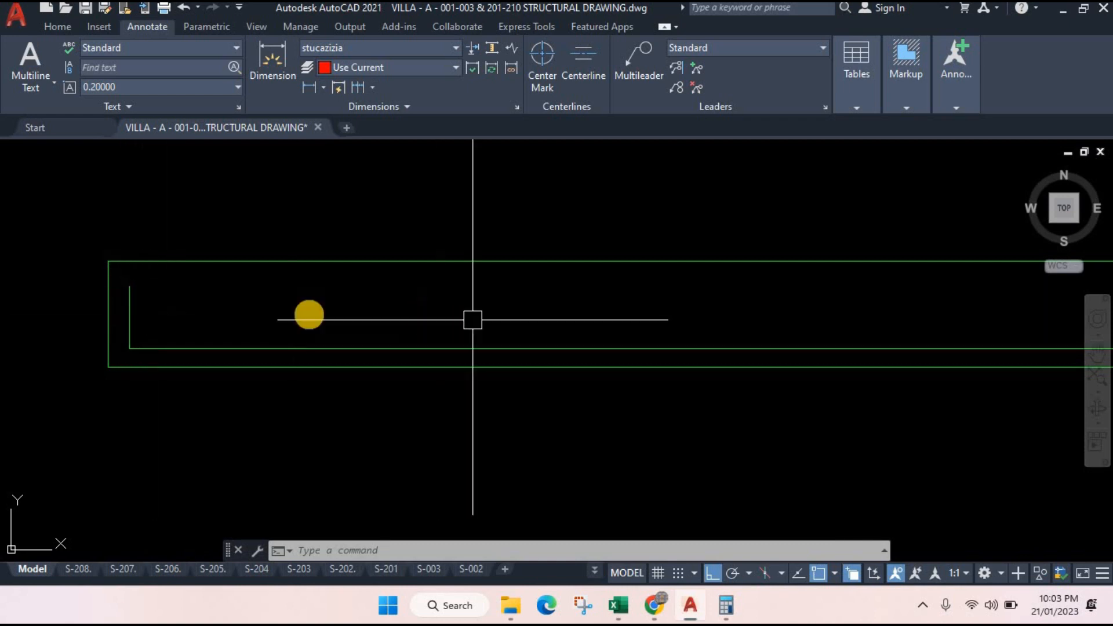
pyautogui.scroll(-2, 472, 320)
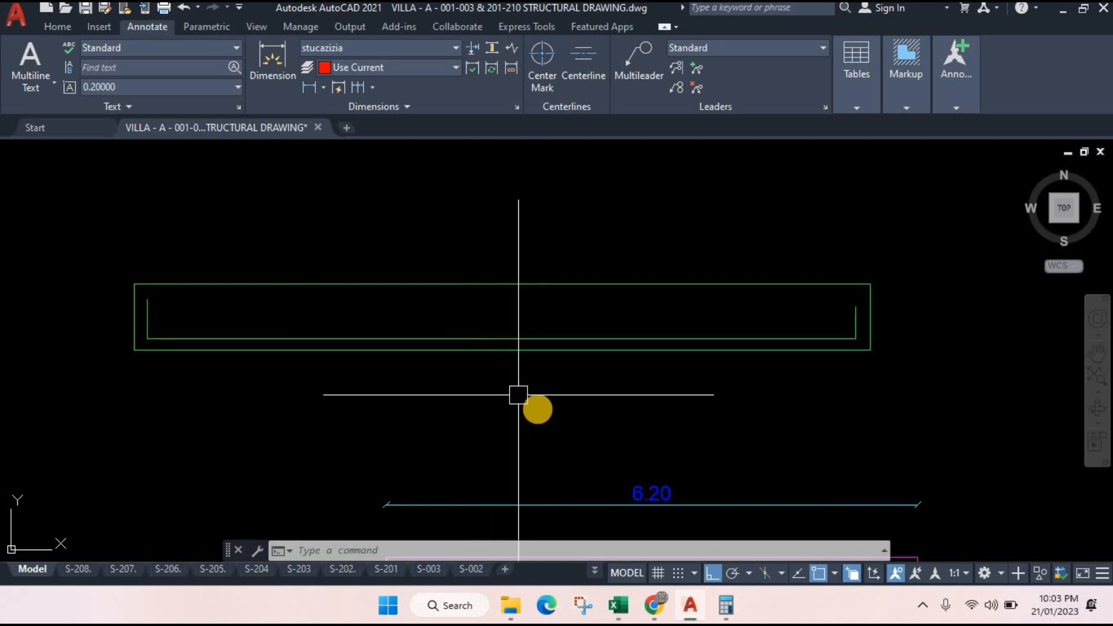
pyautogui.scroll(-2, 518, 395)
pyautogui.scroll(3, 569, 363)
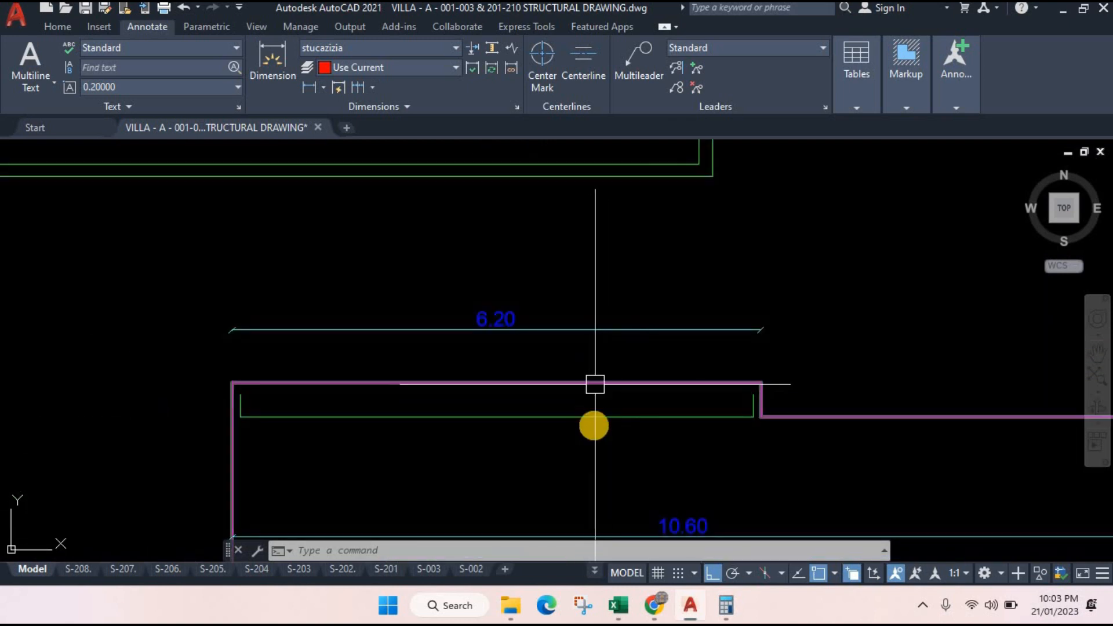
pyautogui.scroll(-3, 595, 384)
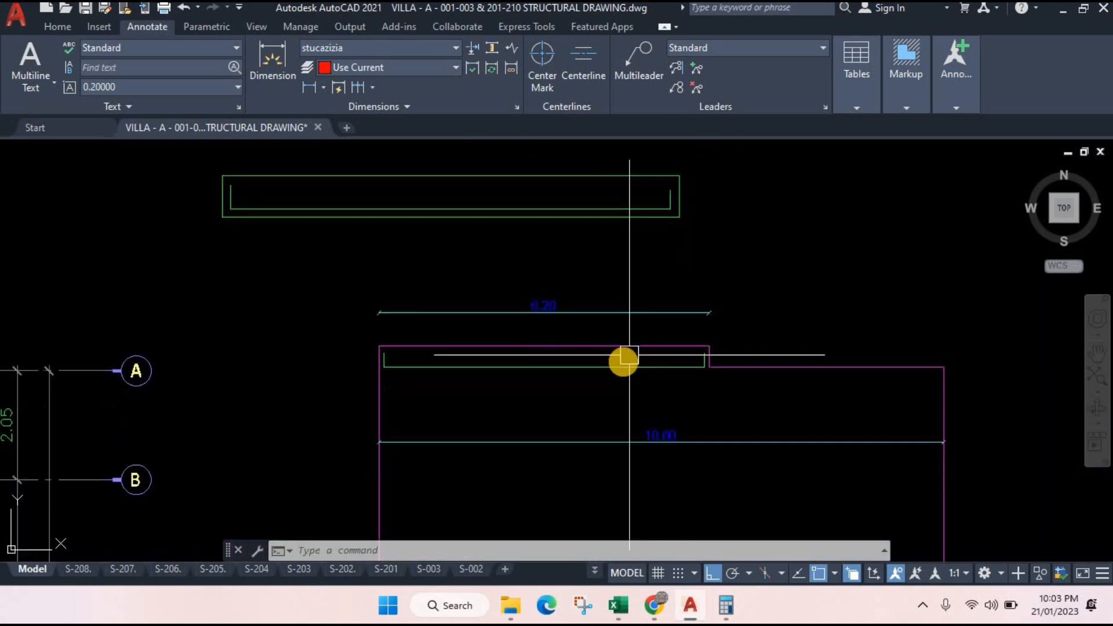
pyautogui.scroll(2, 629, 355)
pyautogui.click(576, 355)
pyautogui.click(544, 391)
pyautogui.write('e')
pyautogui.press('Return')
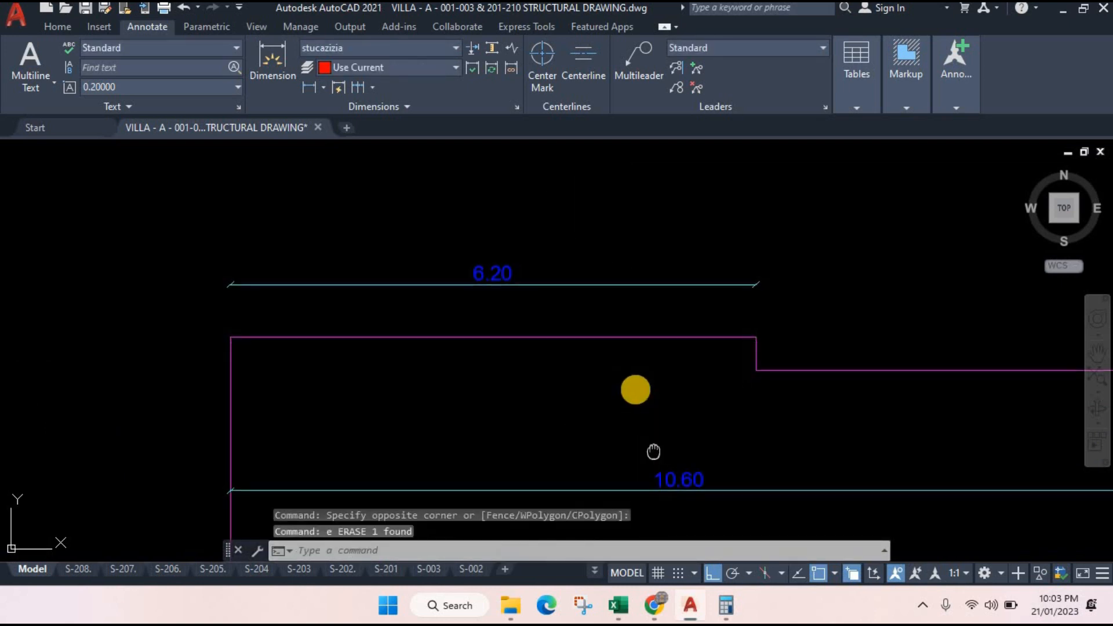
# - Add a vertical linear dimension to the short step in the outline's upper edge
pyautogui.click(309, 87)
pyautogui.scroll(2, 754, 265)
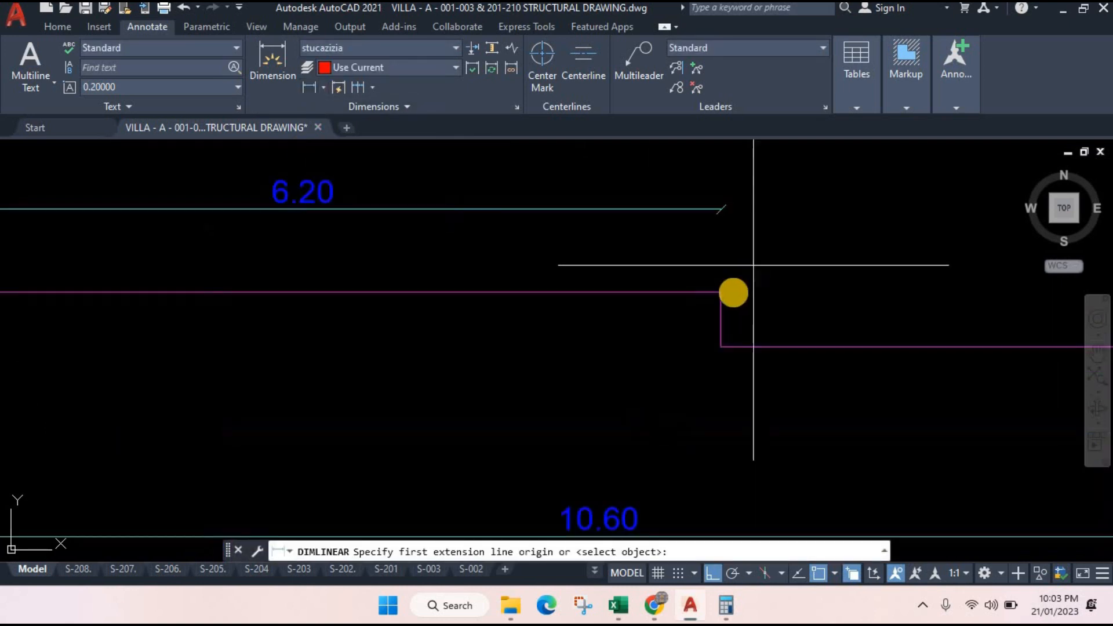
pyautogui.click(720, 293)
pyautogui.click(722, 347)
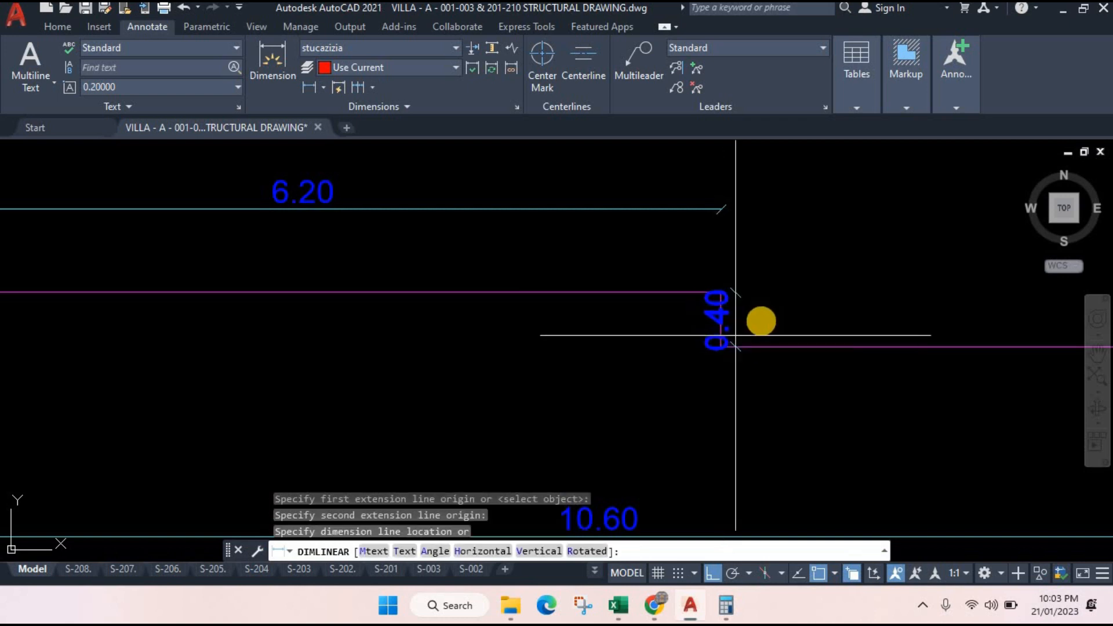
pyautogui.click(786, 333)
# - Sketch a horizontal polyline about 0.4 m long inside the outline, just below its upper edge beside the short step
pyautogui.scroll(4, 719, 325)
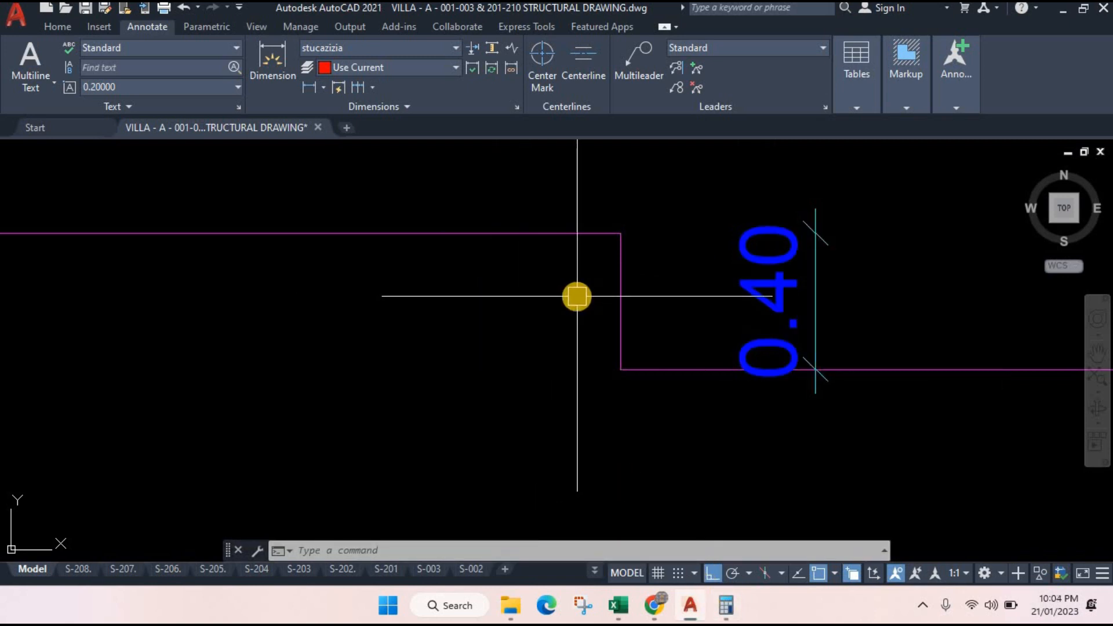
pyautogui.write('pl')
pyautogui.press('Return')
pyautogui.scroll(2, 592, 270)
pyautogui.click(605, 256)
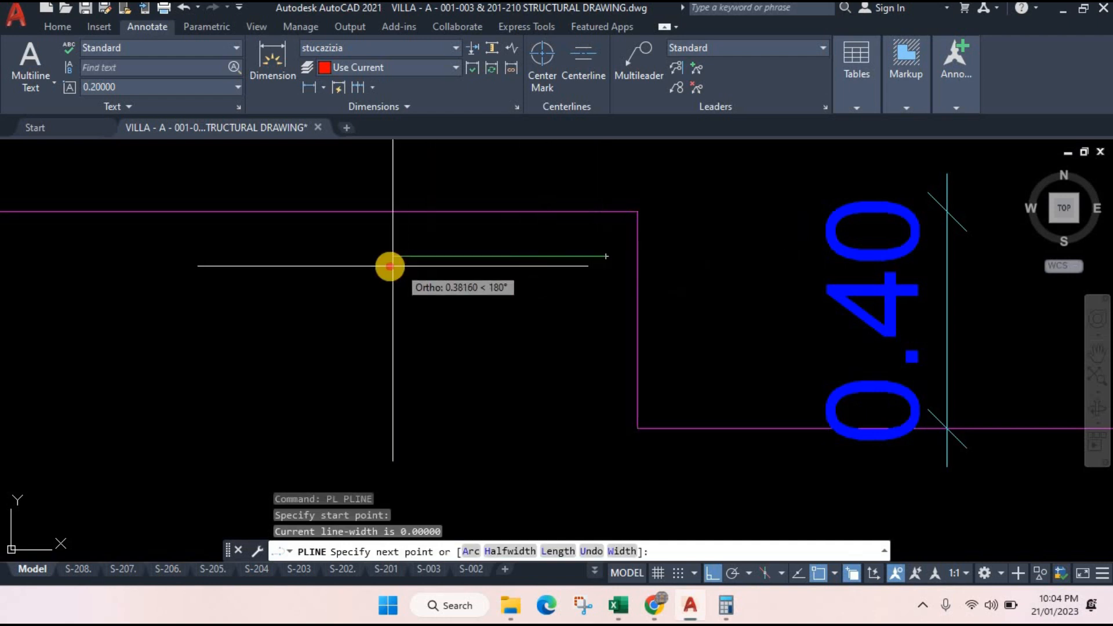
pyautogui.click(390, 256)
pyautogui.press('Escape')
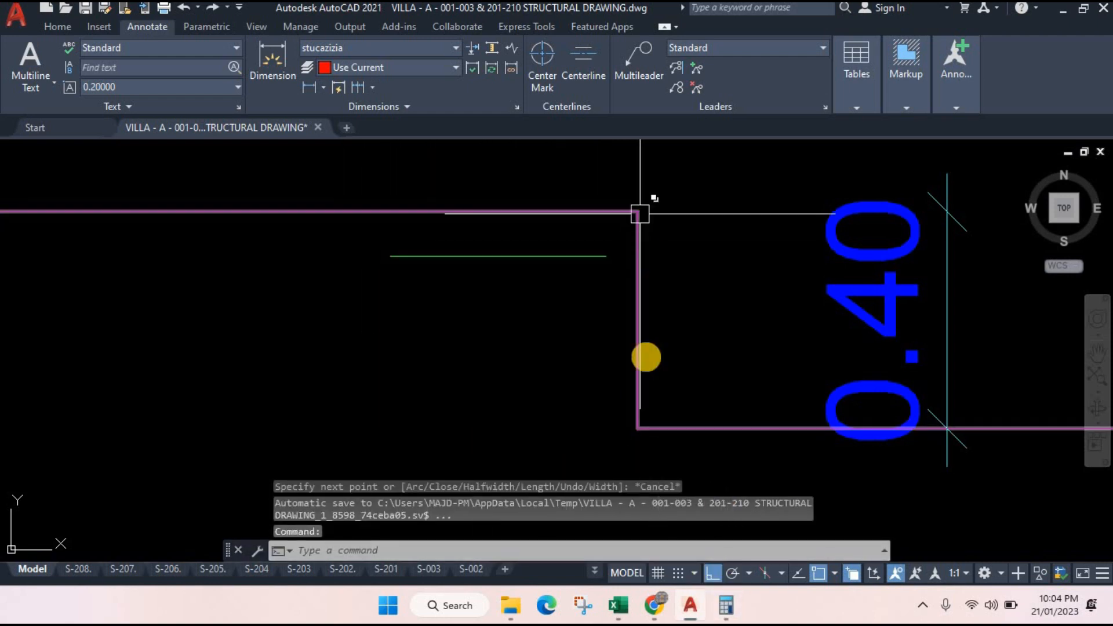
# - Calculate the number of bar spacings across the short step in the calculator: 0.4 minus 0.05, divided by 0.15
pyautogui.click(726, 606)
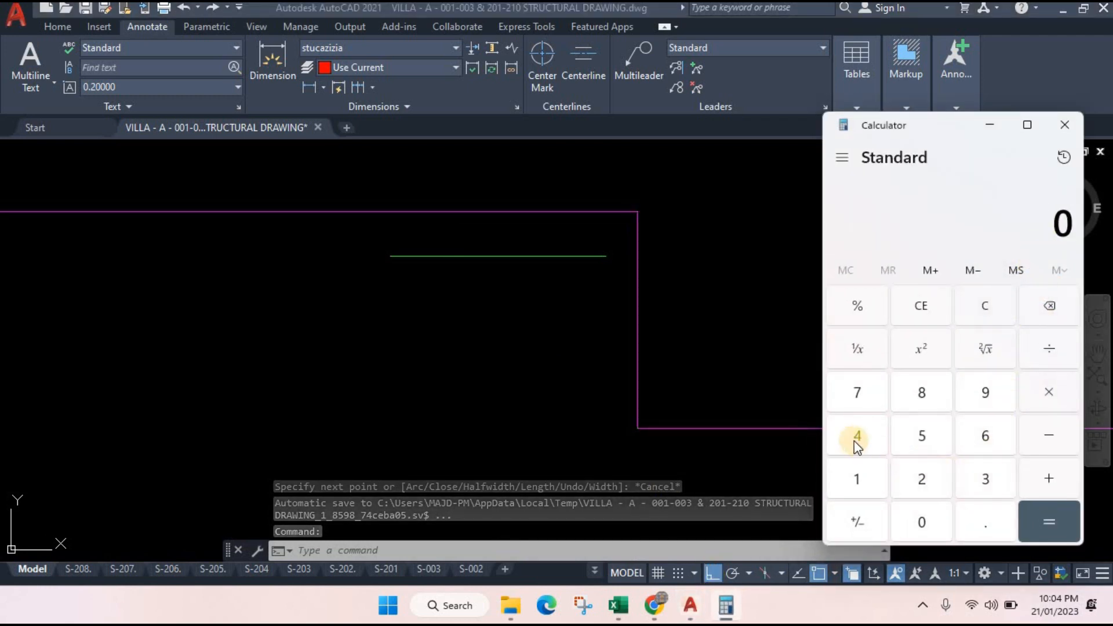
pyautogui.click(914, 127)
pyautogui.moveTo(914, 127); pyautogui.dragTo(597, 99)
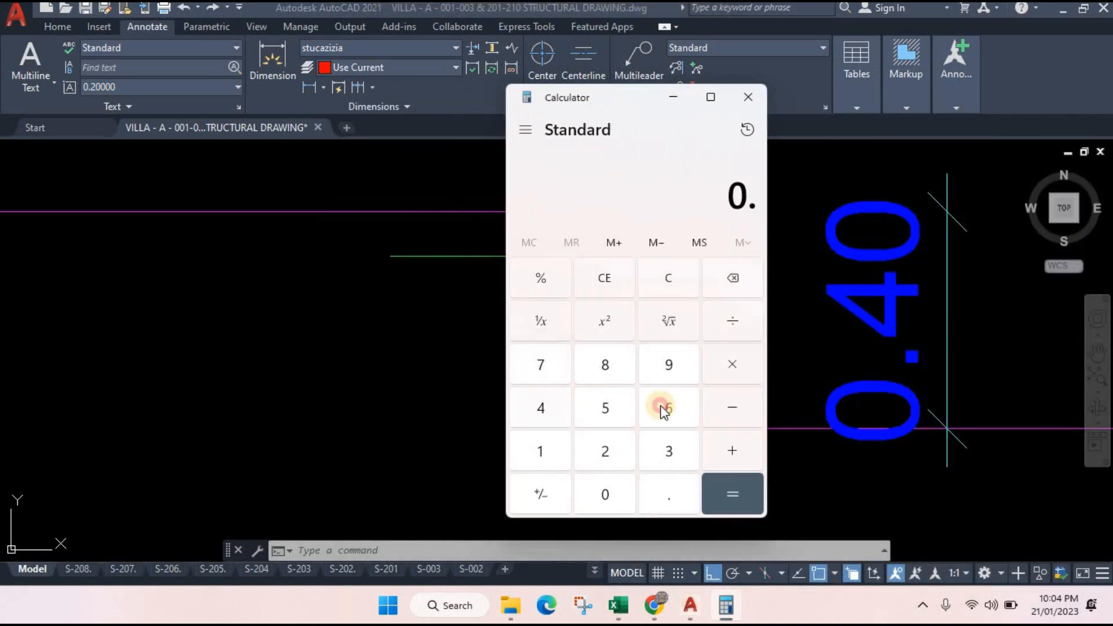
pyautogui.write('4')
pyautogui.click(722, 405)
pyautogui.click(605, 494)
pyautogui.write('.')
pyautogui.click(605, 494)
pyautogui.click(605, 408)
pyautogui.click(734, 494)
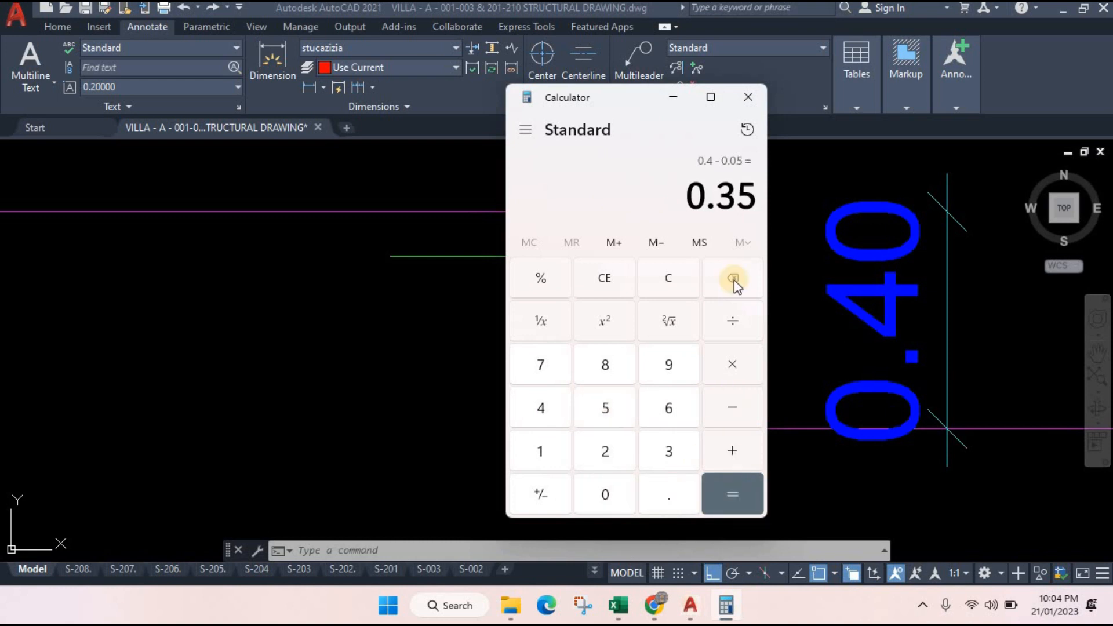
pyautogui.click(735, 321)
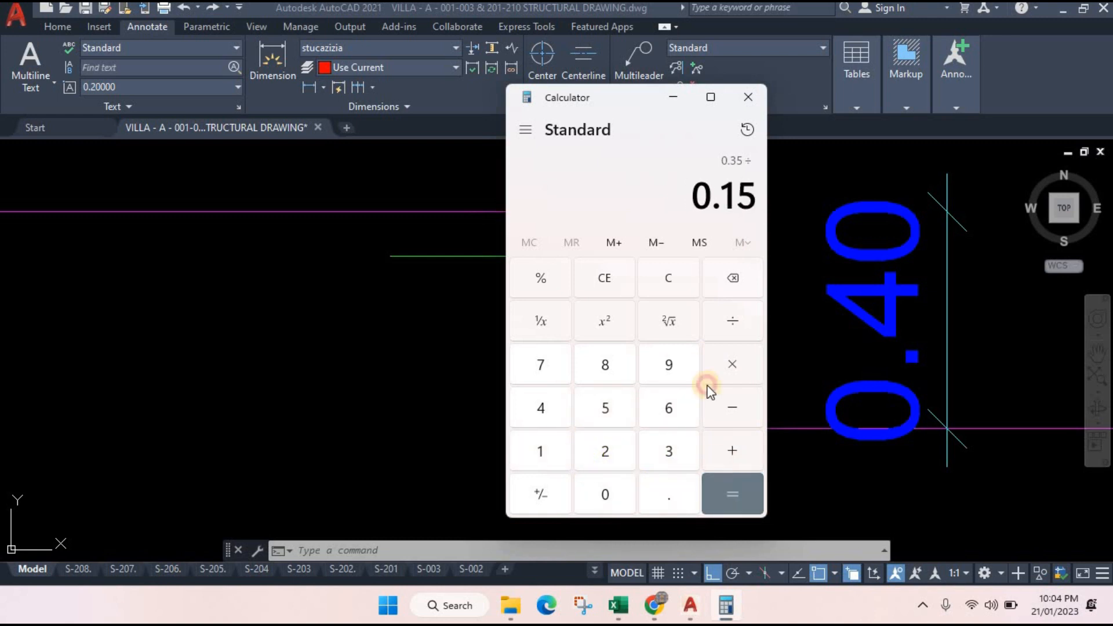
pyautogui.press('Return')
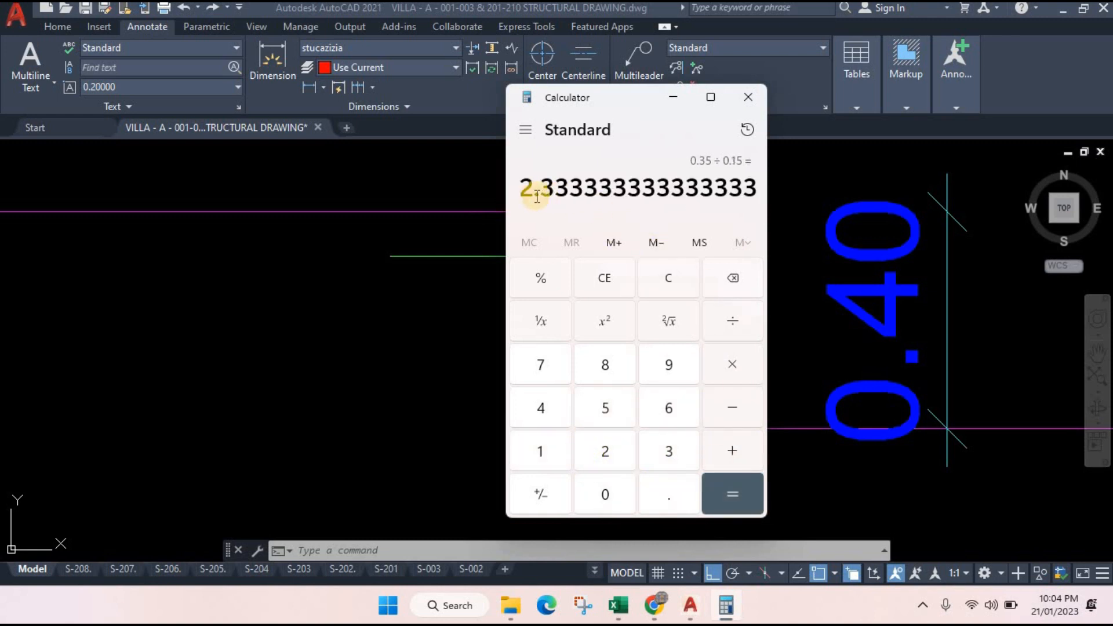
pyautogui.click(744, 101)
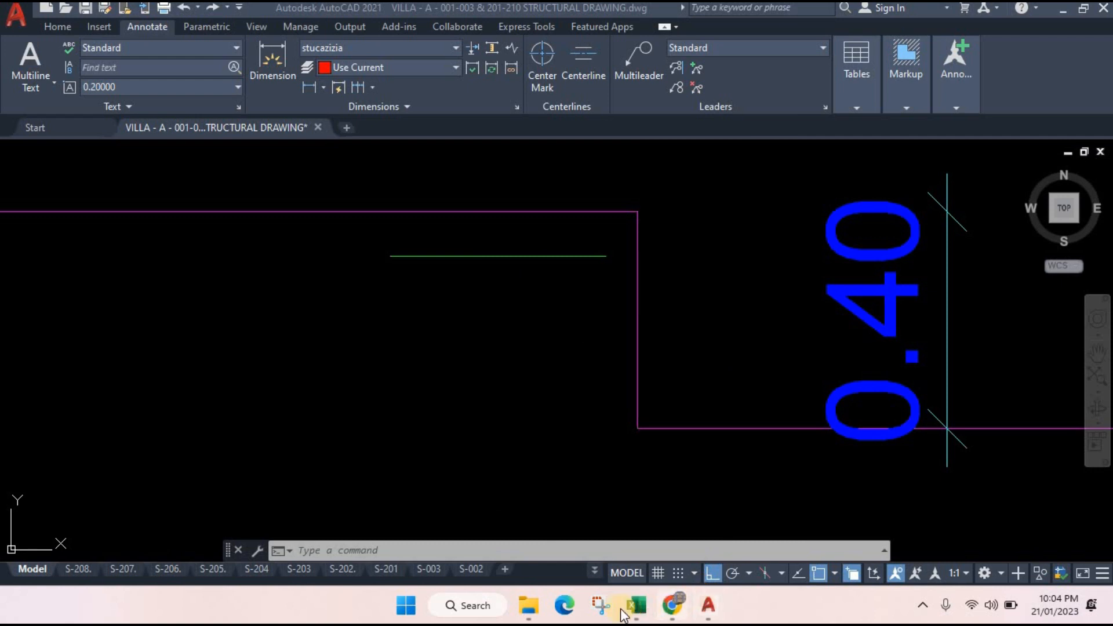
# - Recalculate the short step's bar count in the calculator as 0.4 minus 0.05, divided by 0.15, plus 1
pyautogui.press('XF86Calculator')
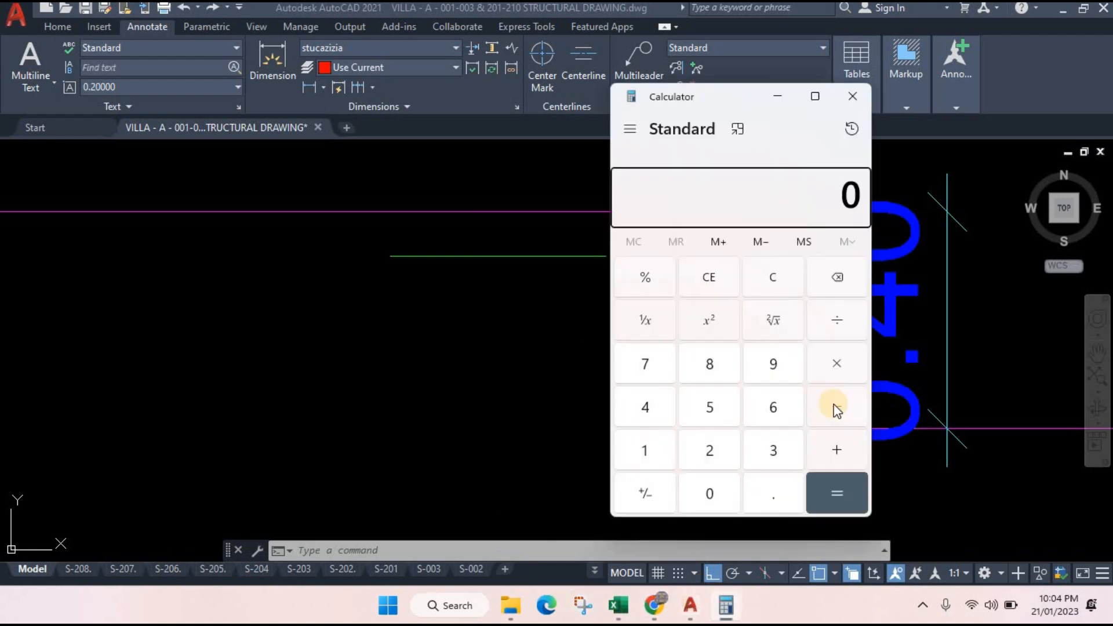
pyautogui.click(764, 496)
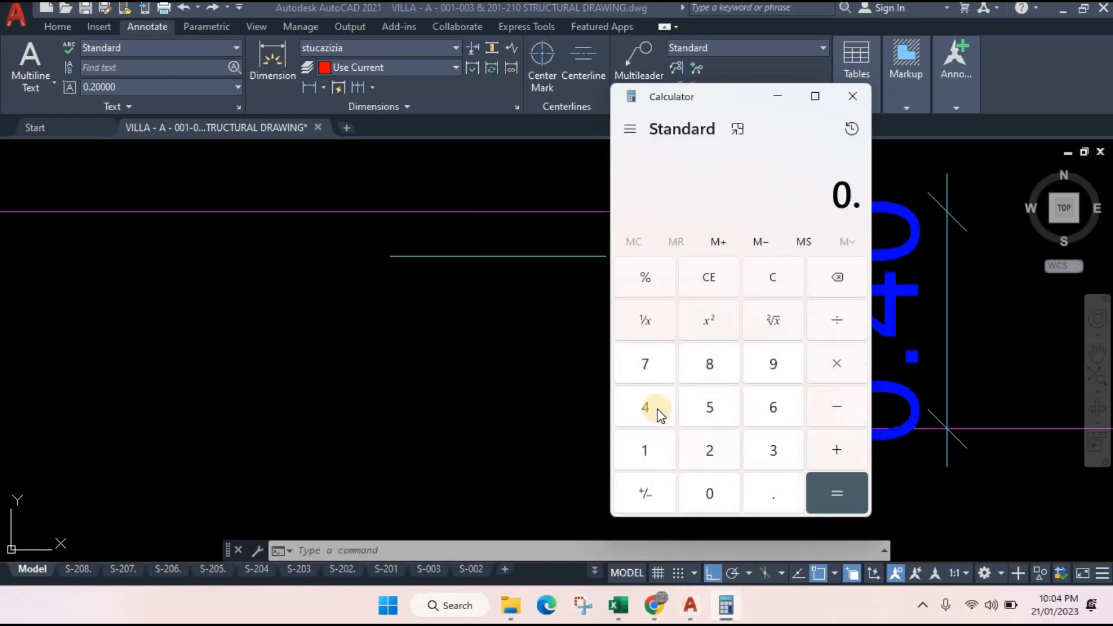
pyautogui.click(645, 407)
pyautogui.click(836, 406)
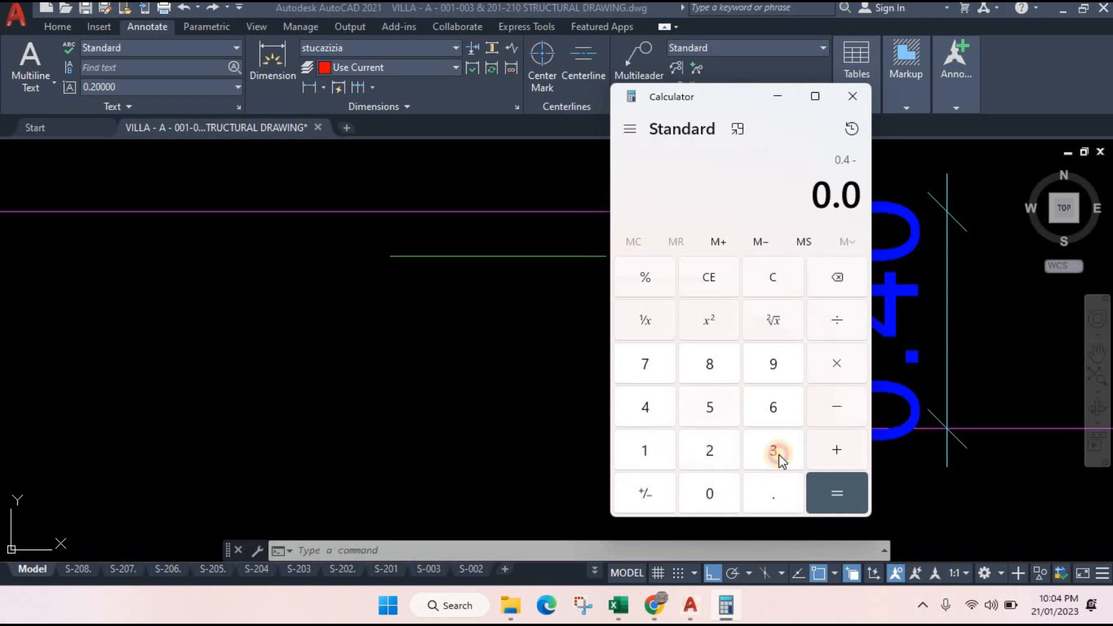
pyautogui.click(709, 407)
pyautogui.click(846, 491)
pyautogui.click(840, 319)
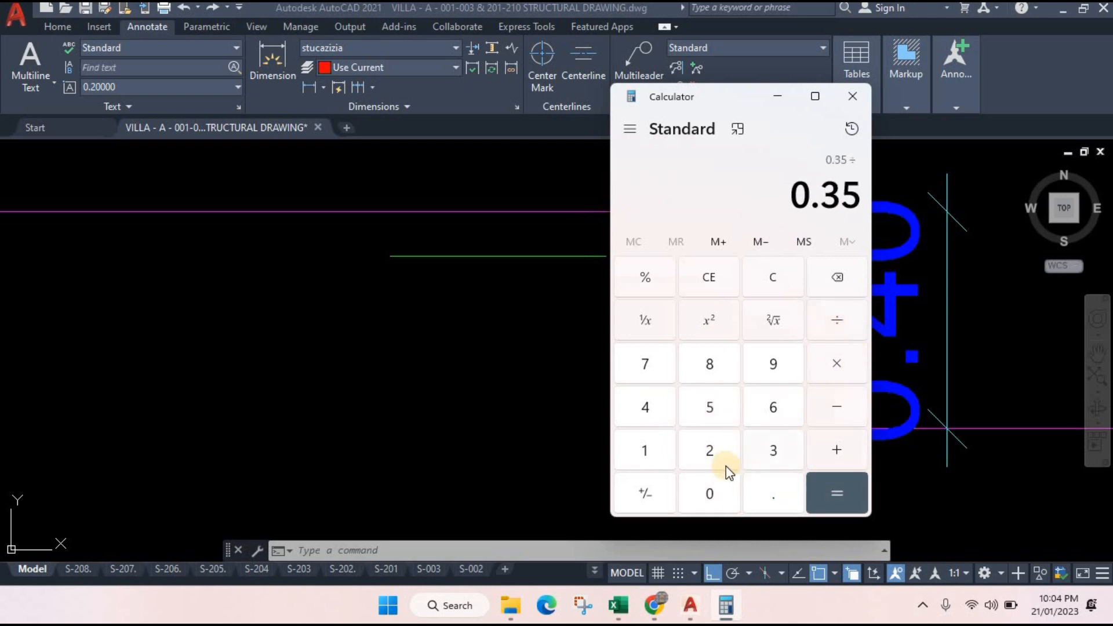
pyautogui.click(708, 405)
pyautogui.click(846, 498)
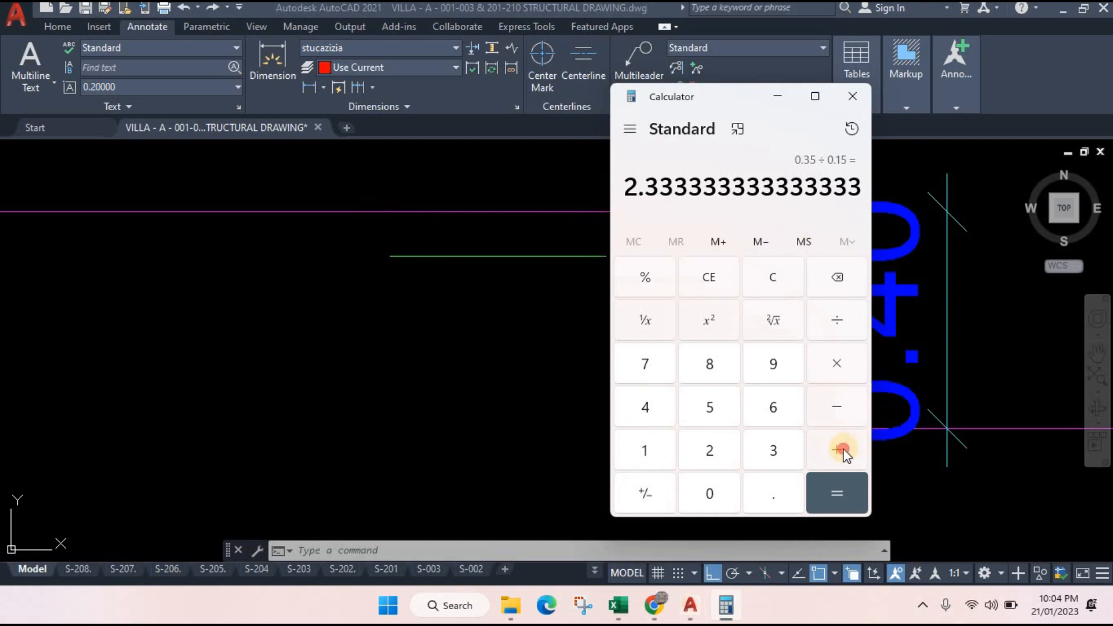
pyautogui.click(644, 451)
pyautogui.click(826, 495)
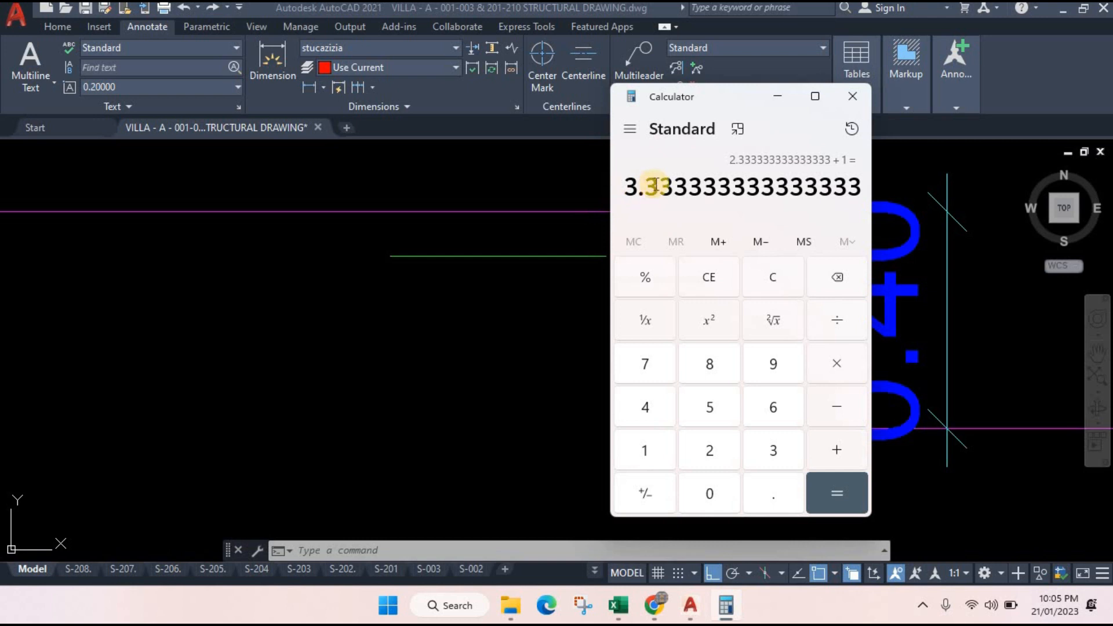
pyautogui.click(852, 96)
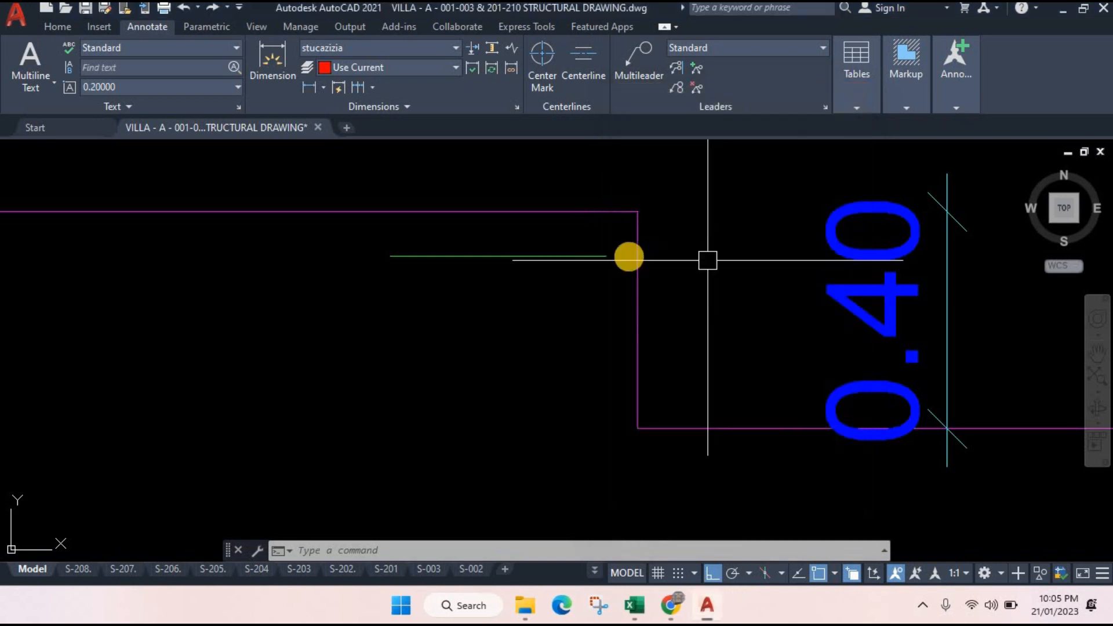
# - Copy the short horizontal bar line twice downward beside the step to make three roughly evenly spaced bars
pyautogui.click(580, 256)
pyautogui.write('xc')
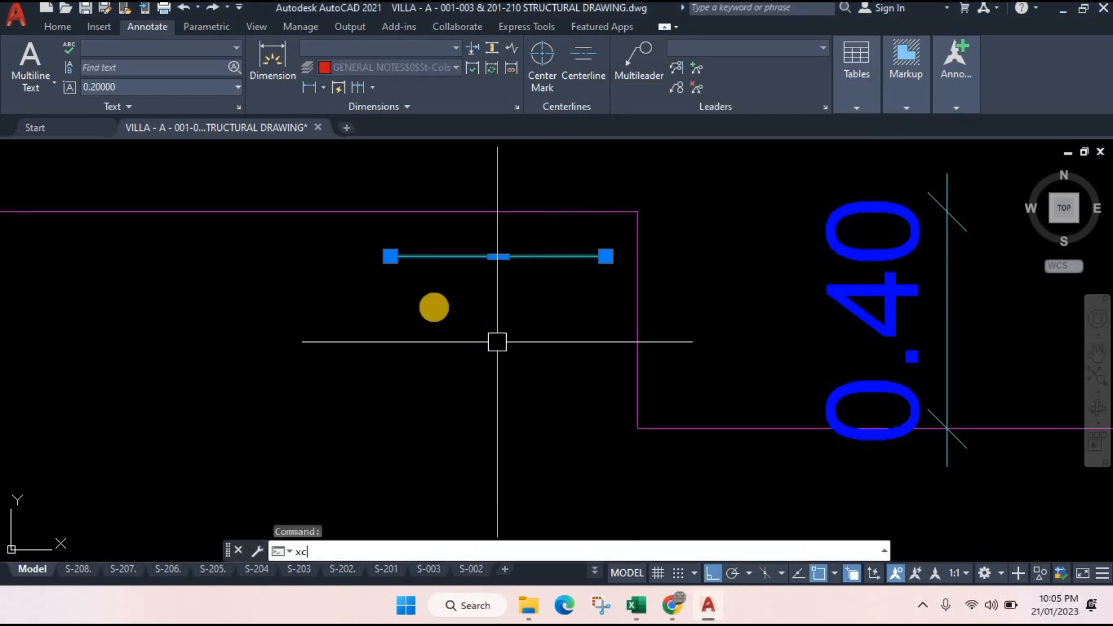
pyautogui.press('Escape')
pyautogui.write('co')
pyautogui.press('Return')
pyautogui.click(396, 356)
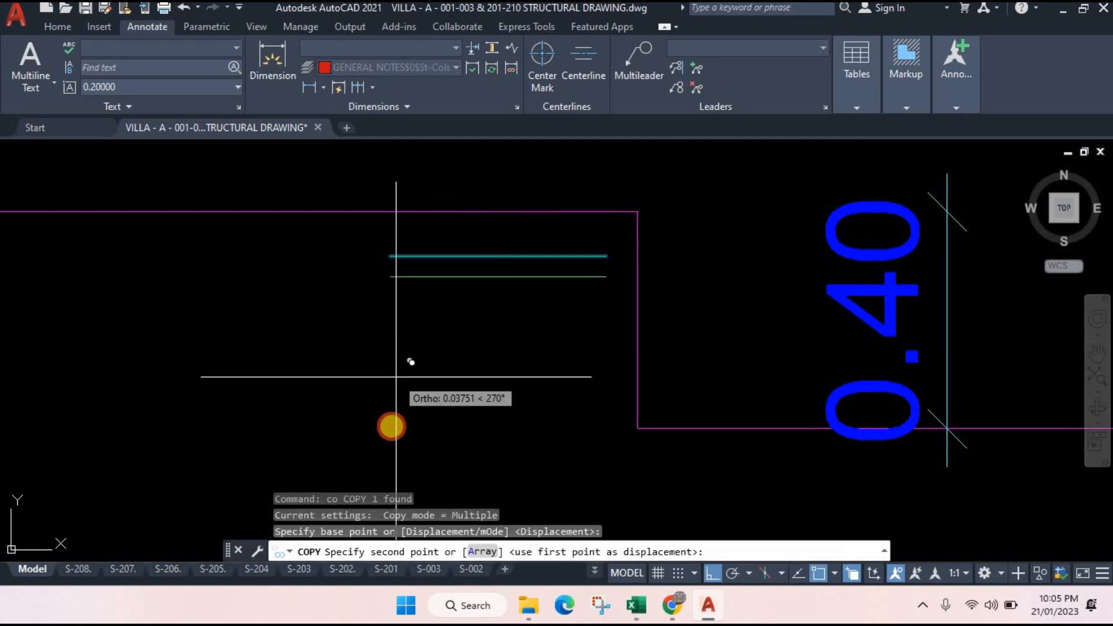
pyautogui.click(391, 431)
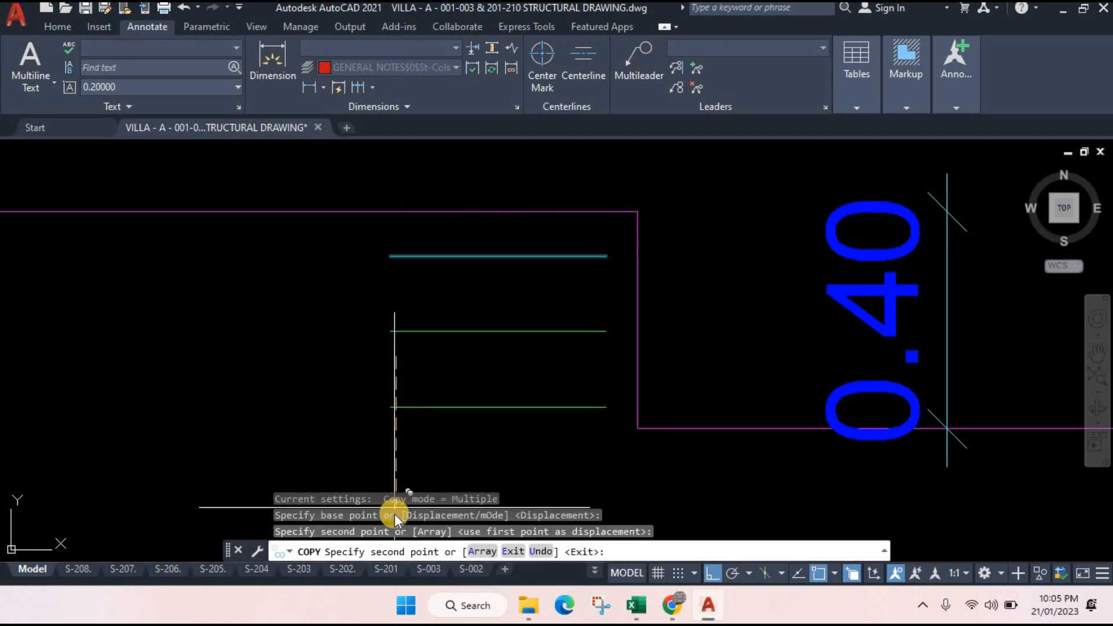
pyautogui.click(396, 437)
pyautogui.press('Escape')
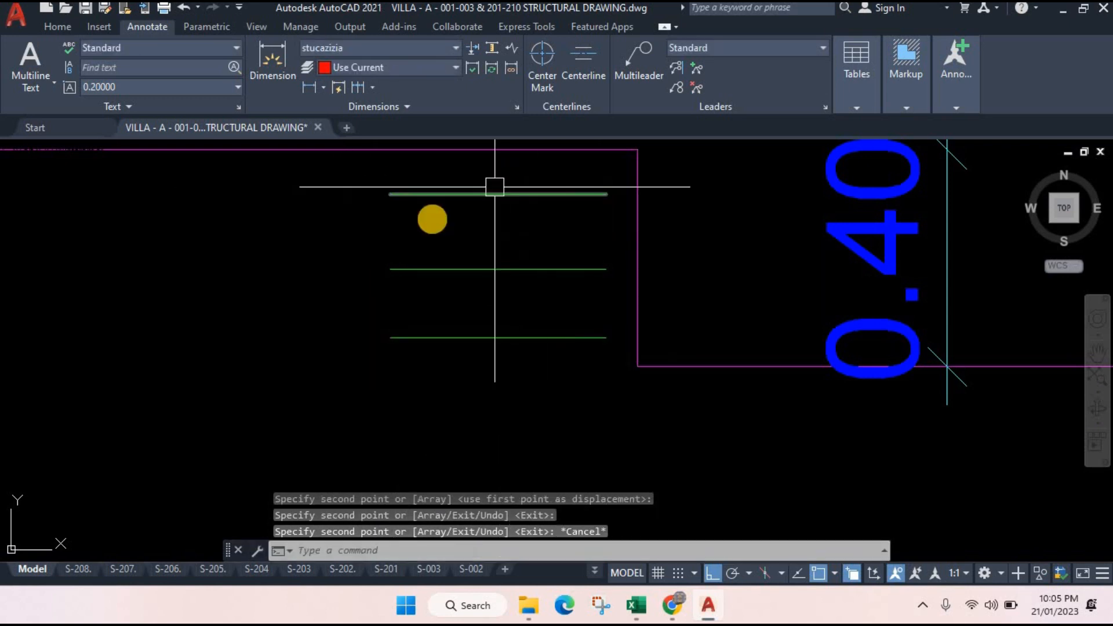
pyautogui.scroll(-6, 620, 260)
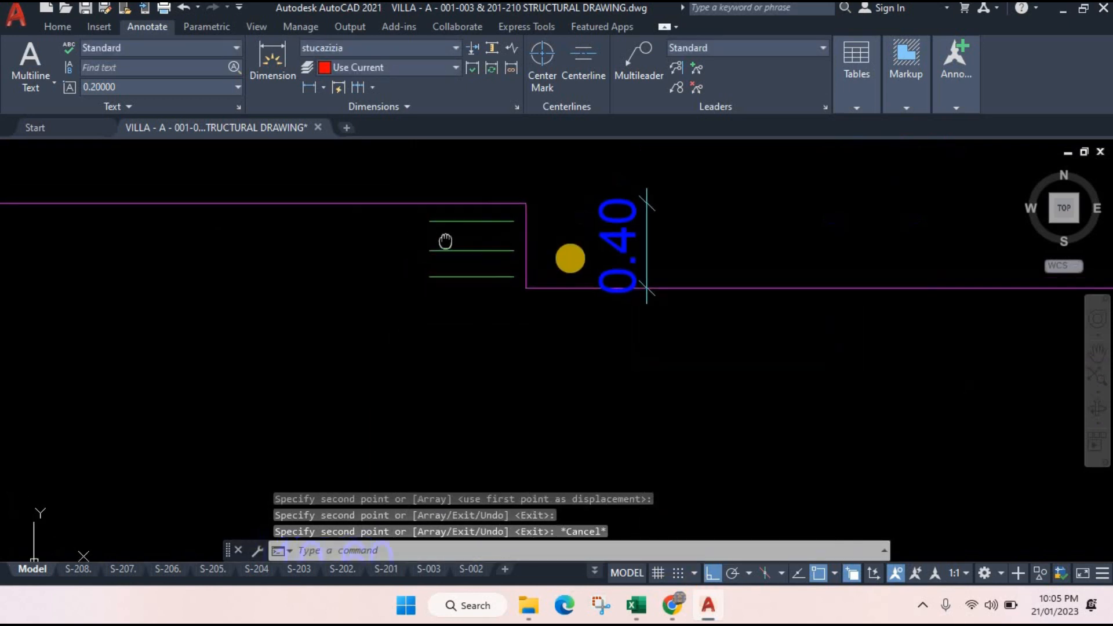
pyautogui.moveTo(443, 252); pyautogui.dragTo(539, 258)
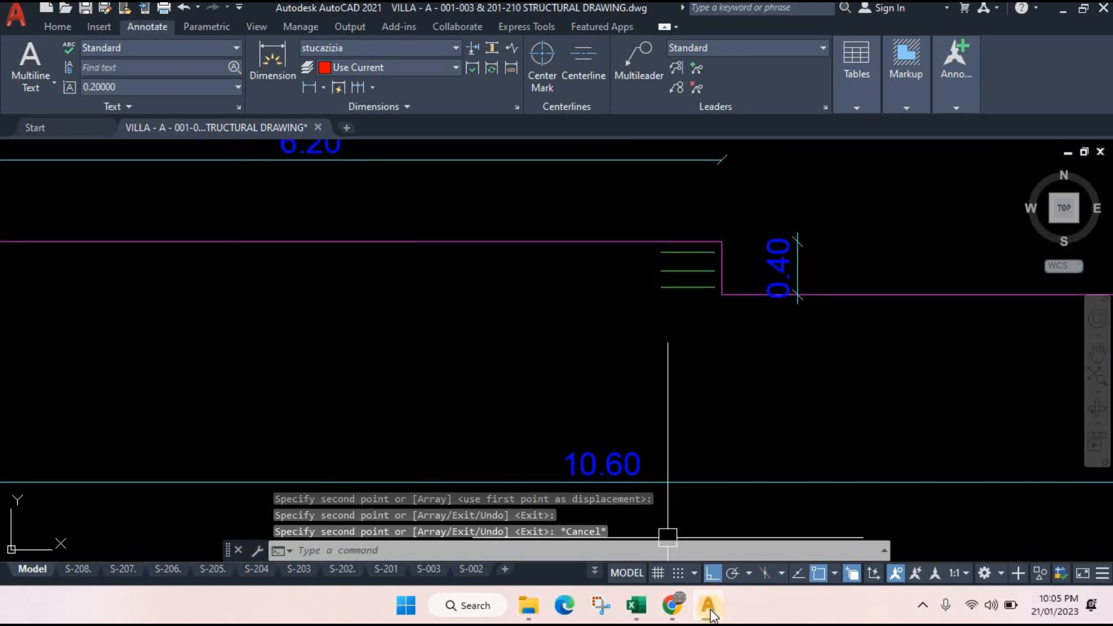
# - Switch to the Bar Bedding Schedule workbook in Excel and enter serial number 1 and bar diameter 12 in row 4 of the Raft sheet
pyautogui.click(637, 607)
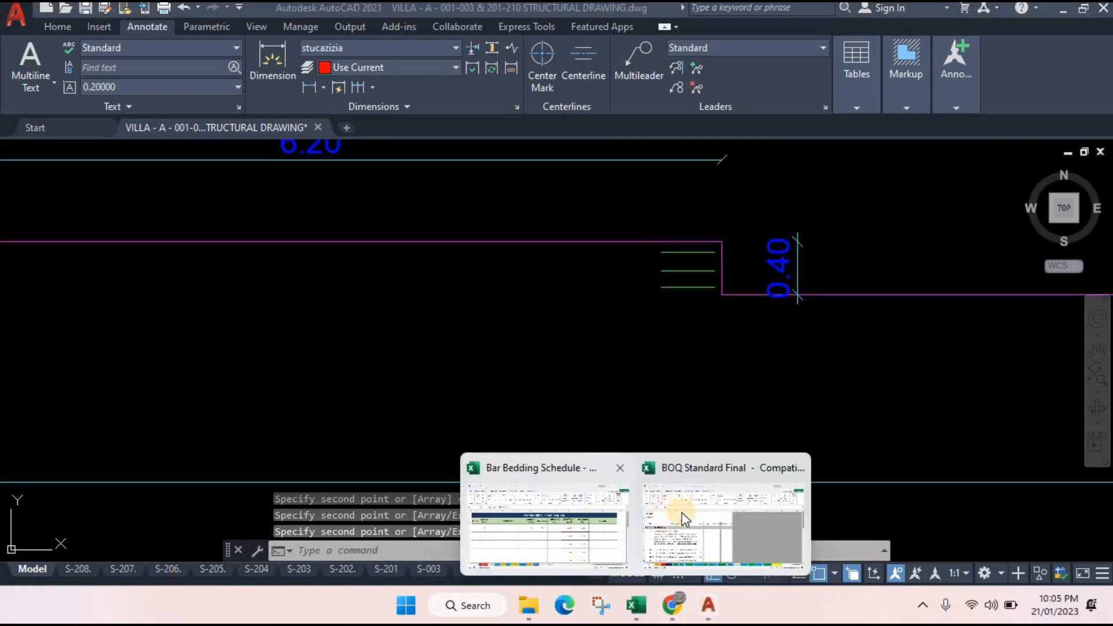
pyautogui.click(566, 522)
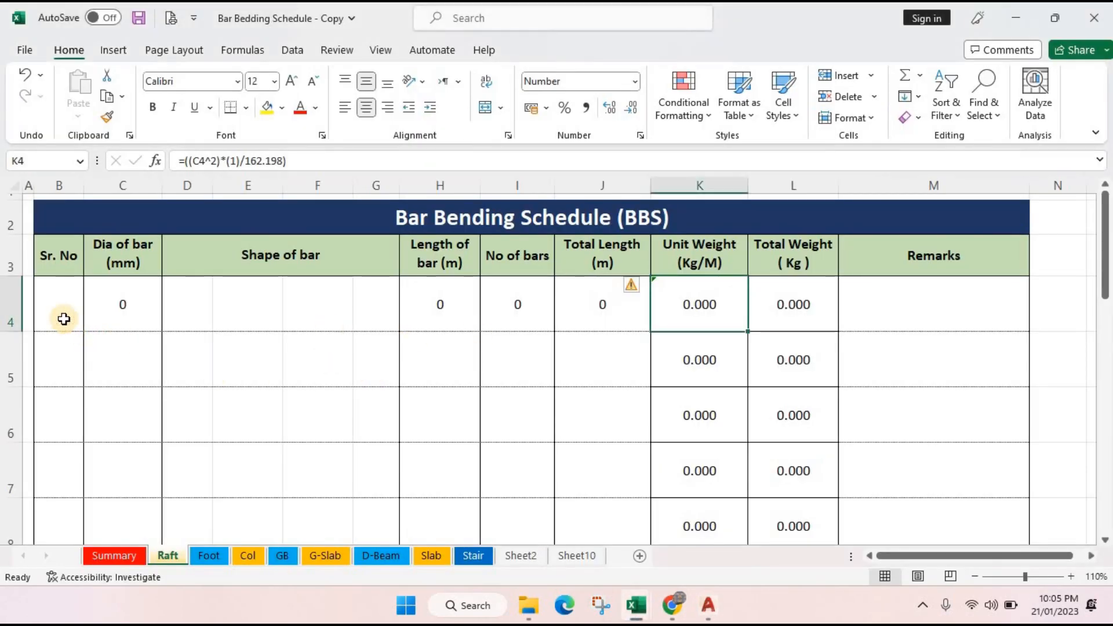
pyautogui.click(950, 556)
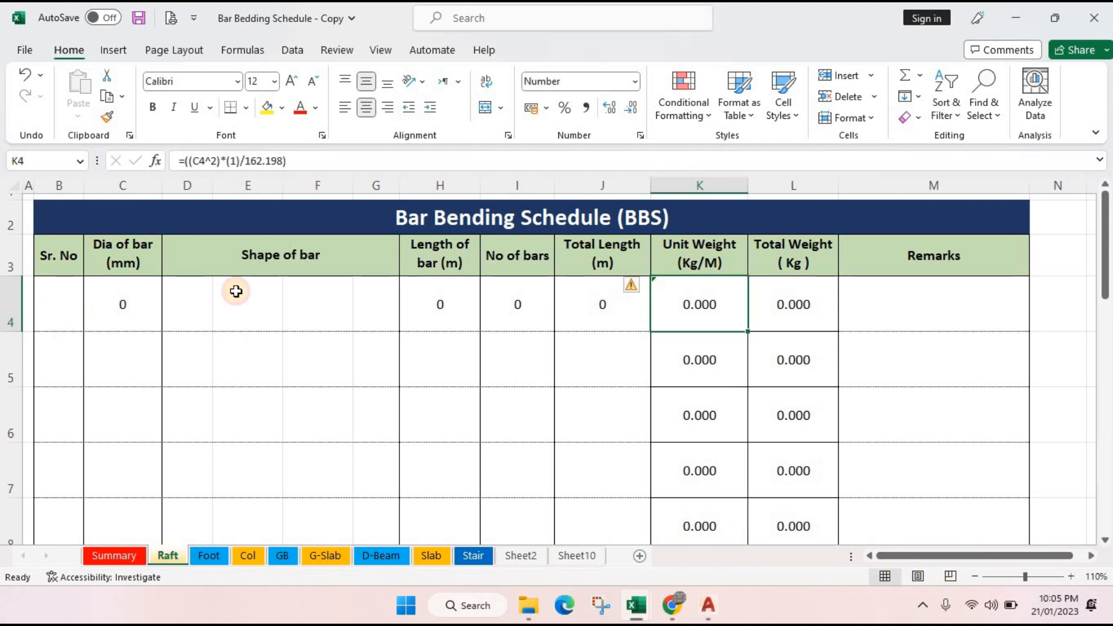
pyautogui.click(572, 383)
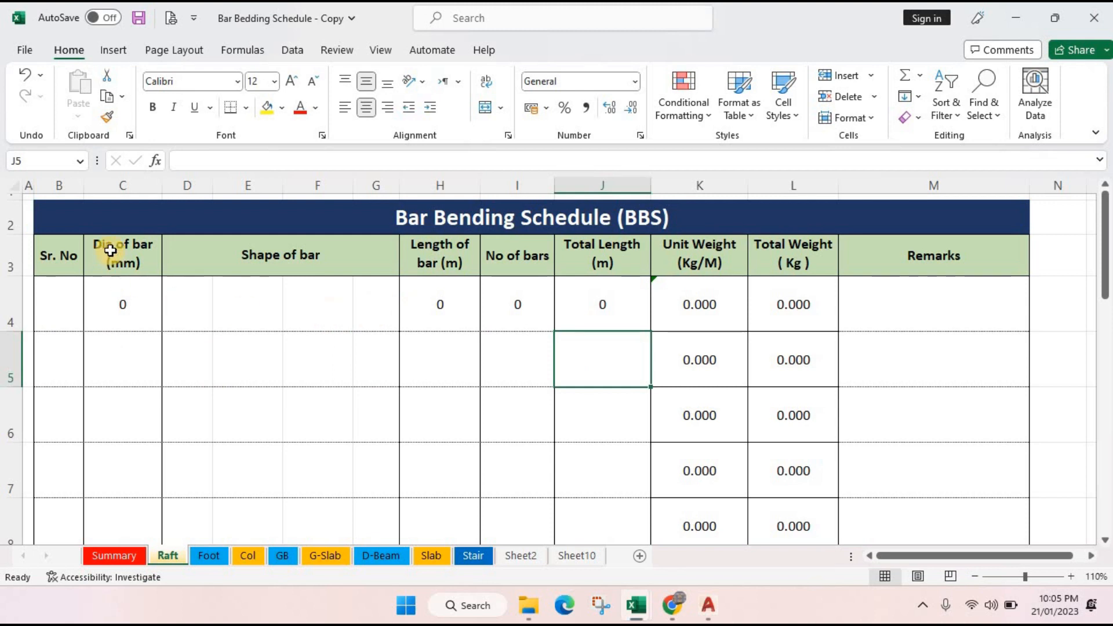
pyautogui.click(61, 302)
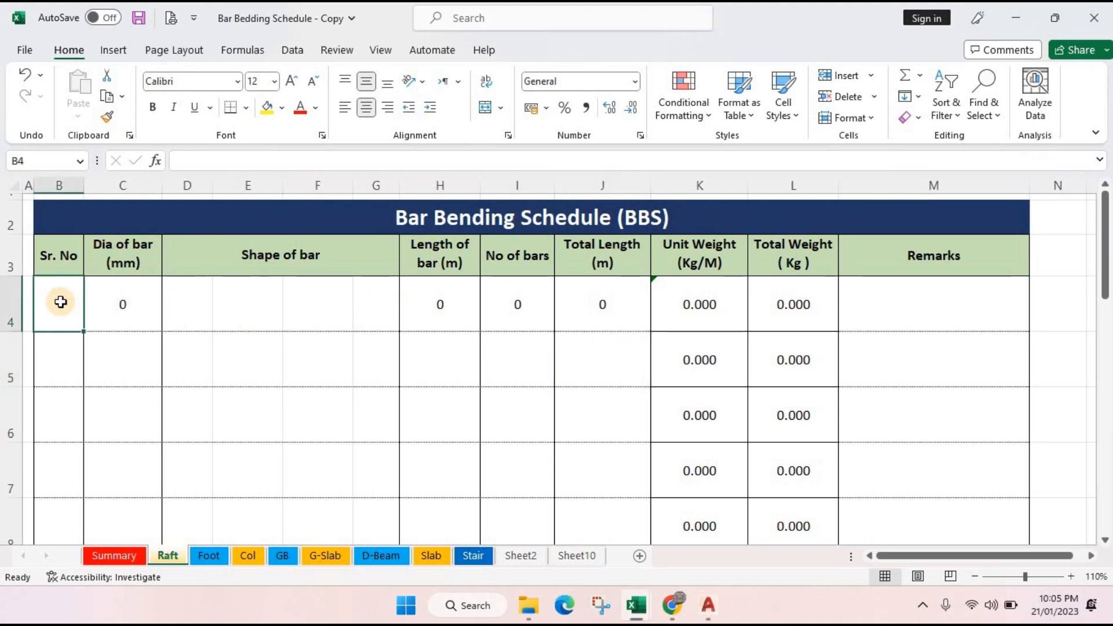
pyautogui.click(111, 305)
pyautogui.click(64, 327)
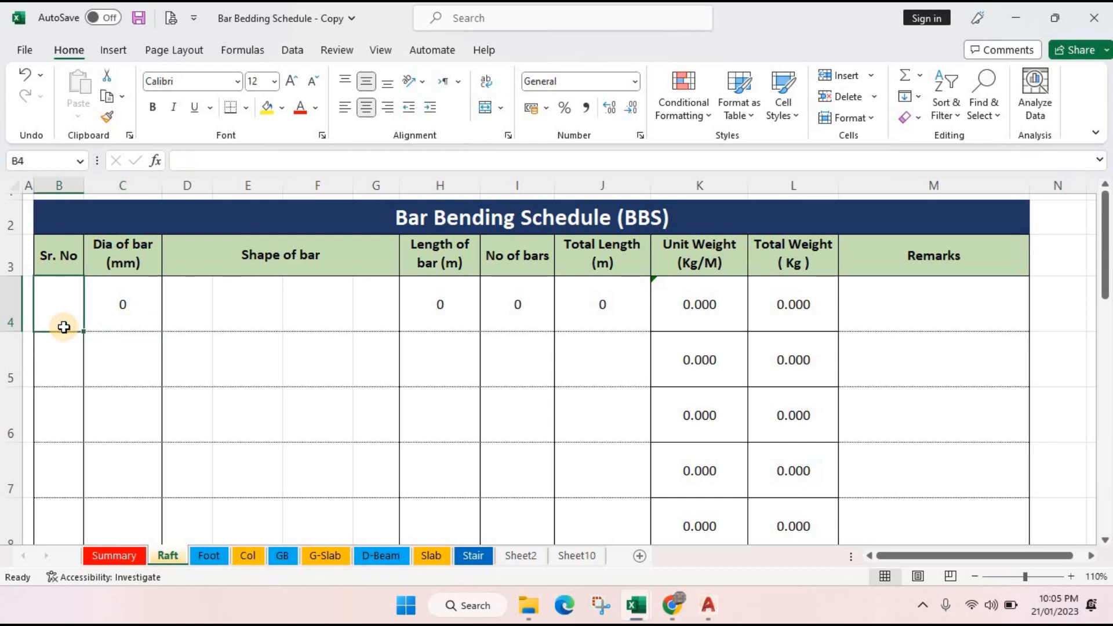
pyautogui.write('1')
pyautogui.press('Tab')
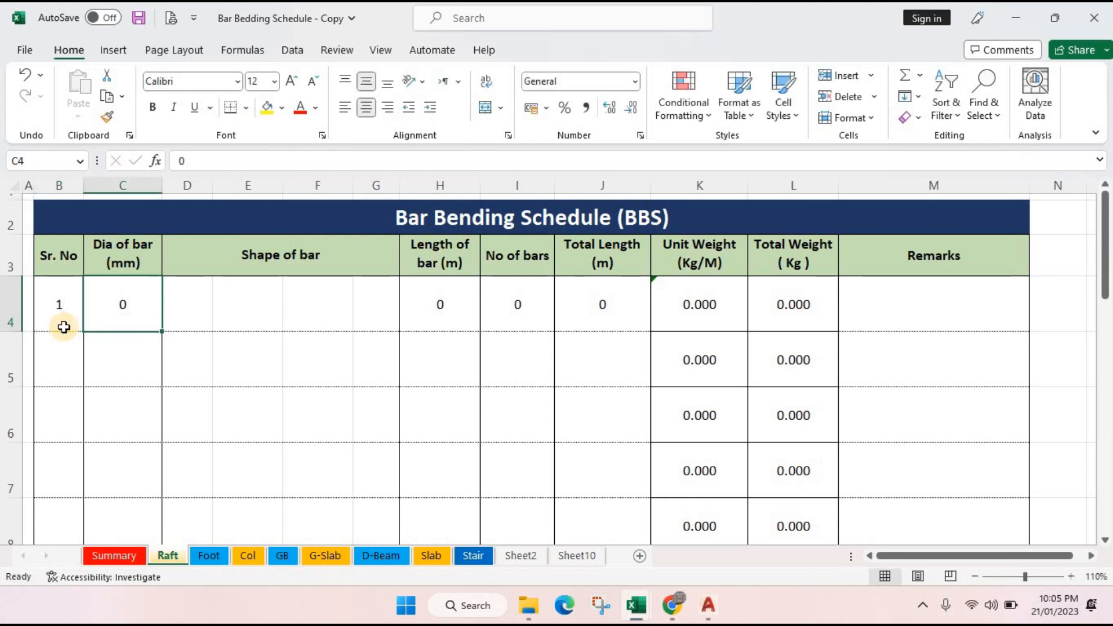
pyautogui.write('12')
pyautogui.press('Tab')
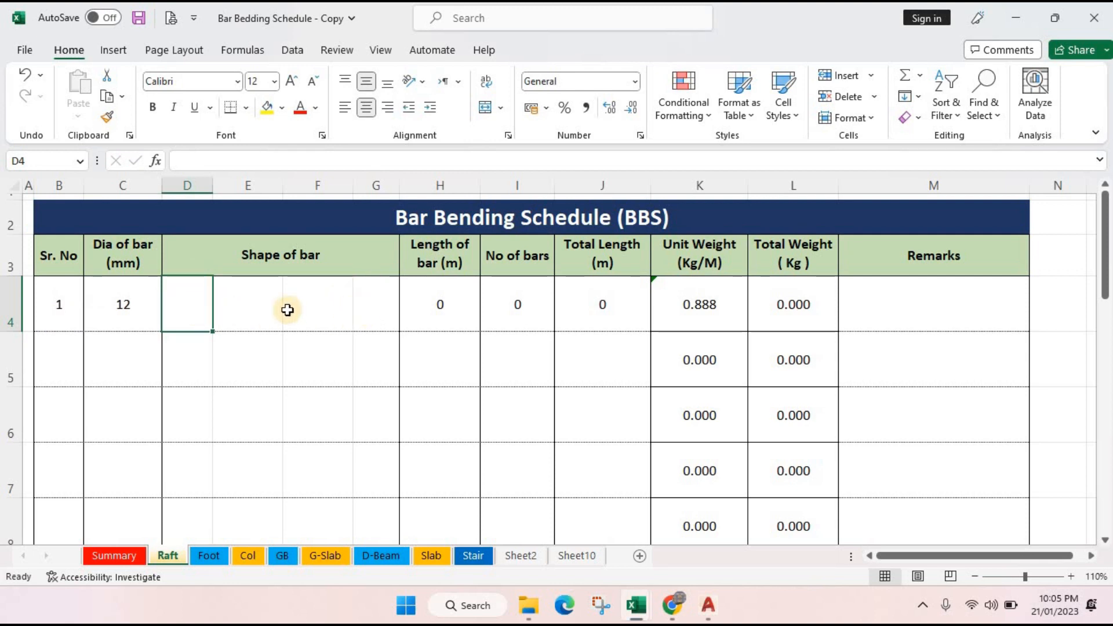
# - Set the number of bars for the 12 mm bar in row 4 to 3
pyautogui.click(533, 303)
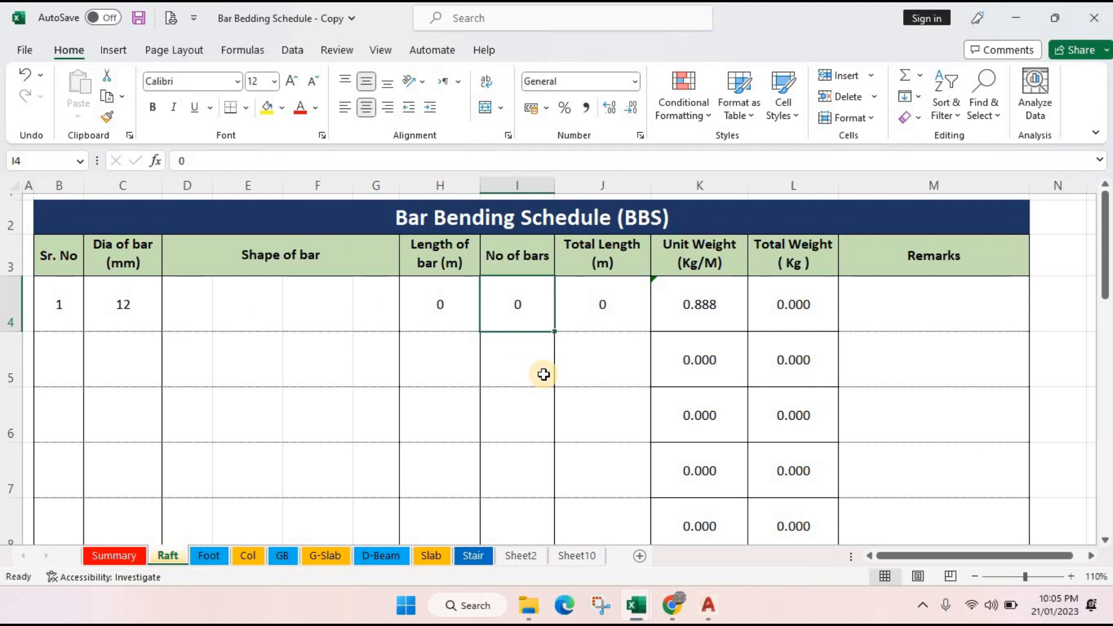
pyautogui.write('3')
pyautogui.press('Return')
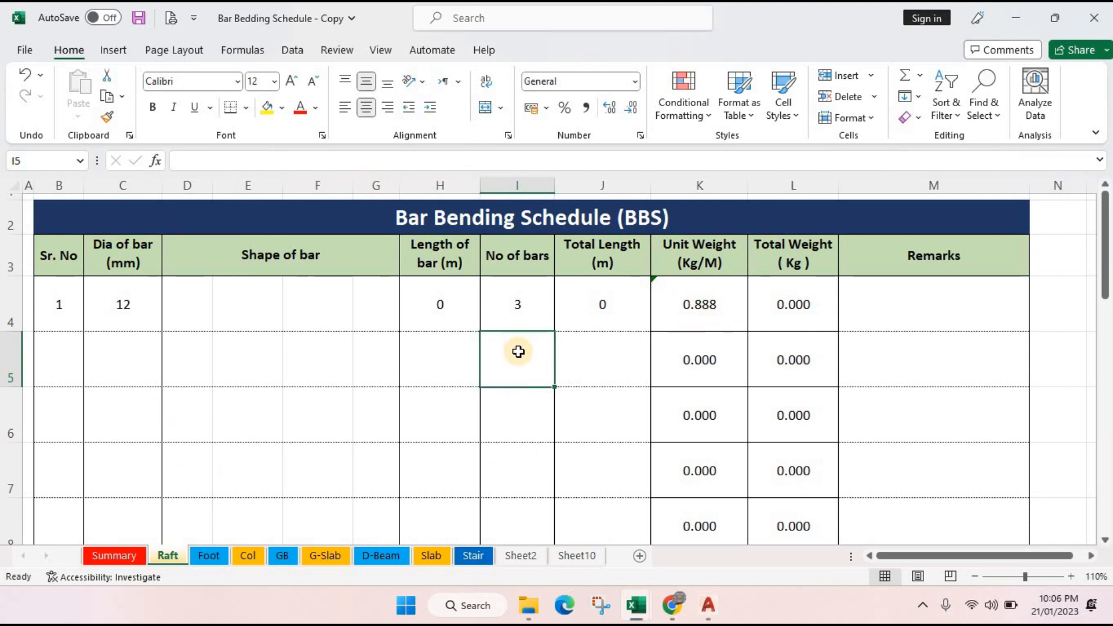
# - Examine the unit weight formula in K4 and the diameter cell it refers to, along with the schedule's first column headings
pyautogui.click(708, 304)
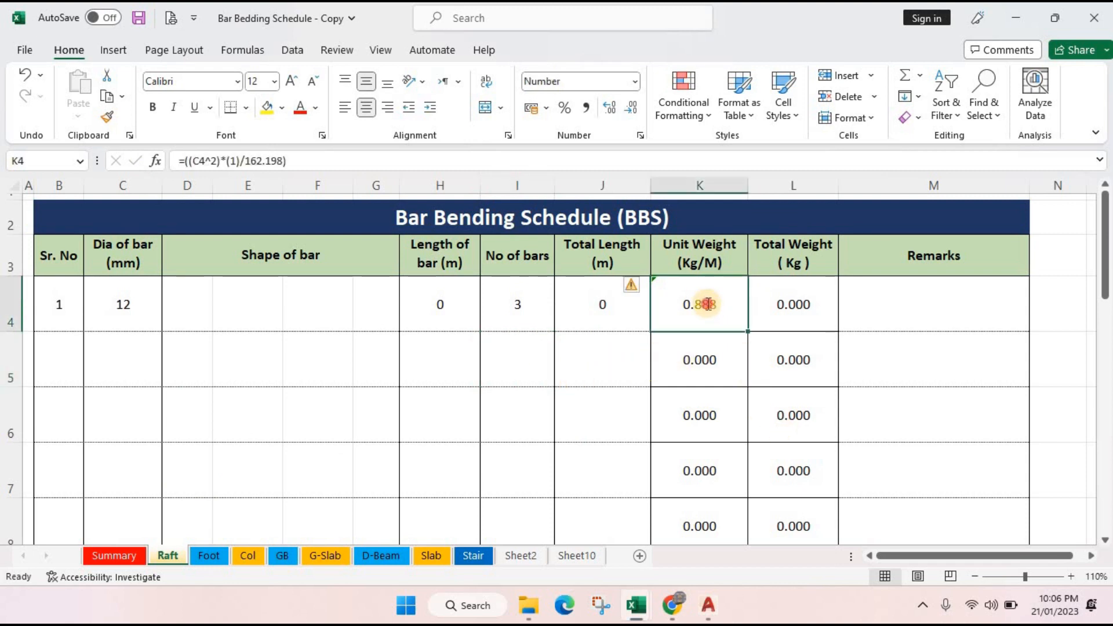
pyautogui.doubleClick(708, 304)
pyautogui.press('Escape')
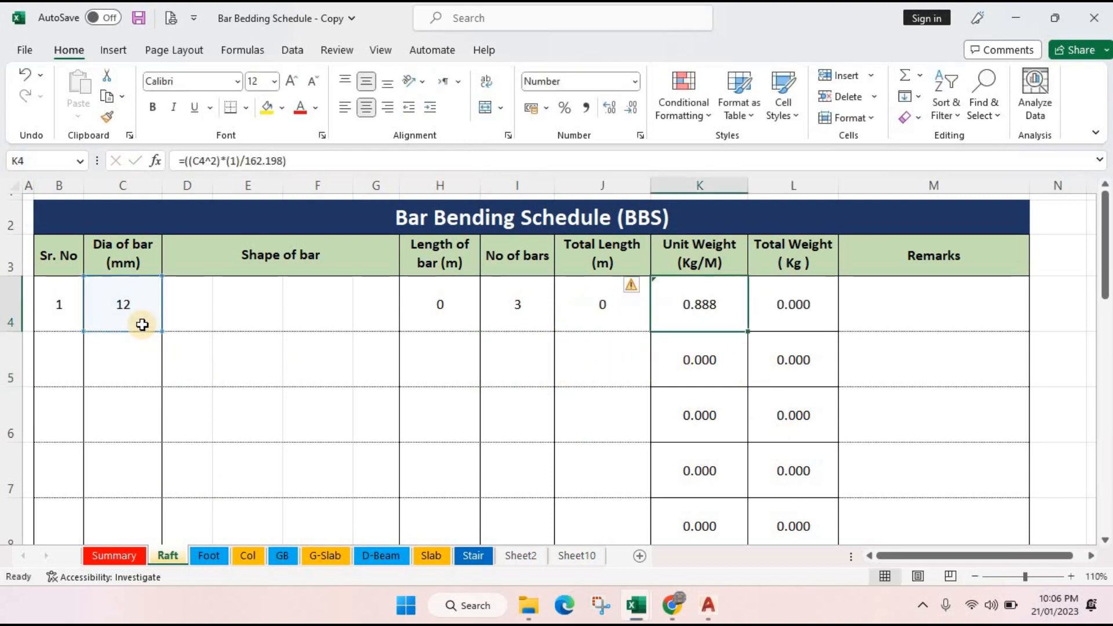
pyautogui.click(142, 324)
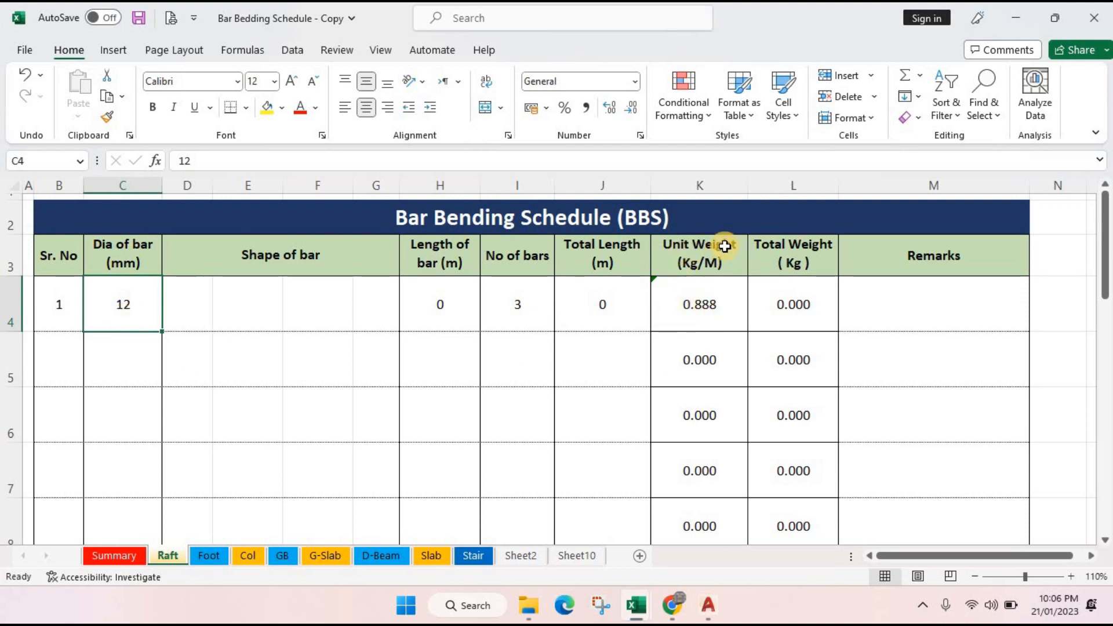
pyautogui.click(56, 257)
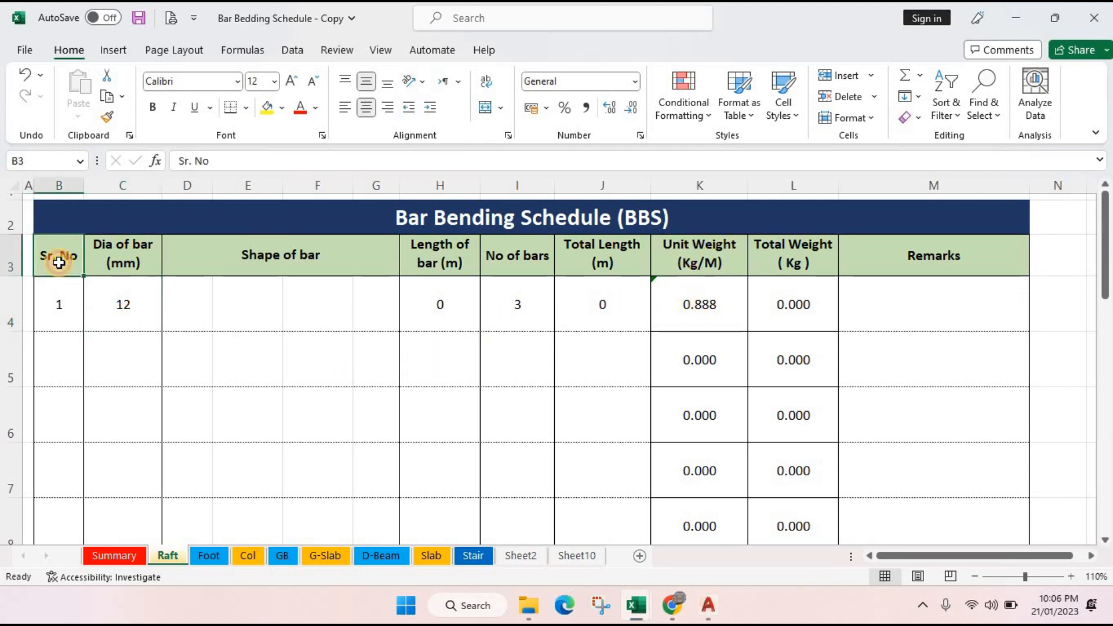
pyautogui.click(118, 268)
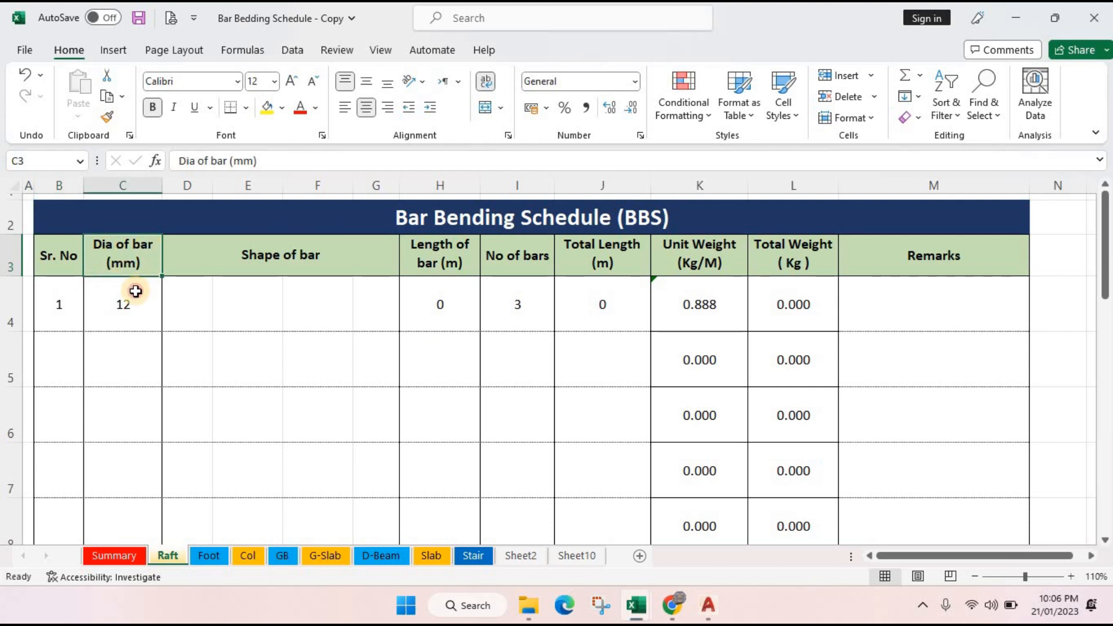
pyautogui.click(136, 292)
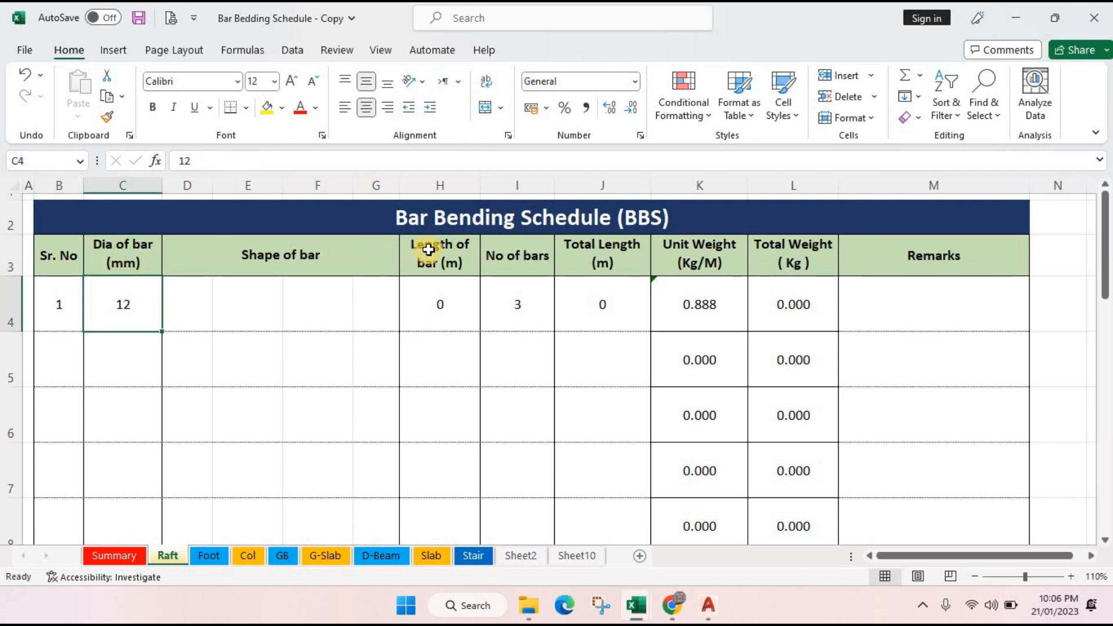
# - Examine row 4's bar length, number of bars, total length, unit weight and total weight cells and their formulas
pyautogui.click(454, 301)
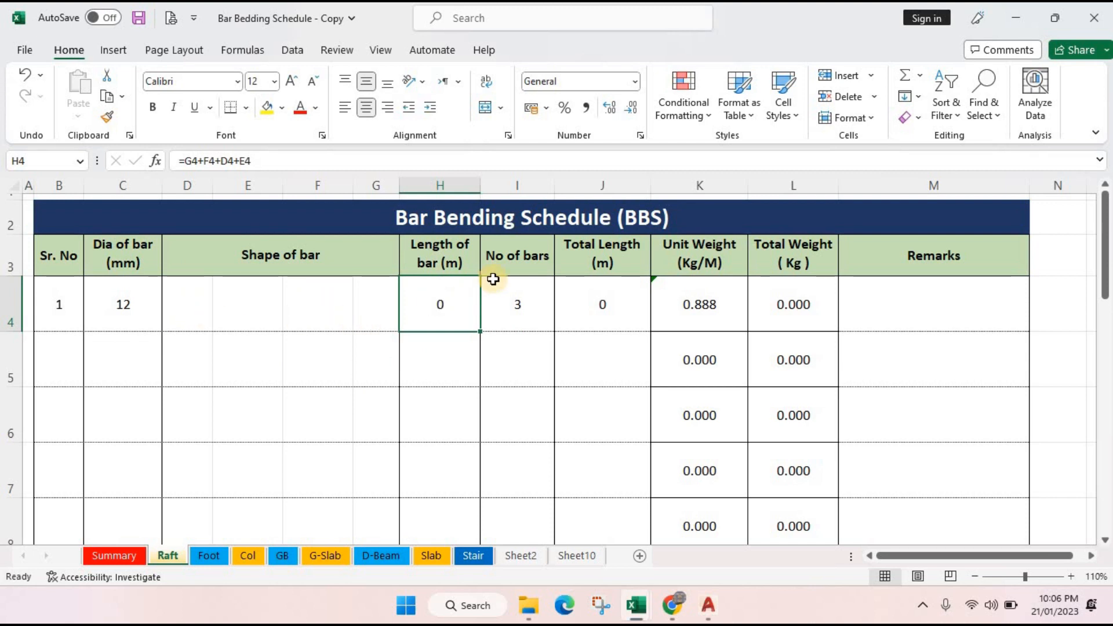
pyautogui.click(529, 293)
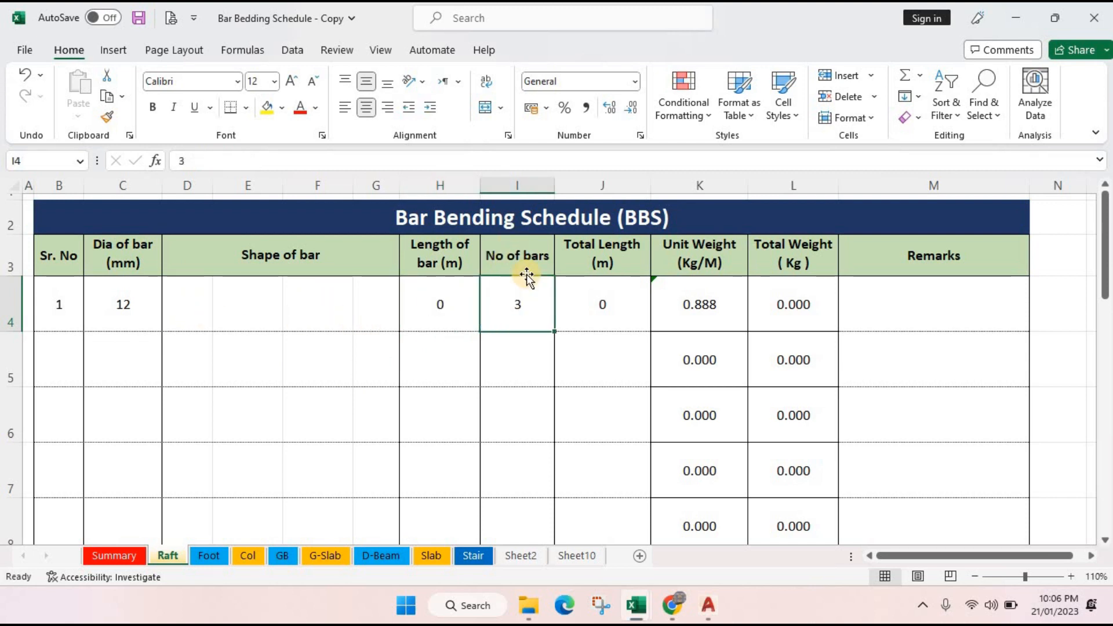
pyautogui.click(621, 298)
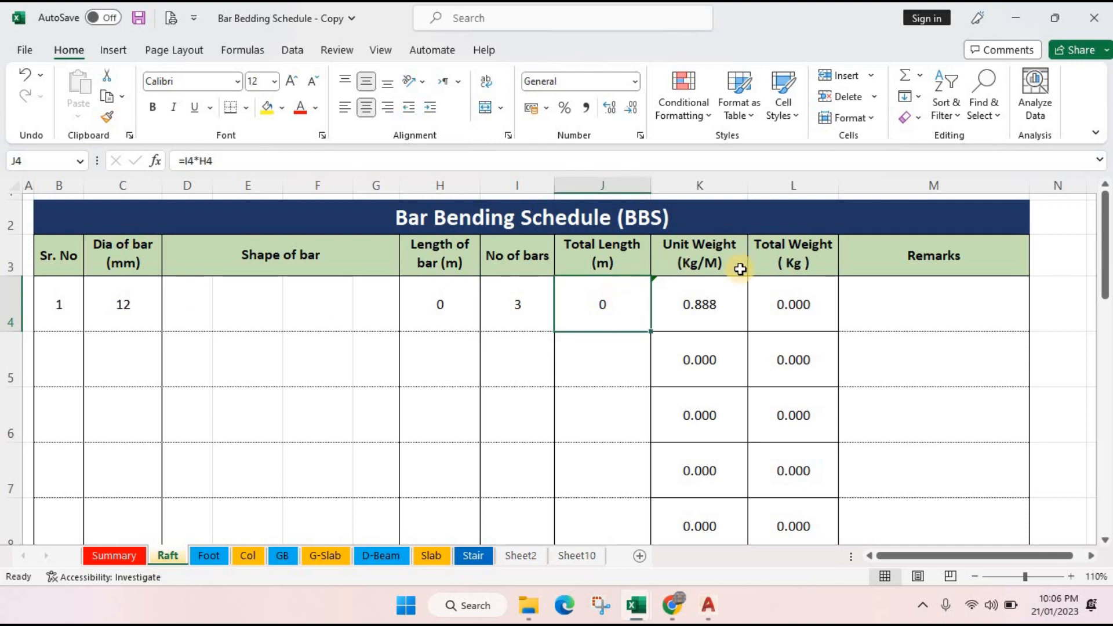
pyautogui.click(730, 302)
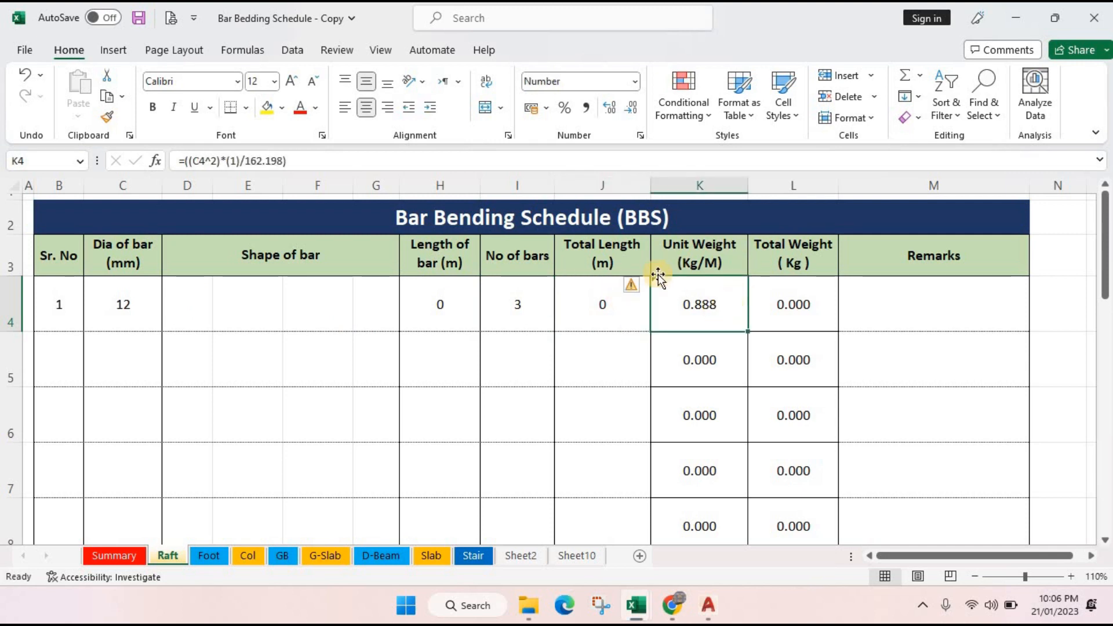
pyautogui.click(808, 300)
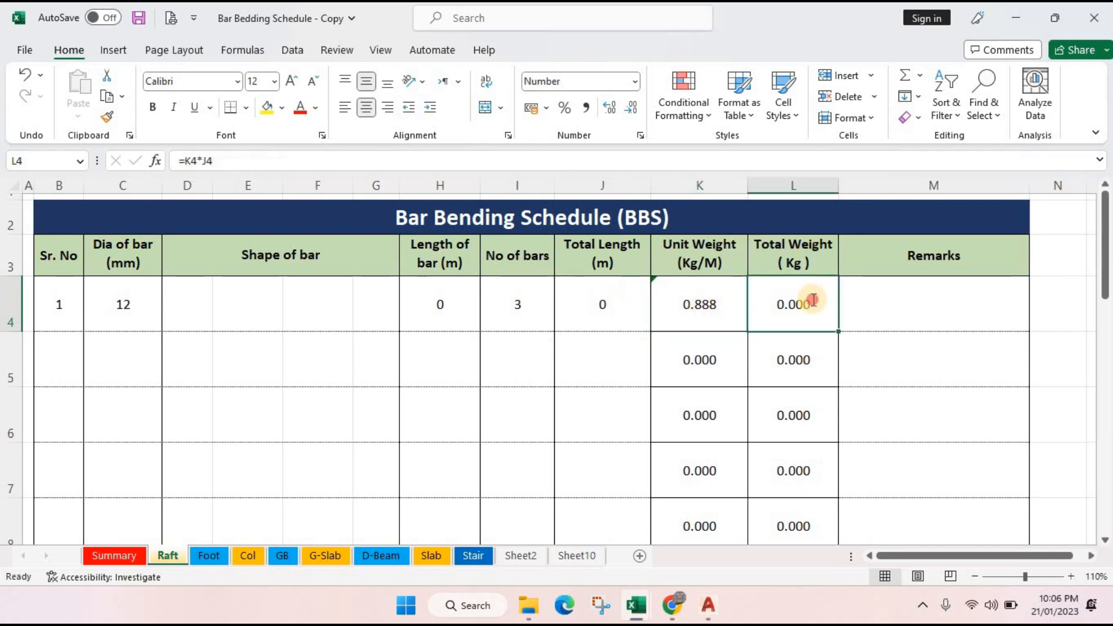
pyautogui.doubleClick(808, 305)
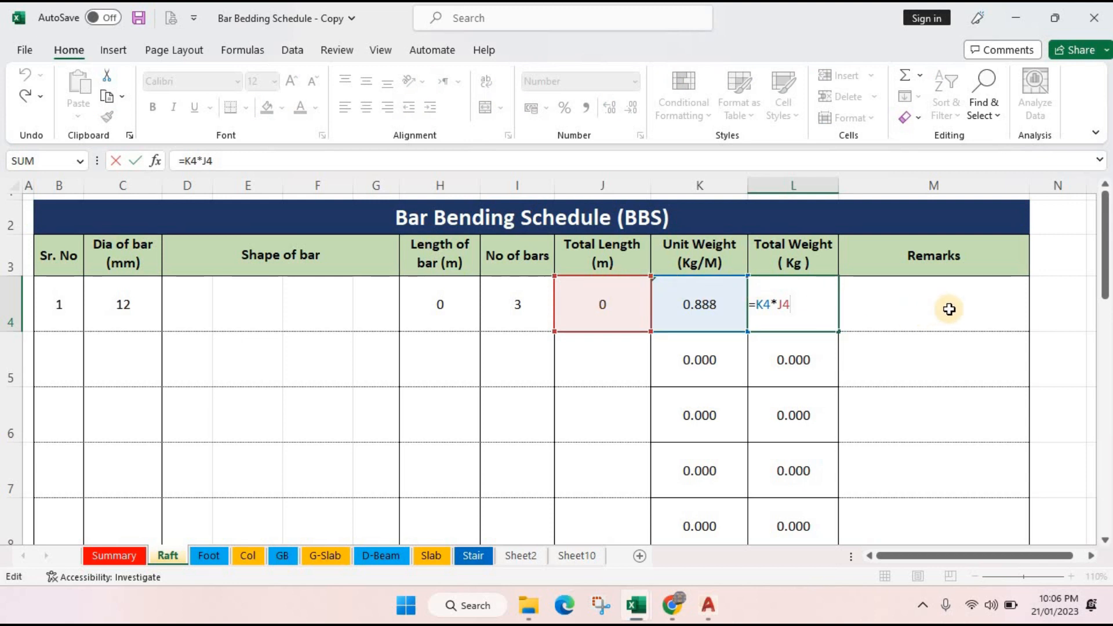
pyautogui.hotkey('ctrl', 'Return')
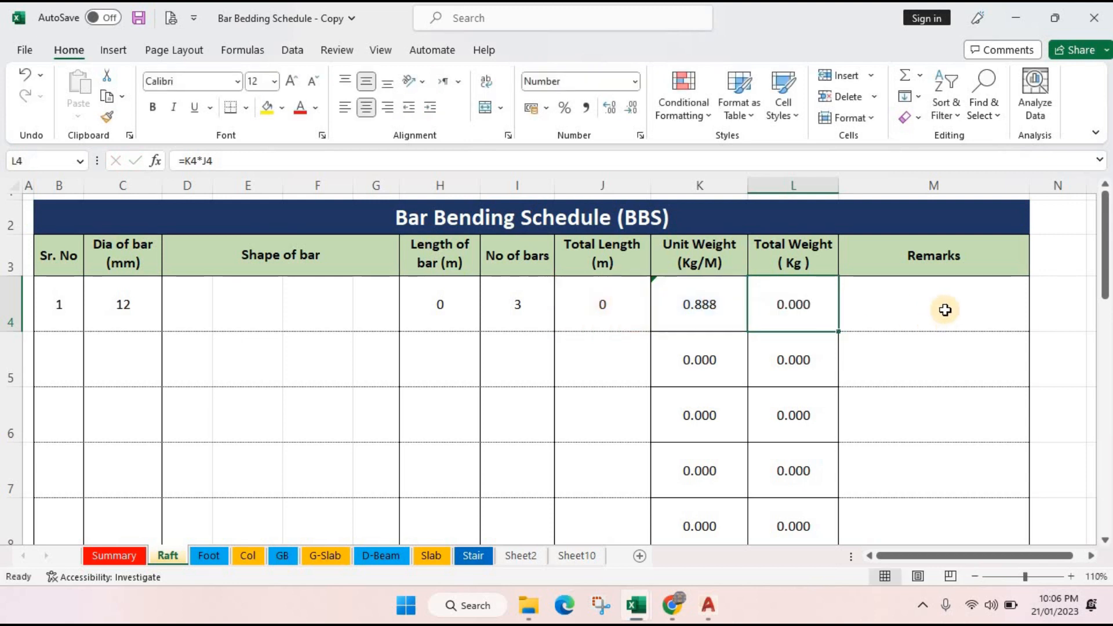
# - Set the bar diameter in row 4 to 16 mm
pyautogui.click(113, 315)
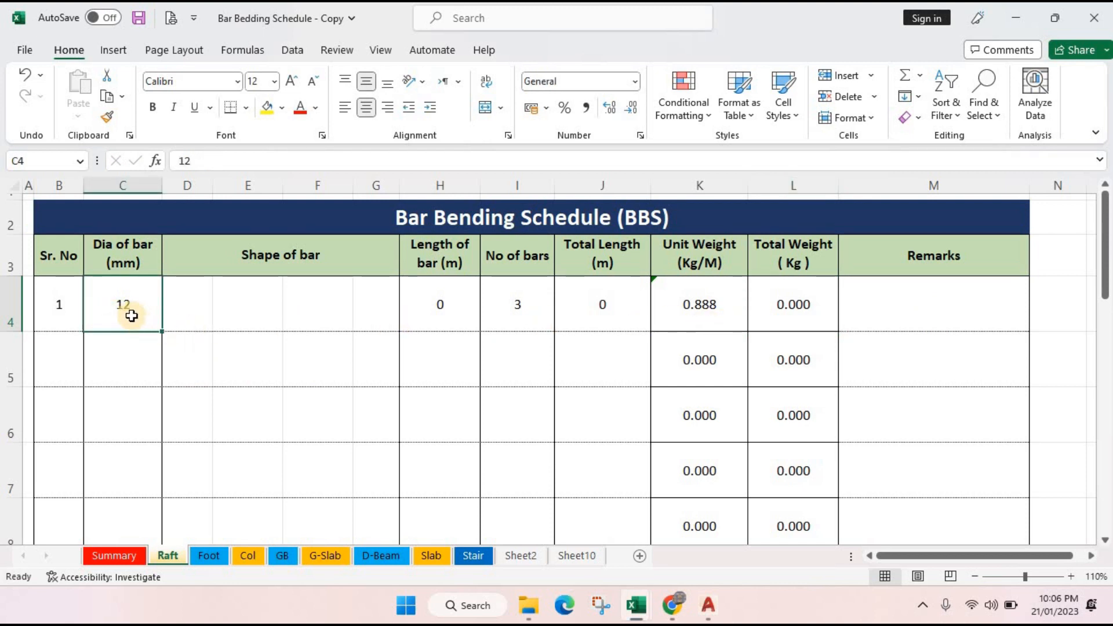
pyautogui.write('16')
pyautogui.press('Return')
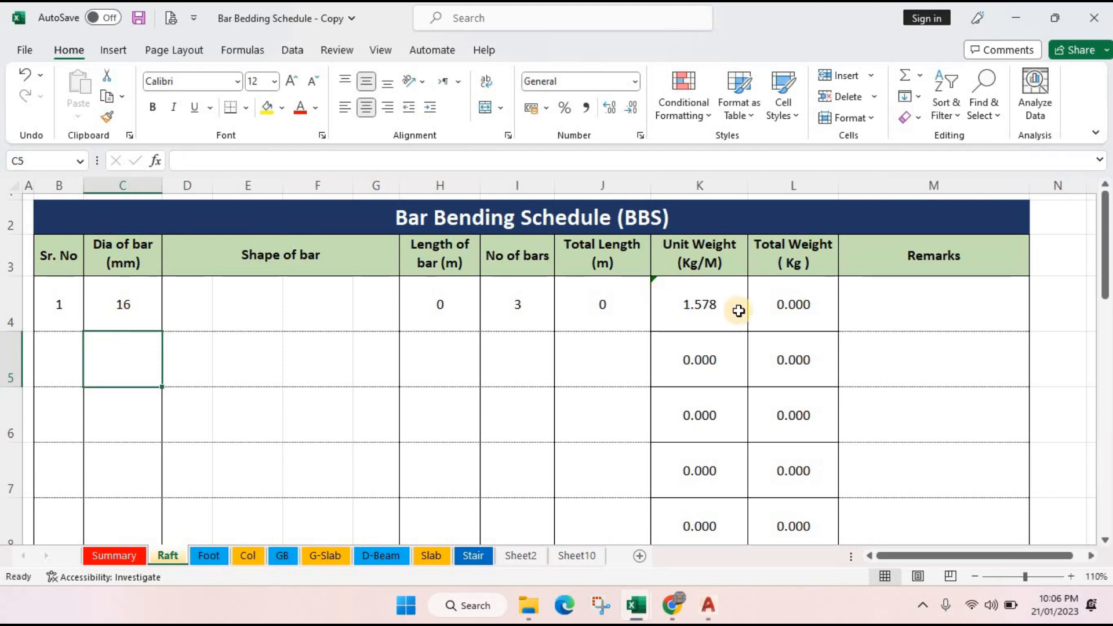
# - Check the raft mesh note in the AutoCAD drawing and set the row 4 bar diameter back to 12 mm in Excel
pyautogui.click(709, 606)
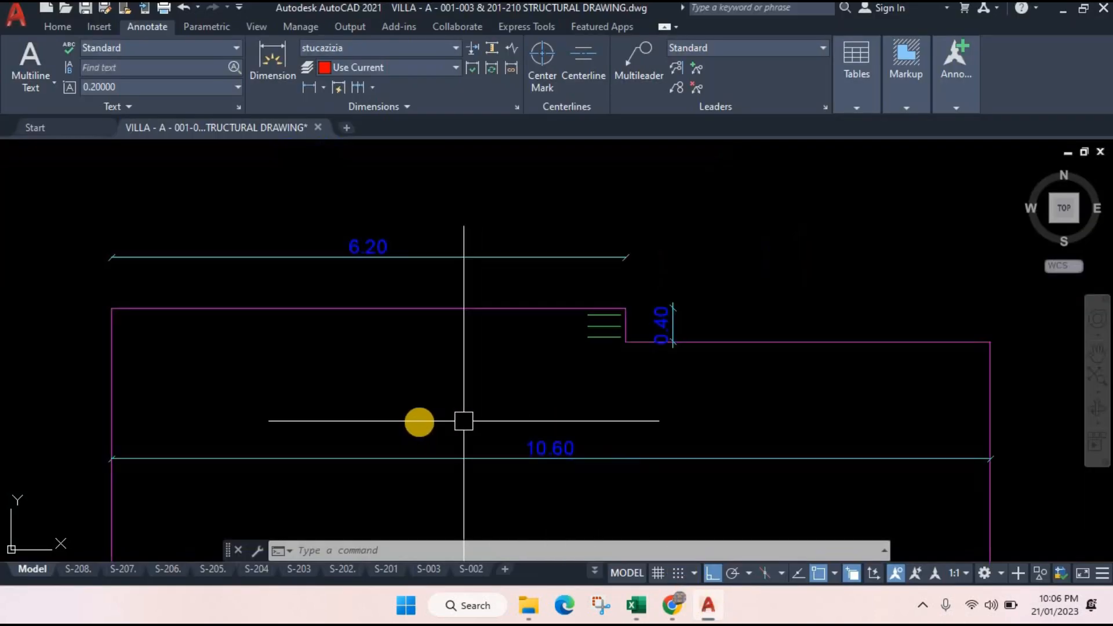
pyautogui.scroll(-5, 464, 421)
pyautogui.scroll(8, 336, 410)
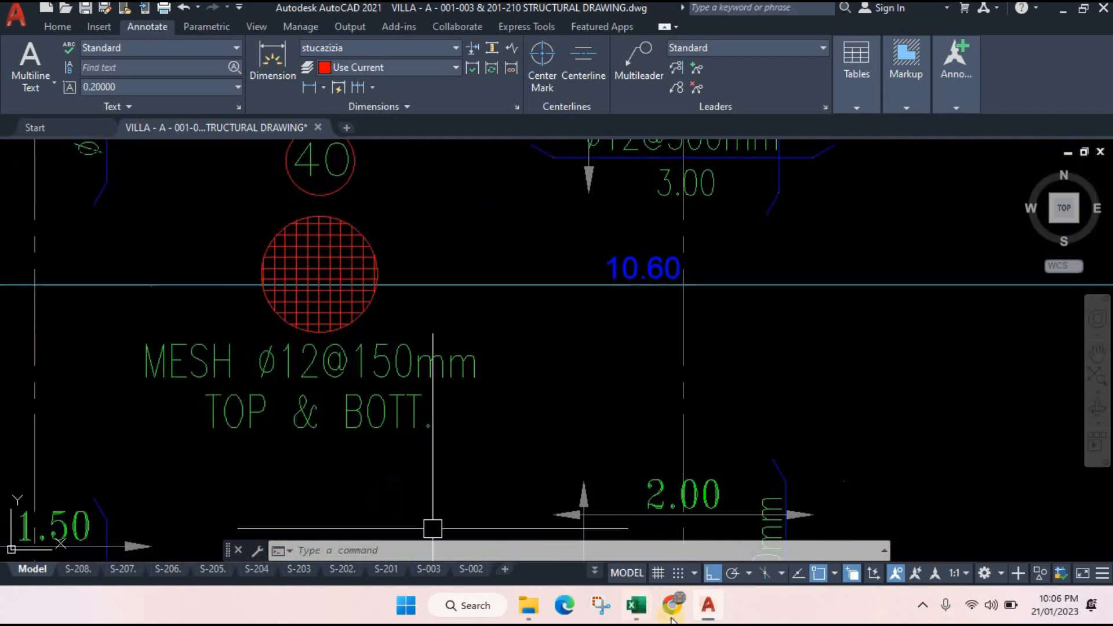
pyautogui.click(633, 592)
pyautogui.click(123, 316)
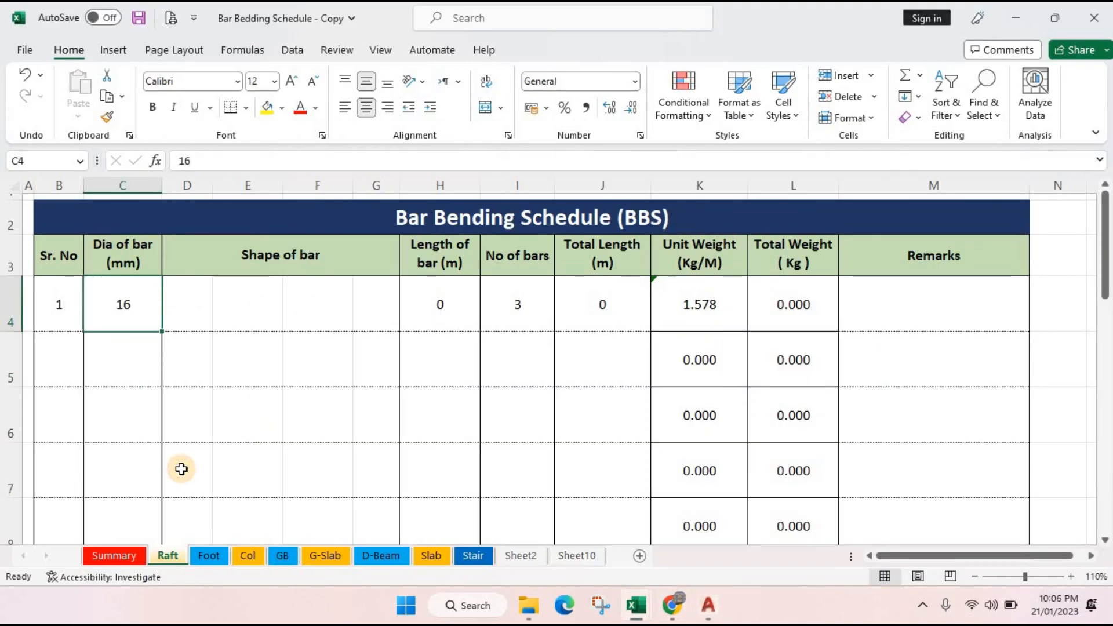
pyautogui.write('12')
pyautogui.press('Return')
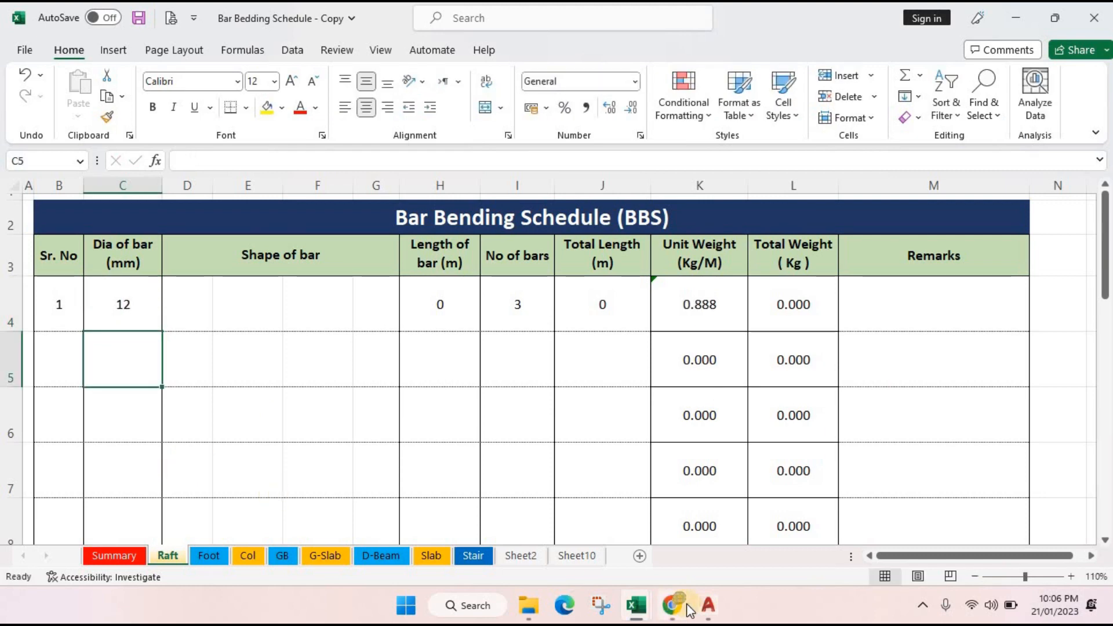
# - Examine the raft step and its short bars in the AutoCAD drawing, and compare them with the number of bars in I4 in Excel
pyautogui.click(708, 605)
pyautogui.scroll(-4, 655, 333)
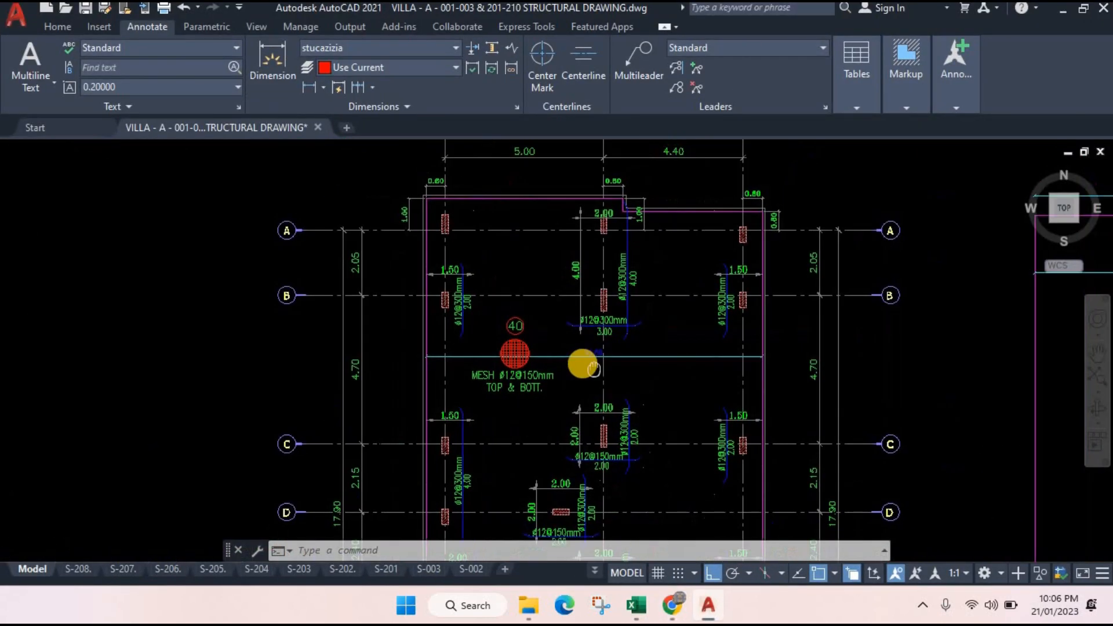
pyautogui.scroll(2, 592, 367)
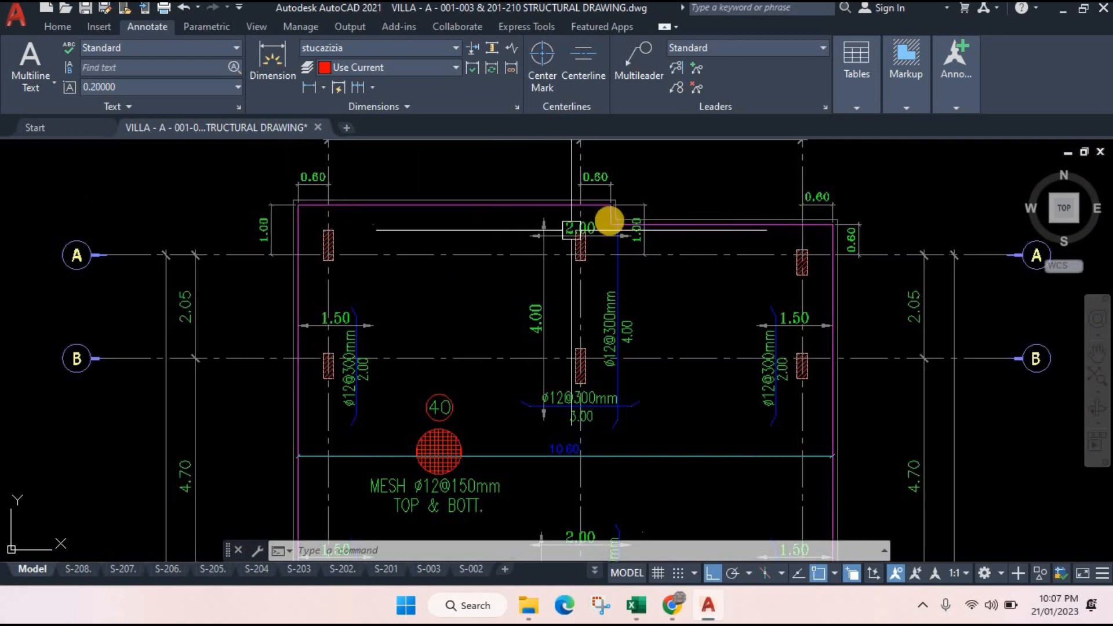
pyautogui.scroll(-3, 591, 229)
pyautogui.scroll(4, 714, 249)
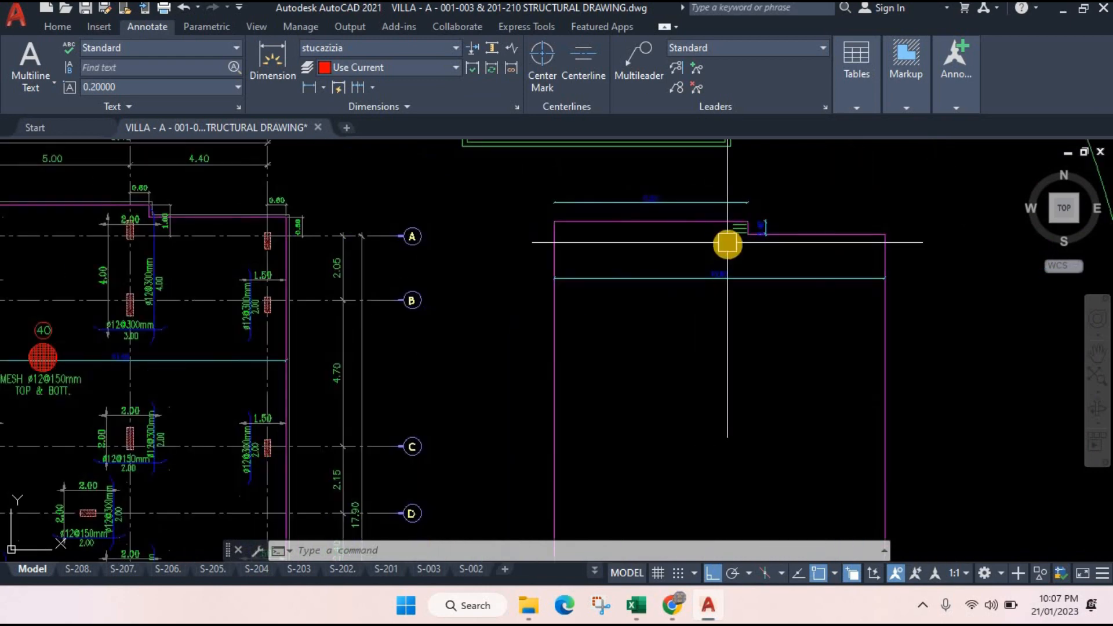
pyautogui.scroll(4, 727, 244)
pyautogui.scroll(-2, 728, 365)
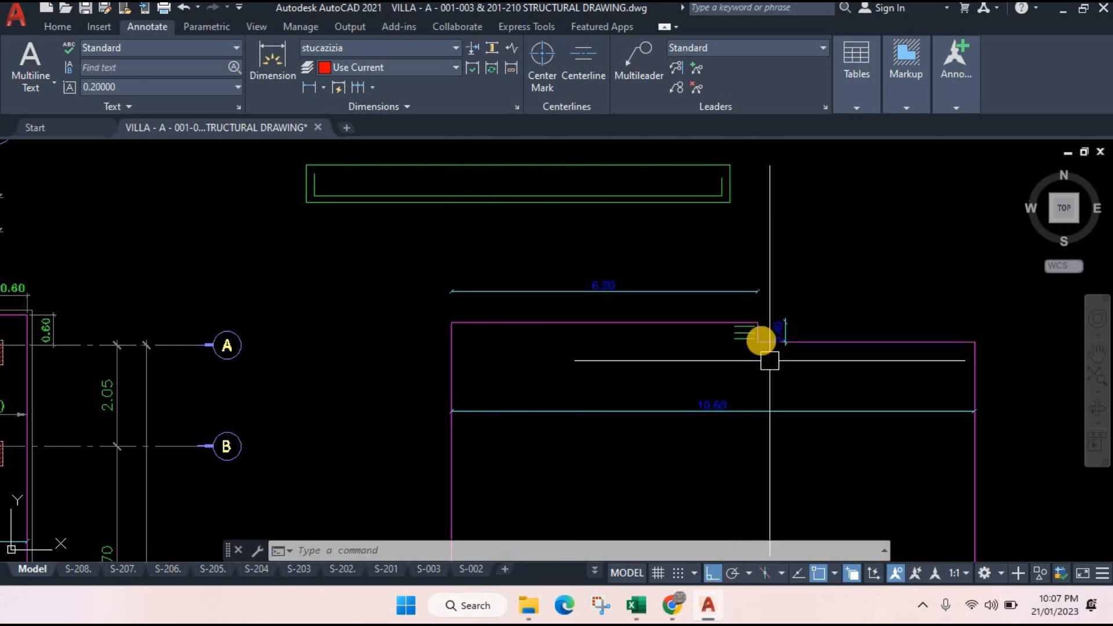
pyautogui.scroll(5, 769, 360)
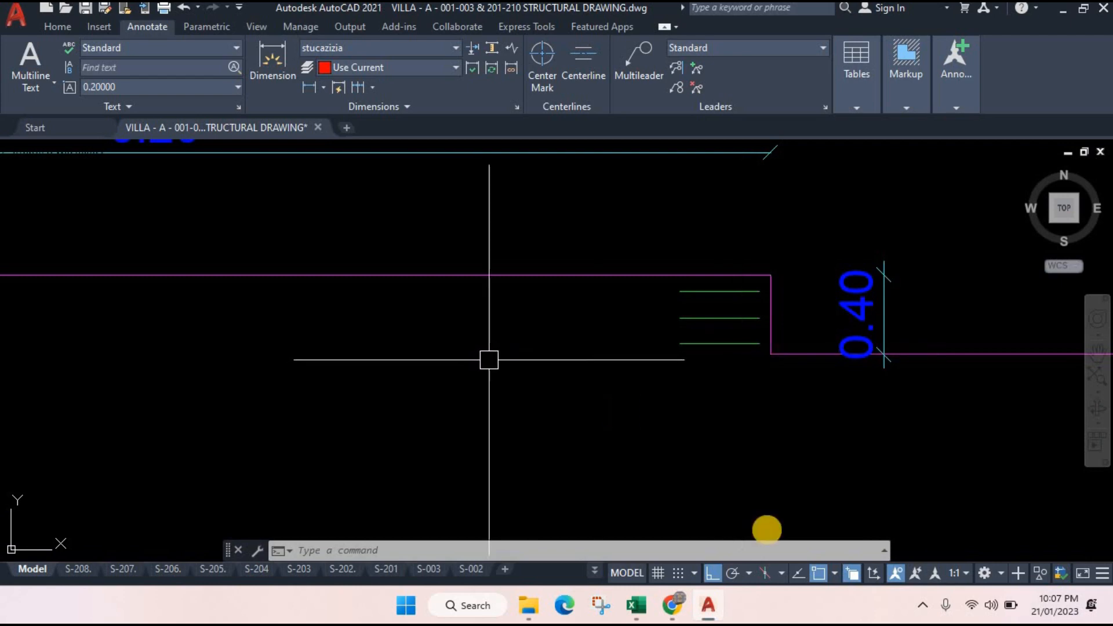
pyautogui.click(710, 613)
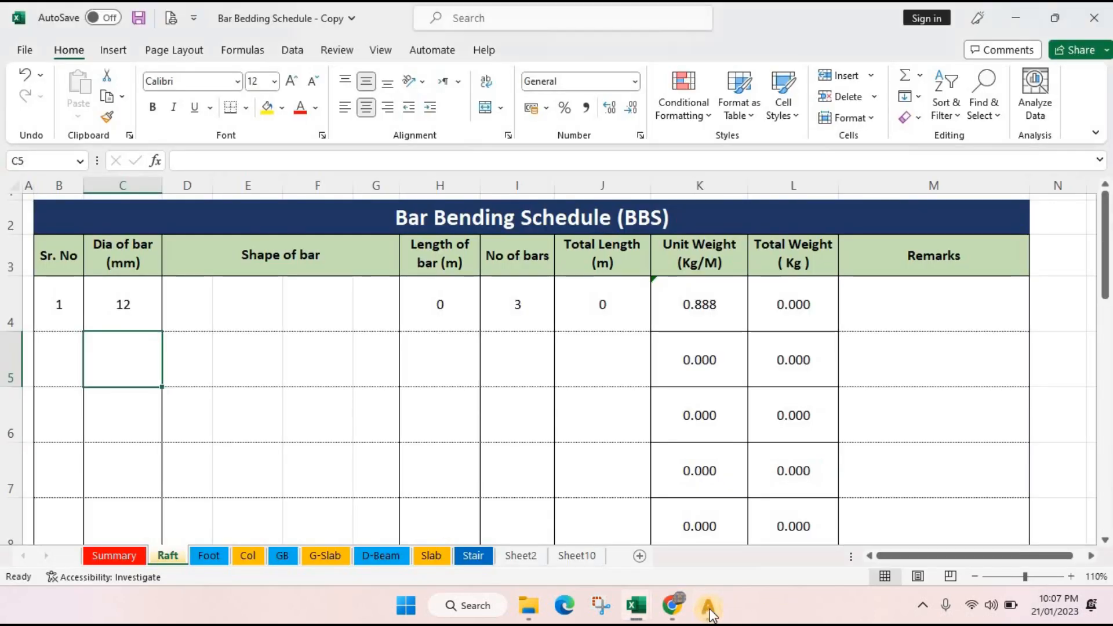
pyautogui.click(518, 319)
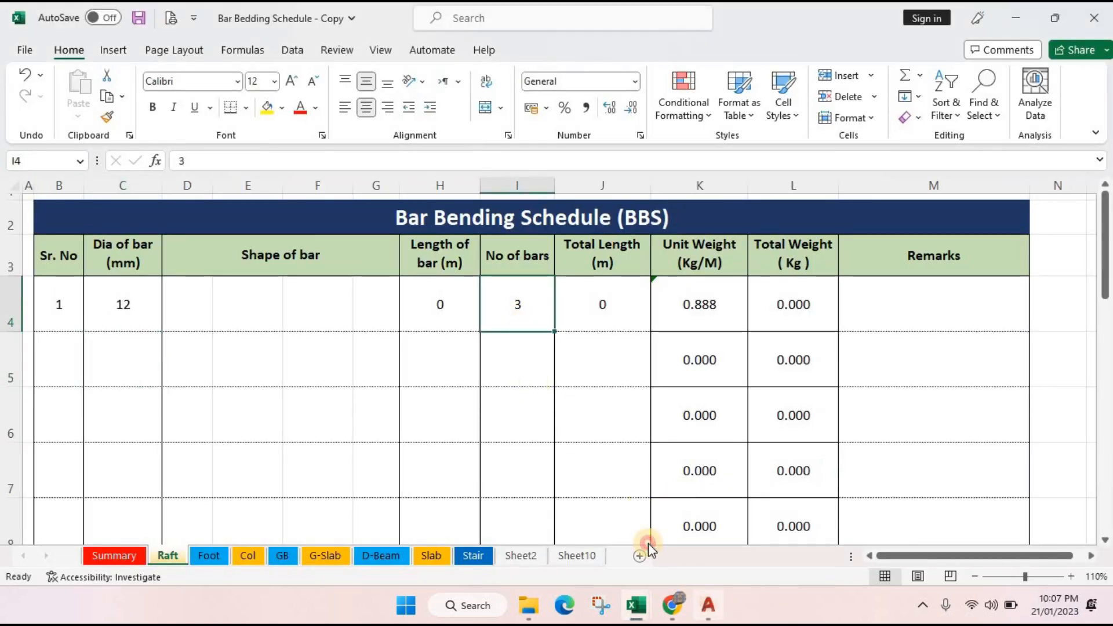
# - Read the upper edge's dimension in the AutoCAD outline and calculate the bar length as 6.2 - 0.1 in Calculator
pyautogui.click(708, 605)
pyautogui.scroll(-4, 422, 344)
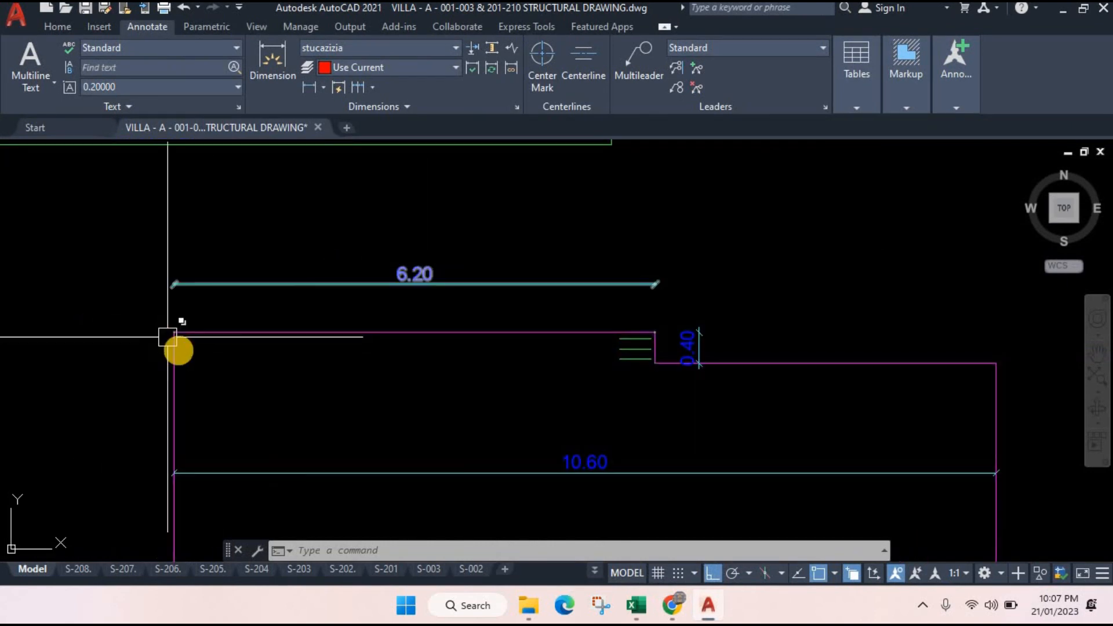
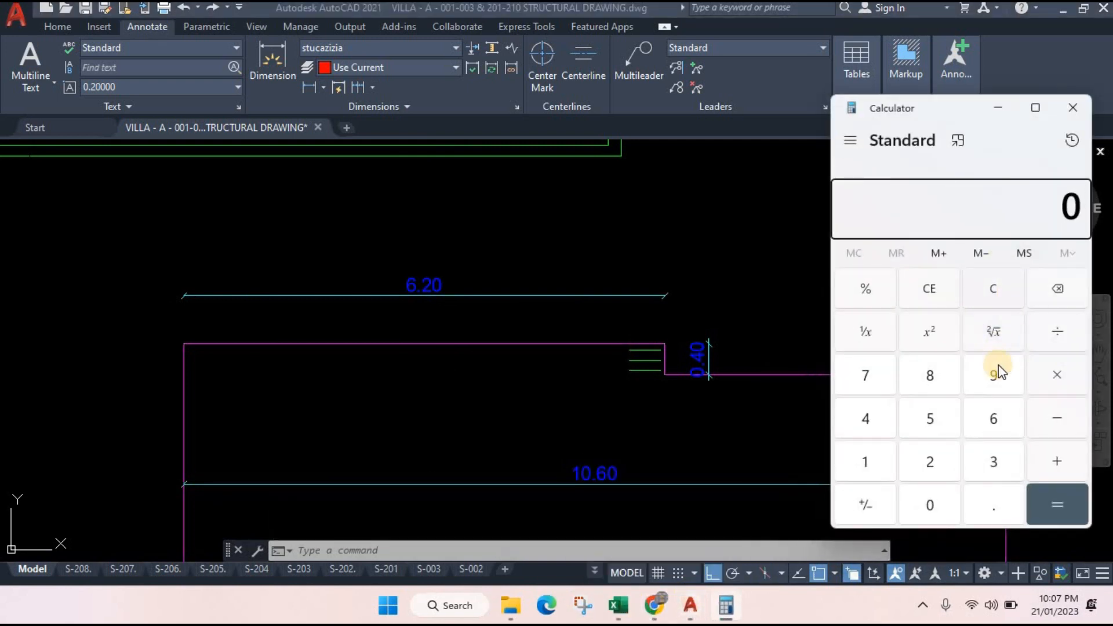
pyautogui.click(991, 436)
pyautogui.click(979, 498)
pyautogui.click(927, 457)
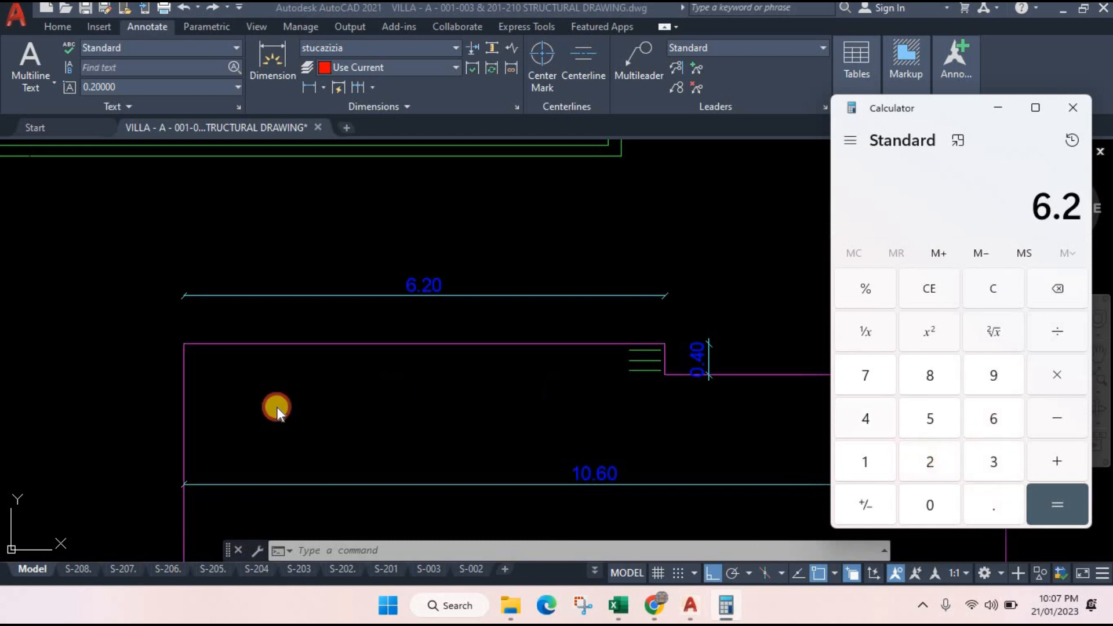
pyautogui.click(1057, 419)
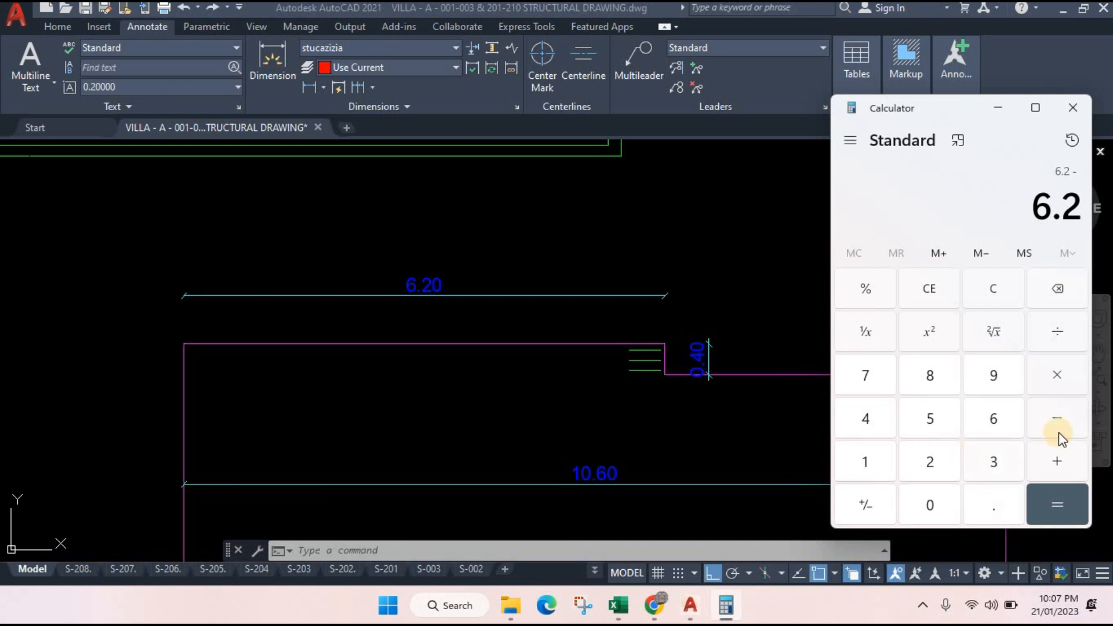
pyautogui.click(1031, 488)
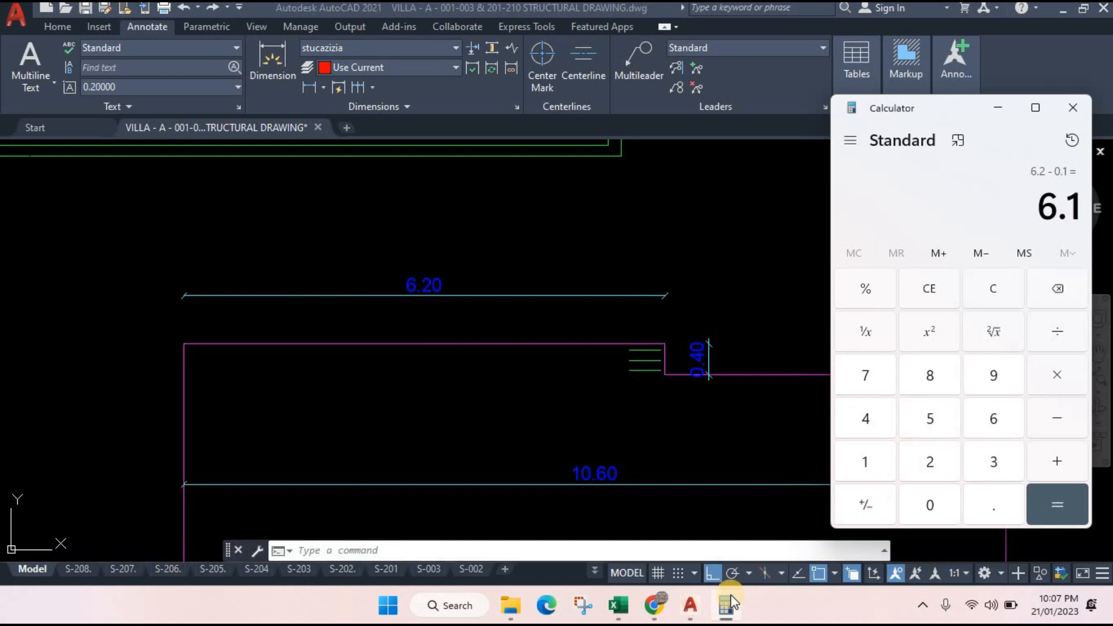
# - Switch to the Bar Bedding Schedule workbook and insert a black, level straight line about 4.93 cm long as row 4's bar shape
pyautogui.click(622, 615)
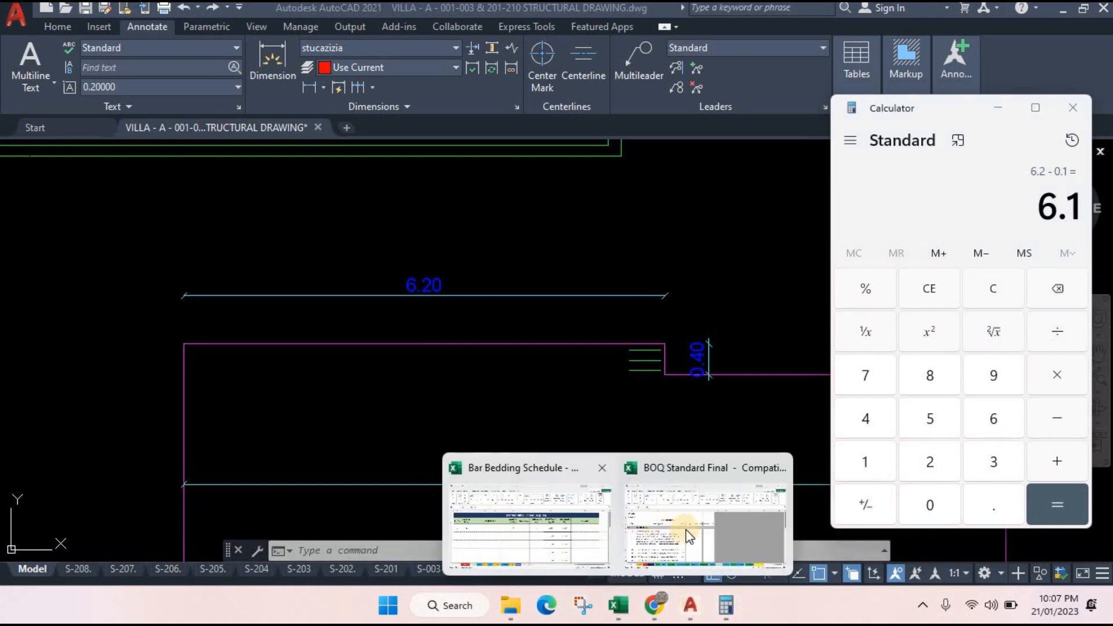
pyautogui.click(576, 479)
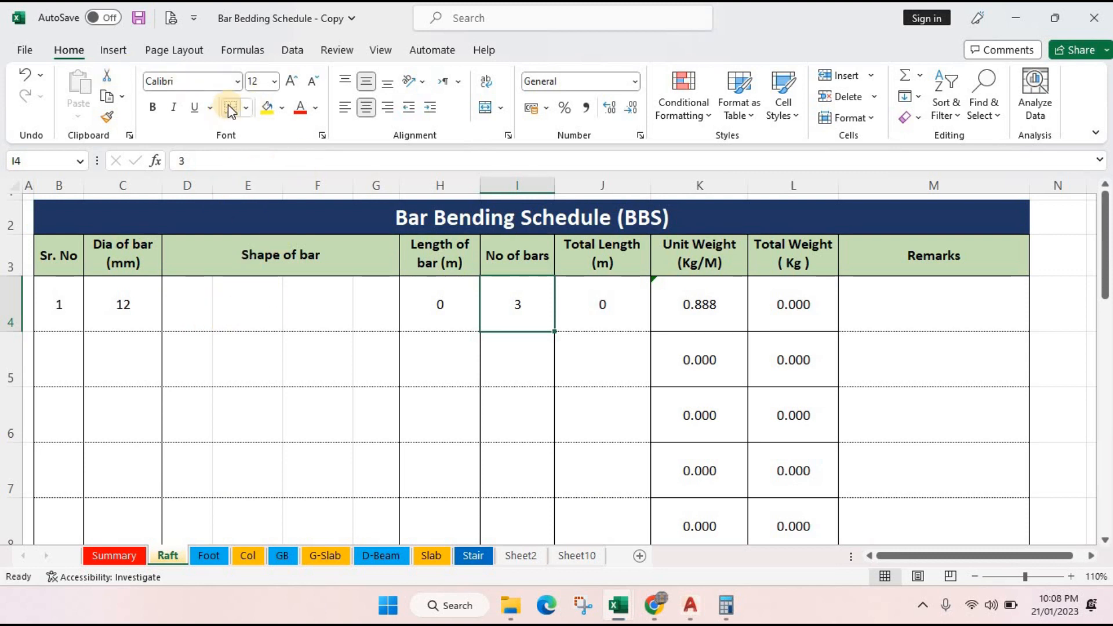
pyautogui.click(115, 50)
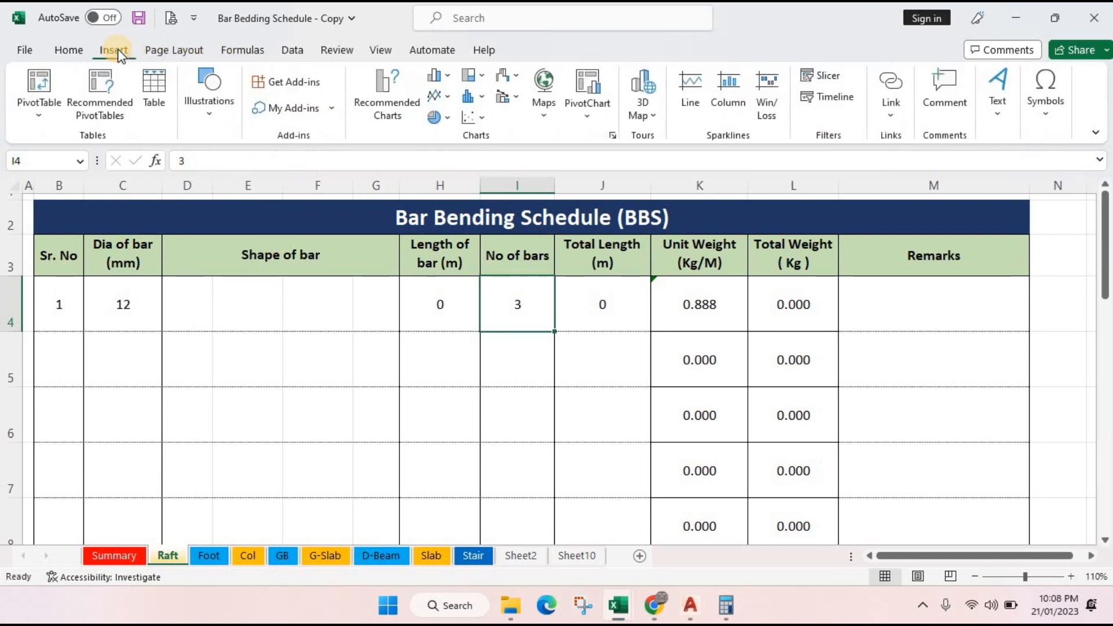
pyautogui.click(210, 115)
pyautogui.click(241, 194)
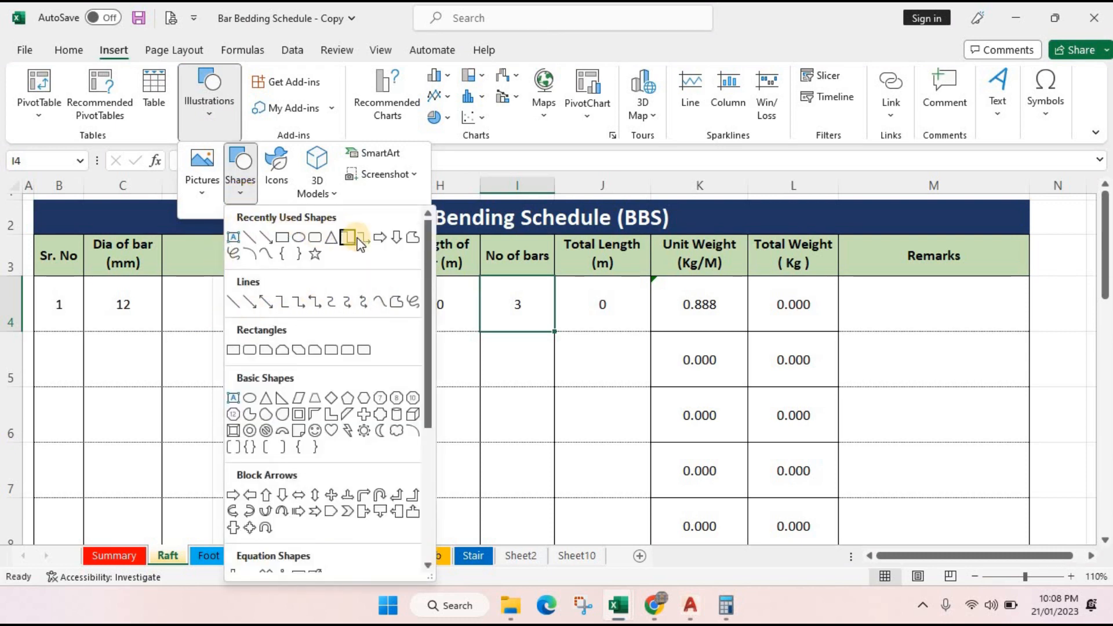
pyautogui.click(233, 301)
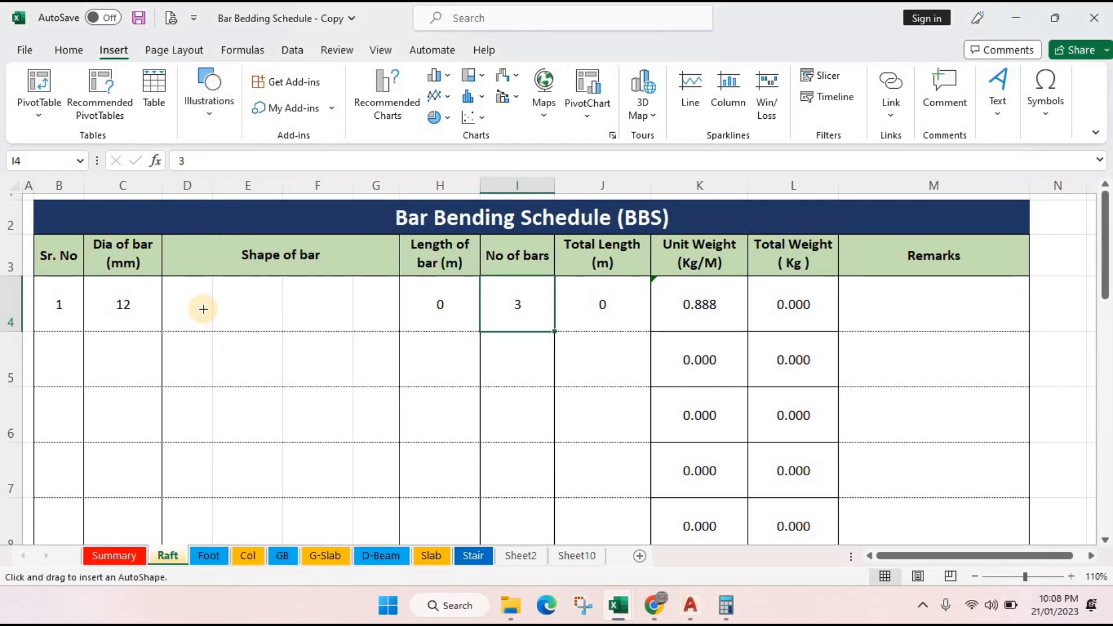
pyautogui.click(200, 309)
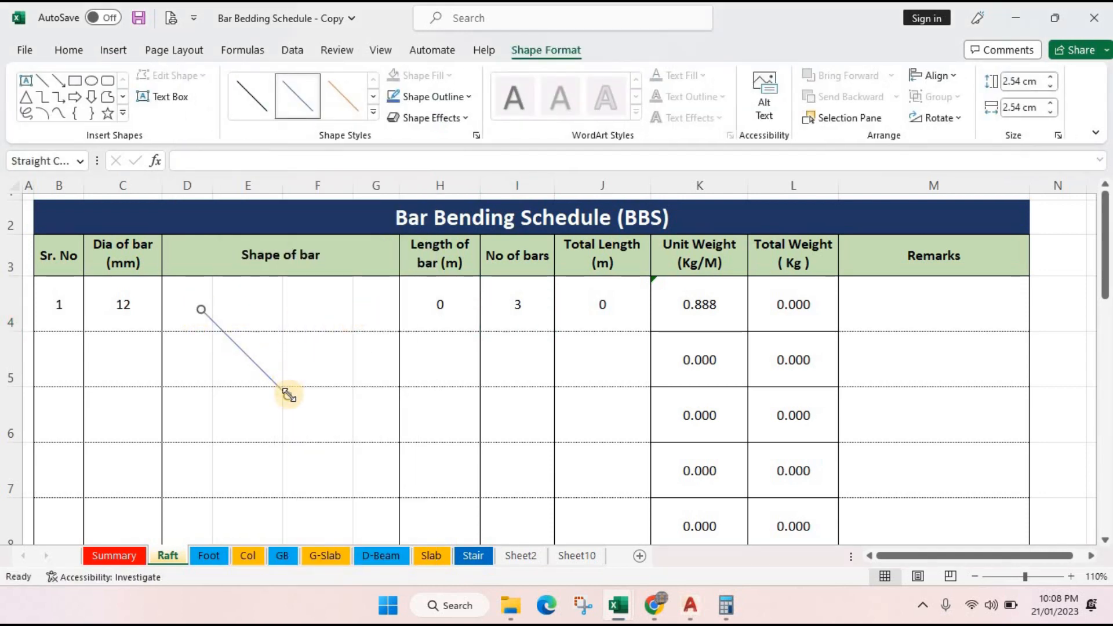
pyautogui.moveTo(354, 340); pyautogui.dragTo(368, 309)
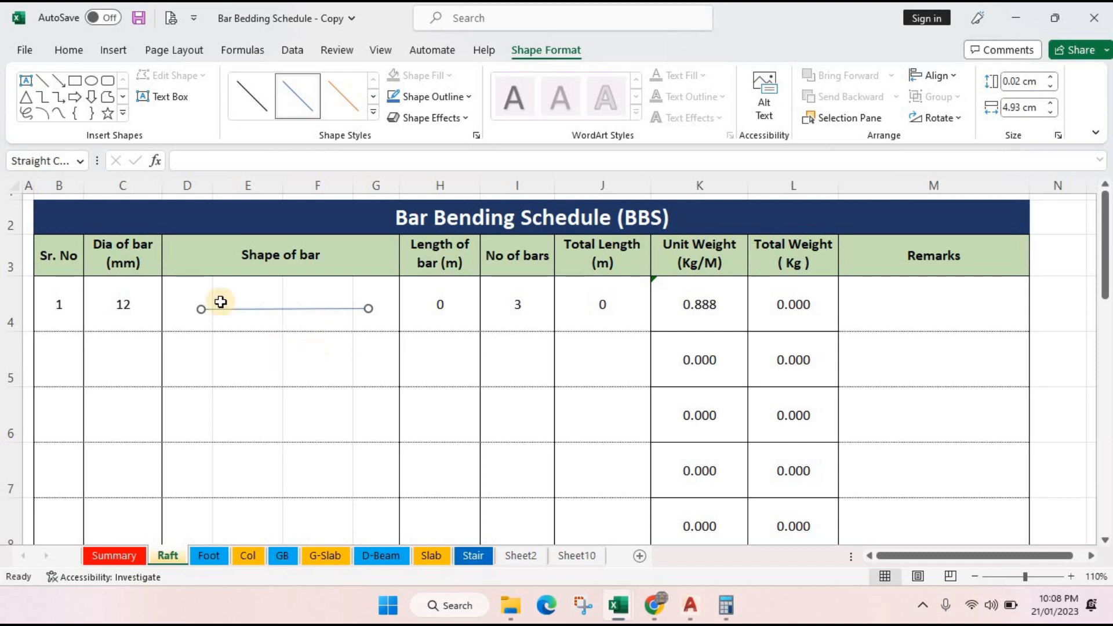
pyautogui.moveTo(298, 309); pyautogui.dragTo(299, 311)
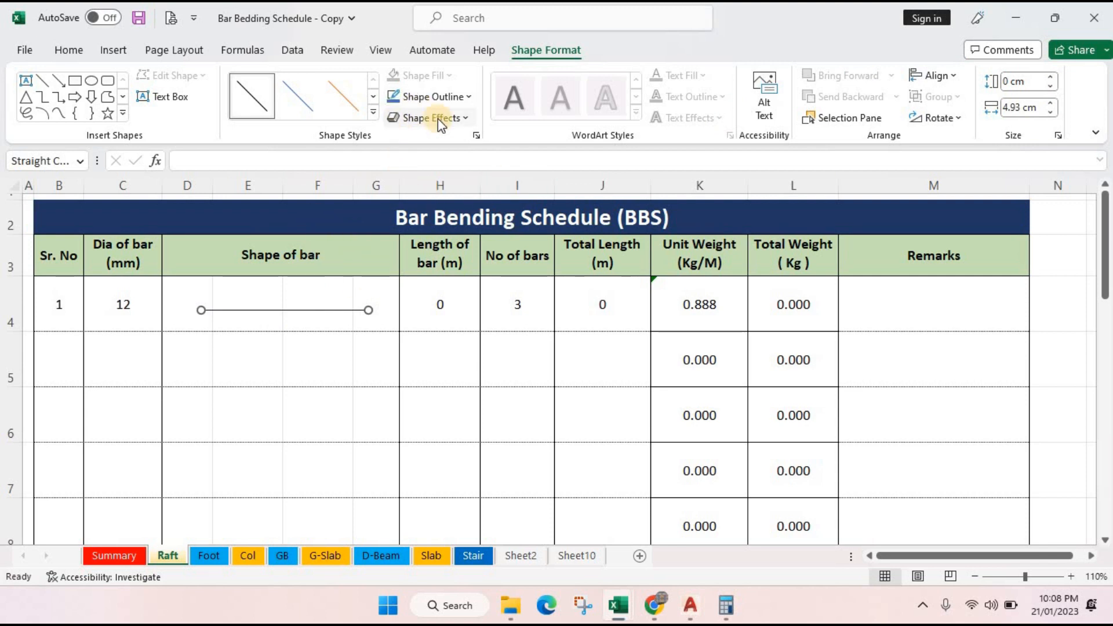
# - Set the row 4 bar line's outline weight to 1½ pt and lower the line slightly within its cell
pyautogui.click(470, 119)
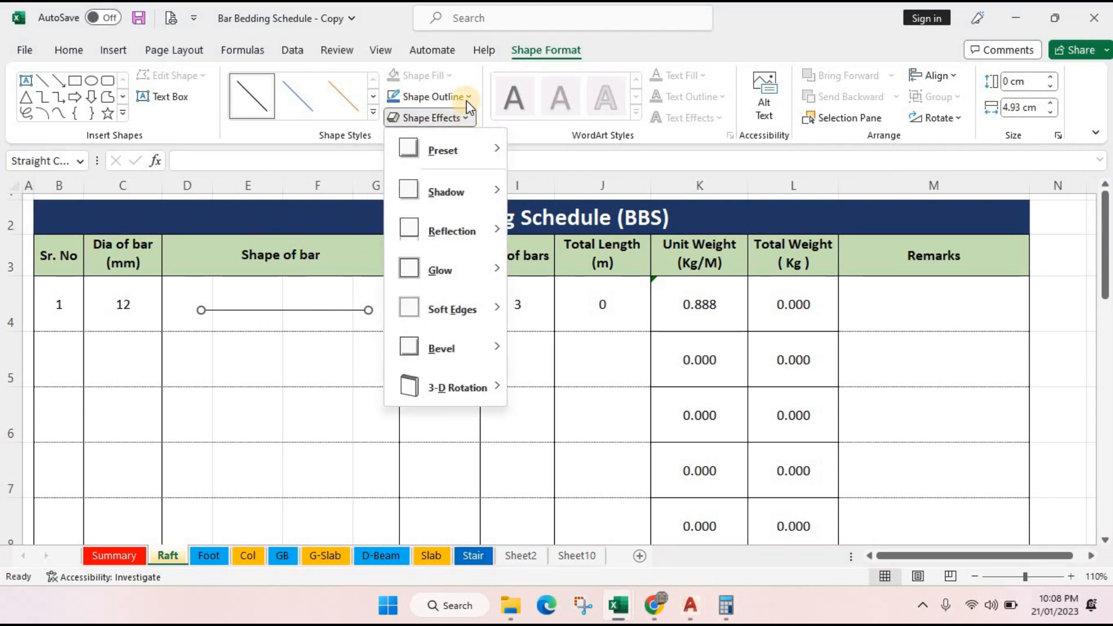
pyautogui.click(467, 96)
pyautogui.click(467, 97)
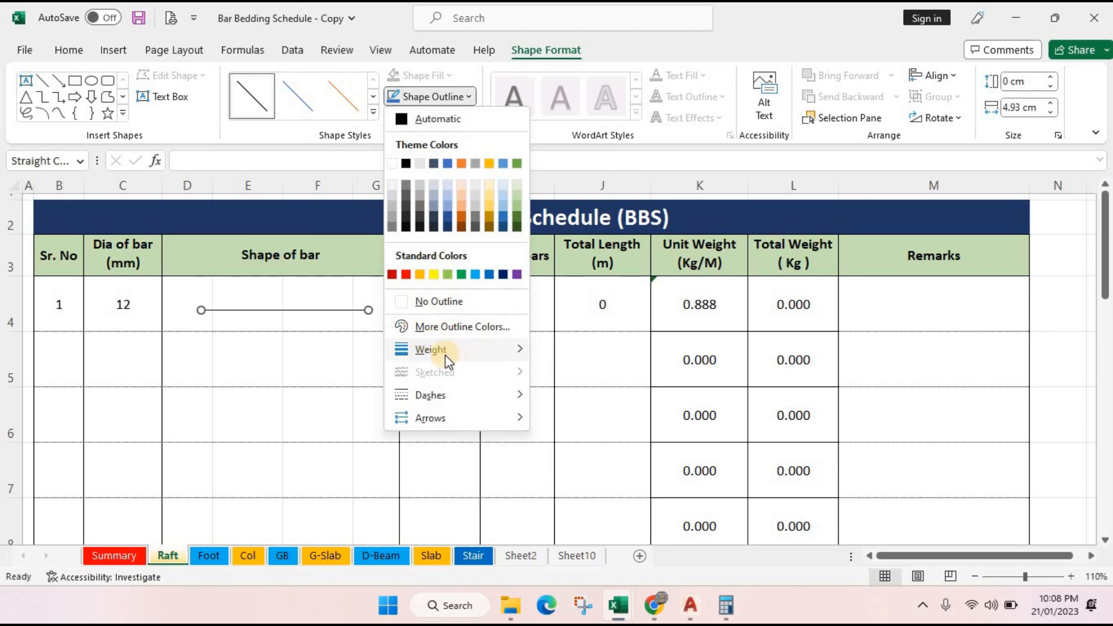
pyautogui.moveTo(448, 360)
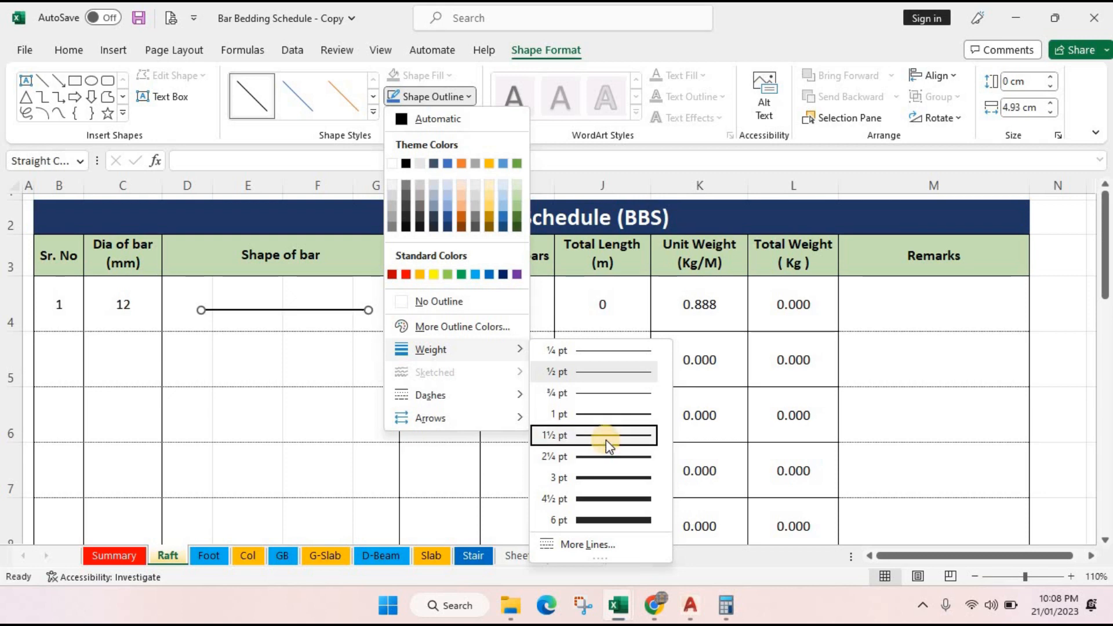
pyautogui.click(278, 355)
pyautogui.click(279, 355)
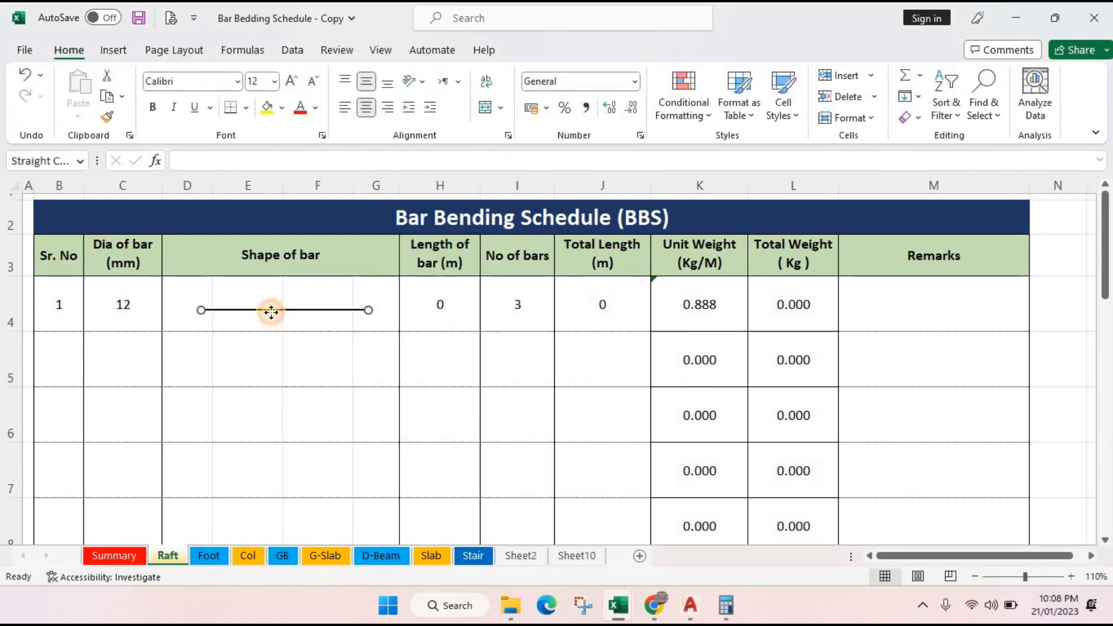
pyautogui.click(272, 316)
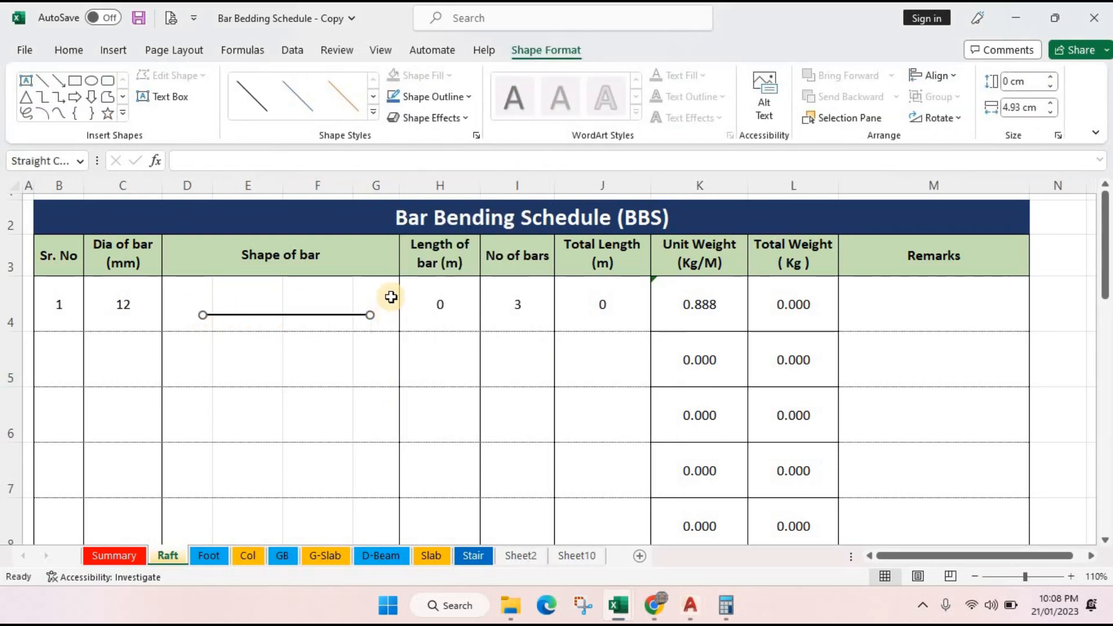
pyautogui.press('Escape')
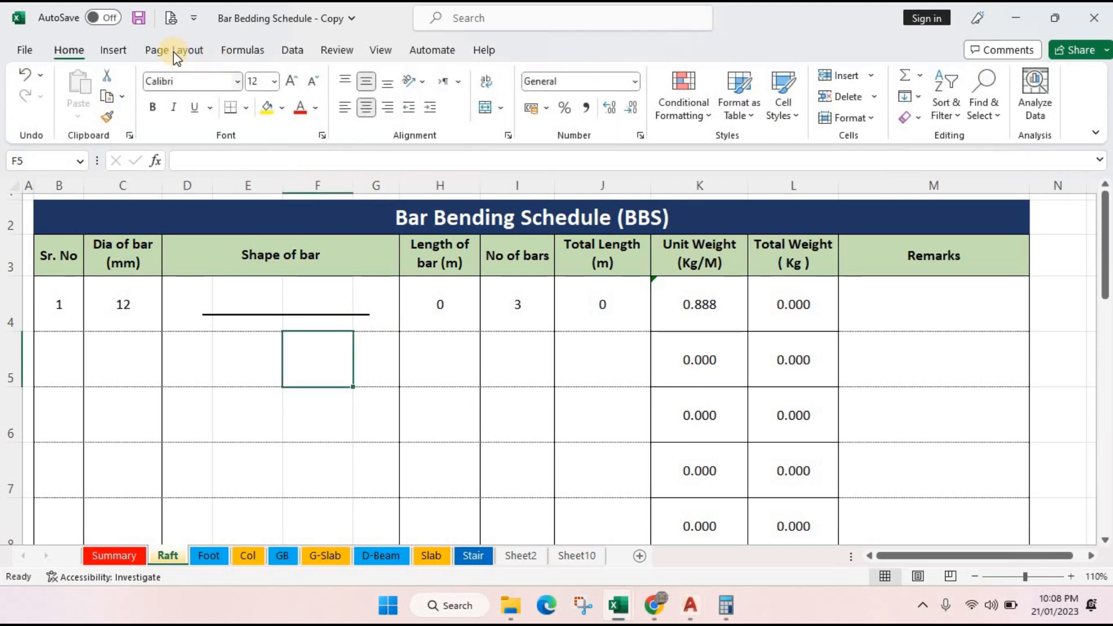
# - Insert a black vertical line about 0.77 cm high at the bar line's left end and set its width to 0 cm
pyautogui.click(114, 50)
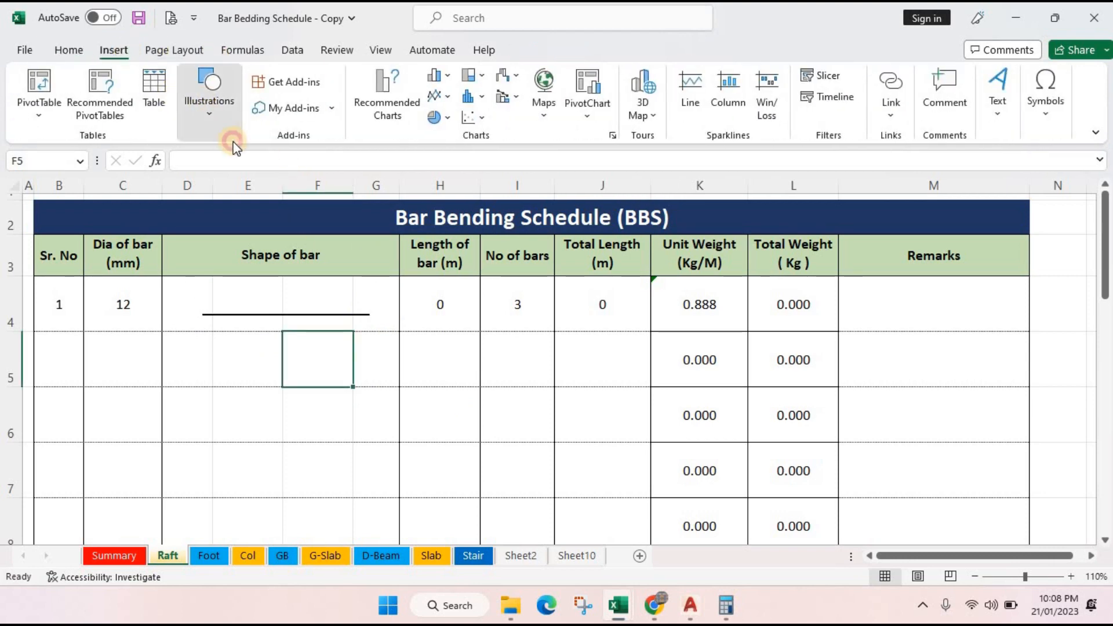
pyautogui.click(209, 110)
pyautogui.click(240, 174)
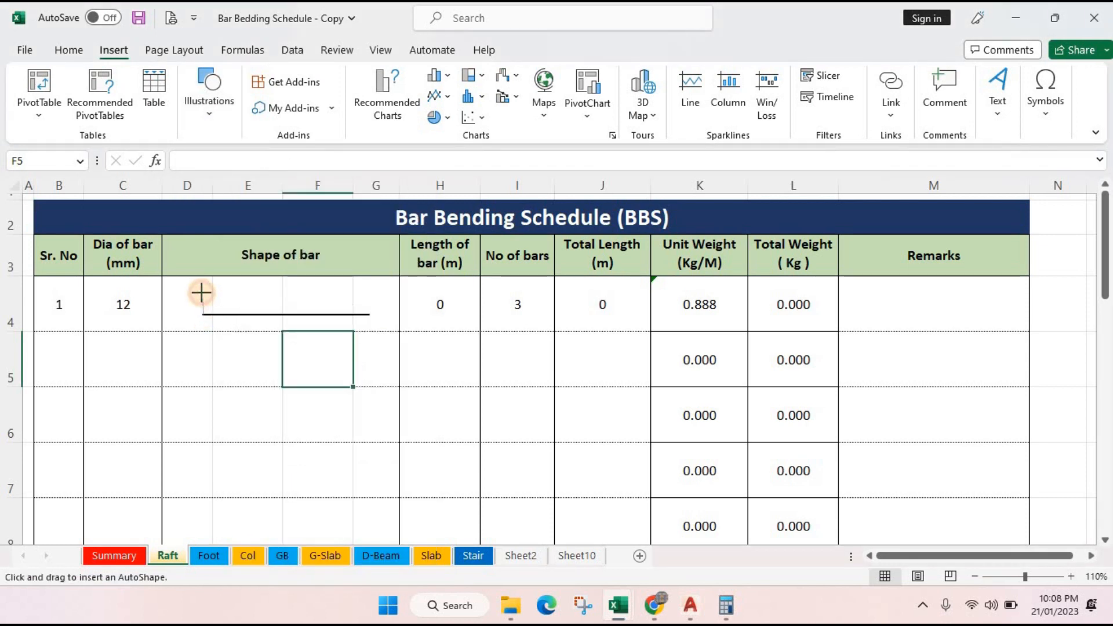
pyautogui.moveTo(204, 288); pyautogui.dragTo(204, 290)
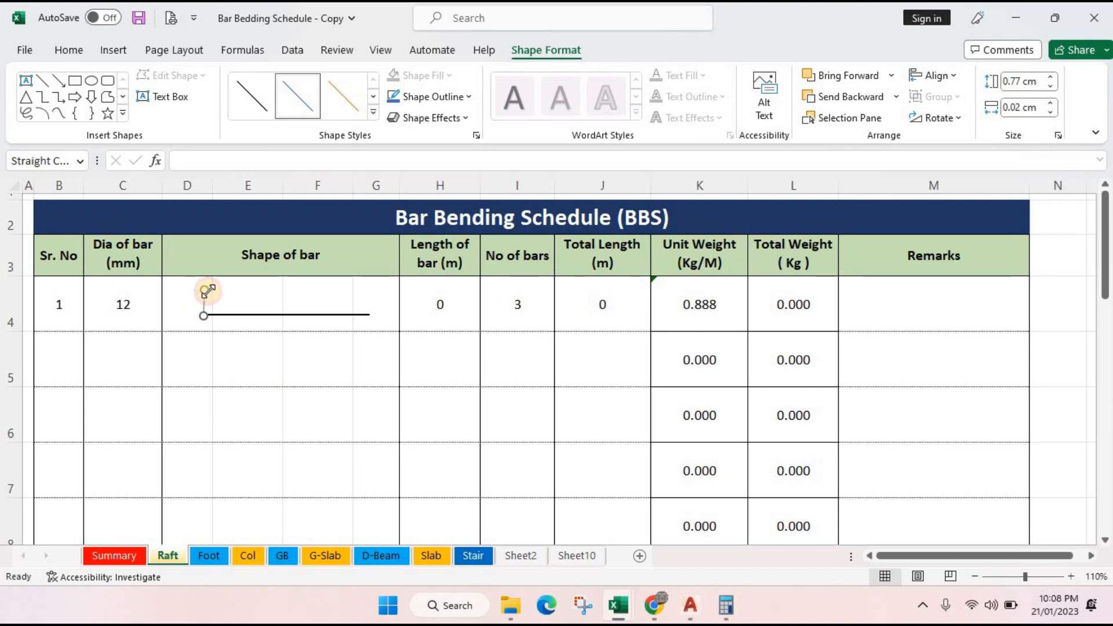
pyautogui.click(258, 96)
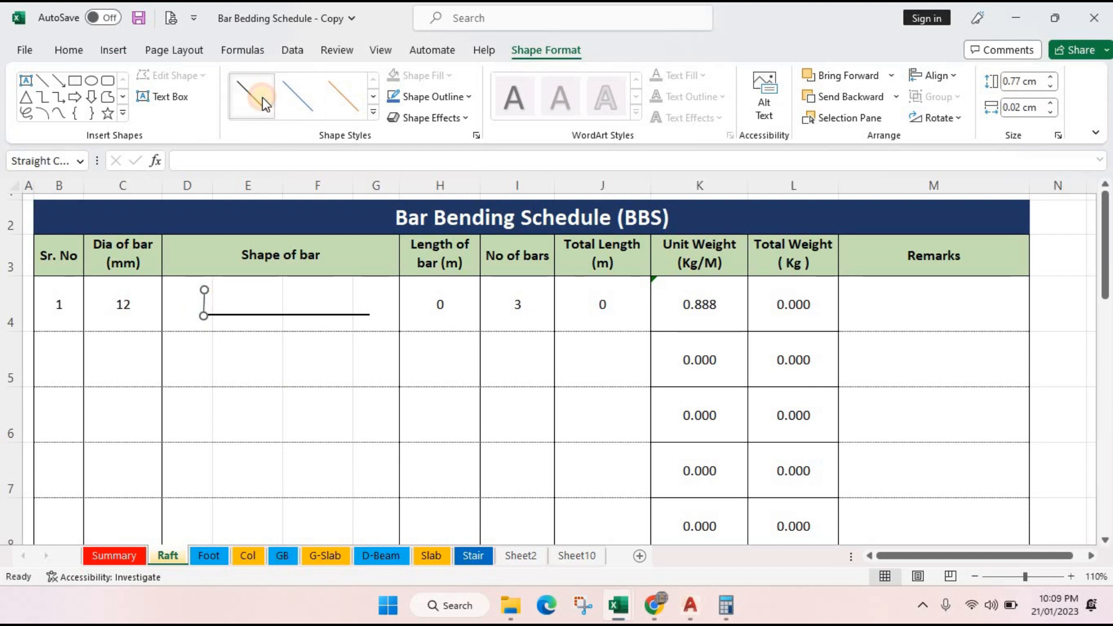
pyautogui.click(1048, 111)
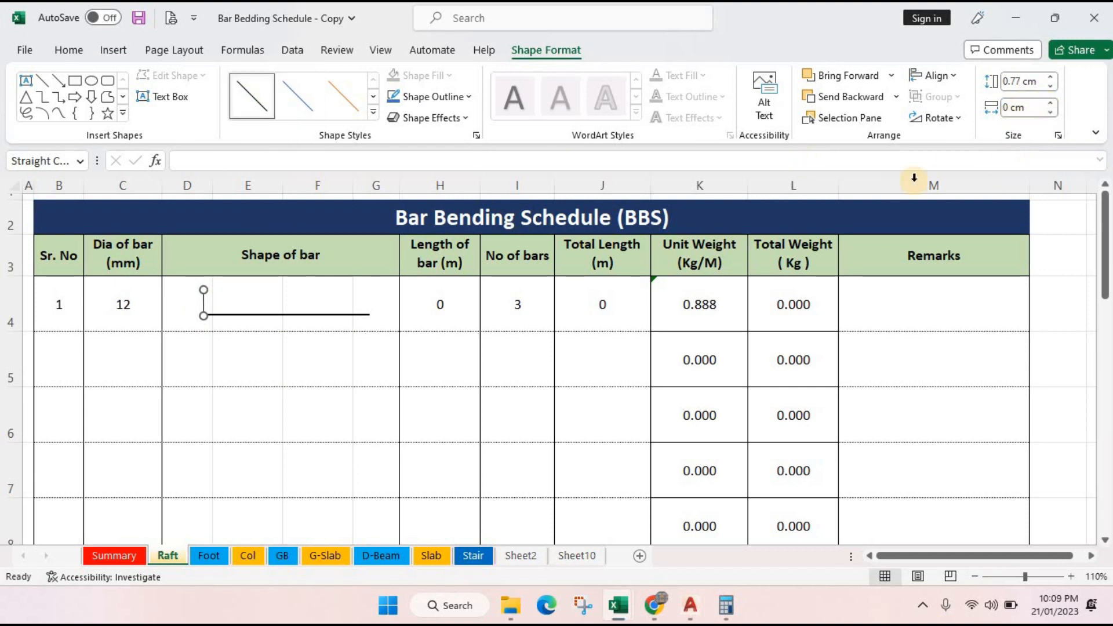
# - Match the vertical leg's outline weight to the base line at 1½ pt
pyautogui.click(257, 316)
pyautogui.click(468, 120)
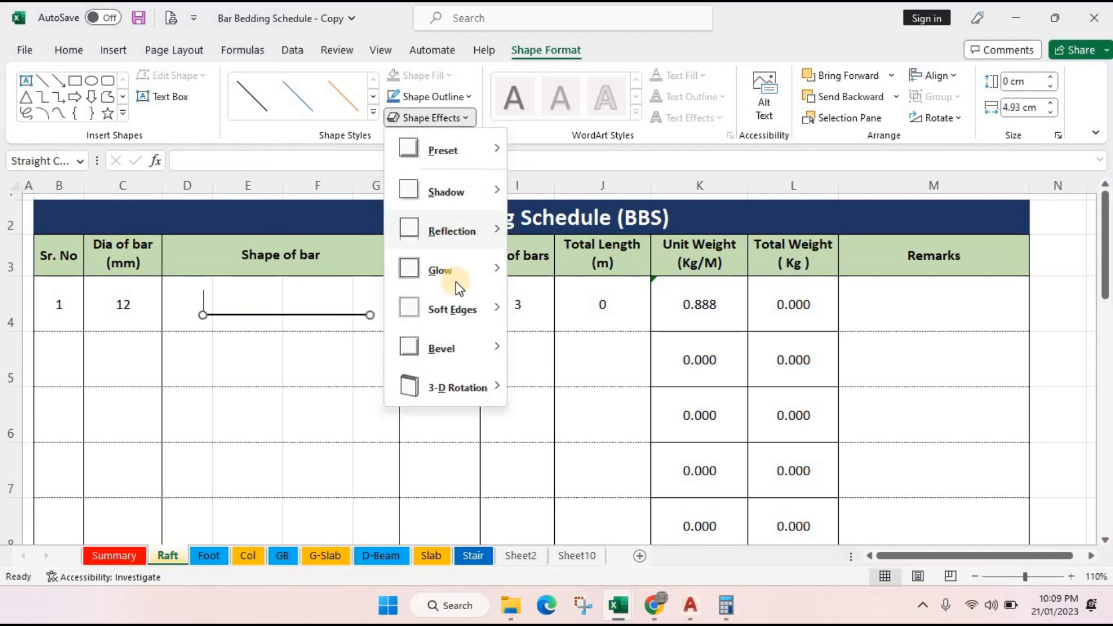
pyautogui.click(469, 96)
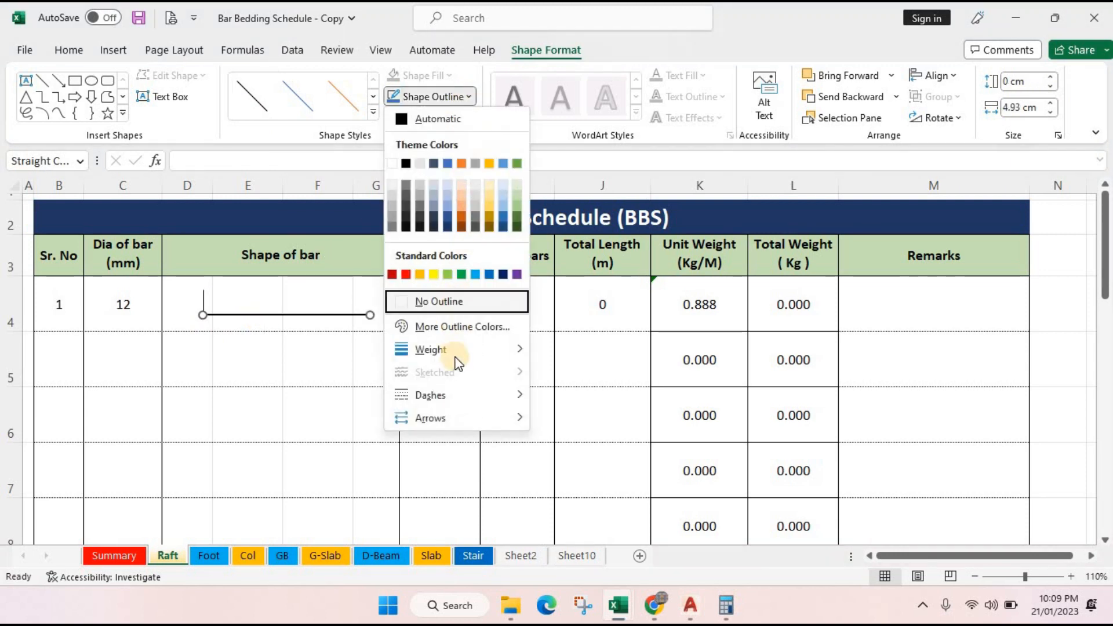
pyautogui.moveTo(494, 348)
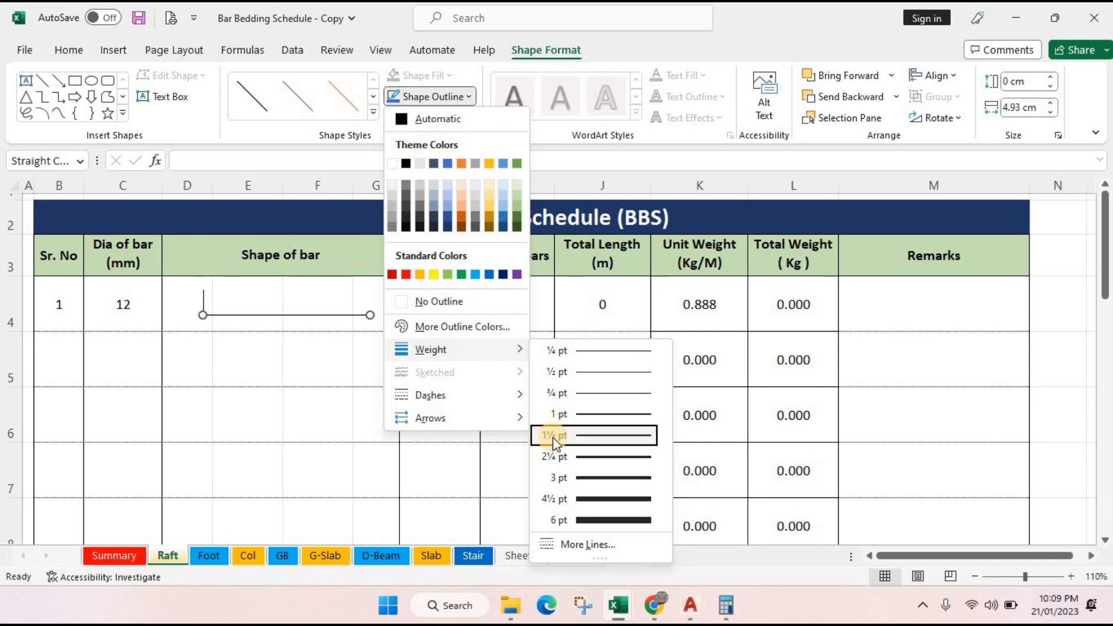
pyautogui.click(204, 302)
pyautogui.click(469, 115)
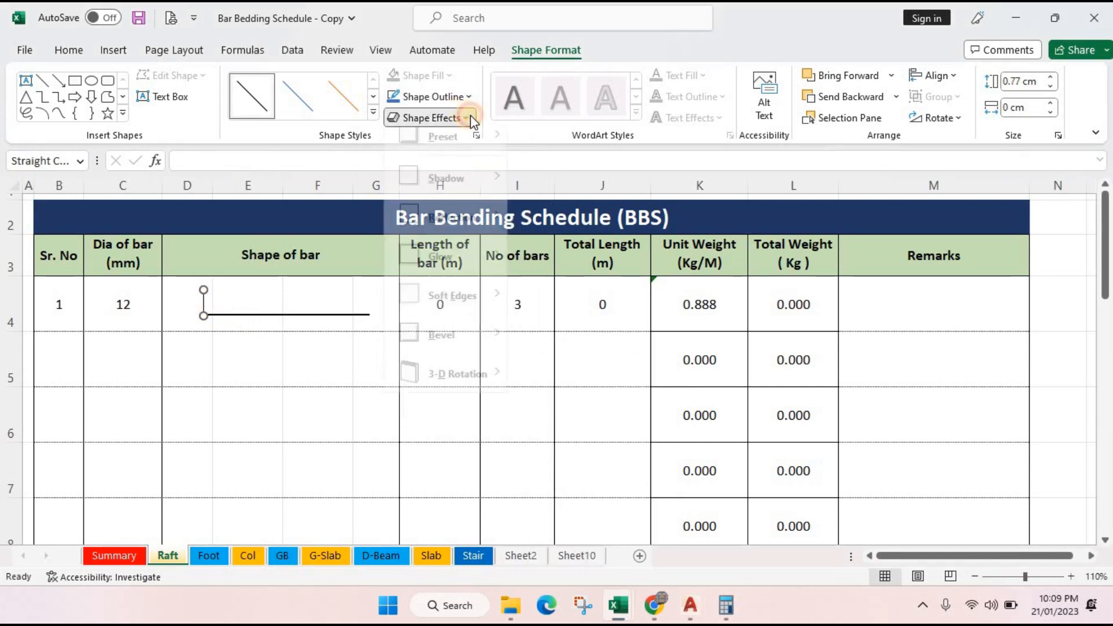
pyautogui.click(468, 98)
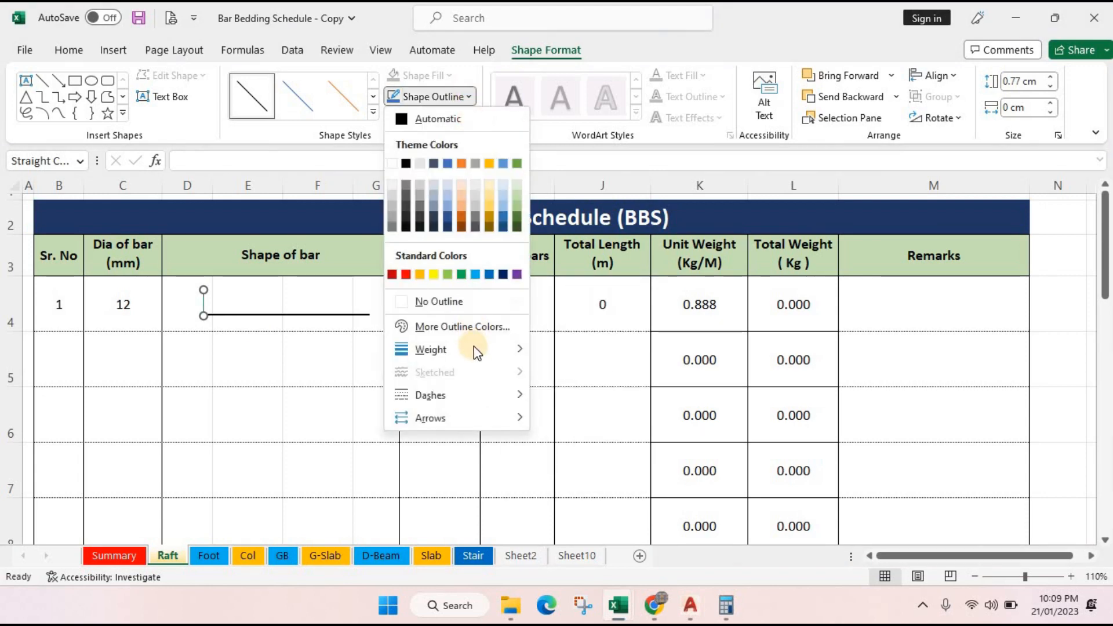
pyautogui.moveTo(474, 346)
pyautogui.click(596, 434)
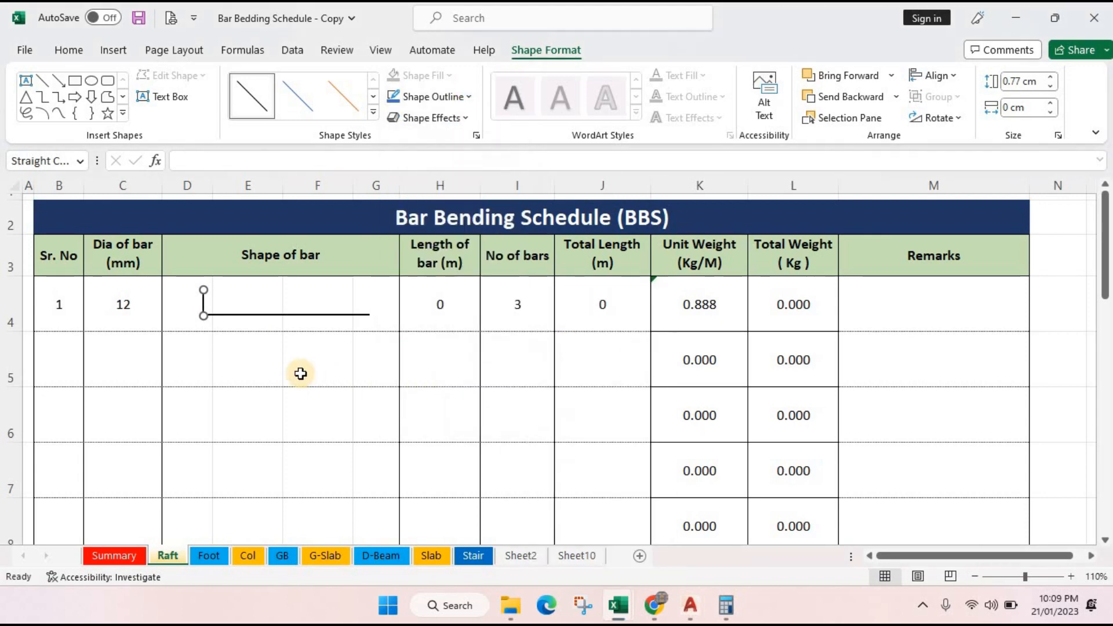
pyautogui.click(298, 371)
# - Copy the vertical leg to the base line's right end to form a U-shaped bar, and make row 4 slightly taller
pyautogui.click(204, 305)
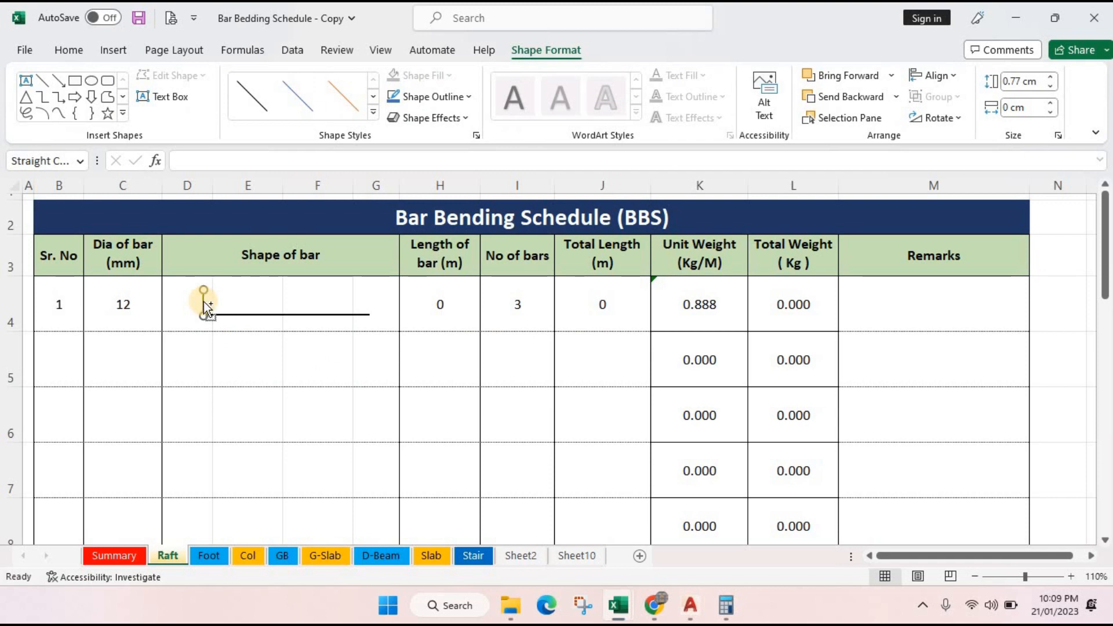
pyautogui.moveTo(203, 303); pyautogui.dragTo(371, 305)
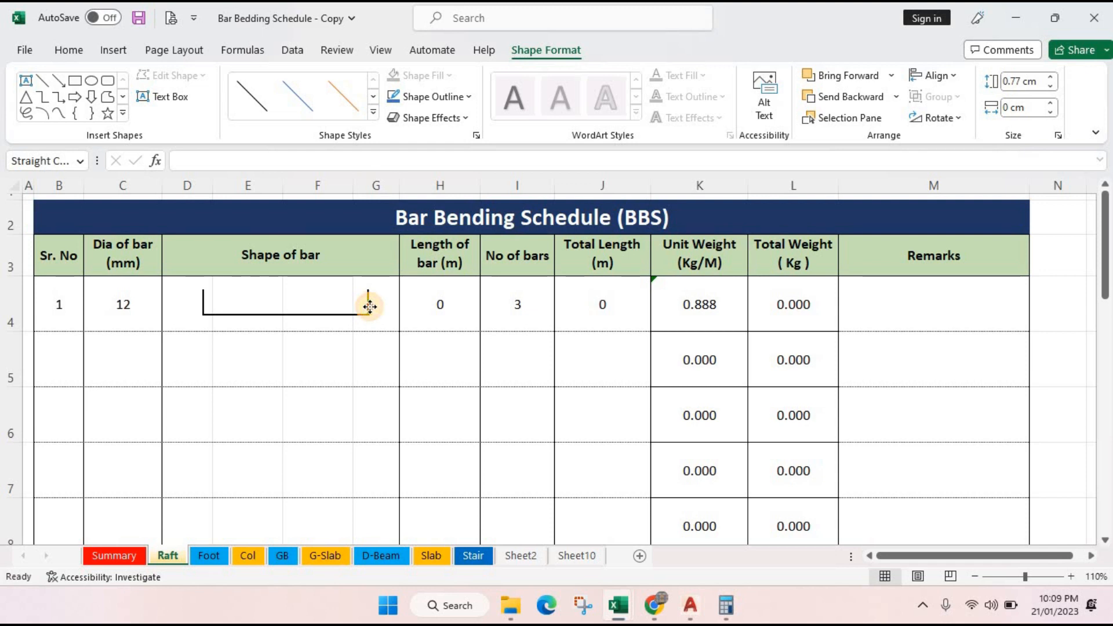
pyautogui.click(370, 306)
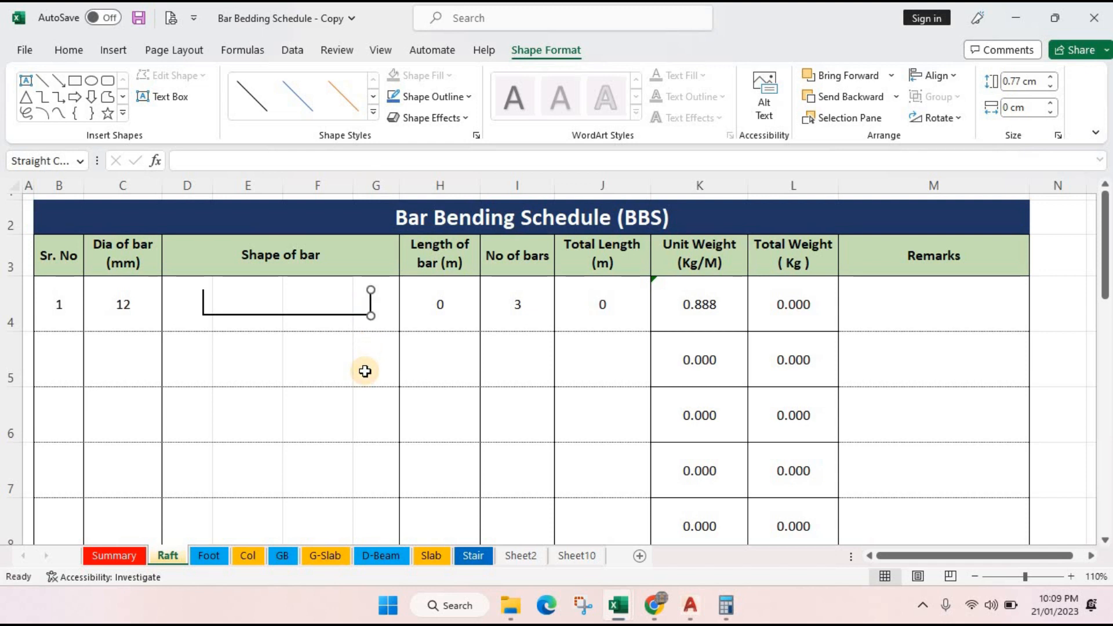
pyautogui.click(365, 371)
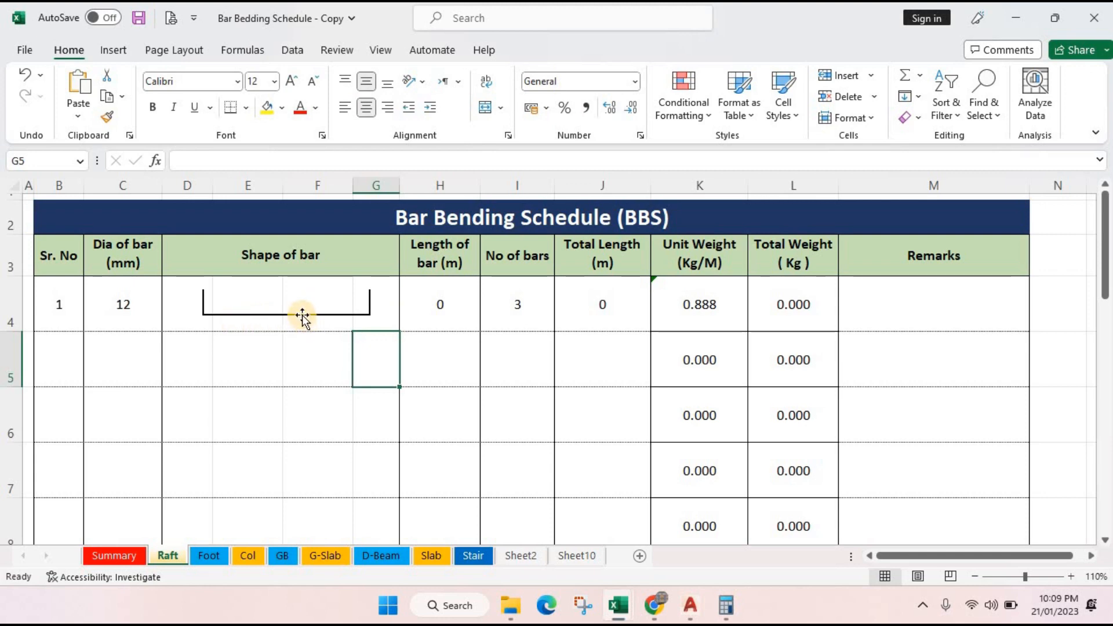
pyautogui.moveTo(14, 330); pyautogui.dragTo(14, 336)
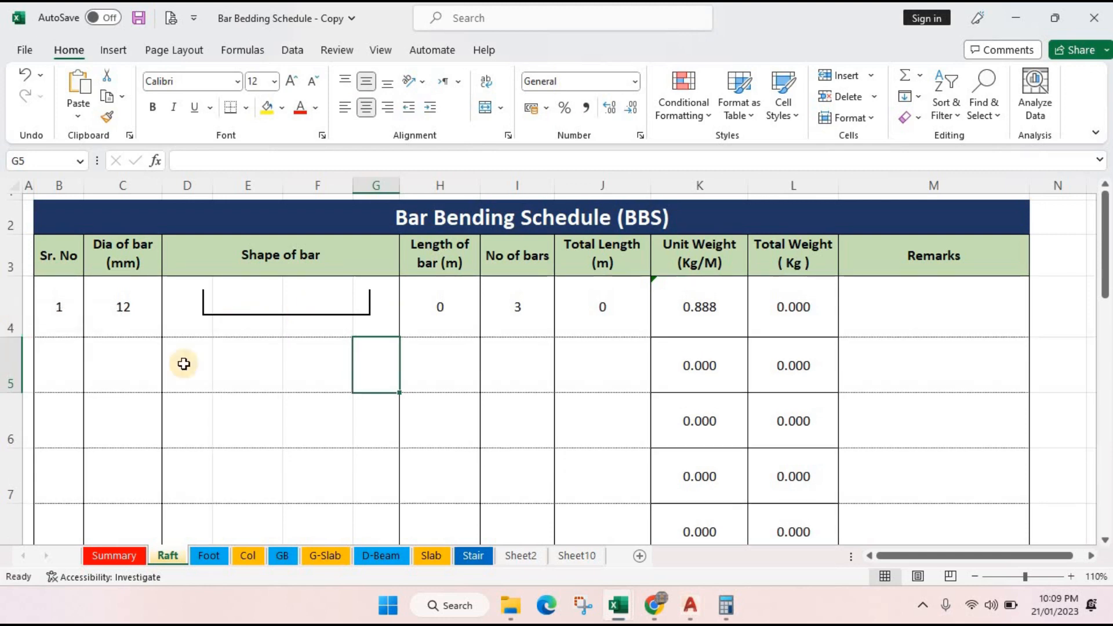
# - Check the upper edge's dimension in the AutoCAD drawing and enter 6.1 in E4 of the Excel schedule
pyautogui.click(267, 326)
pyautogui.click(690, 605)
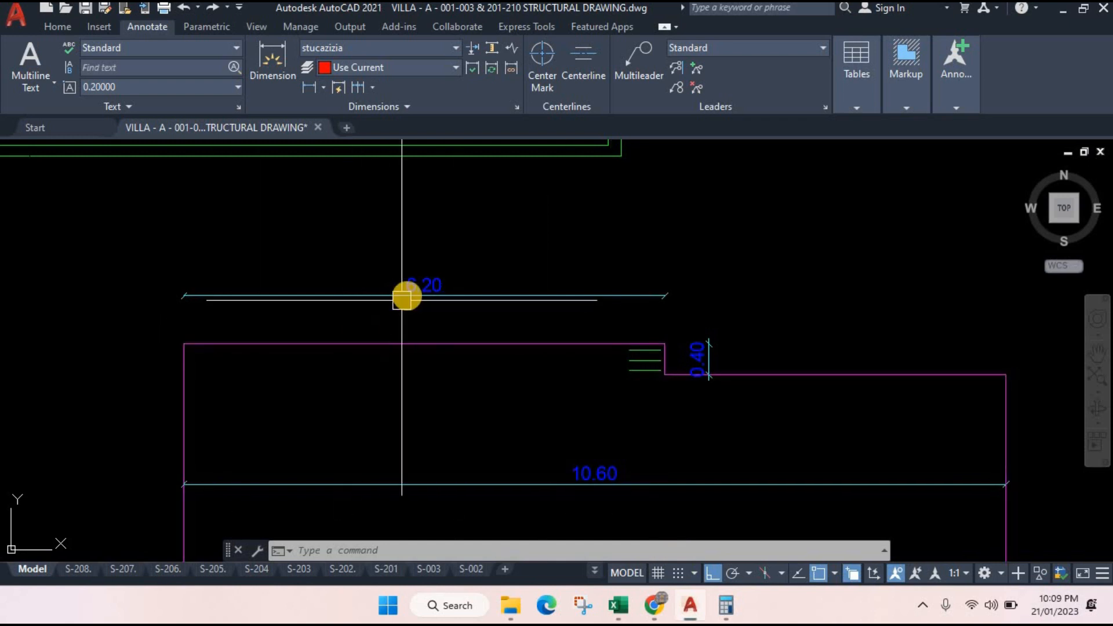
pyautogui.click(690, 609)
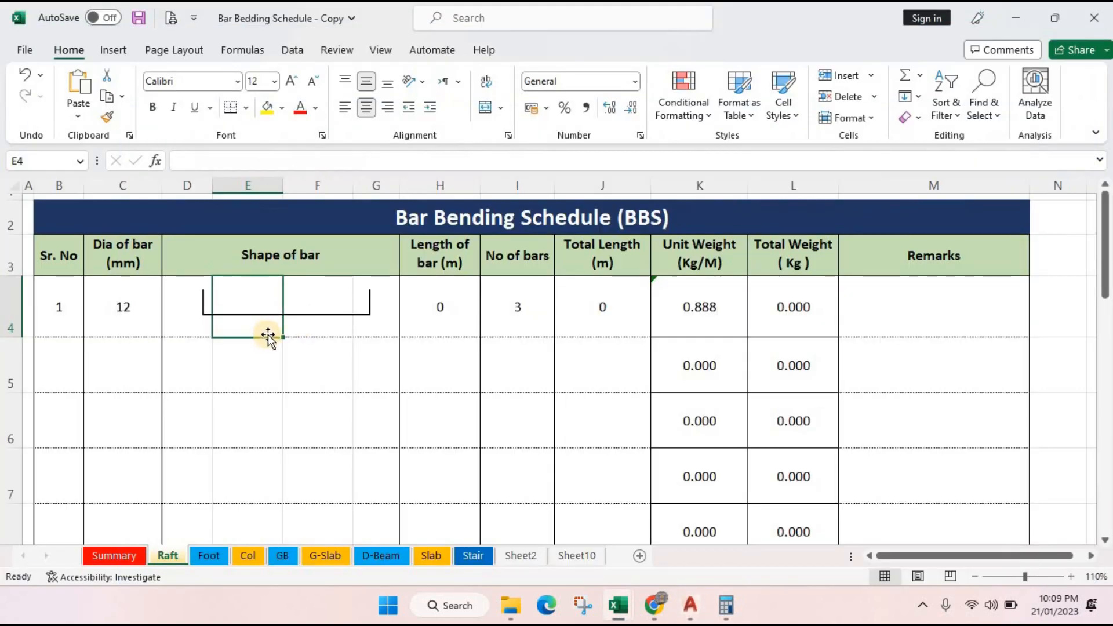
pyautogui.write('6.1')
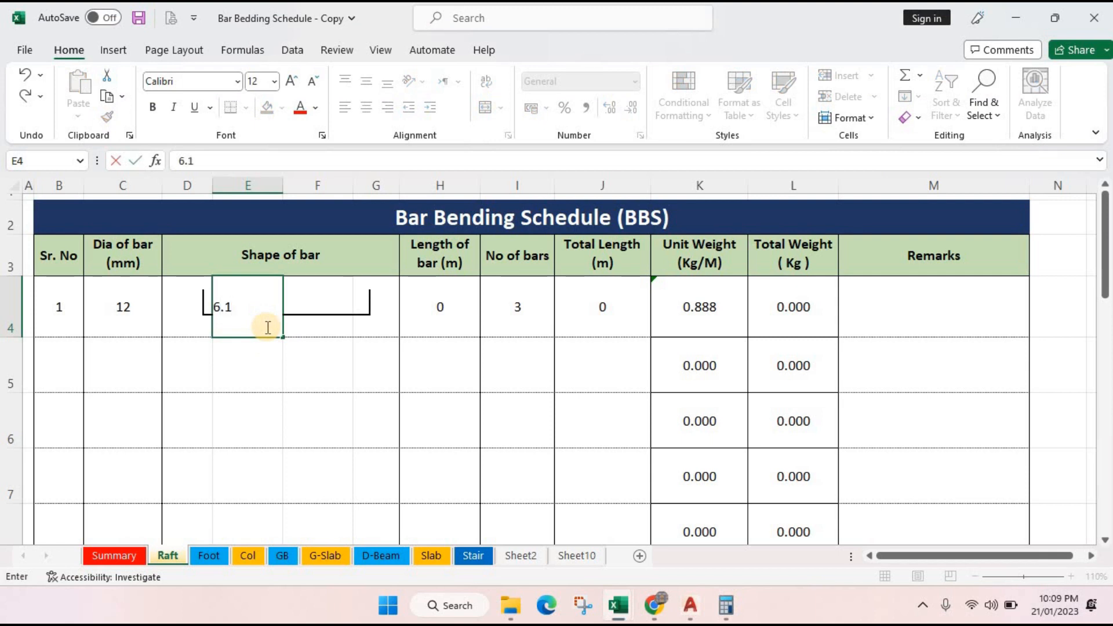
pyautogui.press('Return')
# - Align the 6.1 in E4 to the right so it sits nearer the middle of the bar shape
pyautogui.click(269, 305)
pyautogui.click(272, 314)
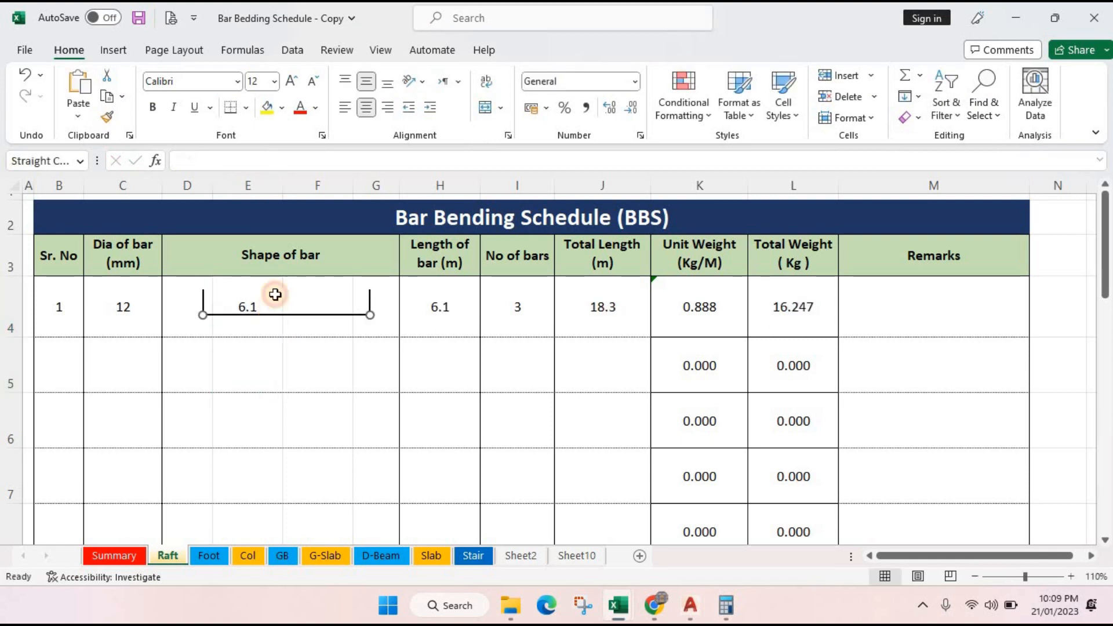
pyautogui.click(261, 326)
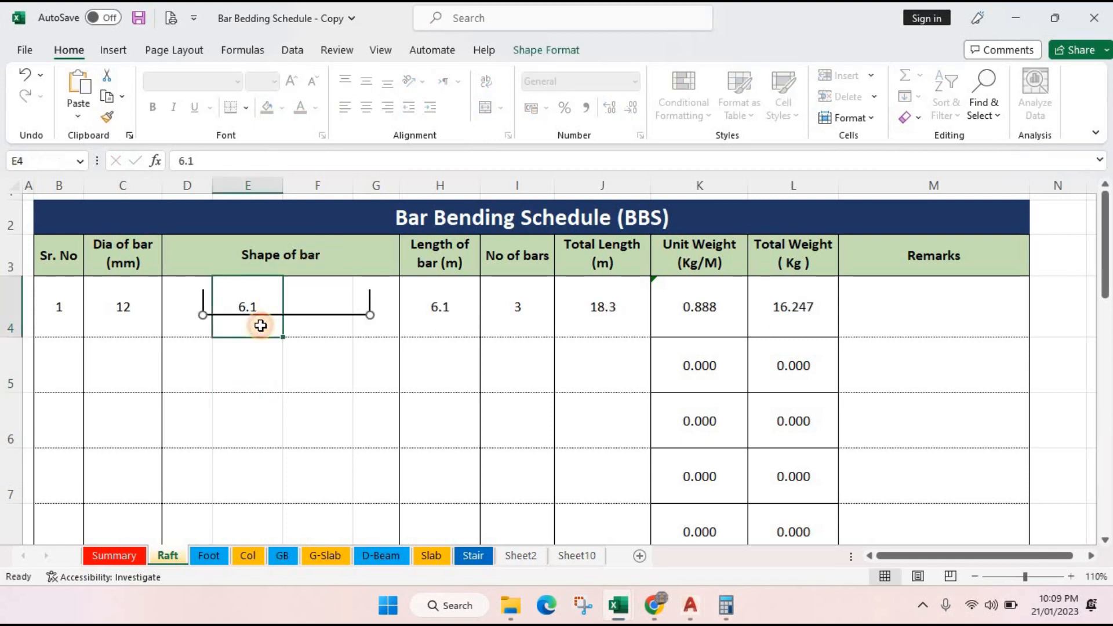
pyautogui.click(371, 110)
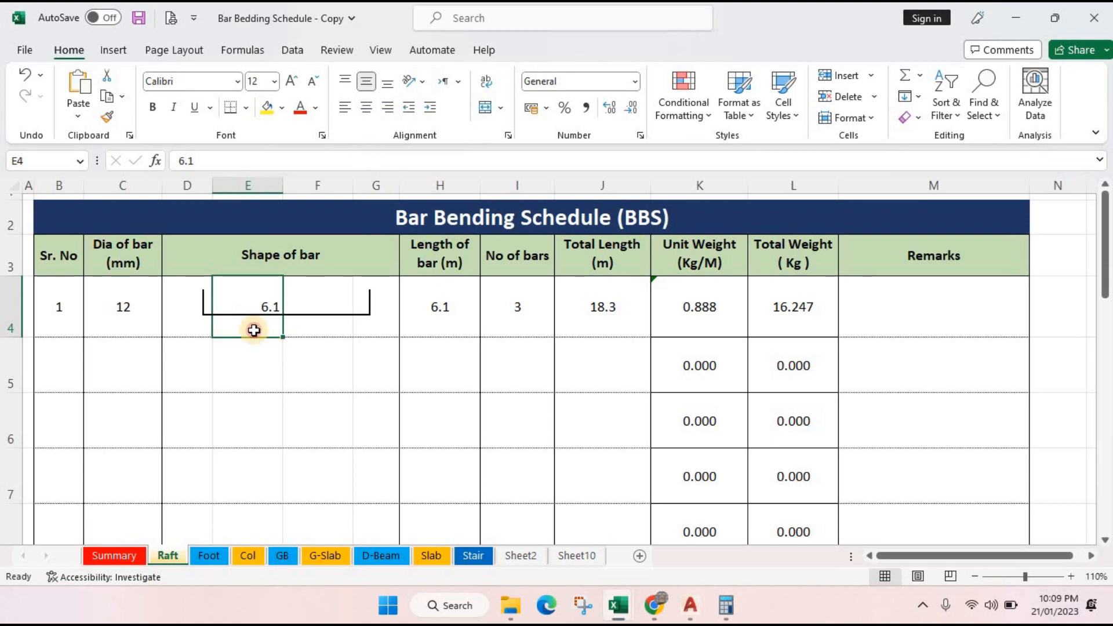
pyautogui.click(302, 364)
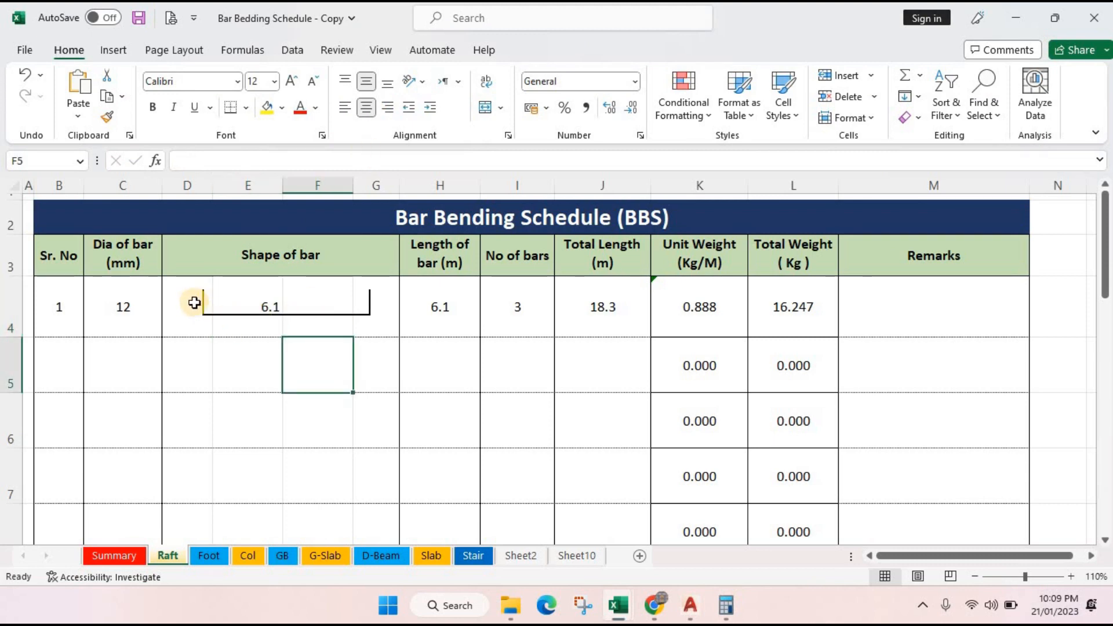
# - Switch to the AutoCAD drawing and check the raft thickness mark above the mesh note
pyautogui.hotkey('alt', 'Tab')
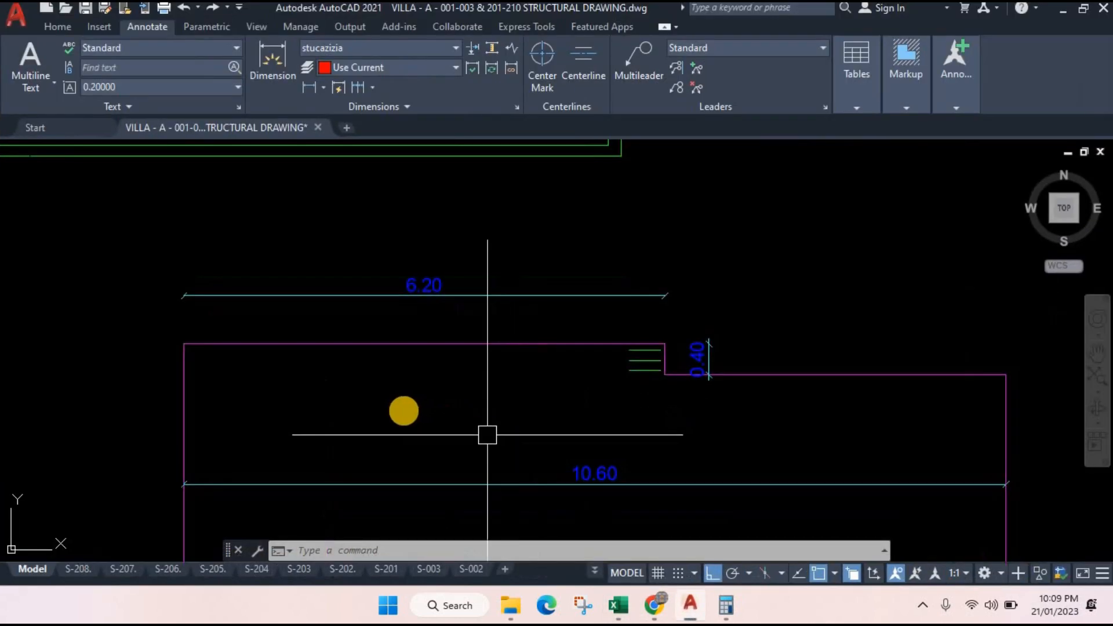
pyautogui.scroll(10, 408, 415)
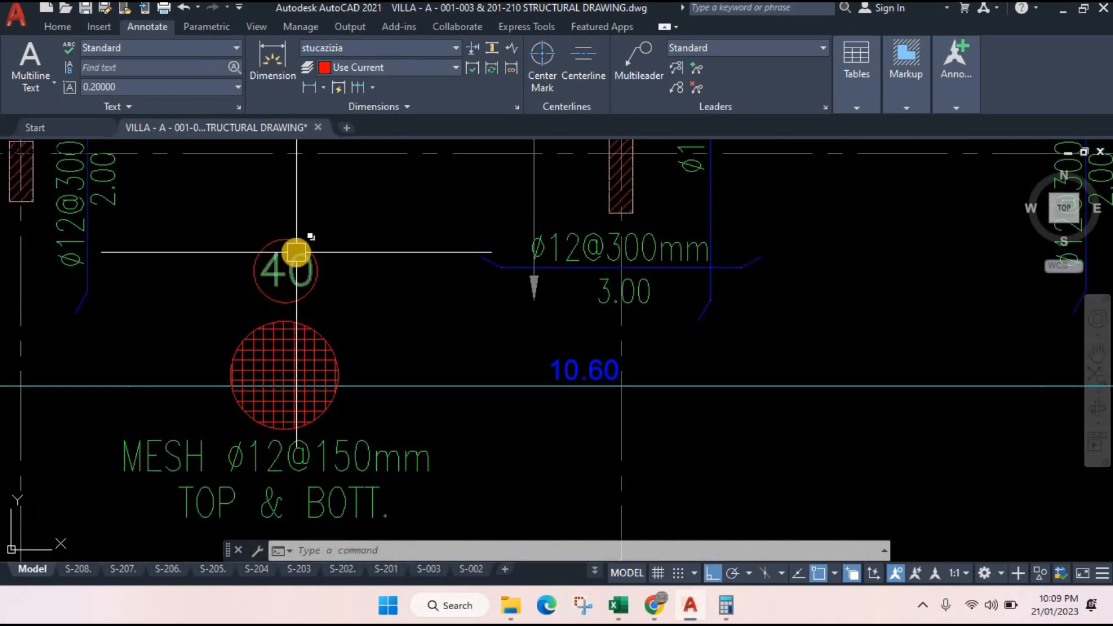
# - Draw an L-shaped polyline for the top bar inside the raft section's left end, with a vertical leg and a horizontal run
pyautogui.scroll(-6, 534, 286)
pyautogui.scroll(6, 576, 179)
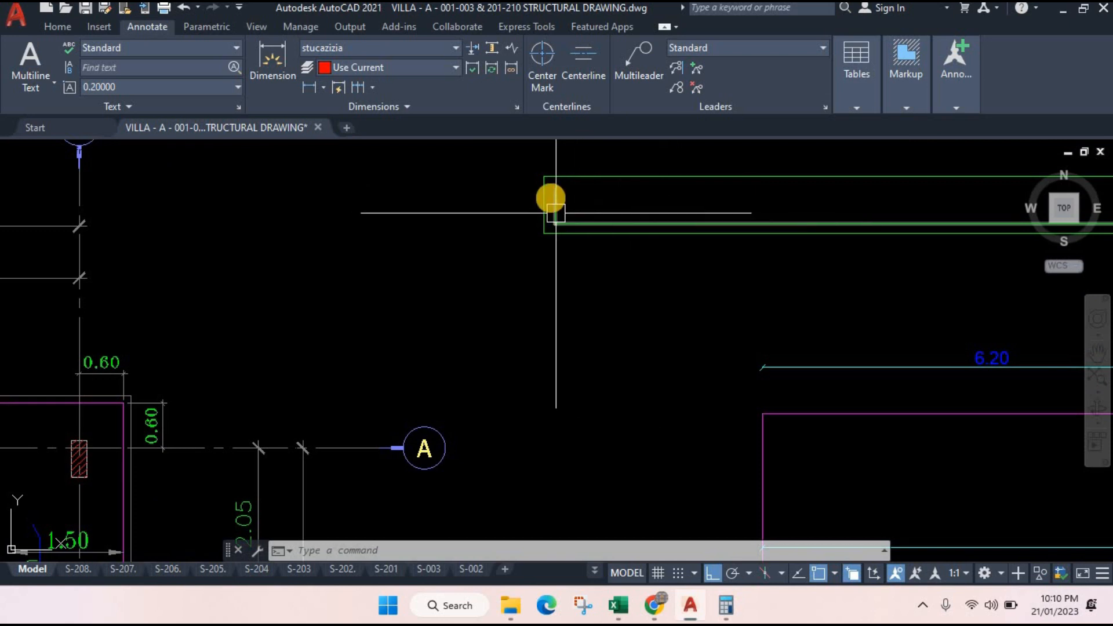
pyautogui.scroll(3, 551, 194)
pyautogui.write('pl')
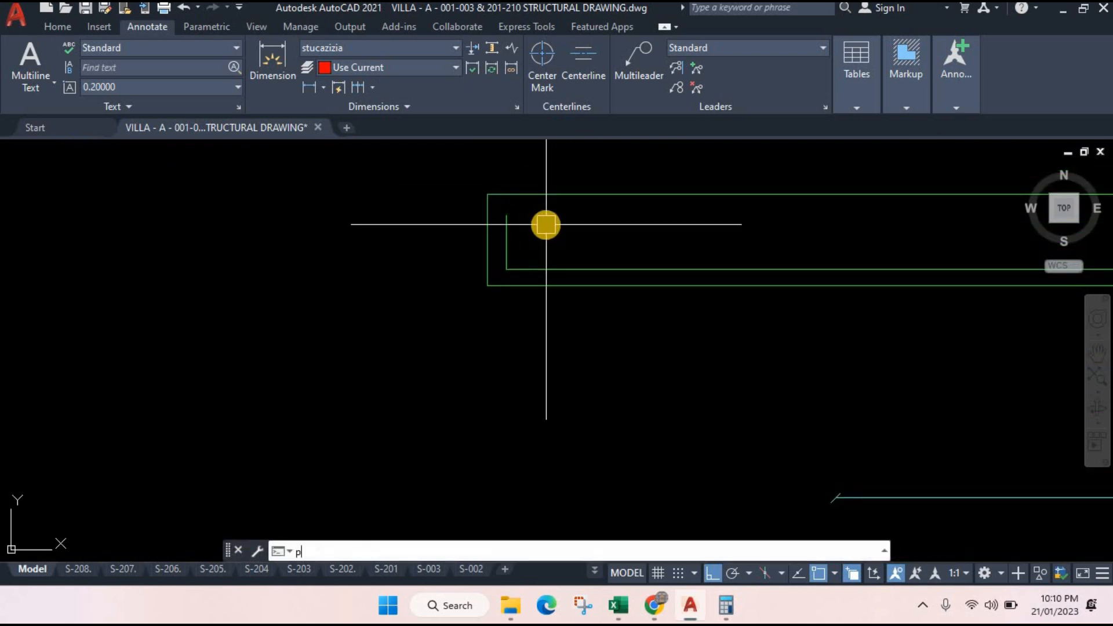
pyautogui.press('Return')
pyautogui.scroll(2, 522, 229)
pyautogui.scroll(2, 518, 230)
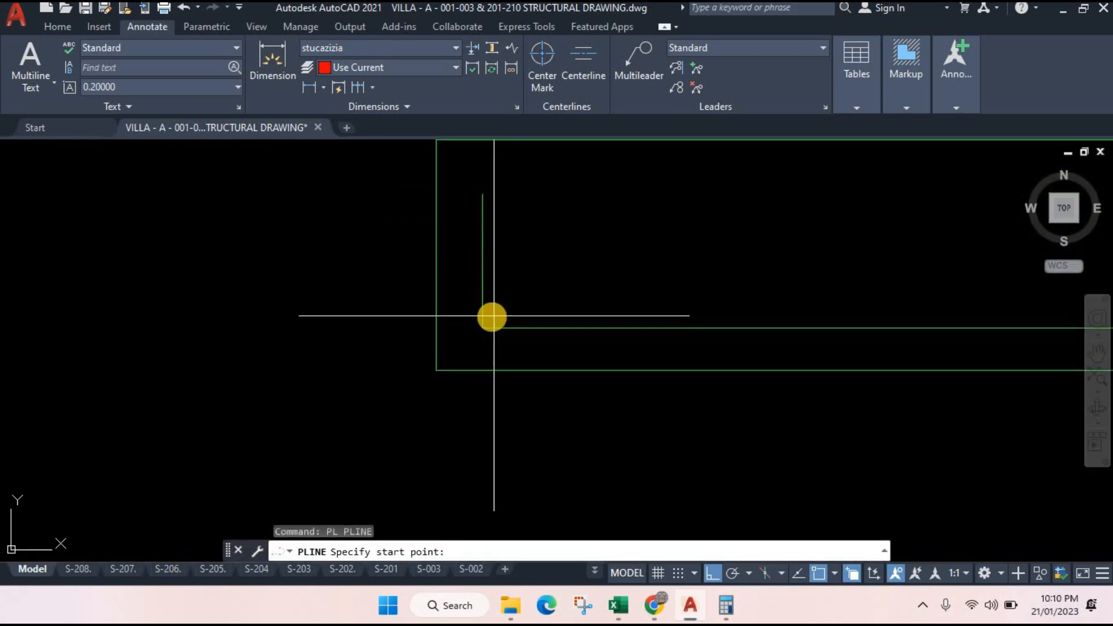
pyautogui.click(492, 318)
pyautogui.click(492, 185)
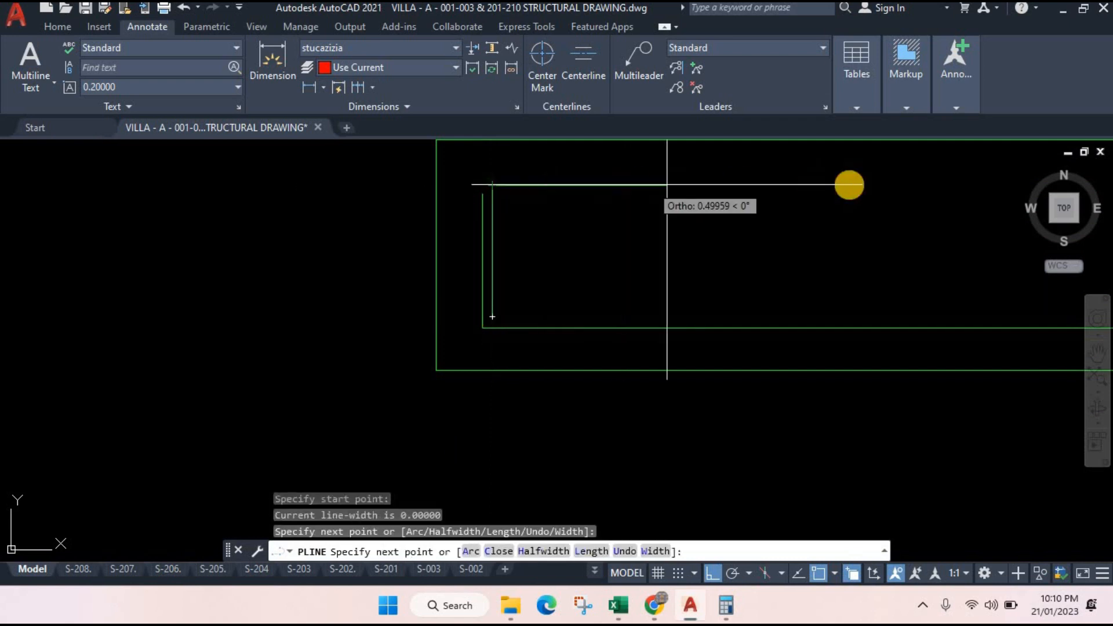
pyautogui.click(896, 185)
pyautogui.press('Escape')
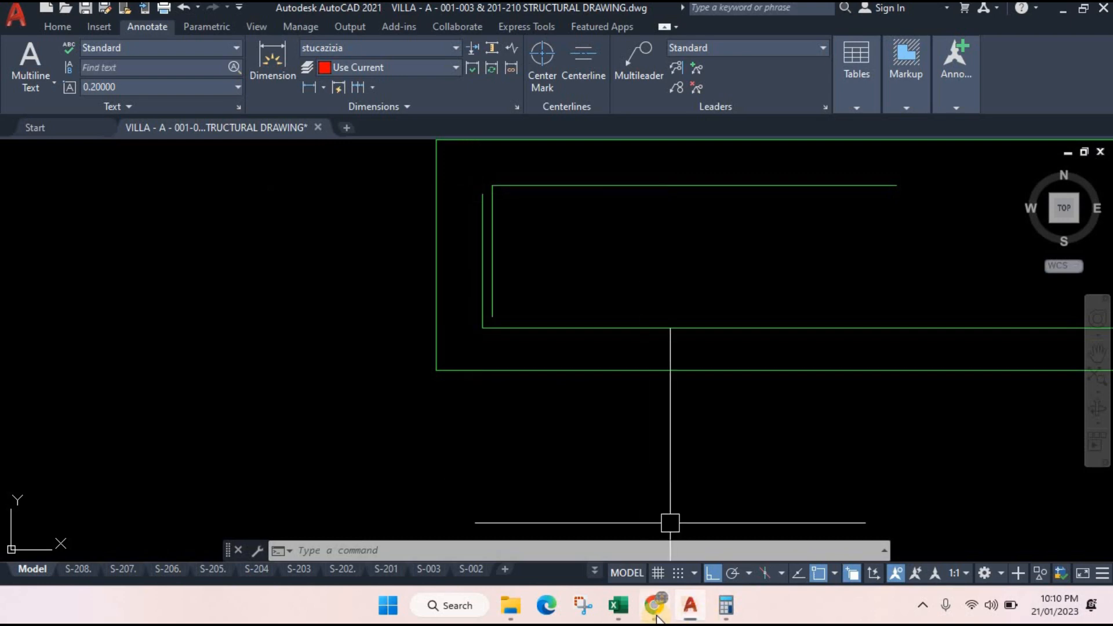
# - Switch to the Bar Bedding Schedule workbook in Excel and enter 0.25 for both end legs of bar 1, in D4 and G4
pyautogui.click(618, 604)
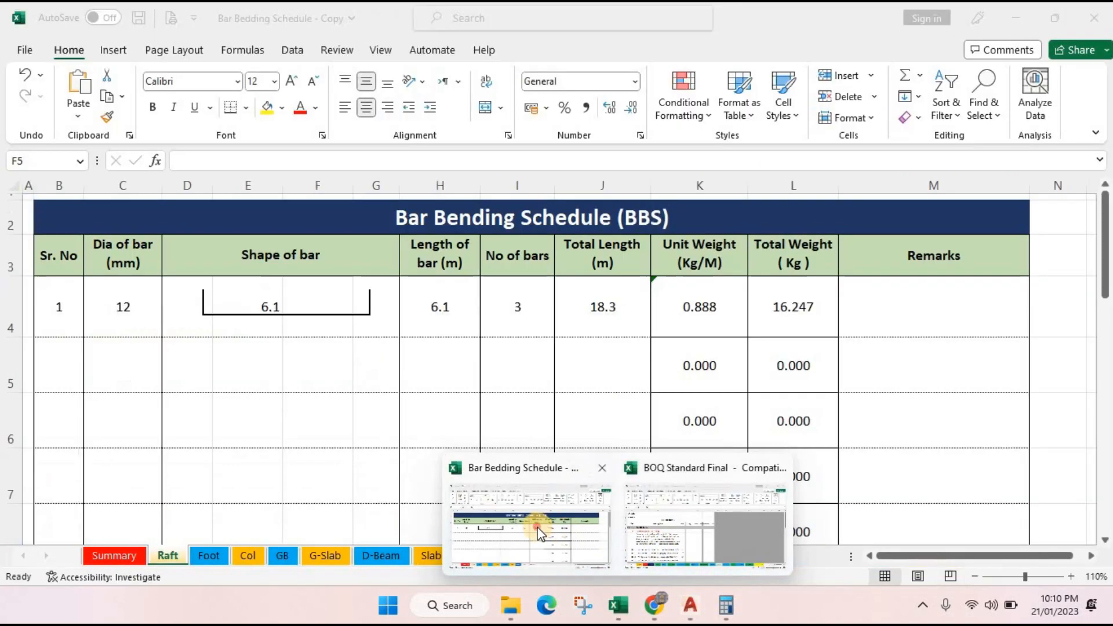
pyautogui.click(537, 524)
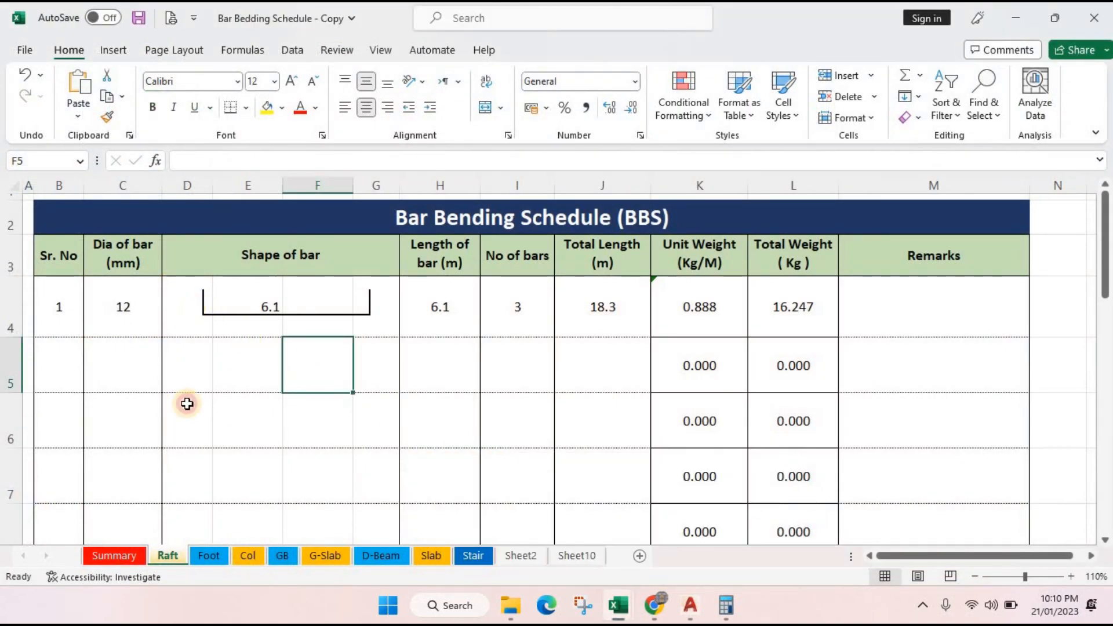
pyautogui.press('Up')
pyautogui.press('Left')
pyautogui.press('Left')
pyautogui.write('.25')
pyautogui.press('Return')
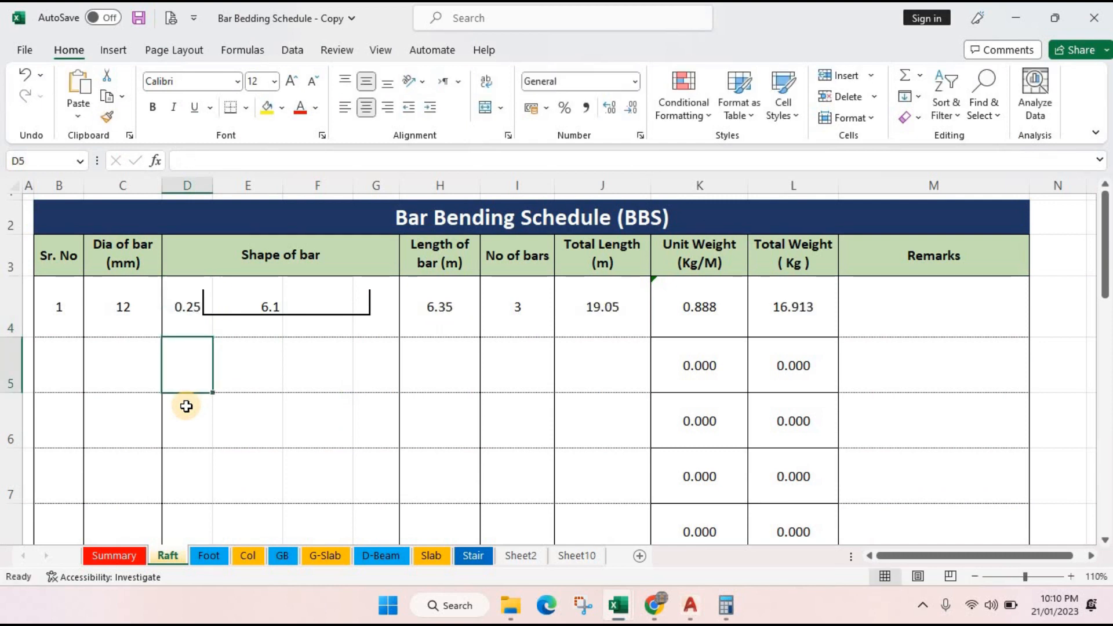
pyautogui.click(381, 323)
pyautogui.write('.2')
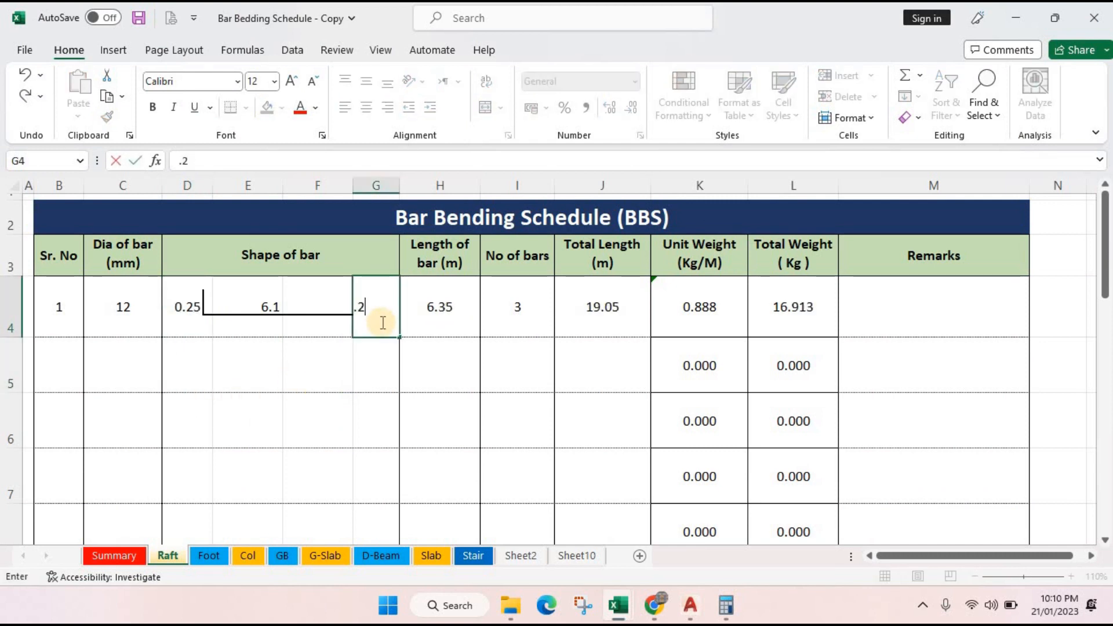
pyautogui.write('5')
pyautogui.press('Return')
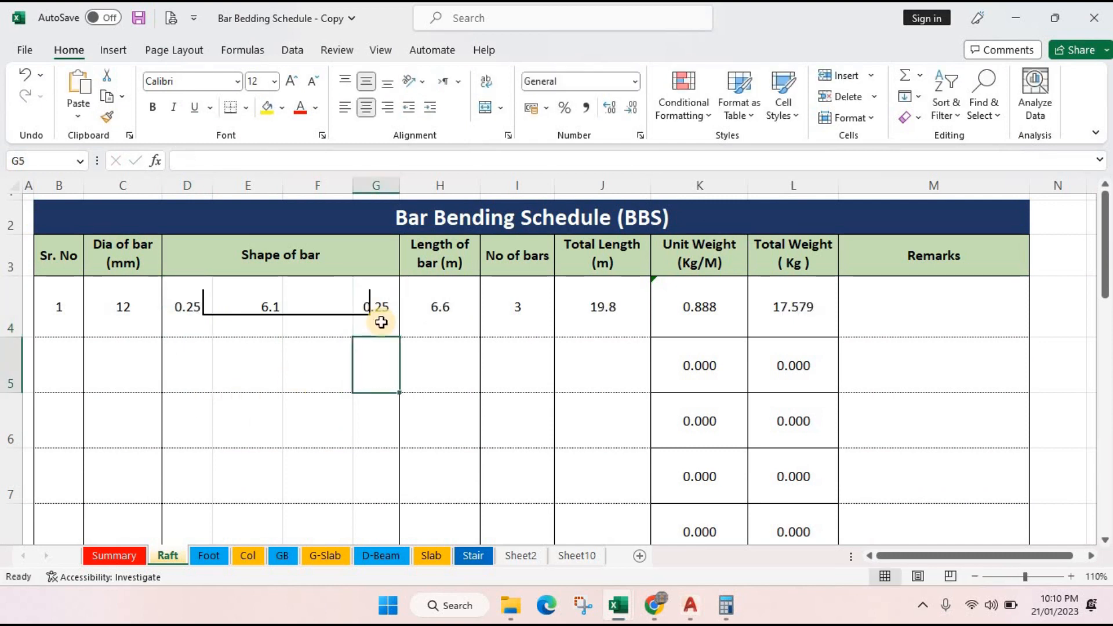
# - Right-align the leg length in G4 and widen column G slightly so the value clears the bar shape
pyautogui.click(374, 292)
pyautogui.click(388, 107)
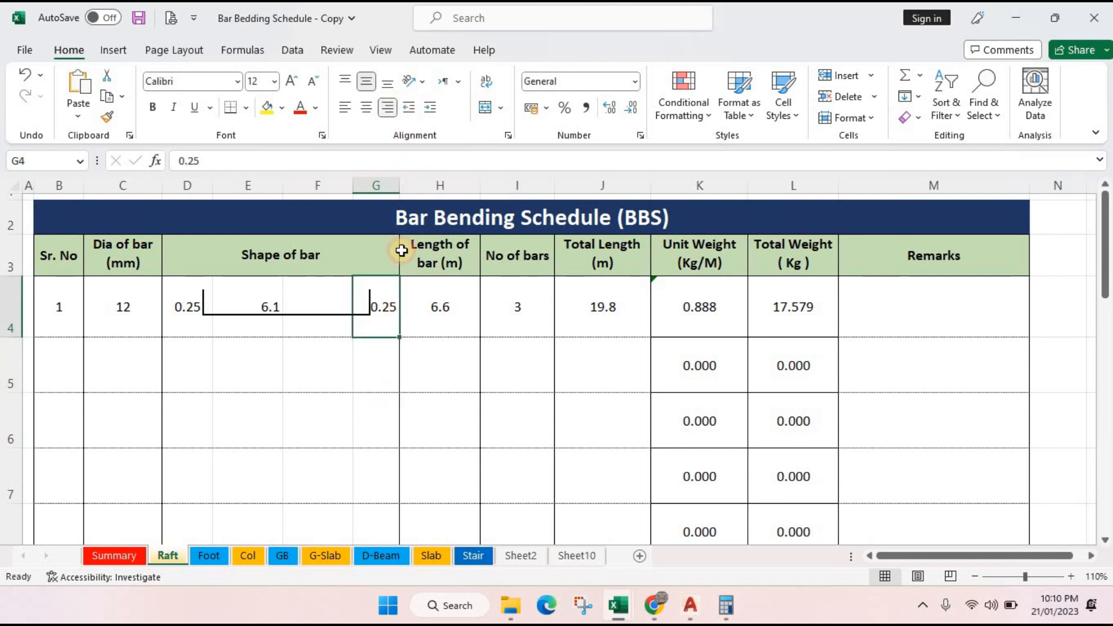
pyautogui.moveTo(400, 185); pyautogui.dragTo(404, 186)
pyautogui.click(360, 360)
pyautogui.click(331, 403)
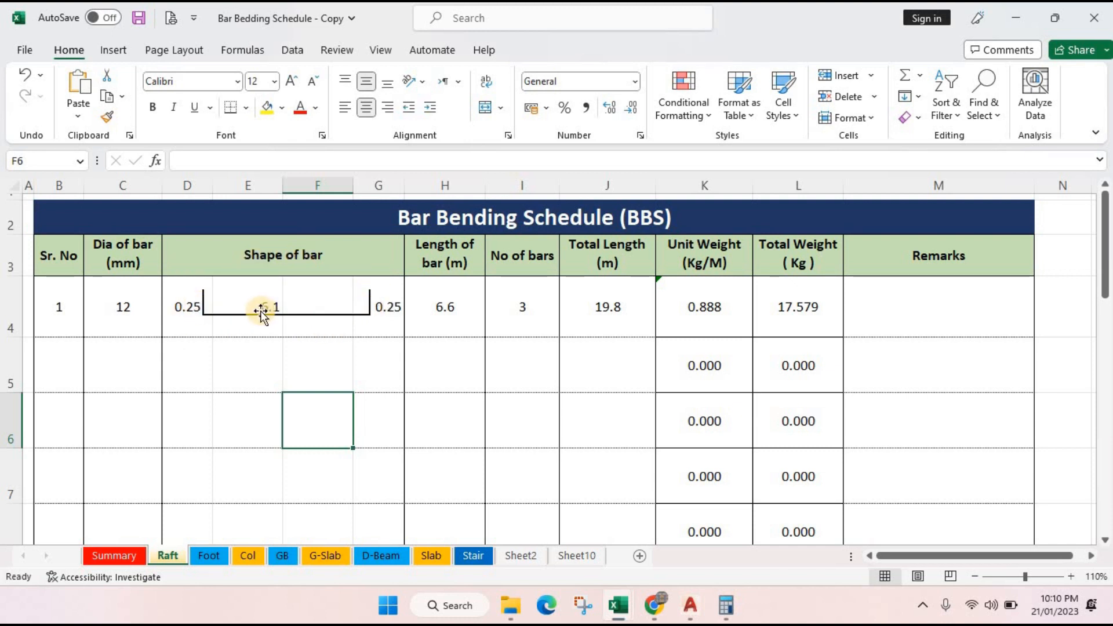
# - Examine the formulas for bar 1's length in H4 and total length in J4, along with its number of bars
pyautogui.doubleClick(437, 319)
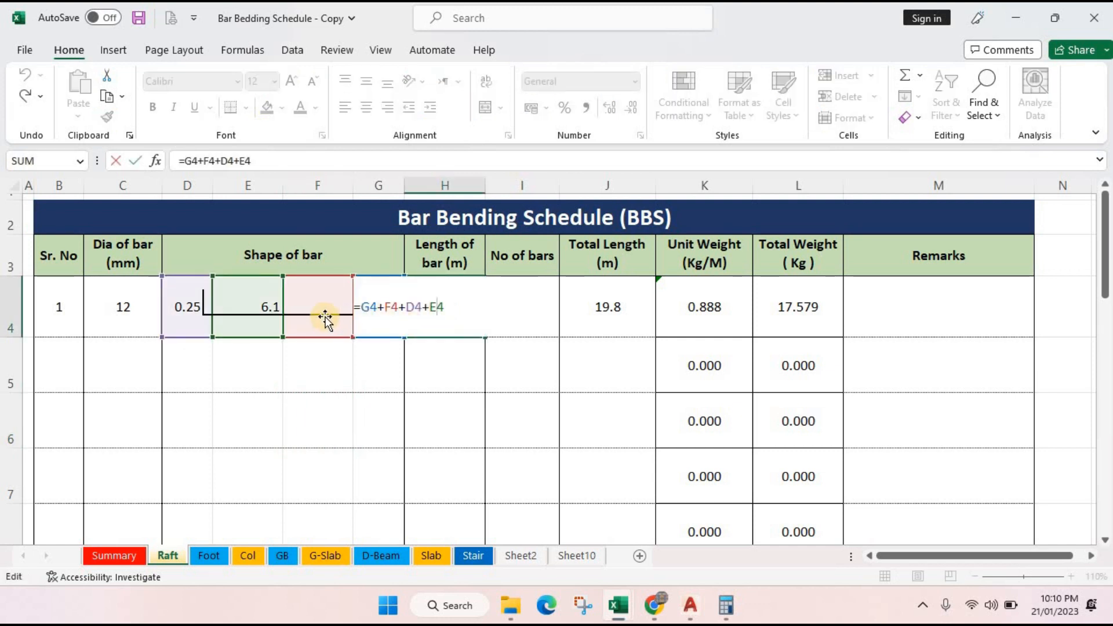
pyautogui.click(298, 383)
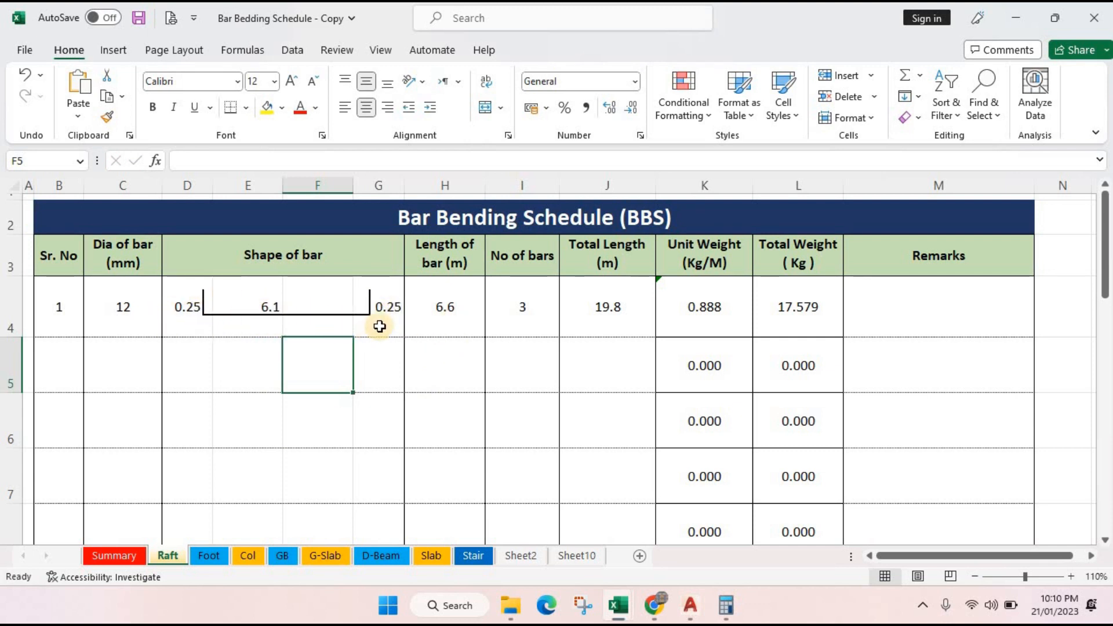
pyautogui.click(530, 326)
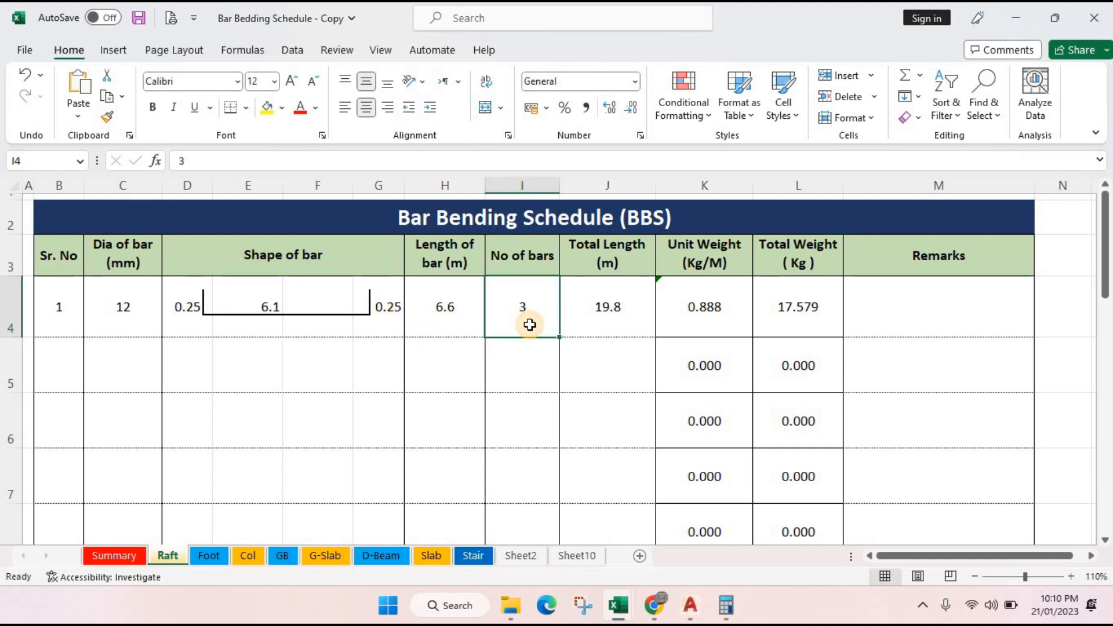
pyautogui.click(612, 324)
pyautogui.write('=I4*H4')
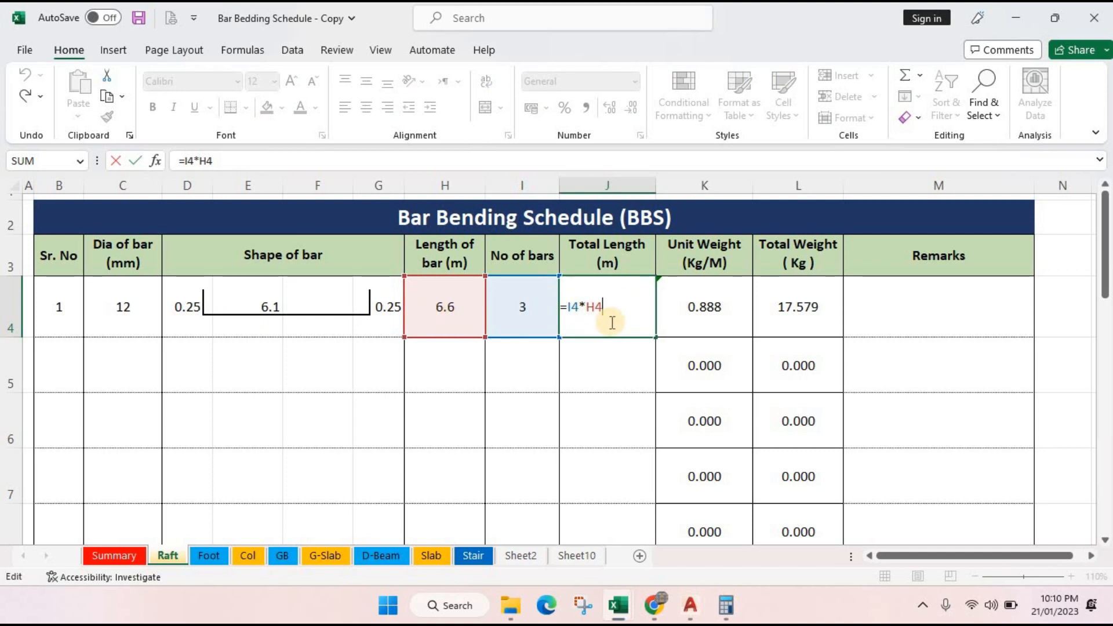
pyautogui.hotkey('ctrl', 'Return')
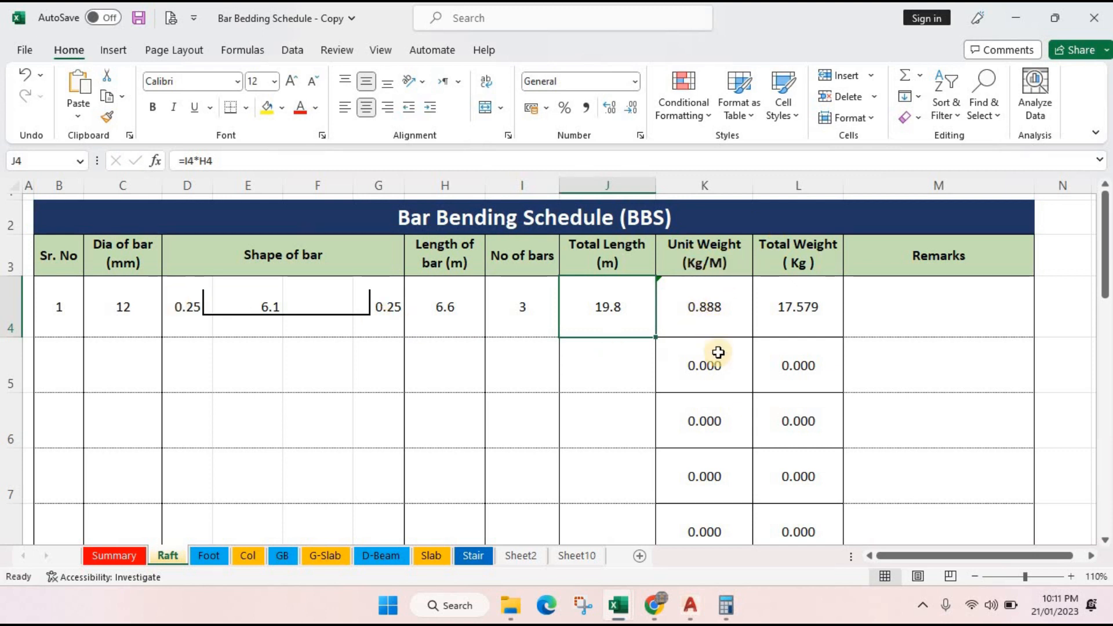
# - Examine the formulas for bar 1's unit weight in K4 and total weight in L4
pyautogui.doubleClick(703, 320)
pyautogui.click(618, 308)
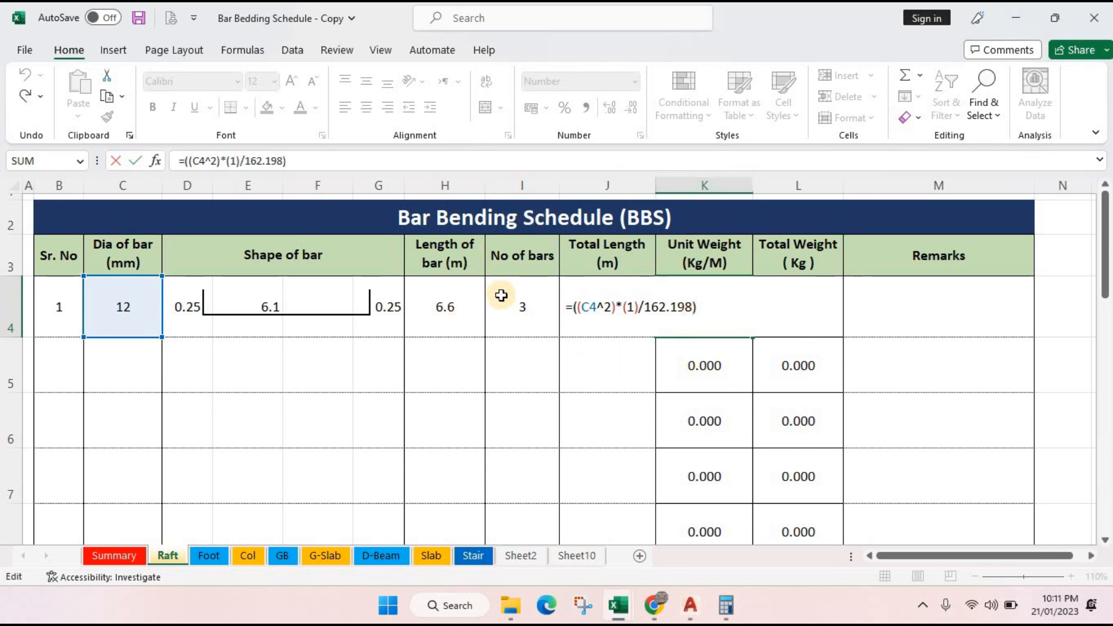
pyautogui.press('Escape')
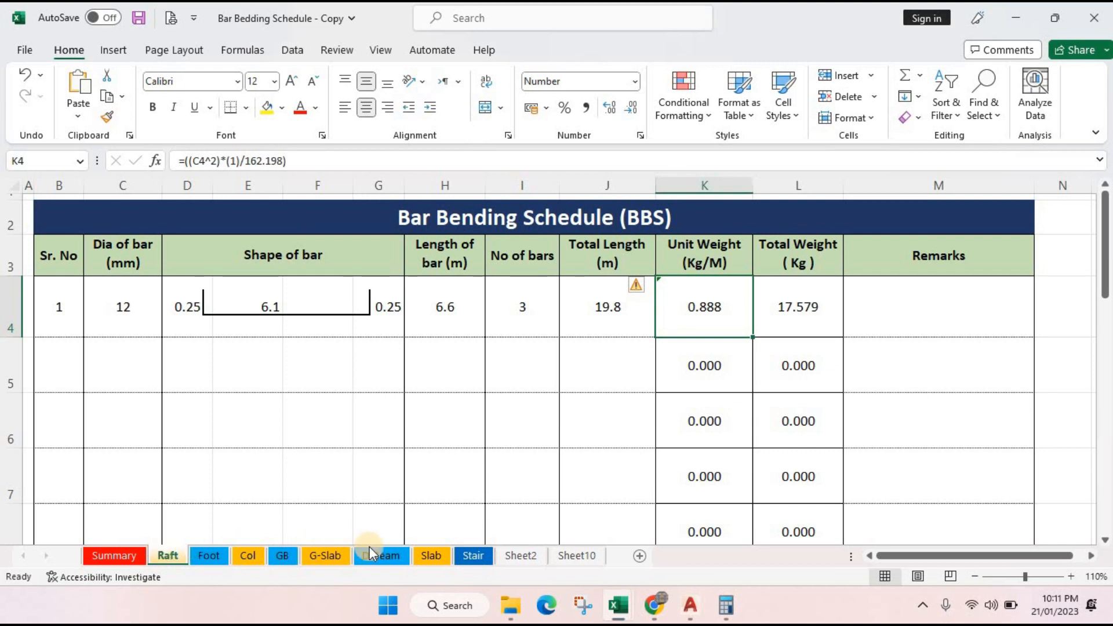
pyautogui.click(624, 356)
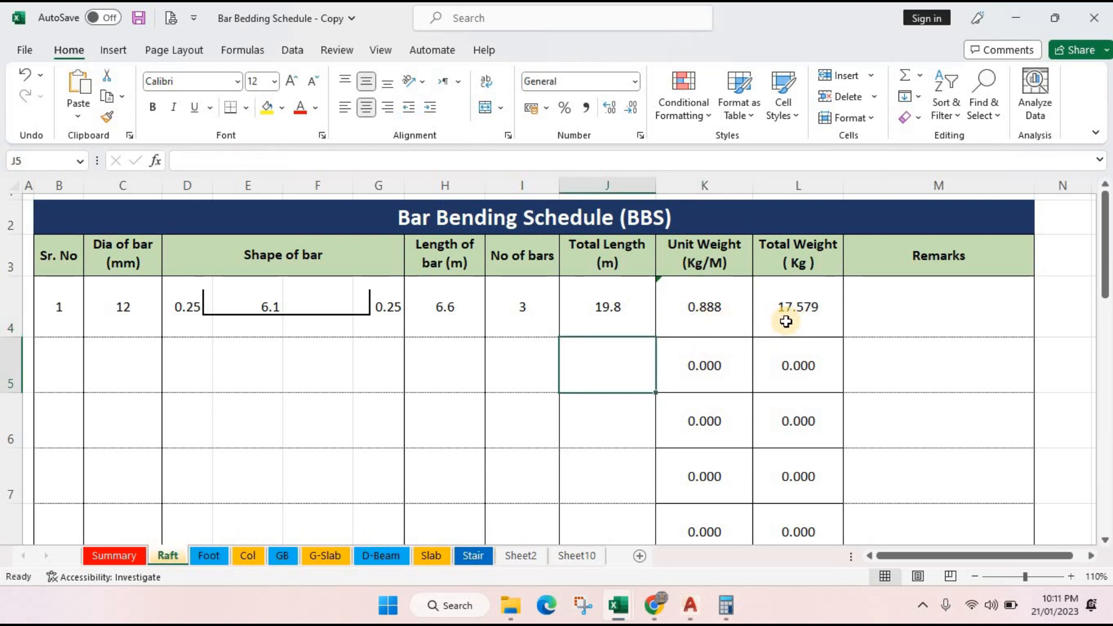
pyautogui.doubleClick(786, 321)
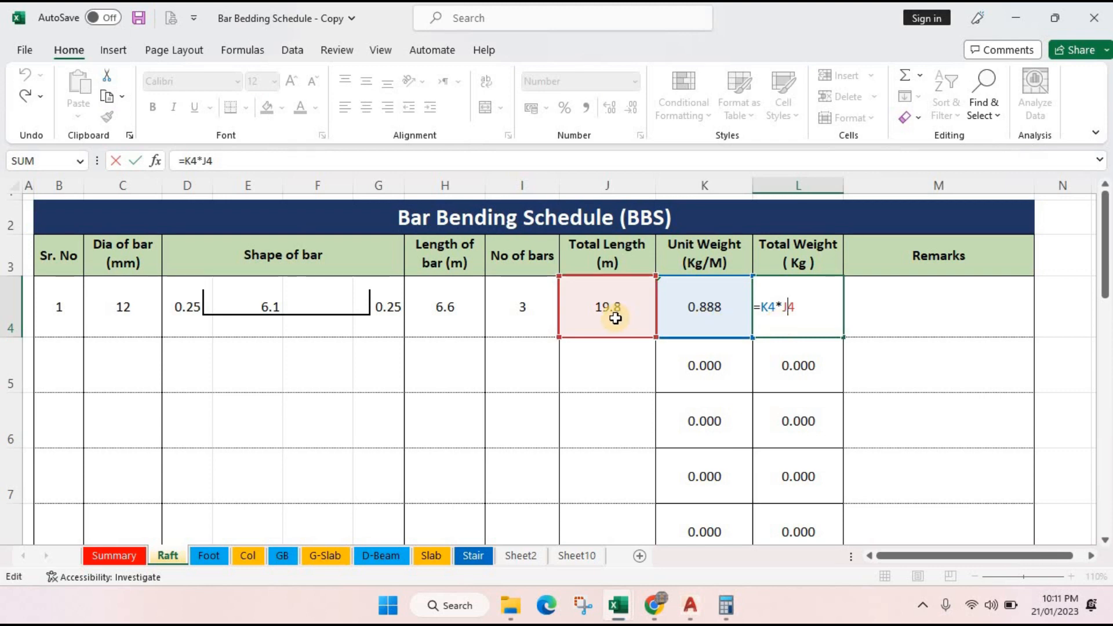
pyautogui.press('Escape')
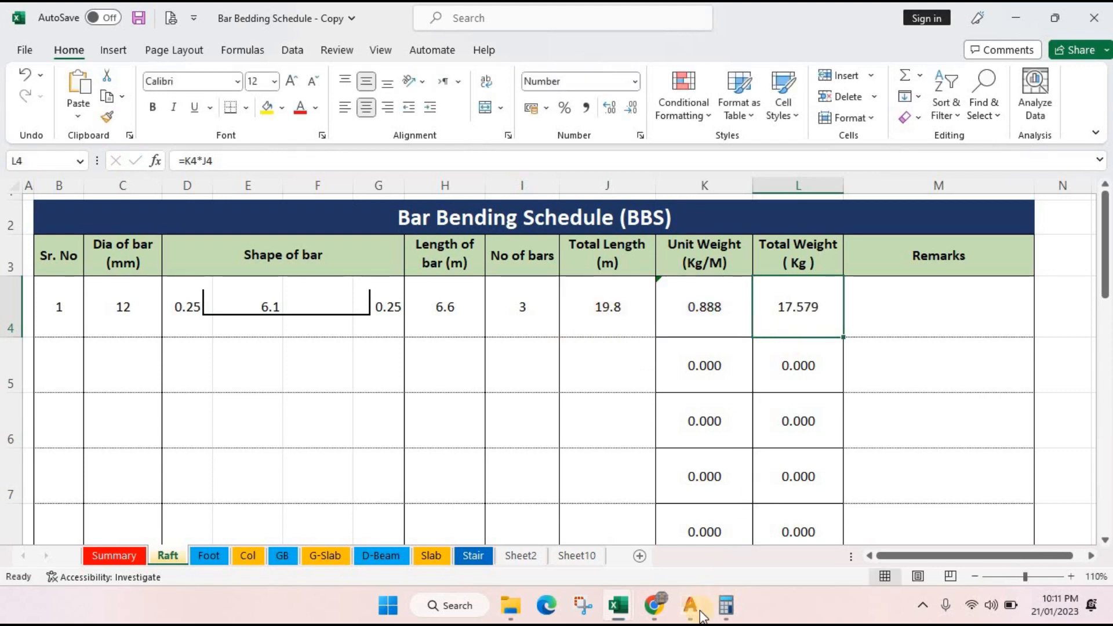
# - Switch to AutoCAD and delete the short bar lines and the 0.40 dimension at the raft outline's upper step
pyautogui.moveTo(689, 618)
pyautogui.click(645, 513)
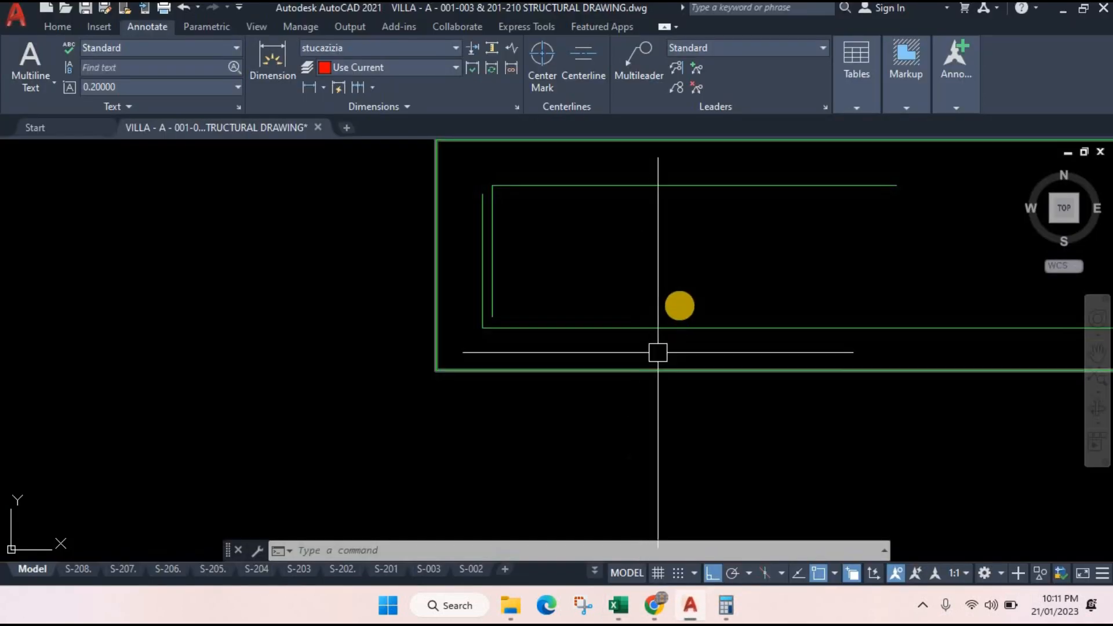
pyautogui.scroll(-3, 662, 321)
pyautogui.scroll(5, 574, 281)
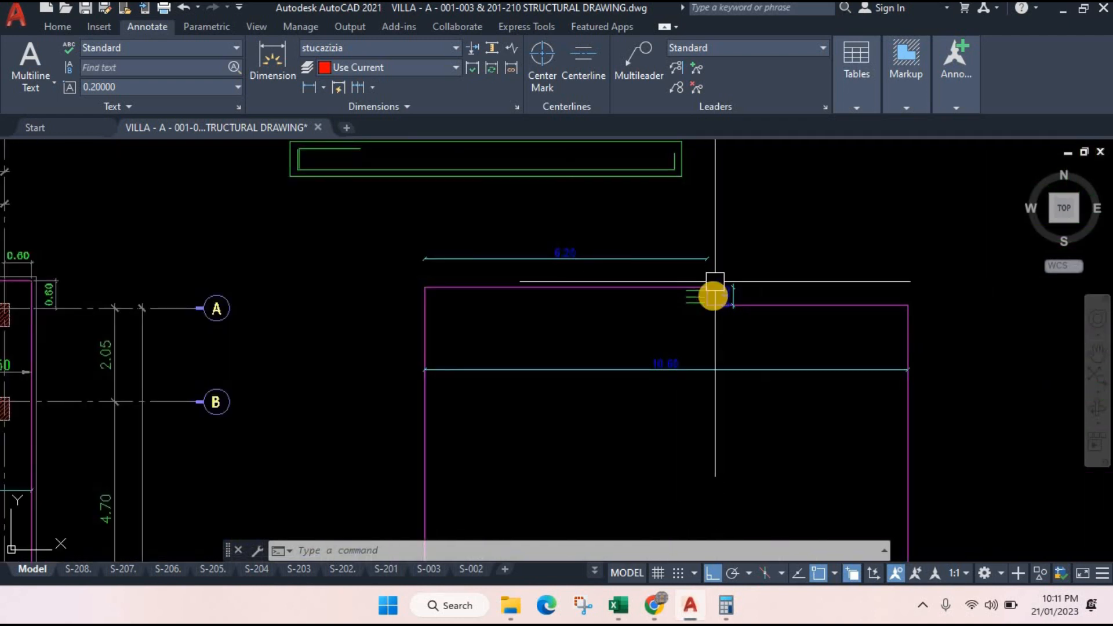
pyautogui.scroll(2, 699, 294)
pyautogui.click(683, 337)
pyautogui.click(596, 278)
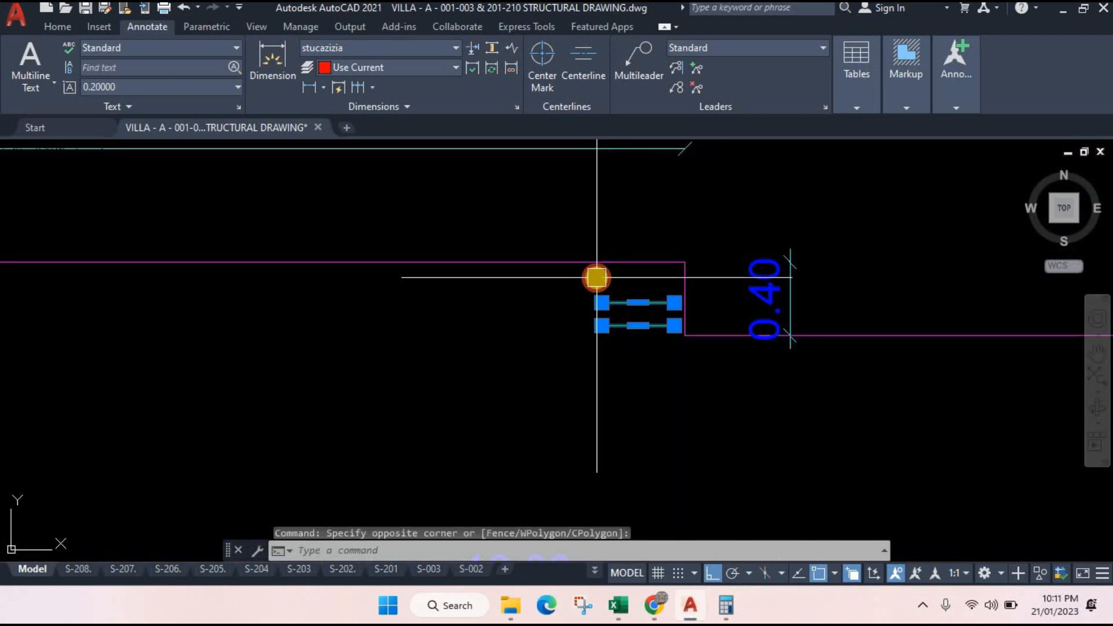
pyautogui.press('Delete')
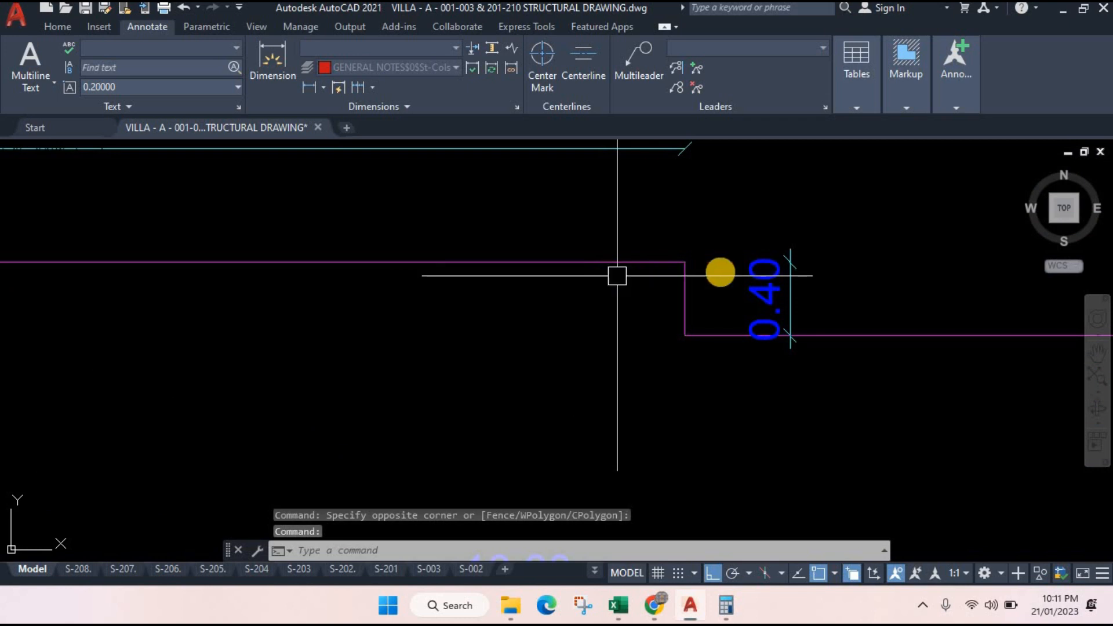
pyautogui.click(742, 283)
pyautogui.press('Delete')
# - Add a vertical linear dimension from the upper step's inner corner down to the level of the raft outline's lower-left step
pyautogui.scroll(-3, 742, 283)
pyautogui.click(309, 87)
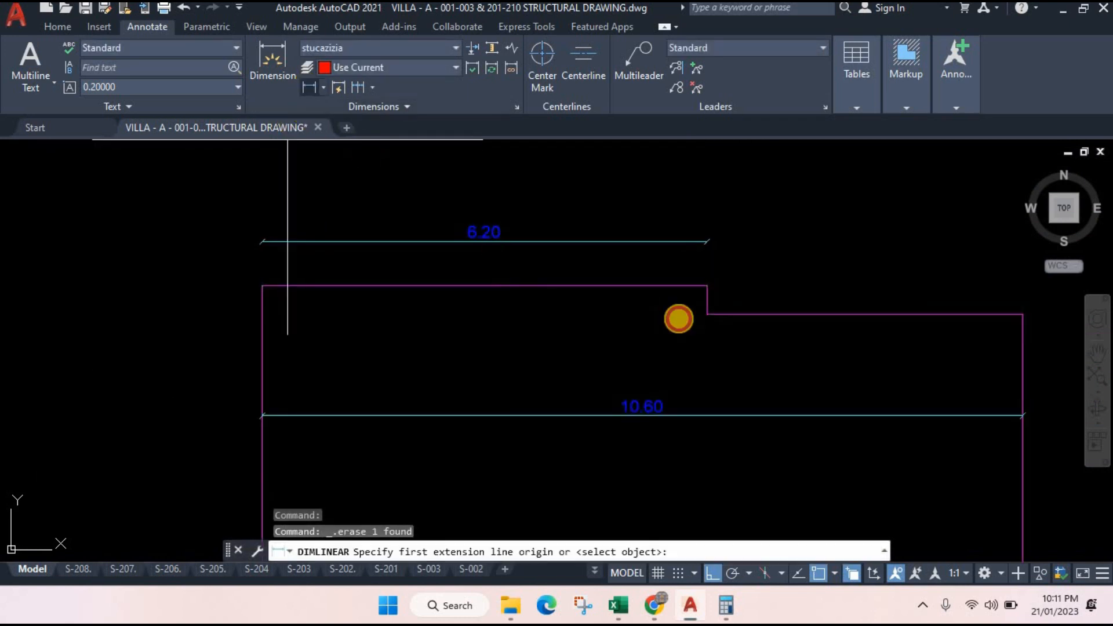
pyautogui.click(707, 315)
pyautogui.scroll(-5, 706, 315)
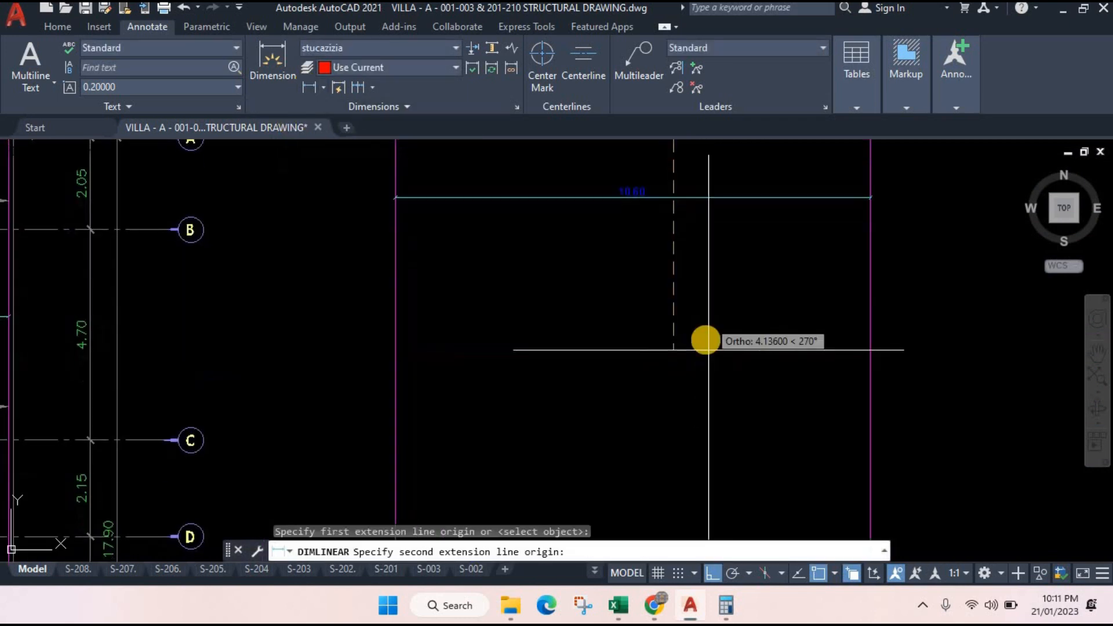
pyautogui.scroll(2, 610, 429)
pyautogui.click(576, 440)
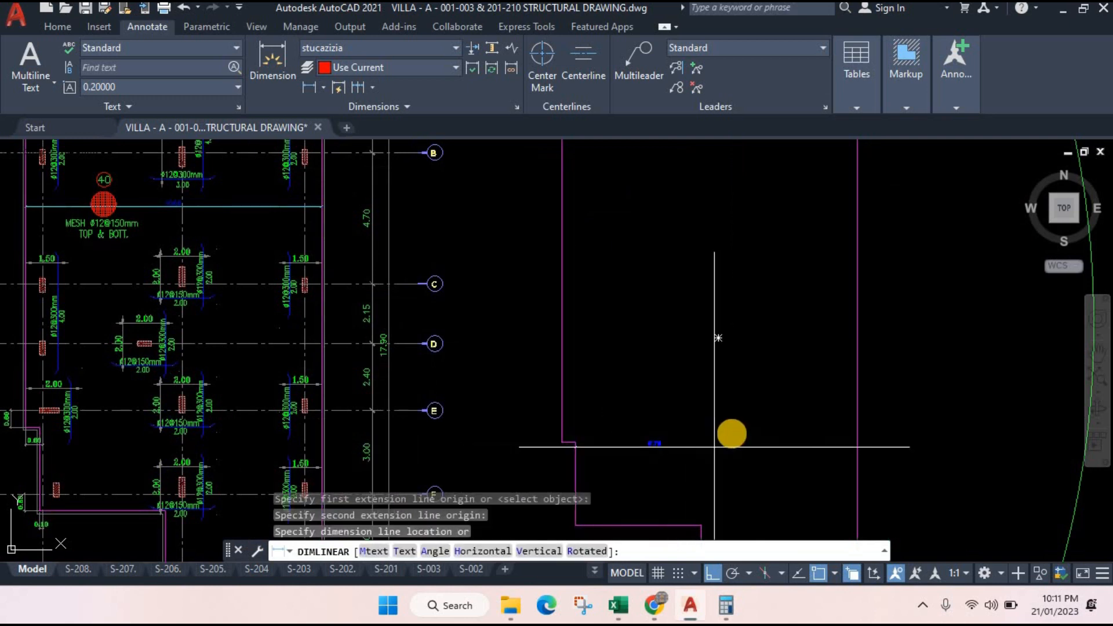
pyautogui.moveTo(730, 434); pyautogui.dragTo(702, 476)
pyautogui.click(704, 467)
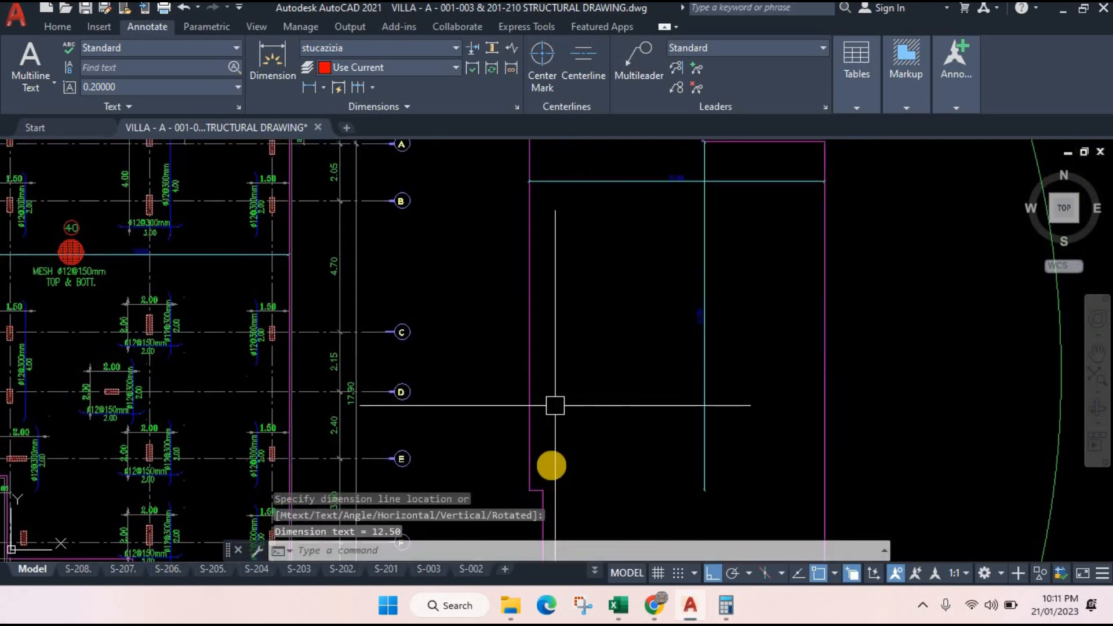
pyautogui.scroll(5, 695, 359)
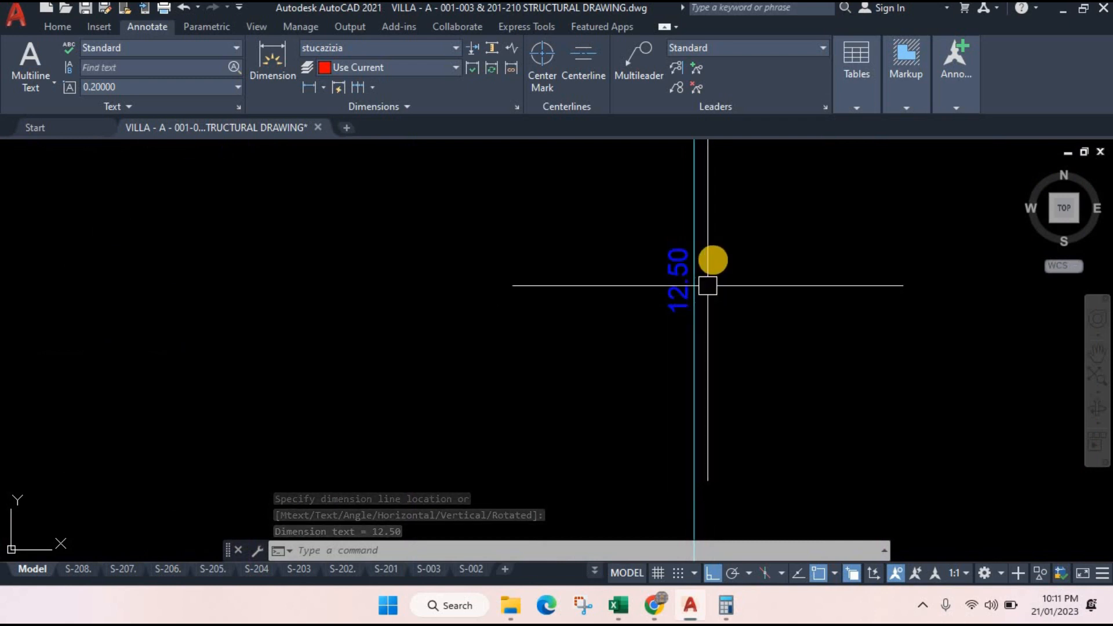
pyautogui.scroll(-6, 713, 259)
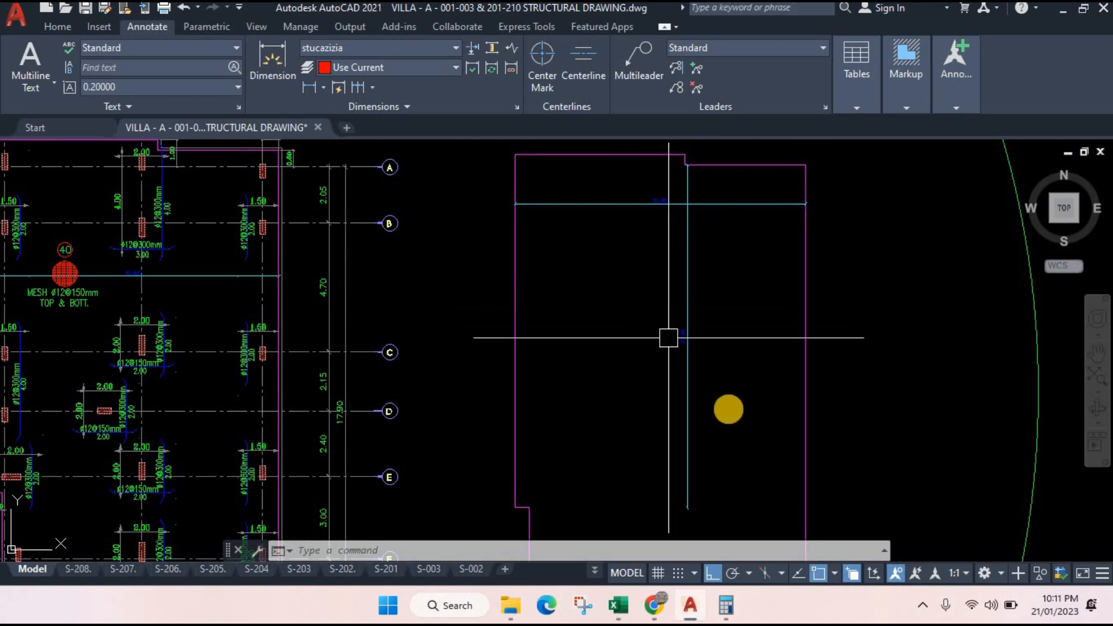
# - Clear Calculator and enter 12.5 divided by 0.15 for the bar count along the raft's new vertical dimension
pyautogui.scroll(2, 666, 335)
pyautogui.click(725, 609)
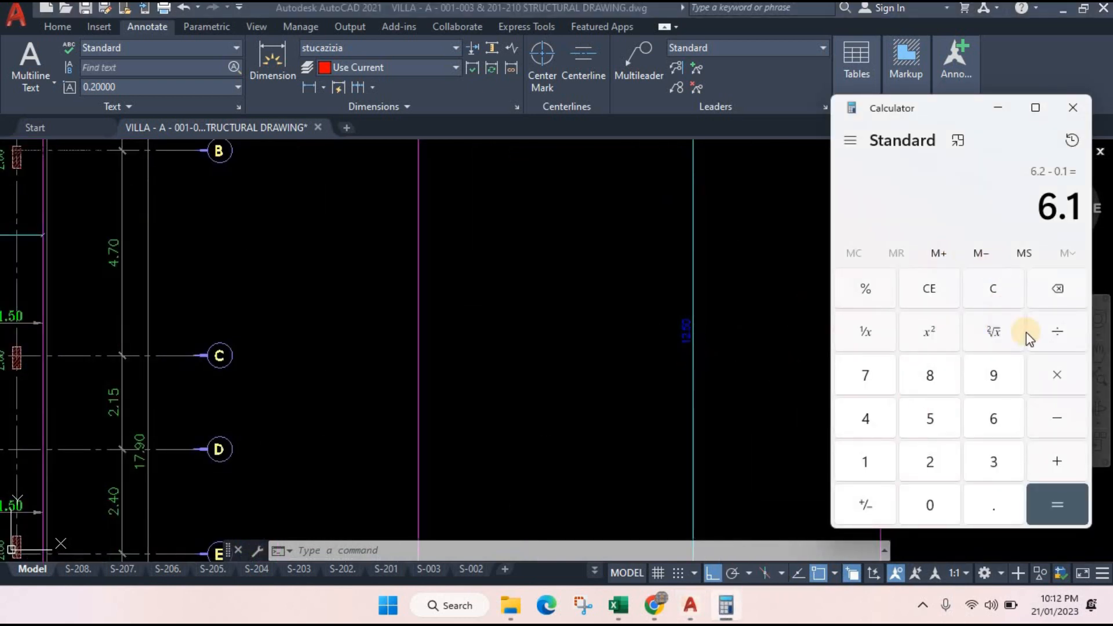
pyautogui.click(1052, 292)
pyautogui.click(994, 293)
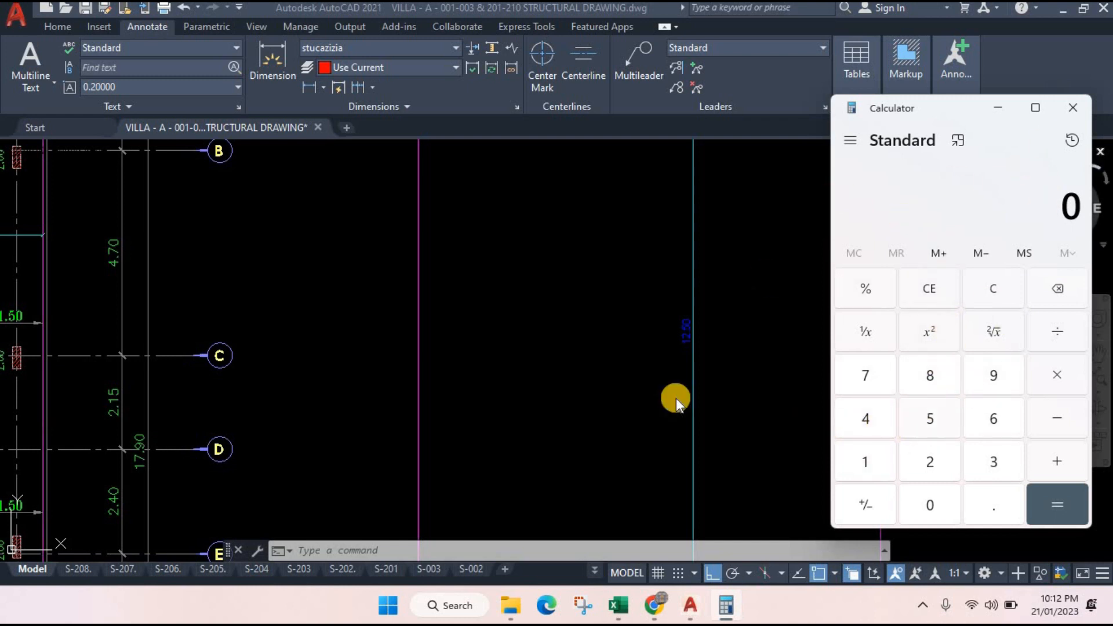
pyautogui.click(885, 458)
pyautogui.click(925, 461)
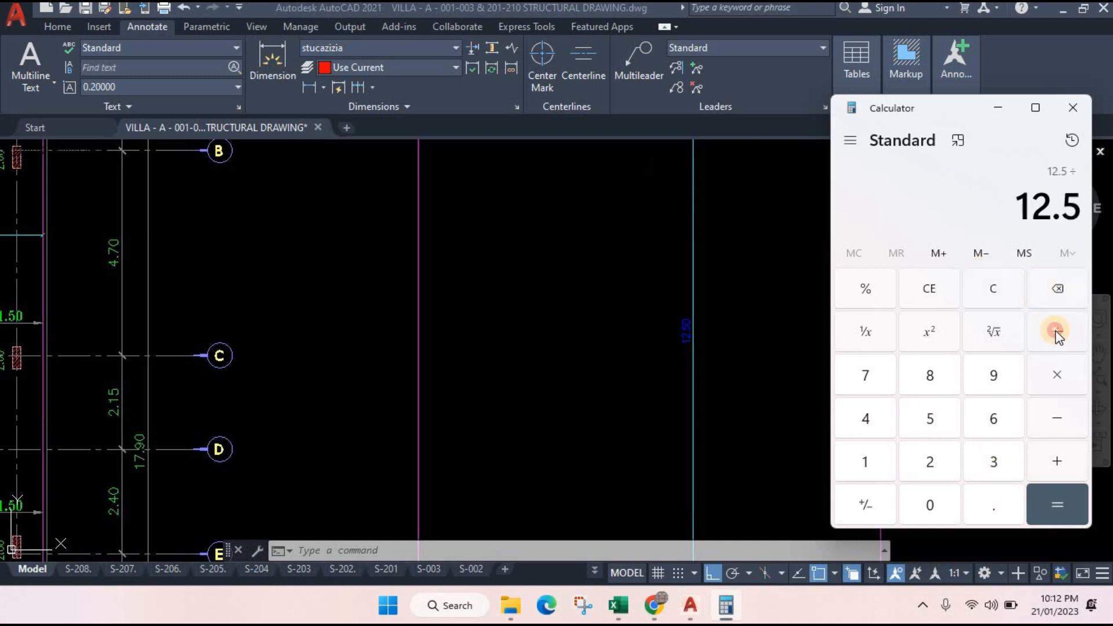
pyautogui.click(995, 504)
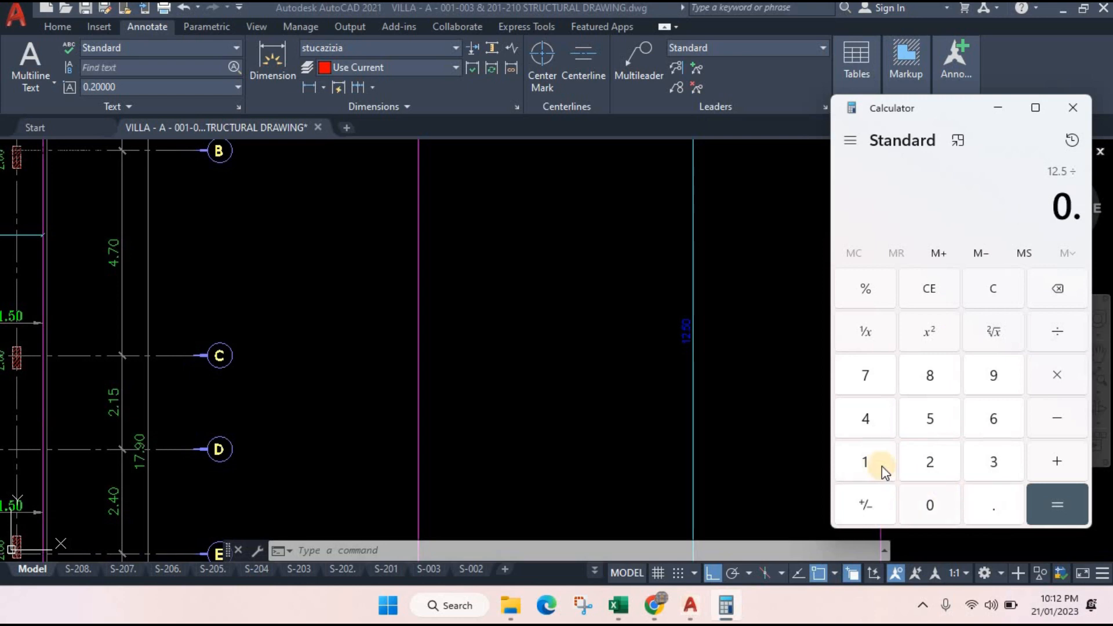
pyautogui.click(881, 463)
pyautogui.click(928, 429)
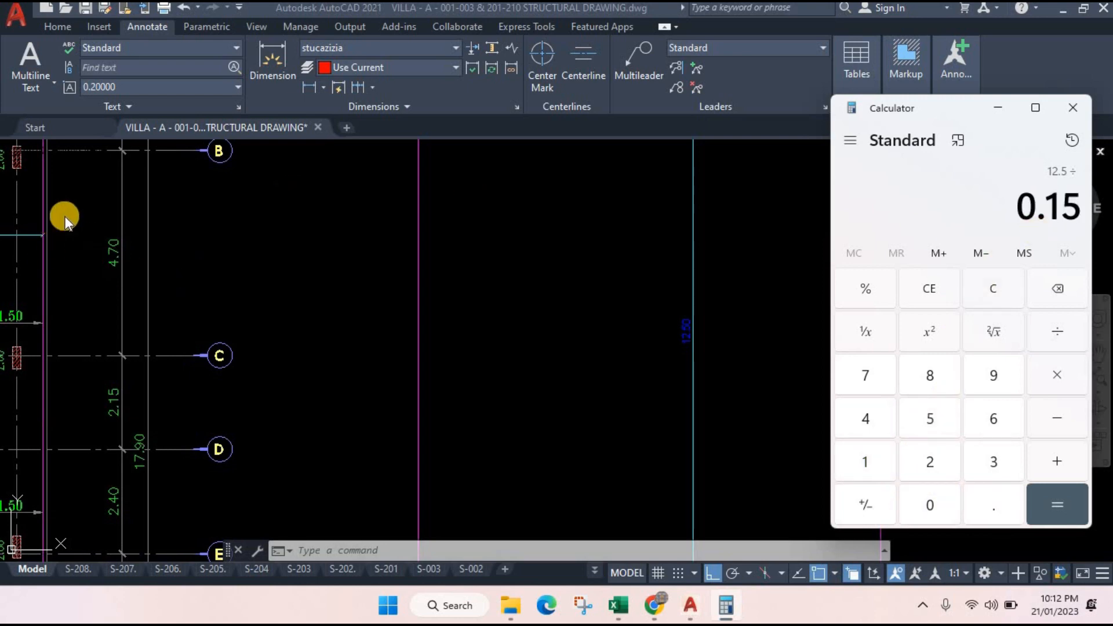
# - Check the bar spacing in the foundation plan's mesh note, then evaluate the division in Calculator and add 1
pyautogui.click(240, 258)
pyautogui.scroll(-6, 241, 258)
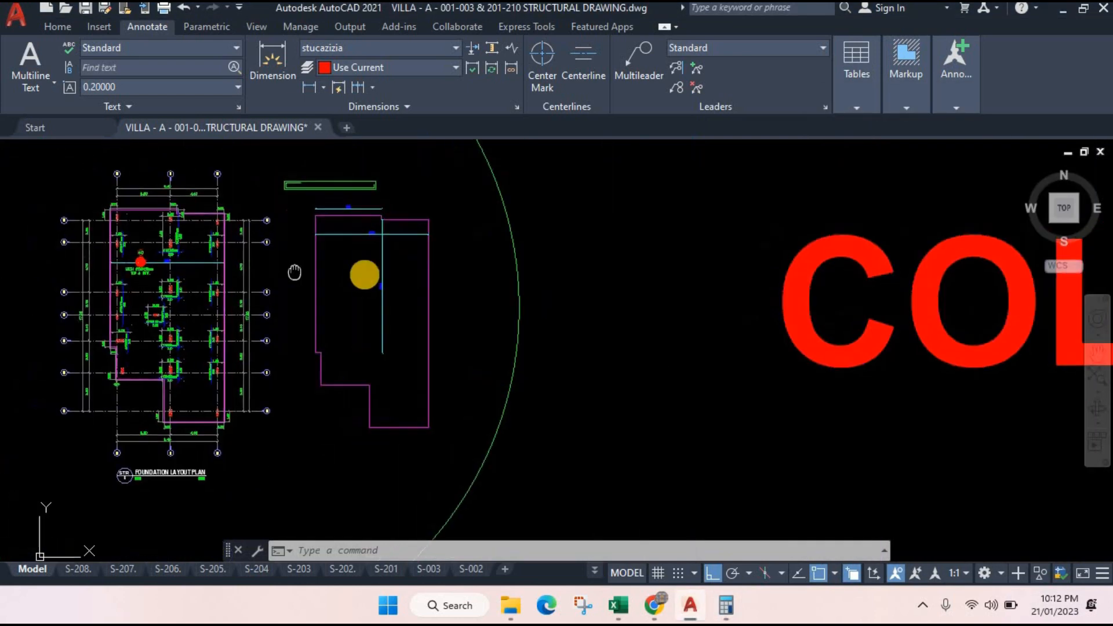
pyautogui.scroll(2, 365, 273)
pyautogui.scroll(12, 276, 262)
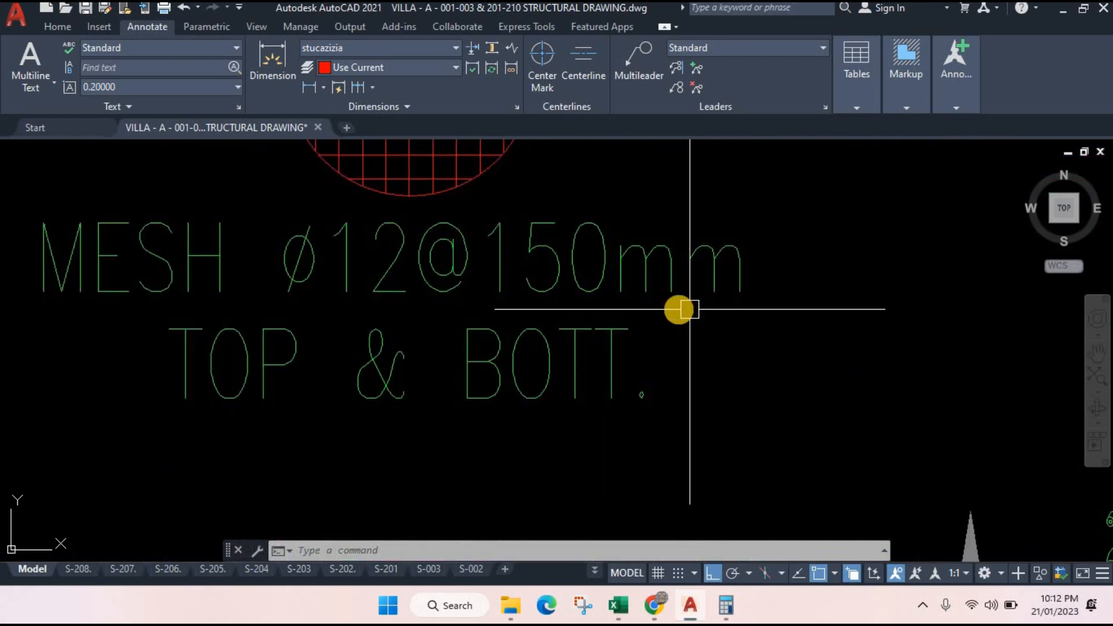
pyautogui.click(726, 605)
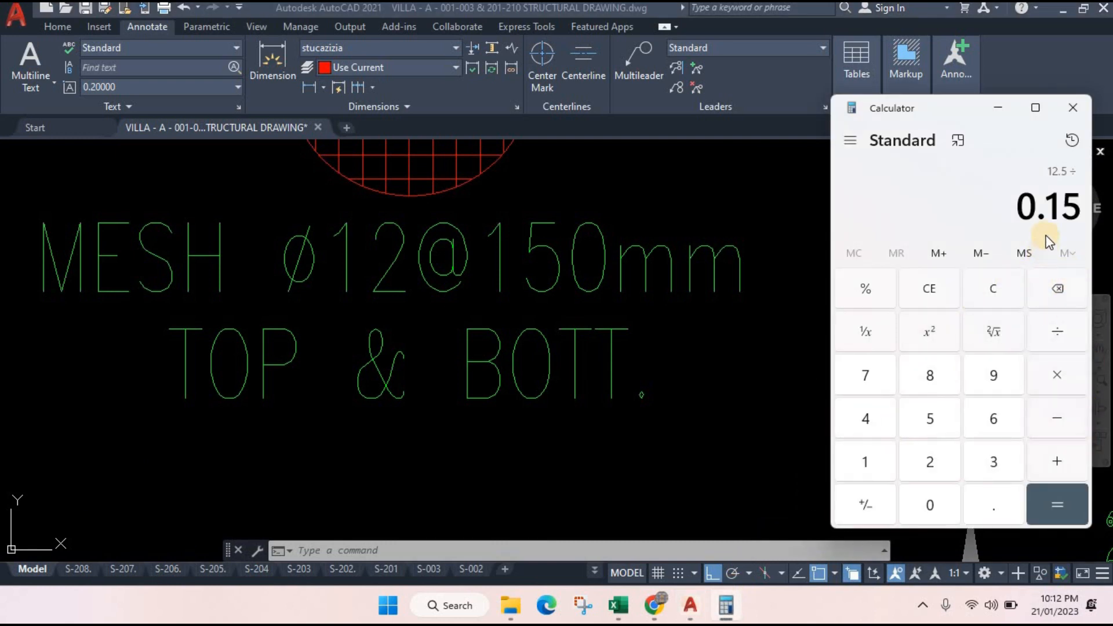
pyautogui.click(1056, 505)
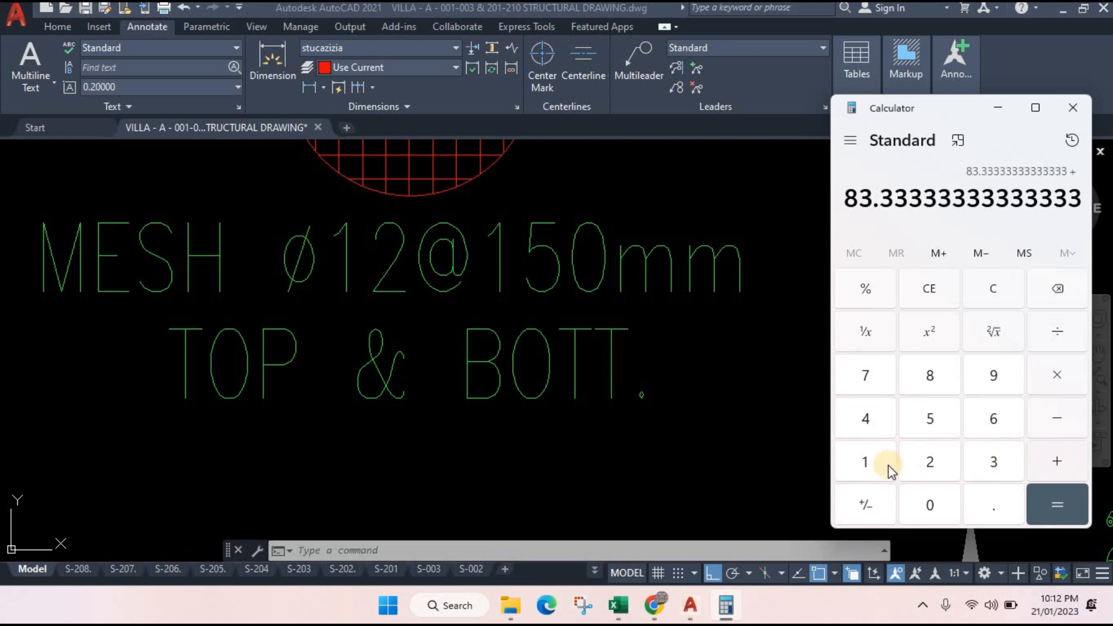
pyautogui.click(866, 465)
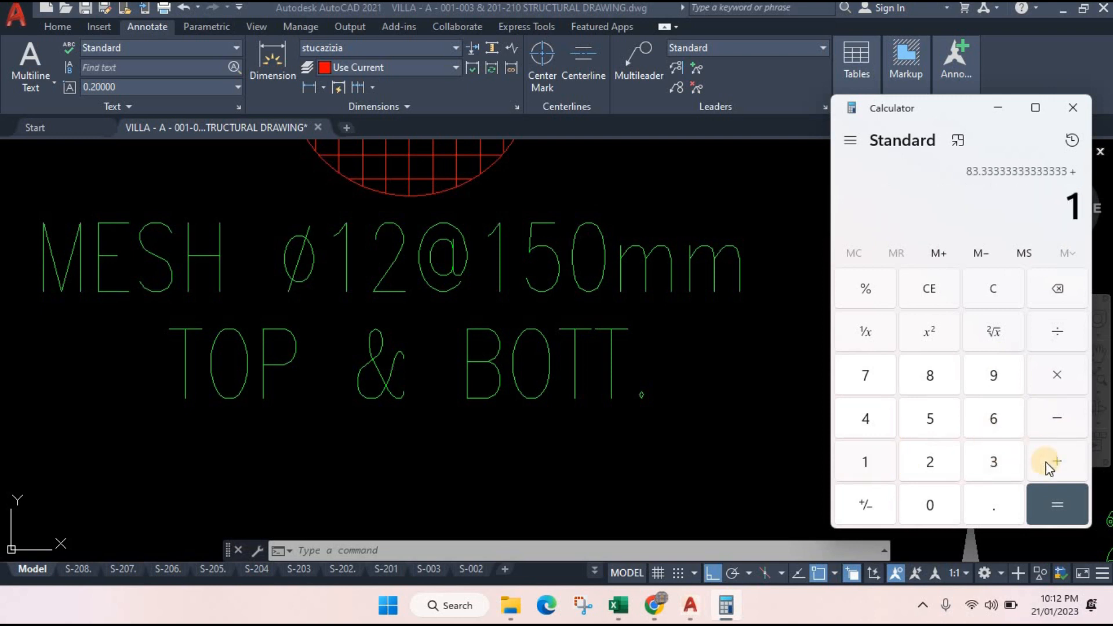
pyautogui.click(1050, 494)
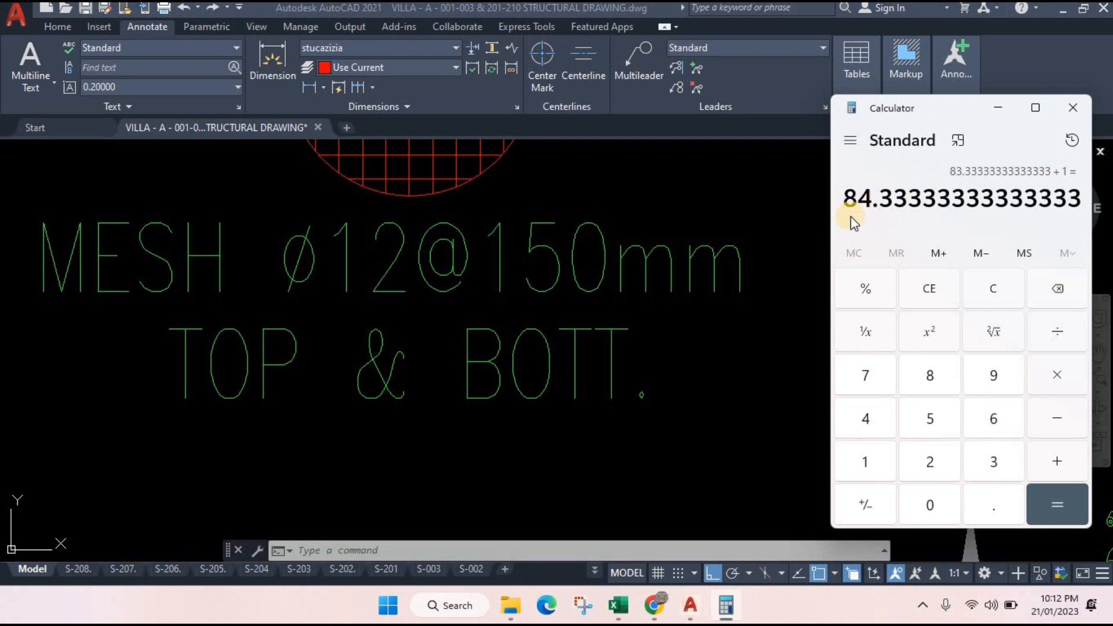
# - In the Excel schedule, fill row 5 with serial number 2, bar diameter 12 and 84 bars
pyautogui.moveTo(625, 617)
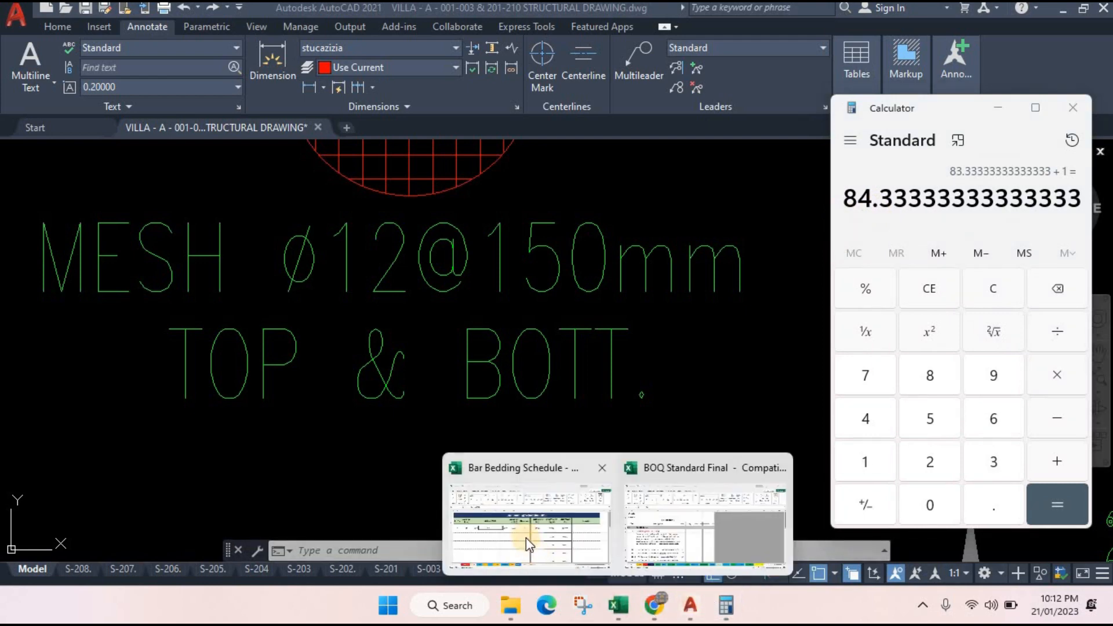
pyautogui.click(504, 473)
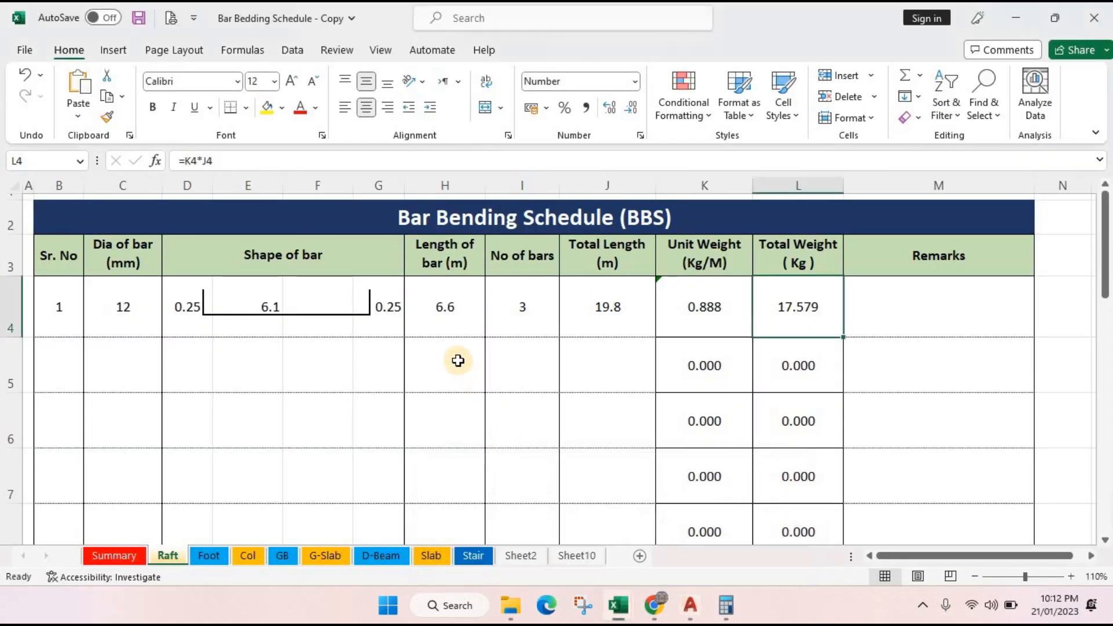
pyautogui.click(46, 357)
pyautogui.write('2')
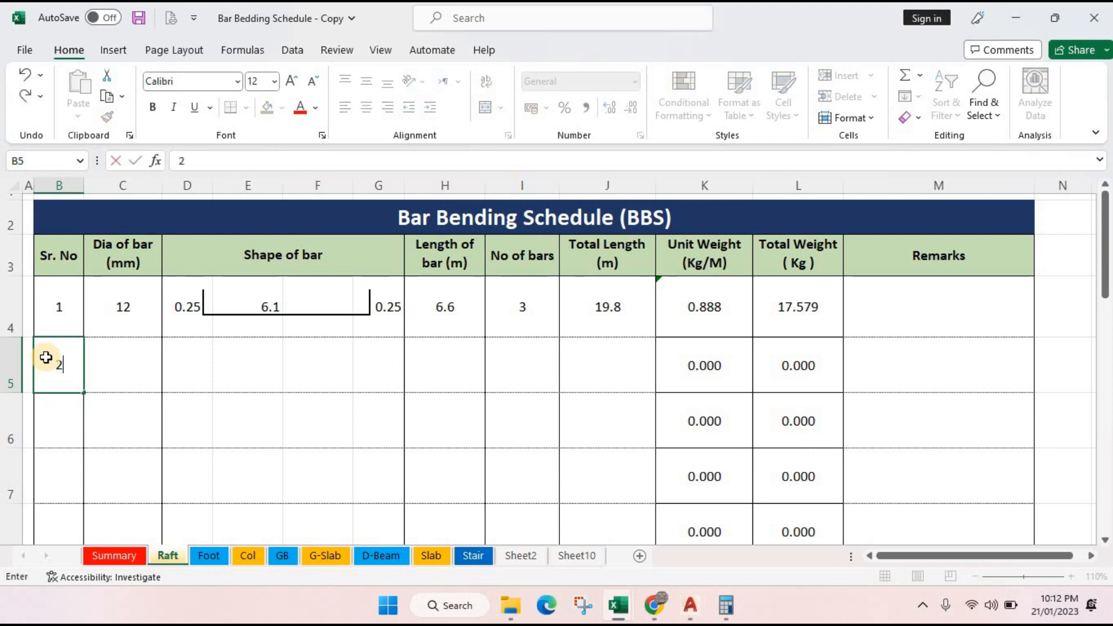
pyautogui.press('Tab')
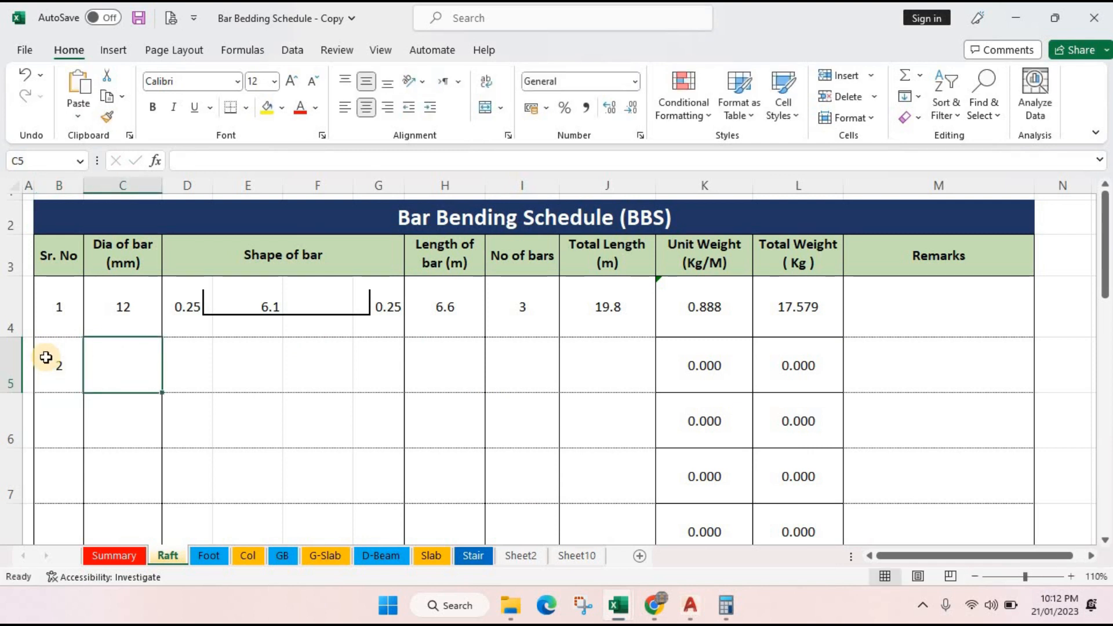
pyautogui.write('12')
pyautogui.press('Tab')
pyautogui.press('Tab')
pyautogui.press('Tab')
pyautogui.press('Tab')
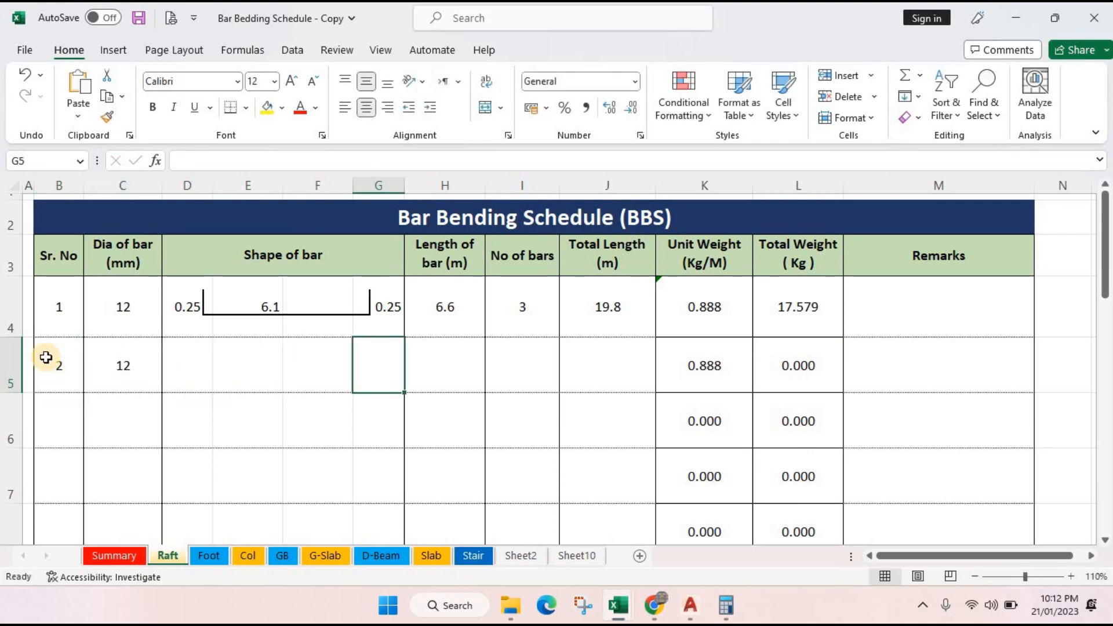
pyautogui.press('Tab')
pyautogui.press('Return')
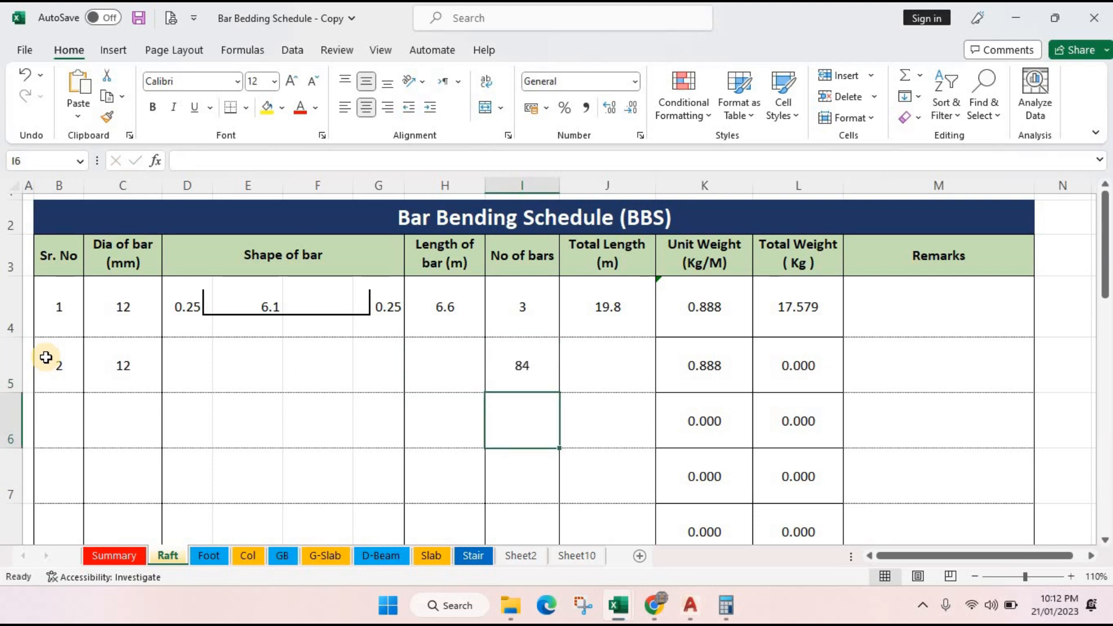
pyautogui.moveTo(726, 617)
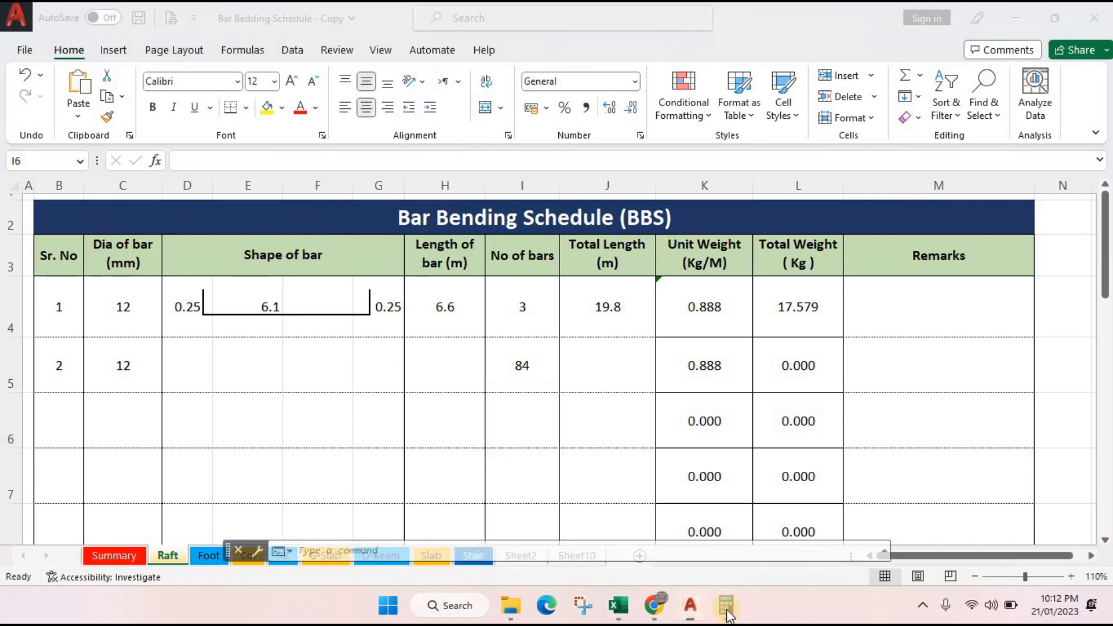
pyautogui.click(726, 615)
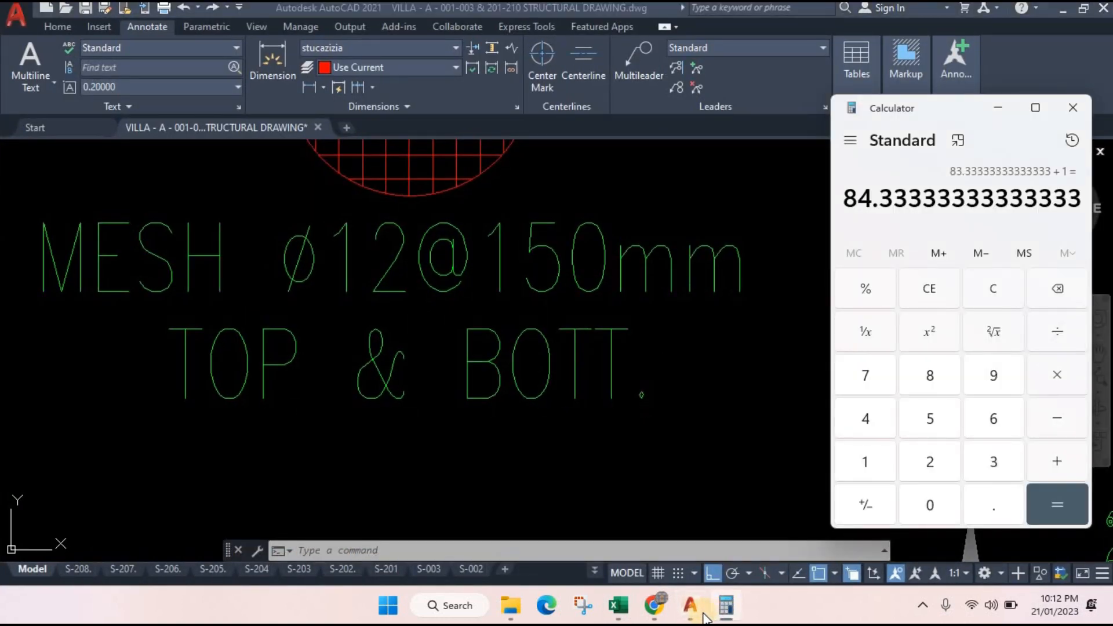
pyautogui.click(695, 616)
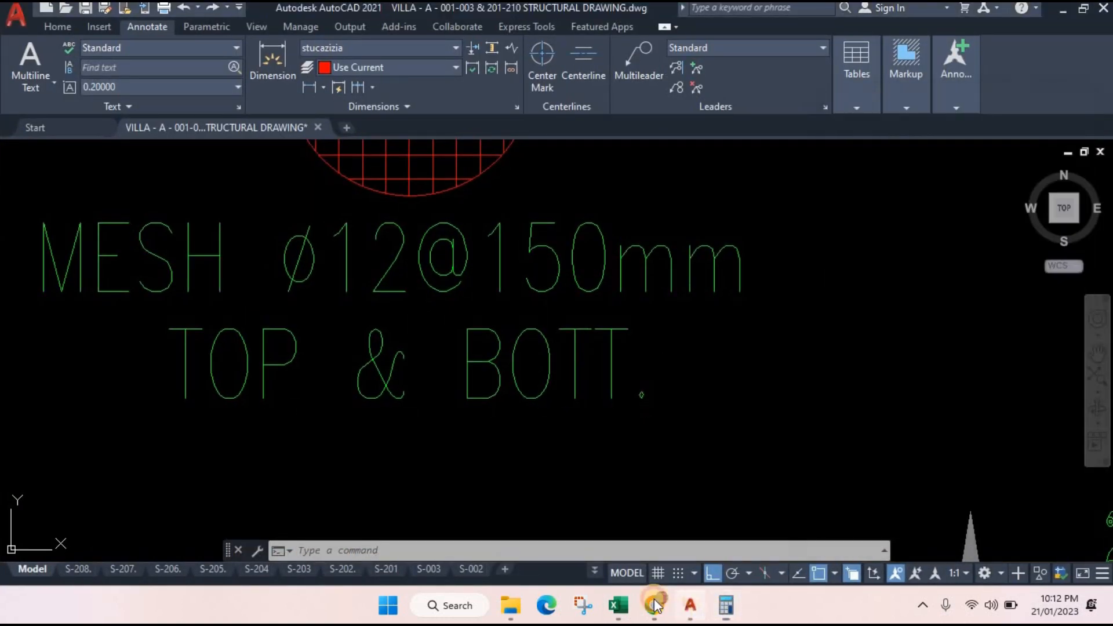
pyautogui.click(695, 616)
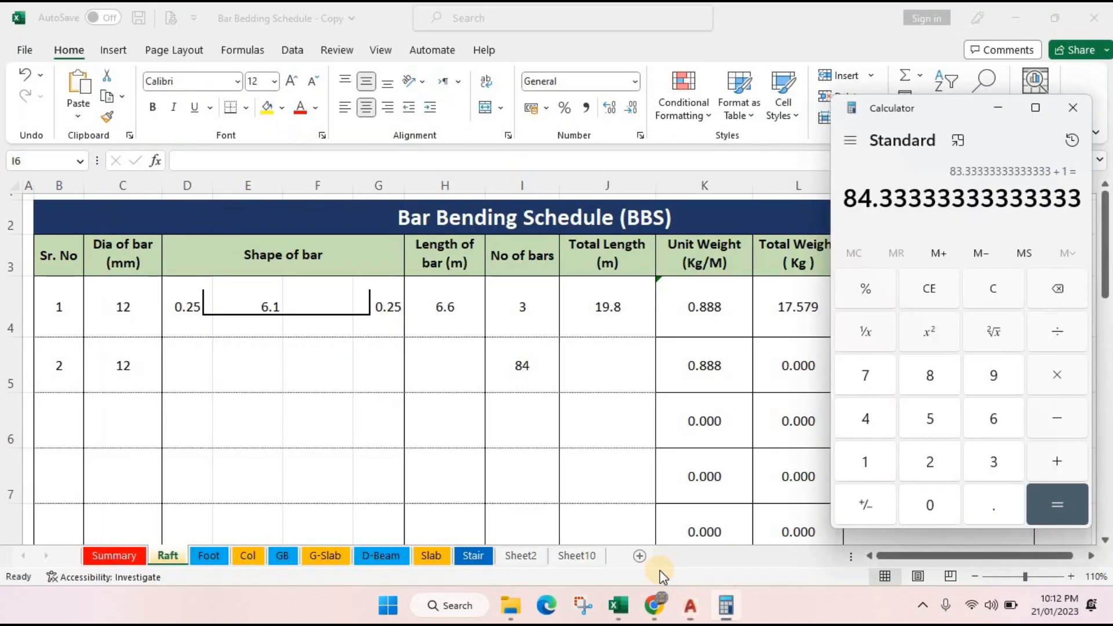
pyautogui.click(996, 108)
pyautogui.click(621, 362)
pyautogui.click(455, 375)
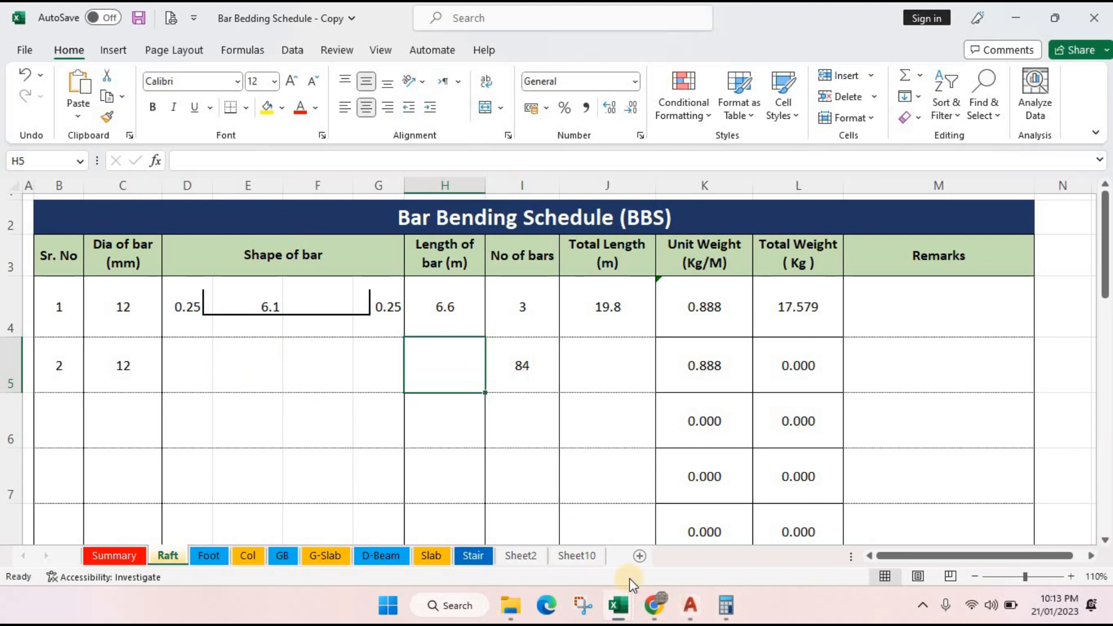
# - Switch to AutoCAD to examine the raft outline's full-width dimension below the upper step, and bring up Calculator
pyautogui.click(690, 614)
pyautogui.scroll(-10, 638, 389)
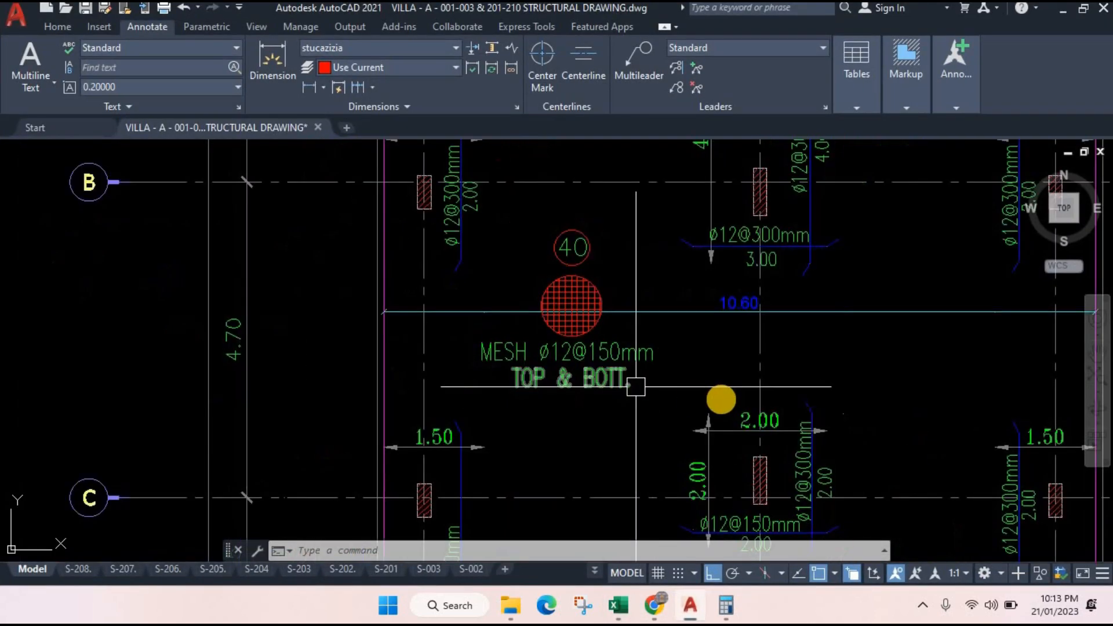
pyautogui.scroll(2, 600, 371)
pyautogui.scroll(6, 629, 350)
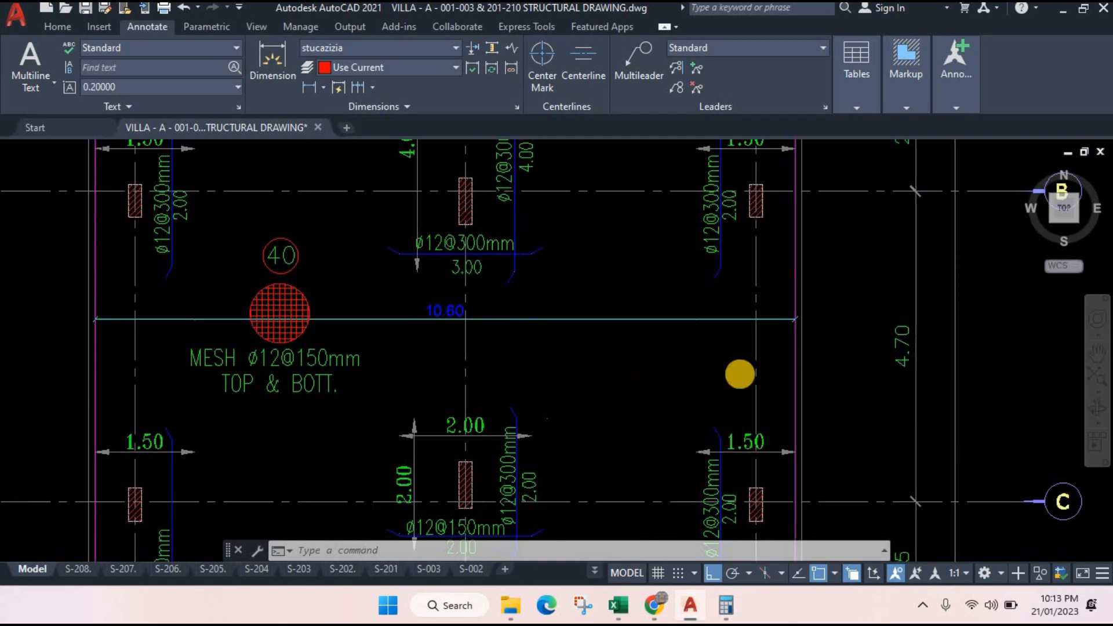
pyautogui.scroll(-2, 623, 349)
pyautogui.scroll(-3, 623, 349)
pyautogui.scroll(5, 638, 294)
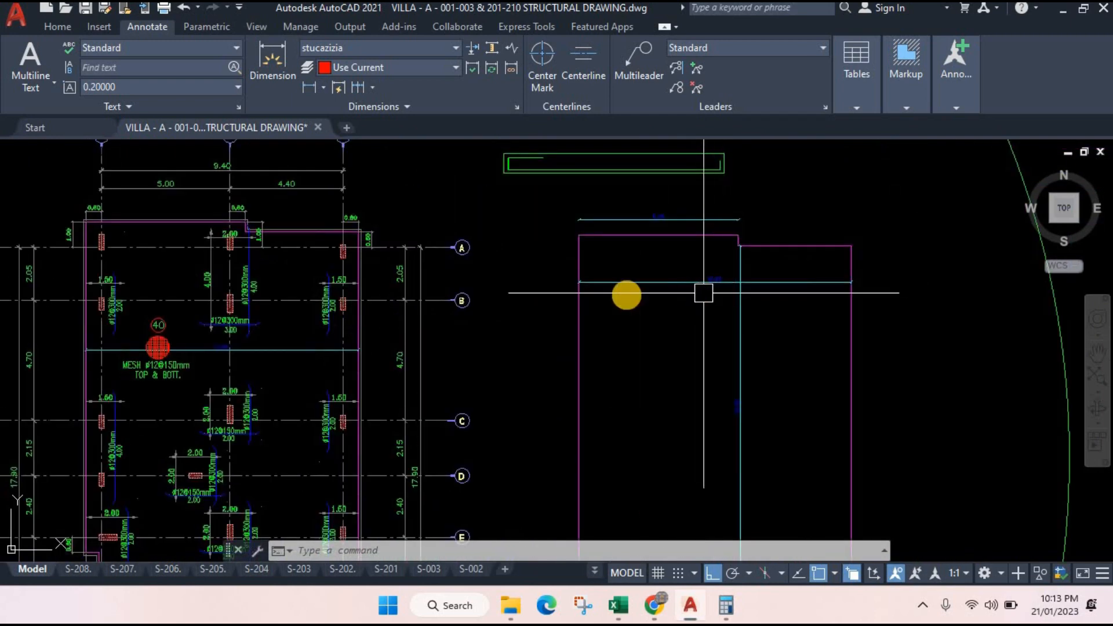
pyautogui.scroll(5, 591, 259)
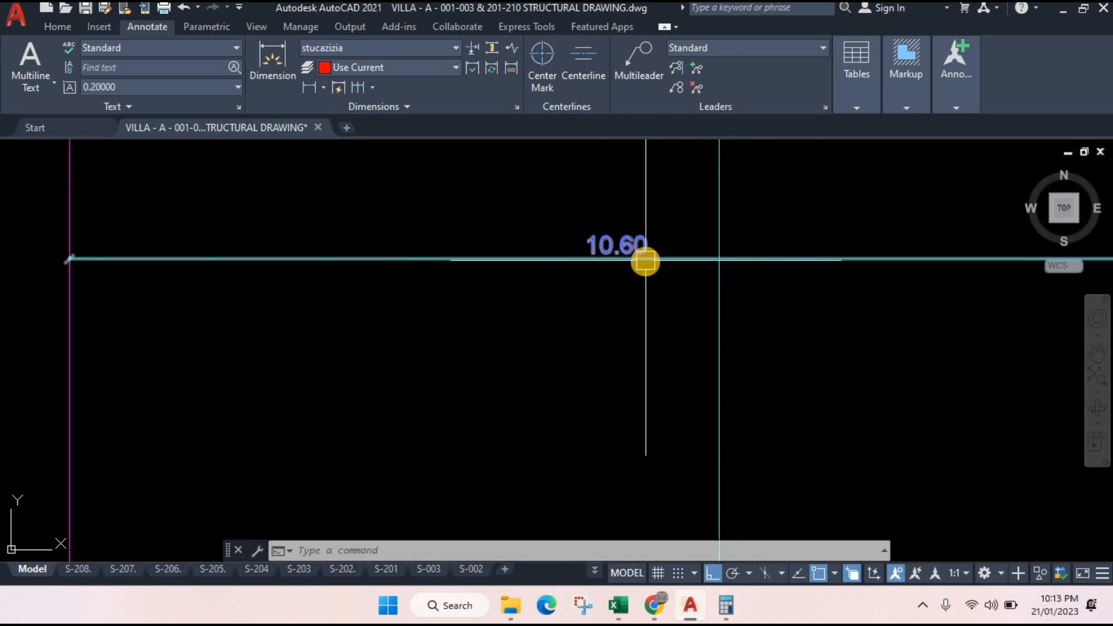
pyautogui.click(726, 605)
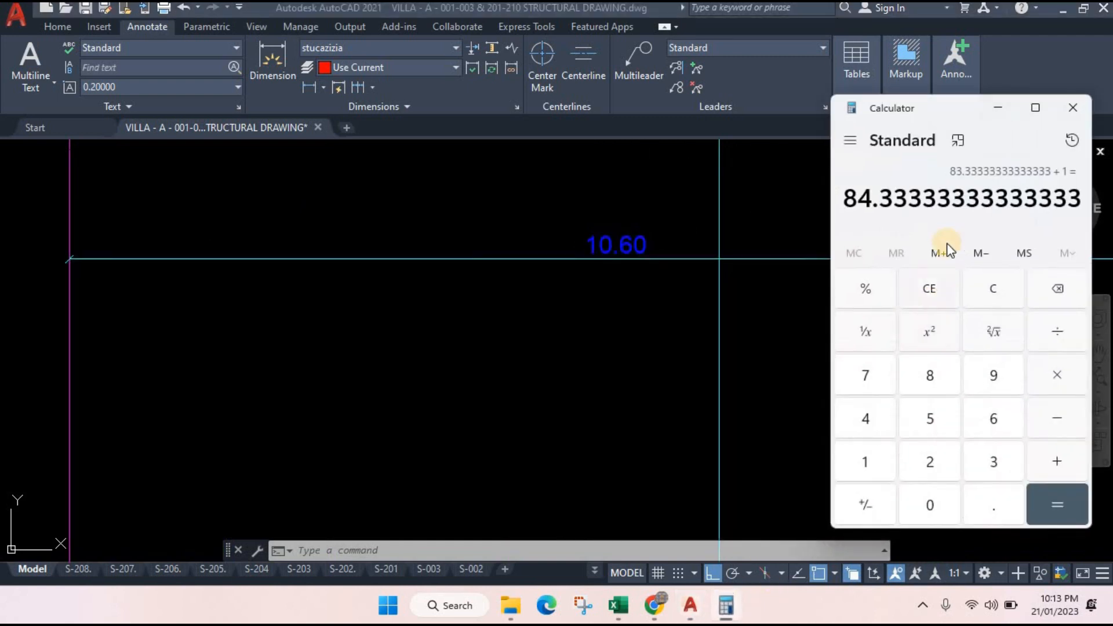
pyautogui.click(1003, 290)
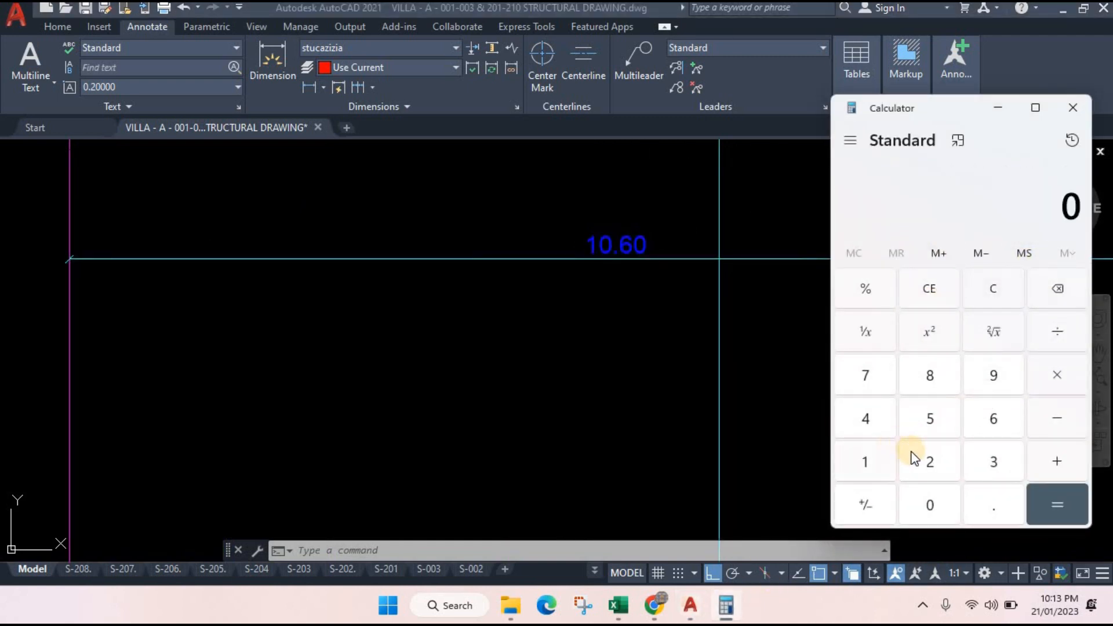
pyautogui.click(935, 506)
pyautogui.click(994, 419)
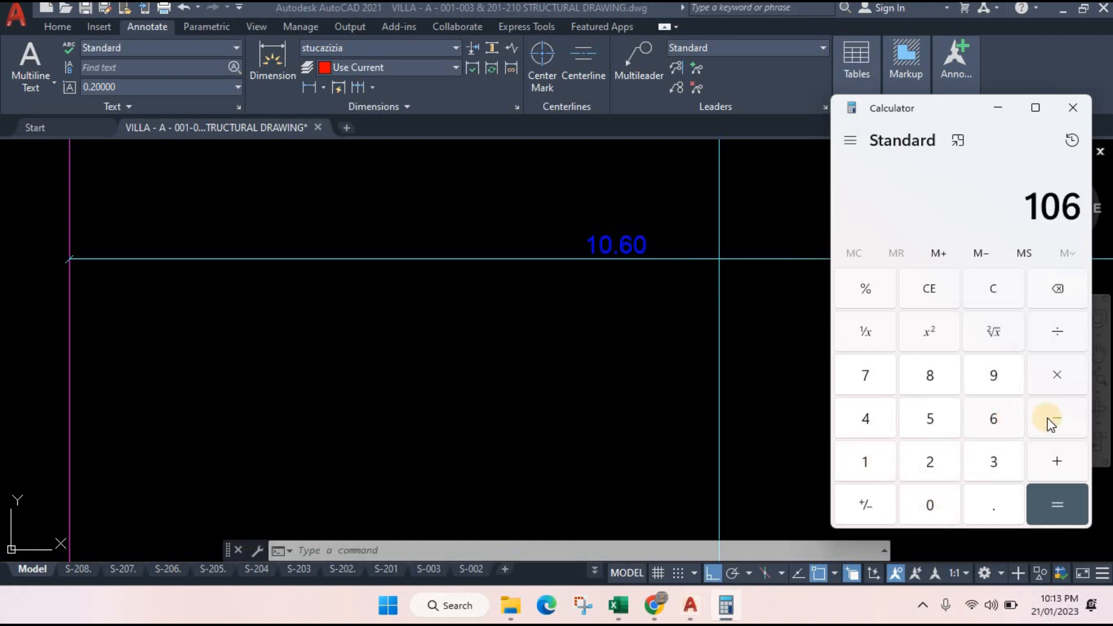
pyautogui.click(990, 504)
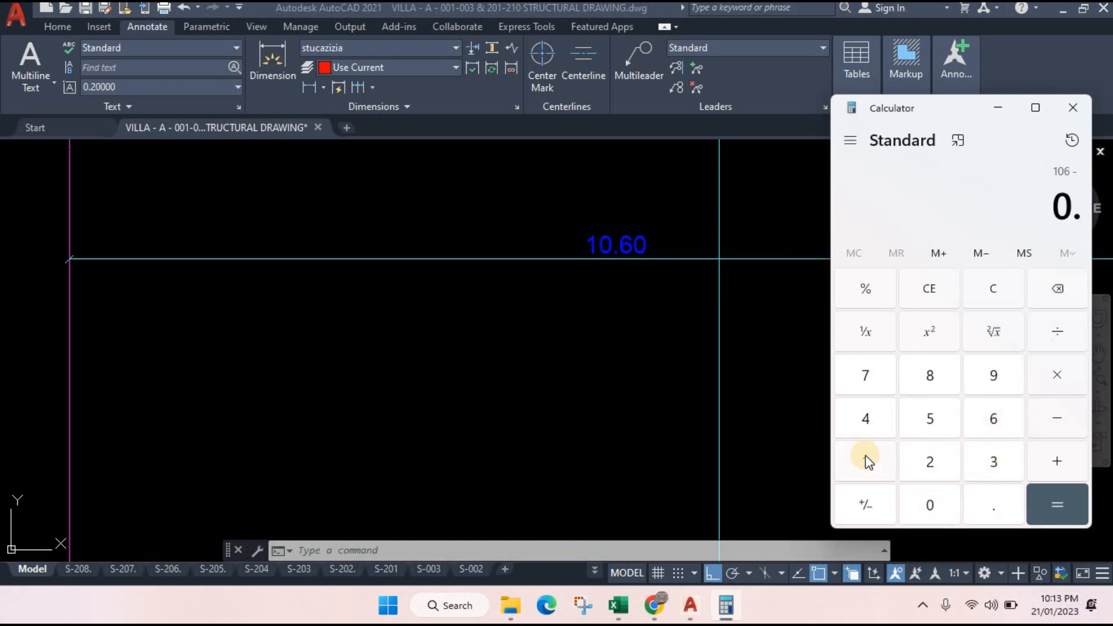
pyautogui.click(1035, 498)
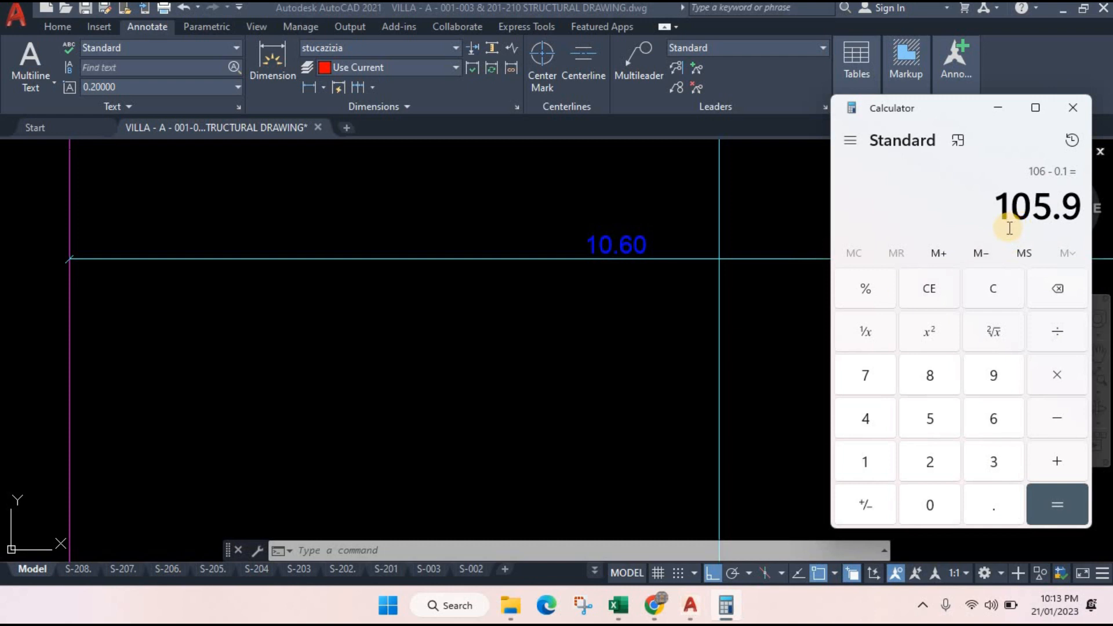
# - Clear Calculator and subtract 0.1 from the 10.6 raft width to get bar 2's straight length
pyautogui.click(1006, 299)
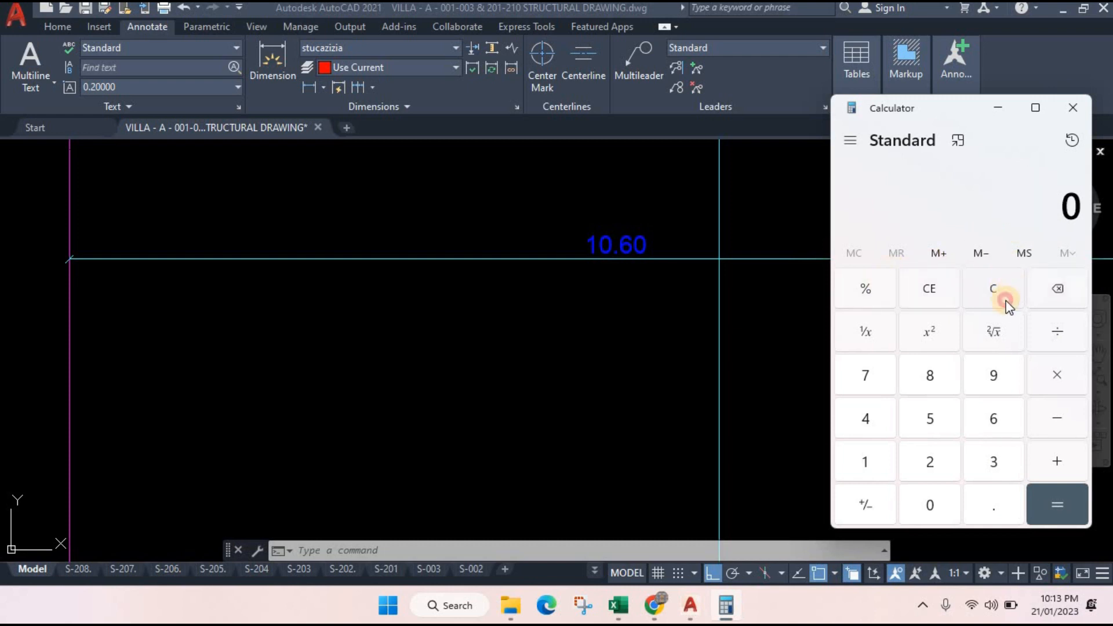
pyautogui.click(888, 462)
pyautogui.click(995, 422)
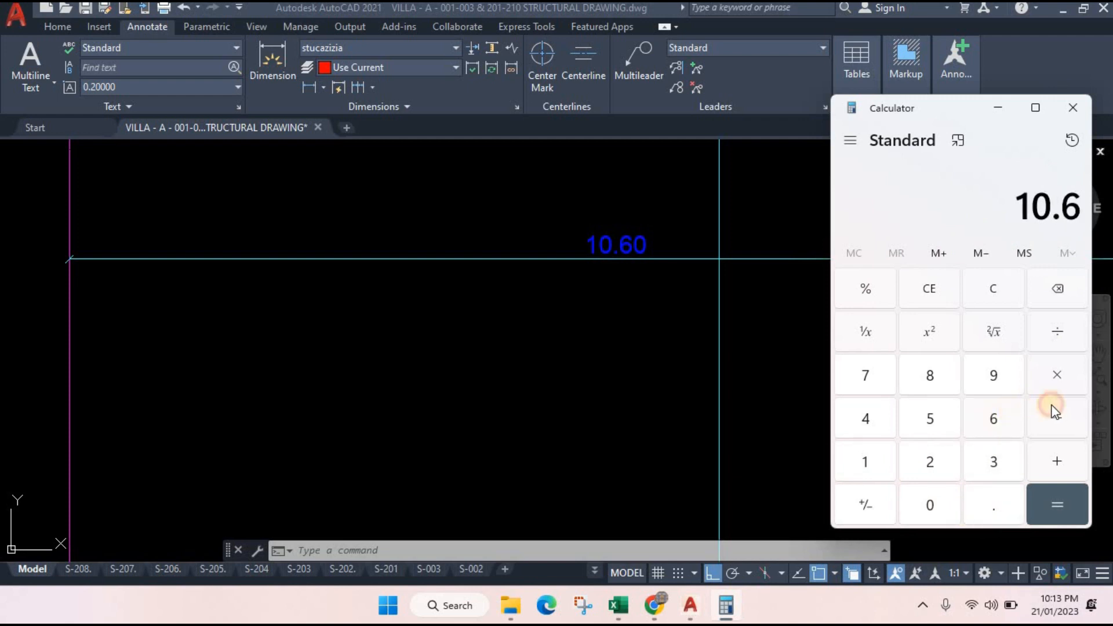
pyautogui.click(994, 503)
pyautogui.press('1')
pyautogui.press('Return')
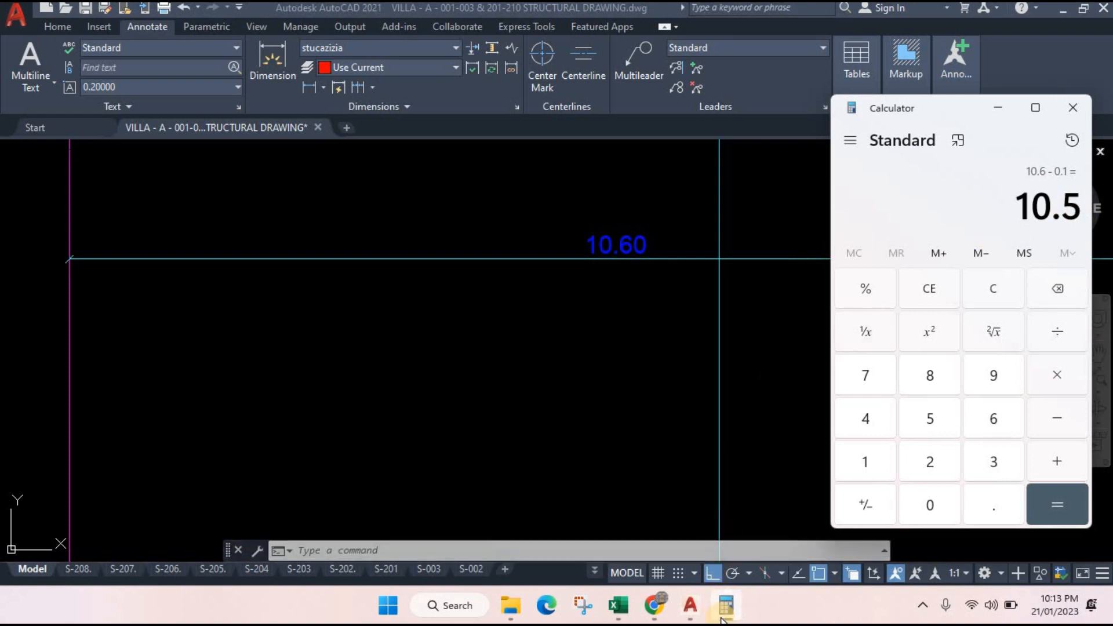
pyautogui.scroll(-5, 258, 287)
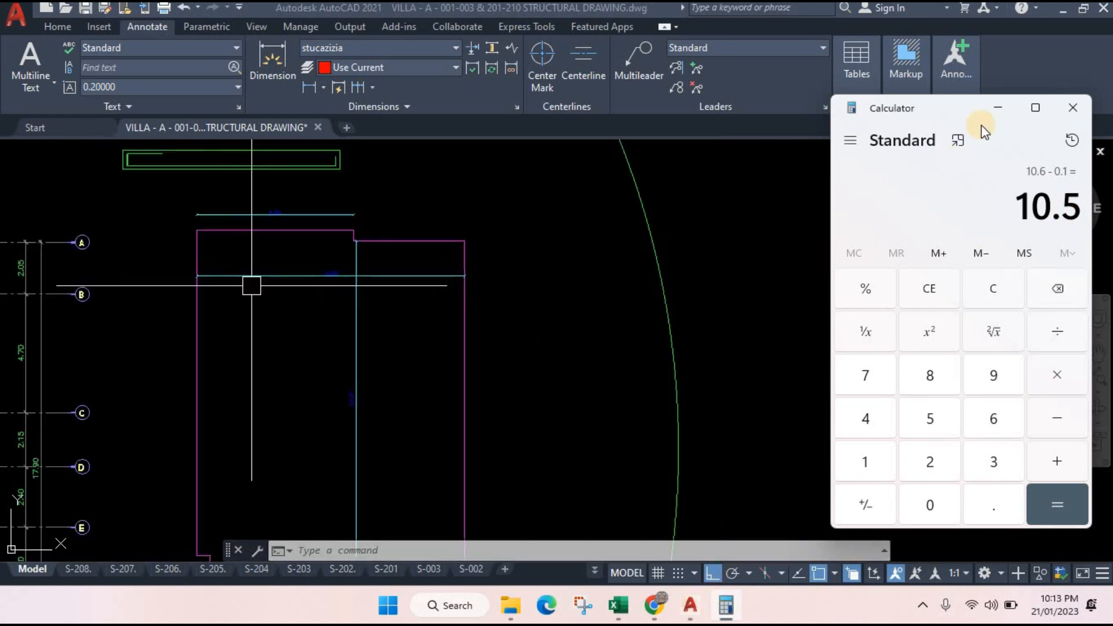
# - Check the raft width in AutoCAD, then switch to the Excel schedule and copy bar 1's shape cells D4:G4 to row 5
pyautogui.click(810, 164)
pyautogui.scroll(2, 273, 291)
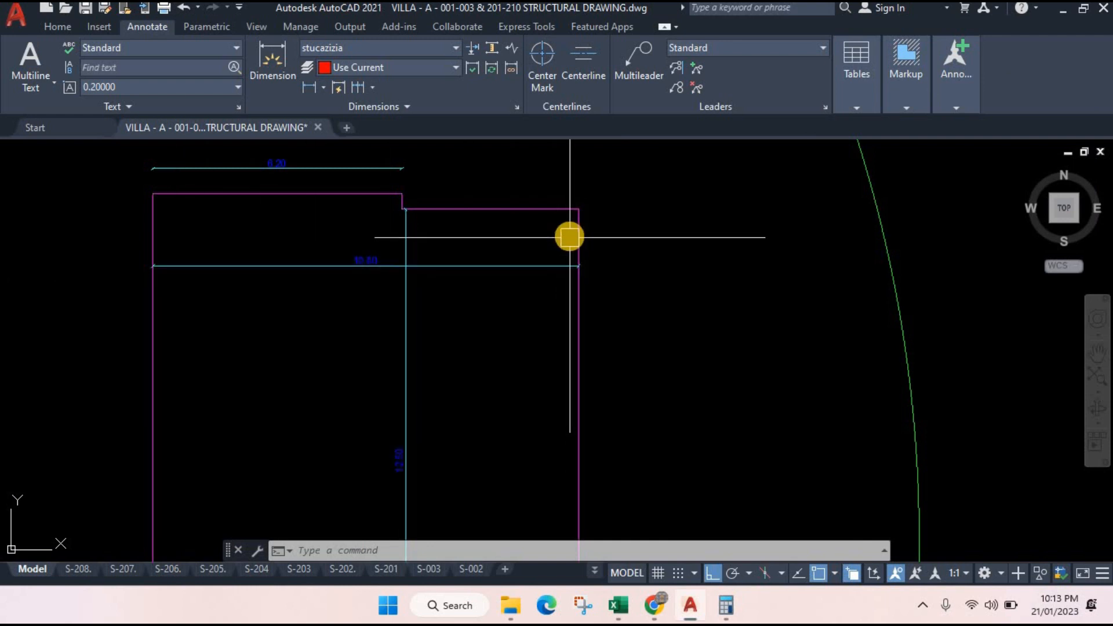
pyautogui.click(739, 597)
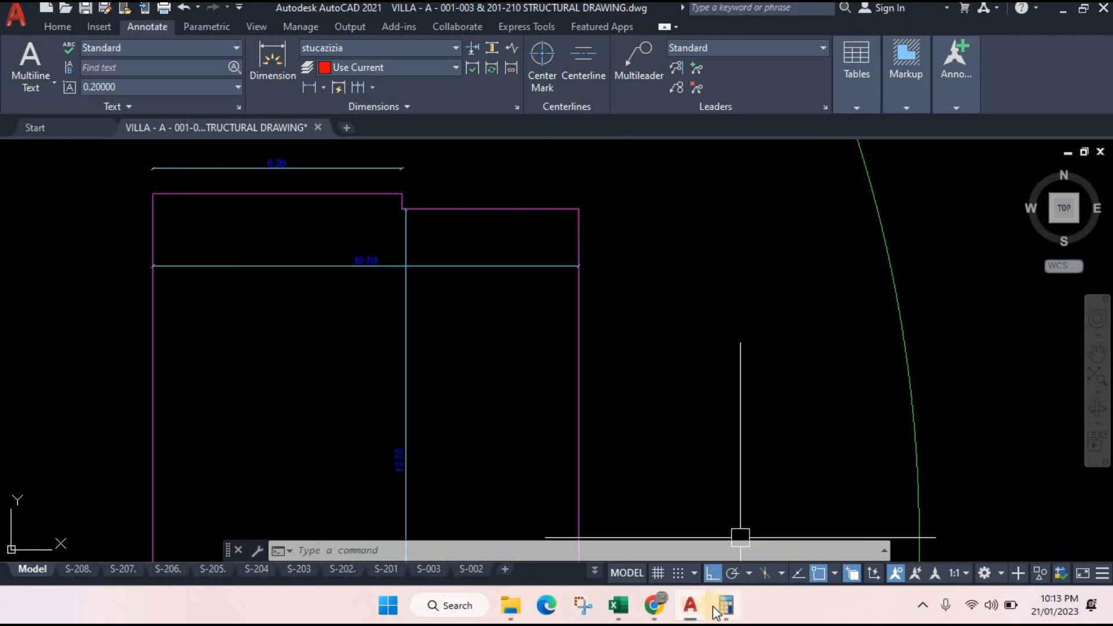
pyautogui.click(619, 605)
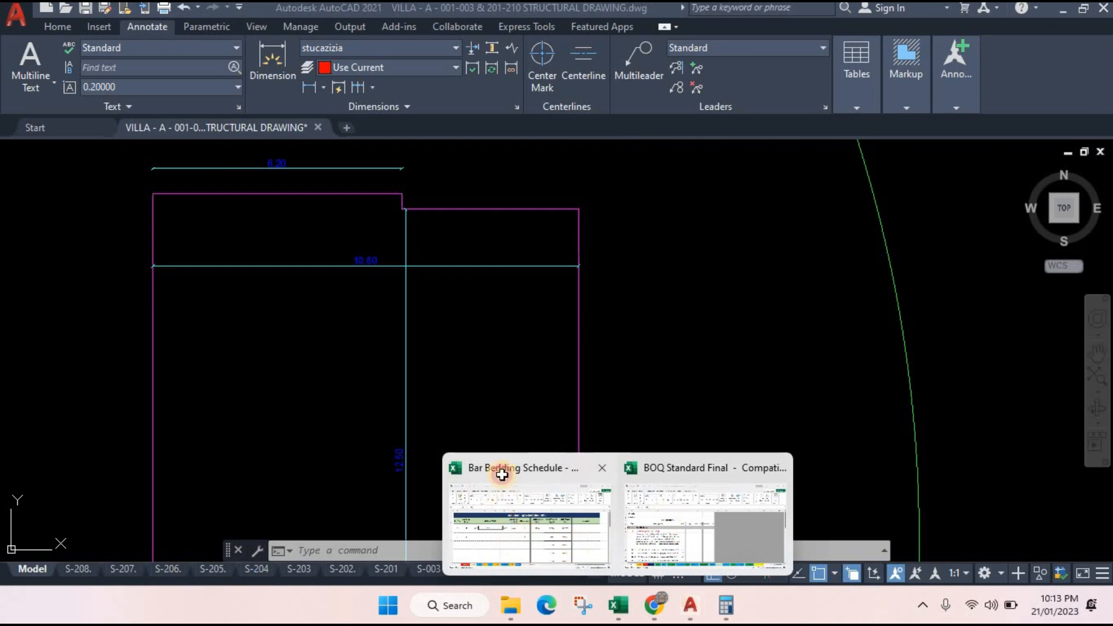
pyautogui.click(499, 471)
pyautogui.moveTo(184, 325); pyautogui.dragTo(385, 338)
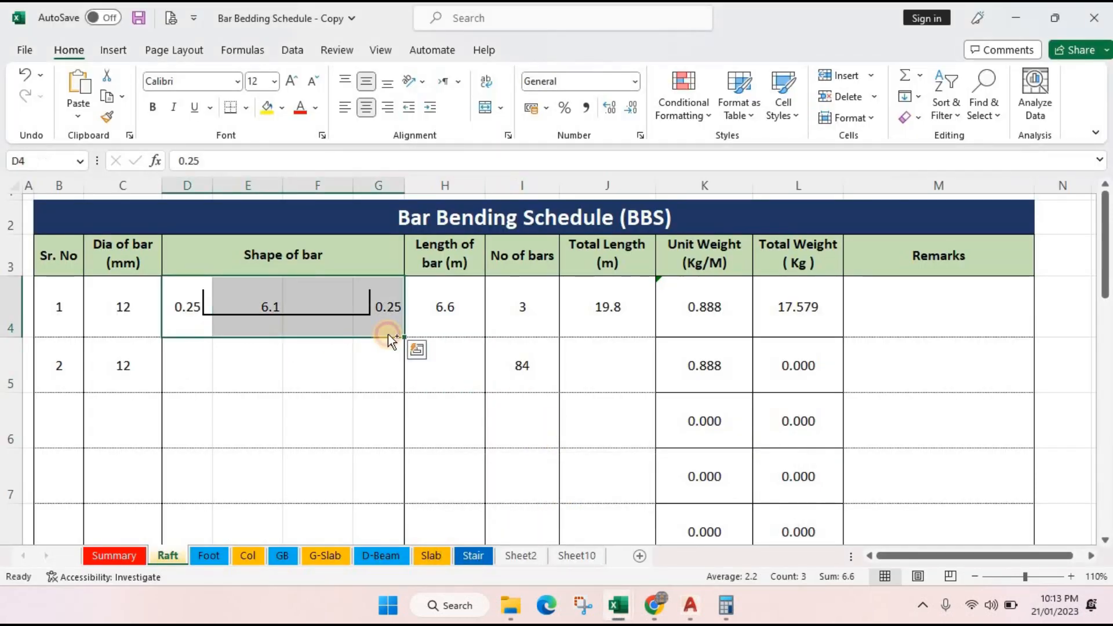
pyautogui.hotkey('ctrl', 'c')
pyautogui.click(200, 369)
pyautogui.press('Return')
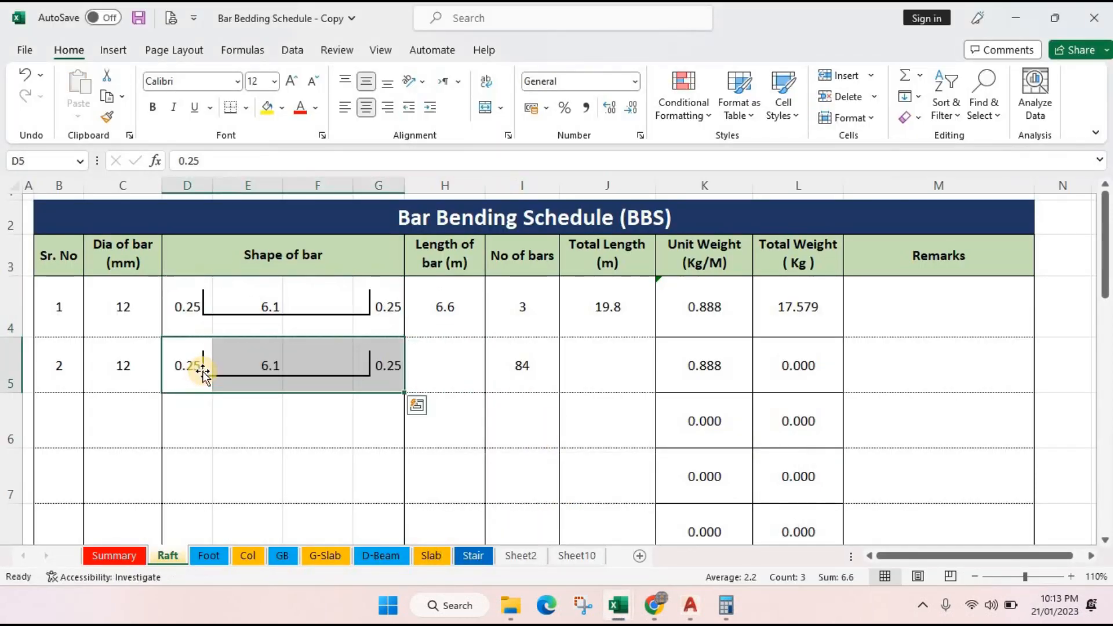
# - Set the straight length in bar 2's shape, cell E5, to 10.5
pyautogui.click(261, 357)
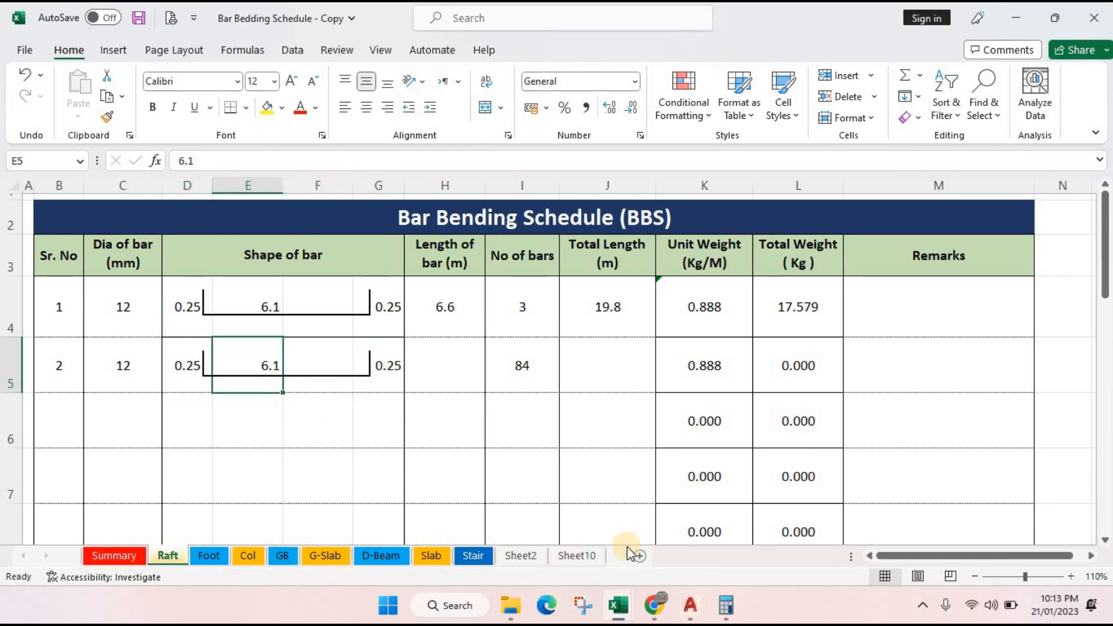
pyautogui.click(698, 609)
pyautogui.hotkey('alt', 'Tab')
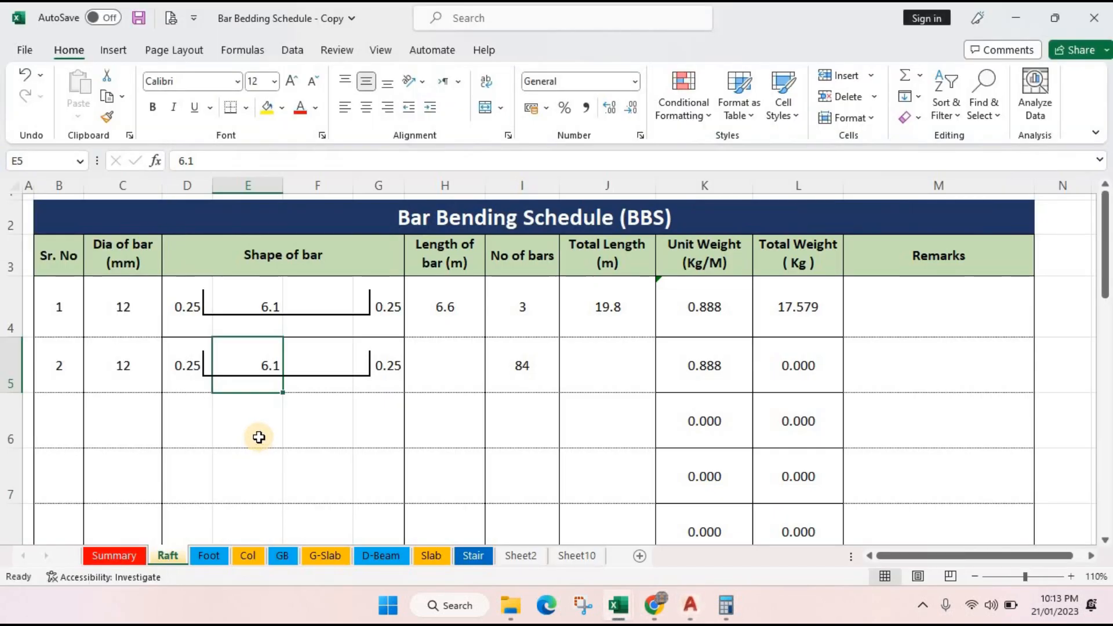
pyautogui.write('10.5')
pyautogui.press('Return')
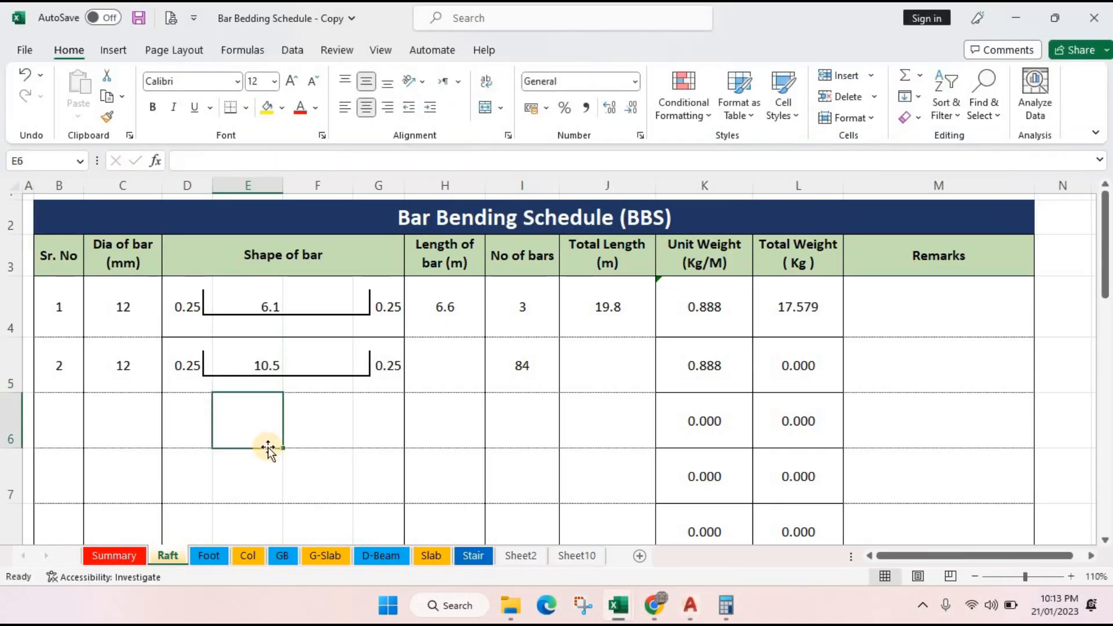
pyautogui.click(186, 373)
pyautogui.click(386, 378)
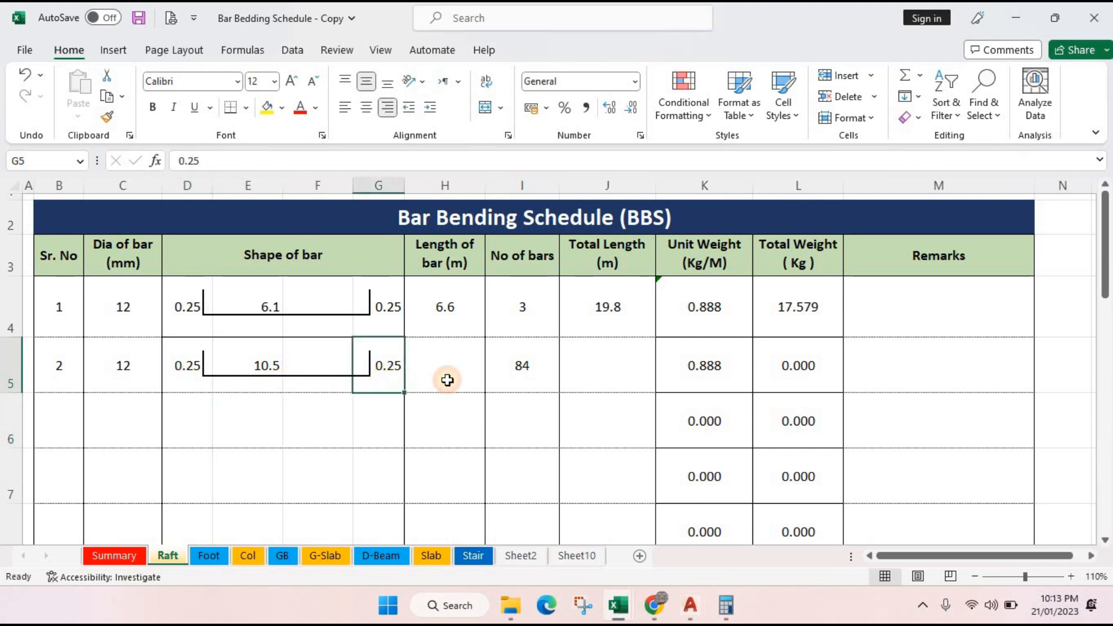
# - Copy the bar length formula =G4+F4+D4+E4 from H4 down to H7
pyautogui.click(445, 370)
pyautogui.doubleClick(464, 318)
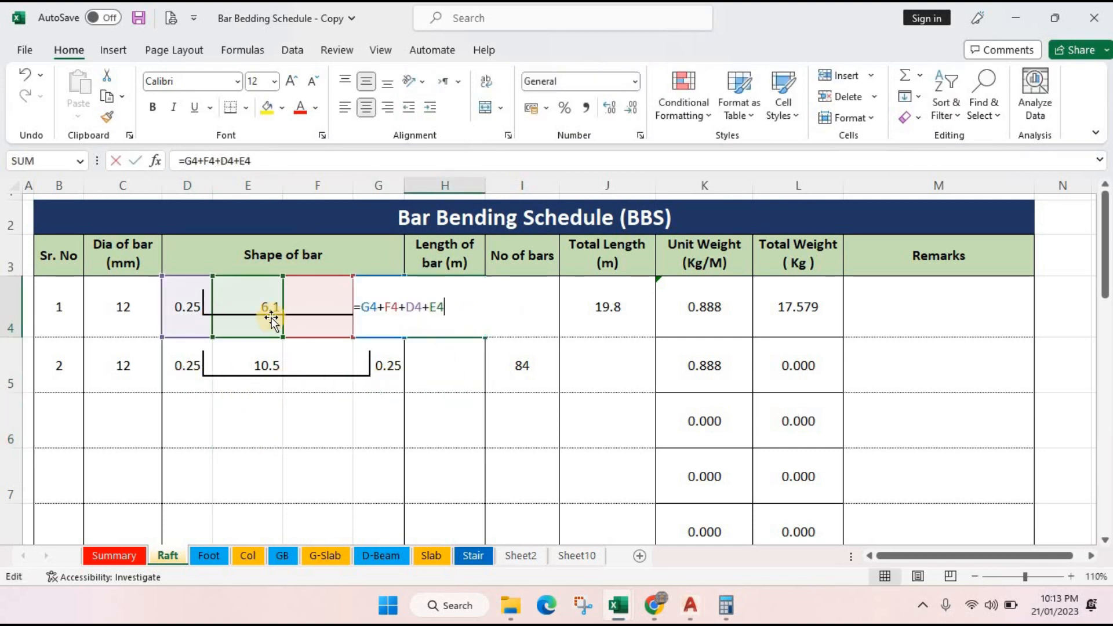
pyautogui.press('Escape')
pyautogui.hotkey('ctrl', 'c')
pyautogui.hotkey('shift', 'Down')
pyautogui.hotkey('shift', 'Down')
pyautogui.hotkey('shift', 'Down')
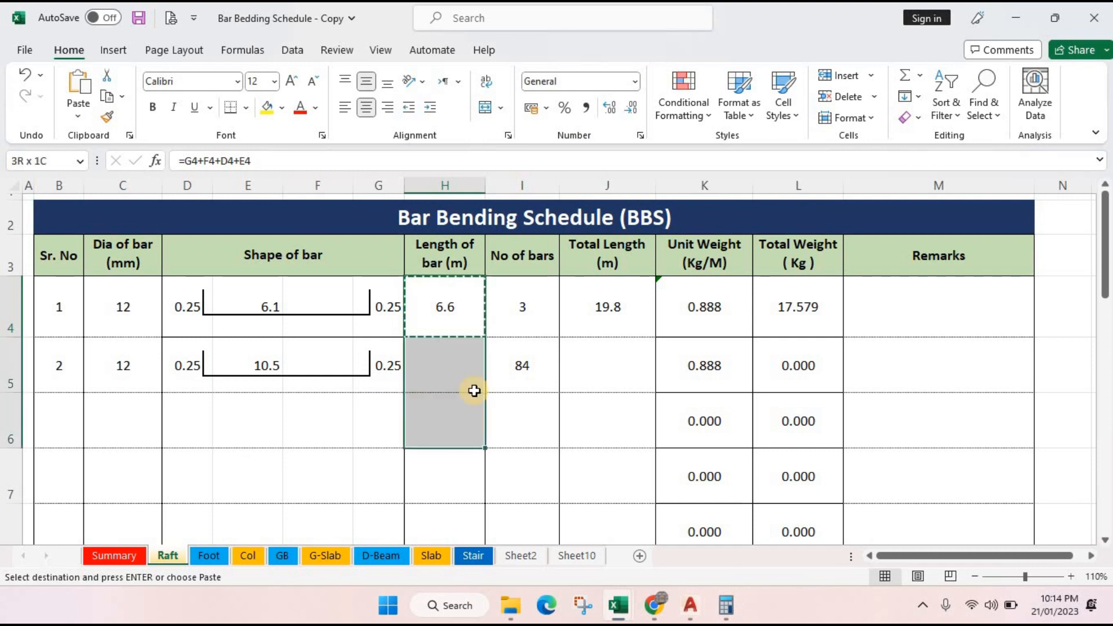
pyautogui.press('Return')
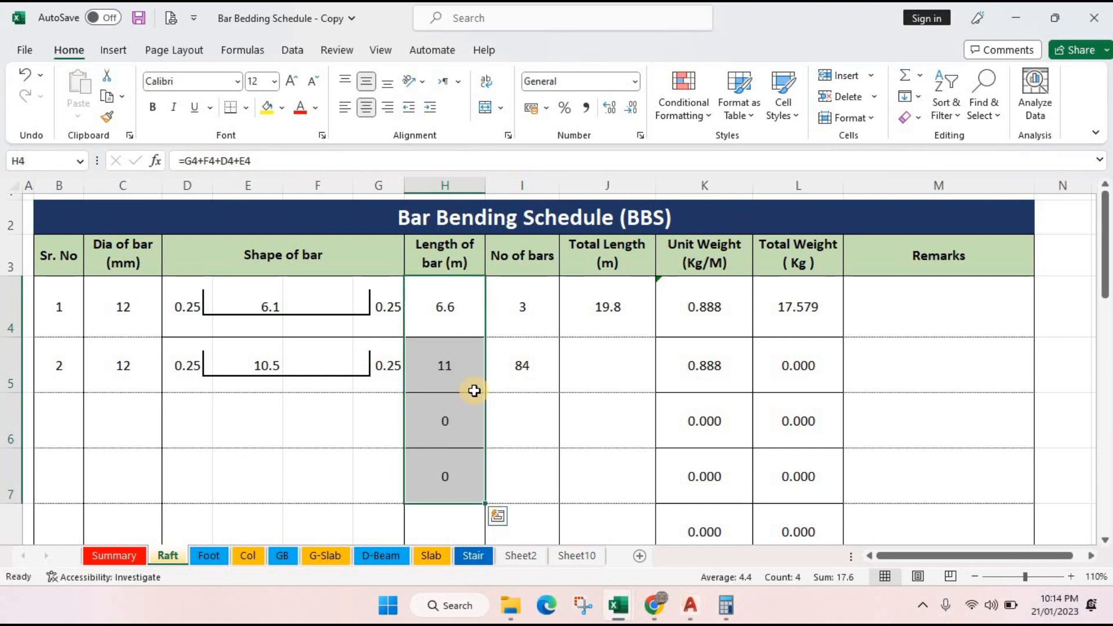
# - Check bar 2's length formula in H5 and its number of bars in I5
pyautogui.click(474, 391)
pyautogui.press('F2')
pyautogui.click(499, 469)
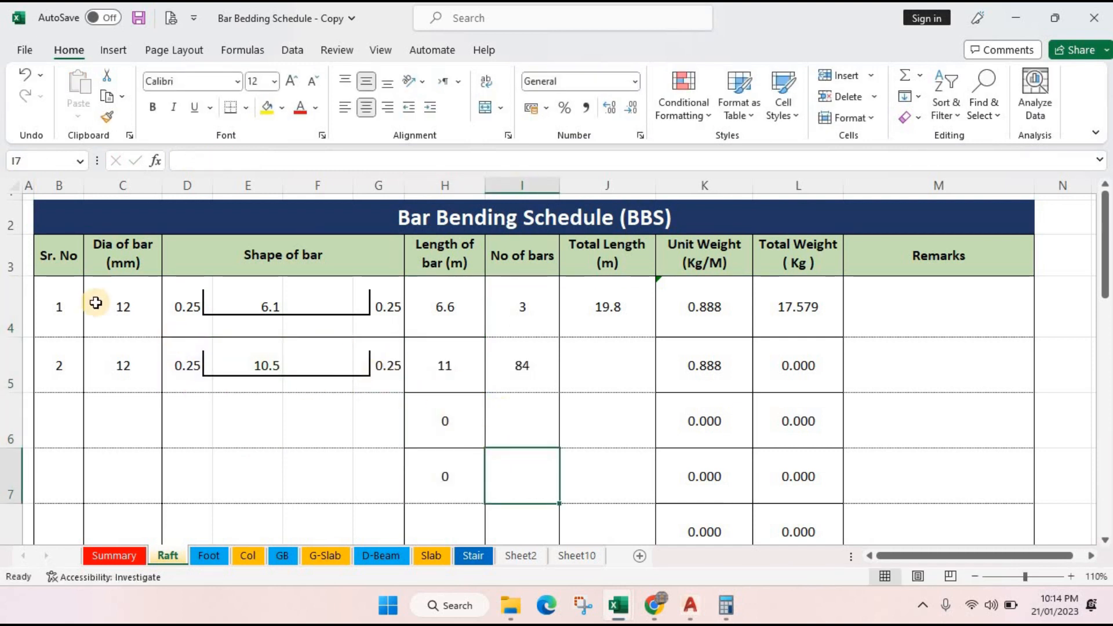
pyautogui.click(62, 296)
pyautogui.click(418, 378)
pyautogui.press('F2')
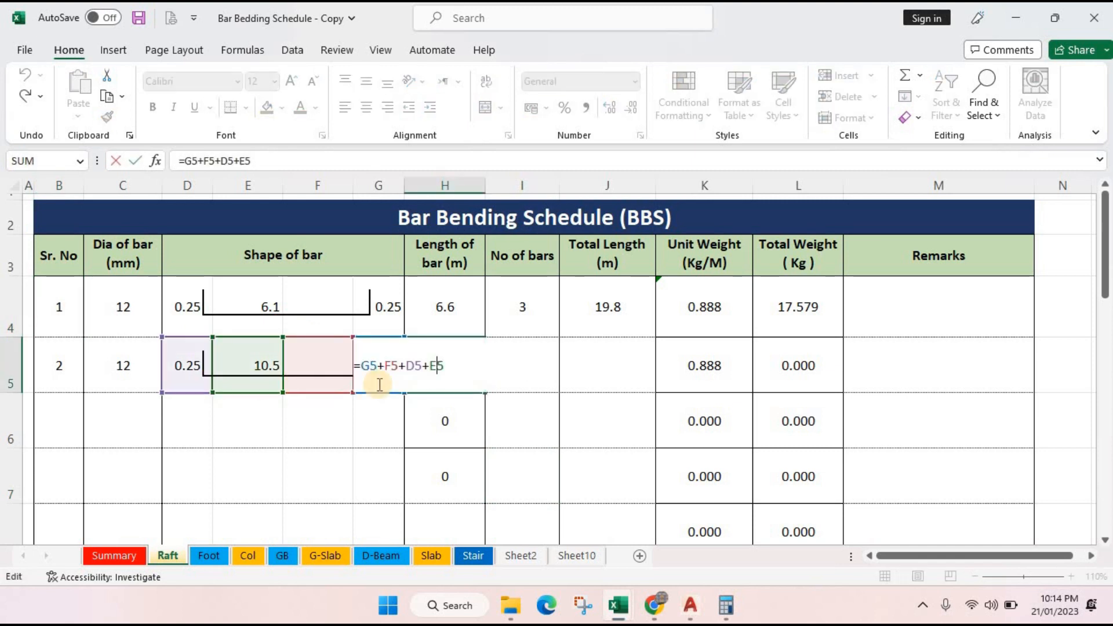
pyautogui.press('Escape')
pyautogui.click(524, 374)
pyautogui.write('84')
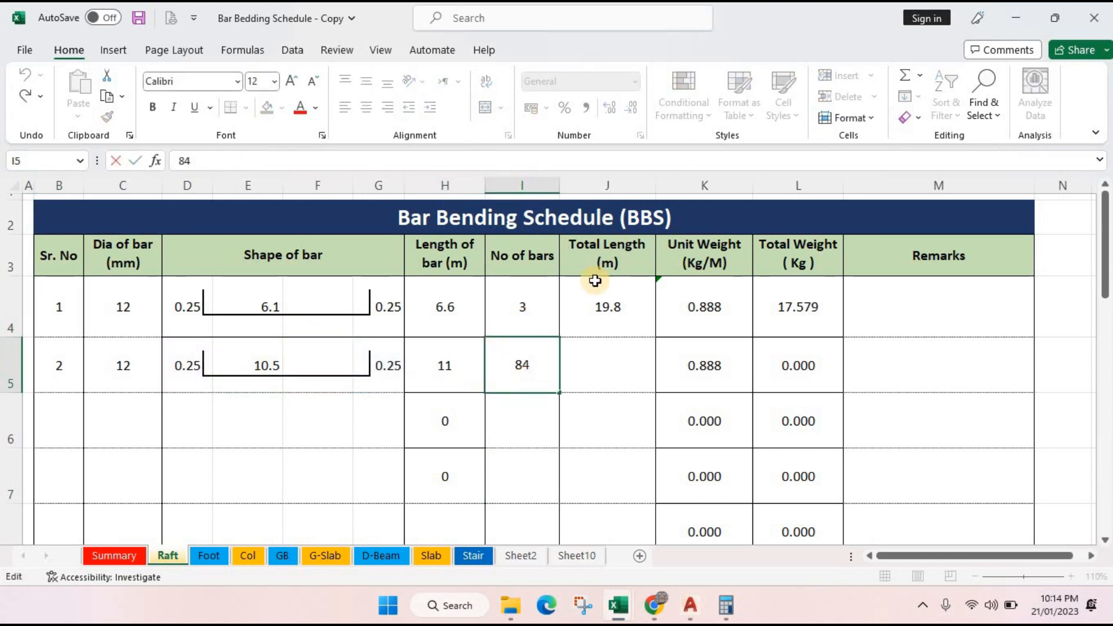
pyautogui.hotkey('ctrl', 'Return')
# - Copy the total length formula =I4*H4 from J4 to J5 and extend it down to J9
pyautogui.click(616, 359)
pyautogui.click(626, 319)
pyautogui.press('F2')
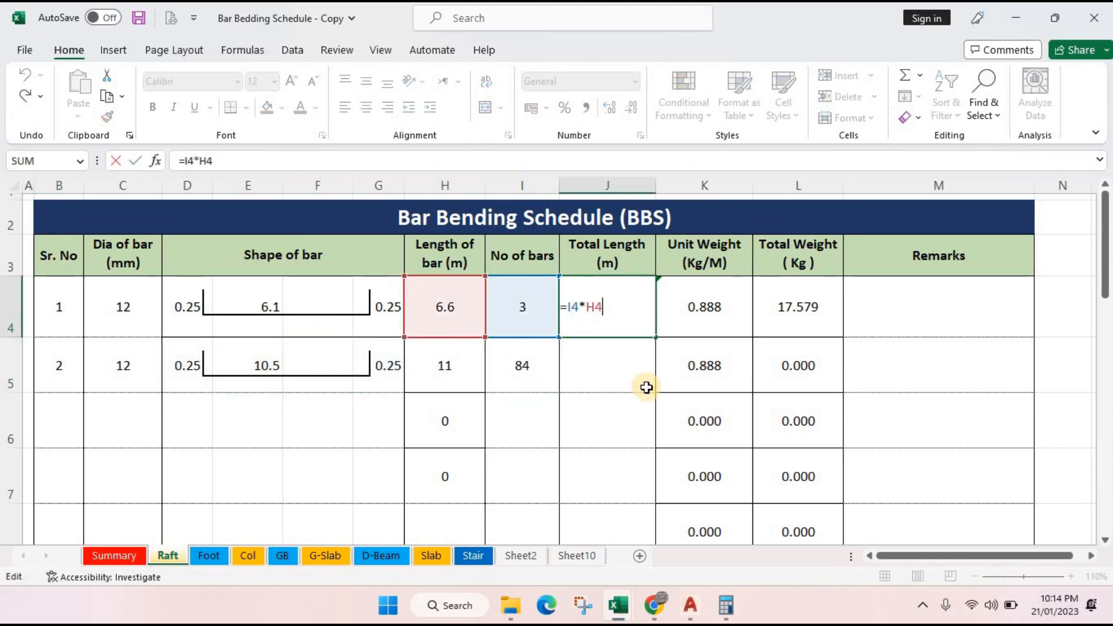
pyautogui.press('Escape')
pyautogui.hotkey('ctrl', 'c')
pyautogui.click(615, 382)
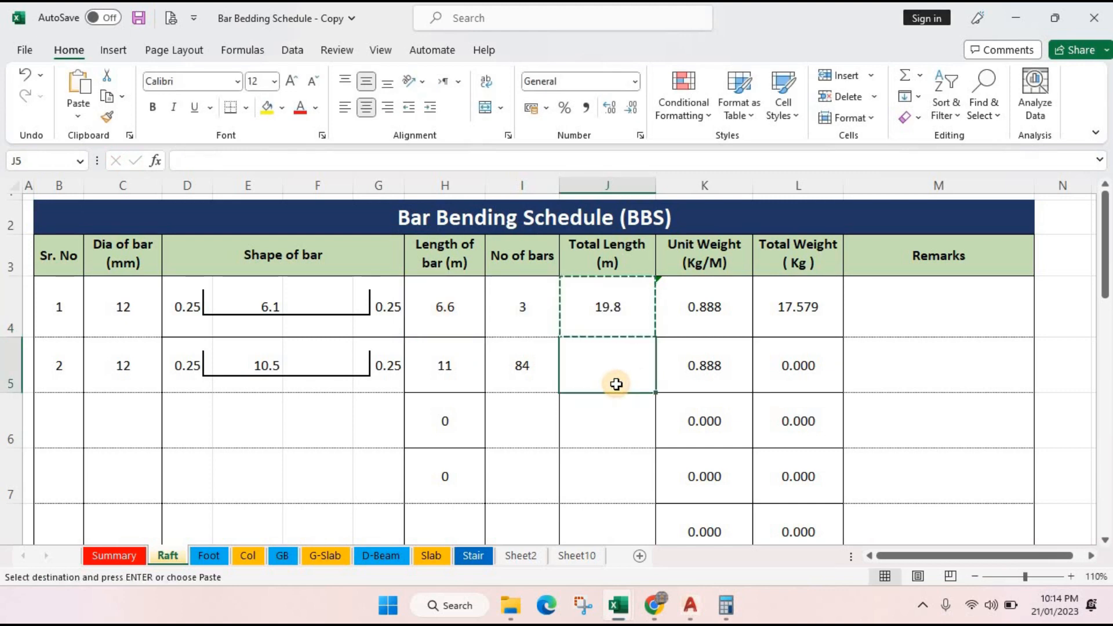
pyautogui.press('Return')
pyautogui.moveTo(656, 392); pyautogui.dragTo(637, 466)
pyautogui.click(634, 452)
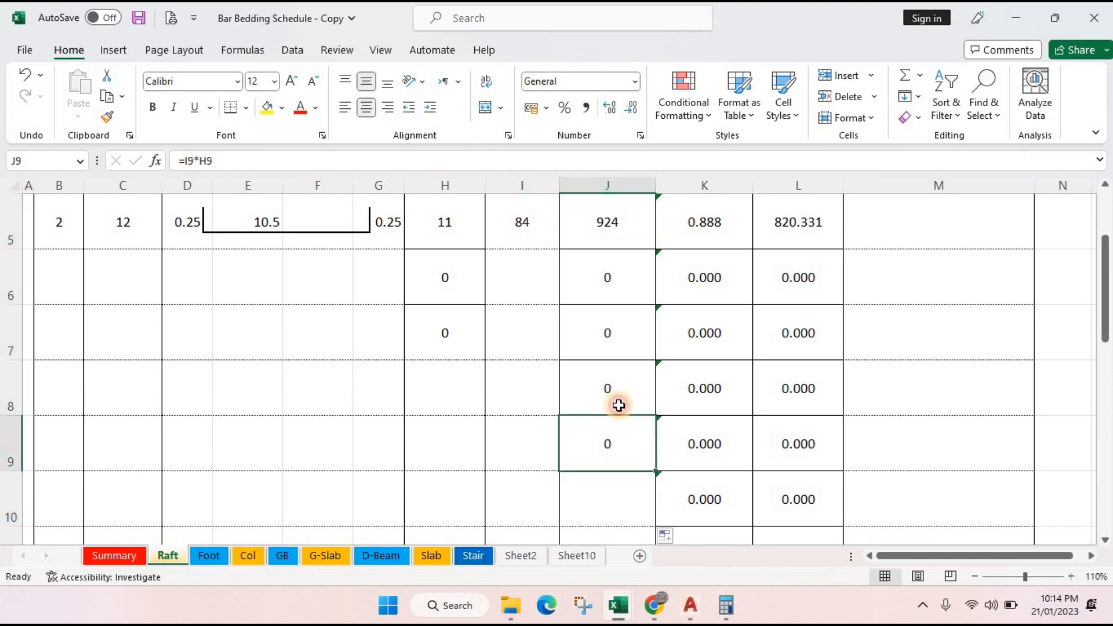
# - Check bar 2's total length formula in J5 and total weight formula in L5
pyautogui.scroll(1, 580, 354)
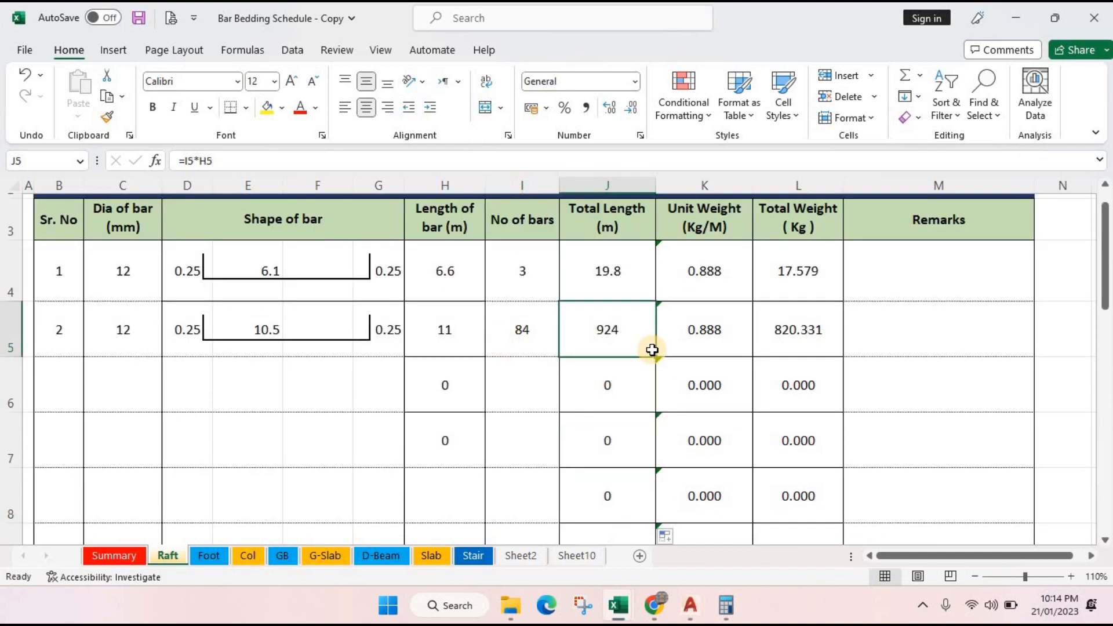
pyautogui.doubleClick(617, 345)
pyautogui.press('Escape')
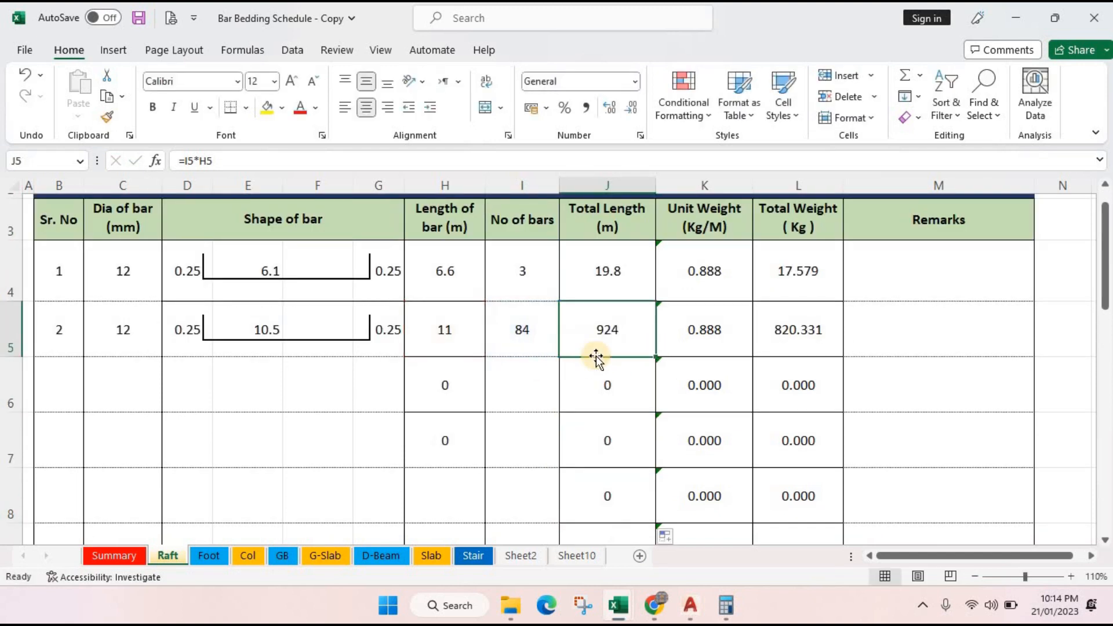
pyautogui.click(809, 338)
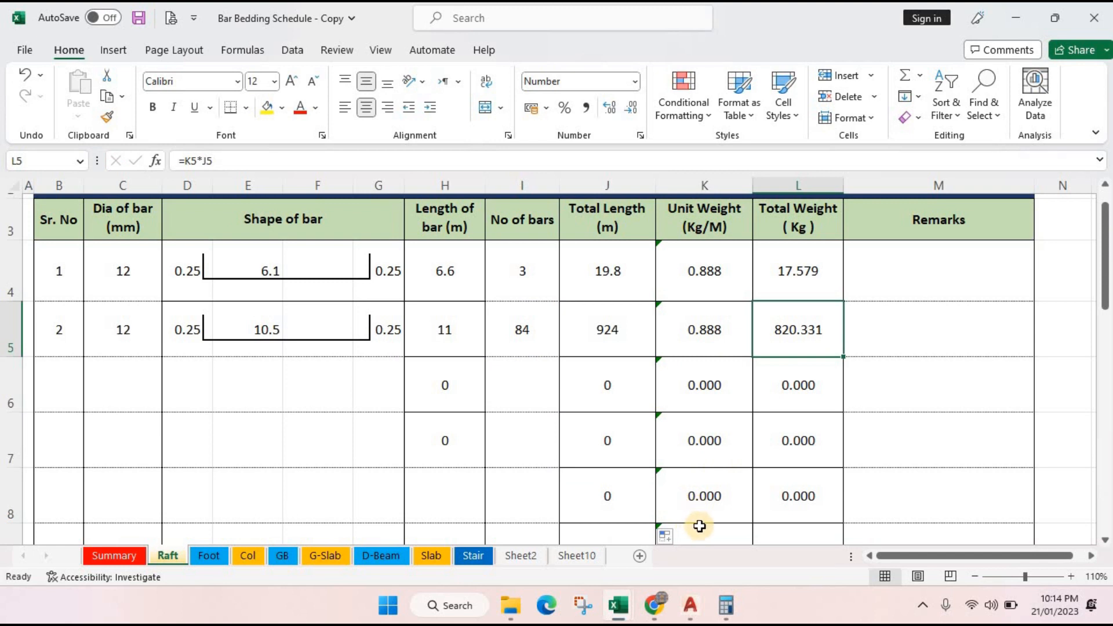
pyautogui.scroll(1, 719, 348)
pyautogui.doubleClick(812, 371)
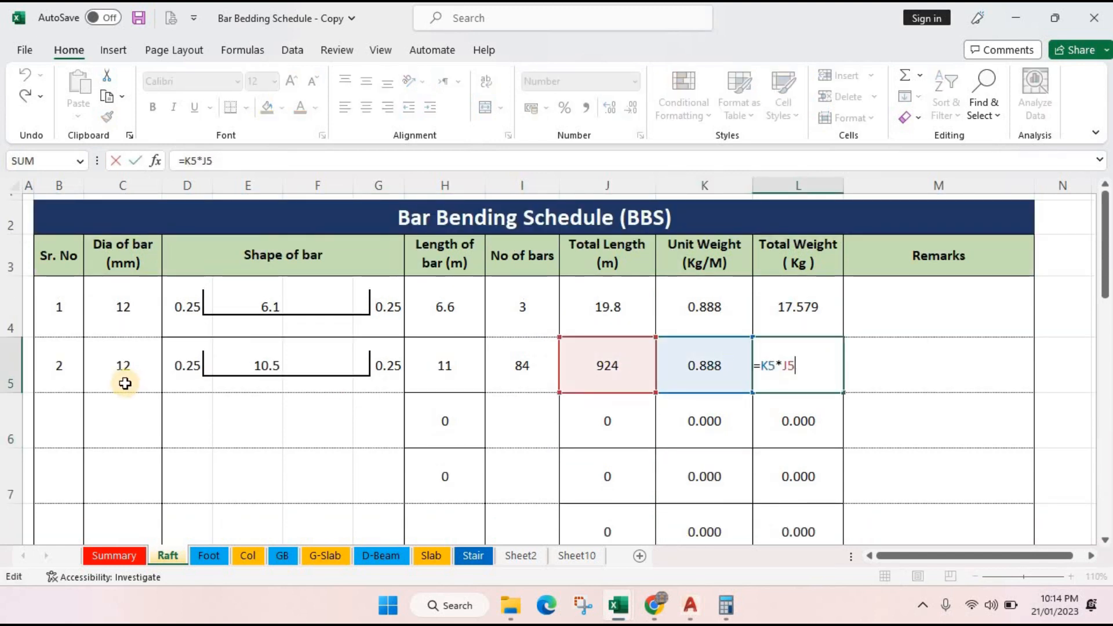
pyautogui.press('Return')
# - Review the bar direction on the AutoCAD raft outline, then enter the remark "Bottom Bar - Short dir" for bar 1 in M4 of the Excel schedule
pyautogui.click(887, 305)
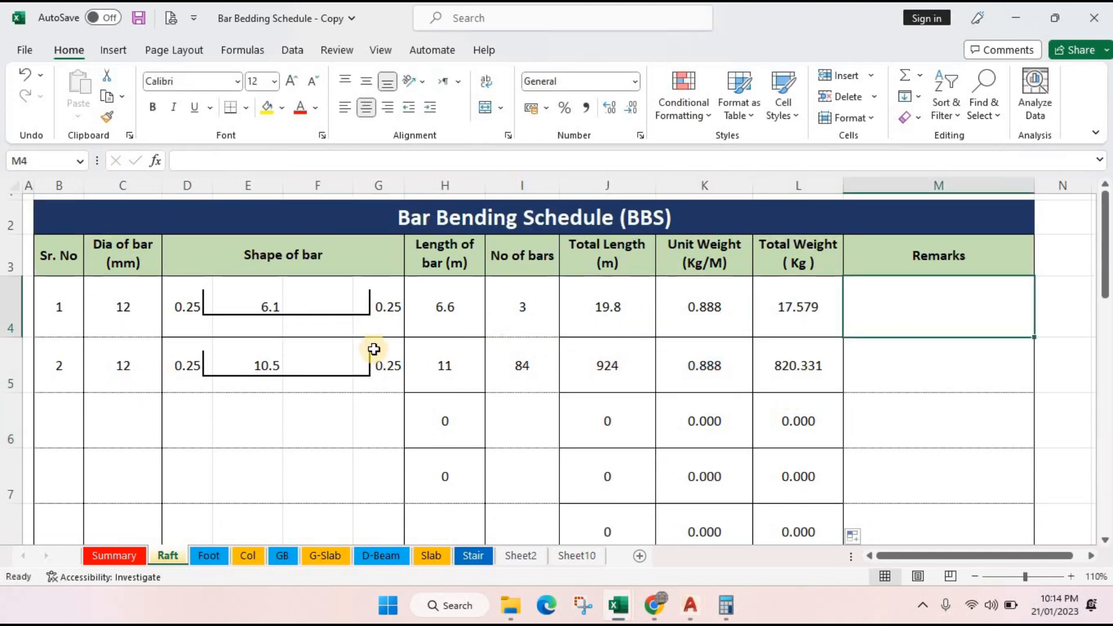
pyautogui.click(695, 612)
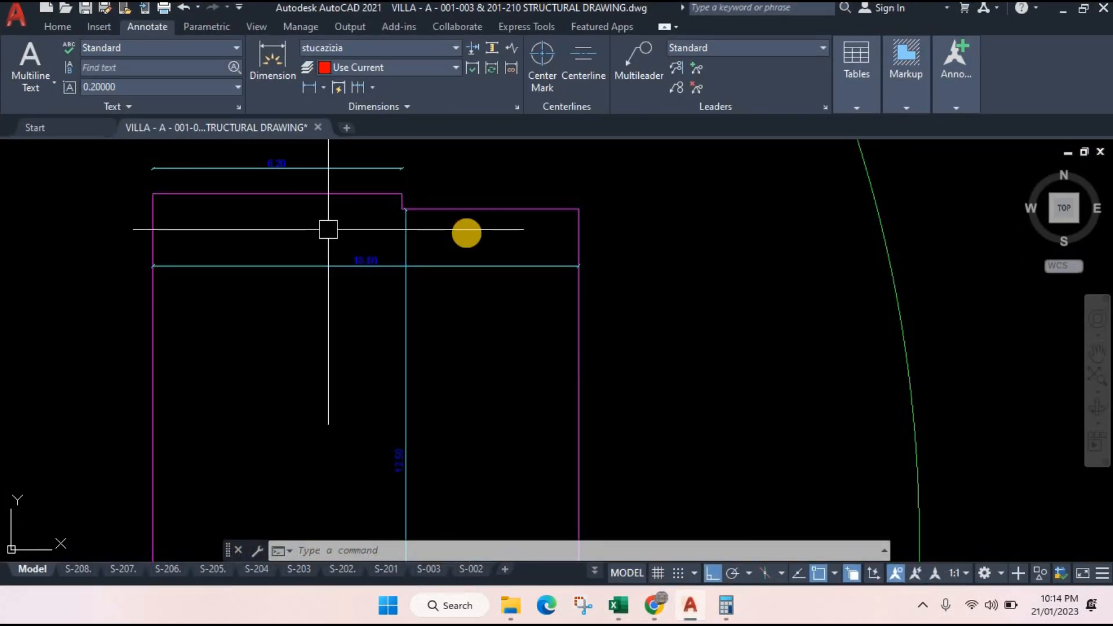
pyautogui.scroll(-2, 317, 271)
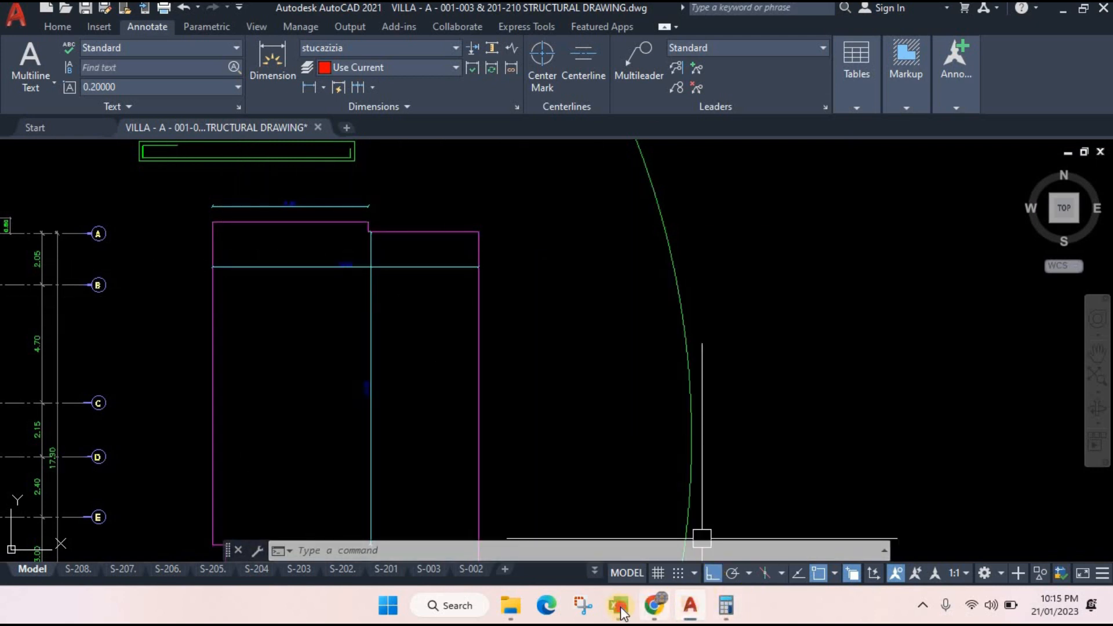
pyautogui.moveTo(621, 612)
pyautogui.click(551, 535)
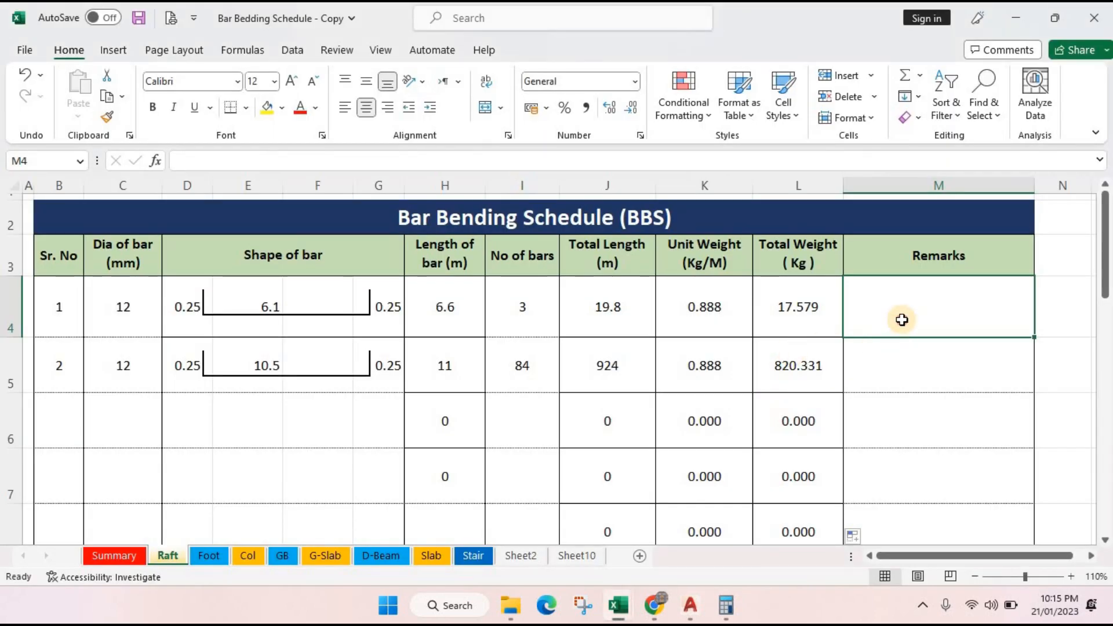
pyautogui.write('Bottom Bar - Short dir')
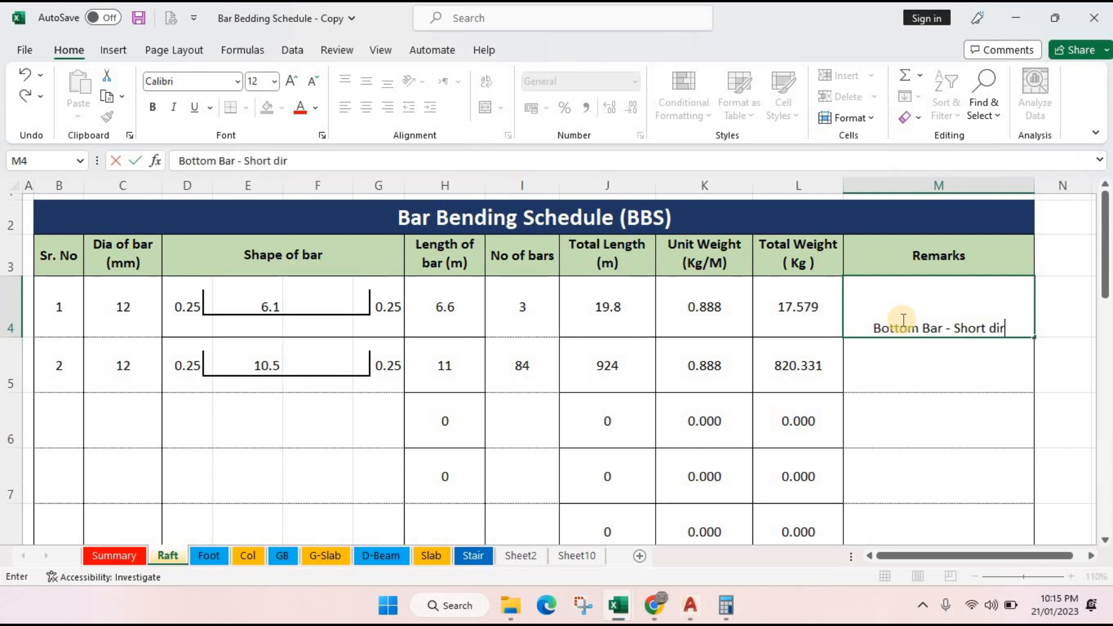
pyautogui.press('Return')
# - Copy bar 1's remark to M5 for bar 2, and end the remark in M4 with a period
pyautogui.click(911, 301)
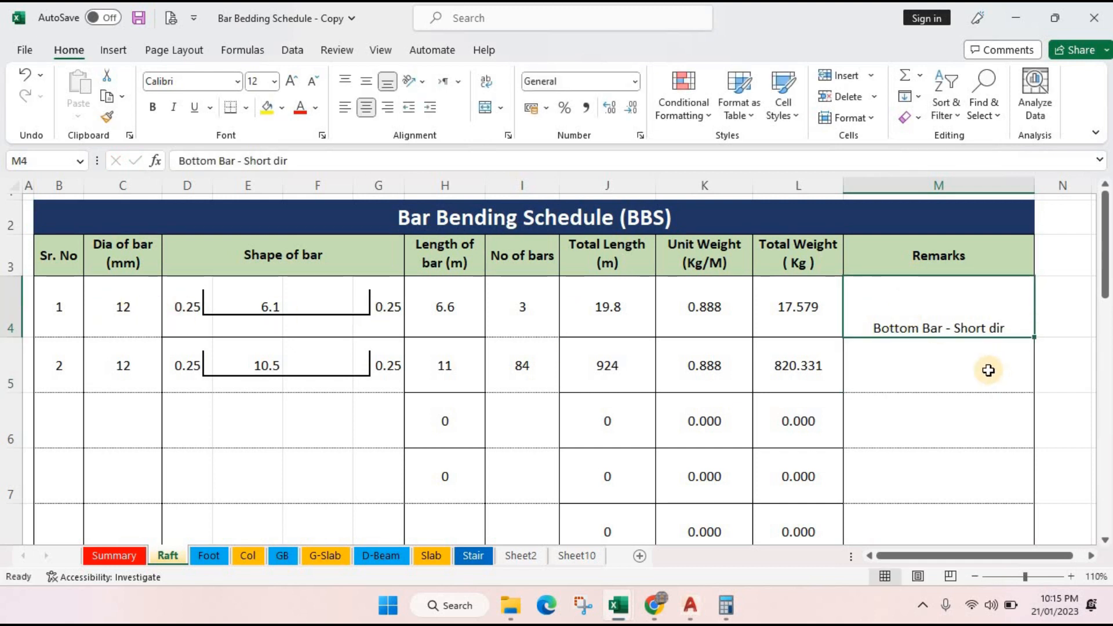
pyautogui.hotkey('ctrl', 'c')
pyautogui.click(969, 374)
pyautogui.press('Return')
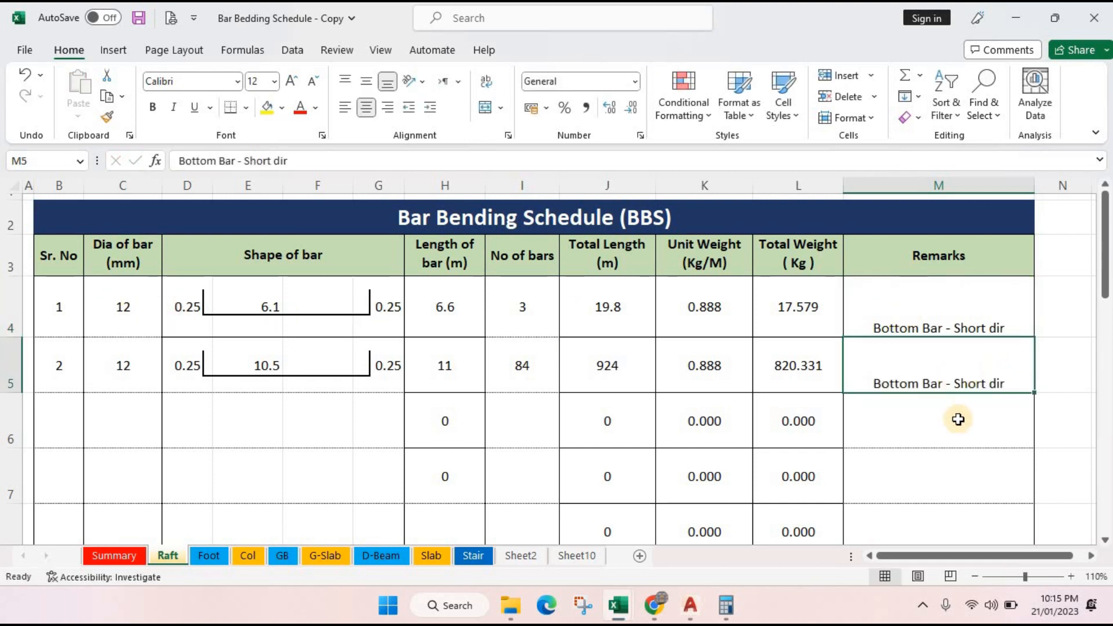
pyautogui.click(958, 419)
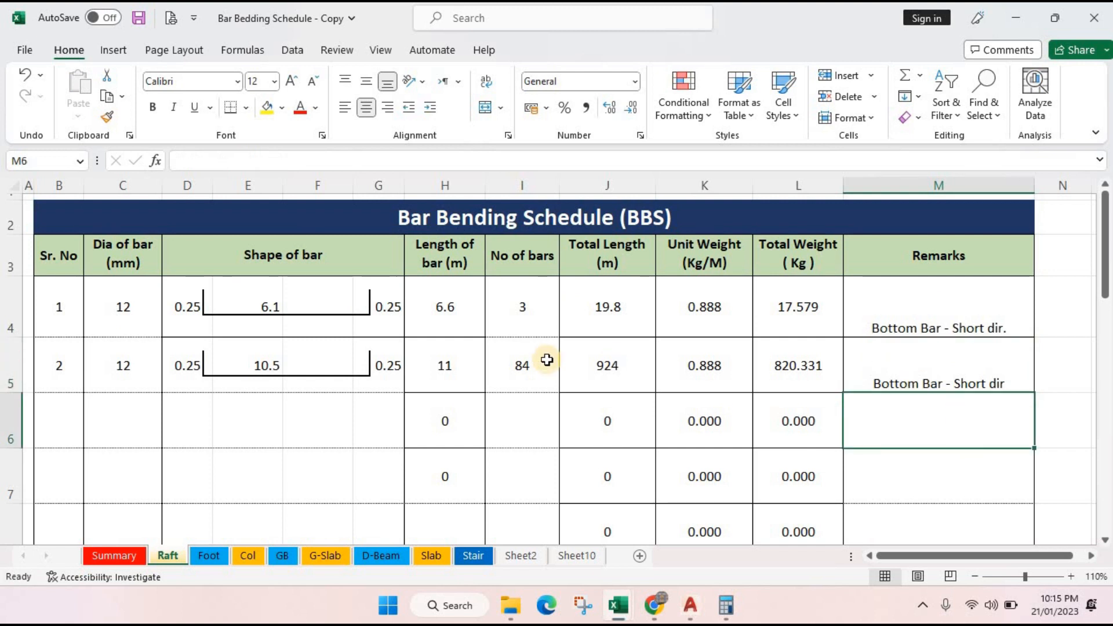
# - Enter serial number 3 in cell B6 for the third bar
pyautogui.click(60, 429)
pyautogui.write('3')
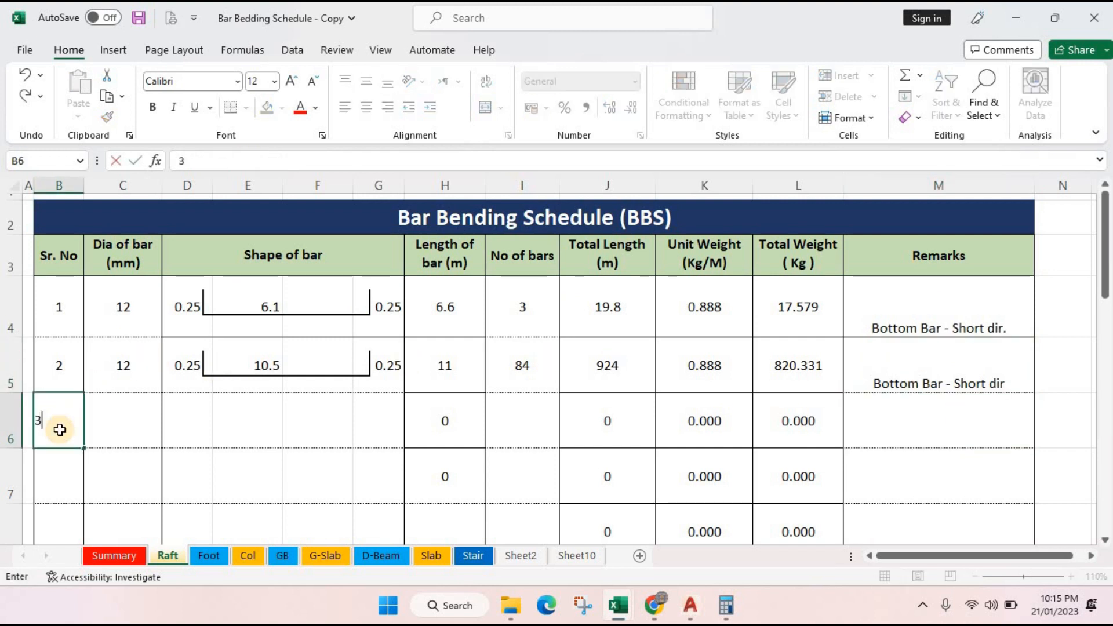
pyautogui.press('Return')
# - Switch to the AutoCAD drawing and find the stepped lower part of the separate raft outline
pyautogui.click(690, 605)
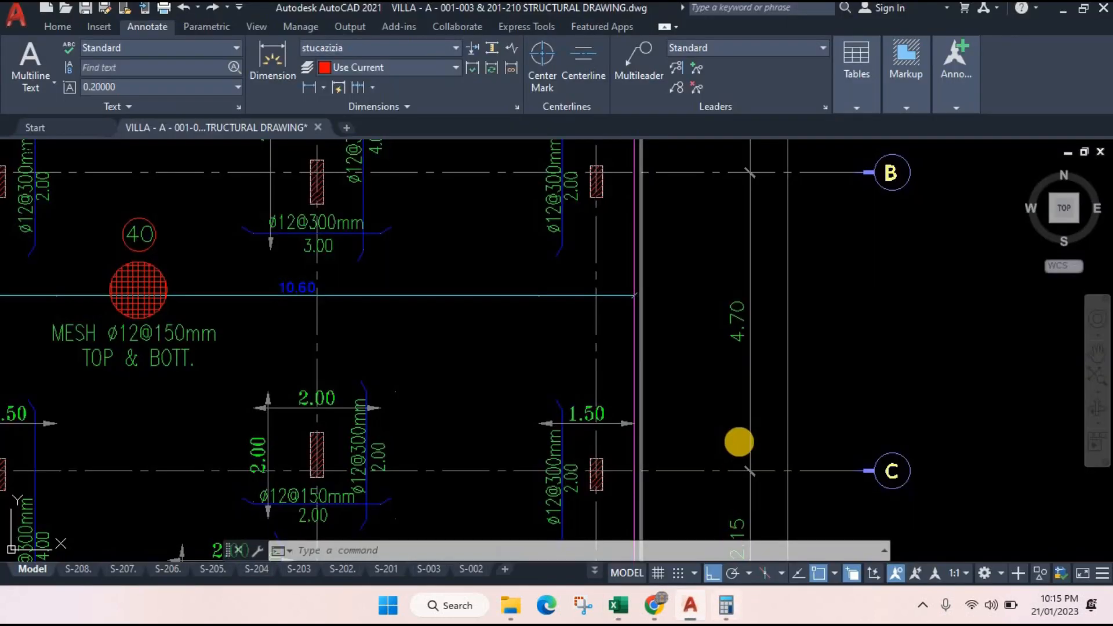
pyautogui.scroll(-5, 738, 442)
pyautogui.scroll(2, 652, 315)
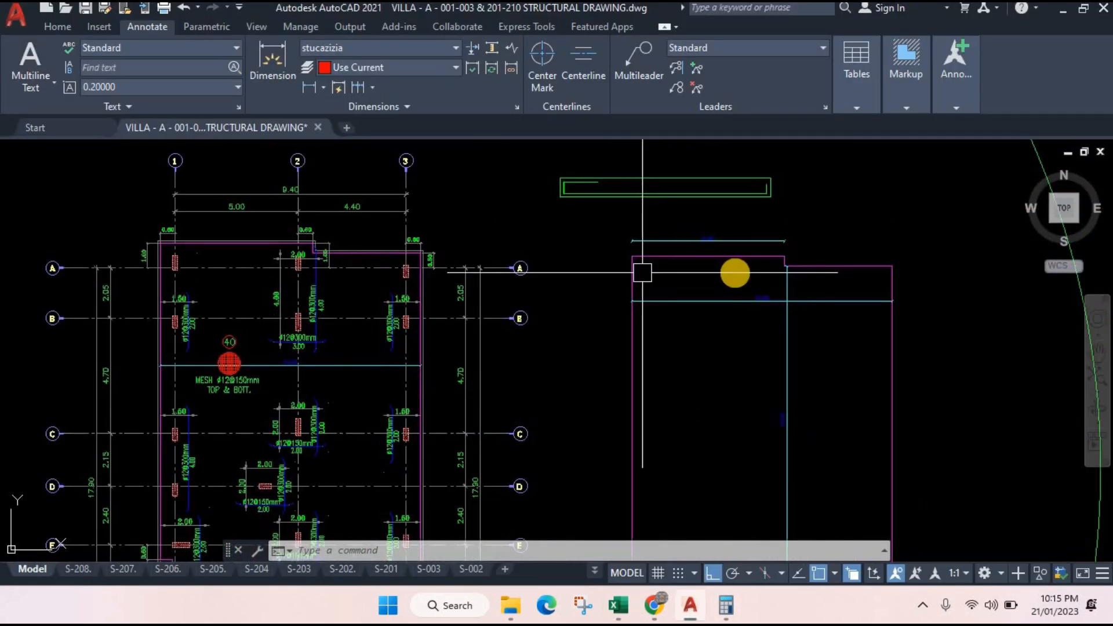
pyautogui.moveTo(798, 326); pyautogui.dragTo(646, 229)
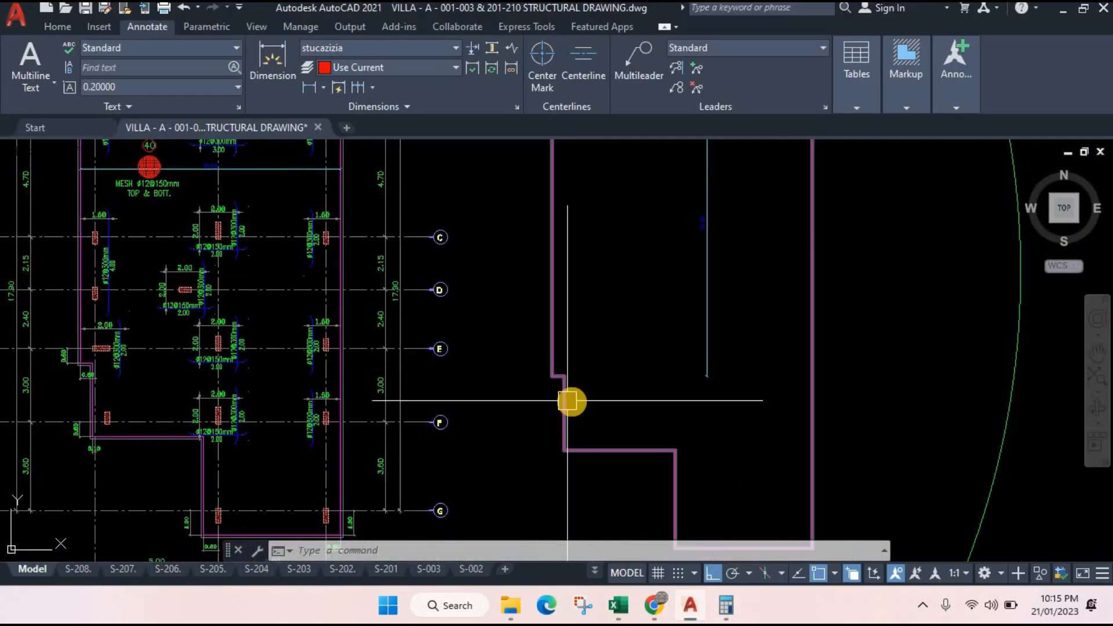
pyautogui.click(308, 87)
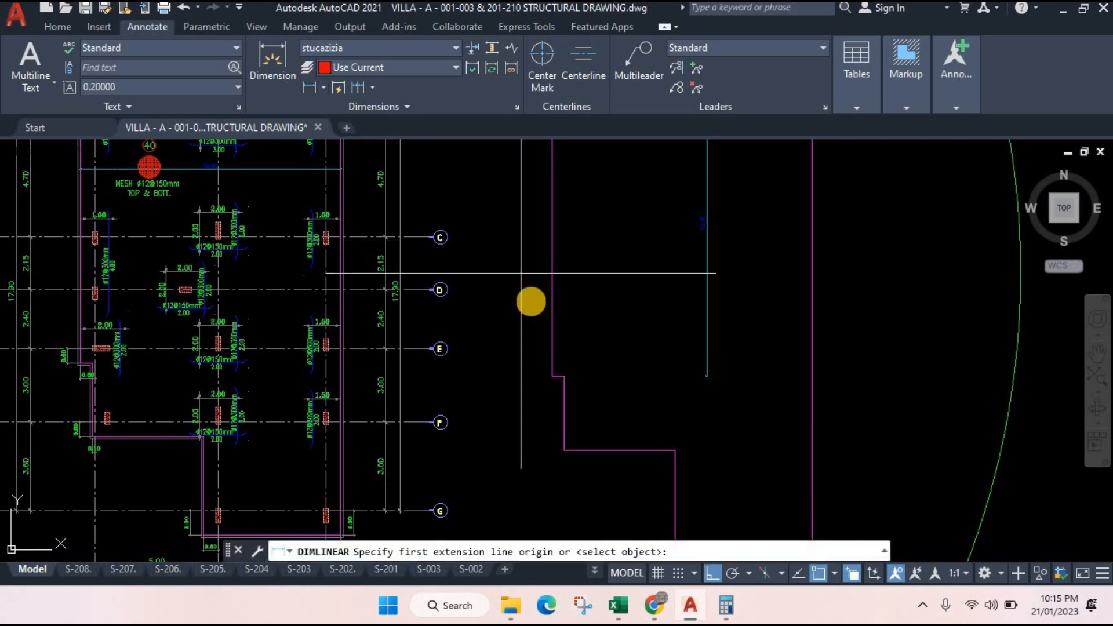
pyautogui.click(812, 329)
pyautogui.click(734, 331)
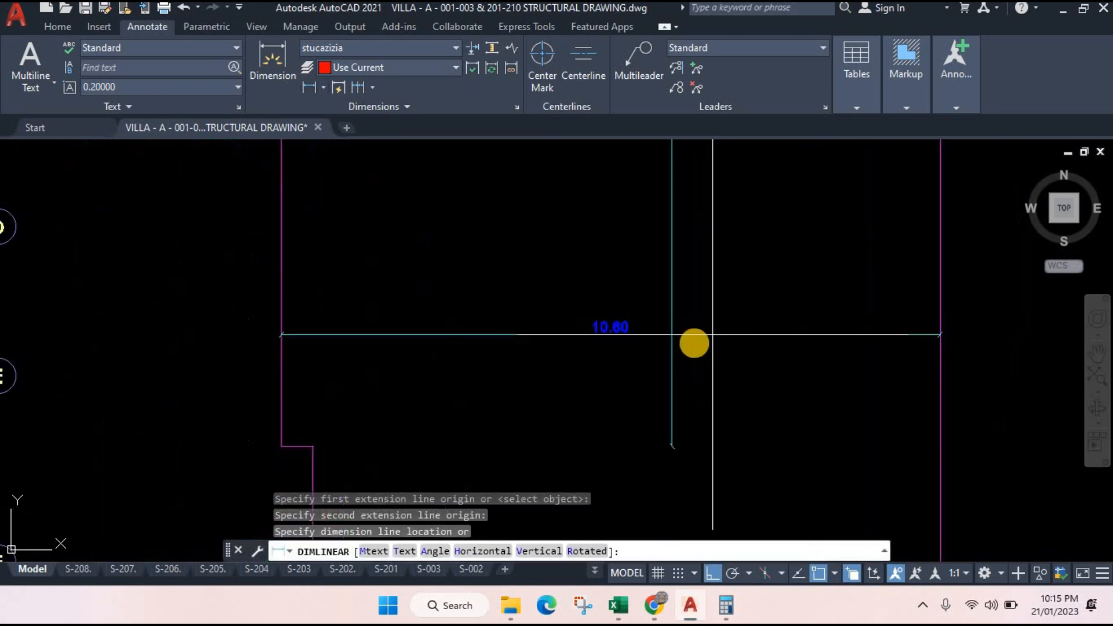
pyautogui.press('Escape')
# - Add a horizontal linear dimension across the raft outline just below its small side notch
pyautogui.press('Return')
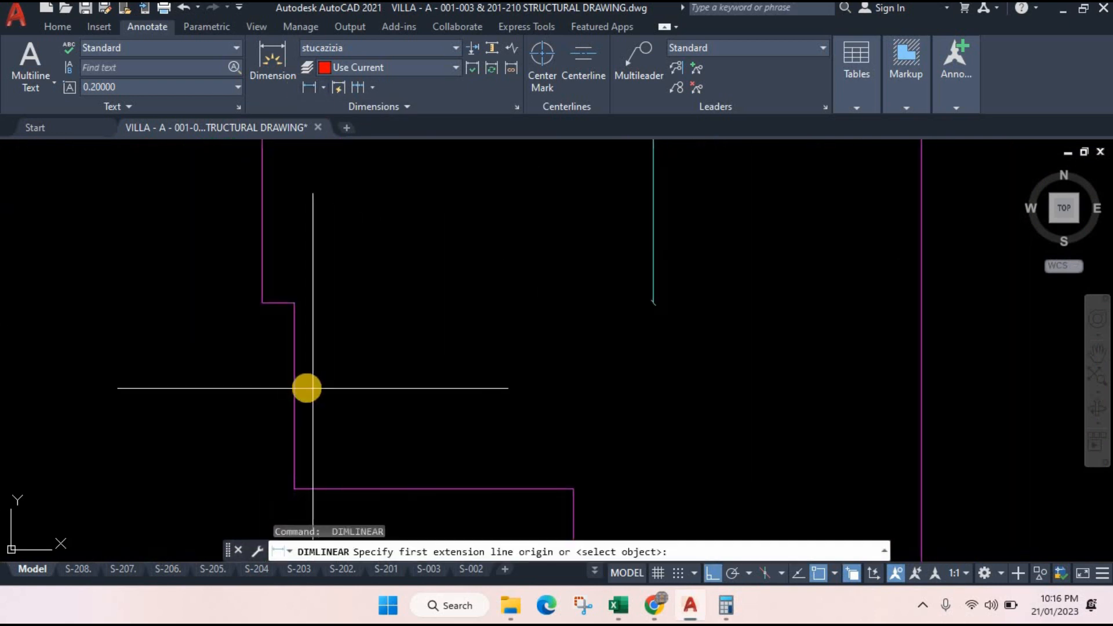
pyautogui.click(294, 386)
pyautogui.click(921, 386)
pyautogui.click(886, 392)
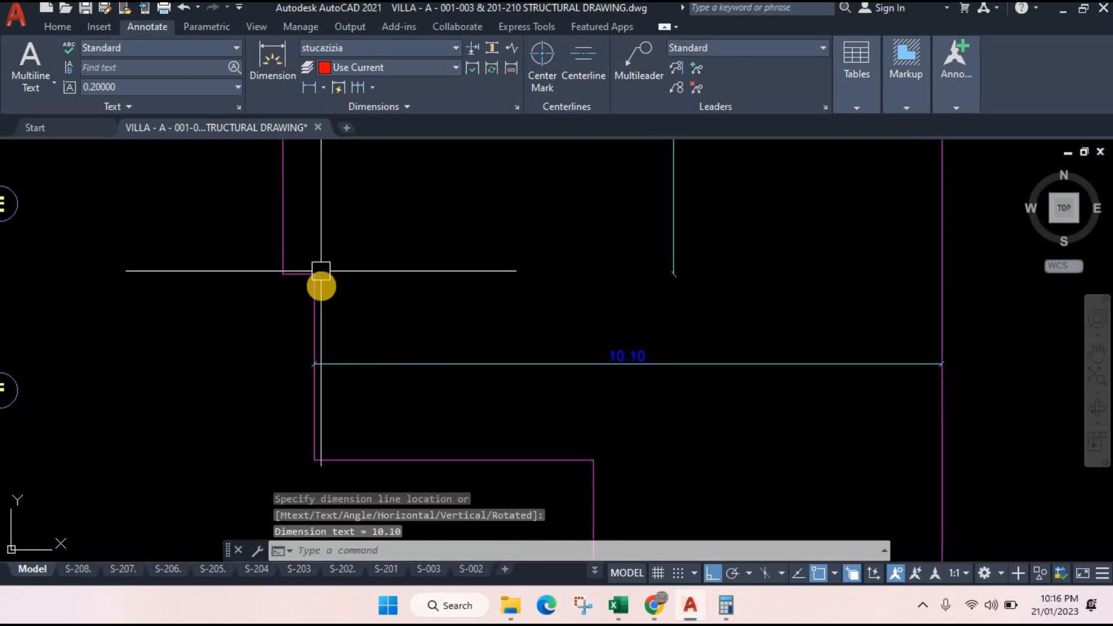
# - Add a vertical linear dimension for the height of the section between the notch and the lower step
pyautogui.click(309, 87)
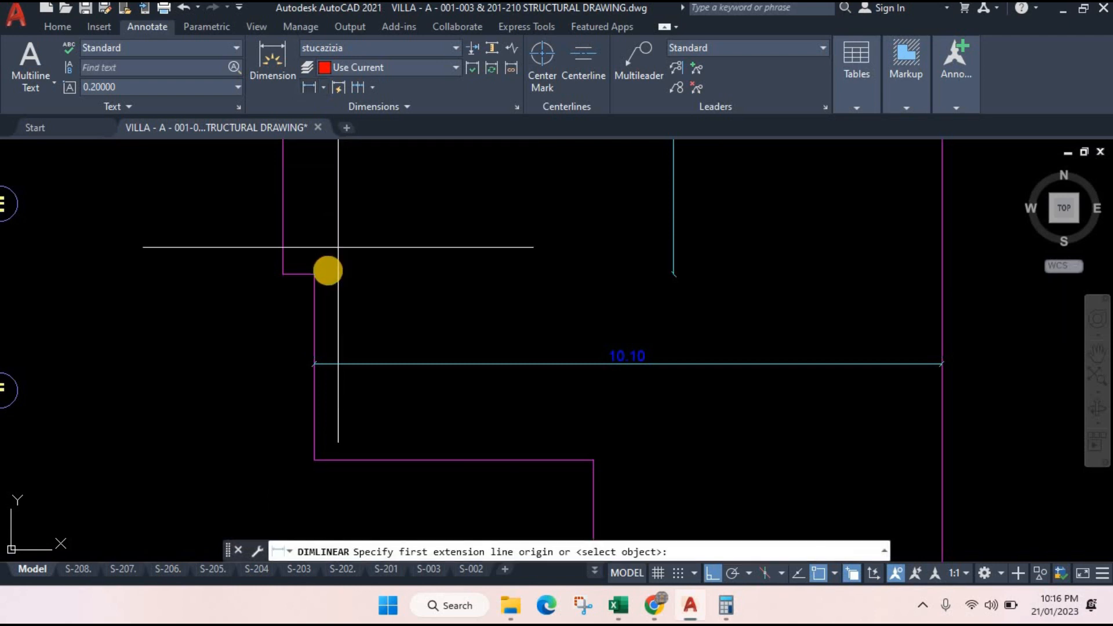
pyautogui.click(315, 290)
pyautogui.click(315, 458)
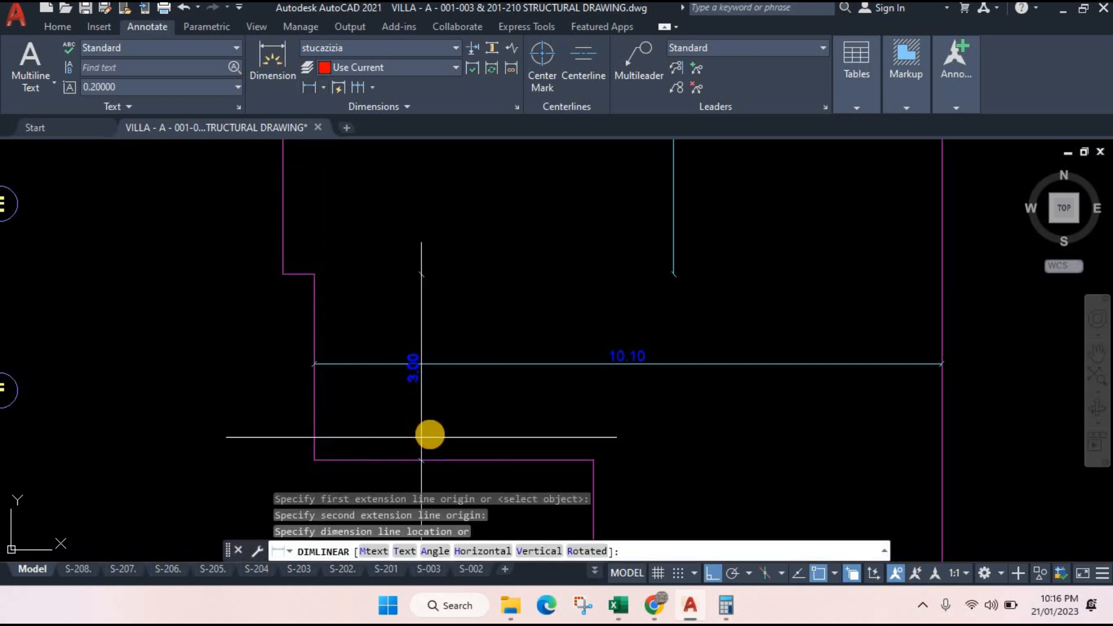
pyautogui.click(422, 393)
pyautogui.scroll(4, 423, 392)
# - Calculate bar 3's number of bars in Calculator as 3 ÷ 0.15 + 1
pyautogui.click(726, 606)
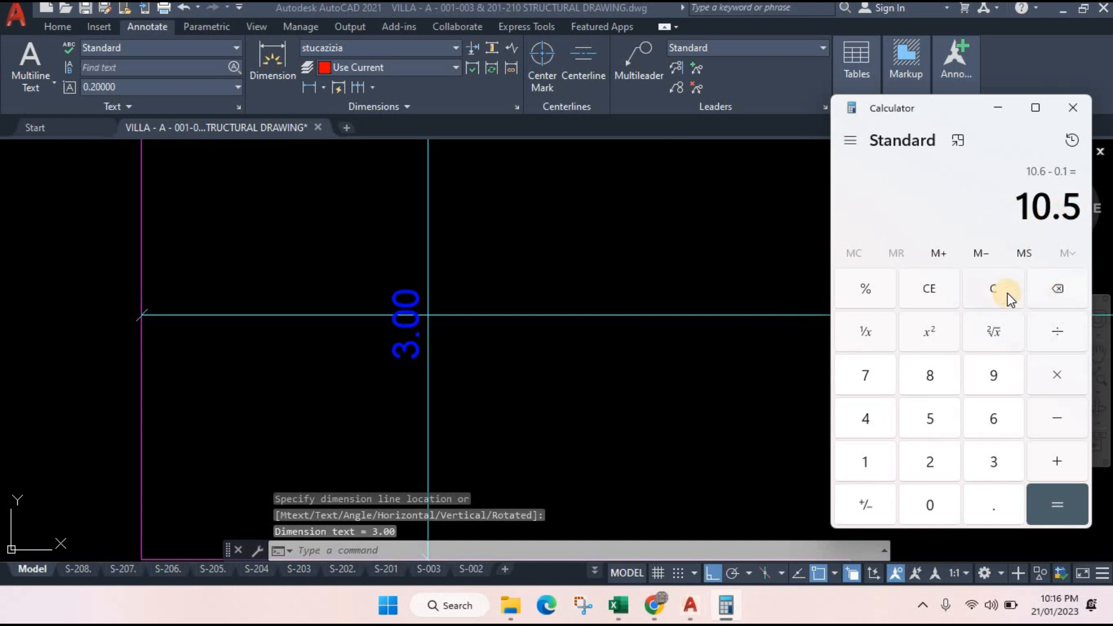
pyautogui.click(1009, 298)
pyautogui.click(994, 458)
pyautogui.click(1057, 331)
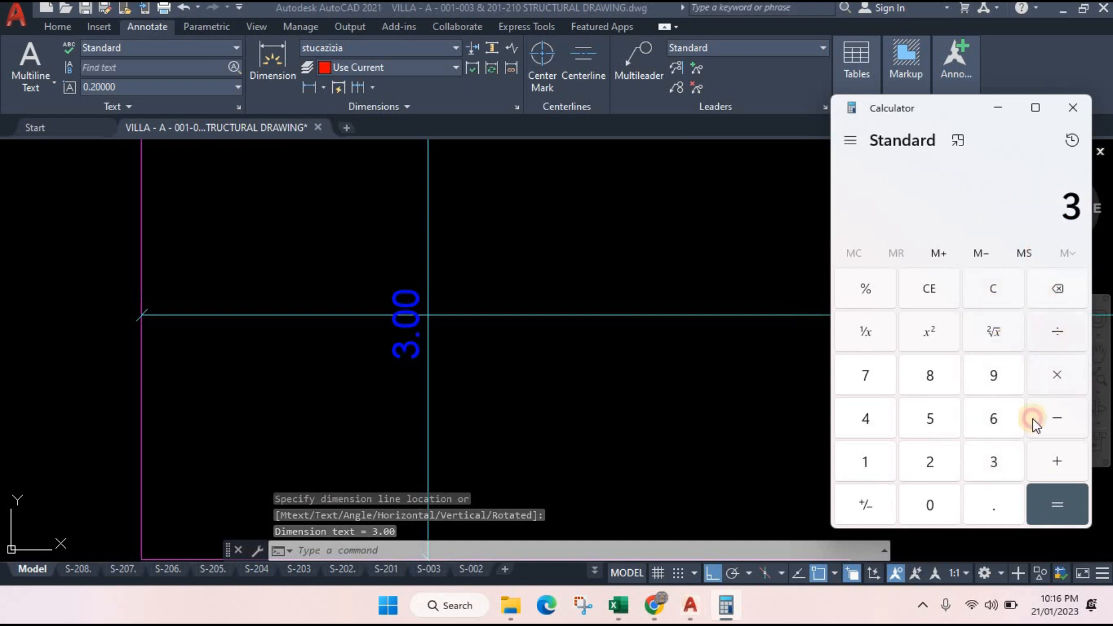
pyautogui.click(987, 514)
pyautogui.click(852, 462)
pyautogui.click(922, 423)
pyautogui.click(1067, 506)
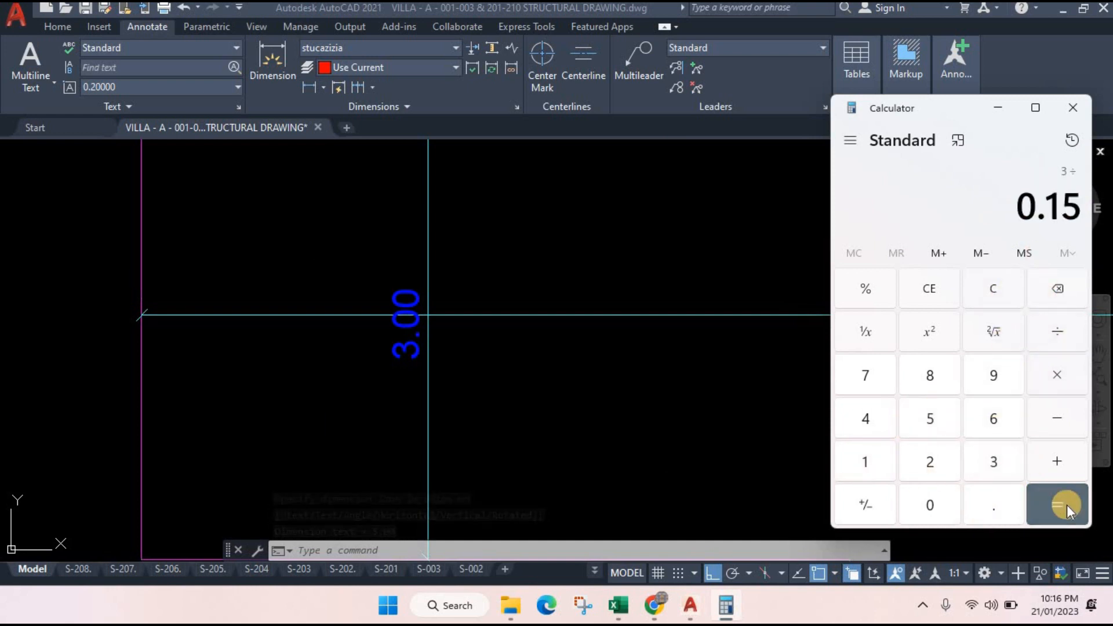
pyautogui.click(1055, 454)
pyautogui.click(873, 462)
pyautogui.press('Return')
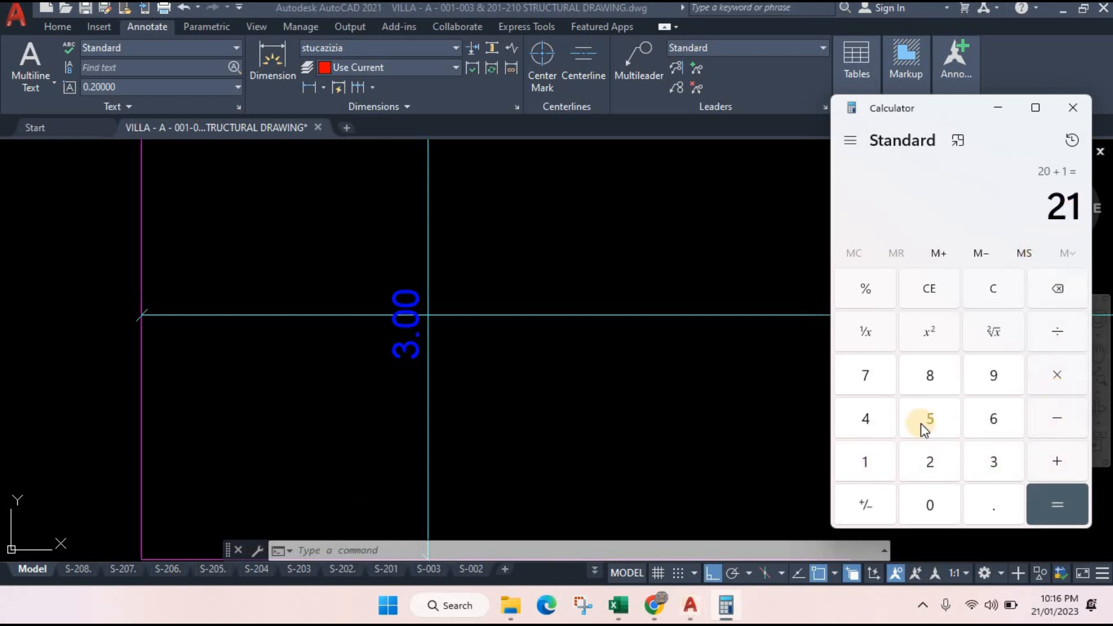
# - Switch to the Bar Bedding Schedule workbook in Excel and enter 21 bars in I6 and diameter 12 in C6 for bar 3
pyautogui.moveTo(619, 605)
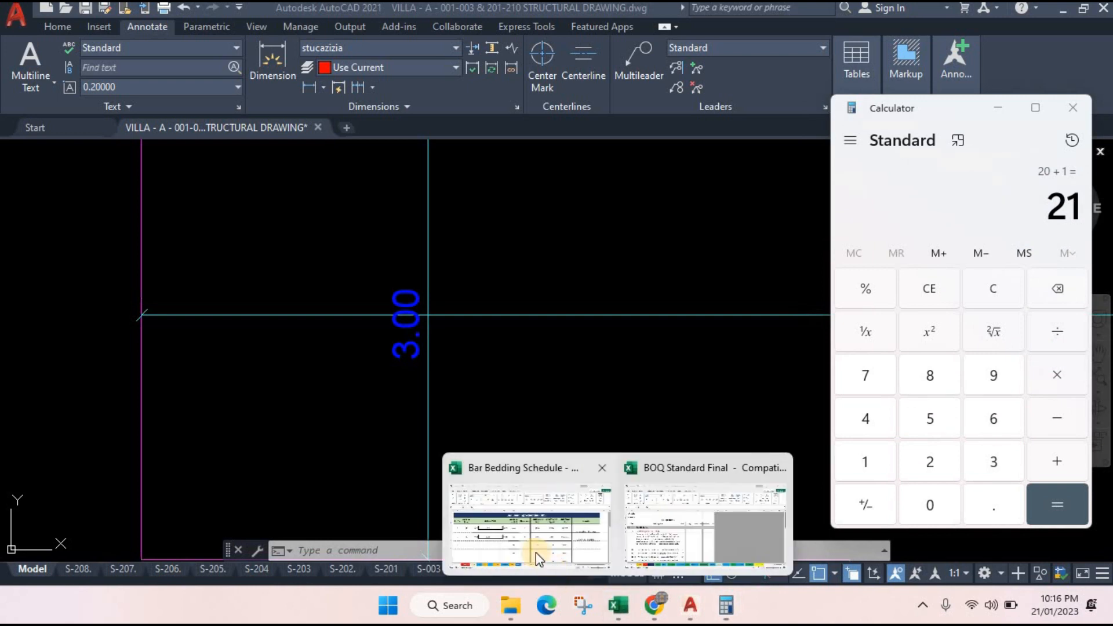
pyautogui.click(536, 552)
pyautogui.click(455, 427)
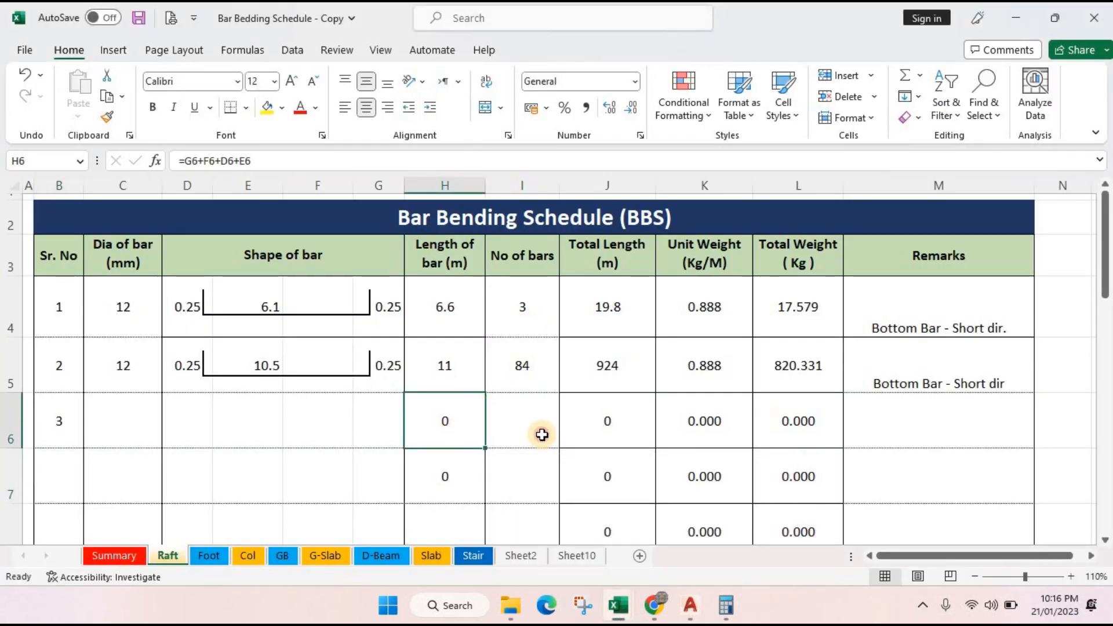
pyautogui.click(538, 432)
pyautogui.write('21')
pyautogui.press('Return')
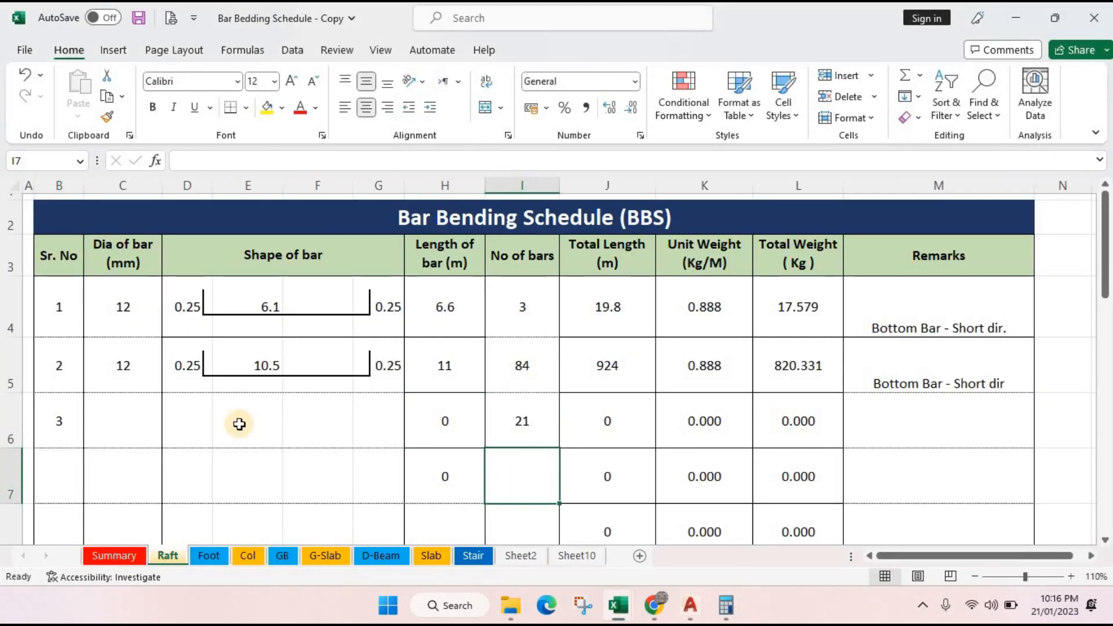
pyautogui.click(107, 435)
pyautogui.write('12')
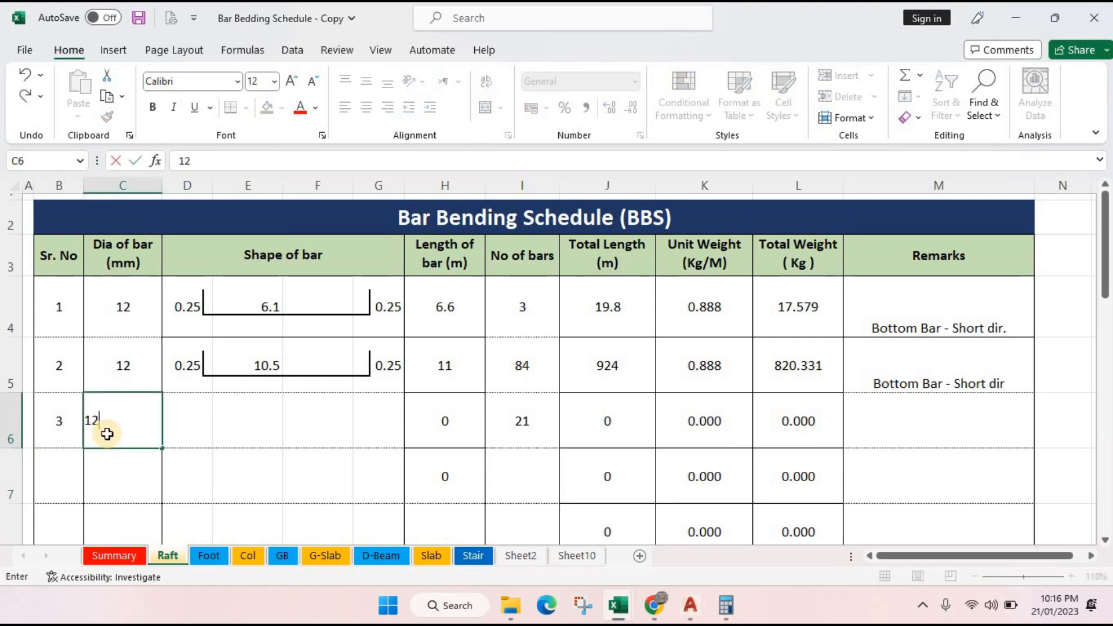
pyautogui.press('Return')
# - Copy bar 2's shape and its dimensions from D5:G5 to row 6 for bar 3
pyautogui.click(178, 384)
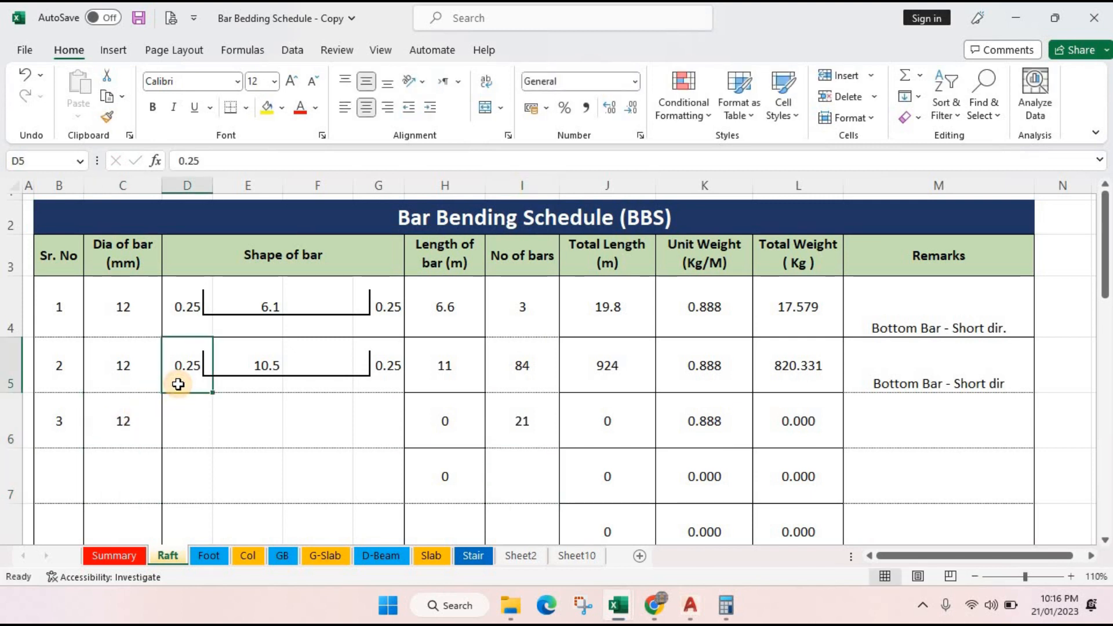
pyautogui.hotkey('shift', 'Right')
pyautogui.hotkey('shift', 'Right')
pyautogui.hotkey('shift', 'Right')
pyautogui.hotkey('ctrl', 'c')
pyautogui.press('Down')
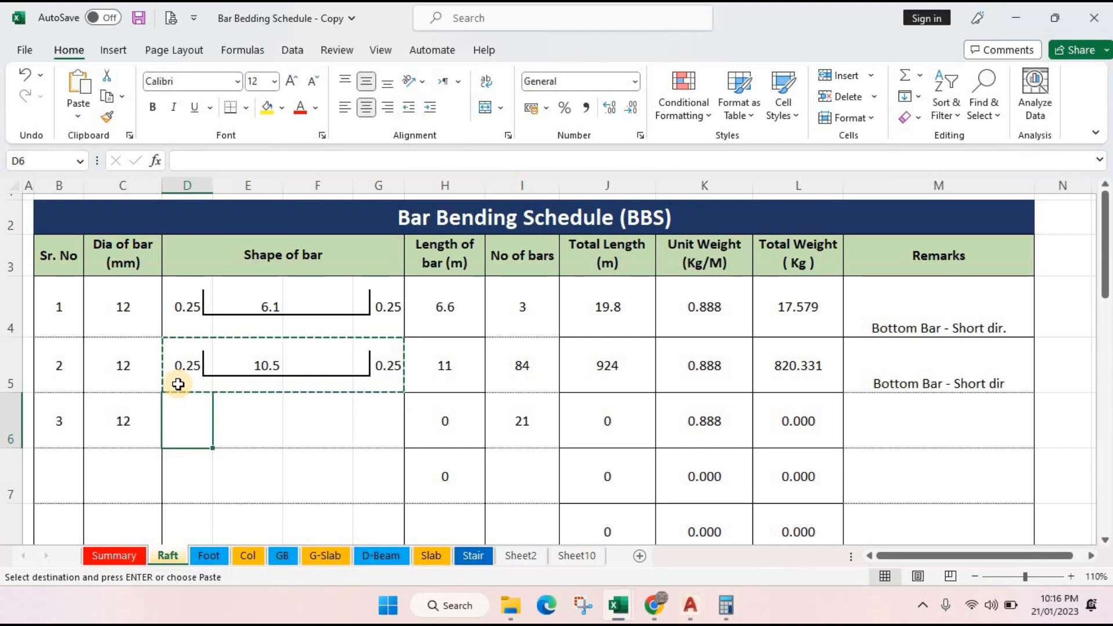
pyautogui.press('Return')
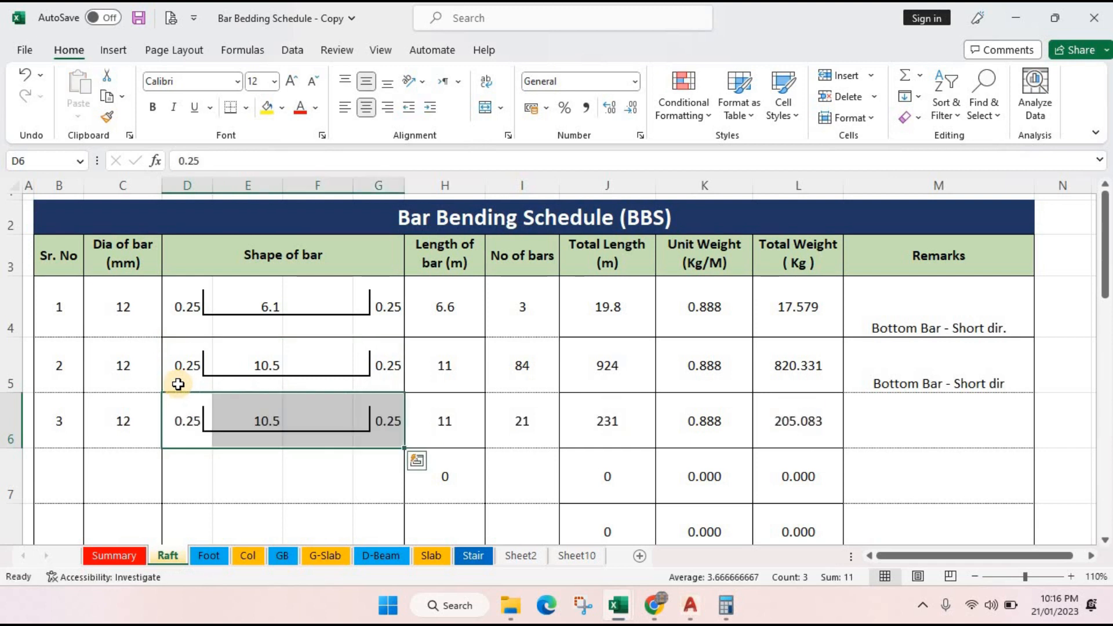
pyautogui.moveTo(249, 525); pyautogui.dragTo(255, 481)
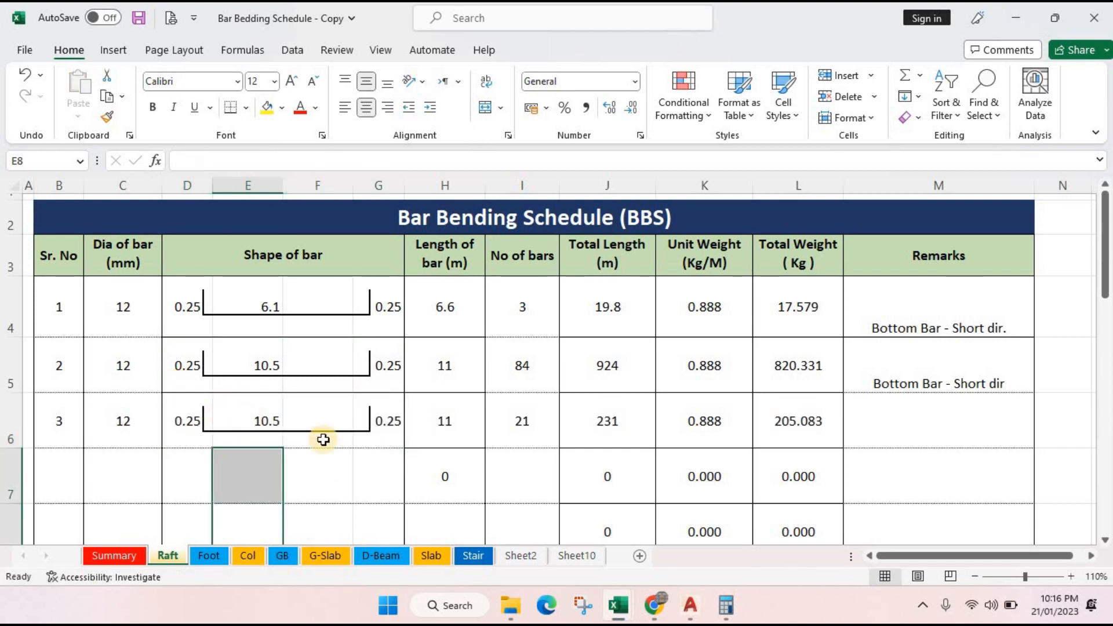
# - Check bar 3's length formula in H6 and fill it down to H12
pyautogui.click(543, 434)
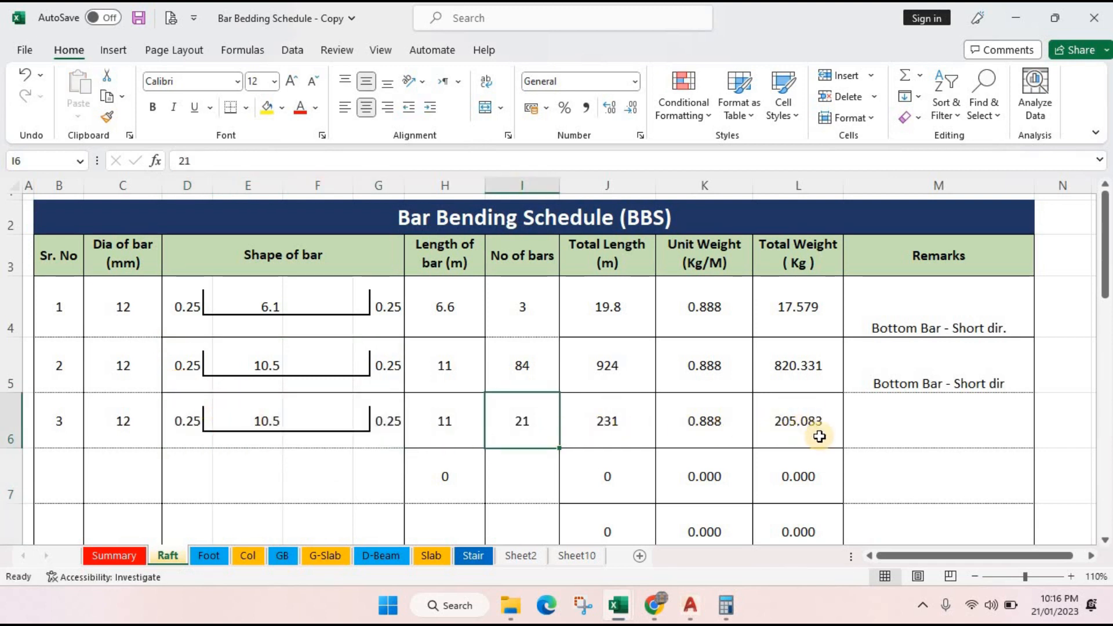
pyautogui.scroll(-1, 798, 426)
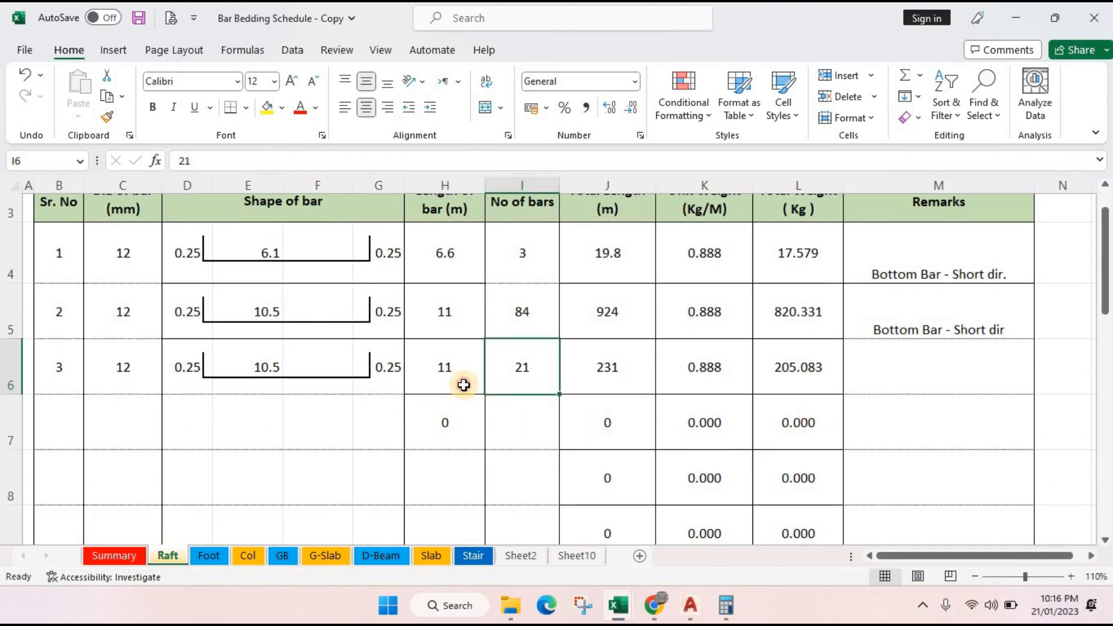
pyautogui.doubleClick(463, 385)
pyautogui.press('Escape')
pyautogui.moveTo(488, 395); pyautogui.dragTo(488, 468)
pyautogui.scroll(4, 603, 377)
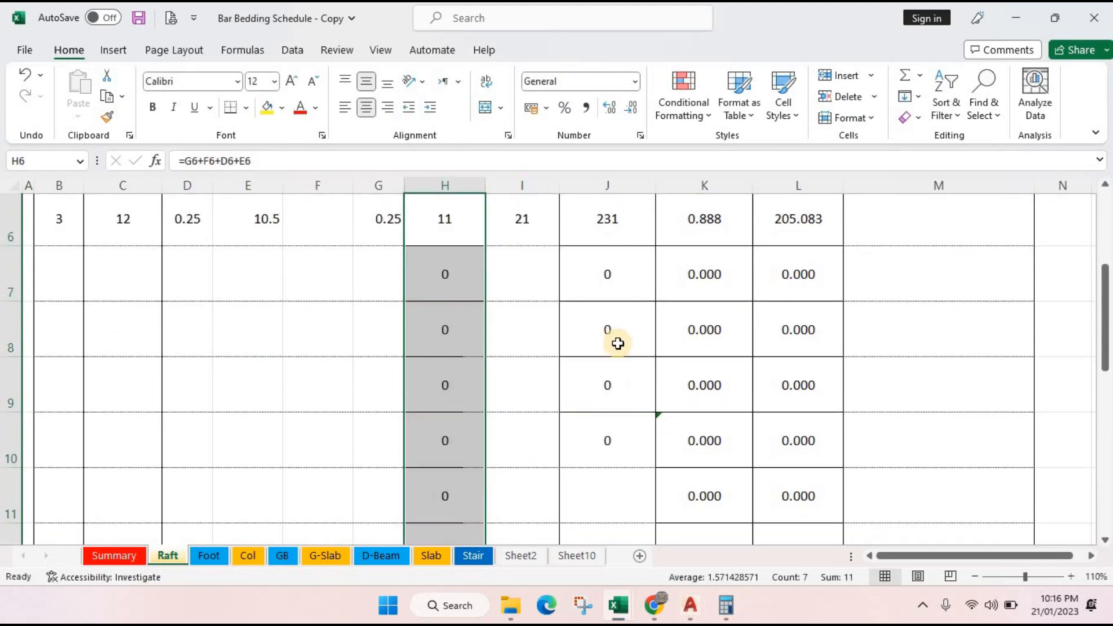
# - Check bar 3's total length formula in J6 and fill it down to J12
pyautogui.click(552, 331)
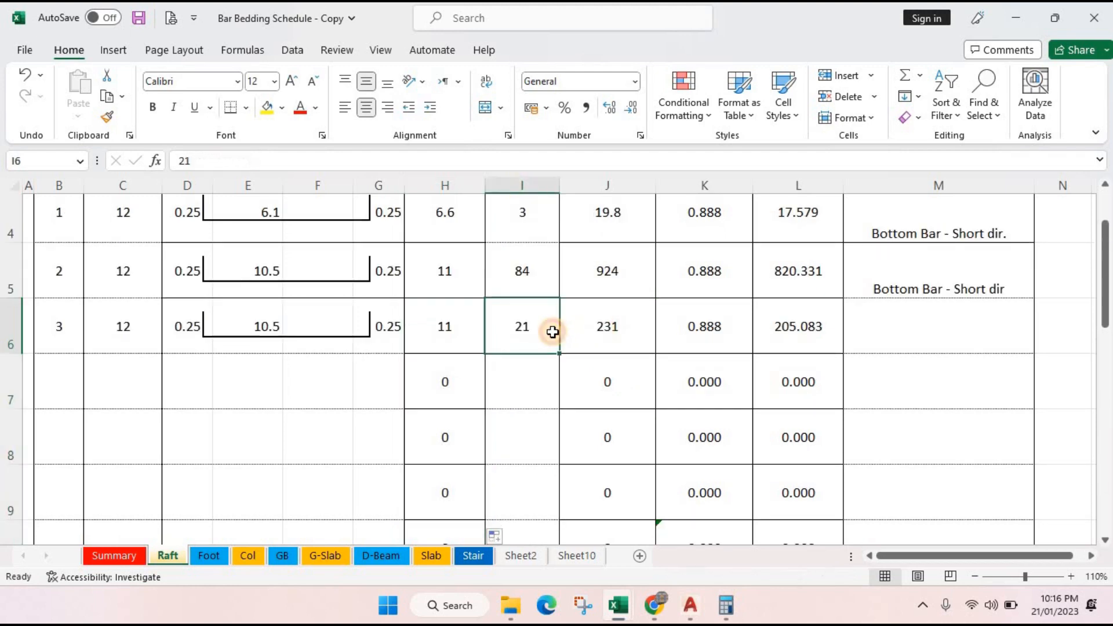
pyautogui.doubleClick(634, 335)
pyautogui.press('Escape')
pyautogui.moveTo(644, 445); pyautogui.dragTo(652, 493)
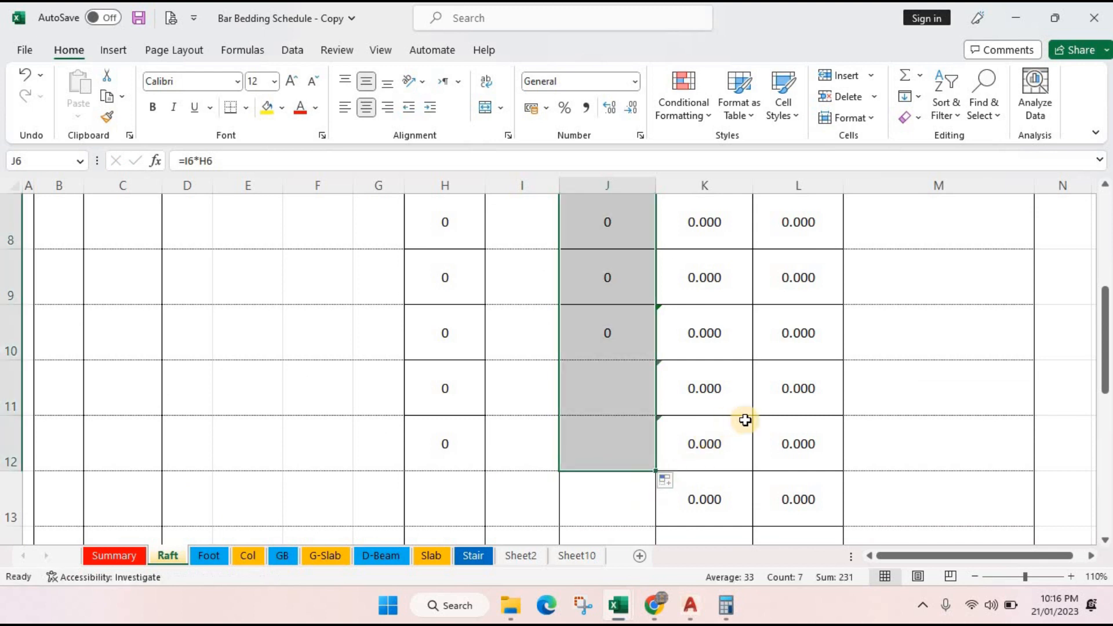
pyautogui.scroll(1, 813, 350)
pyautogui.scroll(2, 422, 336)
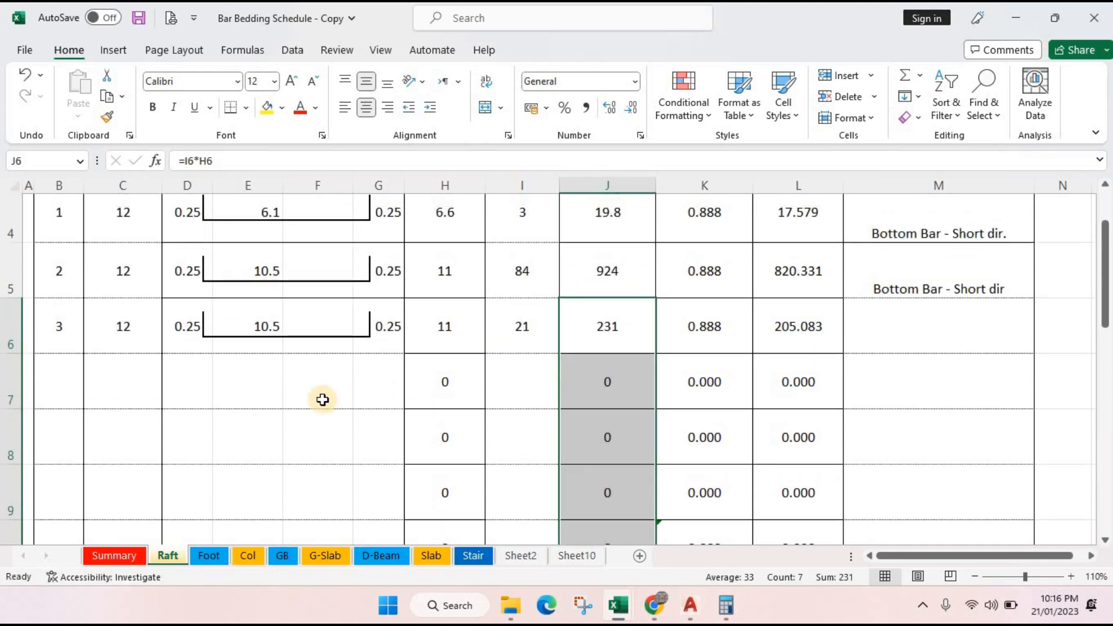
# - Fill the remark "Bottom Bar - Short dir" from M5 down to M6 for bar 3
pyautogui.click(243, 463)
pyautogui.click(792, 422)
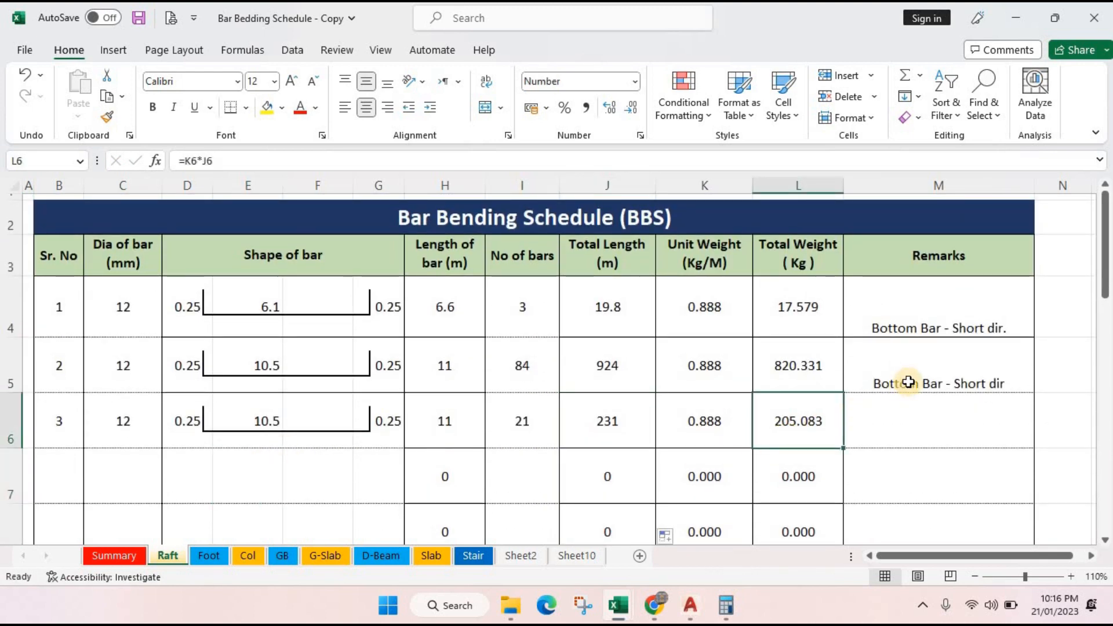
pyautogui.click(1003, 387)
pyautogui.moveTo(1034, 393); pyautogui.dragTo(995, 434)
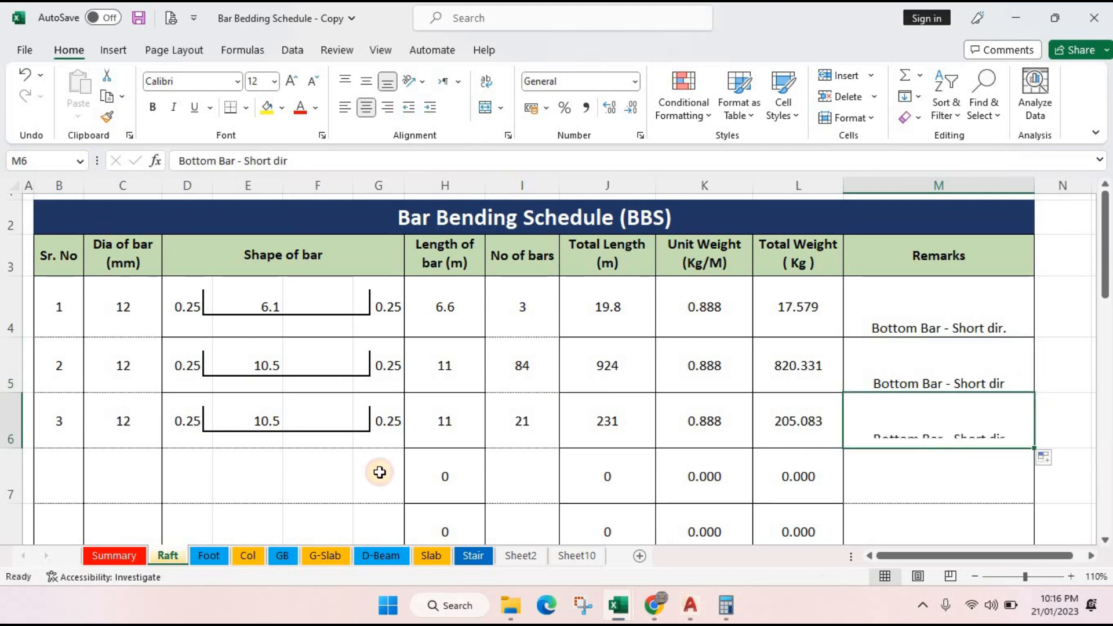
# - Enter serial number 4 in cell B7 for the fourth bar
pyautogui.click(62, 484)
pyautogui.write('4')
pyautogui.press('Return')
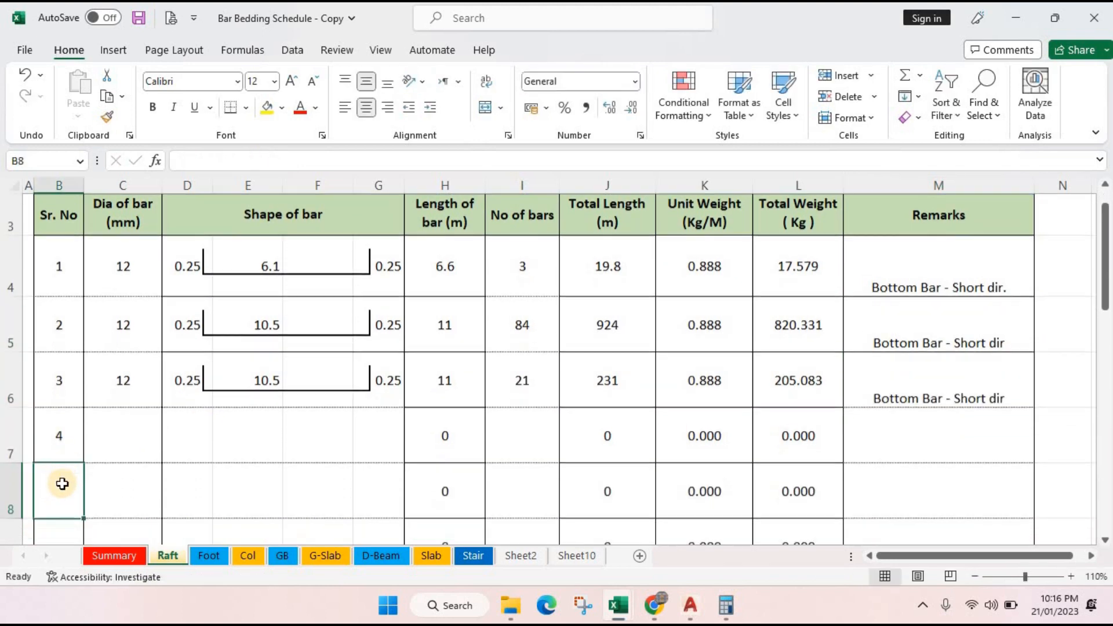
# - Switch to AutoCAD and examine the dimensioned lower part of the raft outline around its stepped corner
pyautogui.click(690, 605)
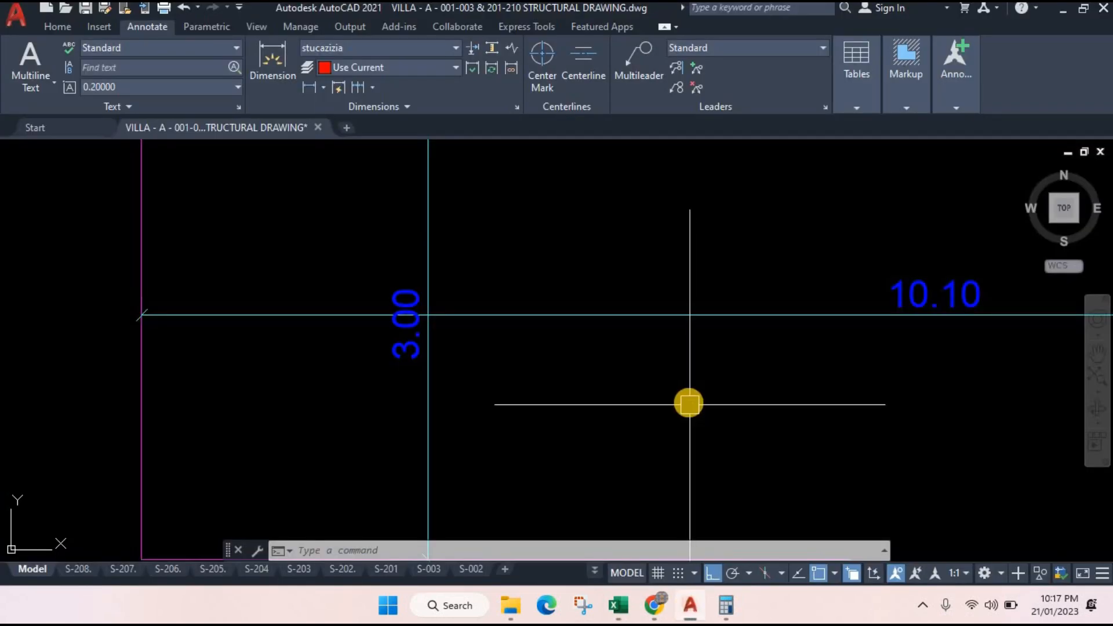
pyautogui.scroll(-5, 688, 400)
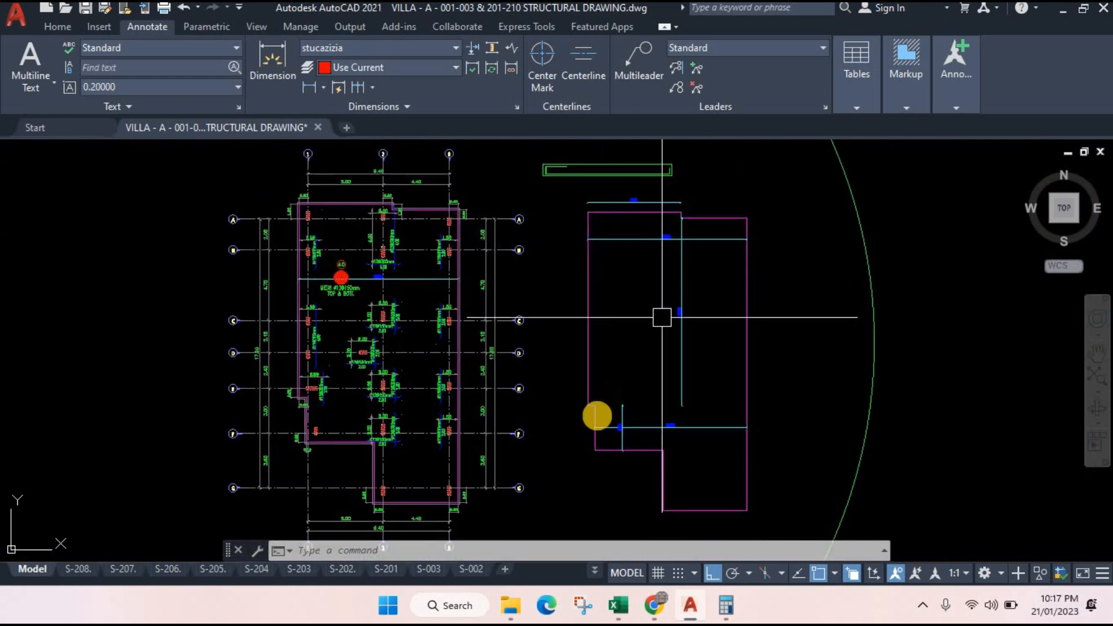
pyautogui.scroll(4, 678, 479)
pyautogui.scroll(1, 753, 435)
pyautogui.scroll(-1, 522, 296)
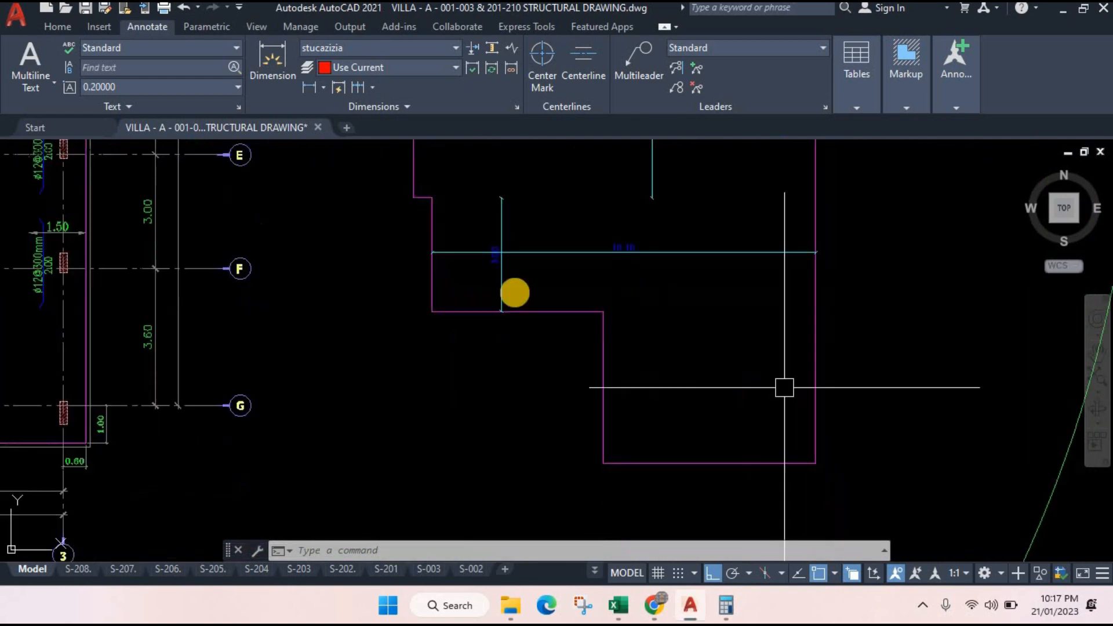
pyautogui.press('Return')
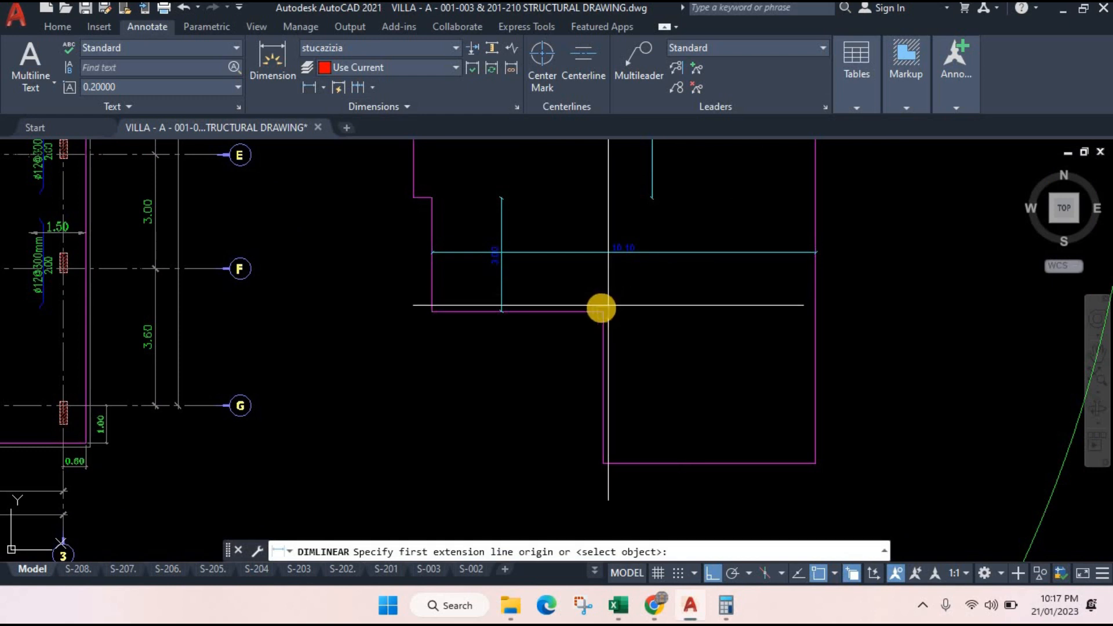
pyautogui.scroll(2, 753, 258)
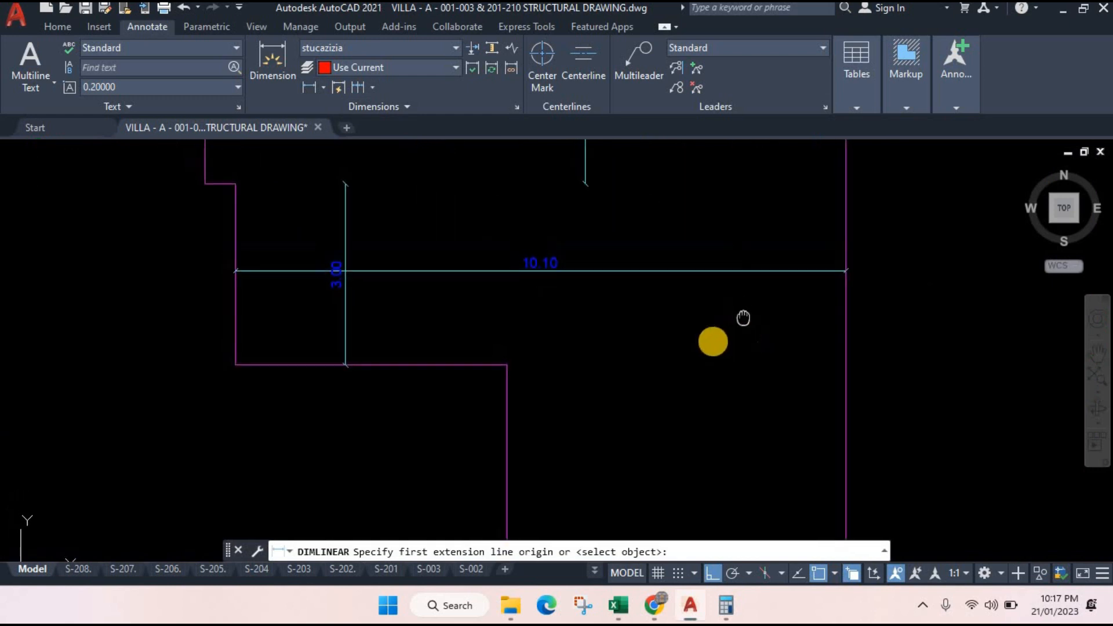
pyautogui.press('Escape')
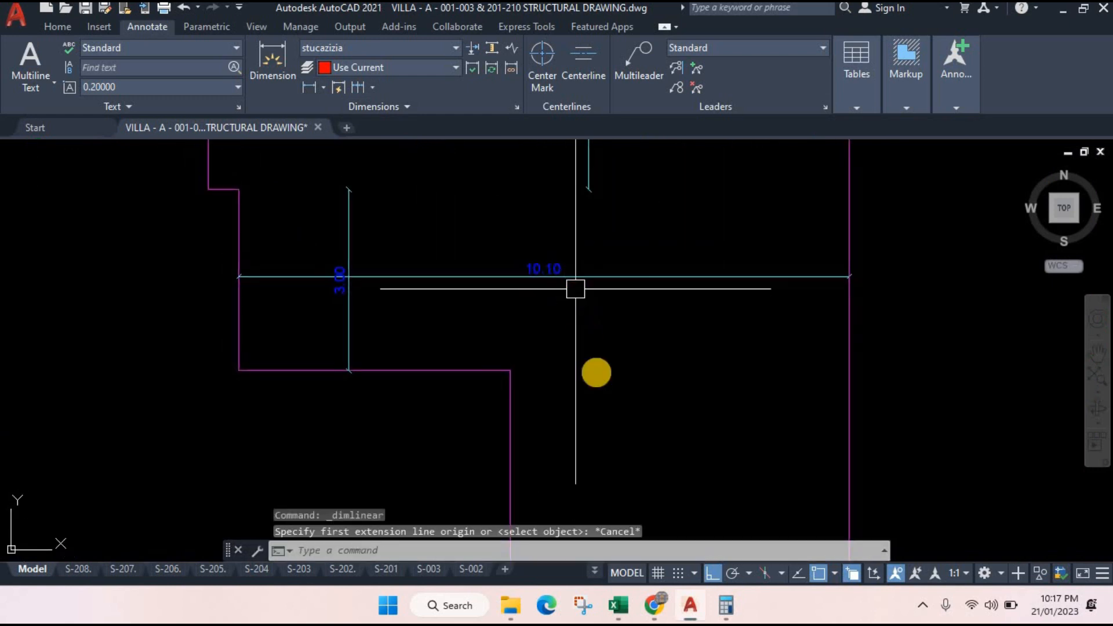
# - Calculate bar 3's straight length in Calculator as 10.1 - 0.1
pyautogui.hotkey('alt', 'Tab')
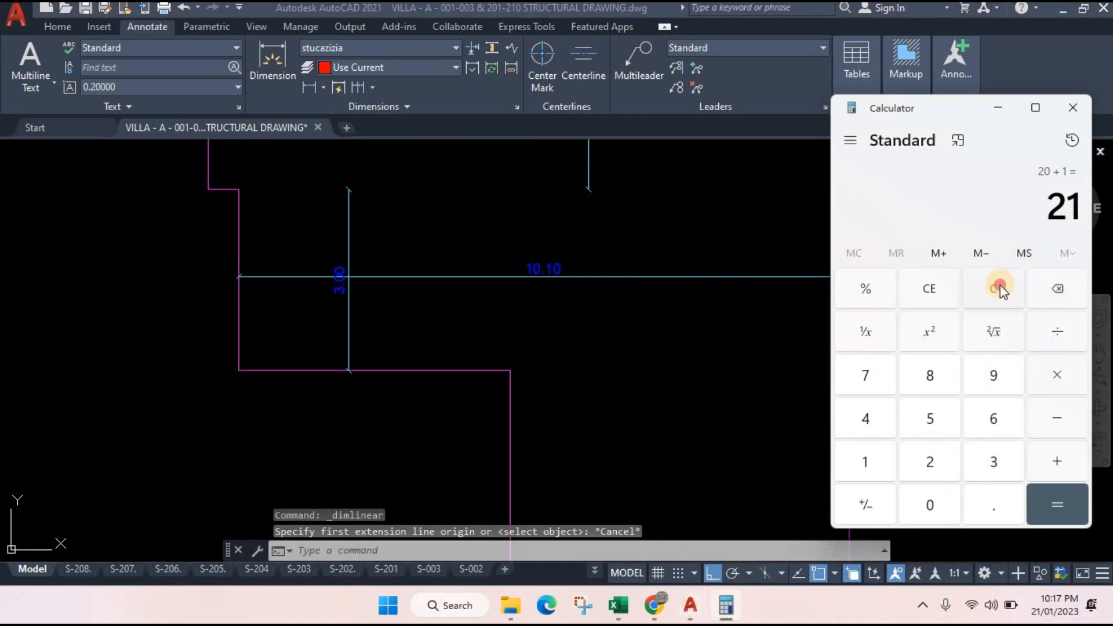
pyautogui.click(930, 504)
pyautogui.click(993, 504)
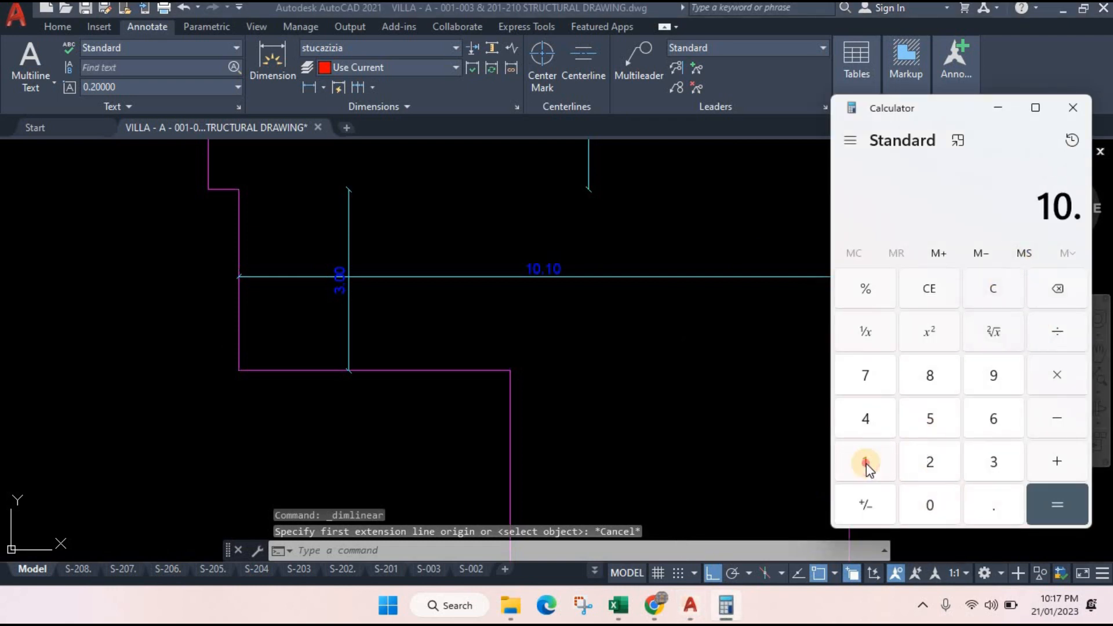
pyautogui.click(865, 462)
pyautogui.click(1057, 417)
pyautogui.click(993, 504)
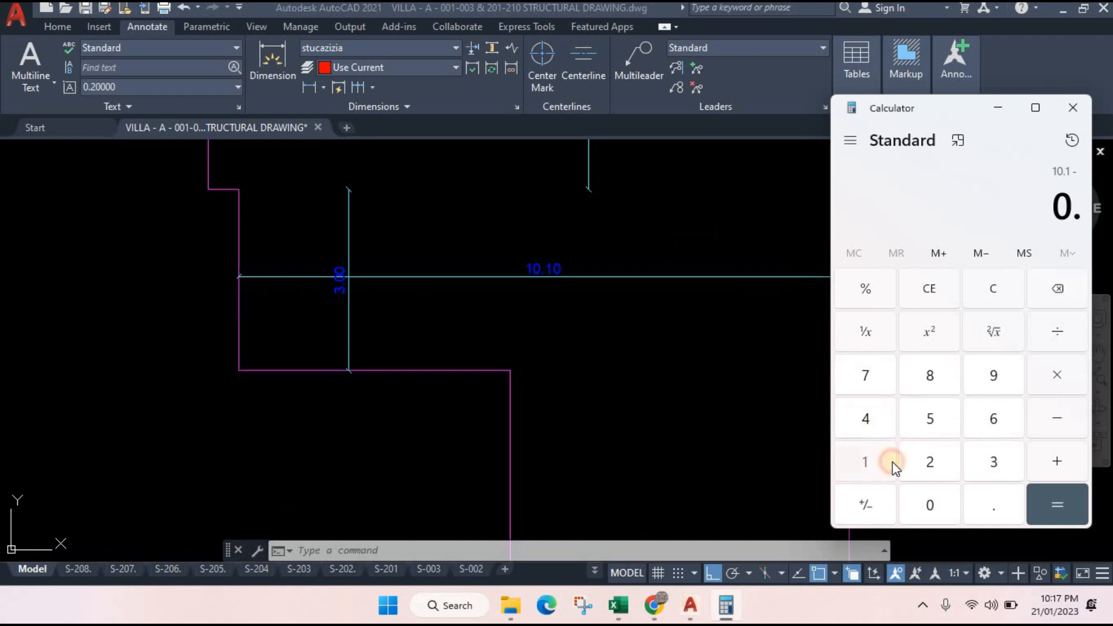
pyautogui.click(876, 462)
pyautogui.click(1062, 502)
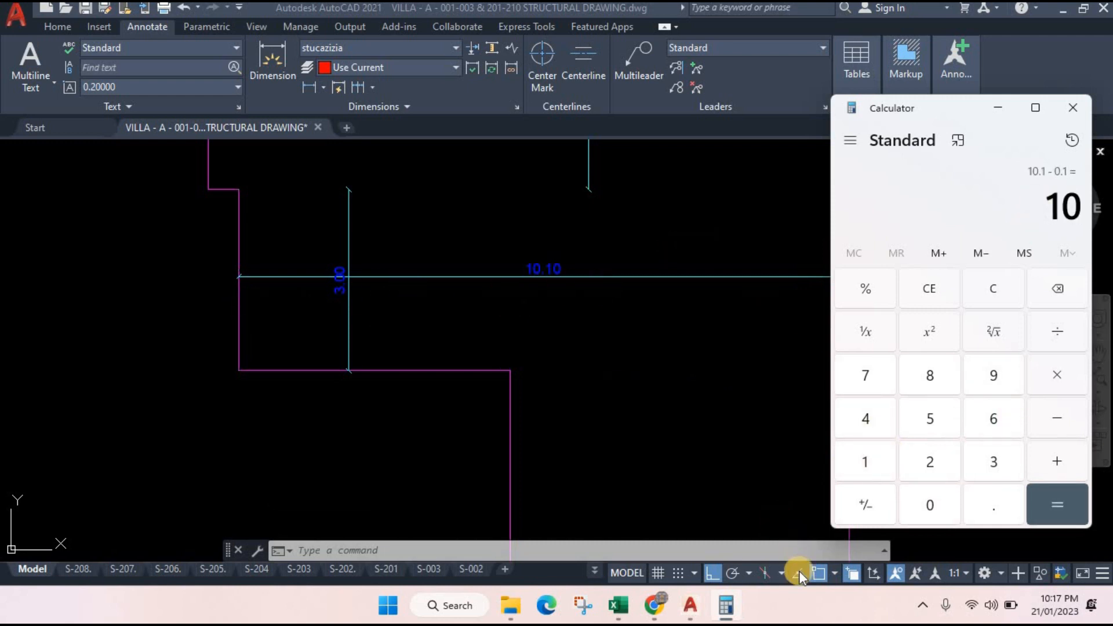
# - Switch back to the Excel schedule and set bar 3's straight length in E6 to 10
pyautogui.click(692, 612)
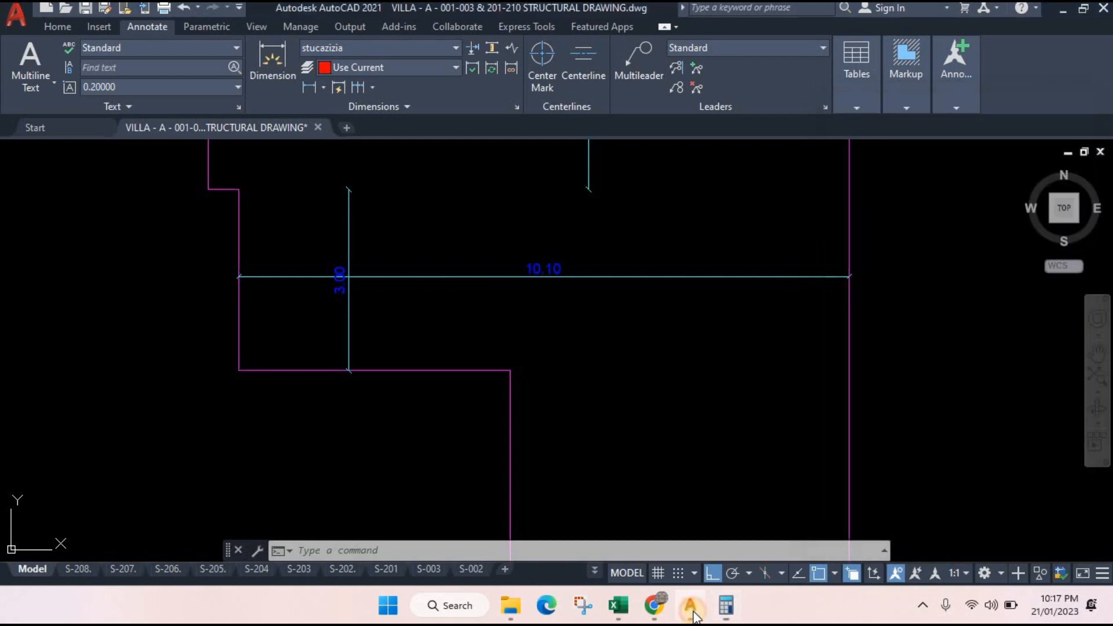
pyautogui.click(691, 611)
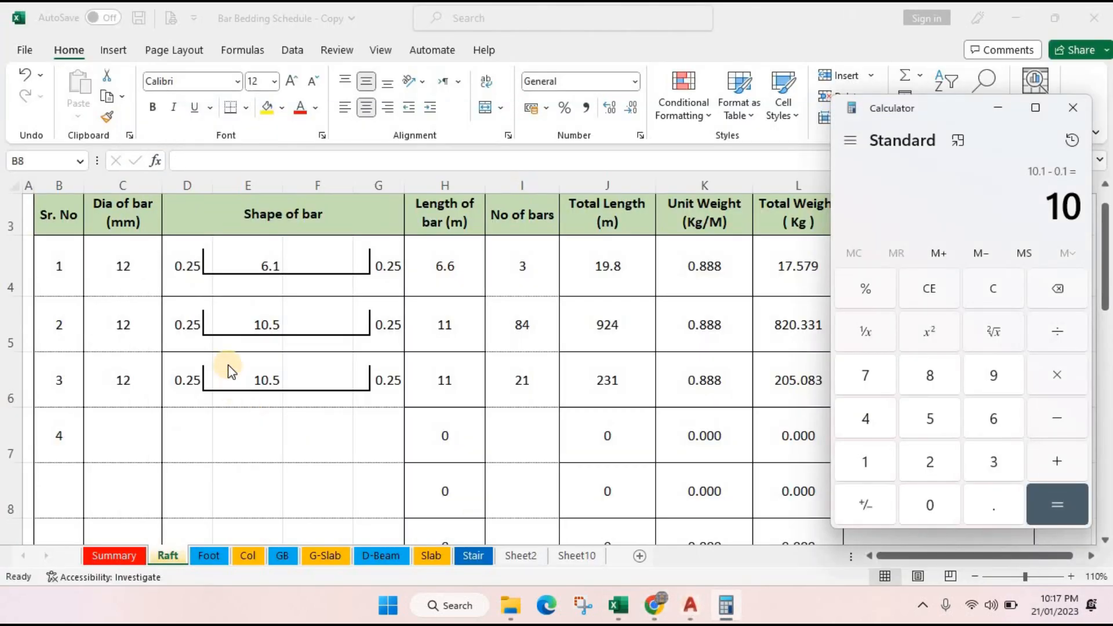
pyautogui.click(263, 380)
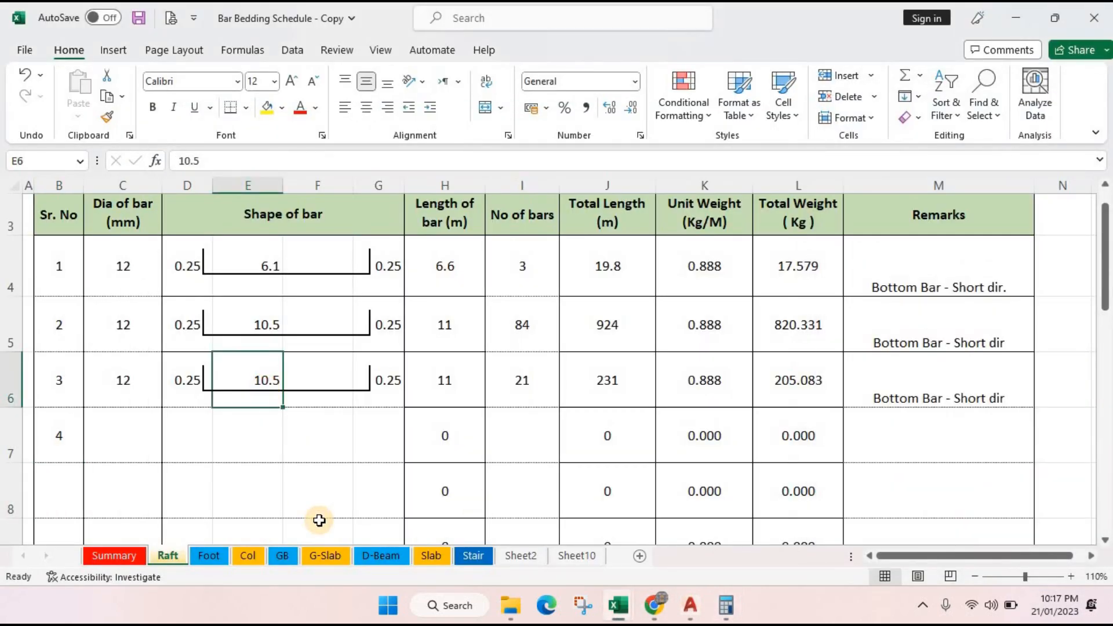
pyautogui.write('10')
pyautogui.press('Return')
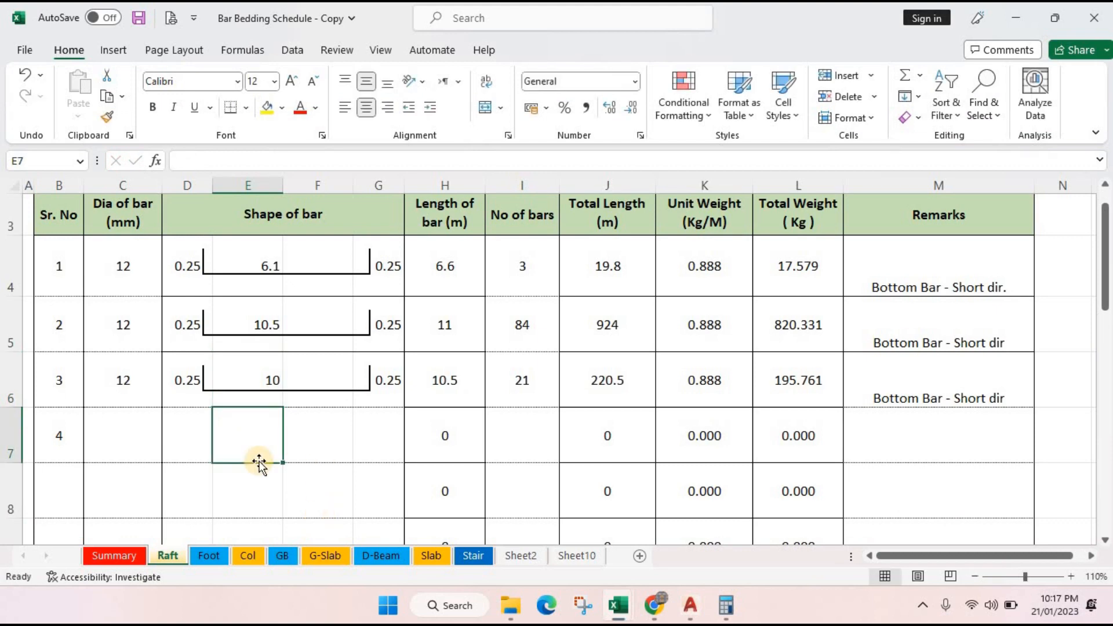
# - Switch to AutoCAD and add a vertical linear dimension to the side edge of the raft's lower projection
pyautogui.click(691, 608)
pyautogui.scroll(-2, 745, 398)
pyautogui.scroll(2, 603, 335)
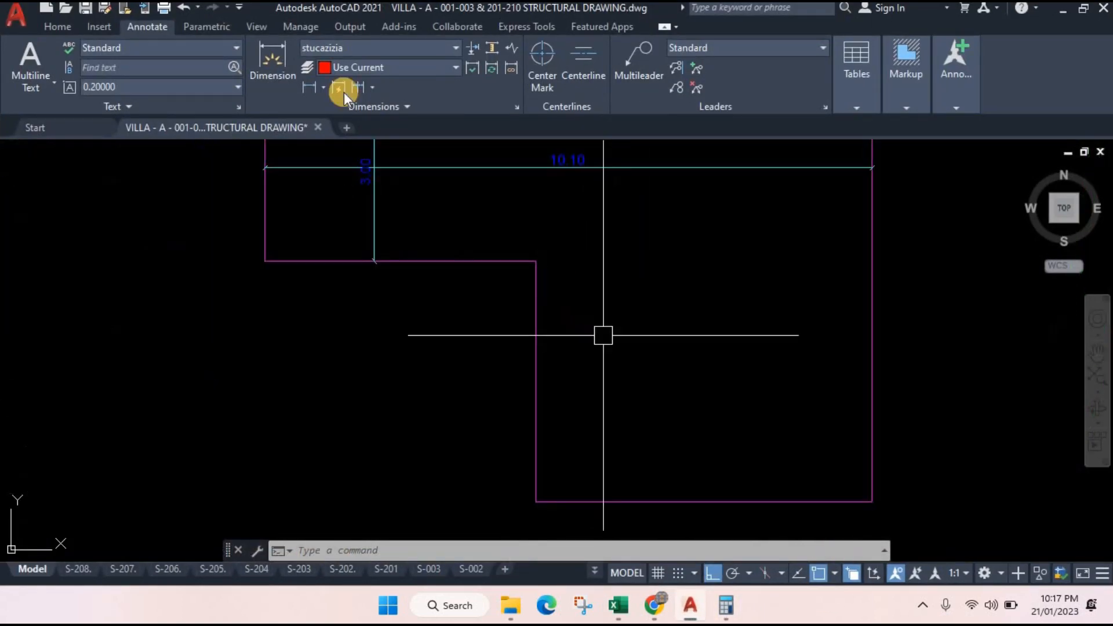
pyautogui.click(339, 88)
pyautogui.click(535, 261)
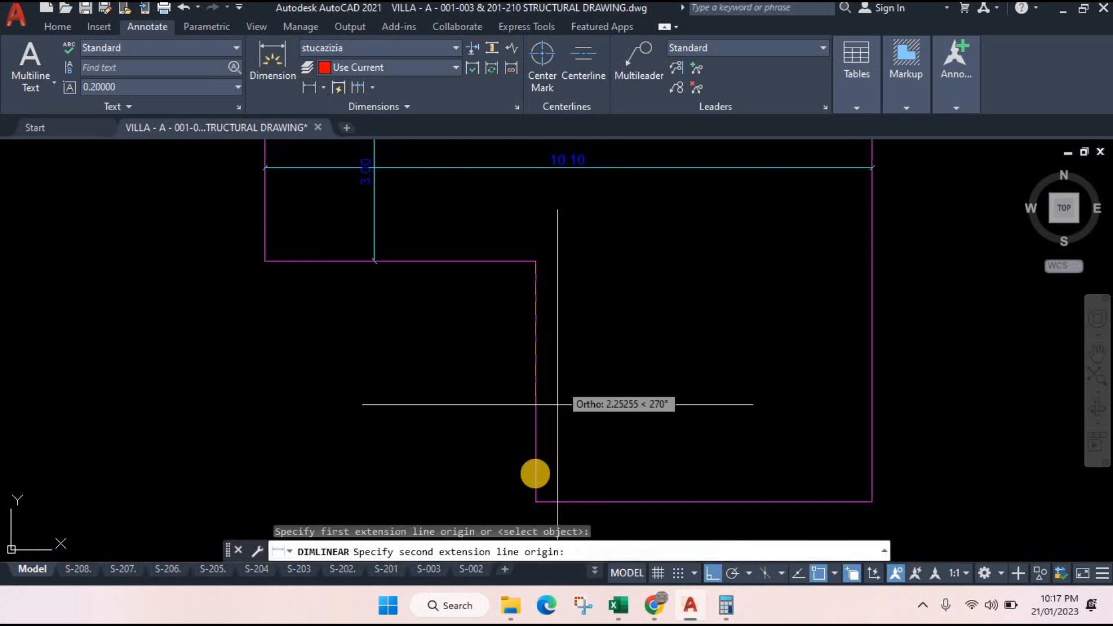
pyautogui.click(537, 500)
pyautogui.click(586, 402)
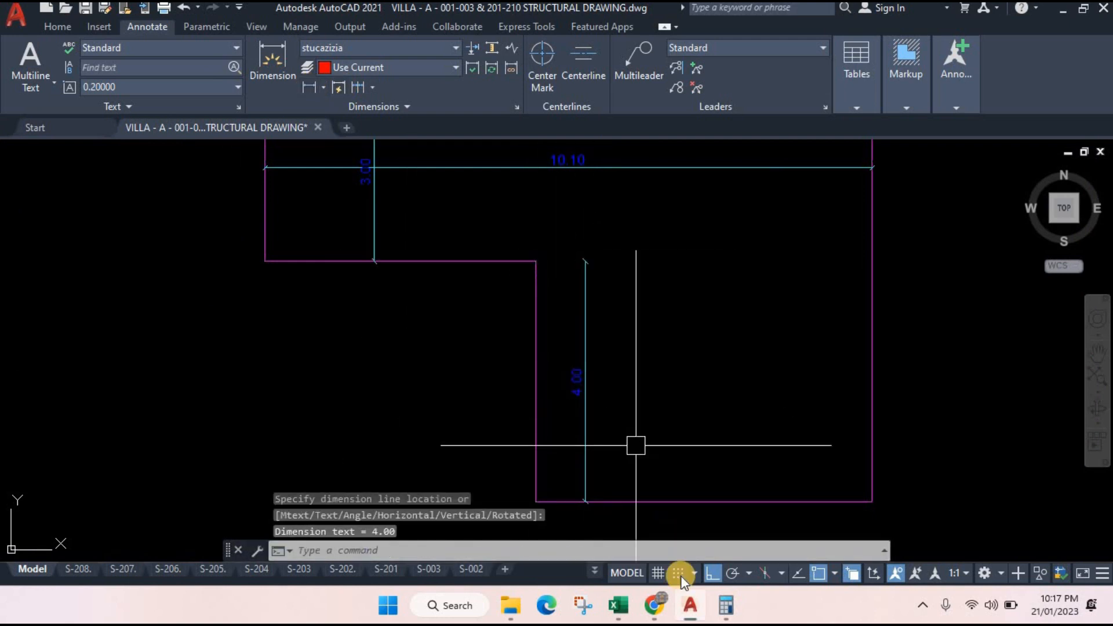
# - Calculate the fourth bar's count in Calculator as 4 ÷ 0.15, plus 1
pyautogui.click(727, 610)
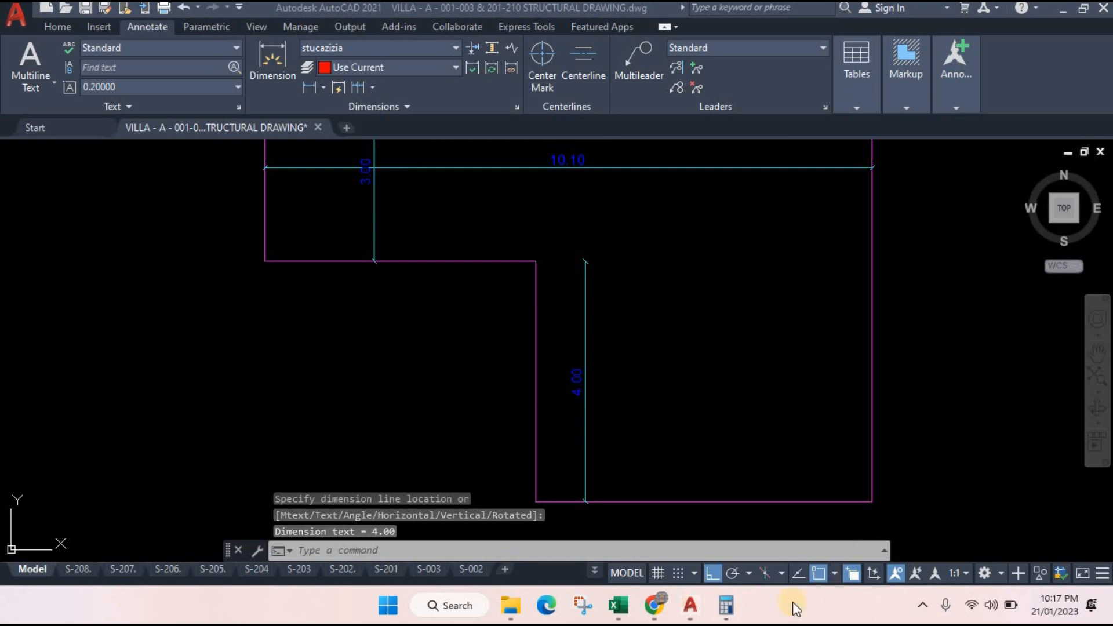
pyautogui.click(994, 290)
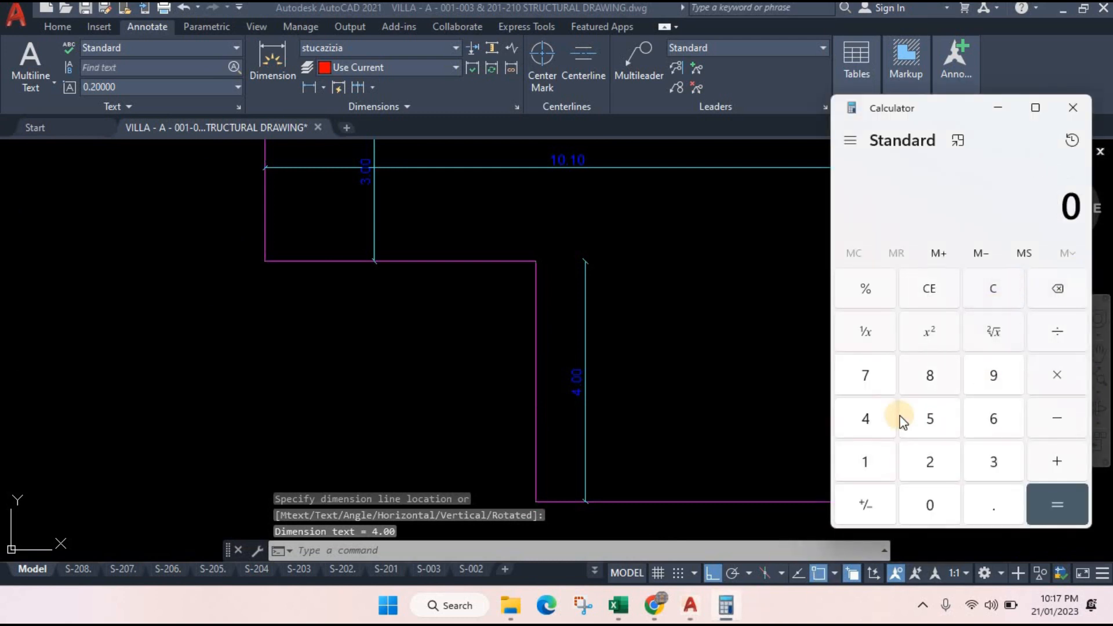
pyautogui.click(866, 458)
pyautogui.press('5')
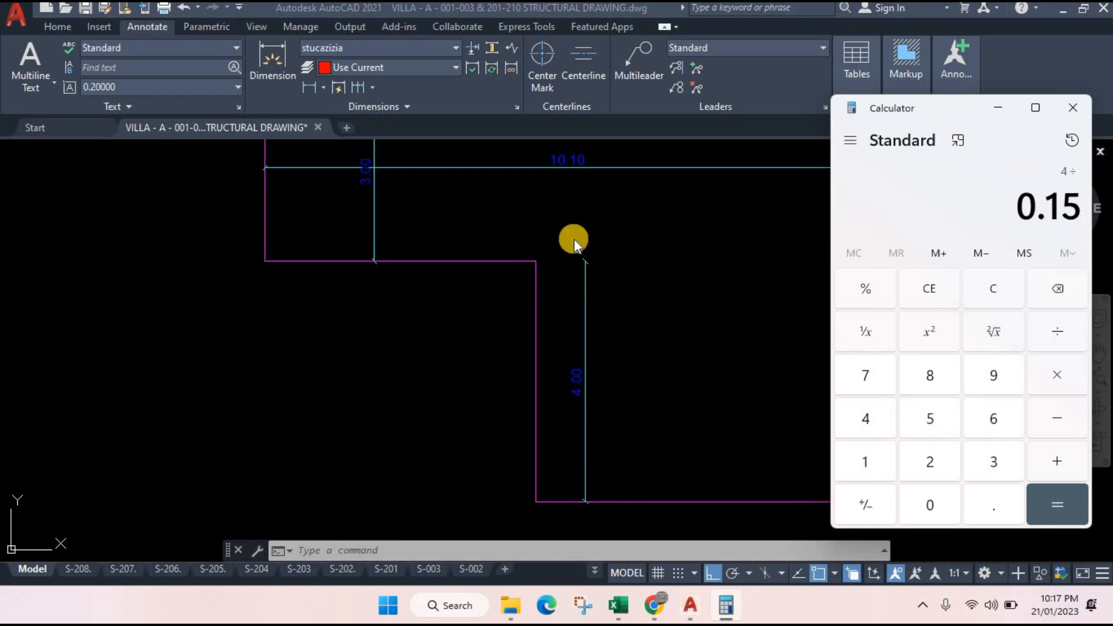
pyautogui.click(1027, 484)
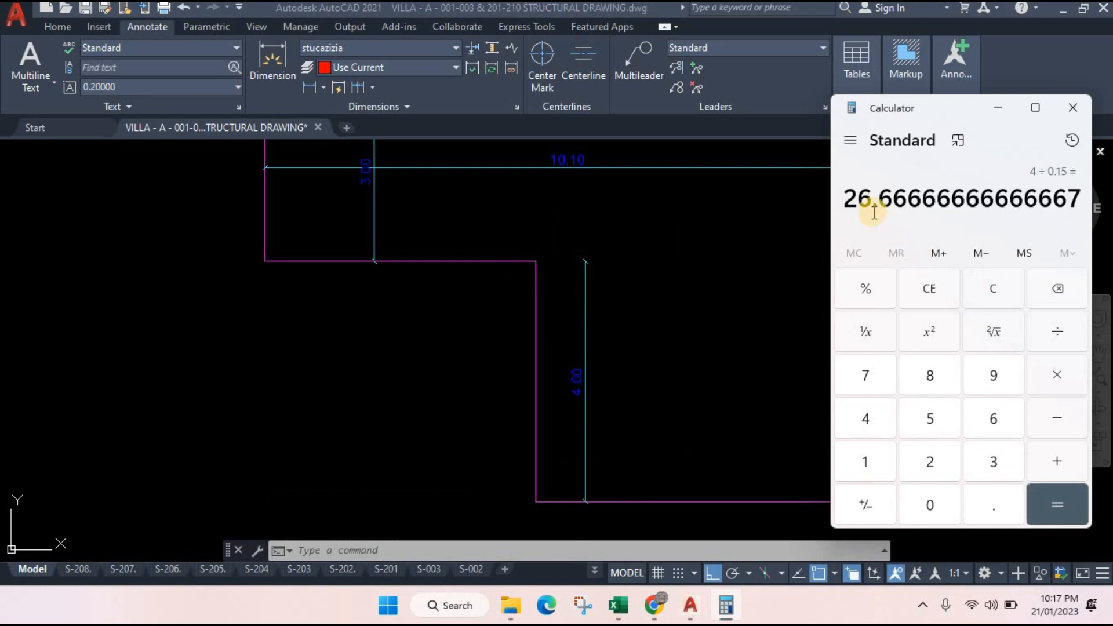
pyautogui.press('+')
pyautogui.click(864, 461)
pyautogui.click(1047, 502)
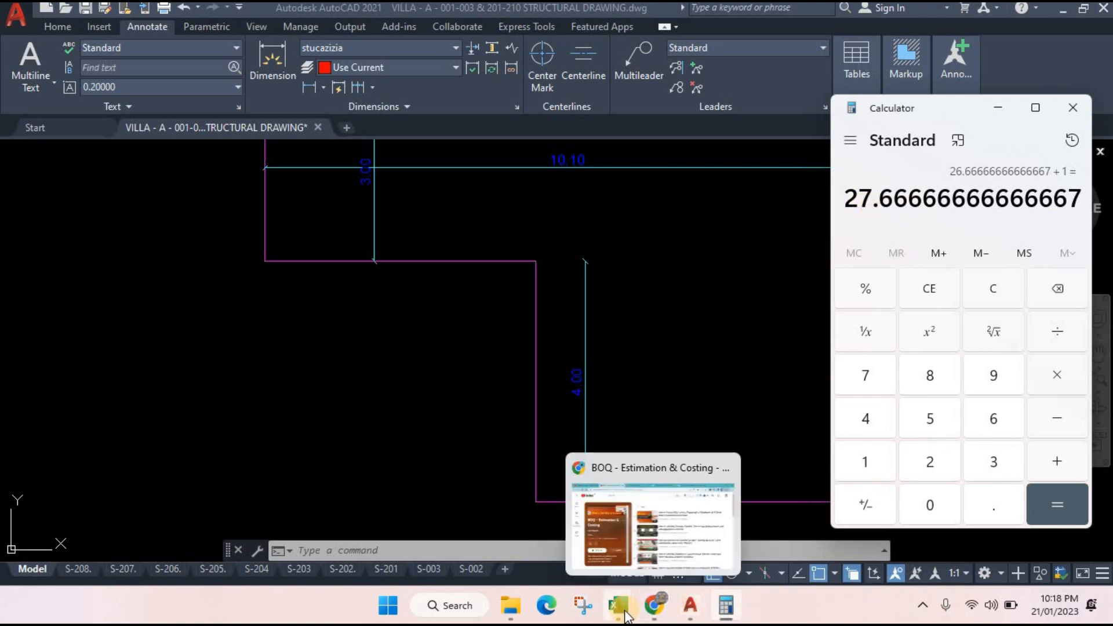
# - Switch to the Bar Bedding Schedule workbook and enter 28 bars in I7 and diameter 12 in C7 for bar 4
pyautogui.moveTo(626, 617)
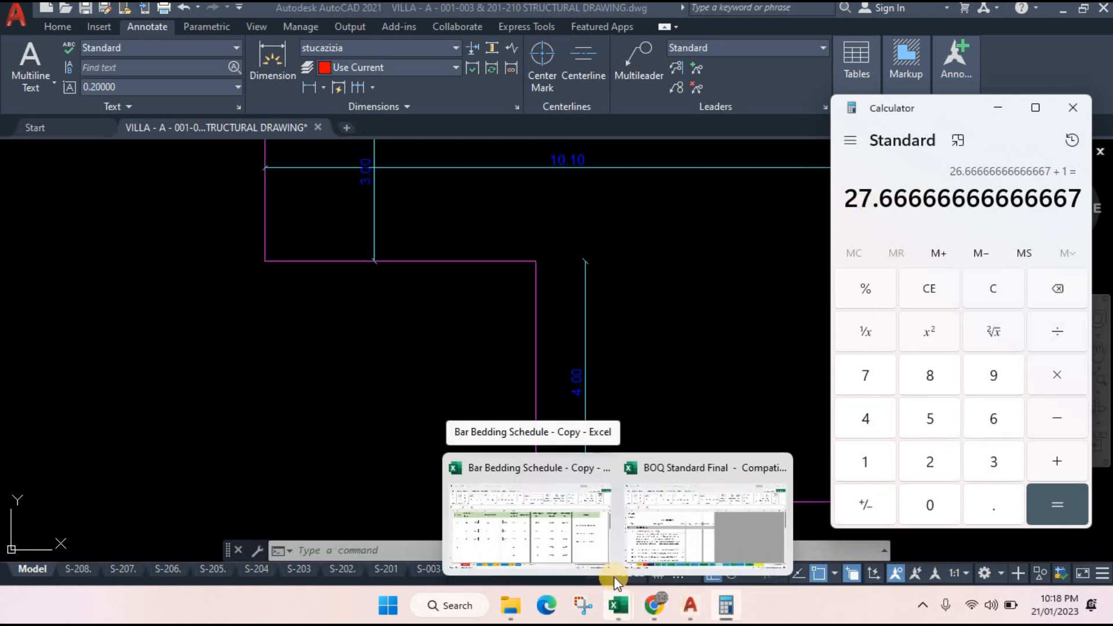
pyautogui.click(597, 539)
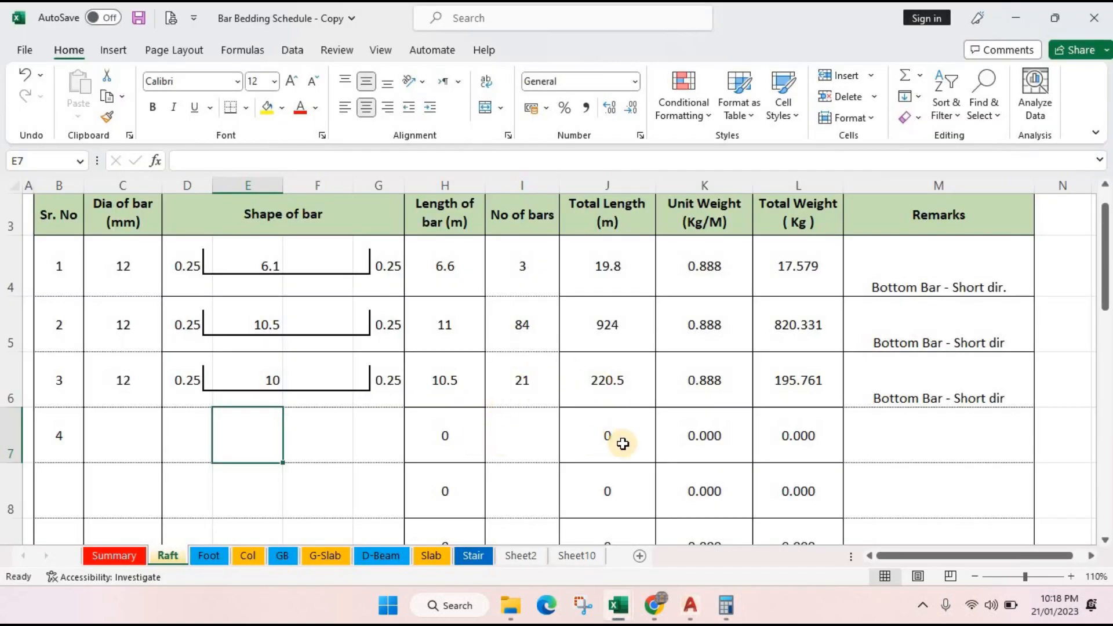
pyautogui.click(535, 442)
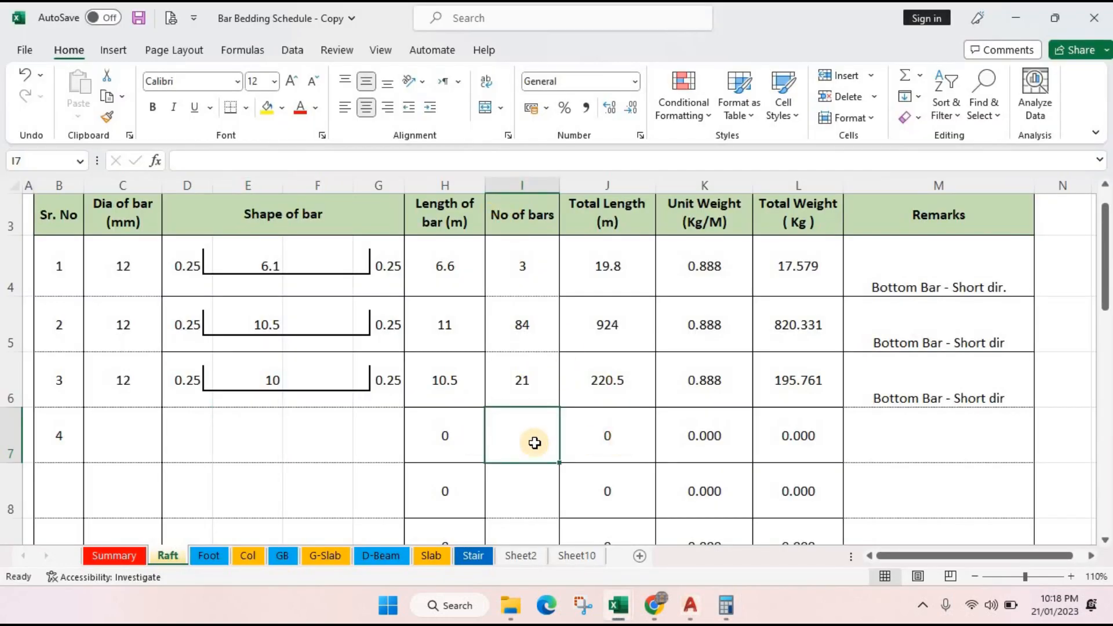
pyautogui.write('28')
pyautogui.press('Return')
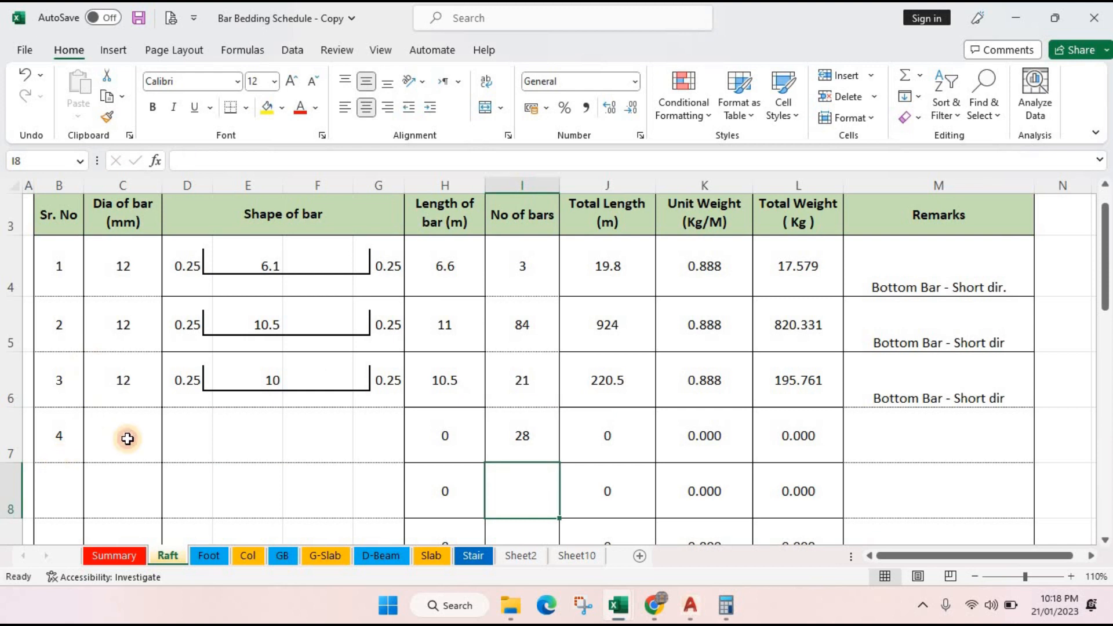
pyautogui.click(128, 439)
pyautogui.write('13')
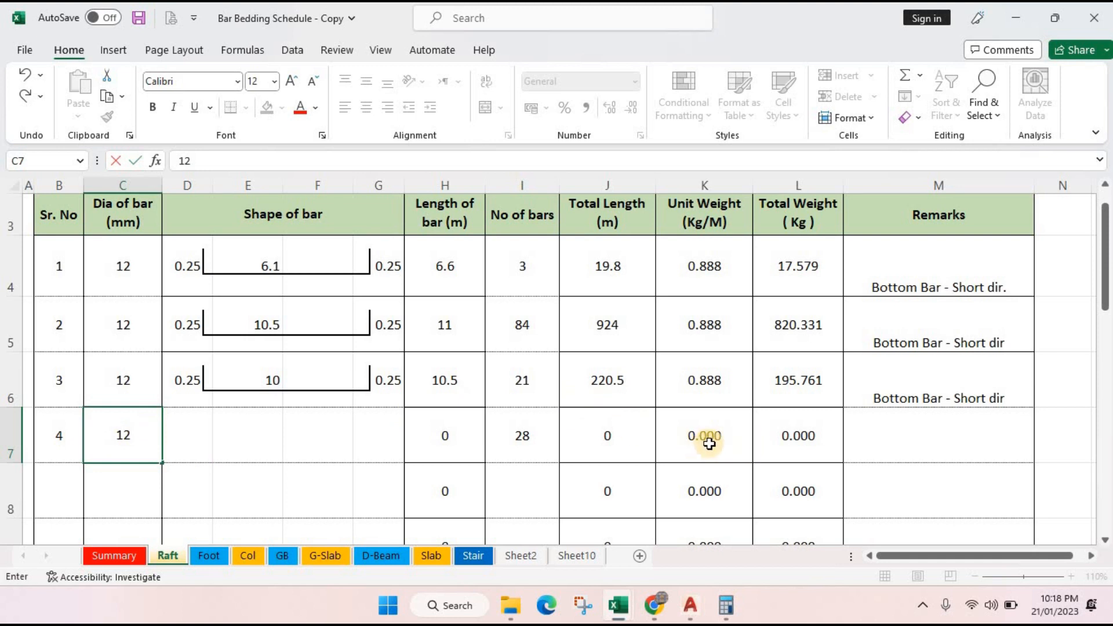
pyautogui.press('Return')
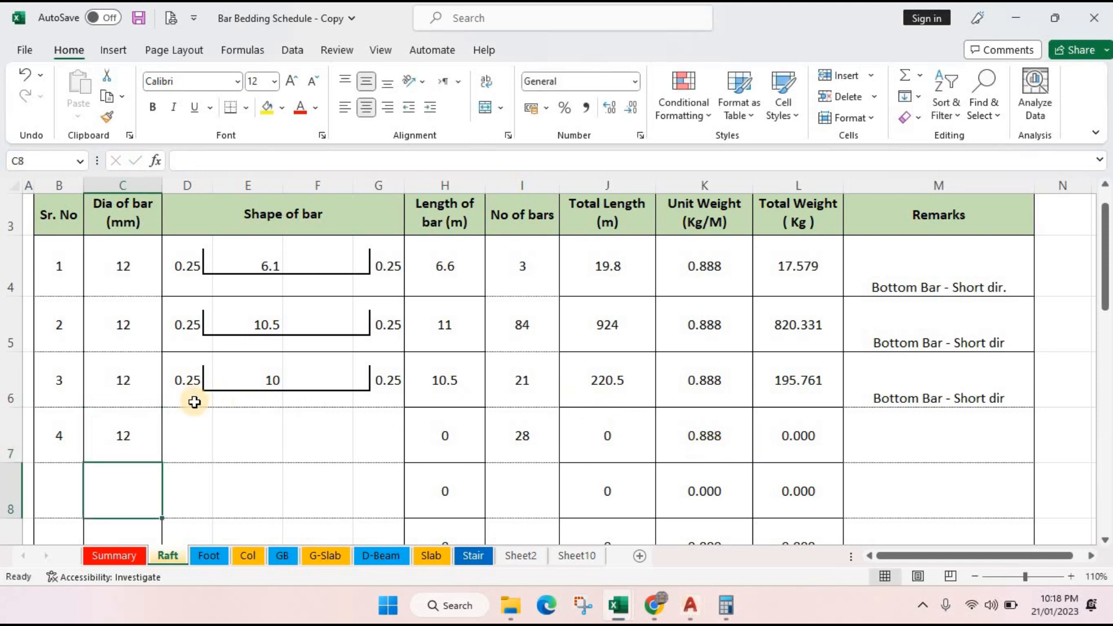
# - Copy bar 3's shape and dimensions from D6:G6 into row 7 for bar 4
pyautogui.moveTo(194, 402); pyautogui.dragTo(374, 393)
pyautogui.hotkey('ctrl', 'c')
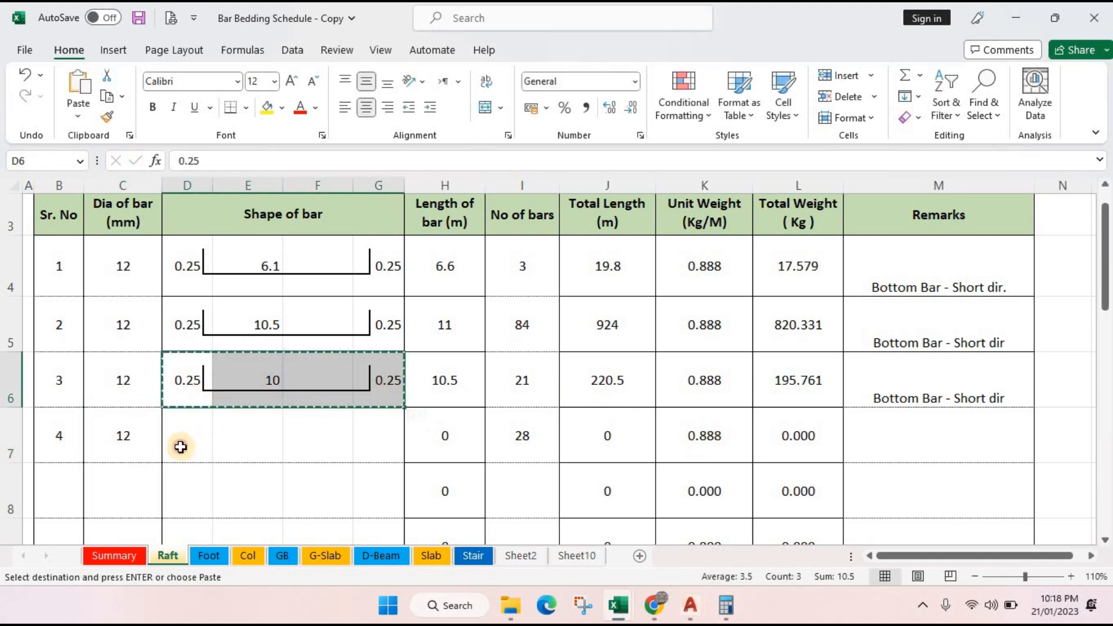
pyautogui.click(181, 447)
pyautogui.hotkey('ctrl', 'v')
pyautogui.click(266, 430)
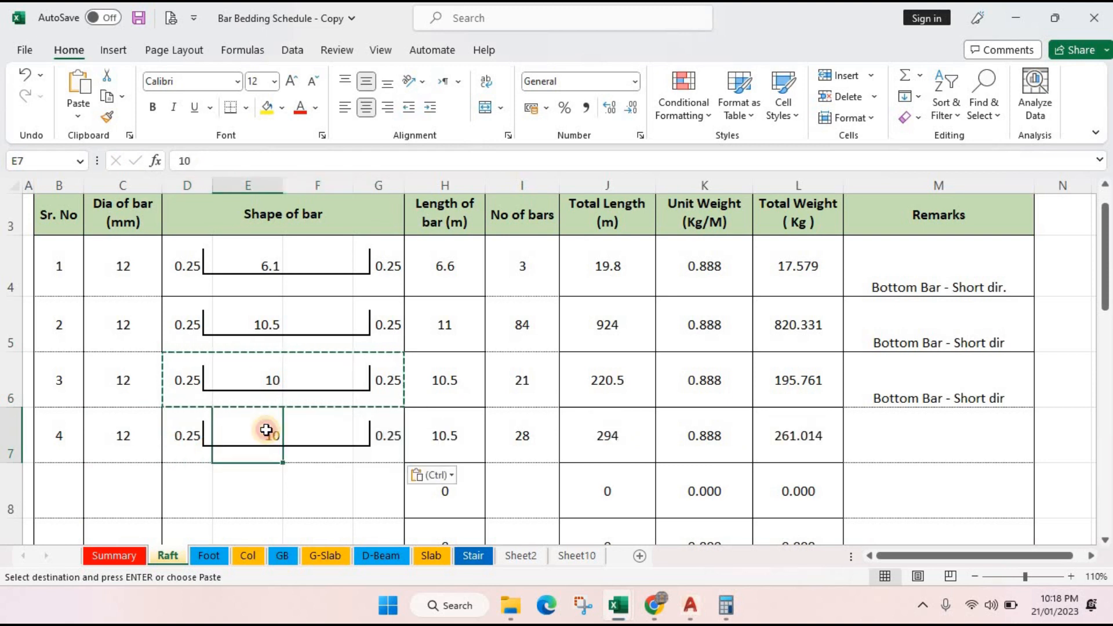
pyautogui.press('Escape')
pyautogui.click(531, 443)
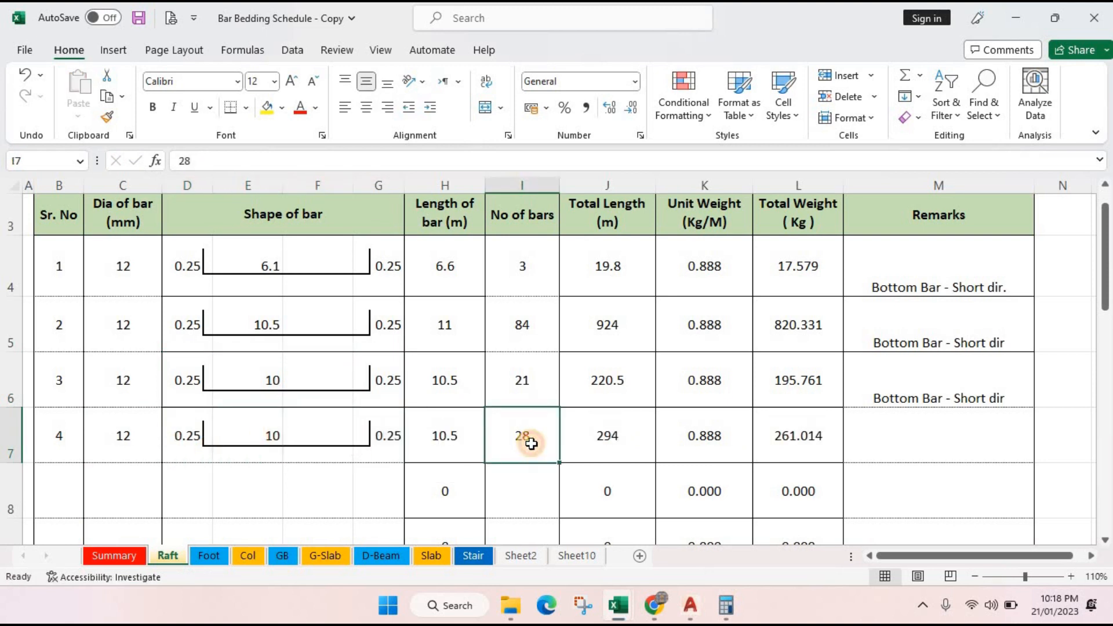
pyautogui.click(271, 431)
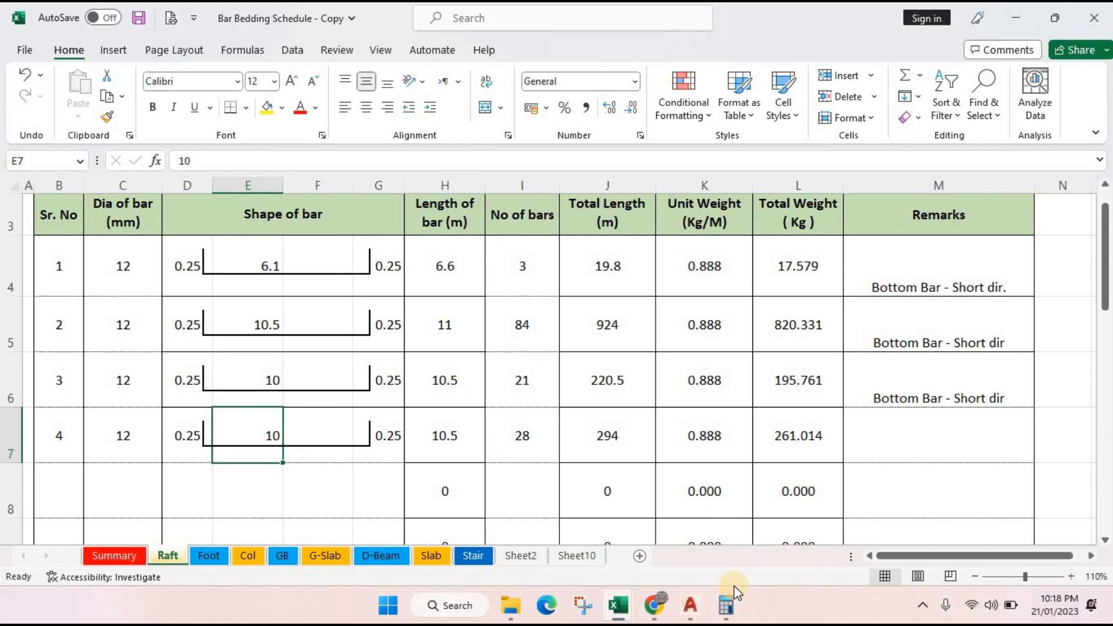
# - Switch to AutoCAD and add a horizontal linear dimension across the width of the raft's lower projection
pyautogui.click(694, 612)
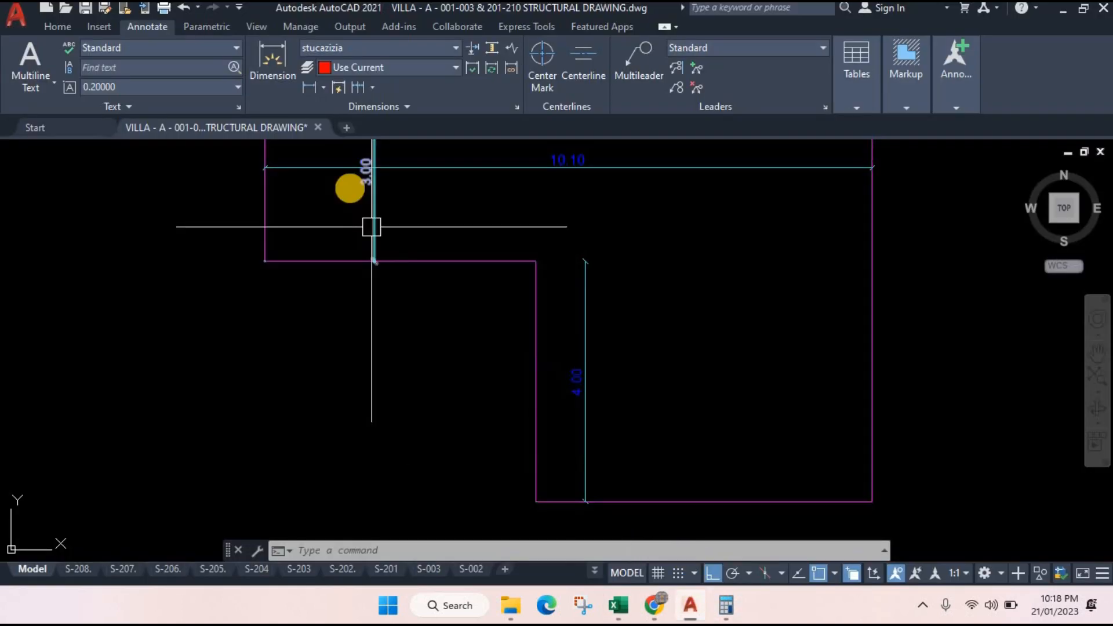
pyautogui.click(309, 87)
pyautogui.click(535, 261)
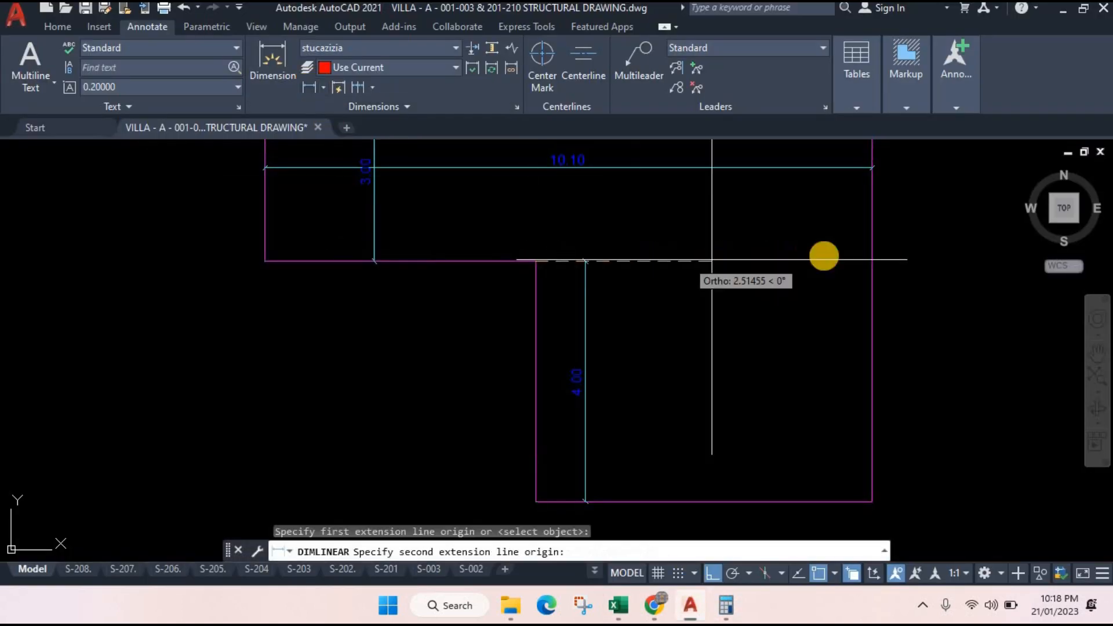
pyautogui.click(869, 258)
pyautogui.click(719, 281)
pyautogui.scroll(3, 713, 284)
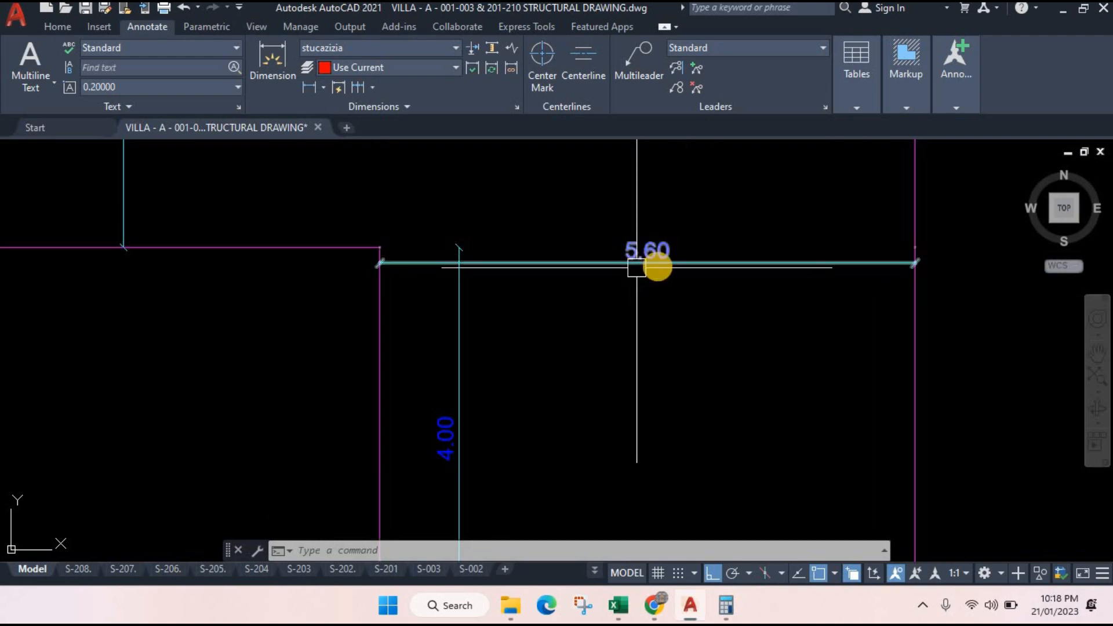
# - Switch to the Bar Bedding Schedule workbook and set bar 4's straight length in E7 to 5.5
pyautogui.click(712, 575)
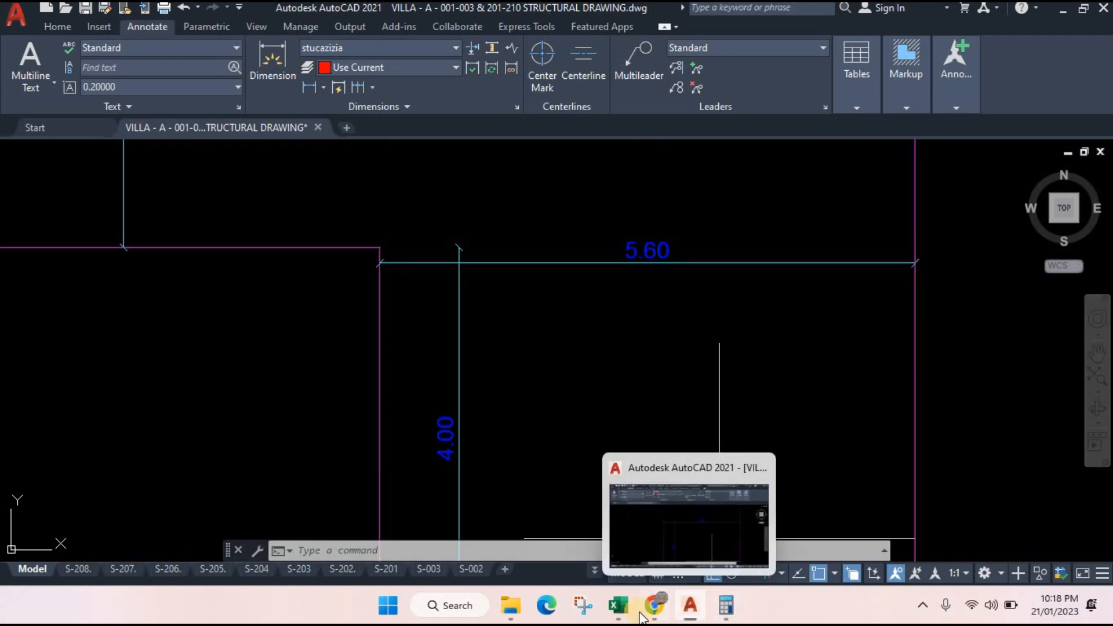
pyautogui.moveTo(619, 608)
pyautogui.click(499, 527)
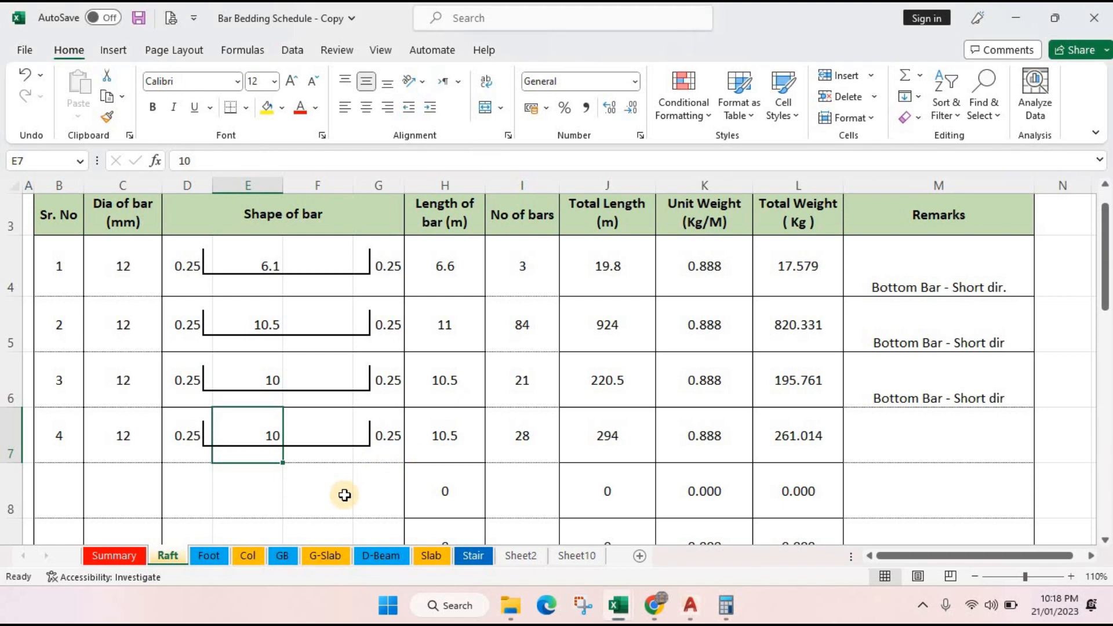
pyautogui.write('5.5')
pyautogui.press('Return')
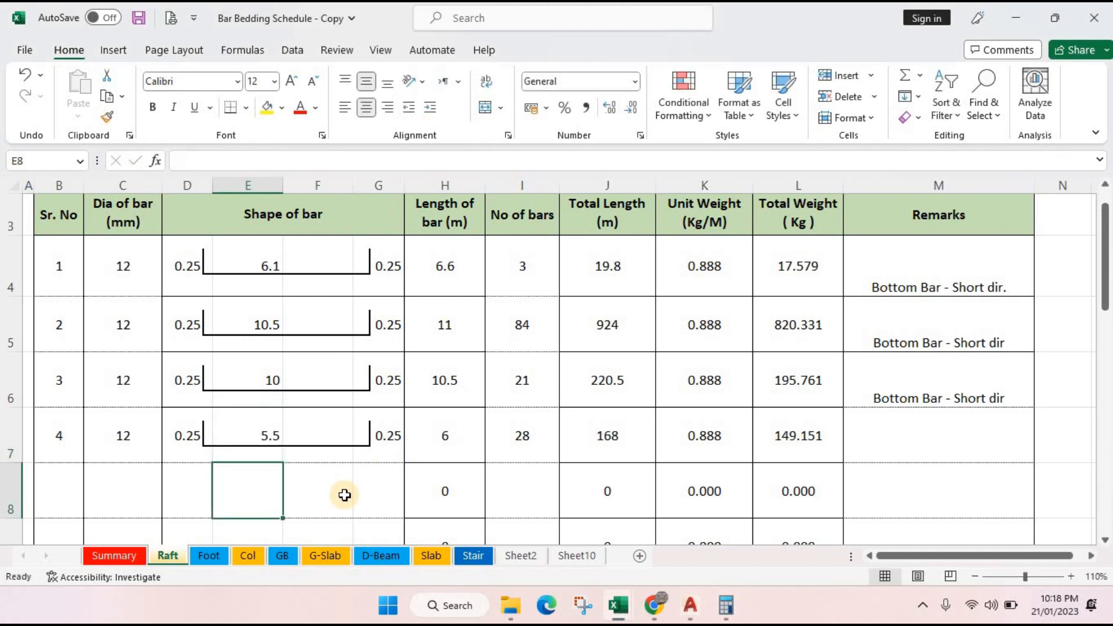
# - Copy bar 3's remark "Bottom Bar - Short dir" from M6 into M7 for bar 4
pyautogui.click(939, 387)
pyautogui.hotkey('ctrl', 'c')
pyautogui.press('Down')
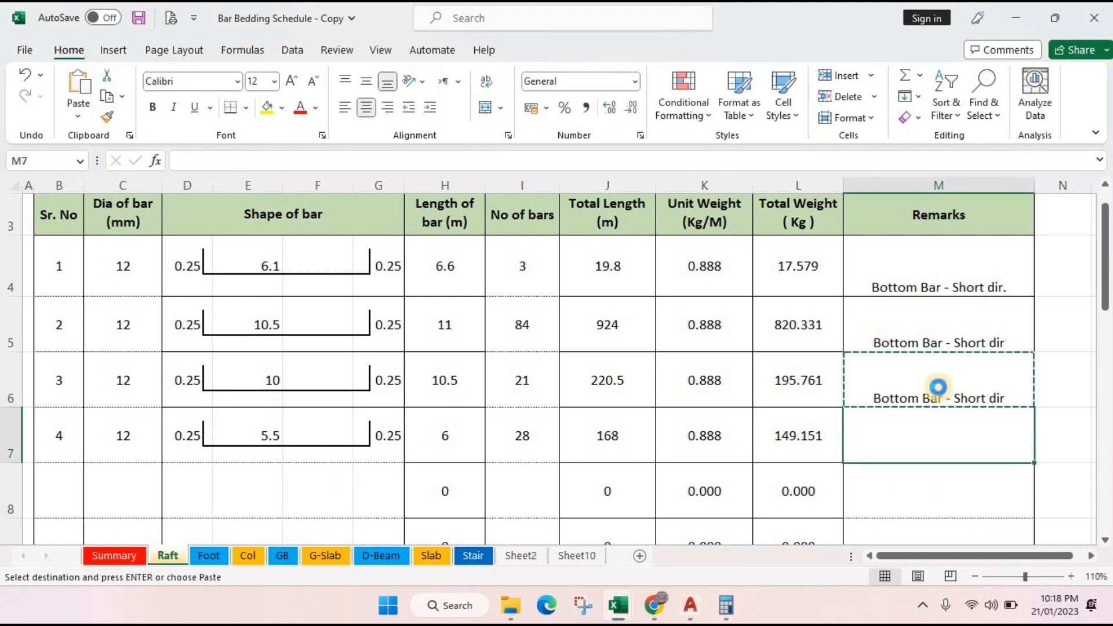
pyautogui.press('Return')
# - Centre the remarks in M4:M7 both vertically and horizontally
pyautogui.moveTo(962, 285); pyautogui.dragTo(959, 435)
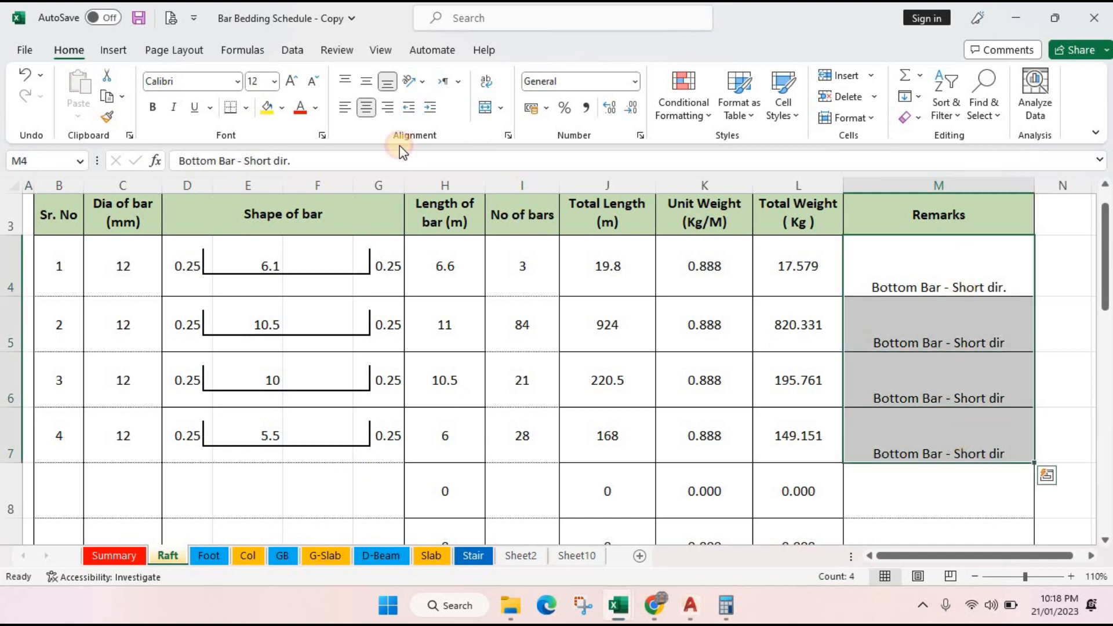
pyautogui.click(366, 109)
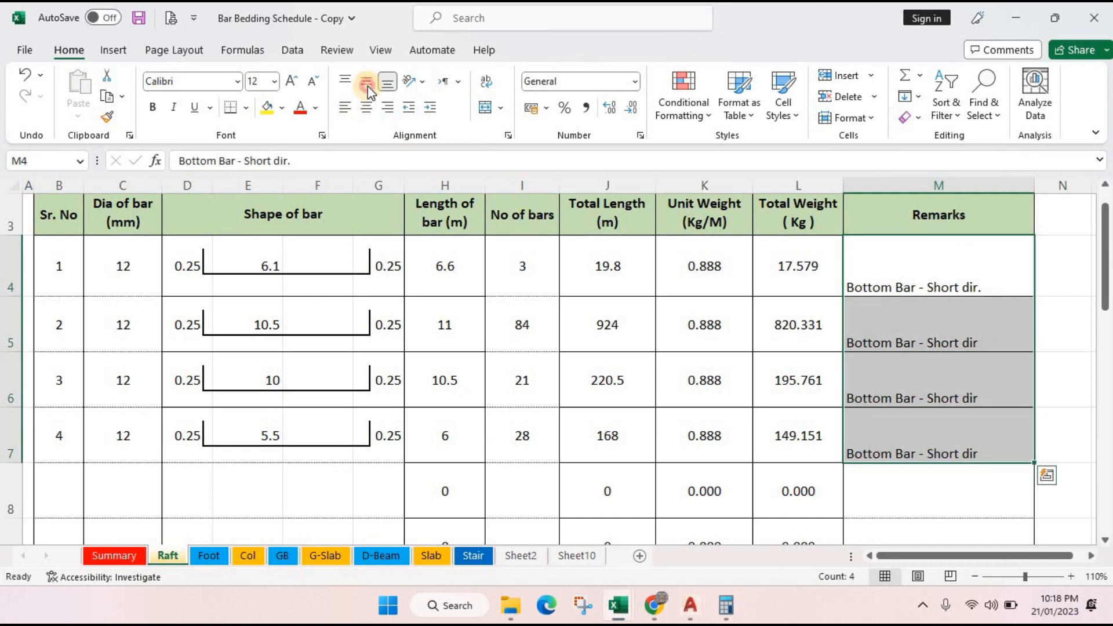
pyautogui.click(367, 86)
pyautogui.click(366, 107)
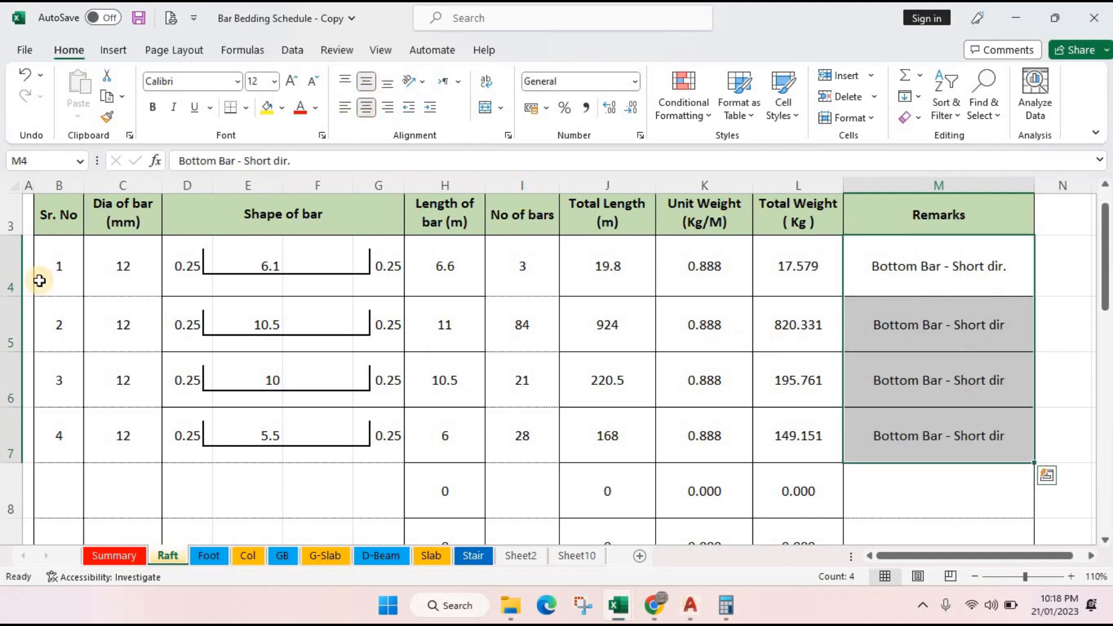
# - Apply a bottom double border to the four bar rows B4:M7 to close off the short-direction bars
pyautogui.moveTo(52, 260)
pyautogui.mouseDown()
pyautogui.moveTo(954, 462)
pyautogui.moveTo(67, 254)
pyautogui.mouseUp()
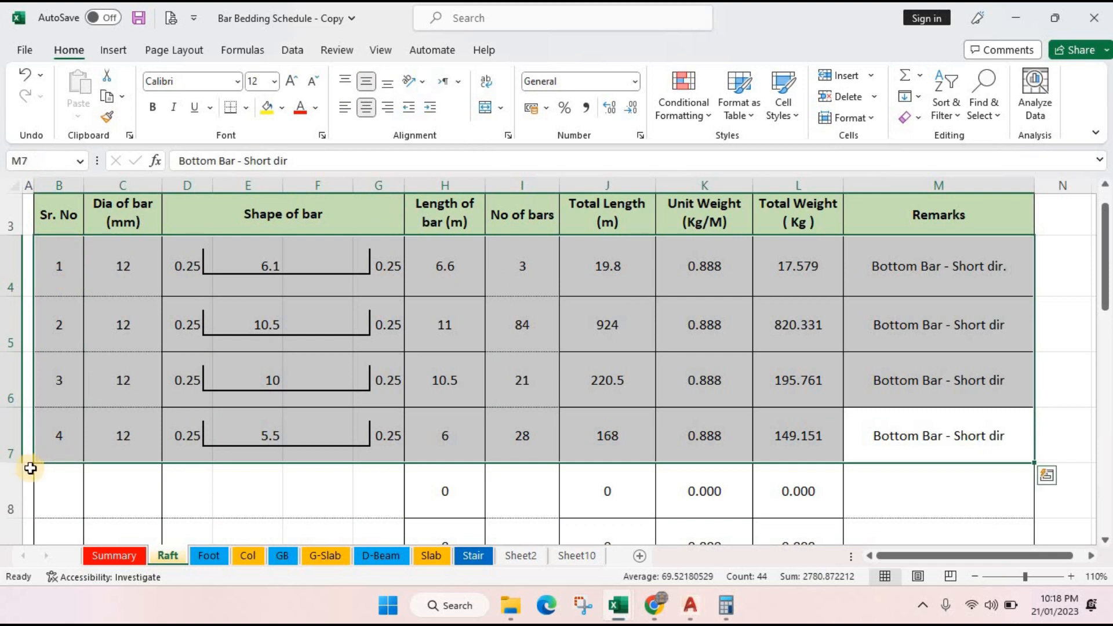
pyautogui.click(248, 108)
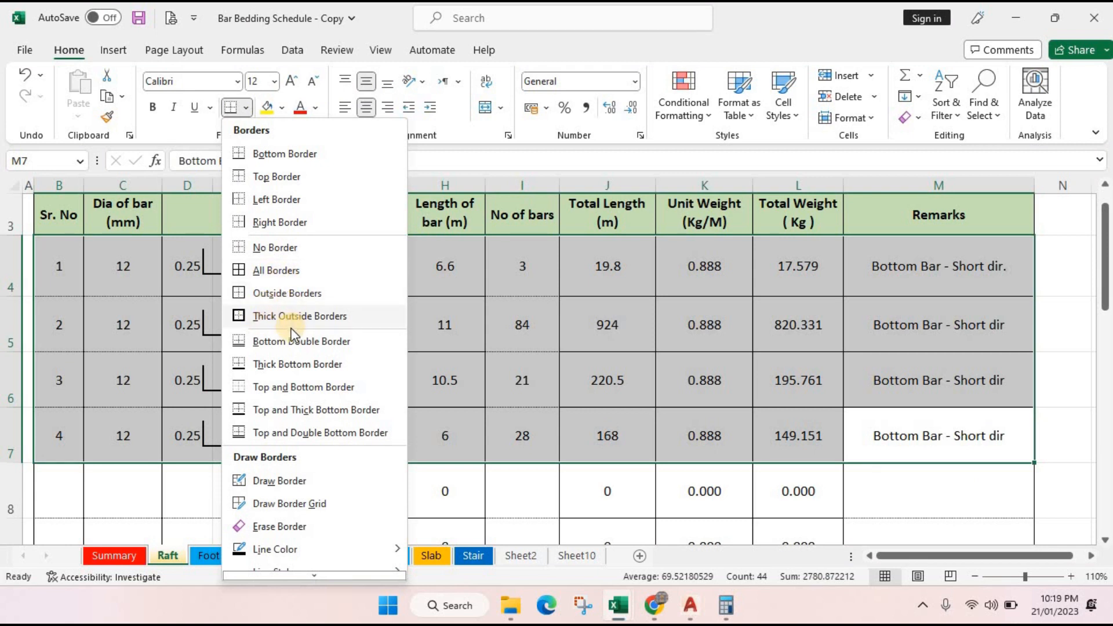
pyautogui.click(390, 514)
pyautogui.click(391, 484)
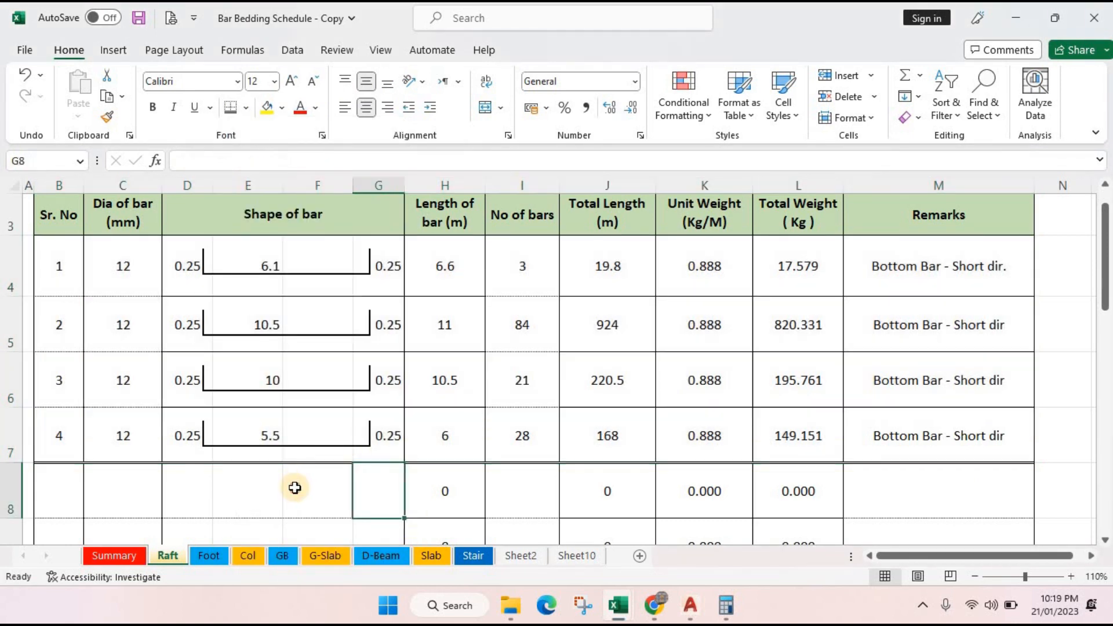
pyautogui.click(295, 489)
pyautogui.moveTo(74, 259); pyautogui.dragTo(912, 472)
pyautogui.click(912, 475)
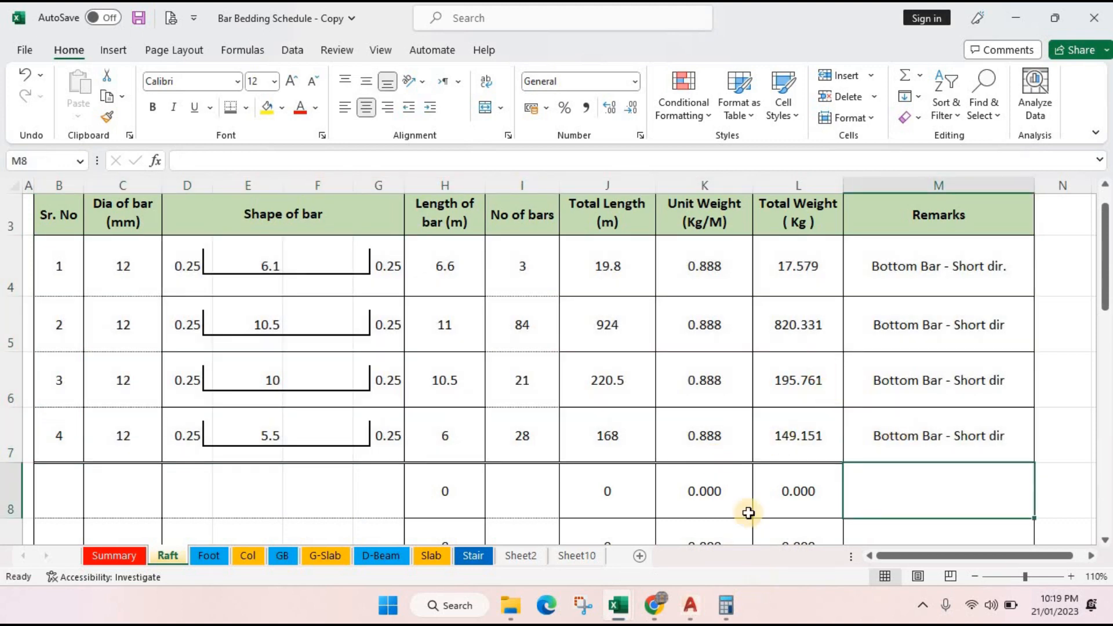
pyautogui.scroll(-2, 867, 418)
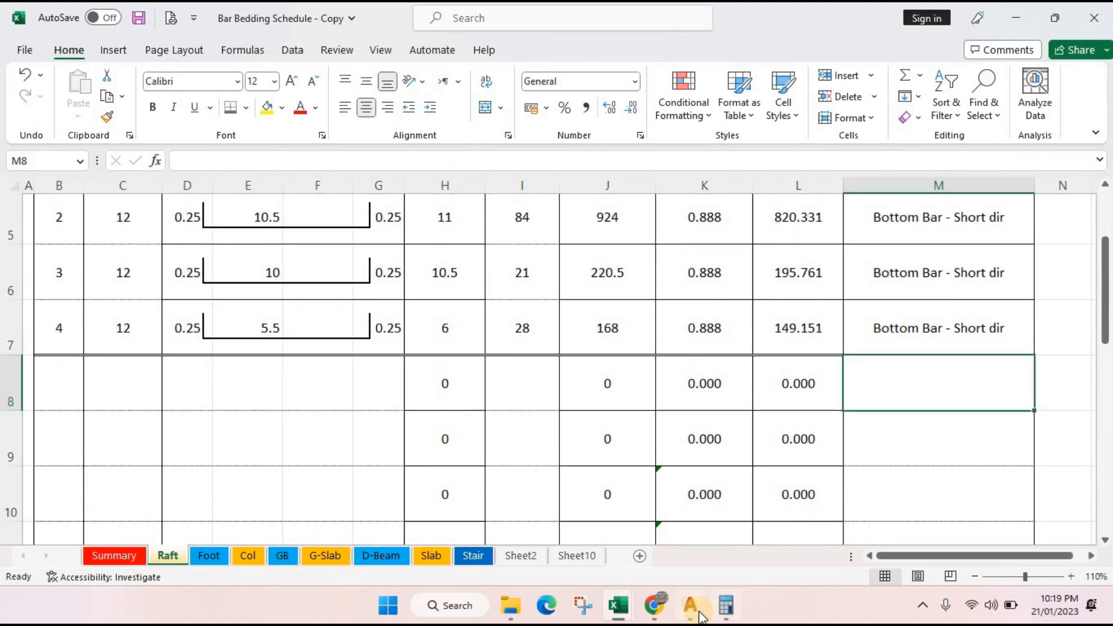
# - Switch to AutoCAD and erase the existing dimensions from the copied raft outline
pyautogui.click(691, 606)
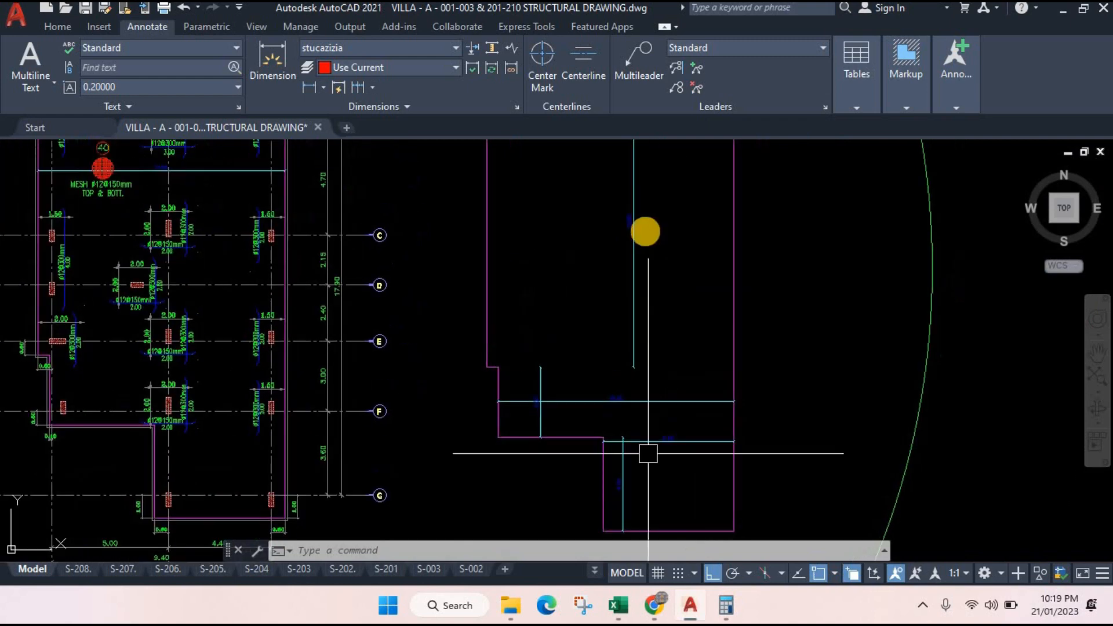
pyautogui.click(561, 277)
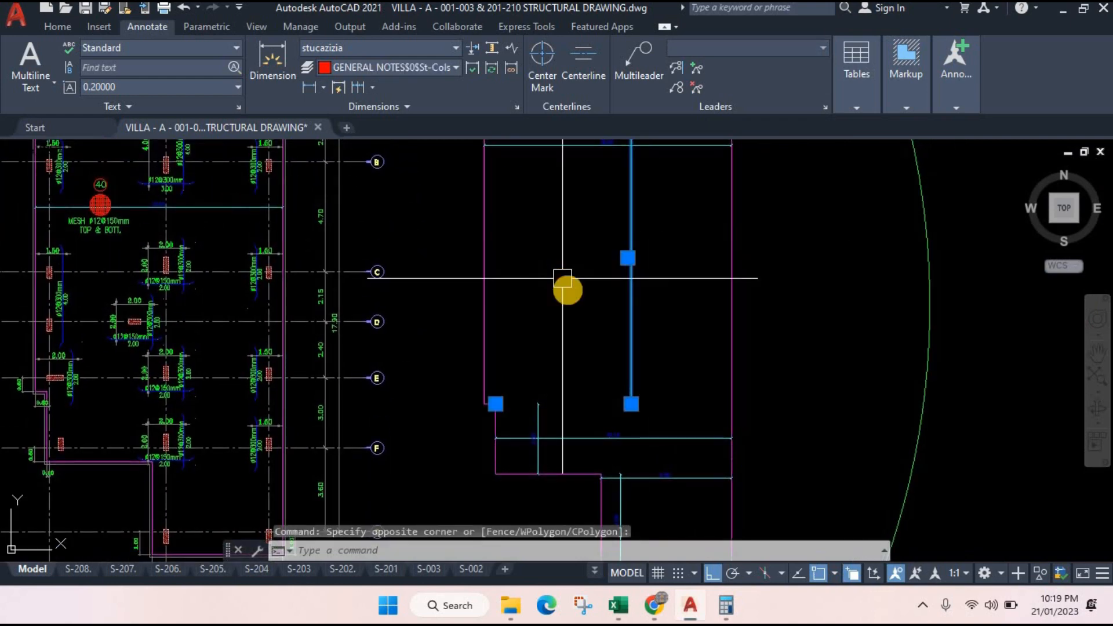
pyautogui.press('Delete')
pyautogui.click(608, 385)
pyautogui.click(537, 443)
pyautogui.click(651, 457)
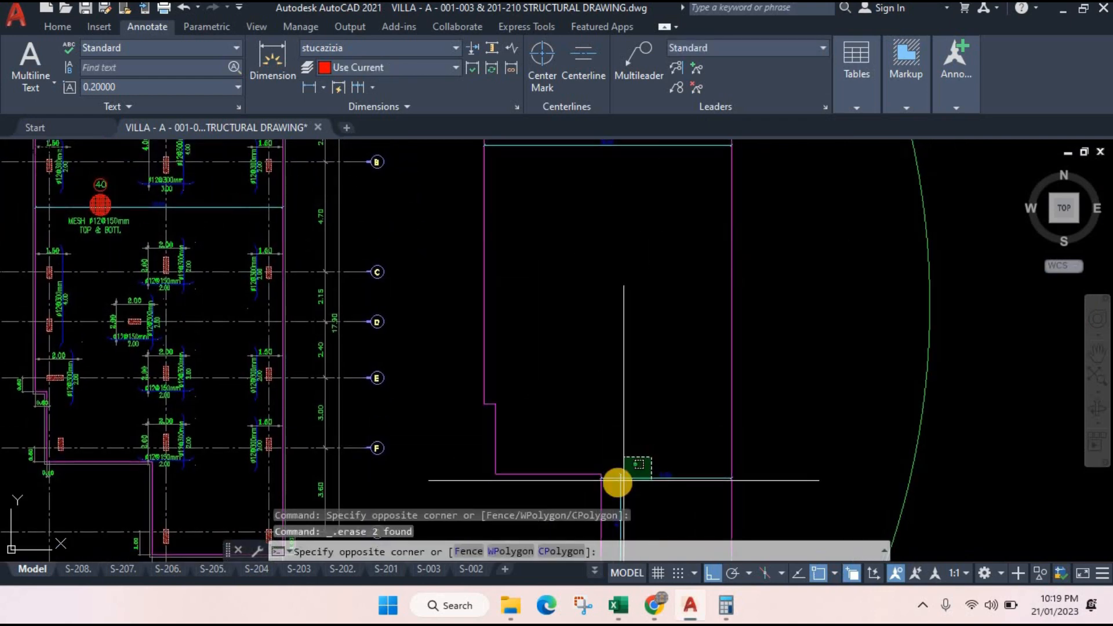
pyautogui.click(596, 261)
pyautogui.press('Delete')
pyautogui.click(564, 226)
pyautogui.click(567, 180)
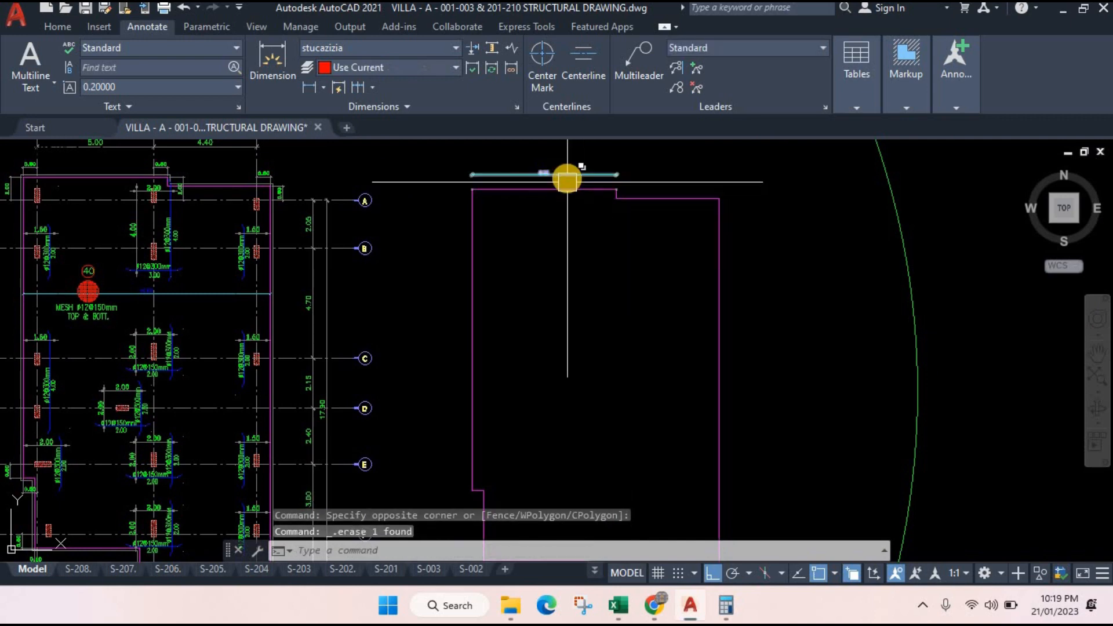
# - Add a horizontal linear dimension across the small step on the raft outline's lower left side
pyautogui.scroll(-4, 534, 209)
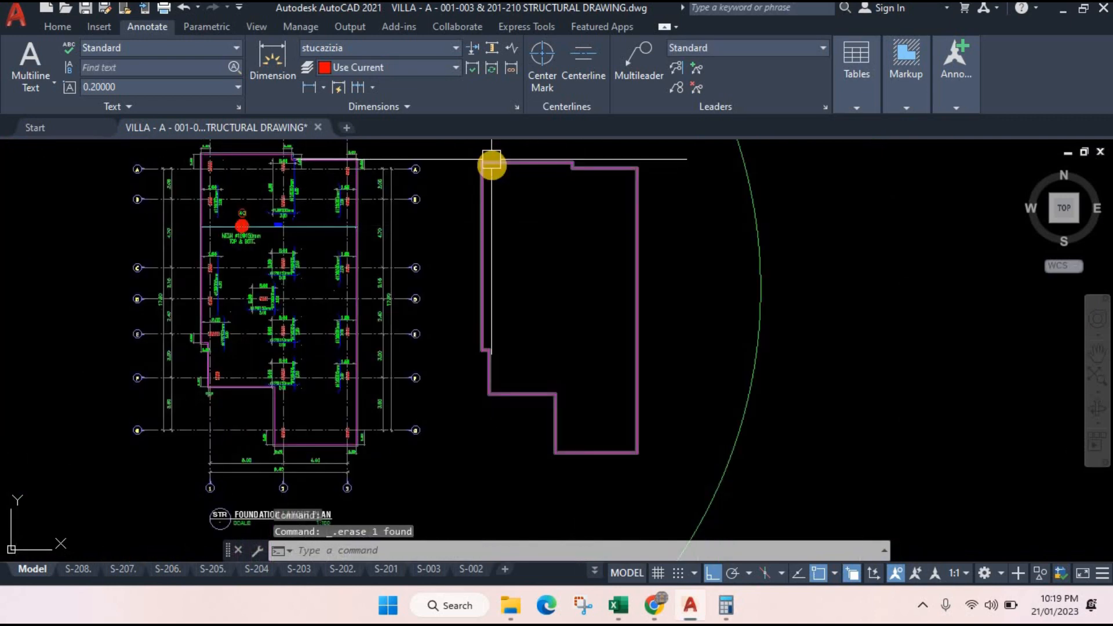
pyautogui.scroll(2, 491, 162)
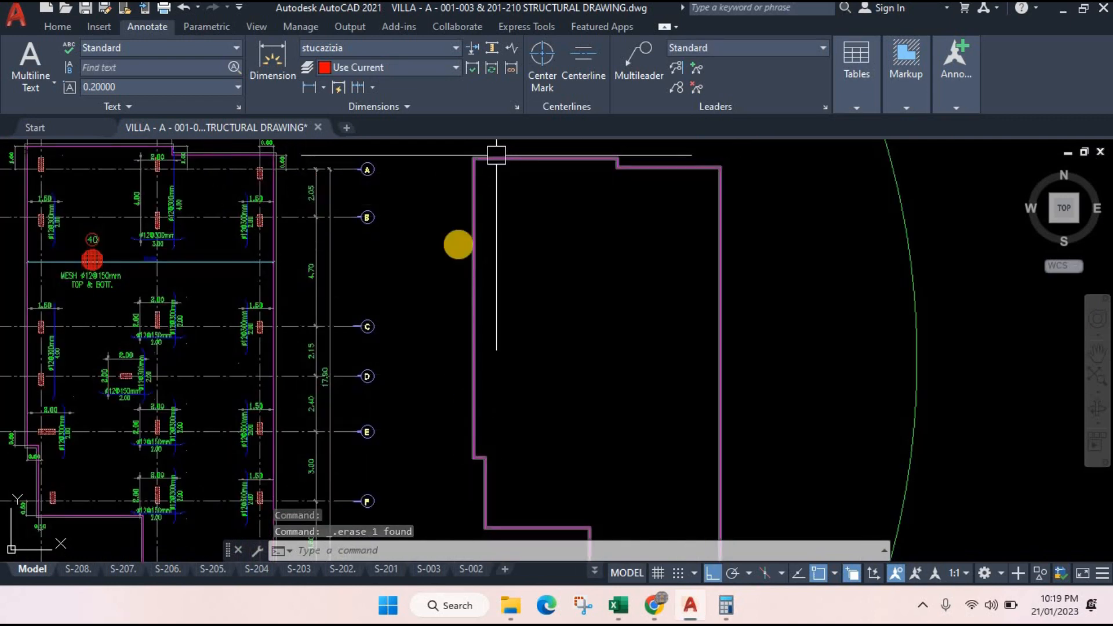
pyautogui.moveTo(643, 381)
pyautogui.mouseDown()
pyautogui.moveTo(584, 232)
pyautogui.moveTo(593, 296)
pyautogui.mouseUp()
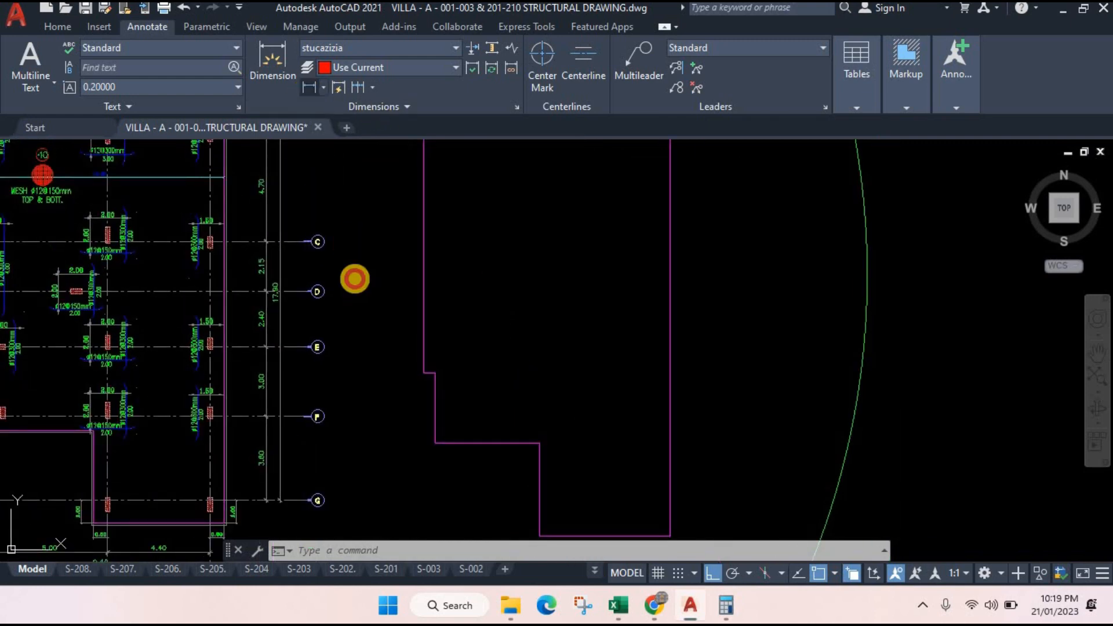
pyautogui.press('space')
pyautogui.scroll(2, 427, 374)
pyautogui.click(454, 379)
pyautogui.click(454, 367)
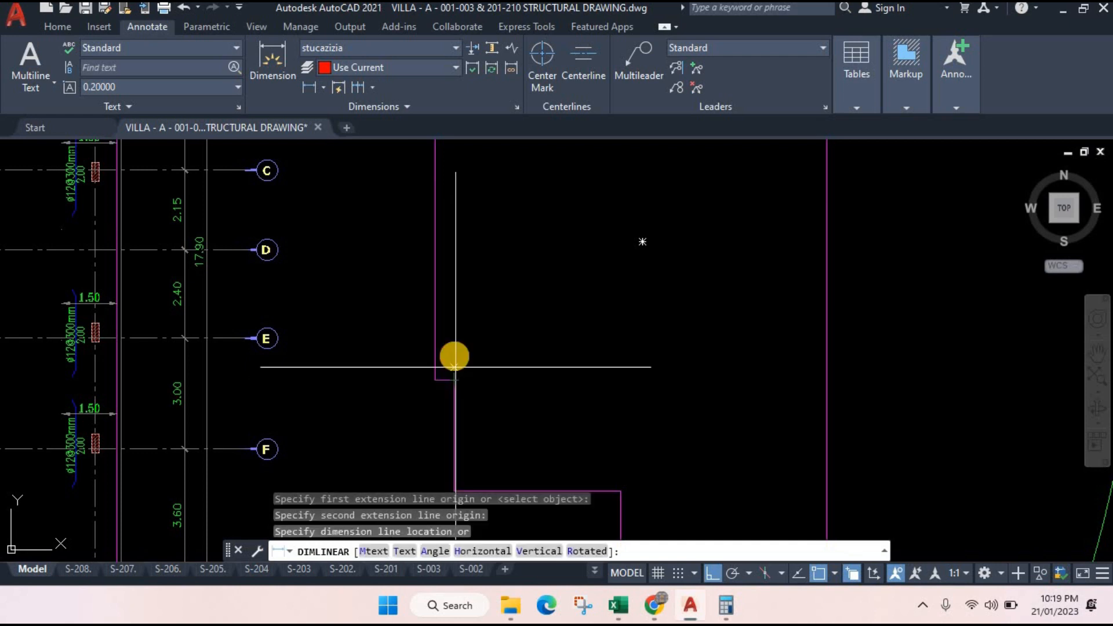
pyautogui.scroll(5, 455, 367)
pyautogui.click(457, 355)
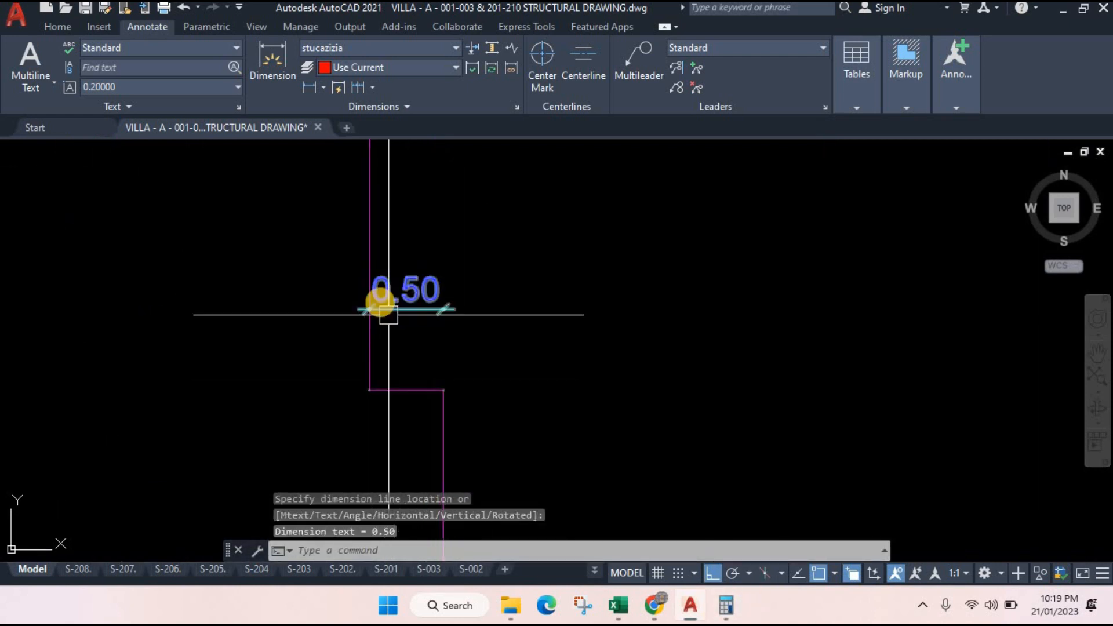
# - Calculate the bar count for the 0.50 step in Calculator as (0.5 − 0.05) ÷ 0.15, plus 1
pyautogui.click(727, 605)
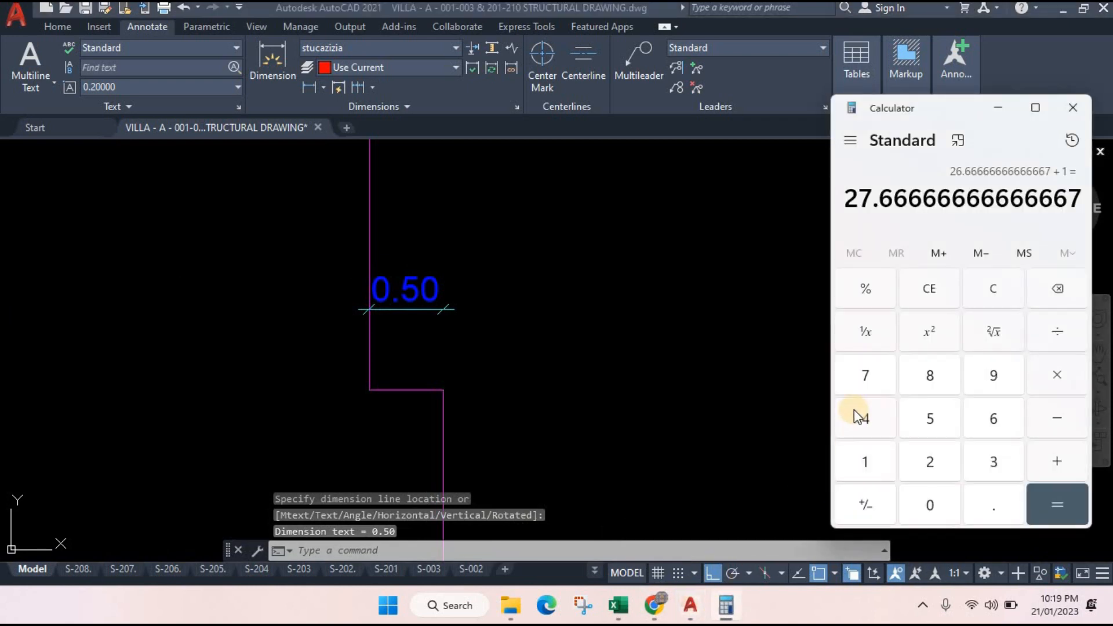
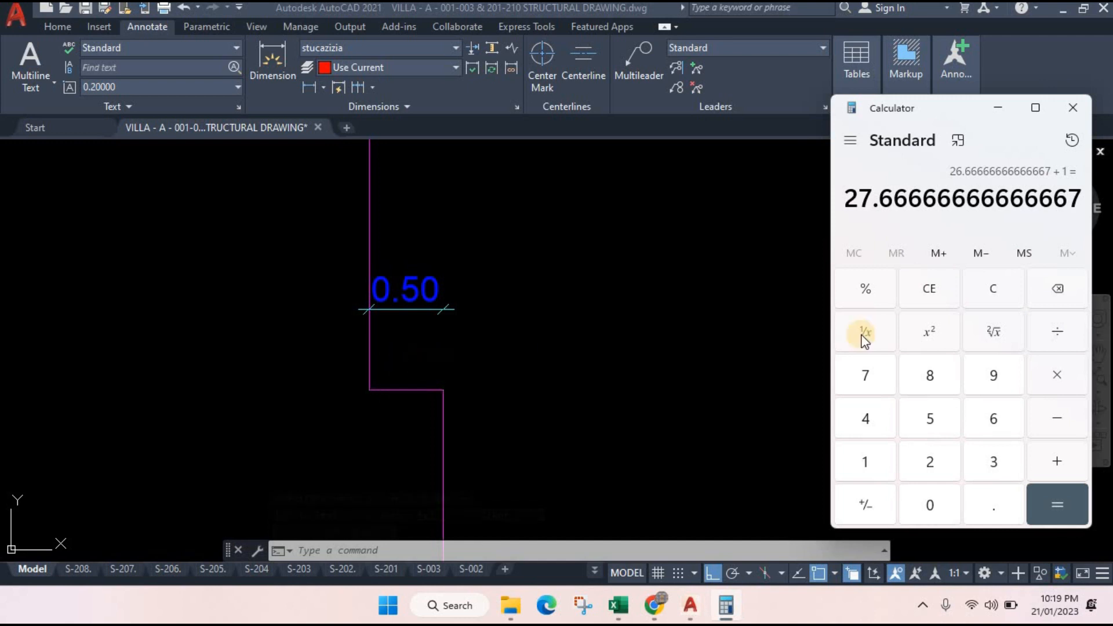
pyautogui.click(994, 291)
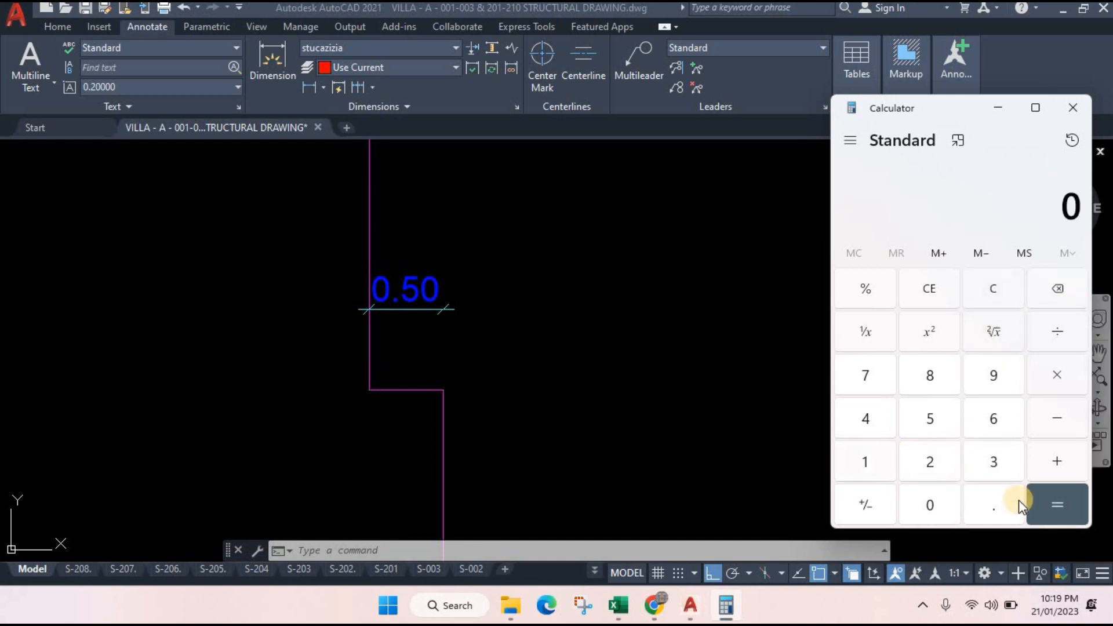
pyautogui.click(977, 481)
pyautogui.click(930, 418)
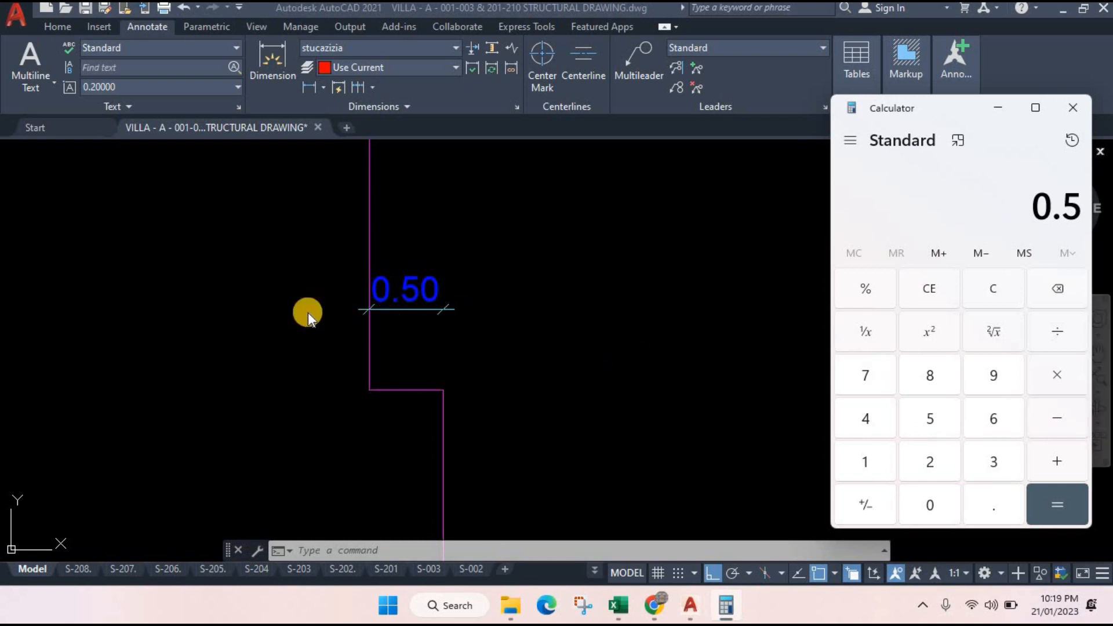
pyautogui.click(1064, 422)
pyautogui.click(987, 502)
pyautogui.click(930, 503)
pyautogui.click(958, 436)
pyautogui.click(1065, 503)
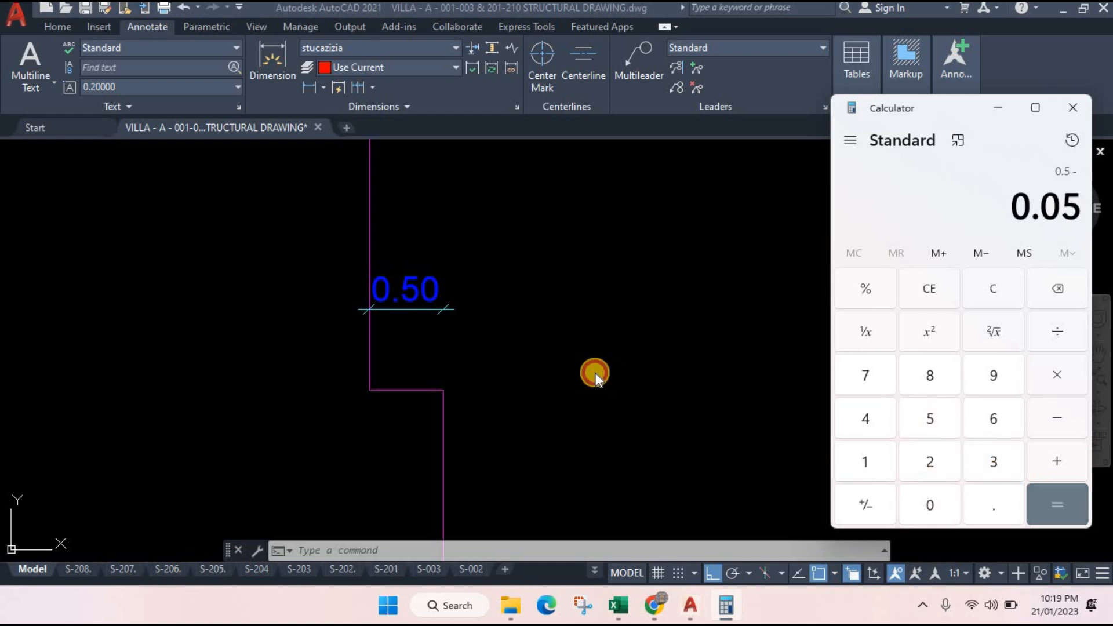
pyautogui.click(1053, 331)
pyautogui.click(885, 464)
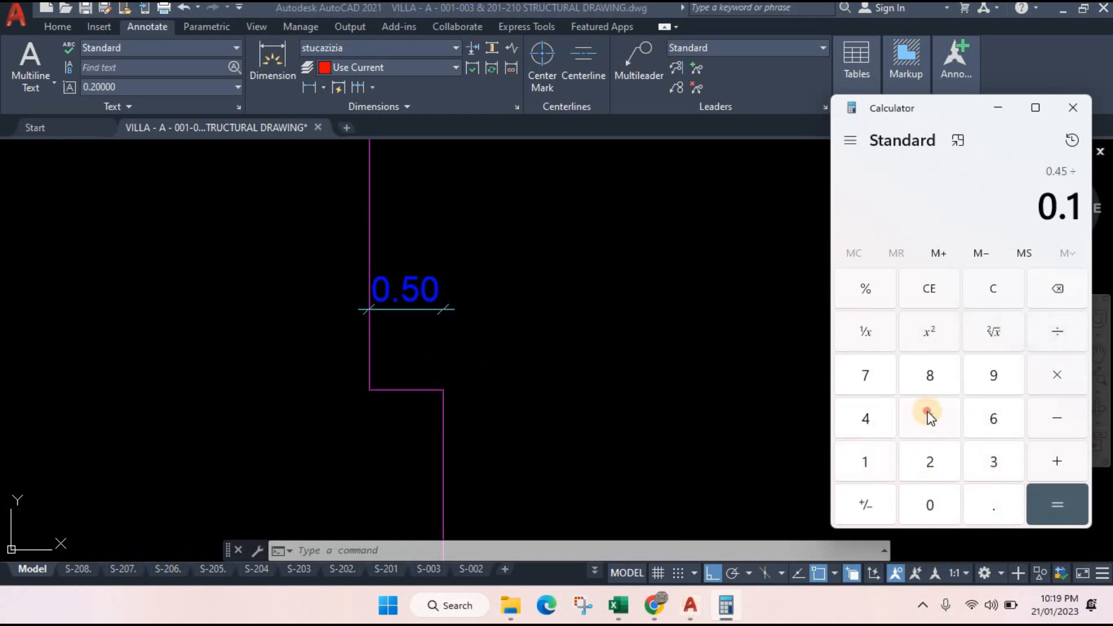
pyautogui.click(1057, 503)
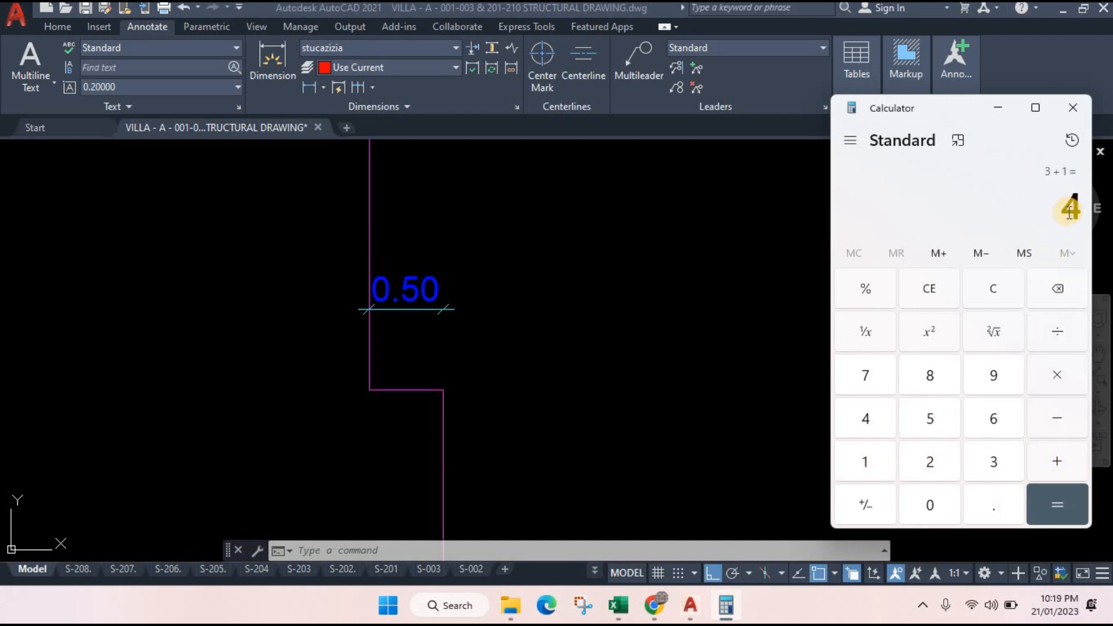
pyautogui.click(994, 108)
# - Erase the 0.50 dimension at the small step of the raft outline
pyautogui.click(479, 255)
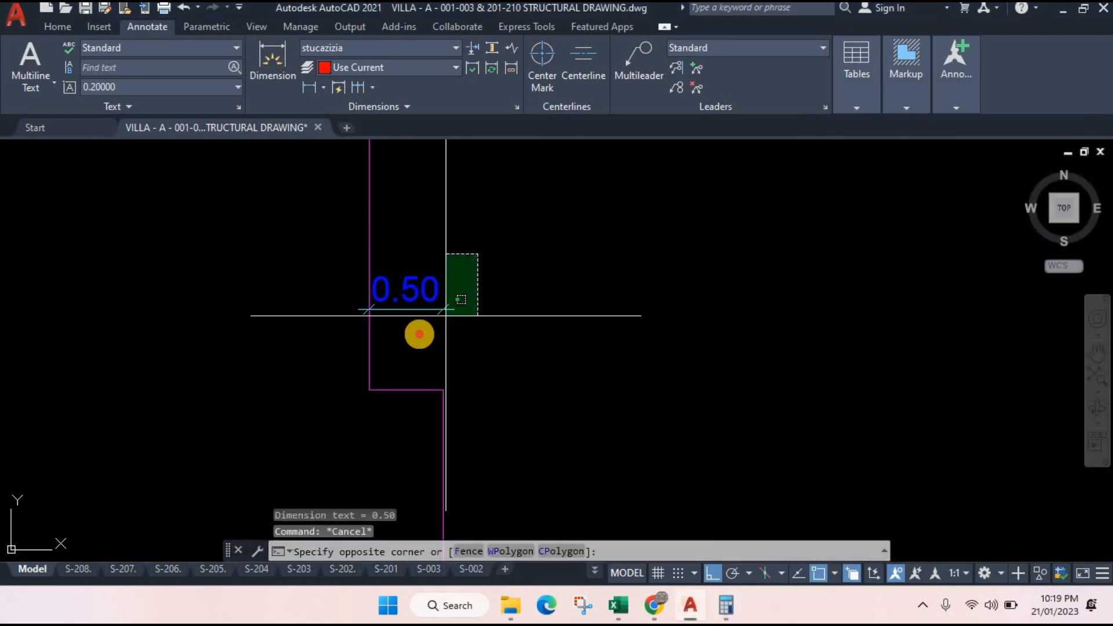
pyautogui.click(420, 332)
pyautogui.write('e')
pyautogui.press('Return')
pyautogui.scroll(2, 391, 368)
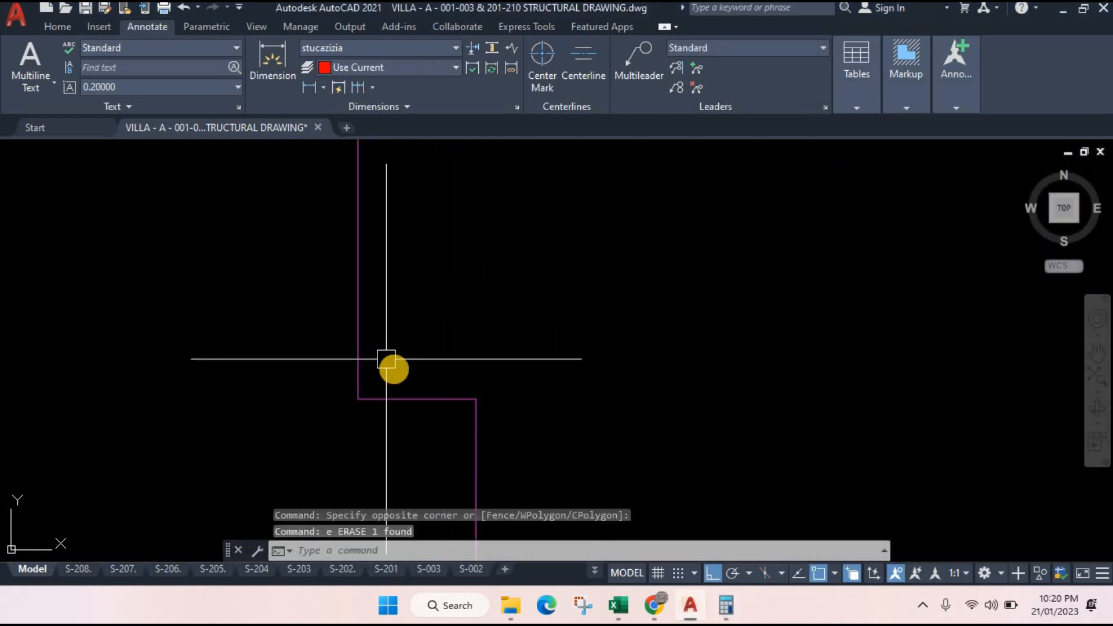
pyautogui.press('Escape')
pyautogui.hotkey('alt', 'Tab')
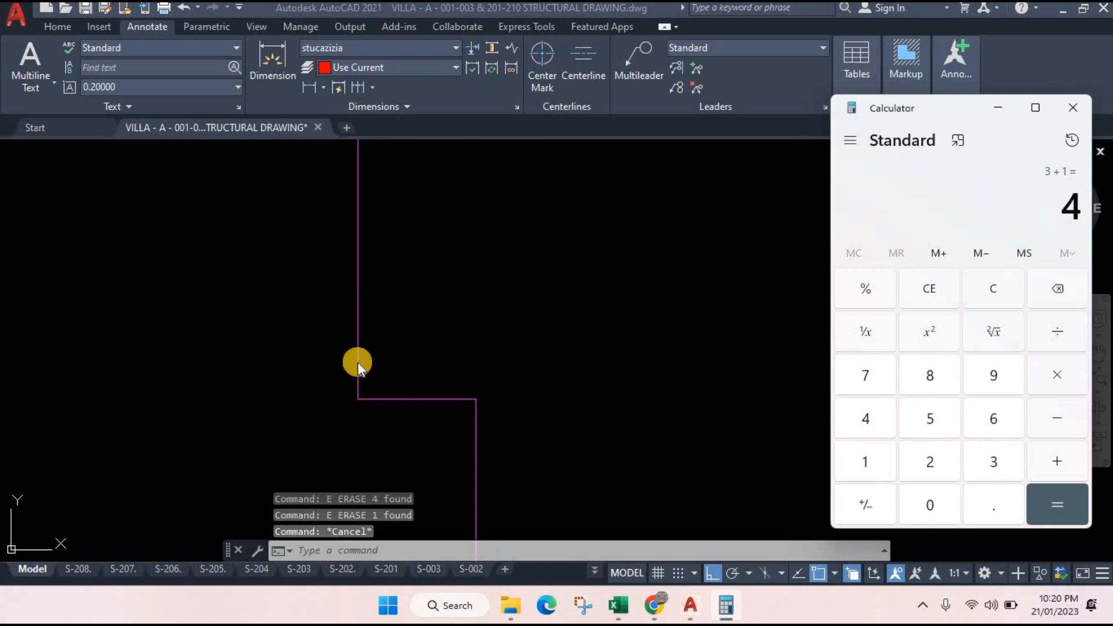
pyautogui.click(387, 364)
pyautogui.moveTo(382, 368); pyautogui.dragTo(398, 393)
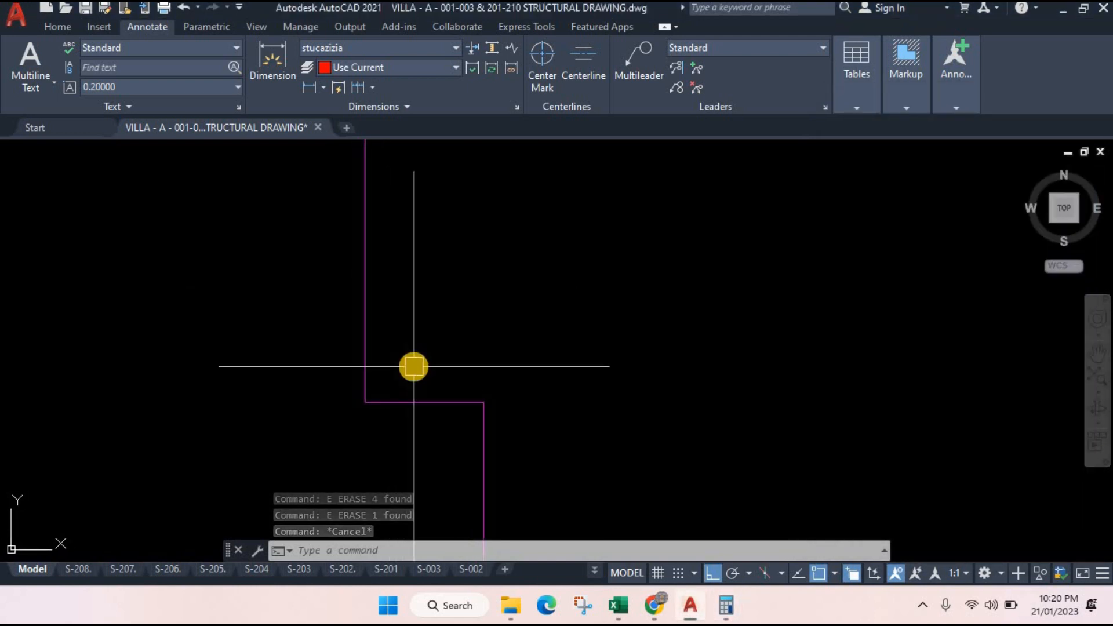
# - Draw a vertical polyline upward along the raft's left edge from the corner of the small step
pyautogui.write('pl')
pyautogui.press('Return')
pyautogui.click(364, 401)
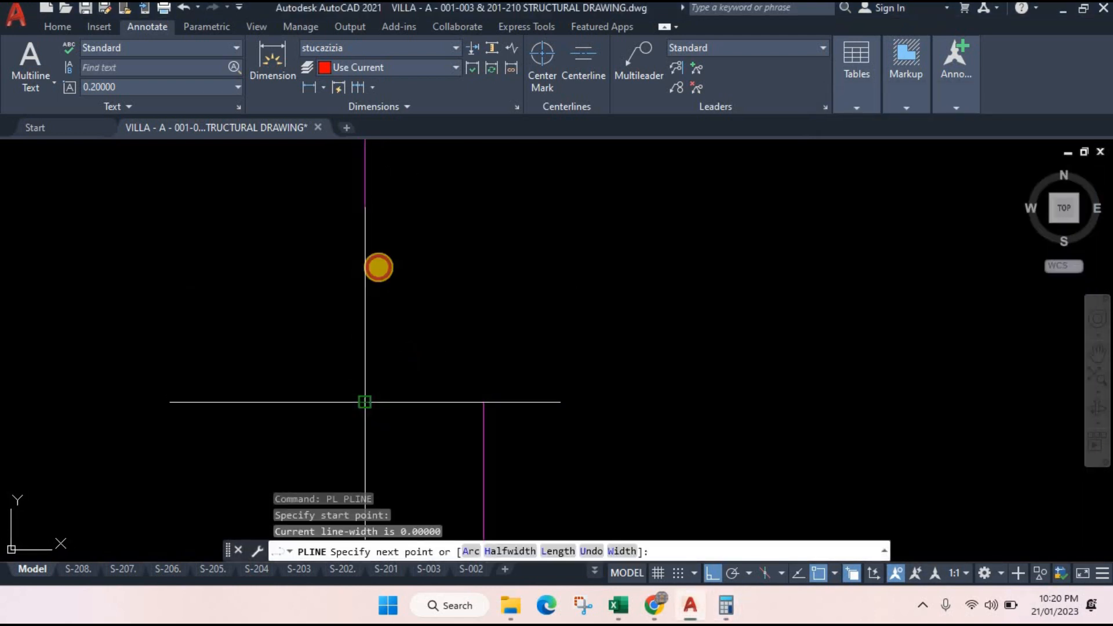
pyautogui.click(372, 212)
pyautogui.press('Escape')
# - Offset the green vertical polyline on the raft's edge 0.05 inward as the first bar line
pyautogui.write('o')
pyautogui.press('Return')
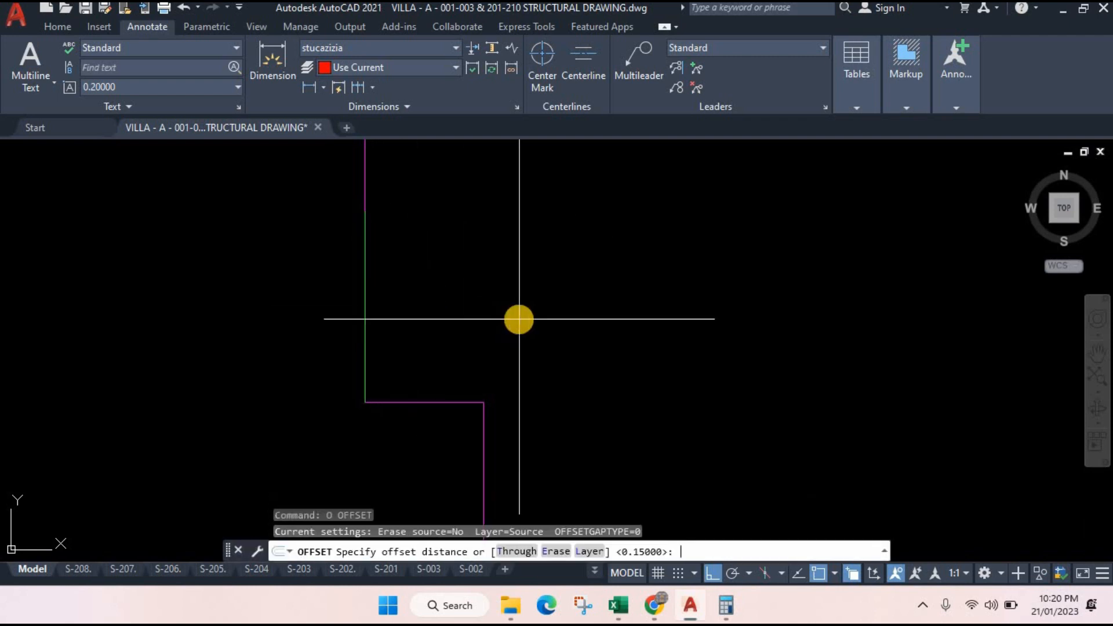
pyautogui.write('.05')
pyautogui.press('Return')
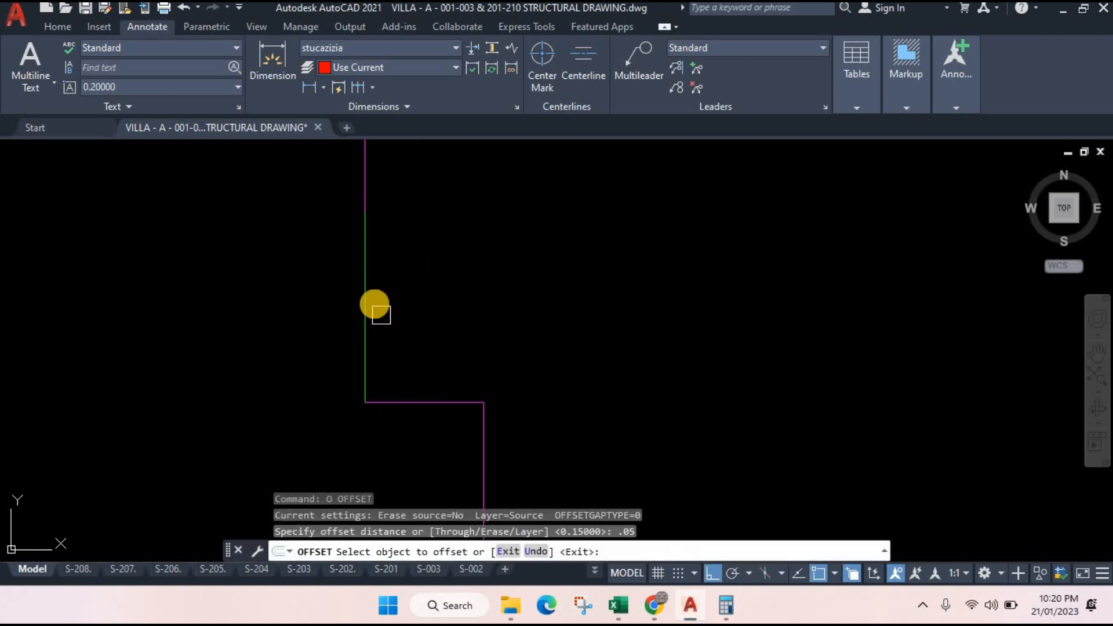
pyautogui.click(371, 296)
pyautogui.click(413, 287)
pyautogui.press('Escape')
pyautogui.press('Escape')
# - Erase the original green polyline lying on the raft's edge, leaving the magenta outline in place
pyautogui.click(364, 255)
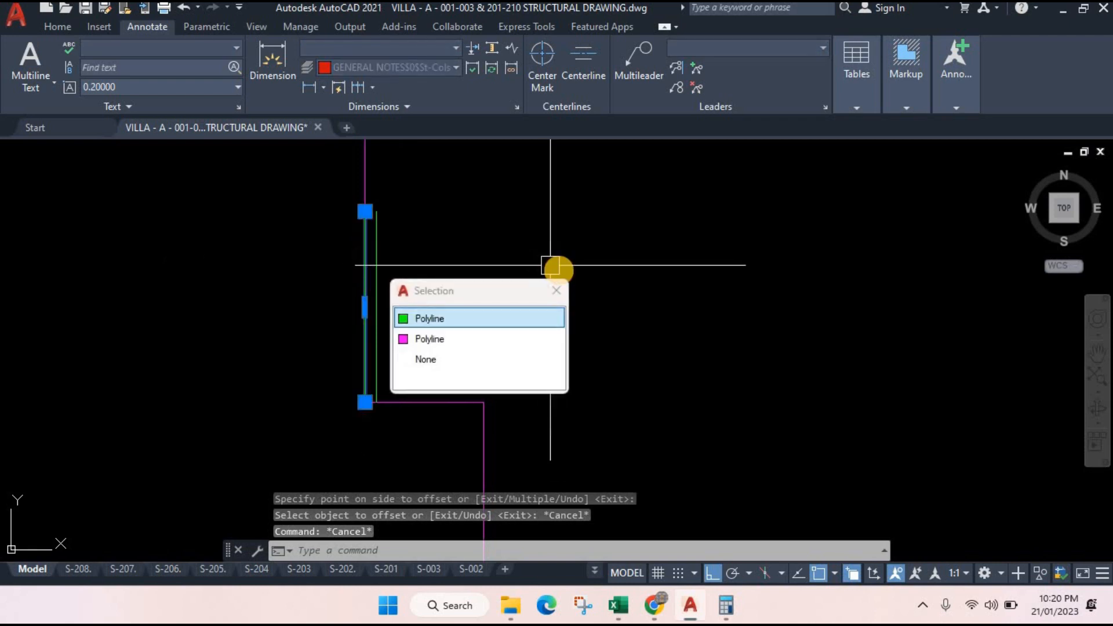
pyautogui.write('e')
pyautogui.press('Escape')
pyautogui.write('E')
pyautogui.press('Return')
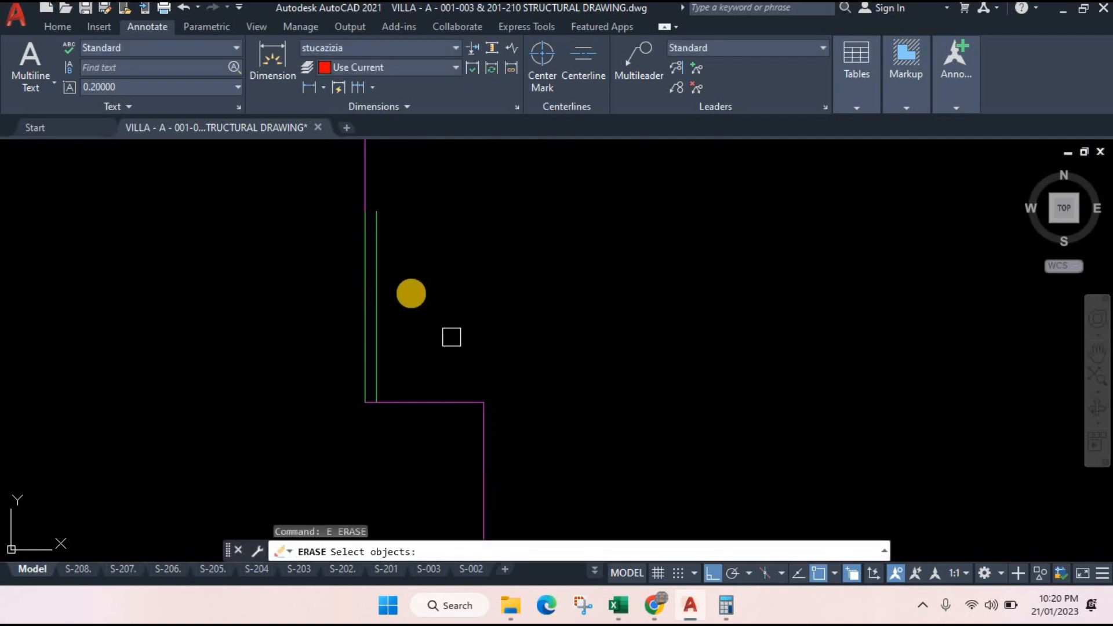
pyautogui.press('Escape')
pyautogui.click(362, 250)
pyautogui.click(472, 313)
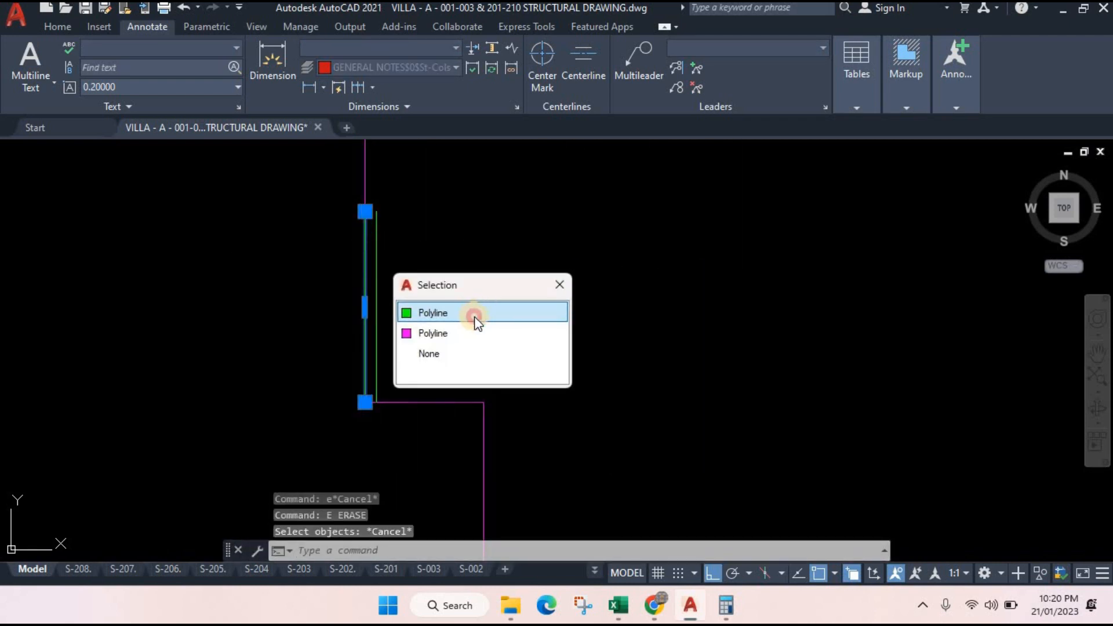
pyautogui.write('e')
pyautogui.press('Return')
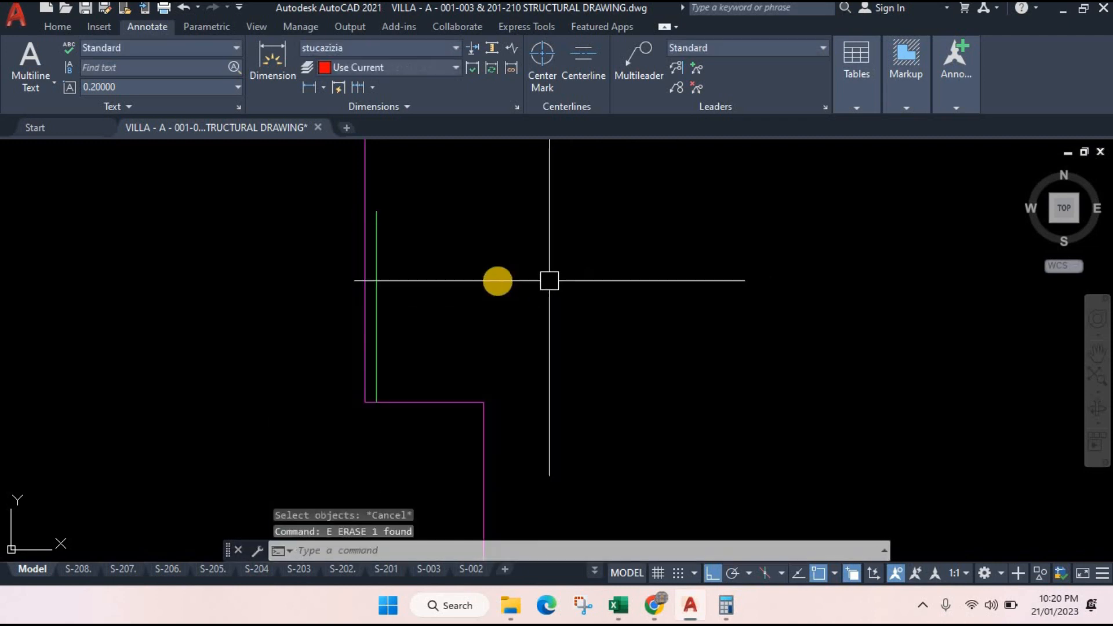
# - Offset the bar line 0.15 successively across the small step, adding three more bar lines up to its inner corner
pyautogui.scroll(2, 379, 271)
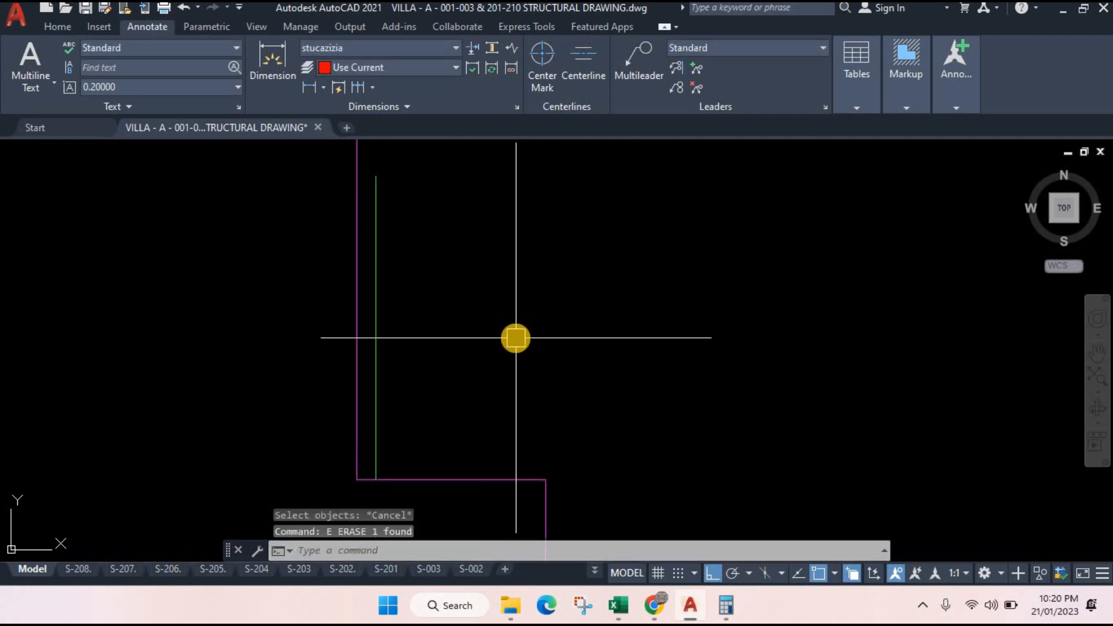
pyautogui.write('o')
pyautogui.press('Return')
pyautogui.write('.')
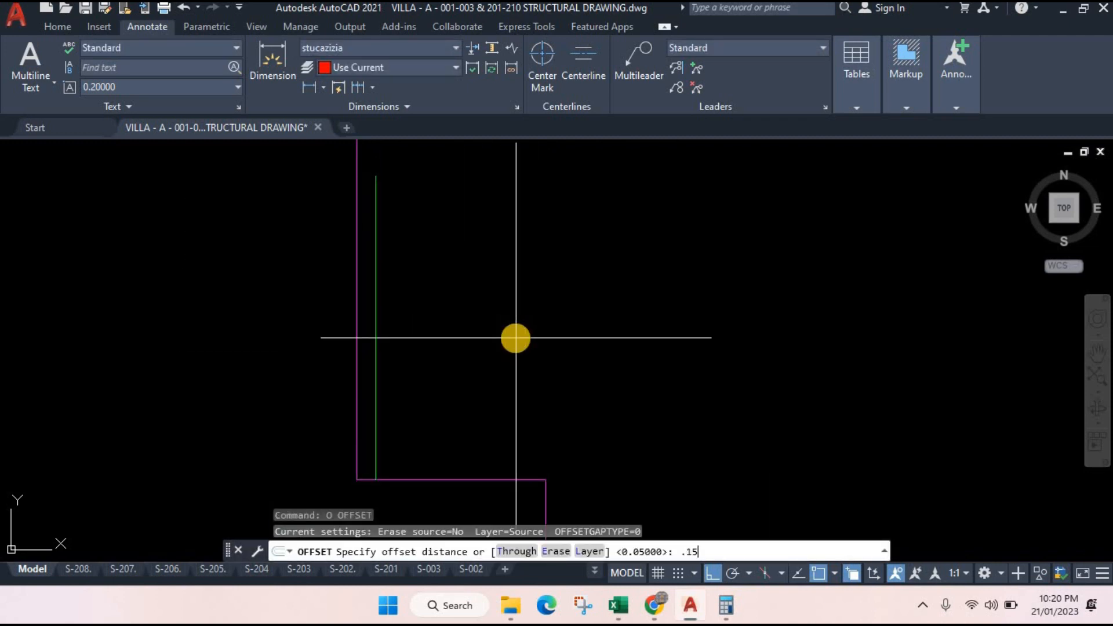
pyautogui.write('15')
pyautogui.press('Return')
pyautogui.click(376, 318)
pyautogui.click(432, 328)
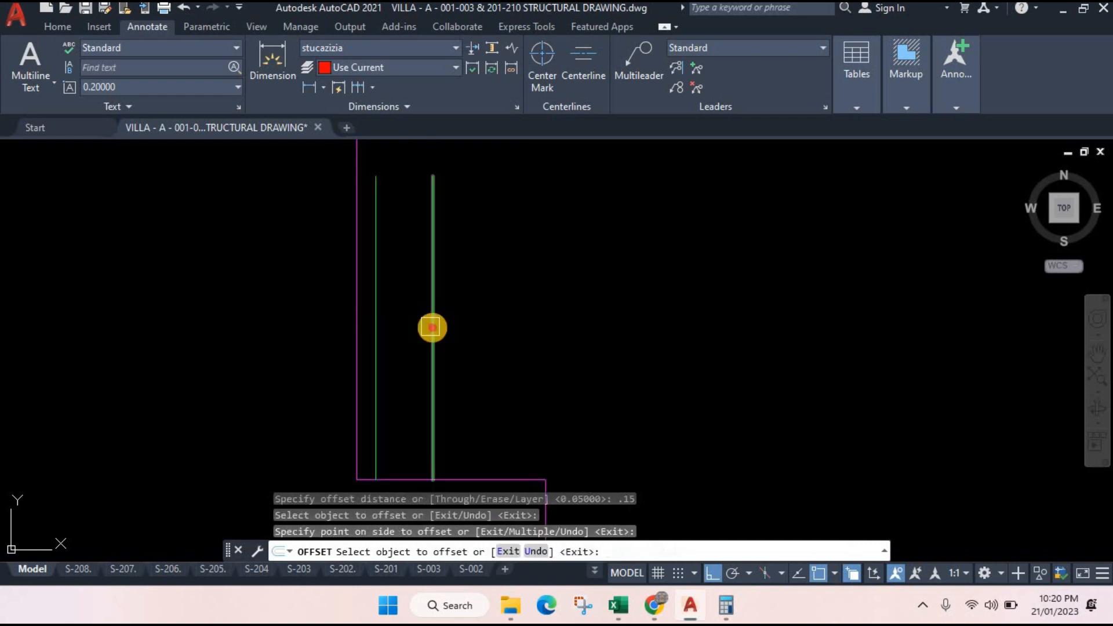
pyautogui.click(432, 327)
pyautogui.click(460, 330)
pyautogui.click(489, 341)
pyautogui.click(551, 348)
pyautogui.press('Escape')
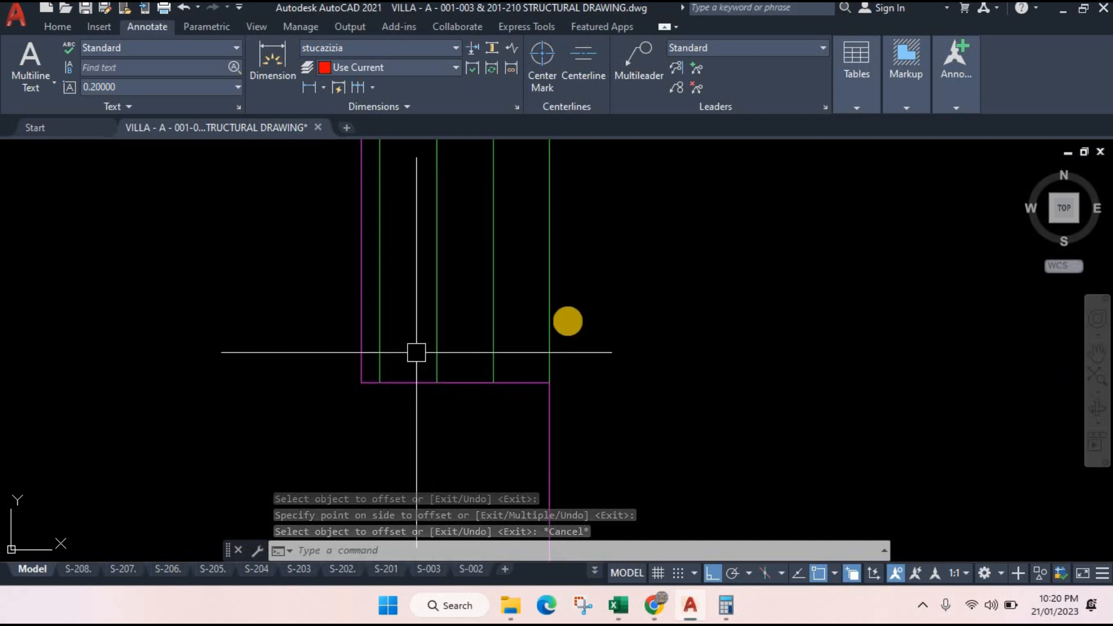
pyautogui.scroll(-4, 537, 406)
pyautogui.click(592, 295)
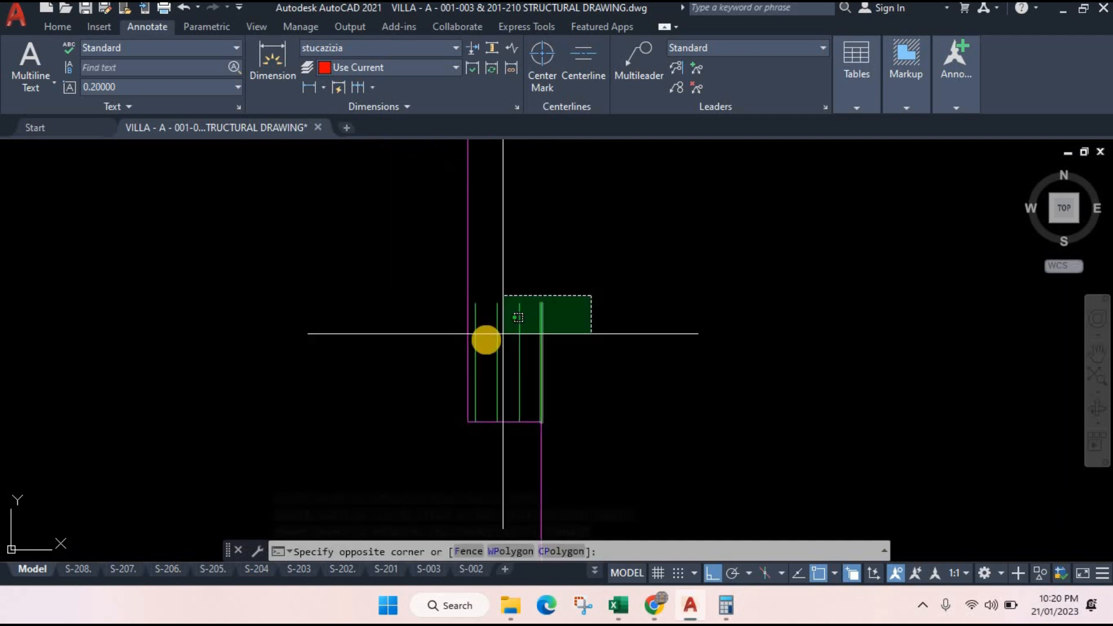
pyautogui.click(472, 341)
pyautogui.write('o')
pyautogui.press('Return')
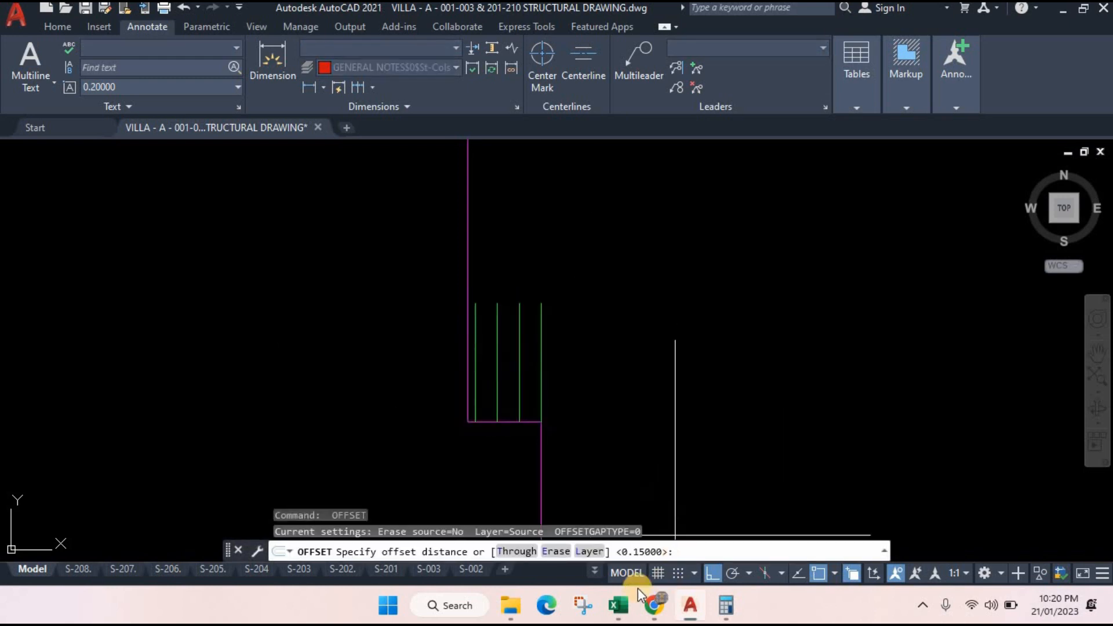
pyautogui.press('Escape')
# - Switch to the Excel bar bending schedule and enter serial number 1 in cell B8 of the Raft sheet
pyautogui.click(618, 605)
pyautogui.click(529, 516)
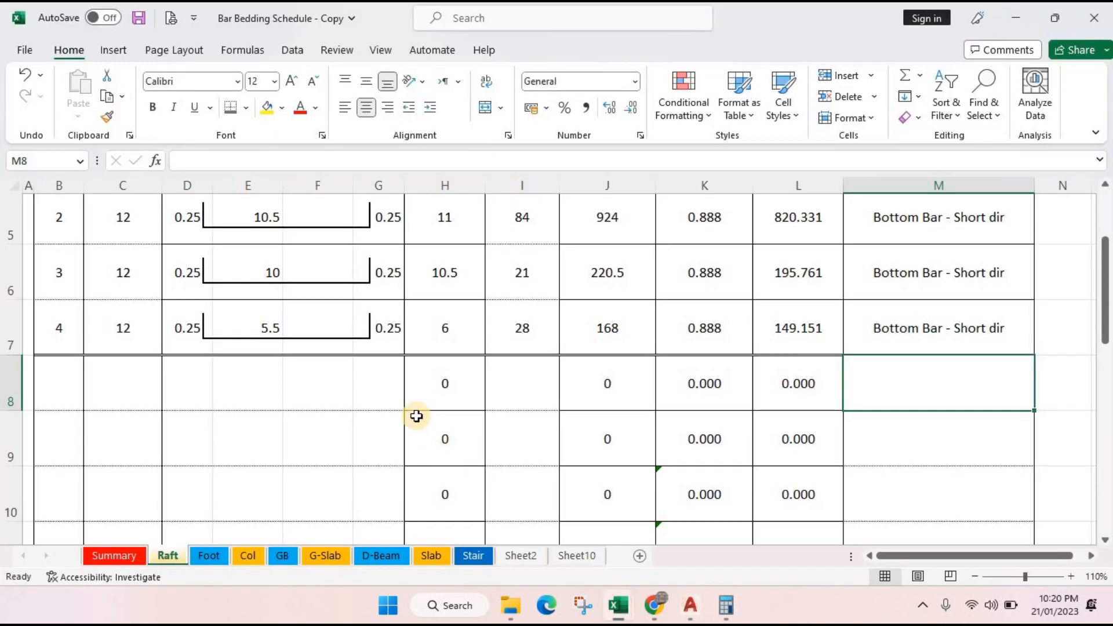
pyautogui.click(66, 390)
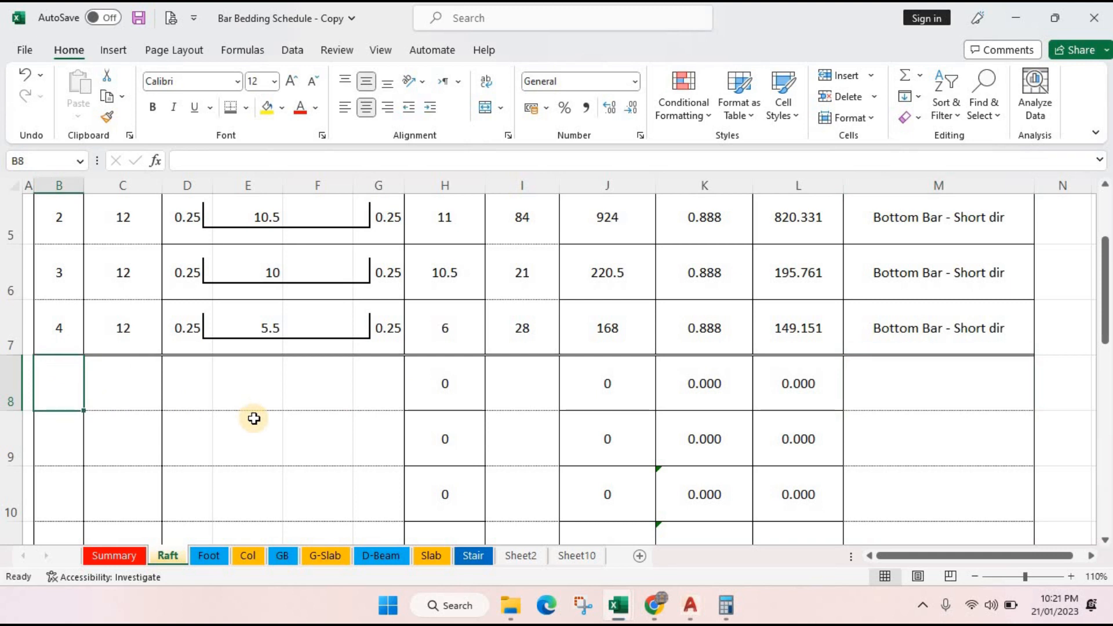
pyautogui.write('1')
pyautogui.press('Return')
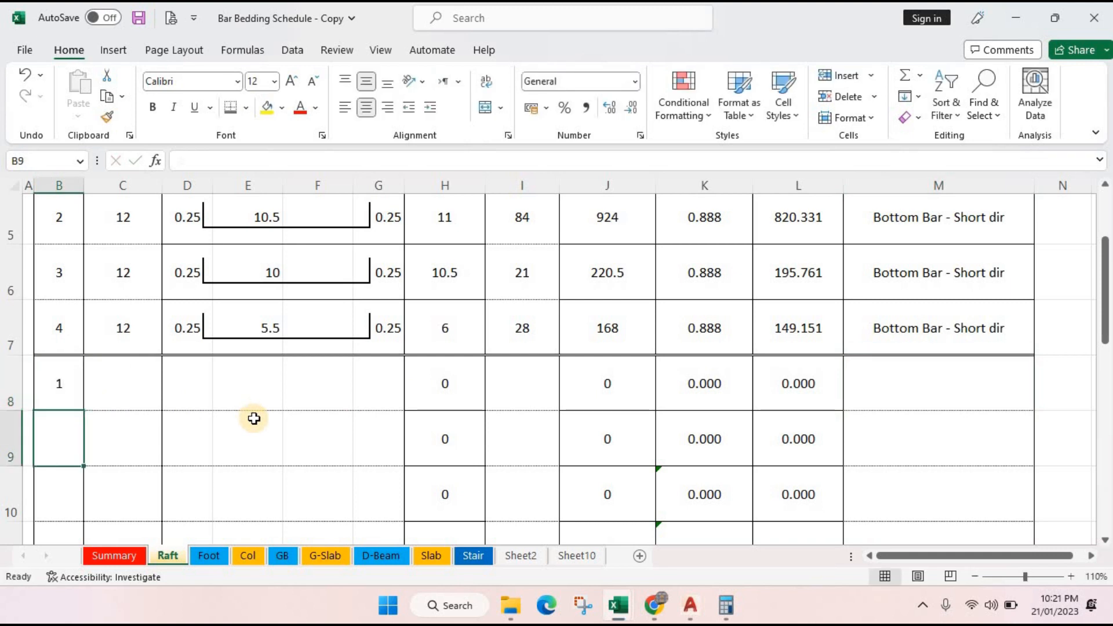
# - Keep serial number 1 in row 8 and enter a bar diameter of 12 mm in cell C8
pyautogui.scroll(1, 343, 210)
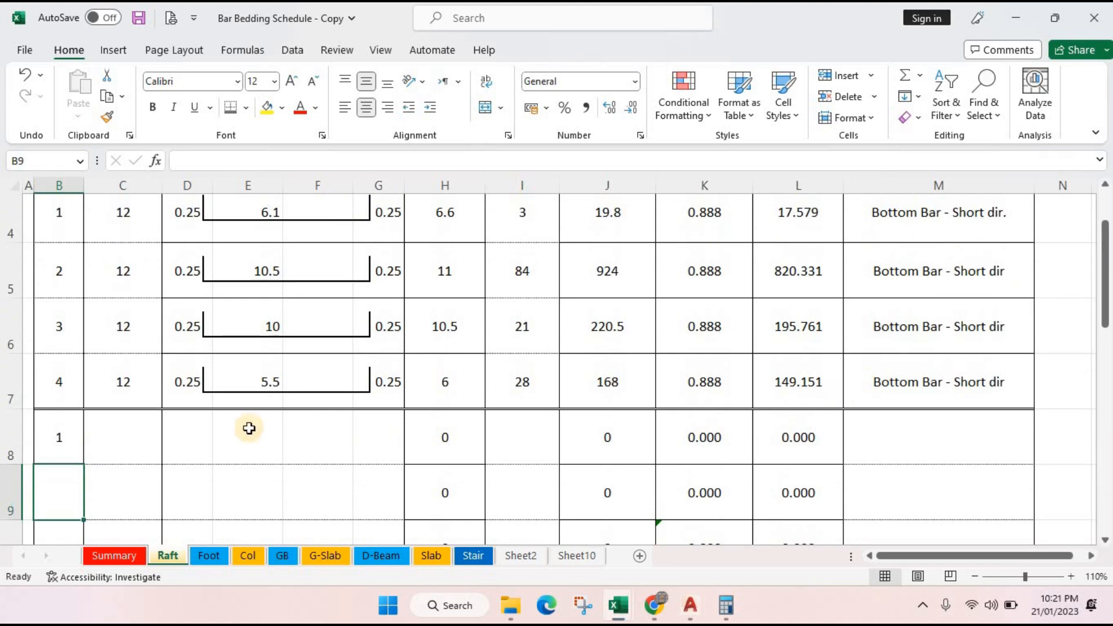
pyautogui.scroll(1, 977, 313)
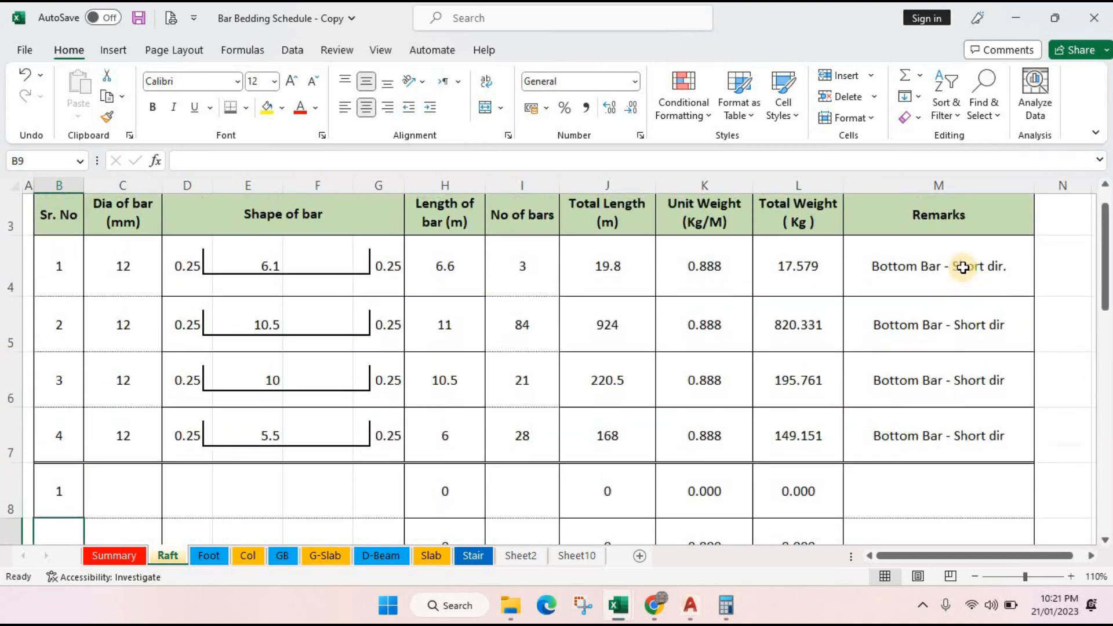
pyautogui.scroll(-1, 914, 497)
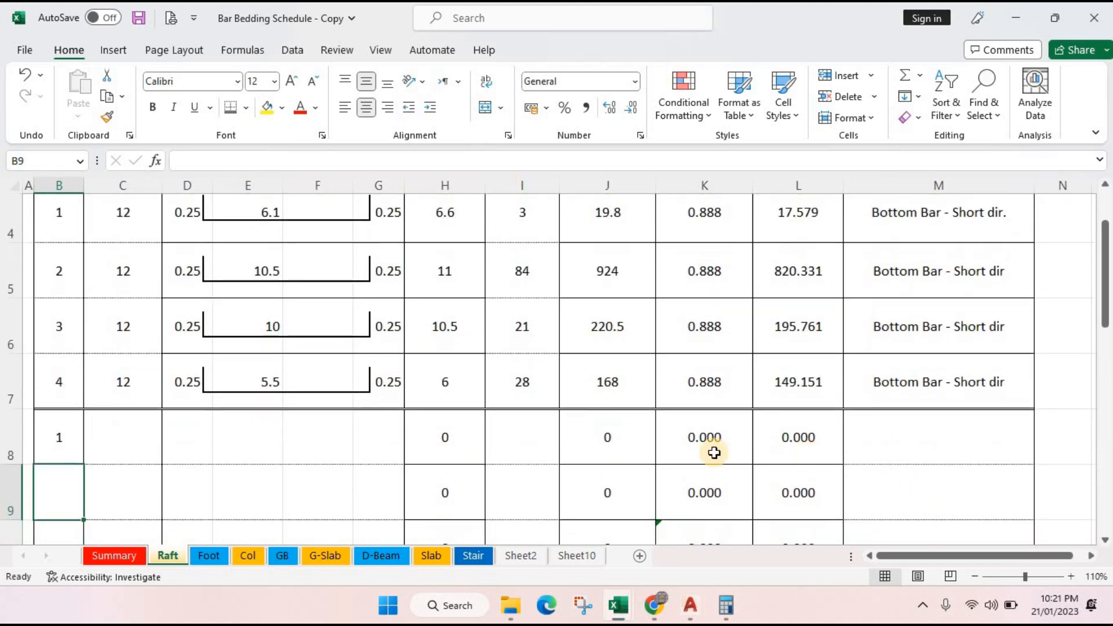
pyautogui.click(63, 439)
pyautogui.write('1')
pyautogui.click(114, 444)
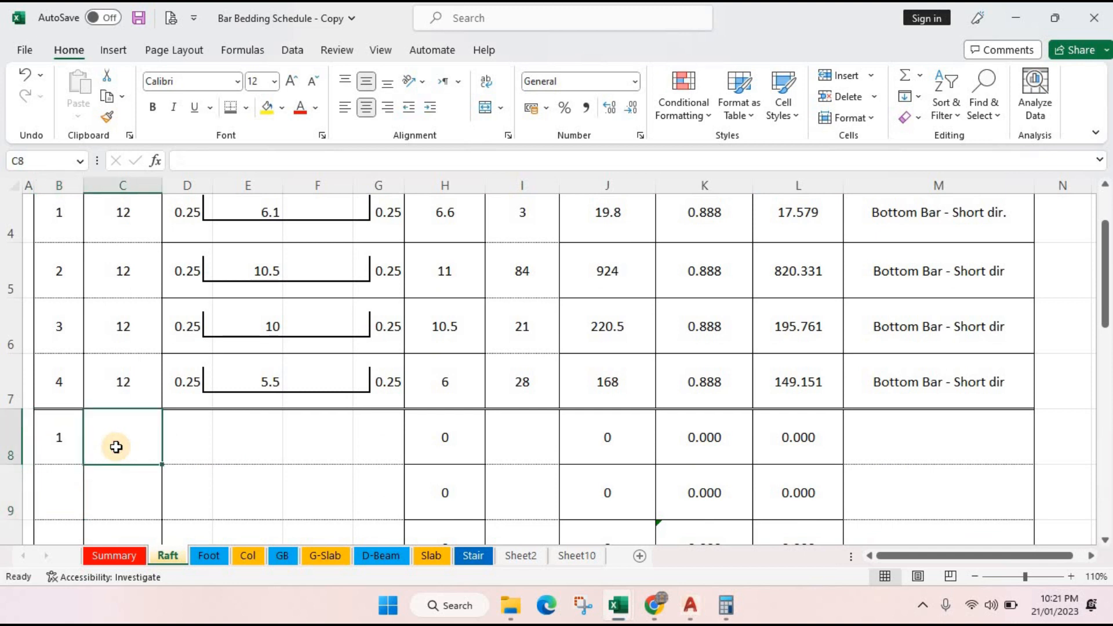
pyautogui.write('12')
pyautogui.press('Tab')
pyautogui.press('Tab')
pyautogui.press('Tab')
pyautogui.press('Tab')
pyautogui.press('Tab')
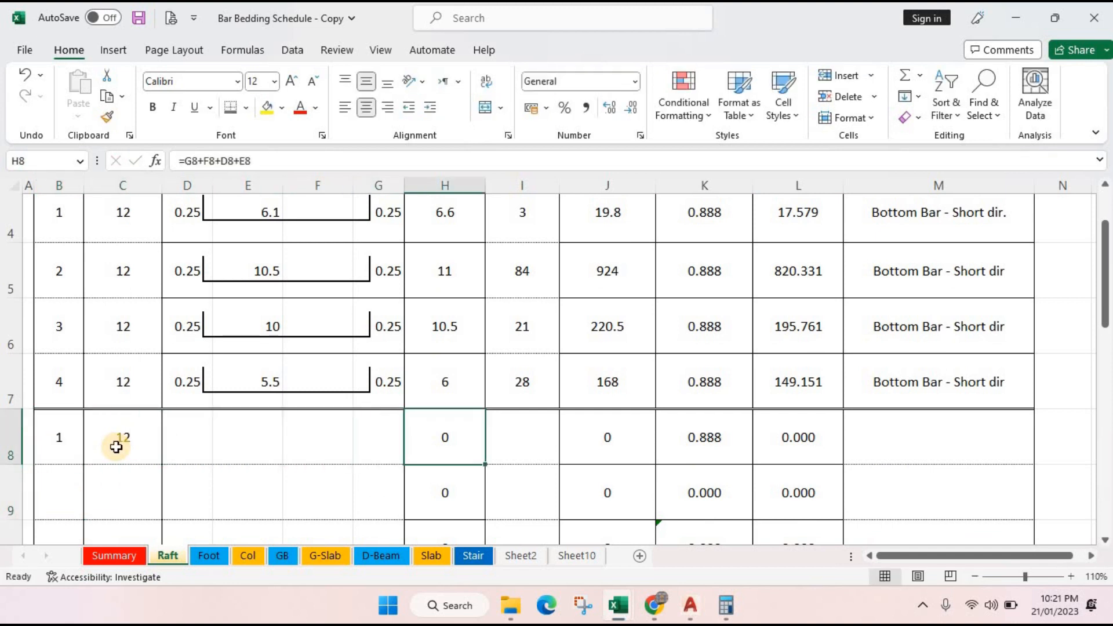
pyautogui.press('Tab')
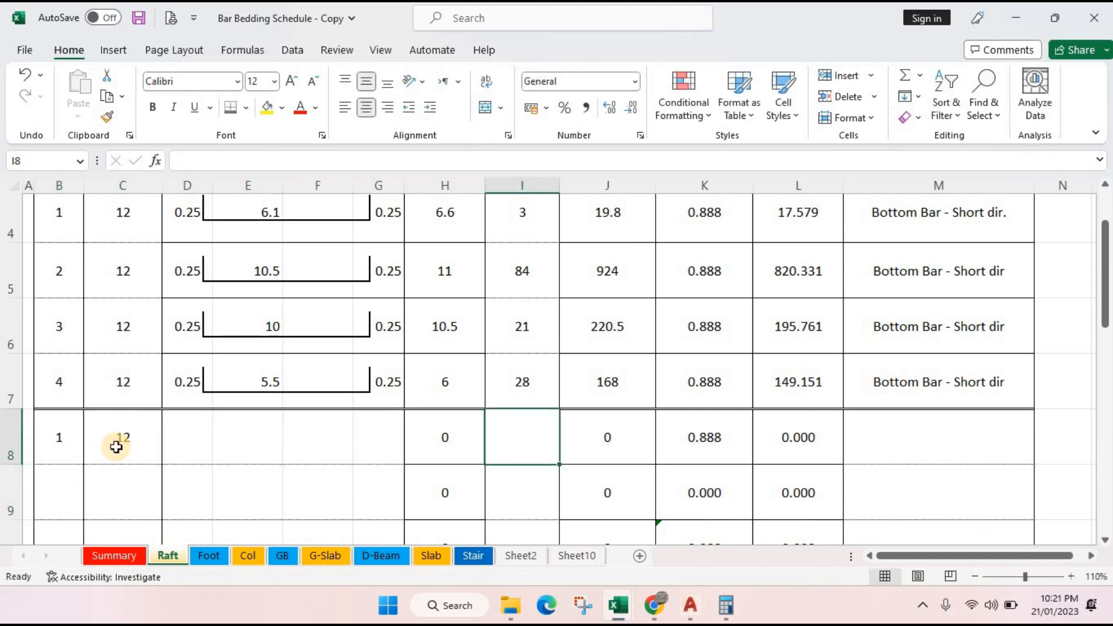
# - Set rows 1 to 3 of the Raft sheet to repeat at the top of printed pages in Page Setup
pyautogui.scroll(2, 390, 385)
pyautogui.scroll(-4, 462, 410)
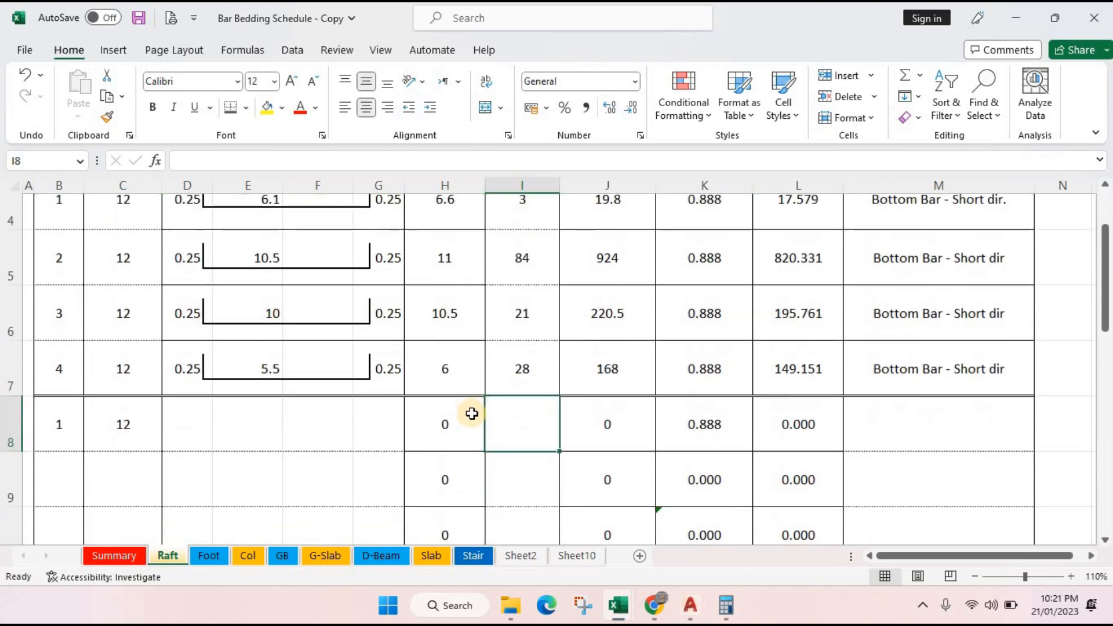
pyautogui.scroll(4, 480, 228)
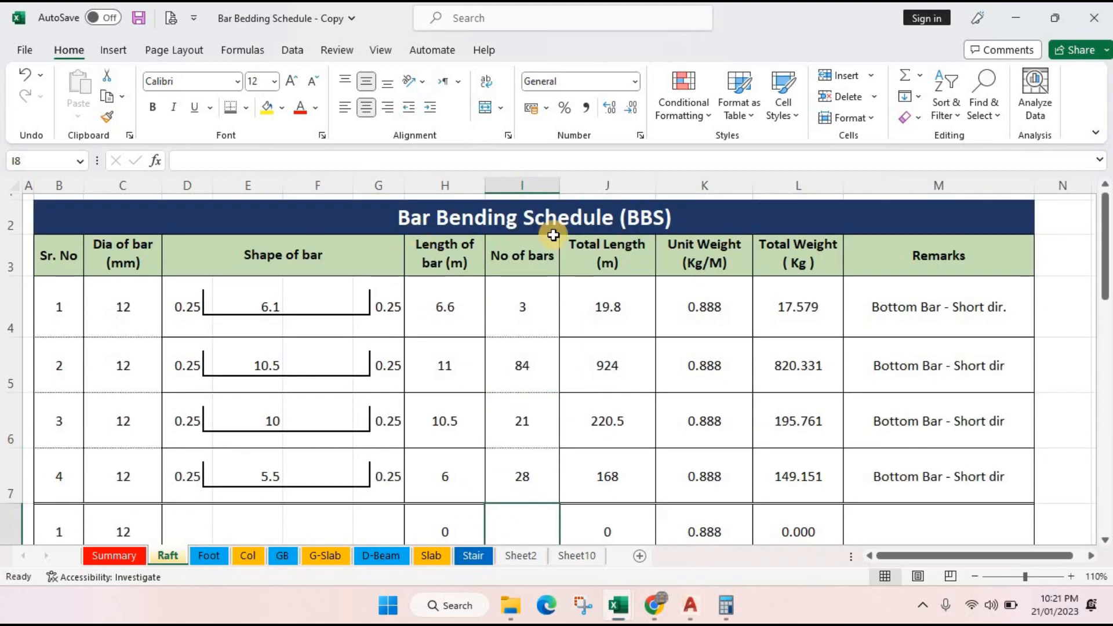
pyautogui.scroll(-1, 462, 313)
pyautogui.scroll(1, 462, 313)
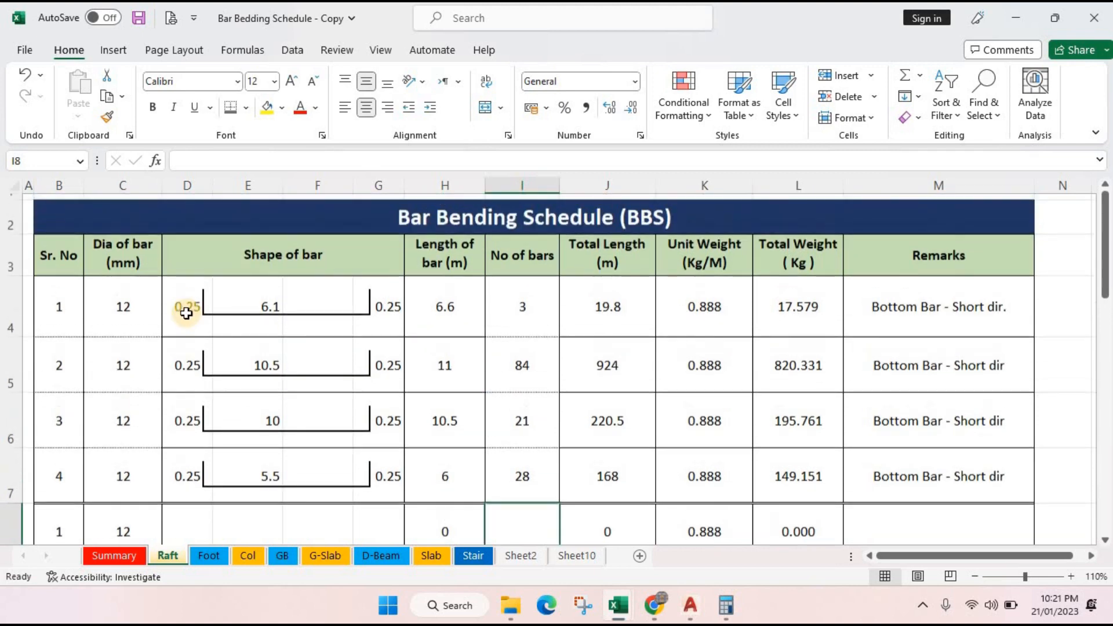
pyautogui.click(64, 300)
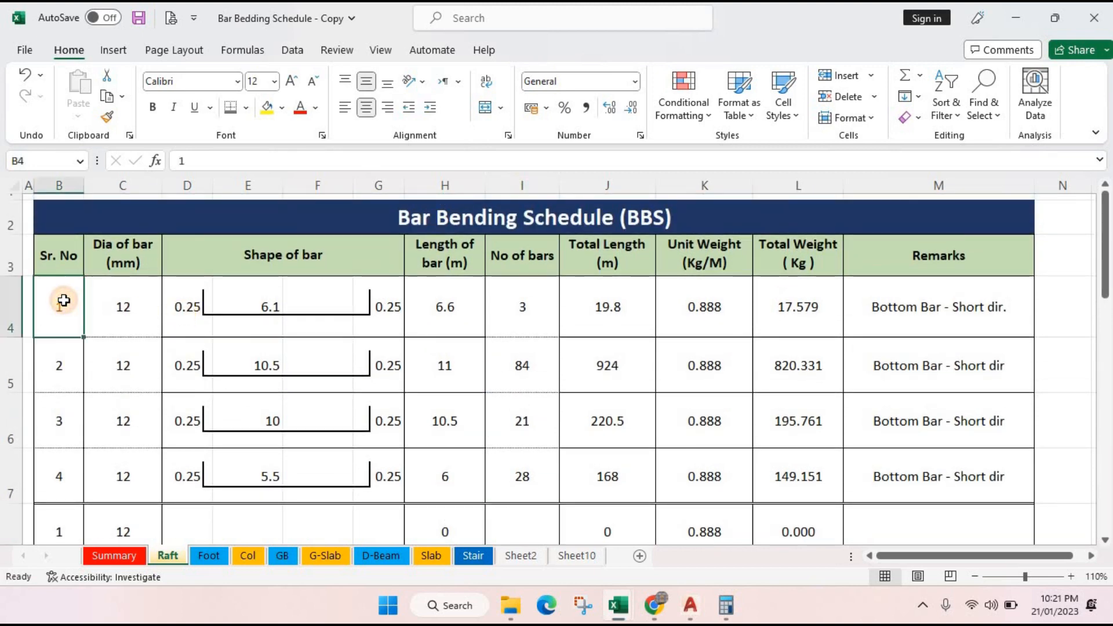
pyautogui.click(186, 52)
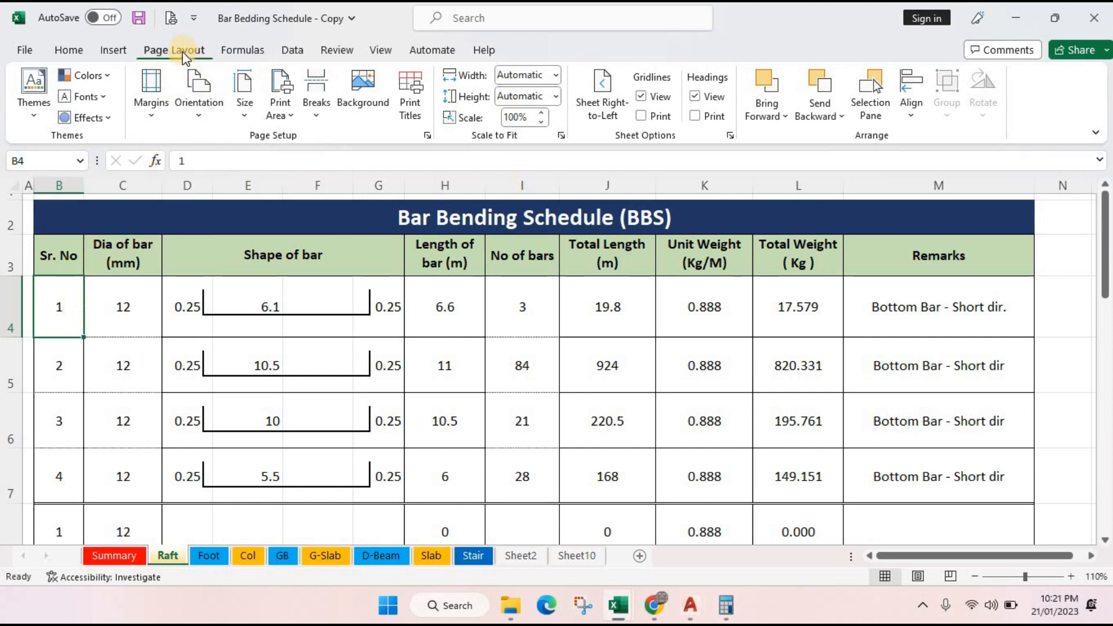
pyautogui.click(427, 137)
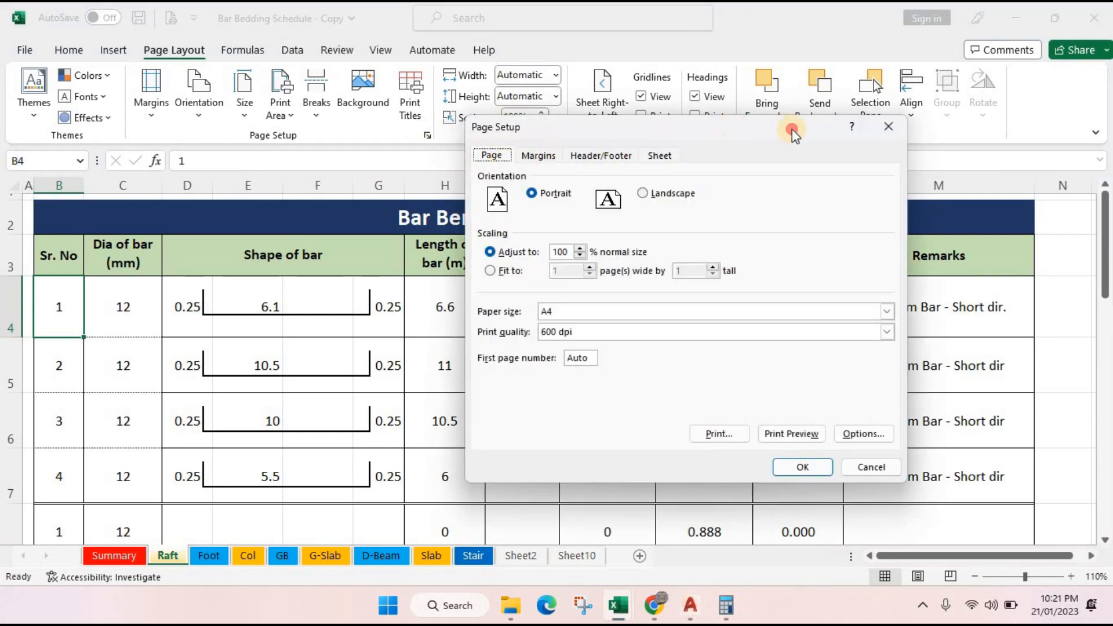
pyautogui.click(754, 158)
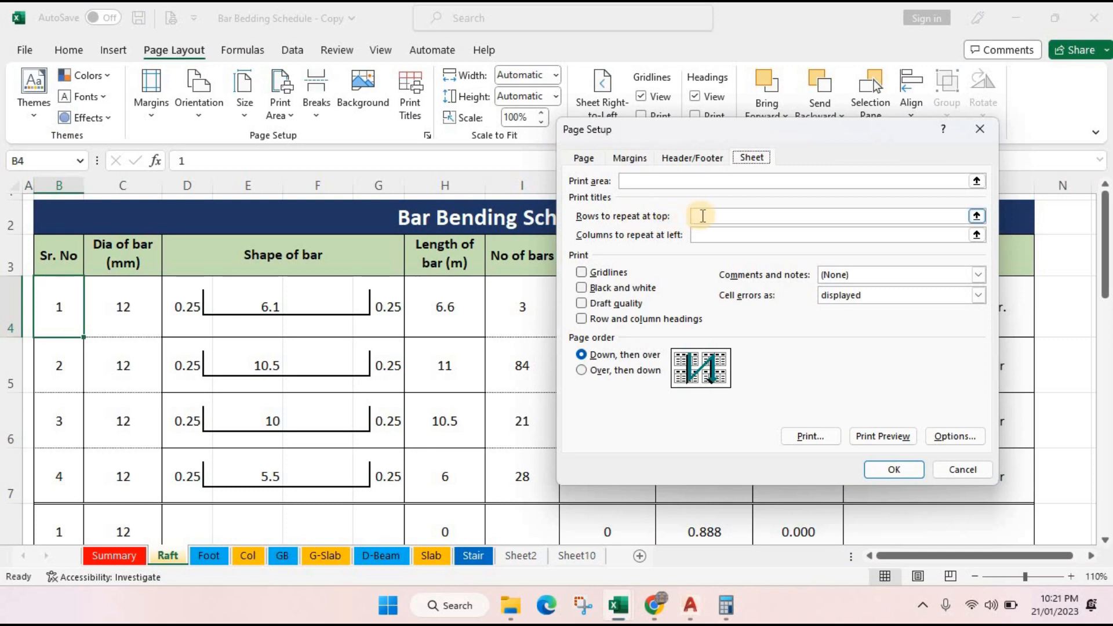
pyautogui.click(703, 217)
pyautogui.moveTo(9, 256); pyautogui.dragTo(7, 194)
pyautogui.click(911, 469)
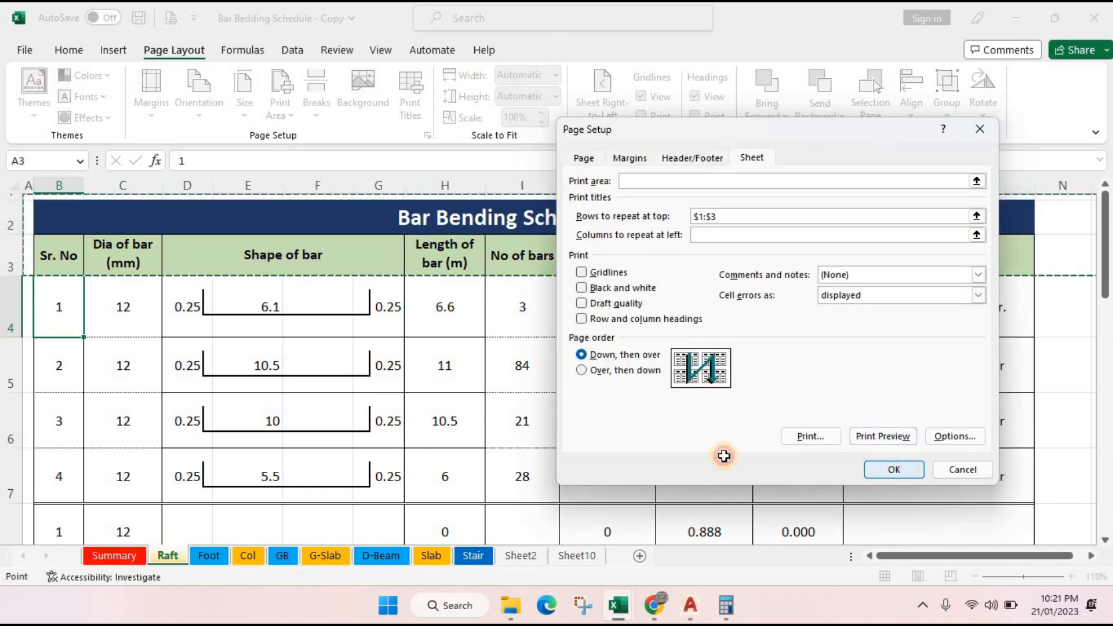
# - Change the Raft sheet's rows to repeat at the top of printed pages to rows 2 to 3 in Page Setup
pyautogui.scroll(-1, 545, 385)
pyautogui.scroll(-1, 545, 385)
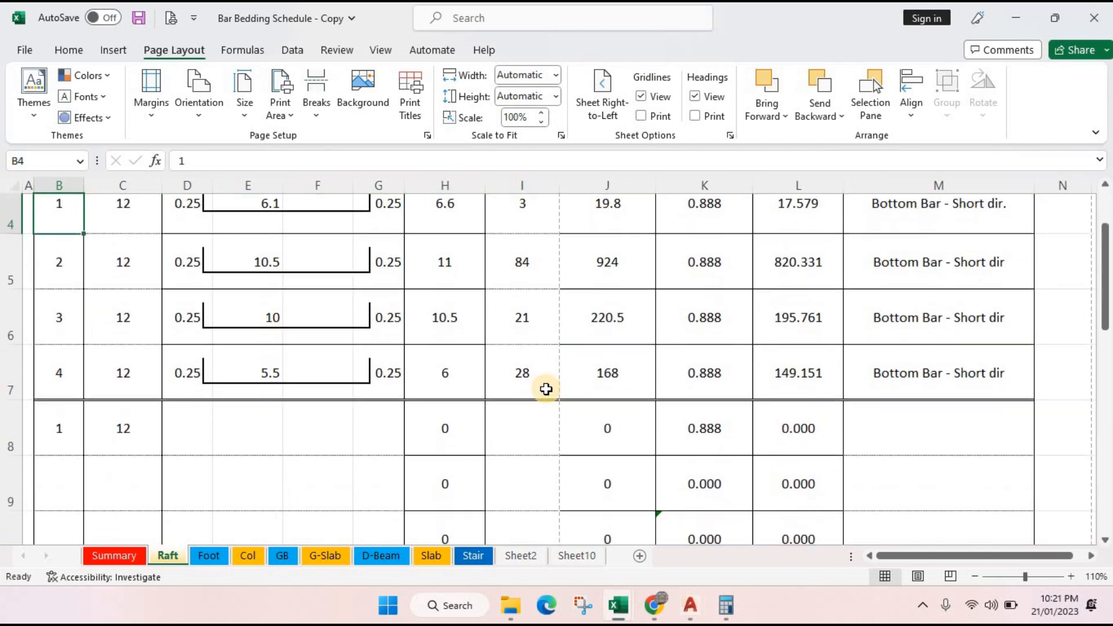
pyautogui.scroll(2, 545, 385)
pyautogui.scroll(-3, 608, 365)
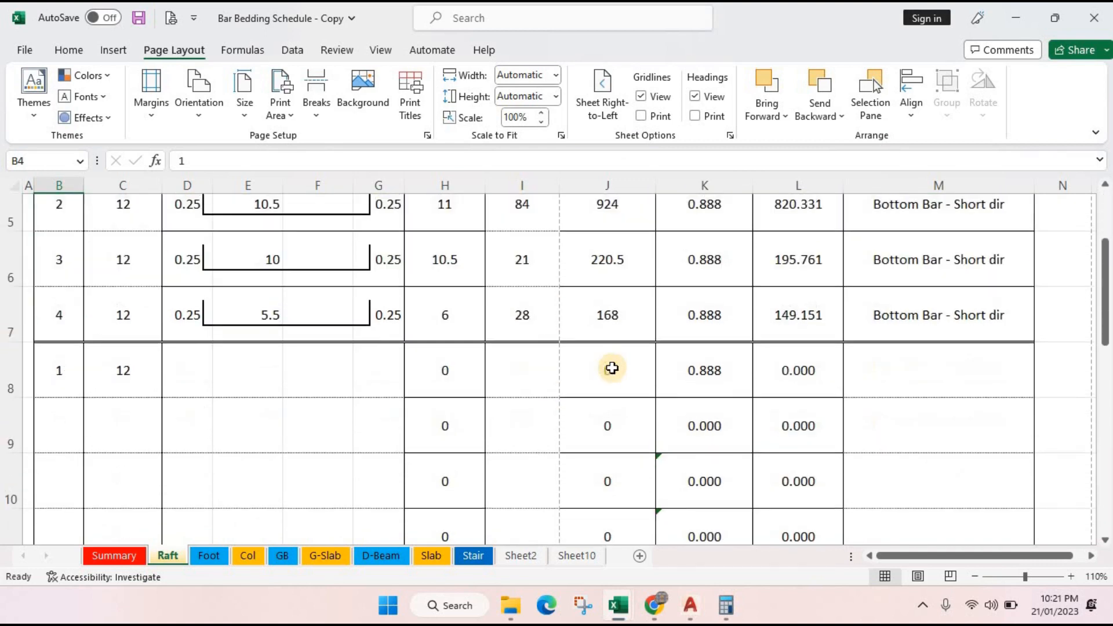
pyautogui.scroll(3, 457, 209)
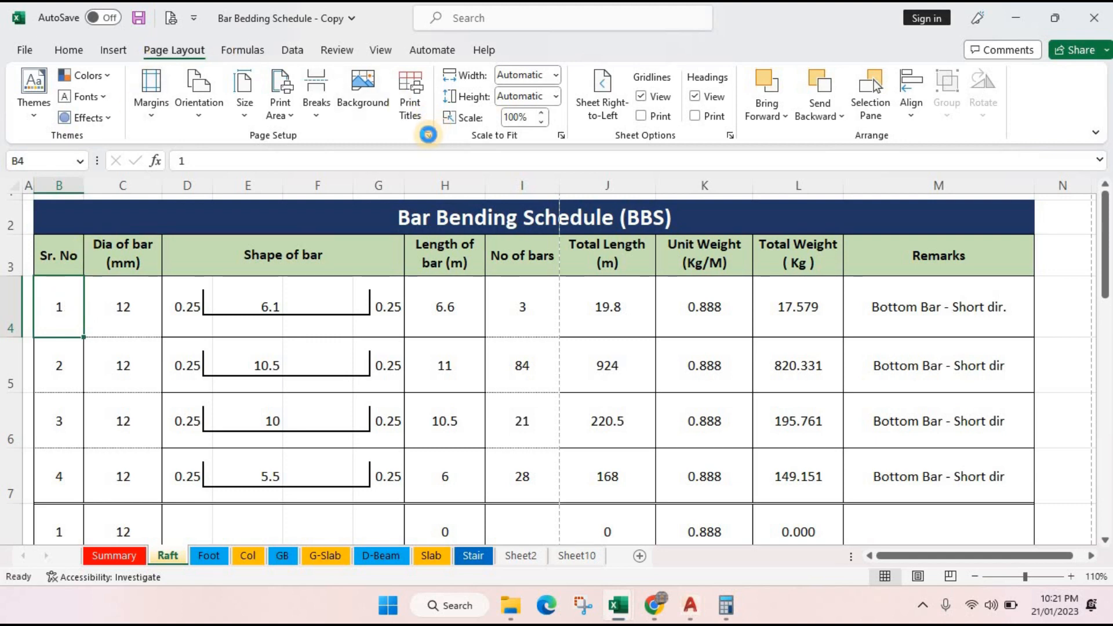
pyautogui.click(428, 135)
pyautogui.click(752, 157)
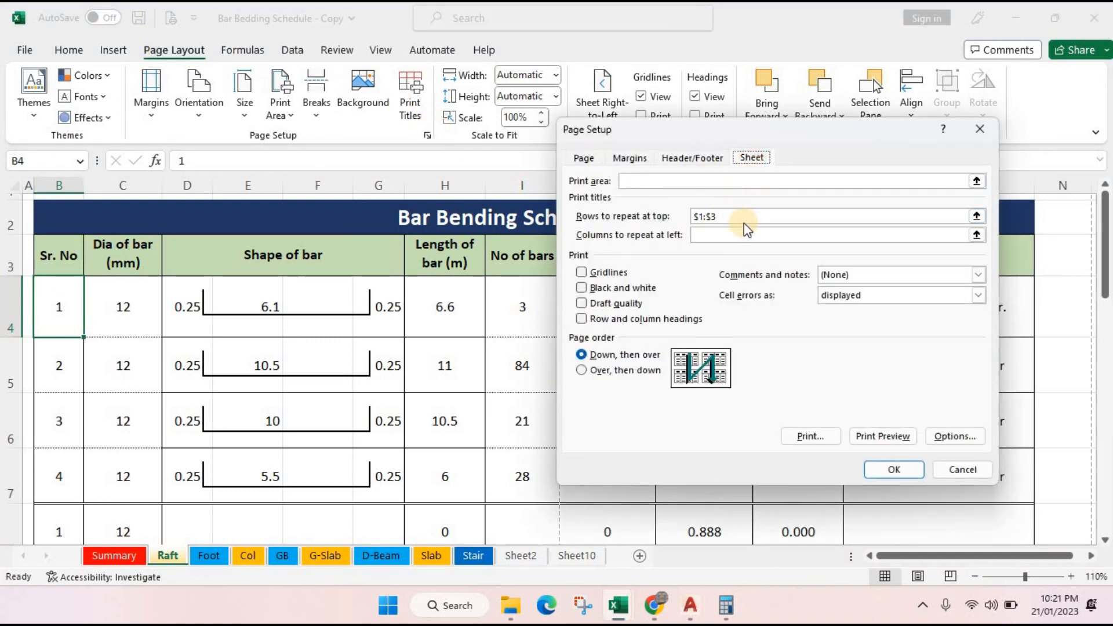
pyautogui.moveTo(736, 216); pyautogui.dragTo(694, 216)
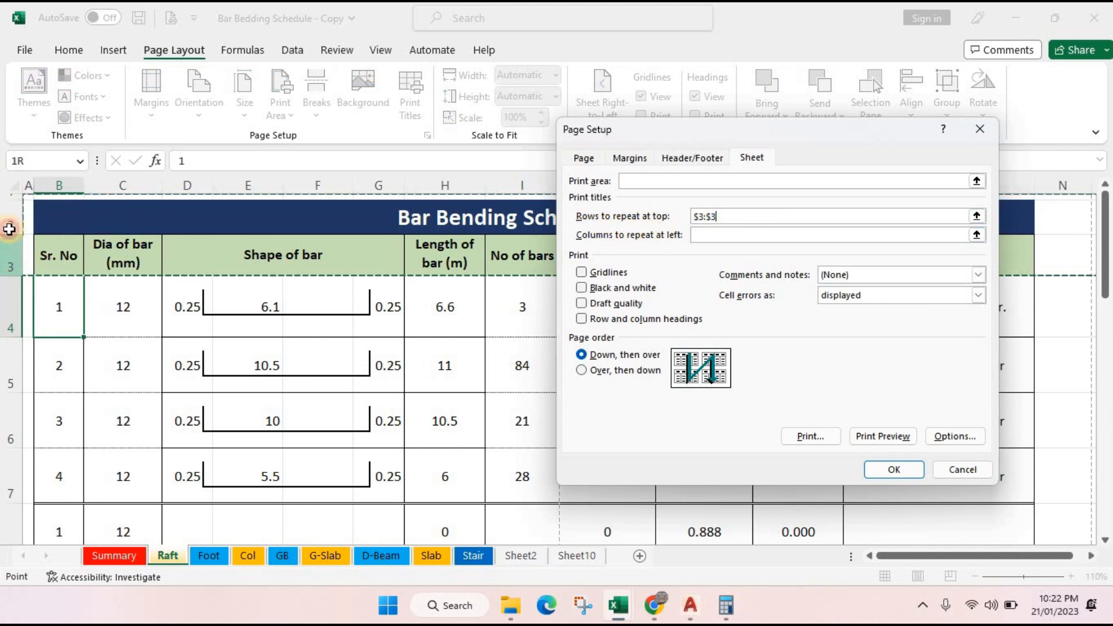
pyautogui.moveTo(7, 244); pyautogui.dragTo(8, 198)
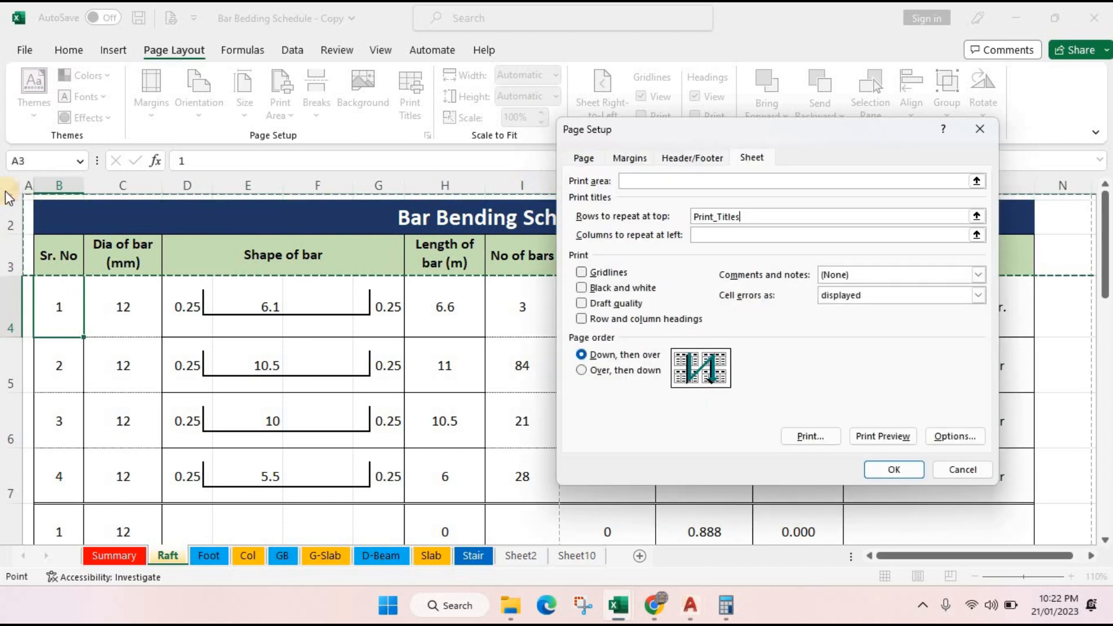
pyautogui.click(749, 157)
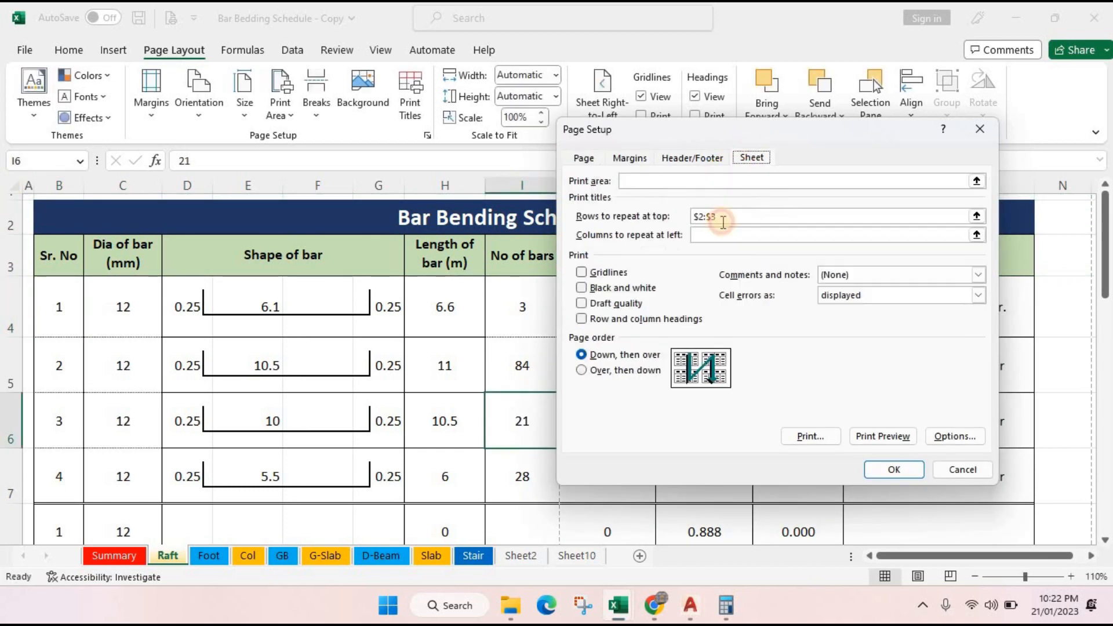
pyautogui.press('Return')
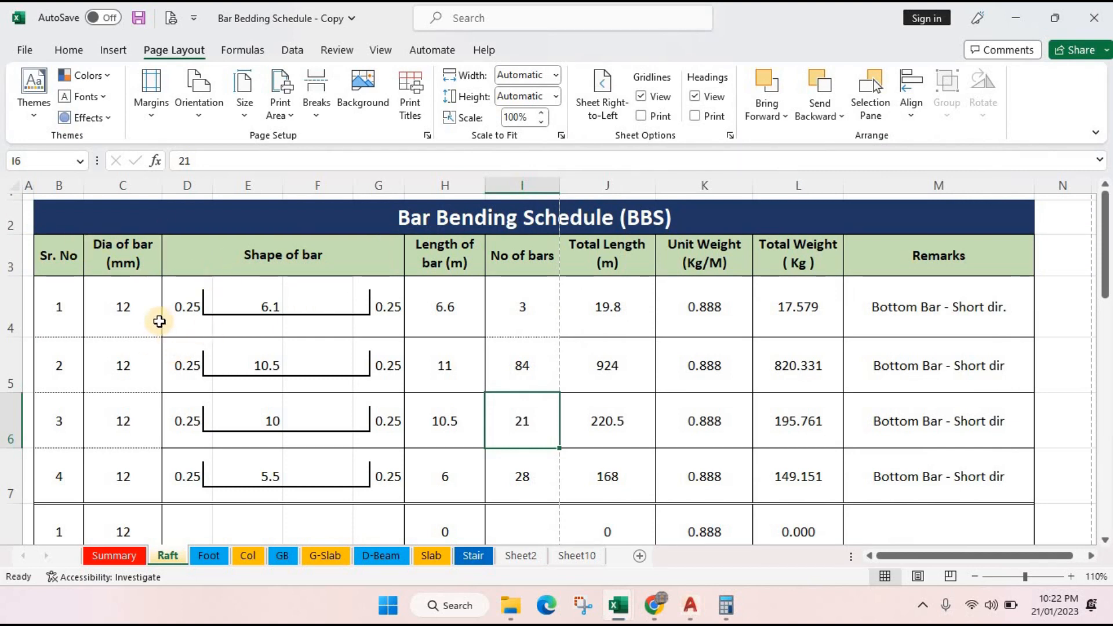
# - Freeze the Raft sheet's panes at cell B4 so the title and column header rows stay visible while scrolling
pyautogui.scroll(-1, 458, 322)
pyautogui.scroll(1, 443, 318)
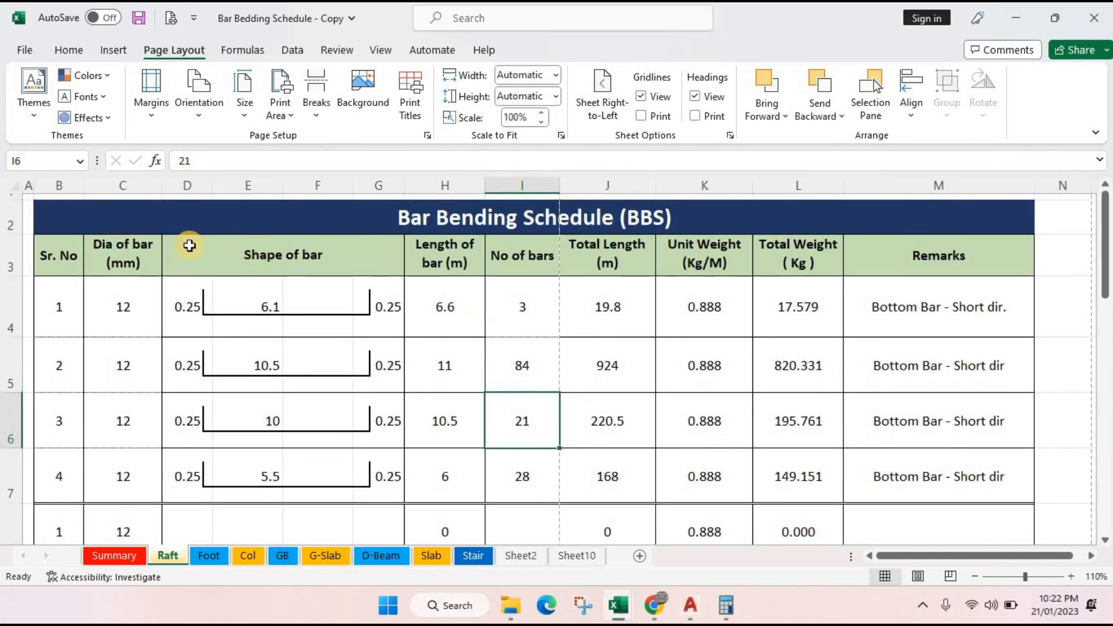
pyautogui.click(55, 305)
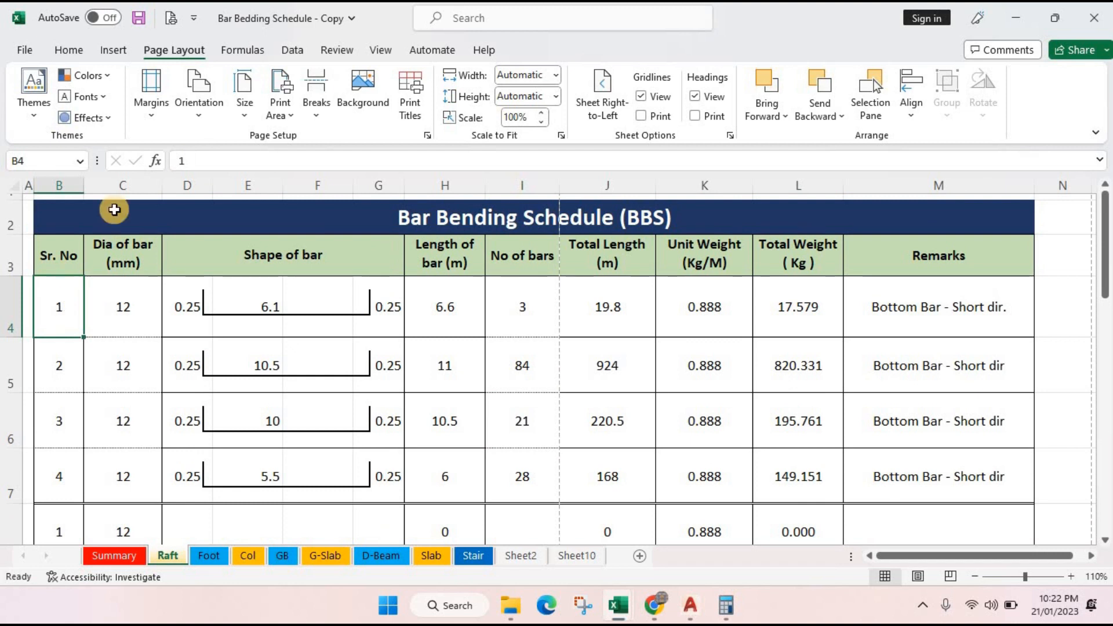
pyautogui.click(377, 51)
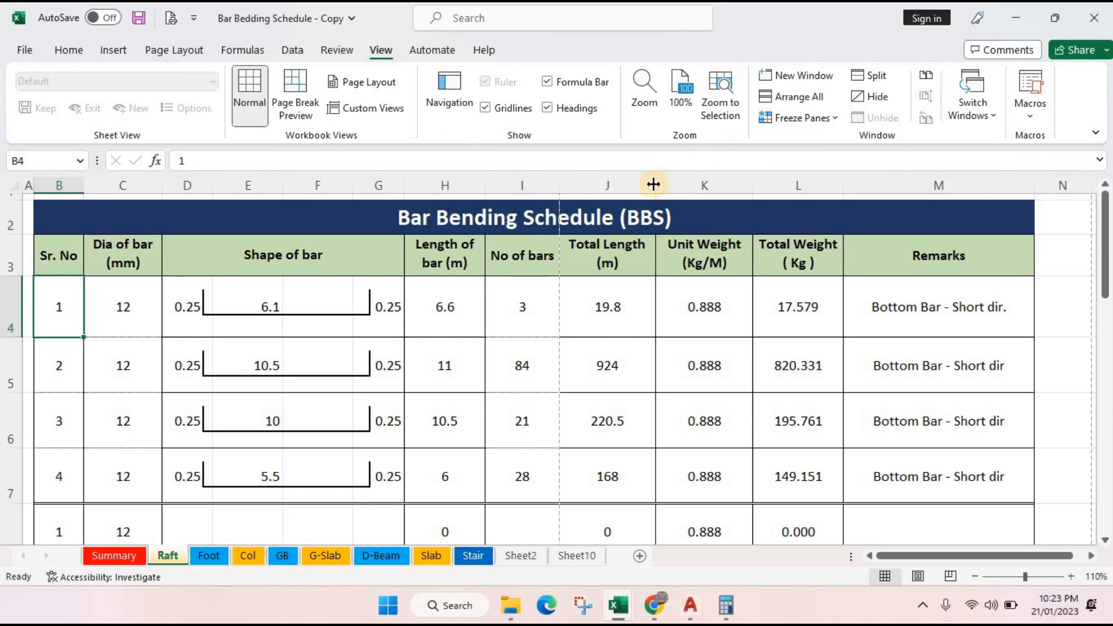
pyautogui.click(823, 118)
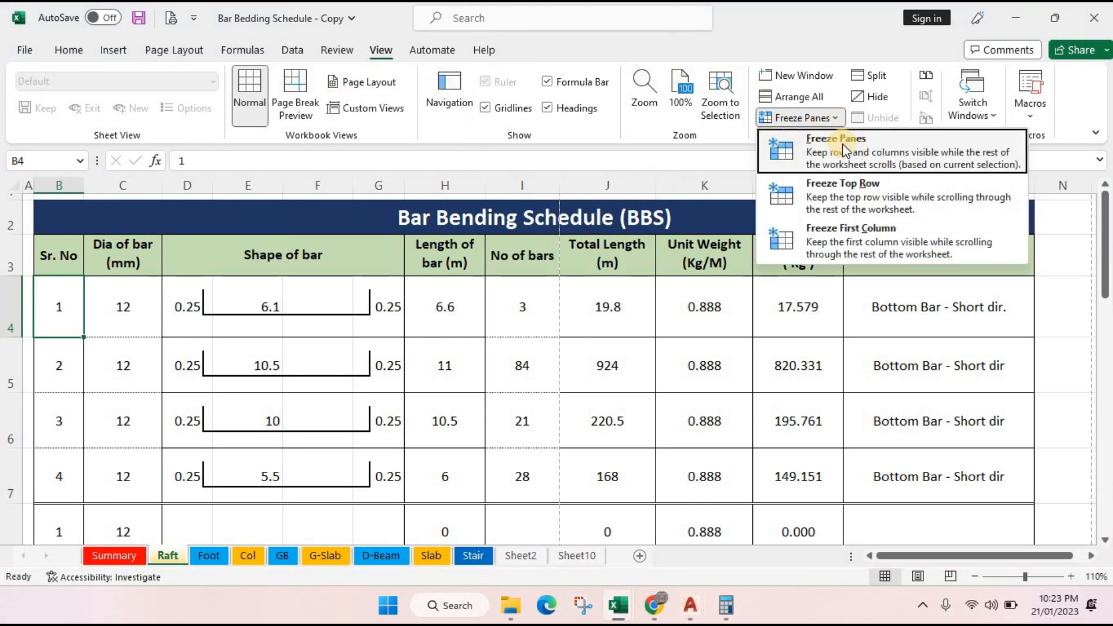
pyautogui.click(841, 147)
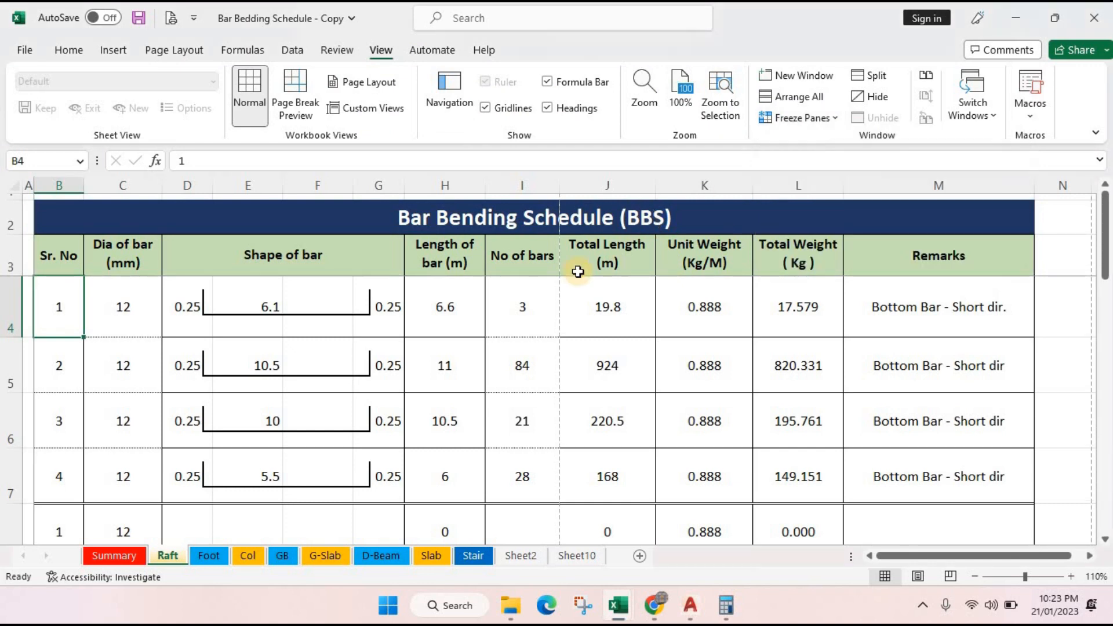
pyautogui.scroll(-3, 546, 321)
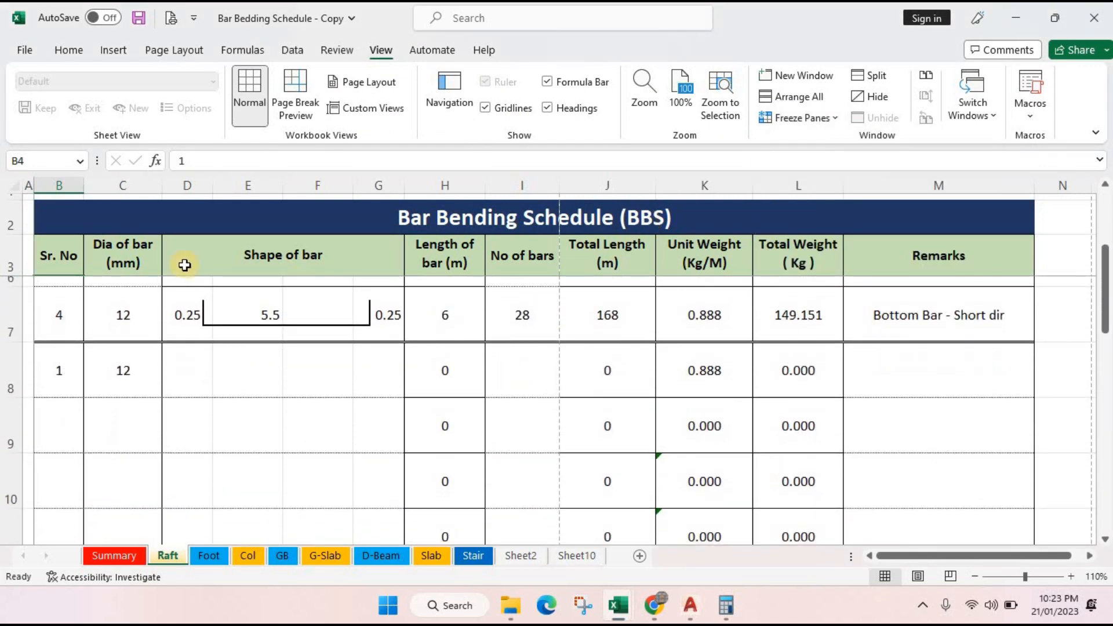
pyautogui.scroll(-2, 596, 325)
pyautogui.scroll(2, 521, 313)
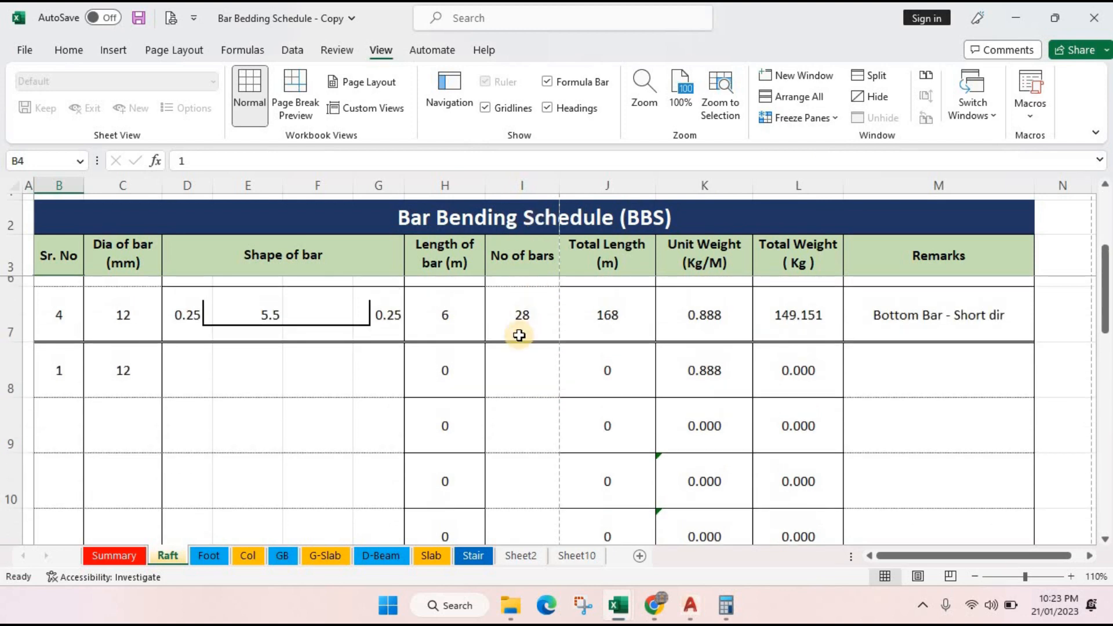
pyautogui.scroll(-1, 517, 318)
pyautogui.scroll(3, 519, 316)
pyautogui.scroll(-3, 520, 348)
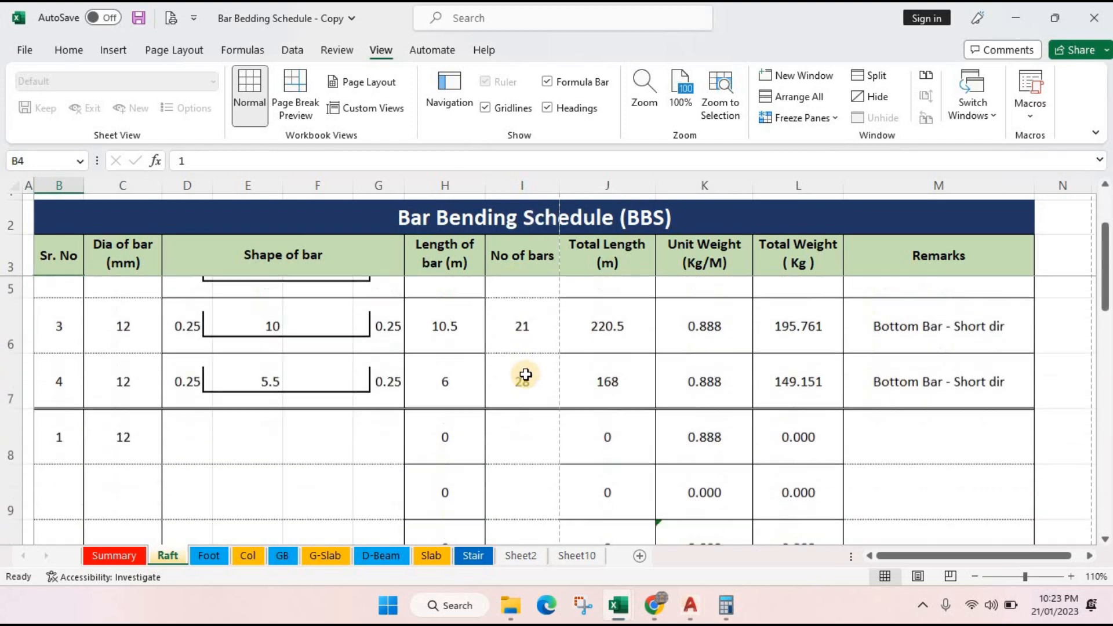
# - Copy the bar shape with its dimensions from D7:G7 into row 8, starting at cell D8
pyautogui.click(113, 367)
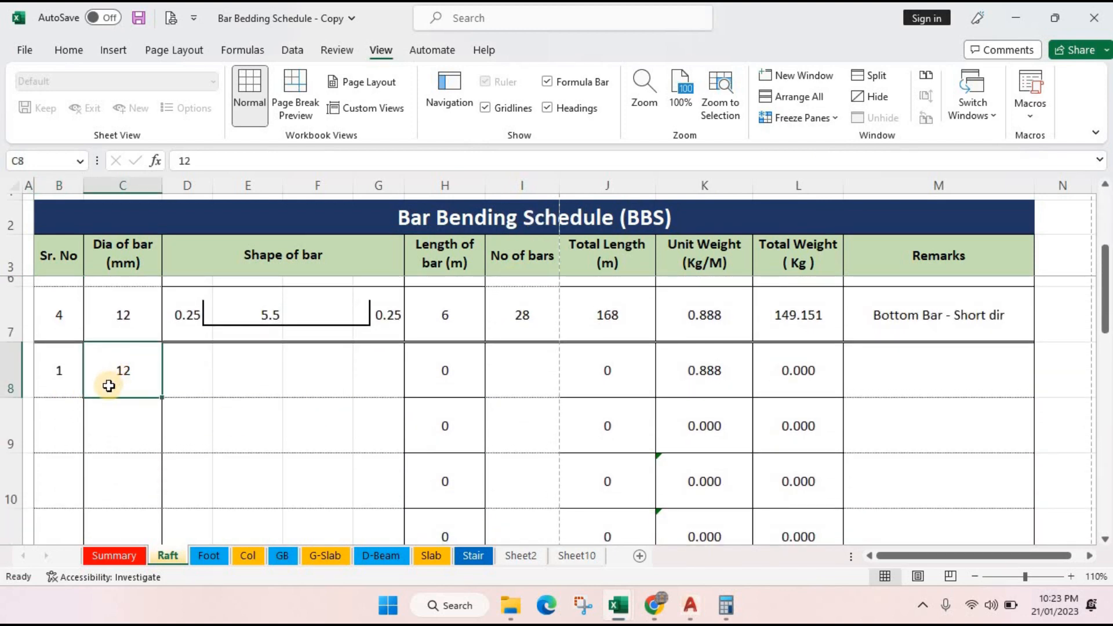
pyautogui.moveTo(188, 338); pyautogui.dragTo(380, 336)
pyautogui.hotkey('ctrl', 'c')
pyautogui.click(190, 376)
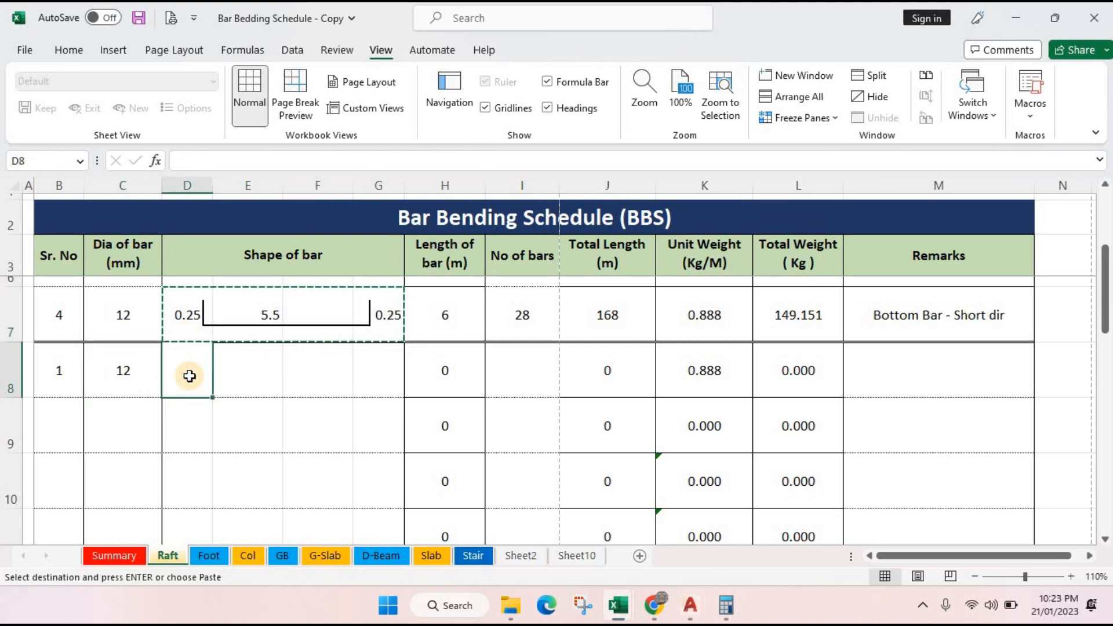
pyautogui.press('Return')
pyautogui.click(293, 412)
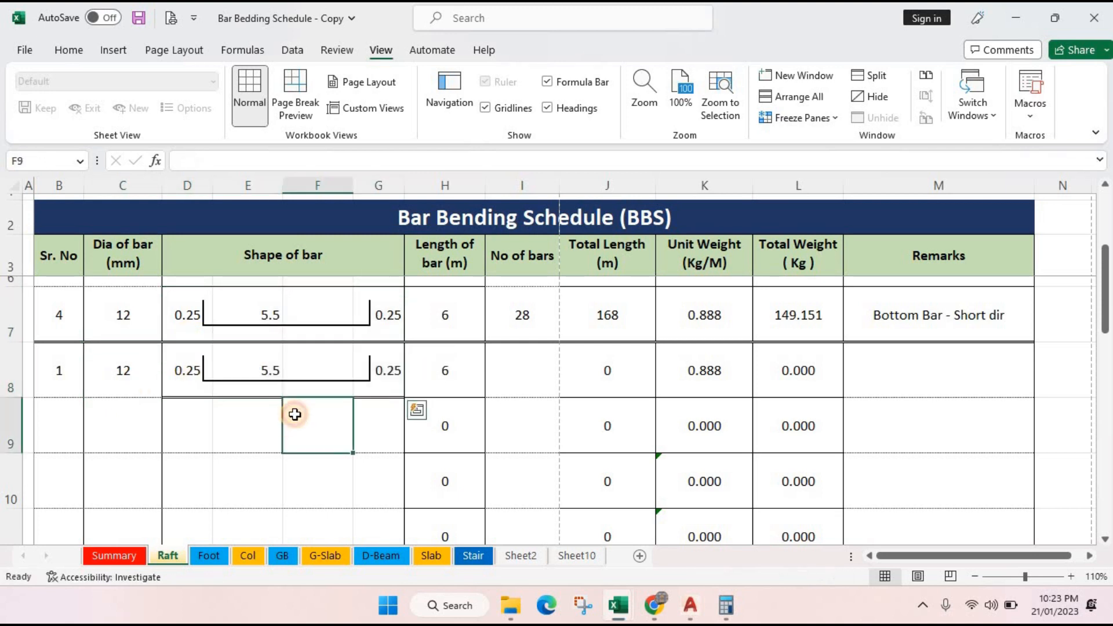
# - Enter 4 as the number of bars in cell I8
pyautogui.click(466, 380)
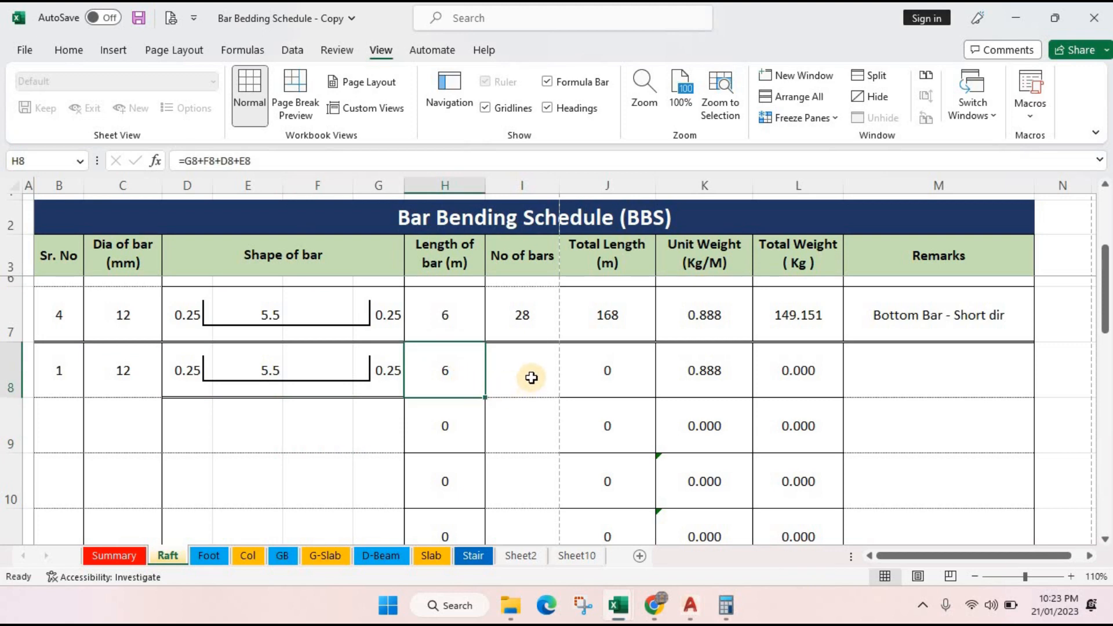
pyautogui.scroll(1, 531, 378)
pyautogui.click(686, 607)
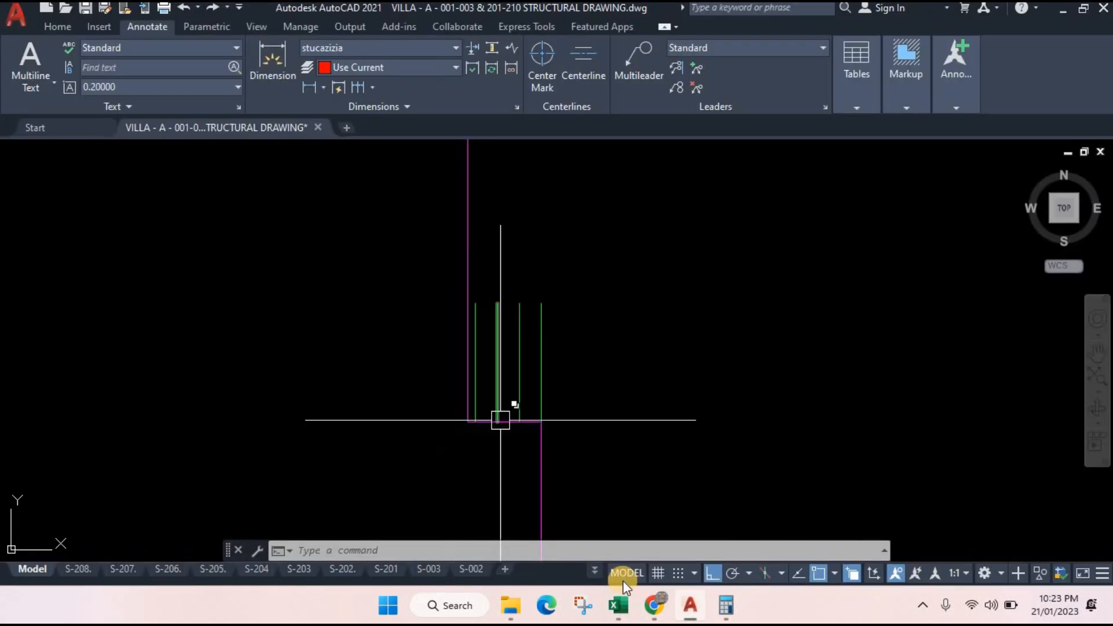
pyautogui.click(683, 608)
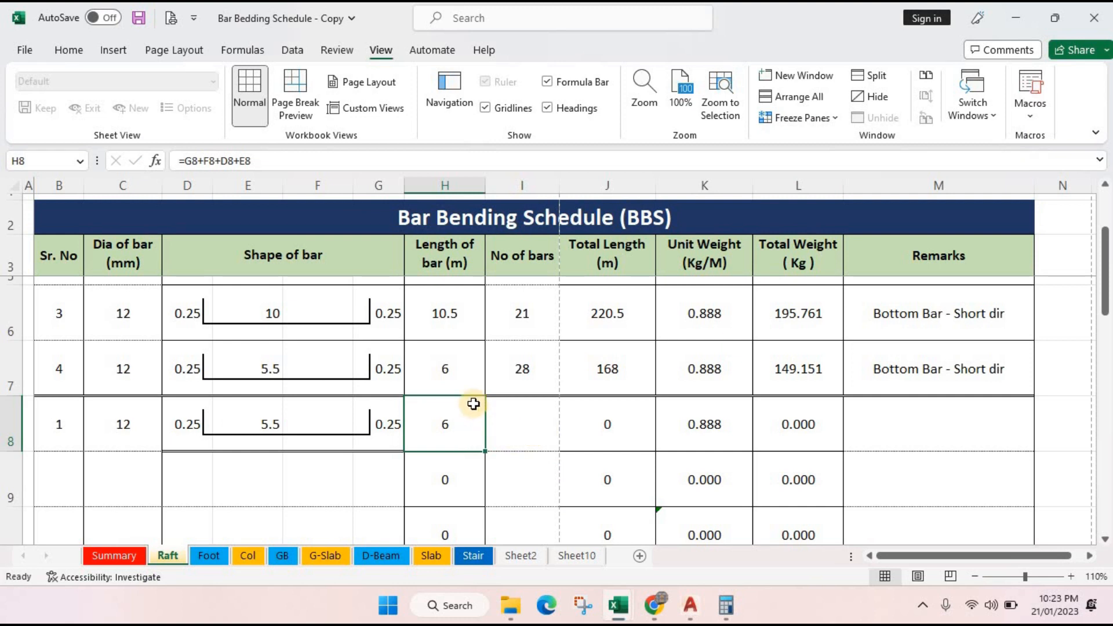
pyautogui.click(533, 436)
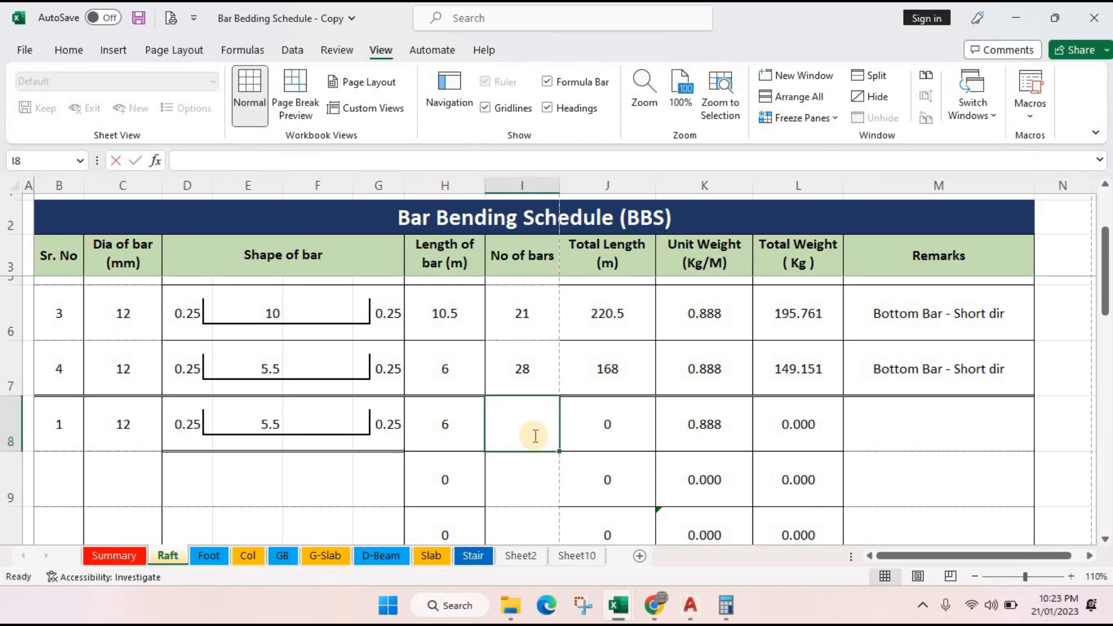
pyautogui.write('4')
pyautogui.press('Return')
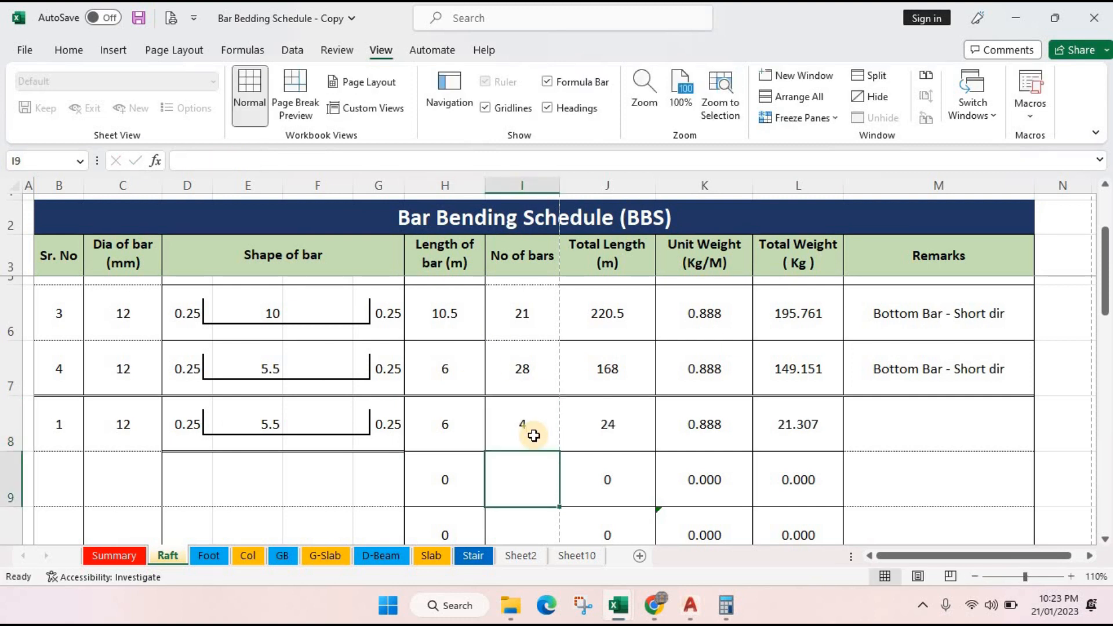
# - Switch to AutoCAD and add a vertical linear dimension along the copied raft outline's left edge, from its upper corner to the small step
pyautogui.click(690, 605)
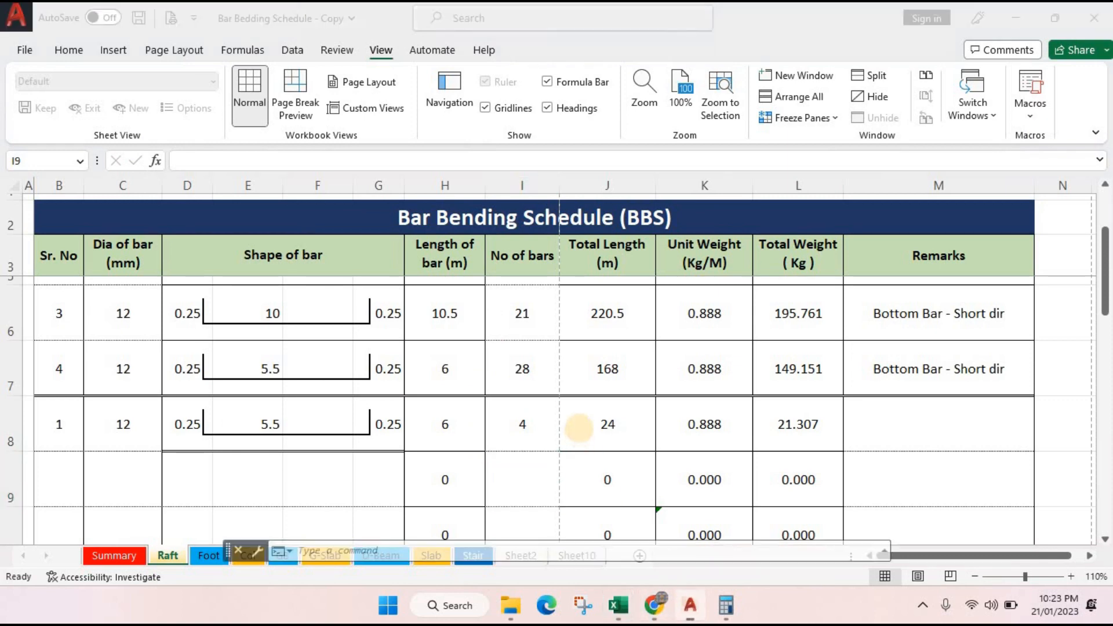
pyautogui.moveTo(522, 373); pyautogui.dragTo(589, 330)
pyautogui.scroll(-2, 516, 382)
pyautogui.moveTo(516, 382); pyautogui.dragTo(502, 392)
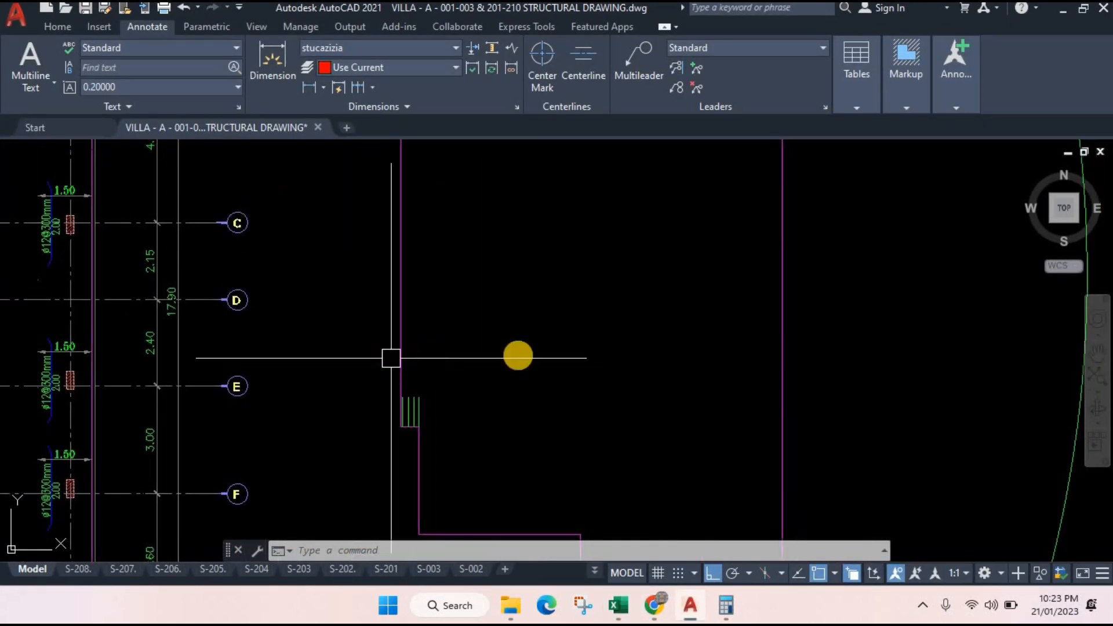
pyautogui.scroll(-4, 689, 386)
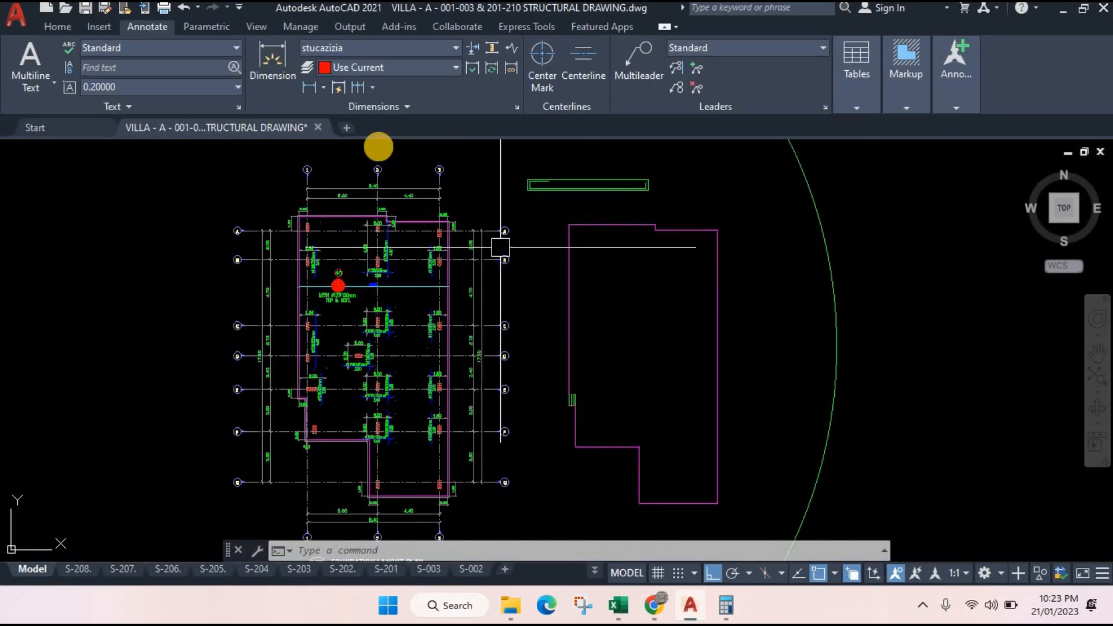
pyautogui.scroll(2, 618, 217)
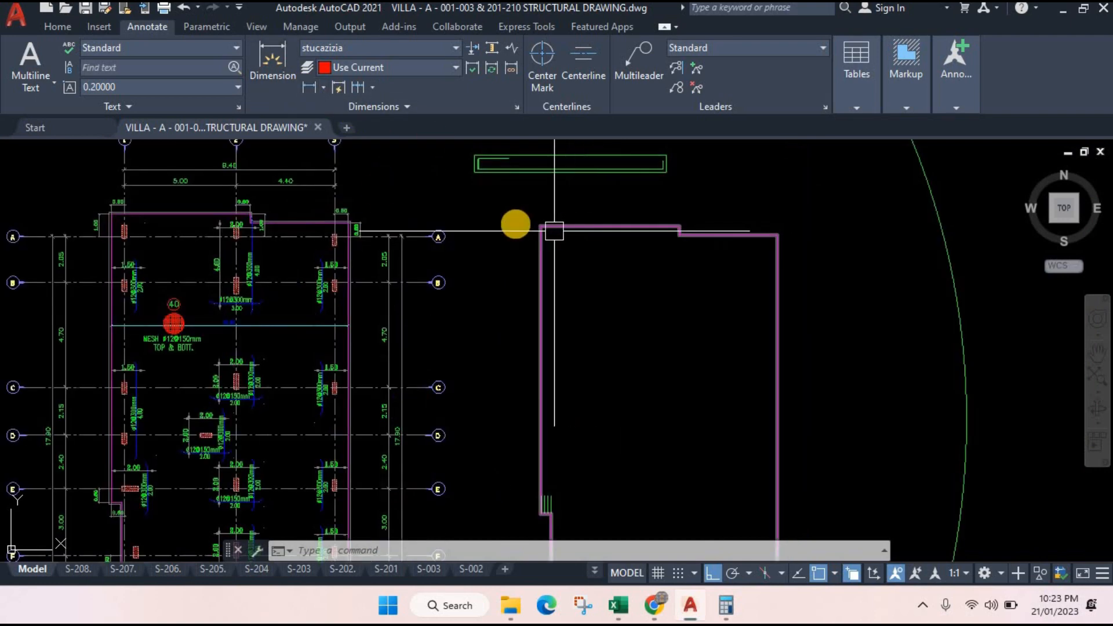
pyautogui.click(322, 88)
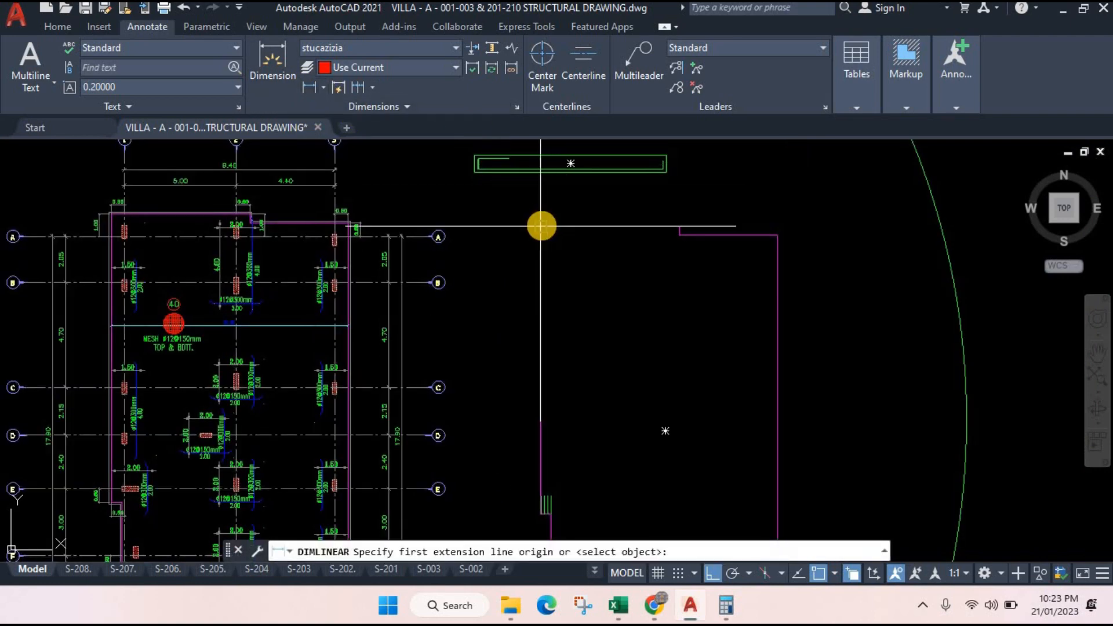
pyautogui.click(541, 226)
pyautogui.scroll(4, 510, 511)
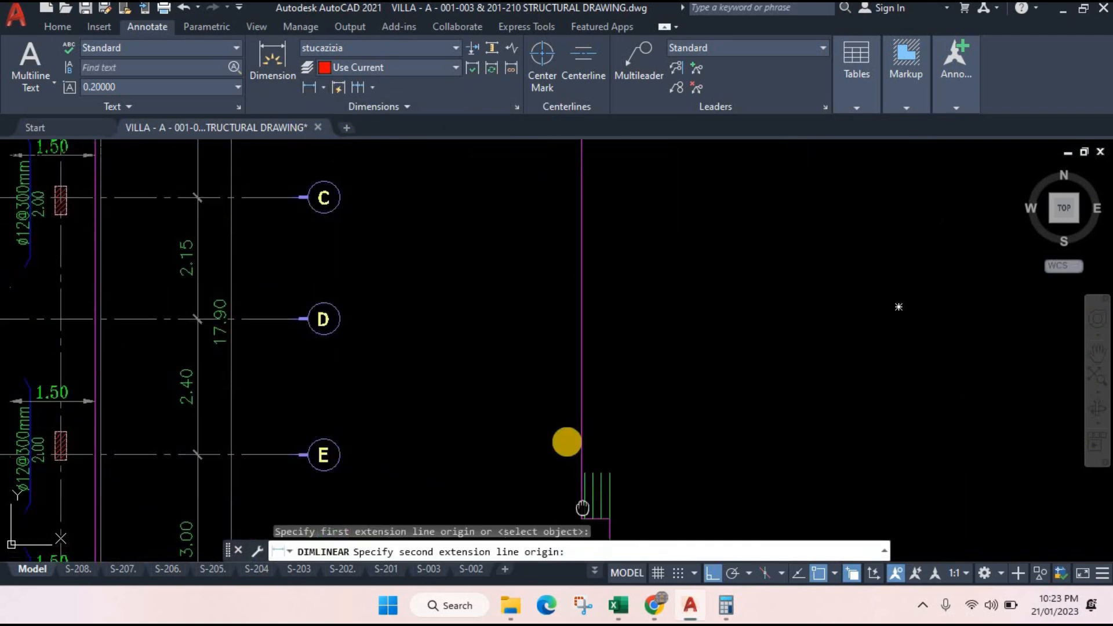
pyautogui.click(565, 450)
pyautogui.click(531, 418)
pyautogui.scroll(5, 539, 345)
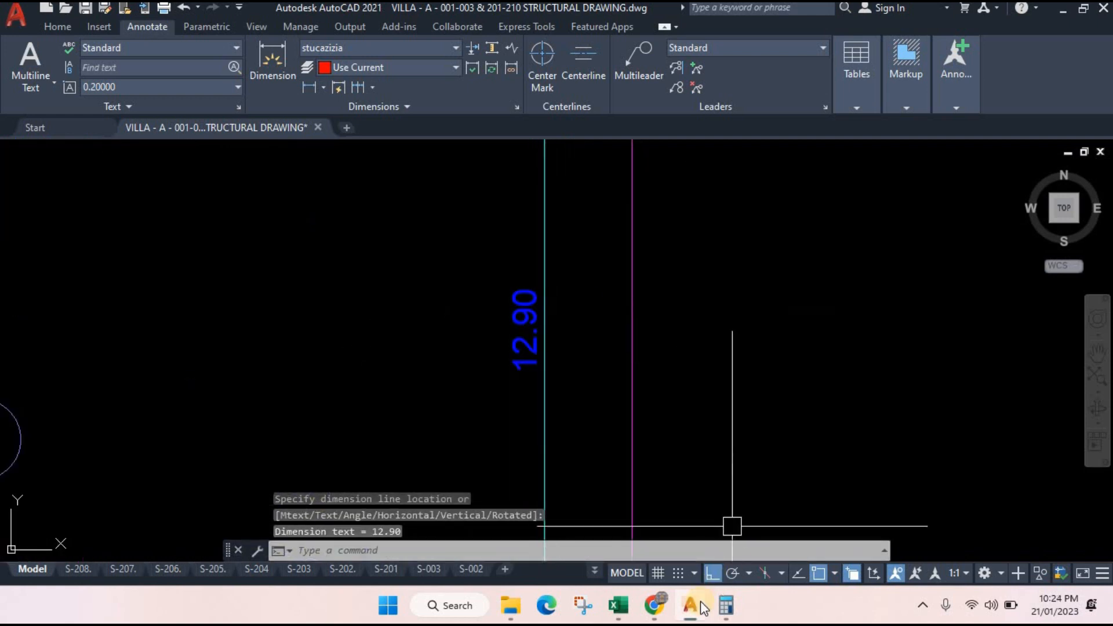
# - Switch to Calculator and subtract 0.1 from the dimensioned edge length of 12.9
pyautogui.click(726, 605)
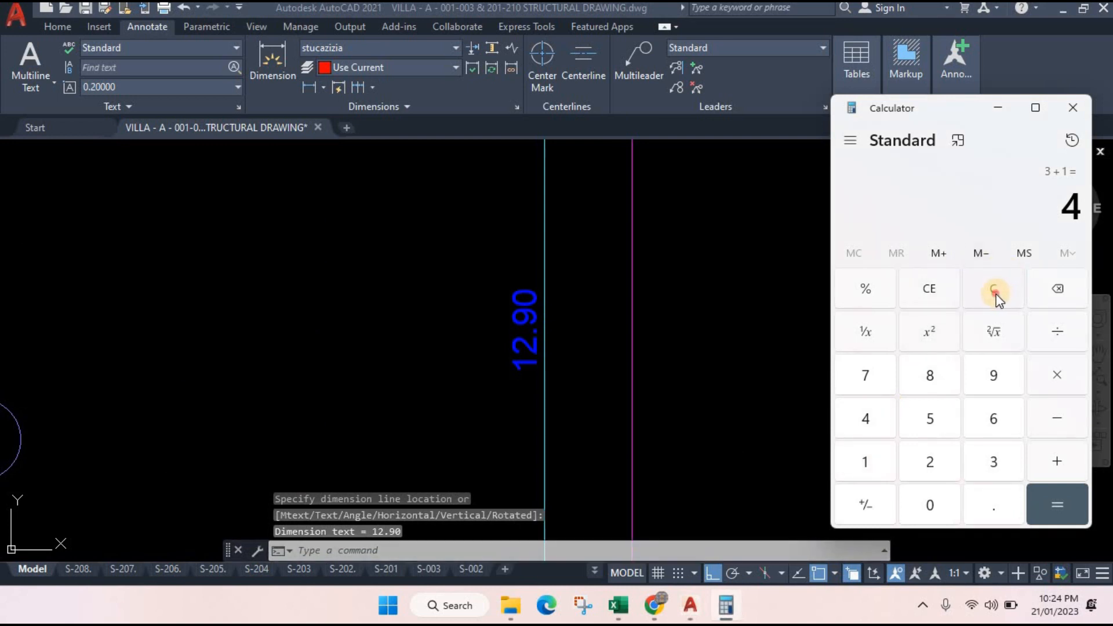
pyautogui.click(952, 477)
pyautogui.click(992, 504)
pyautogui.click(990, 371)
pyautogui.click(1049, 421)
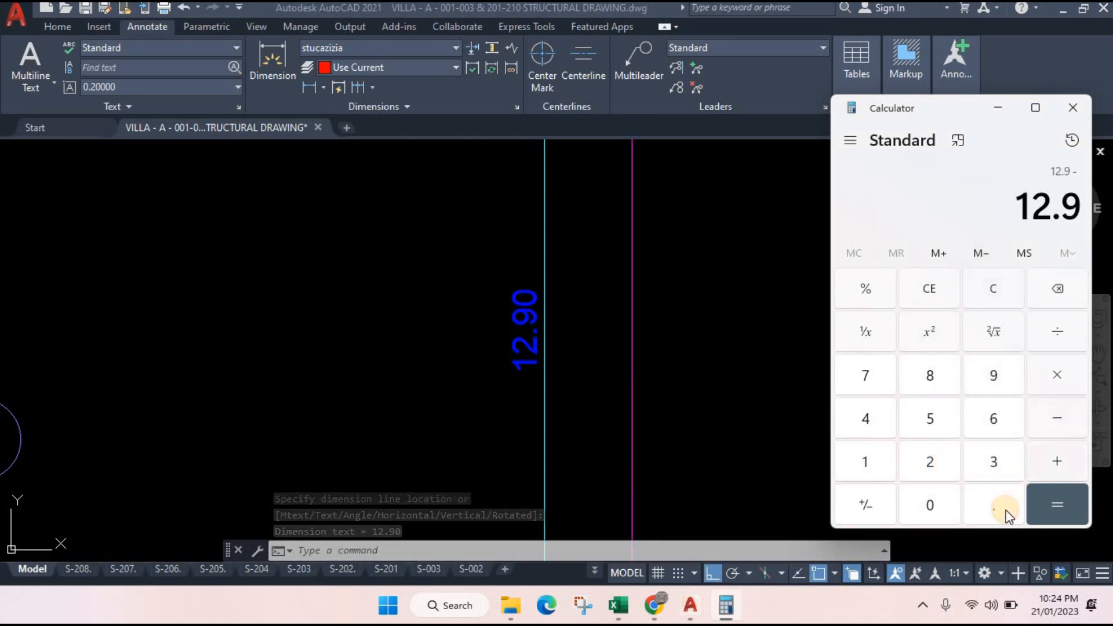
pyautogui.click(1008, 500)
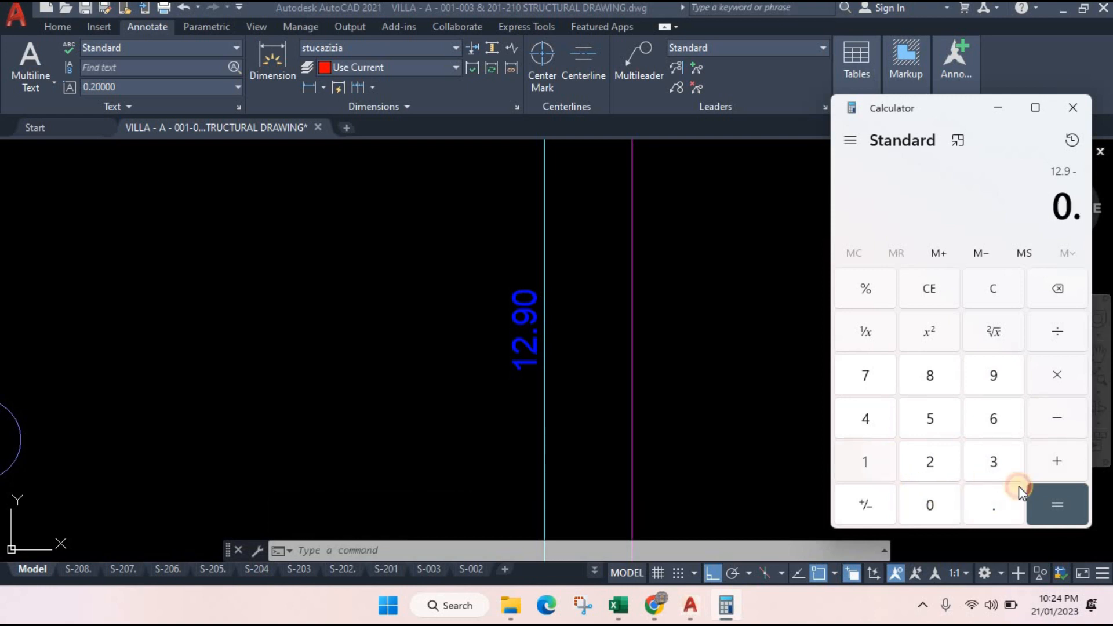
pyautogui.write('1')
pyautogui.click(1055, 503)
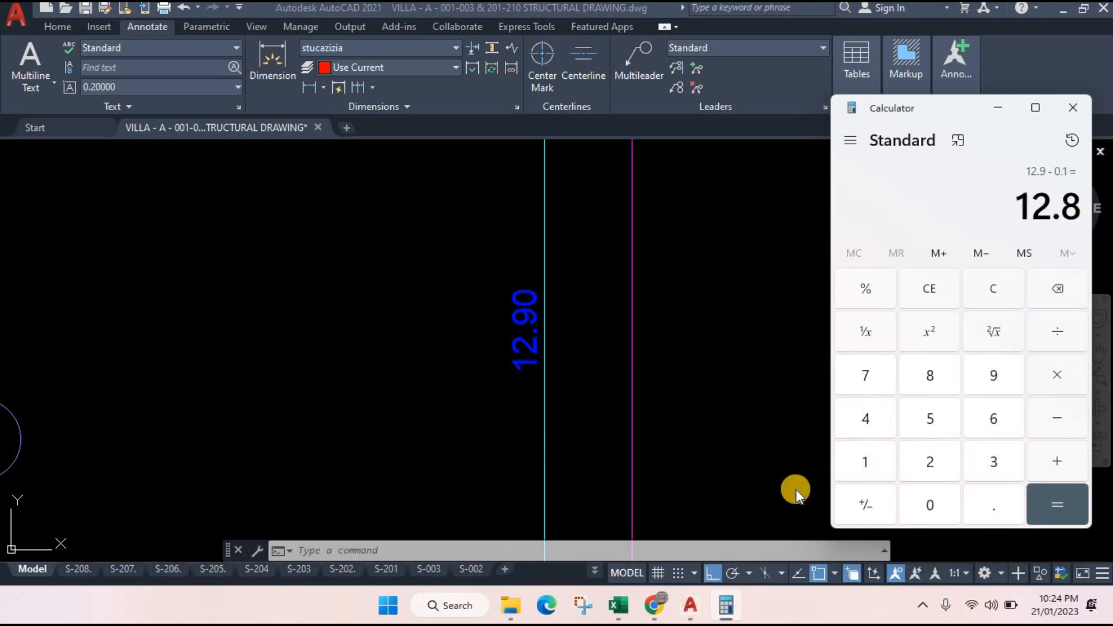
# - Switch to the Bar Bedding Schedule workbook in Excel and enter 12.8 as the straight bar length in cell E8
pyautogui.moveTo(622, 616)
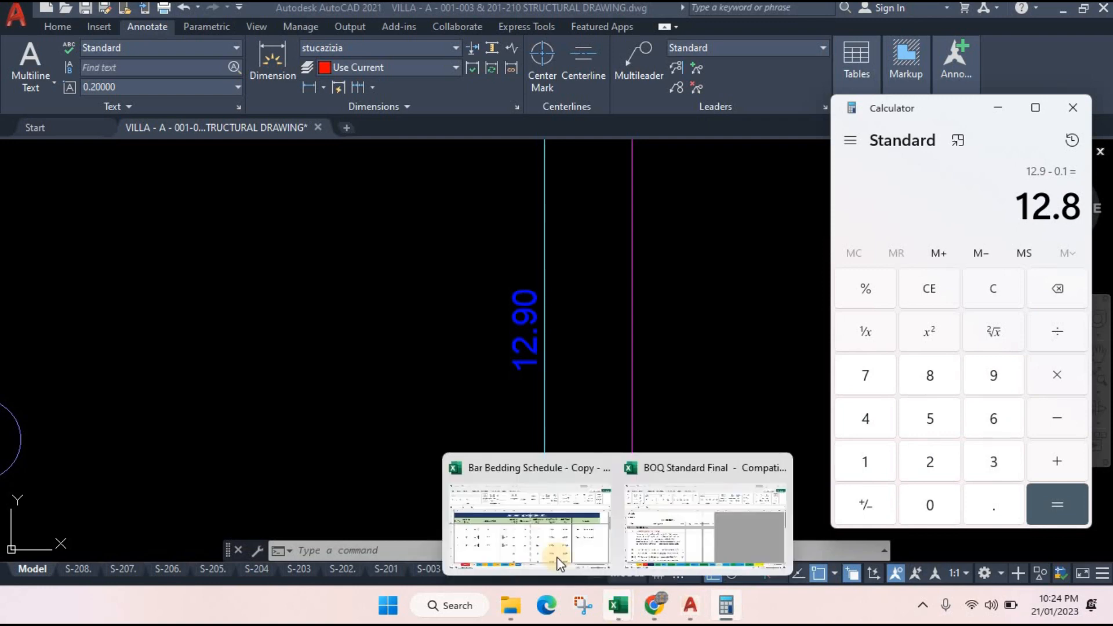
pyautogui.click(550, 554)
pyautogui.click(257, 419)
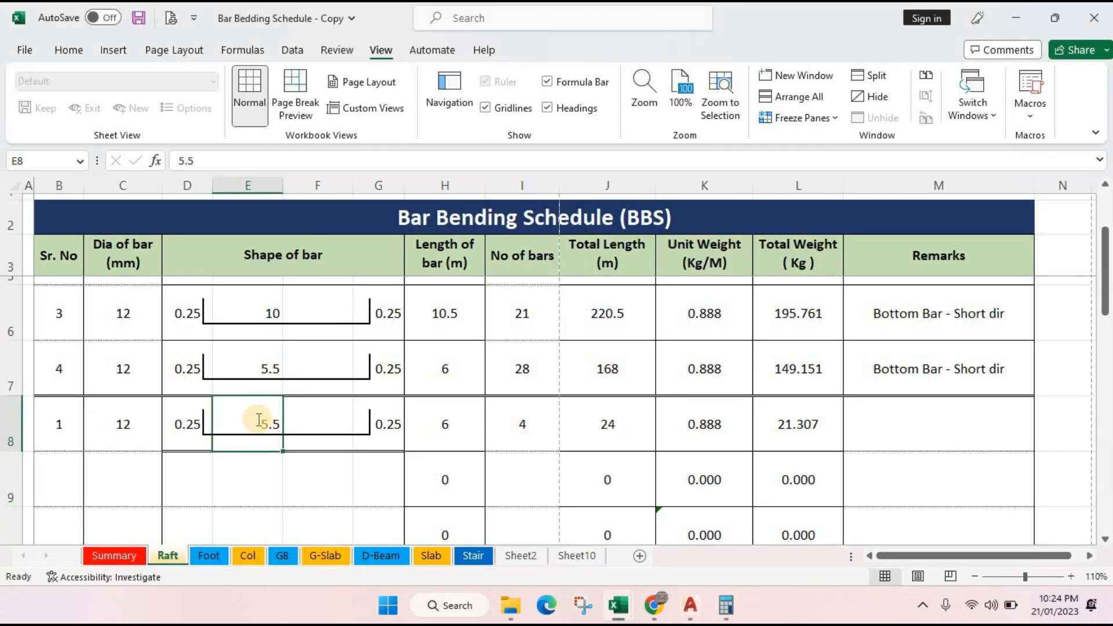
pyautogui.write('12.8')
pyautogui.press('Return')
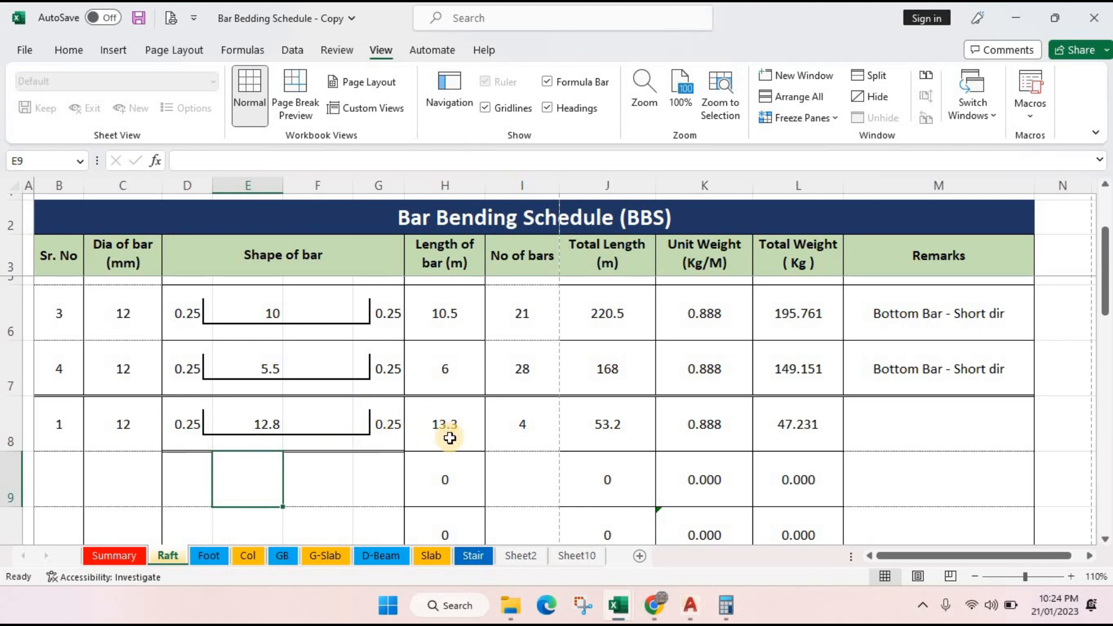
pyautogui.click(527, 433)
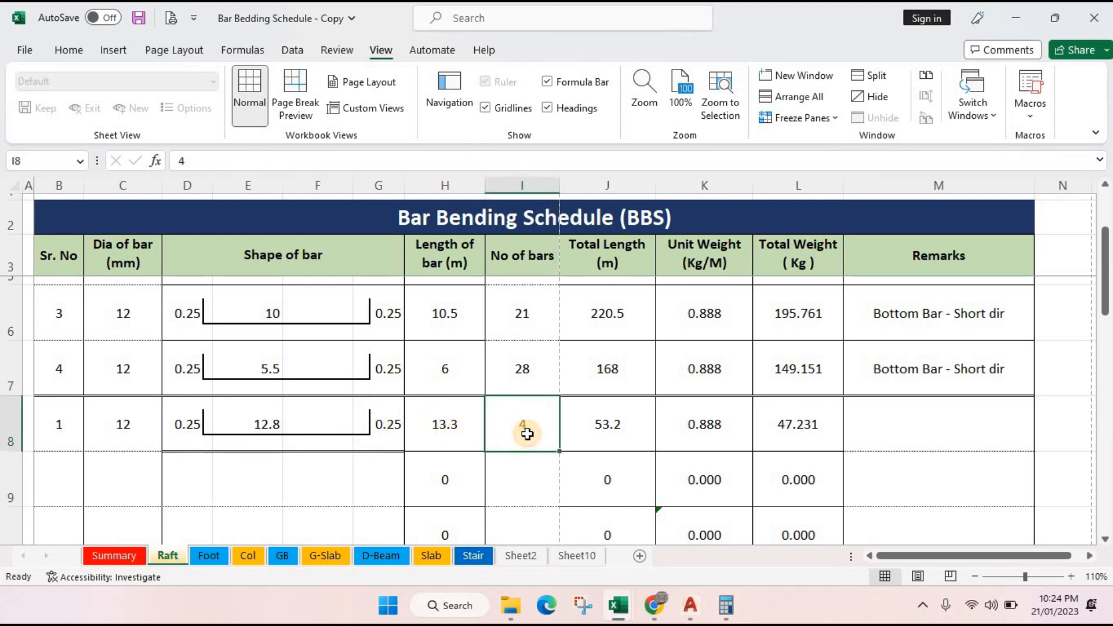
pyautogui.click(617, 445)
# - Copy the remark from M7 into M8 and change its wording to "Bottom Bar - long dir"
pyautogui.click(851, 438)
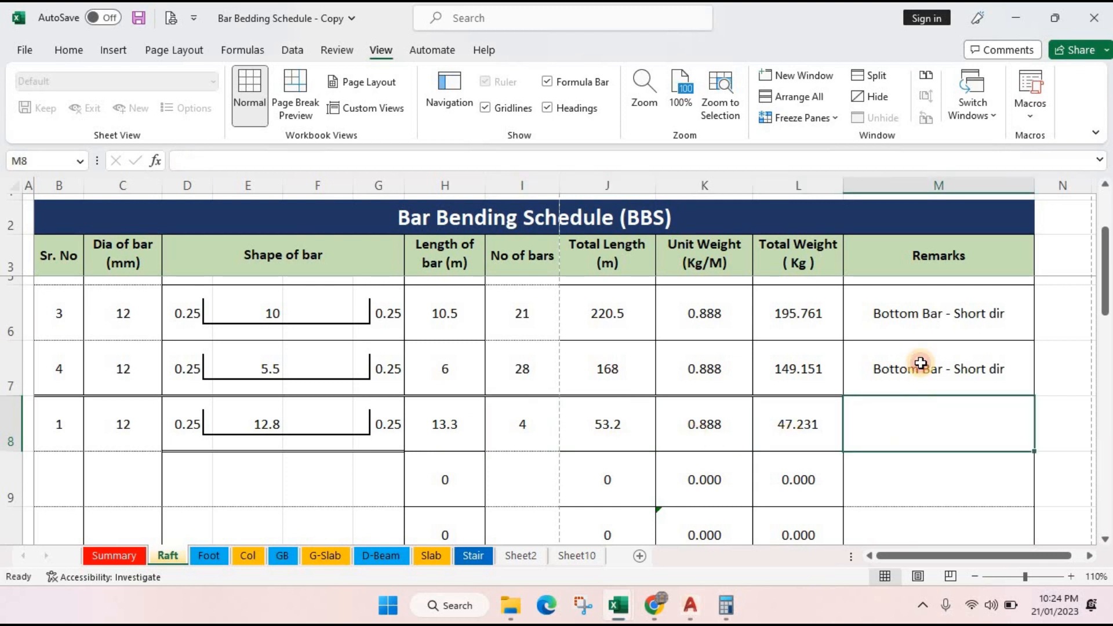
pyautogui.click(921, 363)
pyautogui.hotkey('ctrl', 'c')
pyautogui.keyDown('ctrl'); pyautogui.click(924, 427); pyautogui.keyUp('ctrl')
pyautogui.press('Return')
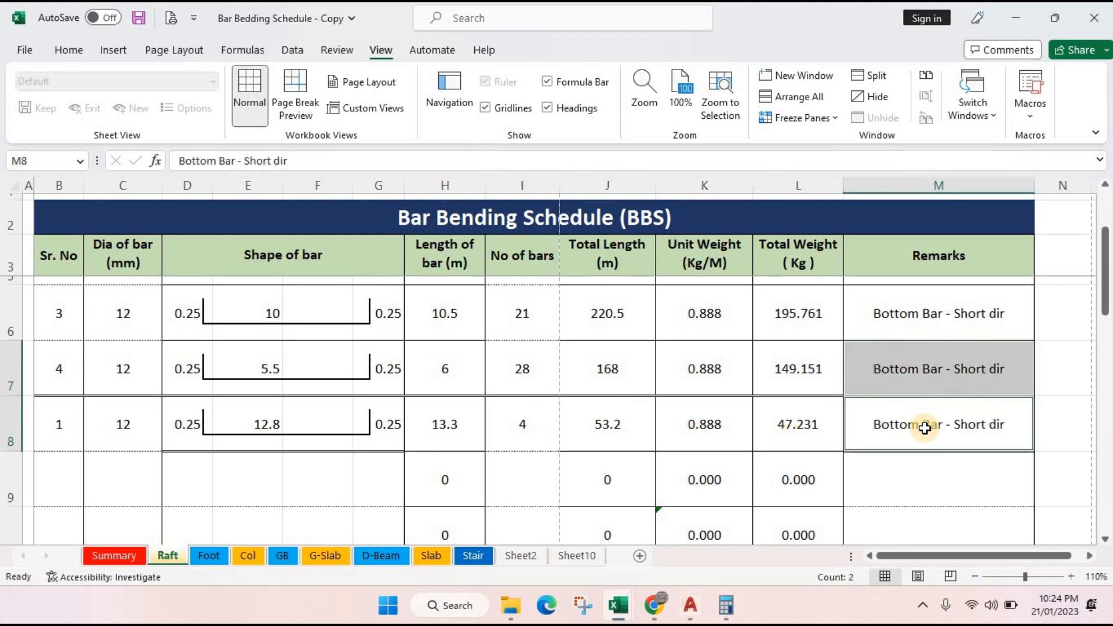
pyautogui.doubleClick(925, 428)
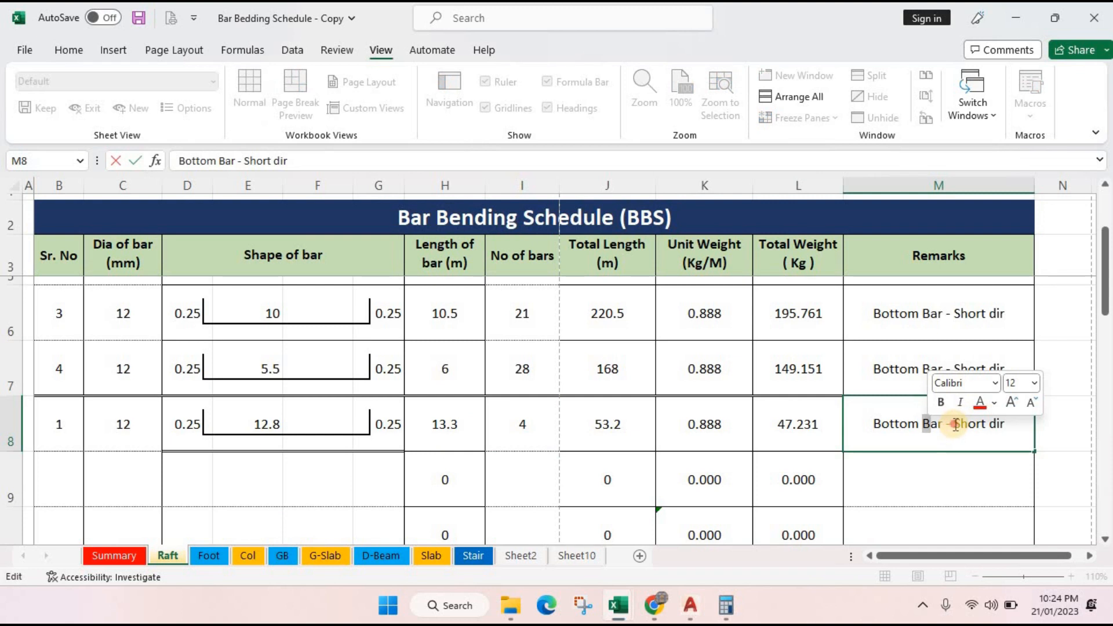
pyautogui.moveTo(956, 425); pyautogui.dragTo(986, 425)
pyautogui.write('long')
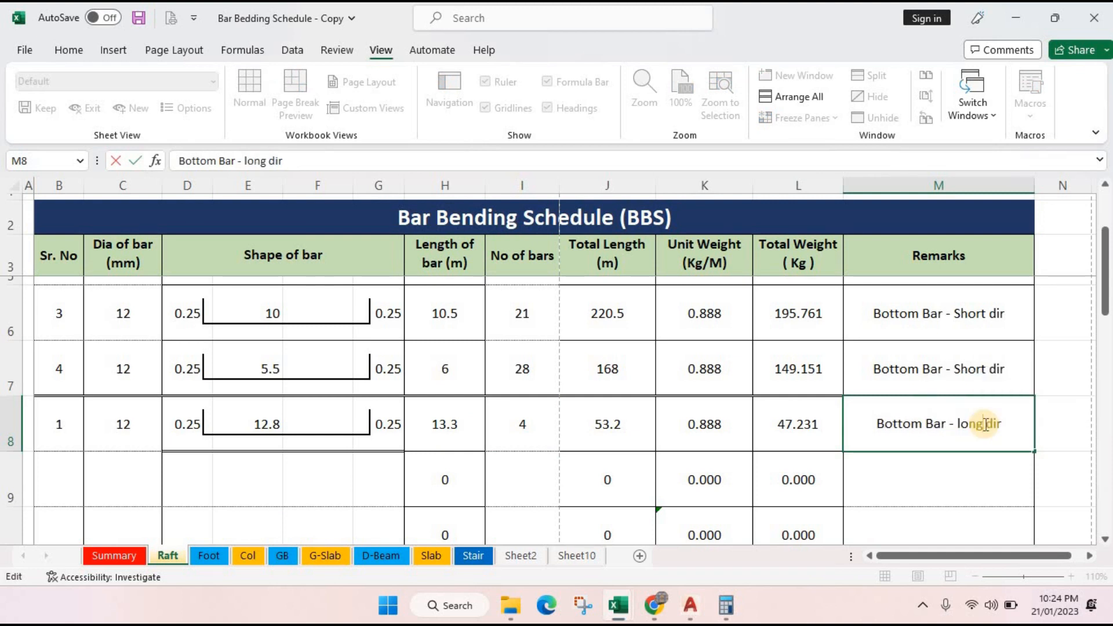
pyautogui.press('Return')
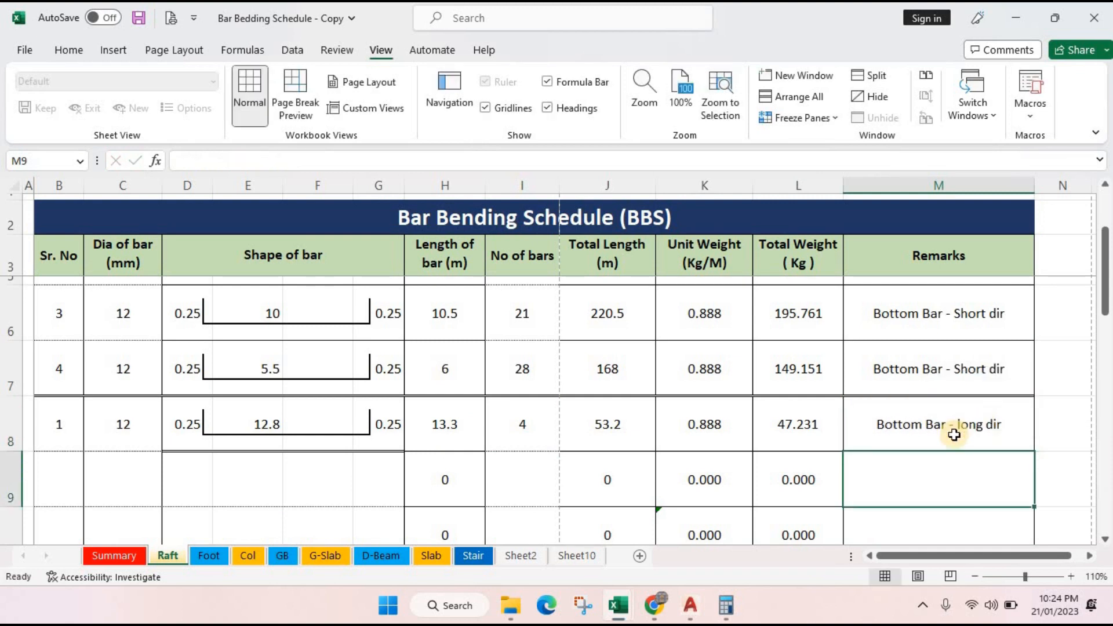
pyautogui.press('Up')
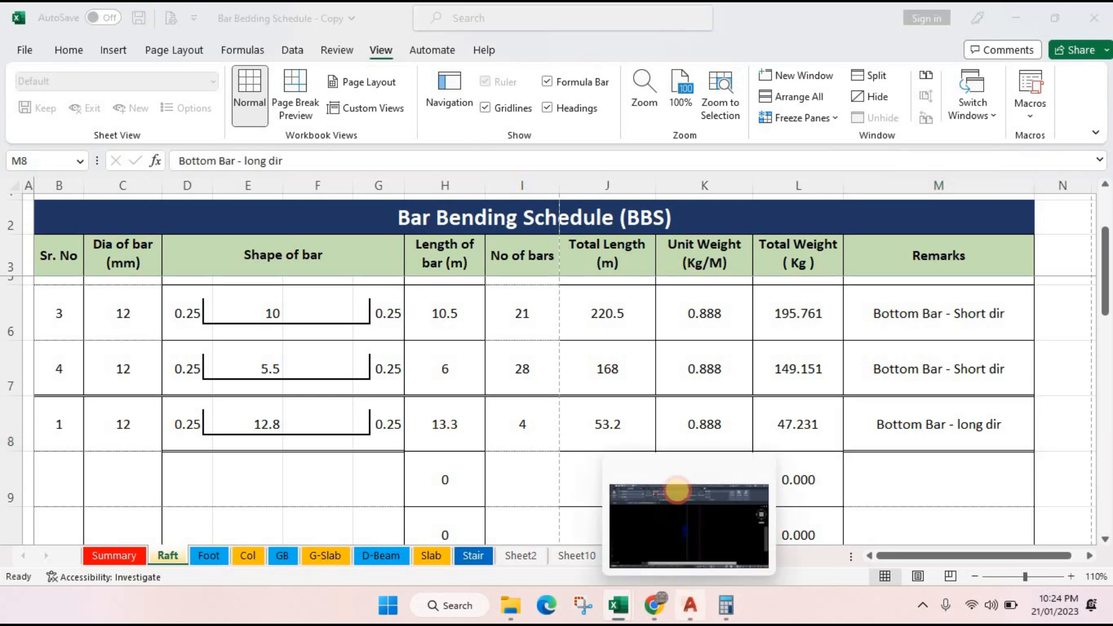
# - Switch to AutoCAD and add a horizontal linear dimension just above the raft outline's lower-left step edge, spanning its two corners
pyautogui.click(690, 605)
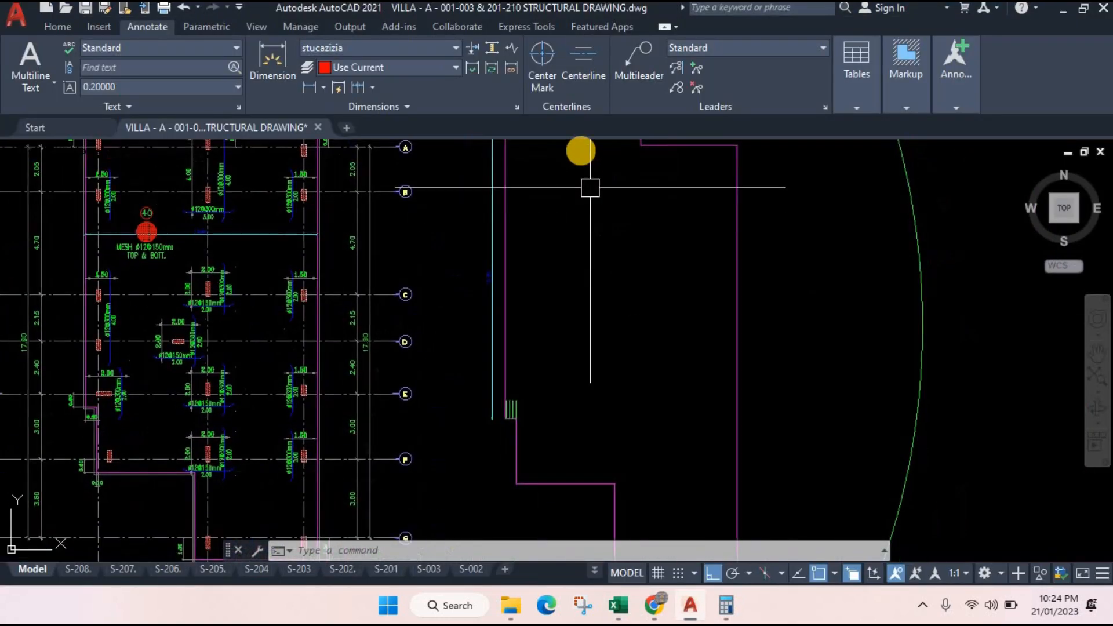
pyautogui.scroll(1, 586, 298)
pyautogui.scroll(-1, 388, 183)
pyautogui.press('Return')
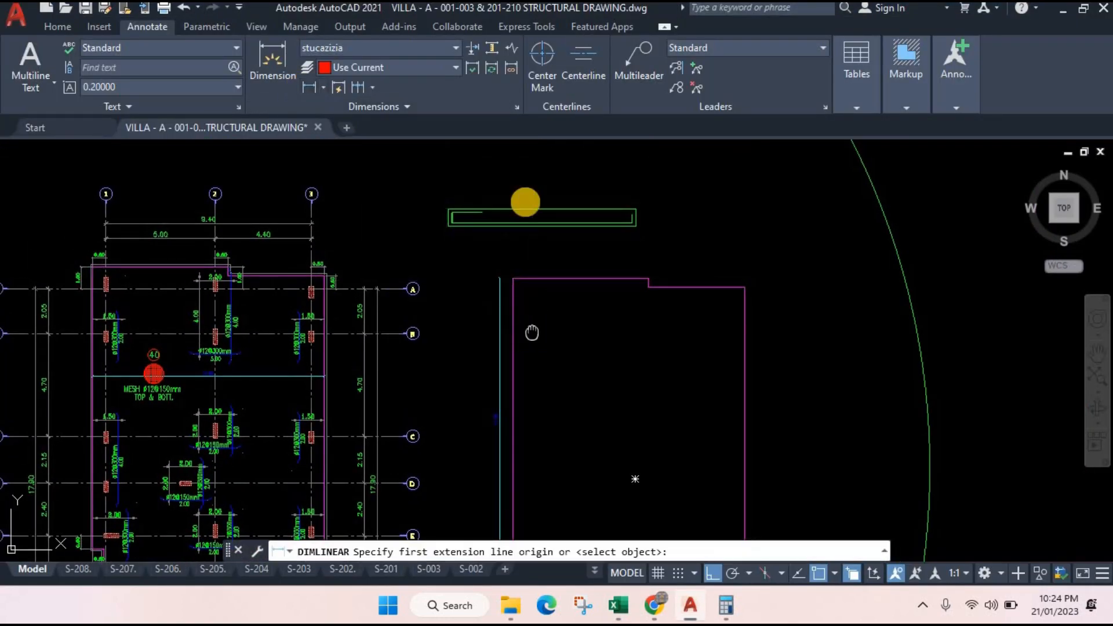
pyautogui.scroll(-1, 527, 199)
pyautogui.scroll(1, 529, 464)
pyautogui.click(516, 495)
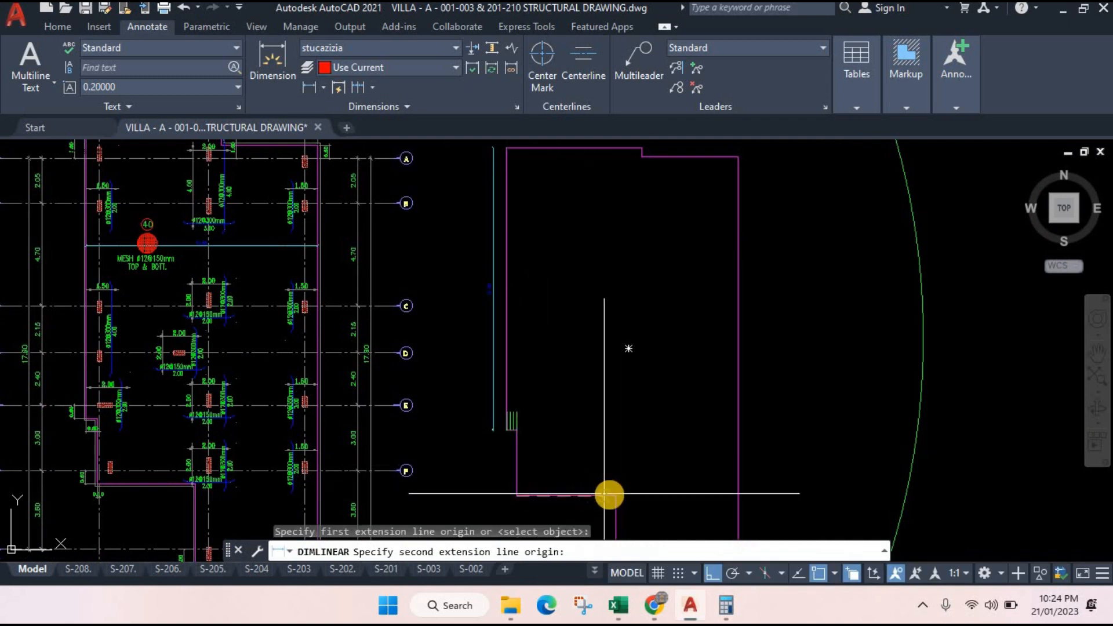
pyautogui.click(615, 495)
pyautogui.click(590, 478)
pyautogui.scroll(4, 588, 486)
pyautogui.scroll(2, 545, 463)
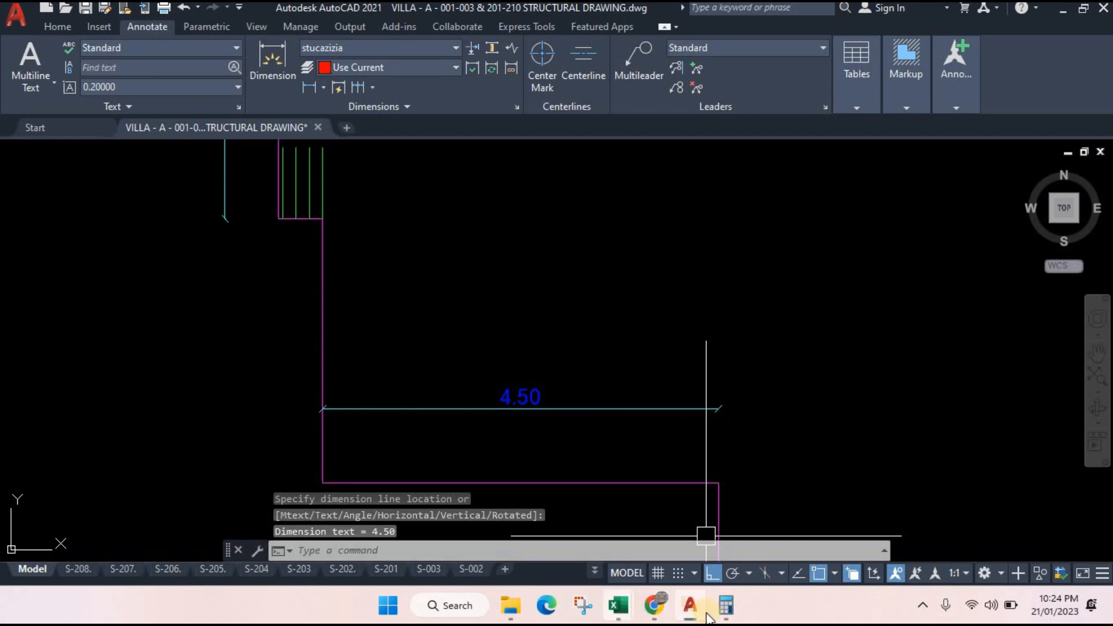
# - Switch to Calculator and subtract 0.05 from the dimensioned step width of 4.5
pyautogui.click(726, 606)
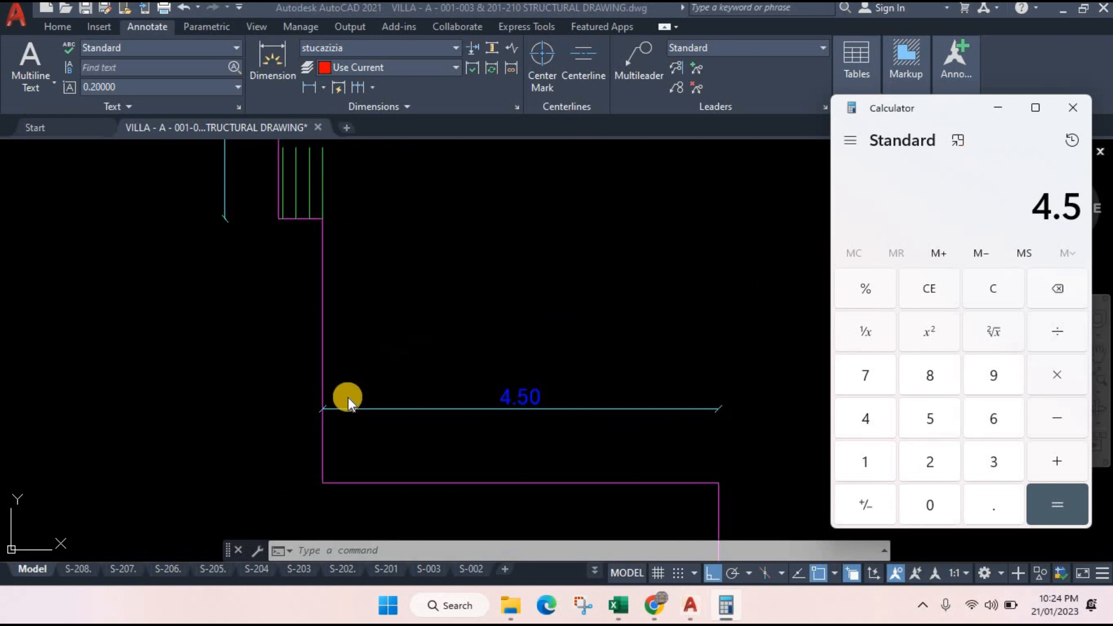
pyautogui.click(1066, 419)
pyautogui.click(990, 504)
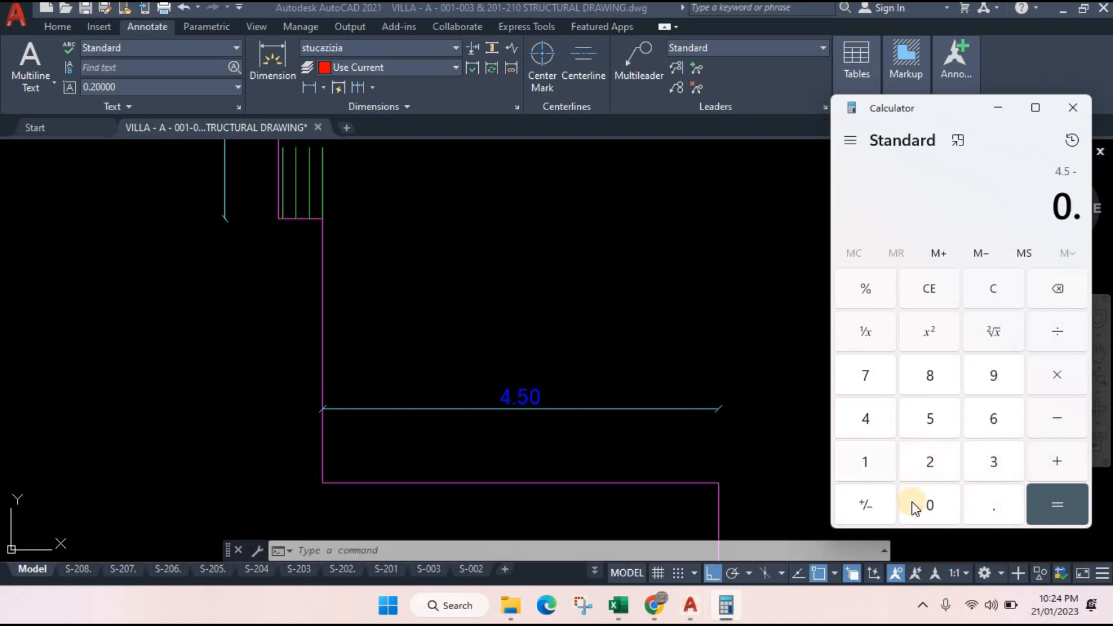
pyautogui.write('5')
pyautogui.press('Return')
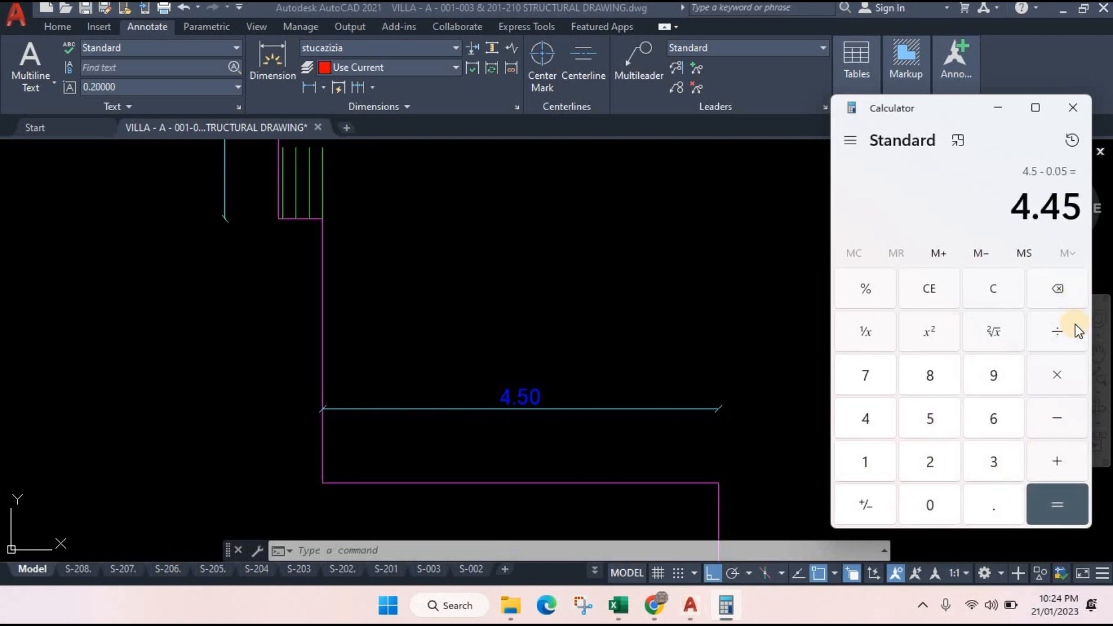
# - Divide the reduced width by the 0.15 bar spacing and add 1 to work out the number of bars
pyautogui.click(1058, 331)
pyautogui.click(1001, 503)
pyautogui.click(859, 458)
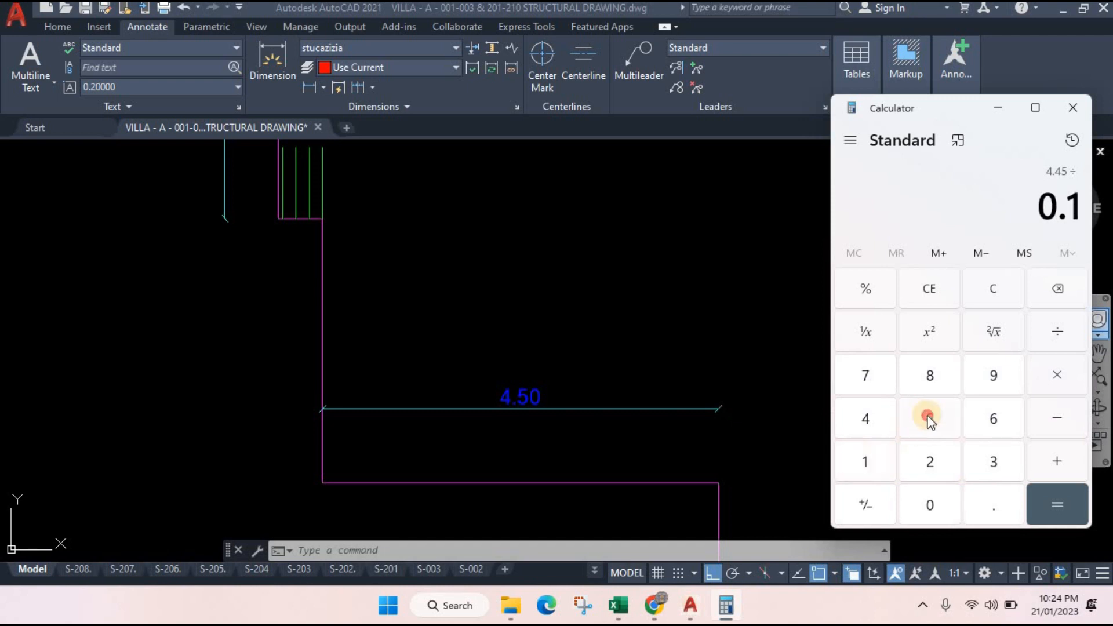
pyautogui.click(929, 418)
pyautogui.click(1061, 504)
pyautogui.click(1058, 464)
pyautogui.click(864, 461)
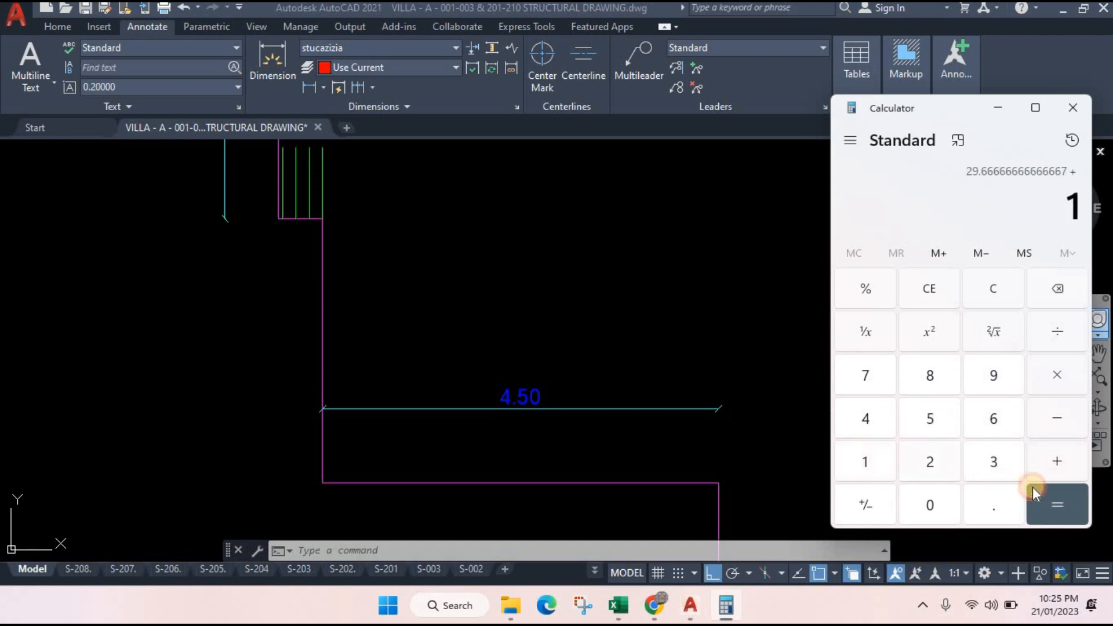
pyautogui.press('Return')
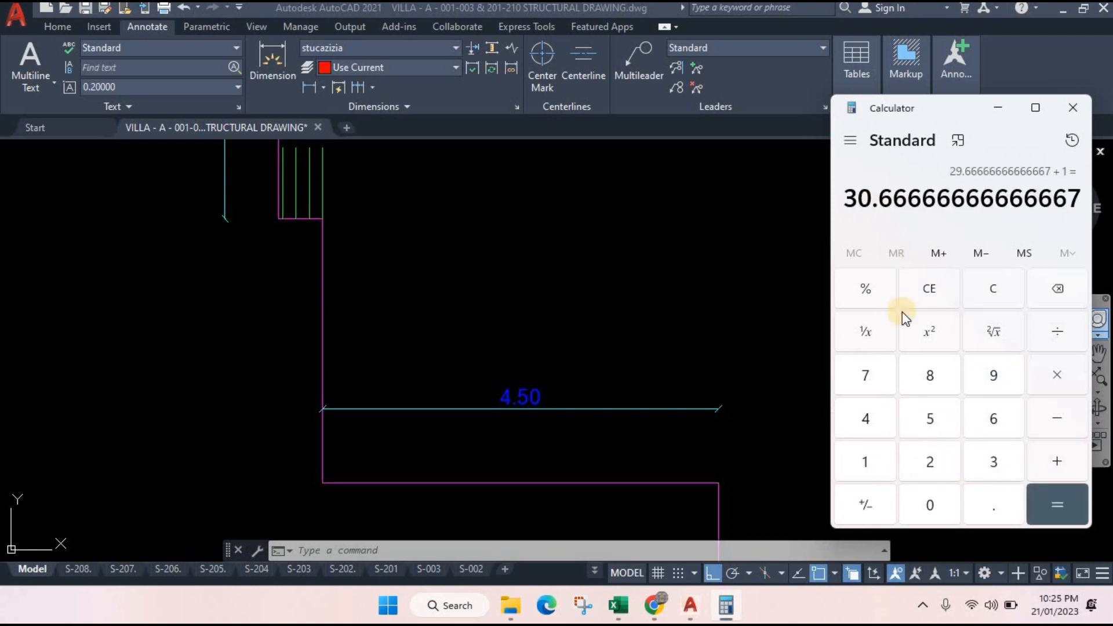
# - Switch to the Bar Bedding Schedule workbook in Excel and enter 31 as the number of bars in cell I9
pyautogui.moveTo(618, 605)
pyautogui.click(519, 548)
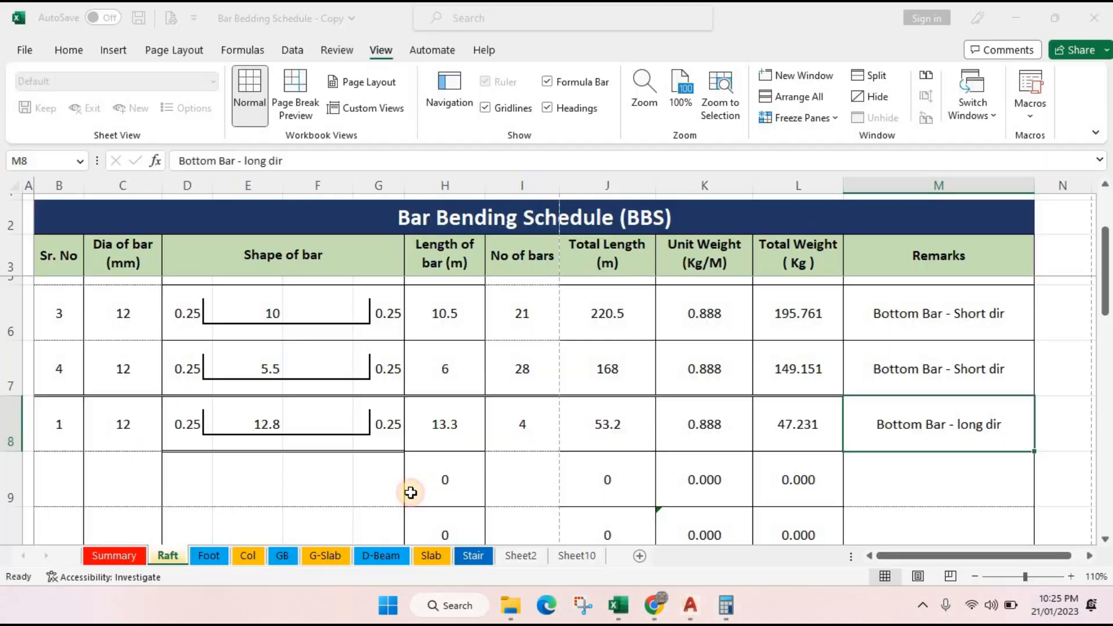
pyautogui.click(522, 481)
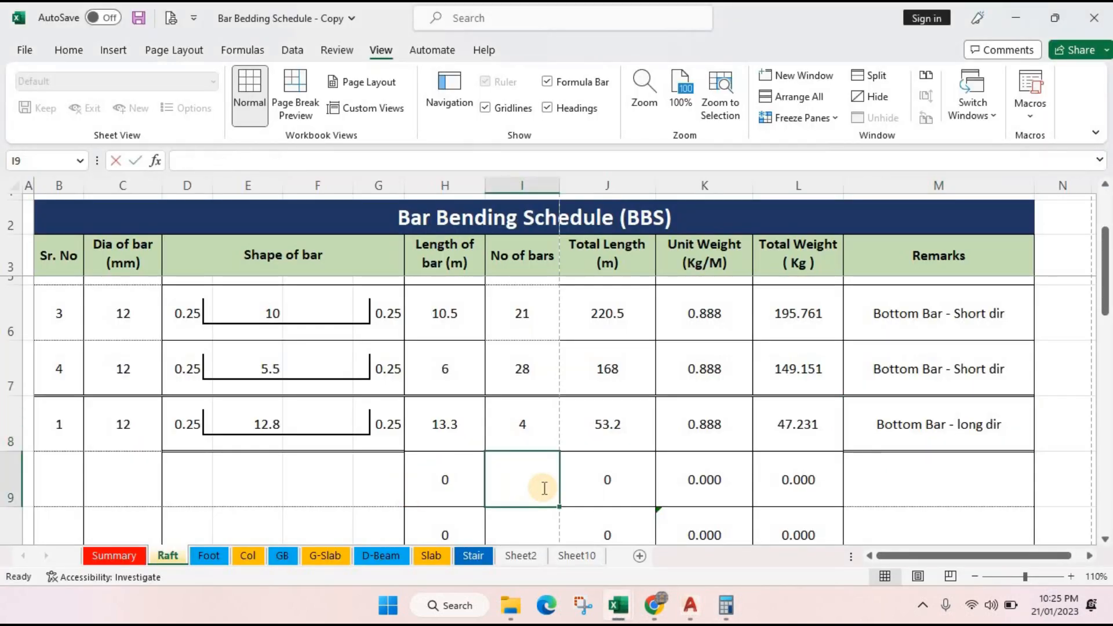
pyautogui.write('31')
pyautogui.press('Return')
# - Enter serial number 2 in B9 and a bar diameter of 12 in C9
pyautogui.click(51, 410)
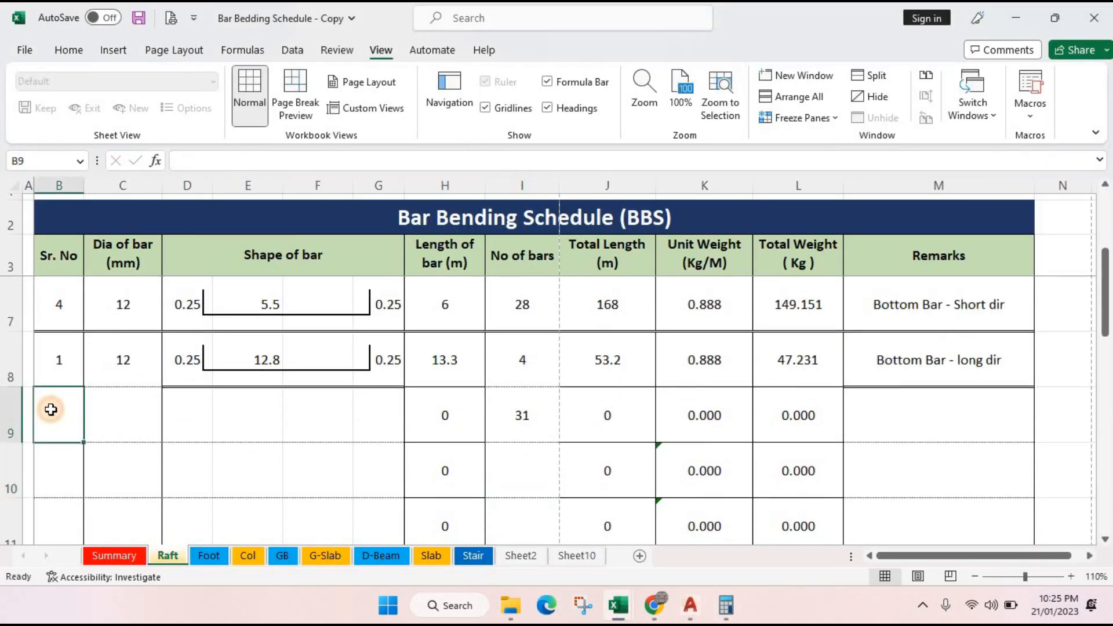
pyautogui.write('2')
pyautogui.press('Tab')
pyautogui.write('1')
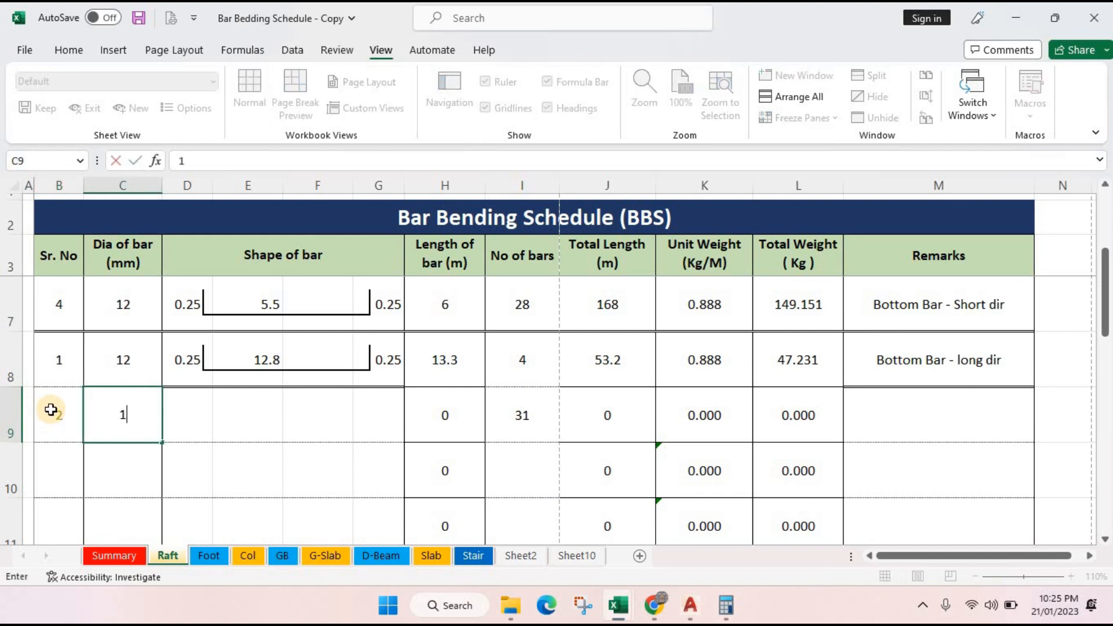
pyautogui.write('2')
pyautogui.click(318, 470)
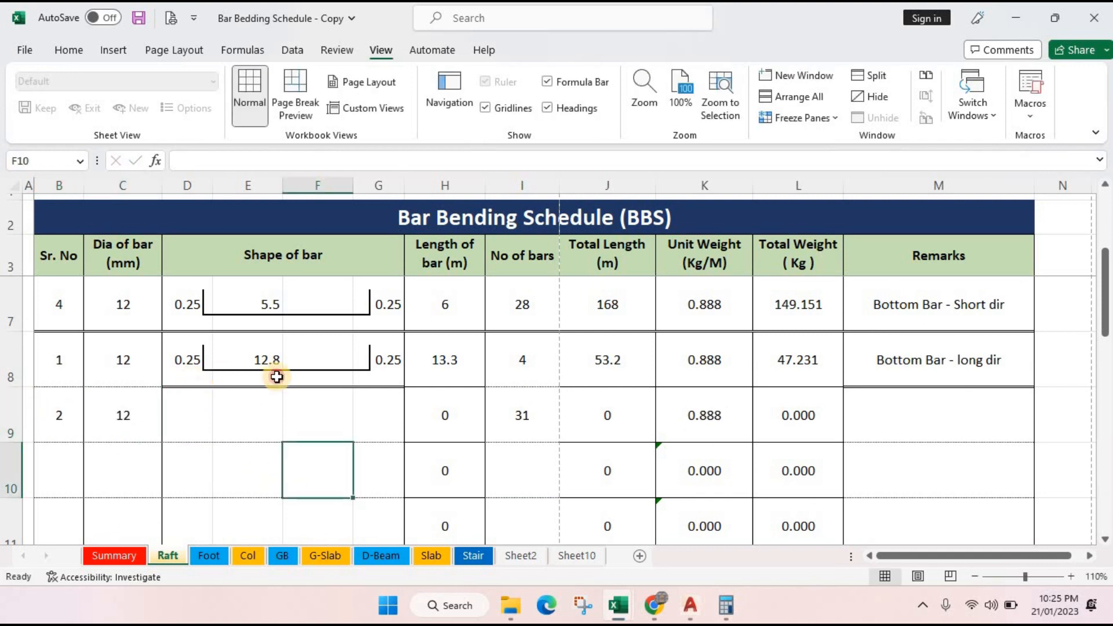
# - Copy the bar shape with its dimensions from D8:G8 into row 9, starting at cell D9
pyautogui.moveTo(186, 371); pyautogui.dragTo(381, 367)
pyautogui.hotkey('ctrl', 'c')
pyautogui.click(192, 424)
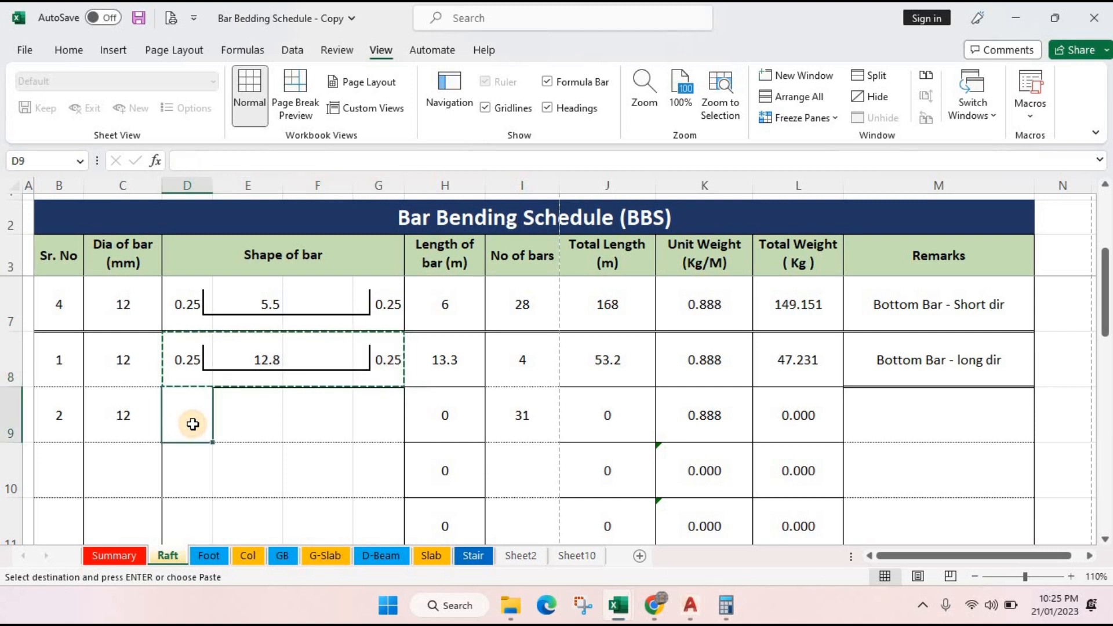
pyautogui.press('Return')
pyautogui.click(242, 476)
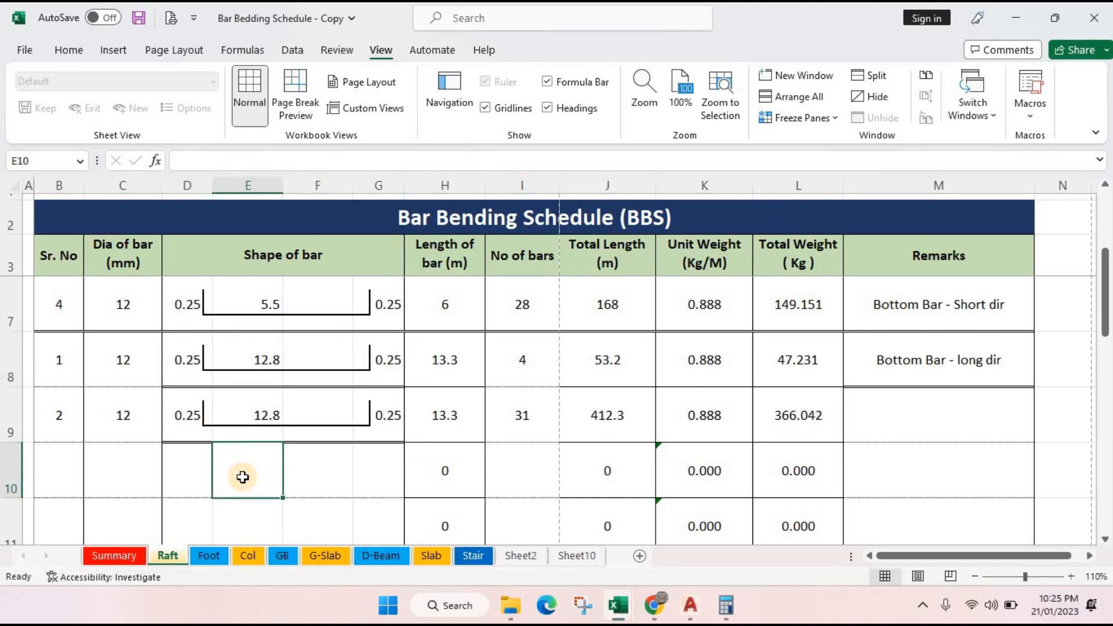
pyautogui.scroll(-1, 504, 464)
pyautogui.click(474, 377)
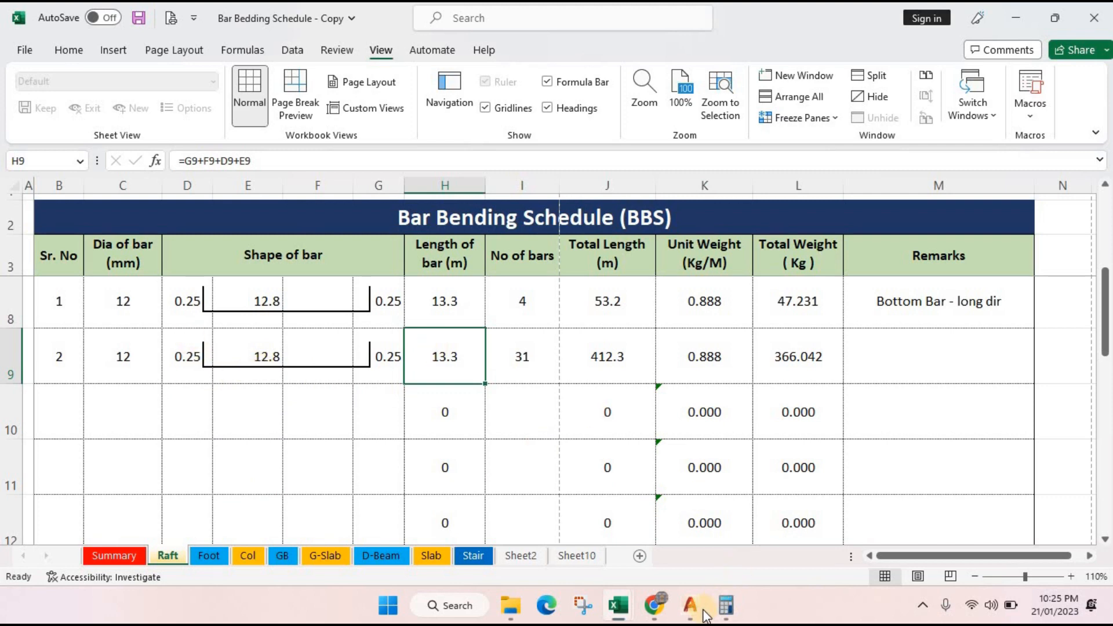
pyautogui.click(515, 372)
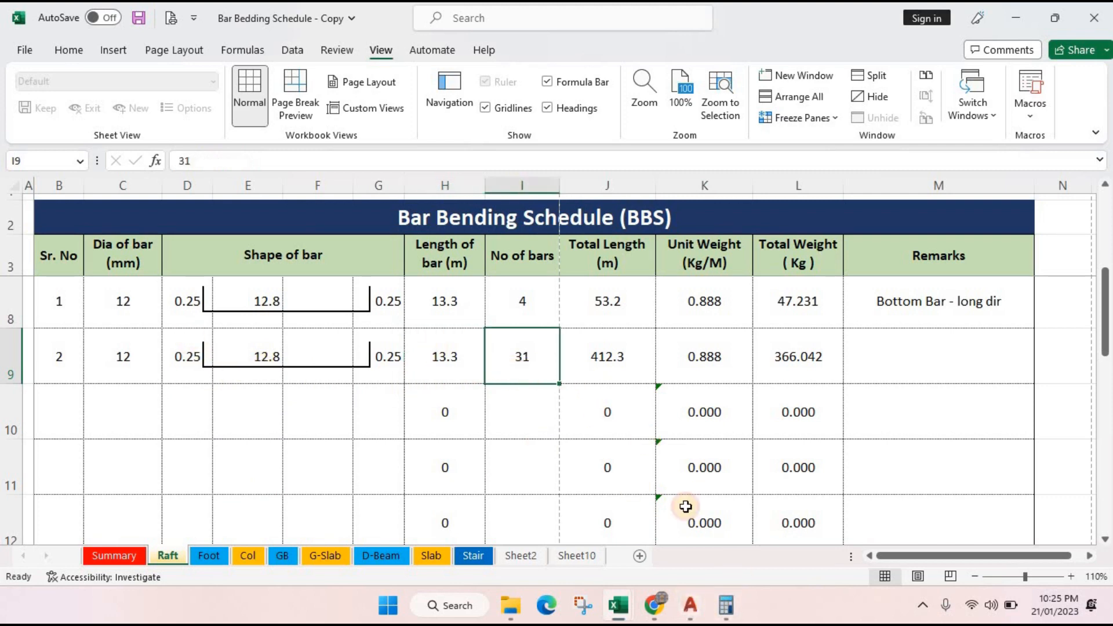
# - Switch to AutoCAD and add a vertical linear dimension from the middle of the lower-left step edge to the raft outline's upper edge
pyautogui.click(691, 609)
pyautogui.scroll(-2, 519, 409)
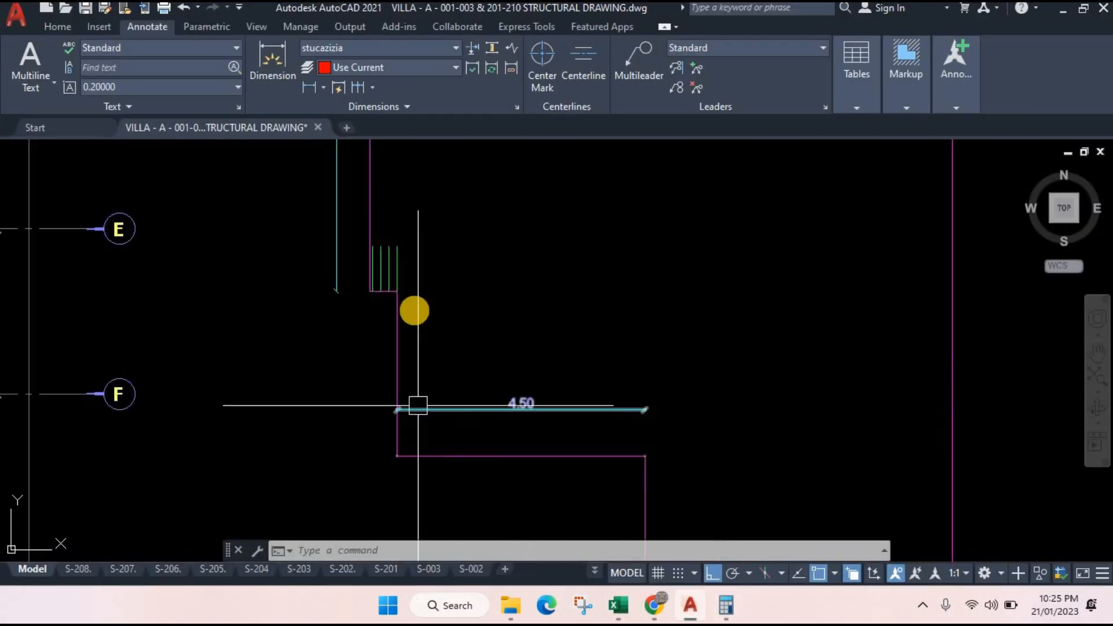
pyautogui.scroll(-3, 417, 343)
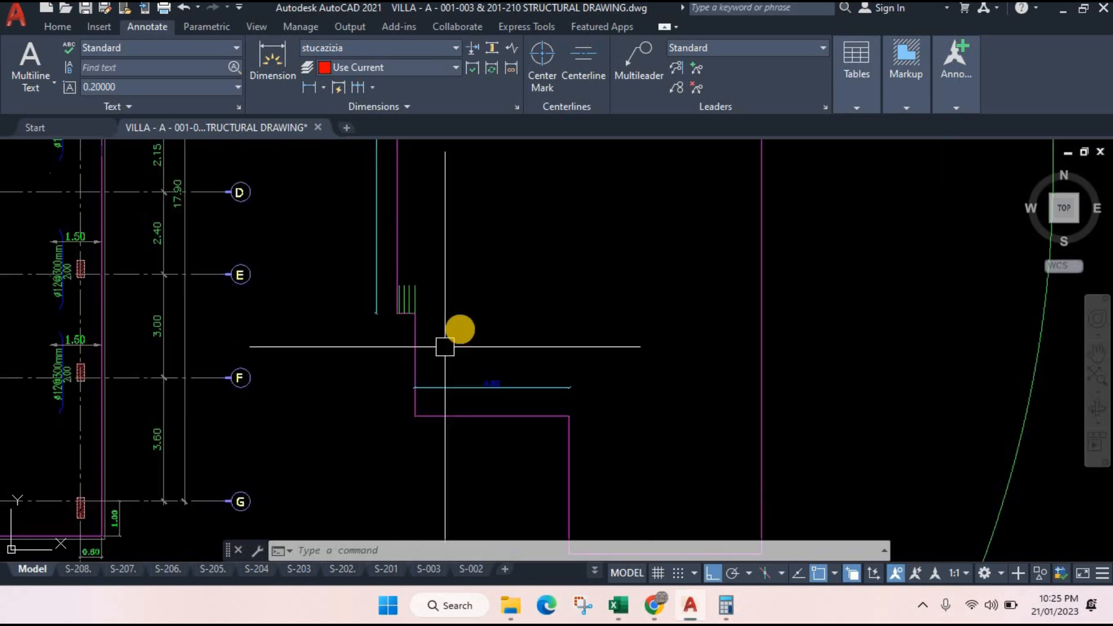
pyautogui.click(309, 87)
pyautogui.click(506, 425)
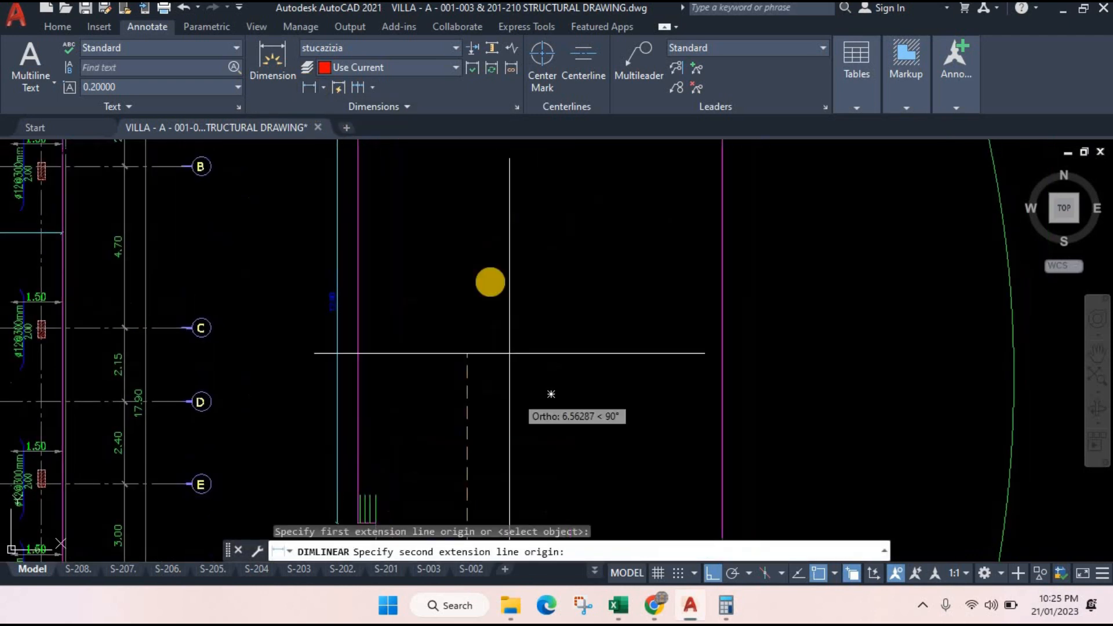
pyautogui.click(462, 246)
pyautogui.click(462, 261)
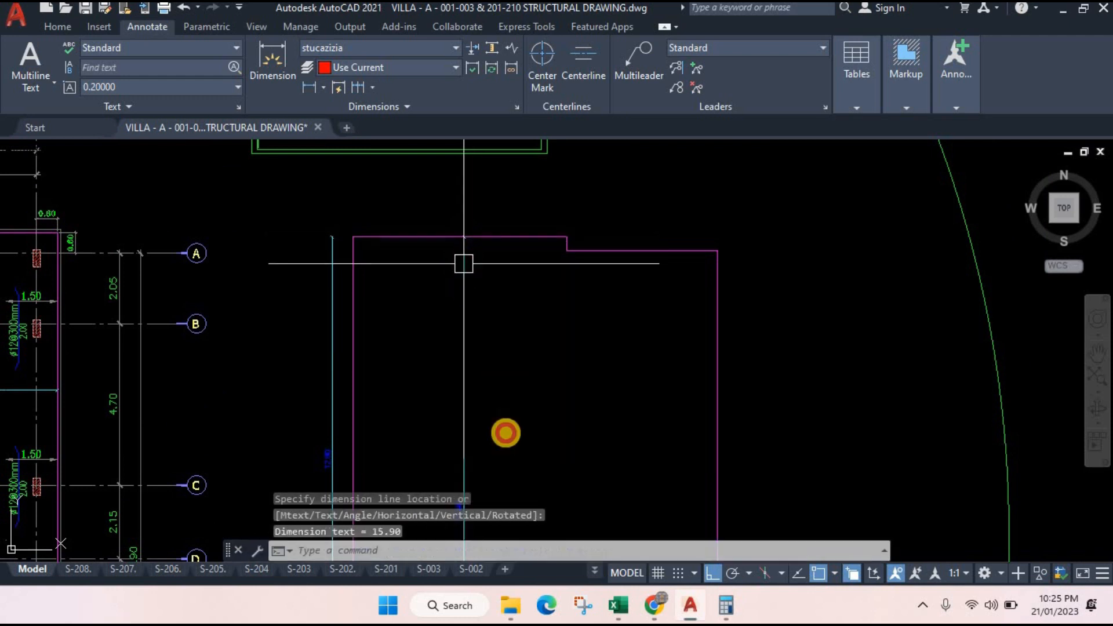
pyautogui.moveTo(505, 432); pyautogui.dragTo(496, 300)
pyautogui.scroll(5, 463, 400)
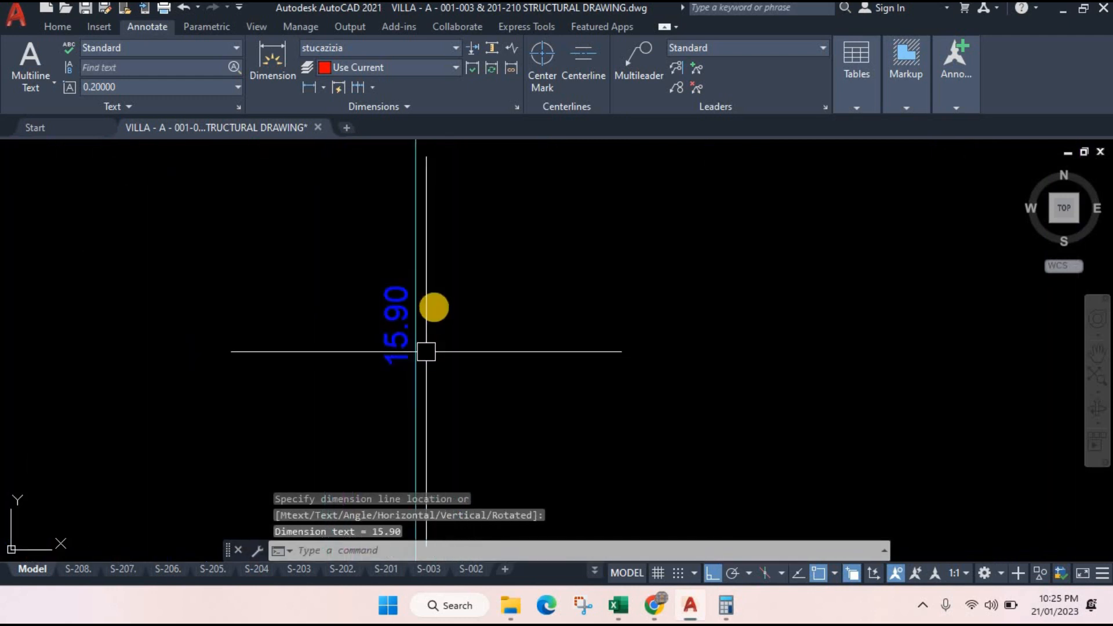
pyautogui.scroll(-5, 435, 304)
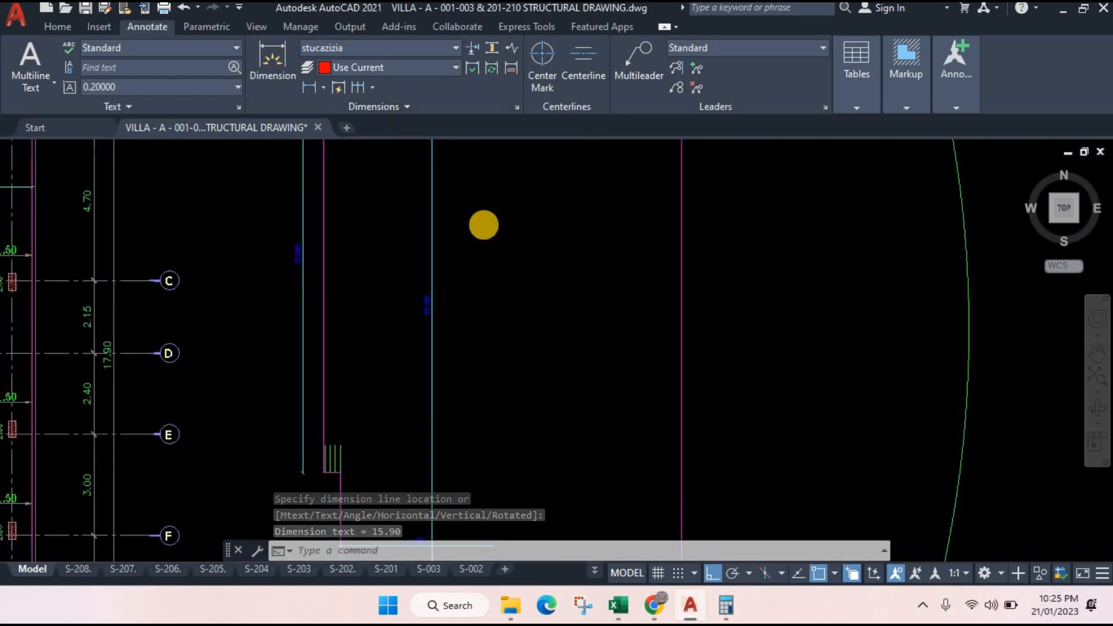
# - Check the new vertical dimension, switch to the Bar Bedding Schedule workbook in Excel, and set the straight bar length in E9 to 15.8
pyautogui.scroll(-1, 477, 239)
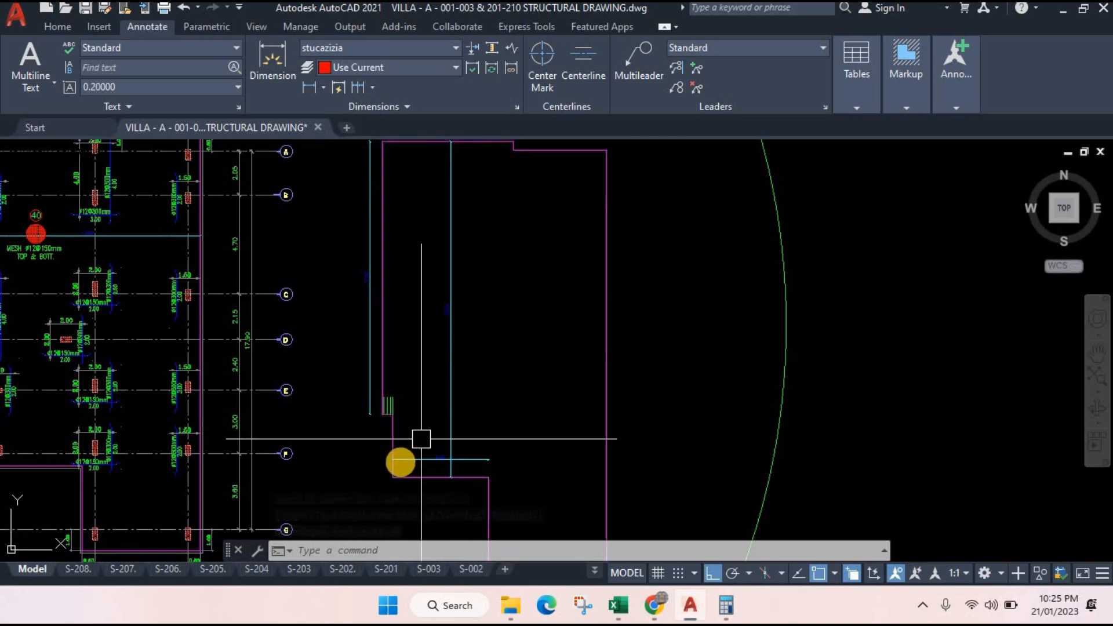
pyautogui.scroll(5, 442, 321)
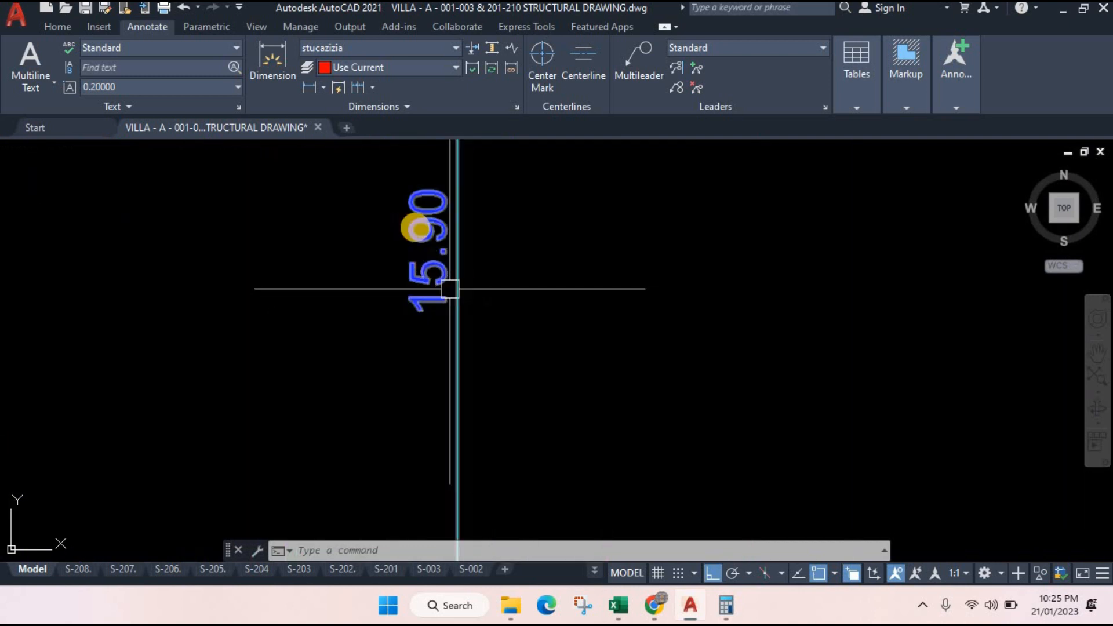
pyautogui.moveTo(618, 605)
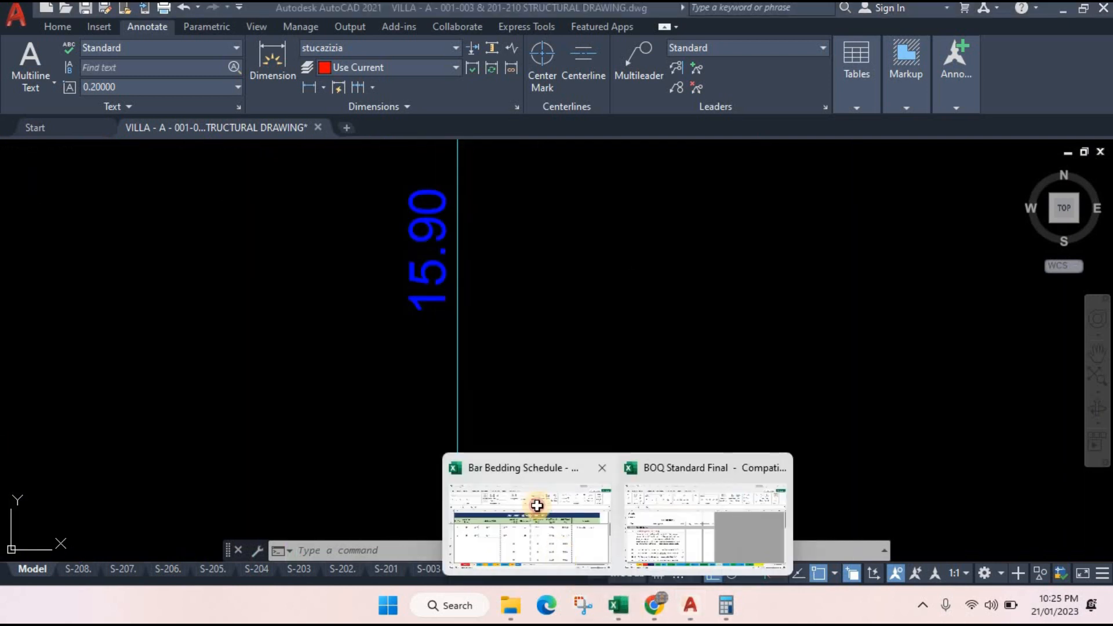
pyautogui.click(534, 504)
pyautogui.click(255, 349)
pyautogui.write('1')
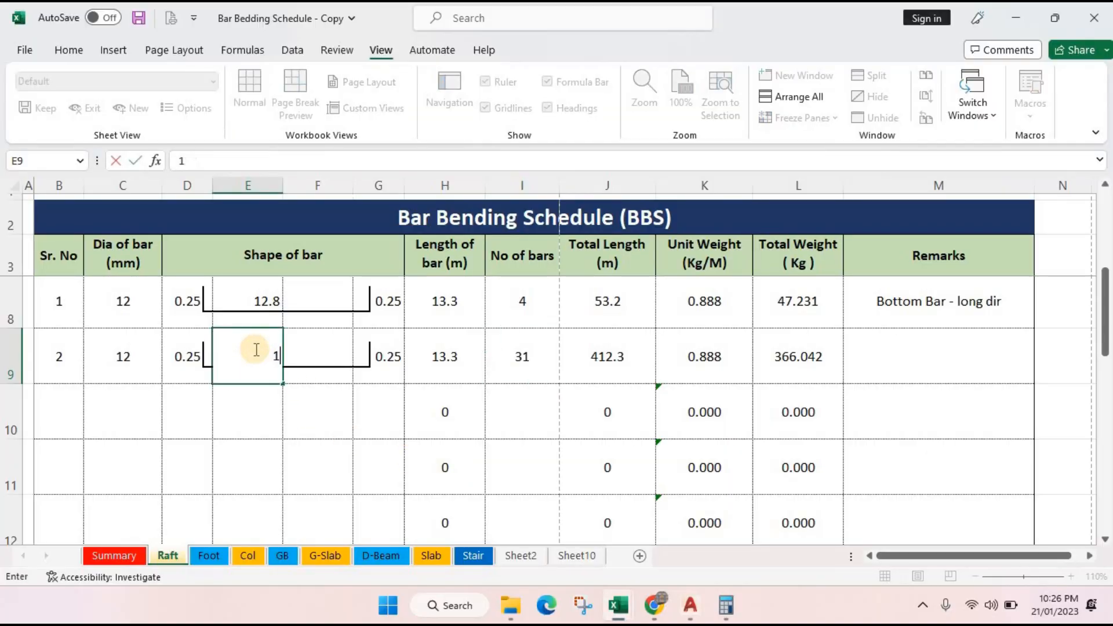
pyautogui.write('5.8')
pyautogui.press('Return')
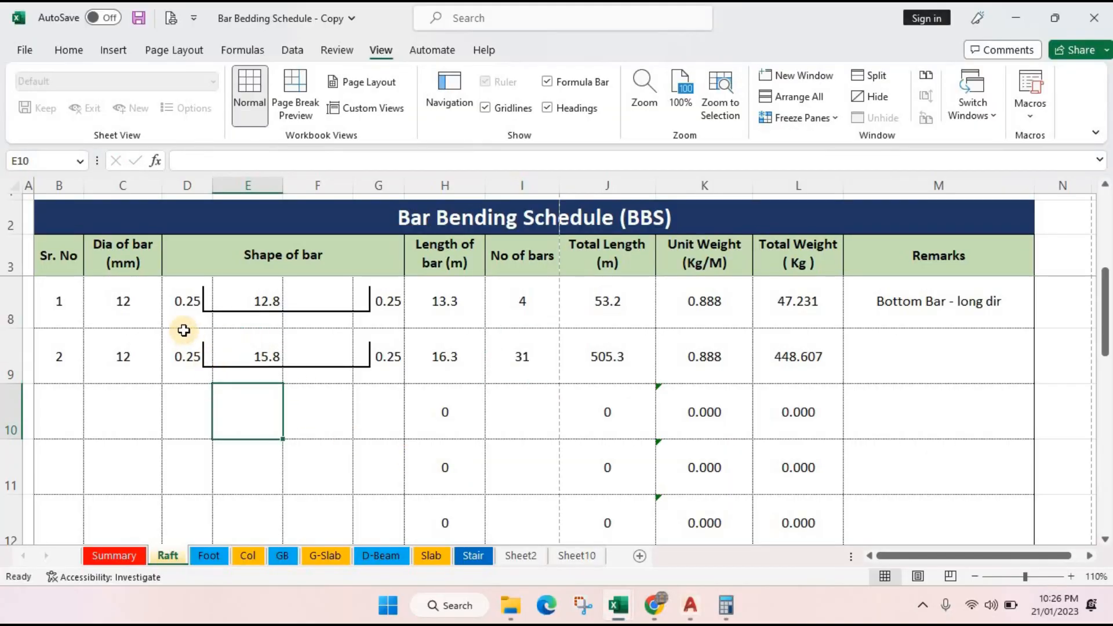
pyautogui.click(466, 366)
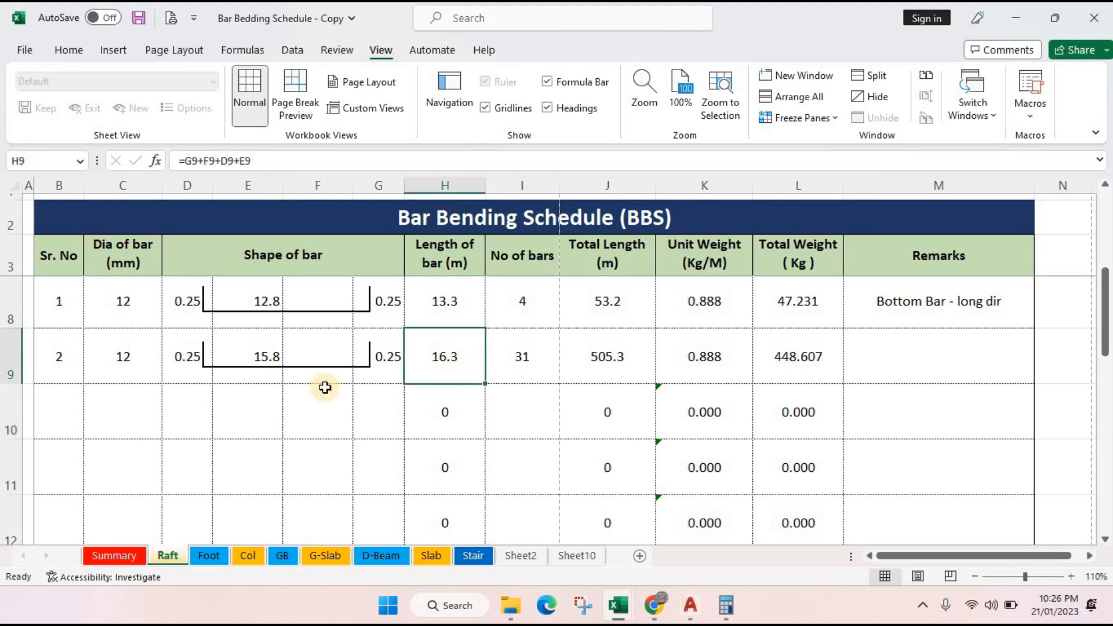
# - Switch to AutoCAD and add a horizontal linear dimension across the raft's narrow lower part, between its two vertical edges
pyautogui.click(689, 606)
pyautogui.scroll(-5, 713, 428)
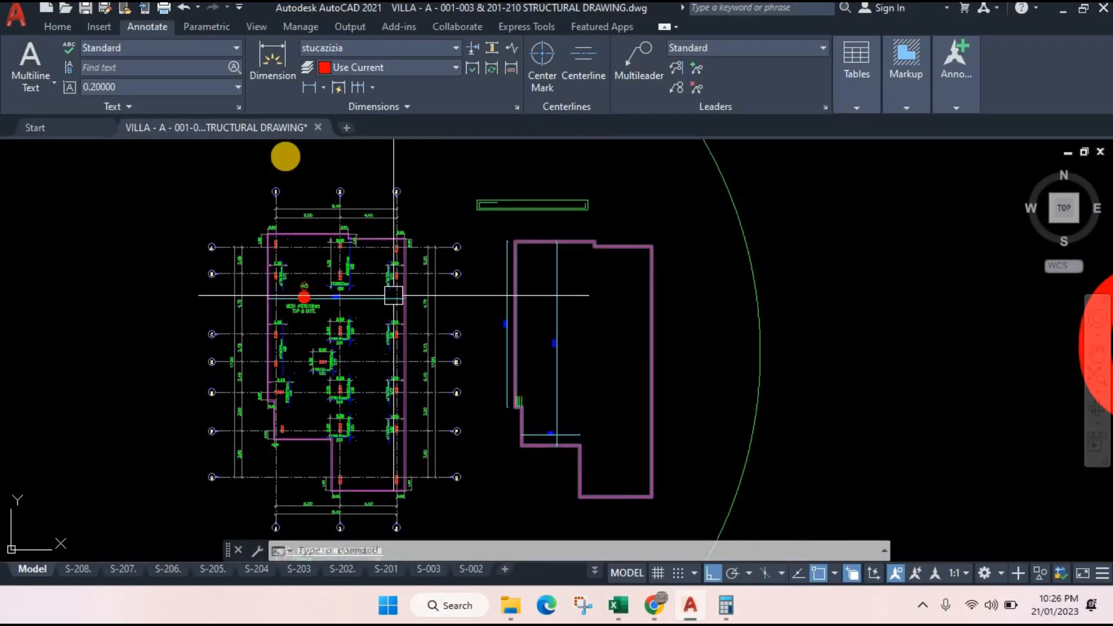
pyautogui.click(273, 60)
pyautogui.click(576, 428)
pyautogui.scroll(4, 576, 428)
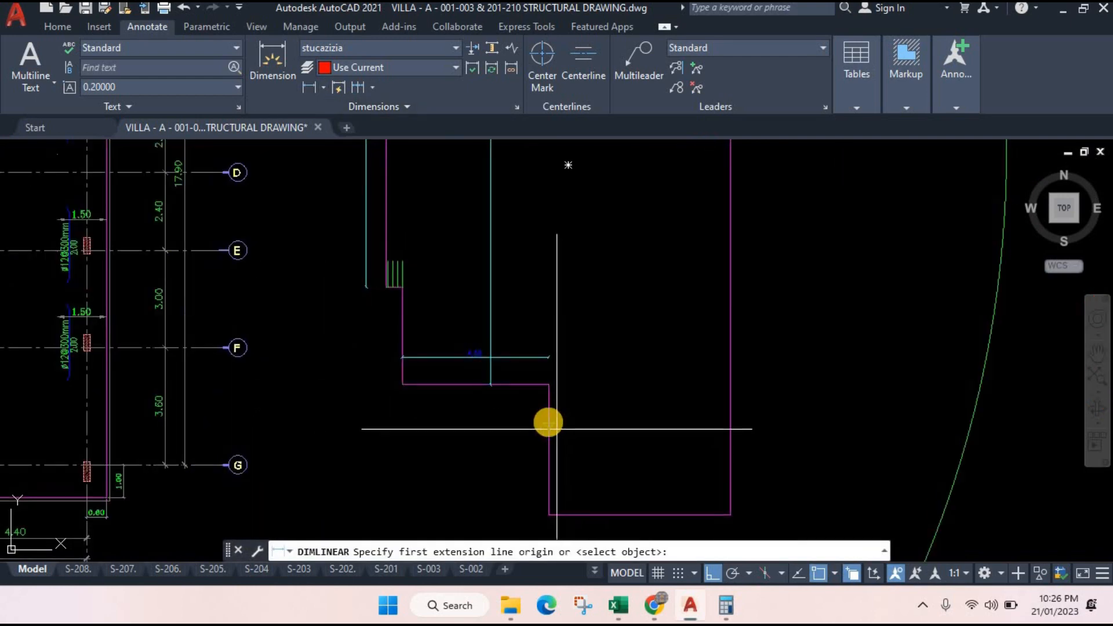
pyautogui.click(715, 423)
pyautogui.click(730, 417)
pyautogui.click(688, 418)
pyautogui.scroll(4, 653, 426)
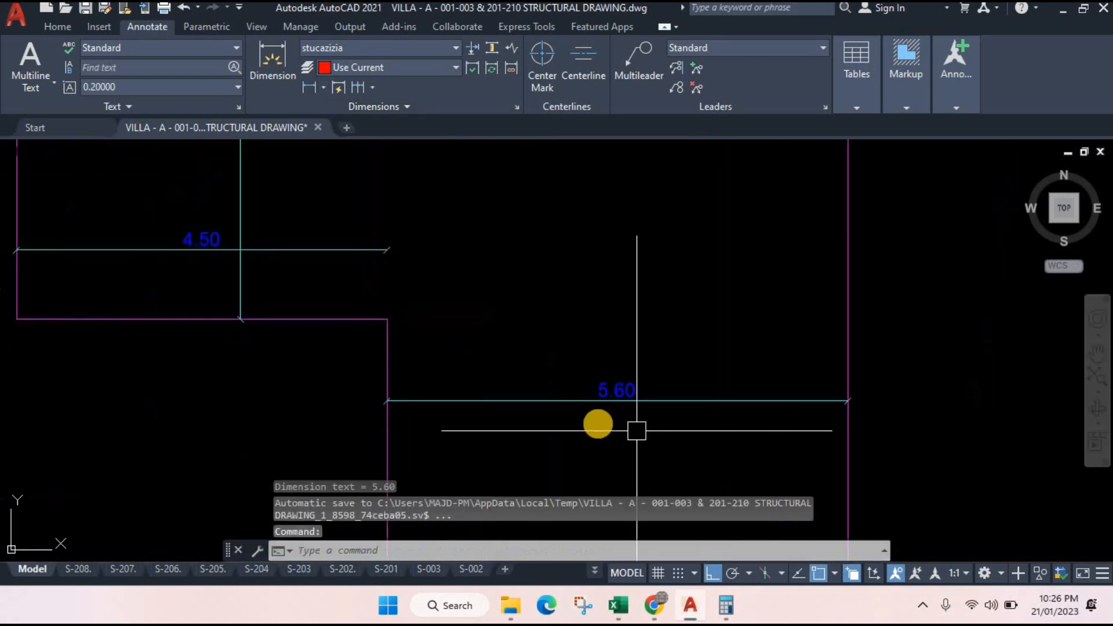
# - Switch to Calculator and subtract 0.05 twice from the 5.6 m raft width for the cover on both sides
pyautogui.hotkey('alt', 'Tab')
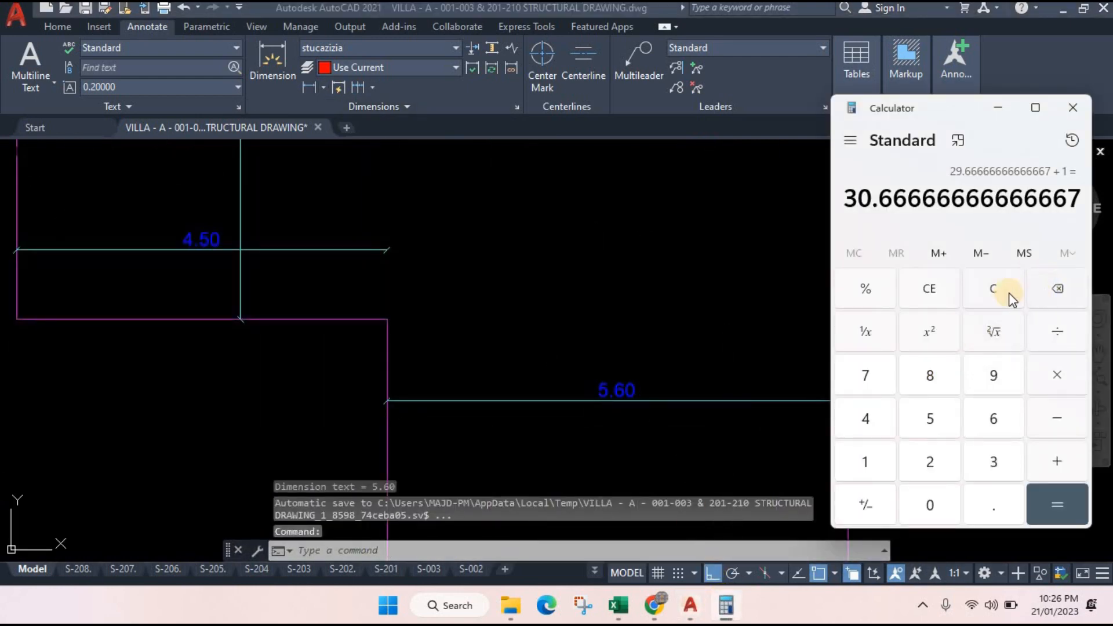
pyautogui.click(1009, 293)
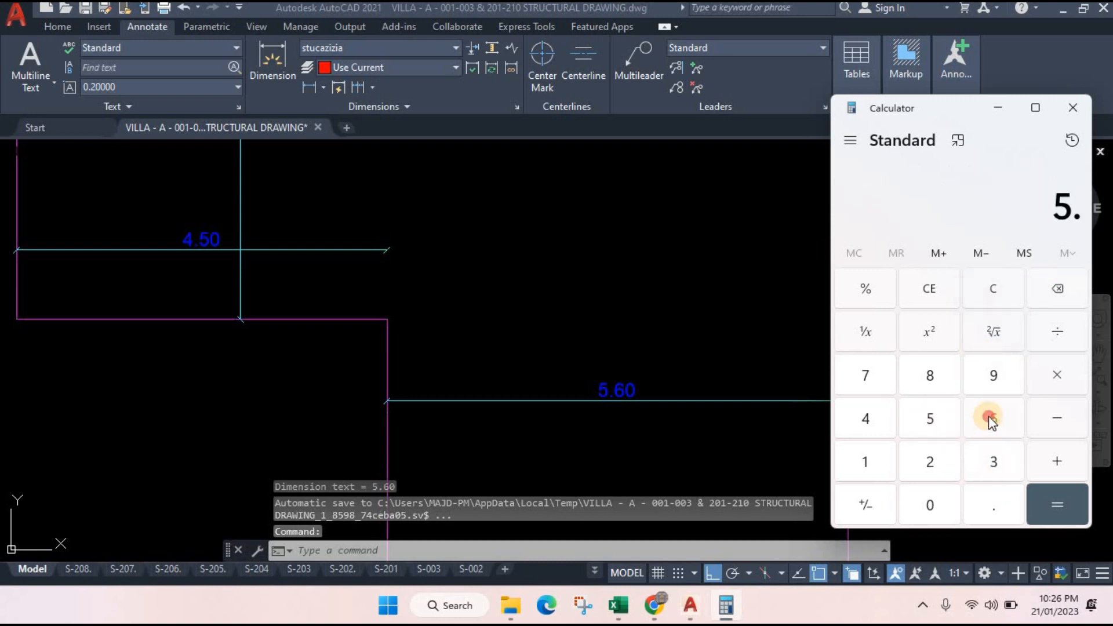
pyautogui.click(992, 417)
pyautogui.click(1063, 329)
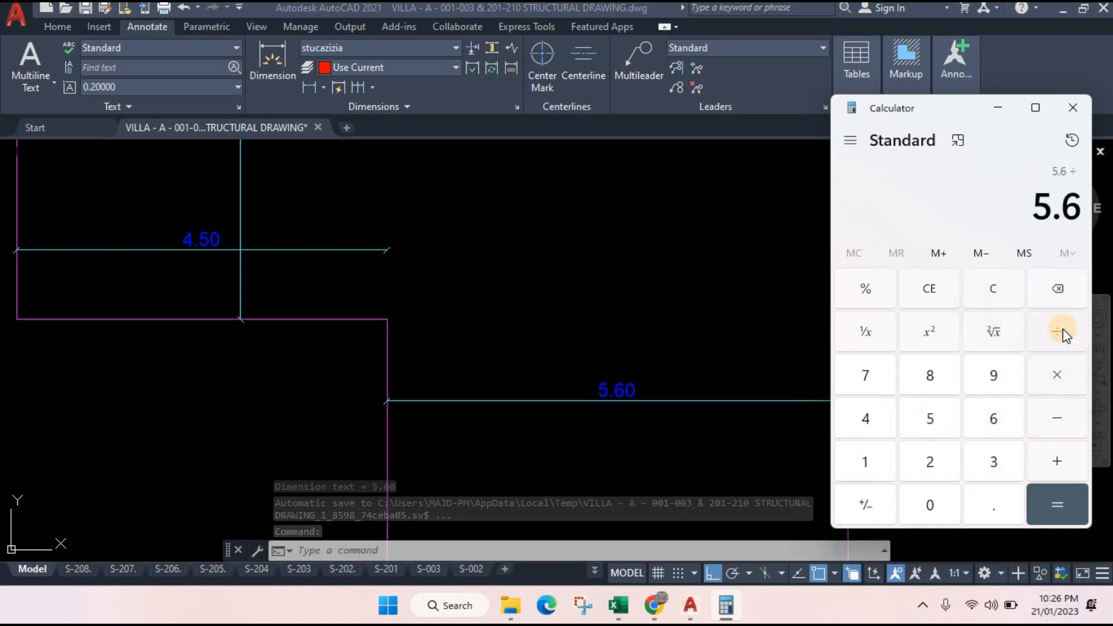
pyautogui.click(1069, 417)
pyautogui.click(985, 506)
pyautogui.click(930, 504)
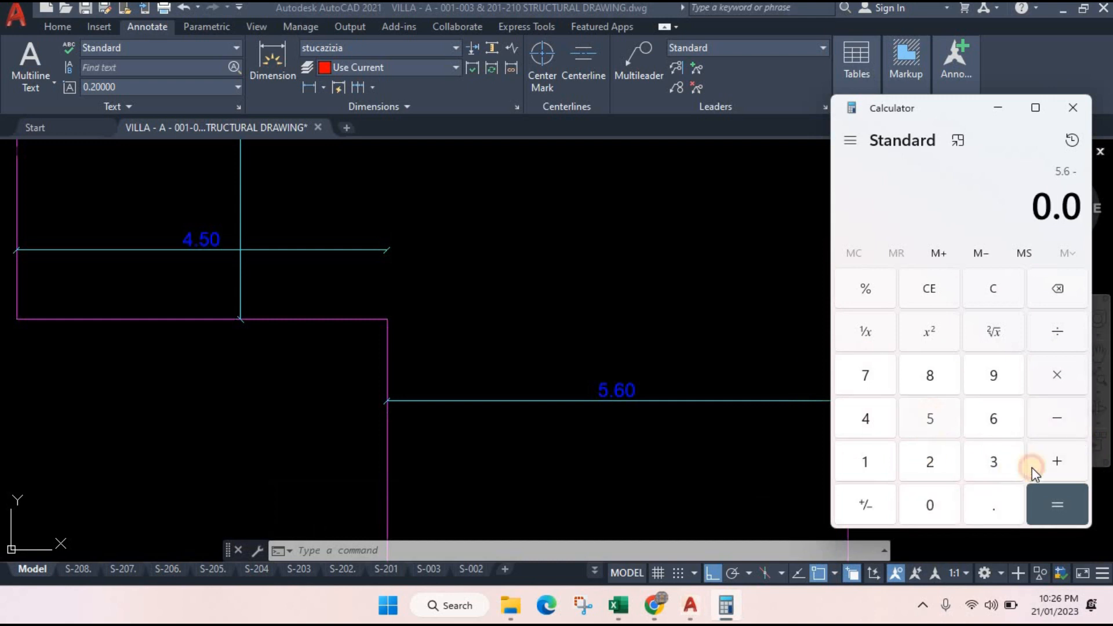
pyautogui.write('5')
pyautogui.click(1061, 510)
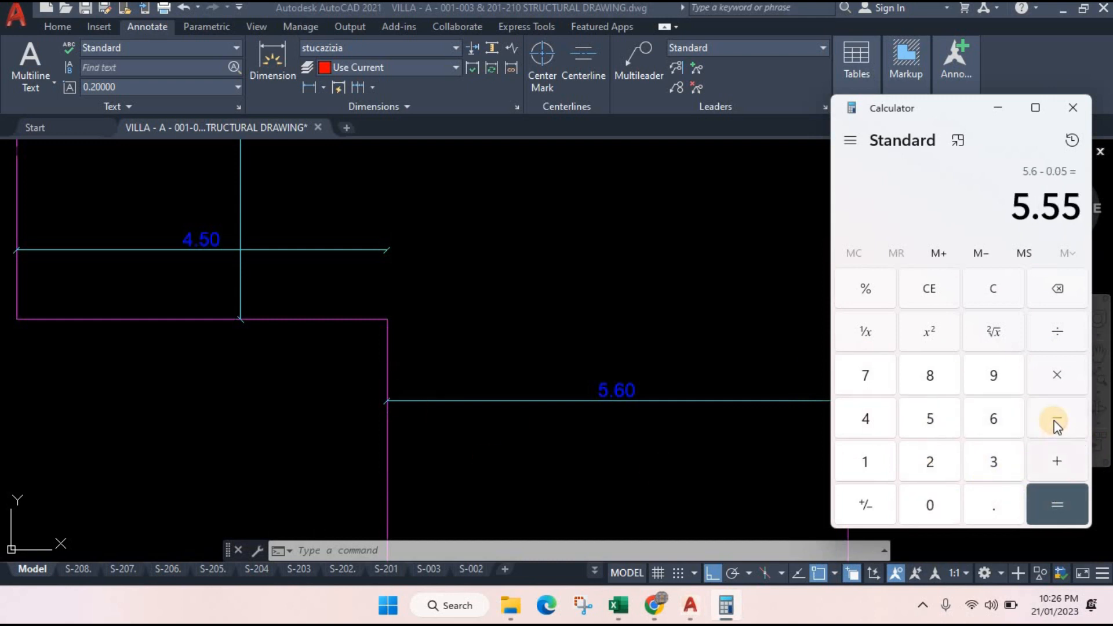
pyautogui.click(909, 495)
pyautogui.click(932, 417)
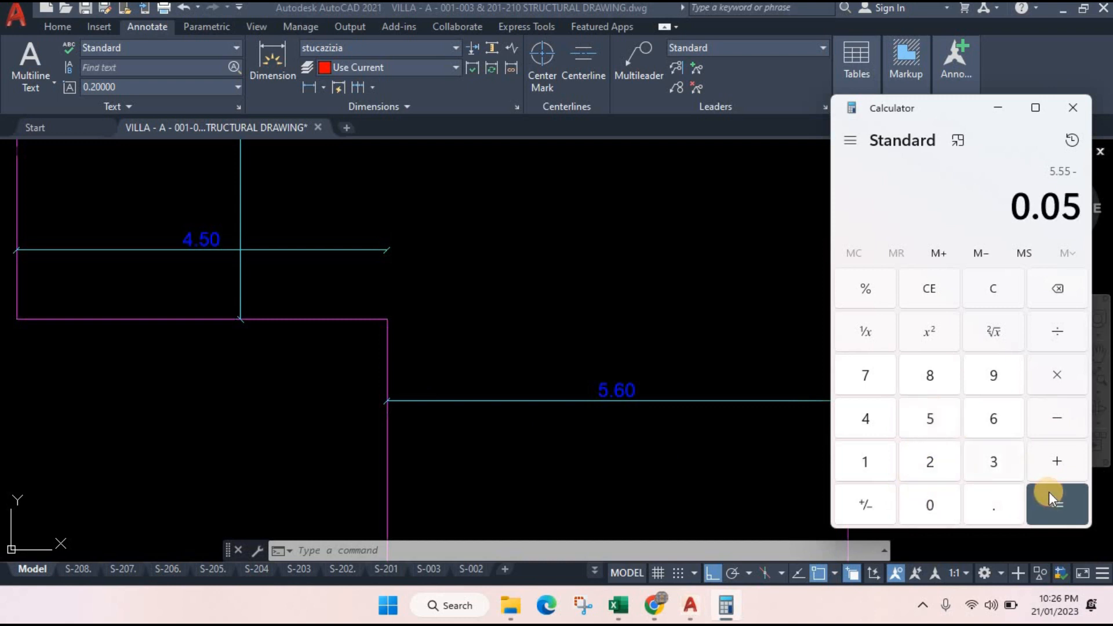
pyautogui.click(1052, 495)
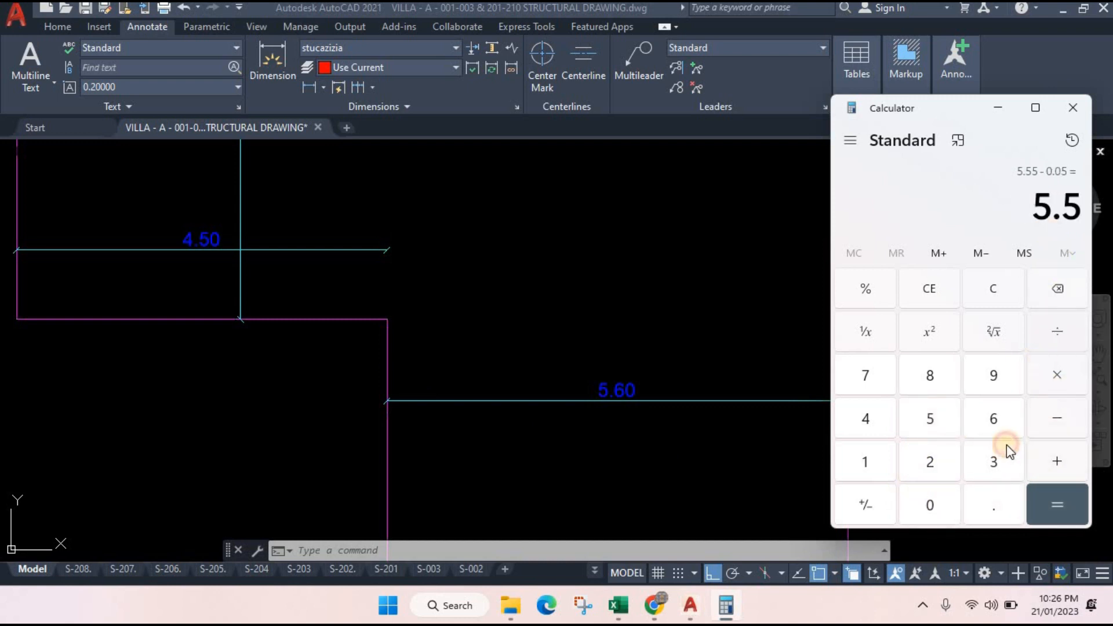
# - Divide the net width by the 0.15 m bar spacing and add 1 to get the number of bars
pyautogui.click(992, 499)
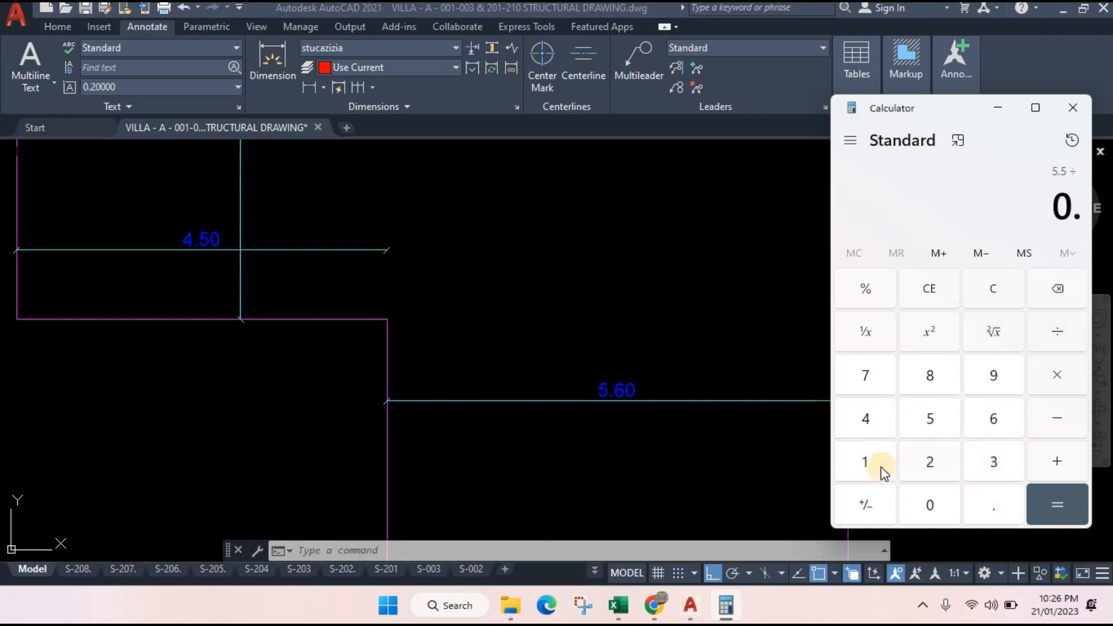
pyautogui.click(865, 462)
pyautogui.click(930, 419)
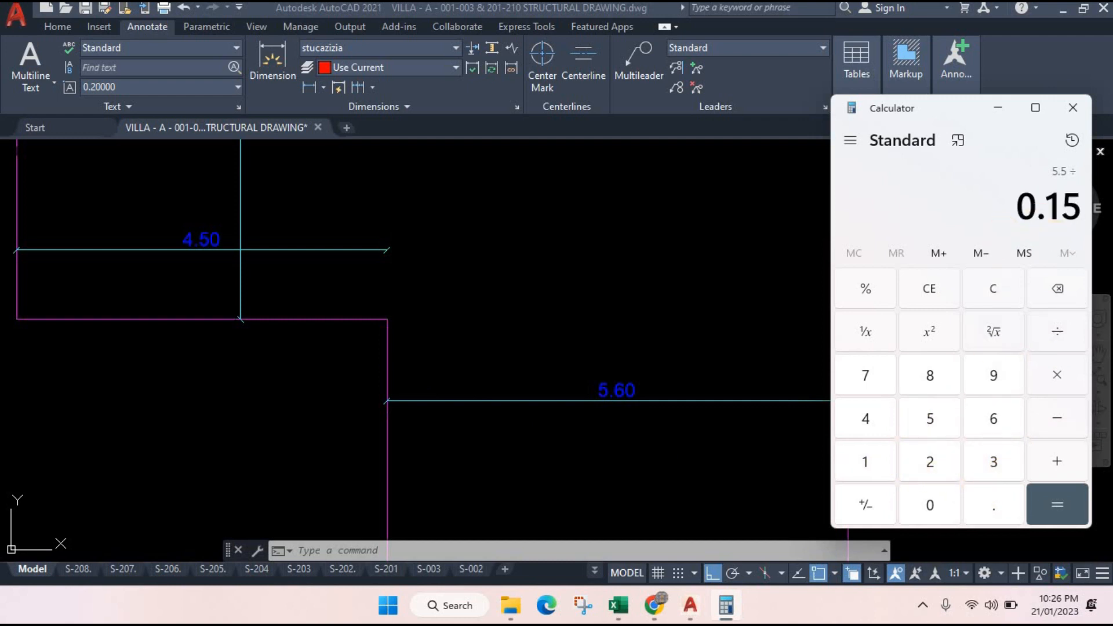
pyautogui.click(1057, 506)
pyautogui.click(1054, 458)
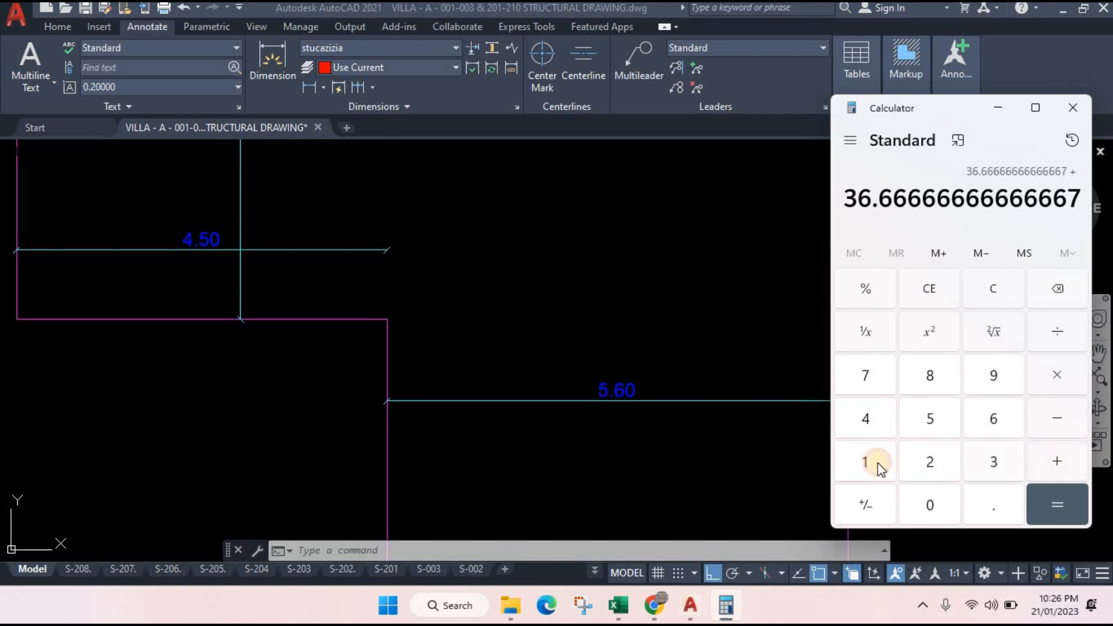
pyautogui.click(869, 462)
pyautogui.click(1044, 502)
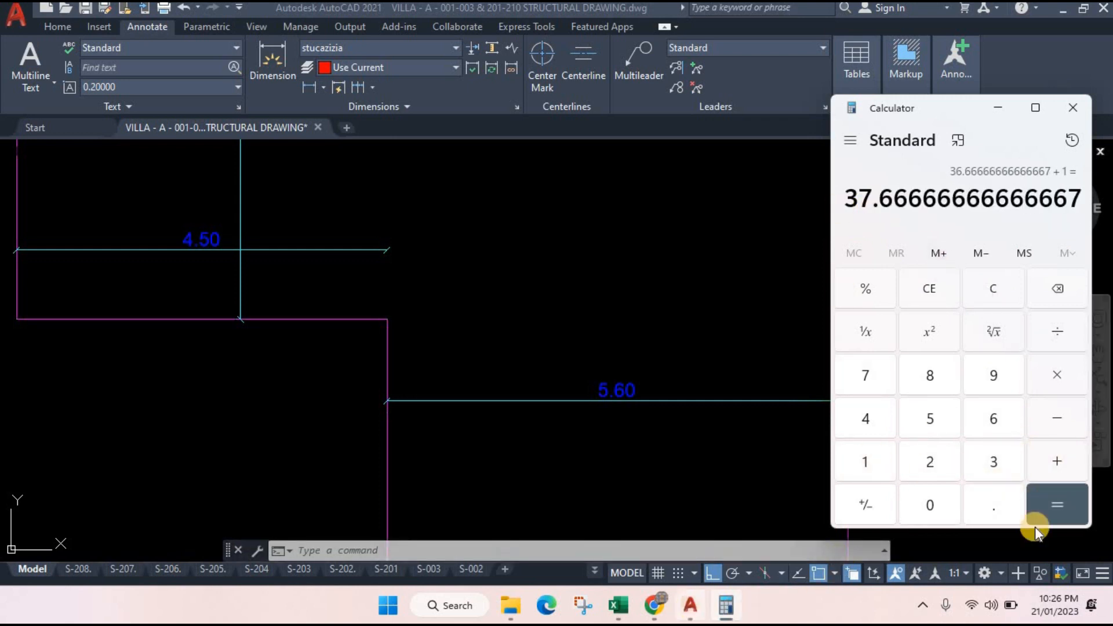
# - Switch to the Bar Bedding Schedule workbook in Excel and enter 38 as the number of bars in row 10
pyautogui.click(804, 207)
pyautogui.scroll(-4, 653, 286)
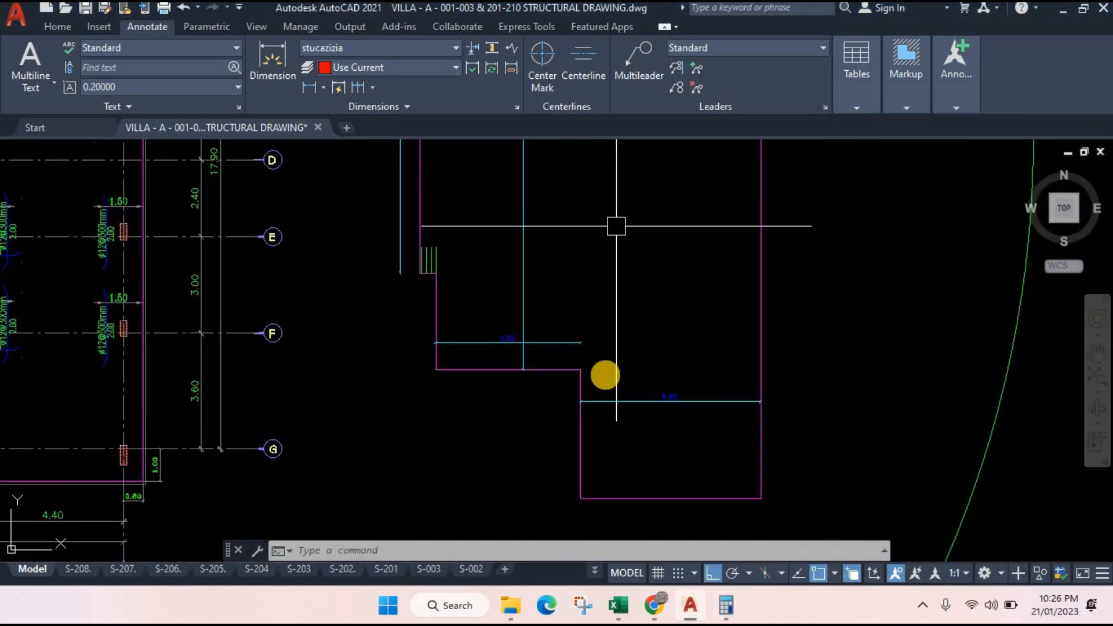
pyautogui.click(619, 616)
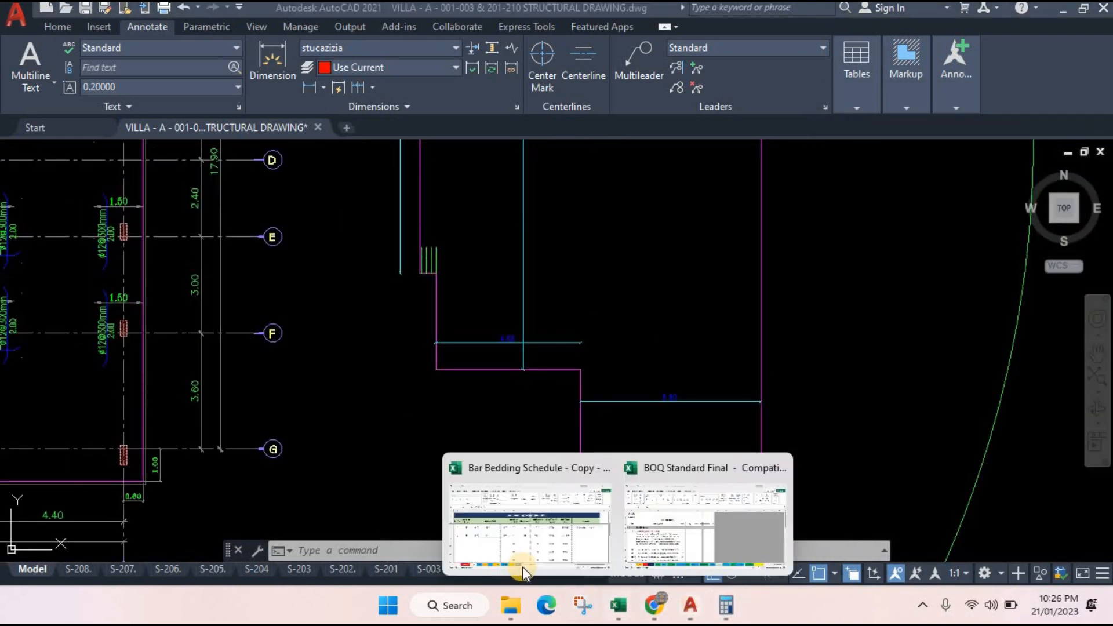
pyautogui.click(503, 530)
pyautogui.click(530, 421)
pyautogui.write('38')
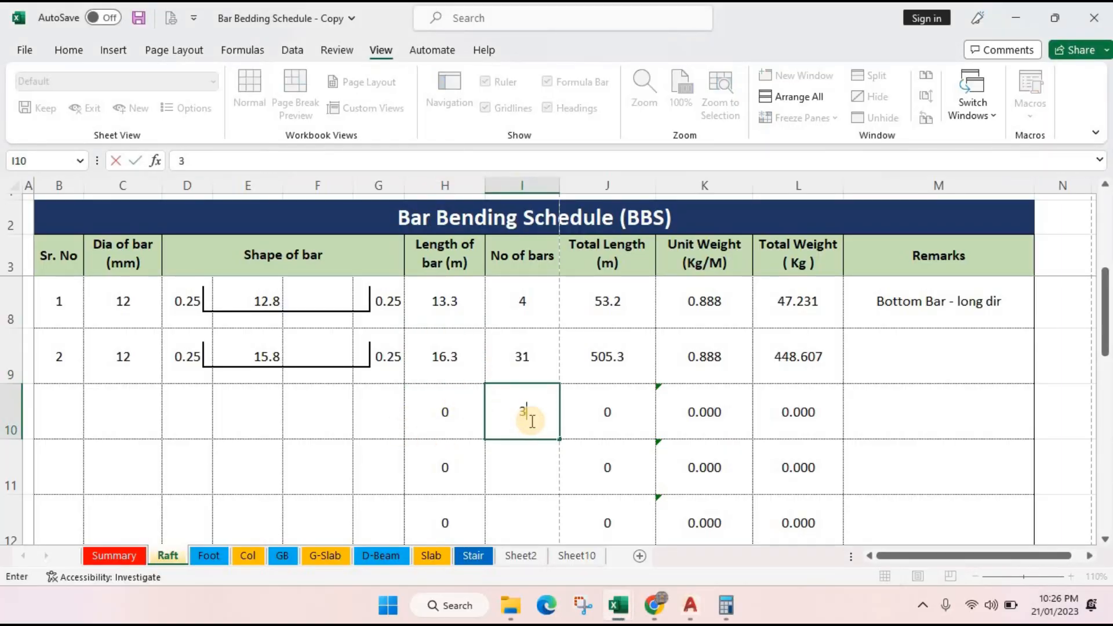
pyautogui.press('Return')
# - Enter serial number 3 and bar diameter 12 in row 10 of the schedule
pyautogui.click(59, 417)
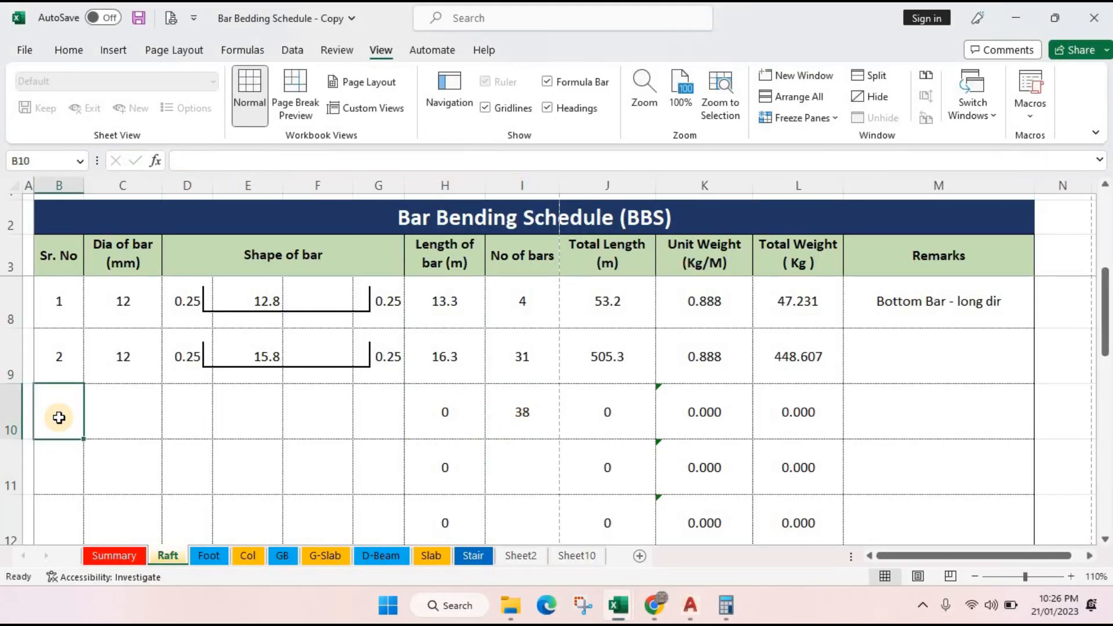
pyautogui.write('1')
pyautogui.press('Tab')
pyautogui.write('12')
pyautogui.press('Tab')
pyautogui.press('Tab')
pyautogui.press('Tab')
pyautogui.press('Tab')
pyautogui.press('Tab')
pyautogui.press('Tab')
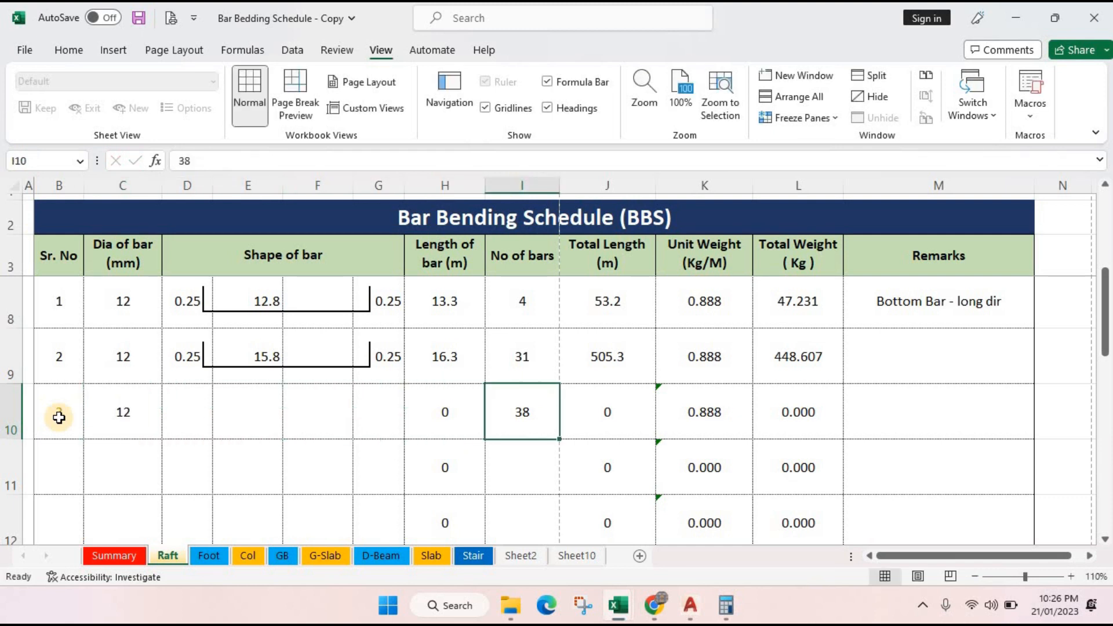
pyautogui.hotkey('shift', 'Tab')
pyautogui.hotkey('shift', 'Tab')
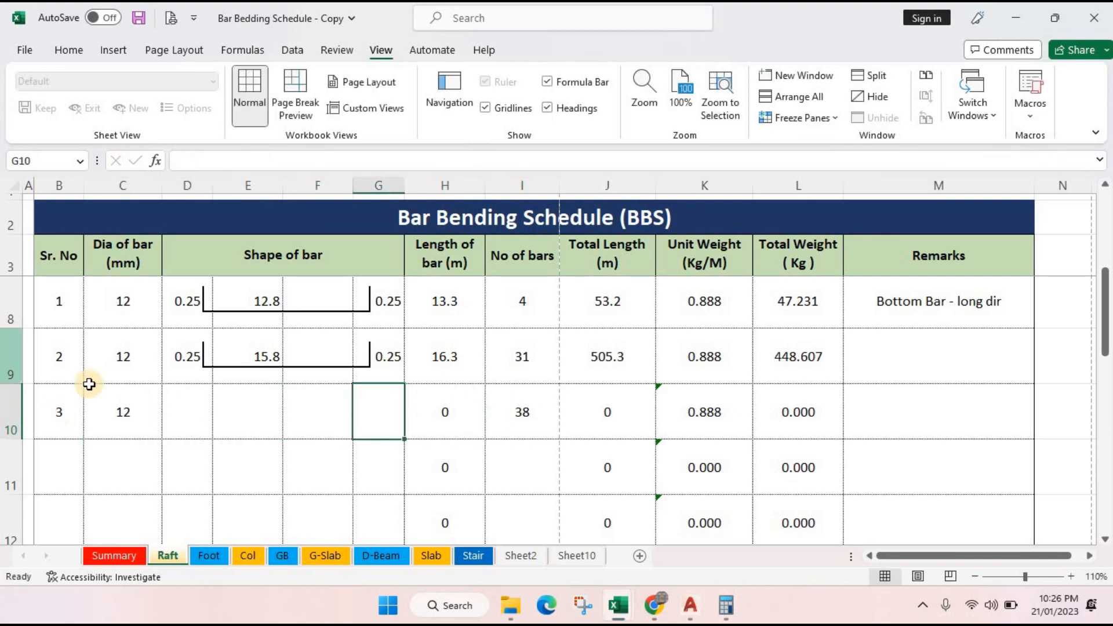
# - Copy the bar shape cells D9:G9 with their drawn bar into row 10, and select the straight length cell E10
pyautogui.moveTo(174, 378); pyautogui.dragTo(371, 373)
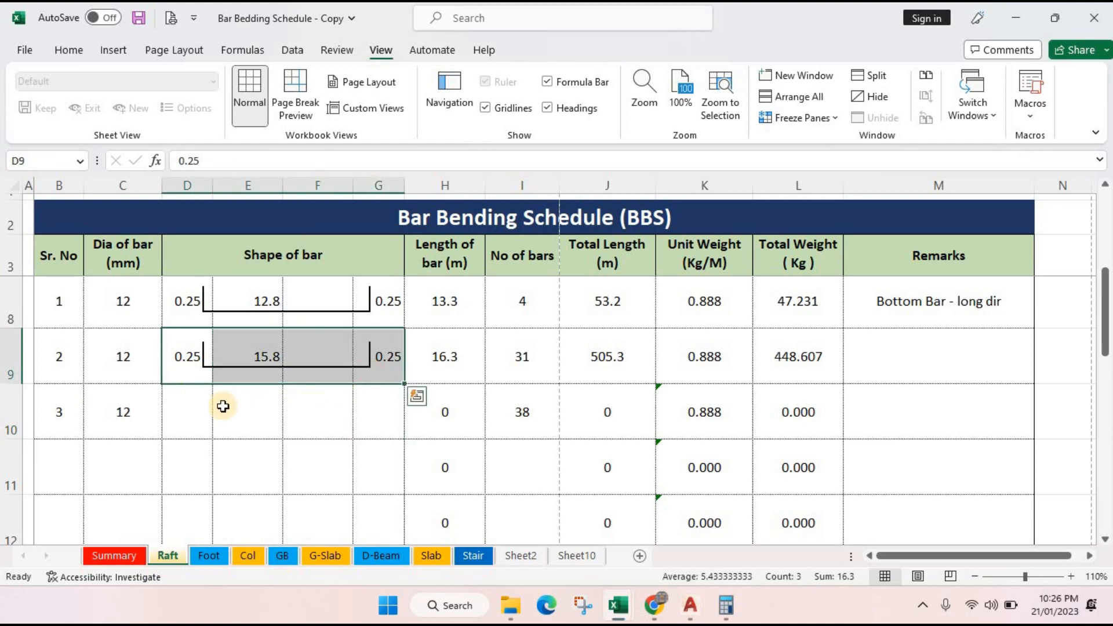
pyautogui.hotkey('ctrl', 'c')
pyautogui.click(198, 415)
pyautogui.press('Return')
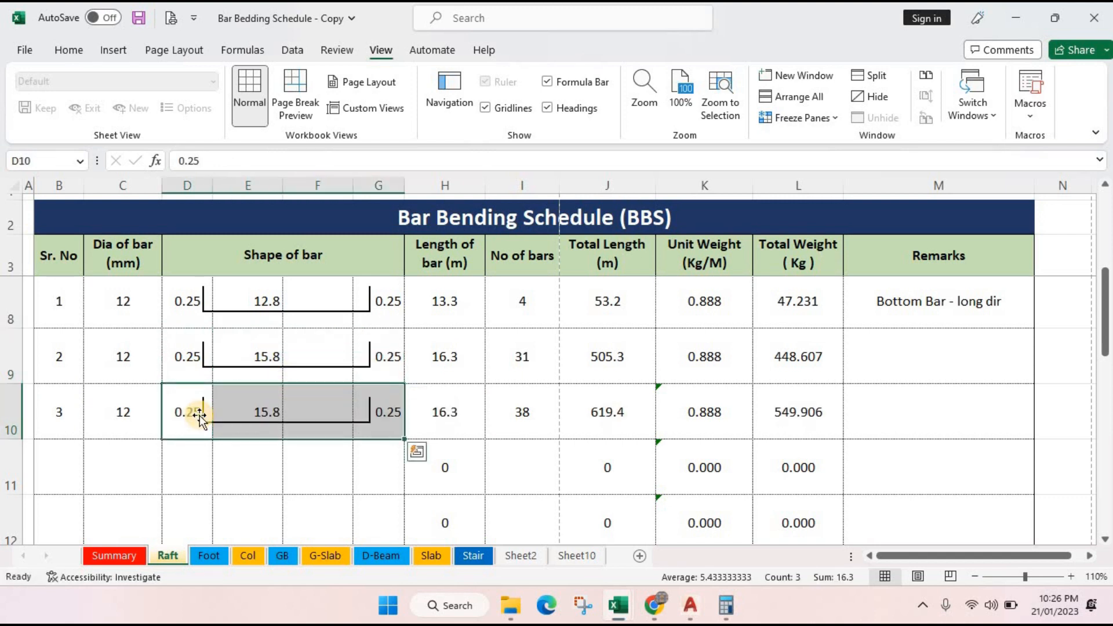
pyautogui.click(262, 401)
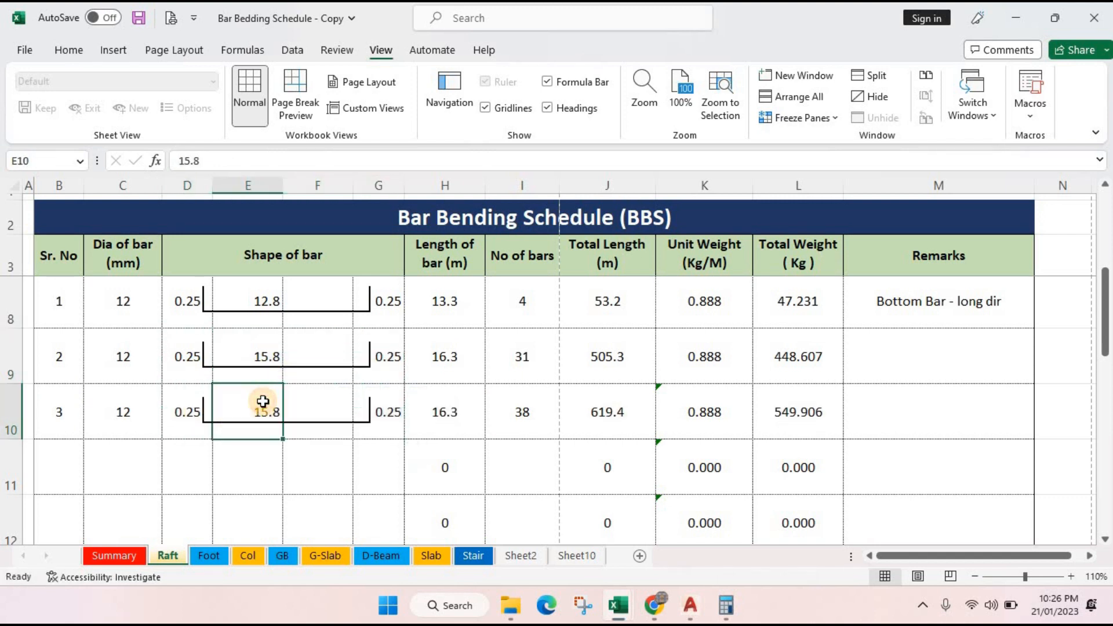
# - Switch to AutoCAD and add a vertical linear dimension from the raft outline's stepped-down upper edge to its lowest edge
pyautogui.click(688, 608)
pyautogui.scroll(-4, 680, 338)
pyautogui.scroll(2, 690, 291)
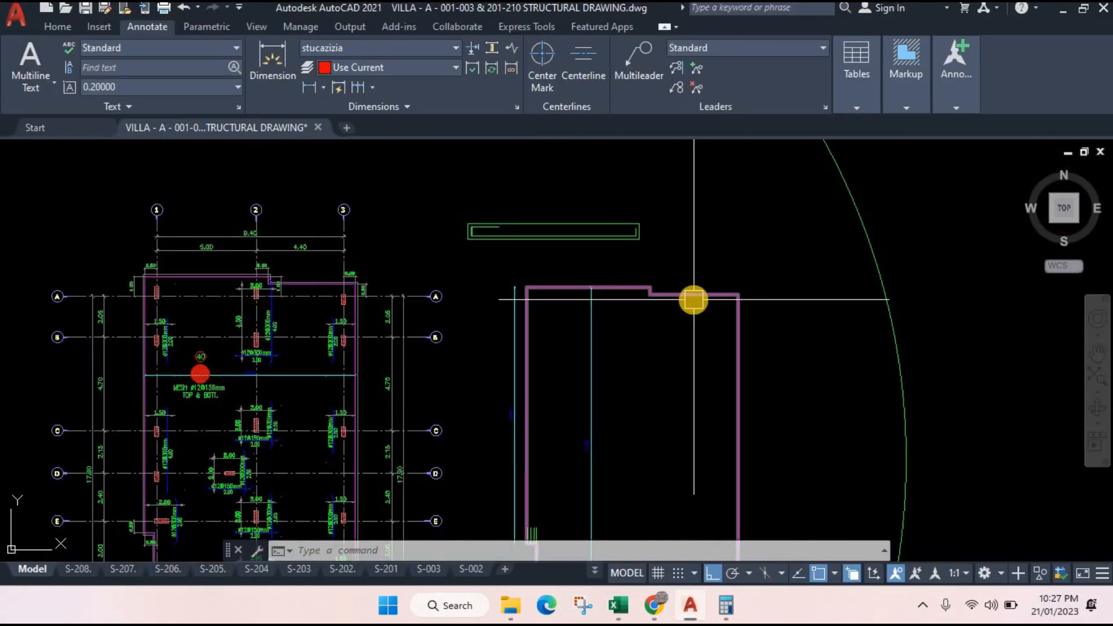
pyautogui.scroll(-2, 676, 203)
pyautogui.scroll(2, 680, 460)
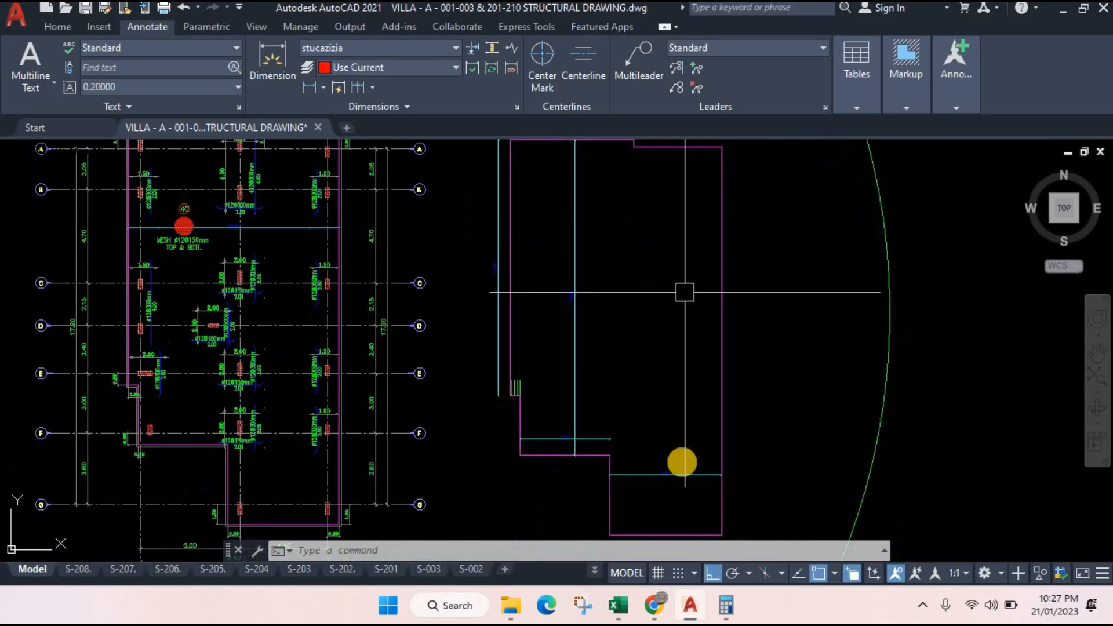
pyautogui.click(306, 89)
pyautogui.scroll(3, 663, 157)
pyautogui.click(594, 418)
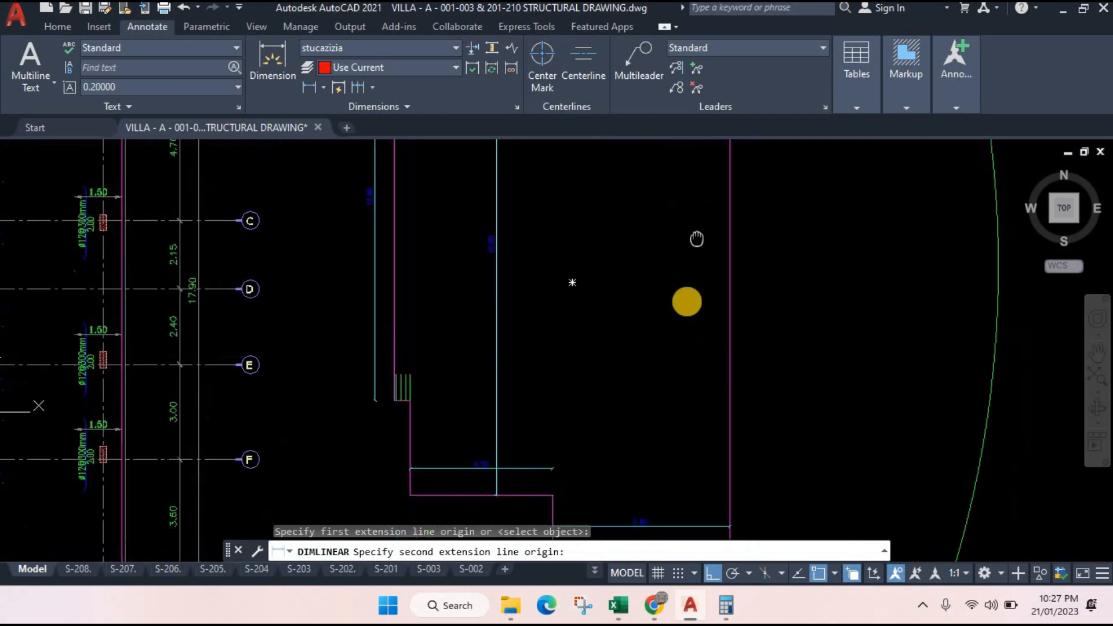
pyautogui.moveTo(696, 239); pyautogui.dragTo(683, 377)
pyautogui.click(659, 307)
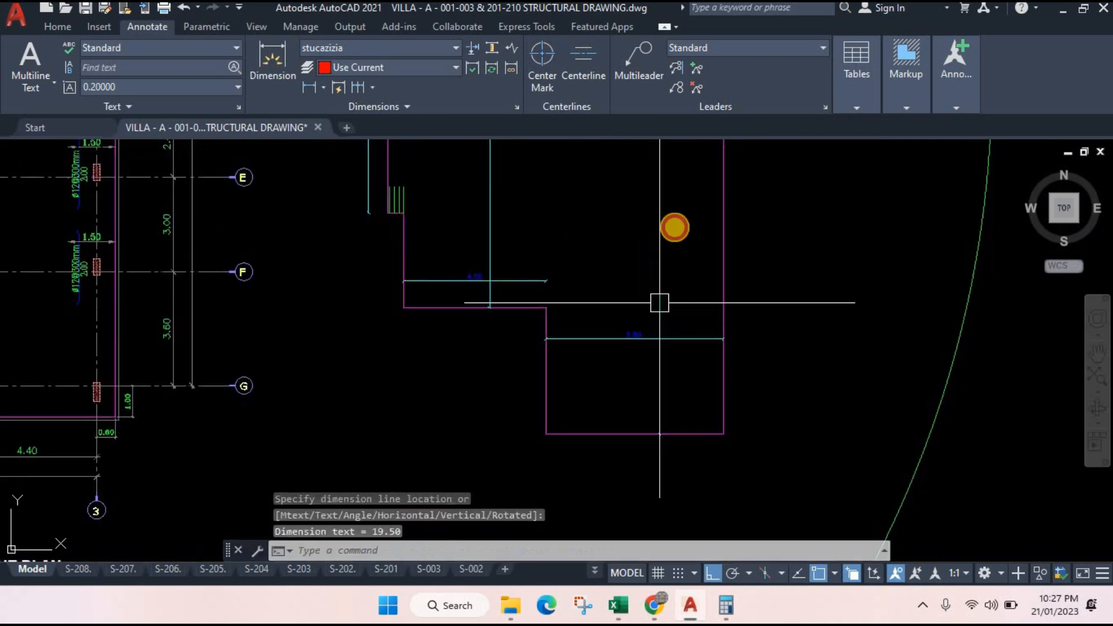
pyautogui.scroll(-2, 659, 303)
pyautogui.scroll(5, 646, 410)
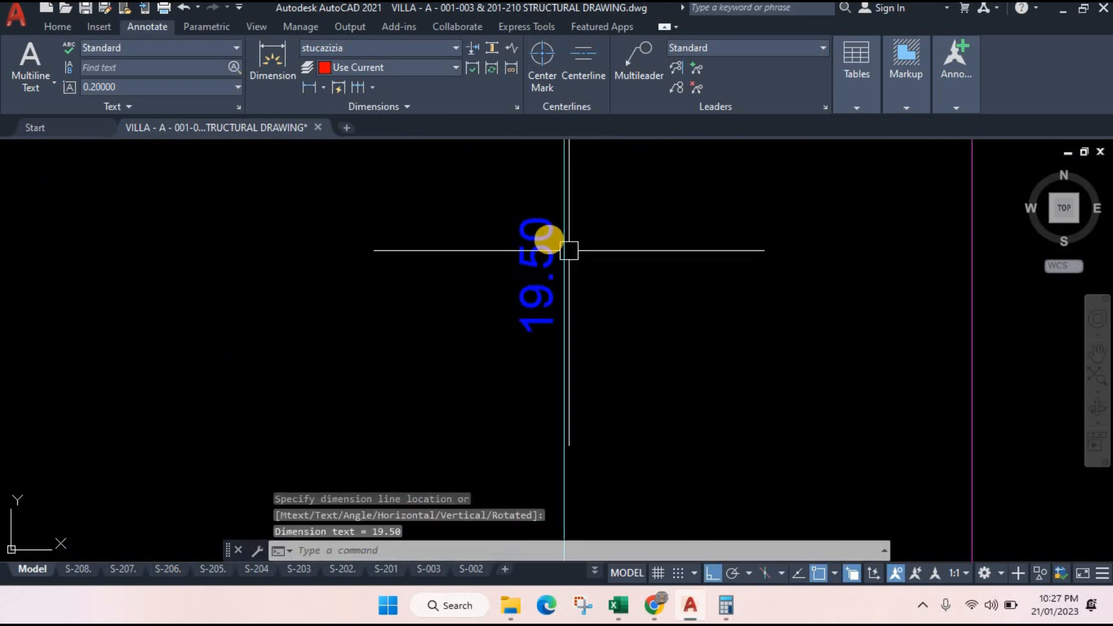
pyautogui.scroll(-5, 565, 249)
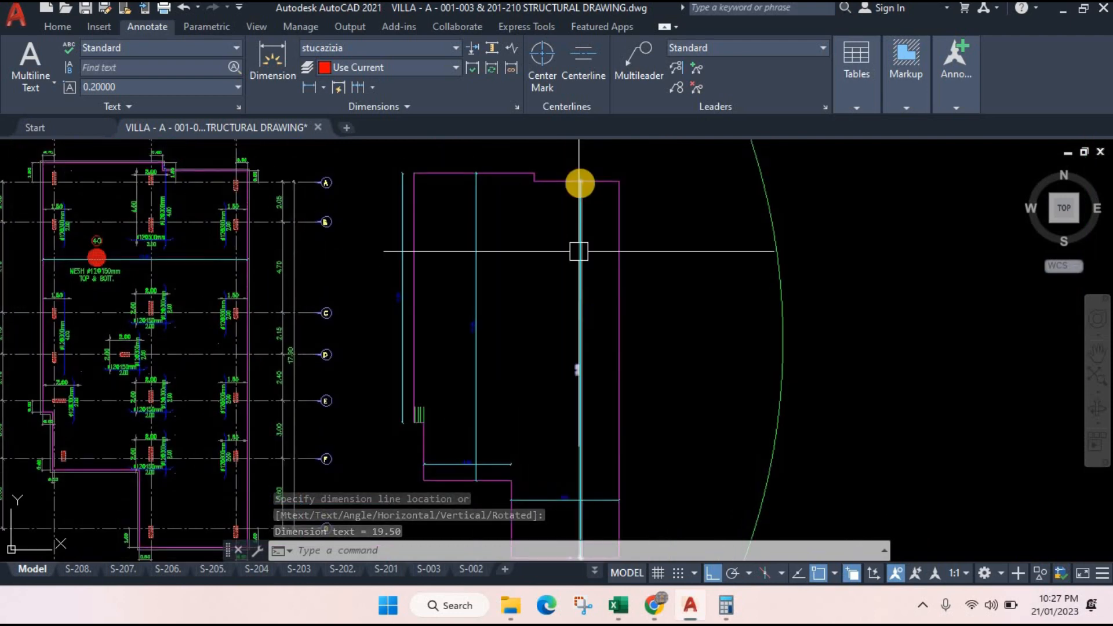
pyautogui.moveTo(572, 372); pyautogui.dragTo(584, 266)
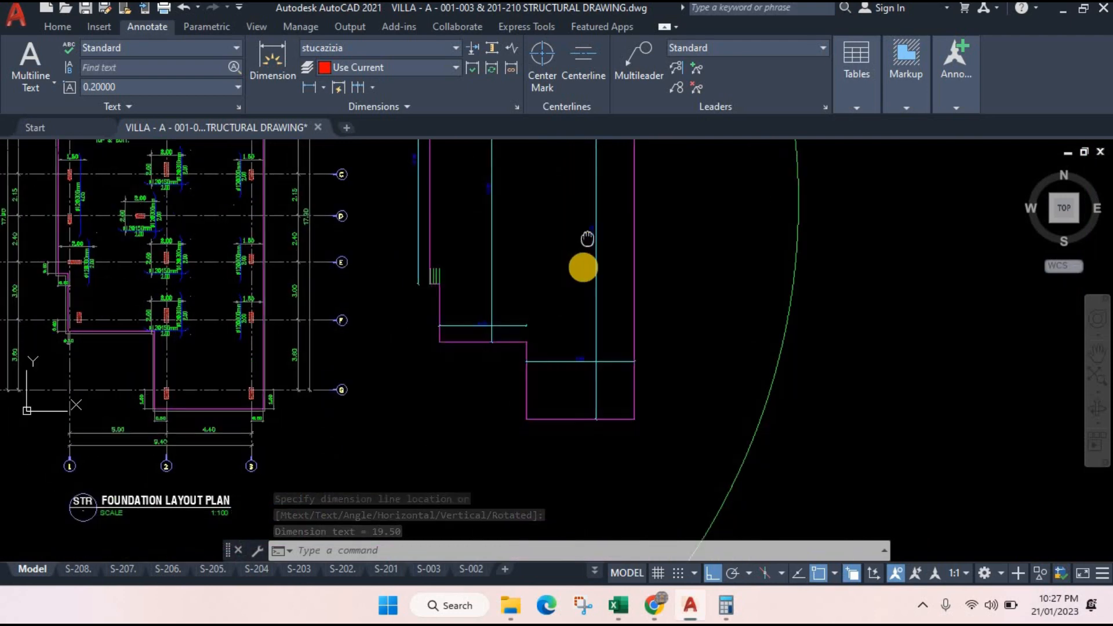
# - Calculate 19.6 minus 0.1 in Calculator to deduct the cover from the bar length, and minimize it
pyautogui.click(712, 574)
pyautogui.click(725, 606)
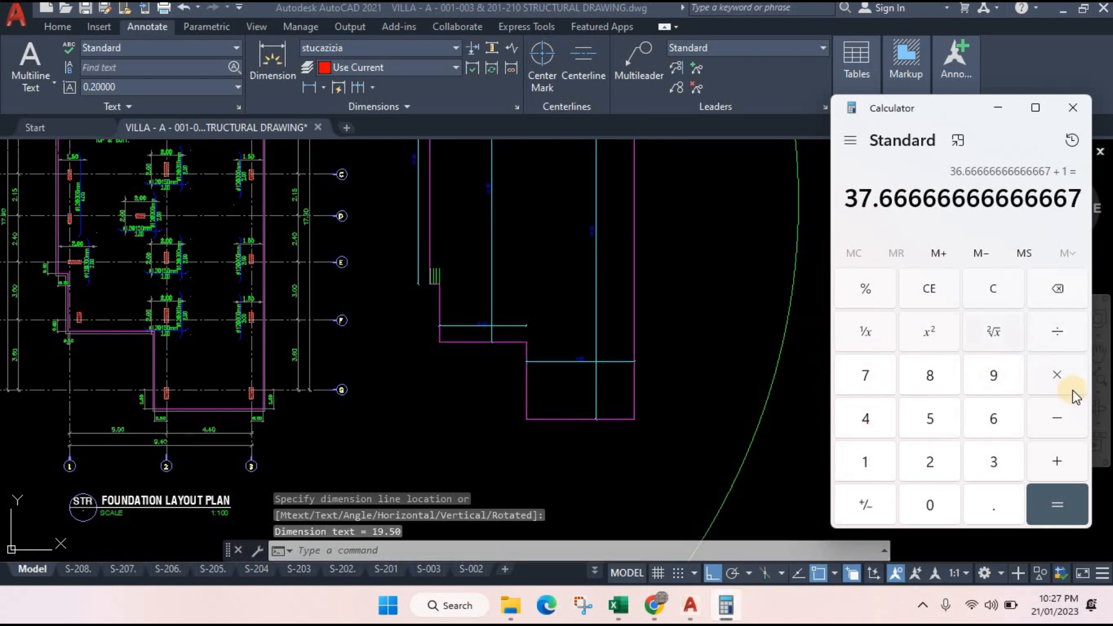
pyautogui.click(995, 289)
pyautogui.click(889, 459)
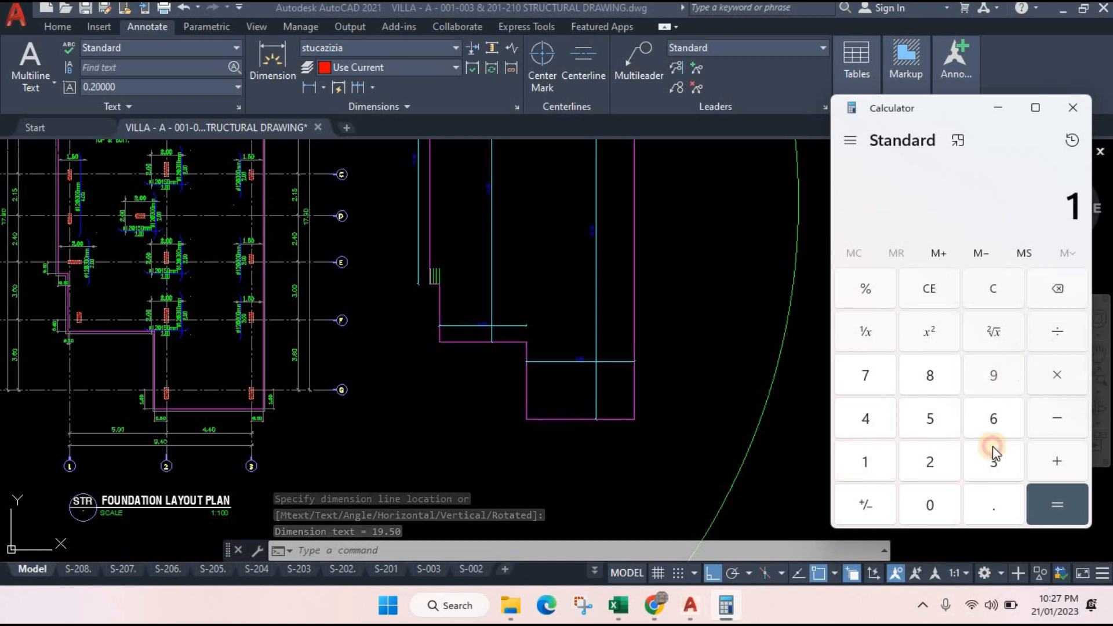
pyautogui.click(994, 375)
pyautogui.click(994, 505)
pyautogui.click(993, 419)
pyautogui.click(1055, 415)
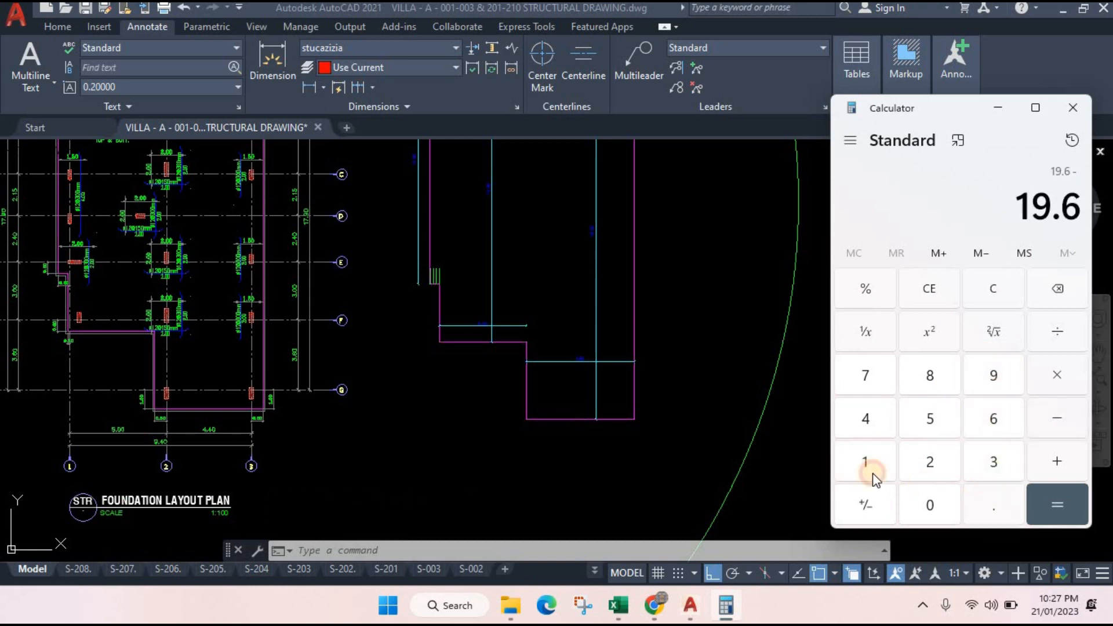
pyautogui.click(991, 499)
pyautogui.press('Return')
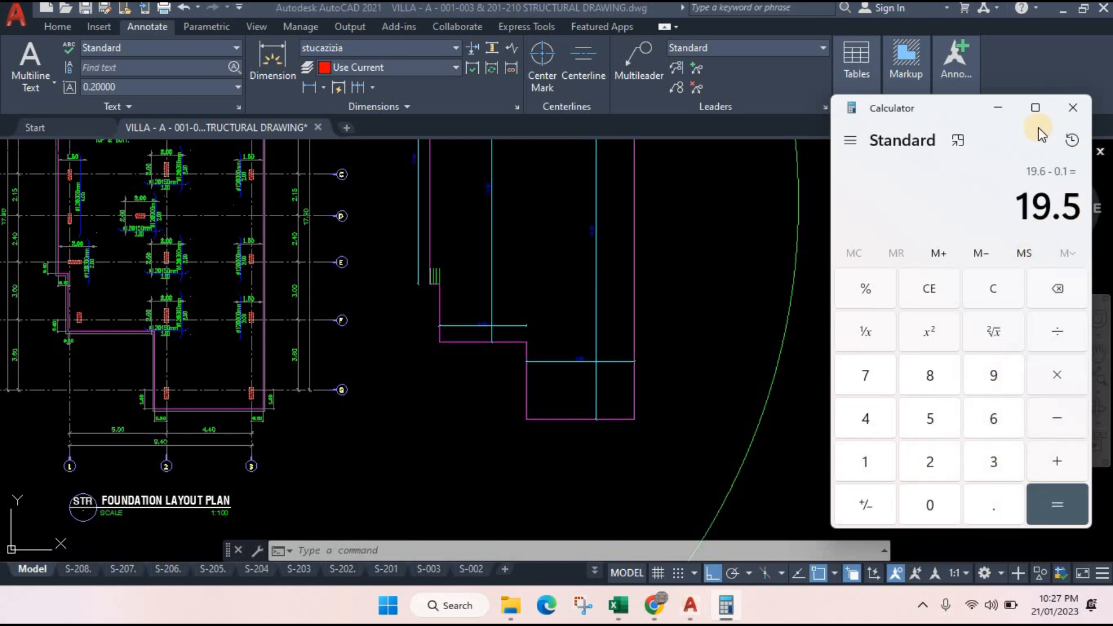
pyautogui.click(1001, 108)
# - Recheck the new vertical dimension, switch to the Excel schedule and set row 10's straight bar length to 19.4
pyautogui.scroll(5, 472, 273)
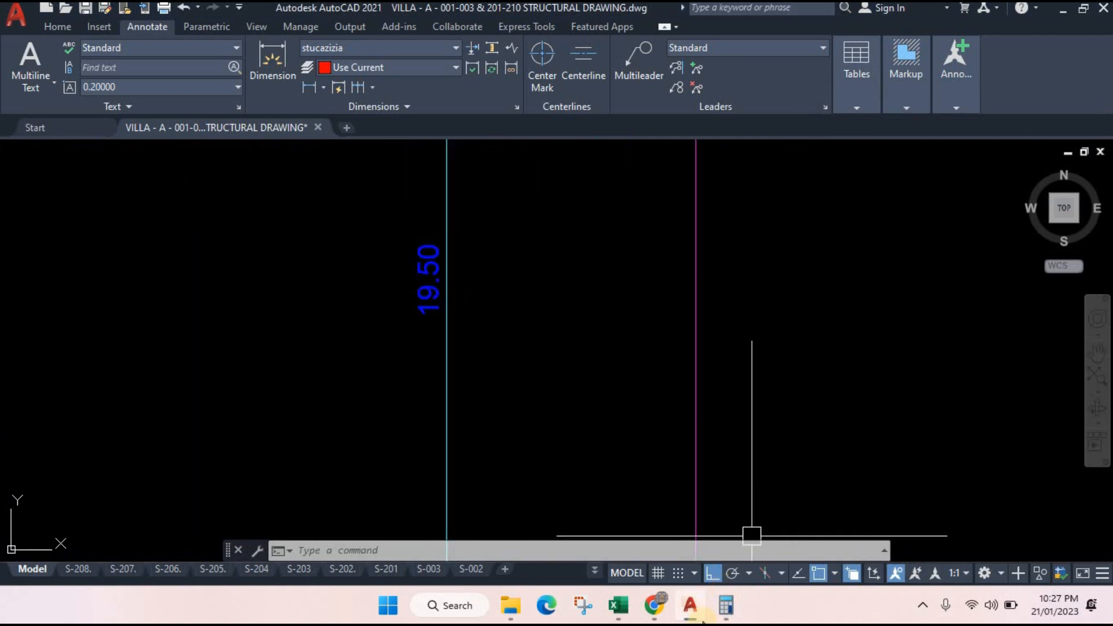
pyautogui.click(624, 612)
pyautogui.click(513, 522)
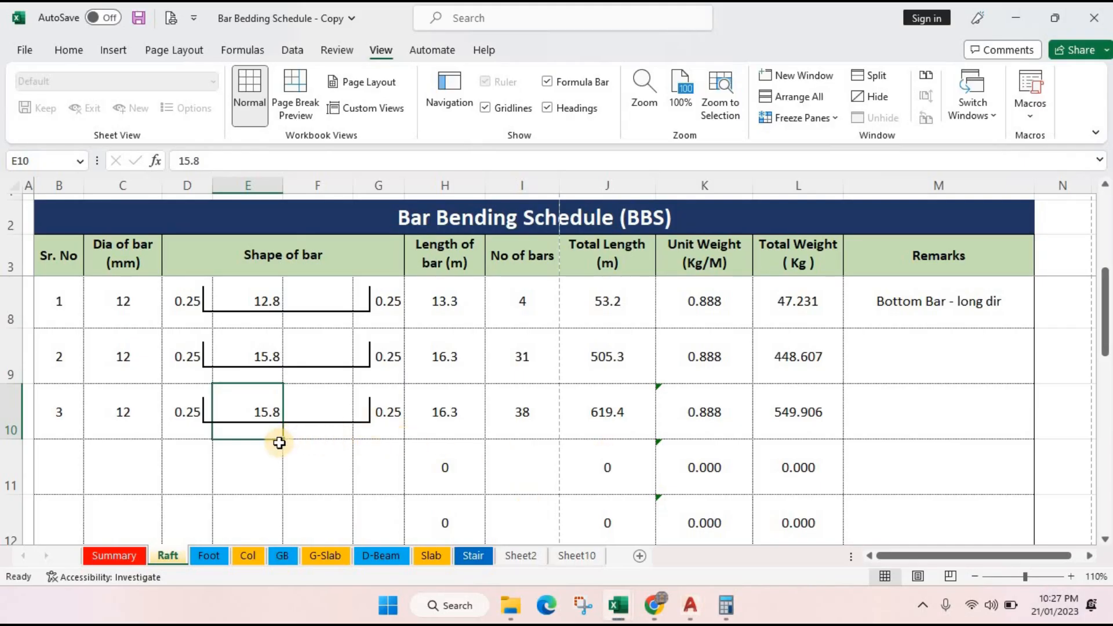
pyautogui.write('1')
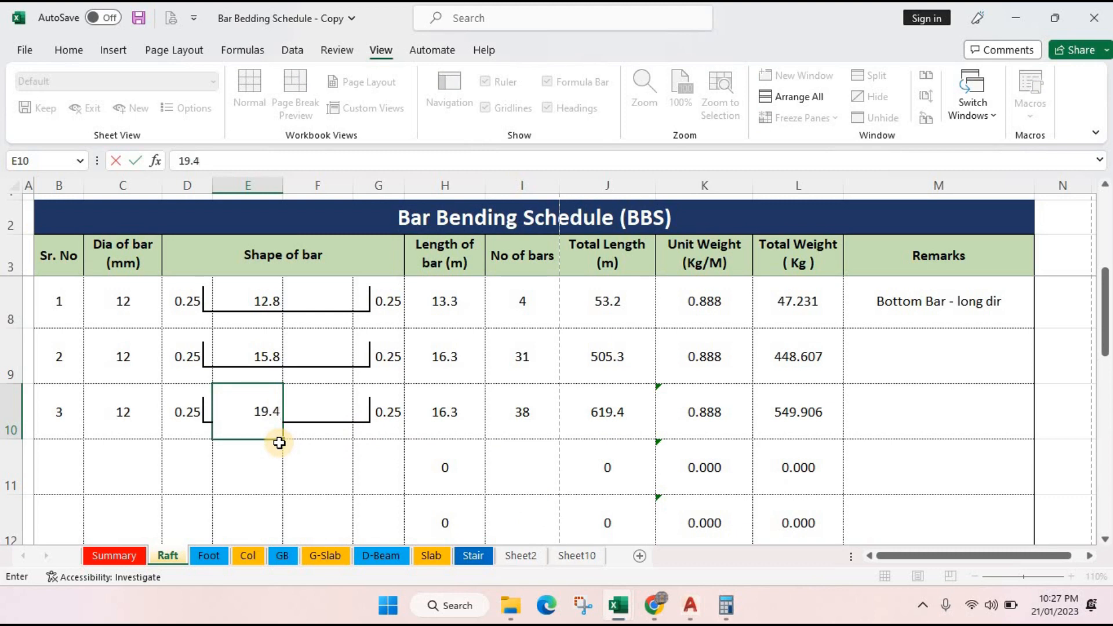
pyautogui.press('Return')
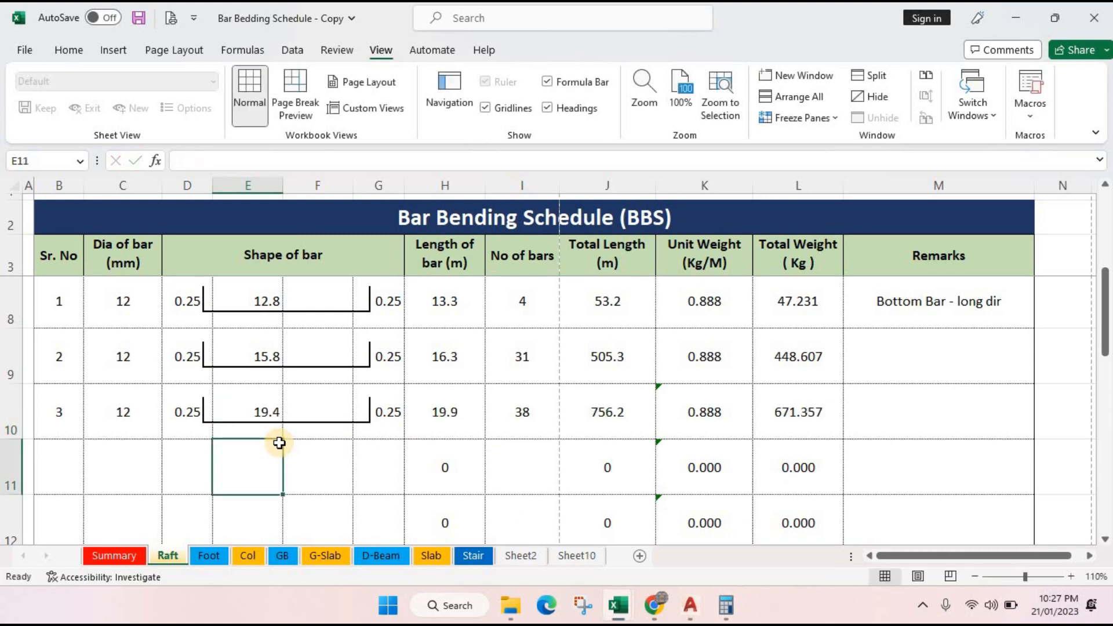
# - Examine the long vertical bar down to the raft's lowest edge in AutoCAD, and check row 10's entries in the Excel schedule
pyautogui.click(688, 607)
pyautogui.scroll(-6, 540, 388)
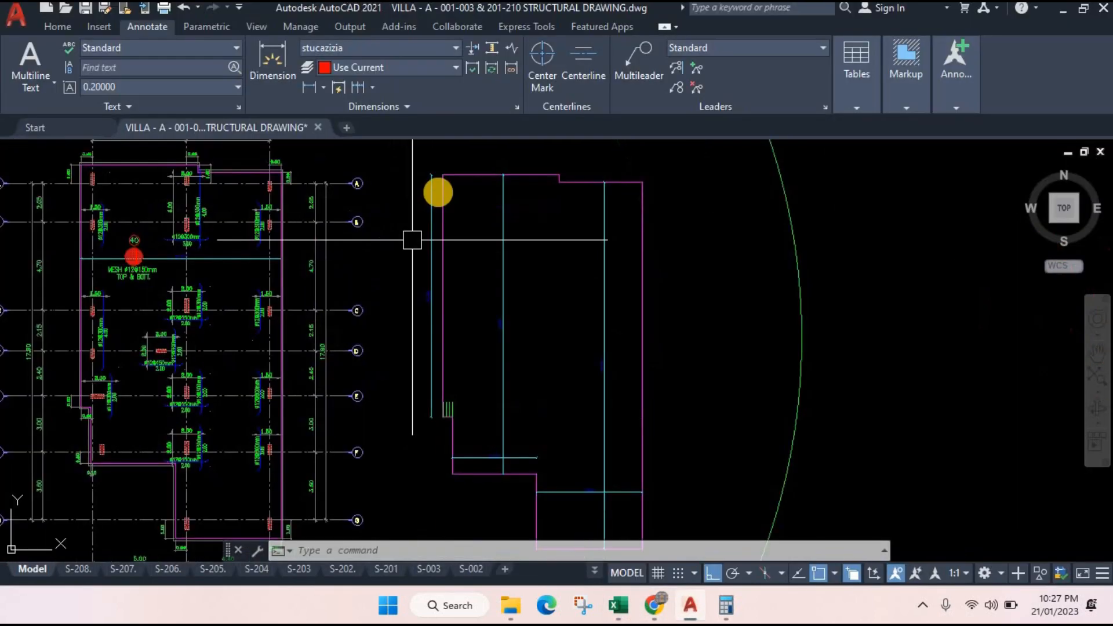
pyautogui.moveTo(598, 382); pyautogui.dragTo(625, 252)
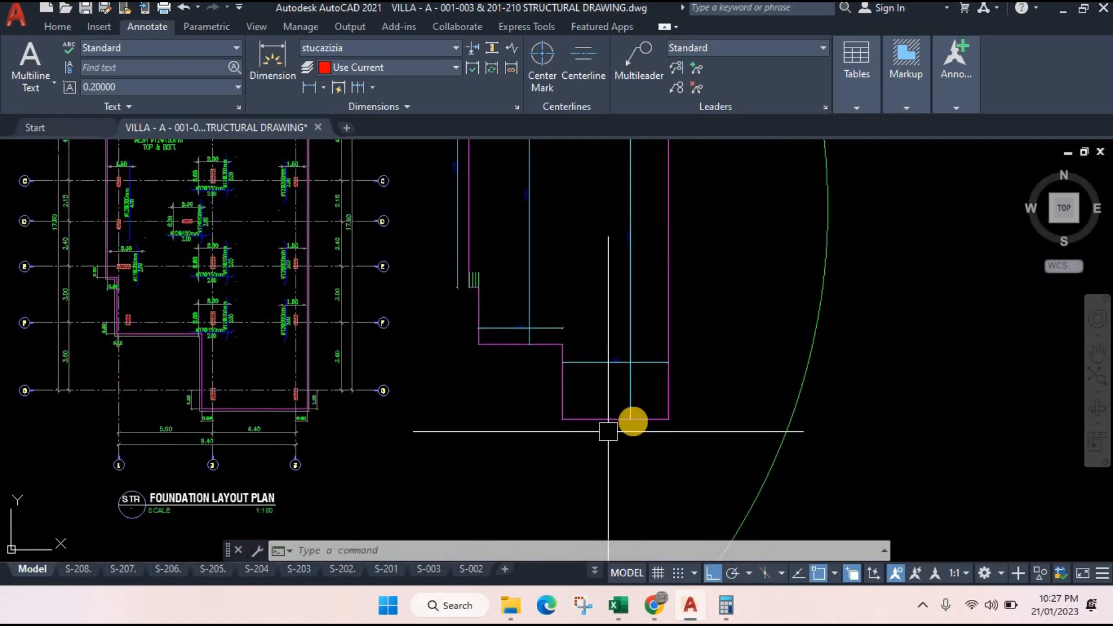
pyautogui.click(691, 610)
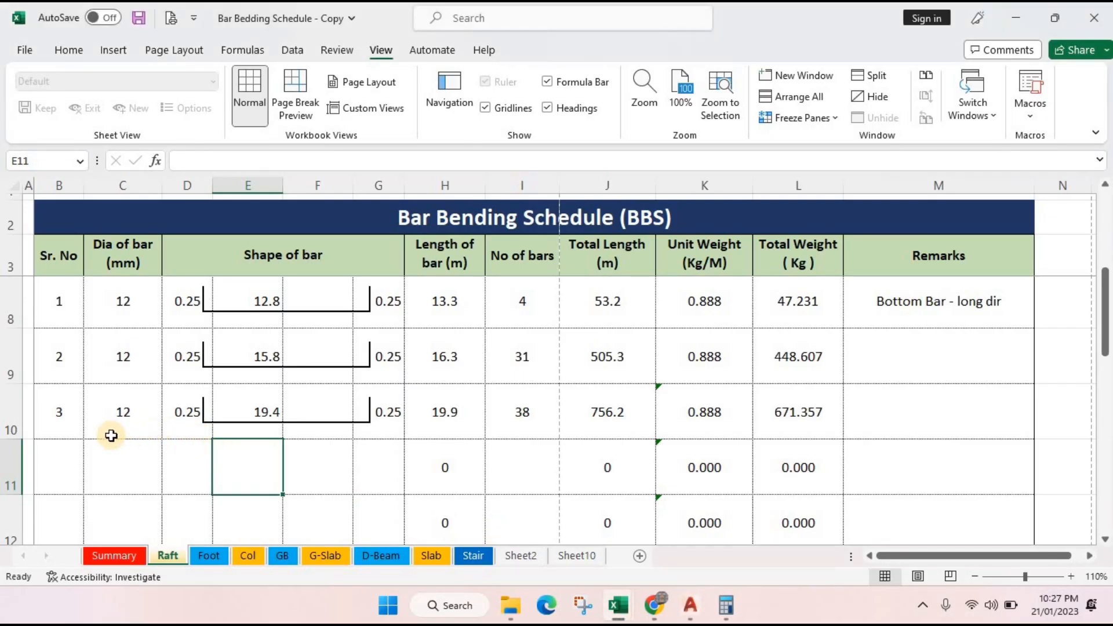
pyautogui.click(70, 429)
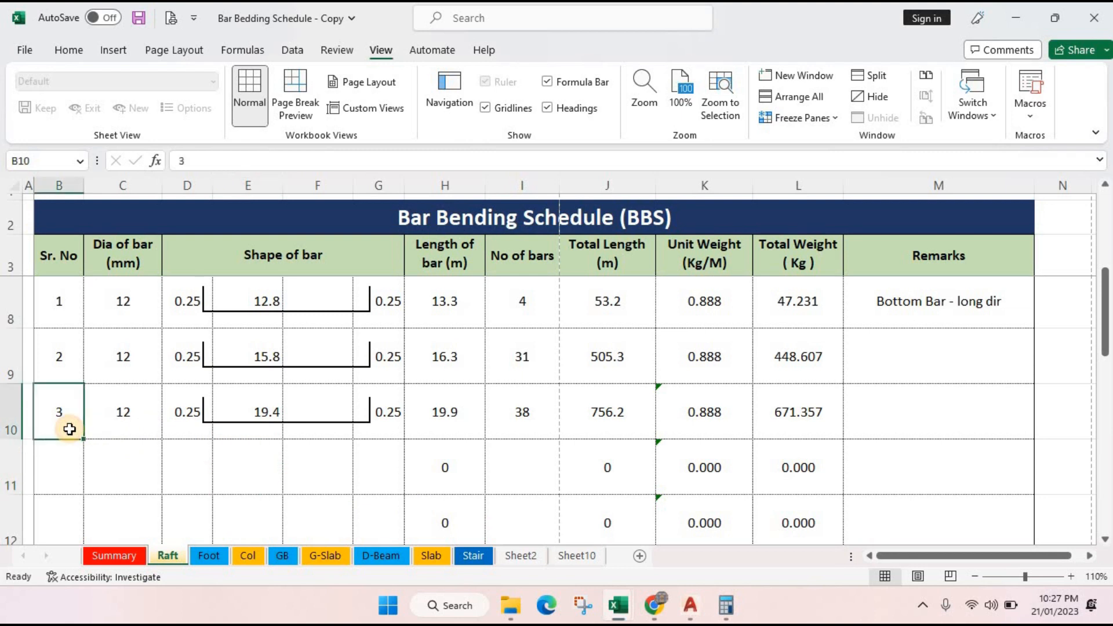
pyautogui.click(126, 431)
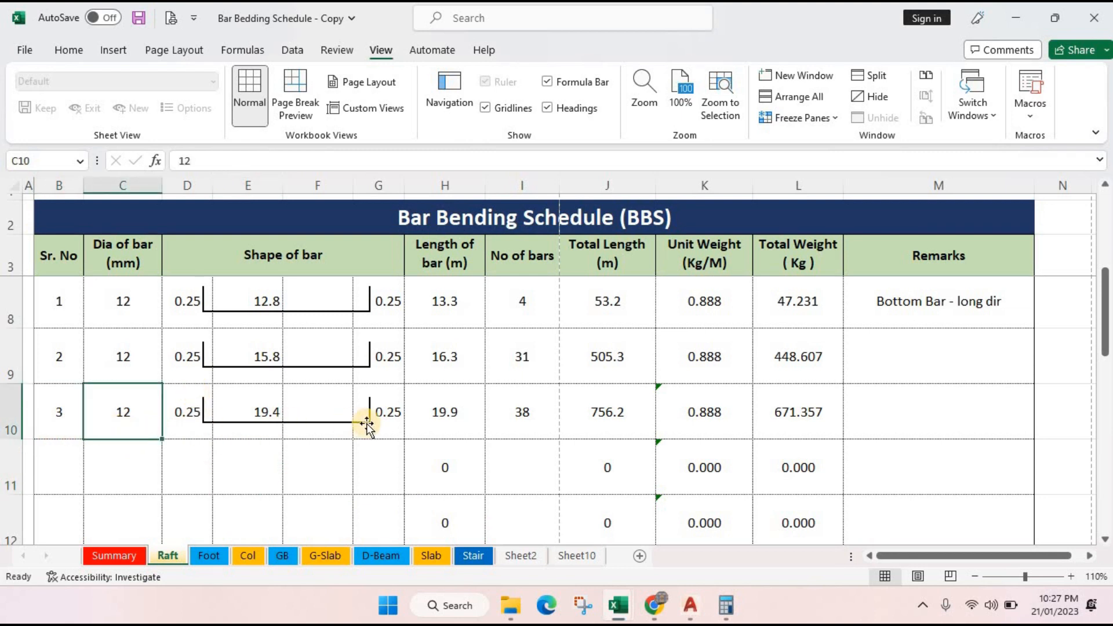
pyautogui.click(452, 432)
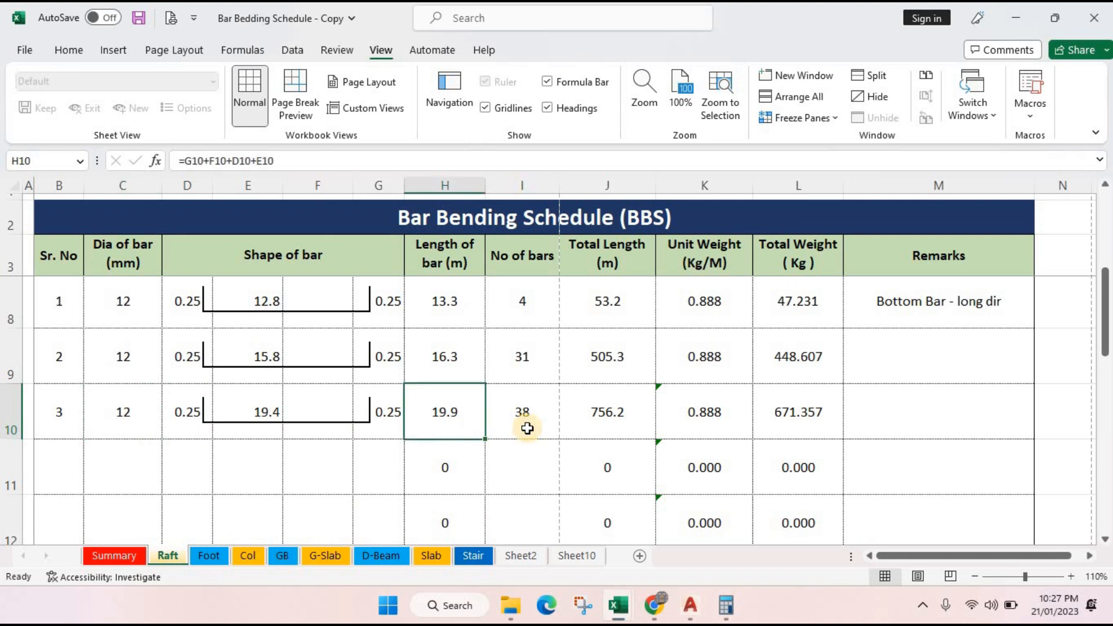
pyautogui.click(536, 427)
# - Copy the remark "Bottom Bar - long dir" from M8 into M9 and M10
pyautogui.click(936, 318)
pyautogui.hotkey('ctrl', 'c')
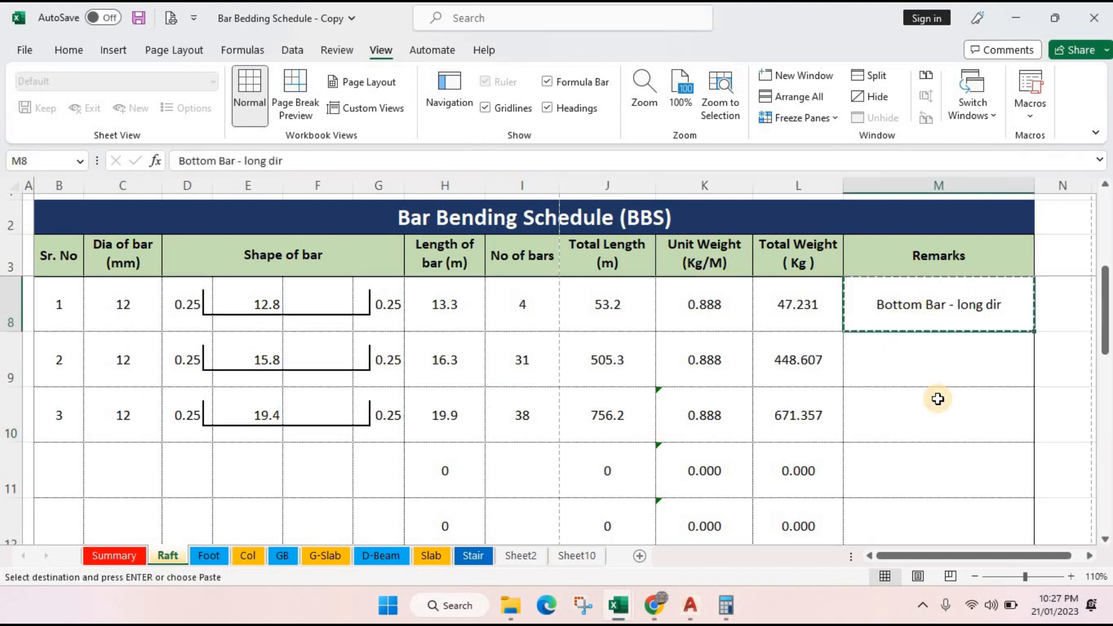
pyautogui.moveTo(938, 359); pyautogui.dragTo(938, 399)
pyautogui.press('Return')
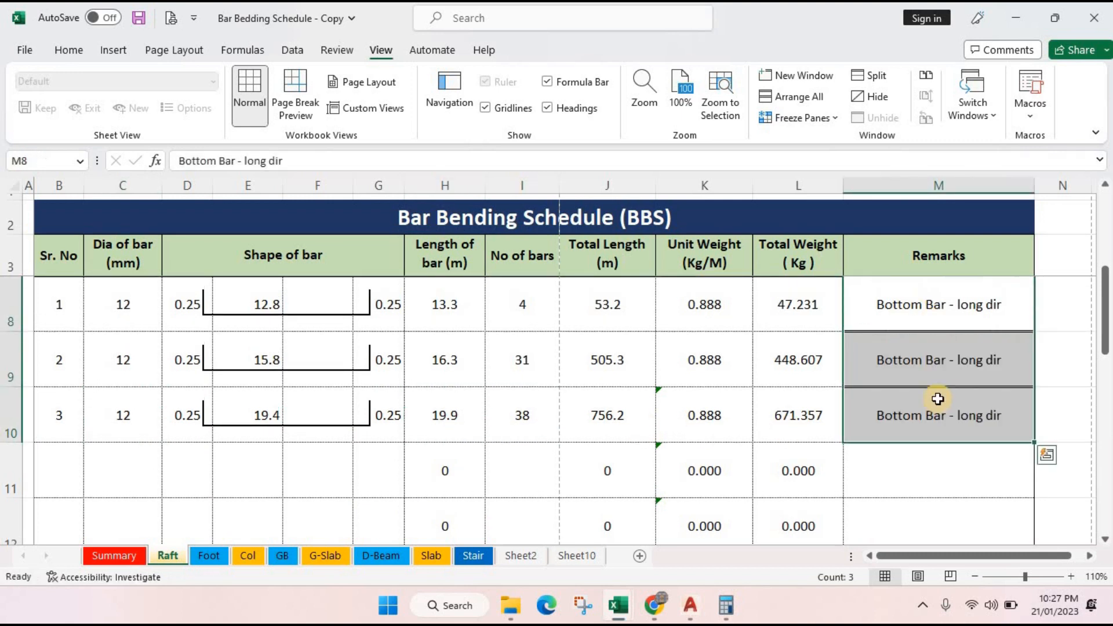
pyautogui.click(992, 411)
# - Format the horizontal borders between the long-direction bar rows in B8:M10 with the hairline style
pyautogui.scroll(1, 230, 359)
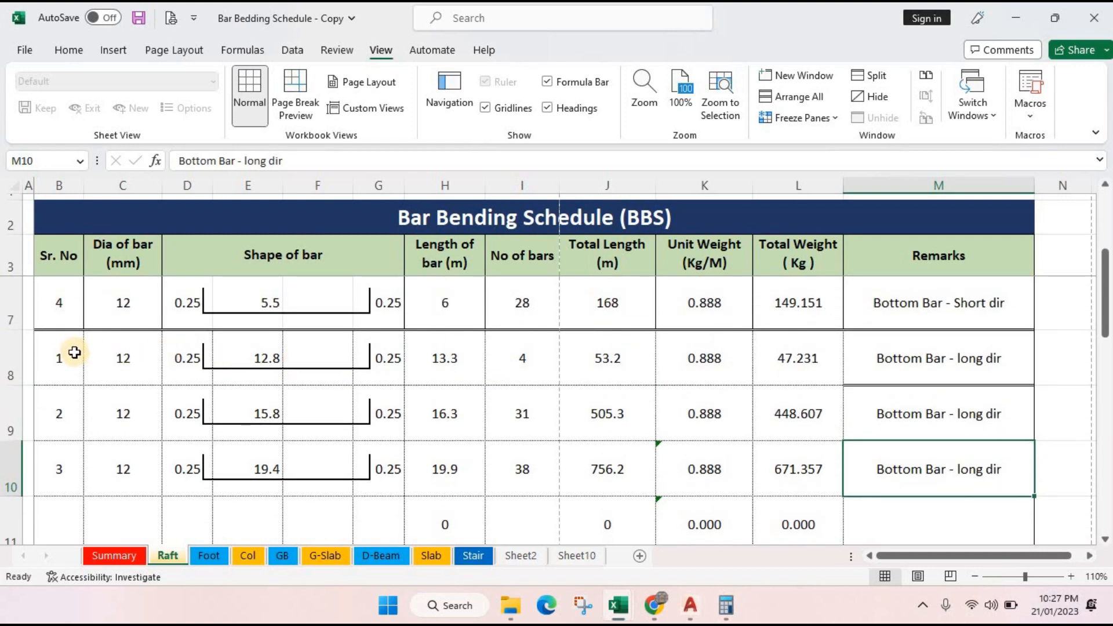
pyautogui.moveTo(74, 352); pyautogui.dragTo(921, 470)
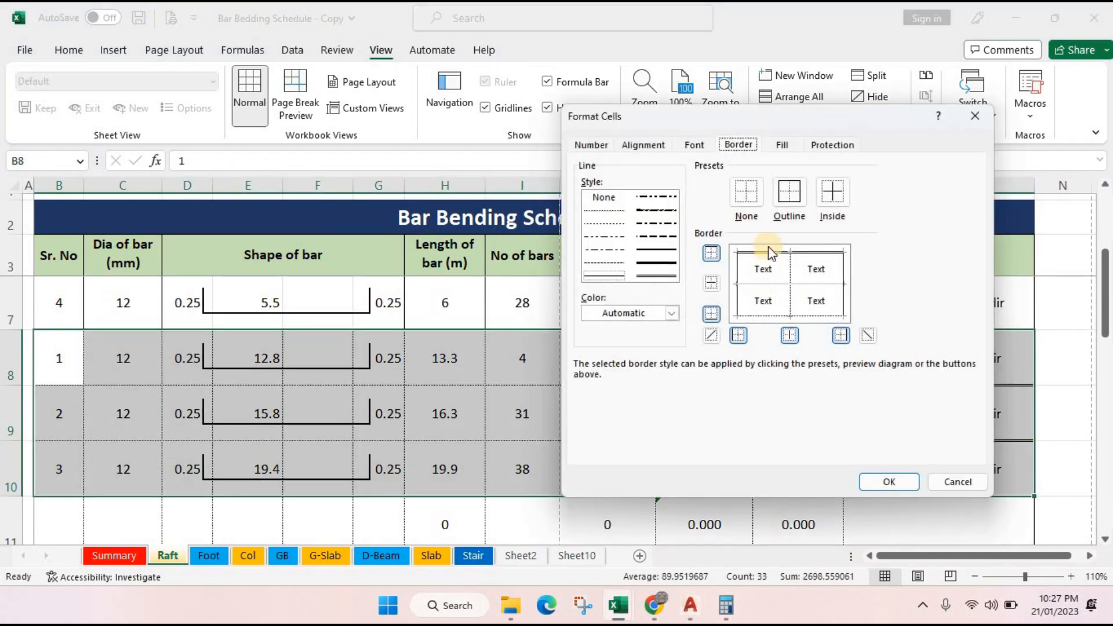
pyautogui.click(591, 272)
pyautogui.click(889, 482)
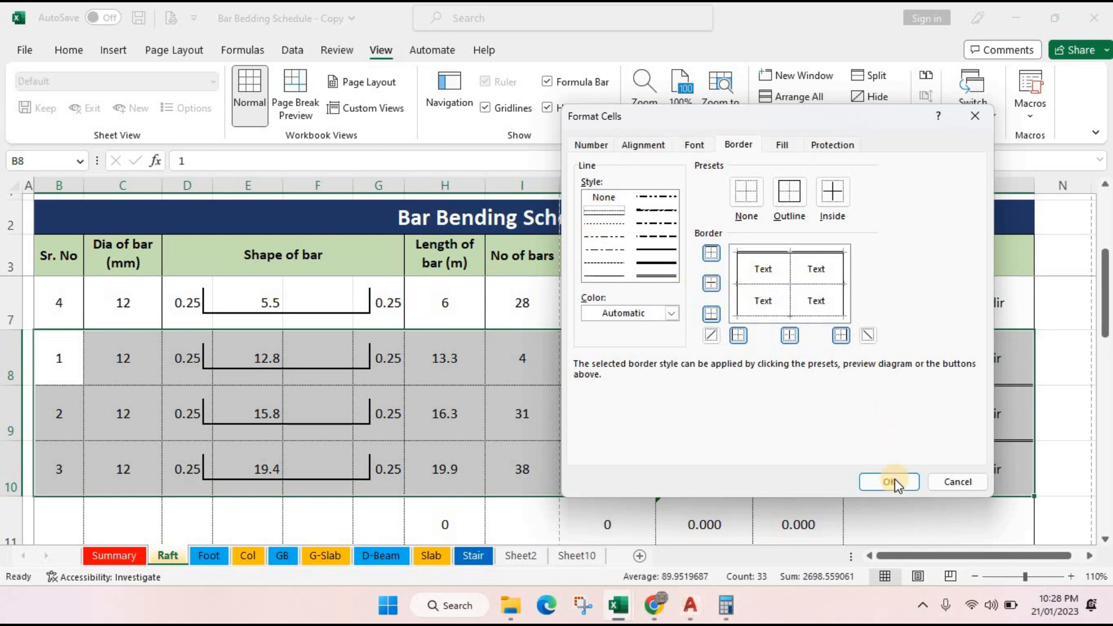
pyautogui.click(658, 446)
# - Review the short- and long-direction bottom bar lengths in rows 4 to 10 of the schedule
pyautogui.scroll(2, 455, 354)
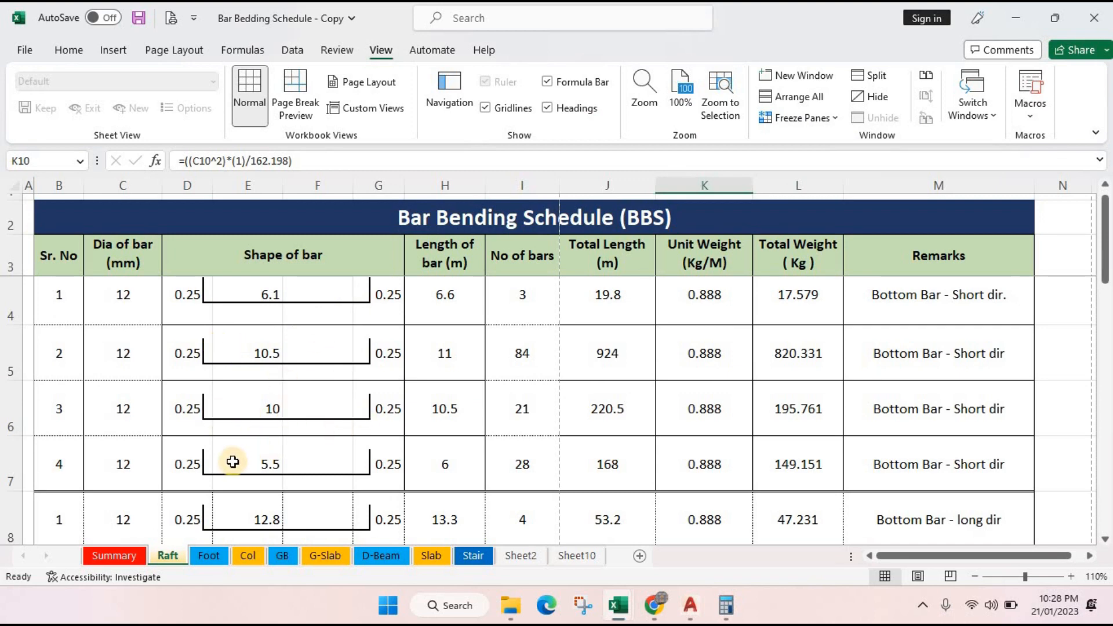
pyautogui.scroll(-2, 286, 497)
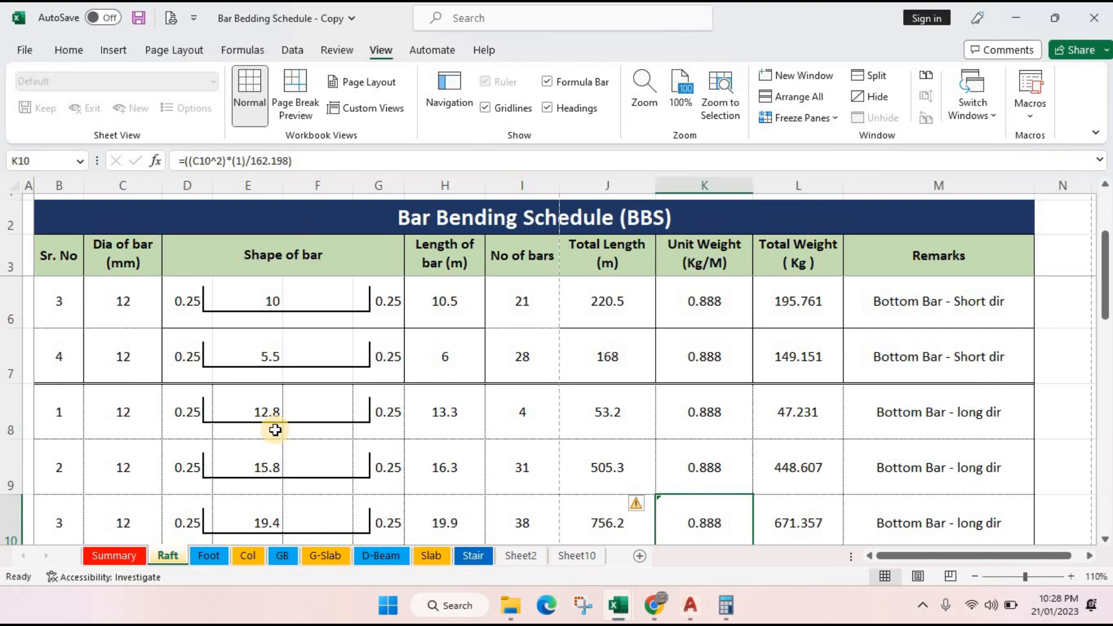
pyautogui.scroll(1, 290, 441)
pyautogui.scroll(-1, 293, 469)
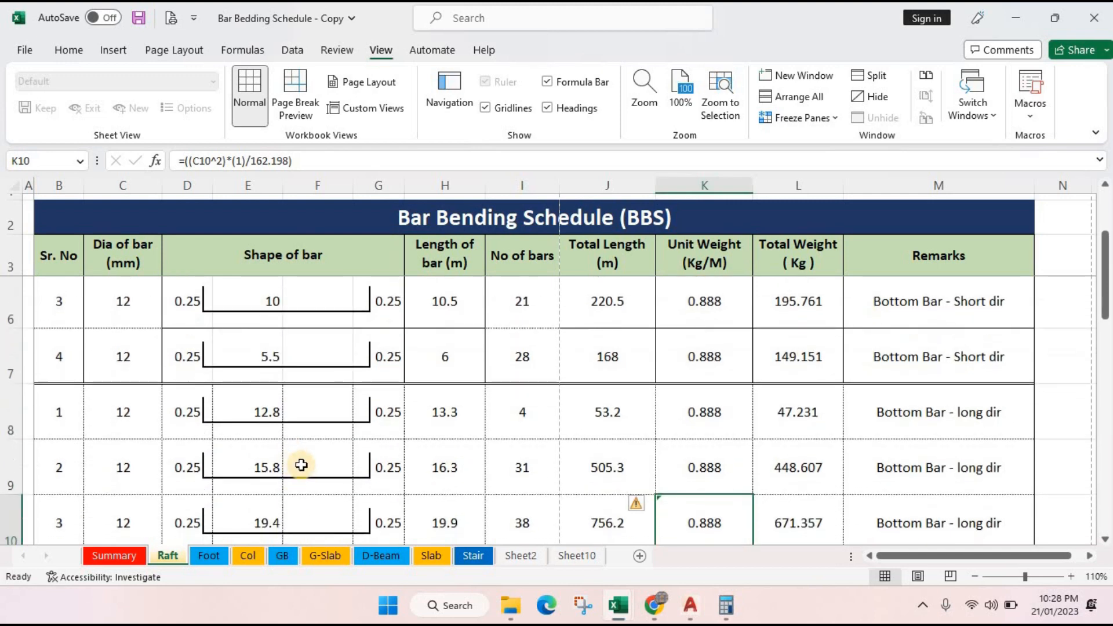
pyautogui.scroll(-1, 306, 466)
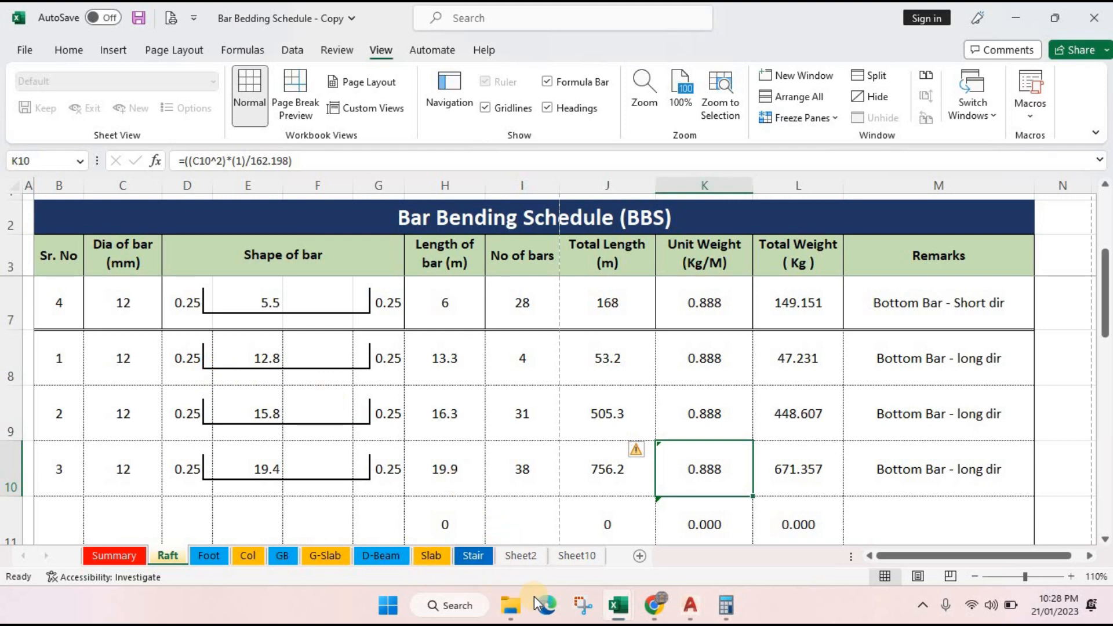
pyautogui.click(726, 604)
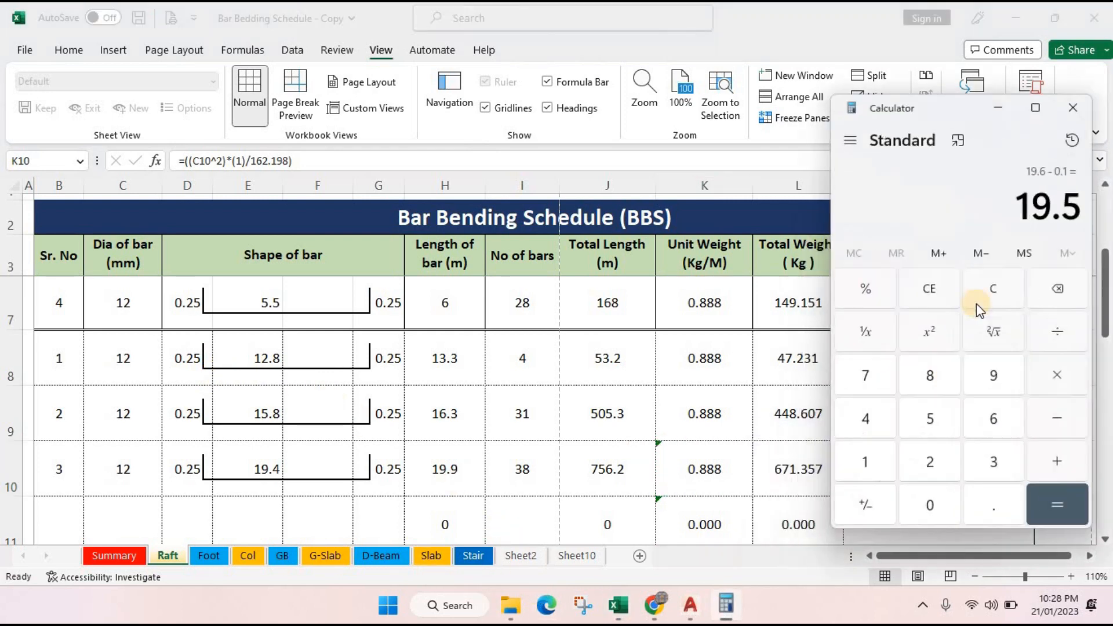
pyautogui.click(365, 356)
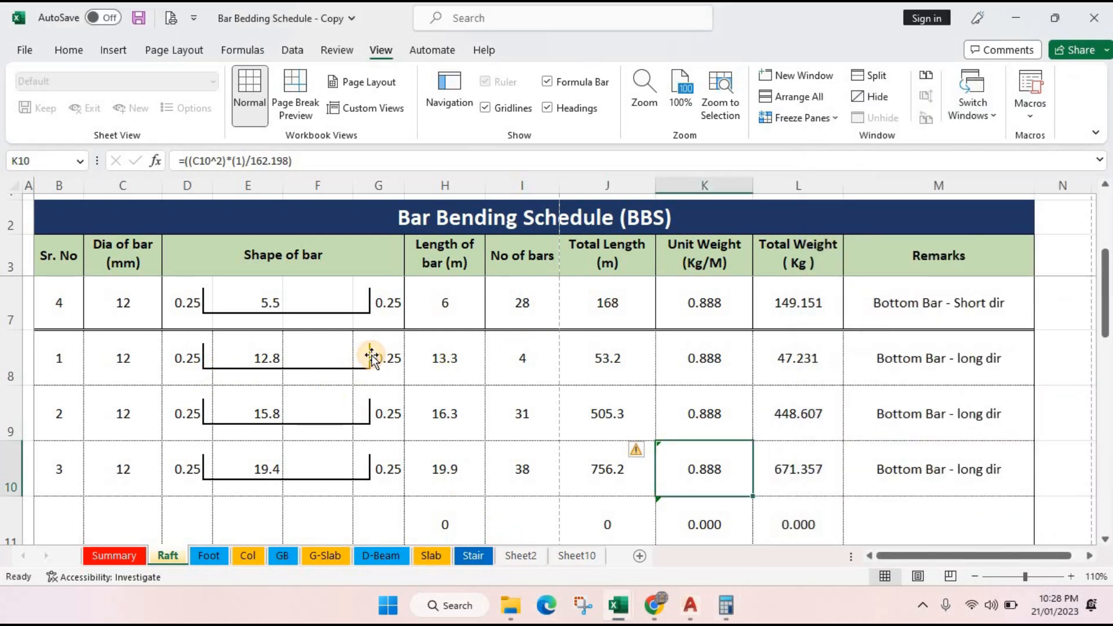
# - Delete the right-hand hook of row 8's drawn bar and shorten its horizontal line to just past column E
pyautogui.click(370, 356)
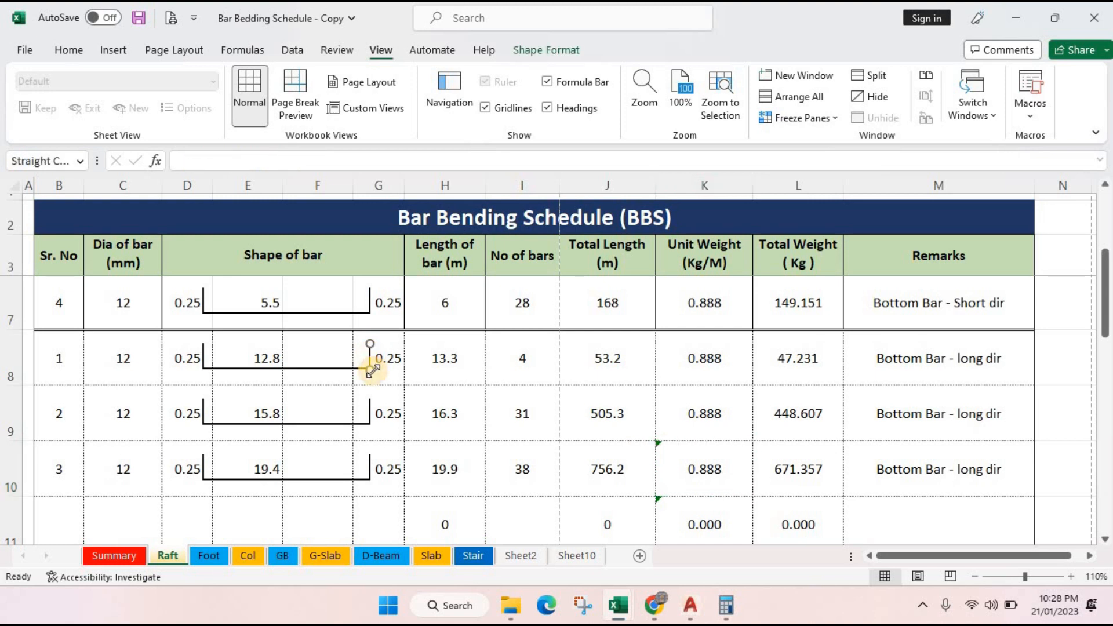
pyautogui.press('Delete')
pyautogui.click(222, 367)
pyautogui.moveTo(367, 366); pyautogui.dragTo(297, 368)
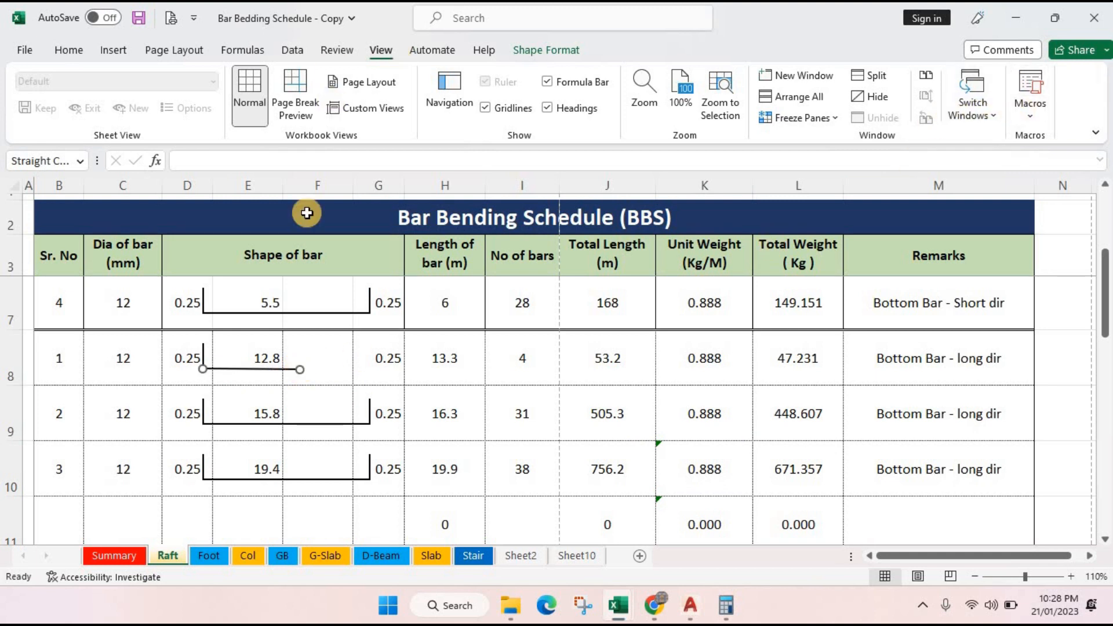
# - Level row 8's horizontal bar line to a height of 0 cm, and center the length value in cell E8
pyautogui.doubleClick(231, 370)
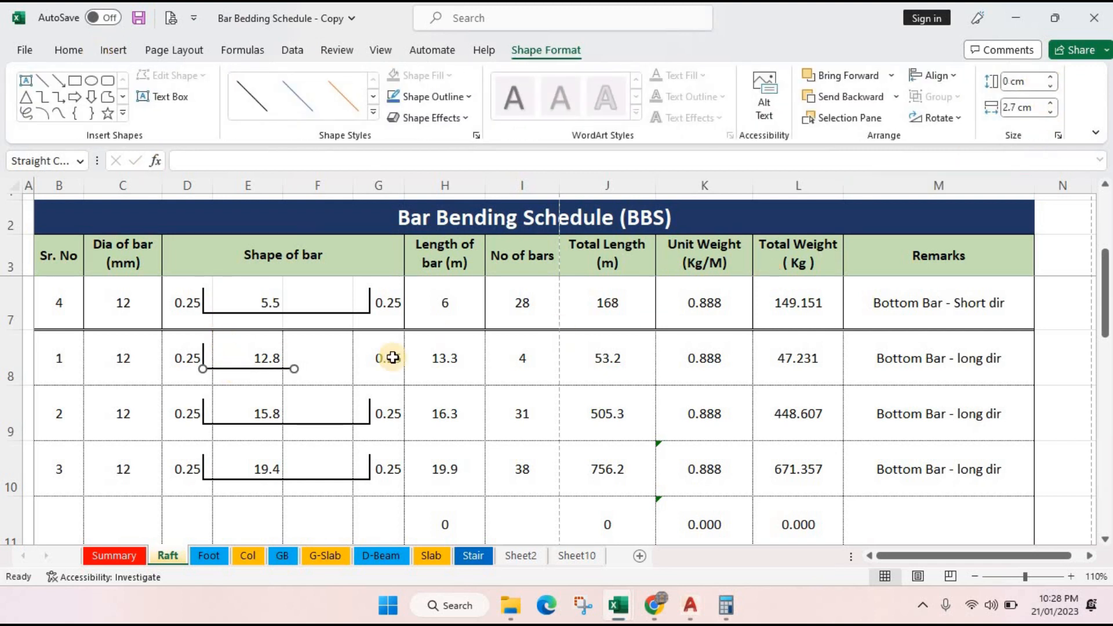
pyautogui.click(255, 355)
pyautogui.click(363, 107)
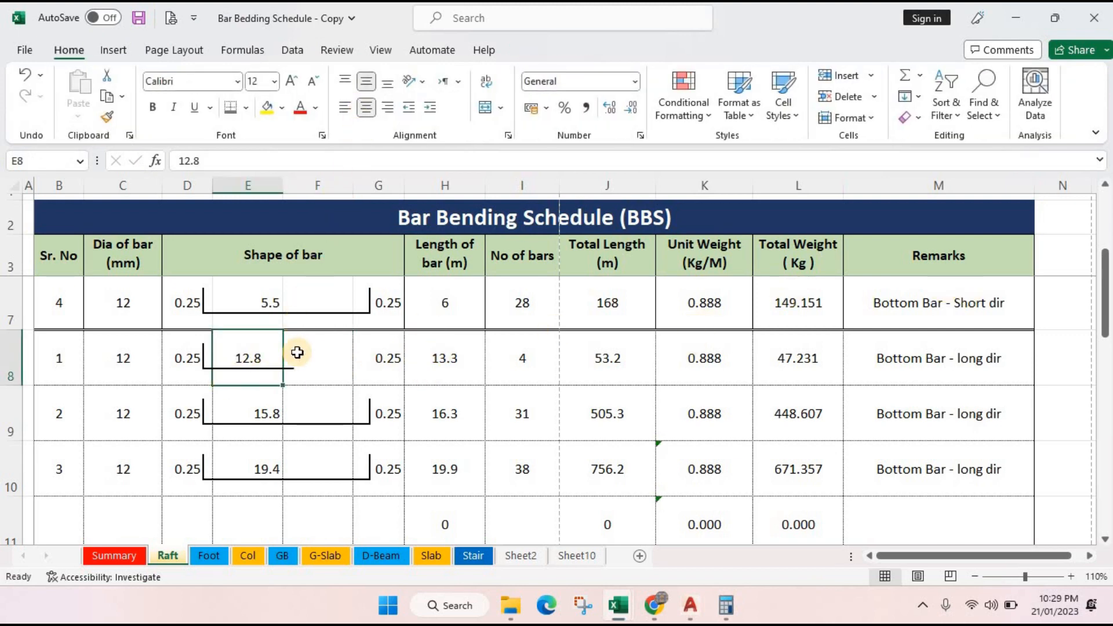
# - Calculate 12 minus 0.25 in Calculator to deduct the hook from the 12 m bar length
pyautogui.hotkey('alt', 'Tab')
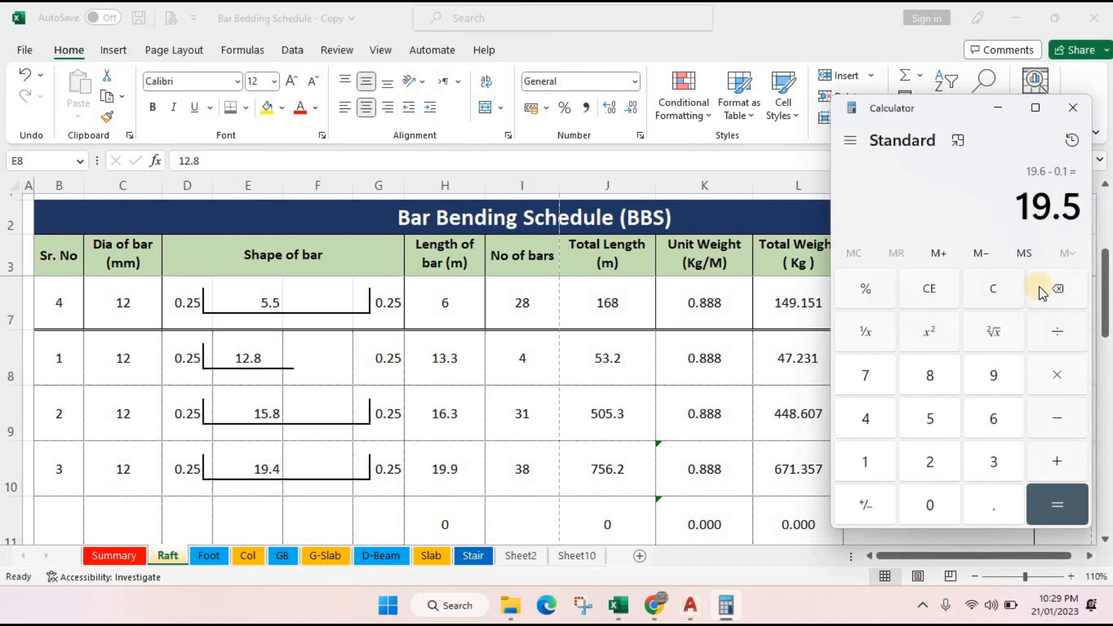
pyautogui.click(1003, 290)
pyautogui.click(866, 460)
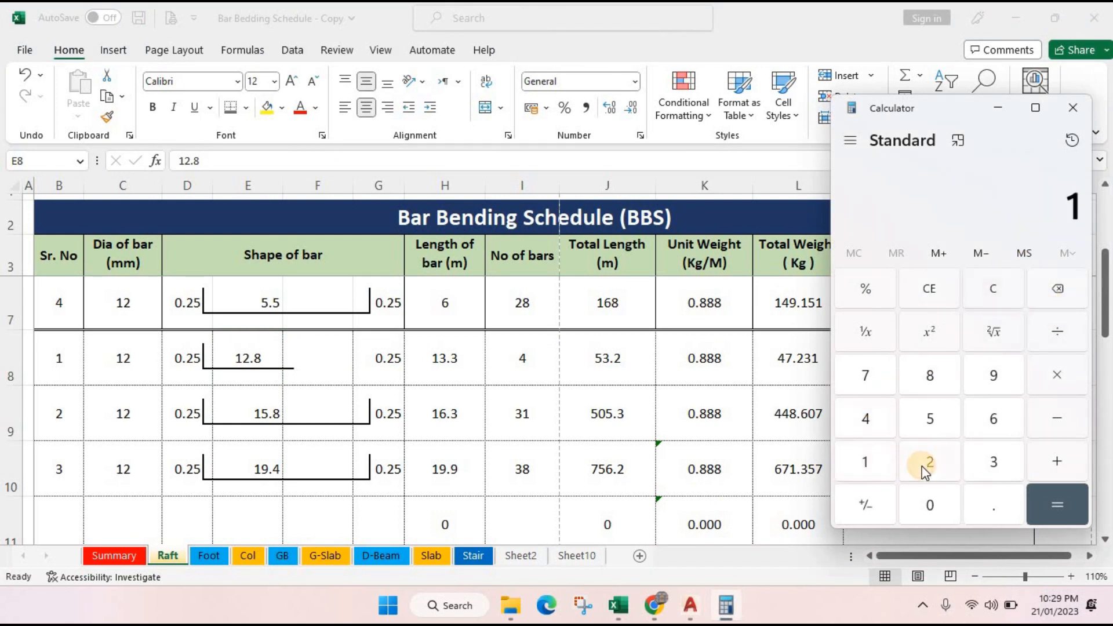
pyautogui.click(930, 462)
pyautogui.click(1057, 418)
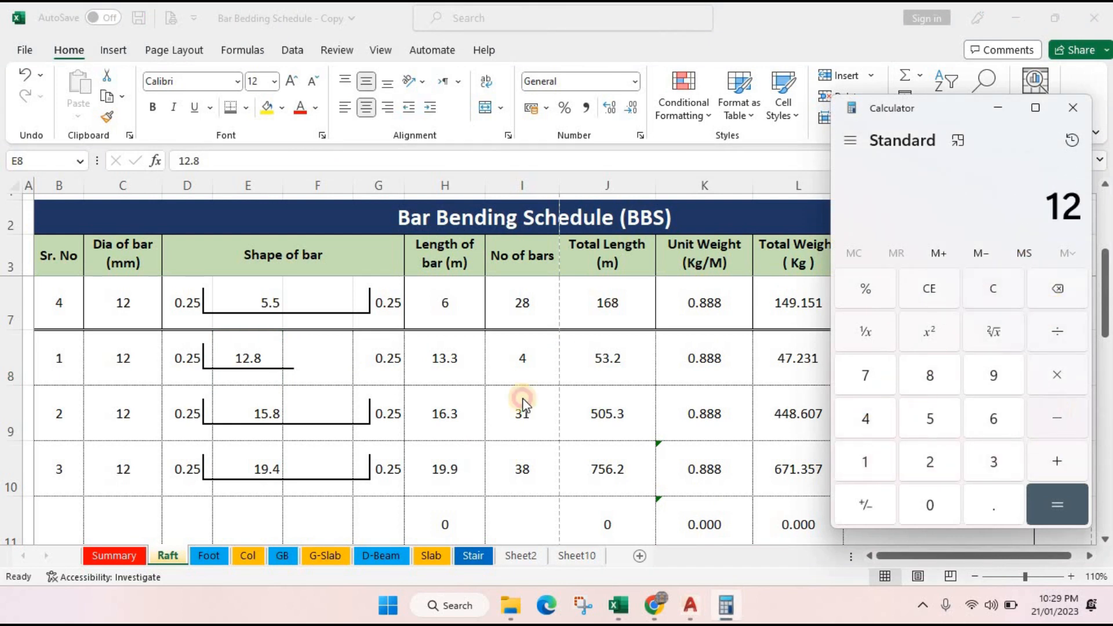
pyautogui.click(994, 504)
pyautogui.click(930, 462)
pyautogui.click(944, 418)
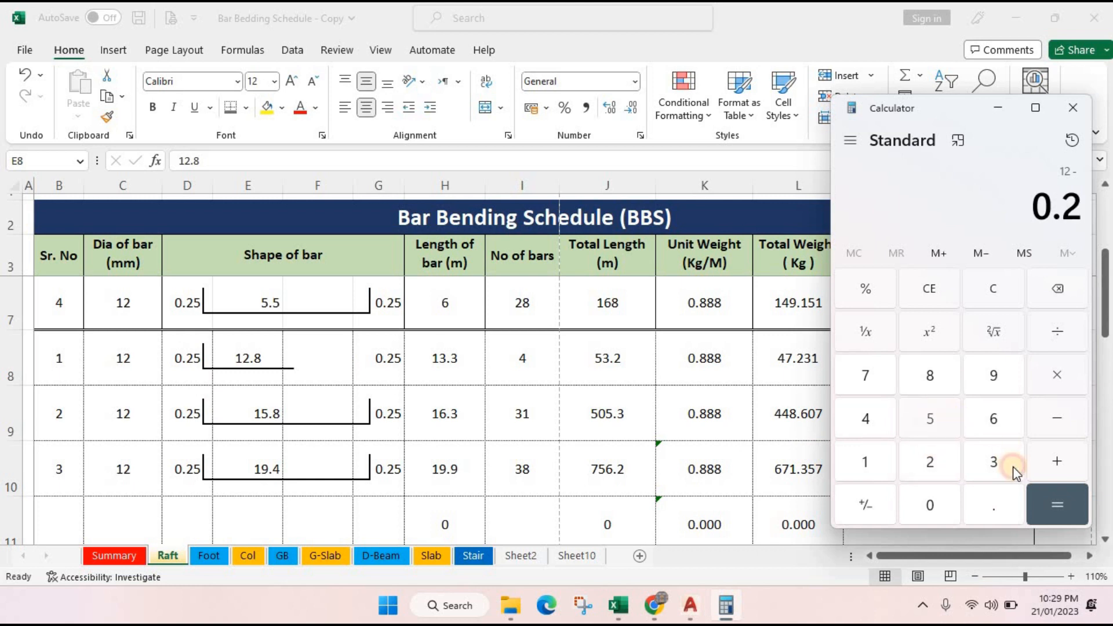
pyautogui.click(1055, 504)
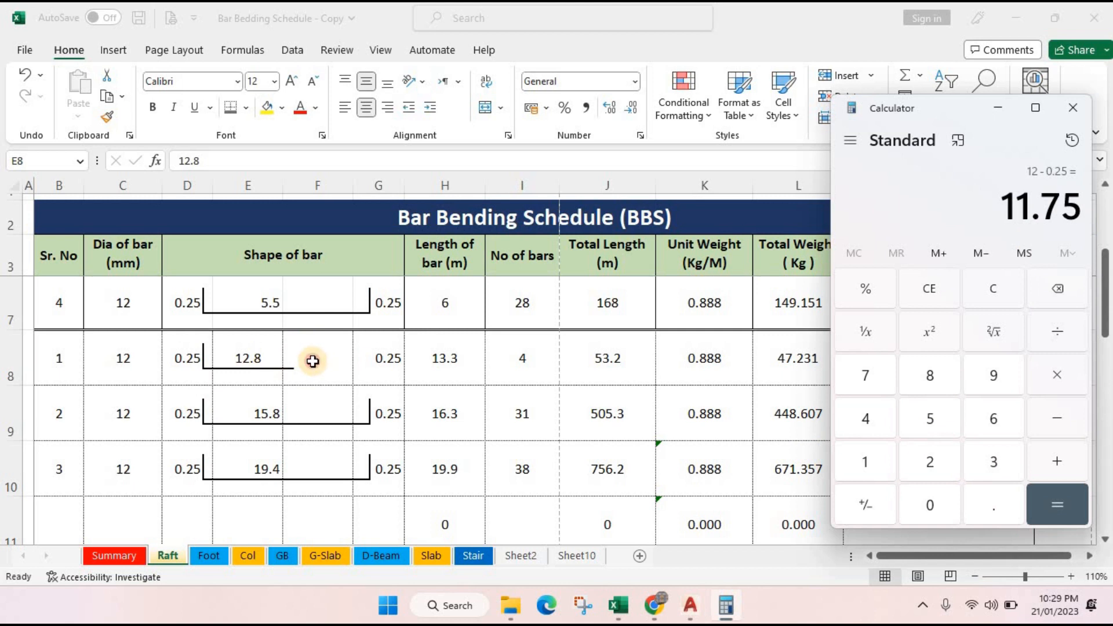
# - Sketch two overlapping L-shaped bars in red over row 11's shape cells, and clear the annotation
pyautogui.hotkey('alt', 'Tab')
pyautogui.hotkey('alt', 'Tab')
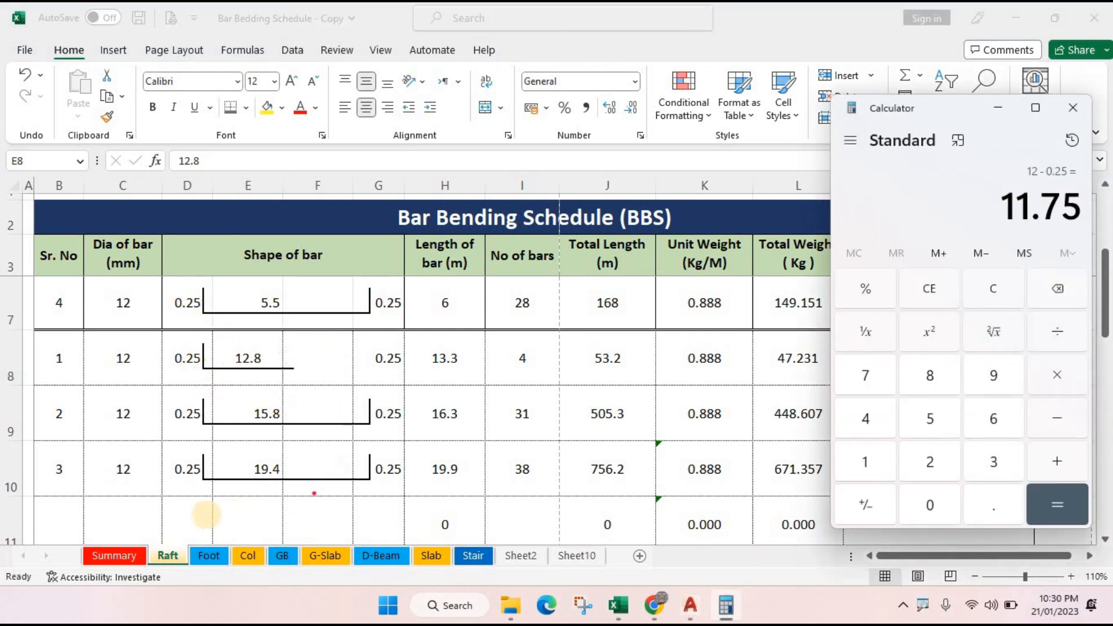
pyautogui.moveTo(194, 502)
pyautogui.mouseDown()
pyautogui.moveTo(194, 523)
pyautogui.moveTo(300, 523)
pyautogui.mouseUp()
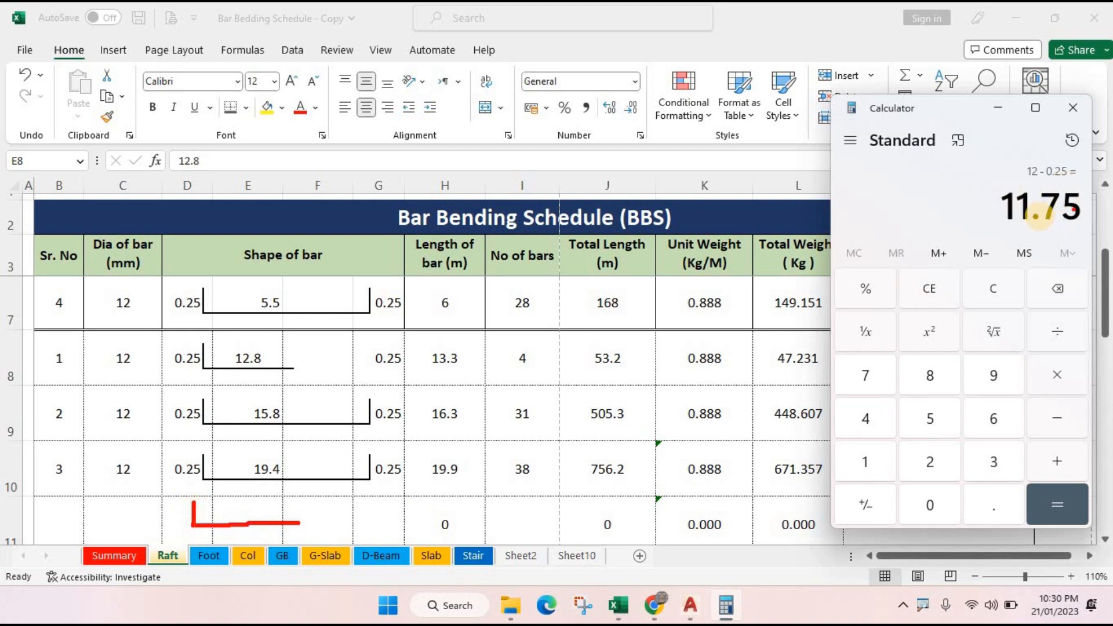
pyautogui.click(294, 439)
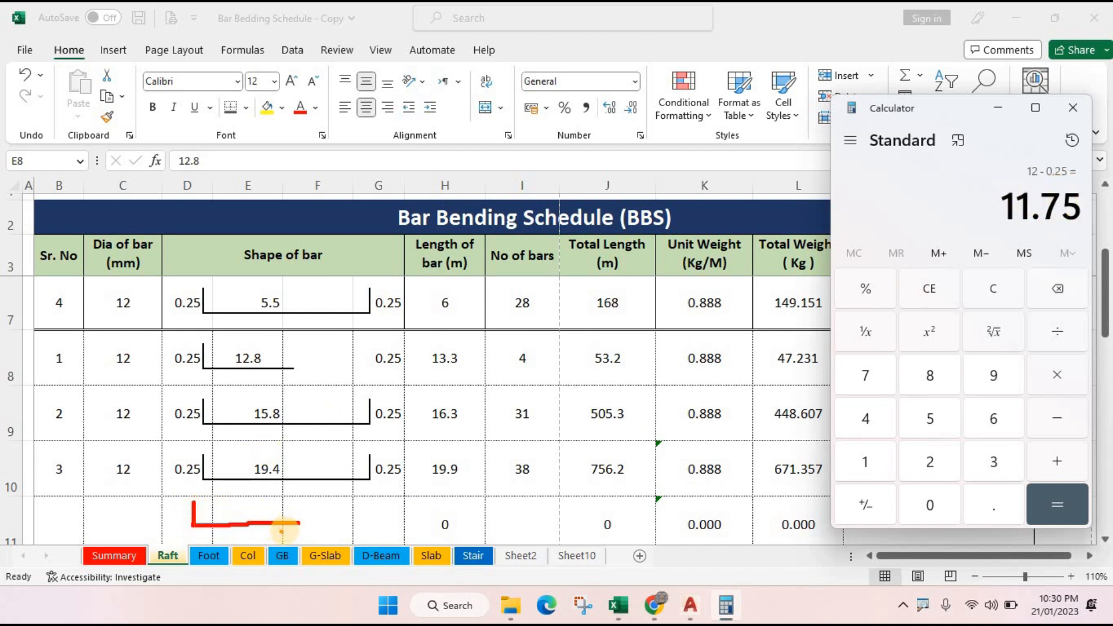
pyautogui.moveTo(279, 529)
pyautogui.mouseDown()
pyautogui.moveTo(353, 528)
pyautogui.moveTo(356, 498)
pyautogui.mouseUp()
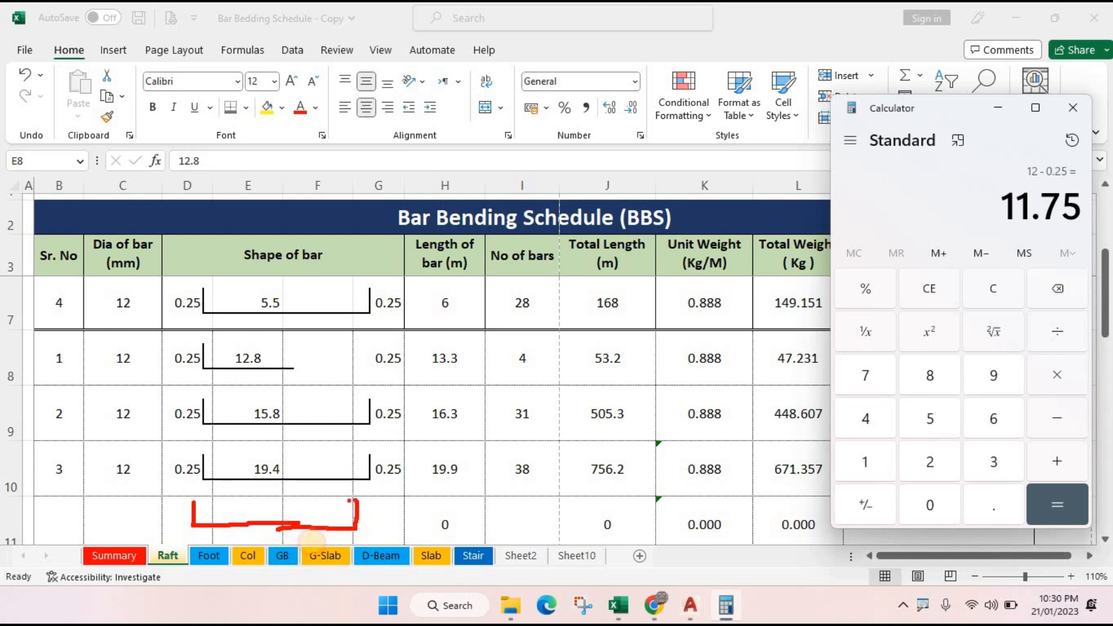
pyautogui.click(402, 496)
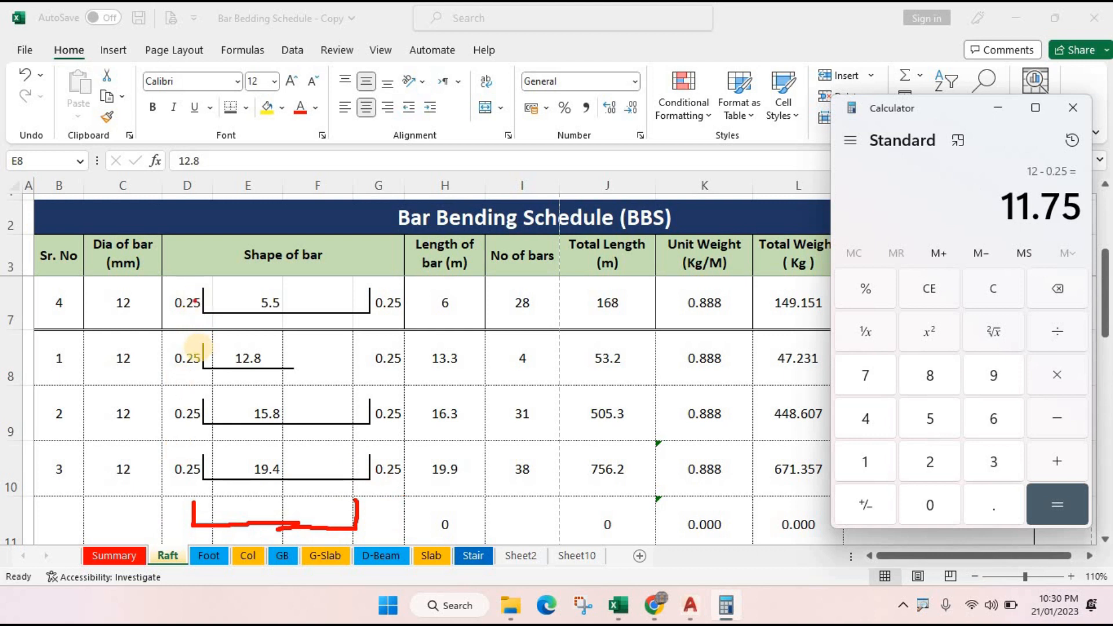
pyautogui.click(199, 366)
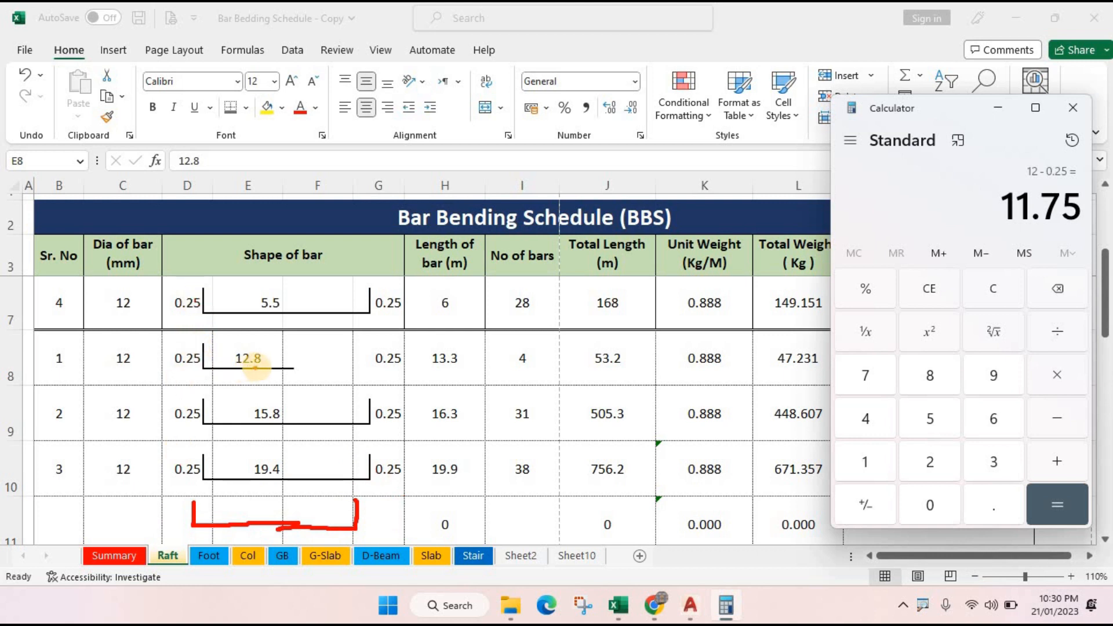
pyautogui.press('Escape')
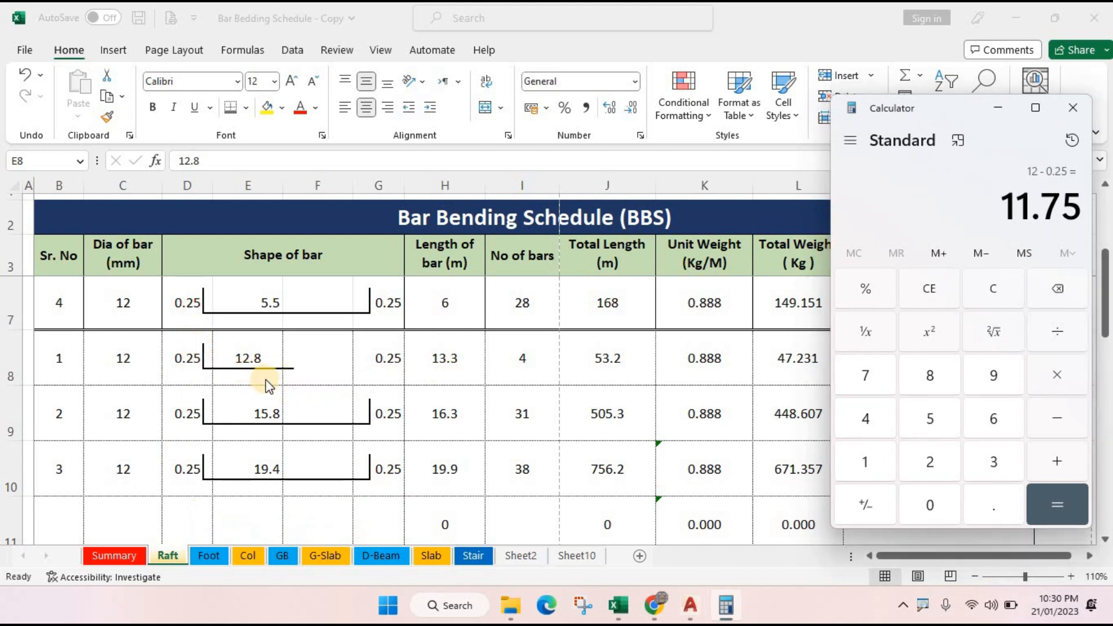
# - Clear the Calculator result and enter the formula =12-D8 in cell E8 for the first lapped piece's straight length
pyautogui.press('Escape')
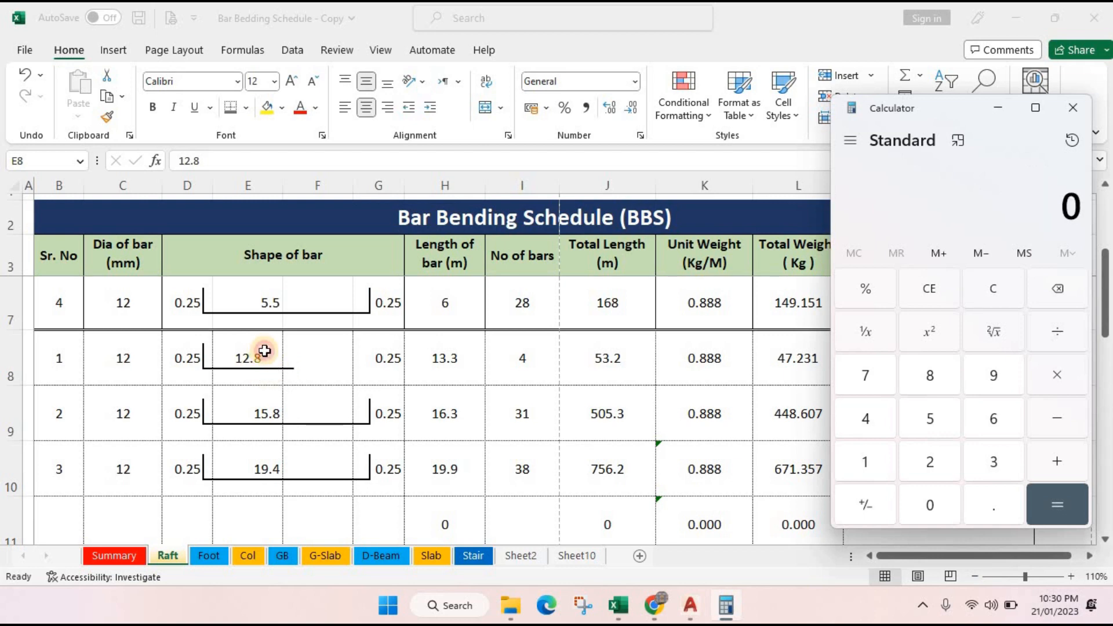
pyautogui.click(265, 351)
pyautogui.click(726, 605)
pyautogui.click(930, 462)
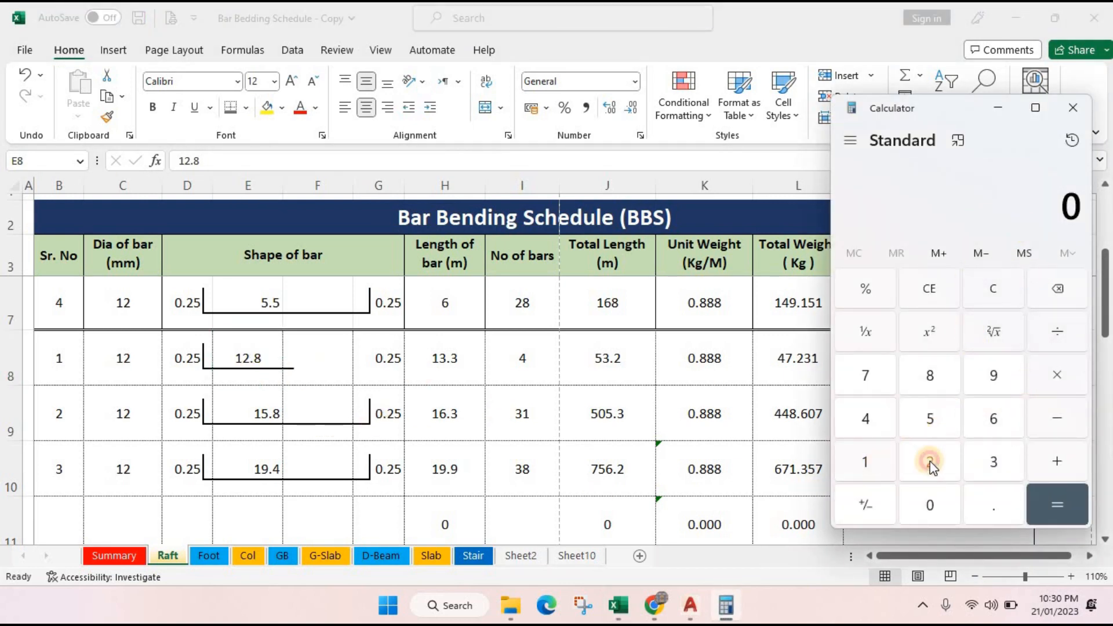
pyautogui.click(246, 351)
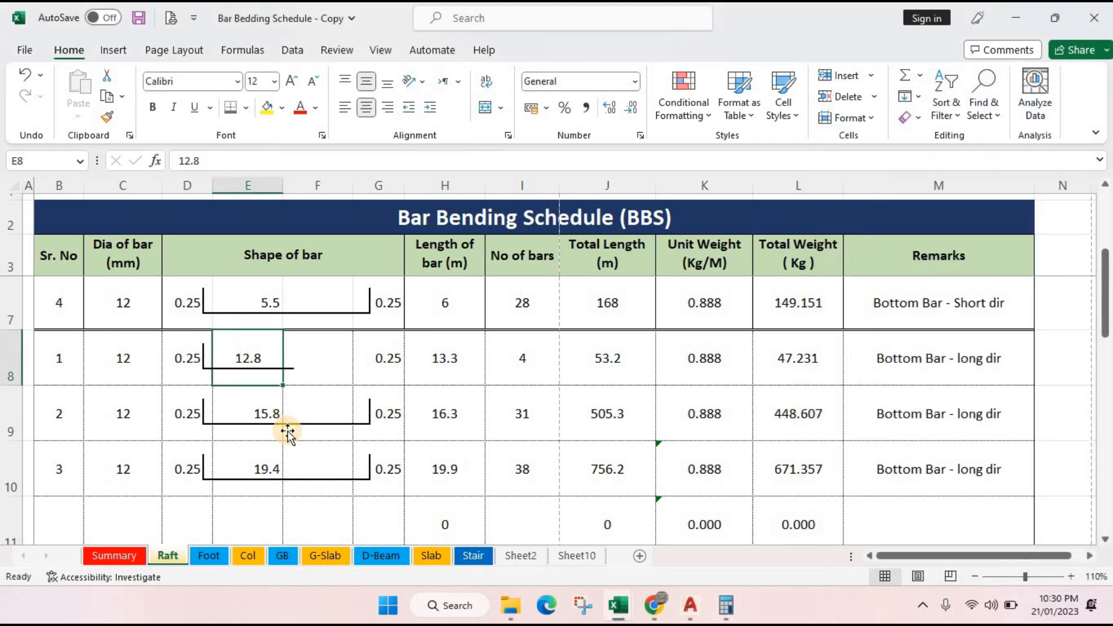
pyautogui.write('=12-')
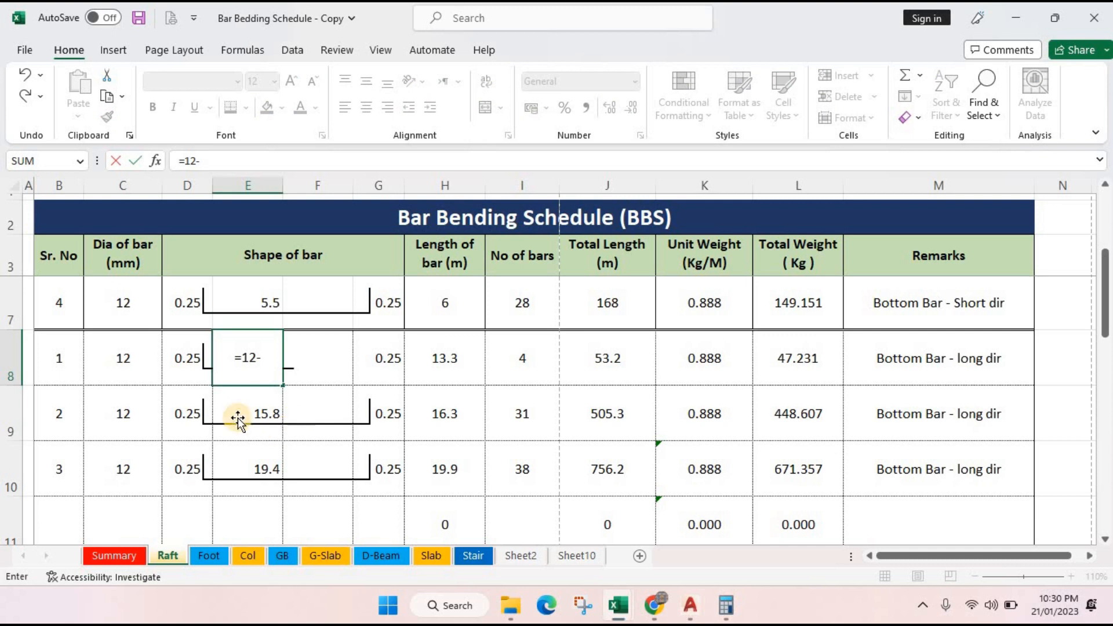
pyautogui.click(186, 379)
pyautogui.press('Return')
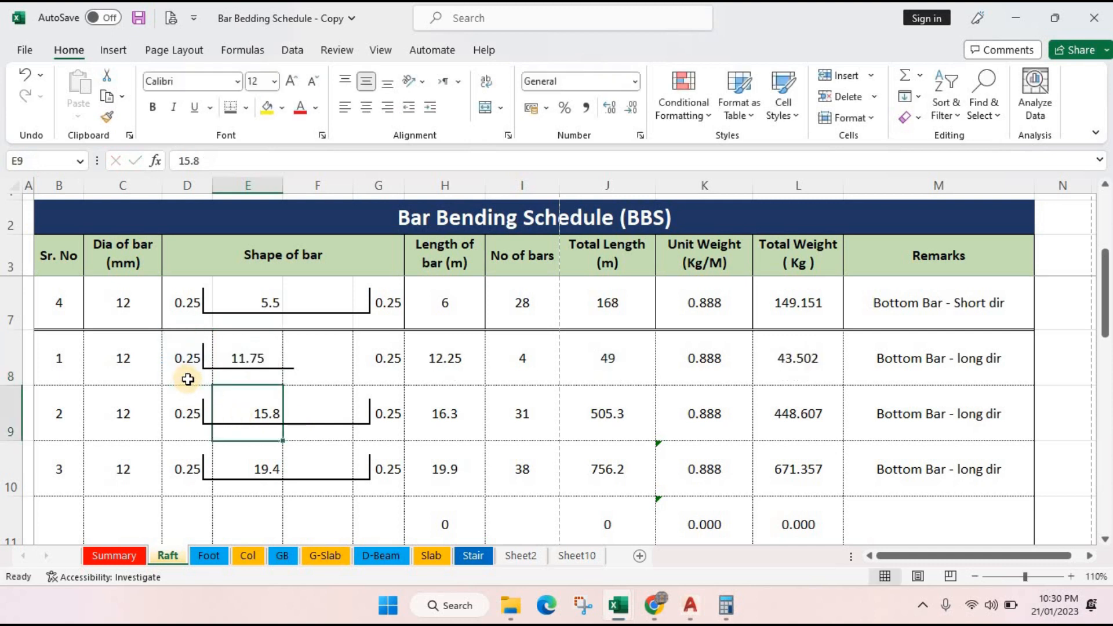
# - Duplicate row 8's horizontal bar line and vertical hook in mirrored position over column F to form the second lapped piece
pyautogui.click(255, 377)
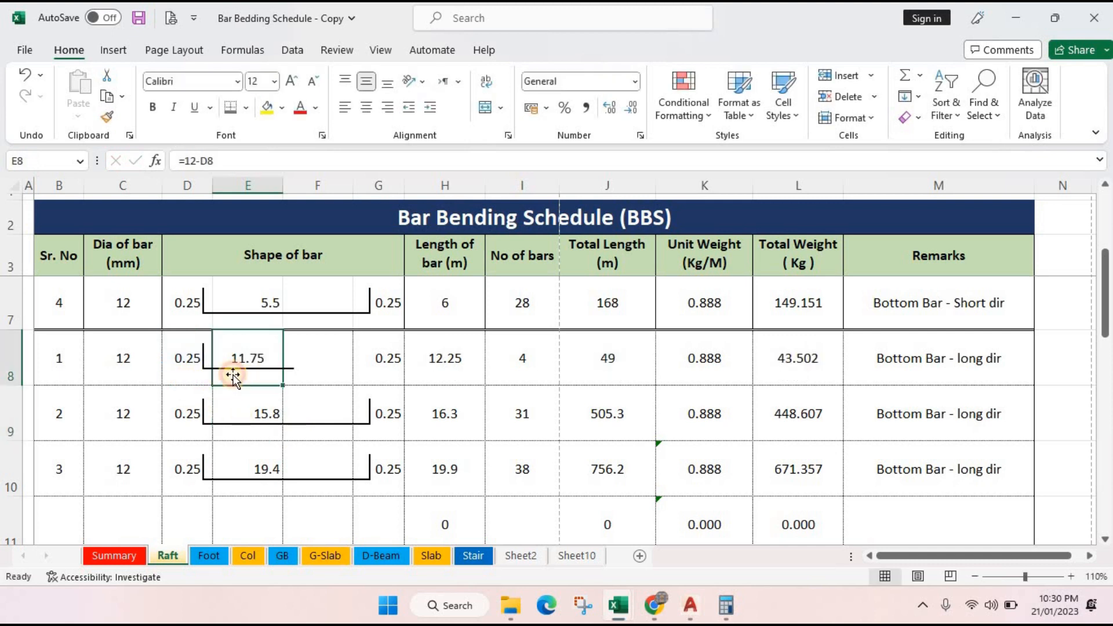
pyautogui.click(311, 347)
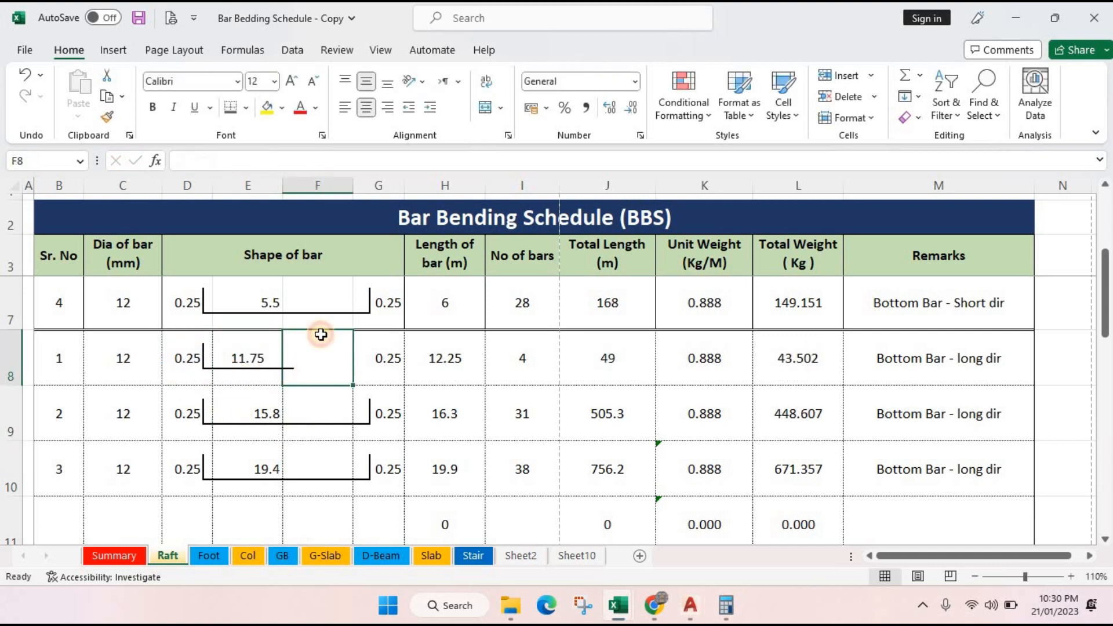
pyautogui.click(244, 369)
pyautogui.moveTo(244, 371); pyautogui.dragTo(308, 369)
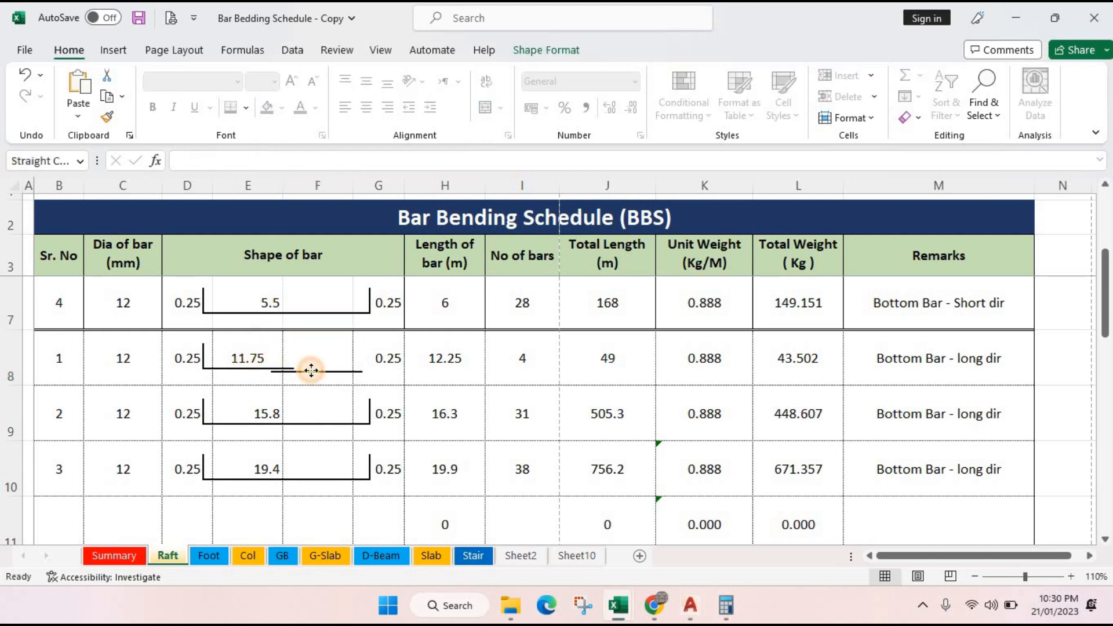
pyautogui.click(205, 354)
pyautogui.moveTo(207, 360); pyautogui.dragTo(363, 361)
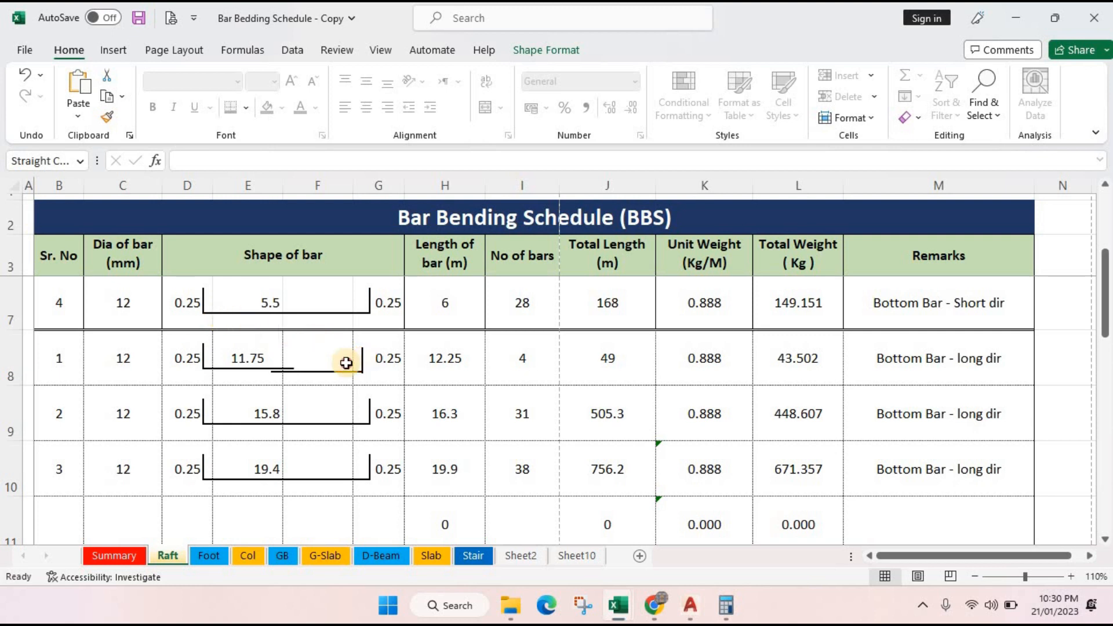
# - Shorten row 8's second horizontal line from its inner end to a width of 1.7 cm and level it to 0 cm height
pyautogui.click(272, 370)
pyautogui.click(280, 372)
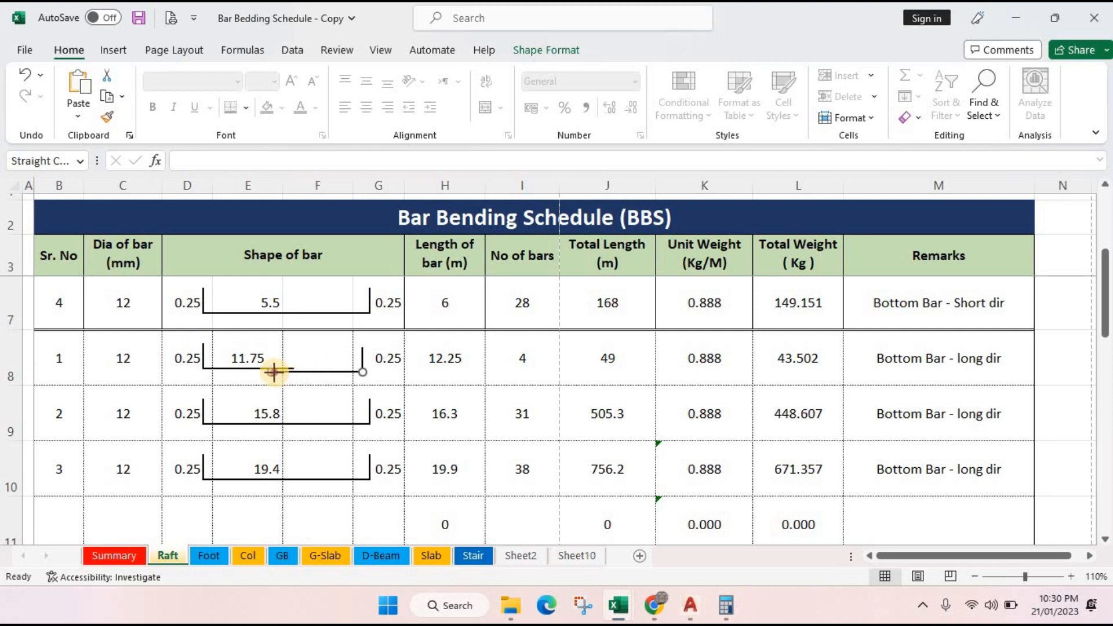
pyautogui.moveTo(274, 372); pyautogui.dragTo(303, 371)
pyautogui.click(546, 50)
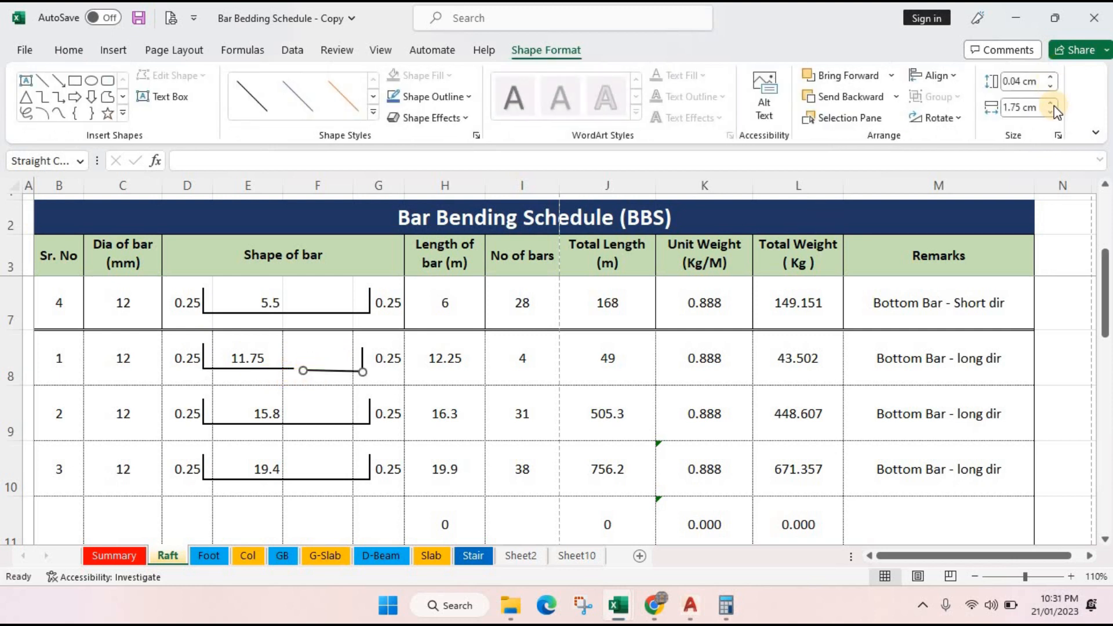
pyautogui.click(1051, 112)
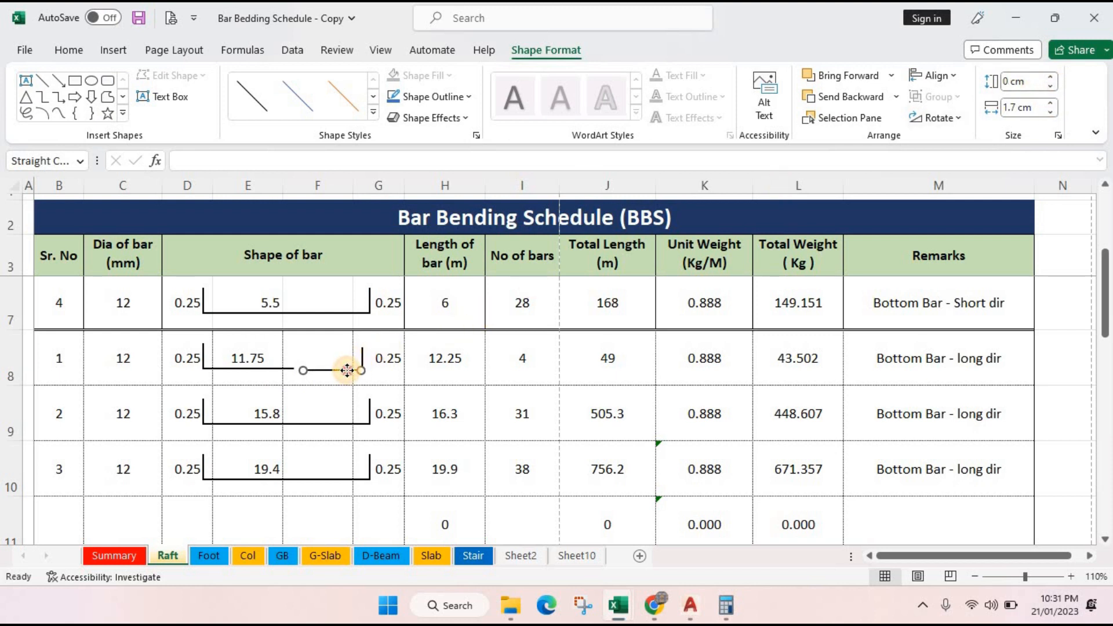
# - Align row 8's second hook with the hooks above, extend the first line to about 3.13 cm, and shift the second line to overlap it
pyautogui.click(363, 359)
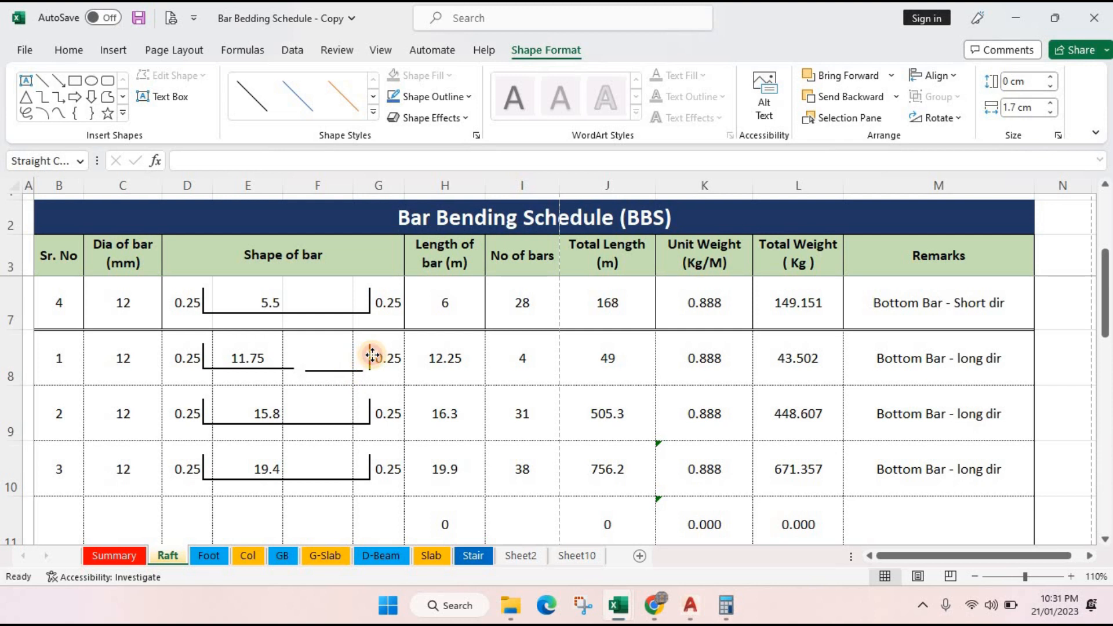
pyautogui.moveTo(371, 355); pyautogui.dragTo(309, 368)
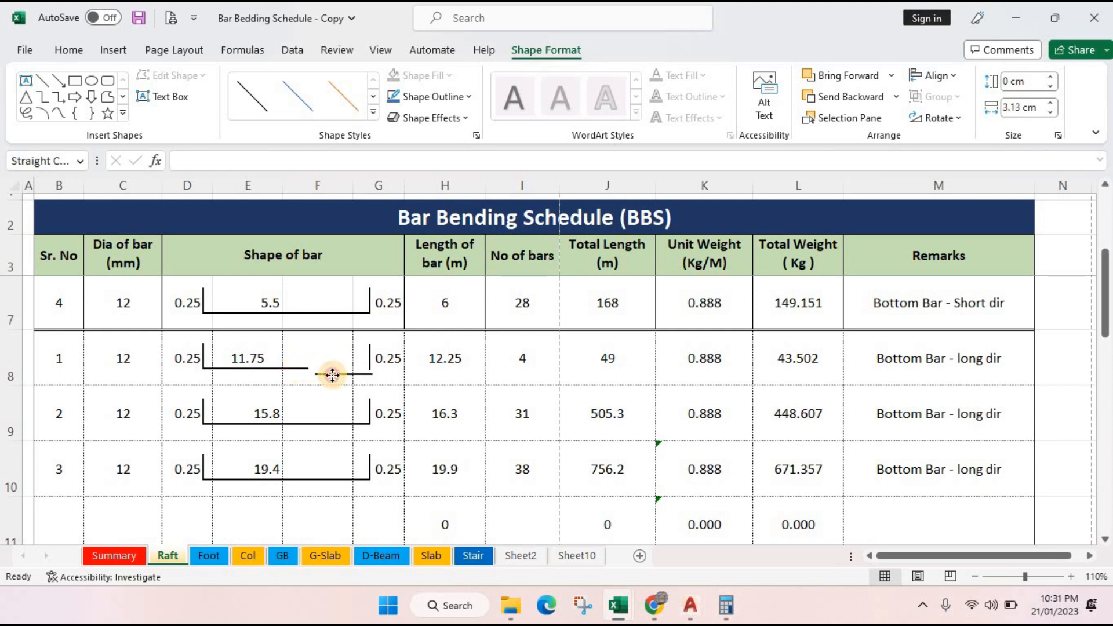
pyautogui.moveTo(327, 374); pyautogui.dragTo(302, 373)
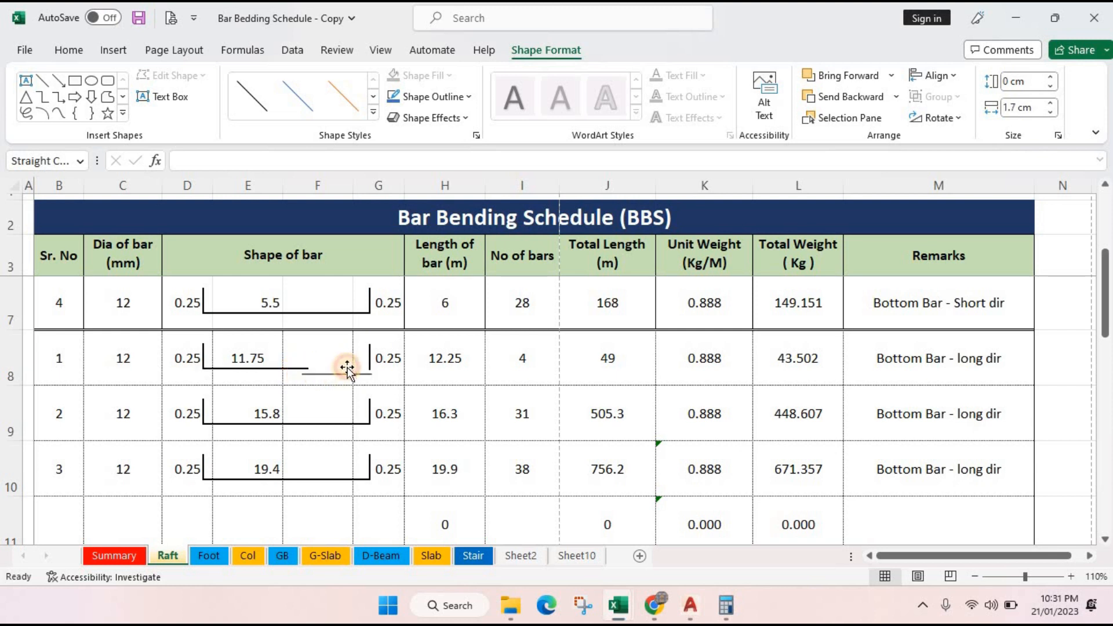
# - Extend row 8's second hook down to its horizontal line, and set its height to 0.8 cm and width to 0 cm
pyautogui.click(370, 362)
pyautogui.click(370, 361)
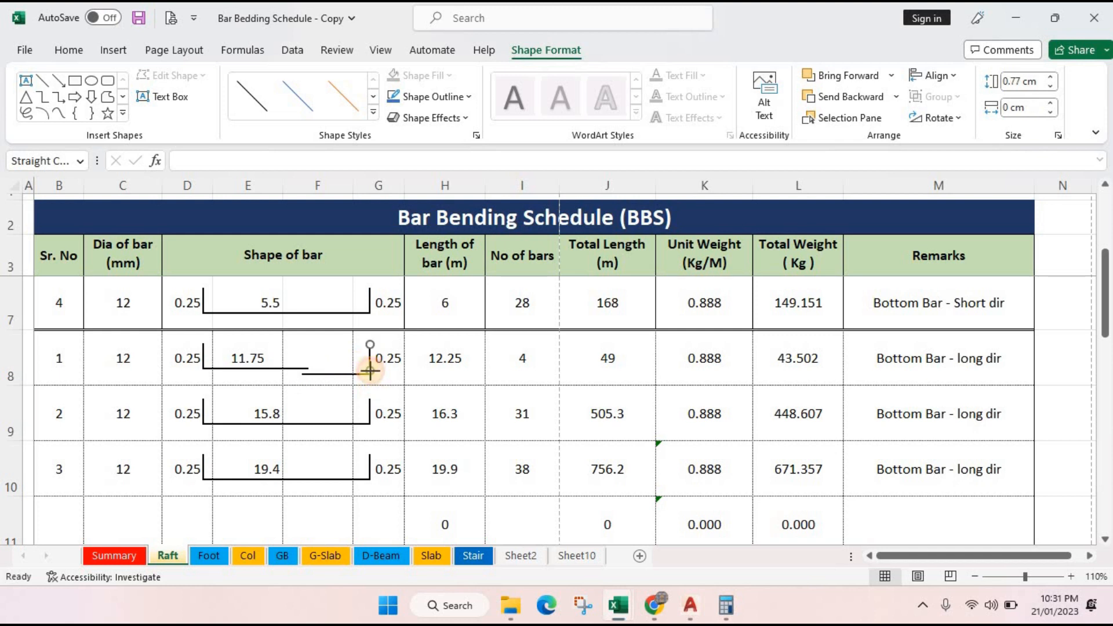
pyautogui.moveTo(370, 373); pyautogui.dragTo(371, 373)
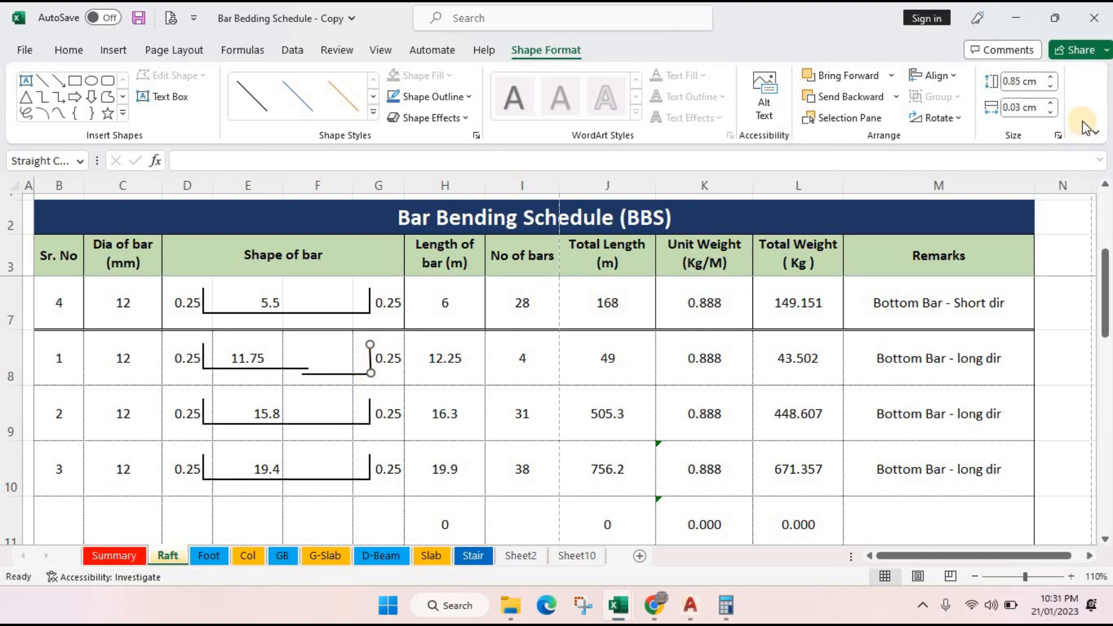
pyautogui.click(1050, 86)
pyautogui.click(1049, 112)
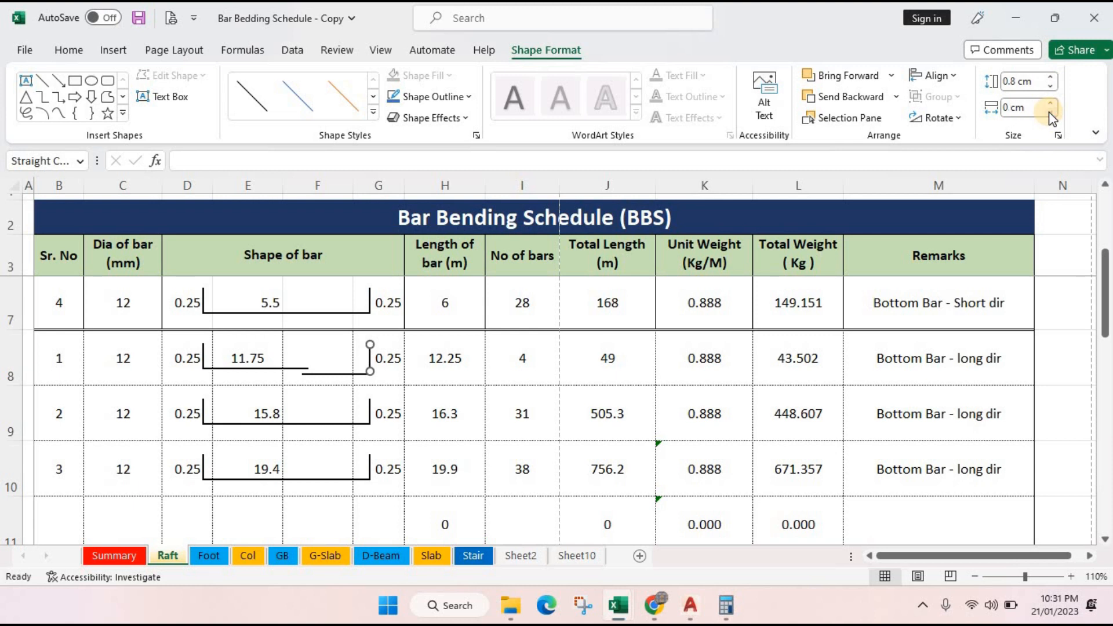
pyautogui.click(341, 395)
pyautogui.click(333, 342)
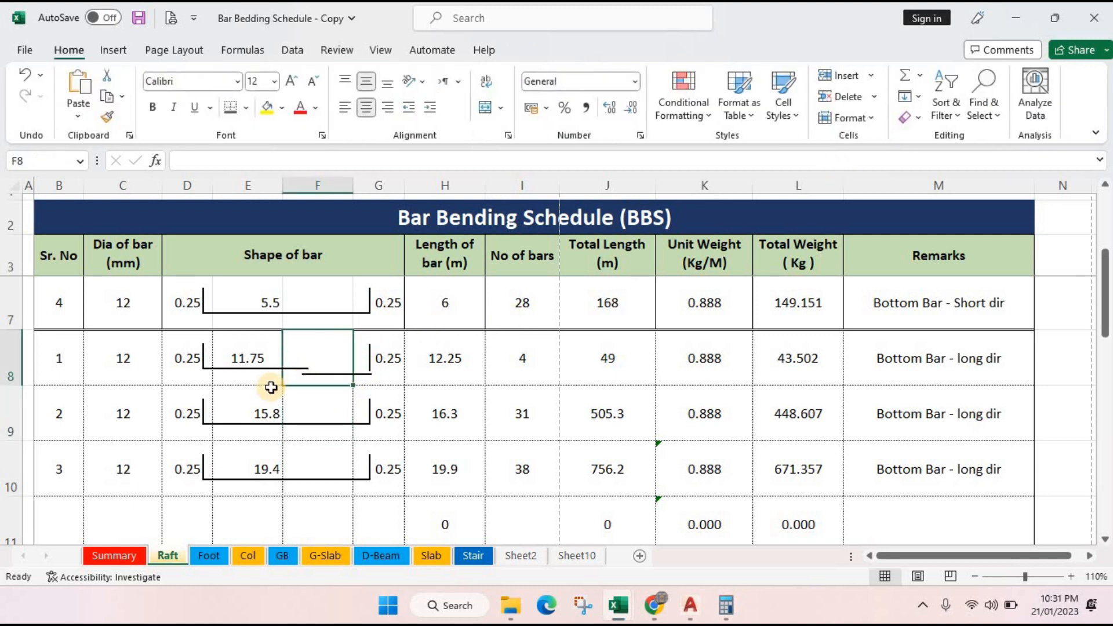
pyautogui.click(232, 377)
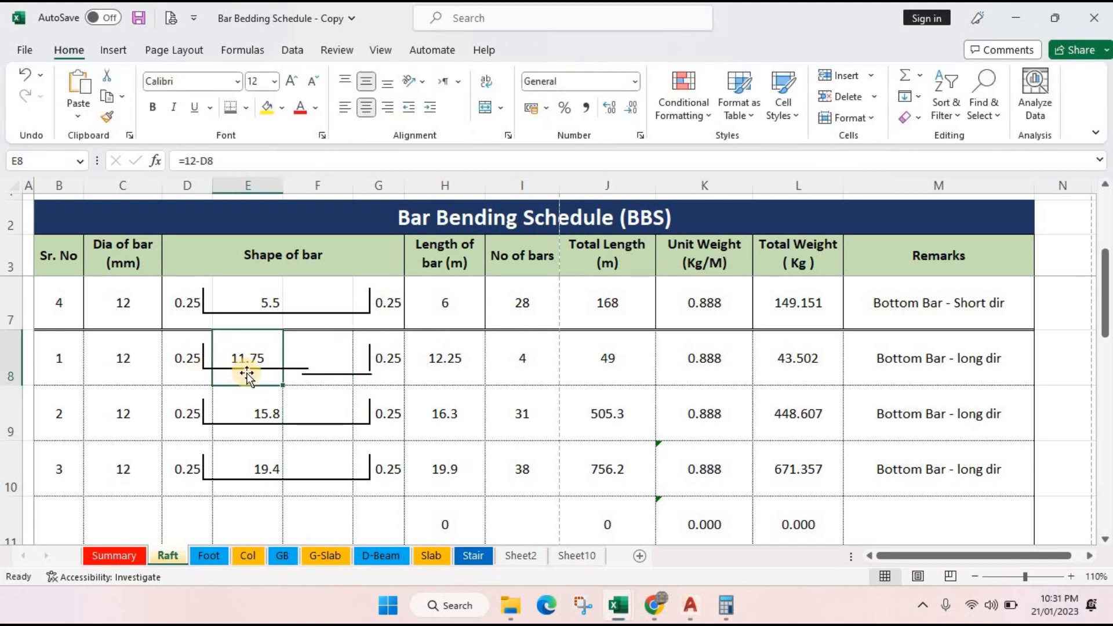
pyautogui.press('Down')
pyautogui.press('Down')
pyautogui.press('Right')
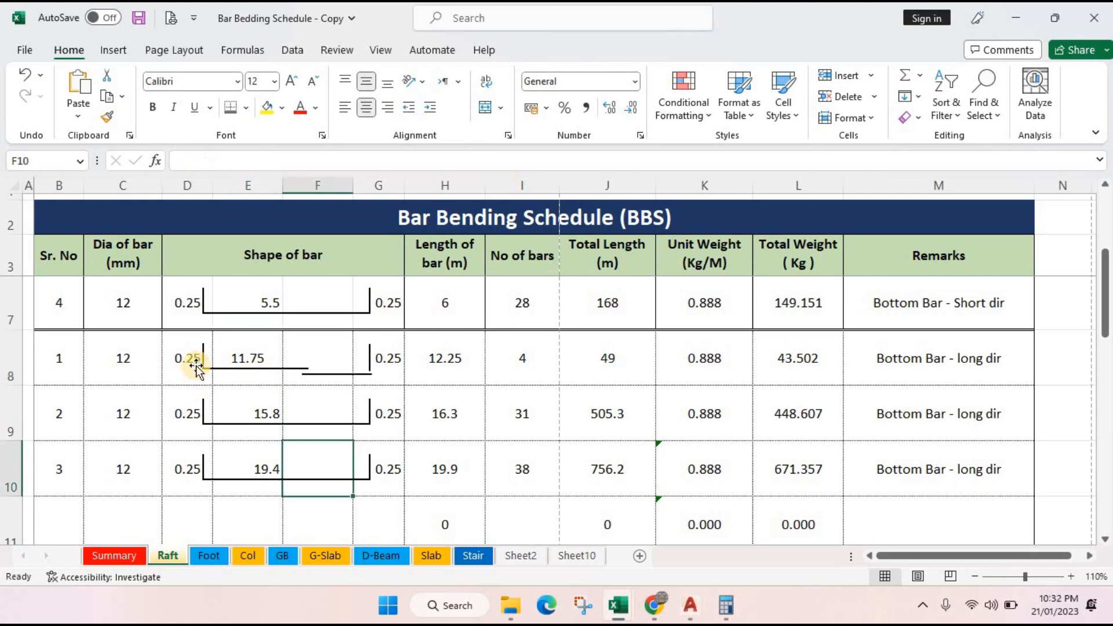
# - Check the shortest long-direction bar's length in the AutoCAD drawing, and enter =12.8-E8 in cell F8 of the Bar Bedding Schedule workbook
pyautogui.click(690, 606)
pyautogui.scroll(-4, 686, 311)
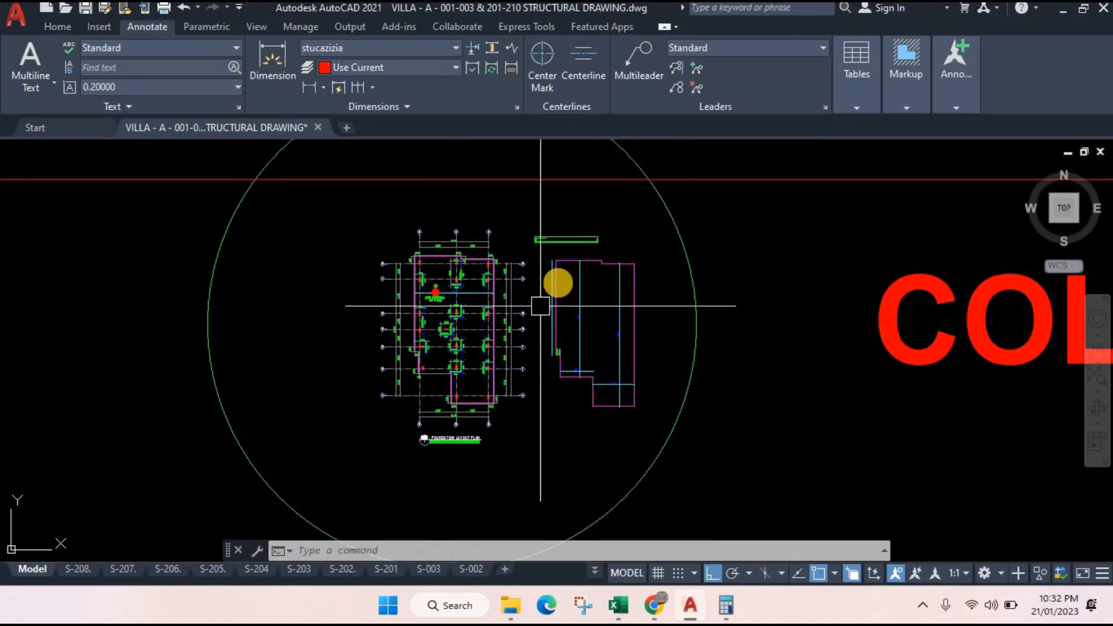
pyautogui.scroll(4, 540, 305)
pyautogui.scroll(3, 562, 335)
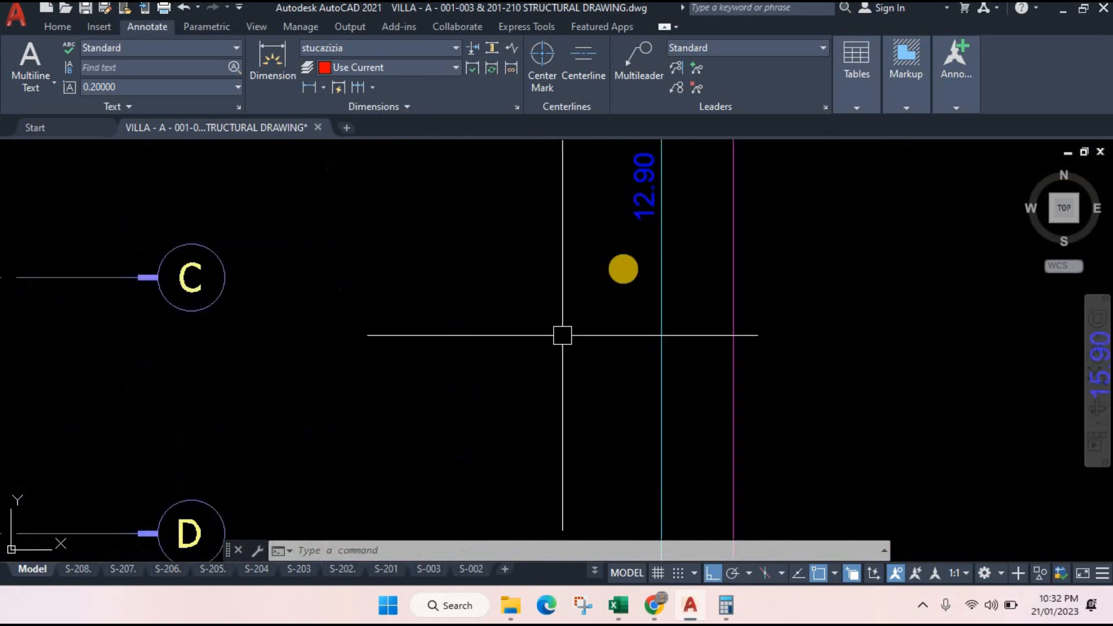
pyautogui.moveTo(651, 224); pyautogui.dragTo(589, 308)
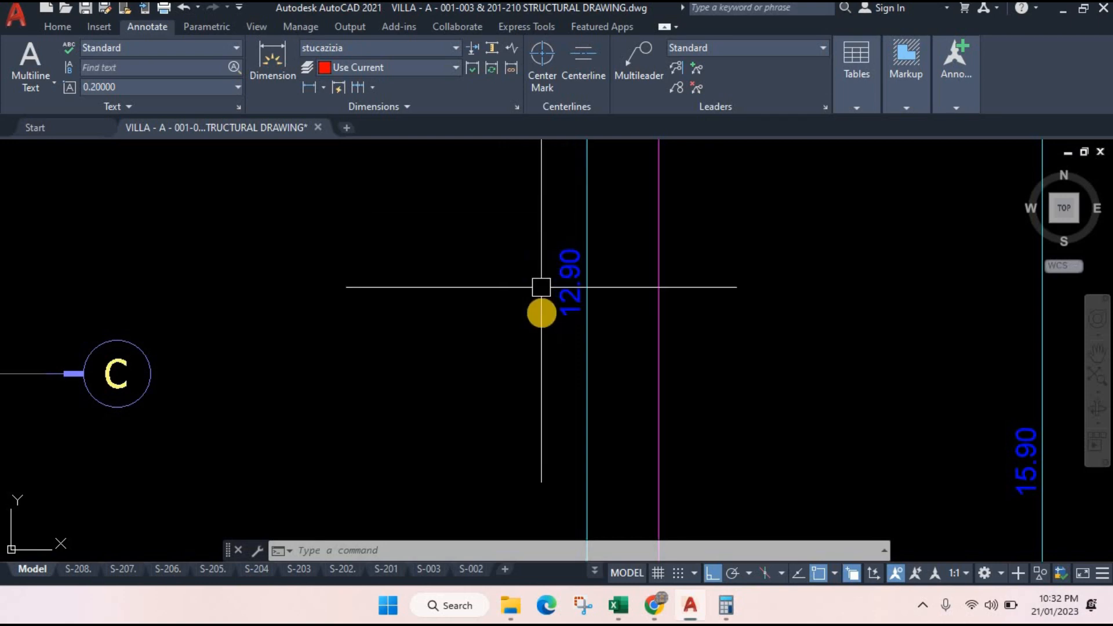
pyautogui.moveTo(619, 615)
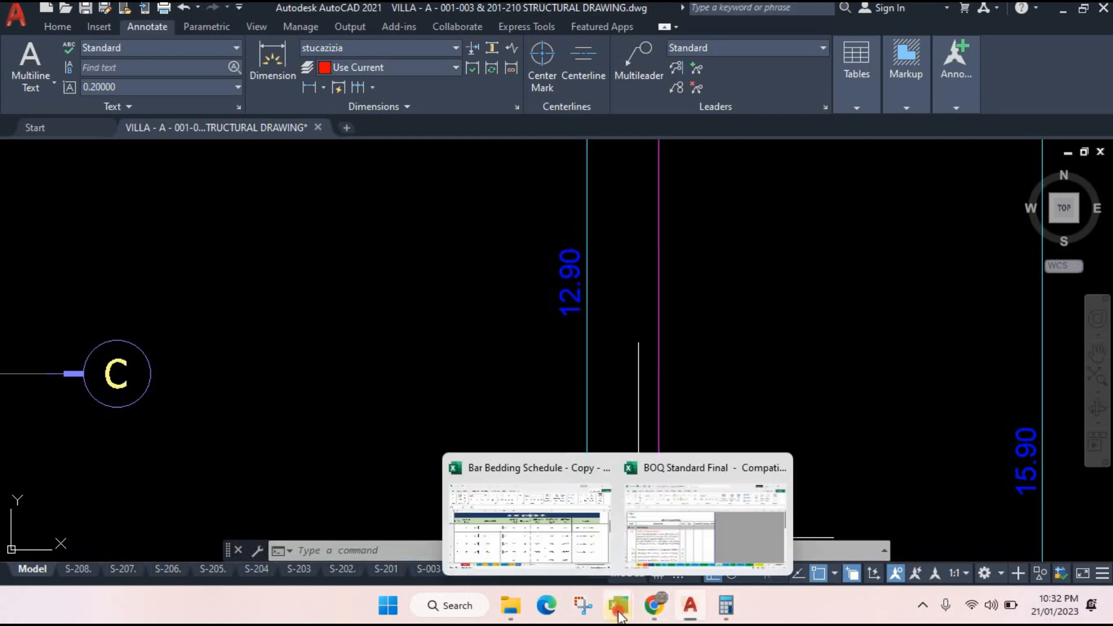
pyautogui.click(483, 534)
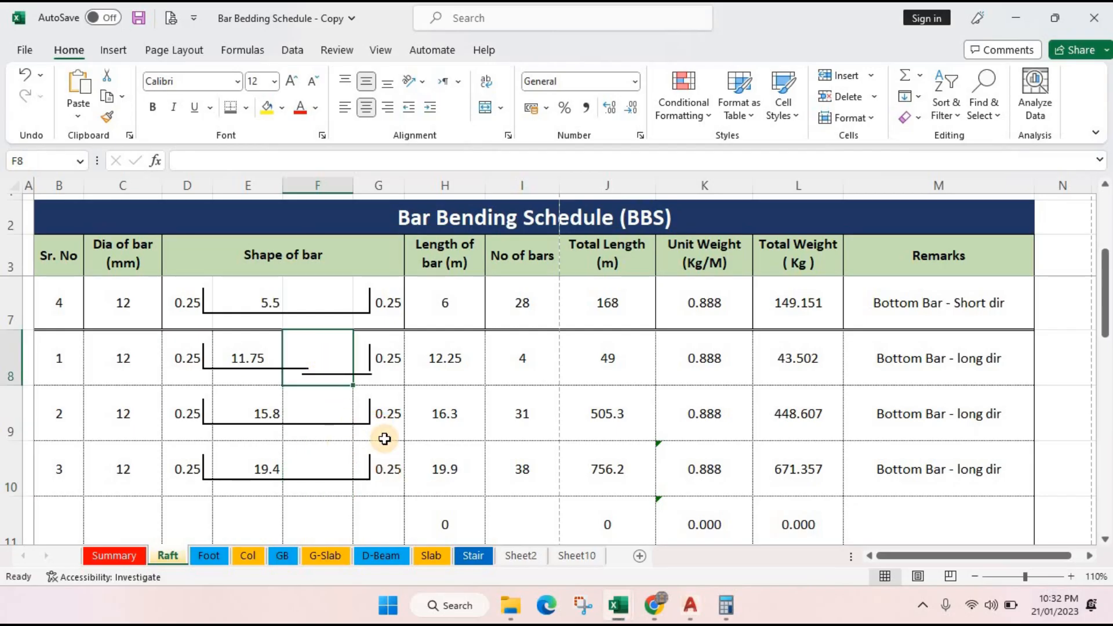
pyautogui.write('=12')
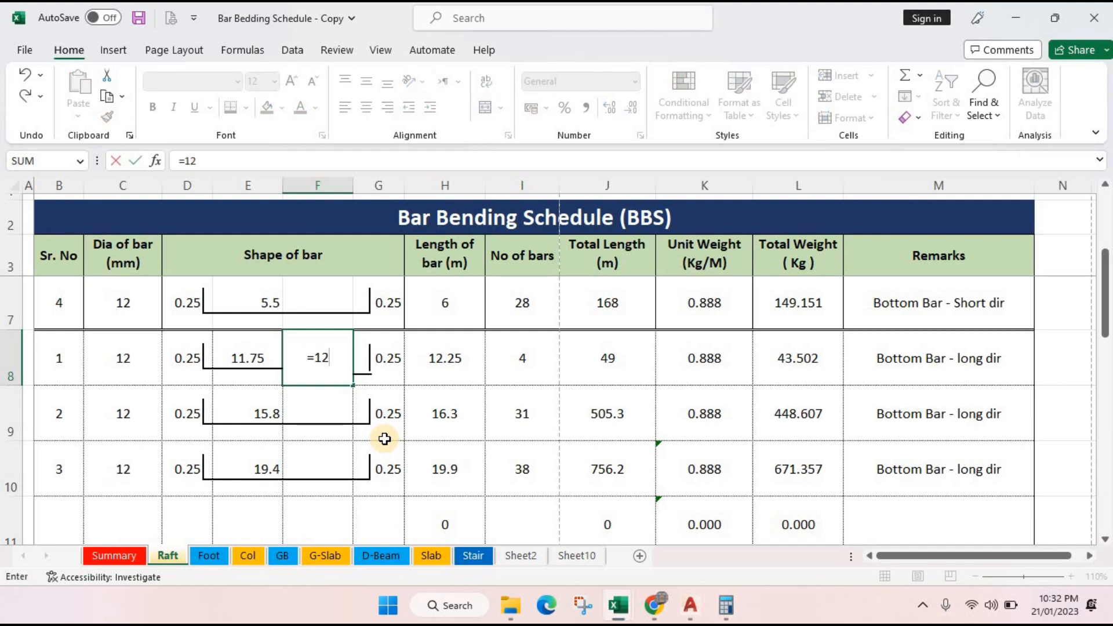
pyautogui.write('.8-')
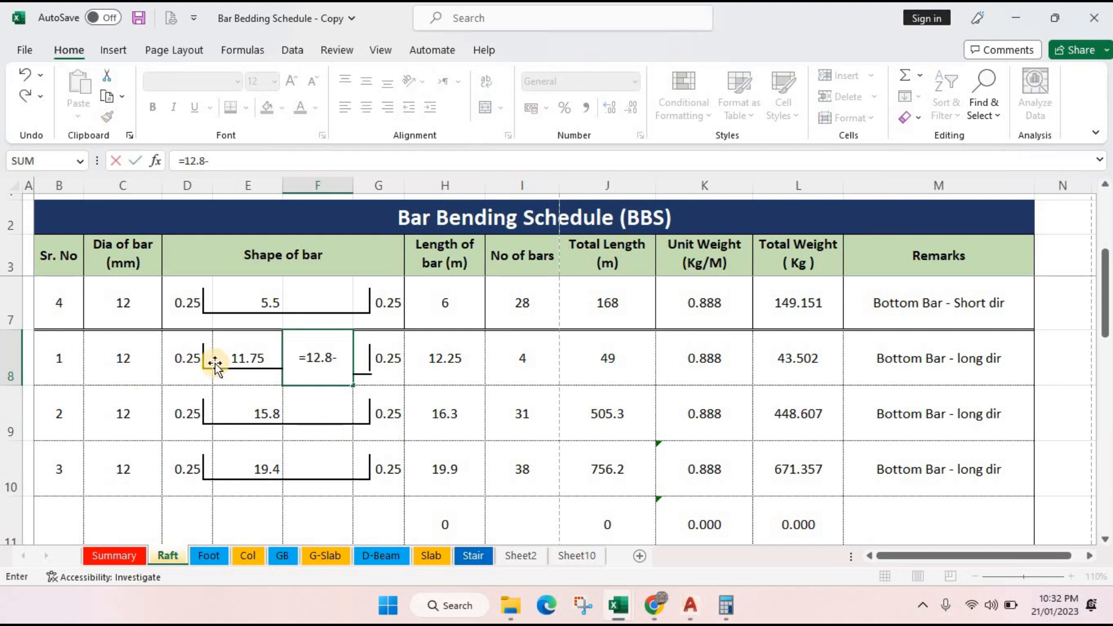
pyautogui.click(250, 352)
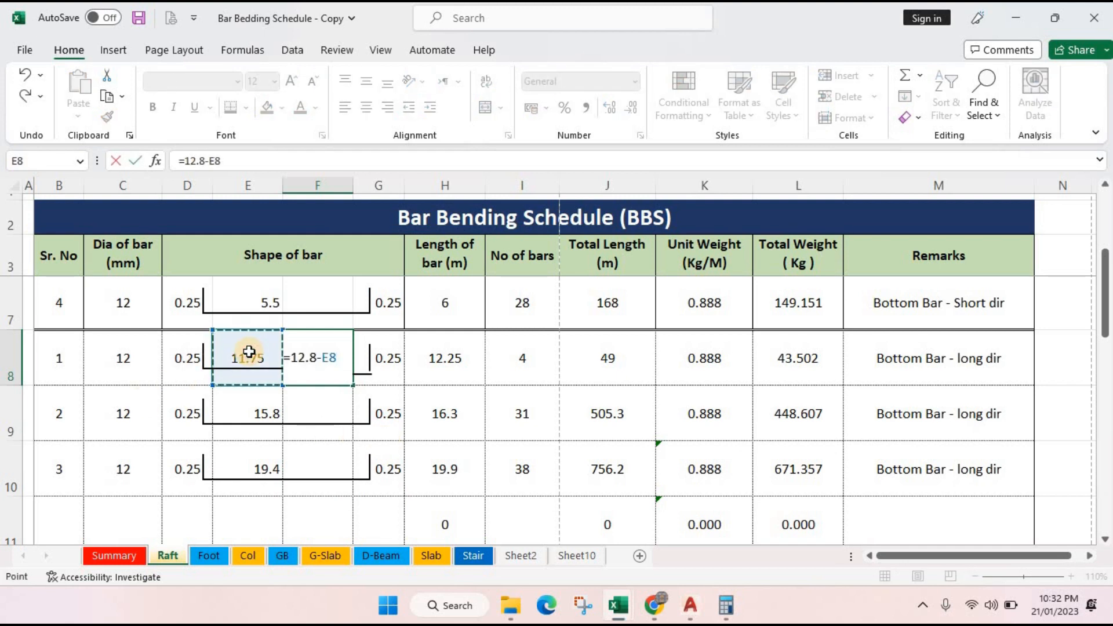
pyautogui.press('Return')
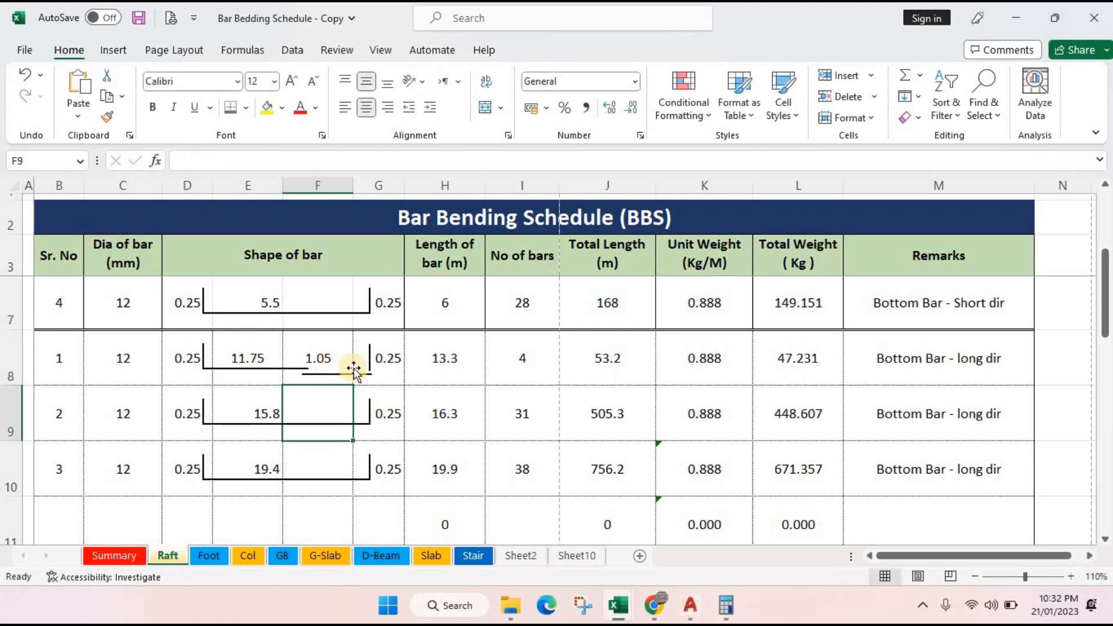
# - Lengthen row 8's second horizontal line further over the first bar, and align the length value in F8 to the right
pyautogui.scroll(1, 371, 365)
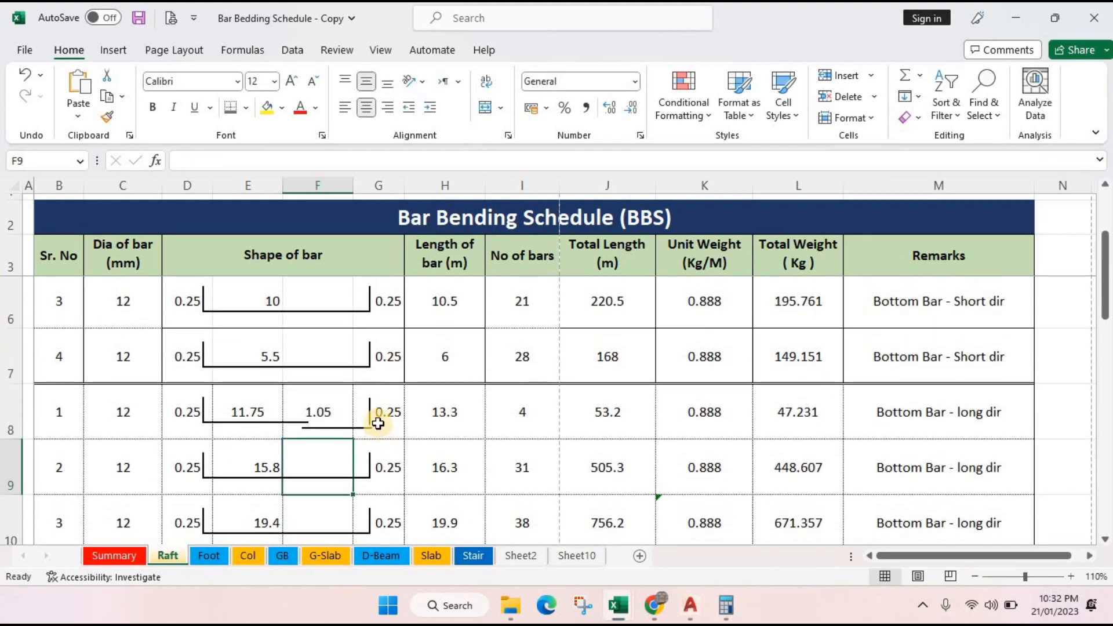
pyautogui.click(370, 413)
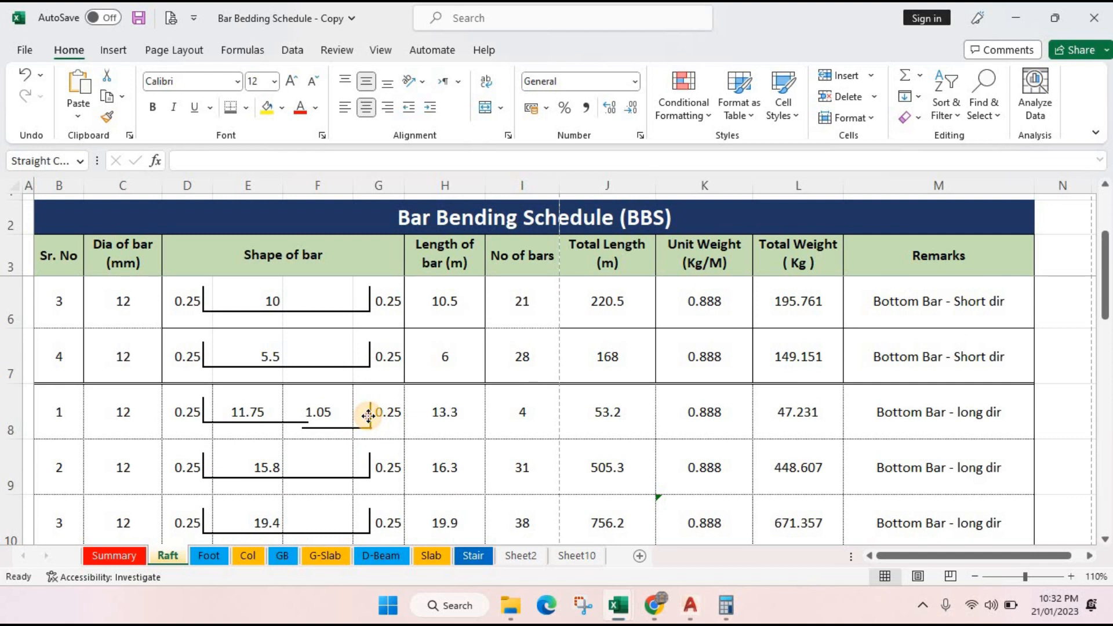
pyautogui.click(412, 427)
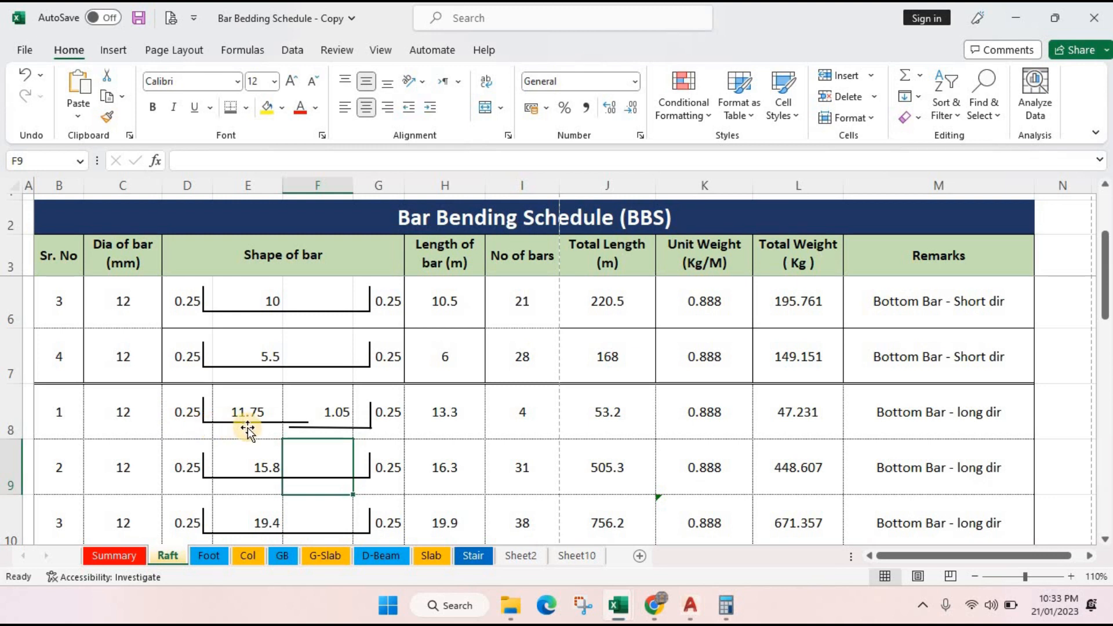
# - Select E8:F8 to check the combined straight length of the two lapped pieces
pyautogui.click(101, 432)
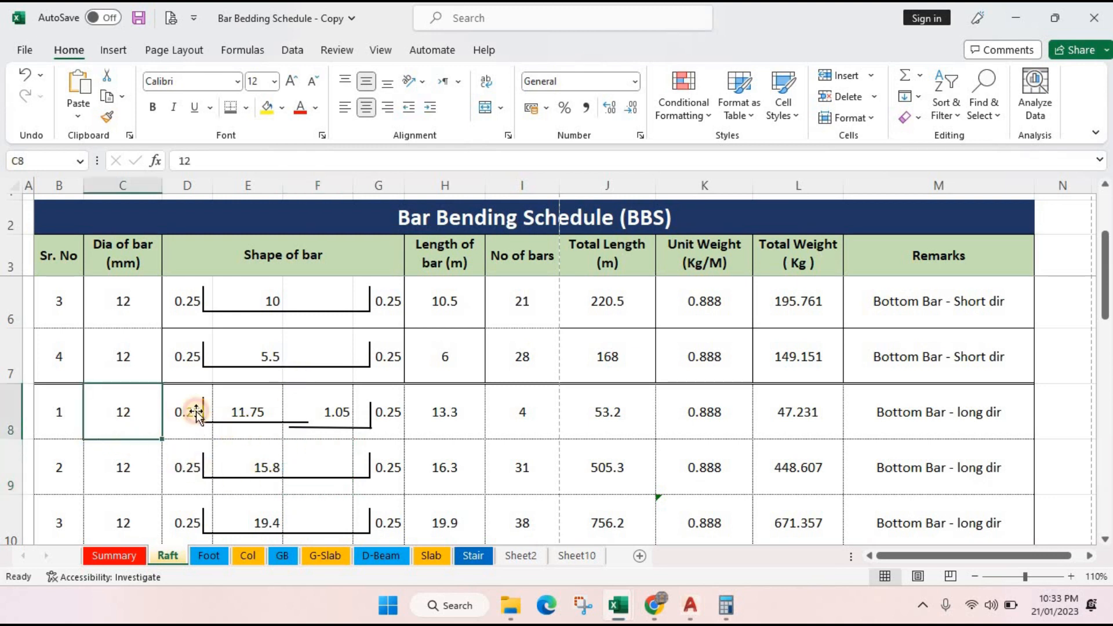
pyautogui.moveTo(248, 400); pyautogui.dragTo(325, 406)
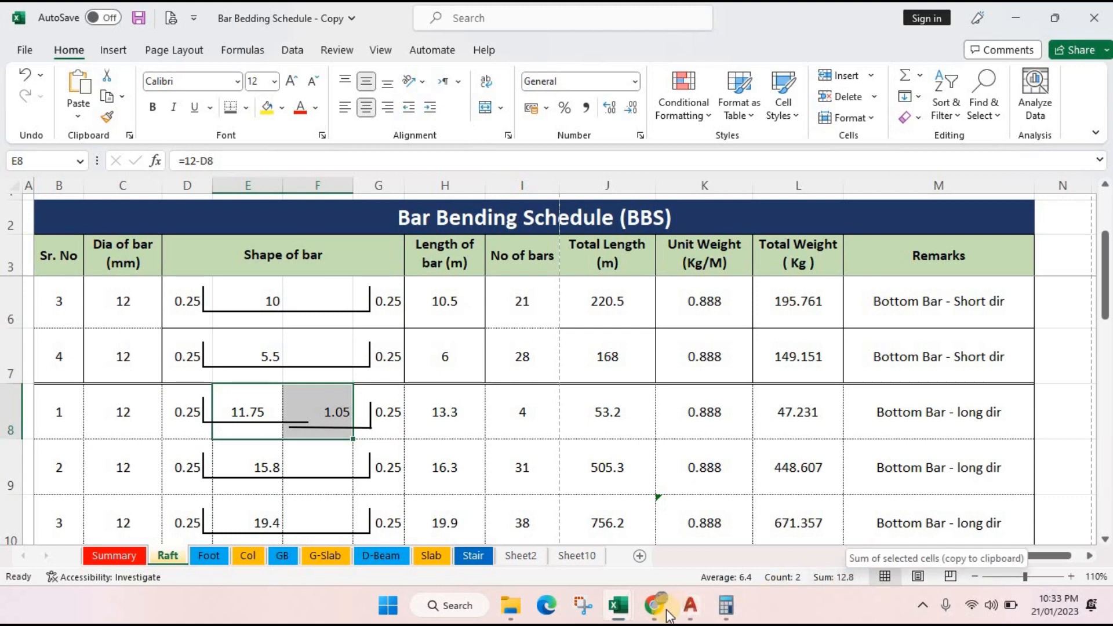
# - Examine the shortest long-direction bar and its length in the AutoCAD drawing, and return to F8 in the Bar Bedding Schedule workbook
pyautogui.click(688, 608)
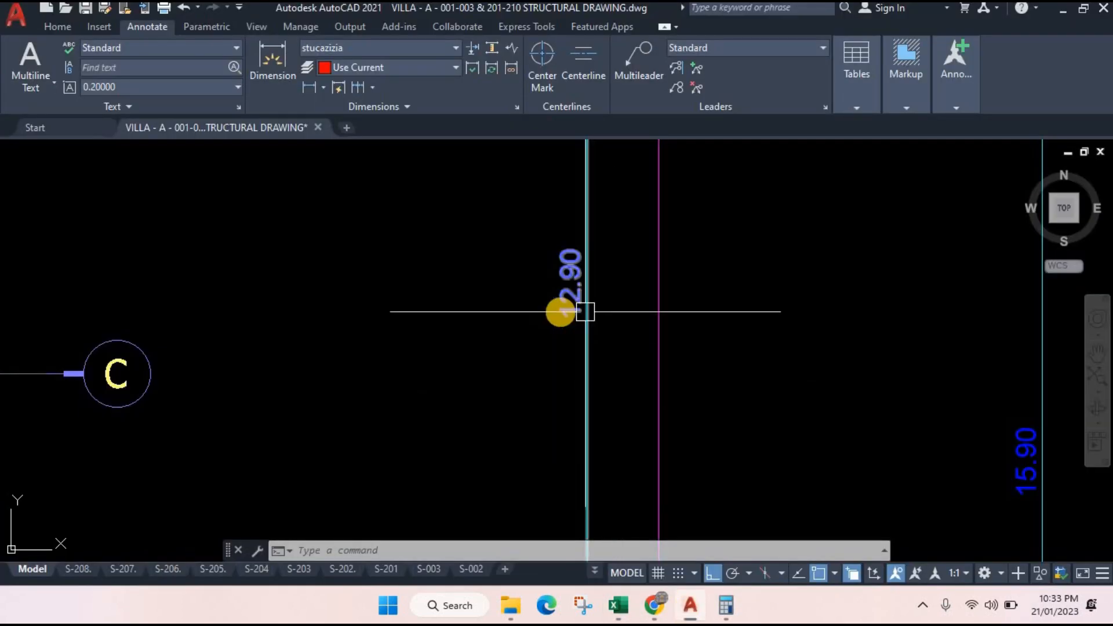
pyautogui.moveTo(510, 293); pyautogui.dragTo(487, 331)
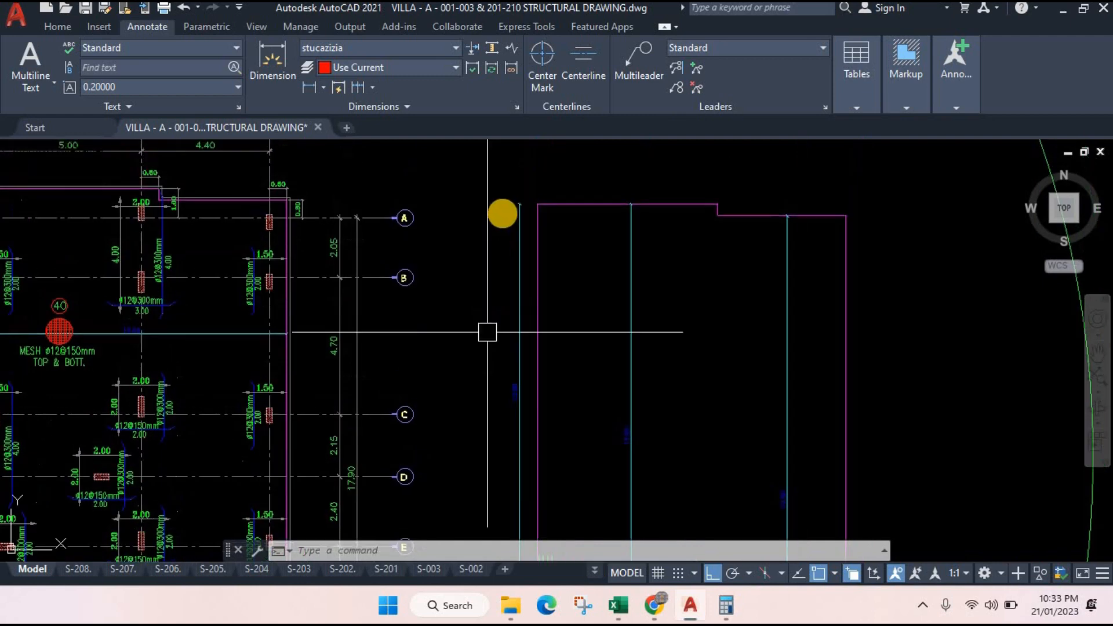
pyautogui.moveTo(587, 334); pyautogui.dragTo(497, 487)
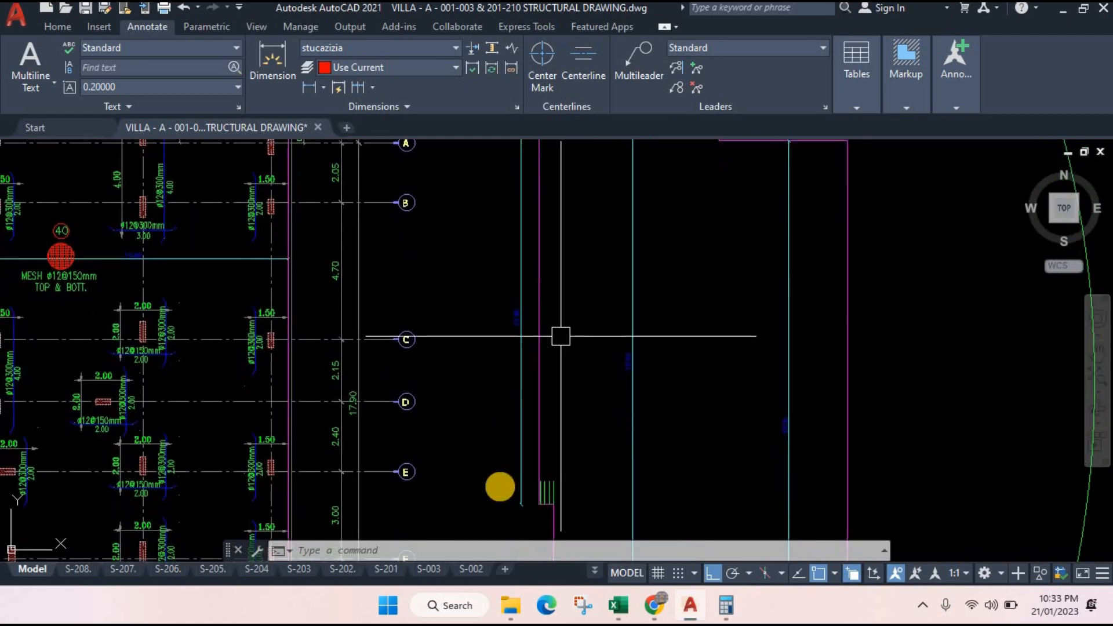
pyautogui.moveTo(589, 415); pyautogui.dragTo(528, 364)
pyautogui.scroll(4, 529, 365)
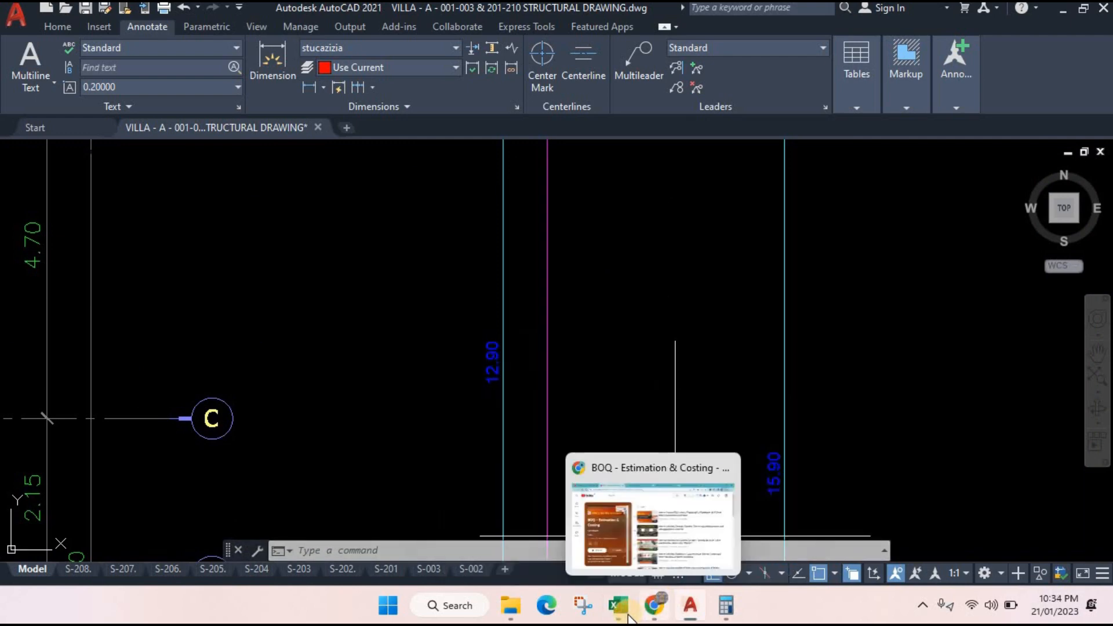
pyautogui.moveTo(619, 605)
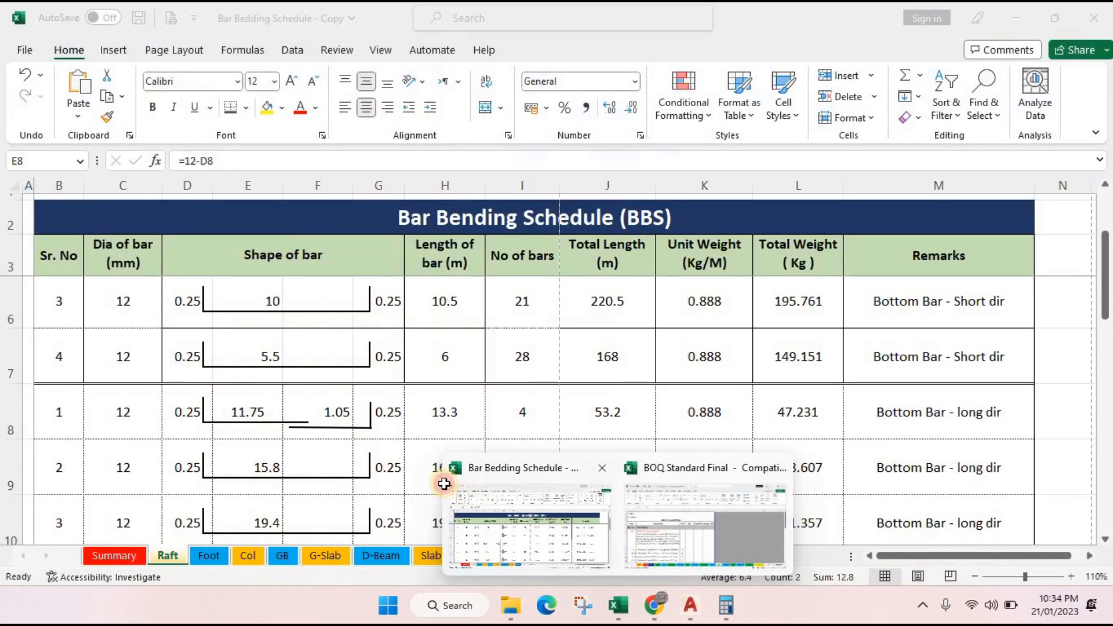
pyautogui.click(550, 530)
pyautogui.click(316, 401)
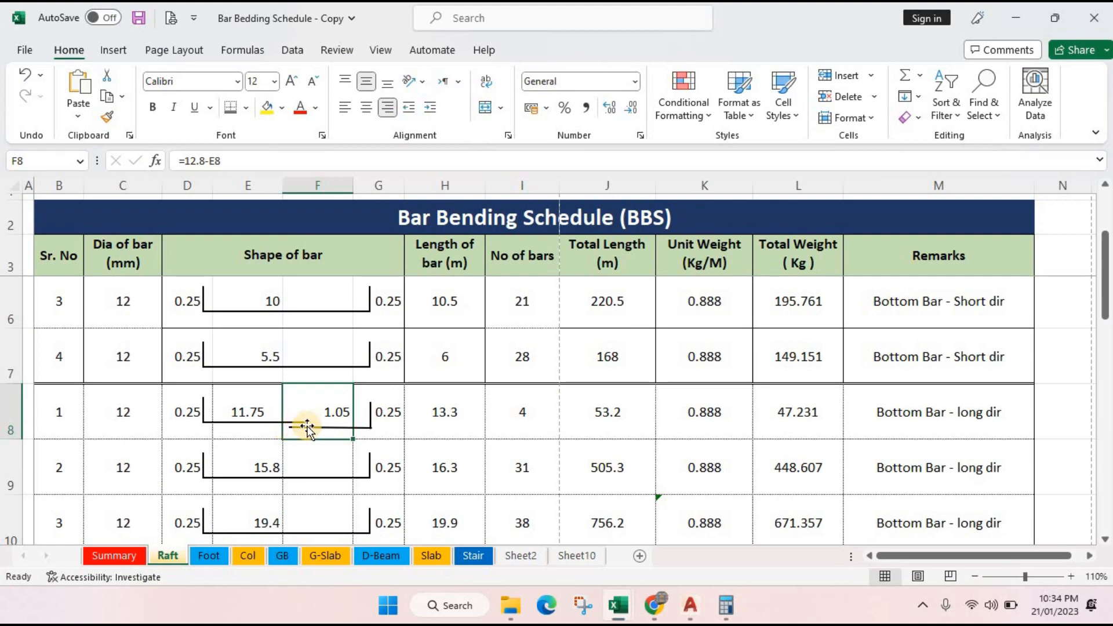
# - Look up the lap length for 12 mm bars on sheet S-003 of the AutoCAD drawing, and return to model space
pyautogui.click(688, 606)
pyautogui.click(429, 571)
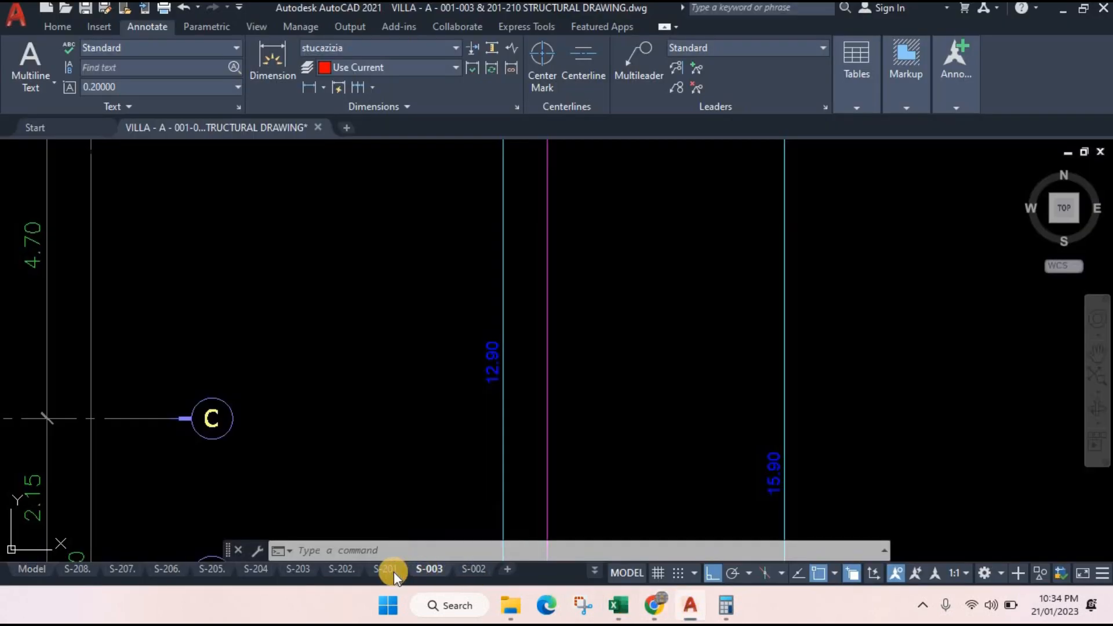
pyautogui.scroll(5, 719, 200)
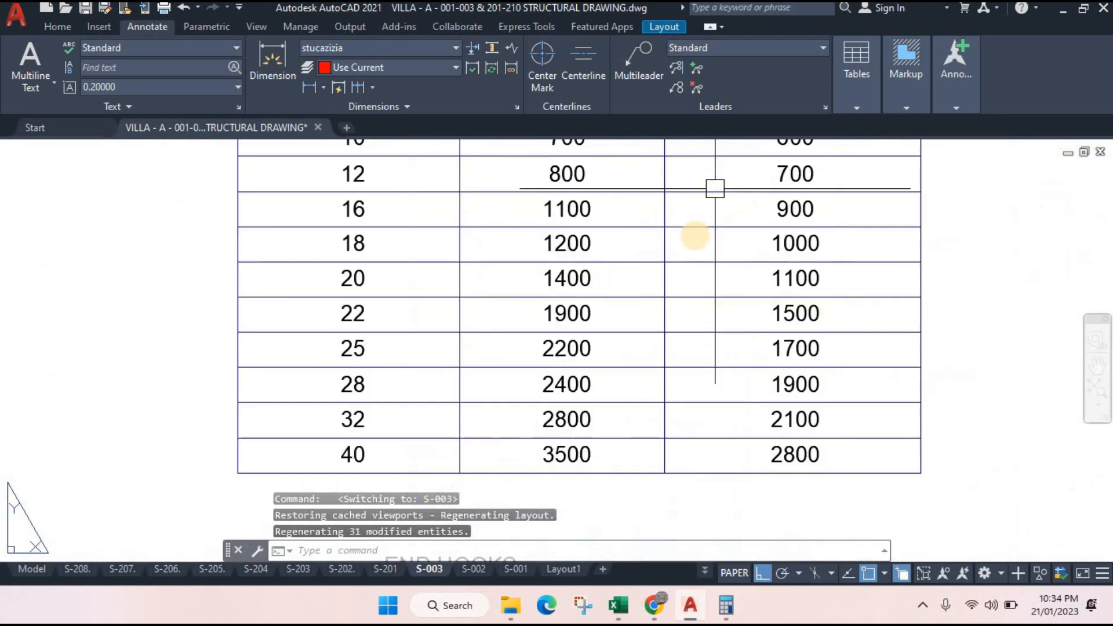
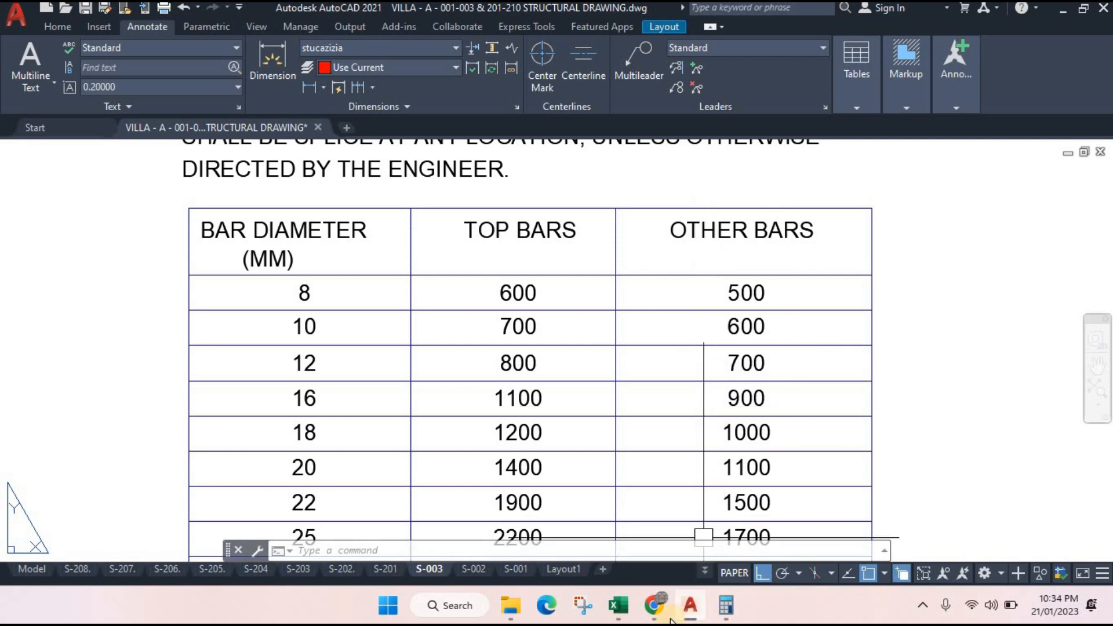
pyautogui.click(32, 569)
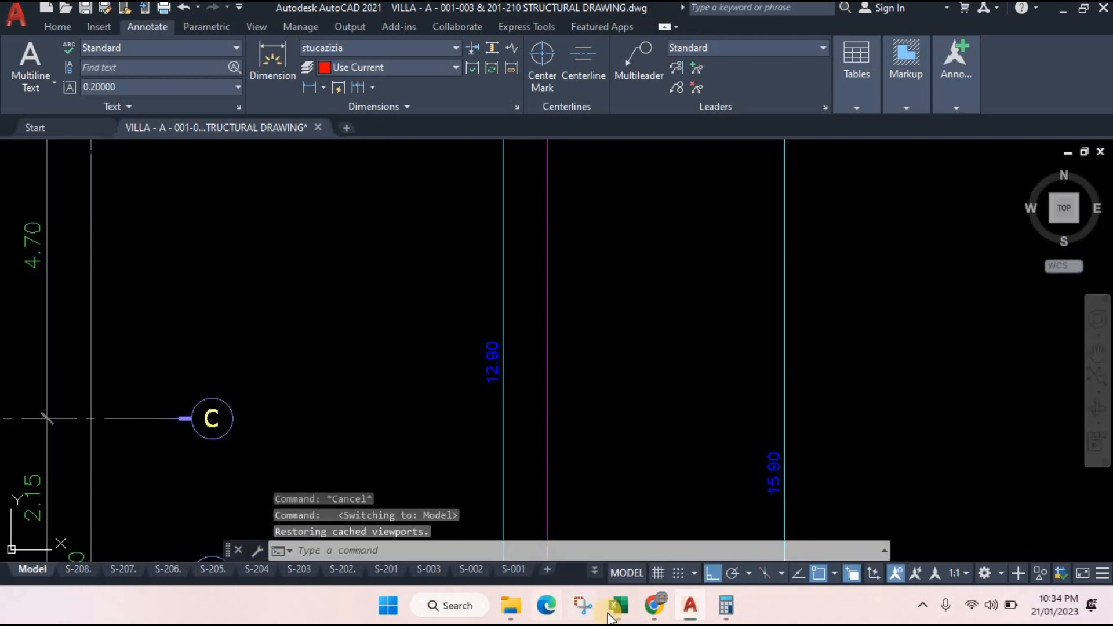
# - In the Bar Bedding Schedule workbook, add the 0.7 m lap to the F8 formula, making it =12.8-E8+0.7, and check the bar length in H8
pyautogui.click(608, 615)
pyautogui.click(534, 545)
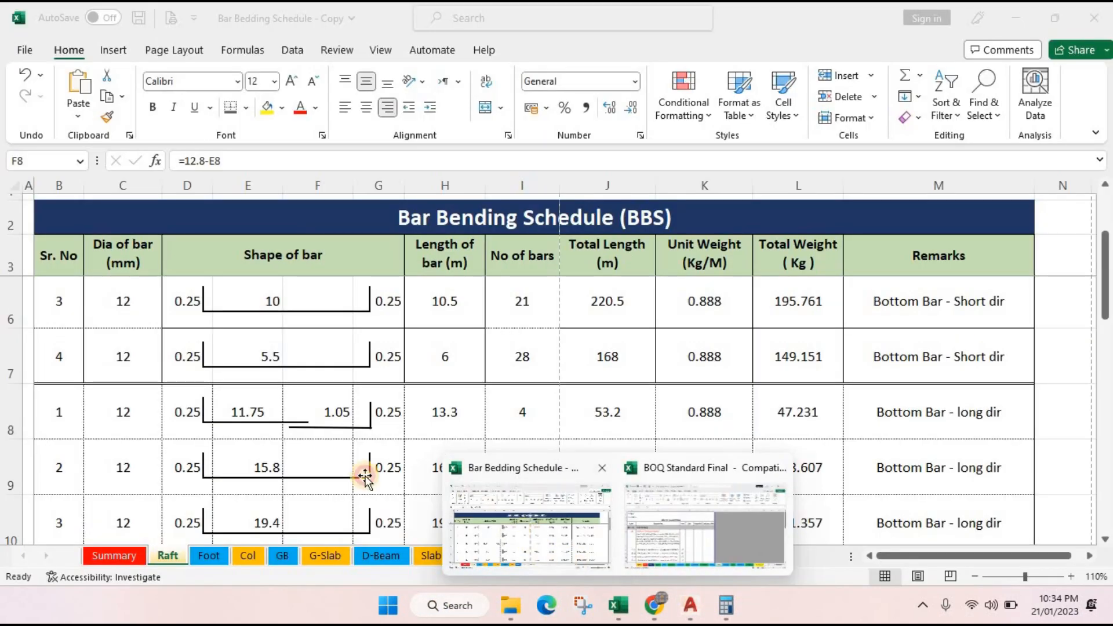
pyautogui.doubleClick(326, 410)
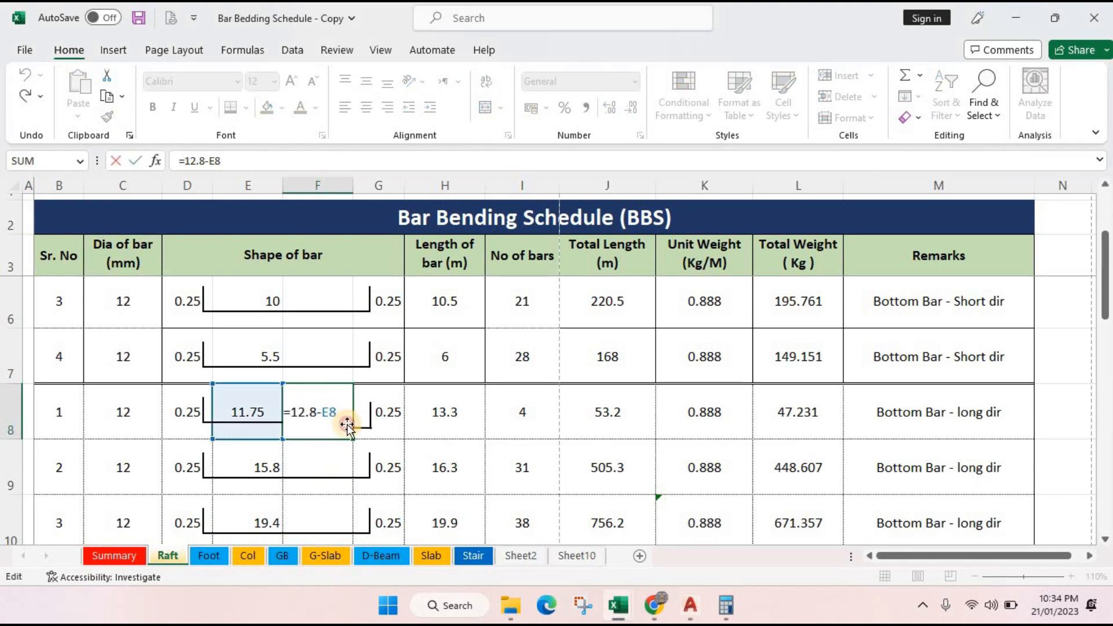
pyautogui.write('+7')
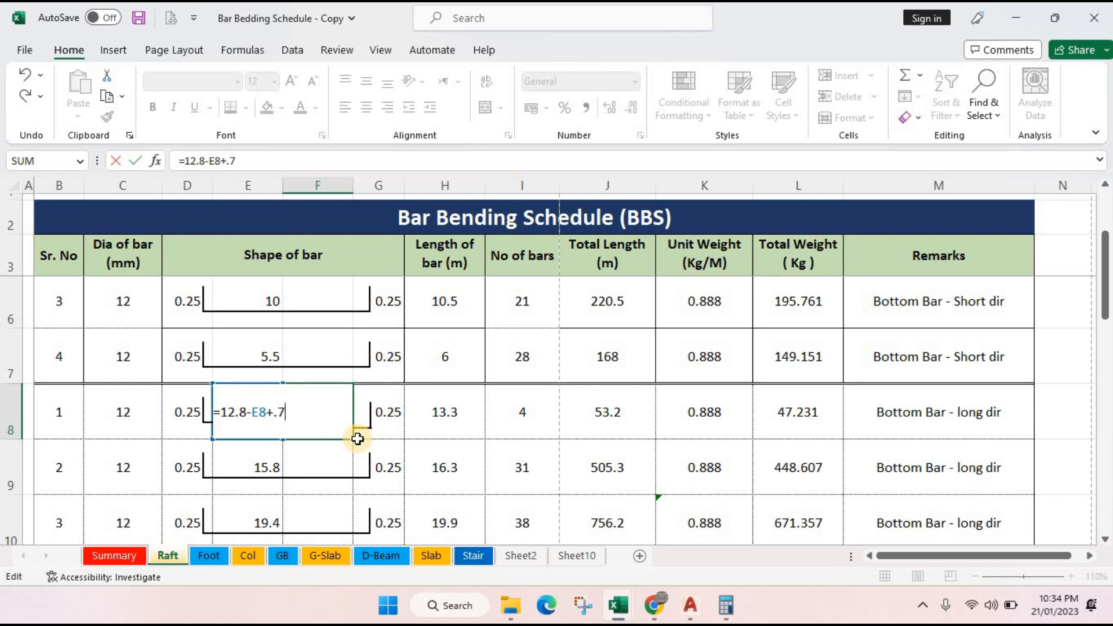
pyautogui.press('Return')
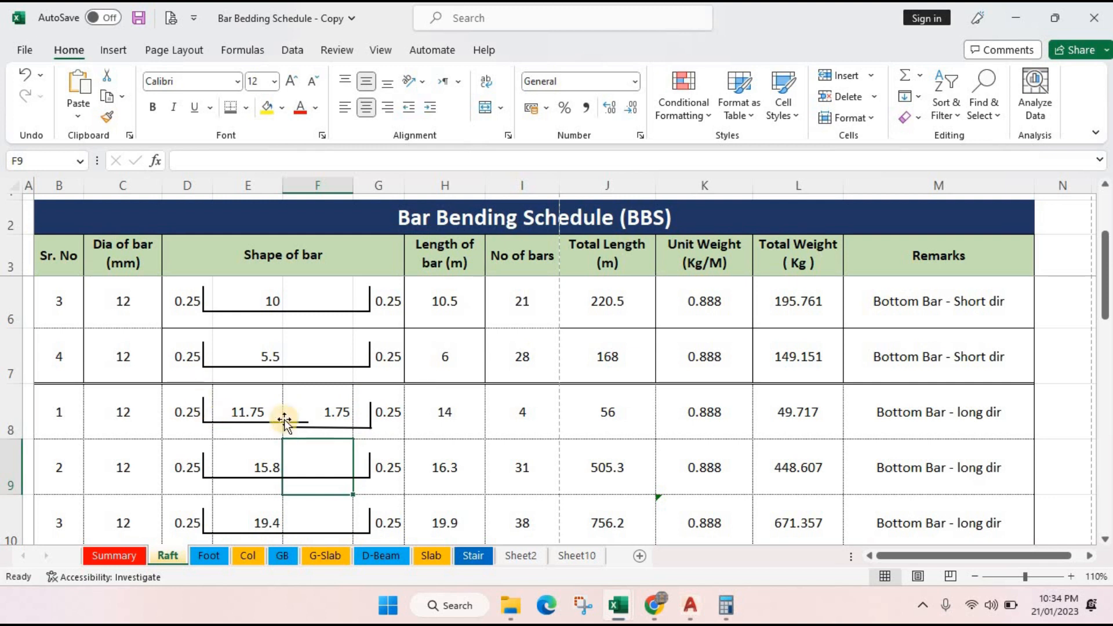
pyautogui.click(443, 425)
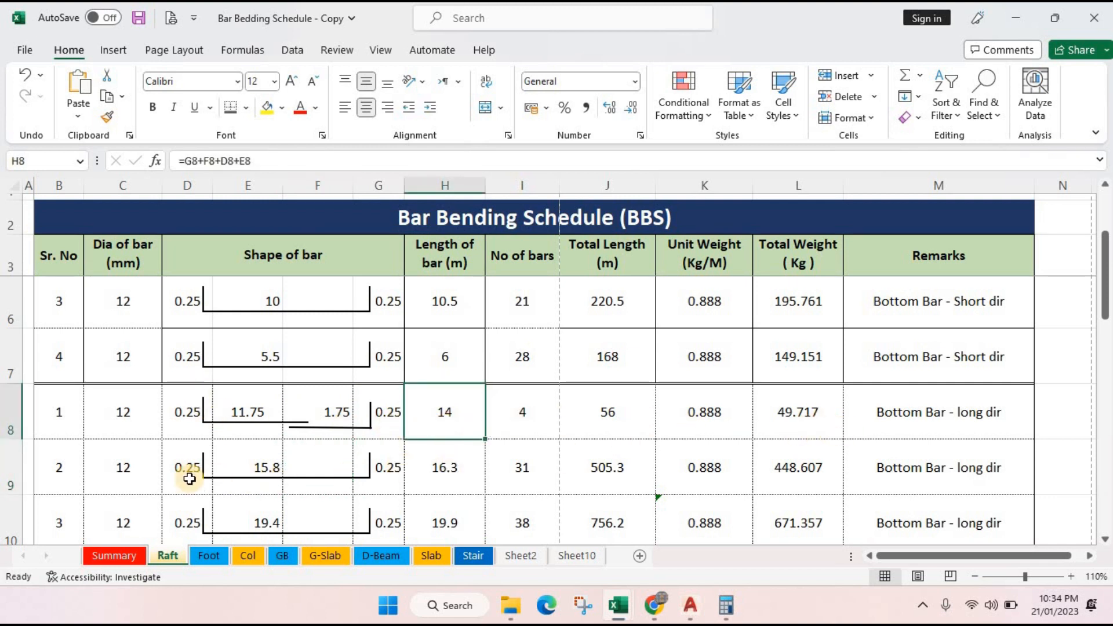
# - Try splitting row 9's bar by entering =15.8-E9 in F9 and 11.75 in E9
pyautogui.click(267, 489)
pyautogui.scroll(-1, 267, 481)
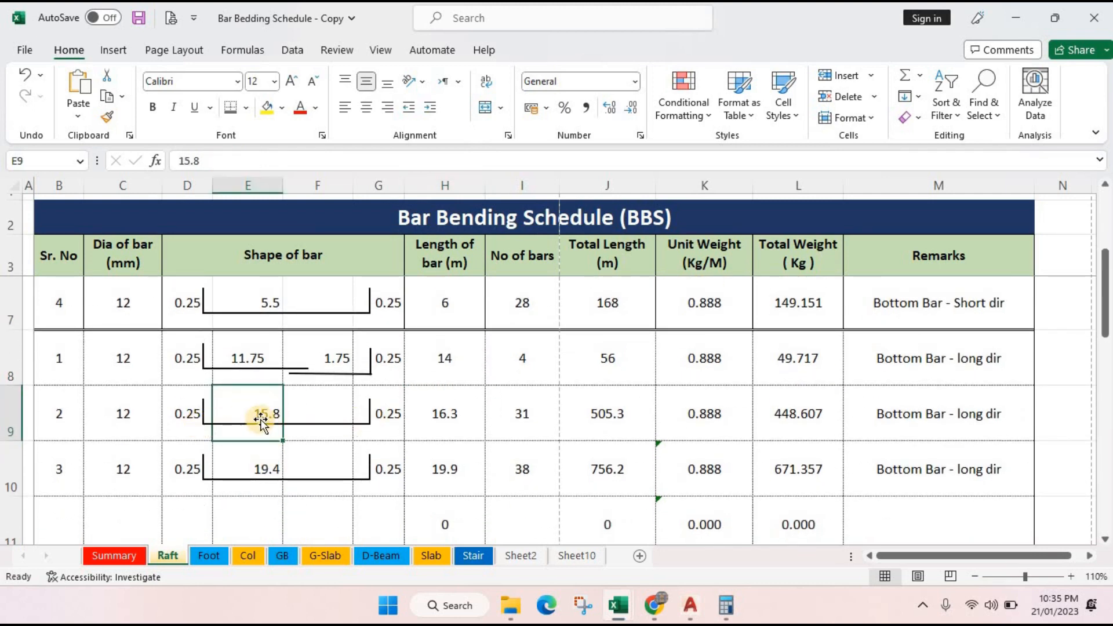
pyautogui.click(322, 411)
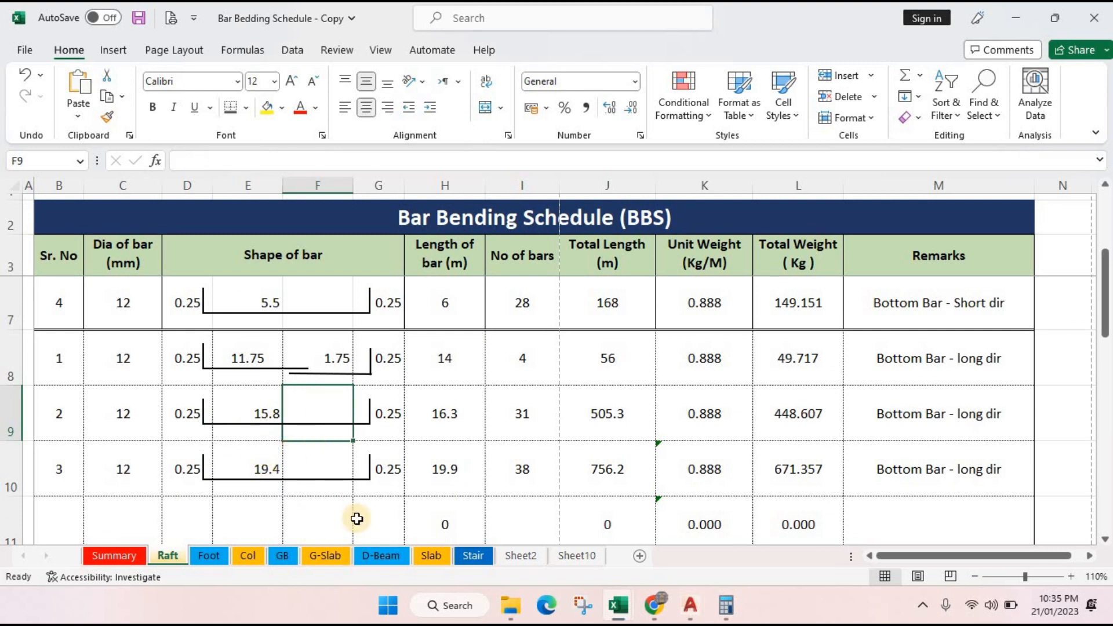
pyautogui.write('=15.8')
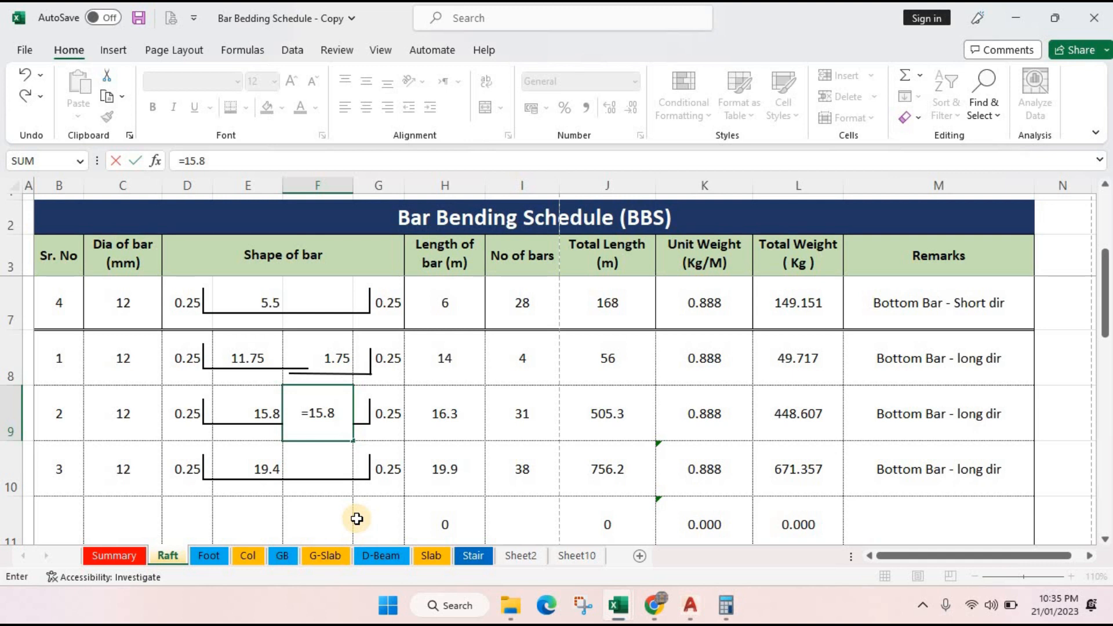
pyautogui.write('-')
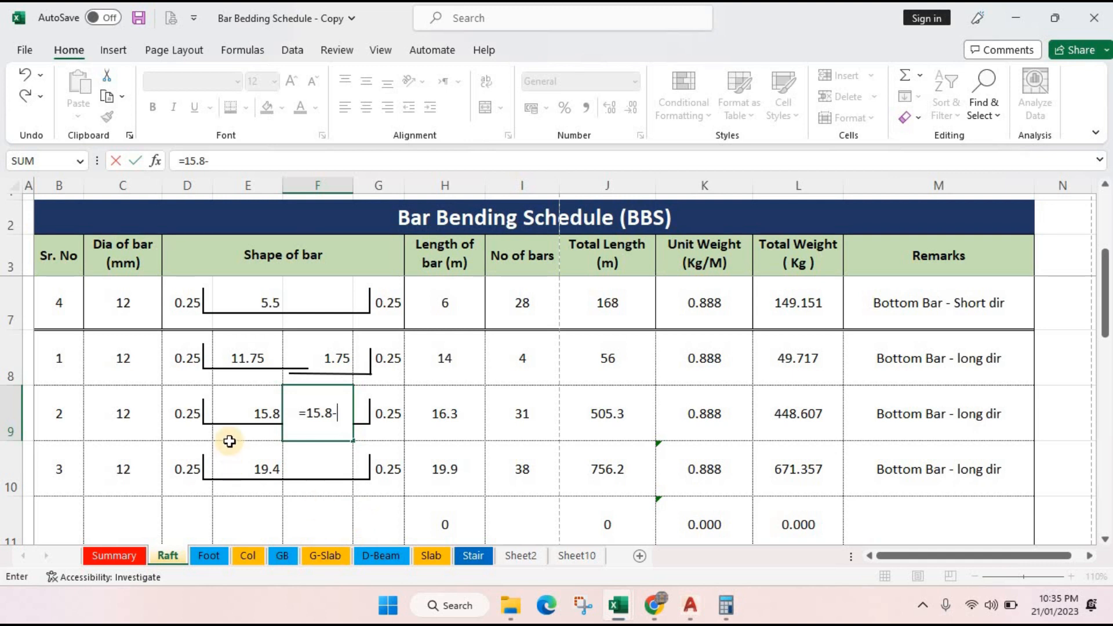
pyautogui.click(244, 409)
pyautogui.press('Return')
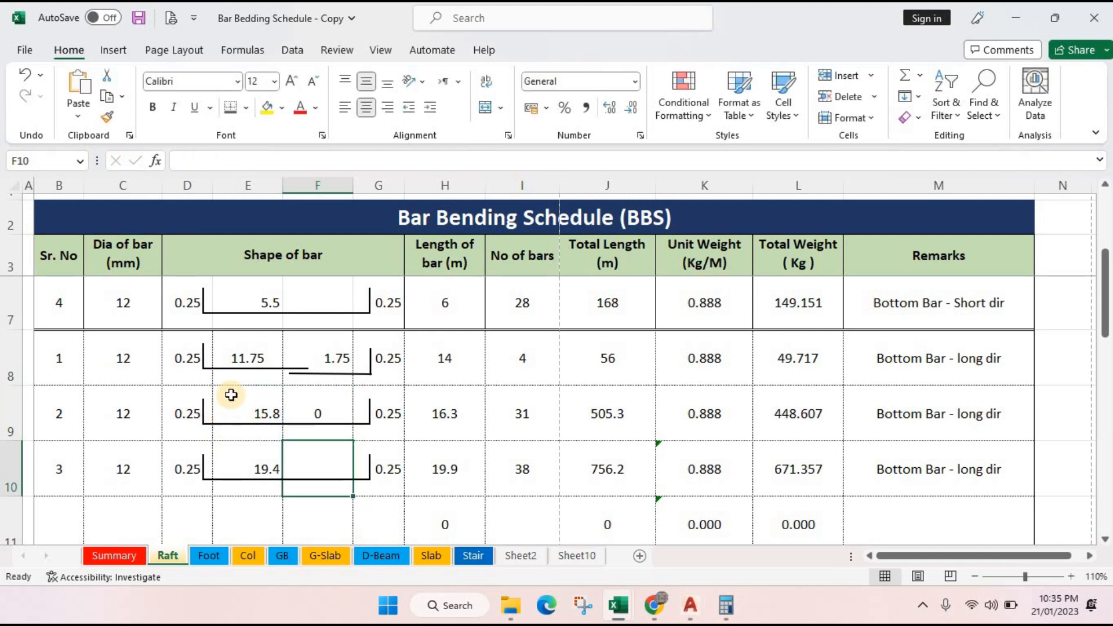
pyautogui.click(237, 411)
pyautogui.write('11.7')
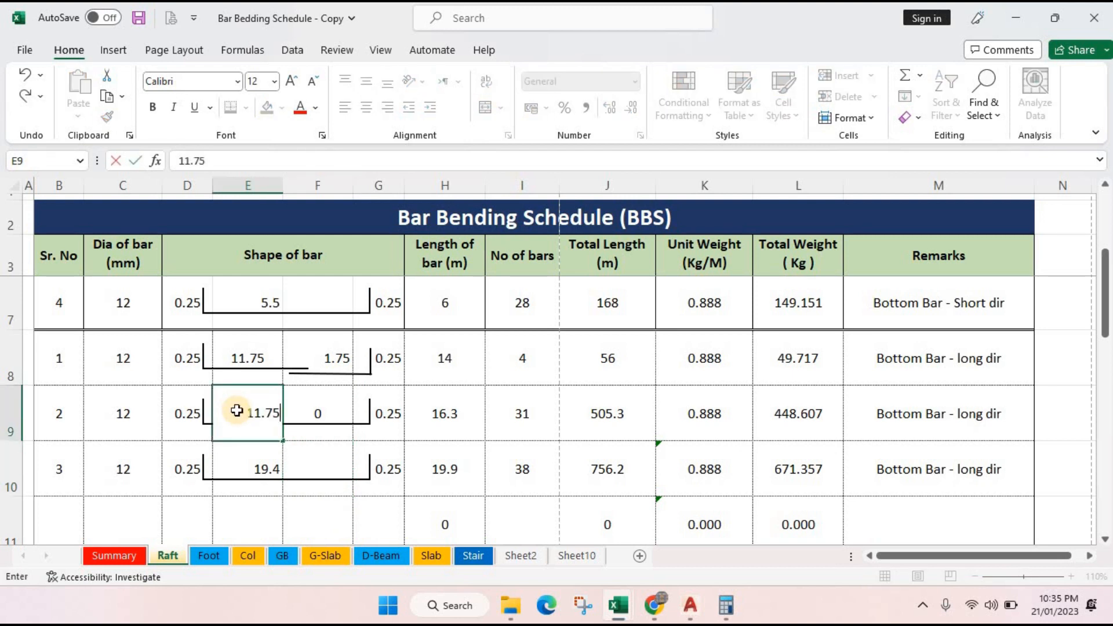
pyautogui.press('Return')
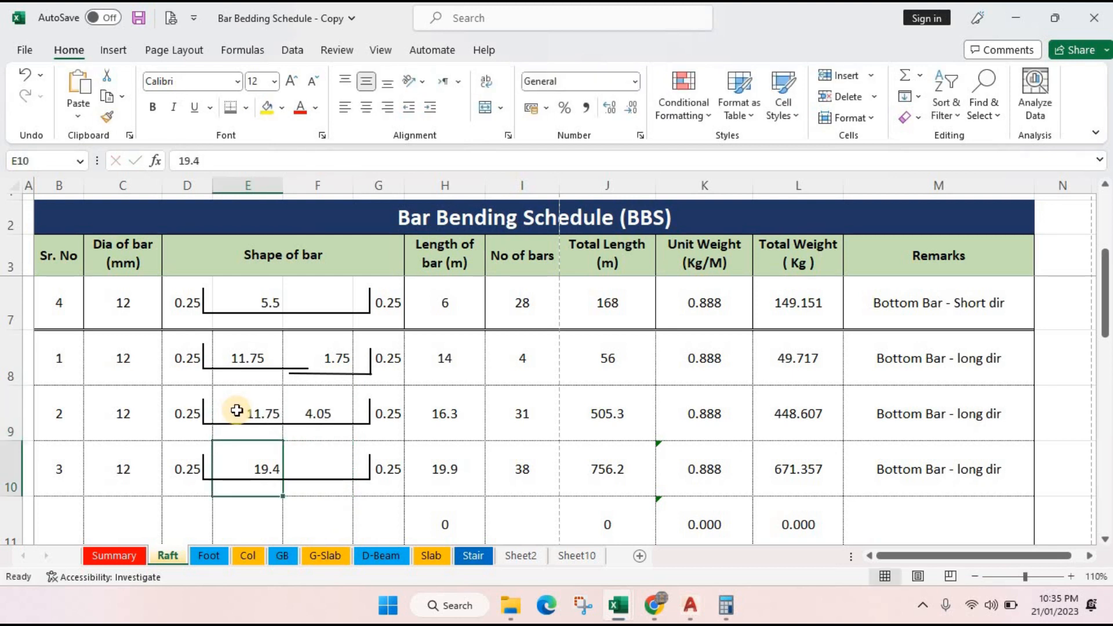
# - Delete the shape lines and the length values of the second long-direction bar in D9:G9
pyautogui.click(288, 423)
pyautogui.press('Delete')
pyautogui.moveTo(193, 418); pyautogui.dragTo(315, 418)
pyautogui.press('Delete')
pyautogui.click(369, 413)
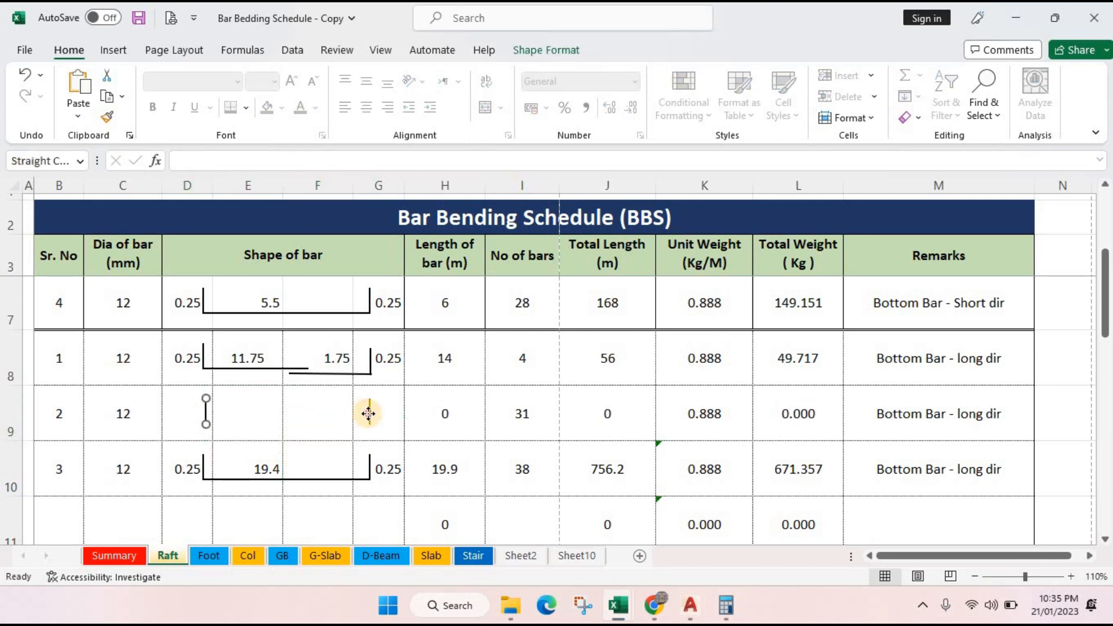
pyautogui.press('Delete')
pyautogui.click(203, 405)
pyautogui.press('Delete')
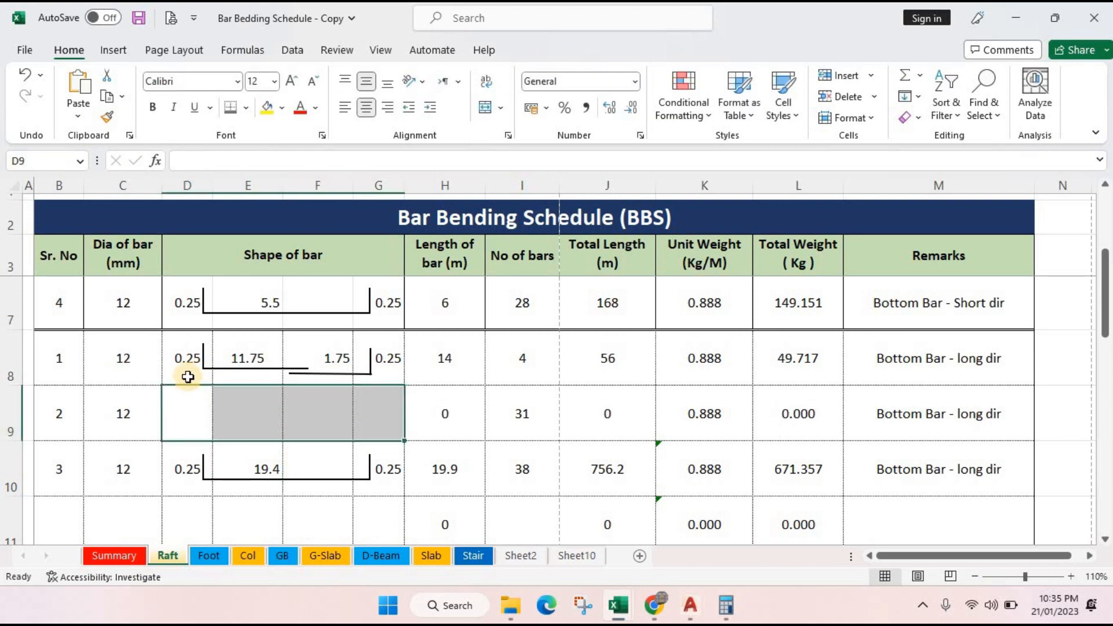
# - Copy the lapped bar shape and lengths from D8:G8 into row 9, starting at D9
pyautogui.moveTo(186, 373); pyautogui.dragTo(377, 371)
pyautogui.hotkey('ctrl', 'c')
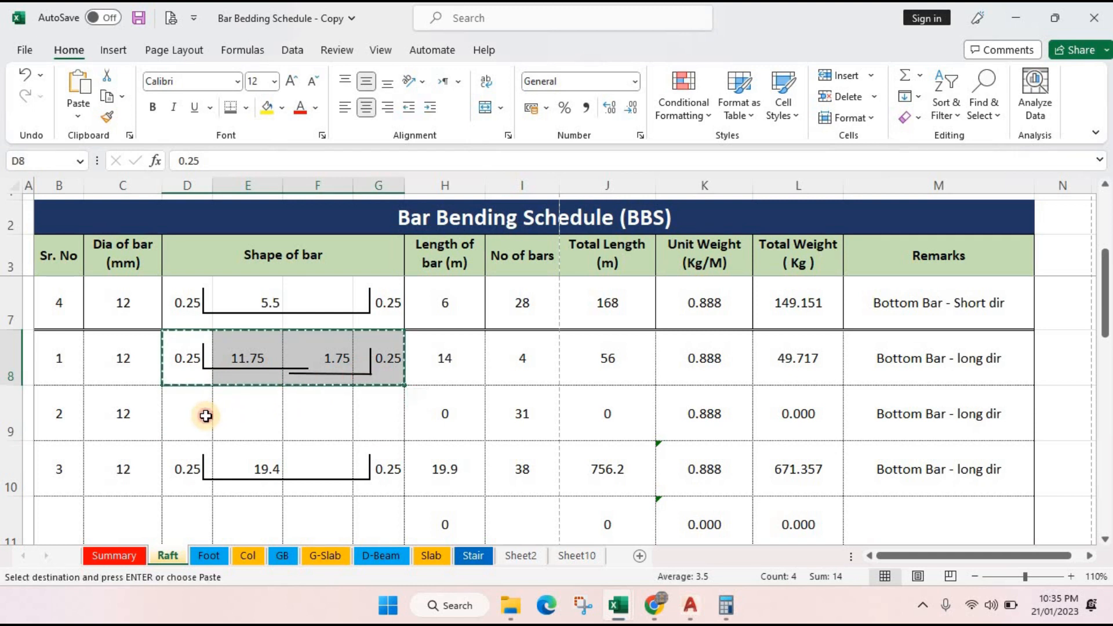
pyautogui.click(204, 415)
pyautogui.press('Return')
# - Check the second long-direction bar's length in the AutoCAD drawing, and change the Excel formula in F9 to =15.8-E9+0.7
pyautogui.click(307, 411)
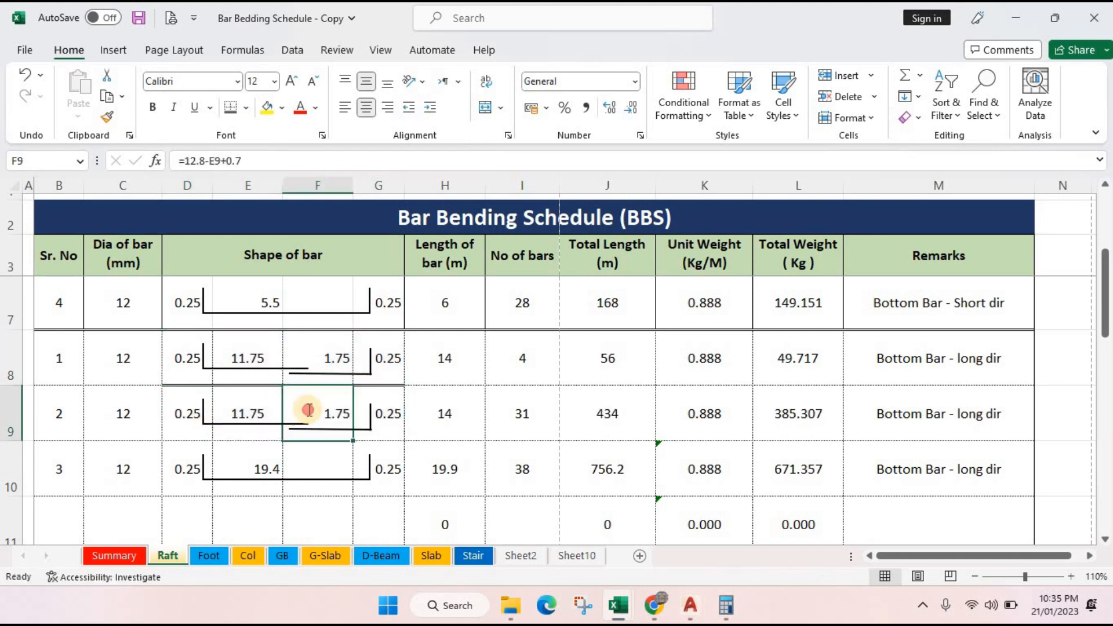
pyautogui.doubleClick(318, 415)
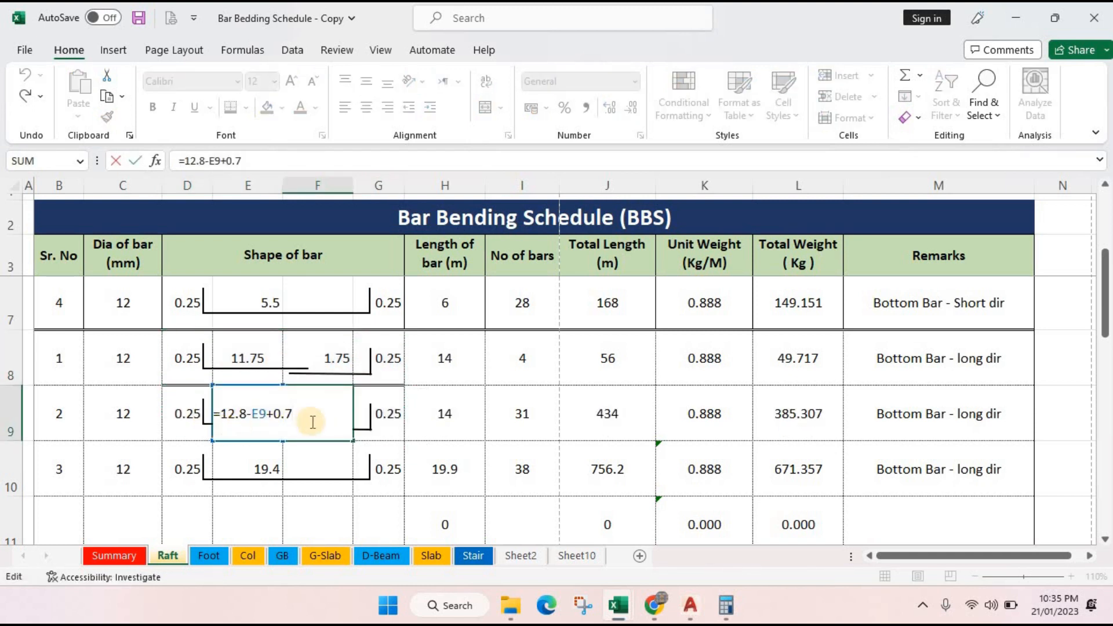
pyautogui.click(330, 435)
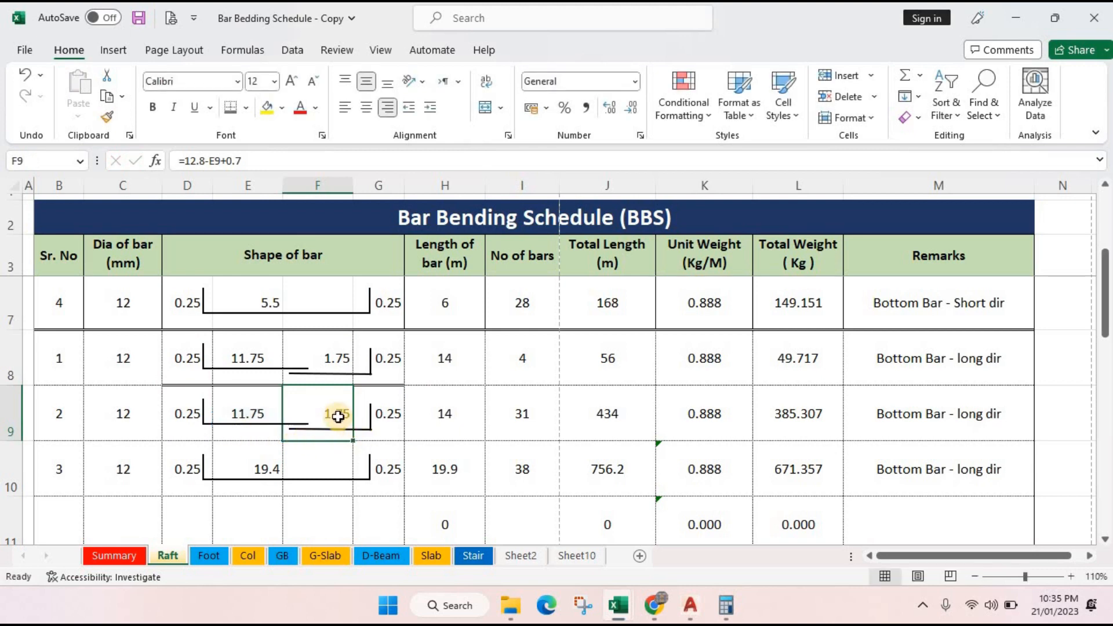
pyautogui.doubleClick(338, 417)
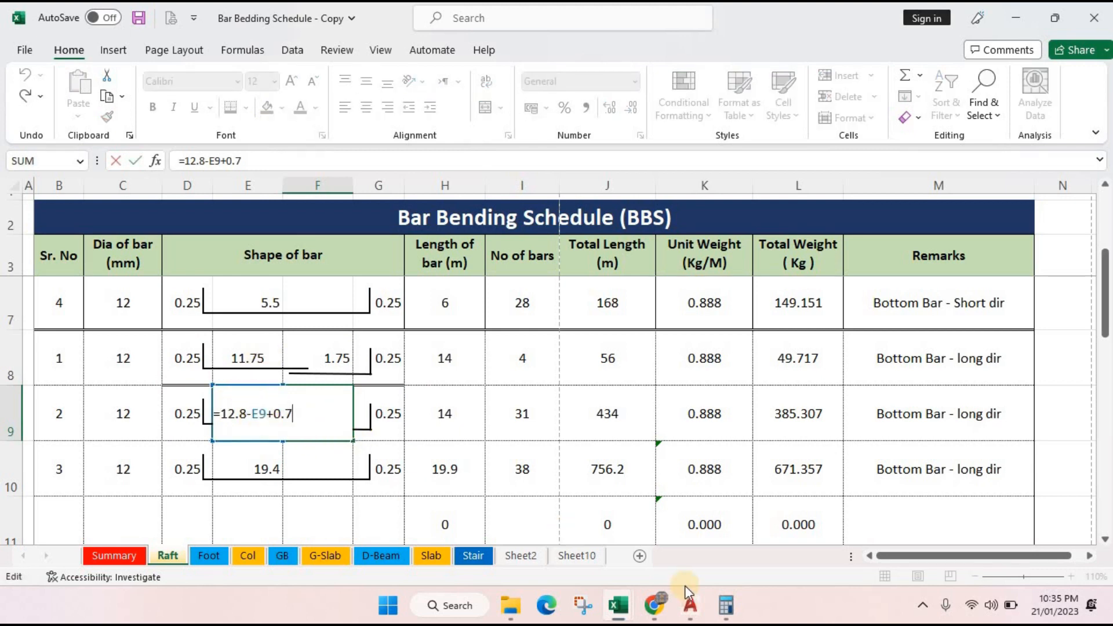
pyautogui.click(690, 603)
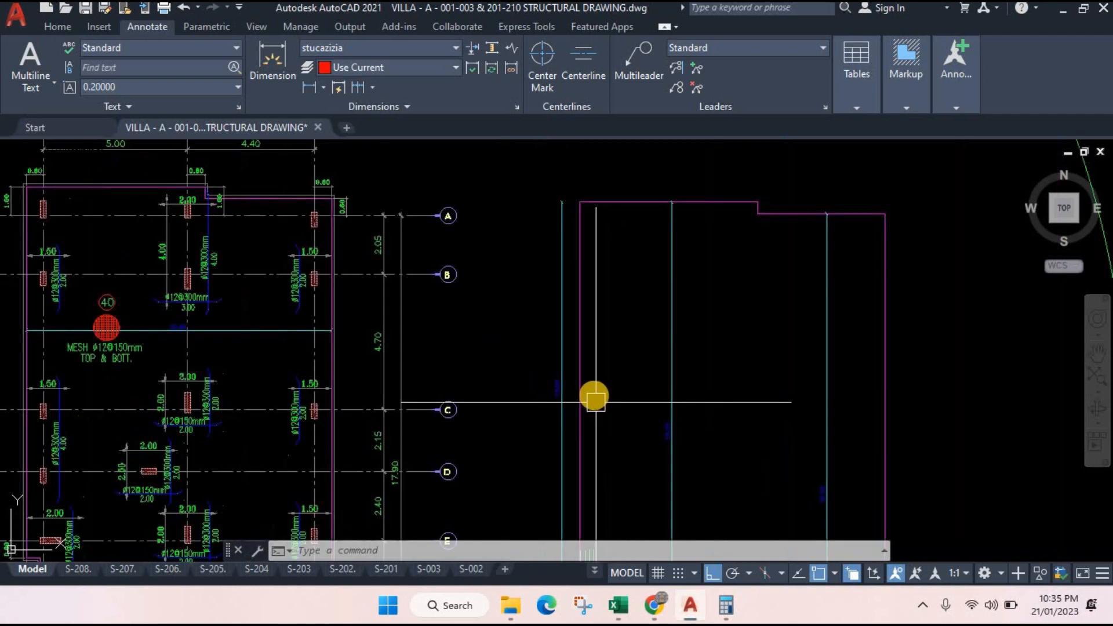
pyautogui.scroll(4, 655, 379)
pyautogui.scroll(1, 624, 313)
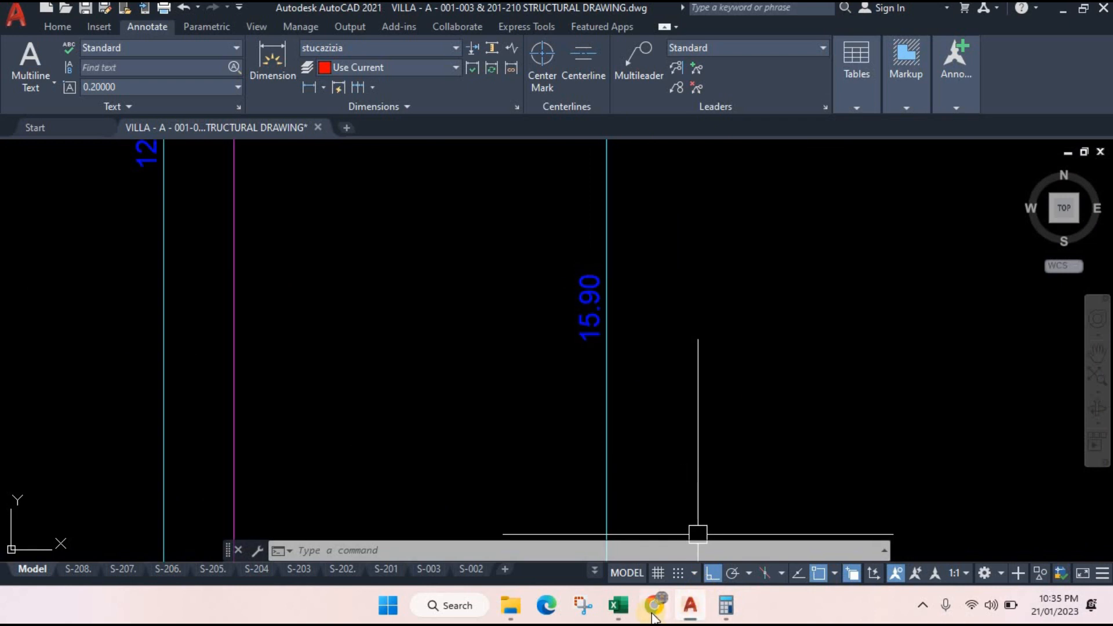
pyautogui.moveTo(618, 605)
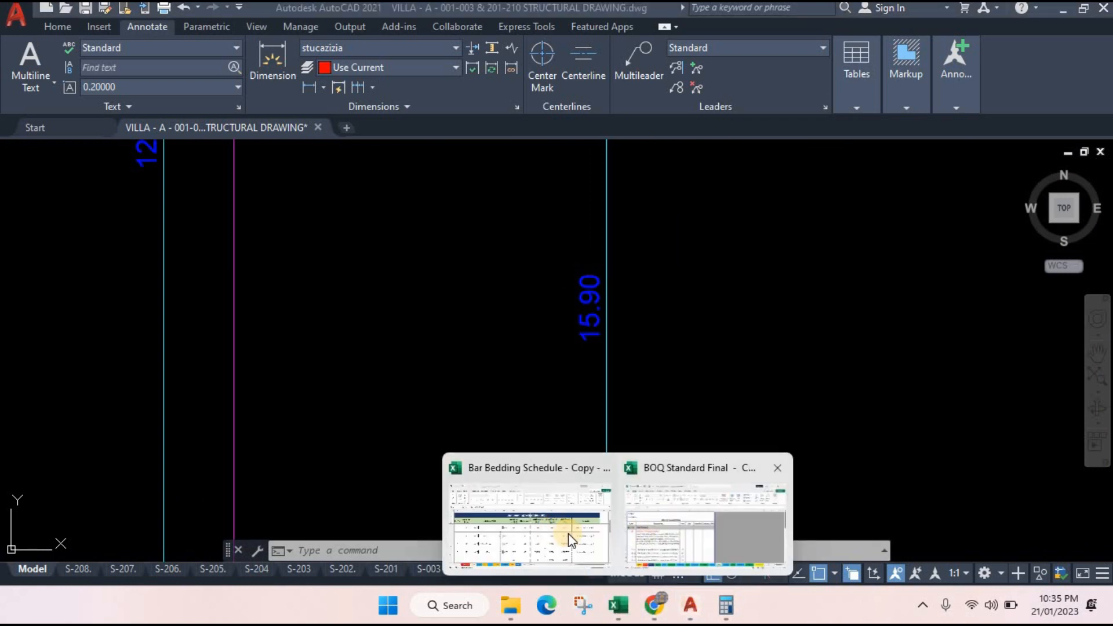
pyautogui.click(568, 534)
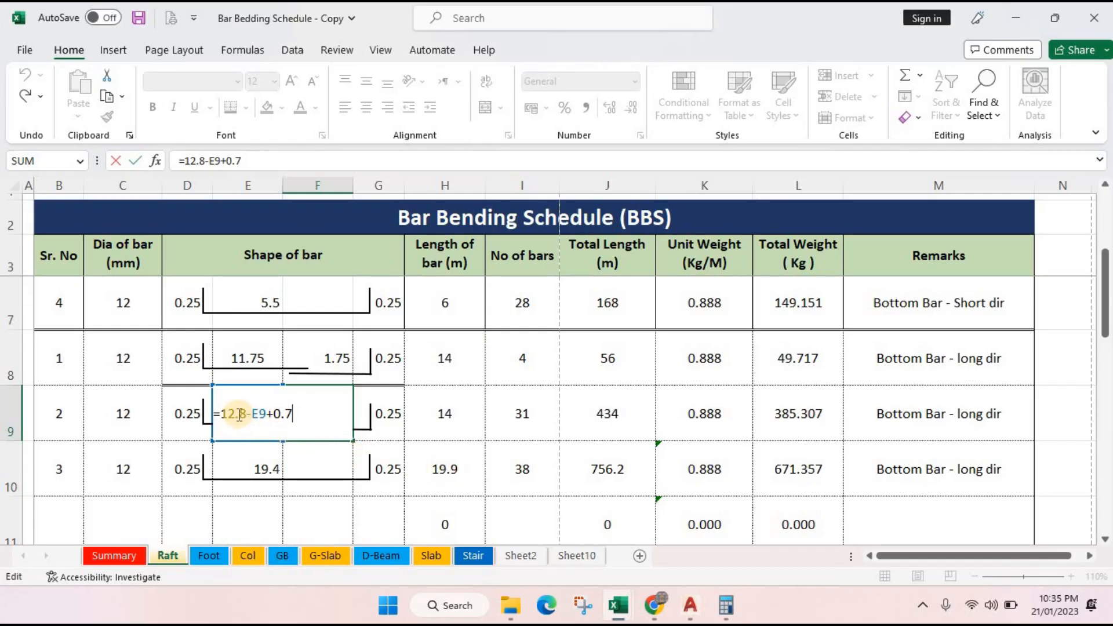
pyautogui.moveTo(231, 412); pyautogui.dragTo(236, 413)
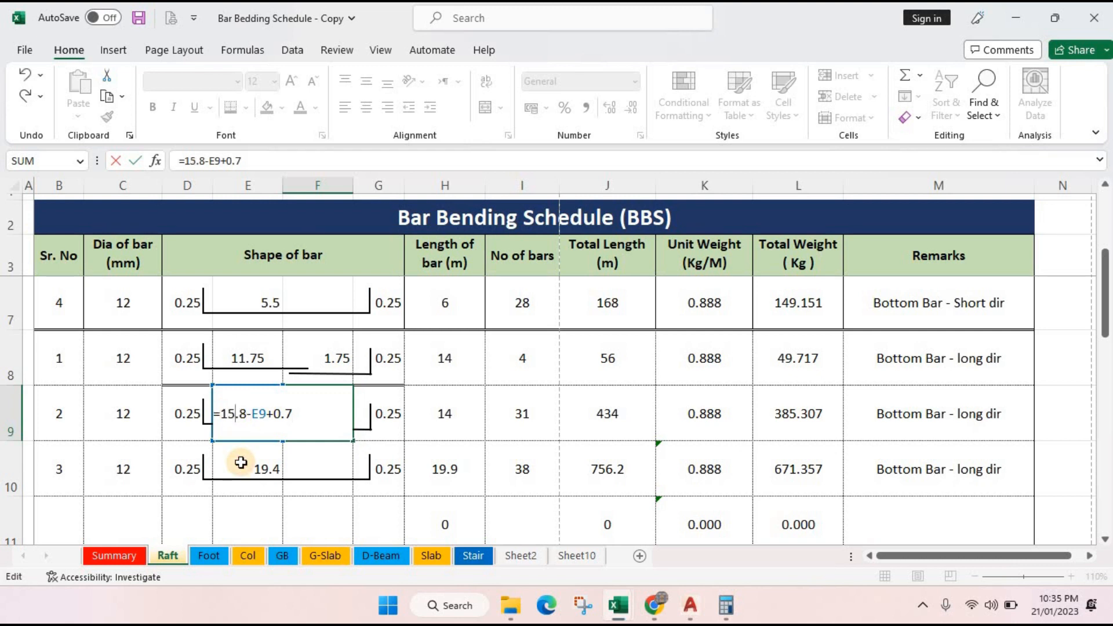
pyautogui.press('Return')
pyautogui.click(431, 434)
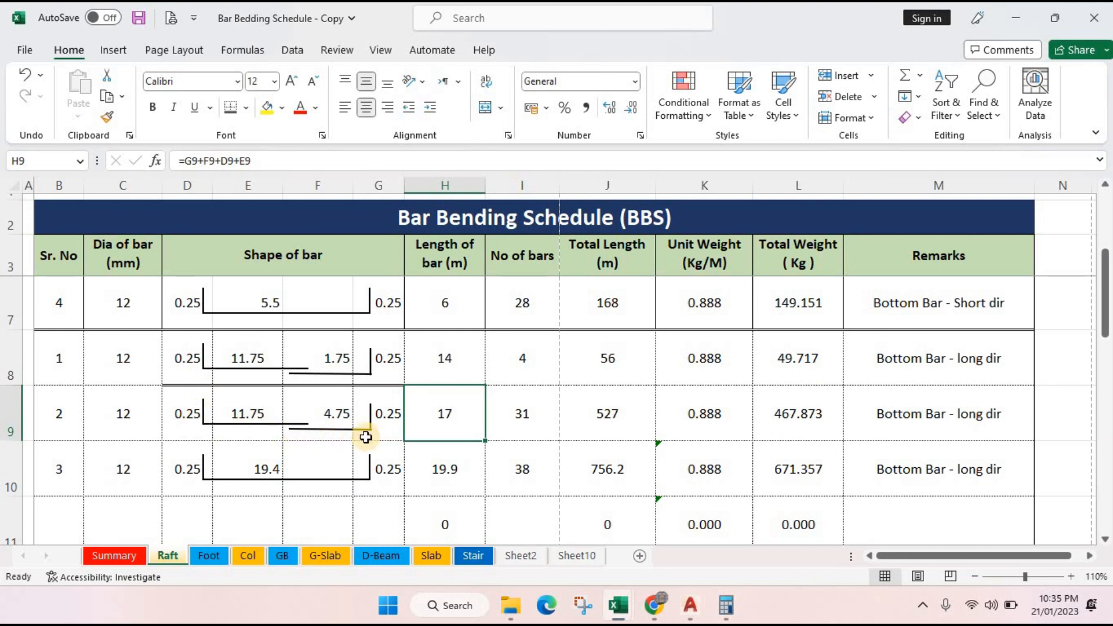
# - Review the formula in F9, and delete the shape lines of the third long-direction bar in row 10
pyautogui.doubleClick(305, 423)
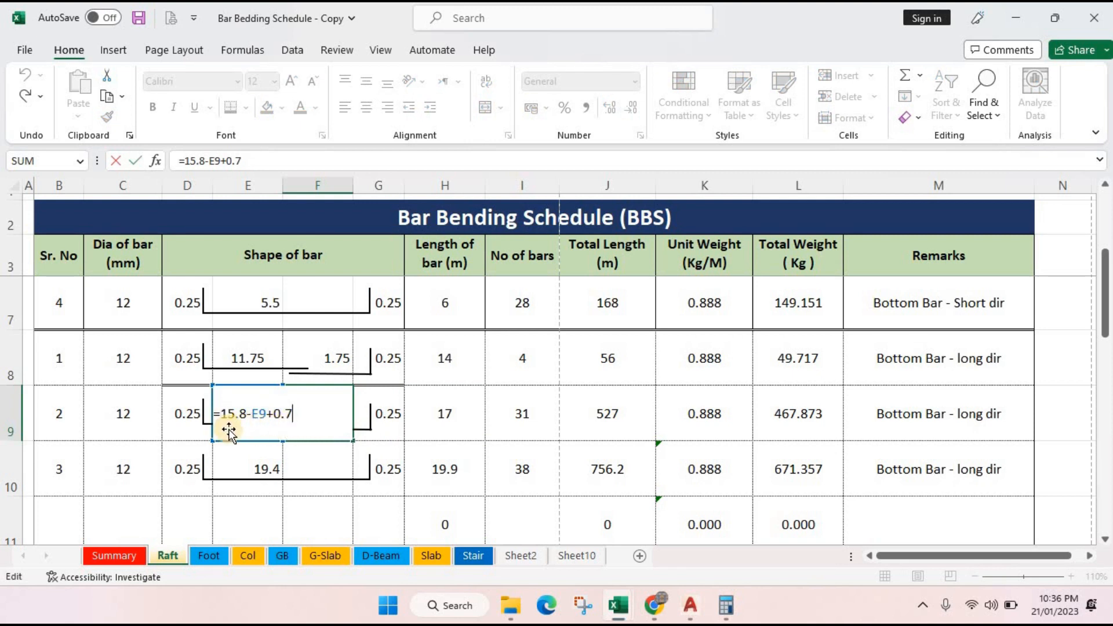
pyautogui.hotkey('ctrl', 'Return')
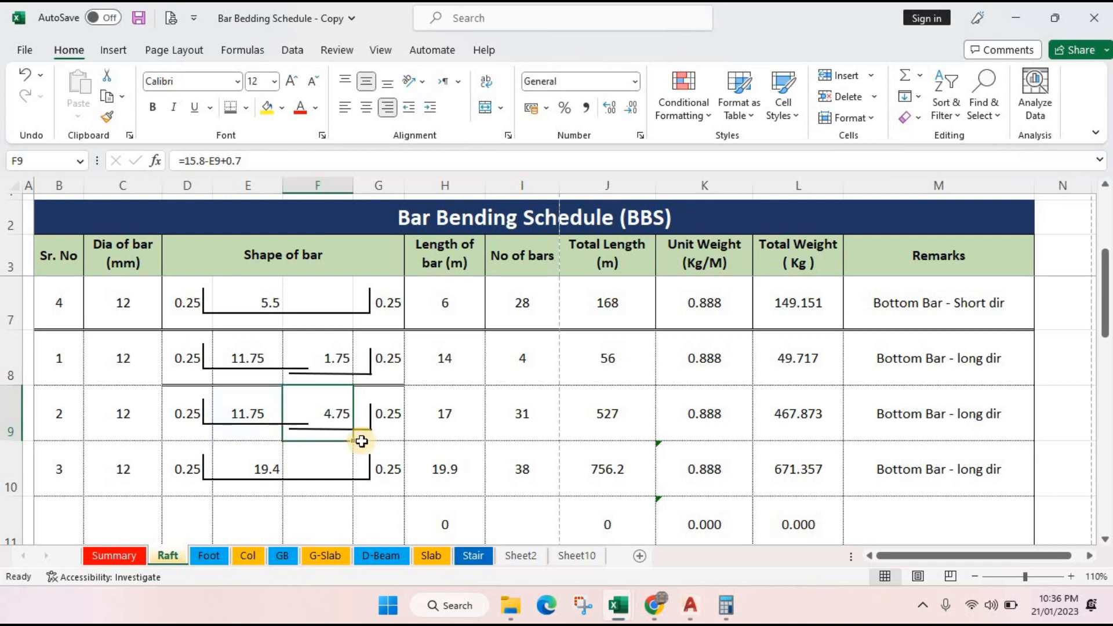
pyautogui.click(186, 483)
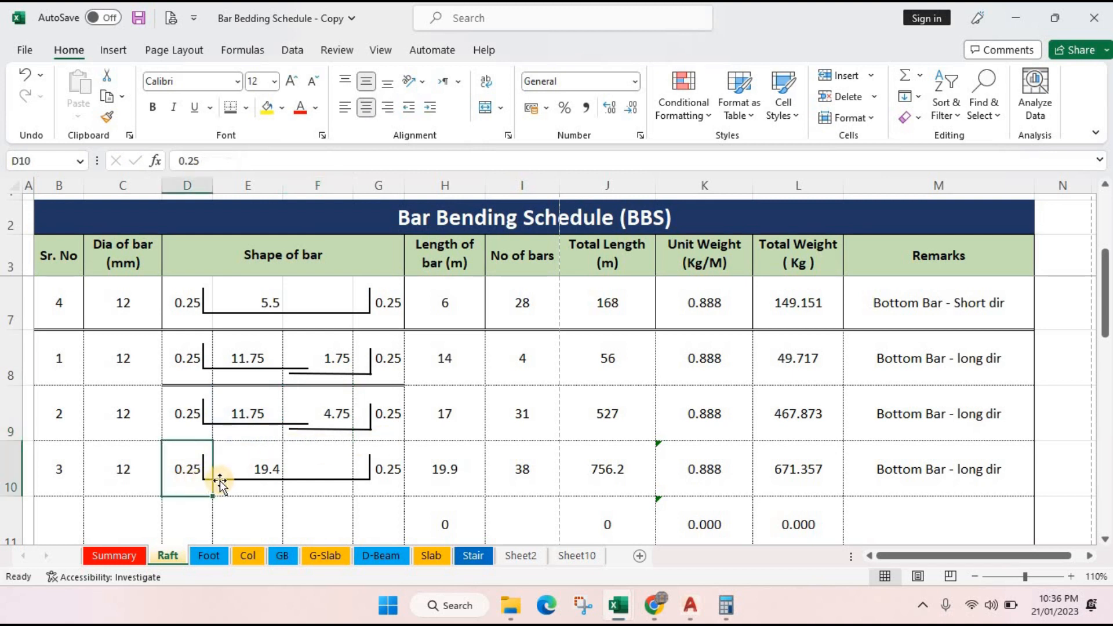
pyautogui.click(301, 485)
pyautogui.press('Delete')
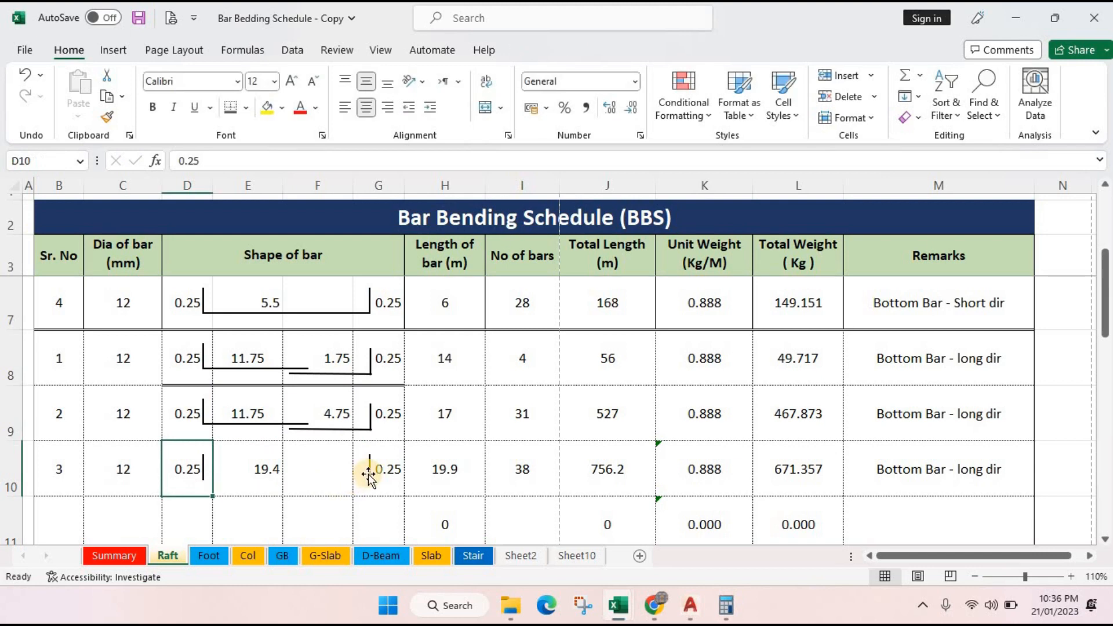
pyautogui.click(250, 480)
pyautogui.click(199, 472)
pyautogui.click(203, 472)
pyautogui.click(198, 472)
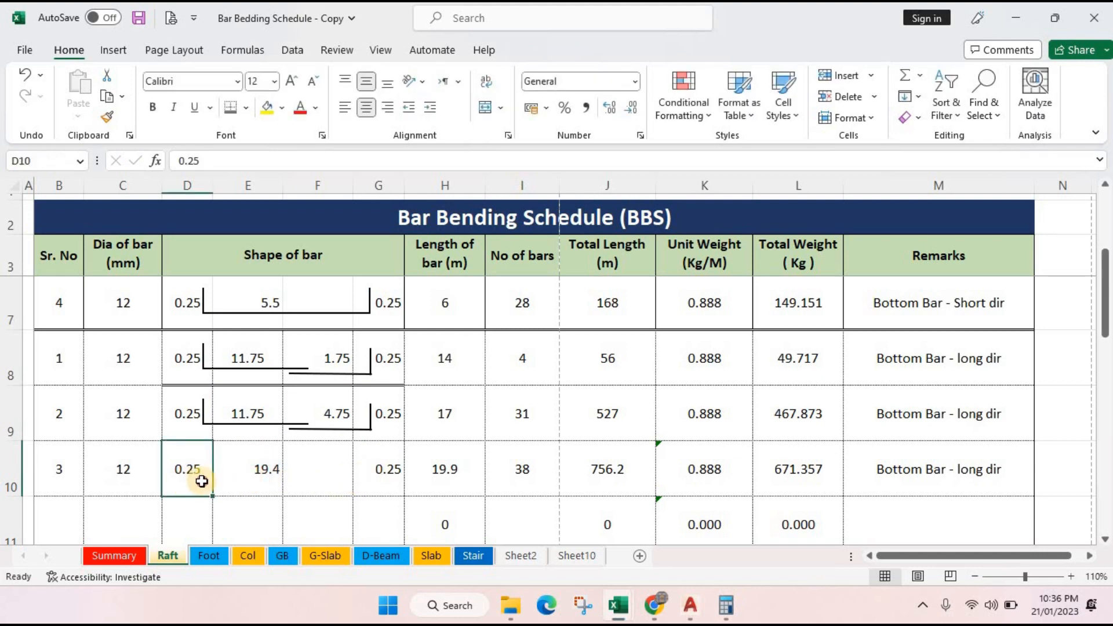
# - Clear the length values of the third long-direction bar in D10:G10
pyautogui.moveTo(199, 471); pyautogui.dragTo(368, 482)
pyautogui.press('BackSpace')
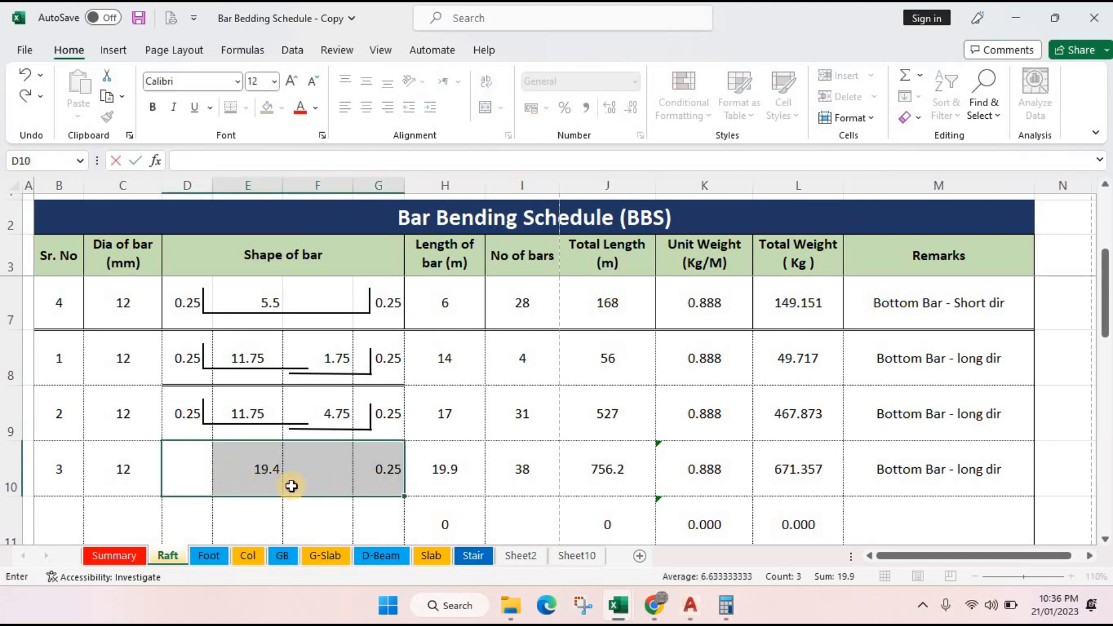
pyautogui.moveTo(199, 472); pyautogui.dragTo(363, 477)
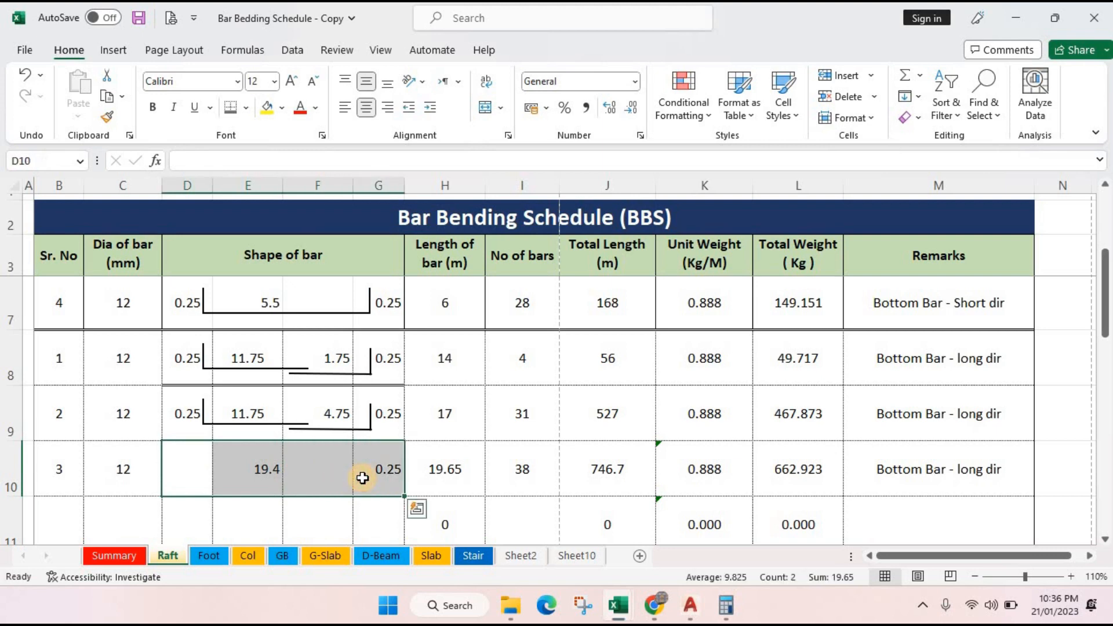
pyautogui.press('Delete')
# - Copy the lapped bar shape and lengths from D9:G9 into row 10, starting at D10
pyautogui.click(689, 607)
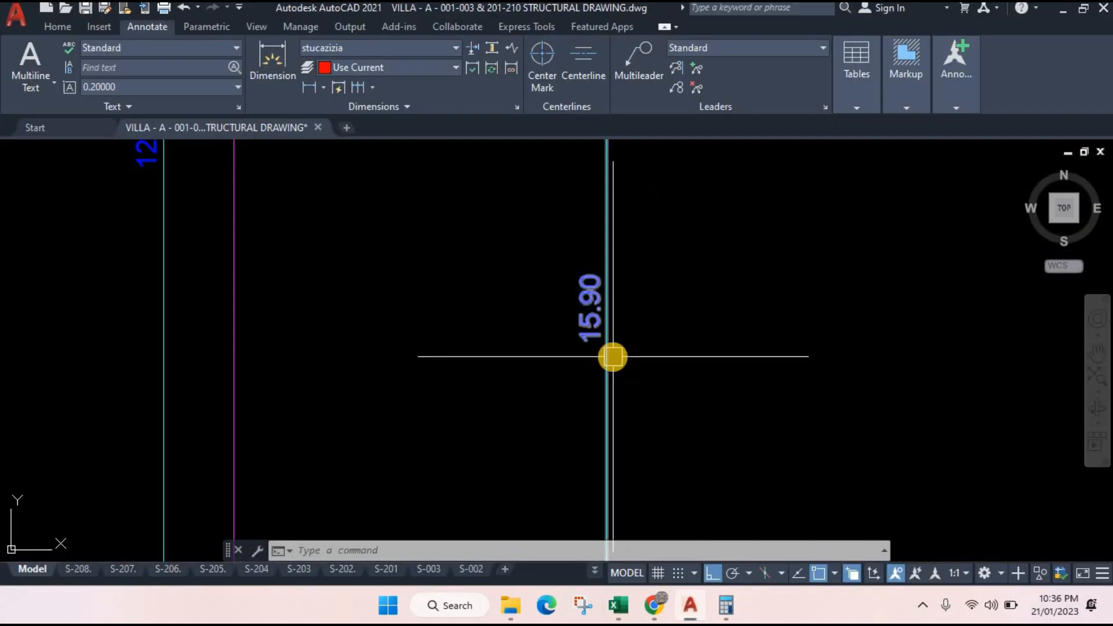
pyautogui.click(683, 609)
pyautogui.moveTo(174, 423); pyautogui.dragTo(371, 432)
pyautogui.hotkey('ctrl', 'c')
pyautogui.hotkey('ctrl', 'q')
pyautogui.click(191, 463)
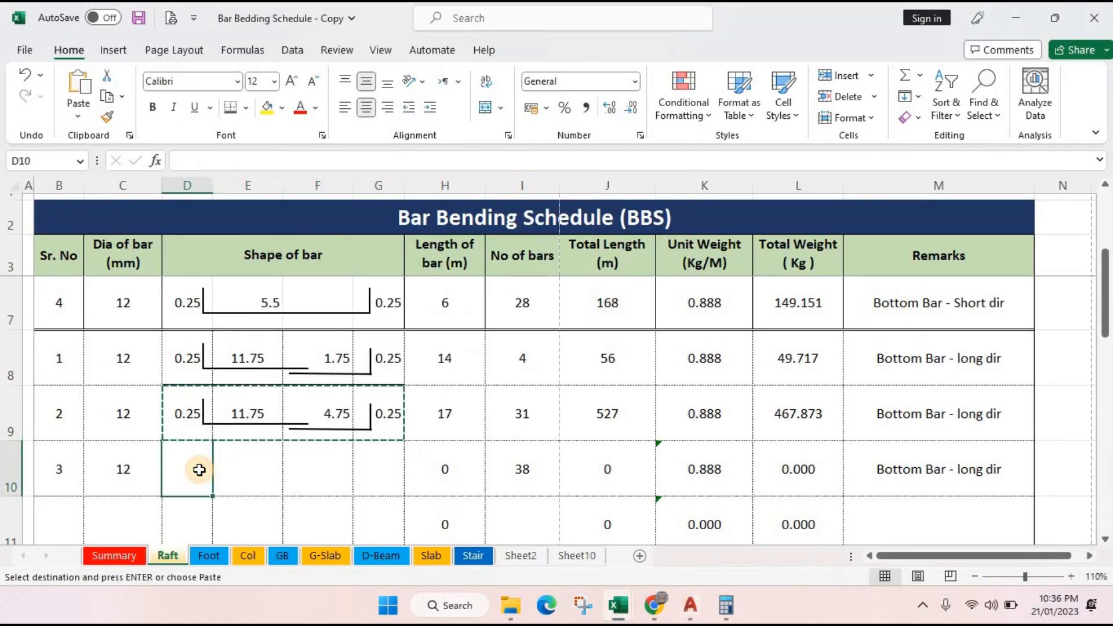
pyautogui.press('Return')
pyautogui.click(223, 509)
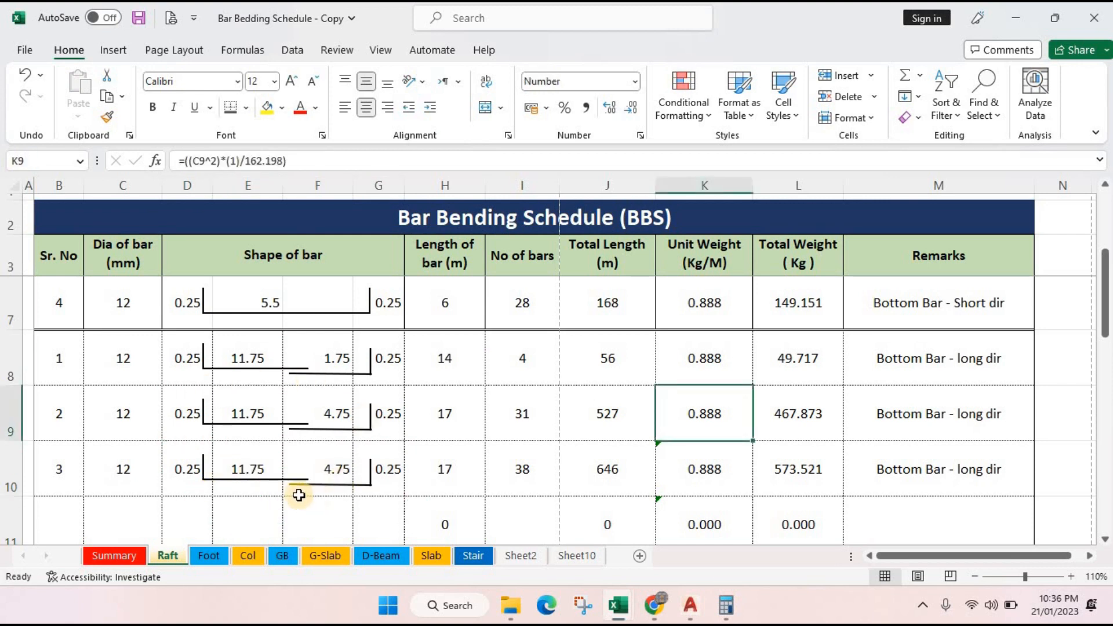
# - Review the formulas in E10 and F10, and check the third long-direction bar's length in the AutoCAD drawing
pyautogui.click(259, 465)
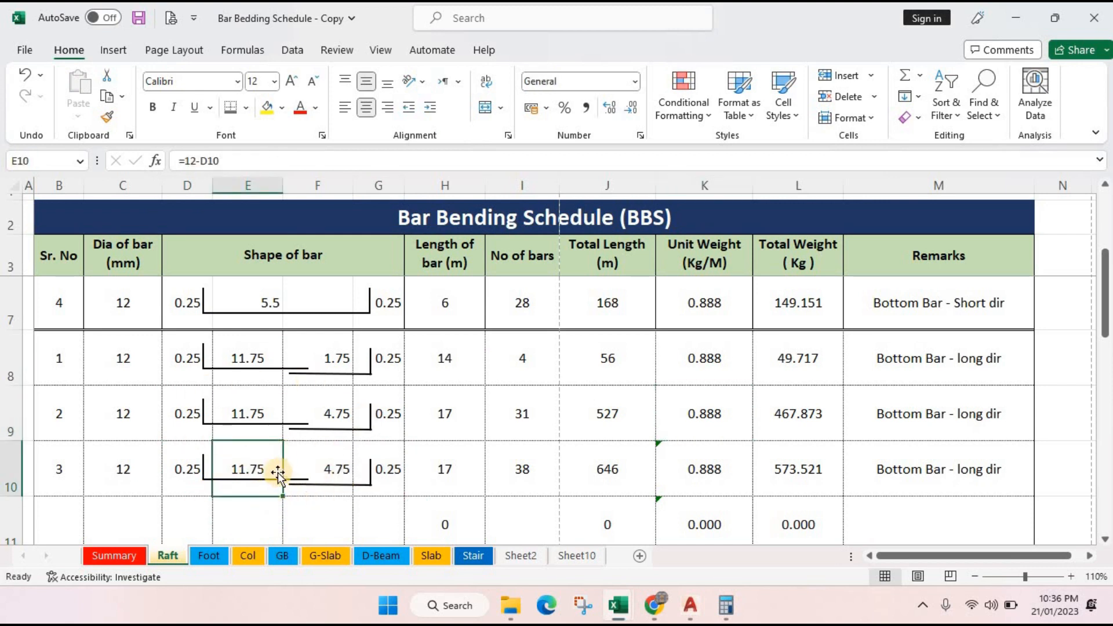
pyautogui.click(294, 492)
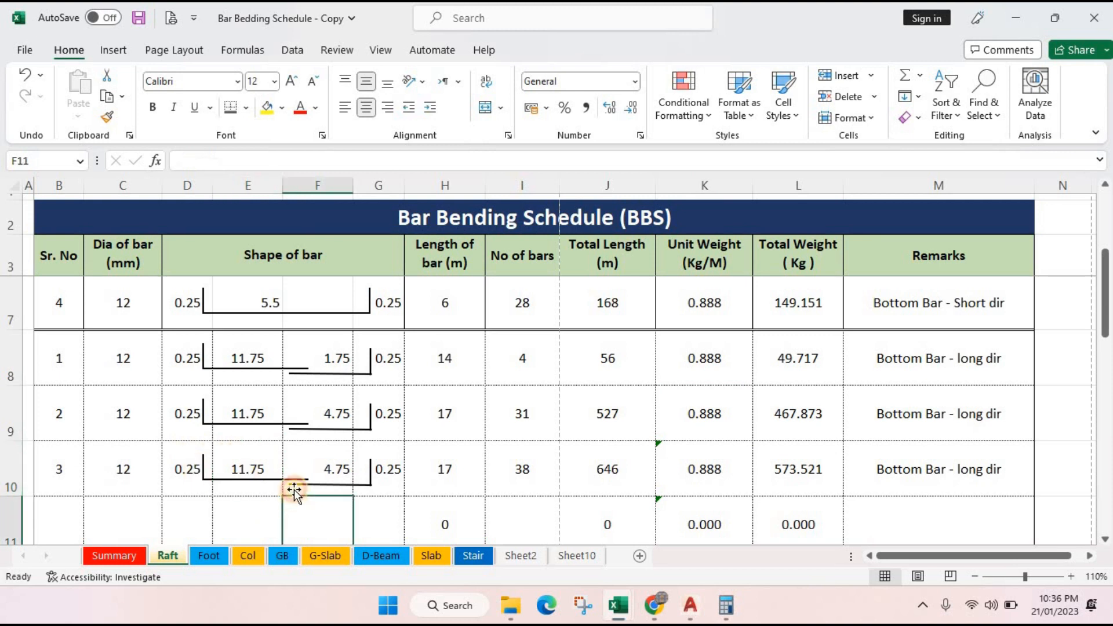
pyautogui.click(325, 465)
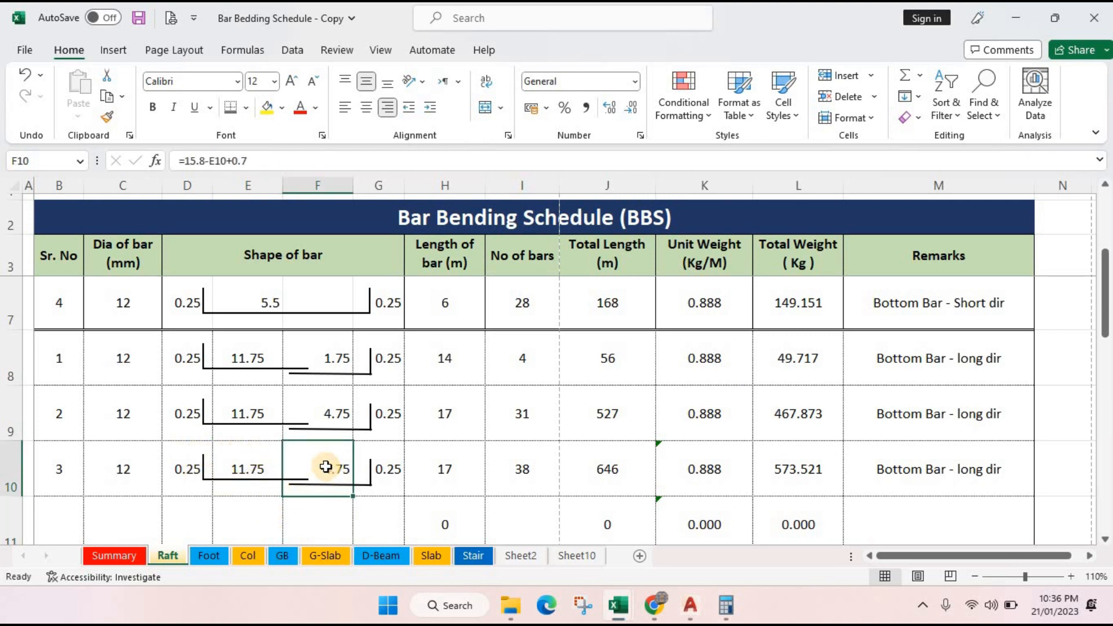
pyautogui.doubleClick(326, 465)
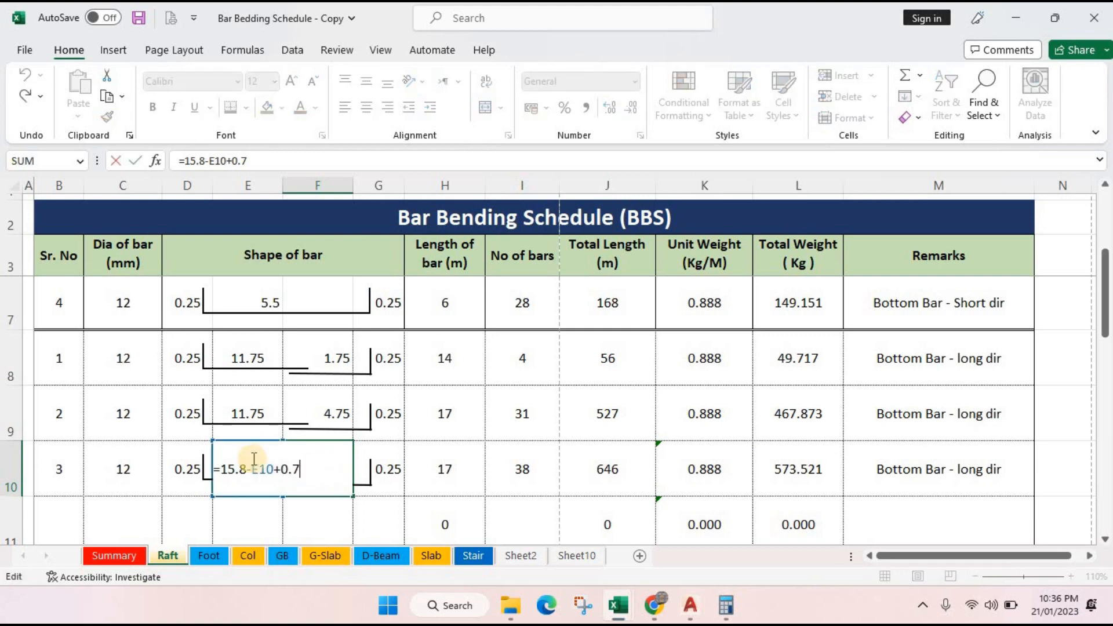
pyautogui.click(691, 606)
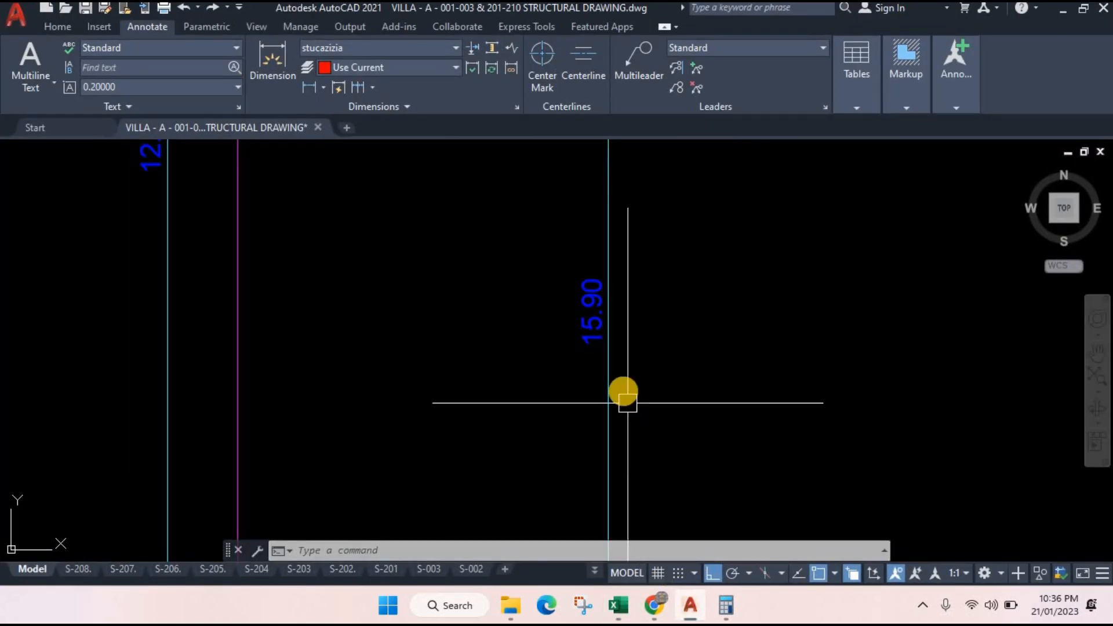
pyautogui.click(690, 618)
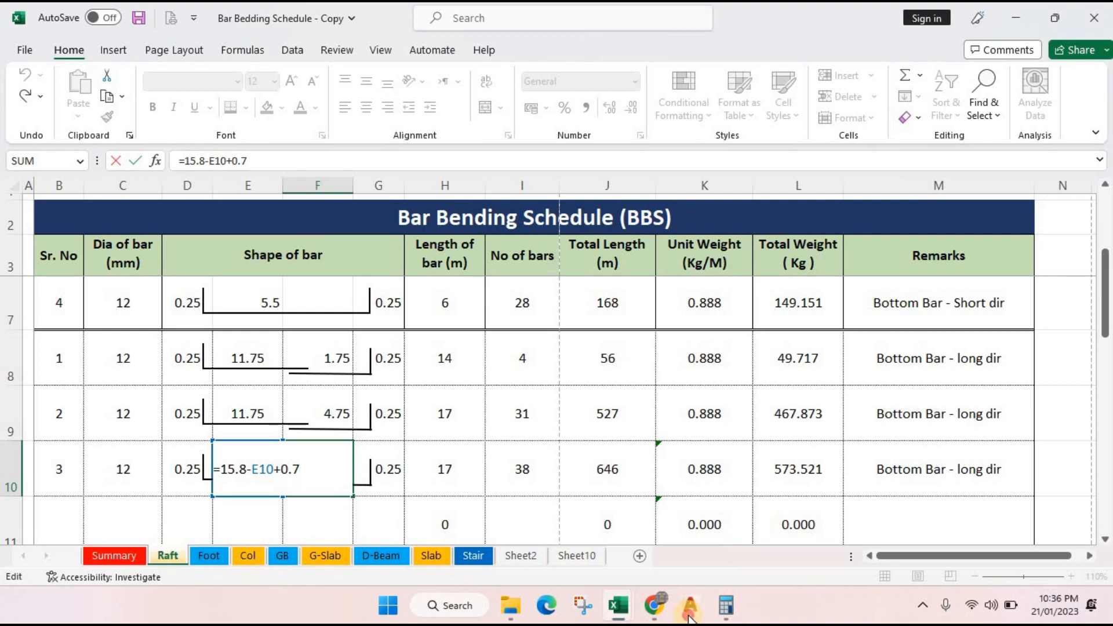
pyautogui.click(689, 618)
pyautogui.scroll(-3, 676, 410)
pyautogui.scroll(1, 766, 428)
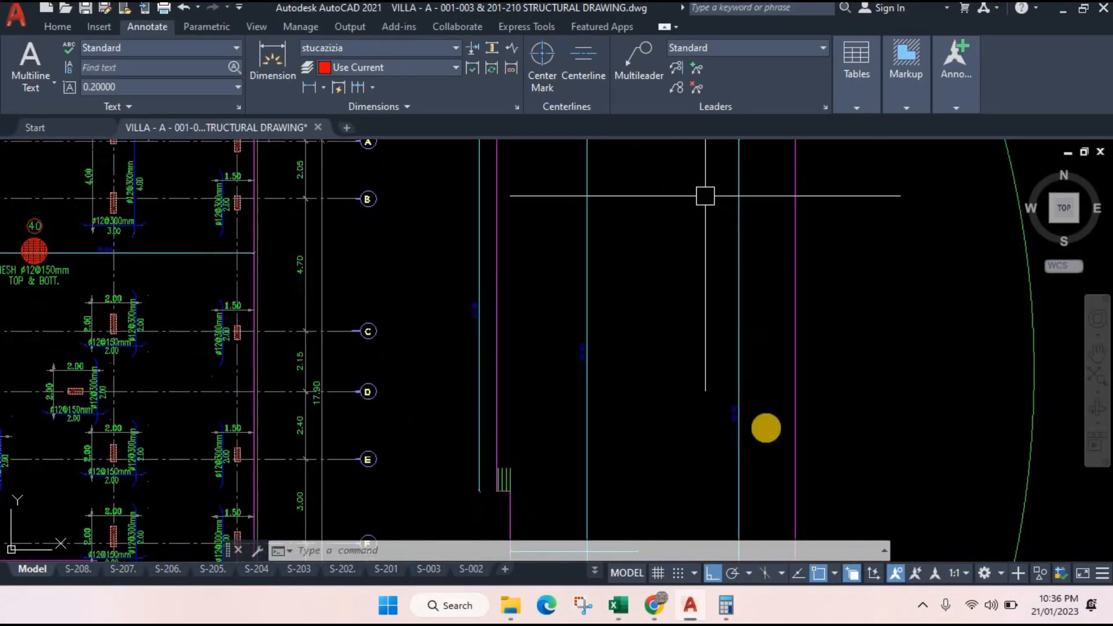
pyautogui.scroll(3, 766, 429)
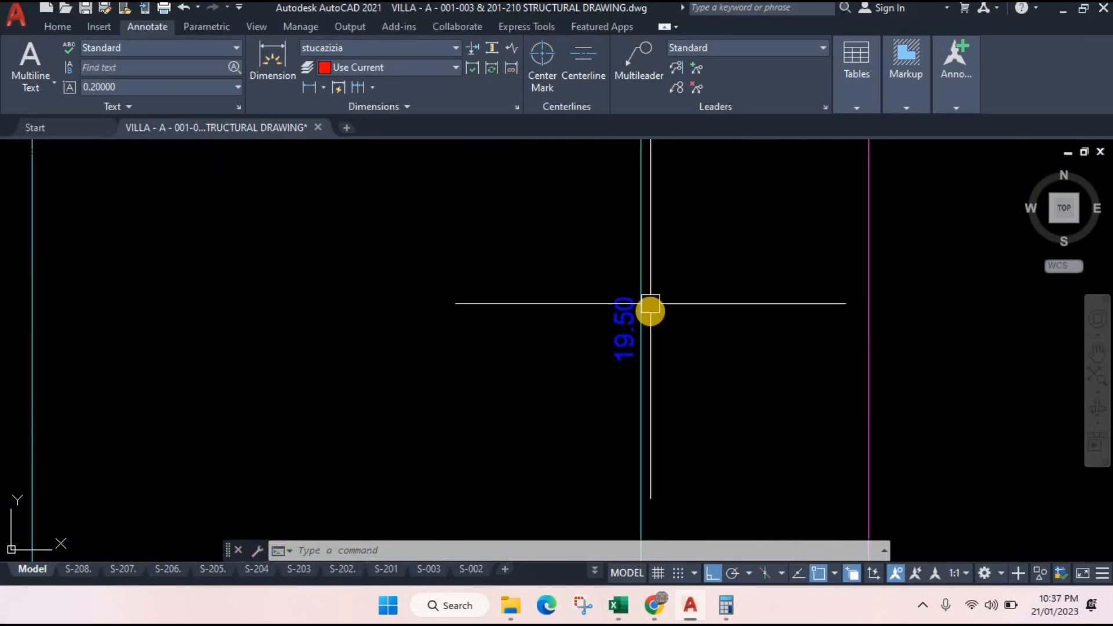
pyautogui.scroll(-4, 650, 303)
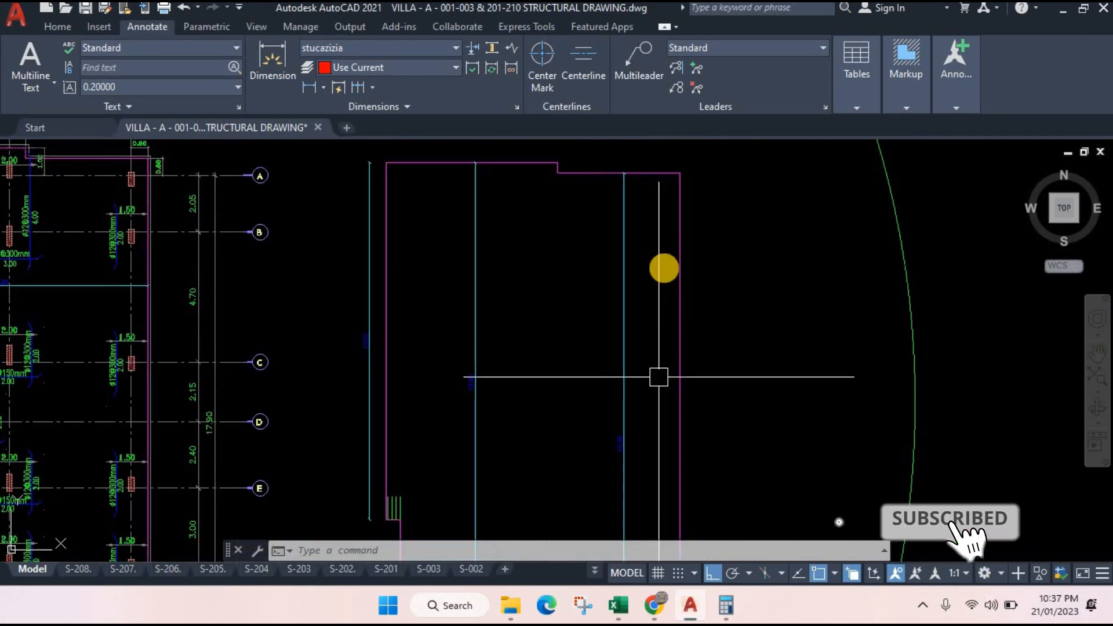
pyautogui.scroll(4, 655, 303)
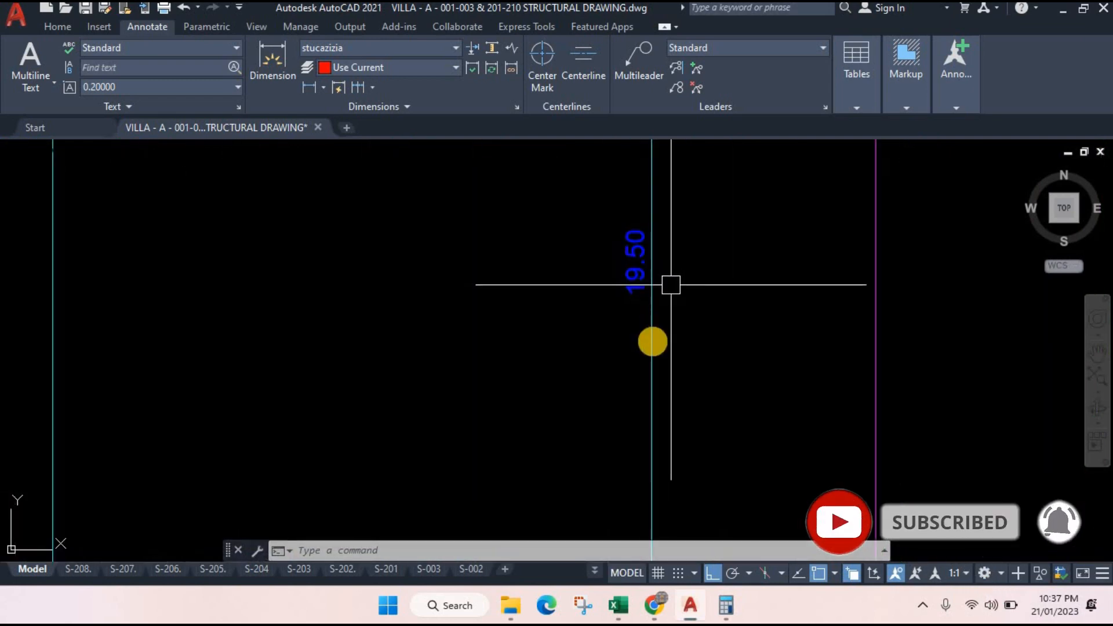
pyautogui.click(618, 605)
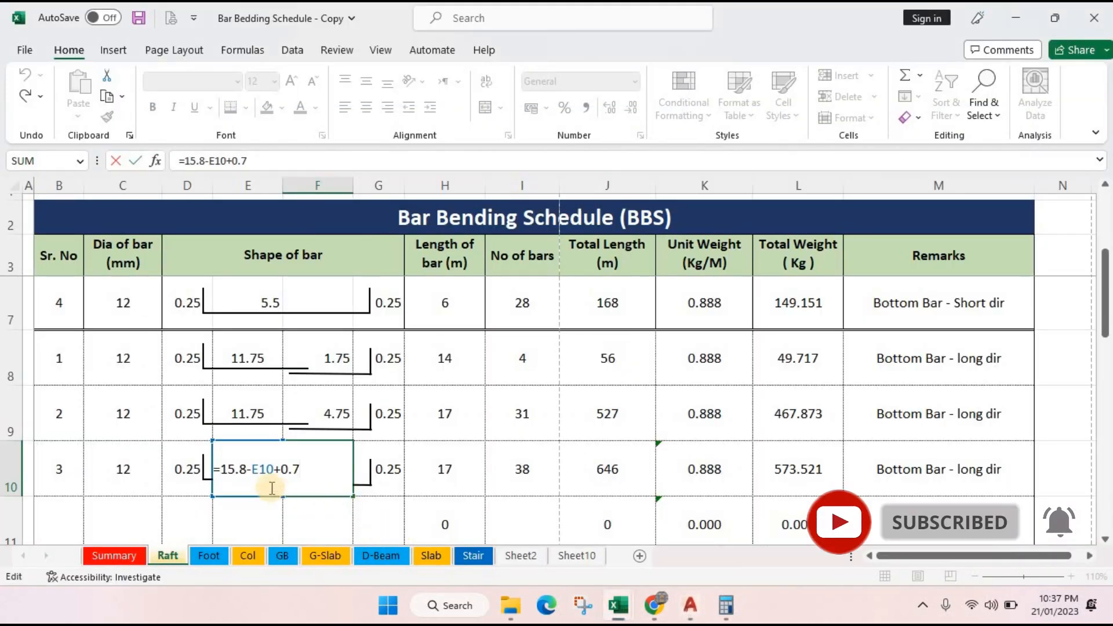
# - Enter the formula =19.4-E10+.7 in F10 for the second piece of the third long-direction bar
pyautogui.click(313, 463)
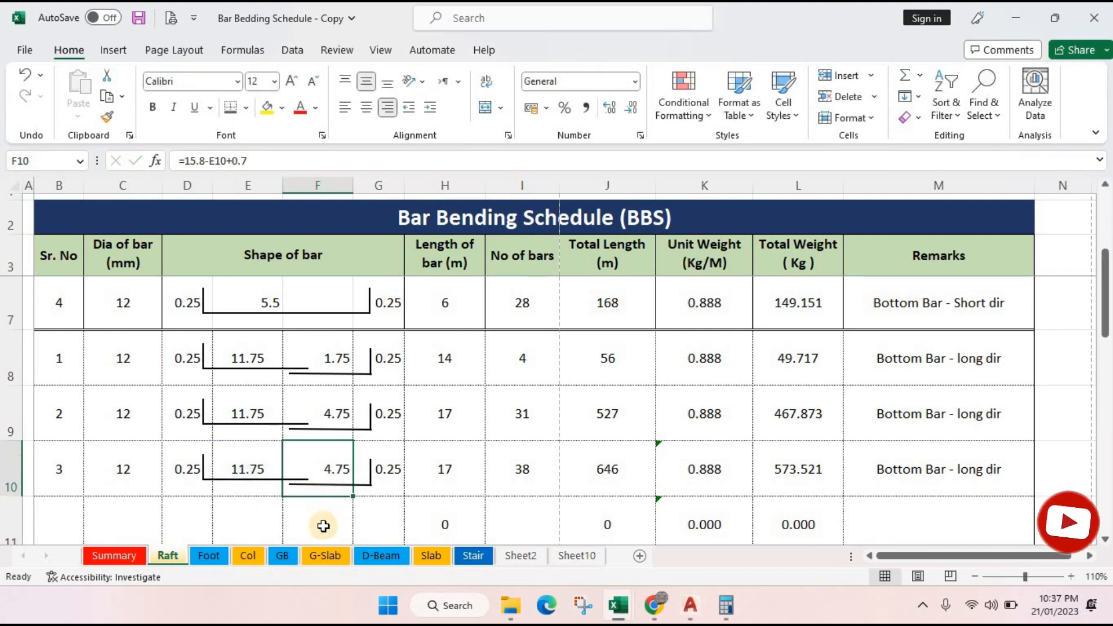
pyautogui.write('=19.4')
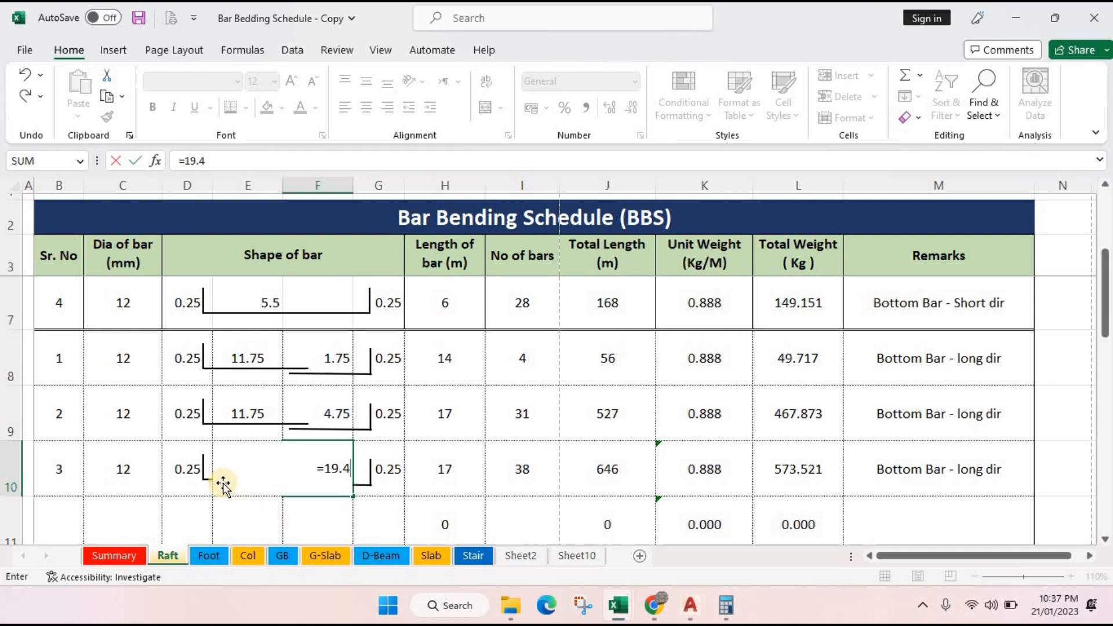
pyautogui.click(245, 521)
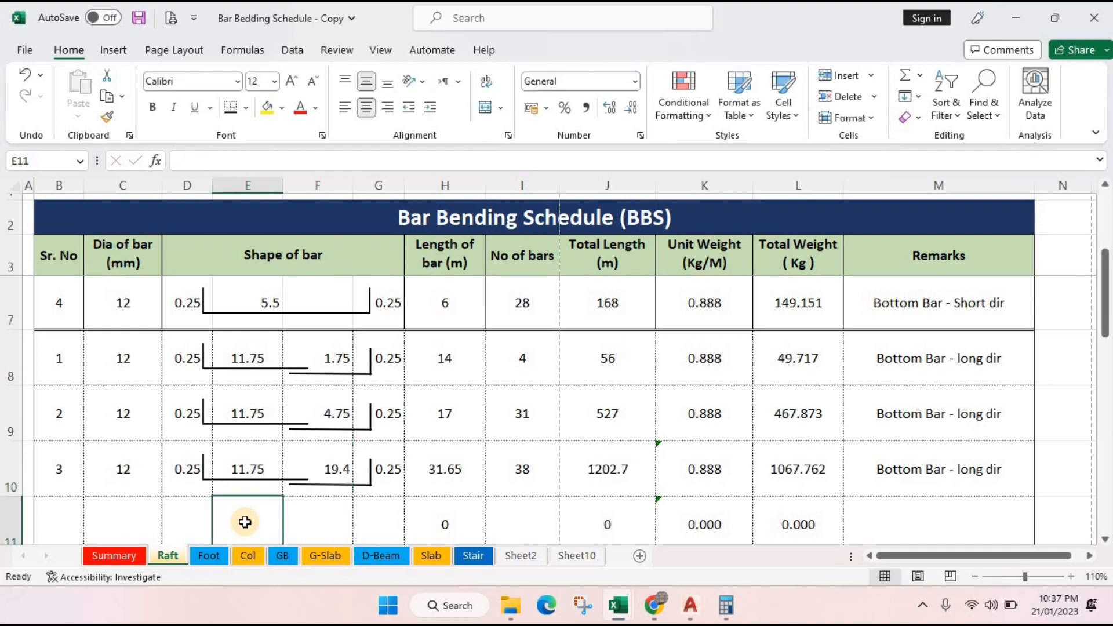
pyautogui.press('Up')
pyautogui.click(346, 465)
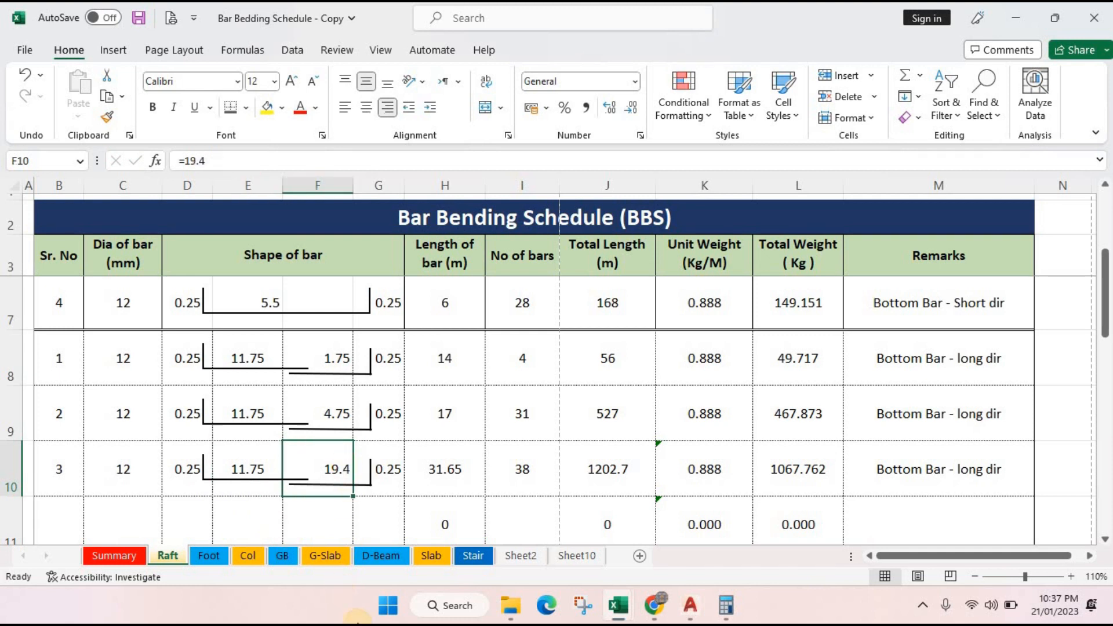
pyautogui.press('XF86MonBrightnessDown')
pyautogui.doubleClick(334, 463)
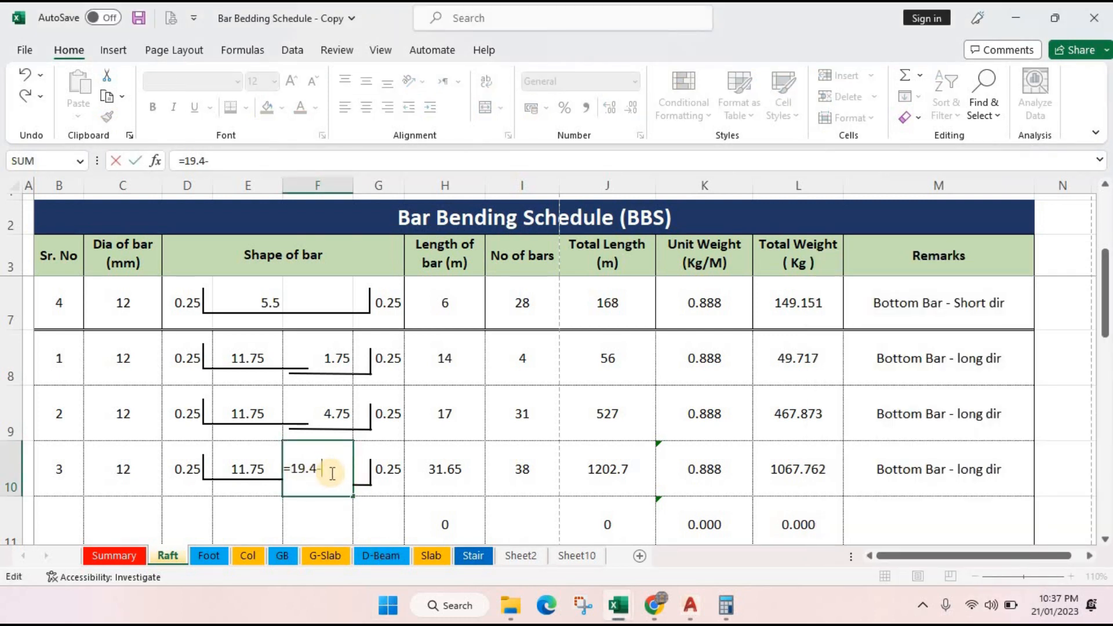
pyautogui.write('-')
pyautogui.click(314, 474)
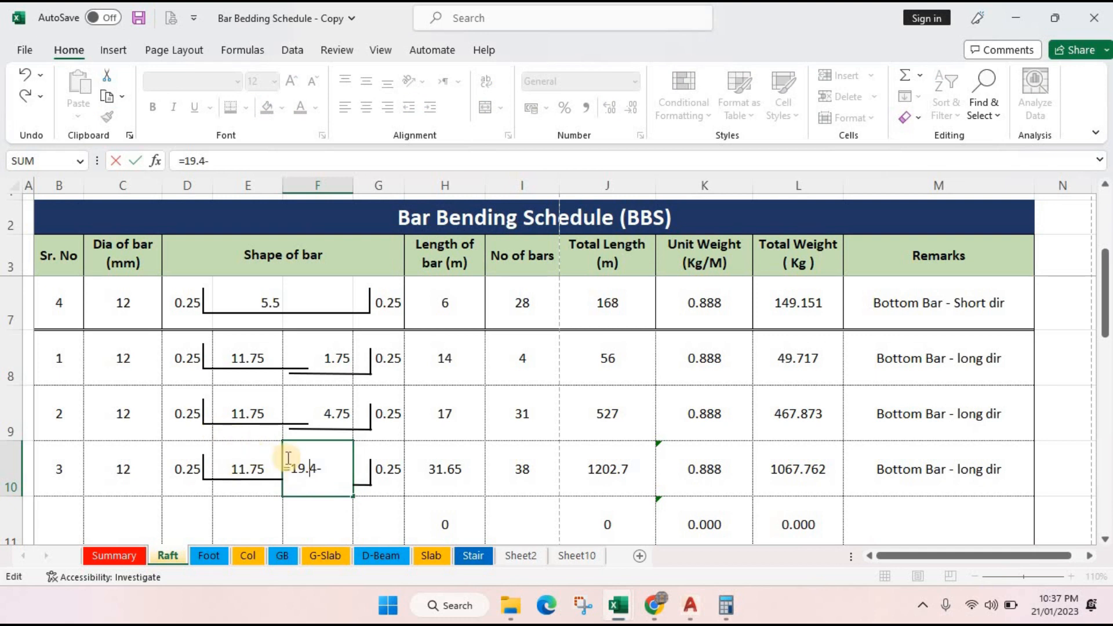
pyautogui.click(235, 451)
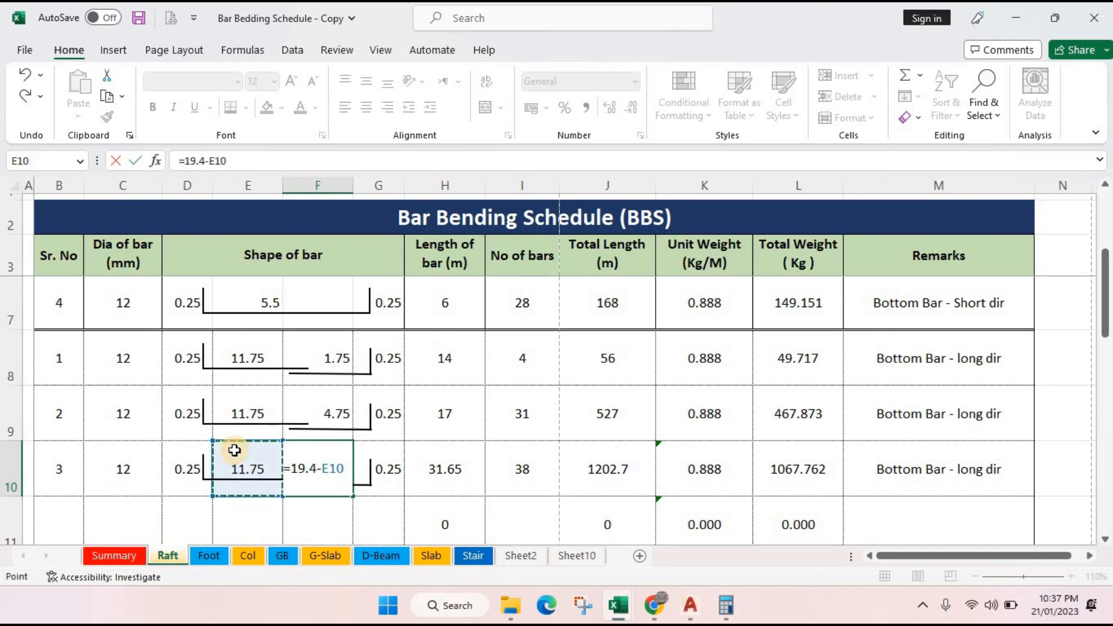
pyautogui.write('+.7')
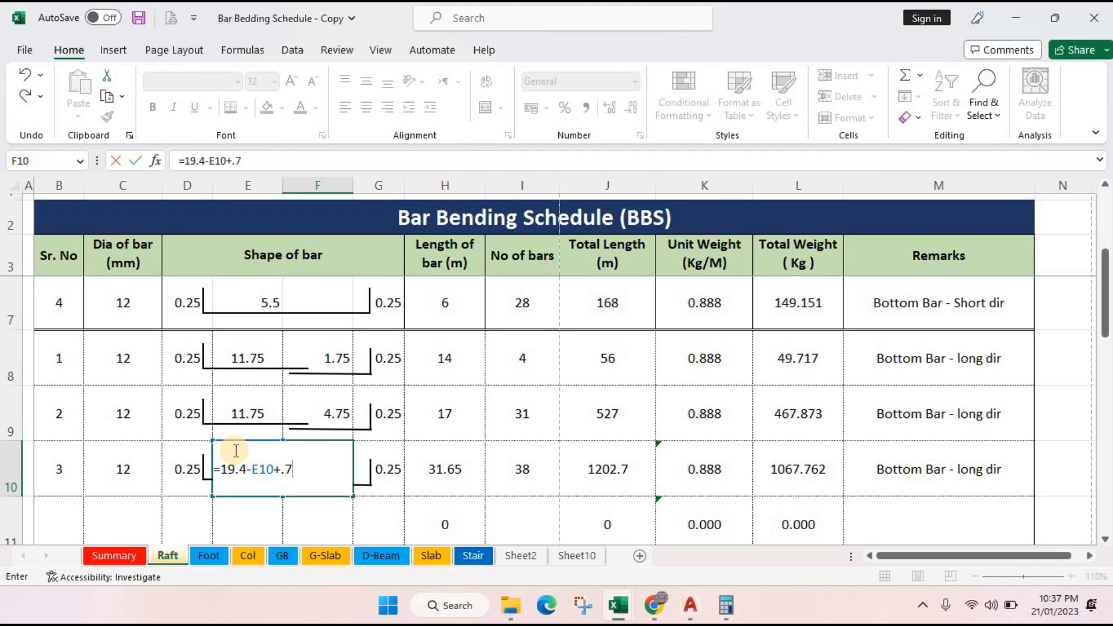
pyautogui.press('Return')
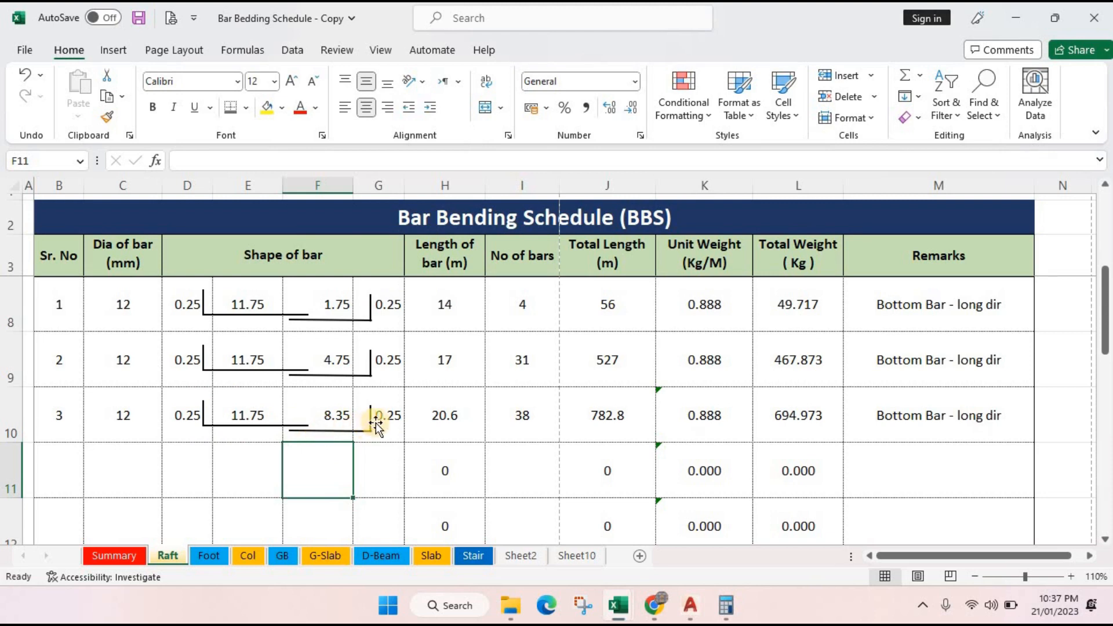
# - Review the length formula in H10 and the overall raft bar layout in AutoCAD, and return to the Excel schedule
pyautogui.click(440, 429)
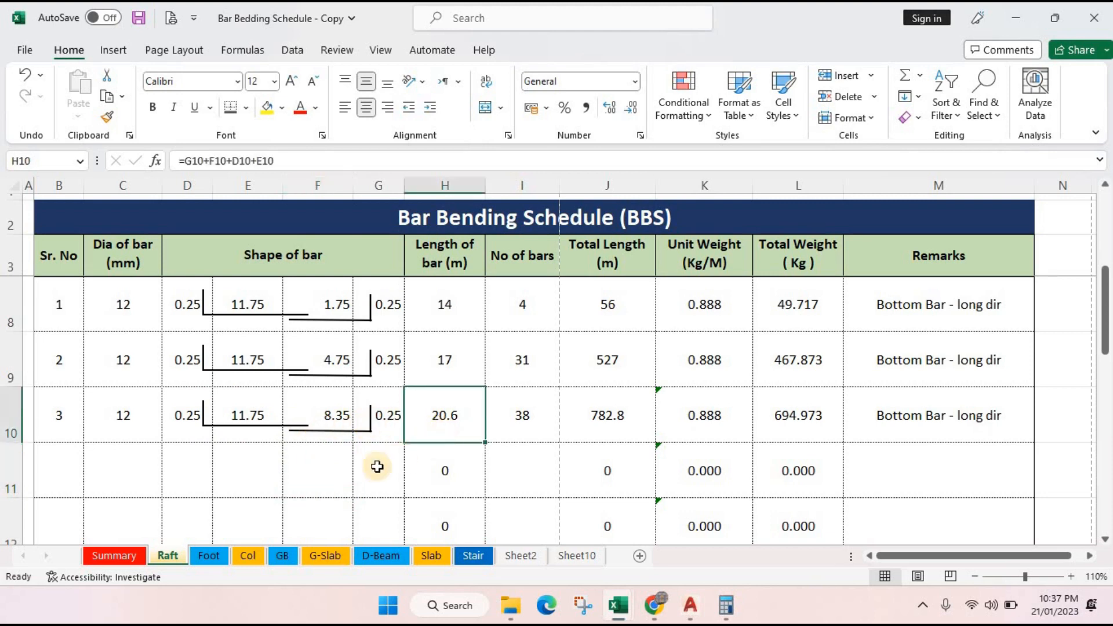
pyautogui.click(690, 606)
pyautogui.scroll(-3, 638, 424)
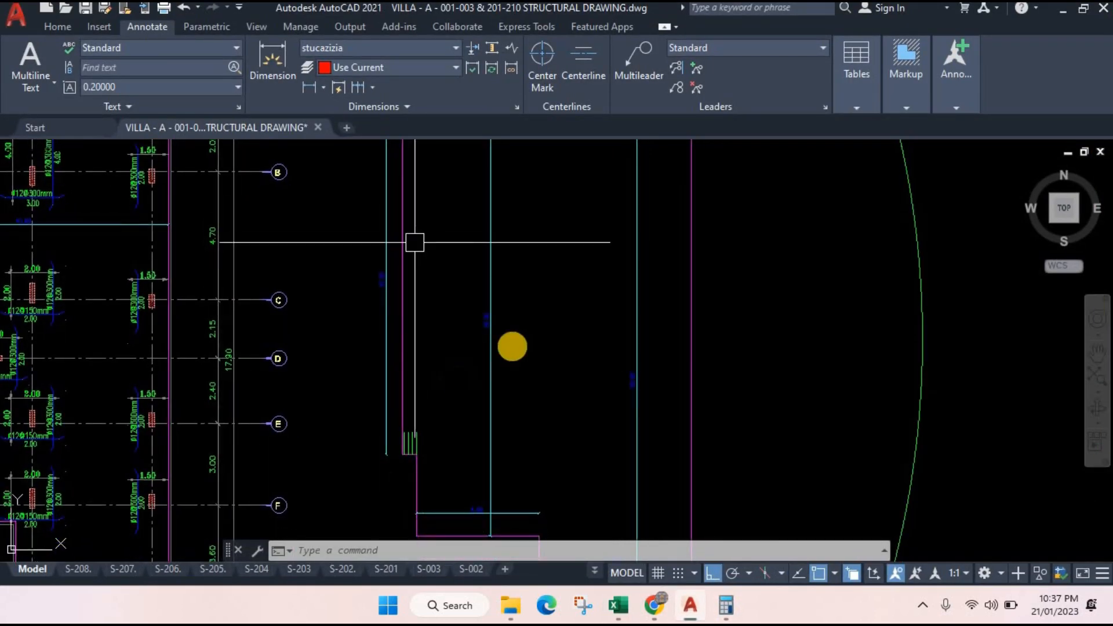
pyautogui.scroll(-2, 414, 243)
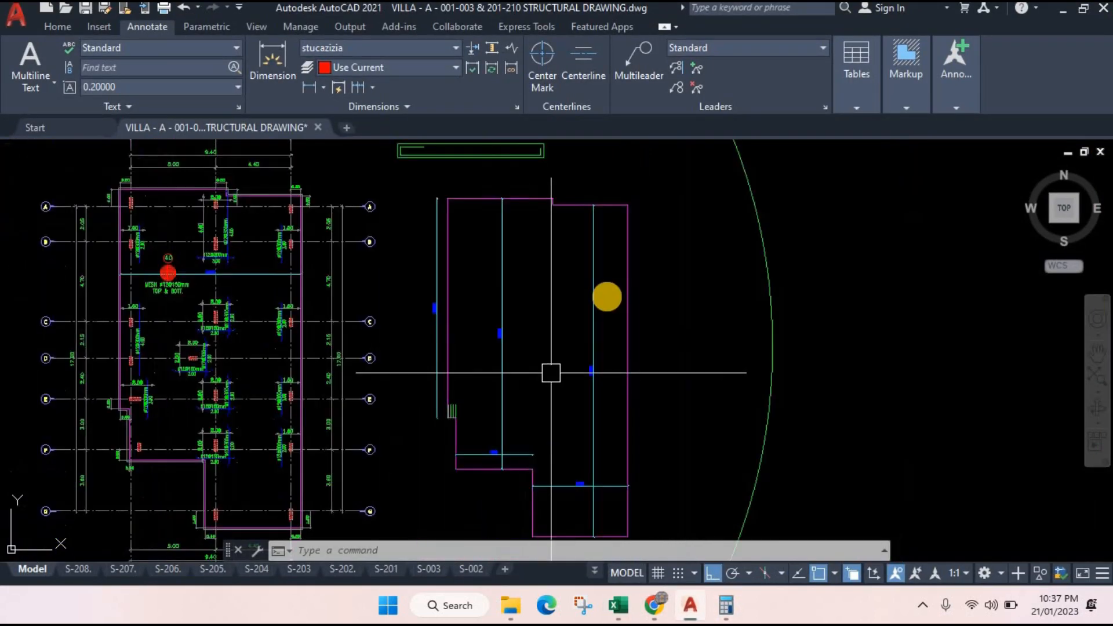
pyautogui.click(687, 607)
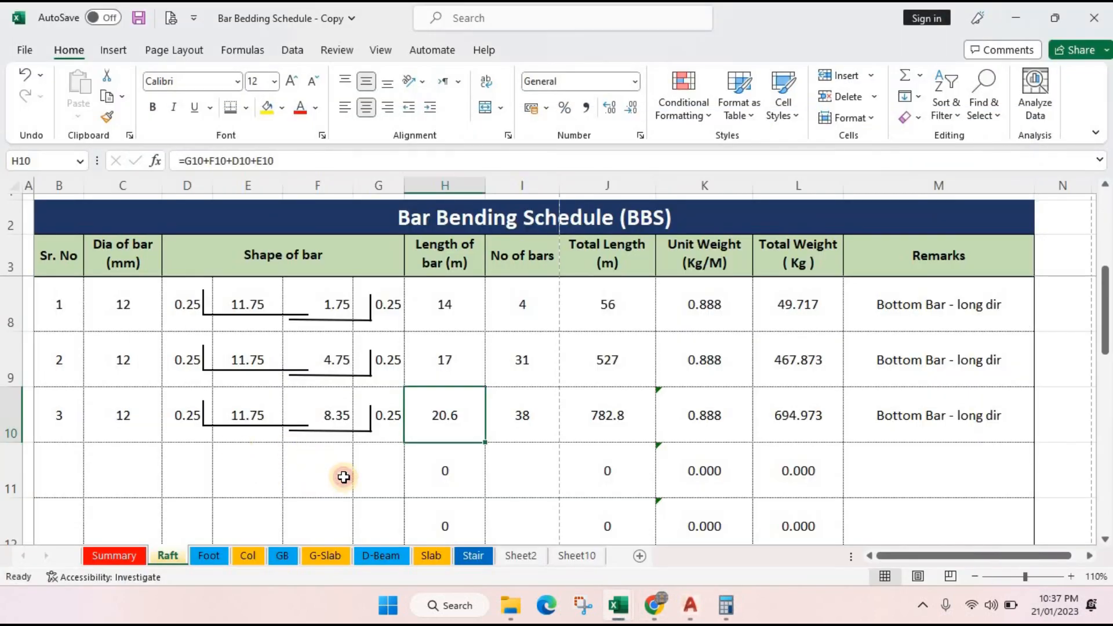
pyautogui.click(344, 477)
pyautogui.scroll(1, 112, 381)
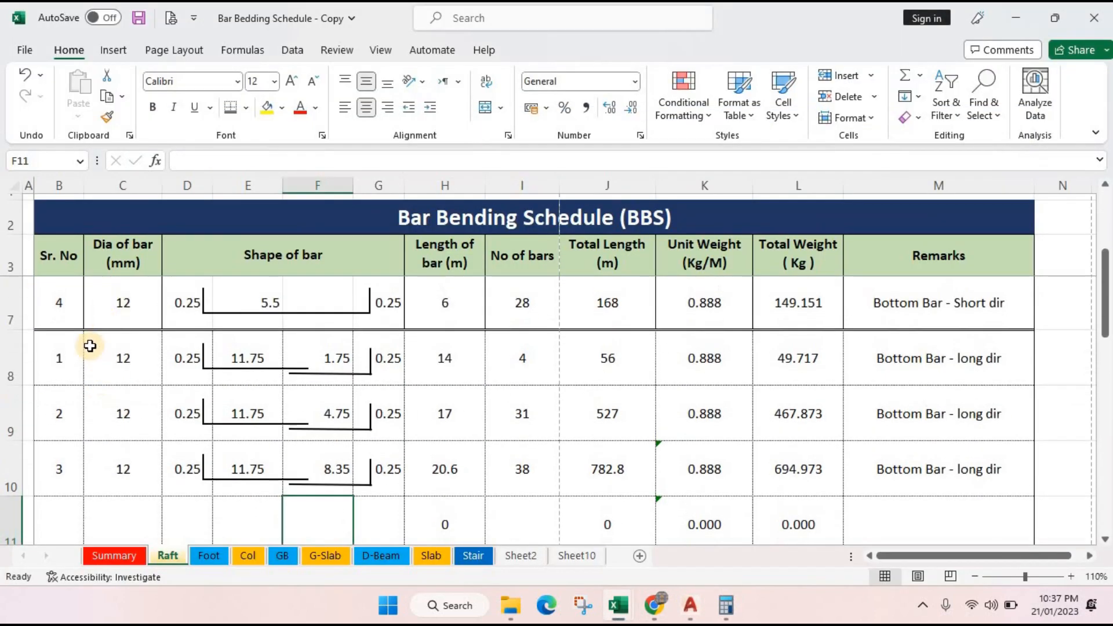
# - Add a double-line bottom border beneath the three long-direction bar rows, B8:M10
pyautogui.moveTo(61, 346); pyautogui.dragTo(949, 492)
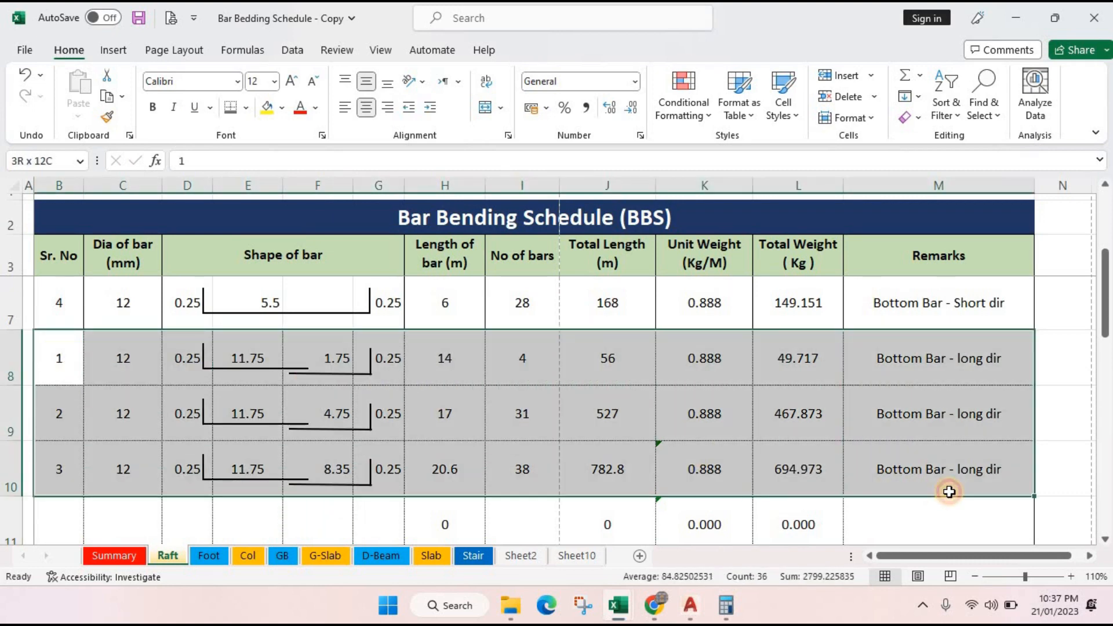
pyautogui.hotkey('ctrl', '1')
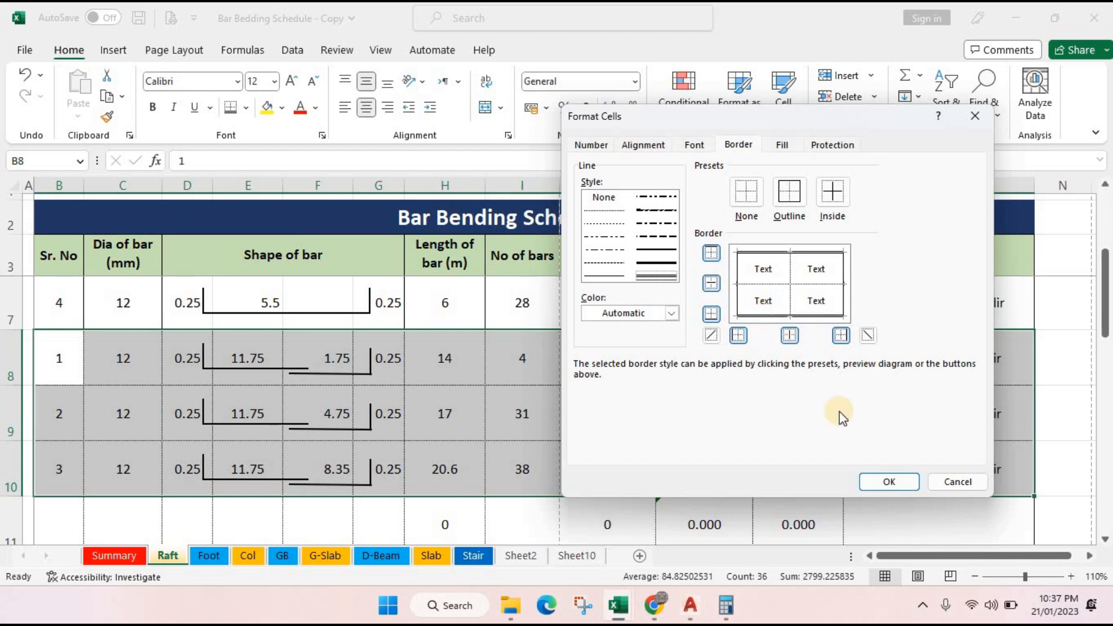
pyautogui.click(886, 481)
pyautogui.click(608, 467)
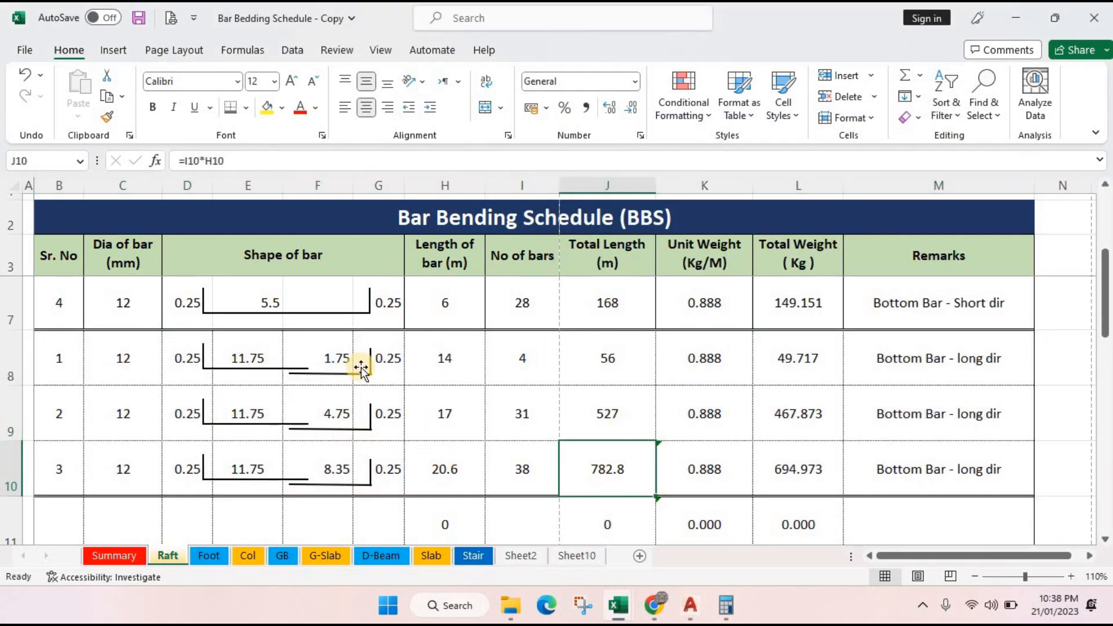
# - Review the short- and long-direction bar rows, and look at the raft foundation steel reinforcement images in Chrome
pyautogui.scroll(2, 360, 369)
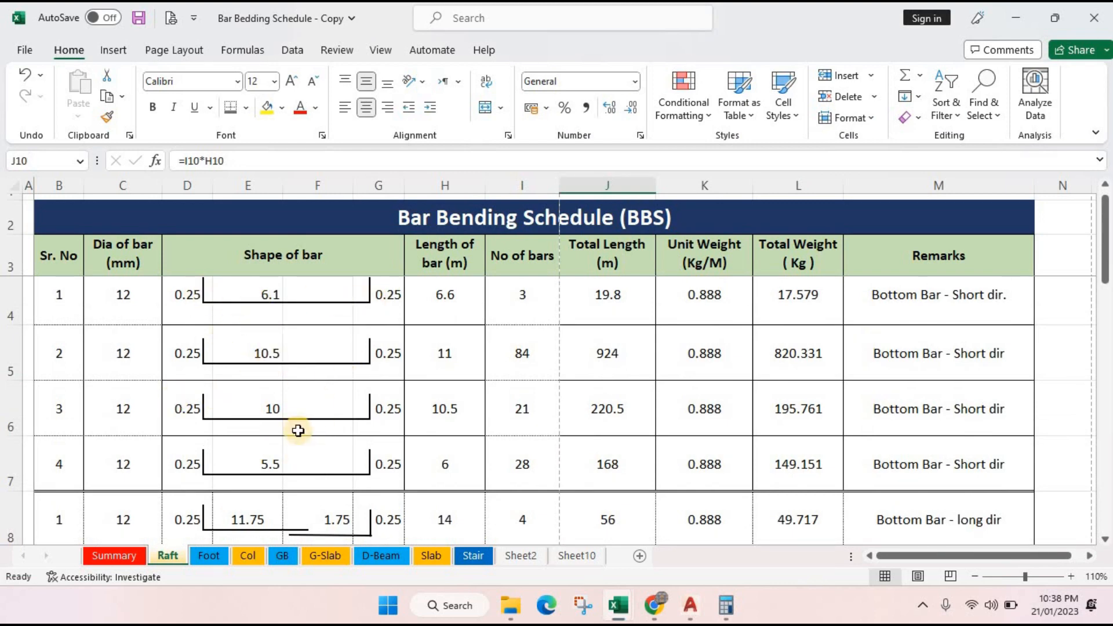
pyautogui.scroll(-1, 298, 430)
pyautogui.scroll(-1, 504, 455)
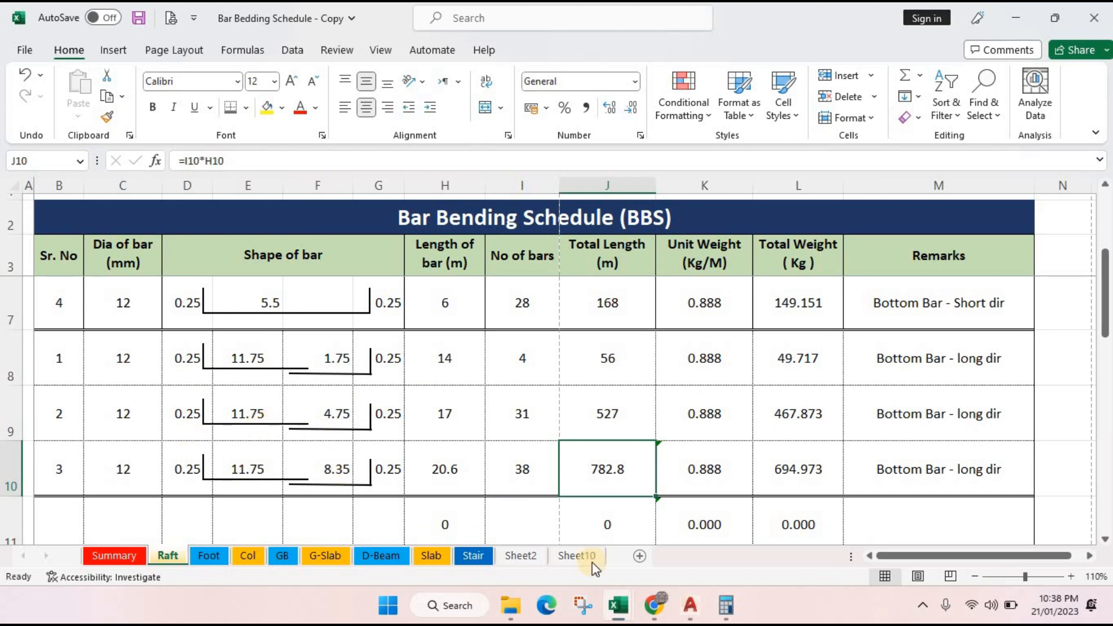
pyautogui.click(649, 609)
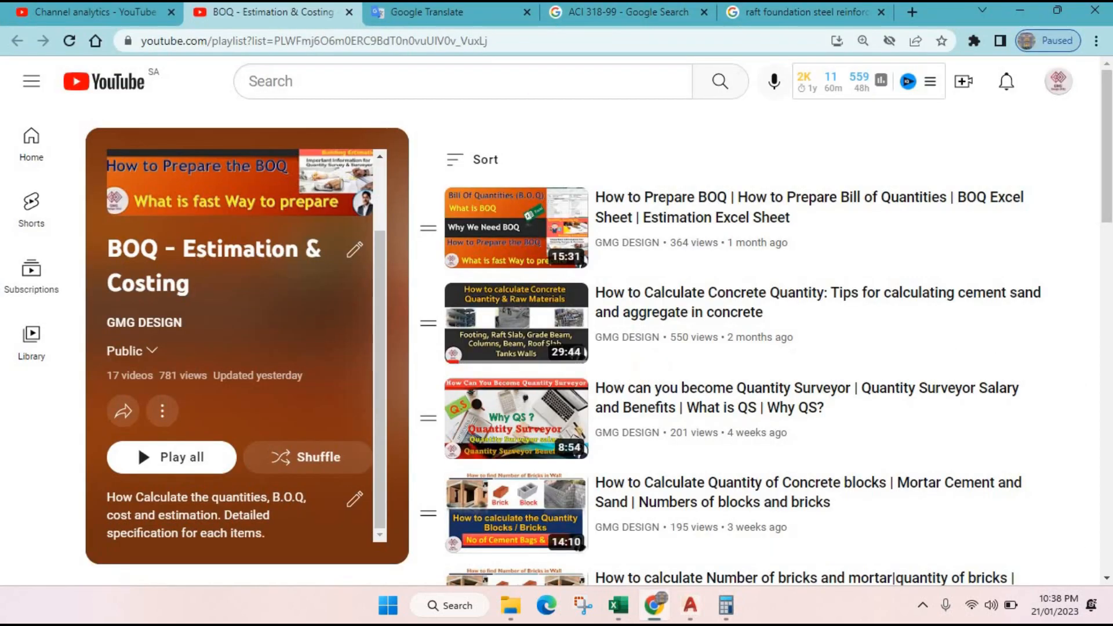
pyautogui.click(785, 12)
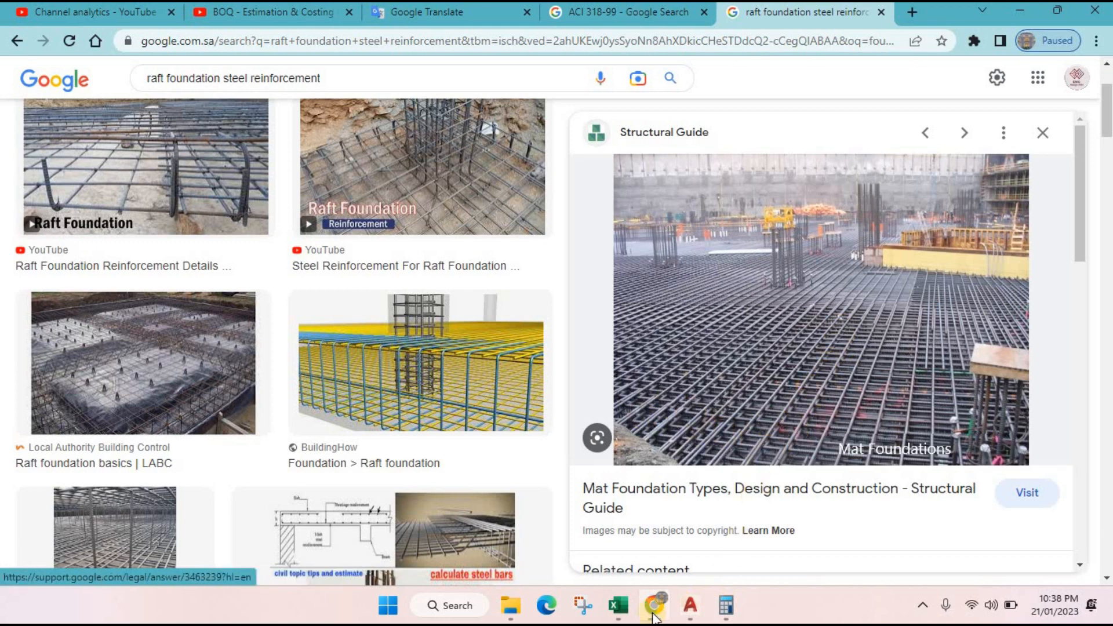
pyautogui.moveTo(603, 592)
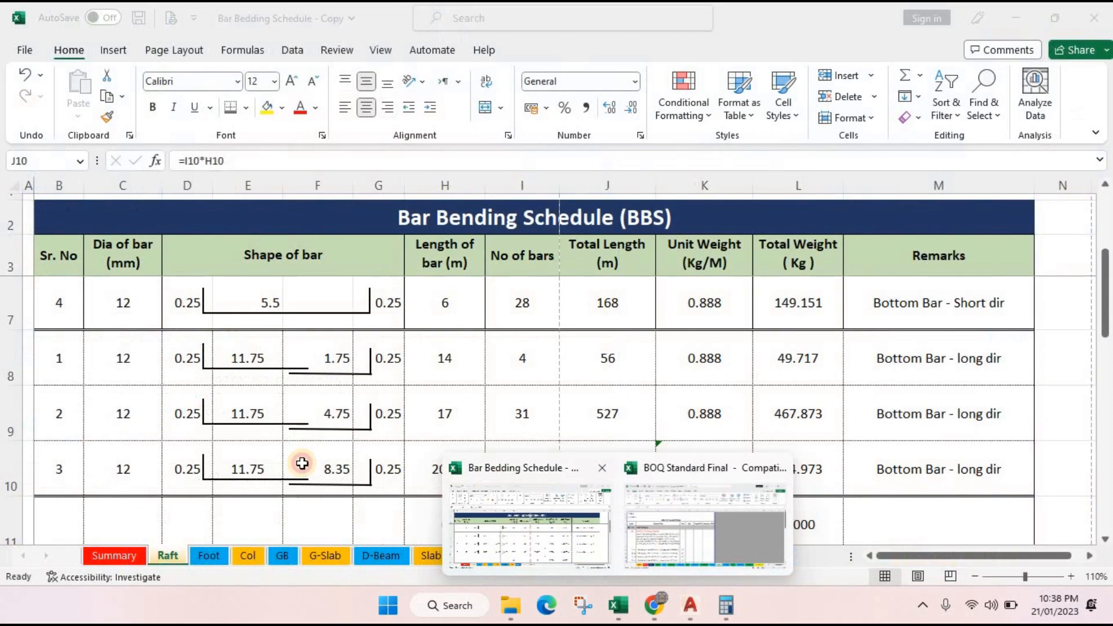
pyautogui.click(609, 539)
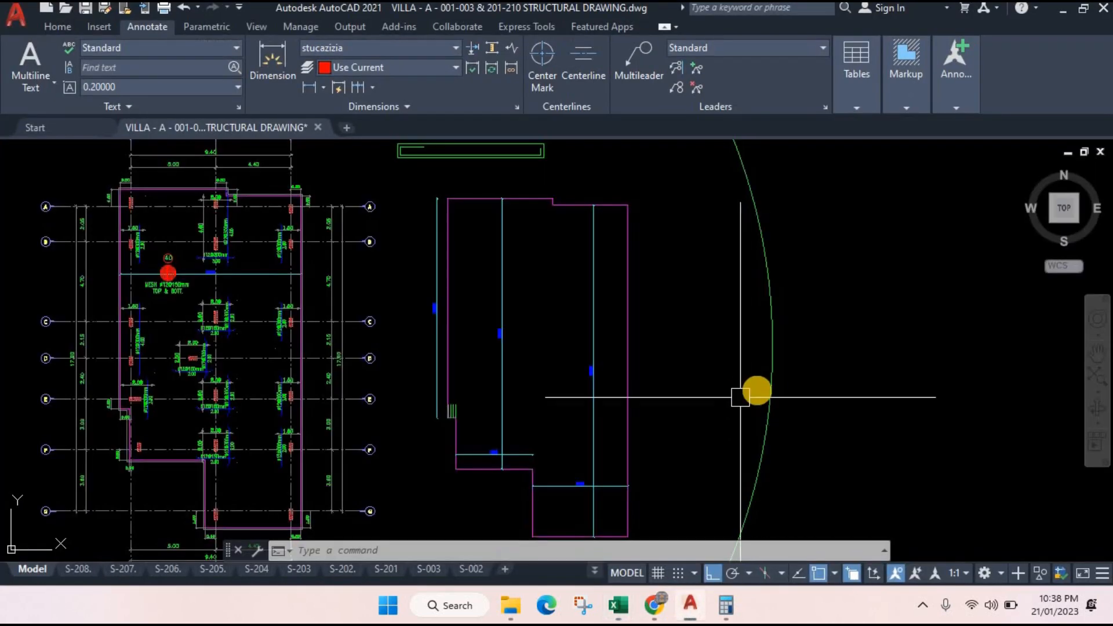
# - Switch to the AutoCAD drawing and erase the 19.50 dimension inside the raft outline
pyautogui.scroll(-3, 747, 379)
pyautogui.scroll(5, 665, 367)
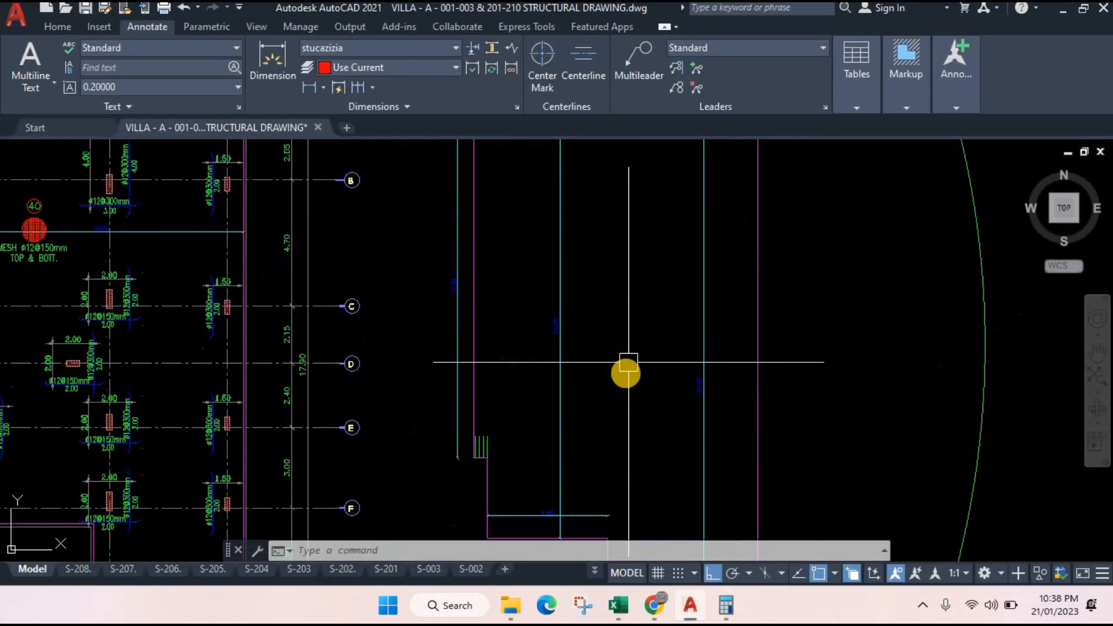
pyautogui.scroll(3, 691, 363)
pyautogui.scroll(-3, 547, 361)
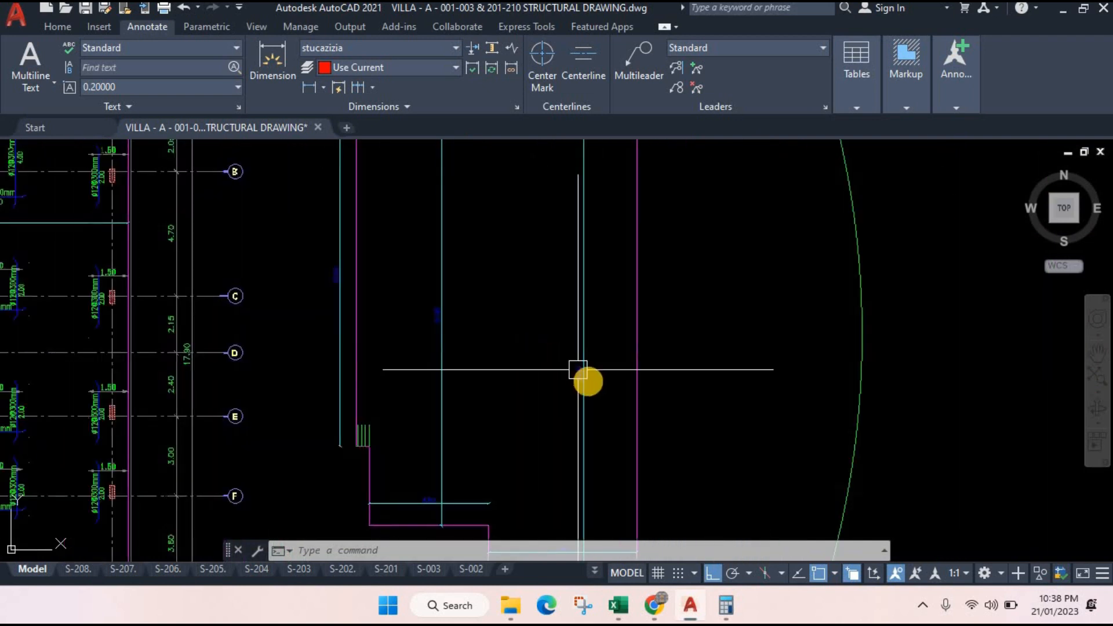
pyautogui.scroll(3, 587, 378)
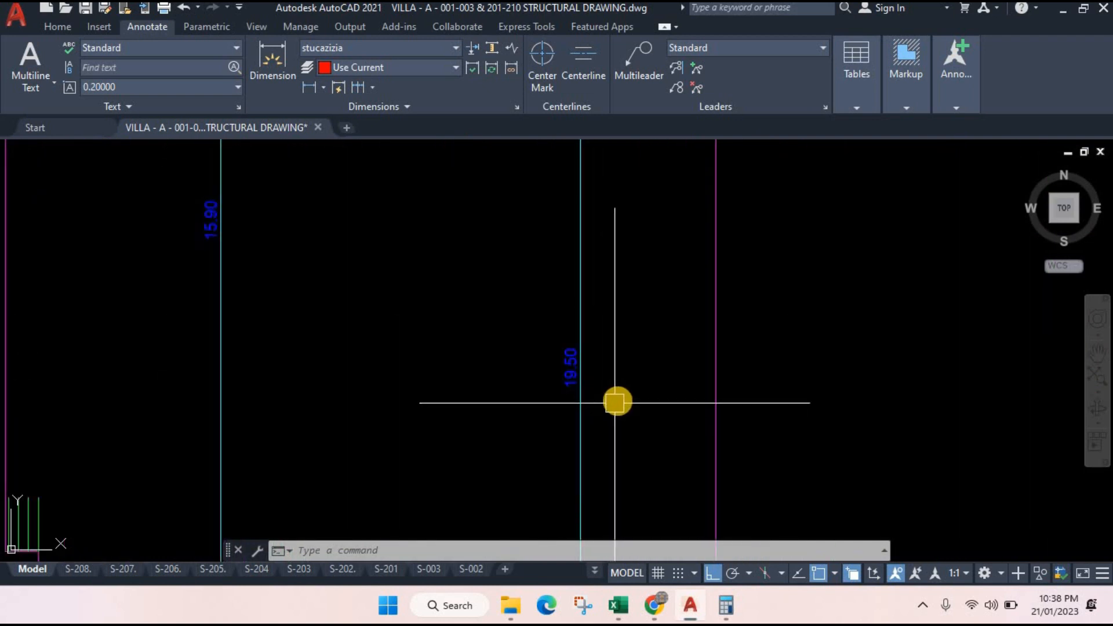
pyautogui.scroll(-3, 617, 400)
pyautogui.click(635, 342)
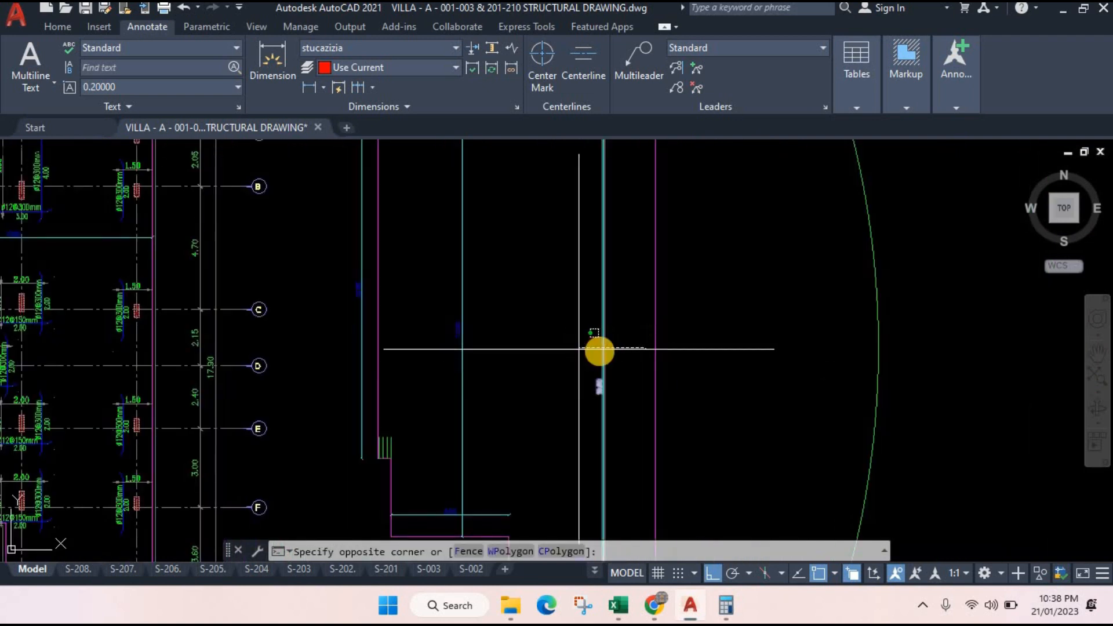
pyautogui.click(542, 351)
pyautogui.write('e')
pyautogui.press('Return')
pyautogui.scroll(-5, 585, 371)
pyautogui.write('pl')
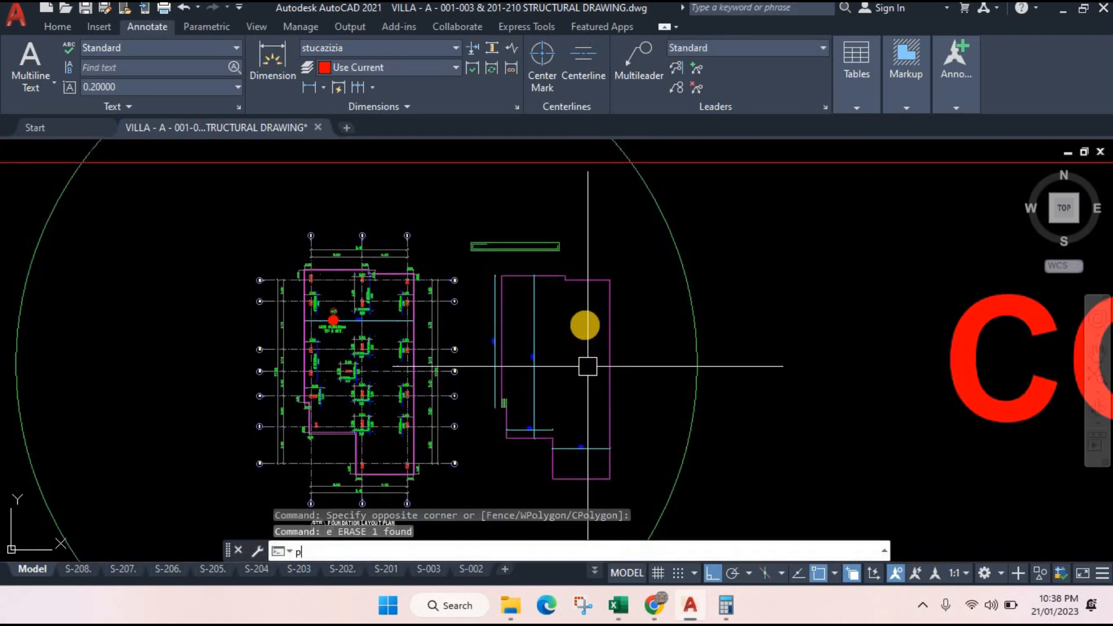
pyautogui.press('Return')
pyautogui.scroll(4, 586, 325)
pyautogui.click(572, 212)
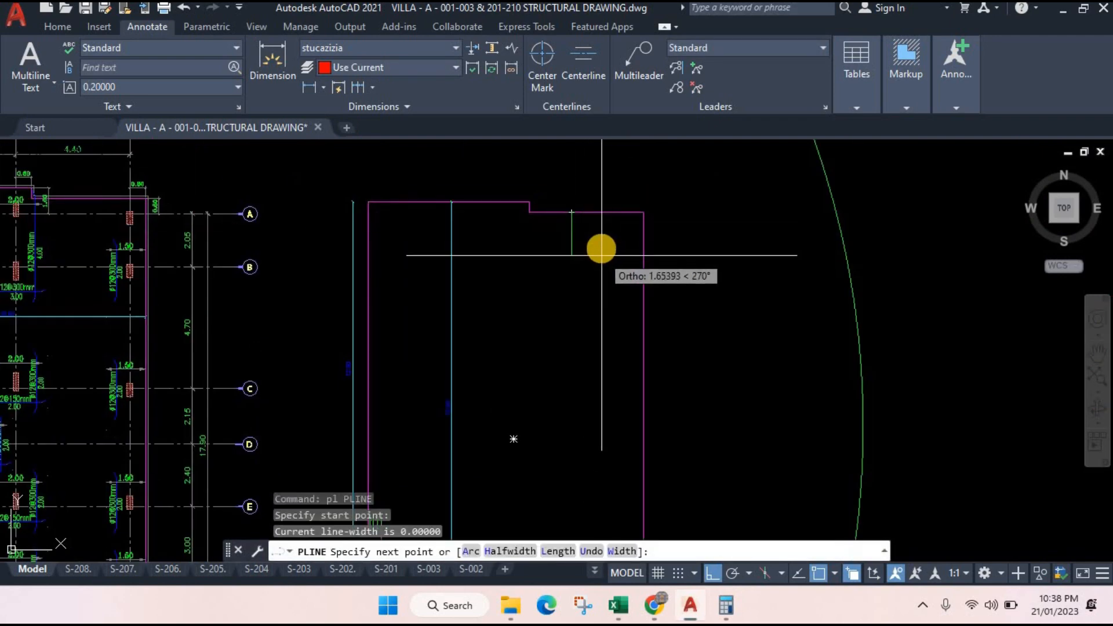
pyautogui.scroll(4, 600, 246)
pyautogui.press('Escape')
# - Draw a polyline bar piece with a short horizontal hook just below the raft's upper edge and a long leg running down
pyautogui.press('Return')
pyautogui.click(570, 199)
pyautogui.click(608, 204)
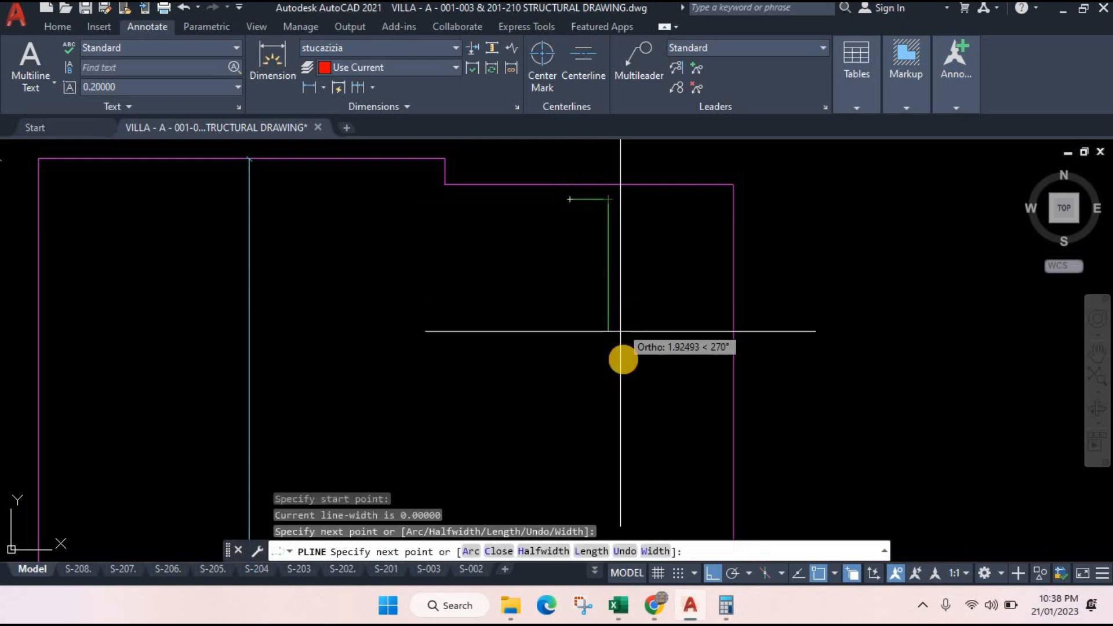
pyautogui.scroll(-2, 622, 330)
pyautogui.press('Escape')
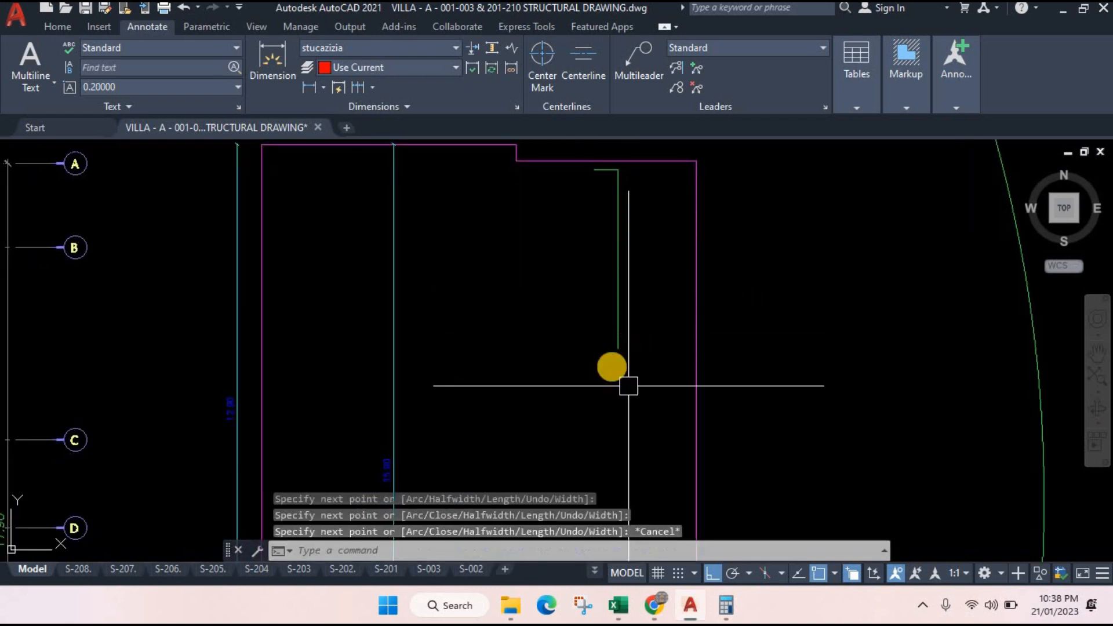
# - Draw the second bar piece as a polyline overlapping the first piece's lower end, running down to the raft's lower edge with a short hook
pyautogui.press('Return')
pyautogui.scroll(3, 614, 302)
pyautogui.click(628, 299)
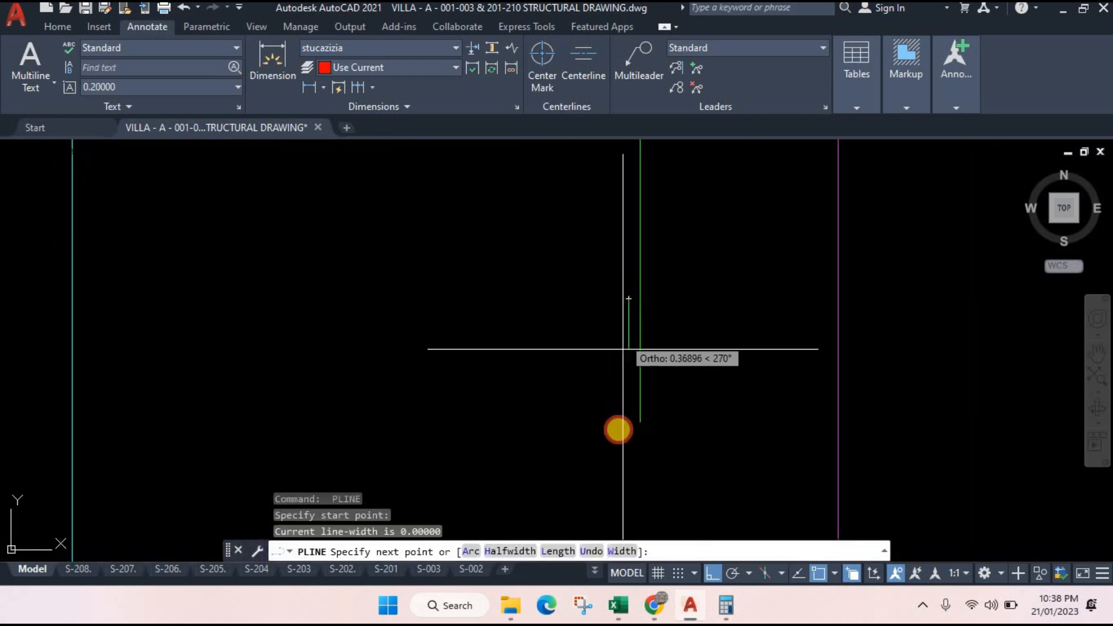
pyautogui.scroll(-3, 633, 441)
pyautogui.scroll(5, 656, 458)
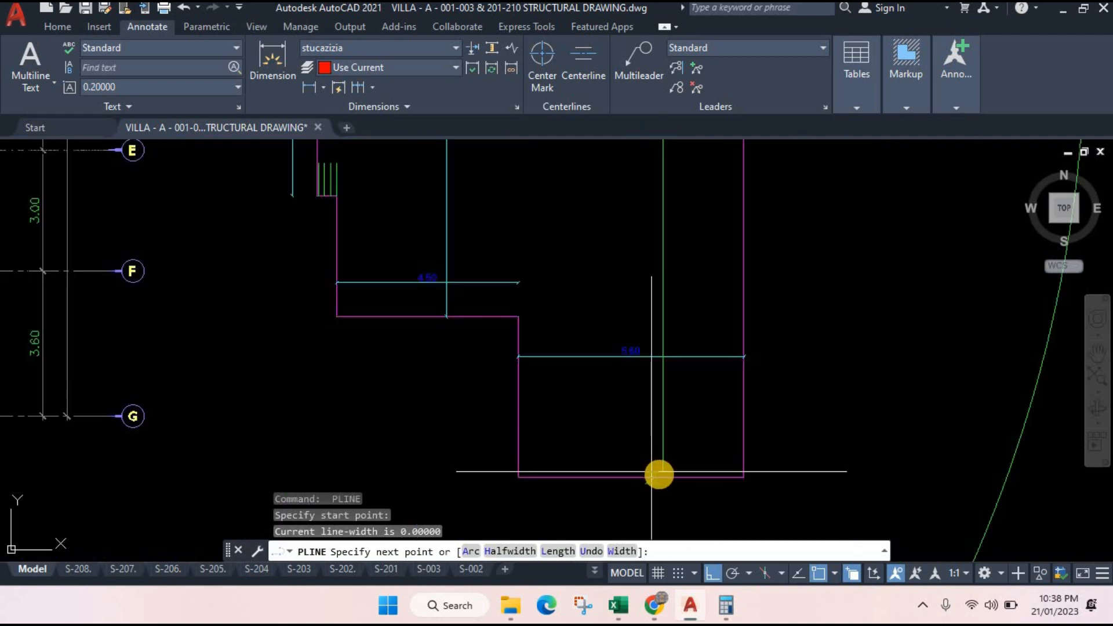
pyautogui.click(661, 465)
pyautogui.click(634, 466)
pyautogui.press('Return')
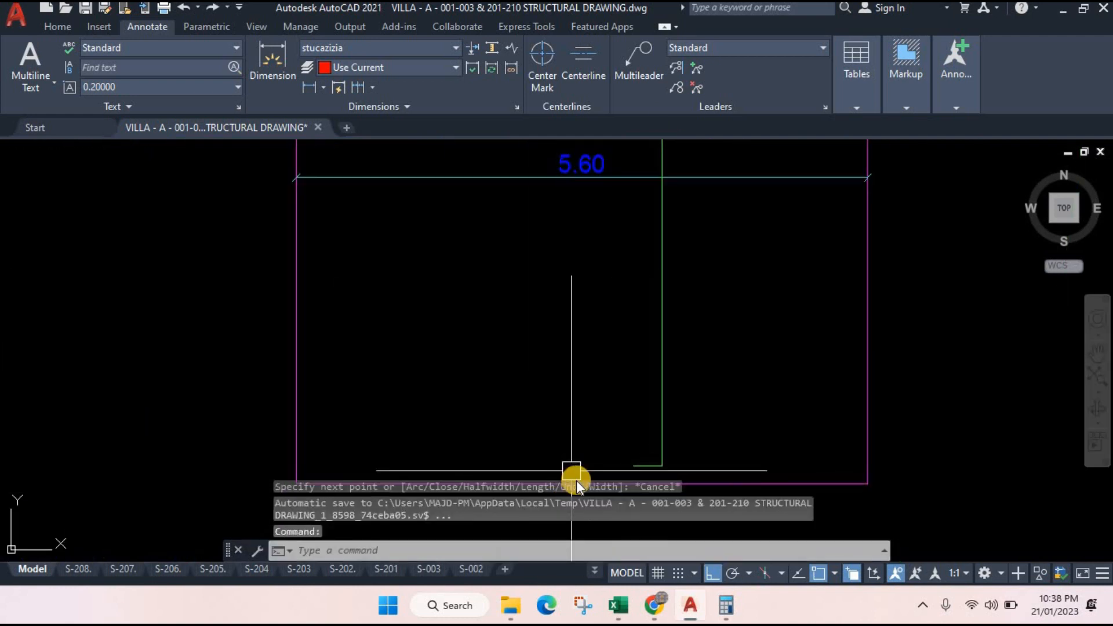
# - Draw a short vertical polyline for the adjacent bar's first piece, starting near the raft's lower edge beside the hooked bar
pyautogui.press('Return')
pyautogui.click(683, 471)
pyautogui.scroll(-2, 719, 467)
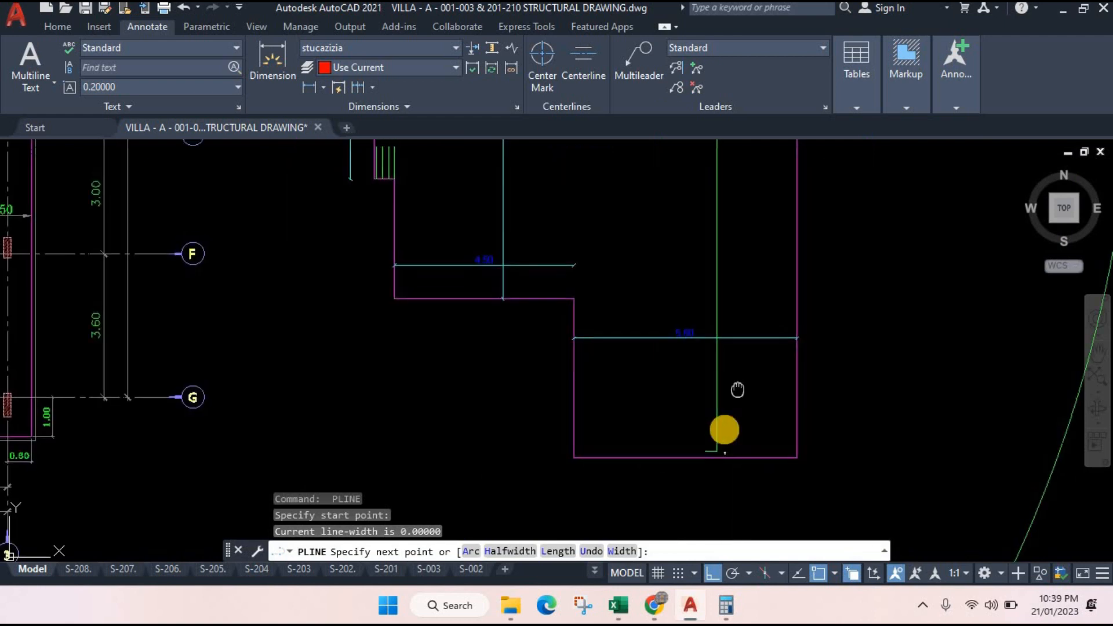
pyautogui.click(728, 342)
pyautogui.press('Escape')
# - Draw the adjacent bar's long piece as a polyline beside the short piece, up to the raft's upper edge, ending in a short hook
pyautogui.press('Return')
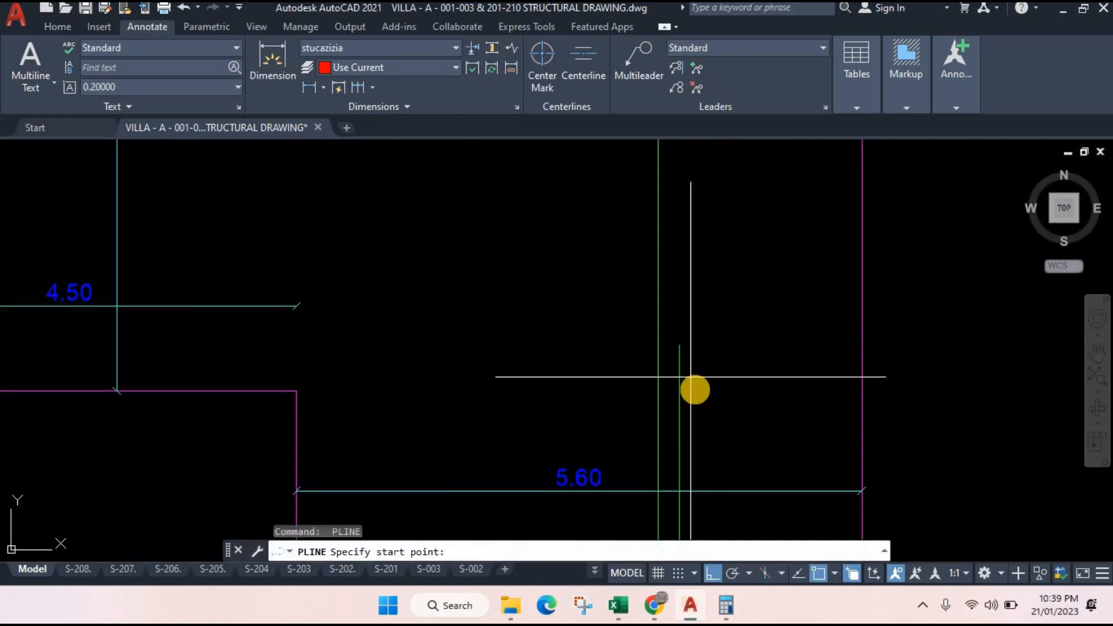
pyautogui.scroll(-3, 695, 347)
pyautogui.click(691, 420)
pyautogui.scroll(2, 683, 254)
pyautogui.scroll(-2, 667, 273)
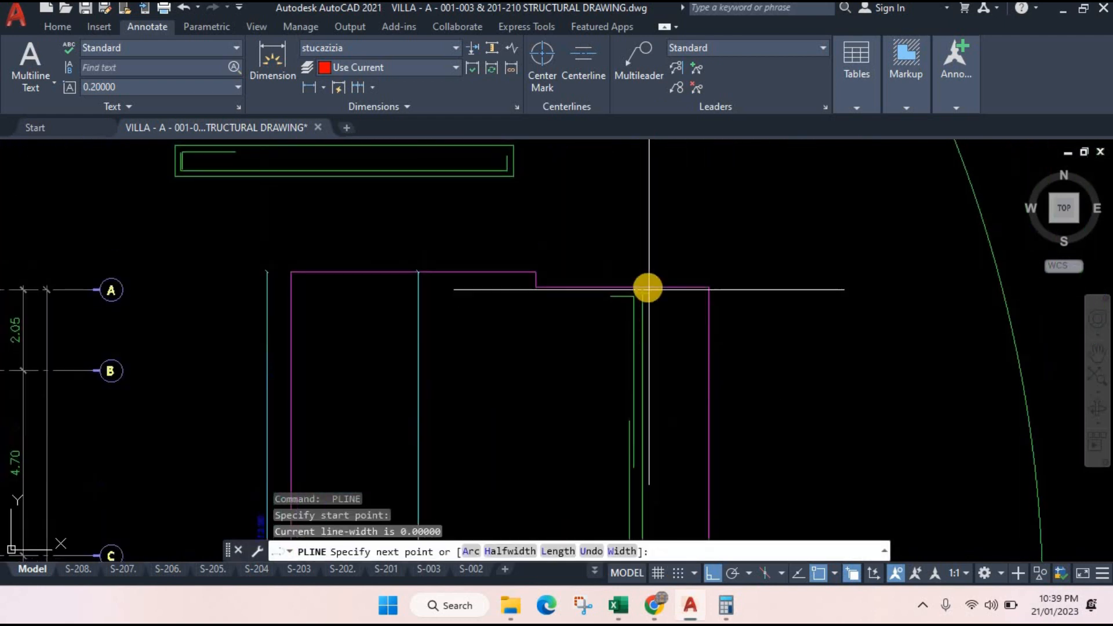
pyautogui.scroll(4, 614, 311)
pyautogui.click(639, 312)
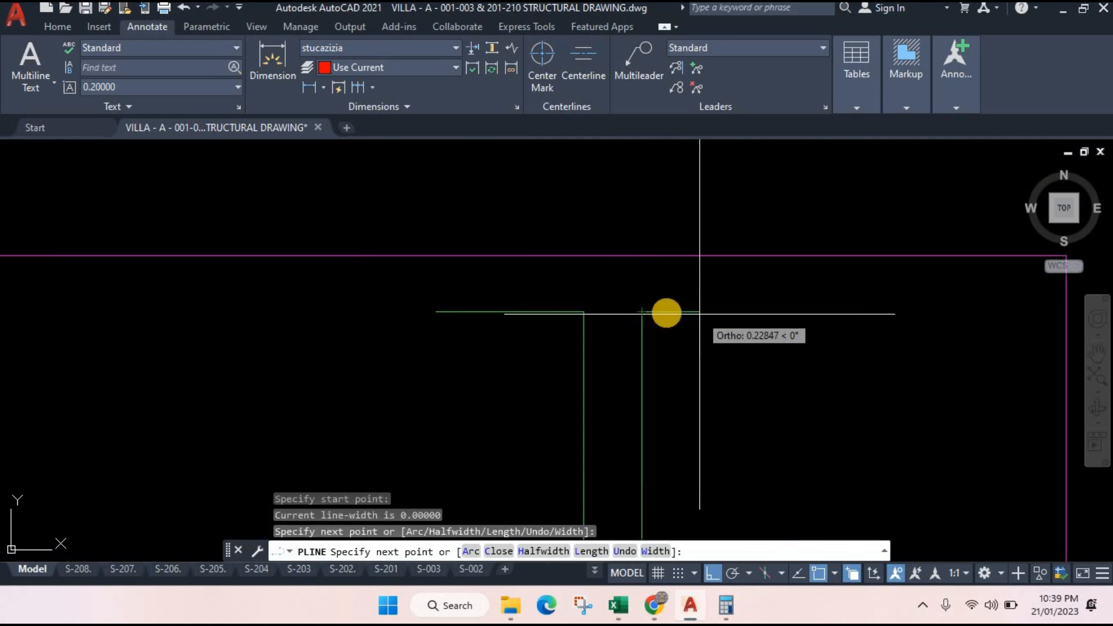
pyautogui.click(606, 309)
pyautogui.press('Escape')
# - Examine the staggered lap positions of the two adjacent bars in the raft drawing, and return to the Excel schedule
pyautogui.scroll(-3, 696, 348)
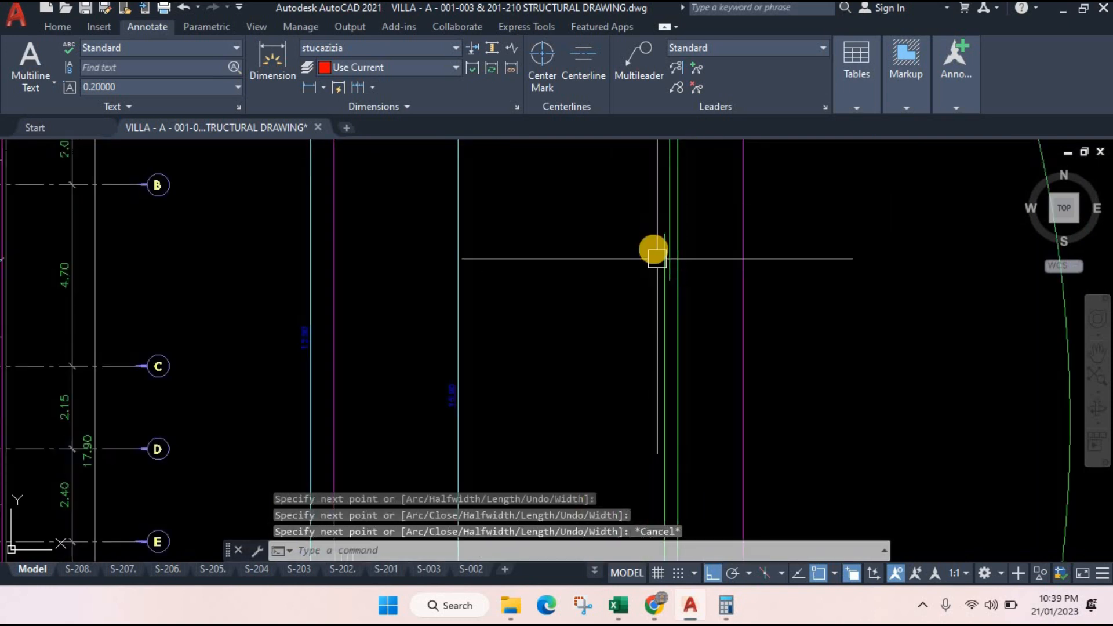
pyautogui.scroll(-10, 669, 273)
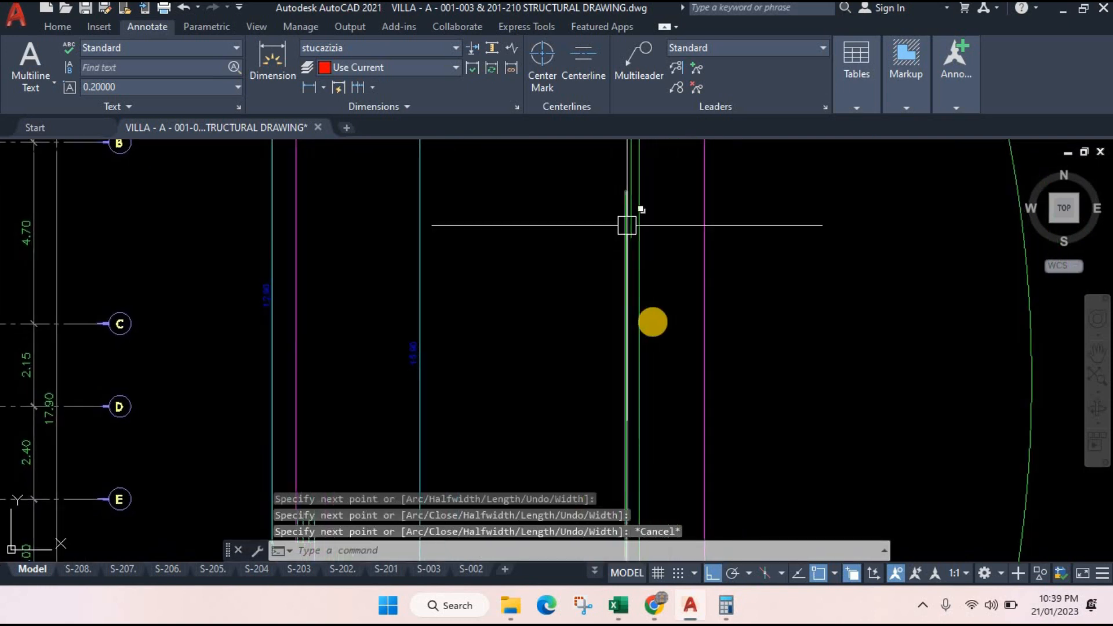
pyautogui.scroll(-2, 641, 380)
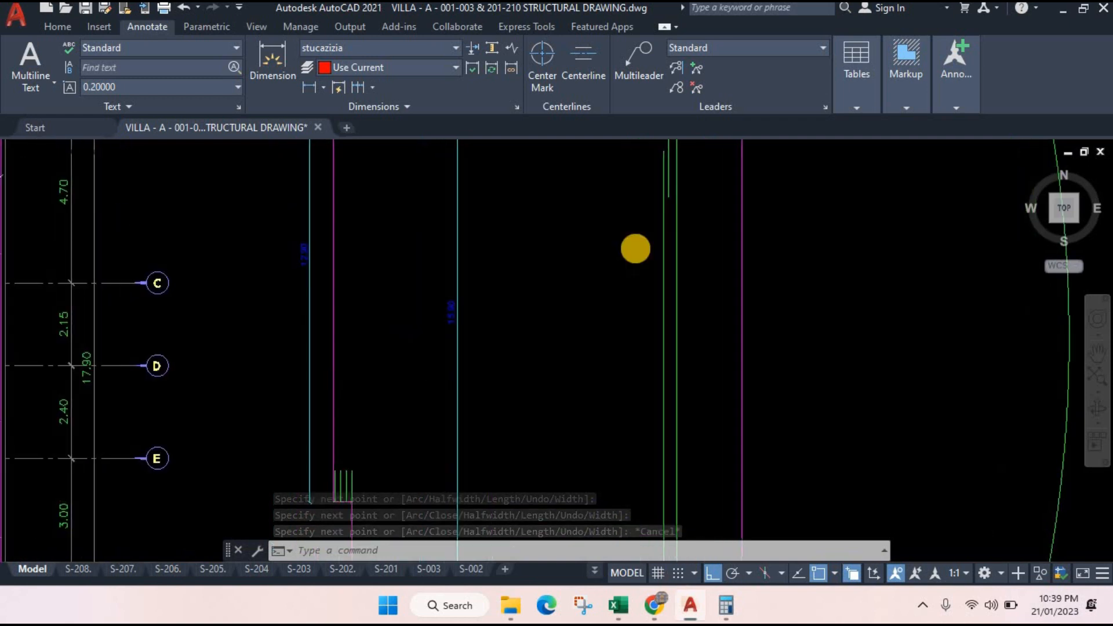
pyautogui.scroll(5, 678, 228)
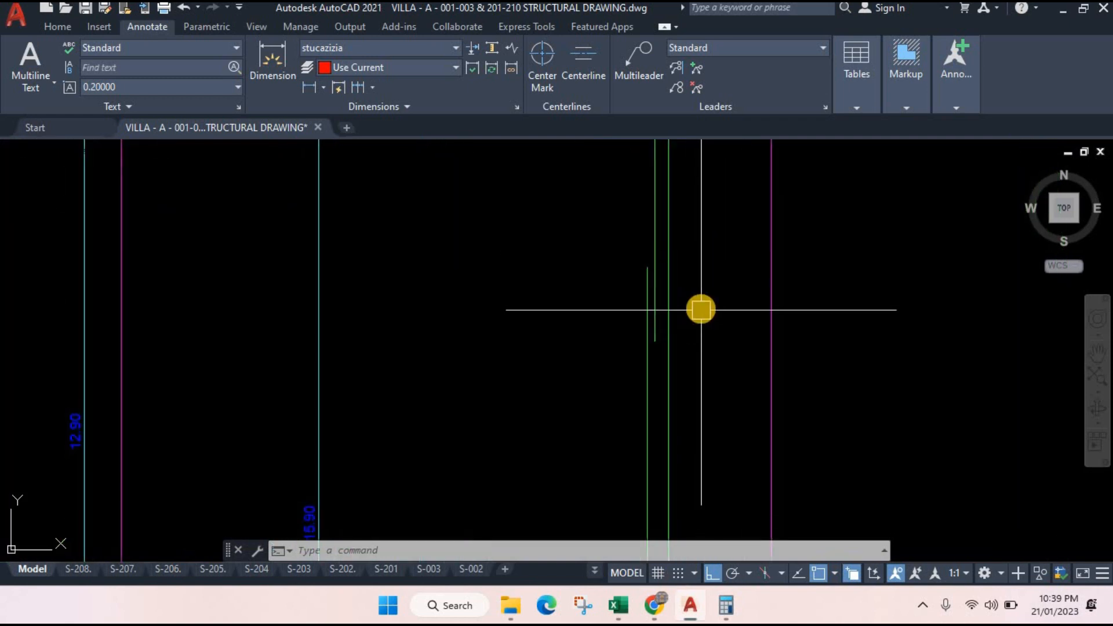
pyautogui.scroll(-2, 576, 325)
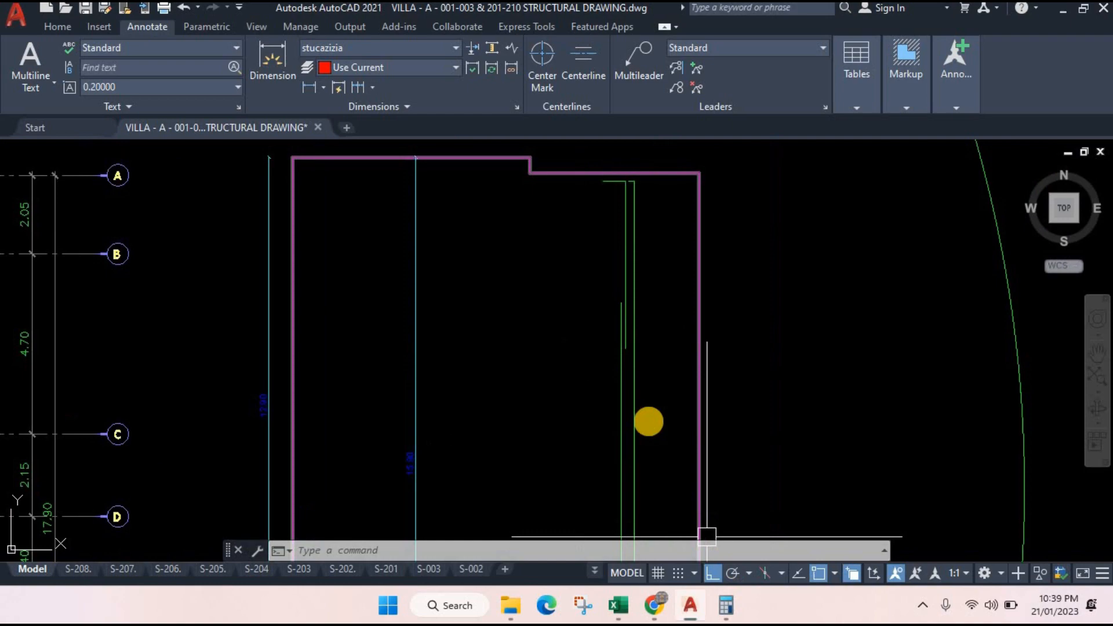
pyautogui.click(690, 605)
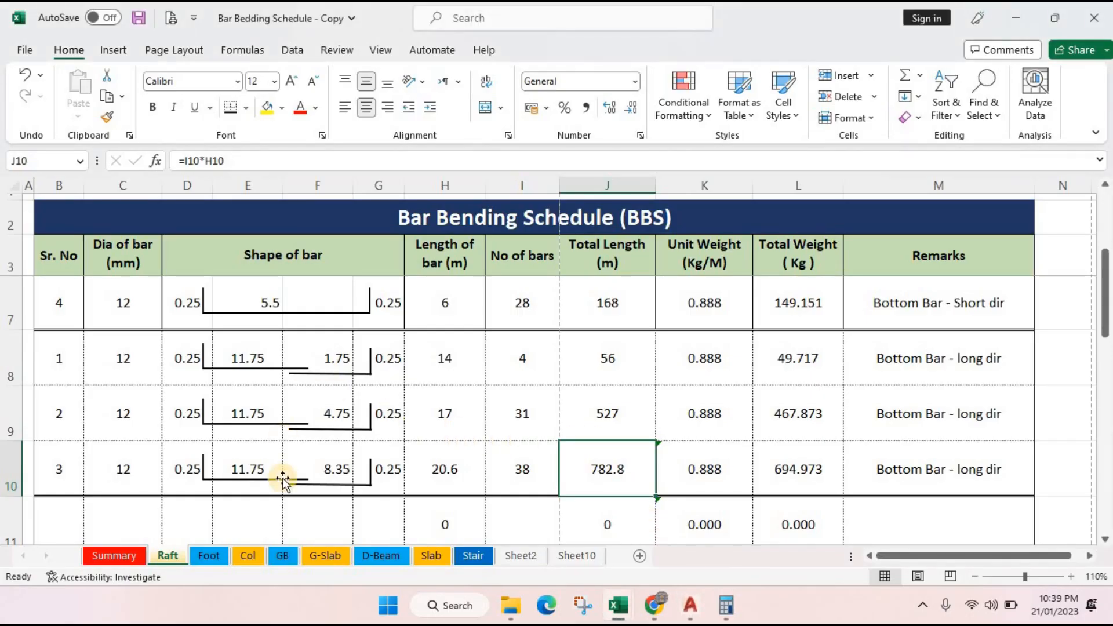
# - Delete the unused rows 11 to 14 below the last long-direction bar in the Raft sheet
pyautogui.click(319, 520)
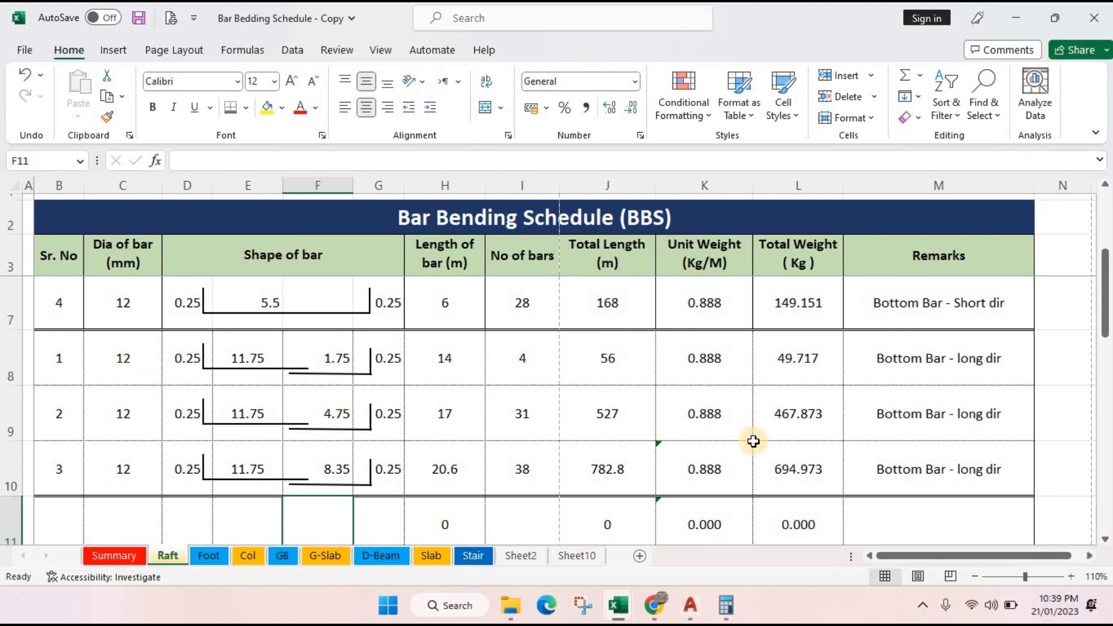
pyautogui.scroll(-1, 719, 439)
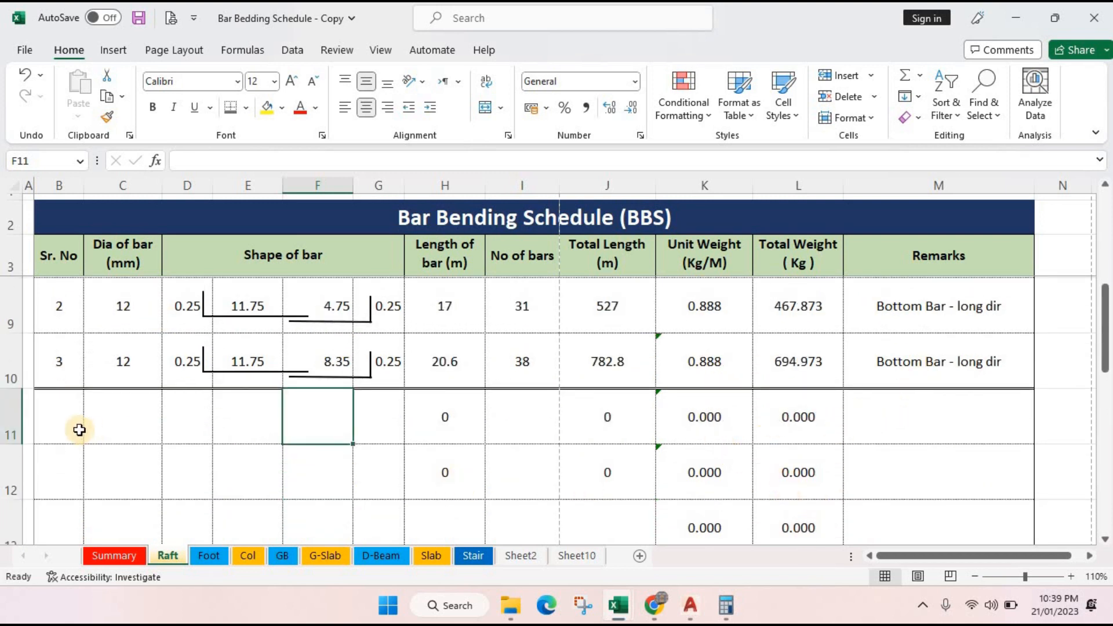
pyautogui.moveTo(5, 419); pyautogui.dragTo(9, 462)
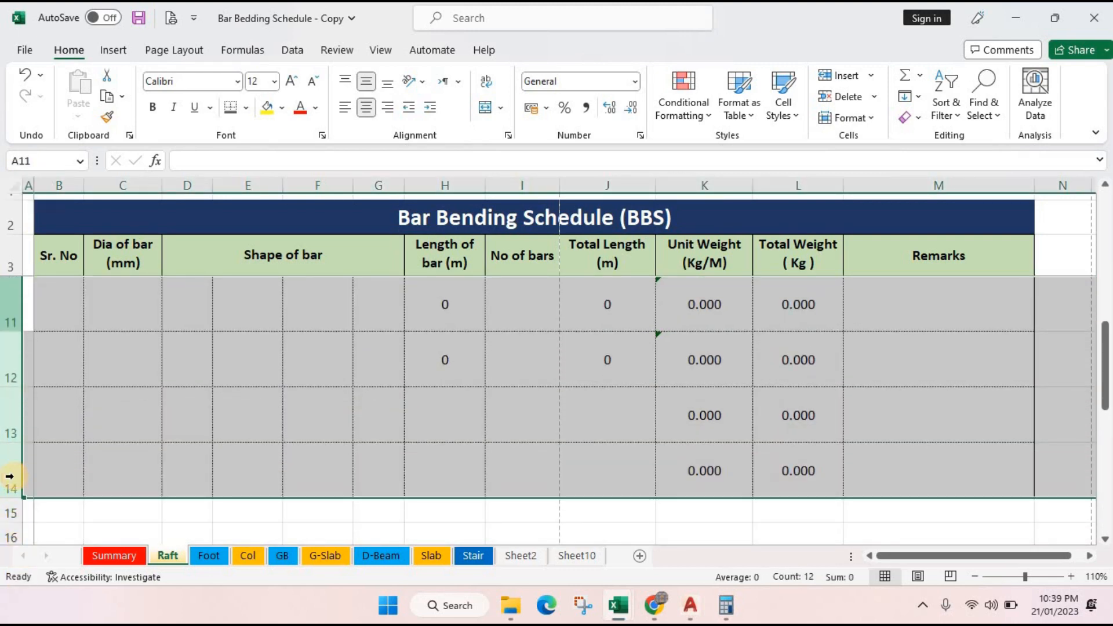
pyautogui.rightClick(16, 411)
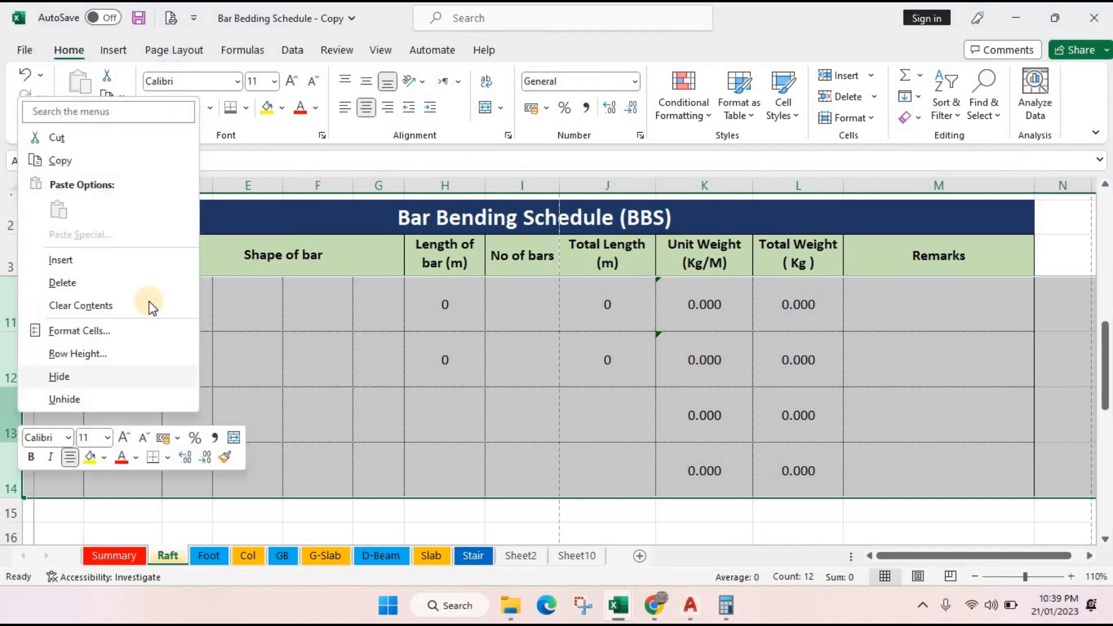
pyautogui.click(110, 286)
pyautogui.scroll(3, 452, 359)
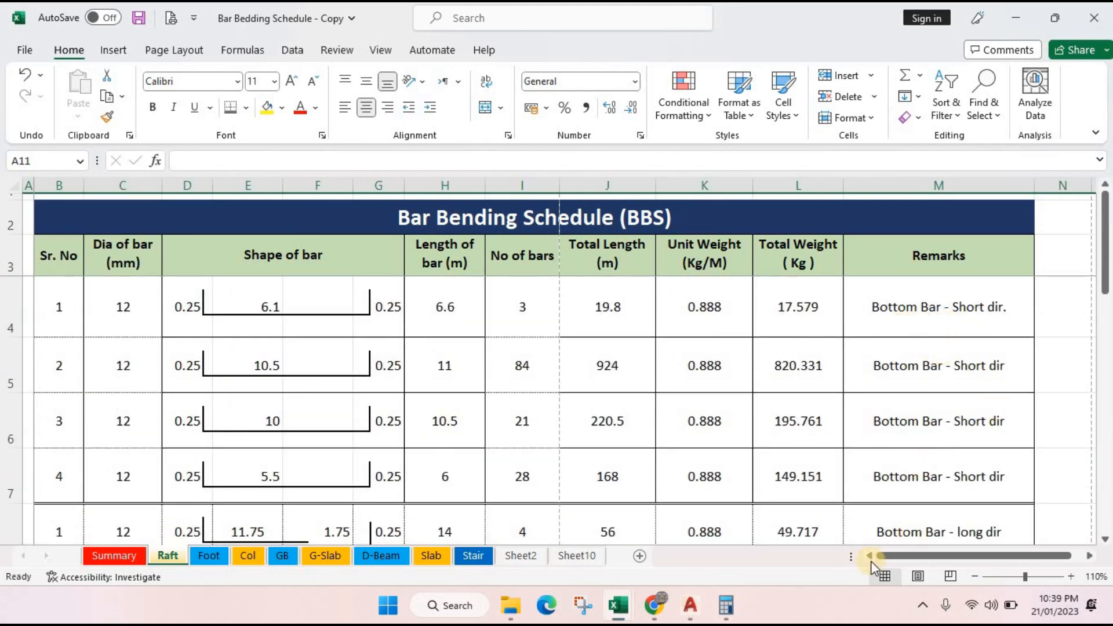
# - Examine the raft's mesh reinforcement note in the AutoCAD drawing, and return to the Excel bar bending schedule
pyautogui.click(689, 605)
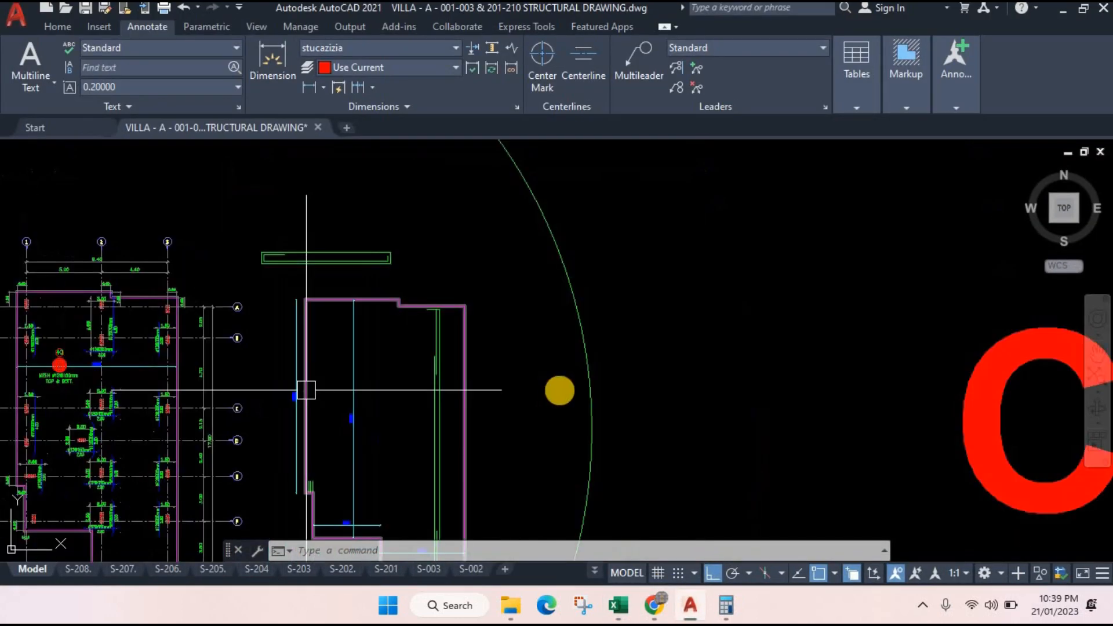
pyautogui.scroll(8, 261, 381)
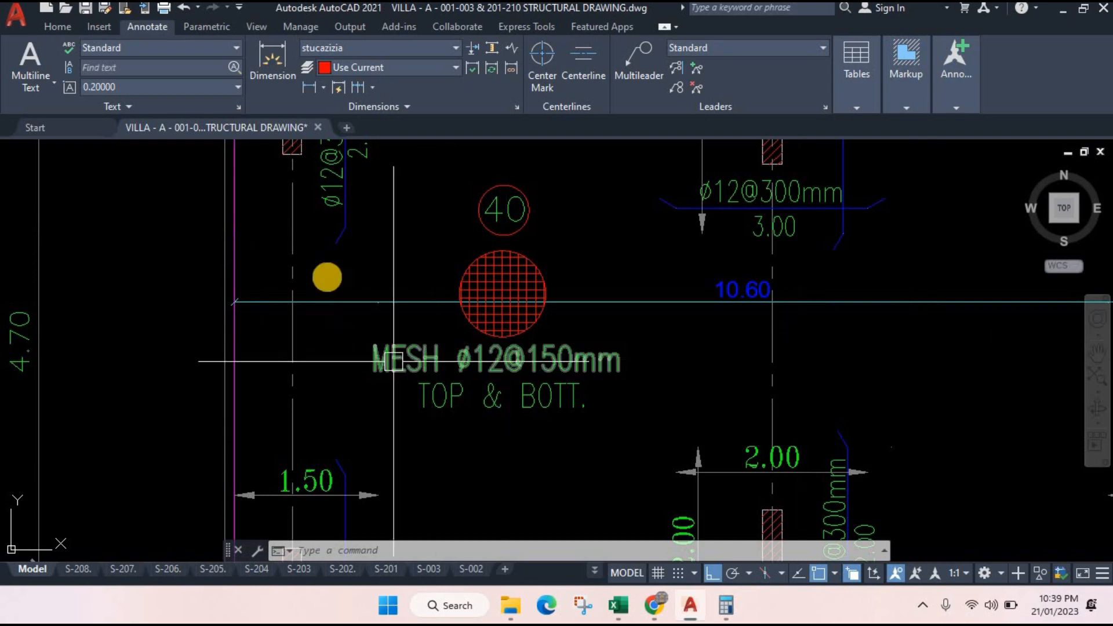
pyautogui.moveTo(619, 616)
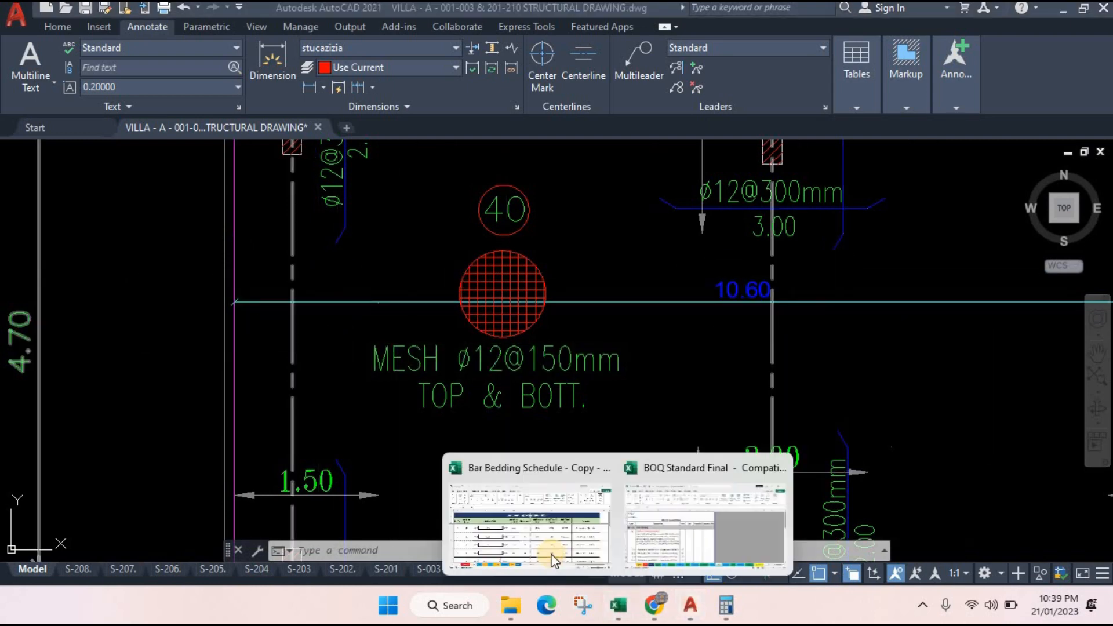
pyautogui.click(513, 484)
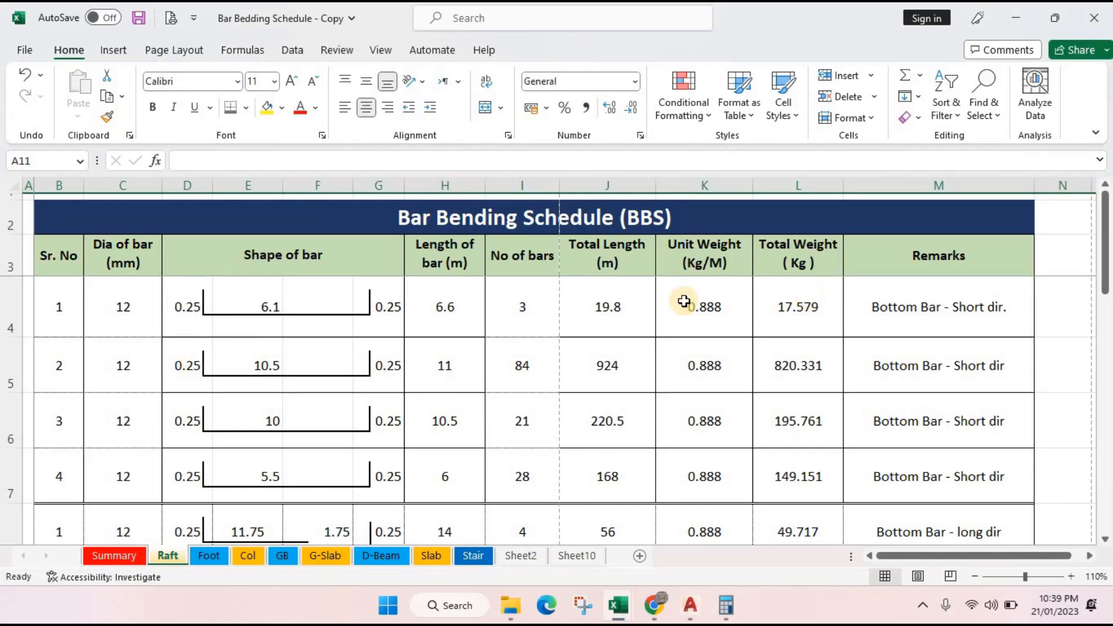
# - Change the first short-direction bar's remark in M4 to "Bottom & Top Bar - Short dir."
pyautogui.click(889, 320)
pyautogui.doubleClick(917, 308)
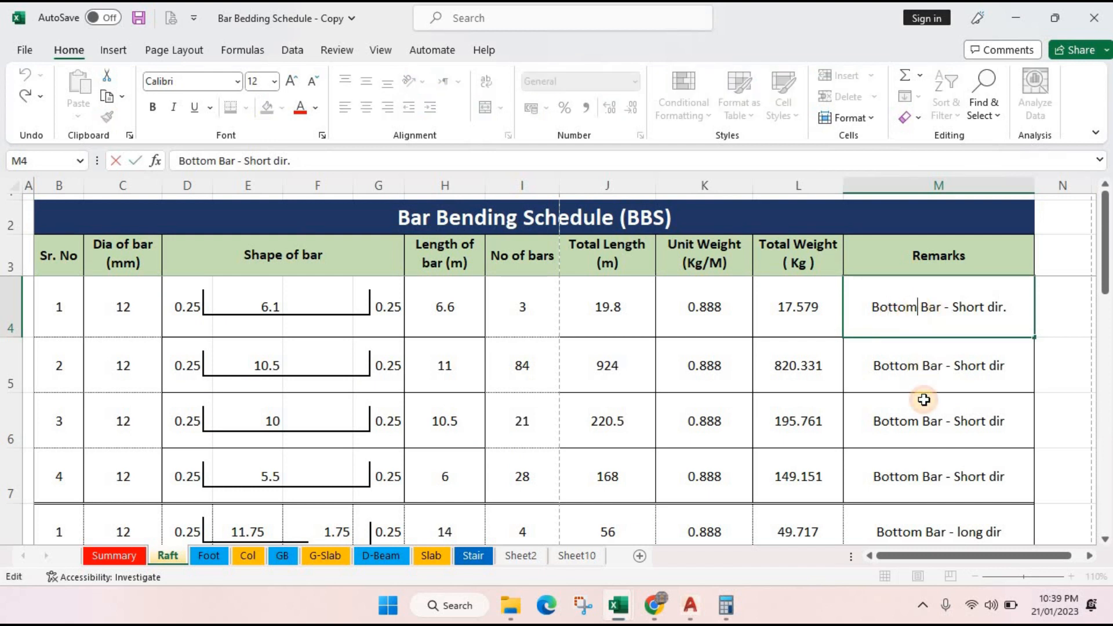
pyautogui.write('& ')
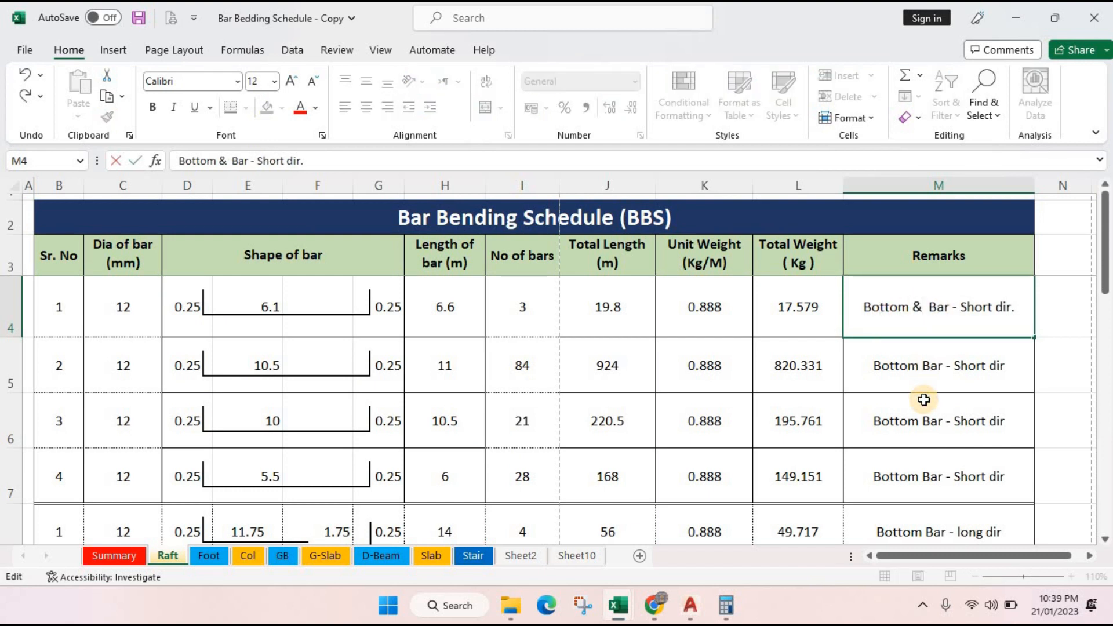
pyautogui.write('Top')
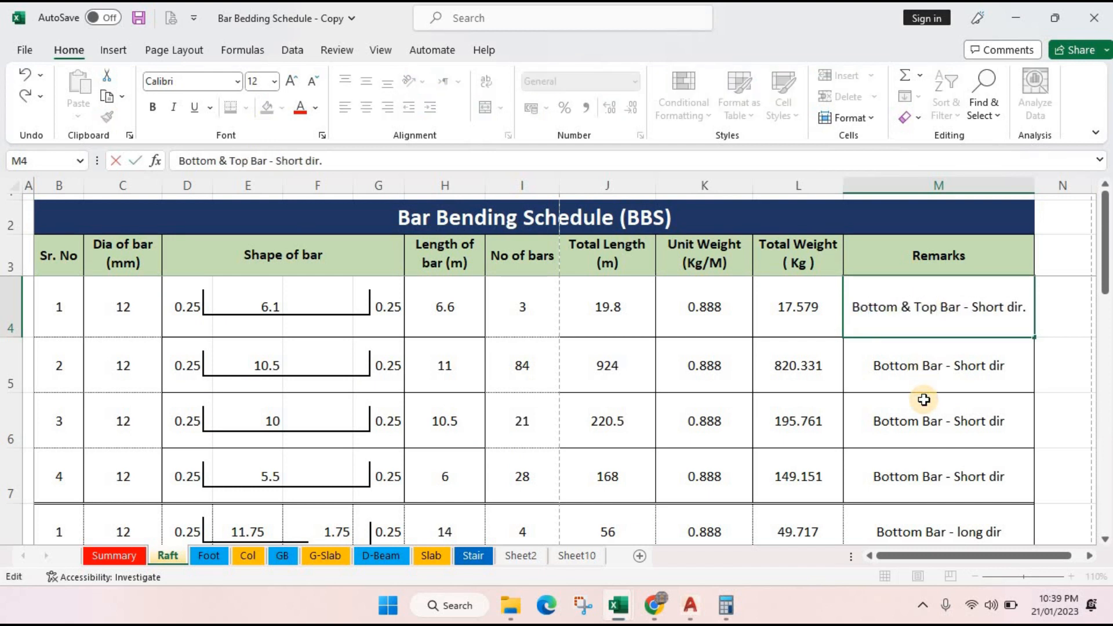
pyautogui.press('Return')
pyautogui.click(921, 331)
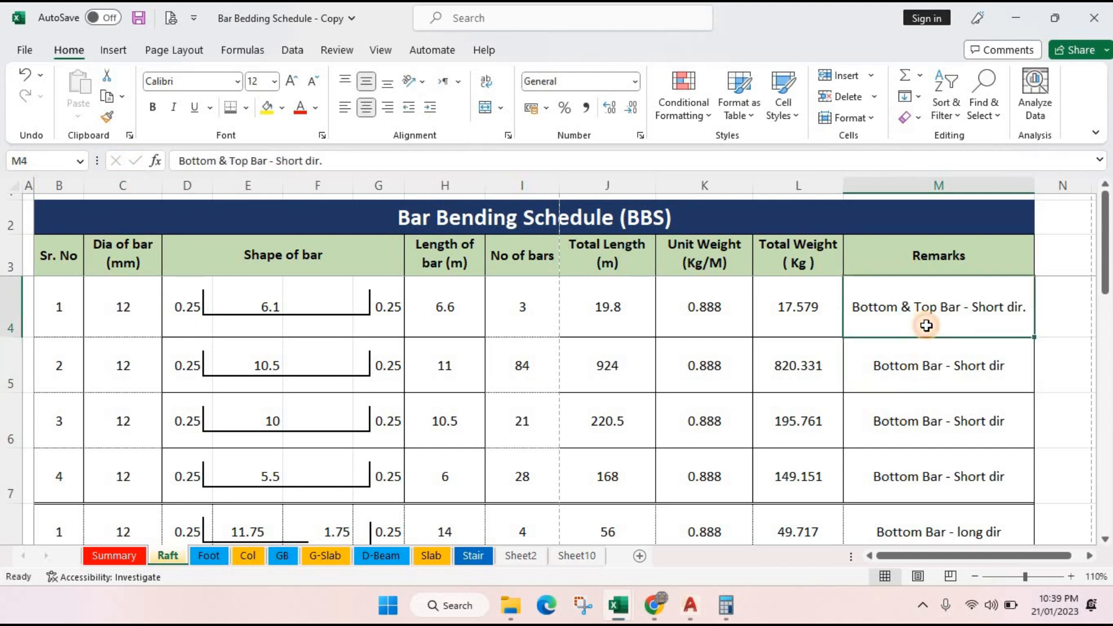
pyautogui.click(935, 369)
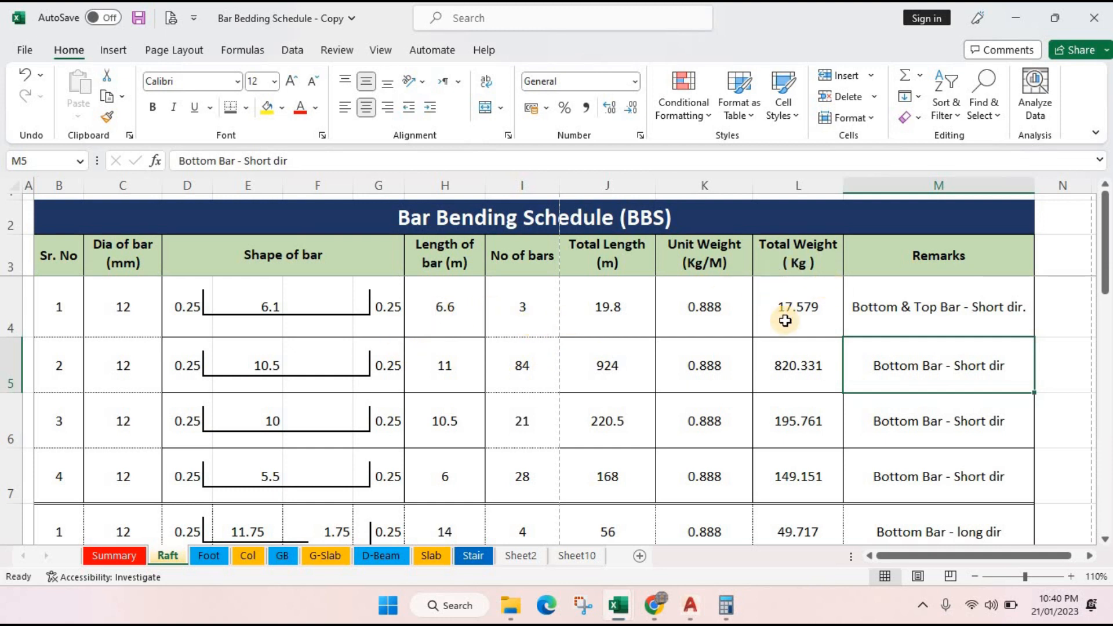
# - Double the number of bars for the first two short-direction rows, entering =3+3 in I4 and =84+84 in I5
pyautogui.doubleClick(510, 317)
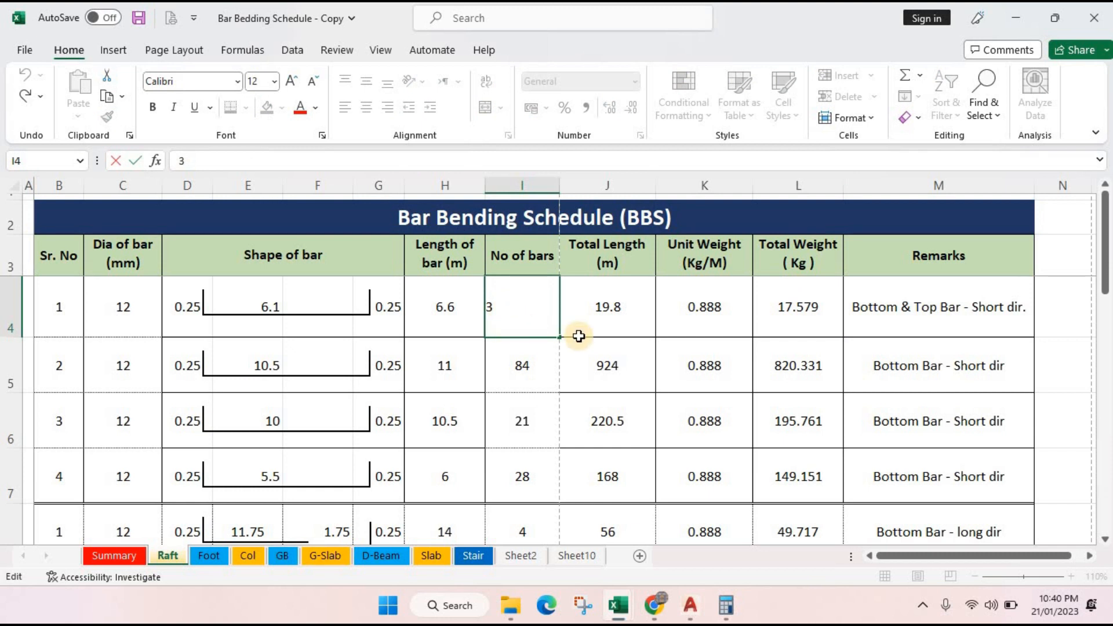
pyautogui.write('=3')
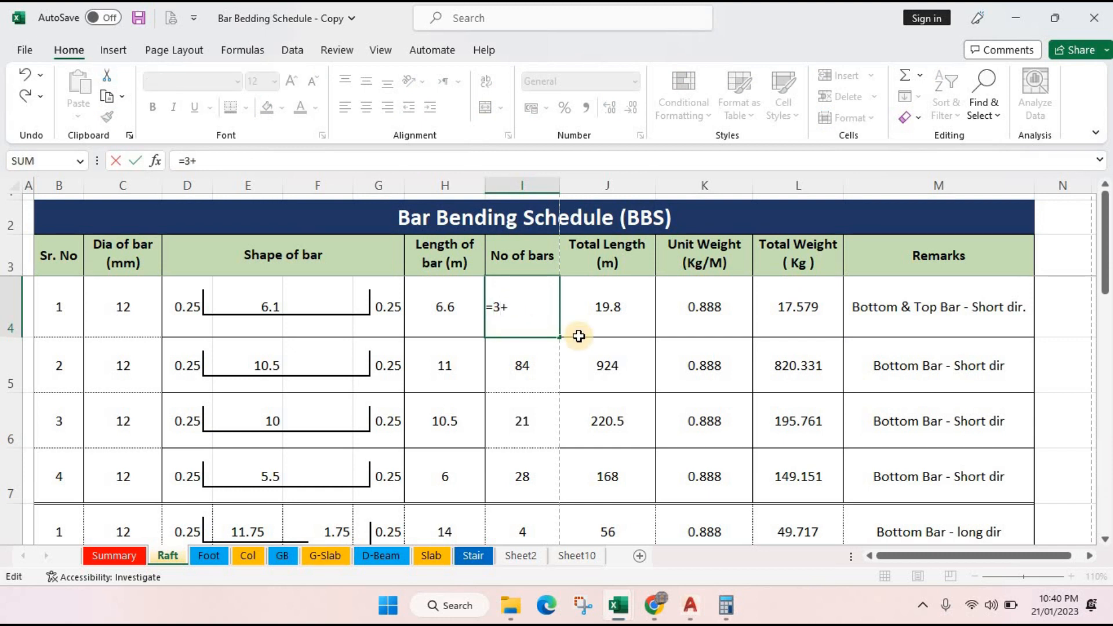
pyautogui.write('+3')
pyautogui.press('Return')
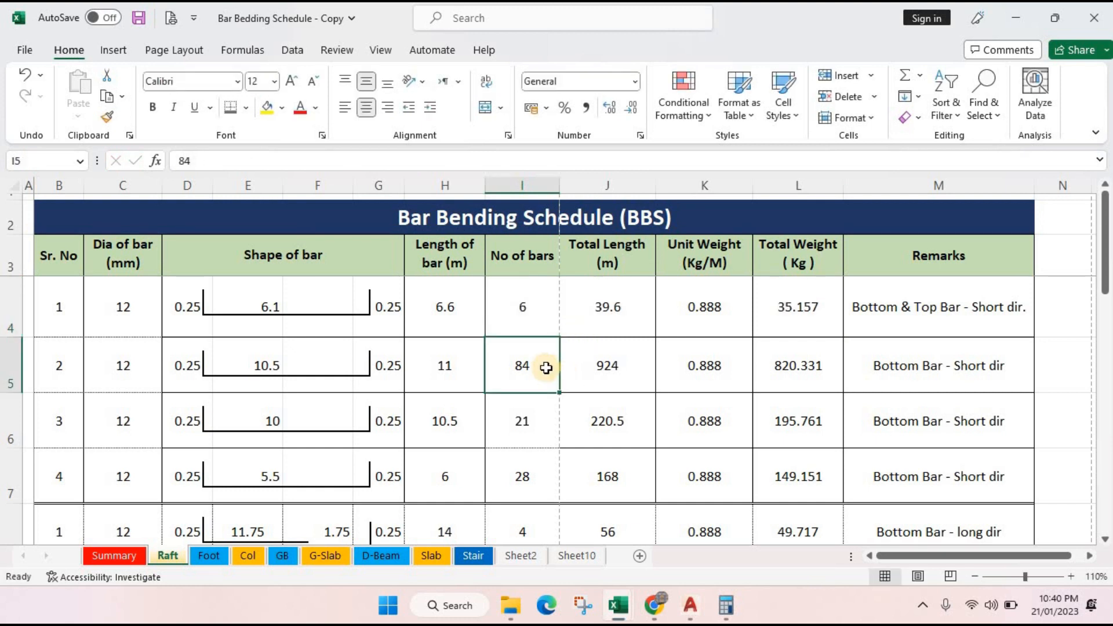
pyautogui.doubleClick(501, 369)
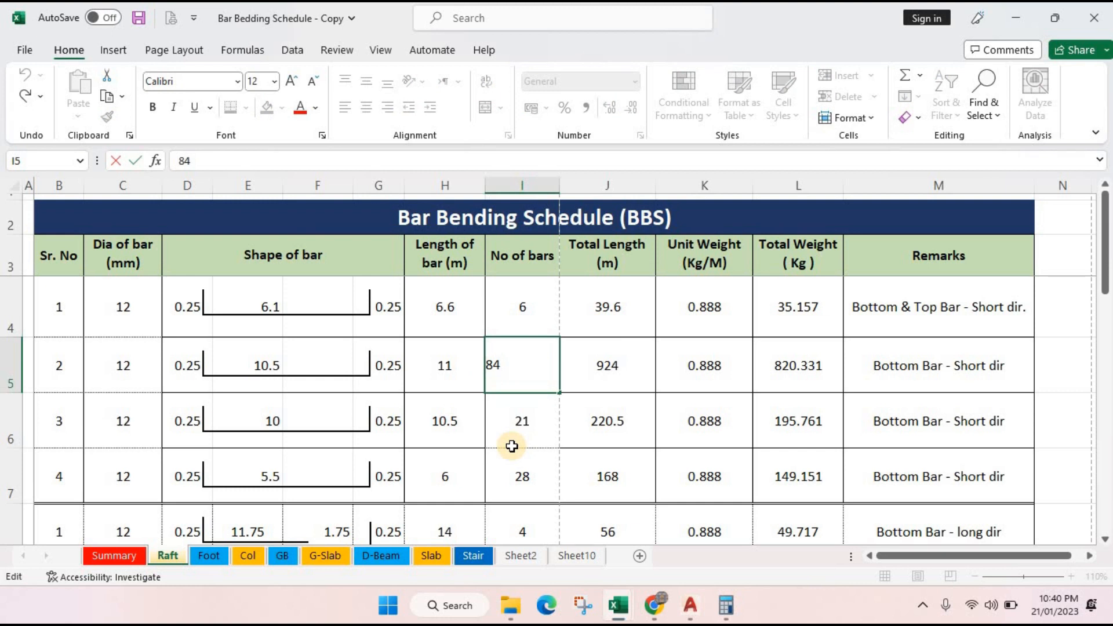
pyautogui.press('Home')
pyautogui.write('=')
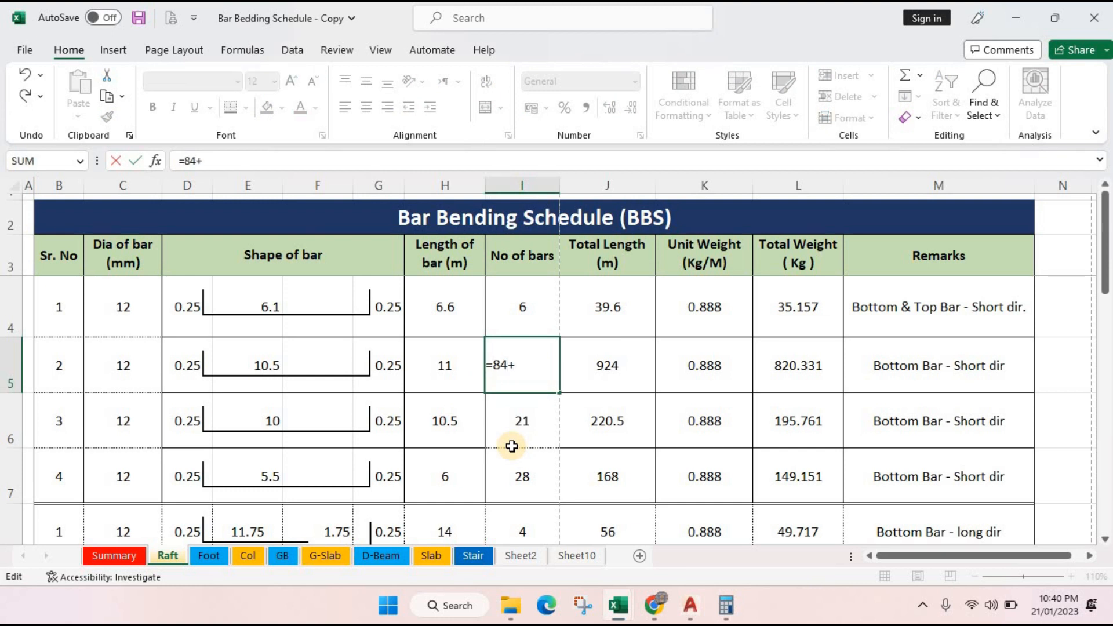
pyautogui.press('Return')
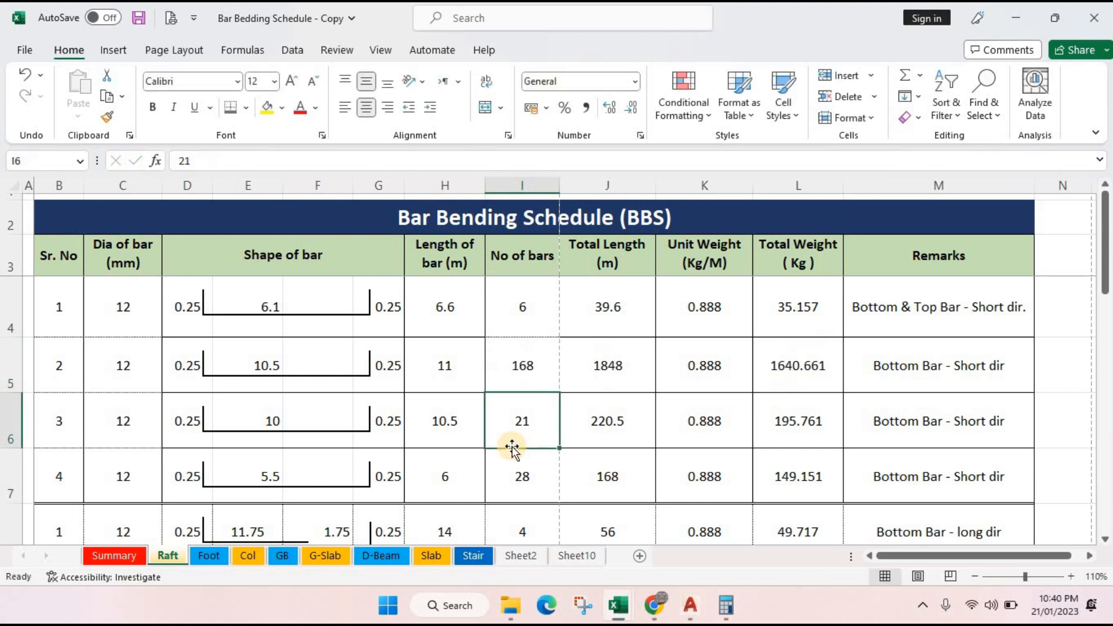
# - Double the number of bars for the third and fourth short-direction rows, entering =21+21 in I6 and =28+28 in I7
pyautogui.doubleClick(530, 319)
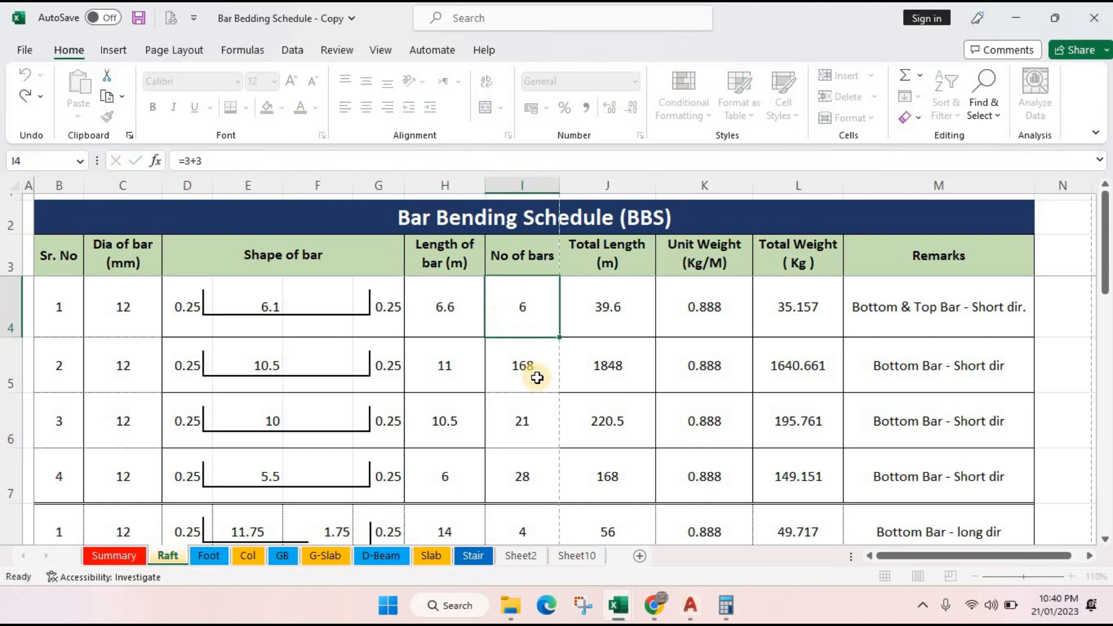
pyautogui.doubleClick(521, 368)
pyautogui.doubleClick(532, 429)
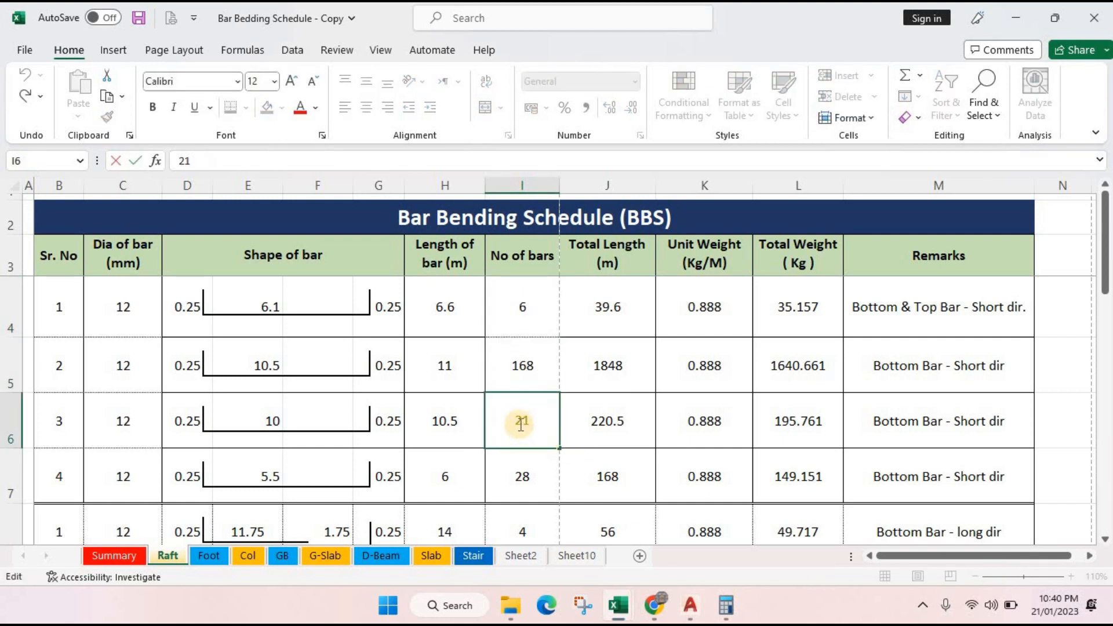
pyautogui.press('Home')
pyautogui.write('=')
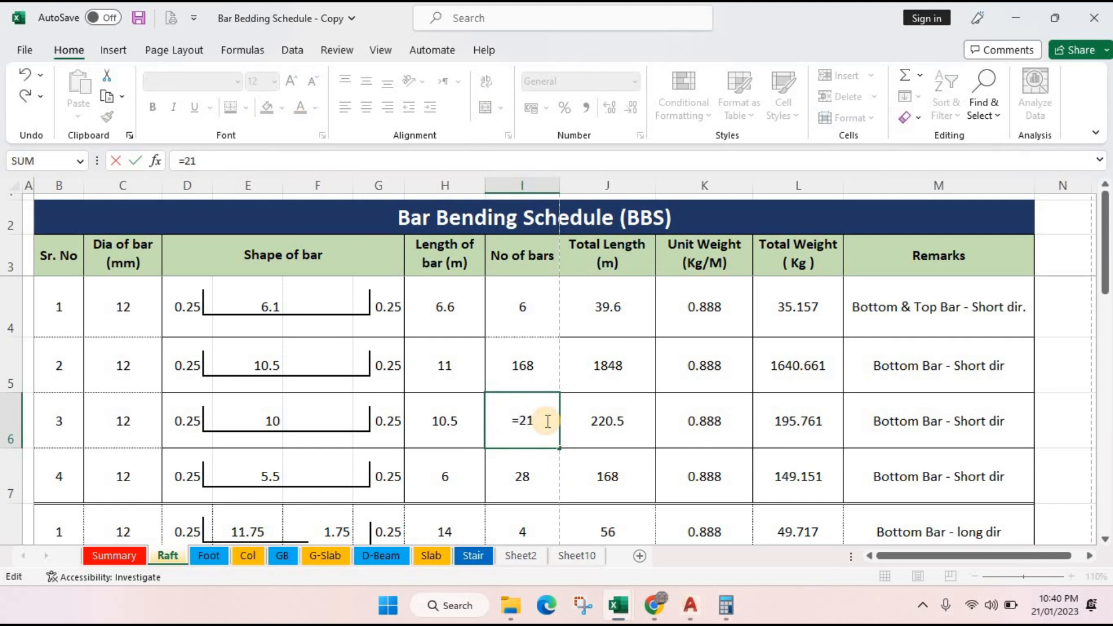
pyautogui.write('+21')
pyautogui.press('Return')
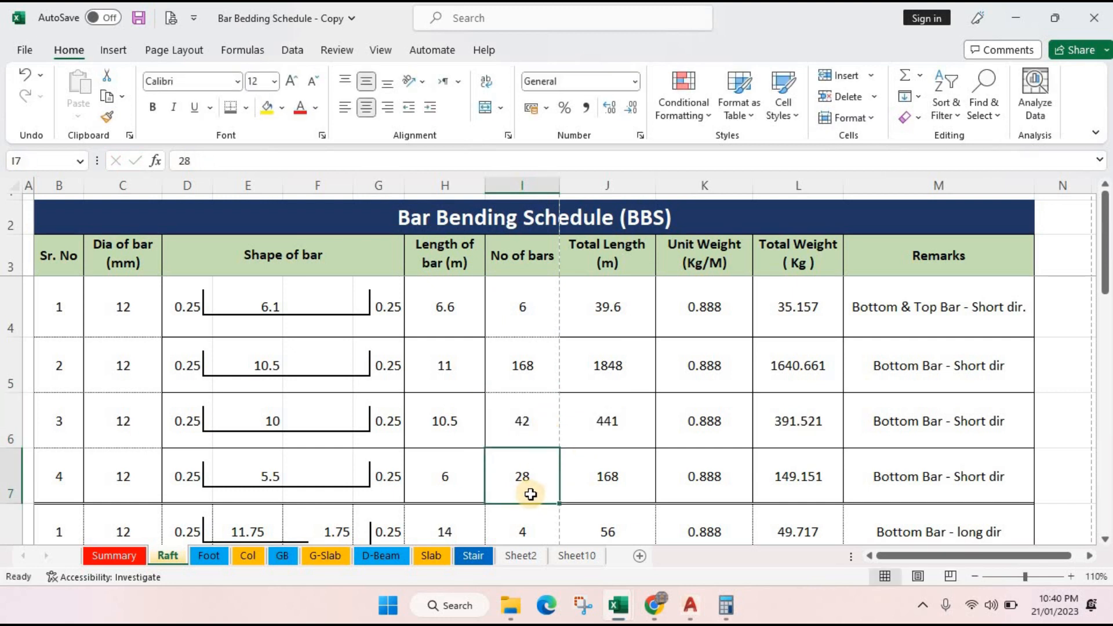
pyautogui.doubleClick(505, 478)
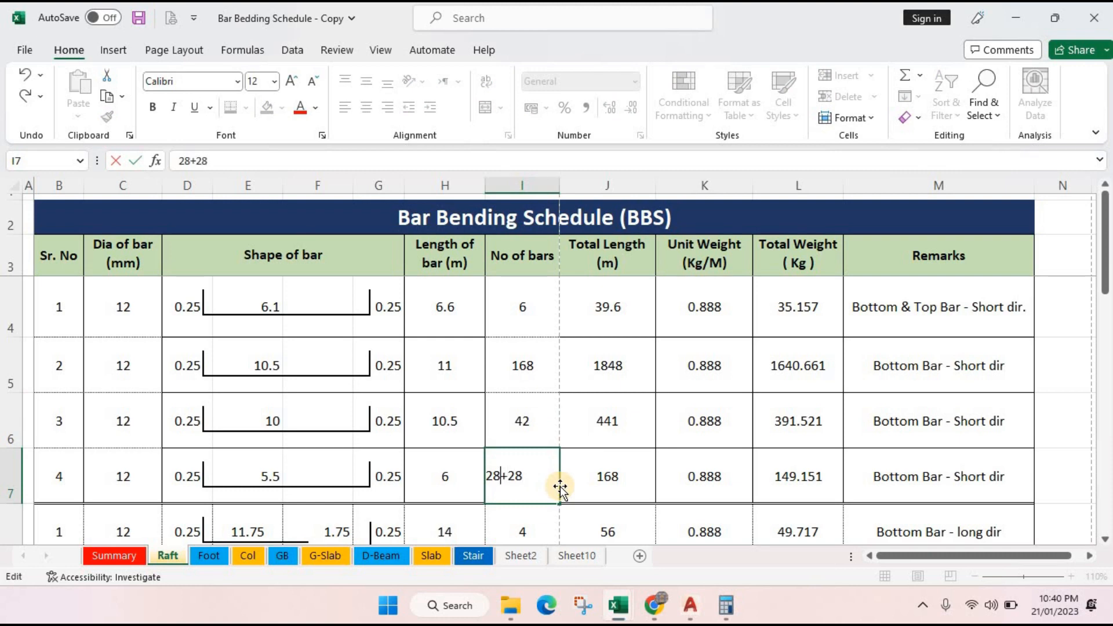
pyautogui.press('Home')
pyautogui.write('=')
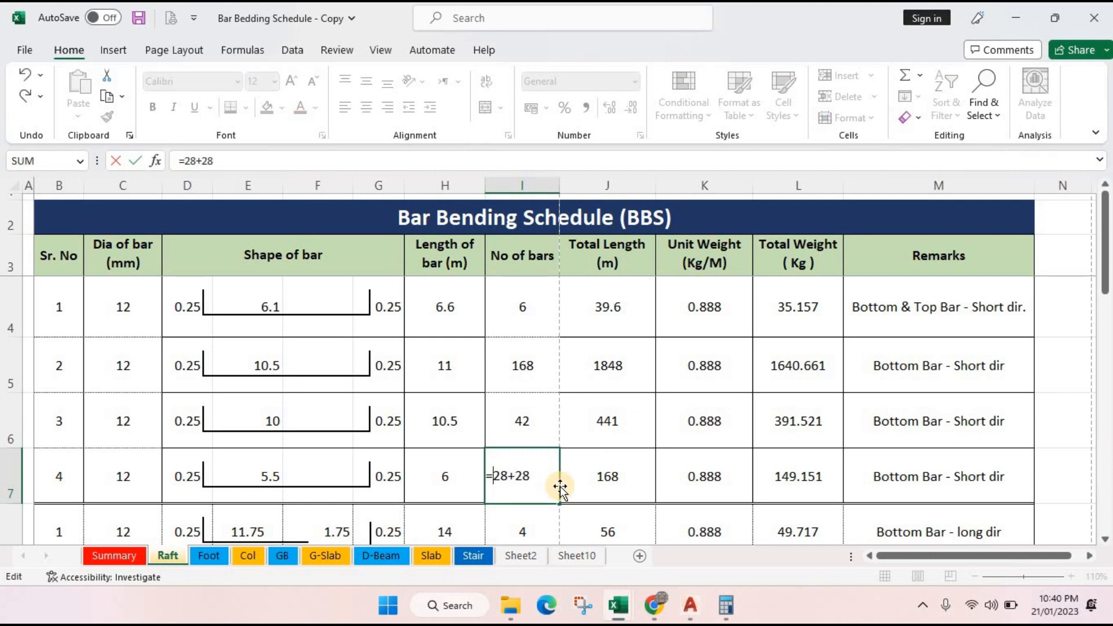
pyautogui.press('Return')
# - Change the first long-direction bar's remark in M8 to "Bottom & Top Bar - long dir"
pyautogui.scroll(-1, 725, 464)
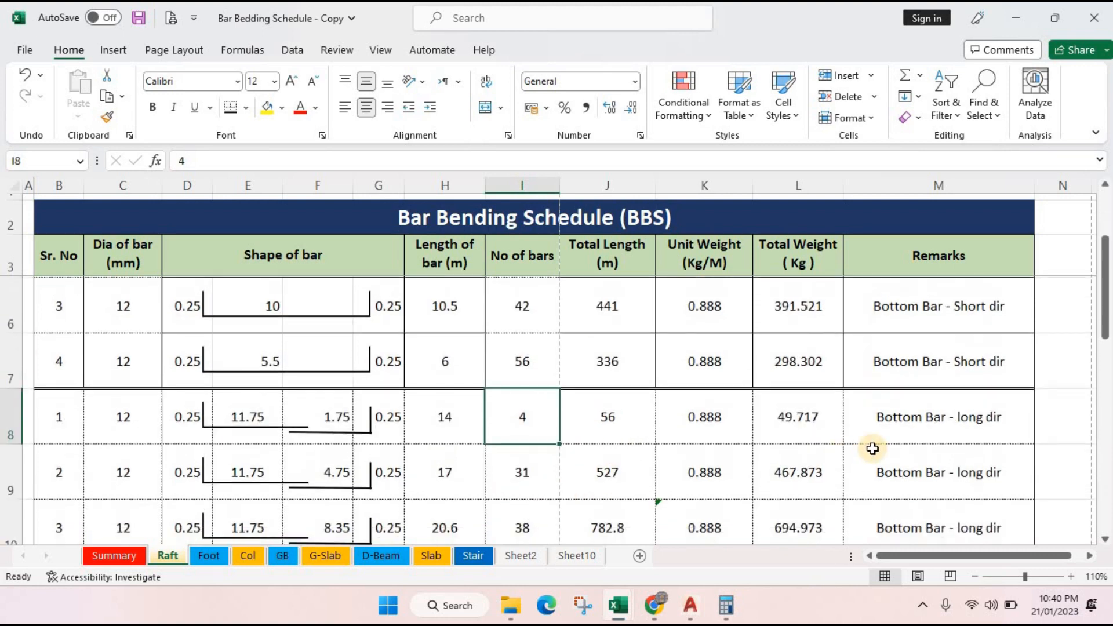
pyautogui.doubleClick(905, 430)
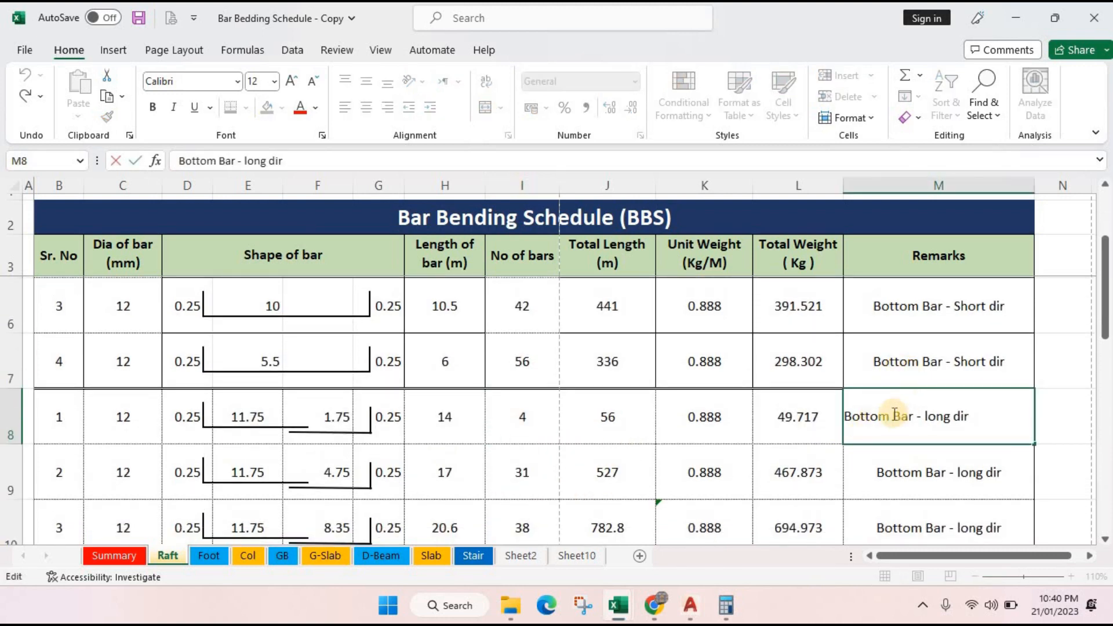
pyautogui.click(914, 436)
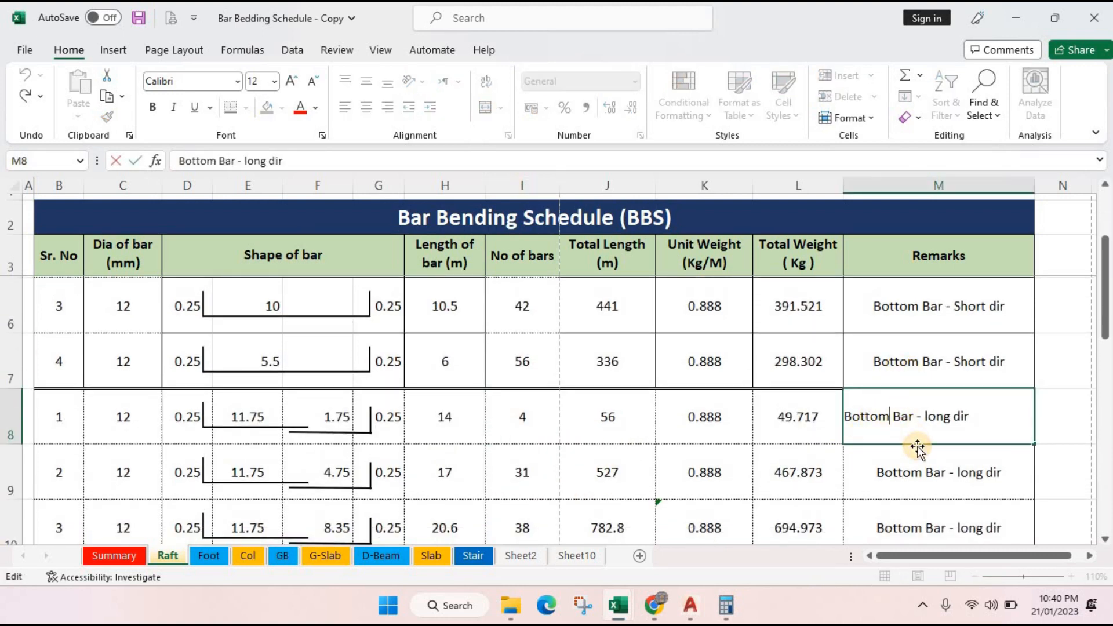
pyautogui.write('& T')
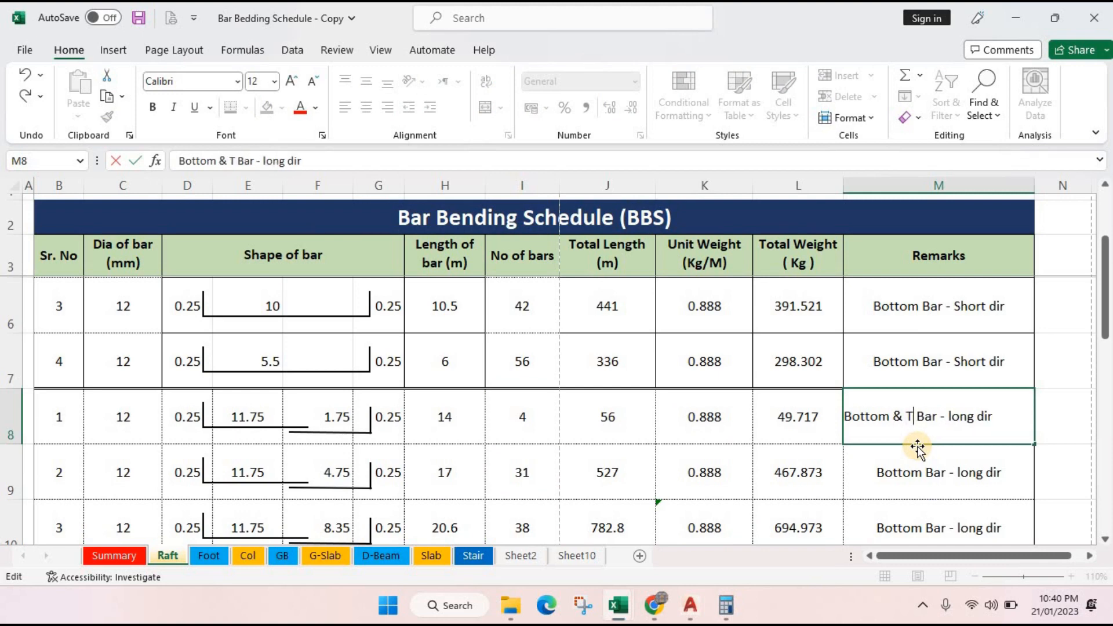
pyautogui.write('op')
pyautogui.press('Return')
# - Fill the remark in M5 down through M7, and the remark in M8 down through M10
pyautogui.scroll(1, 951, 326)
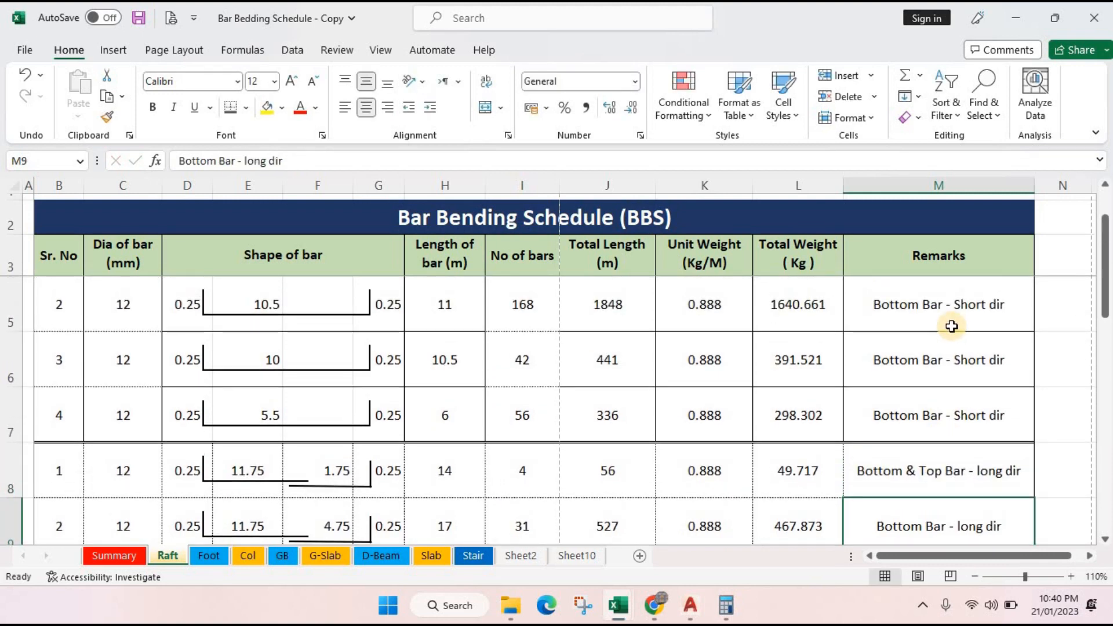
pyautogui.click(955, 321)
pyautogui.moveTo(1037, 331); pyautogui.dragTo(1036, 431)
pyautogui.scroll(-2, 1001, 462)
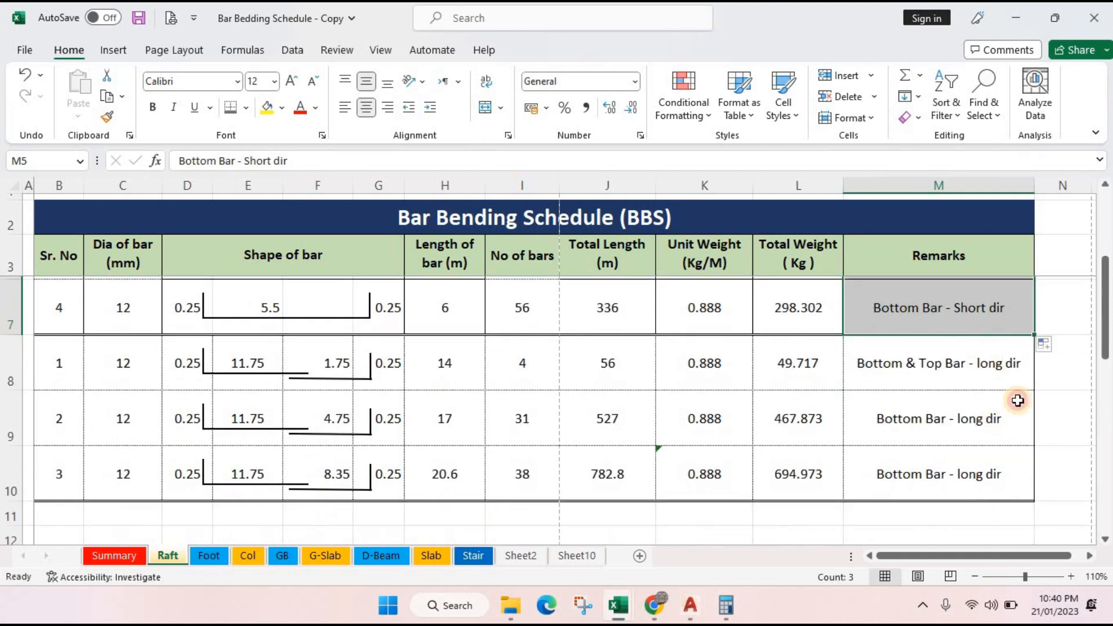
pyautogui.click(1020, 388)
pyautogui.moveTo(1034, 392); pyautogui.dragTo(1034, 492)
# - Double the number of bars for the first two long-direction rows, entering =4+4 in I8 and =31+31 in I9
pyautogui.doubleClick(516, 365)
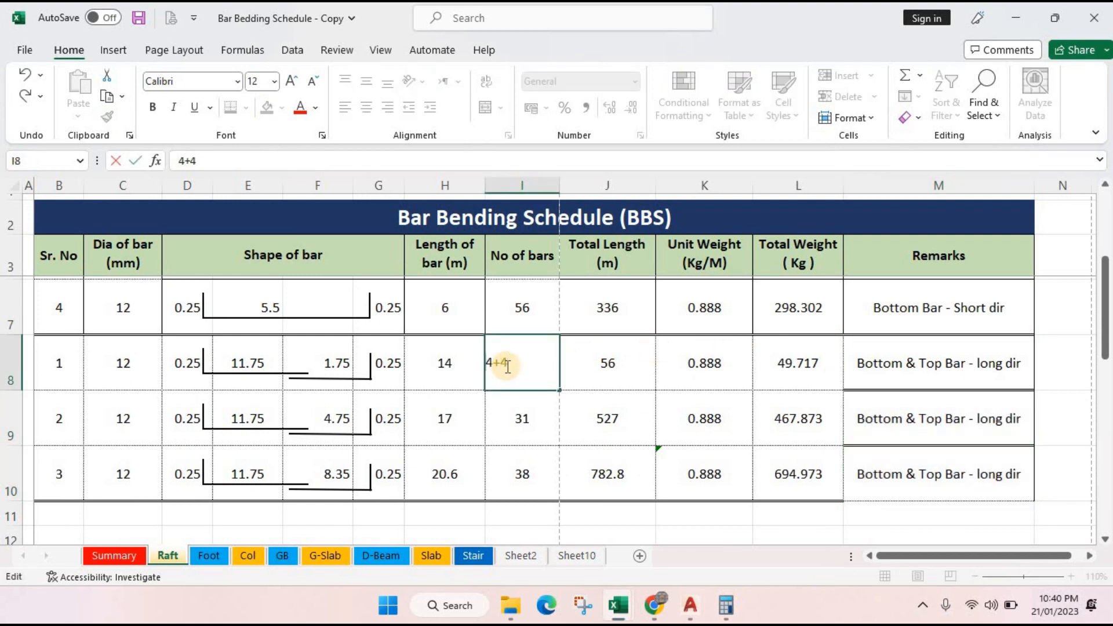
pyautogui.write('+4')
pyautogui.press('Return')
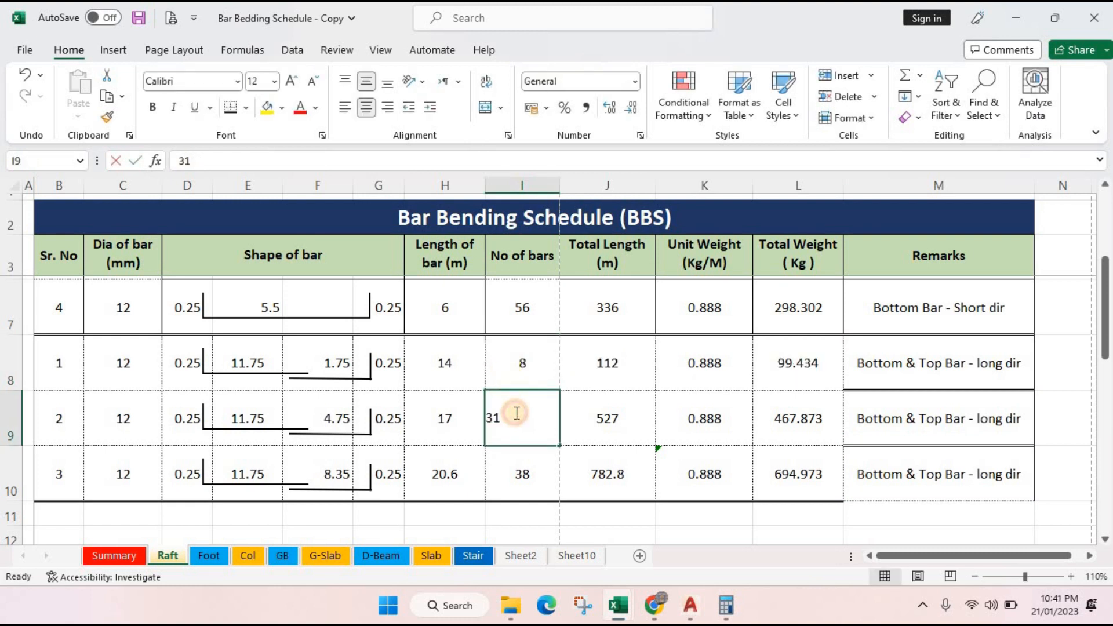
pyautogui.doubleClick(516, 413)
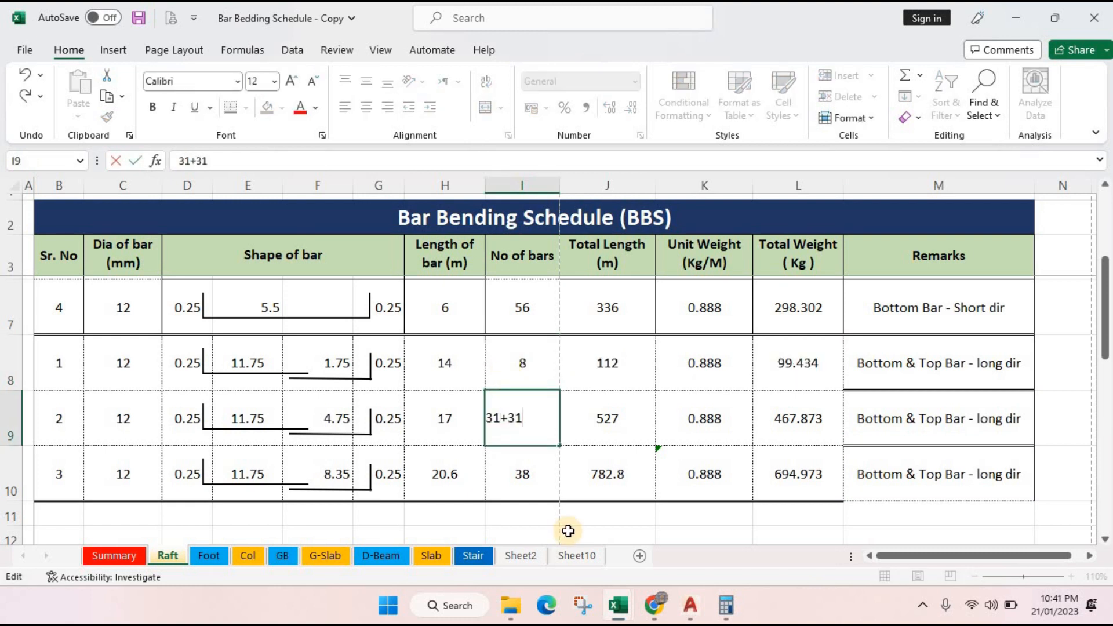
pyautogui.write('=')
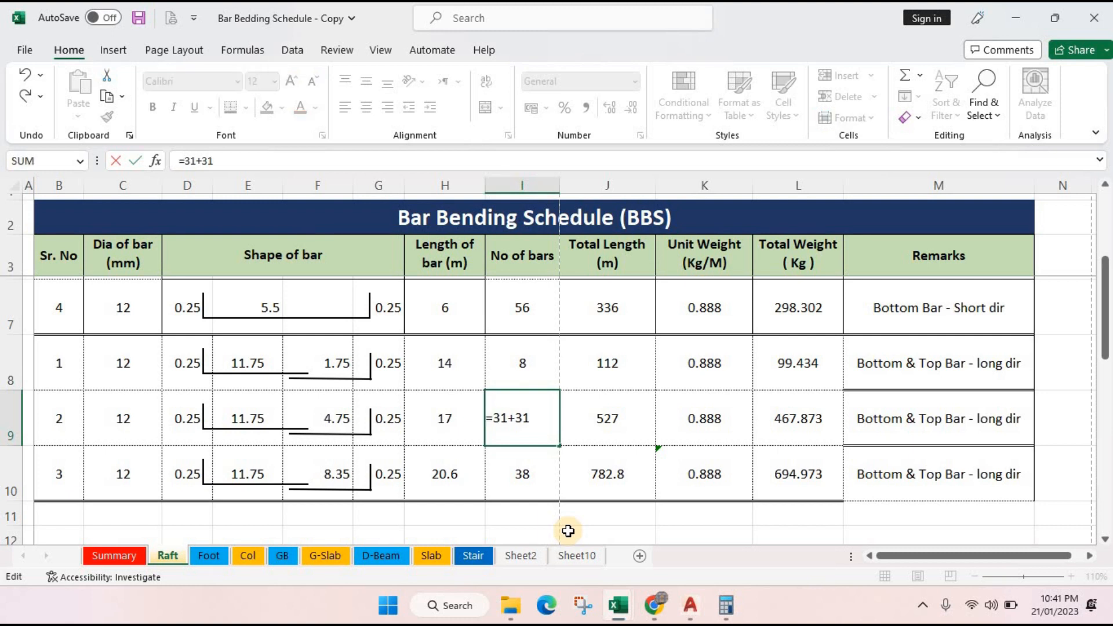
pyautogui.press('Return')
# - Double the number of bars for the third long-direction row by entering =38+38 in I10
pyautogui.doubleClick(523, 463)
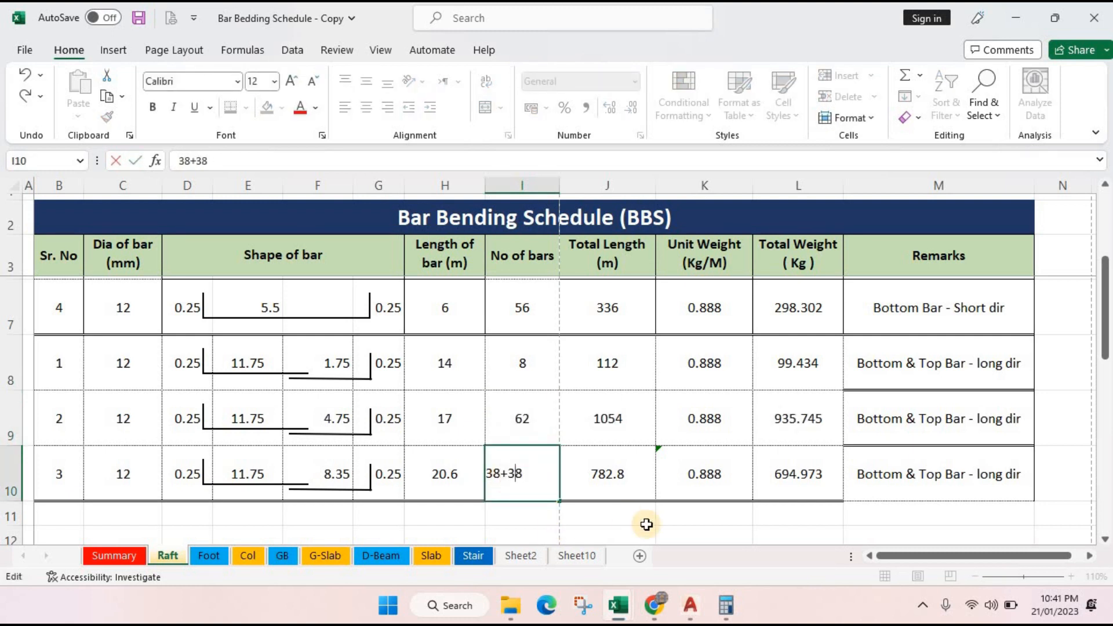
pyautogui.write('=')
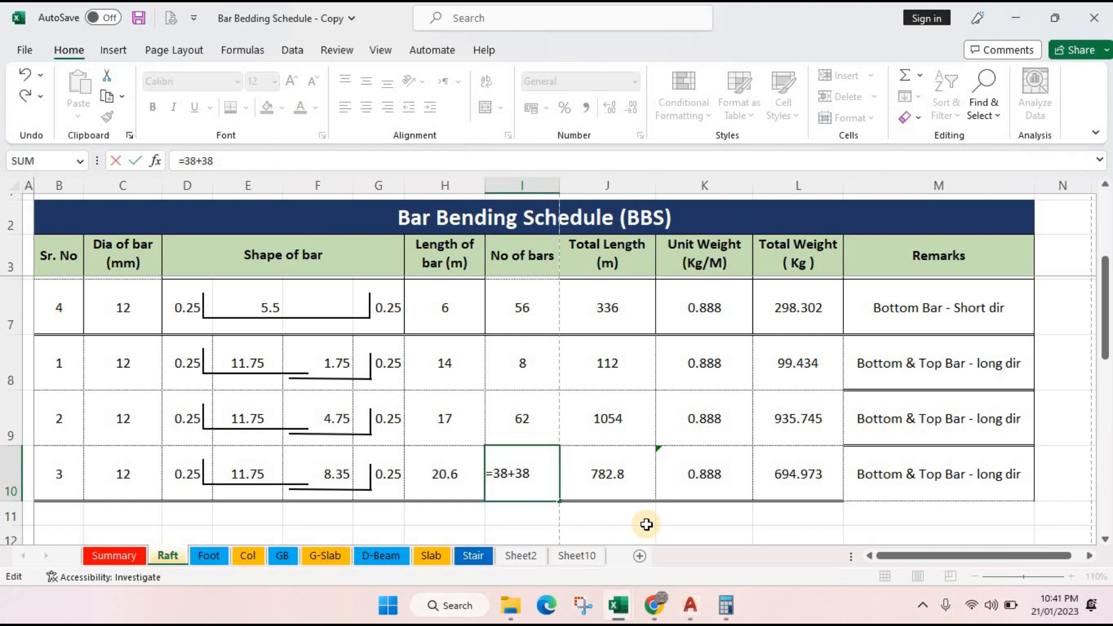
pyautogui.press('Return')
pyautogui.click(529, 487)
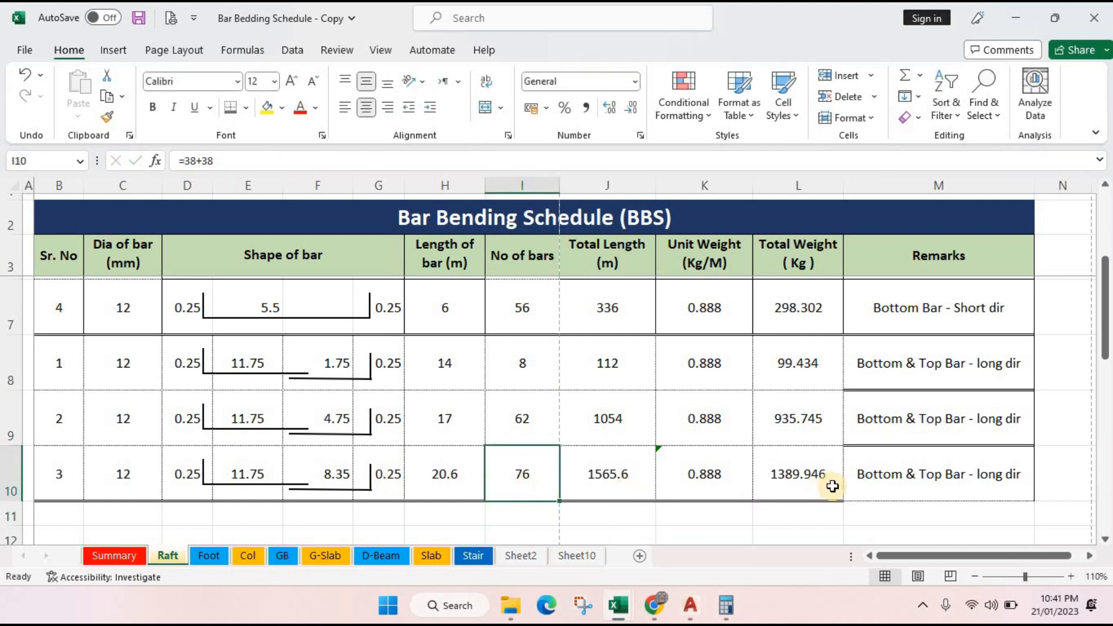
pyautogui.click(880, 491)
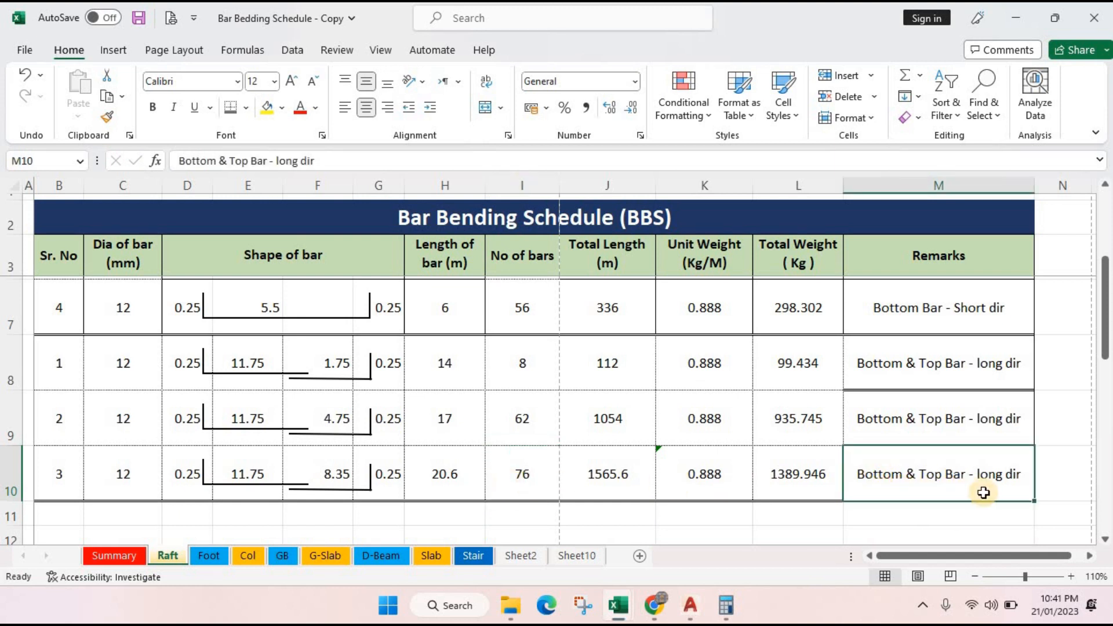
# - Try to change the bottom border of the long-direction rows B8:M10
pyautogui.moveTo(909, 488); pyautogui.dragTo(61, 356)
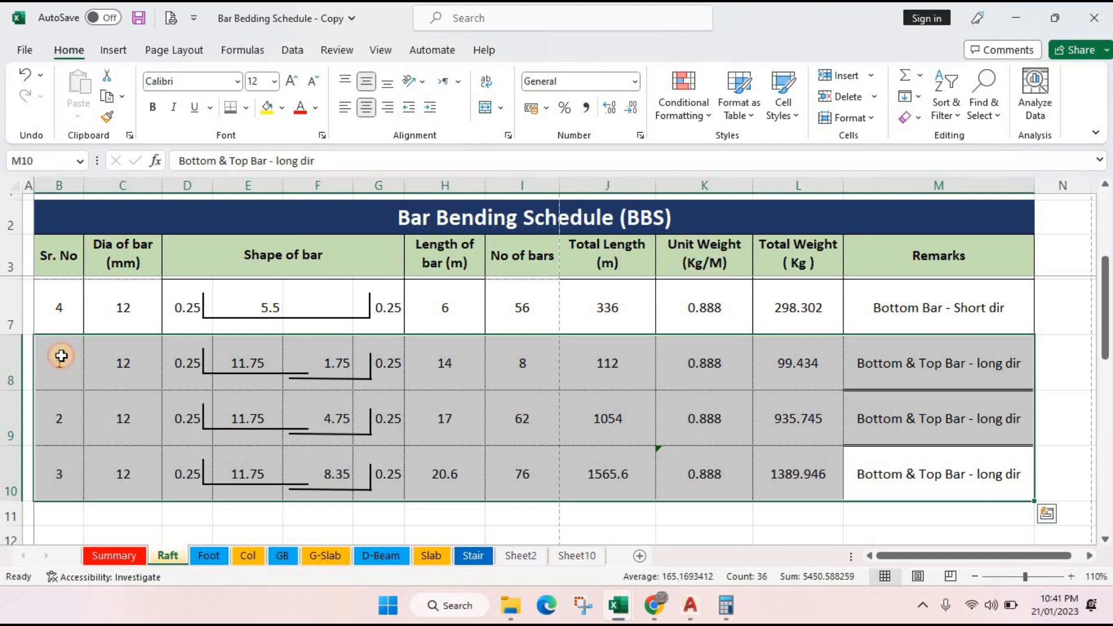
pyautogui.hotkey('ctrl', '1')
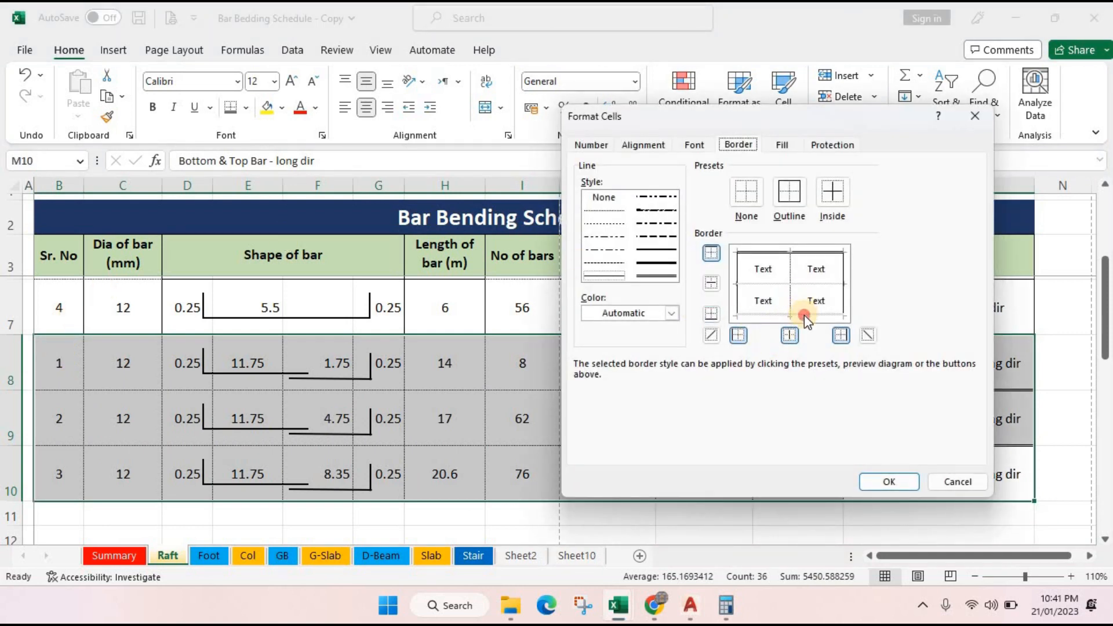
pyautogui.click(887, 480)
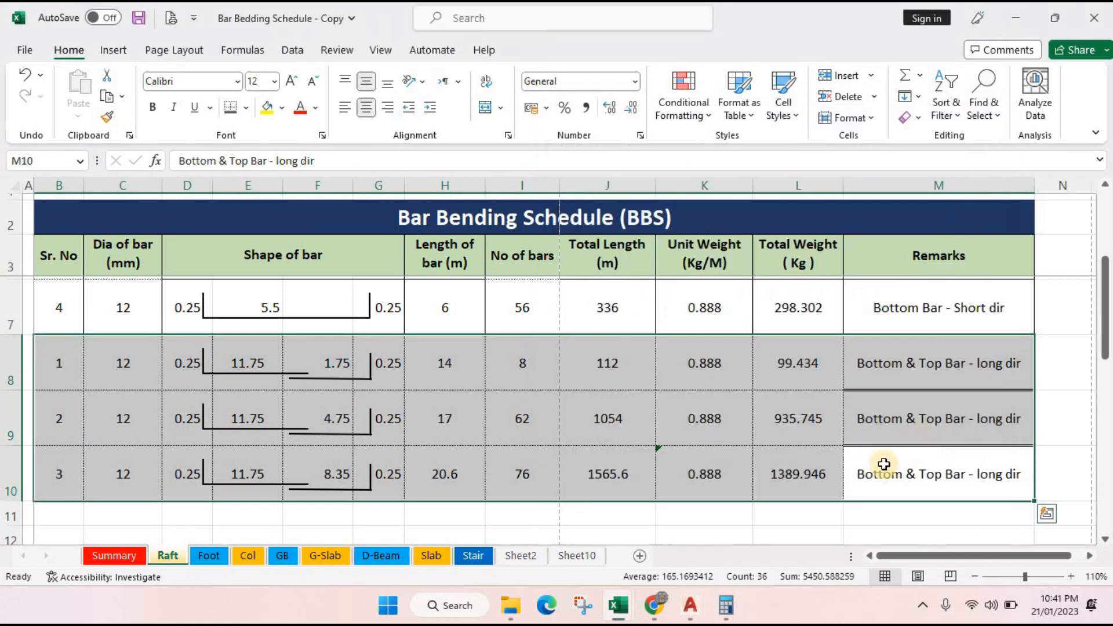
pyautogui.click(892, 472)
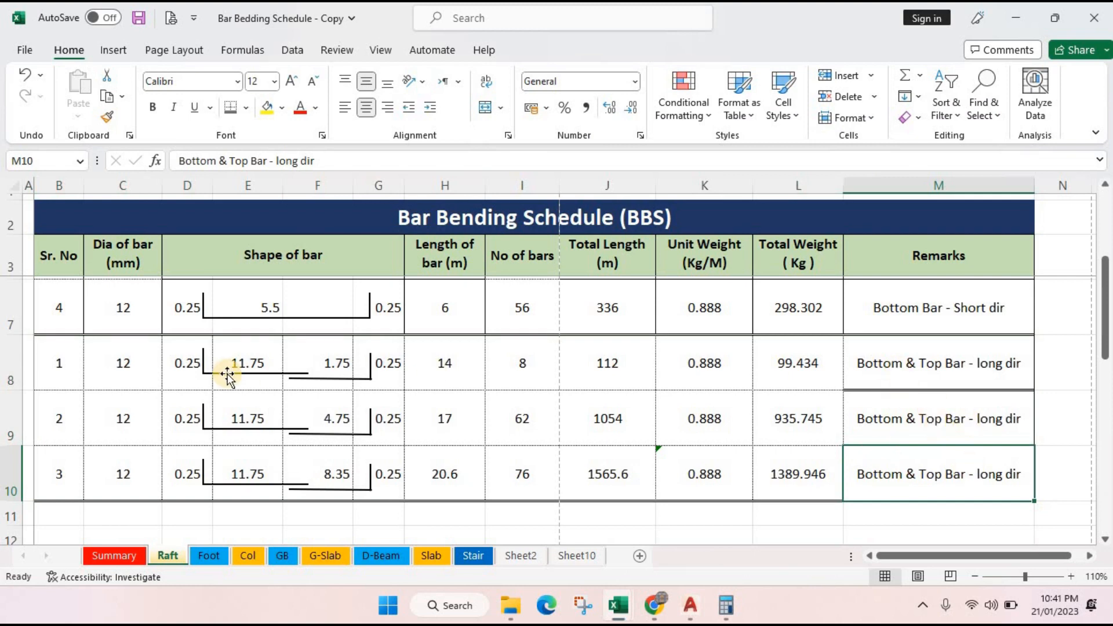
# - Give the long-direction rows B8:M10 a double bottom border and fine dotted horizontal lines between the rows
pyautogui.moveTo(60, 352); pyautogui.dragTo(979, 482)
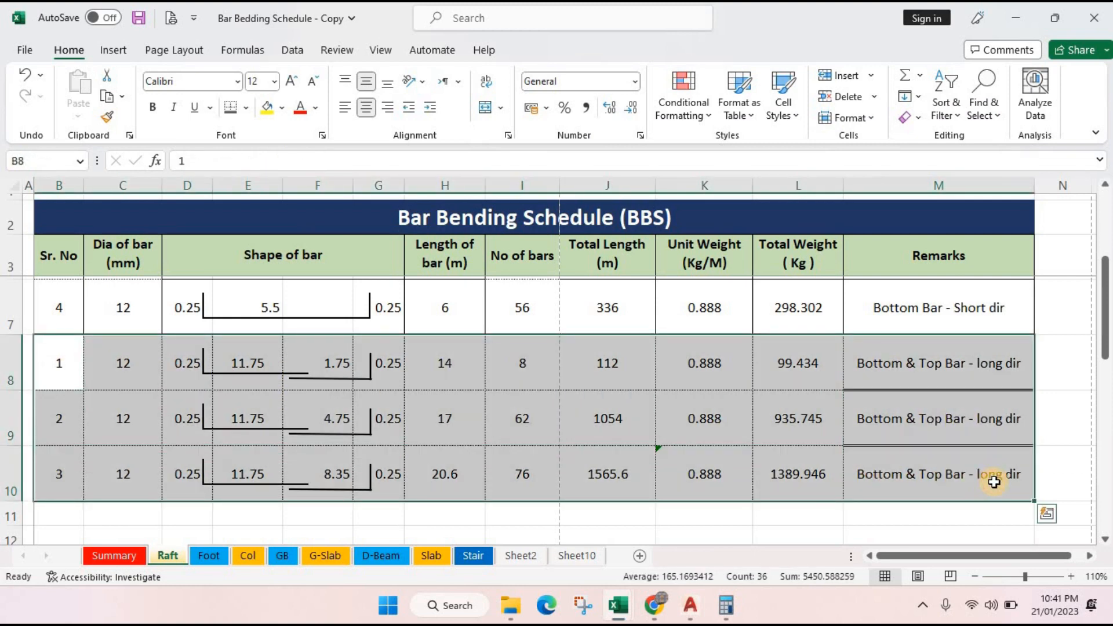
pyautogui.hotkey('ctrl', '1')
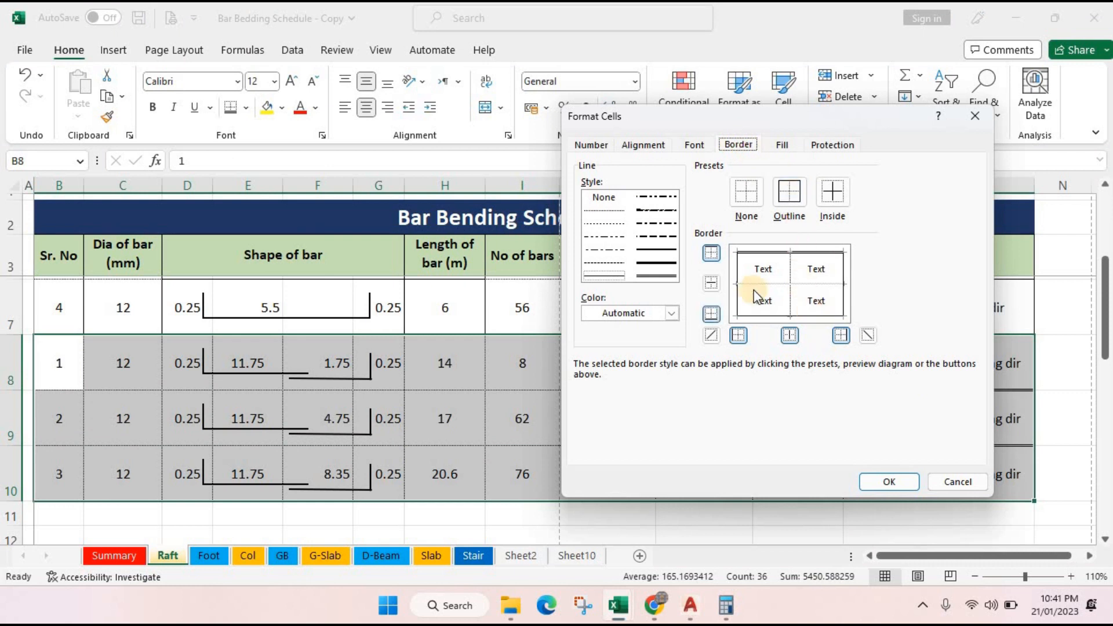
pyautogui.click(638, 276)
pyautogui.click(755, 315)
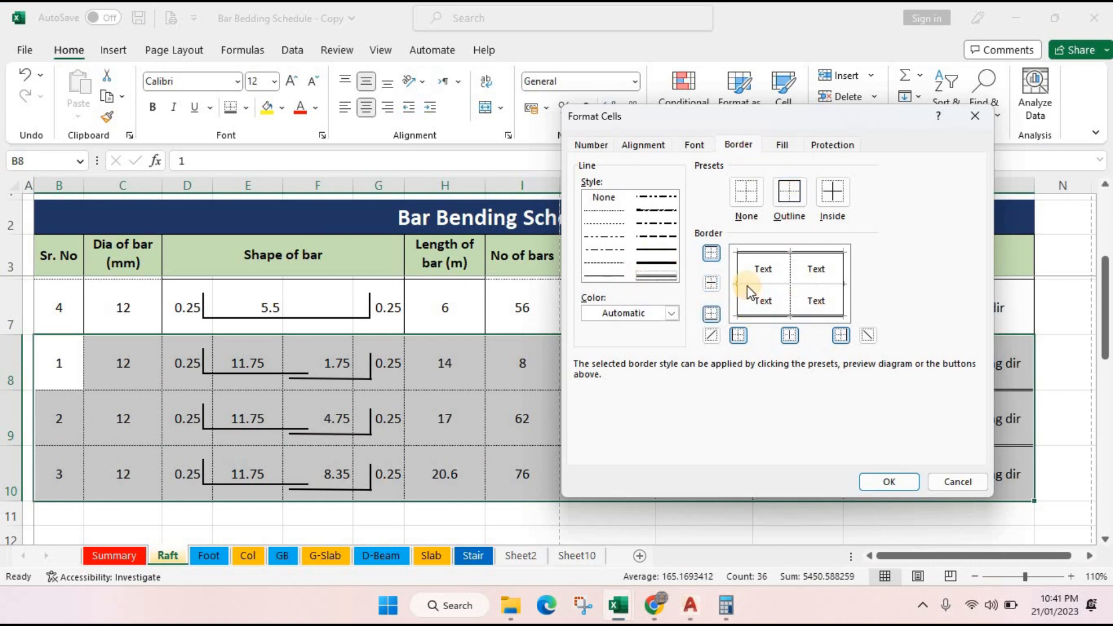
pyautogui.click(649, 277)
pyautogui.click(756, 282)
pyautogui.click(801, 517)
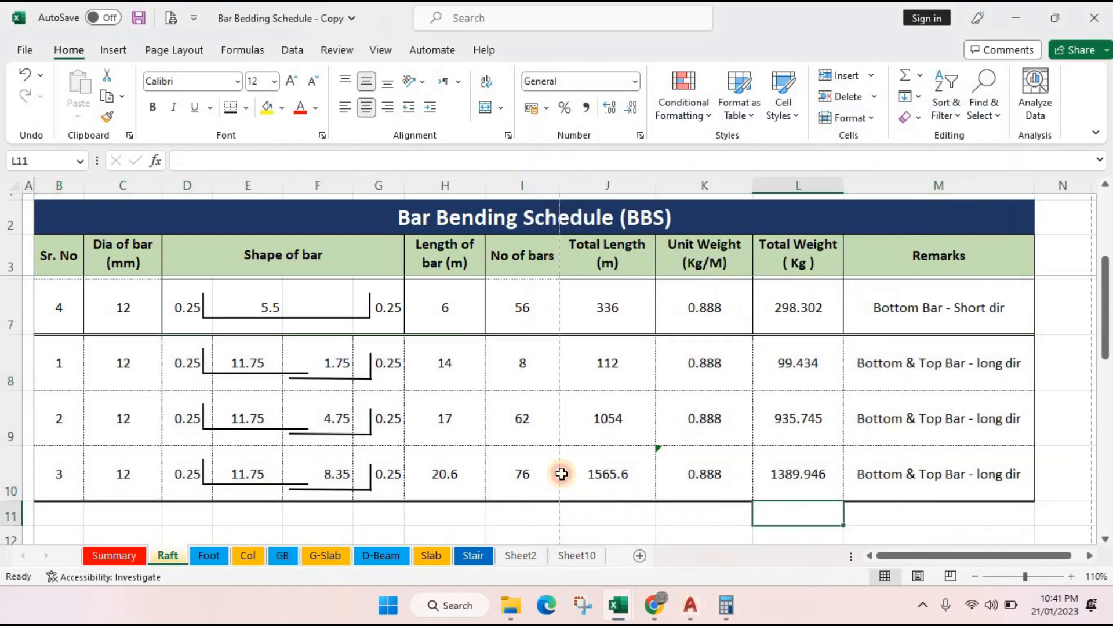
# - Copy the "Bottom & Top Bar - Short dir." remark from M4 into M5:M7
pyautogui.scroll(2, 161, 371)
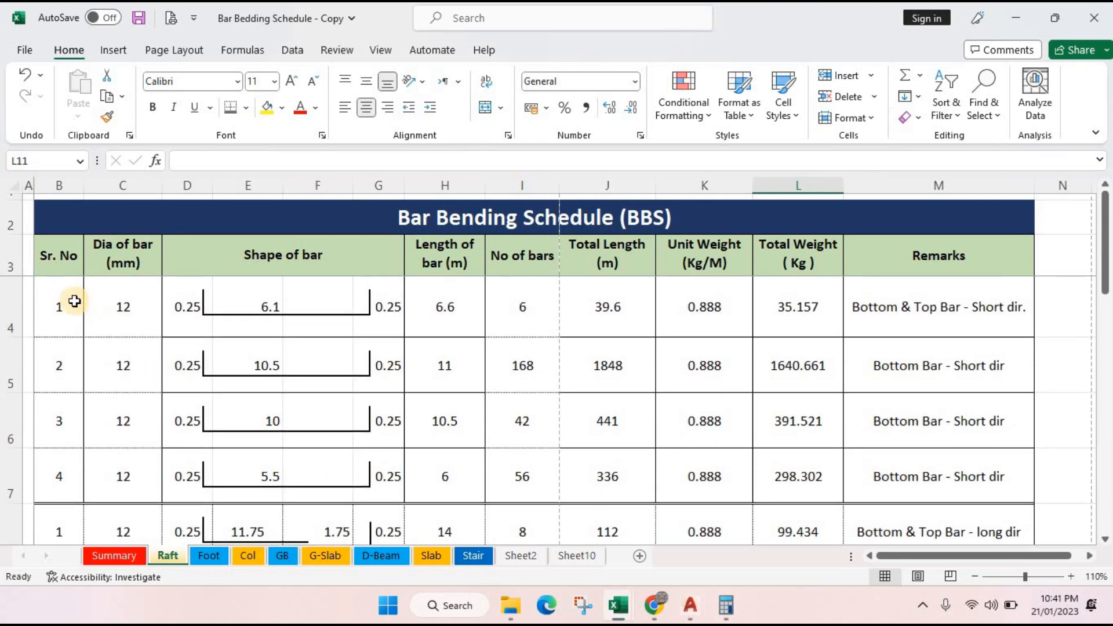
pyautogui.scroll(-1, 853, 323)
pyautogui.scroll(1, 902, 300)
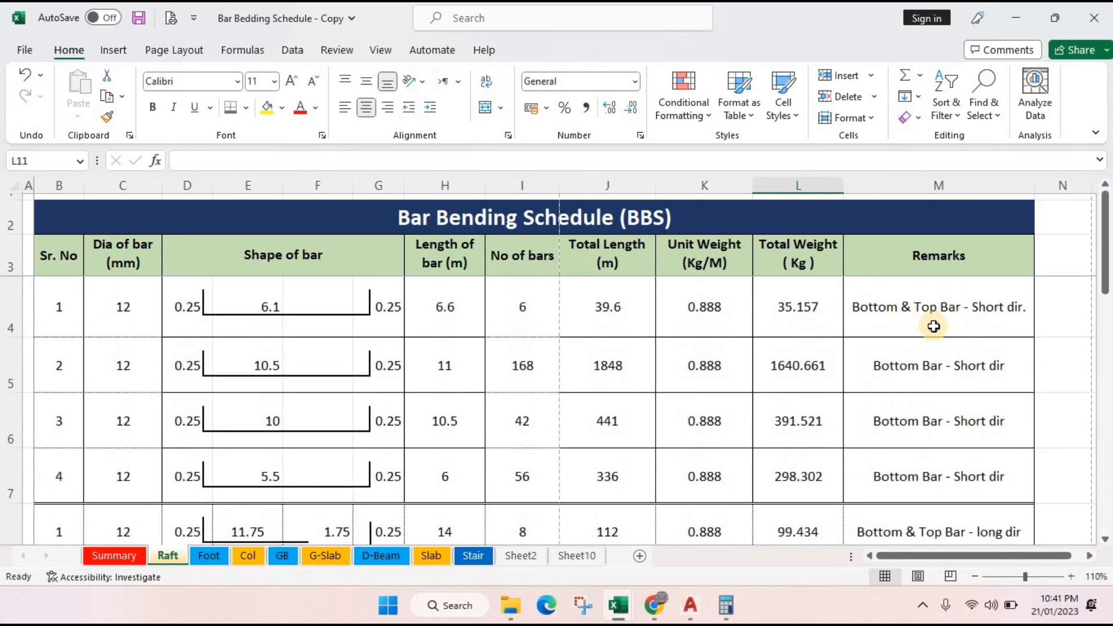
pyautogui.click(933, 327)
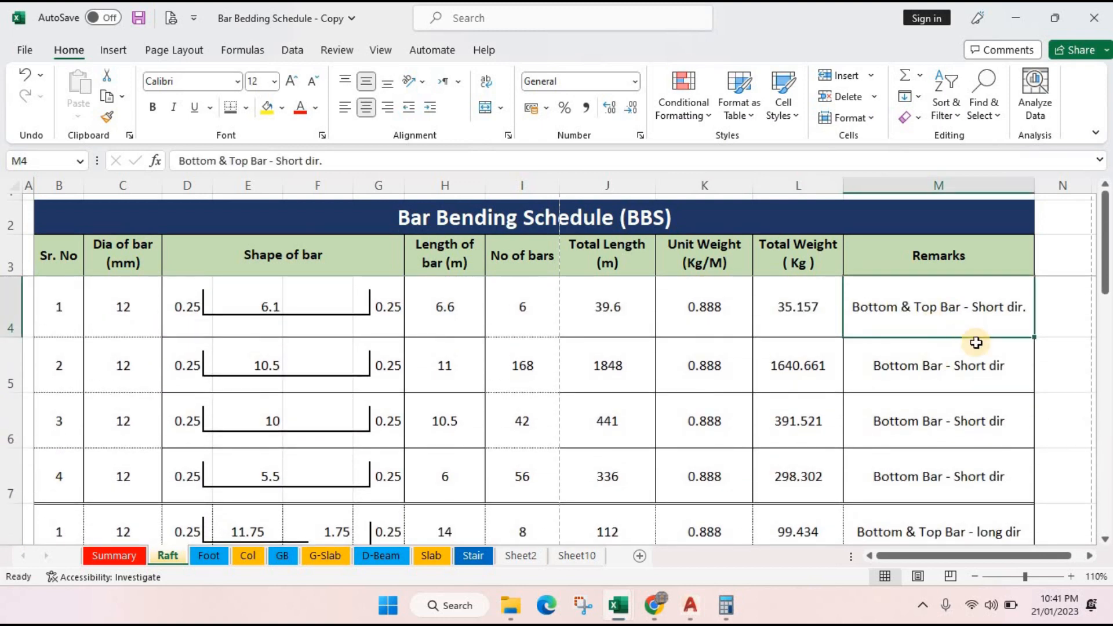
pyautogui.keyDown('ctrl'); pyautogui.click(984, 386); pyautogui.keyUp('ctrl')
pyautogui.hotkey('shift', 'Down')
pyautogui.hotkey('shift', 'Down')
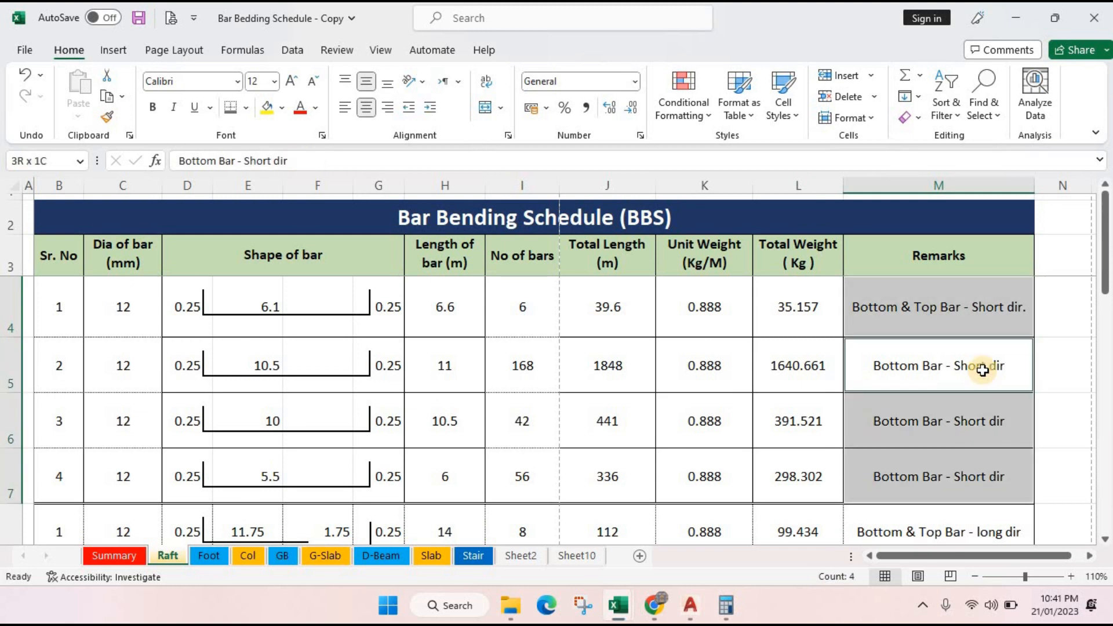
pyautogui.click(959, 308)
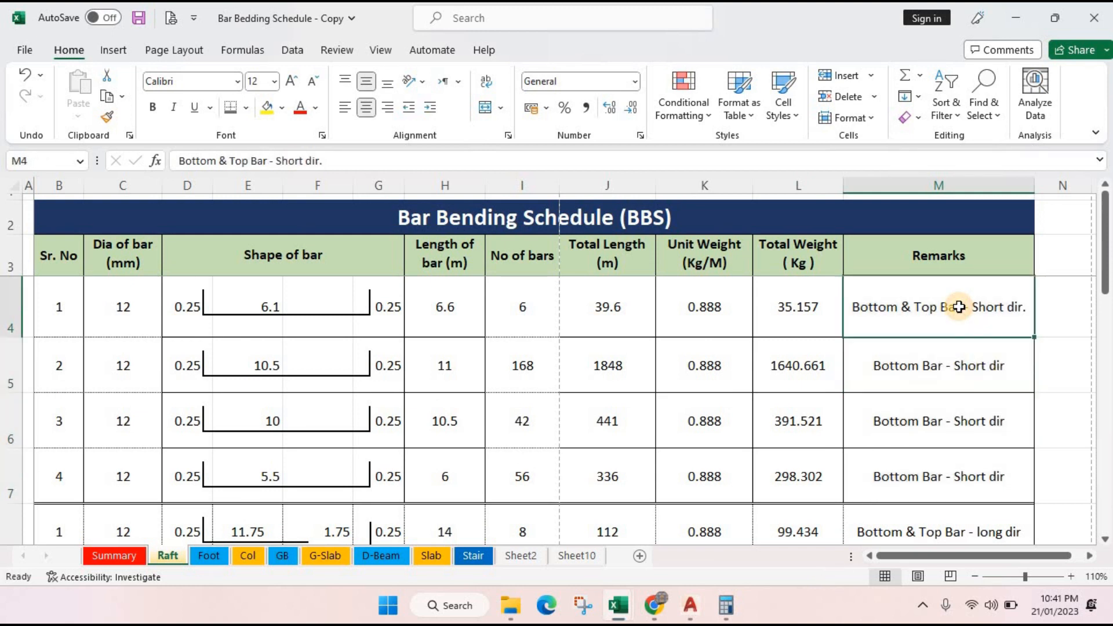
pyautogui.hotkey('ctrl', 'c')
pyautogui.moveTo(951, 307); pyautogui.dragTo(919, 482)
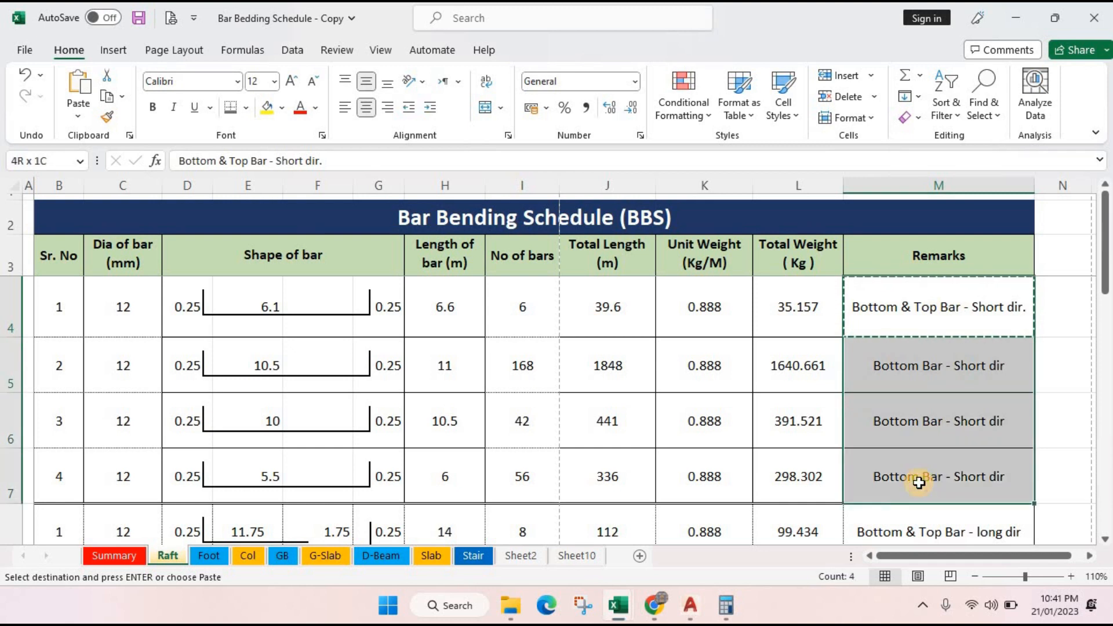
pyautogui.hotkey('ctrl', 'v')
pyautogui.click(919, 482)
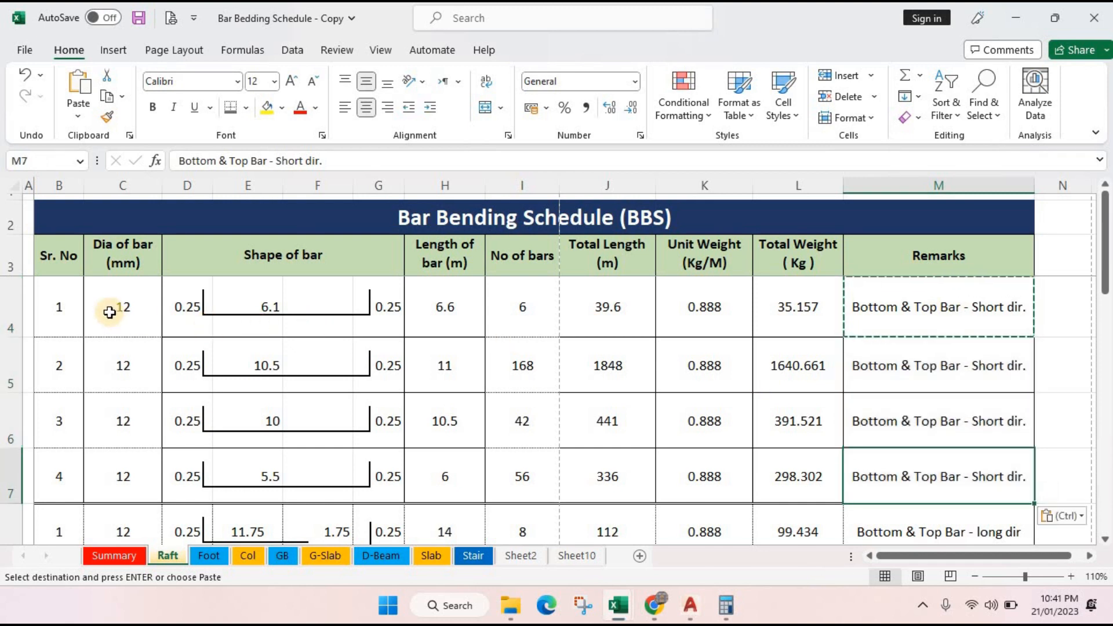
pyautogui.press('Escape')
# - Set the horizontal borders between the short-direction rows B4:M7 to the fine dotted line style
pyautogui.moveTo(49, 296); pyautogui.dragTo(961, 490)
pyautogui.hotkey('ctrl', '1')
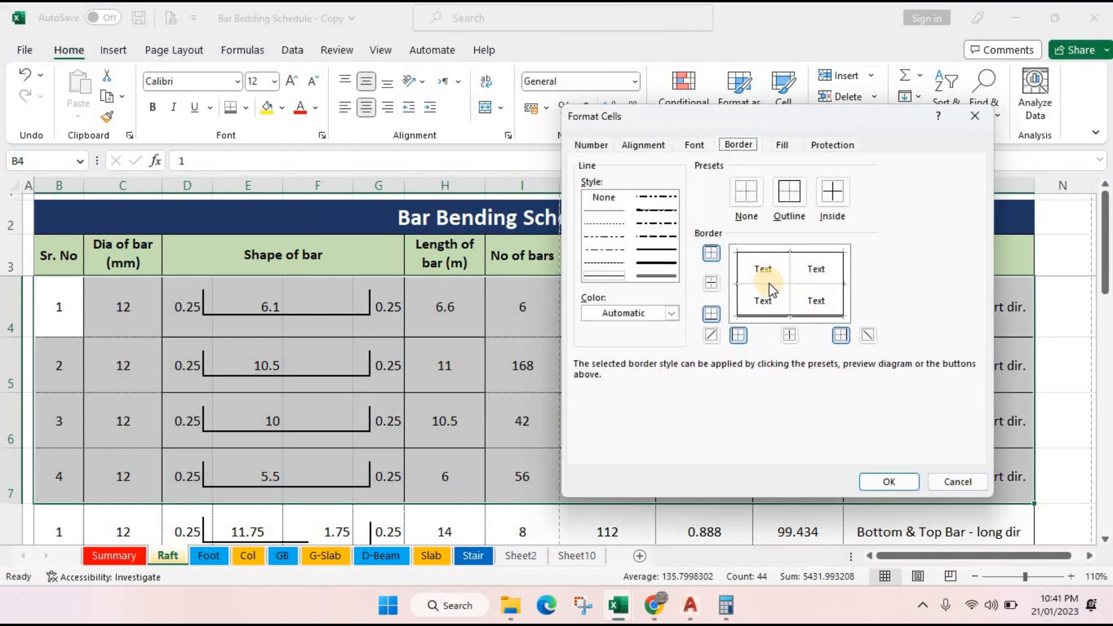
pyautogui.click(605, 210)
pyautogui.click(764, 284)
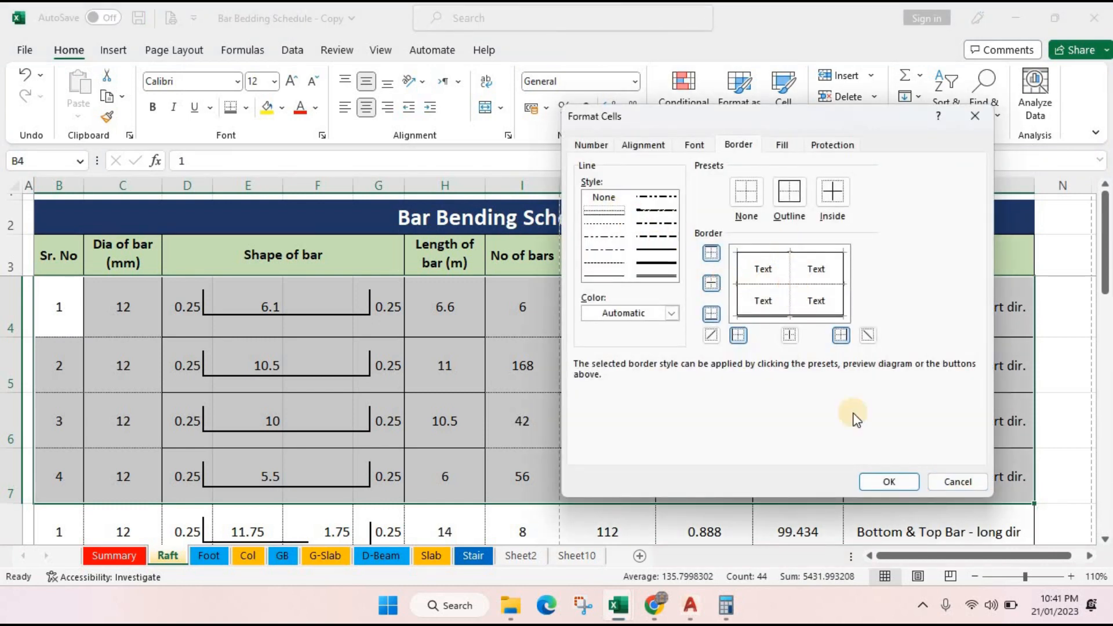
pyautogui.click(889, 482)
pyautogui.click(690, 397)
# - Sum the total weights of all raft bars, L4:L10, in cell L11
pyautogui.scroll(-1, 775, 423)
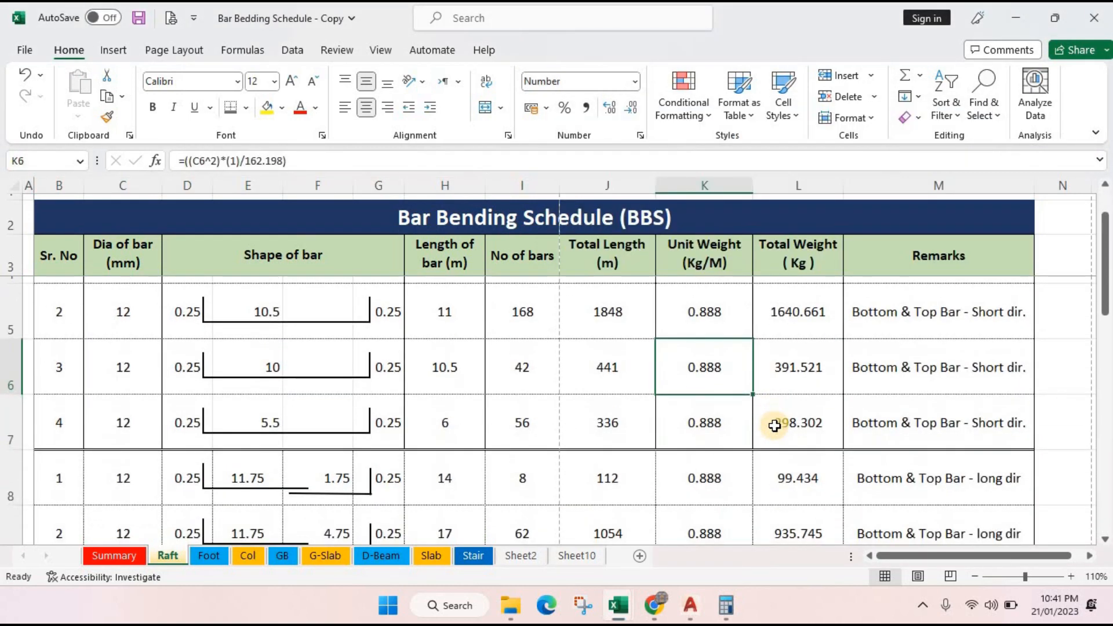
pyautogui.scroll(-3, 775, 423)
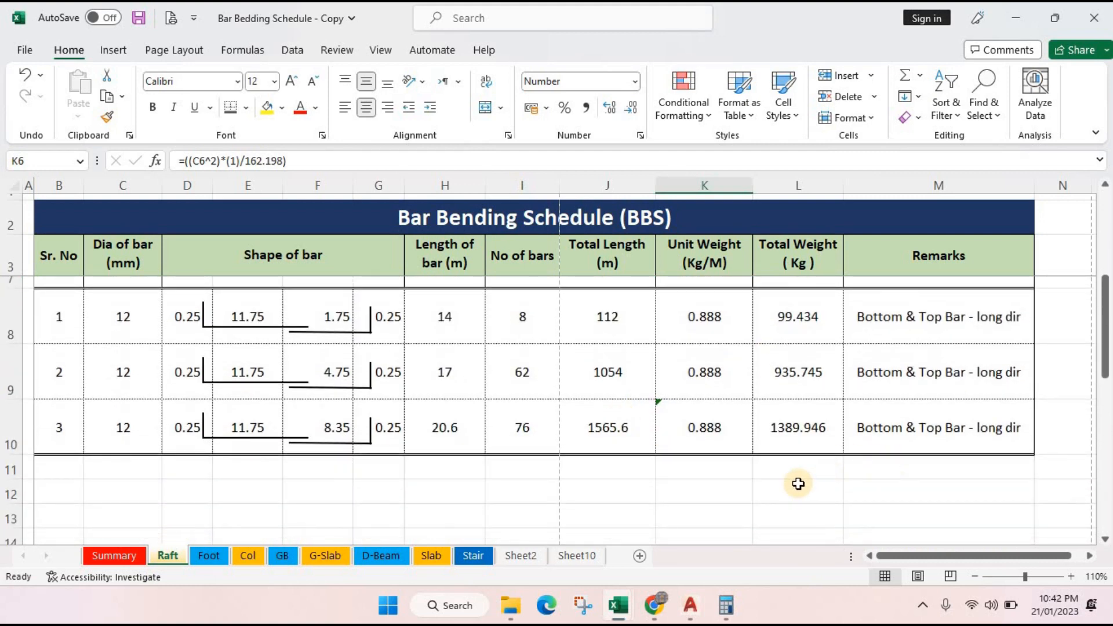
pyautogui.scroll(1, 792, 478)
pyautogui.scroll(3, 785, 467)
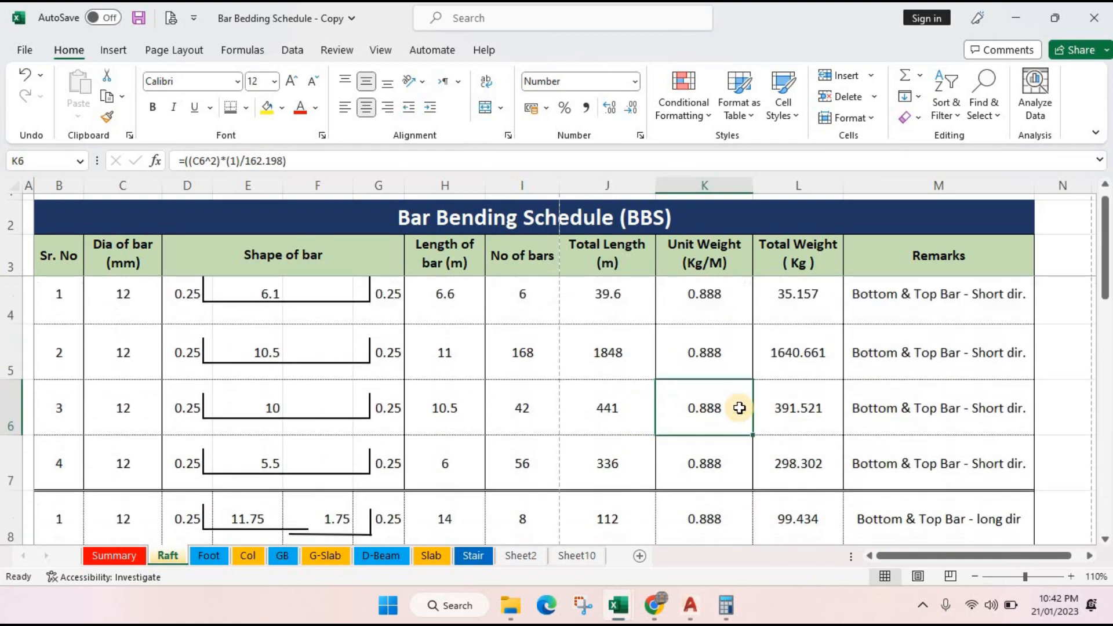
pyautogui.scroll(1, 739, 408)
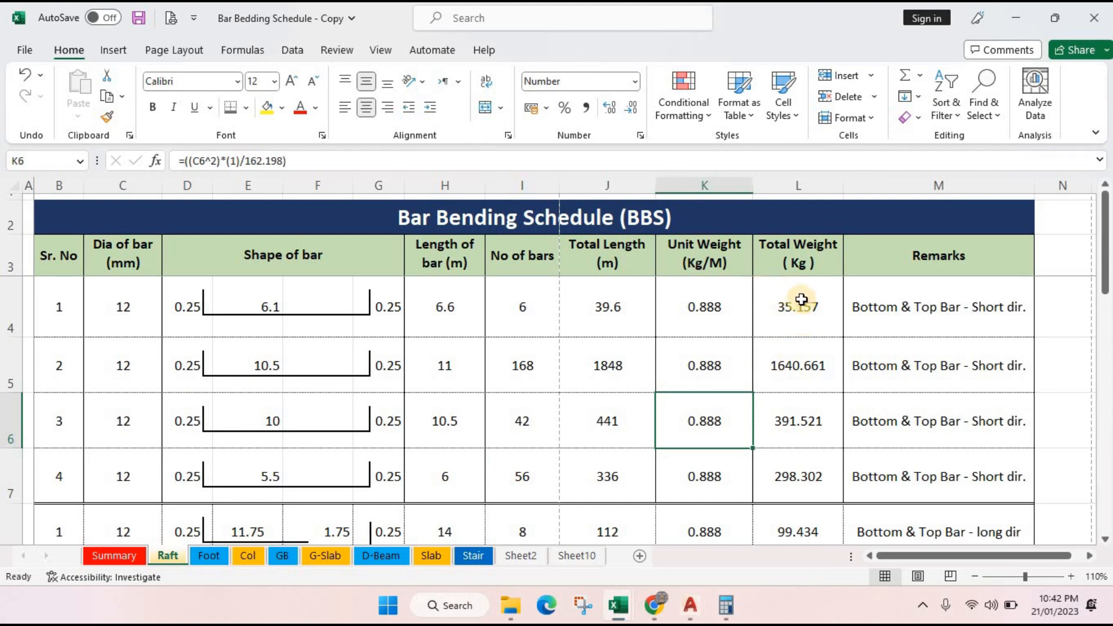
pyautogui.moveTo(802, 299); pyautogui.dragTo(807, 516)
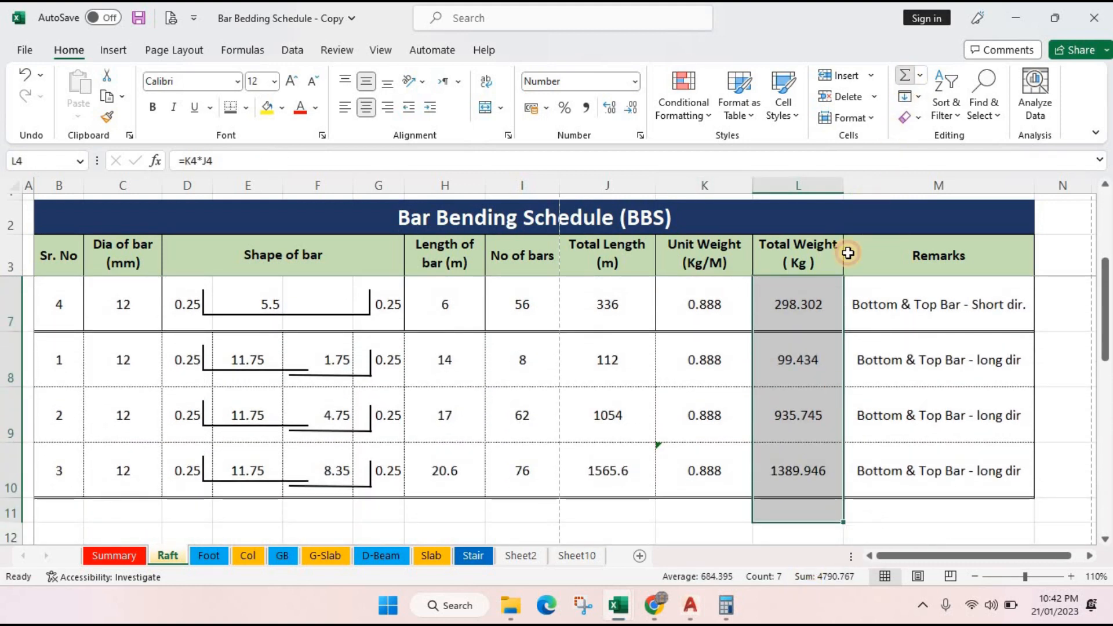
pyautogui.scroll(2, 835, 397)
pyautogui.scroll(-3, 802, 504)
pyautogui.hotkey('alt', '=')
pyautogui.click(802, 513)
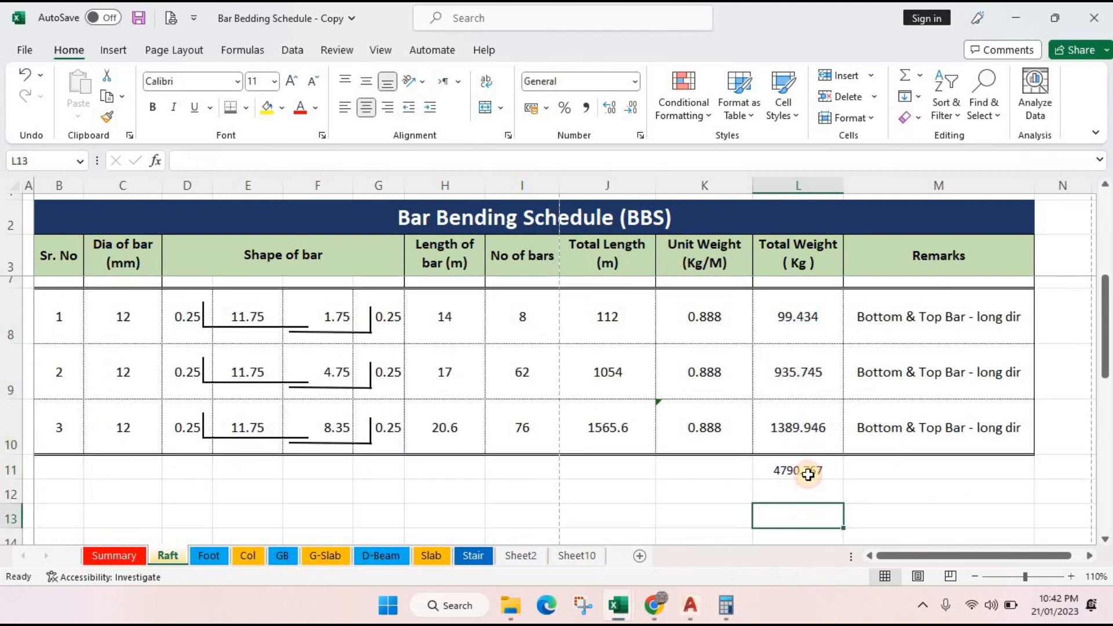
# - Highlight the total weight in L11 with yellow fill and bold text
pyautogui.click(808, 474)
pyautogui.click(262, 110)
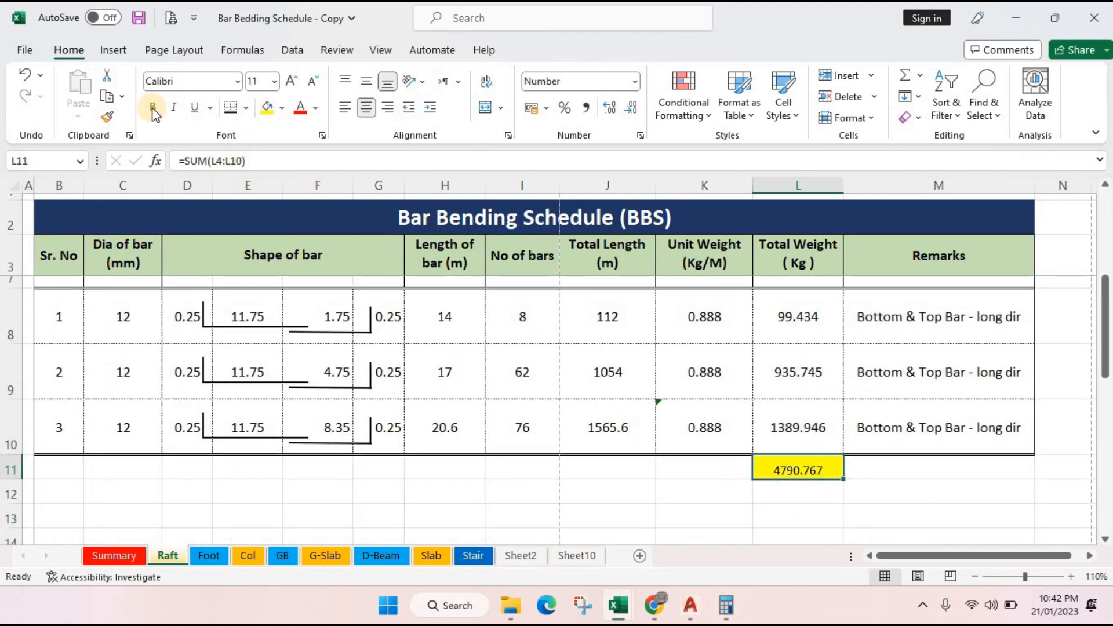
pyautogui.click(718, 492)
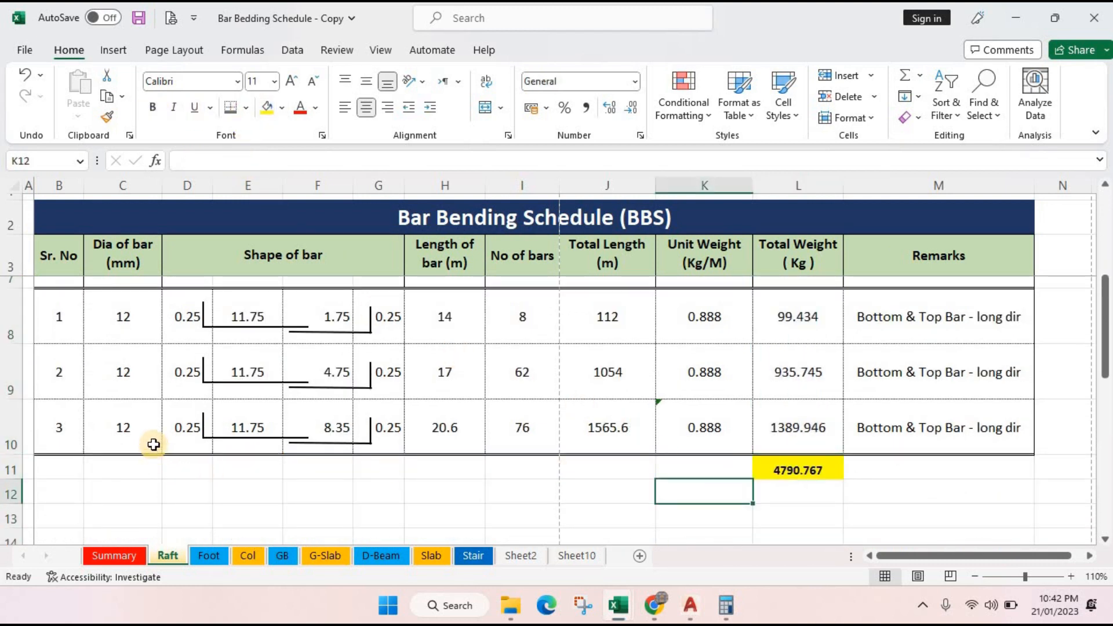
pyautogui.scroll(1, 146, 363)
pyautogui.scroll(3, 146, 363)
pyautogui.scroll(-2, 737, 355)
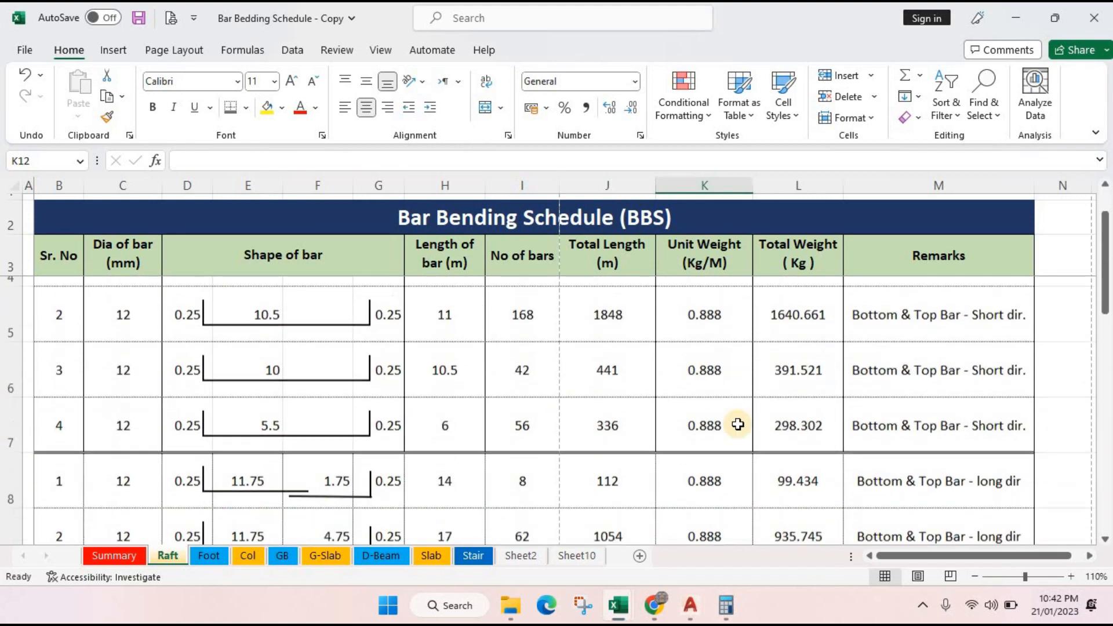
pyautogui.scroll(-3, 747, 441)
pyautogui.click(704, 487)
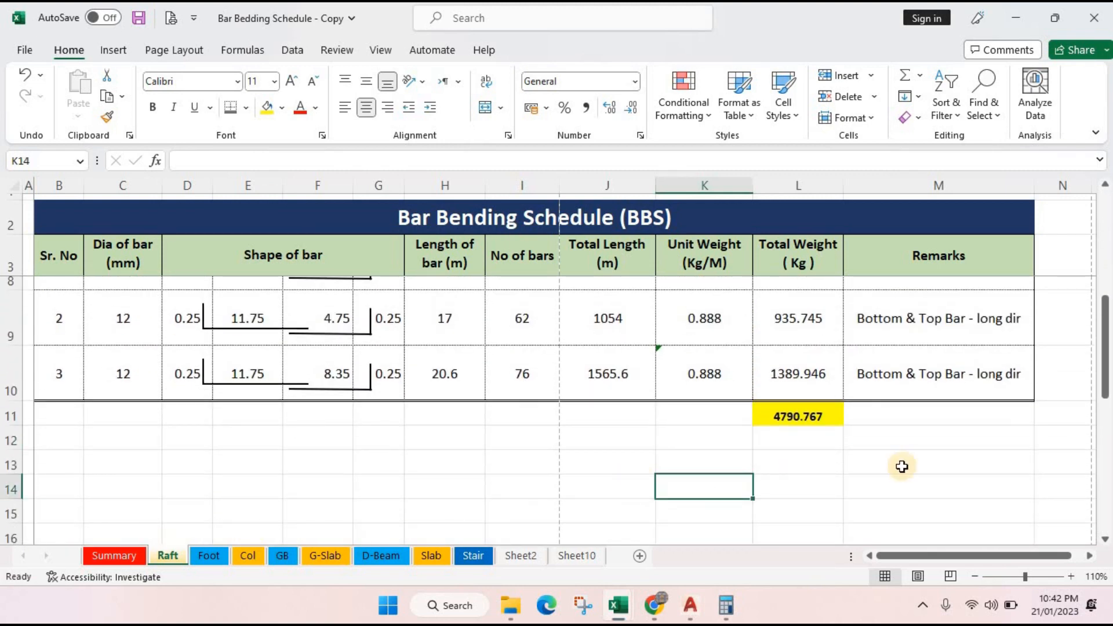
pyautogui.click(817, 491)
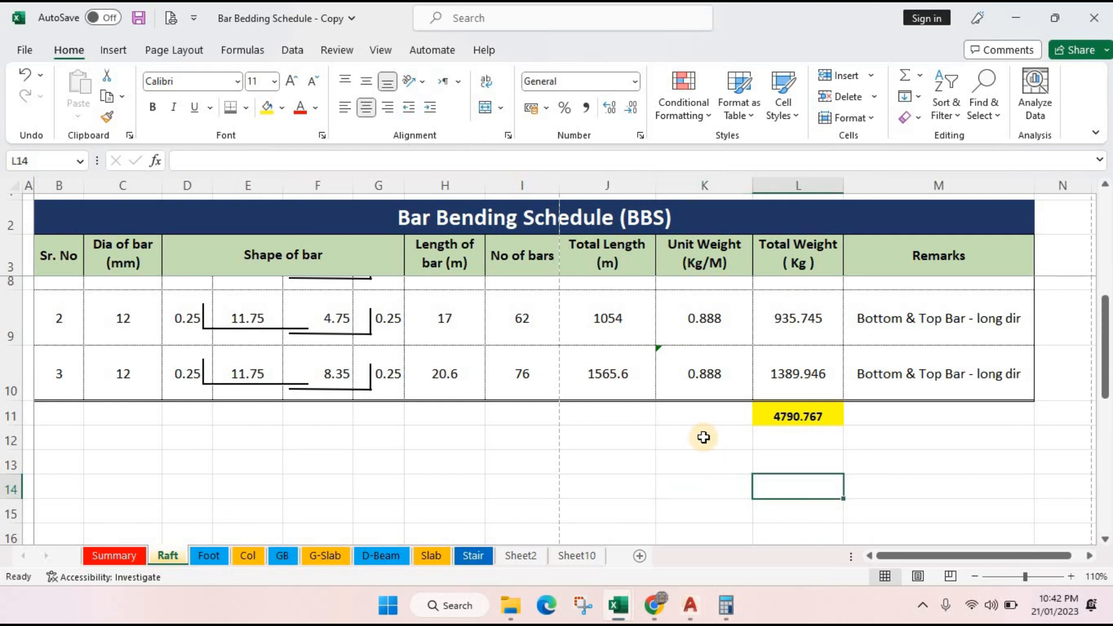
# - Label the total by entering "12 mm" in K11 and copy the formatting of L11 onto it
pyautogui.click(701, 421)
pyautogui.write('12')
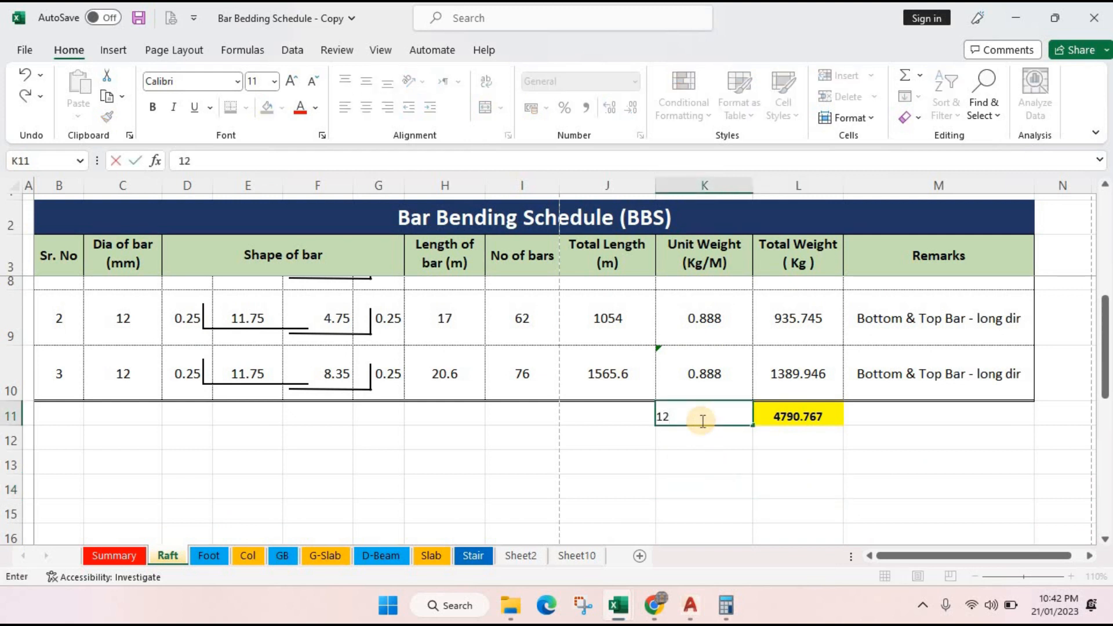
pyautogui.write(' mm')
pyautogui.press('Return')
pyautogui.click(798, 416)
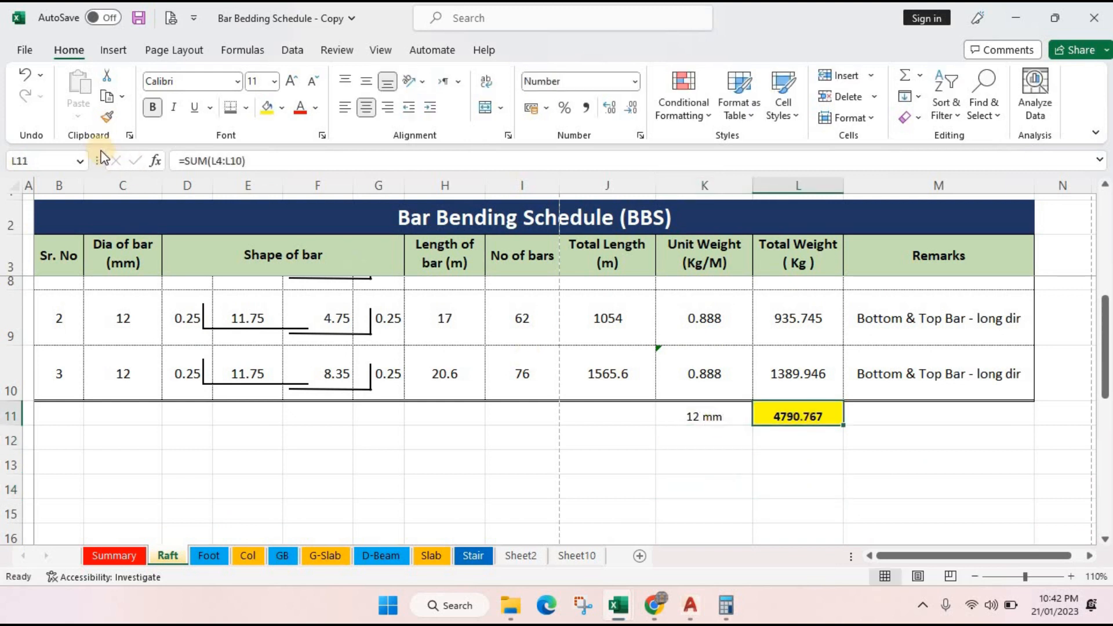
pyautogui.click(105, 116)
pyautogui.click(703, 417)
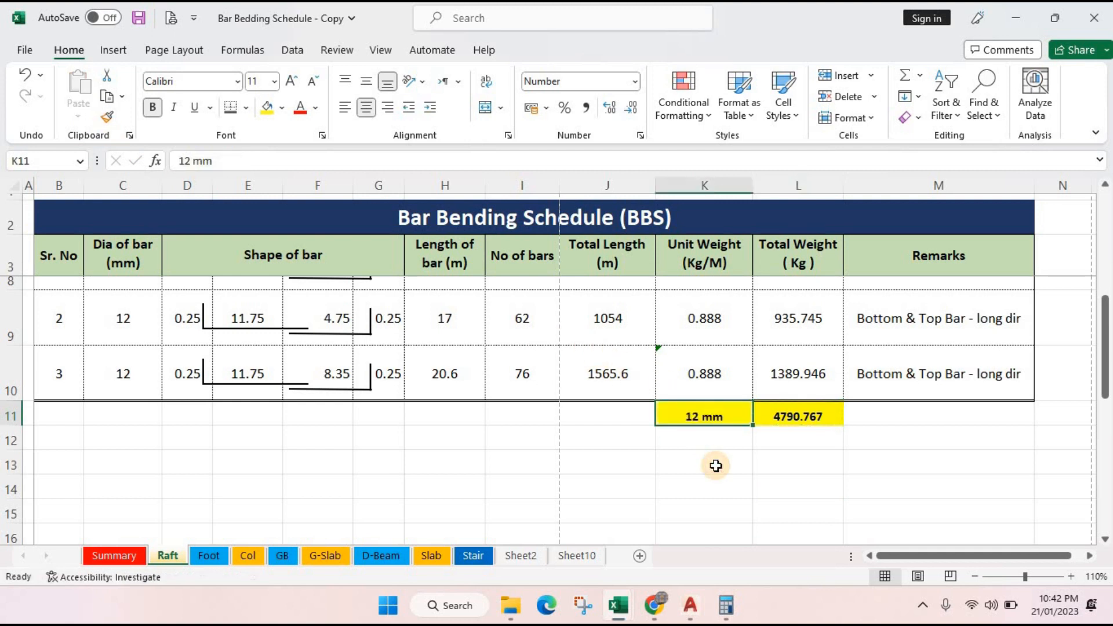
pyautogui.click(714, 462)
pyautogui.click(709, 439)
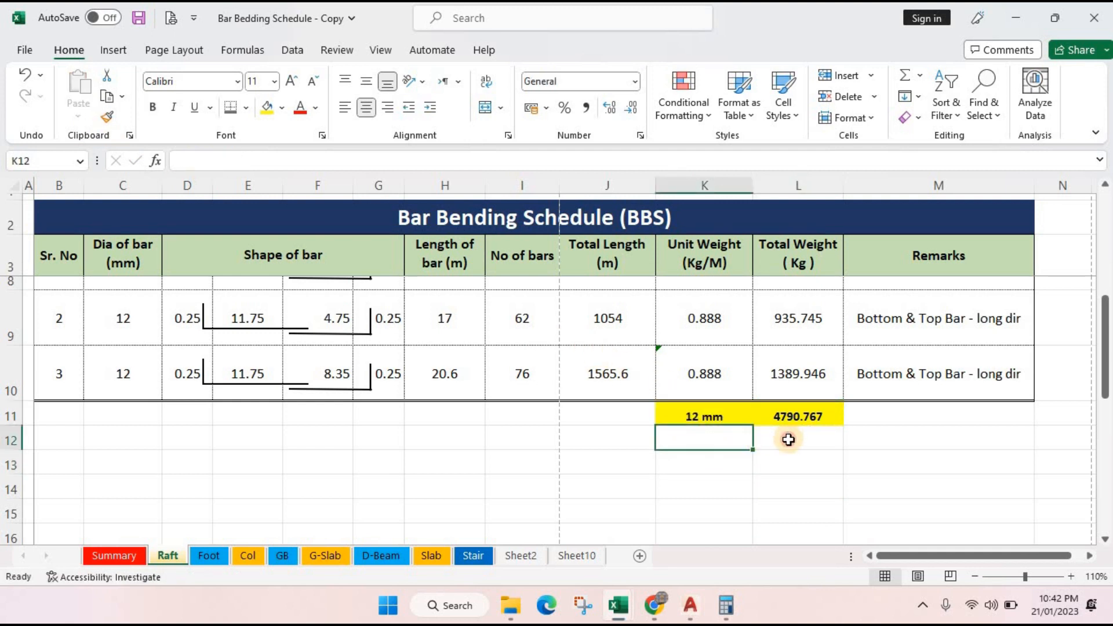
pyautogui.press('Down')
pyautogui.press('Down')
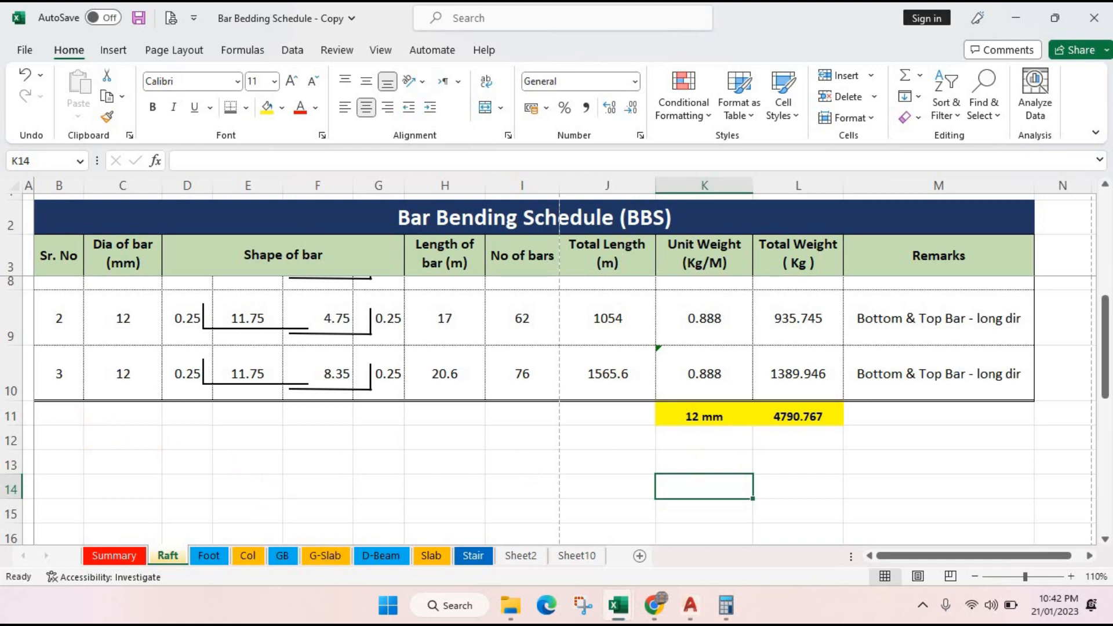
# - Switch to the structural drawing in AutoCAD and examine the additional bar callouts around the columns on grids A and B
pyautogui.click(691, 606)
pyautogui.scroll(-5, 516, 339)
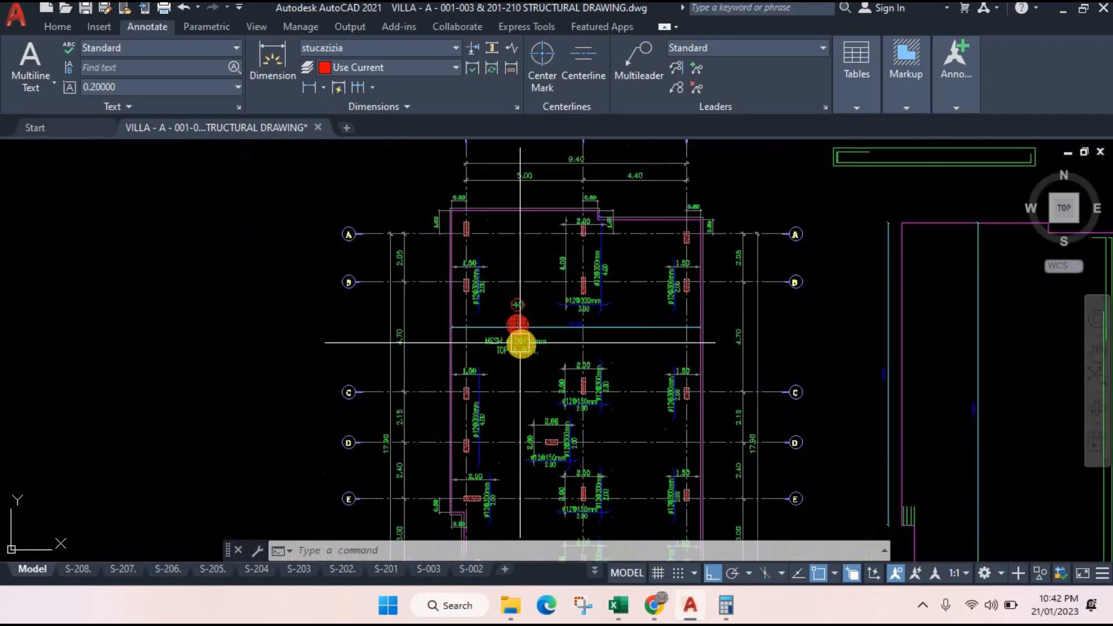
pyautogui.scroll(6, 577, 259)
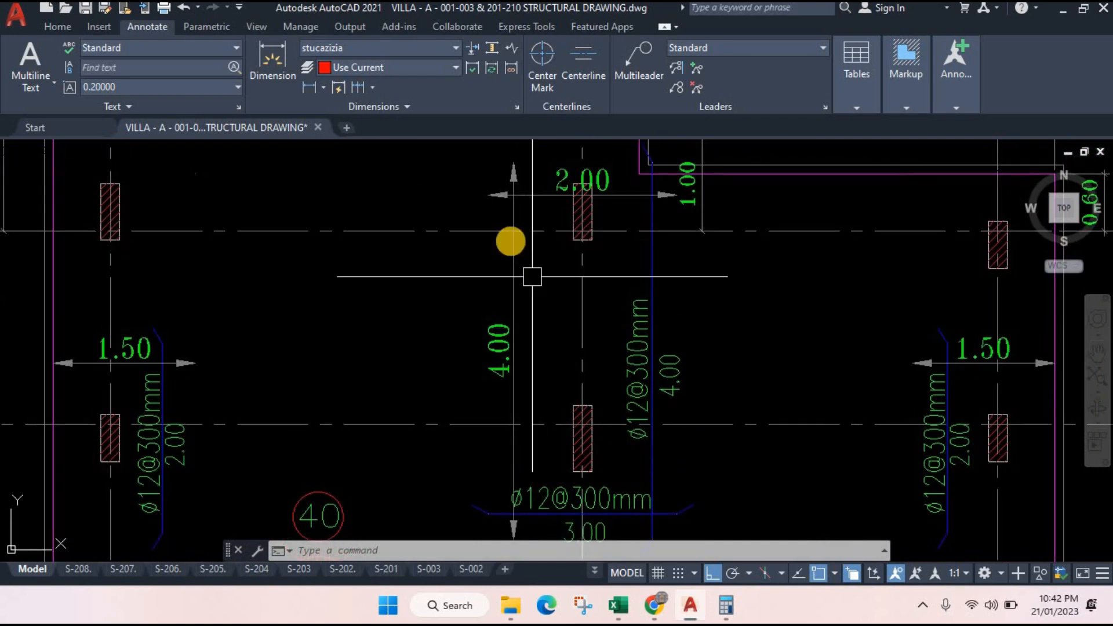
pyautogui.scroll(-3, 497, 276)
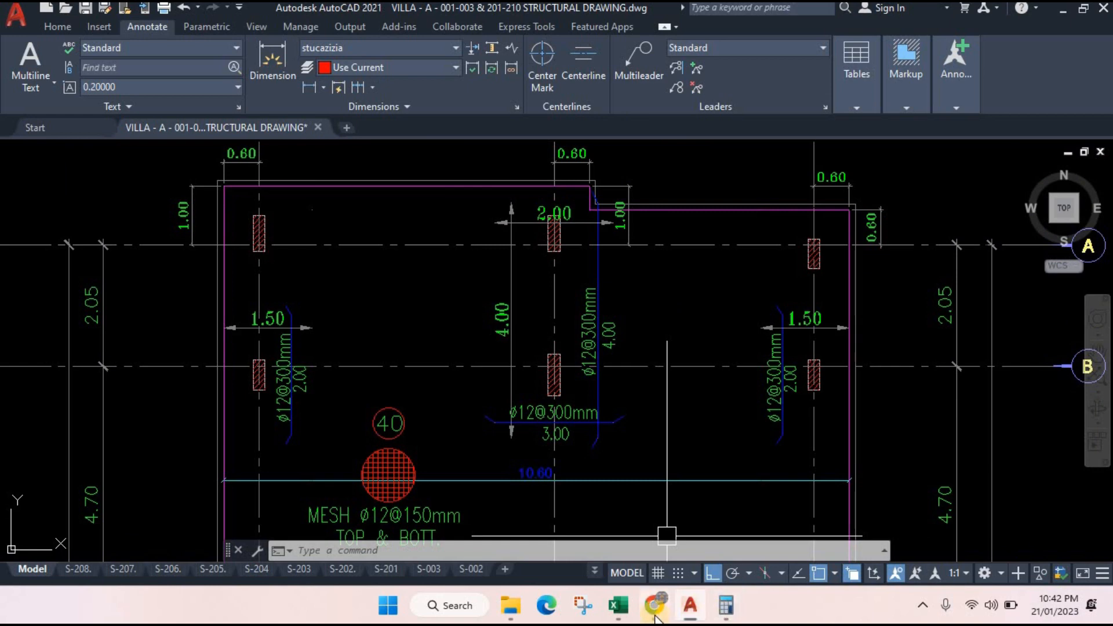
# - Back in the Excel Raft sheet, copy the three long-direction bar rows B8:M10 to a new block starting at B13
pyautogui.moveTo(618, 606)
pyautogui.click(548, 525)
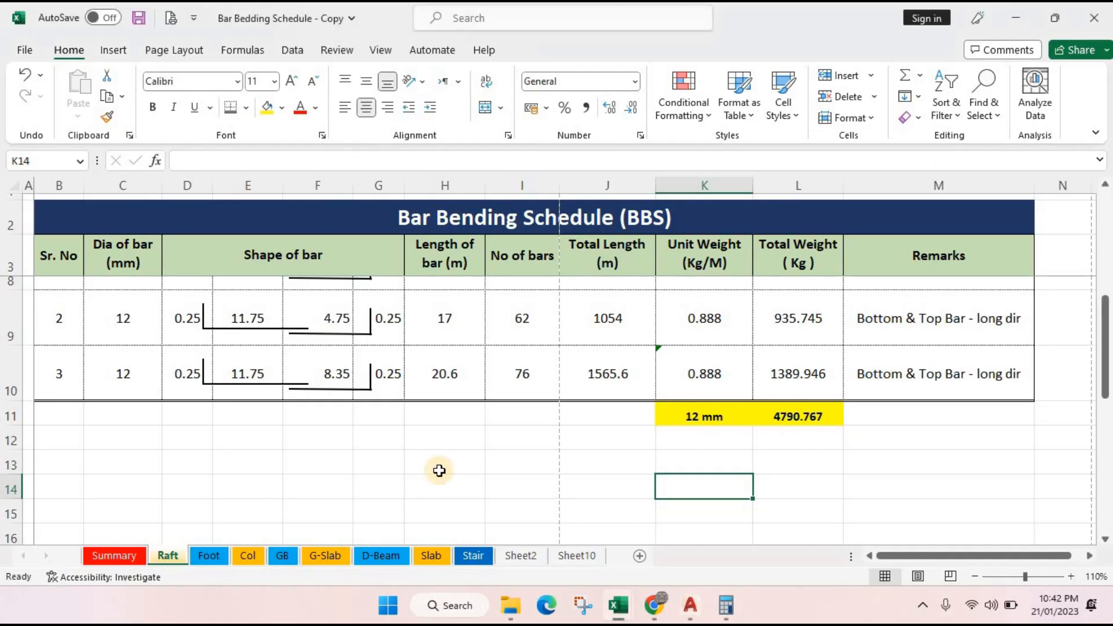
pyautogui.scroll(1, 299, 424)
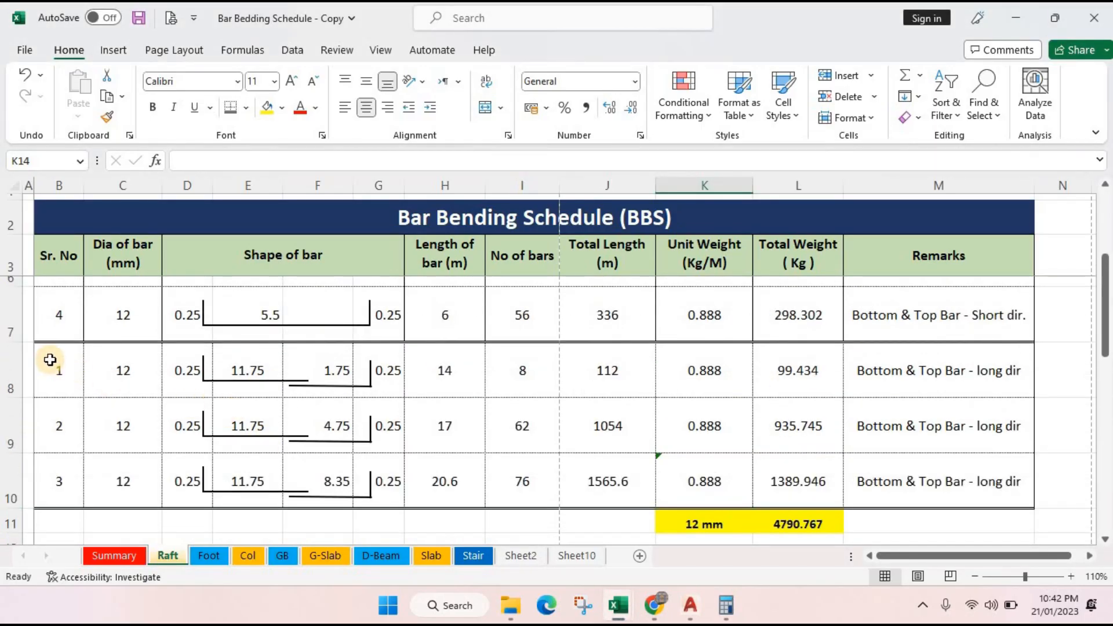
pyautogui.moveTo(49, 360); pyautogui.dragTo(926, 493)
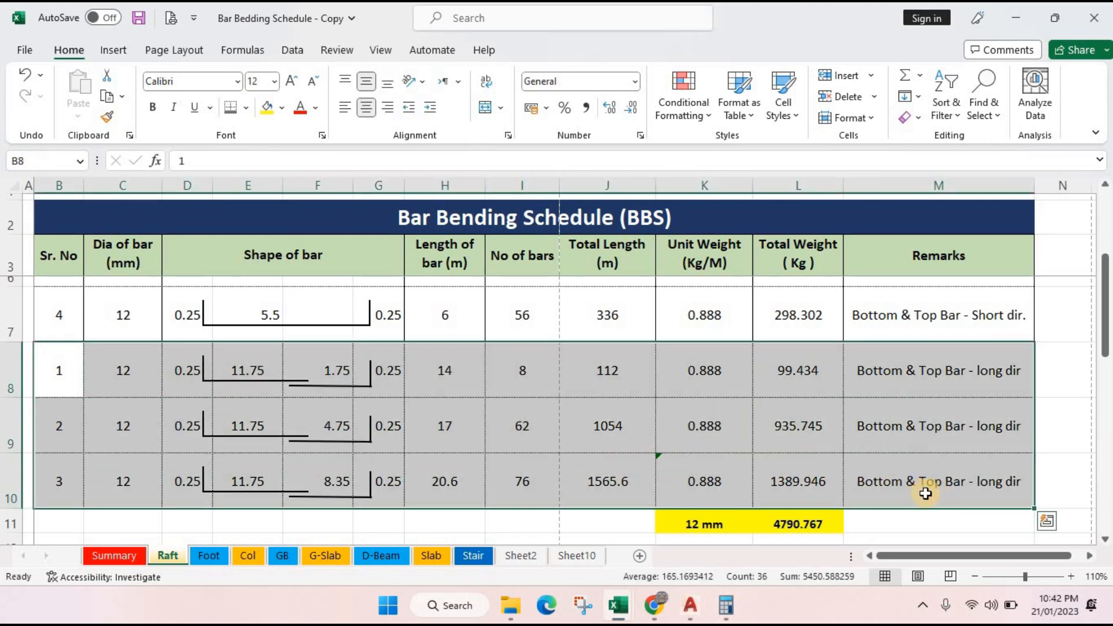
pyautogui.hotkey('ctrl', 'c')
pyautogui.scroll(-1, 665, 504)
pyautogui.click(69, 515)
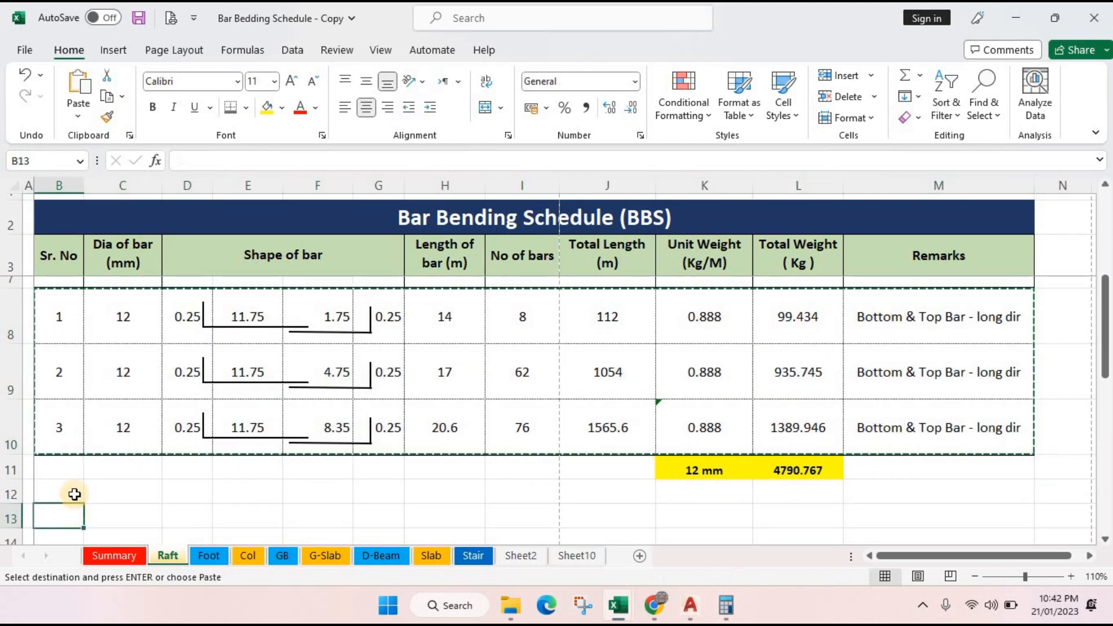
pyautogui.press('Return')
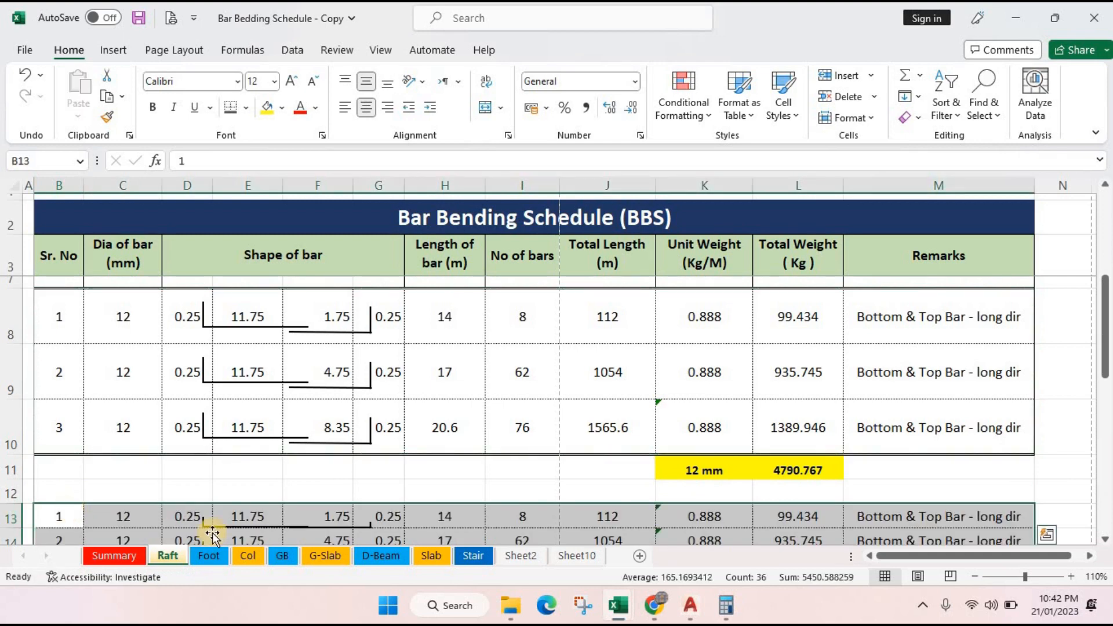
# - Increase the height of rows 13 to 15 equally to give the copied bar shapes more room
pyautogui.scroll(-2, 397, 535)
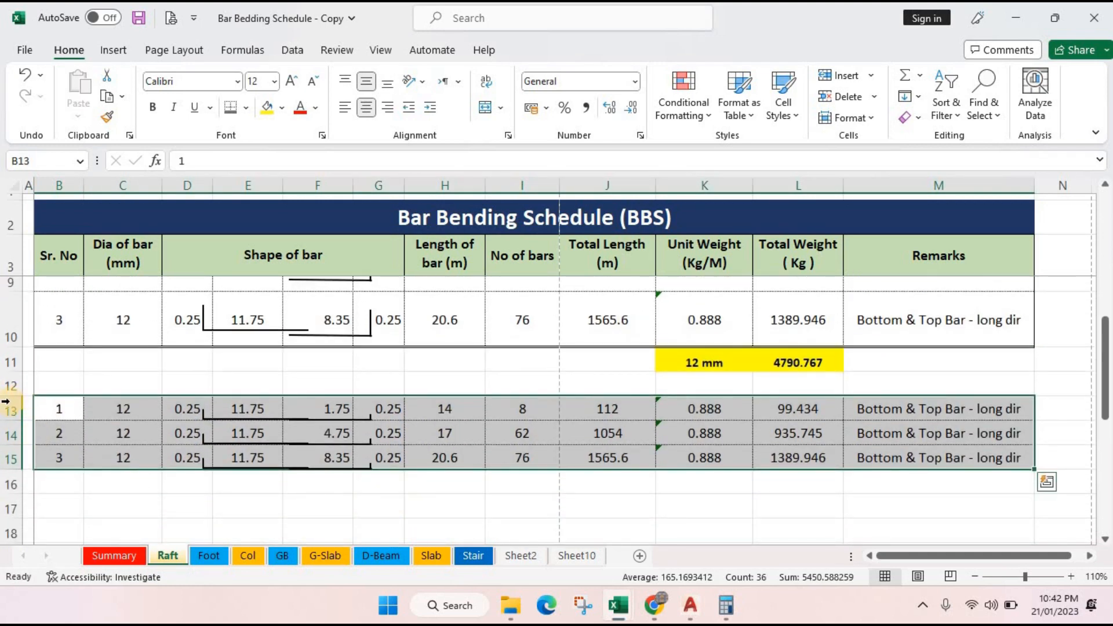
pyautogui.moveTo(7, 415); pyautogui.dragTo(9, 458)
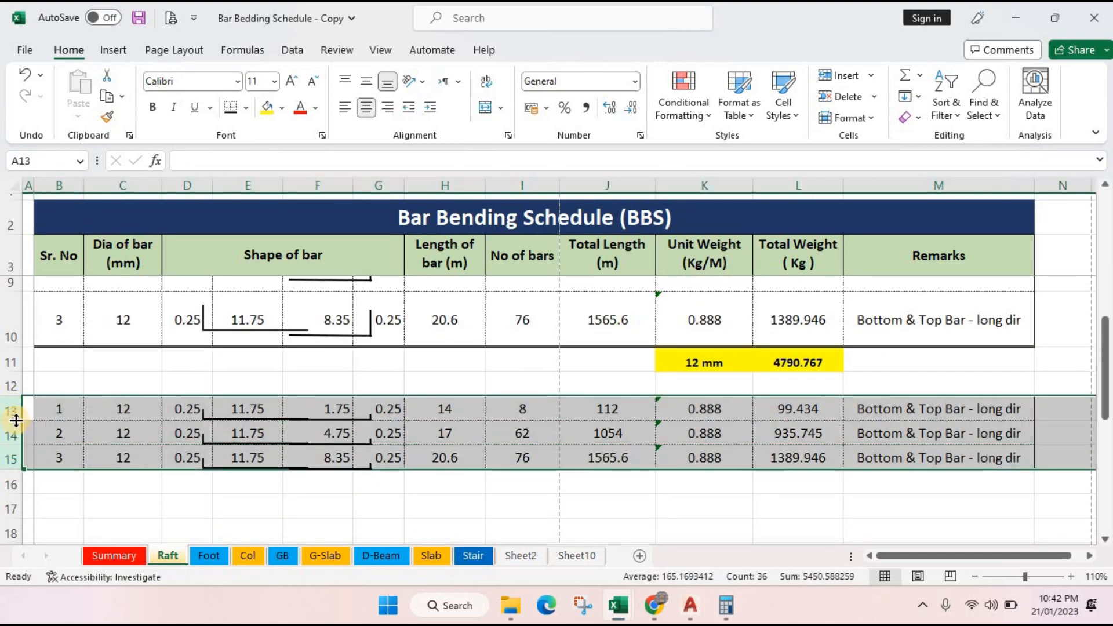
pyautogui.moveTo(15, 420); pyautogui.dragTo(17, 439)
pyautogui.click(226, 482)
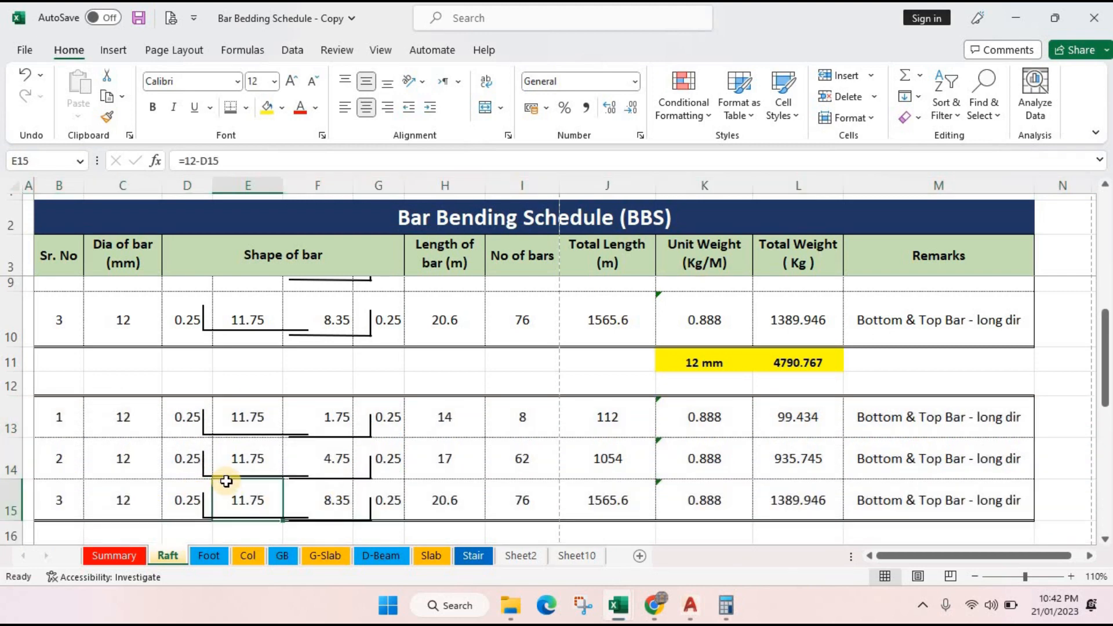
pyautogui.scroll(-1, 226, 482)
pyautogui.moveTo(11, 361); pyautogui.dragTo(11, 446)
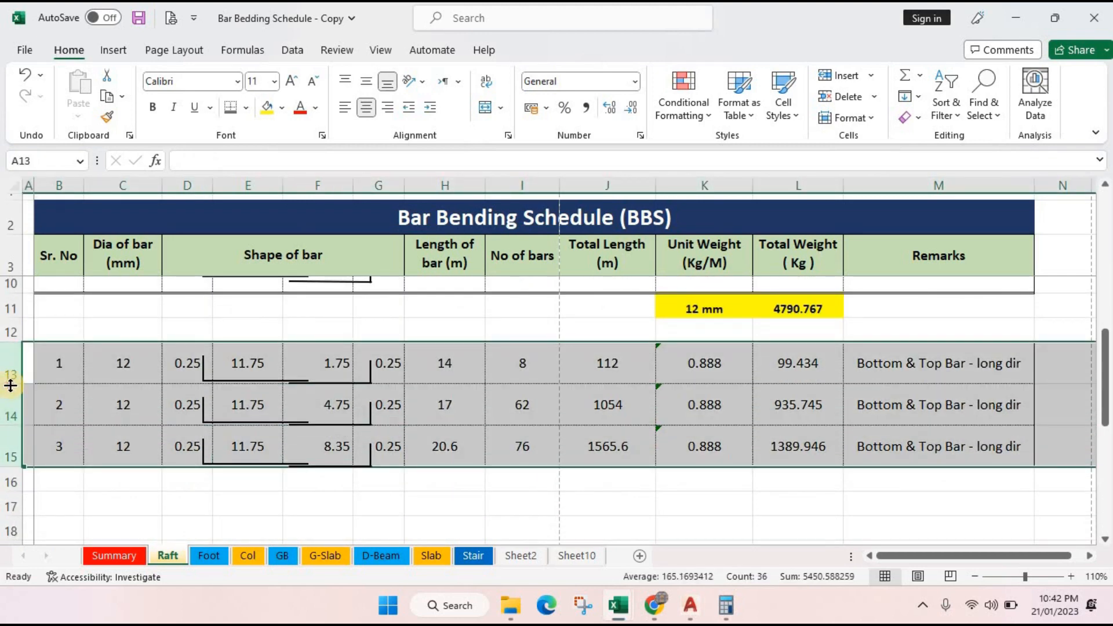
pyautogui.moveTo(11, 385); pyautogui.dragTo(87, 389)
pyautogui.click(119, 400)
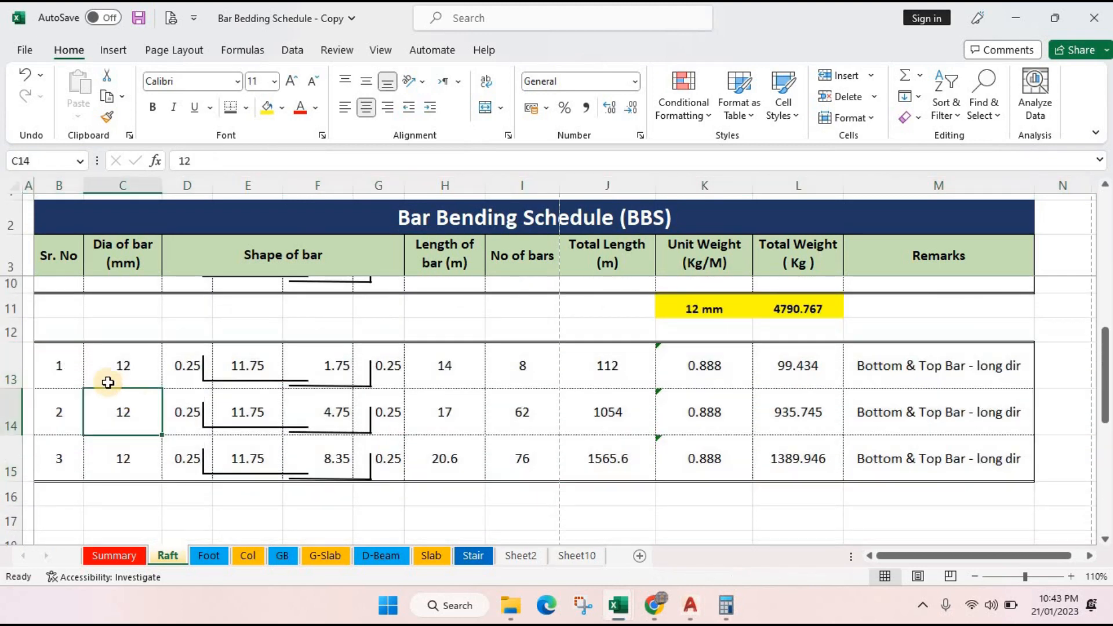
# - Open the remark in M13 for editing and check the additional bar callouts down to grid E in the AutoCAD structural drawing
pyautogui.doubleClick(960, 377)
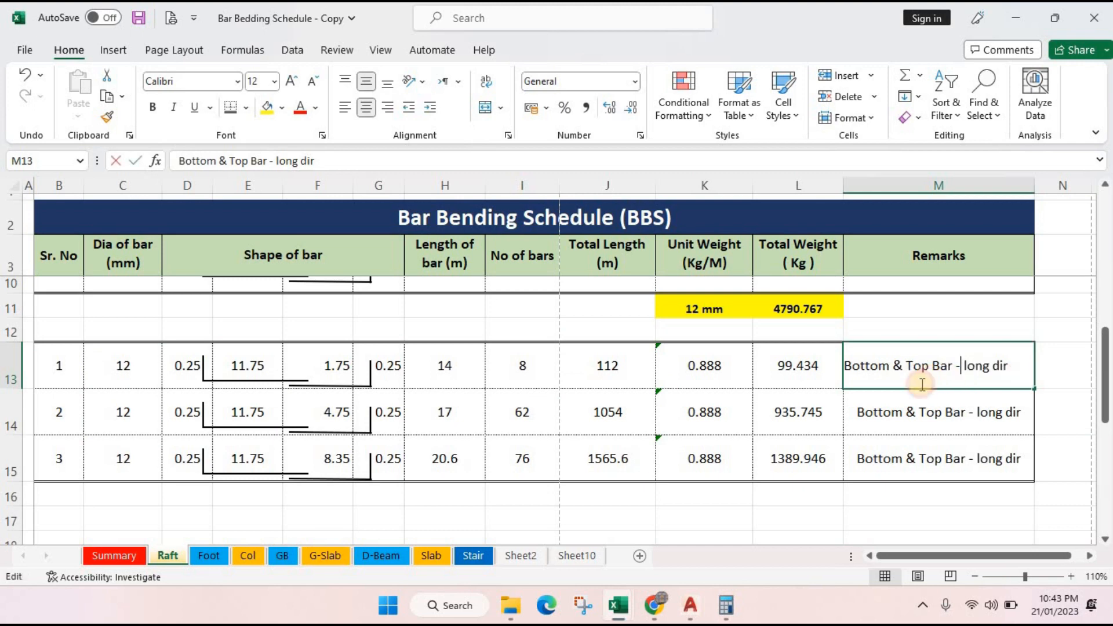
pyautogui.click(696, 615)
pyautogui.press('Escape')
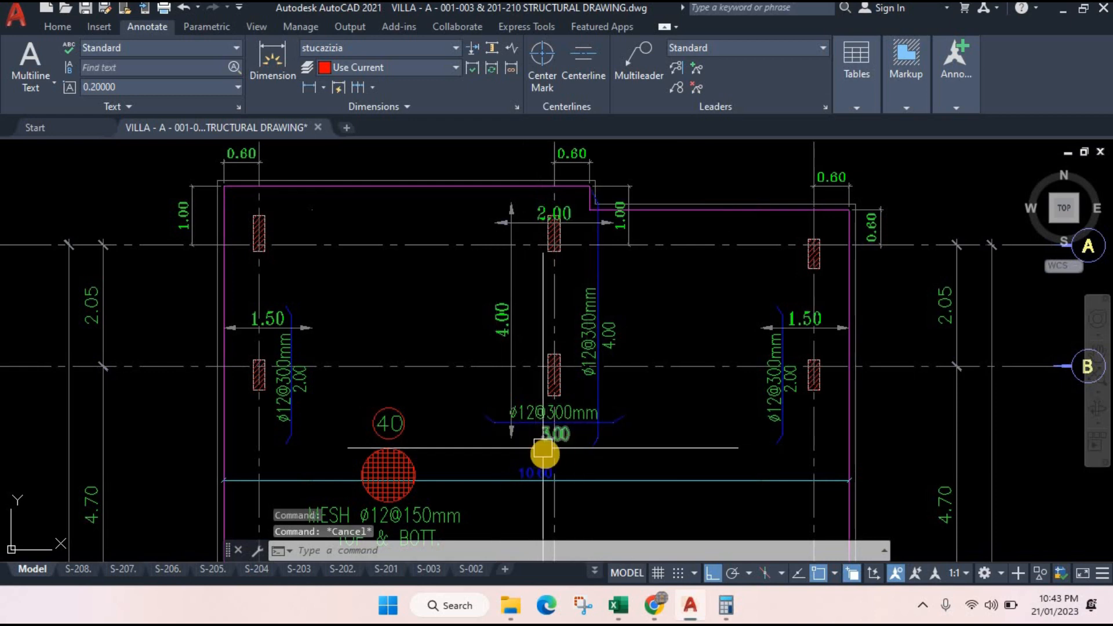
pyautogui.moveTo(704, 451)
pyautogui.mouseDown()
pyautogui.moveTo(686, 429)
pyautogui.moveTo(686, 350)
pyautogui.moveTo(699, 348)
pyautogui.moveTo(725, 422)
pyautogui.moveTo(730, 363)
pyautogui.mouseUp()
pyautogui.scroll(-3, 686, 429)
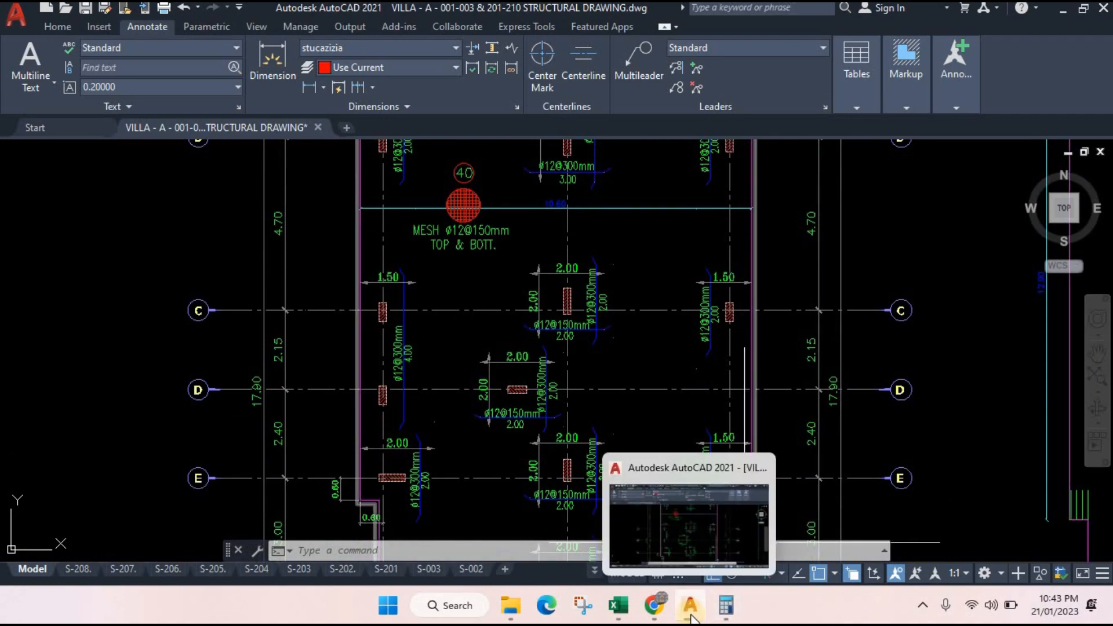
# - Return to the Bar Bedding Schedule workbook in Excel and change the remark in M13 to "Add -Top Bar - long dir"
pyautogui.click(618, 606)
pyautogui.click(614, 614)
pyautogui.moveTo(612, 619)
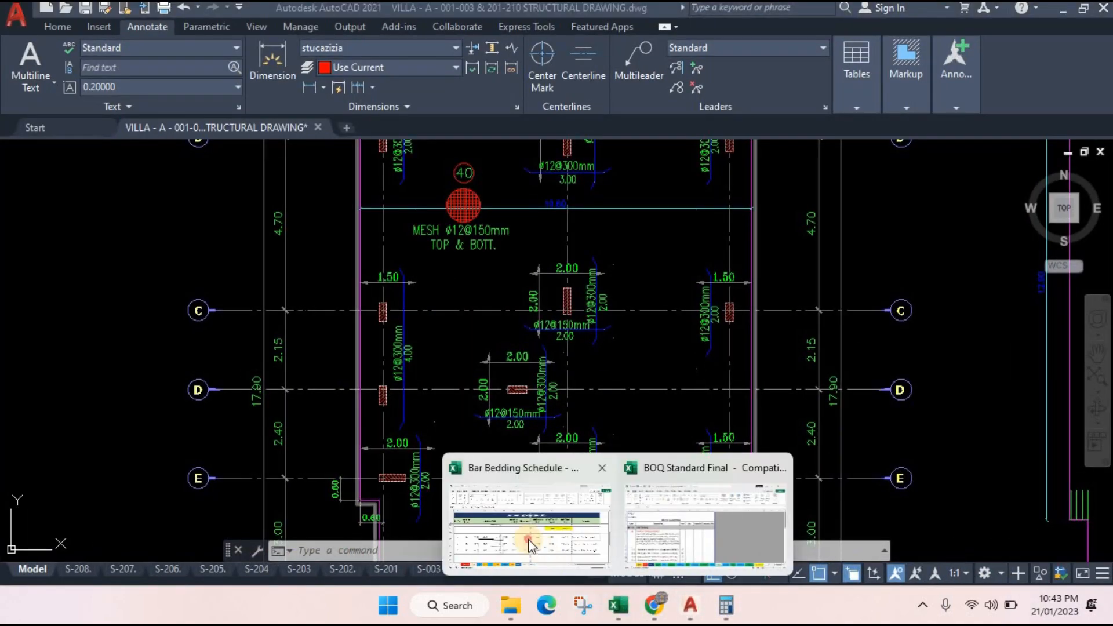
pyautogui.click(528, 542)
pyautogui.moveTo(905, 369); pyautogui.dragTo(809, 365)
pyautogui.write('Add')
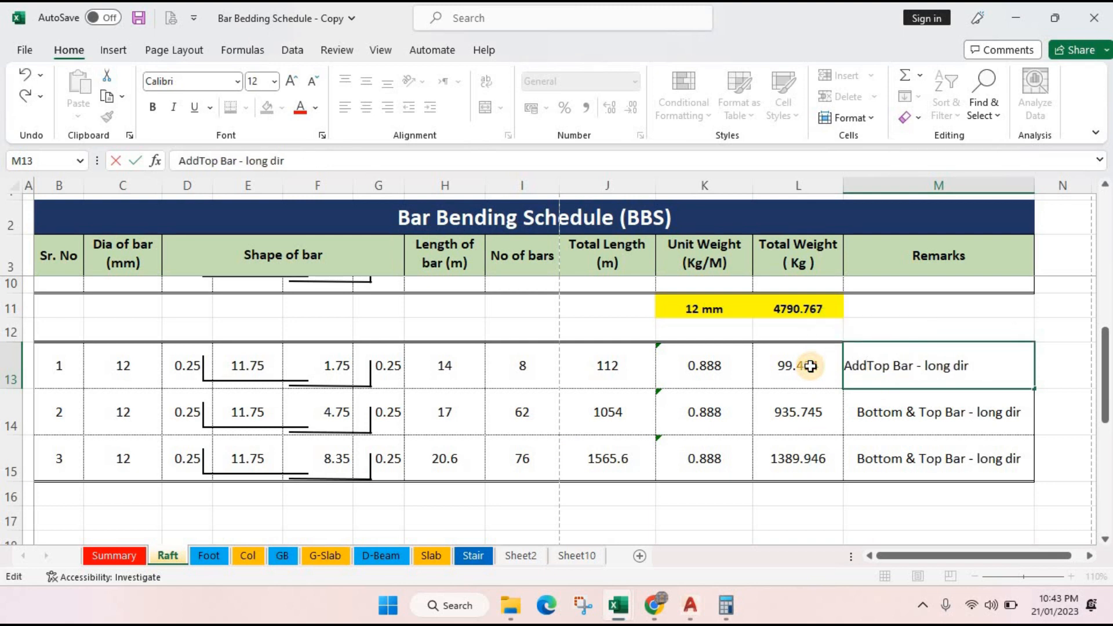
pyautogui.write(' -')
pyautogui.press('Return')
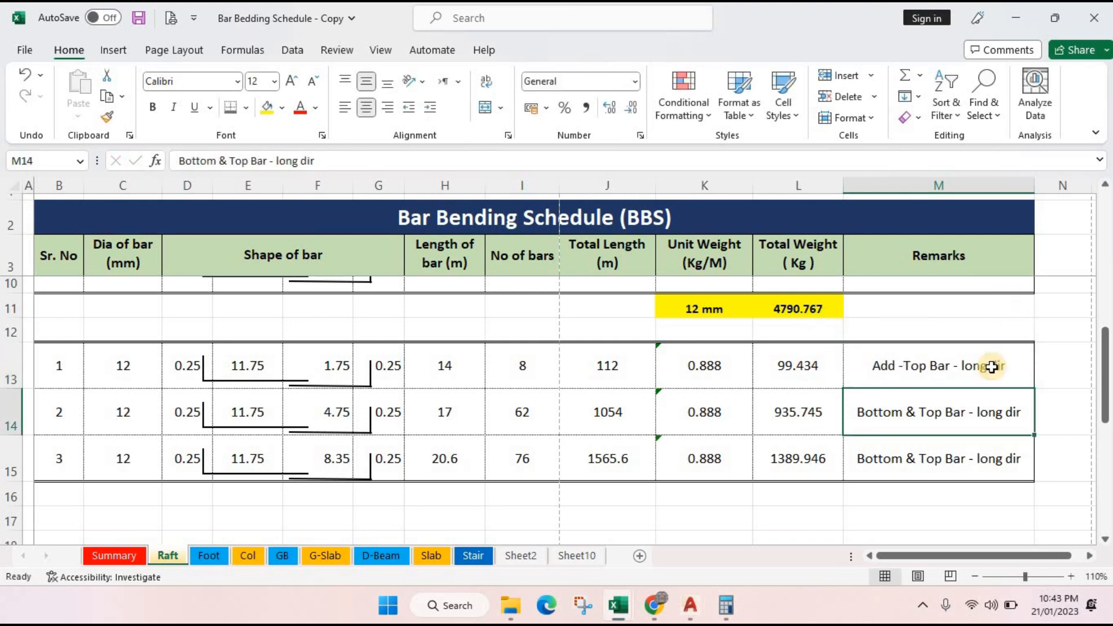
# - Change the direction in the M13 remark to short, making it read "Add -Top Bar -short dir"
pyautogui.click(992, 367)
pyautogui.doubleClick(934, 369)
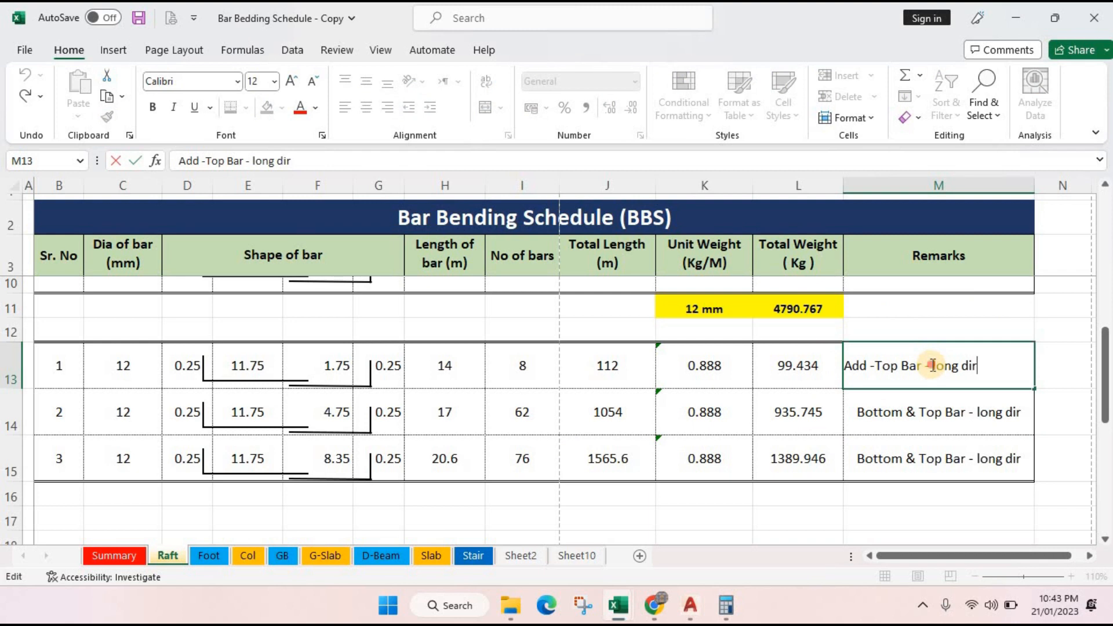
pyautogui.write('shor')
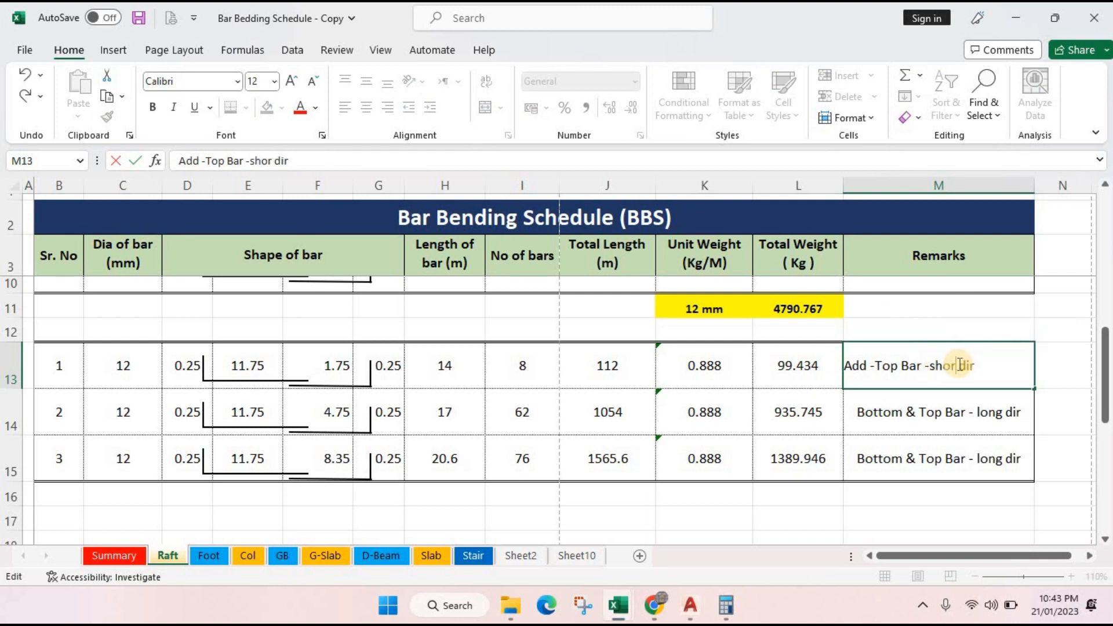
pyautogui.press('Return')
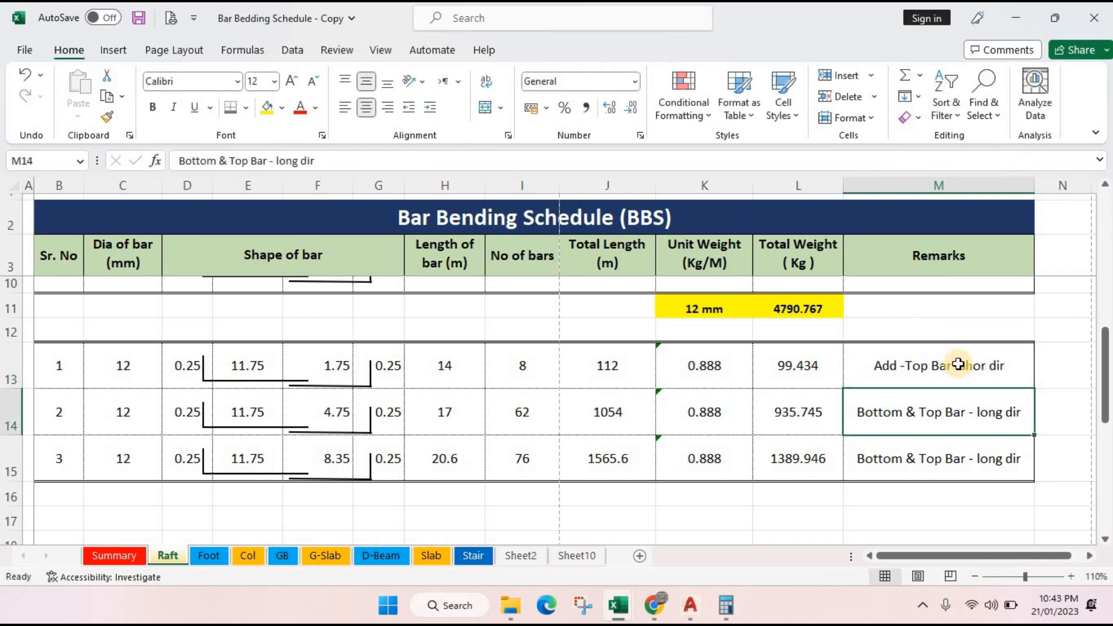
pyautogui.click(958, 364)
pyautogui.doubleClick(954, 366)
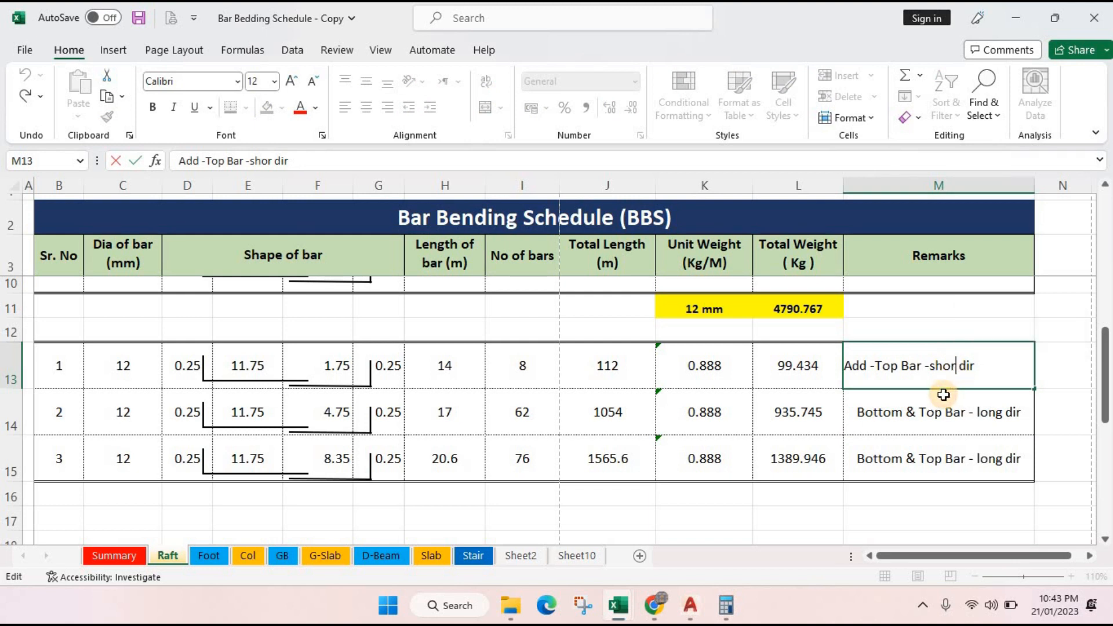
pyautogui.write('t')
pyautogui.click(949, 438)
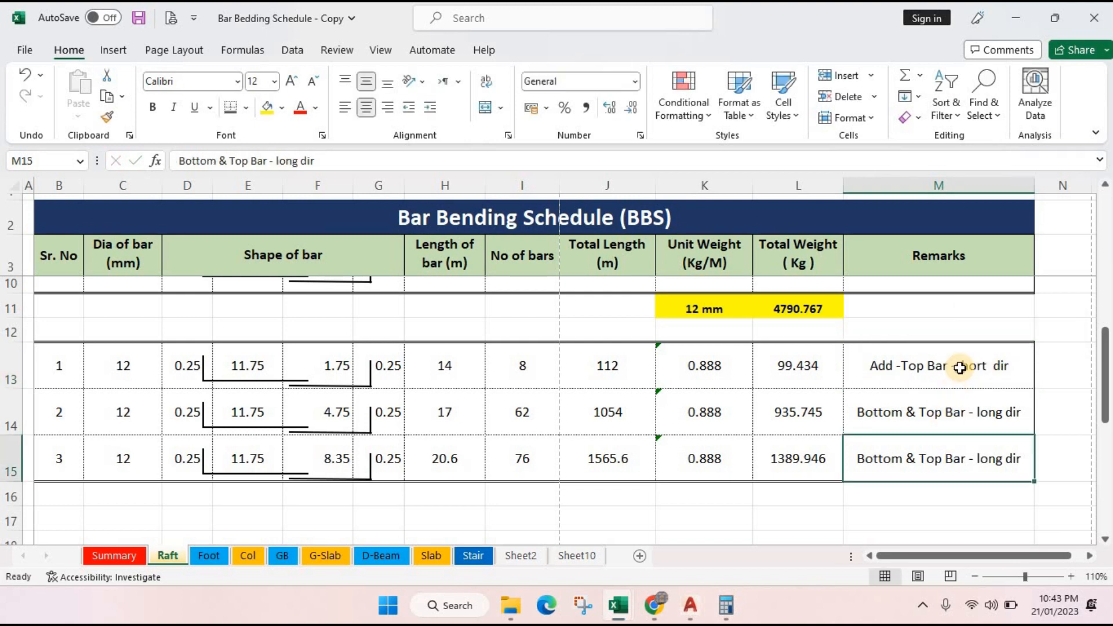
# - Copy the remark in M13 down to M14 and M15
pyautogui.click(959, 367)
pyautogui.hotkey('ctrl', 'c')
pyautogui.hotkey('shift', 'Down')
pyautogui.hotkey('shift', 'Down')
pyautogui.press('Return')
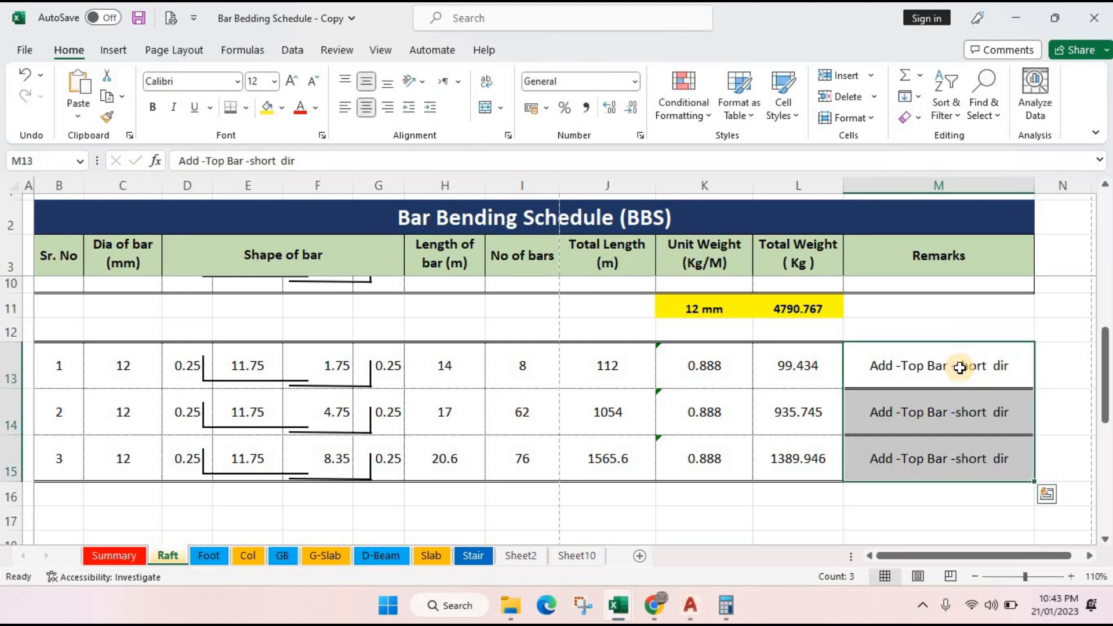
# - Select the horizontal bar line in row 13, then examine the additional bar callouts near grids A and B in the AutoCAD drawing
pyautogui.click(259, 381)
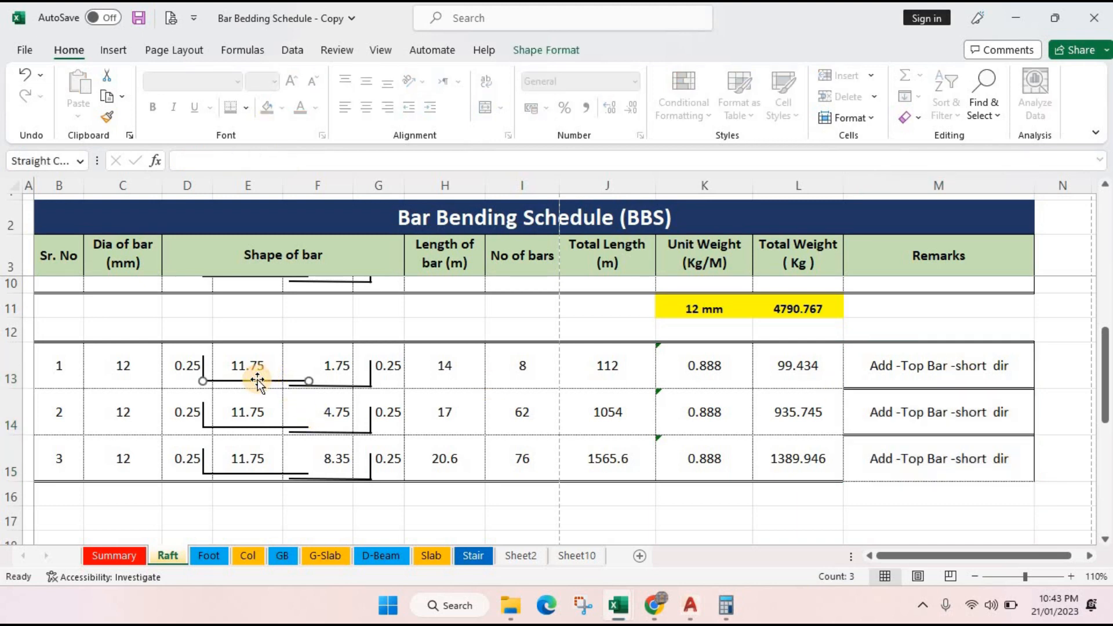
pyautogui.click(689, 607)
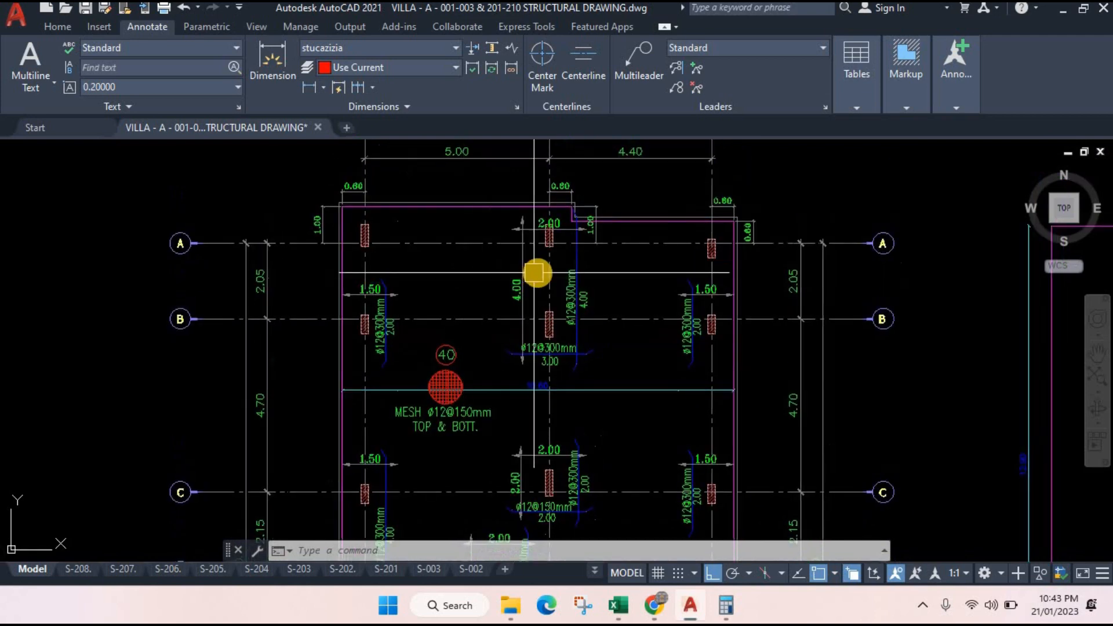
pyautogui.scroll(2, 448, 214)
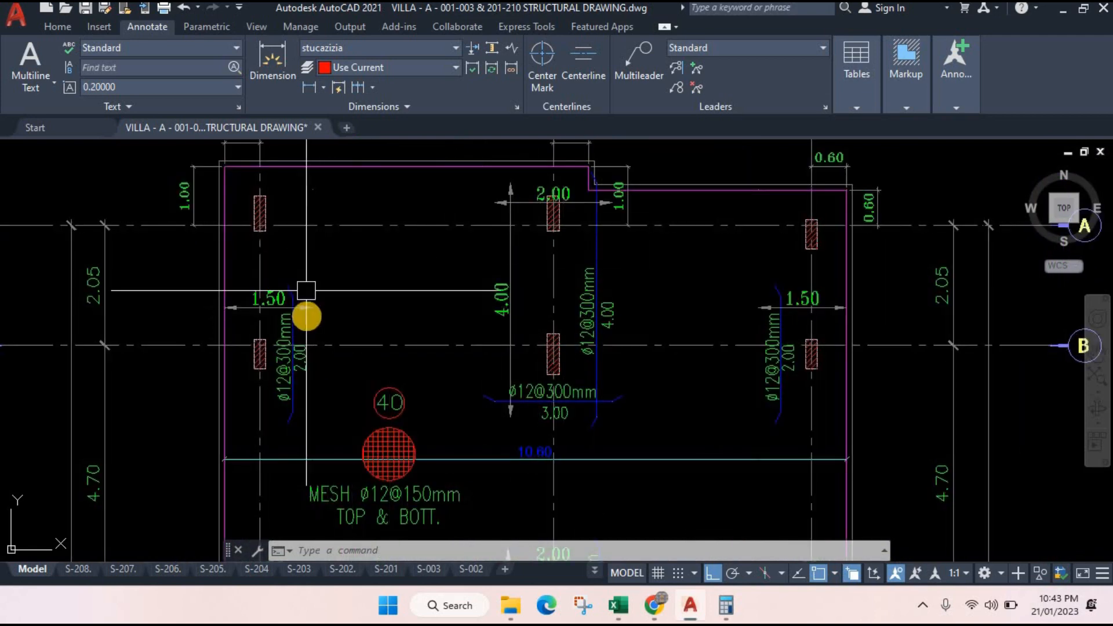
# - Examine the additional ø12@300mm and ø12@150mm bars and their spread dimensions around the columns between grids A and G on the raft plan
pyautogui.scroll(1, 637, 305)
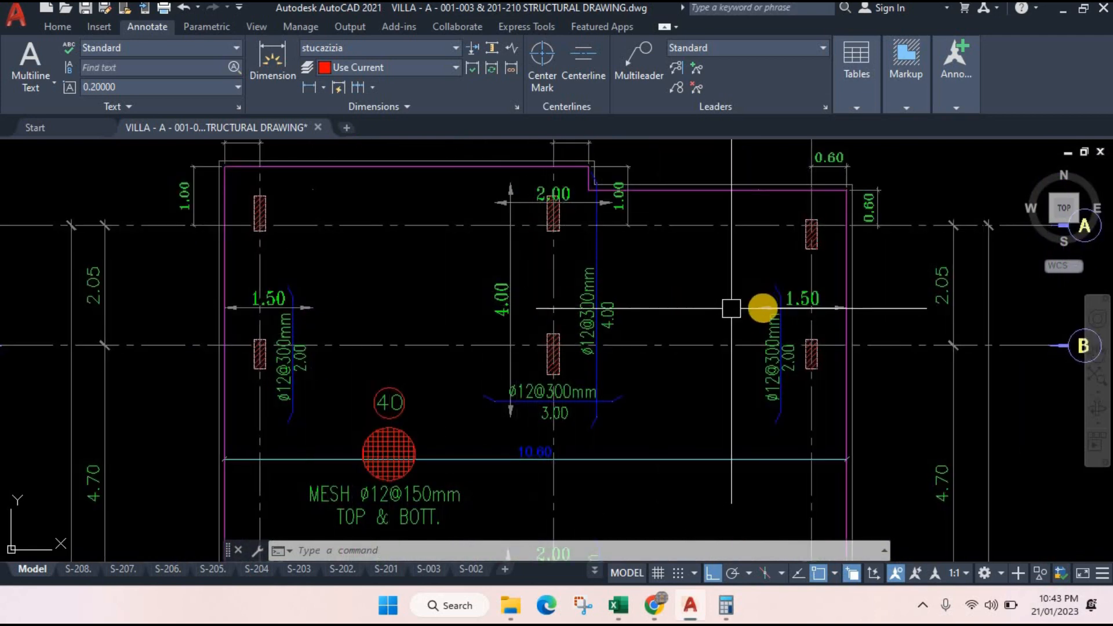
pyautogui.scroll(-3, 418, 443)
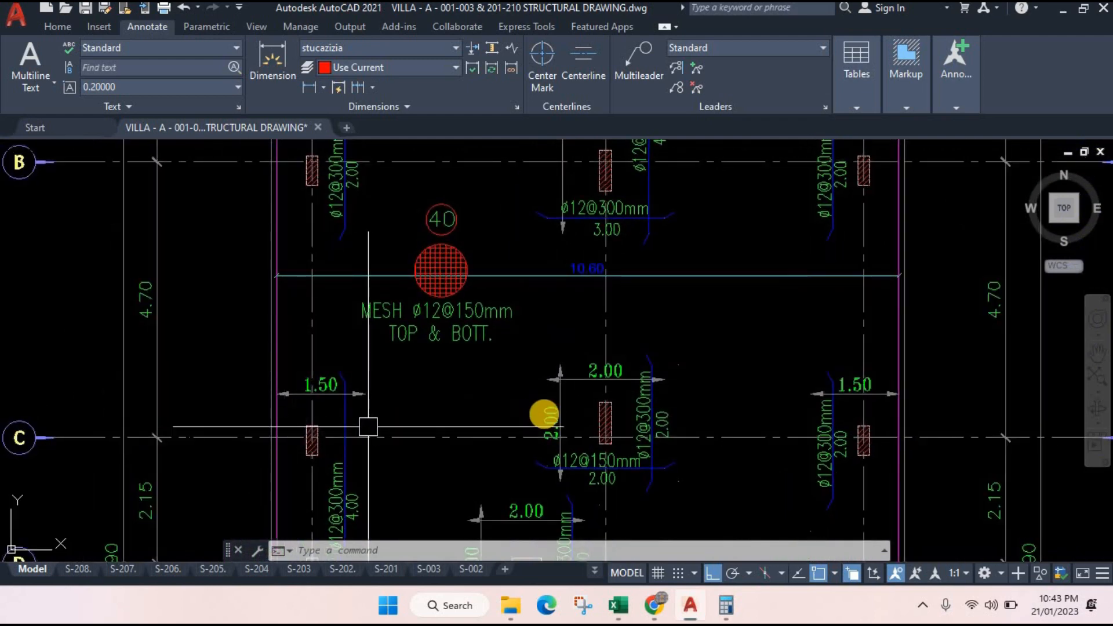
pyautogui.moveTo(748, 464); pyautogui.dragTo(744, 418)
pyautogui.scroll(5, 690, 293)
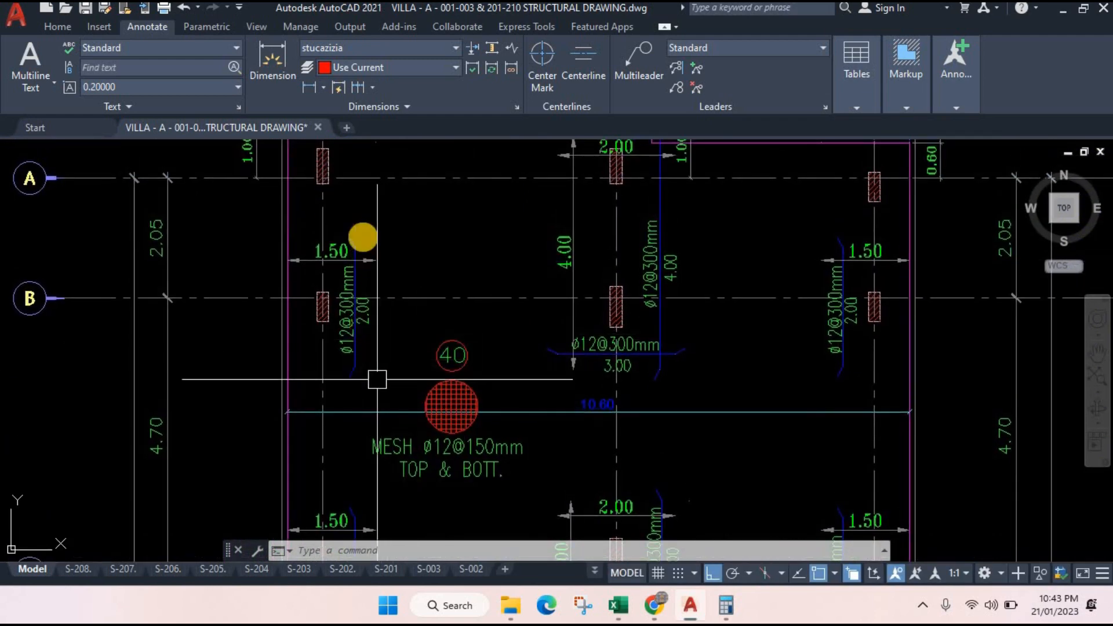
pyautogui.moveTo(843, 351); pyautogui.dragTo(842, 394)
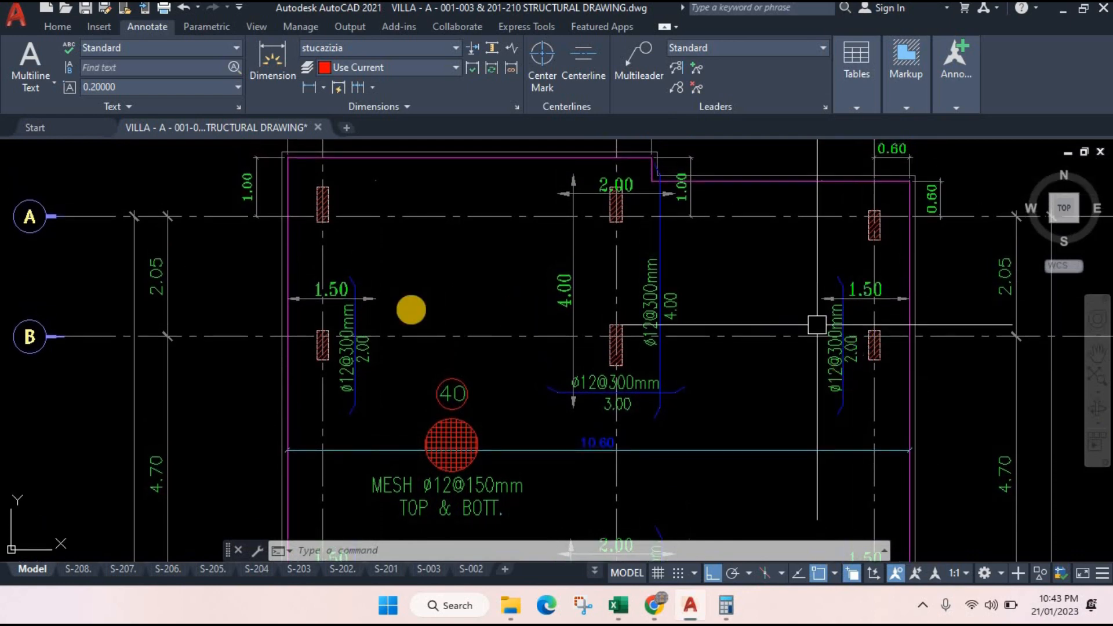
pyautogui.scroll(-5, 818, 322)
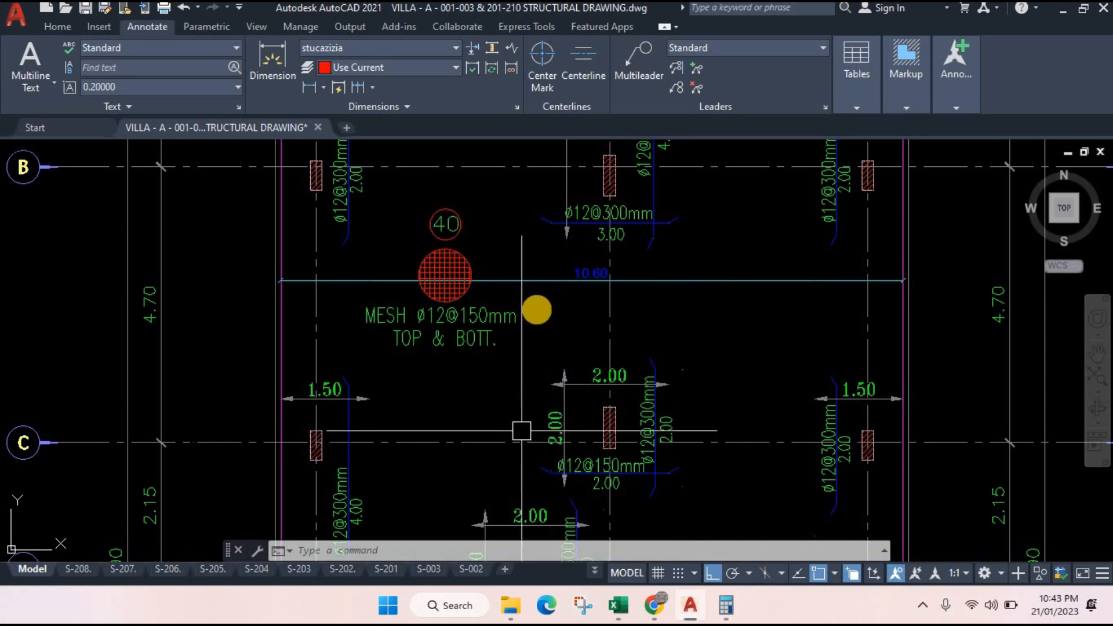
pyautogui.scroll(-5, 773, 331)
pyautogui.scroll(-5, 783, 448)
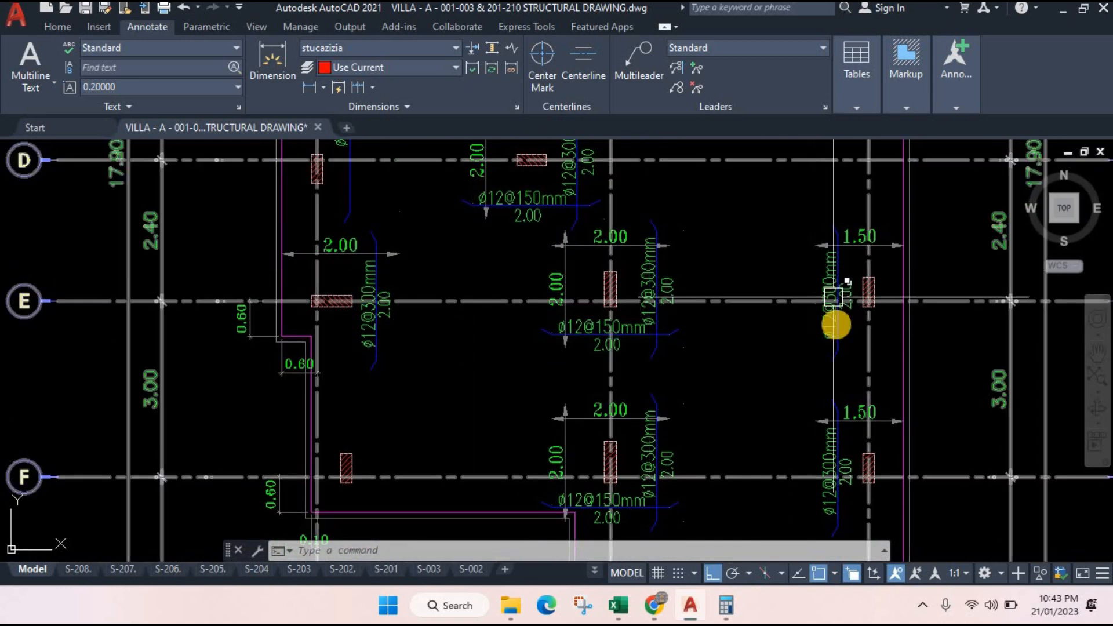
pyautogui.scroll(-4, 832, 318)
pyautogui.scroll(-5, 826, 337)
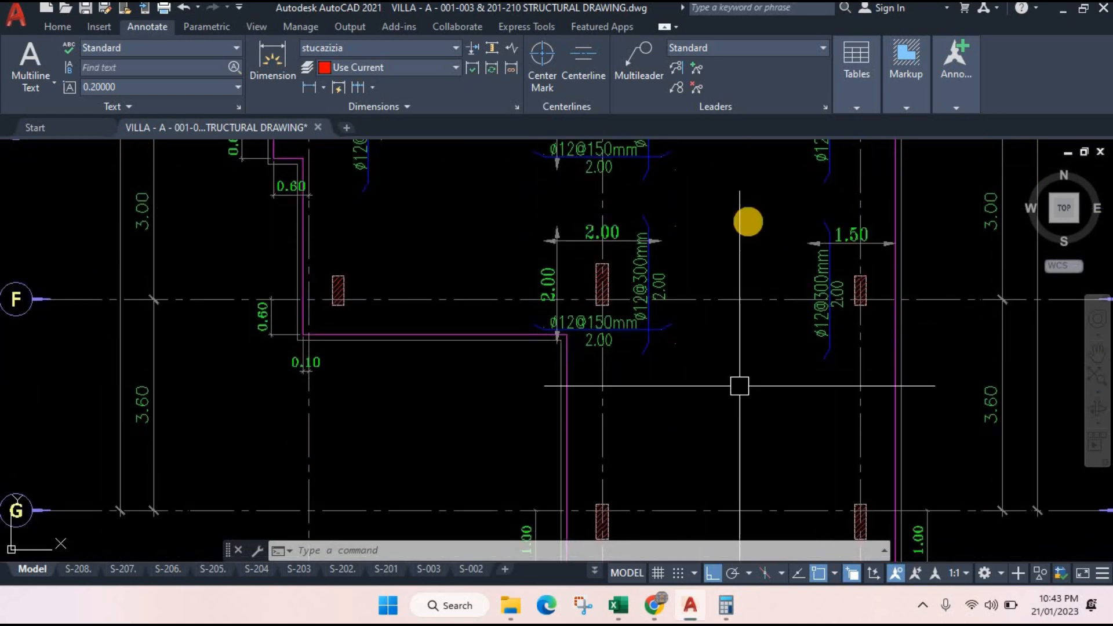
pyautogui.scroll(5, 808, 298)
pyautogui.scroll(6, 801, 390)
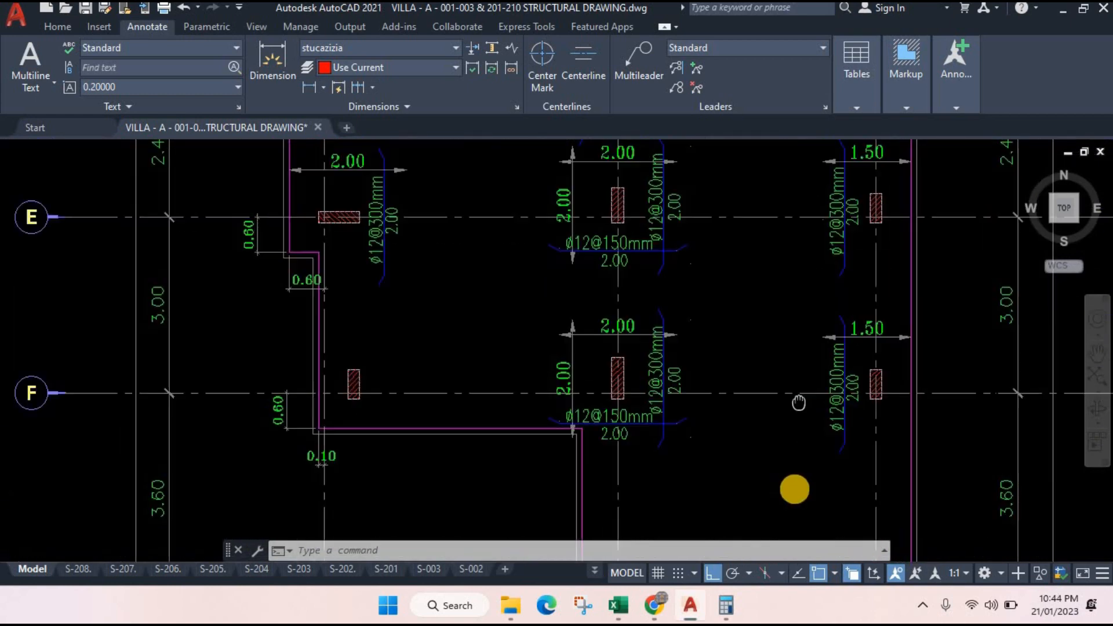
pyautogui.scroll(-1, 516, 346)
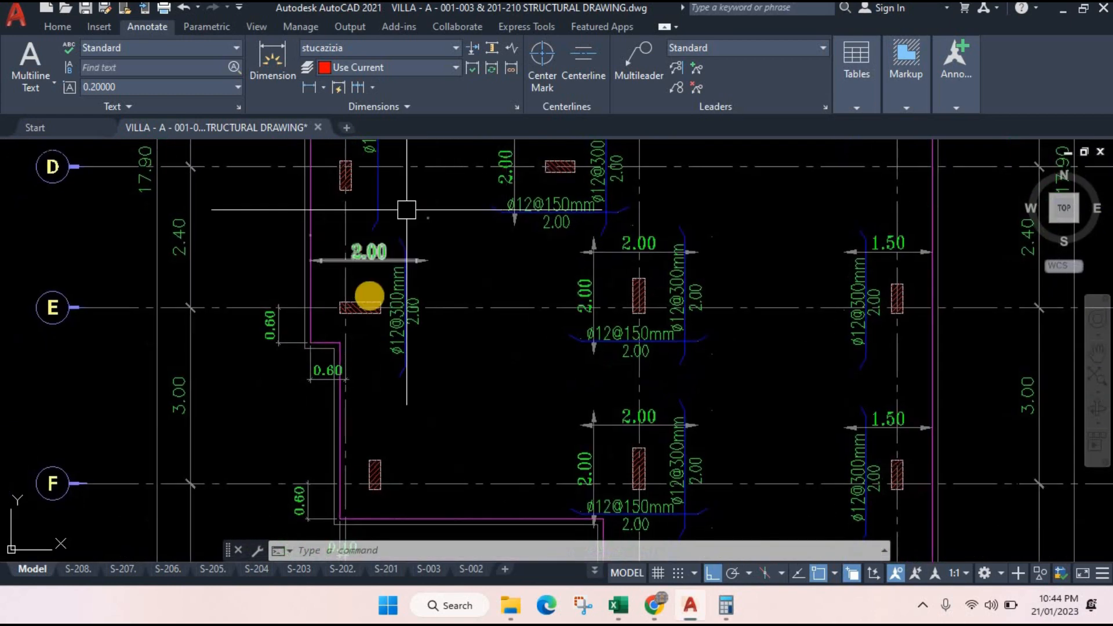
pyautogui.scroll(10, 398, 290)
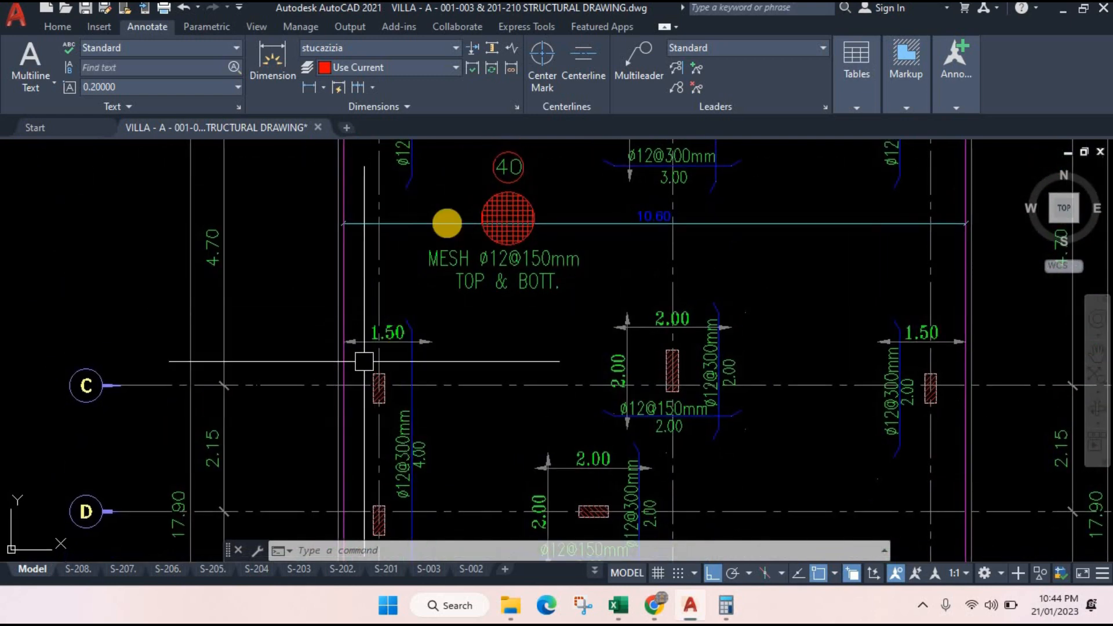
pyautogui.scroll(8, 651, 273)
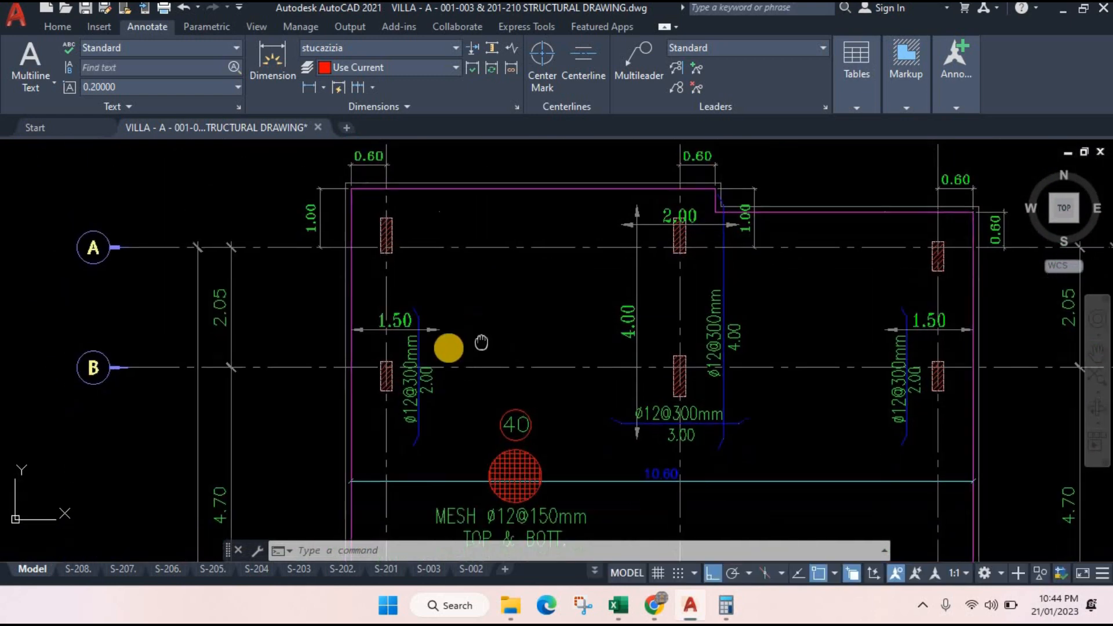
pyautogui.scroll(3, 448, 345)
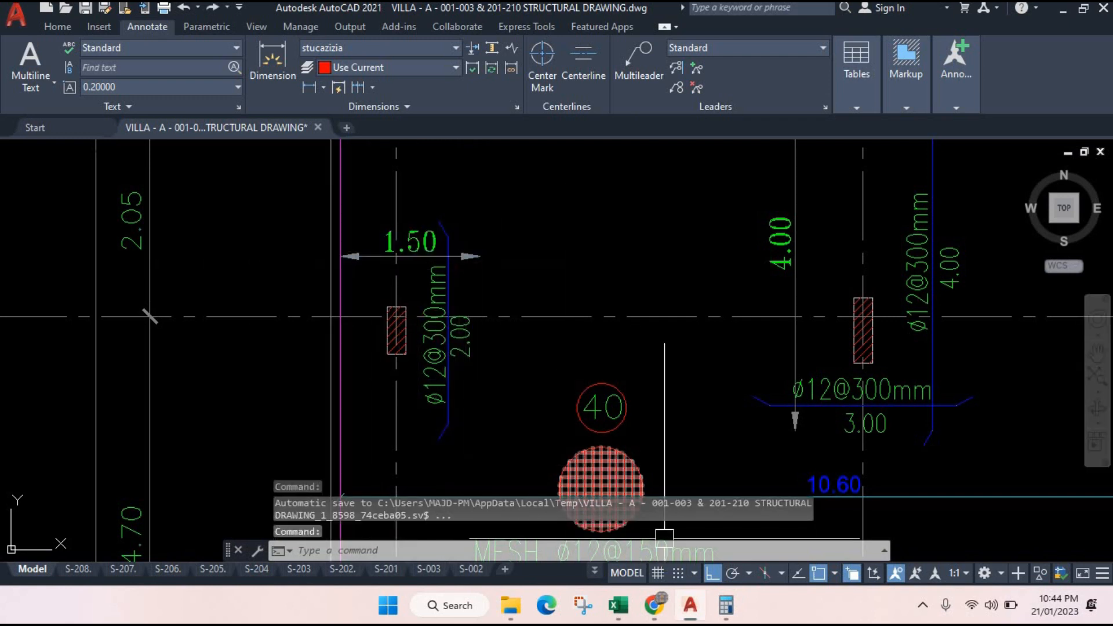
# - Switch to Calculator and work out the bar count by dividing the 1.5 spread by 0.3 and adding 1
pyautogui.click(726, 606)
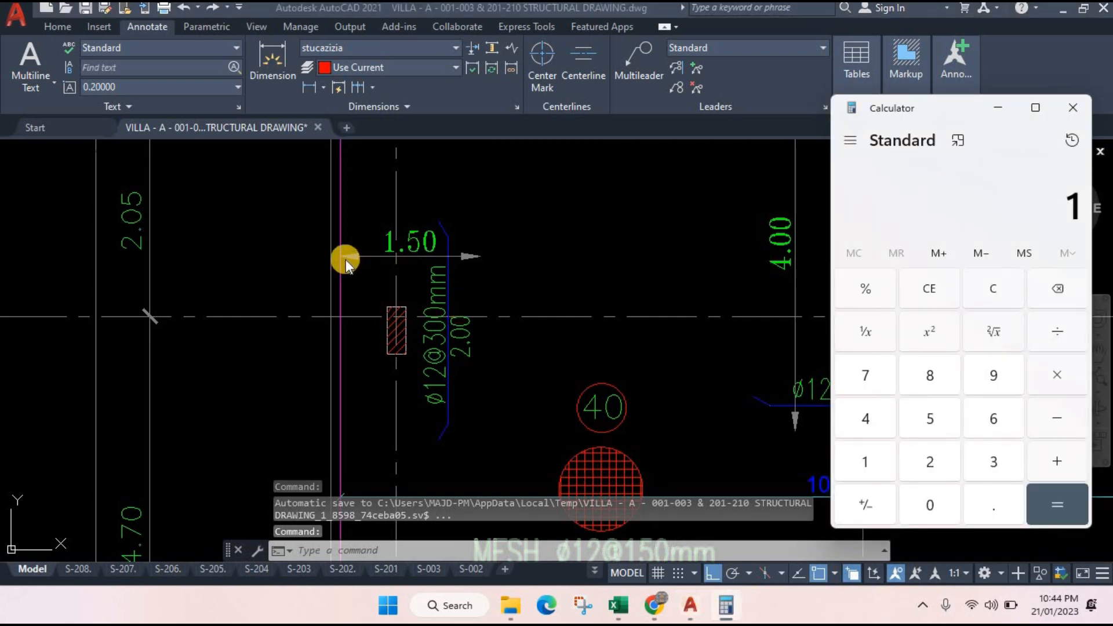
pyautogui.click(998, 290)
pyautogui.click(882, 464)
pyautogui.click(996, 506)
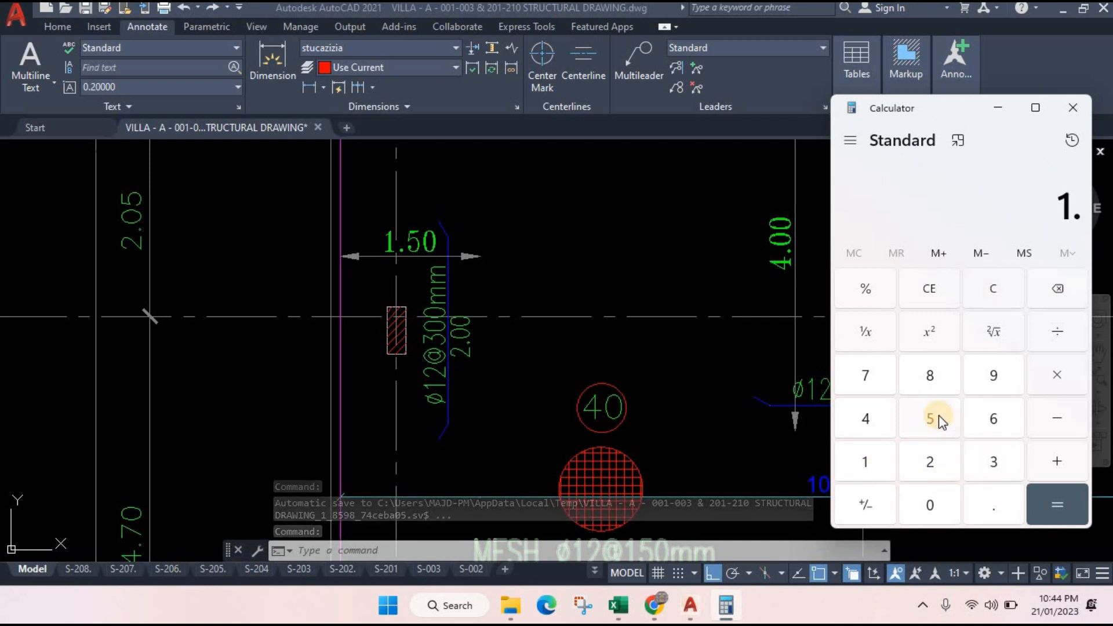
pyautogui.click(933, 418)
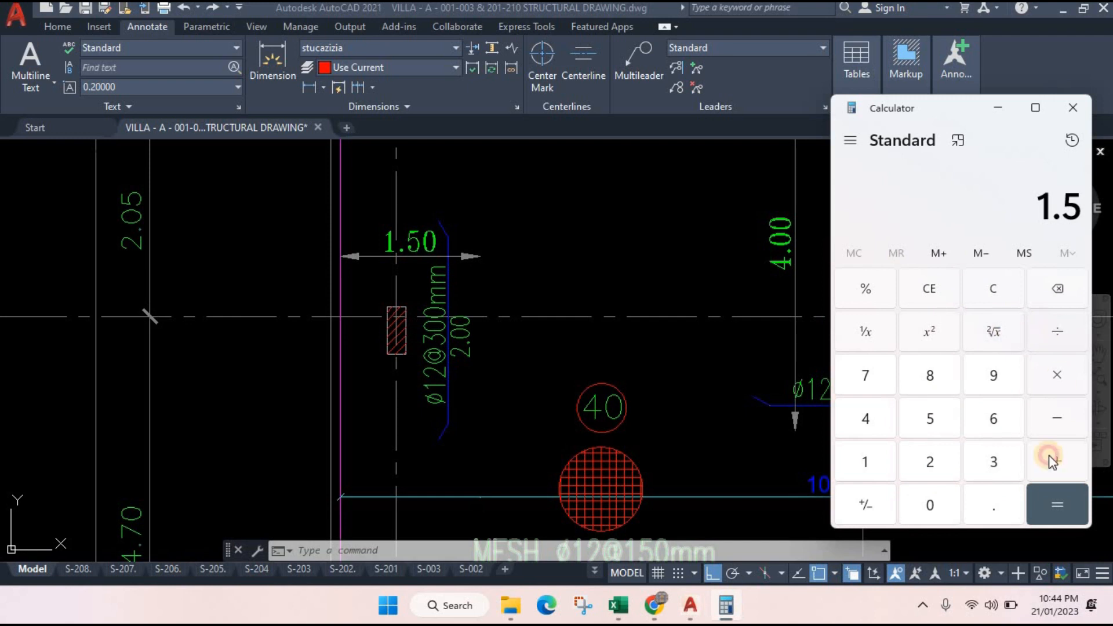
pyautogui.click(995, 505)
pyautogui.click(994, 461)
pyautogui.click(1056, 505)
pyautogui.press('+')
pyautogui.click(1053, 501)
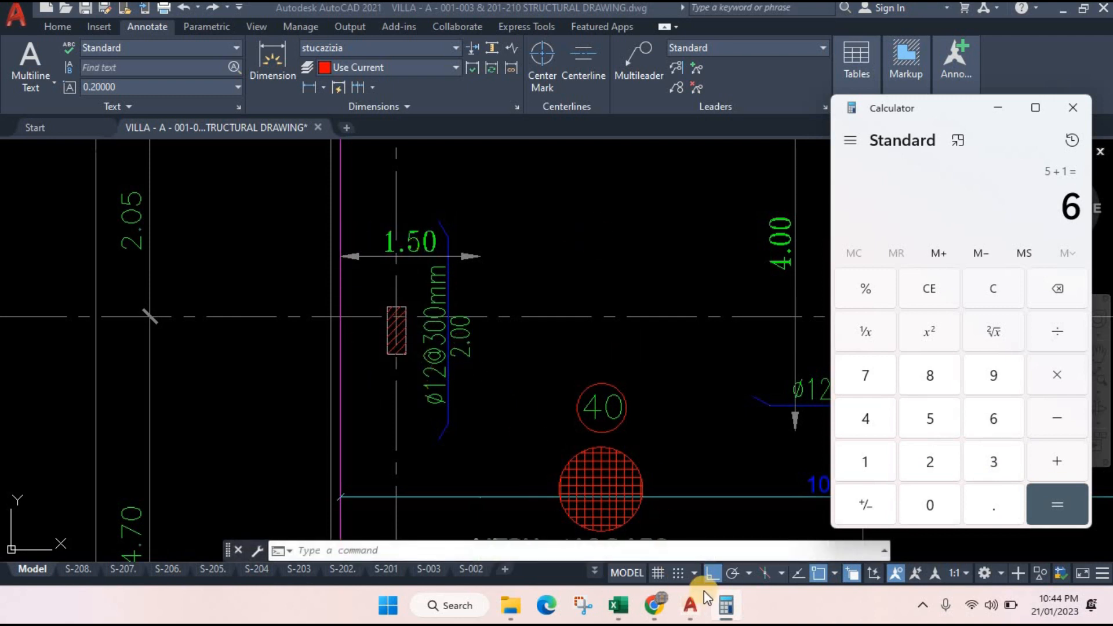
# - Switch to the Excel bar bending schedule, delete both vertical hook lines of the row 13 shape and clear its length in G13
pyautogui.moveTo(629, 617)
pyautogui.click(537, 531)
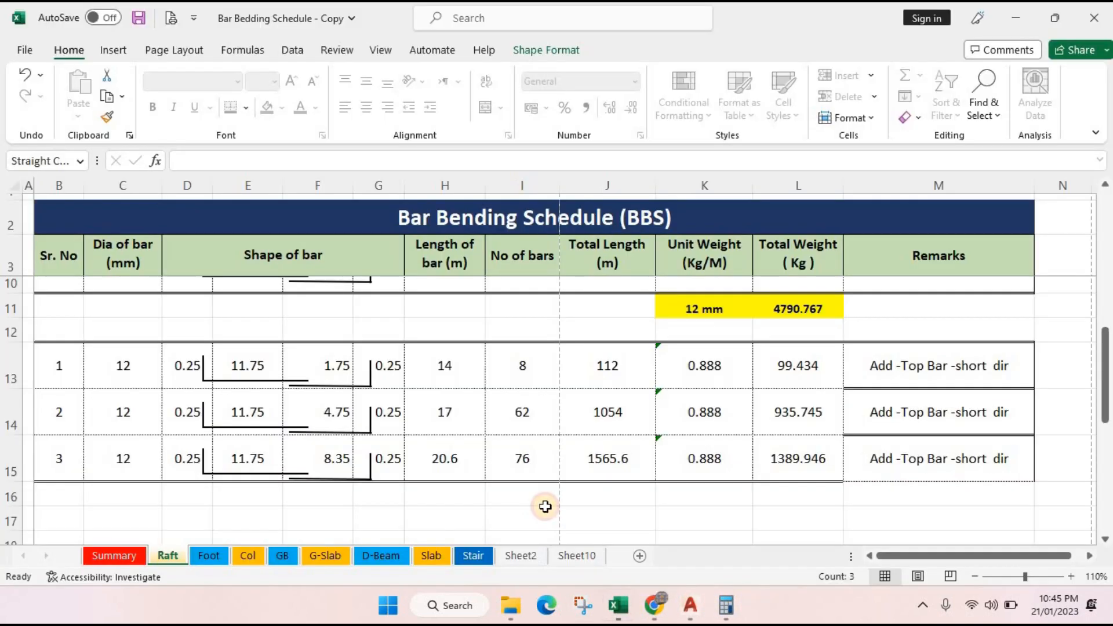
pyautogui.click(68, 371)
pyautogui.click(129, 368)
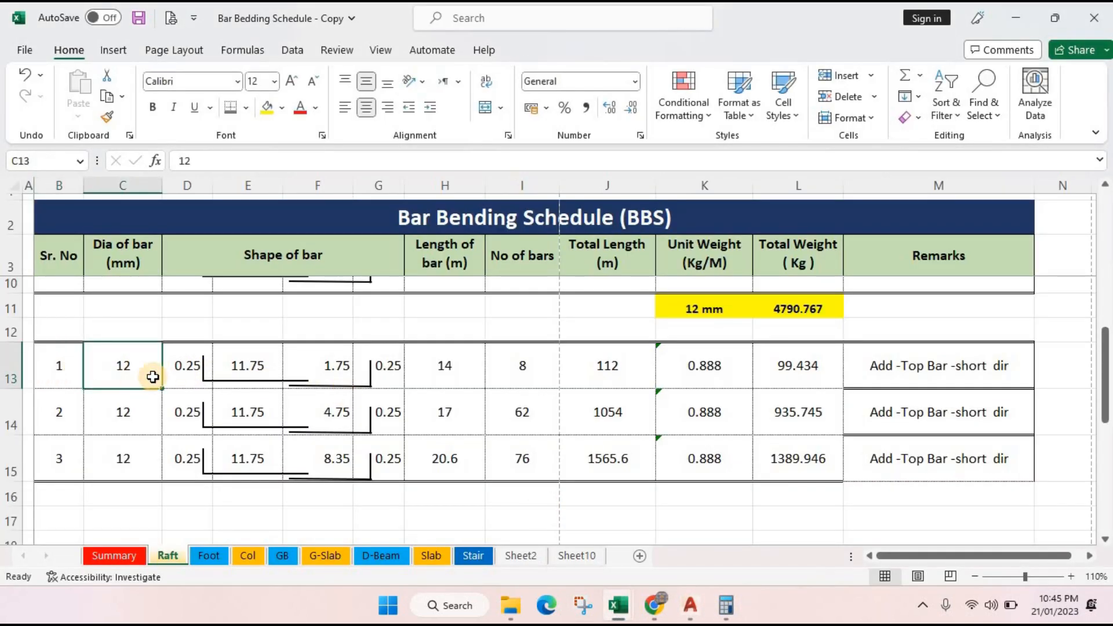
pyautogui.click(202, 372)
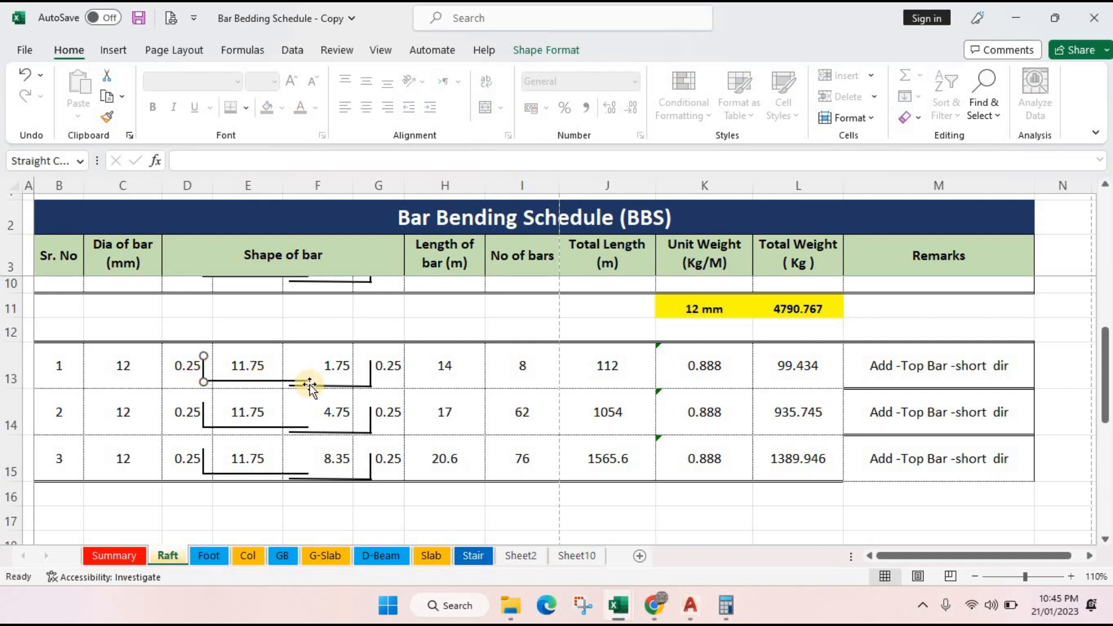
pyautogui.press('Delete')
pyautogui.click(370, 376)
pyautogui.press('Delete')
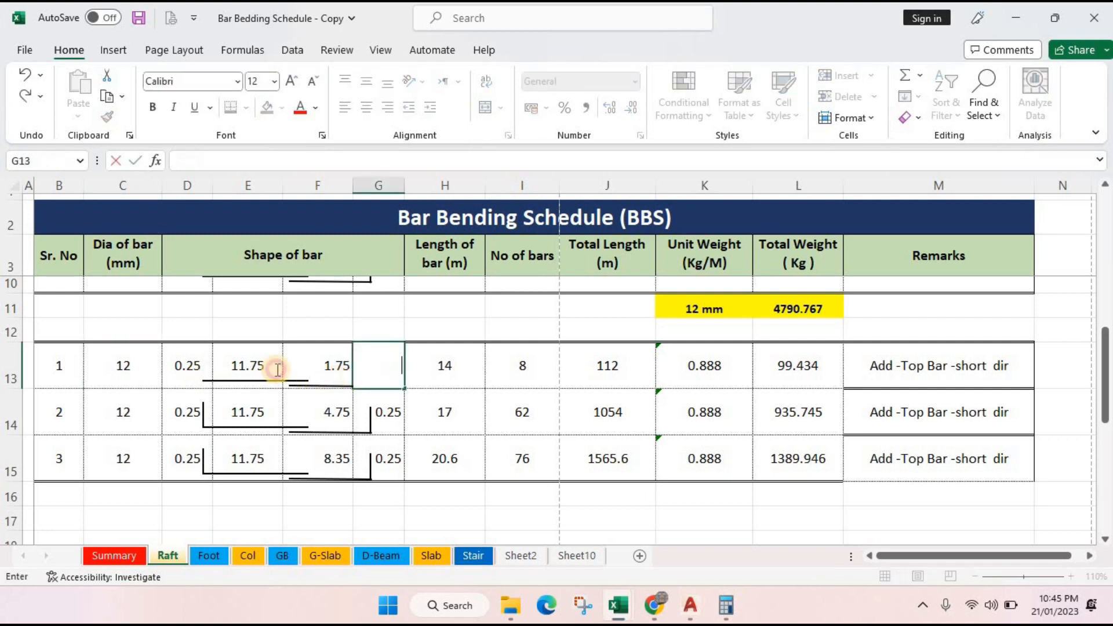
pyautogui.moveTo(280, 368); pyautogui.dragTo(226, 365)
pyautogui.press('BackSpace')
pyautogui.press('Escape')
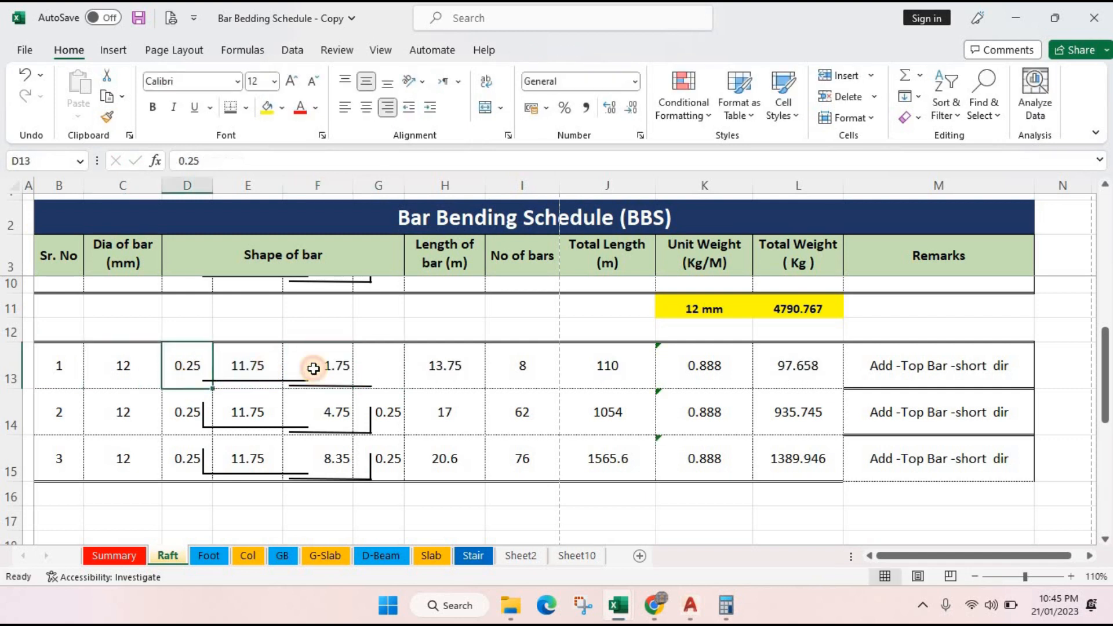
# - Delete the second horizontal bar line in row 13 and clear the shape lengths in F13 and D13
pyautogui.click(334, 368)
pyautogui.click(304, 386)
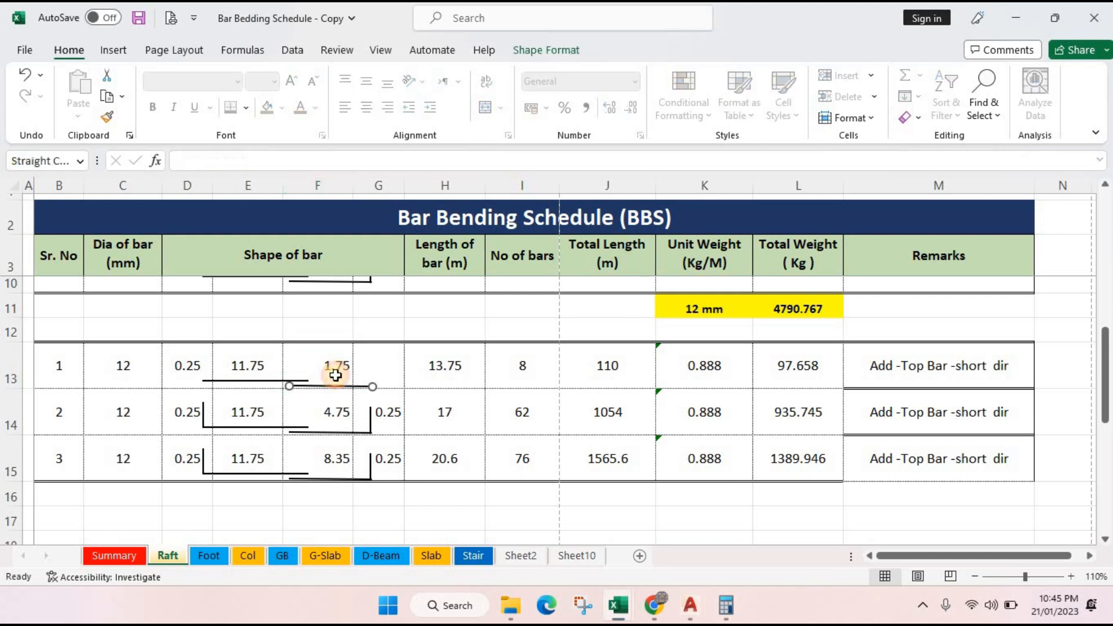
pyautogui.press('Delete')
pyautogui.press('Delete')
pyautogui.click(194, 374)
pyautogui.press('Delete')
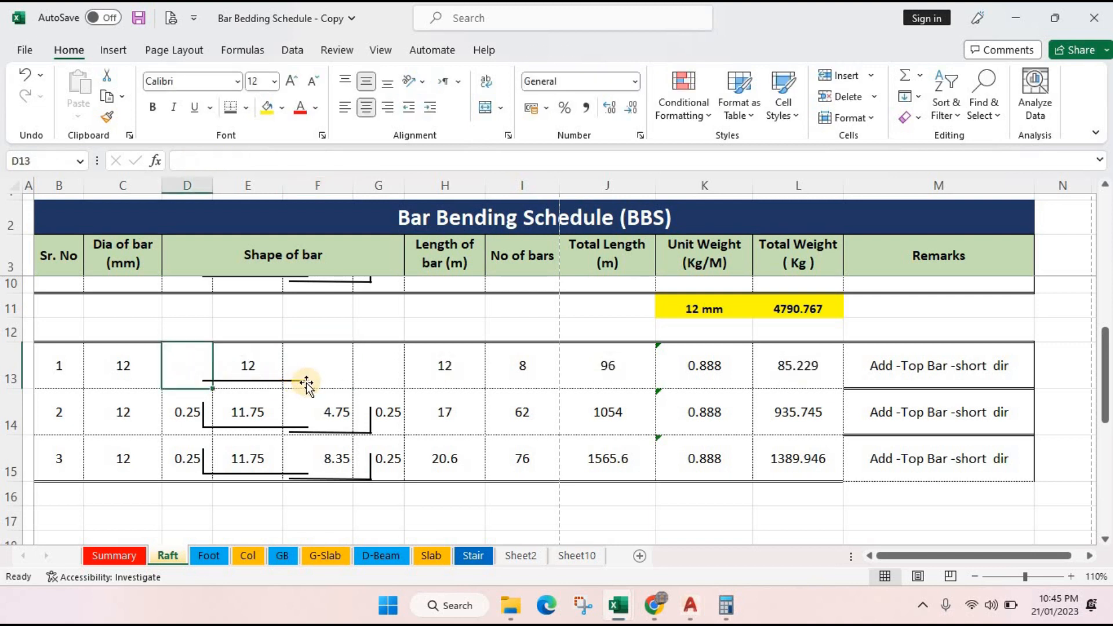
# - Move the remaining bar line in row 13 slightly closer to its length value and set E13 to 3
pyautogui.moveTo(273, 383); pyautogui.dragTo(264, 378)
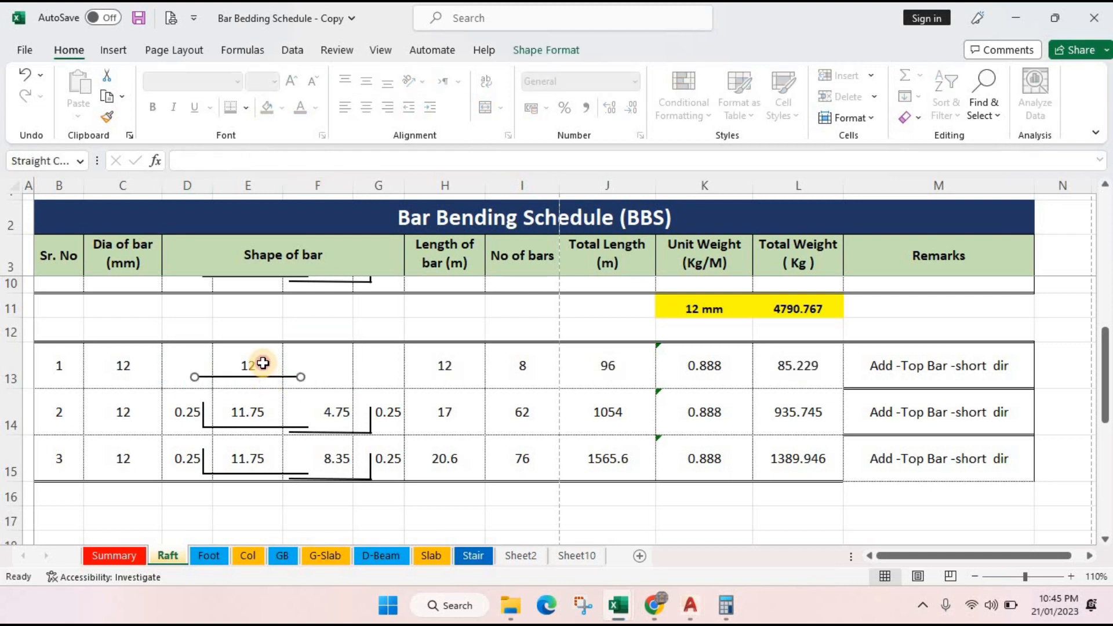
pyautogui.click(261, 363)
pyautogui.write('3')
pyautogui.press('Return')
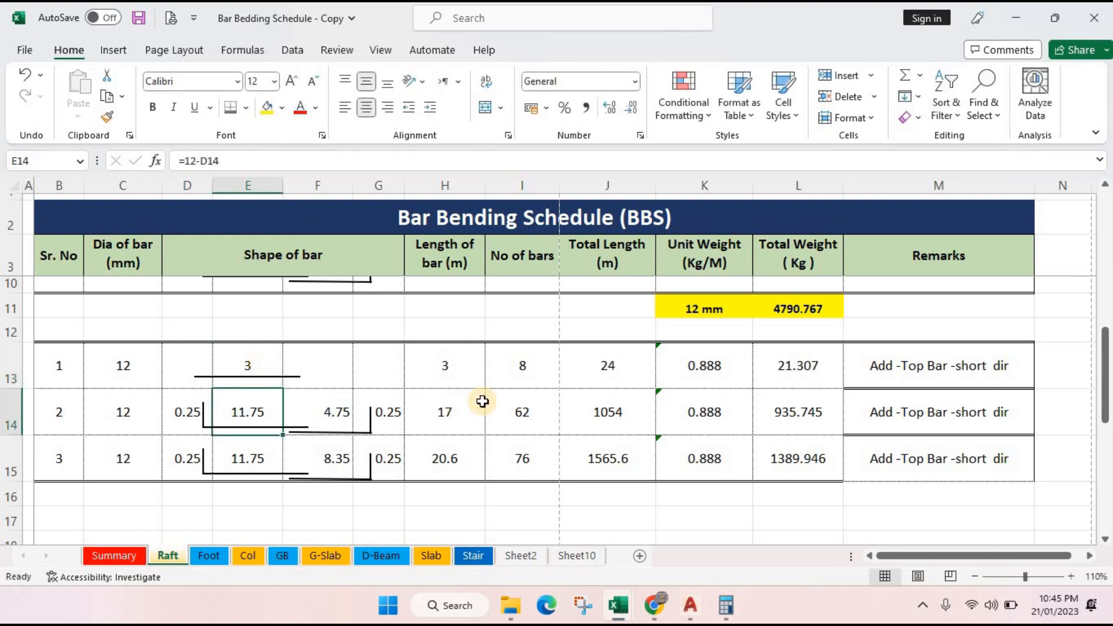
# - Check the calculated bar count in Calculator and set the number of bars in I13 to 6
pyautogui.click(512, 371)
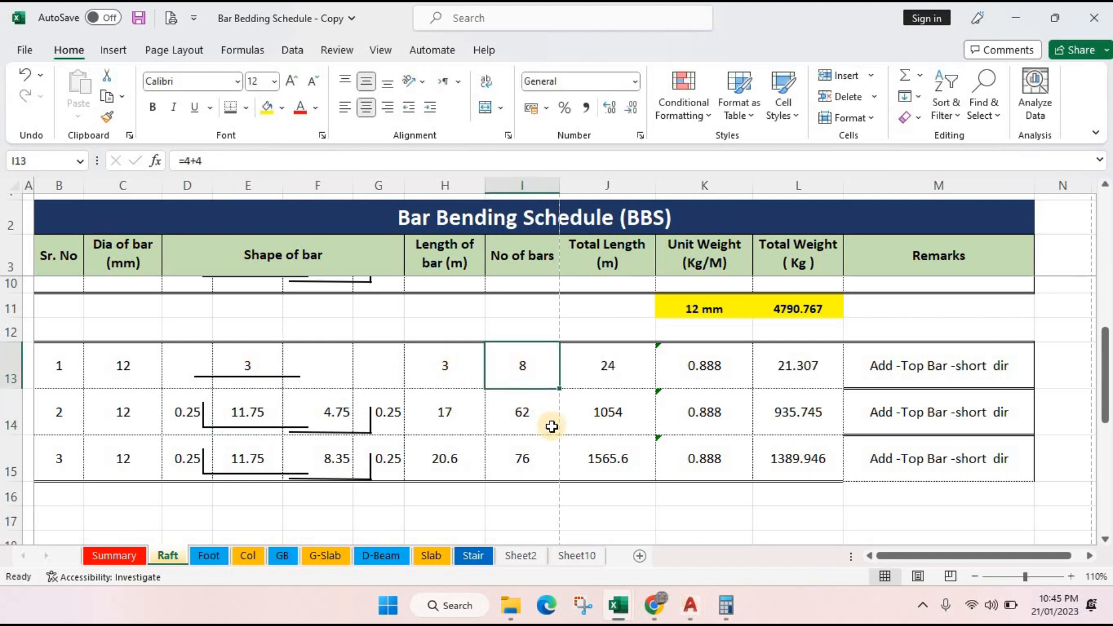
pyautogui.click(724, 607)
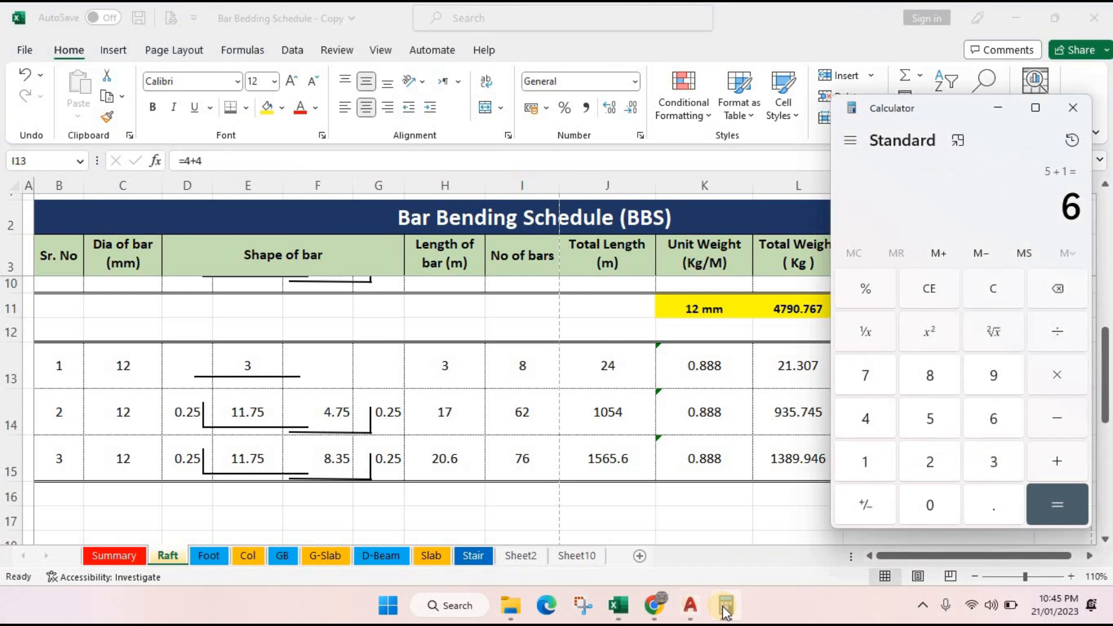
pyautogui.click(725, 606)
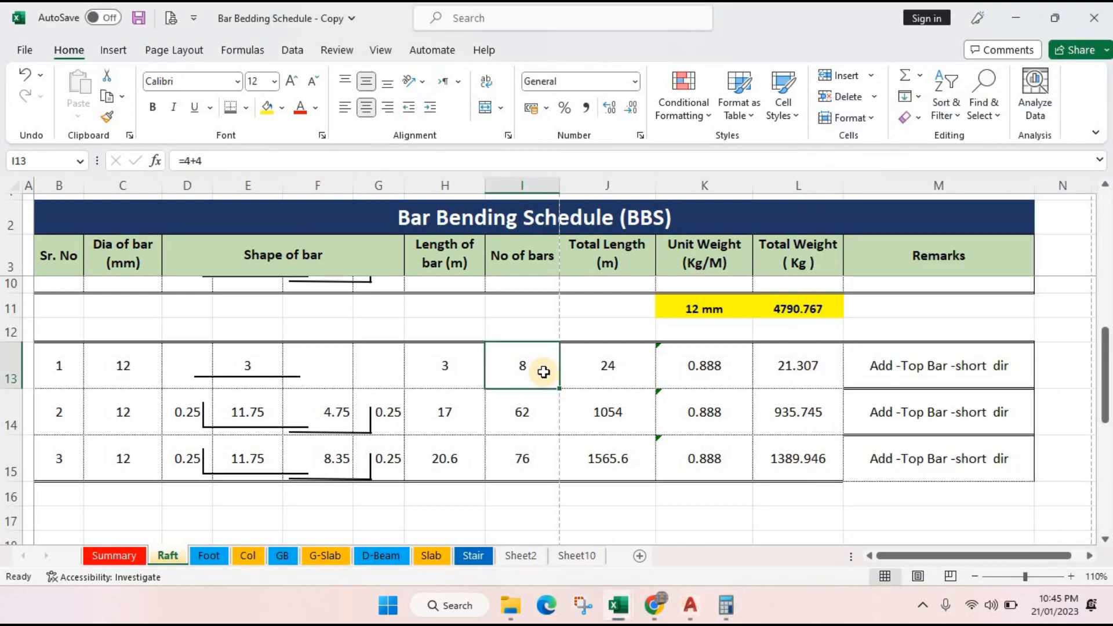
pyautogui.write('6')
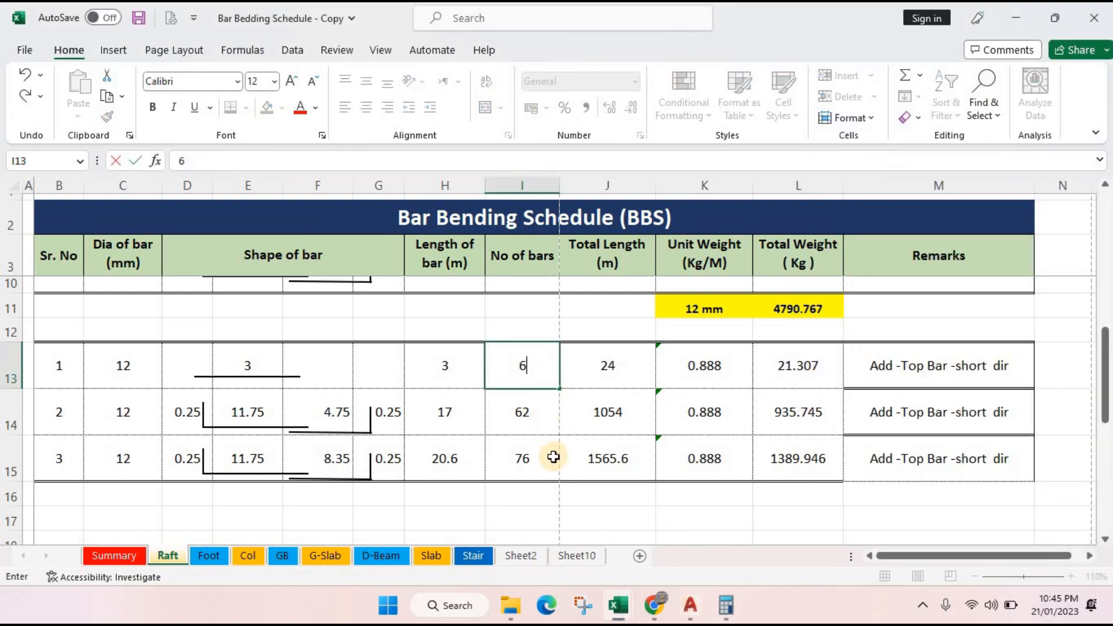
pyautogui.click(452, 377)
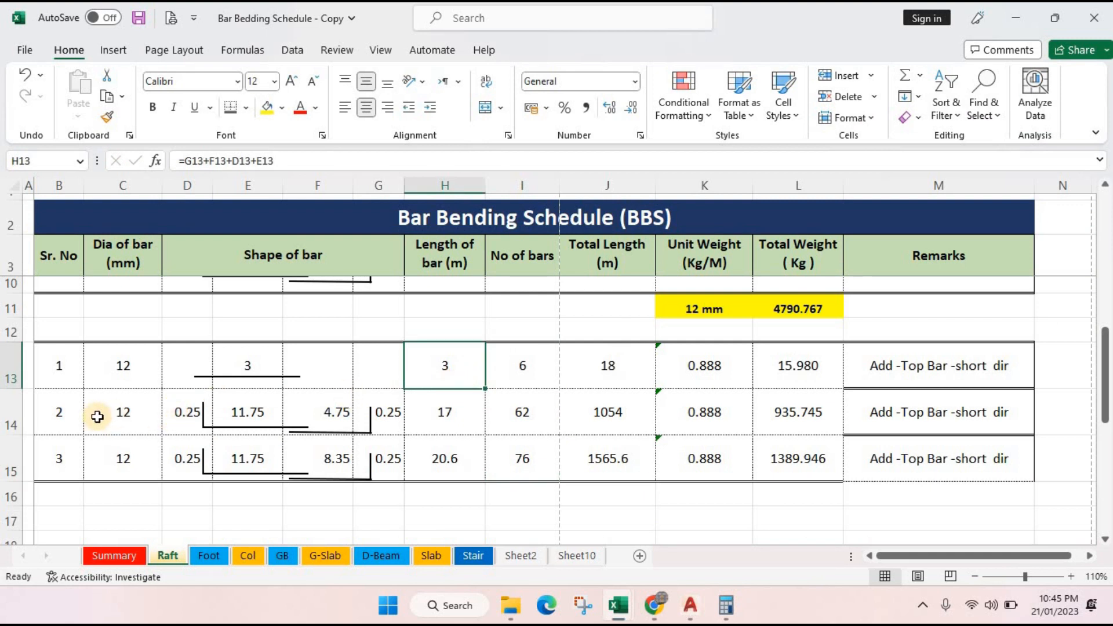
# - Clear the entries in B14:F15 and delete the first vertical hook and first horizontal bar line of the row 14 shape
pyautogui.moveTo(74, 417); pyautogui.dragTo(346, 457)
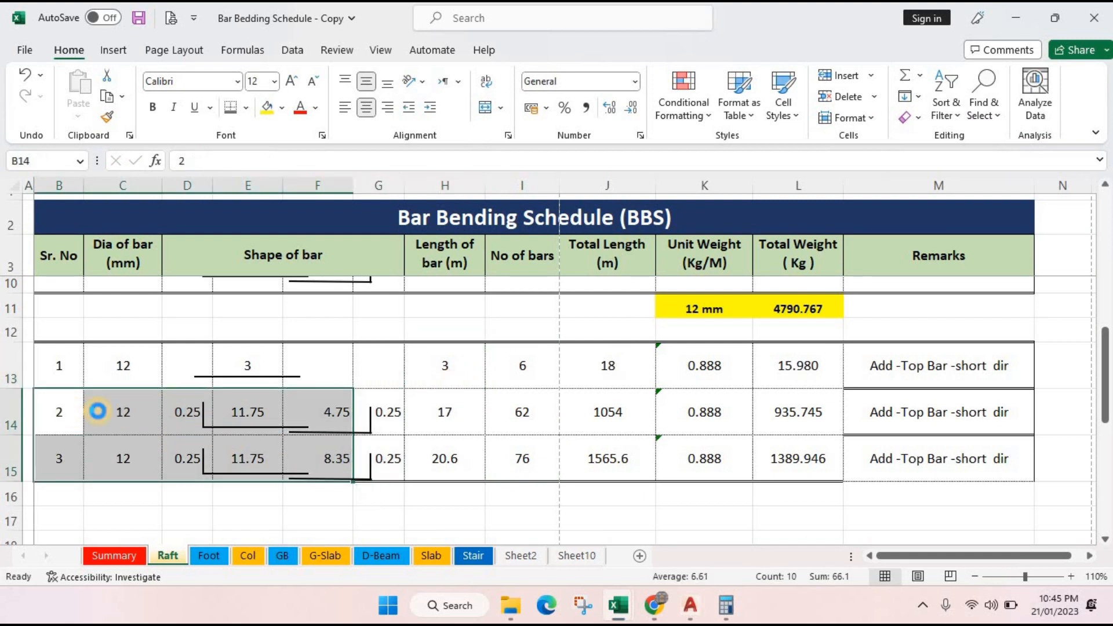
pyautogui.press('Delete')
pyautogui.click(369, 429)
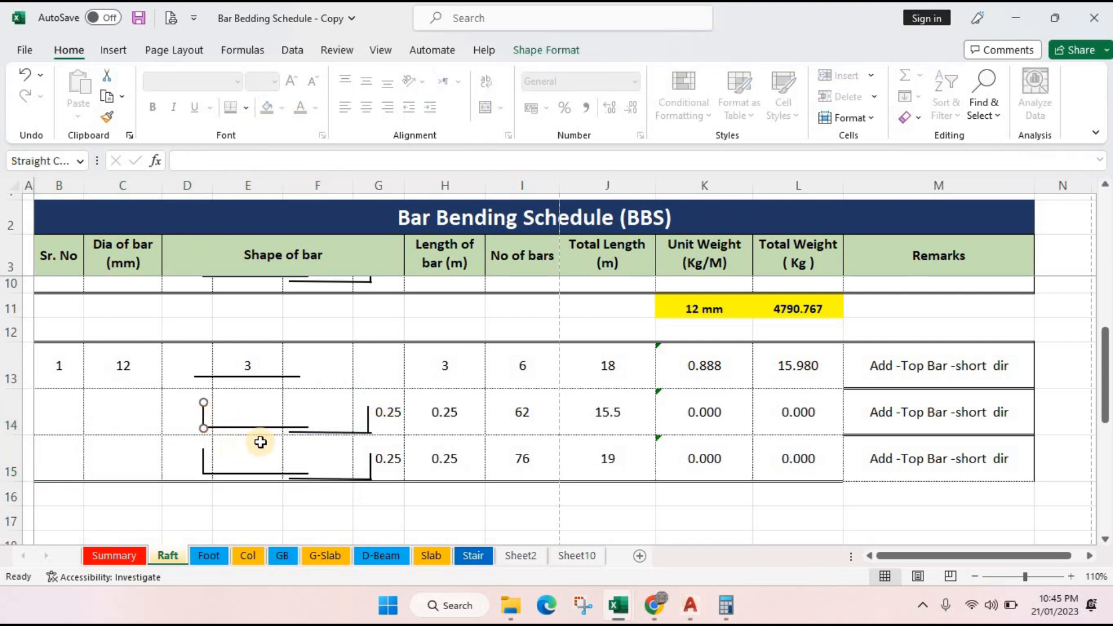
pyautogui.press('Delete')
pyautogui.click(299, 427)
pyautogui.press('Delete')
# - Delete the remaining shape lines in rows 14 and 15 and clear the values in G14, G15 and I14
pyautogui.click(325, 449)
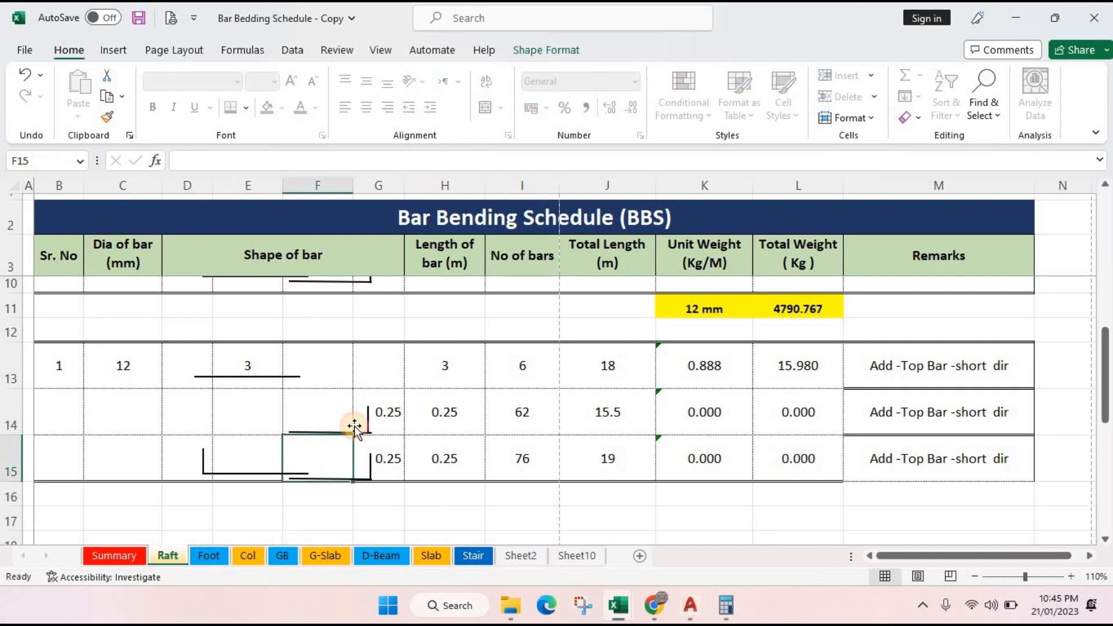
pyautogui.click(368, 422)
pyautogui.press('Delete')
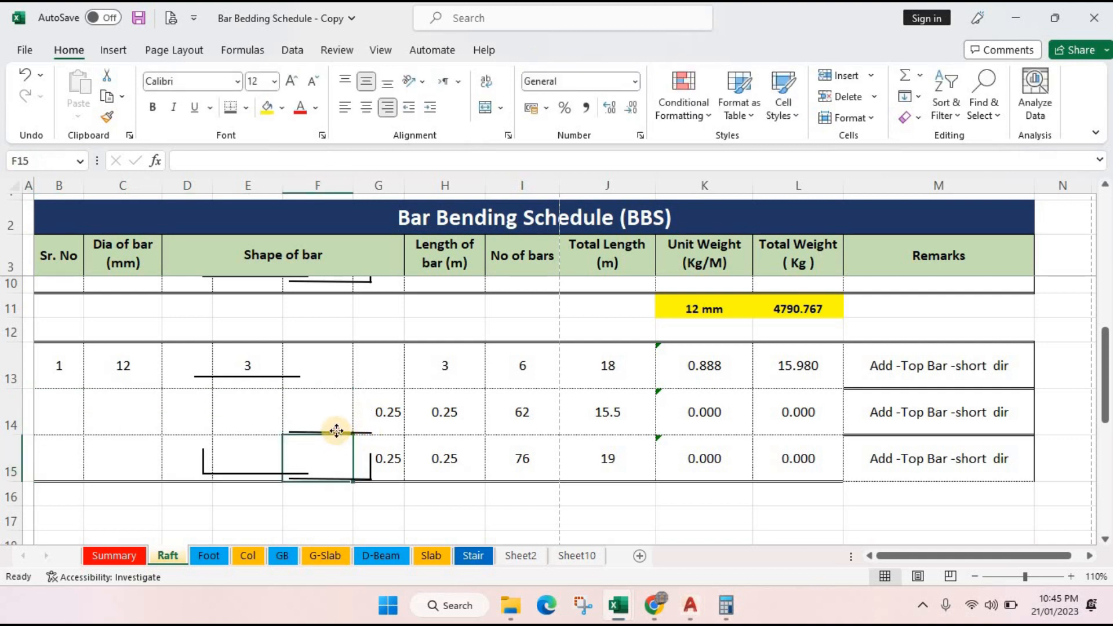
pyautogui.click(336, 432)
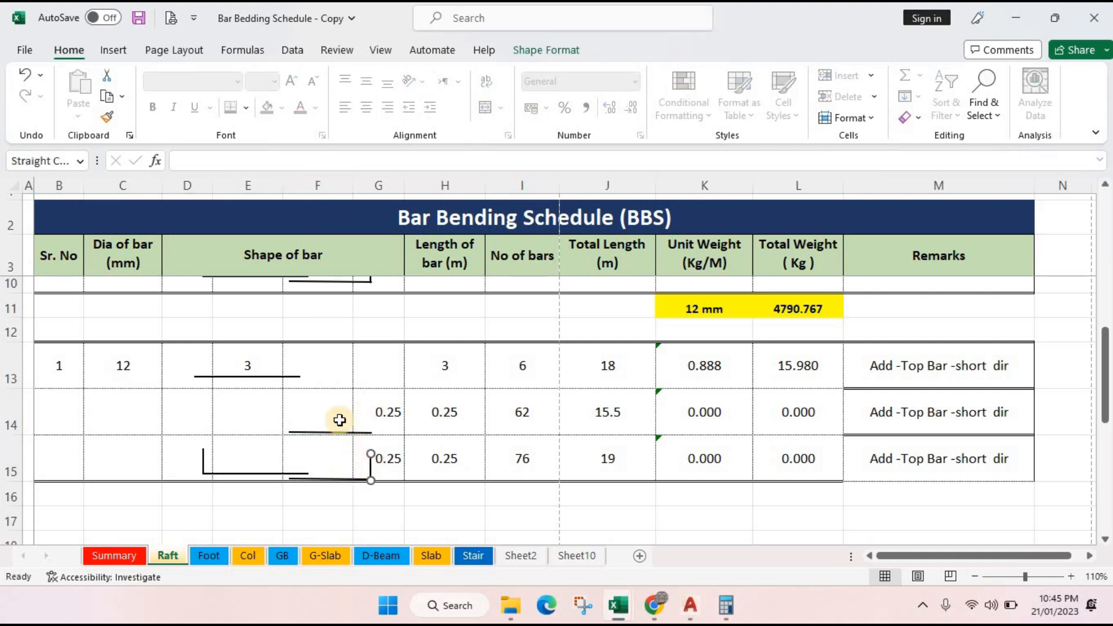
pyautogui.press('Delete')
# - Check the two 1.50 m edge bar zones on the AutoCAD plan and set the number of bars in I13 to =6+6
pyautogui.click(64, 368)
pyautogui.click(661, 591)
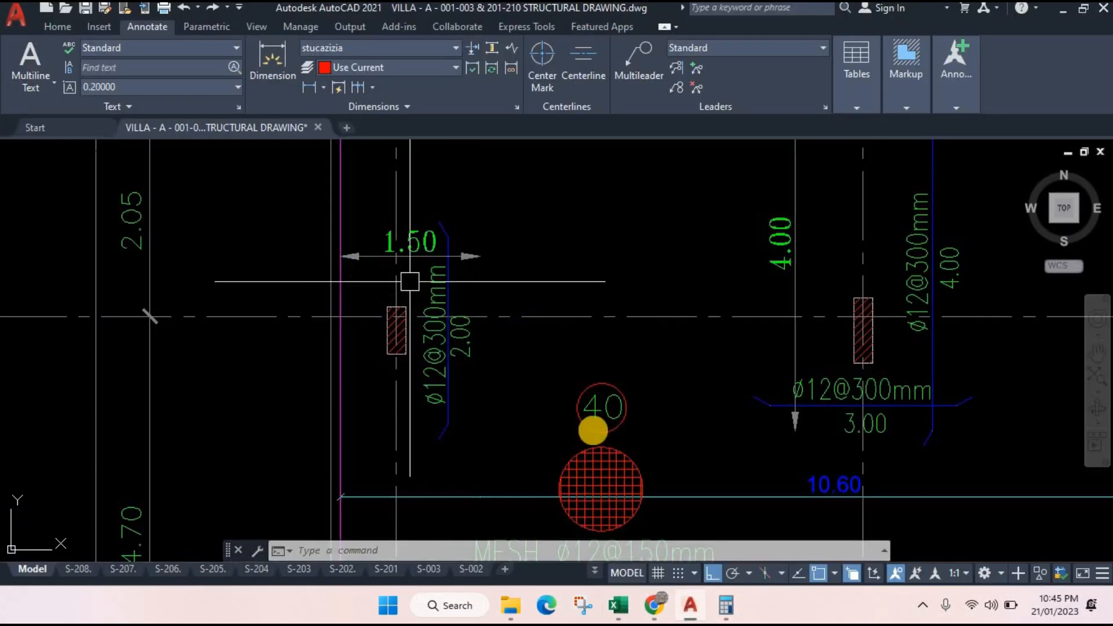
pyautogui.click(690, 605)
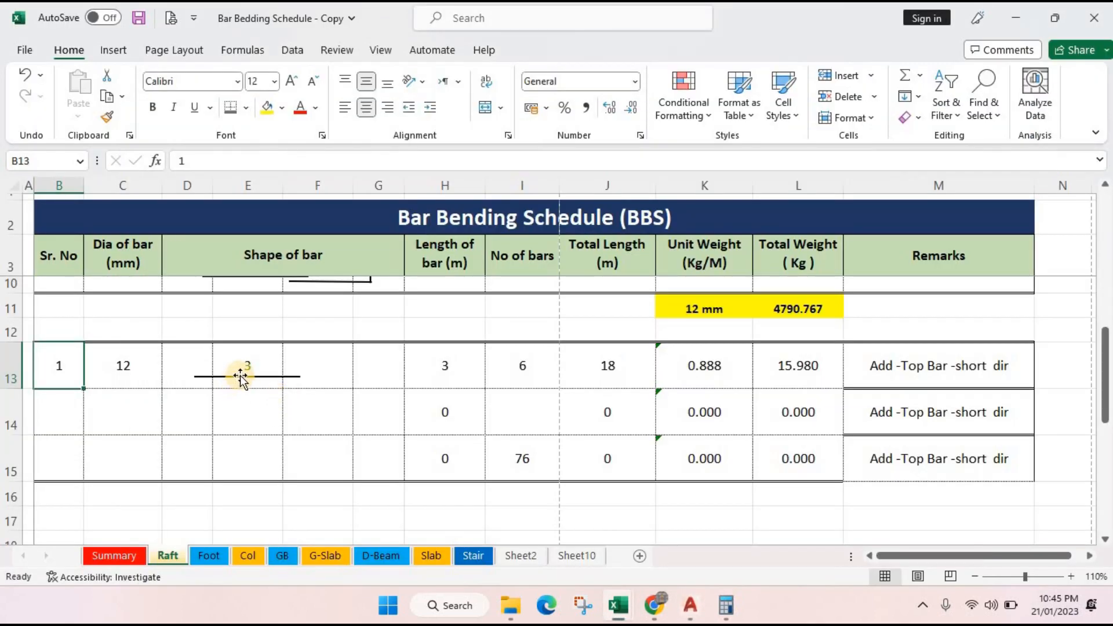
pyautogui.click(241, 376)
pyautogui.click(521, 371)
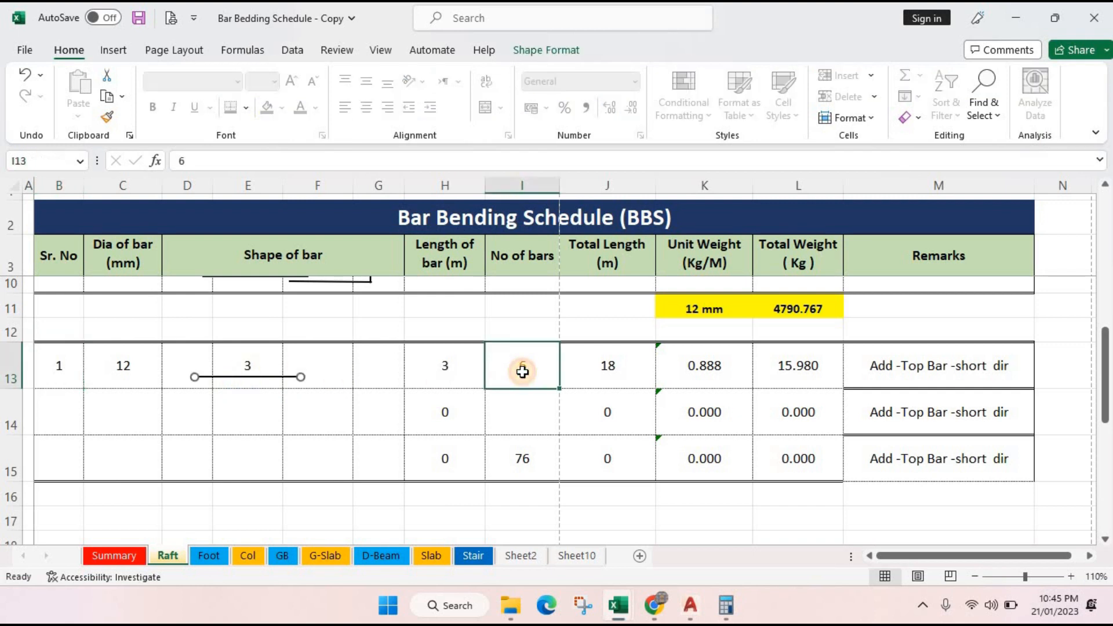
pyautogui.click(726, 606)
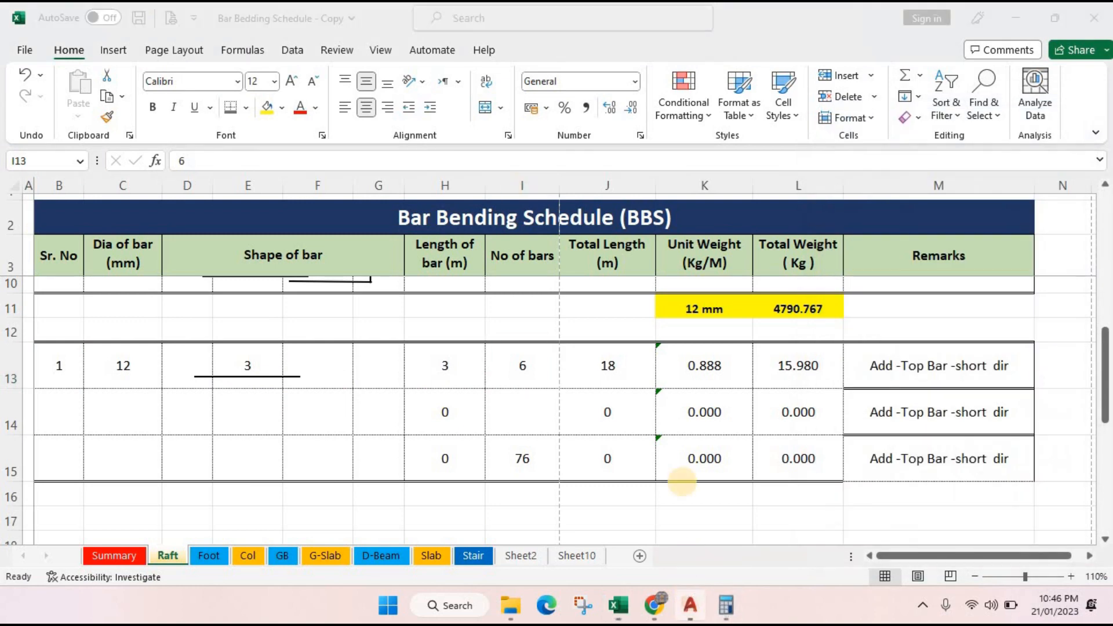
pyautogui.click(690, 606)
pyautogui.scroll(-3, 450, 358)
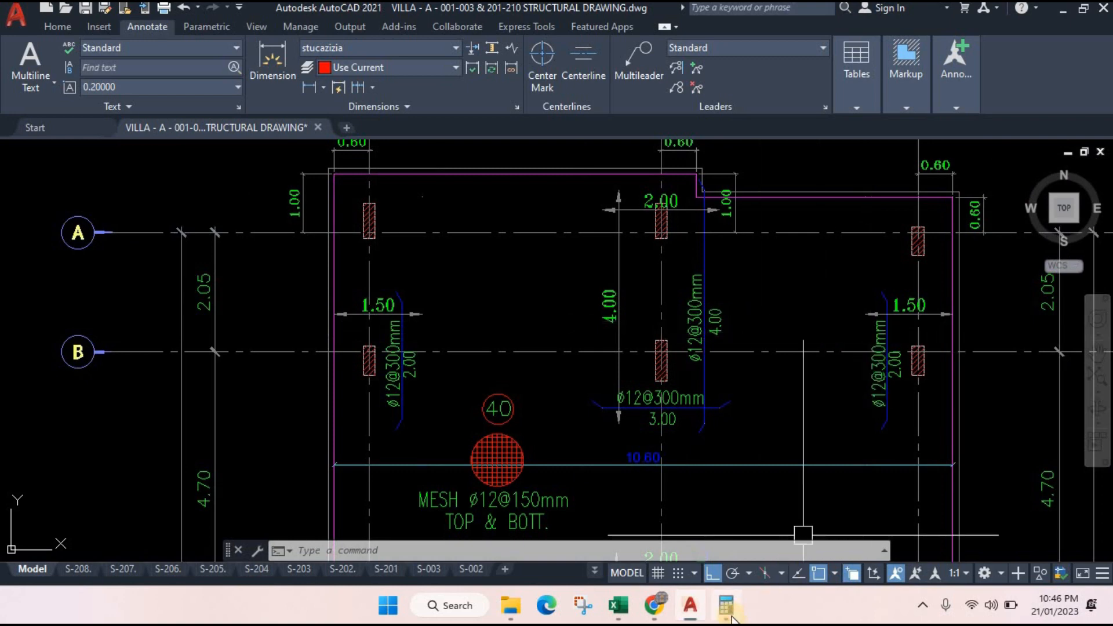
pyautogui.click(695, 618)
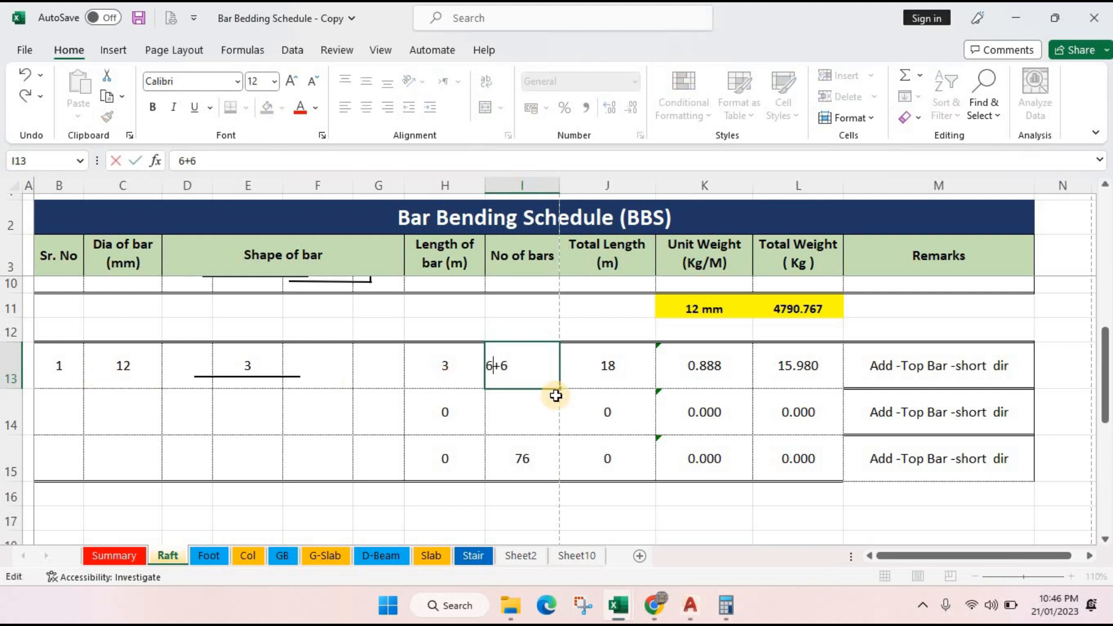
pyautogui.press('Home')
pyautogui.write('=')
pyautogui.press('Return')
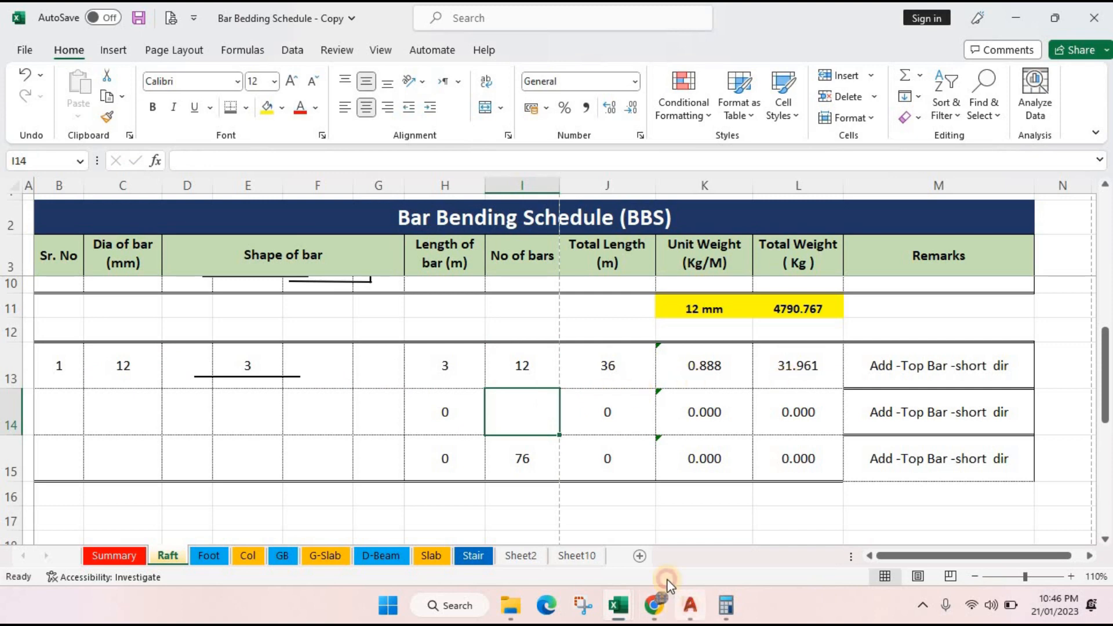
# - Switch to AutoCAD, examine the ø12@300mm bars in the 4.00 m zone near the middle columns, and open Calculator
pyautogui.click(689, 608)
pyautogui.scroll(2, 674, 331)
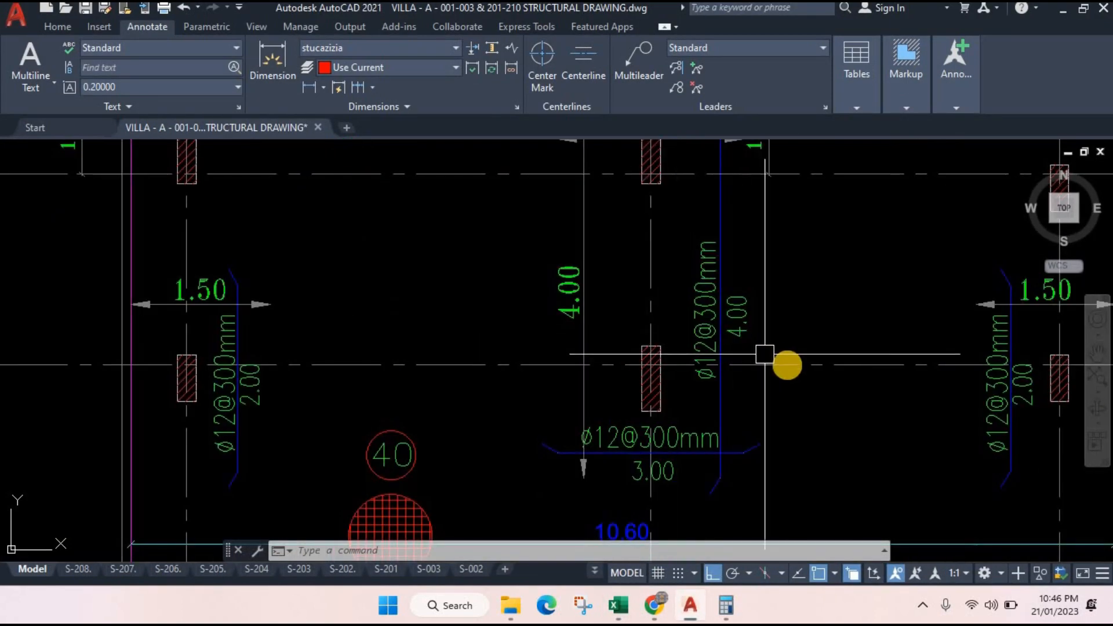
pyautogui.scroll(-2, 748, 388)
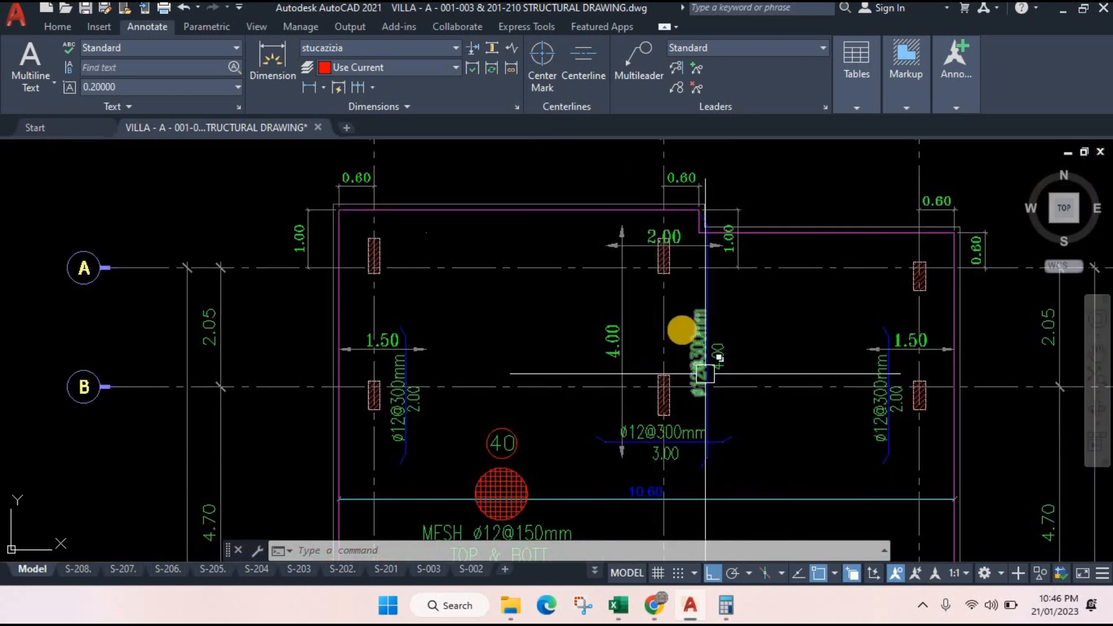
pyautogui.scroll(2, 702, 318)
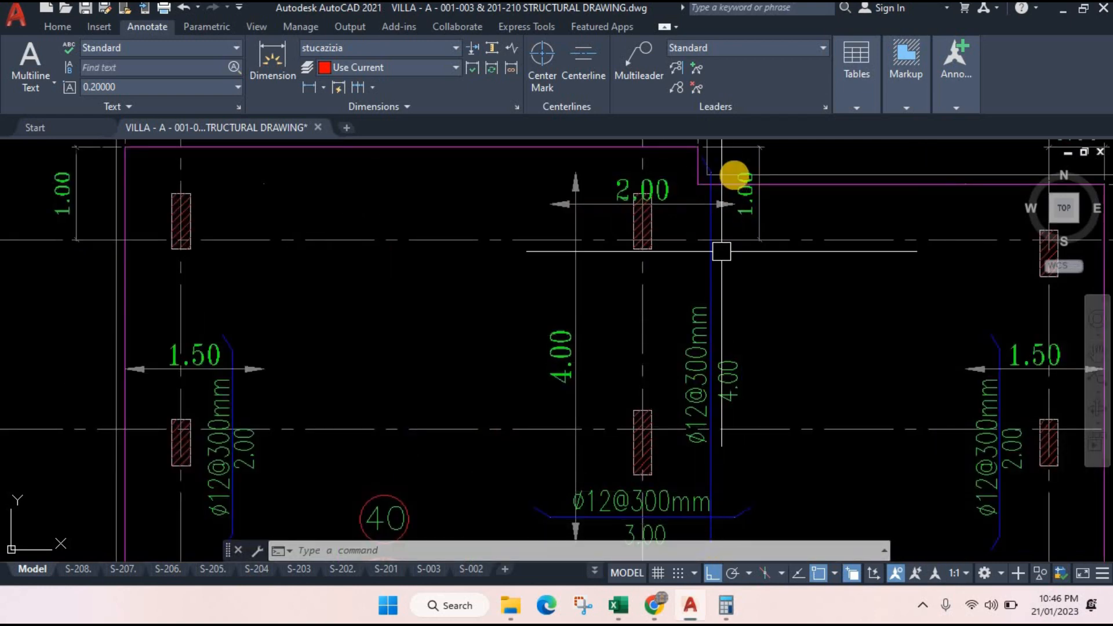
pyautogui.scroll(-2, 715, 313)
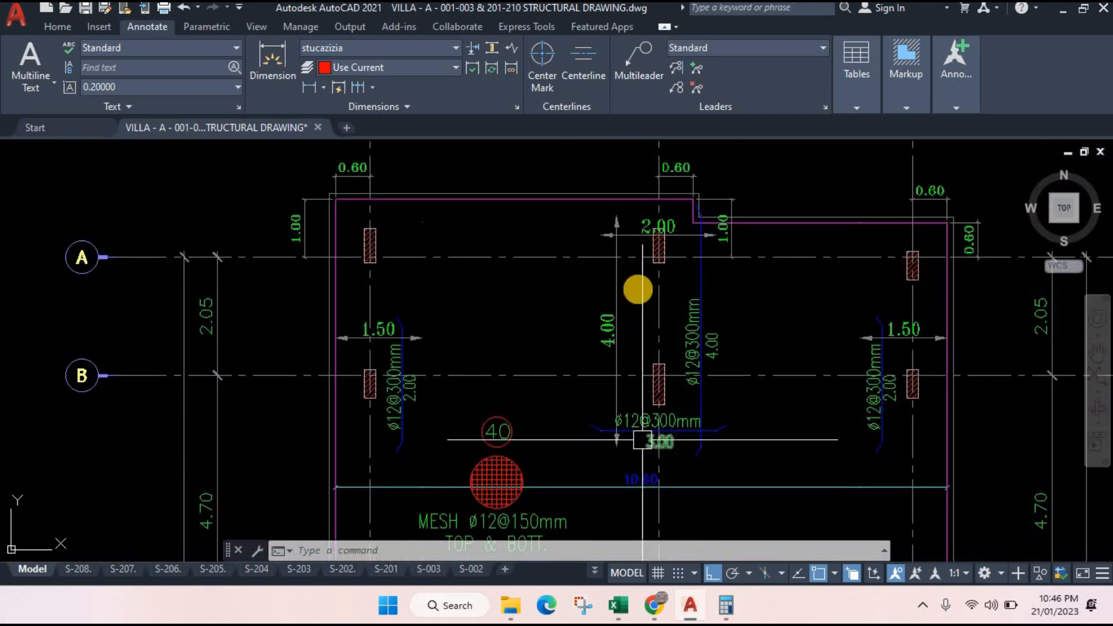
pyautogui.click(724, 605)
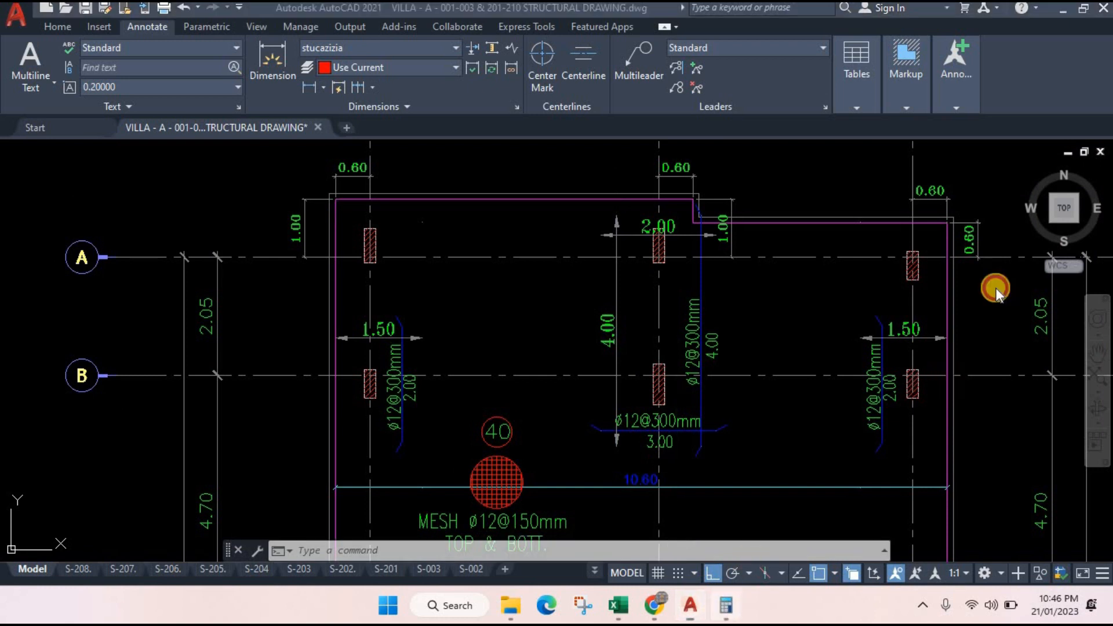
pyautogui.click(868, 419)
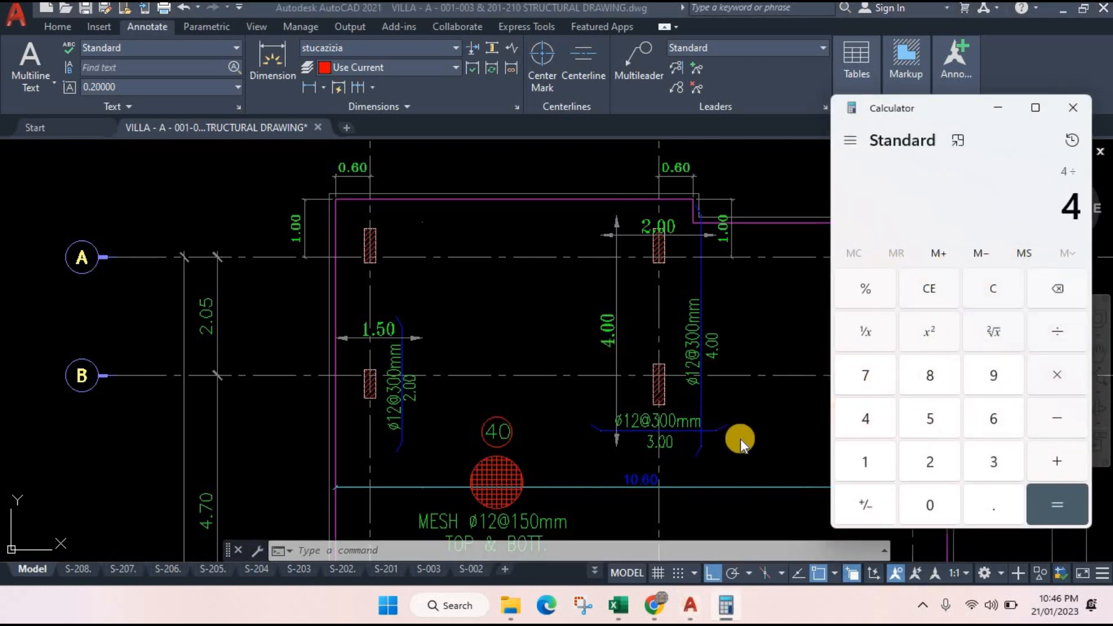
pyautogui.doubleClick(945, 510)
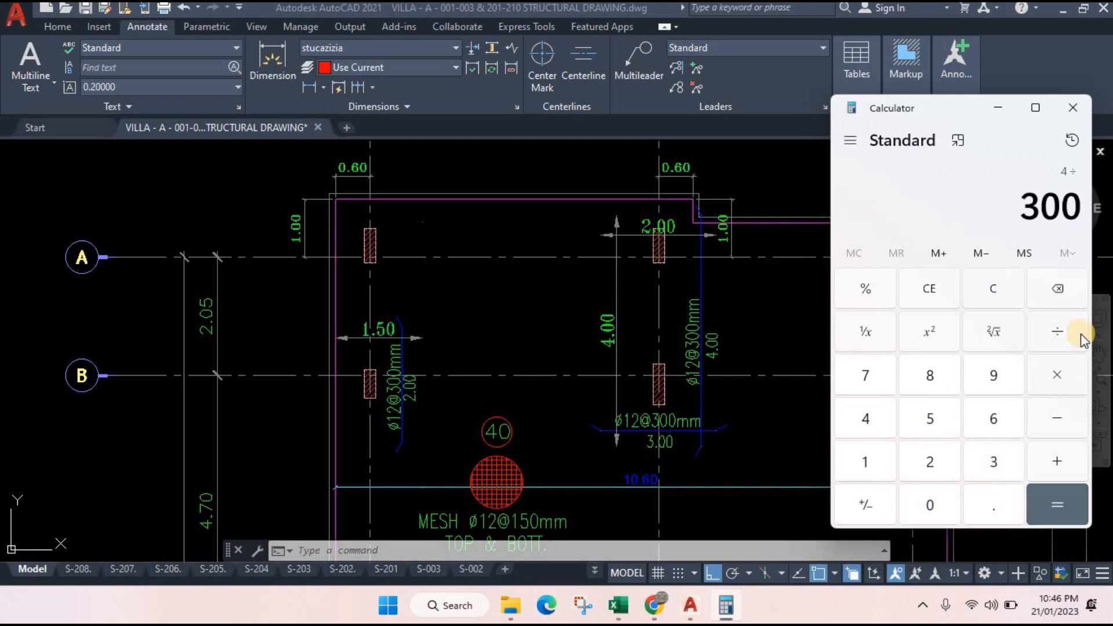
pyautogui.click(995, 289)
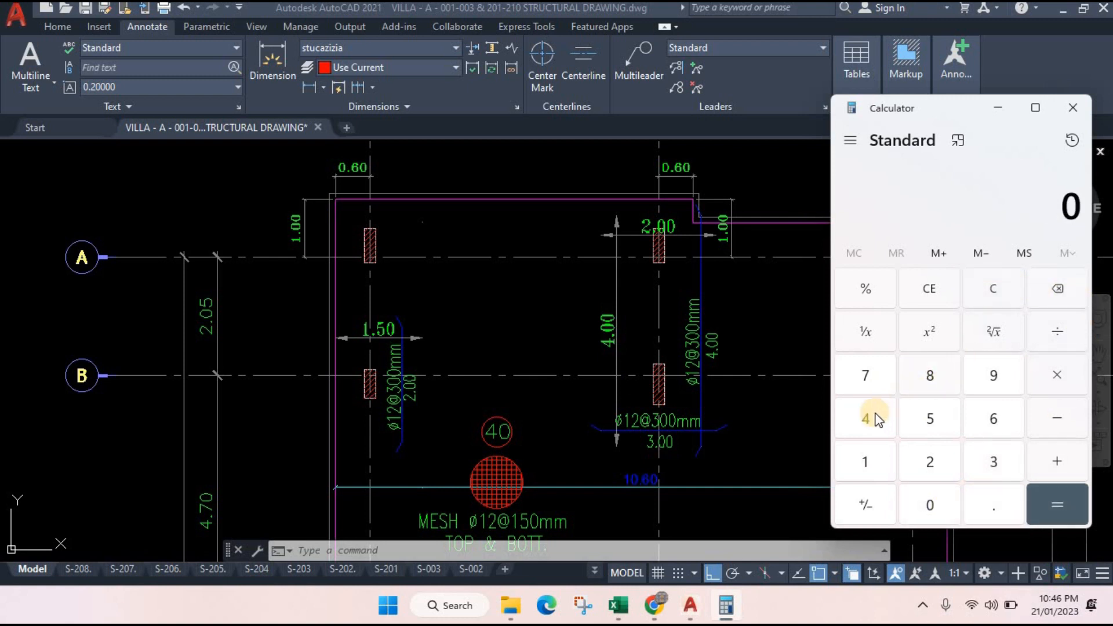
# - Calculate the bar count for the 4 m zone at 300 mm spacing, adding 1 bar
pyautogui.click(995, 464)
pyautogui.click(1064, 503)
pyautogui.click(876, 460)
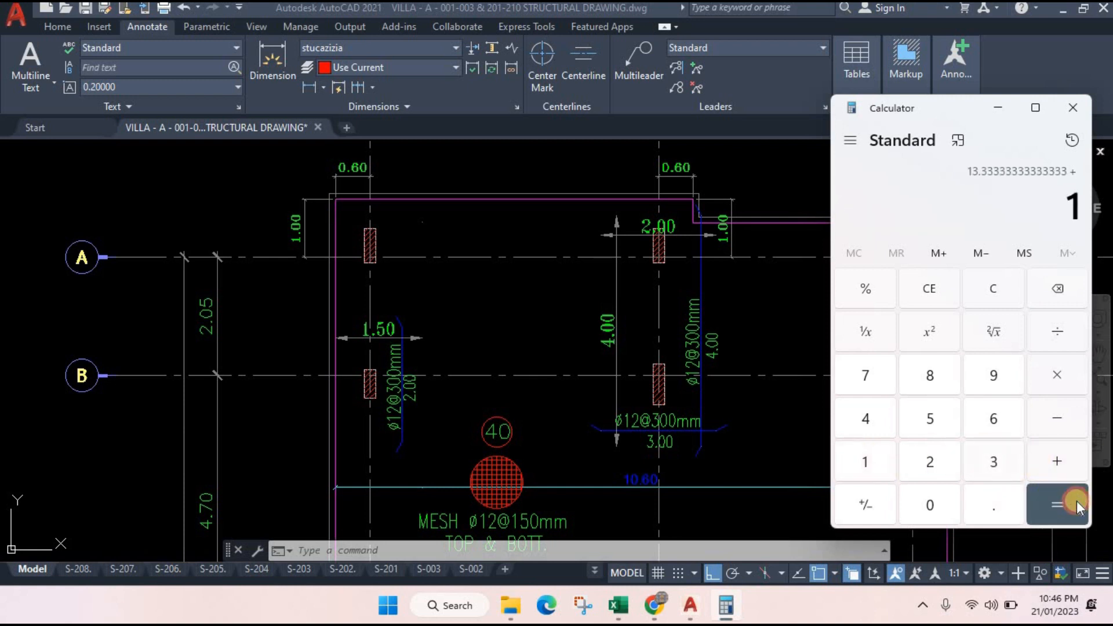
pyautogui.click(1053, 498)
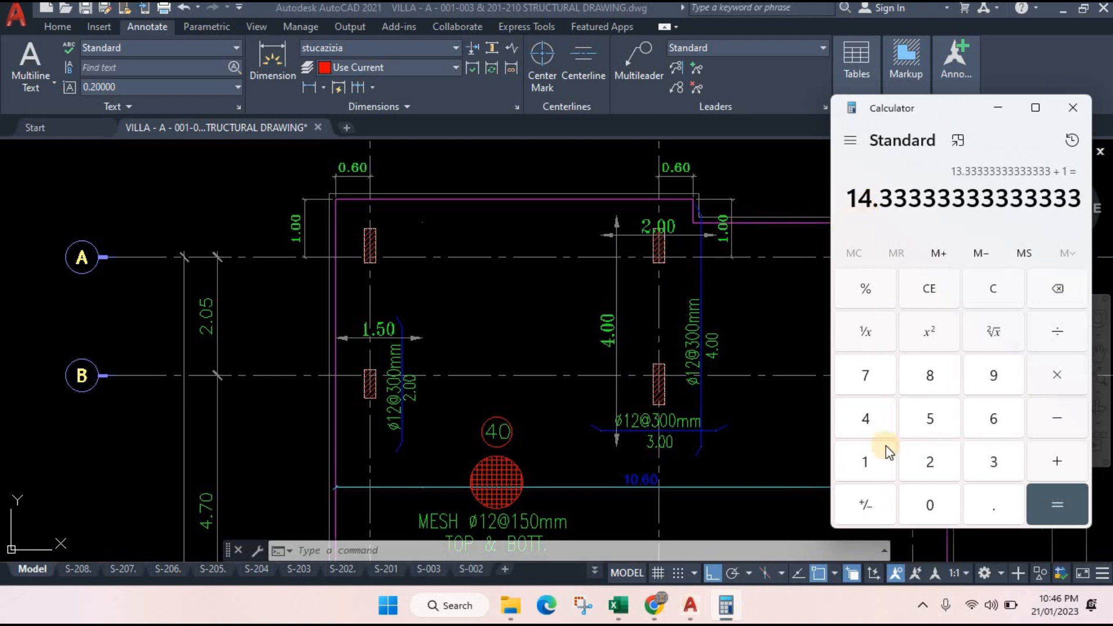
# - Switch to the Bar Bedding Schedule workbook and set the number of bars in I14 to 14
pyautogui.moveTo(626, 609)
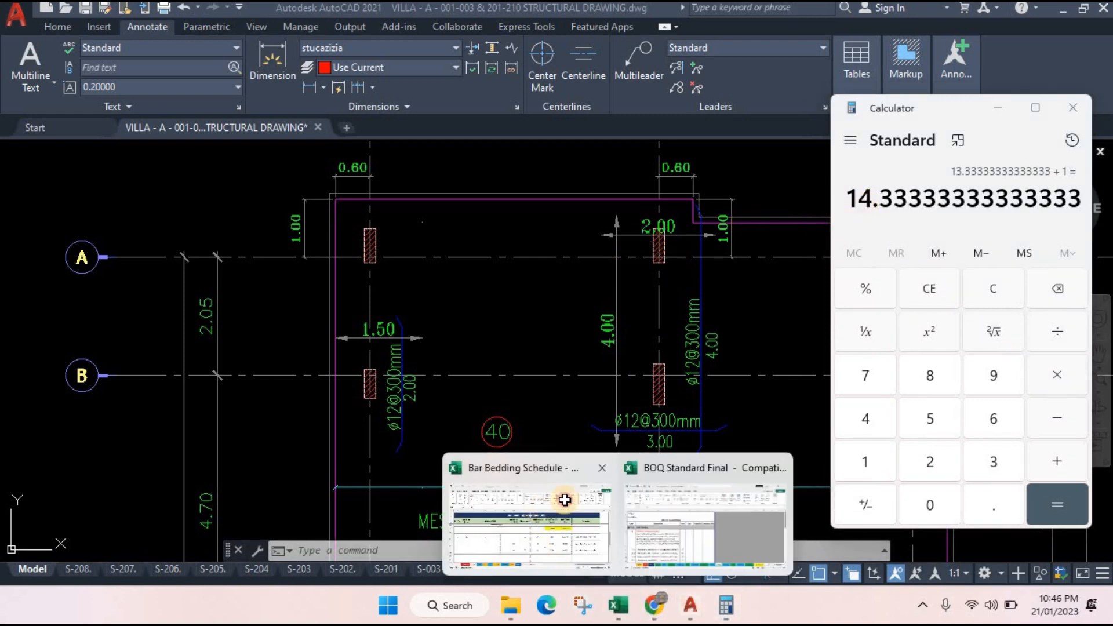
pyautogui.click(566, 498)
pyautogui.write('14')
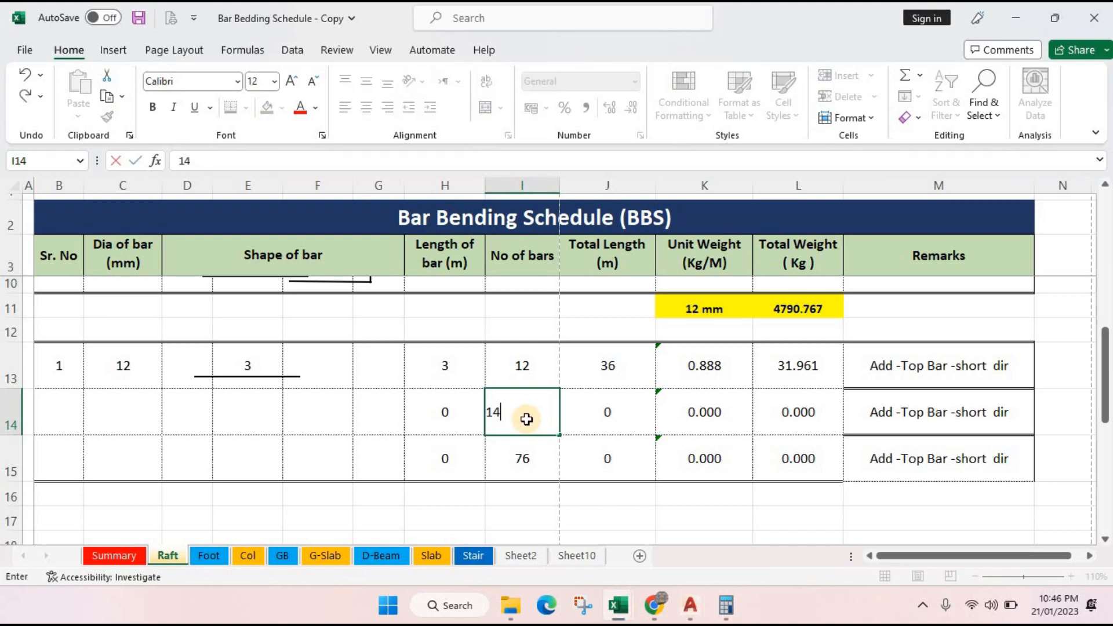
pyautogui.press('Return')
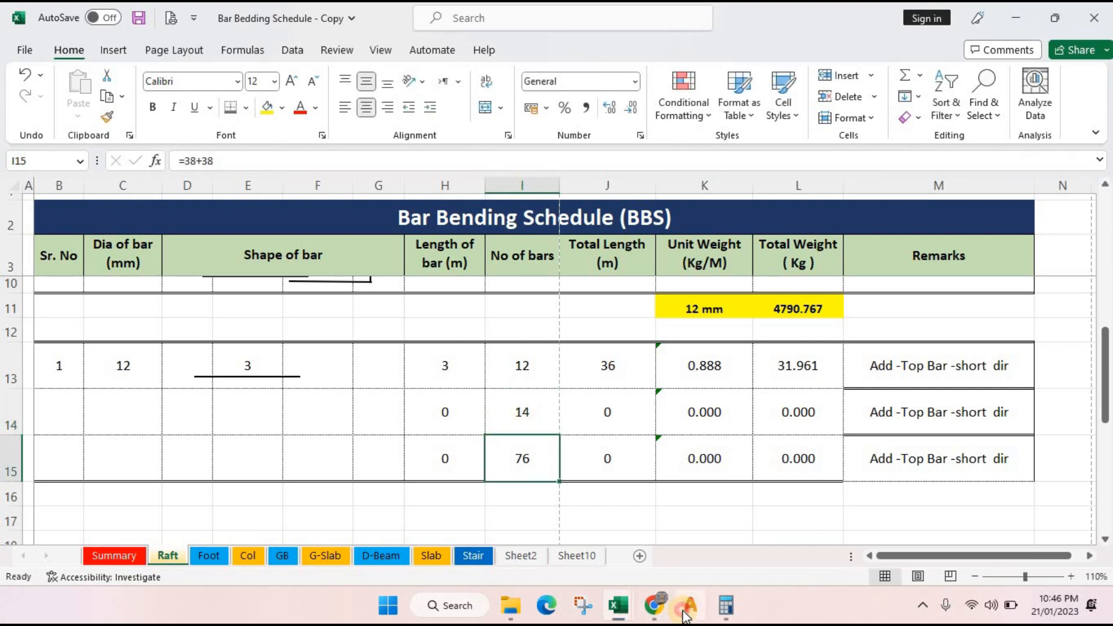
# - Check the bar length on the AutoCAD plan, return to the schedule and copy the straight bar shape and length from D13:G13 to row 14
pyautogui.click(685, 607)
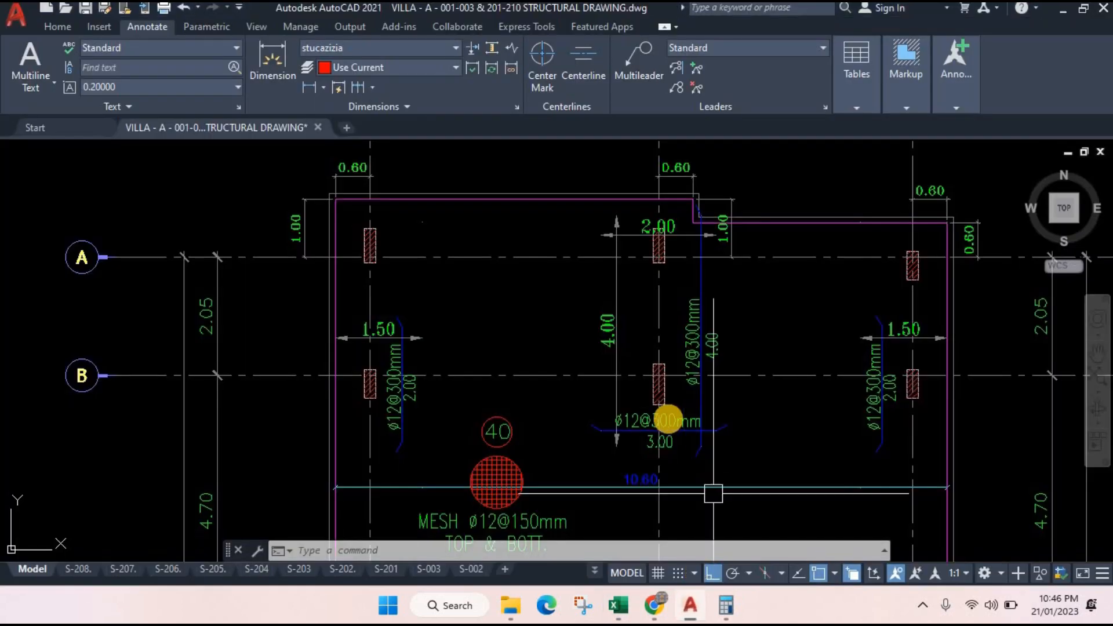
pyautogui.click(687, 613)
pyautogui.moveTo(197, 384); pyautogui.dragTo(371, 371)
pyautogui.hotkey('ctrl', 'c')
pyautogui.click(199, 419)
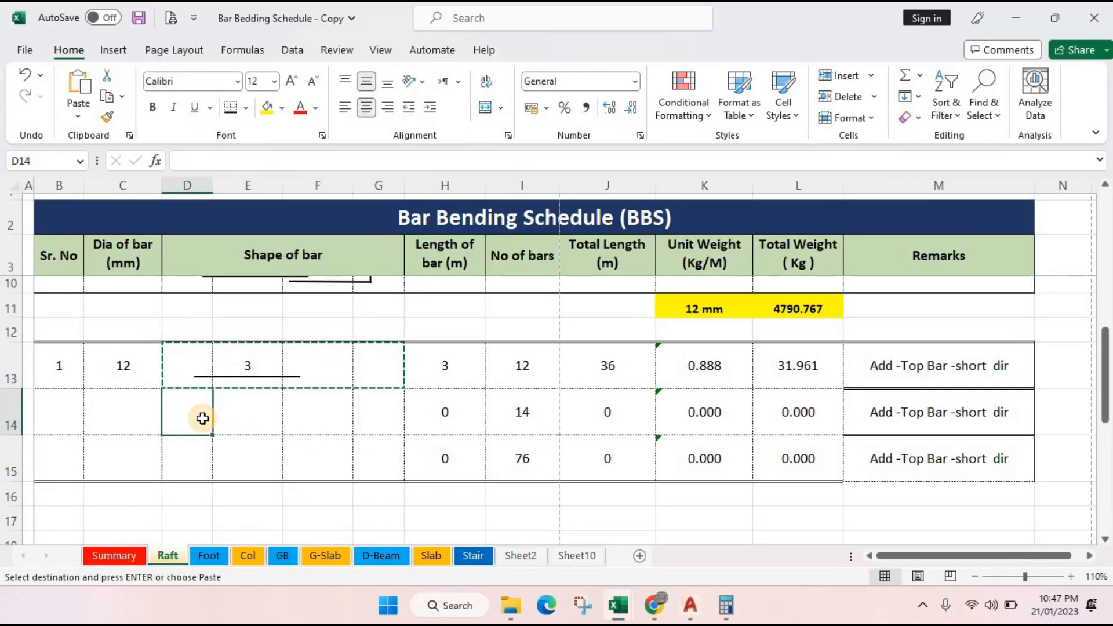
pyautogui.press('Return')
# - Set the bar diameter in C14 to 12 and the serial number in B14 to 2
pyautogui.click(160, 406)
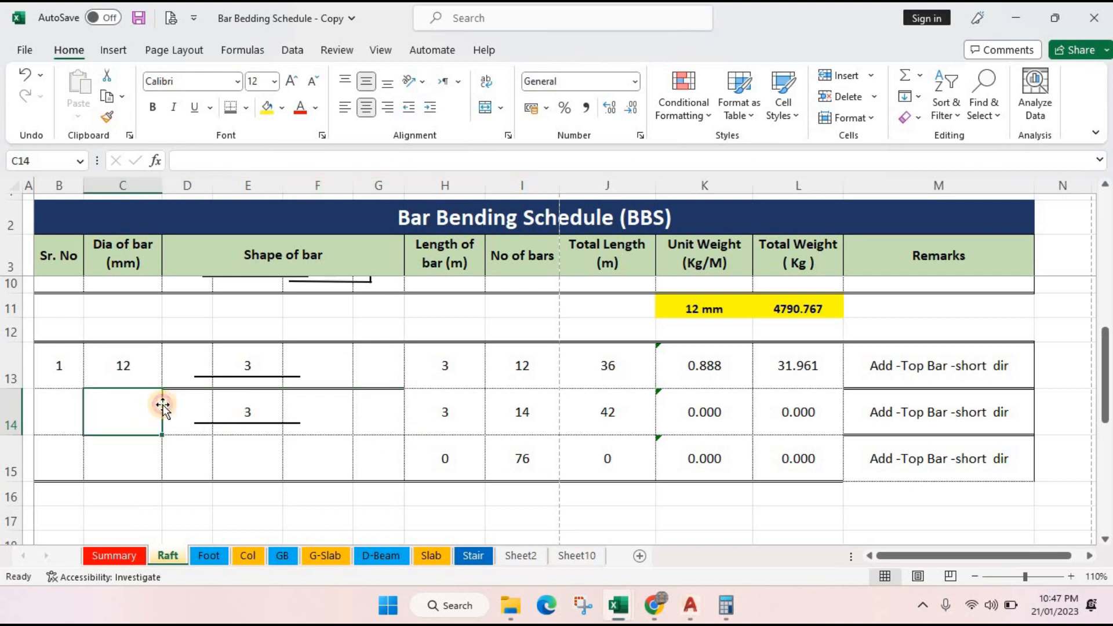
pyautogui.write('12')
pyautogui.press('Return')
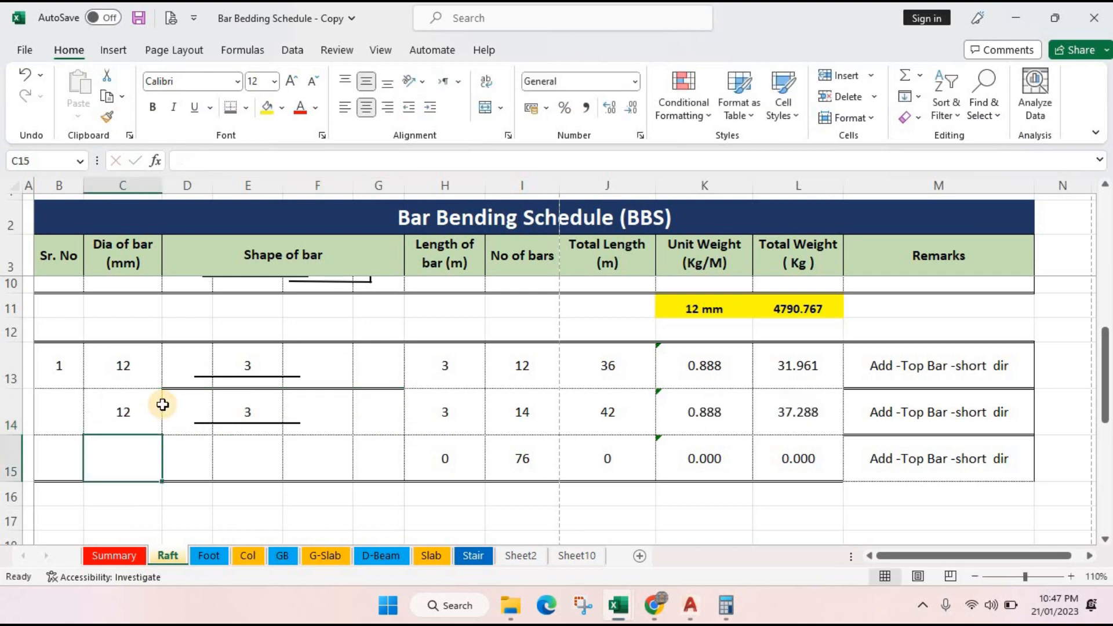
pyautogui.press('Up')
pyautogui.press('Left')
pyautogui.write('2')
pyautogui.press('Right')
pyautogui.press('Right')
pyautogui.press('Right')
pyautogui.press('Right')
pyautogui.press('Right')
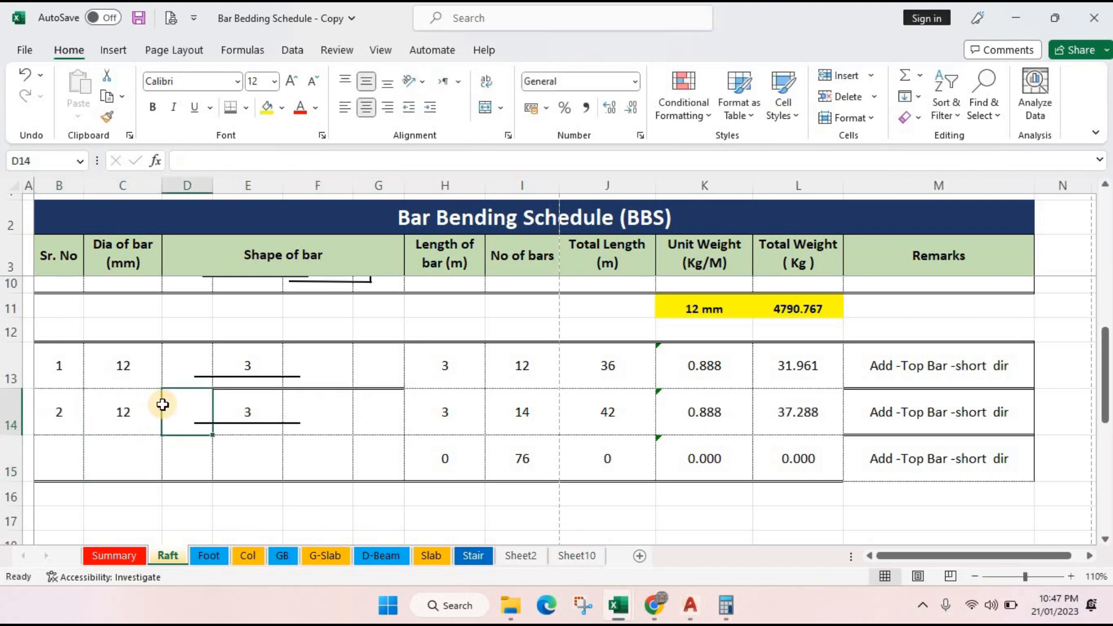
# - Apply the fine dotted line style to the inner horizontal and bottom borders of B13:M15
pyautogui.click(541, 423)
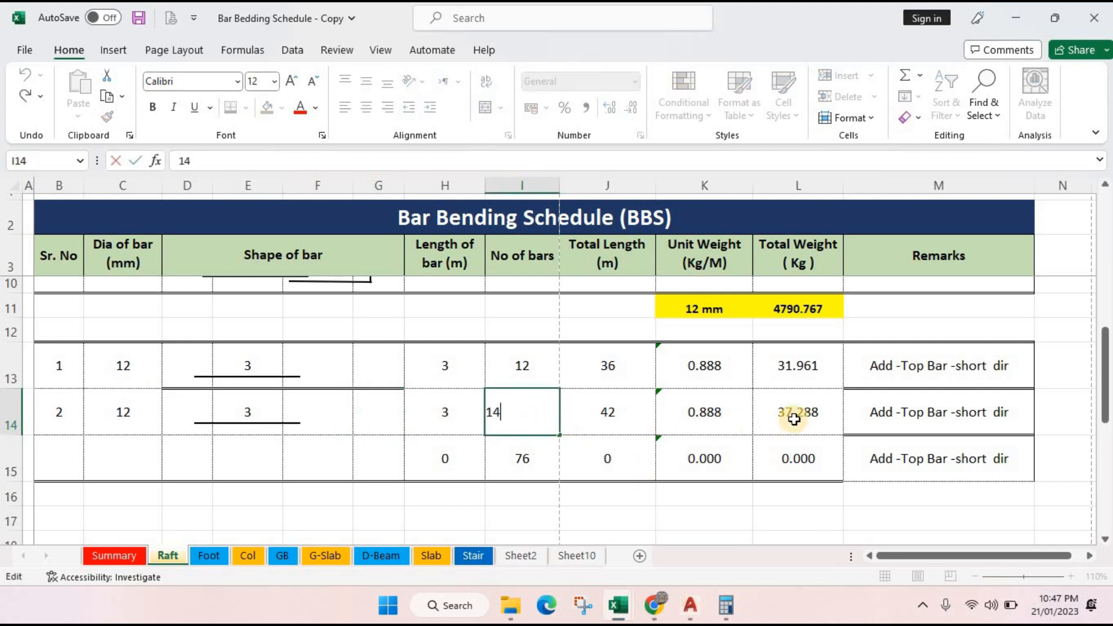
pyautogui.moveTo(58, 365); pyautogui.dragTo(937, 472)
pyautogui.hotkey('ctrl', '1')
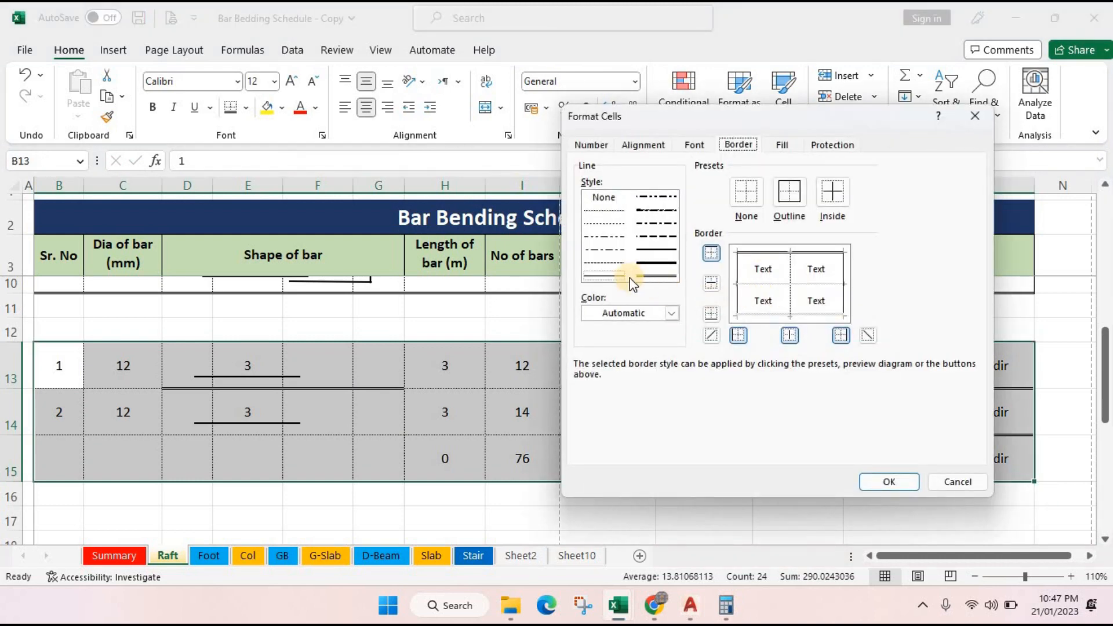
pyautogui.click(620, 217)
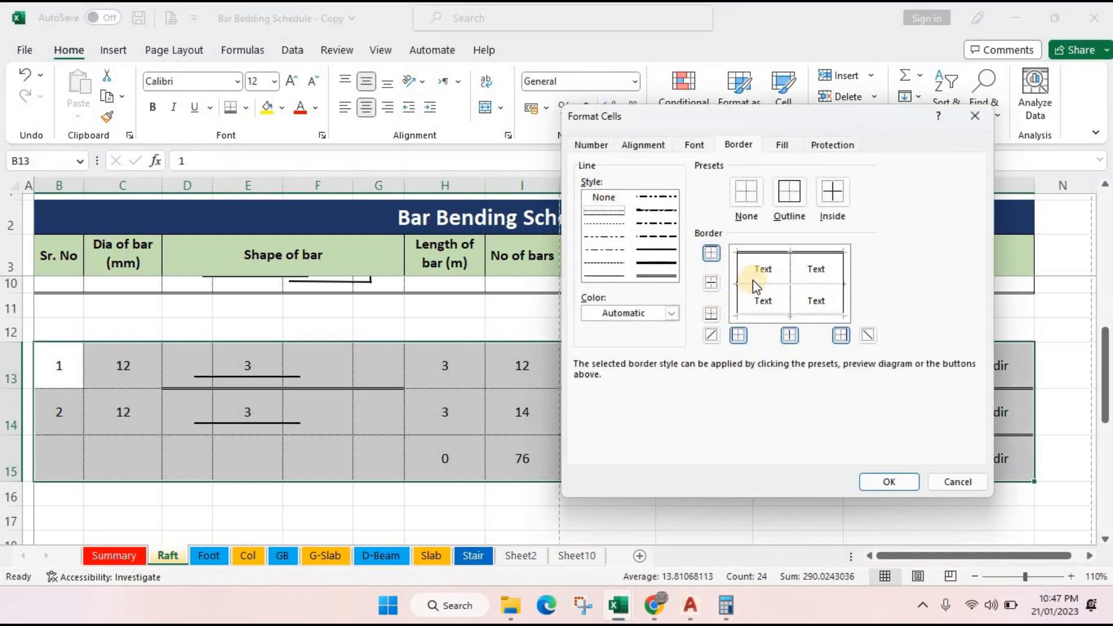
pyautogui.click(889, 482)
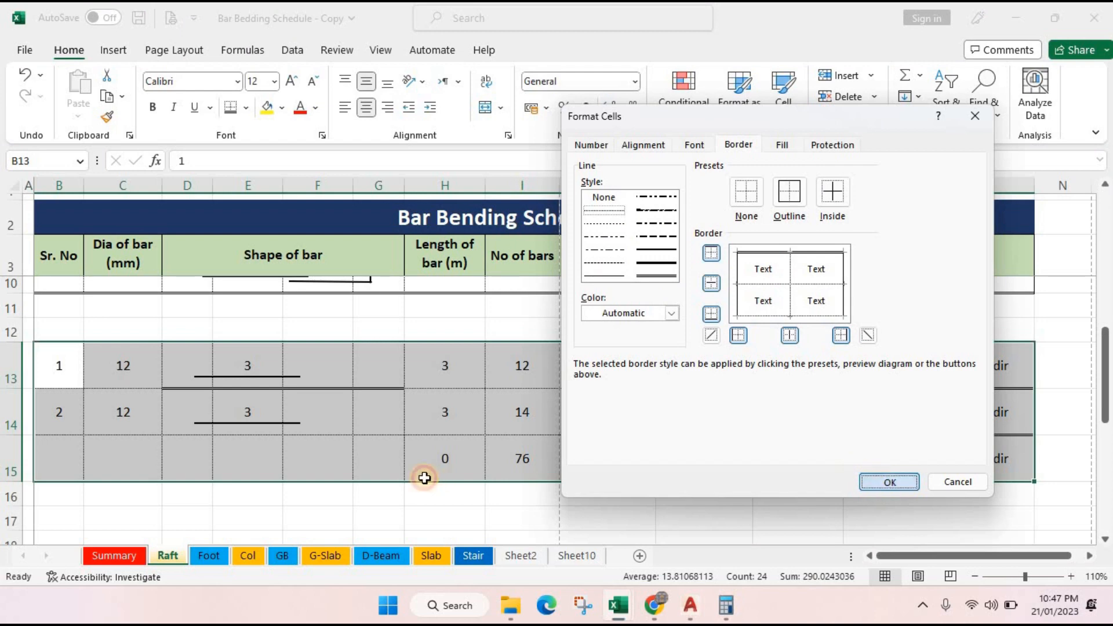
pyautogui.click(182, 354)
pyautogui.scroll(1, 159, 385)
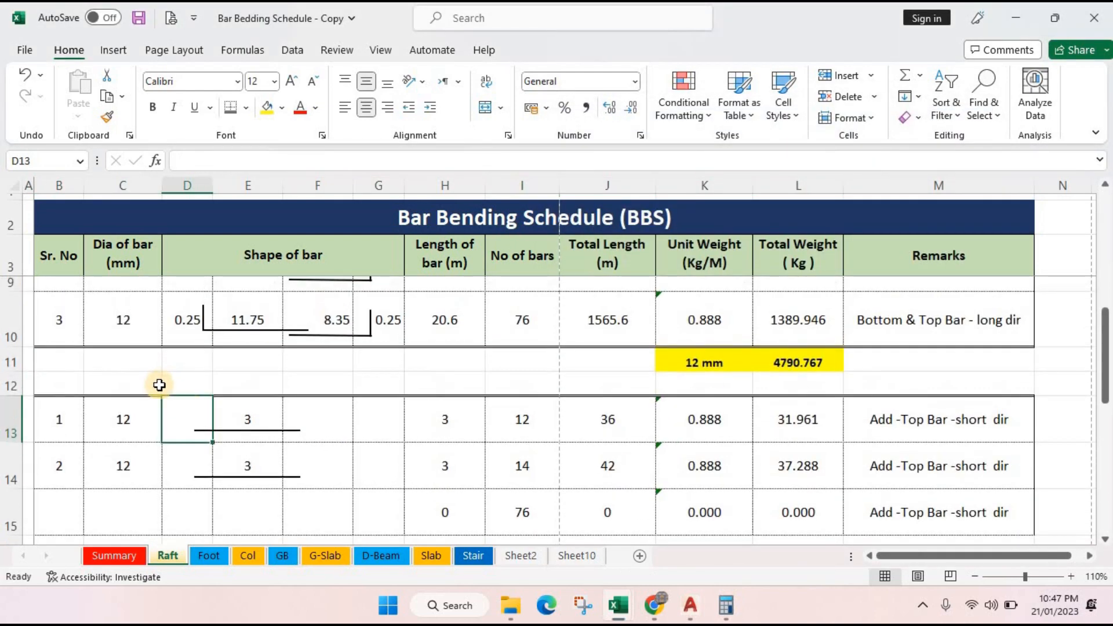
# - Remove the inner vertical borders from the bar shape cells D13:G15
pyautogui.scroll(-1, 183, 409)
pyautogui.moveTo(186, 365); pyautogui.dragTo(372, 450)
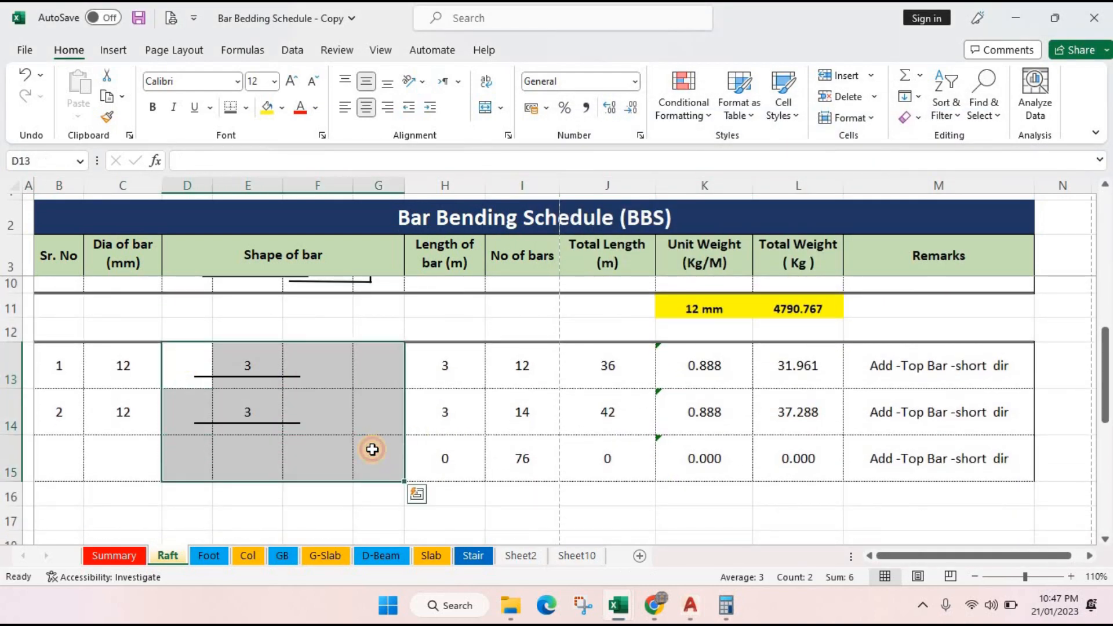
pyautogui.hotkey('ctrl', '1')
pyautogui.click(789, 303)
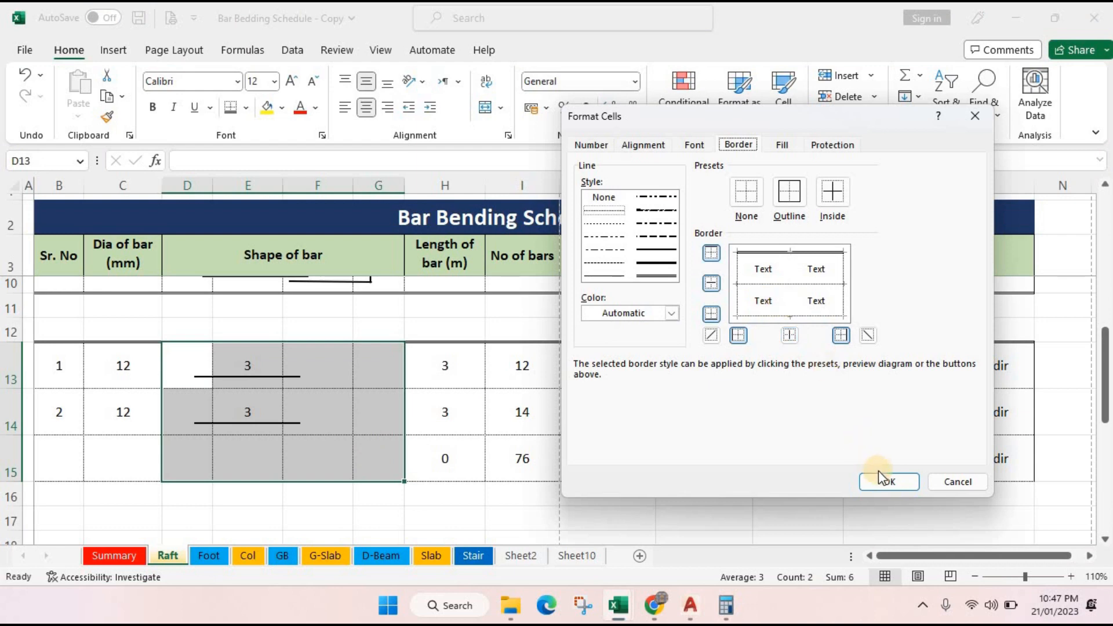
pyautogui.press('Return')
pyautogui.click(404, 525)
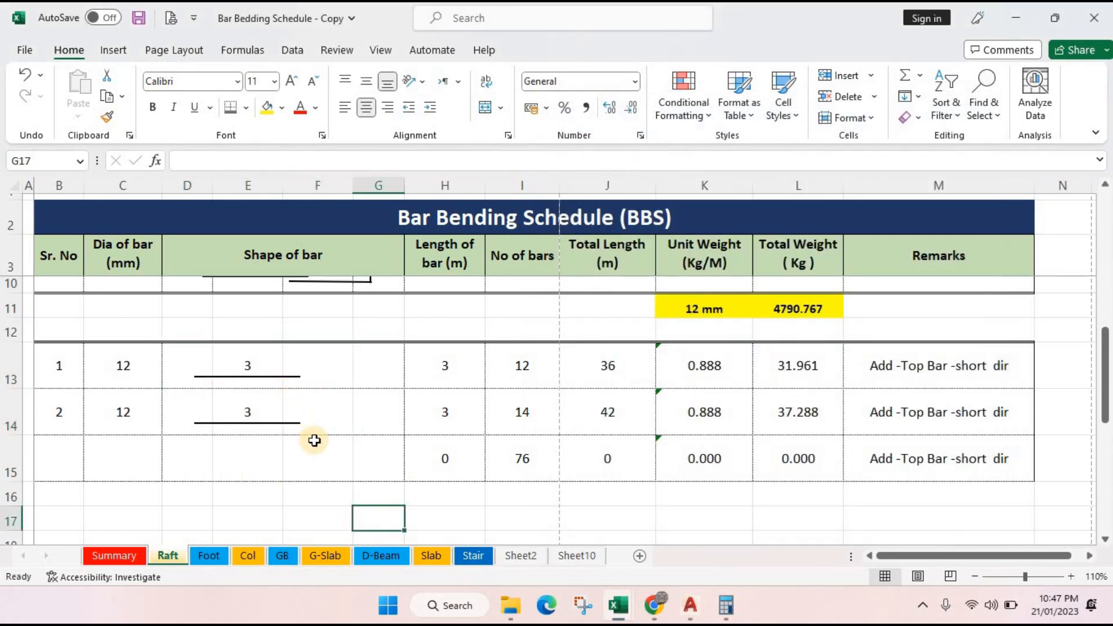
pyautogui.scroll(2, 315, 440)
pyautogui.scroll(-2, 356, 444)
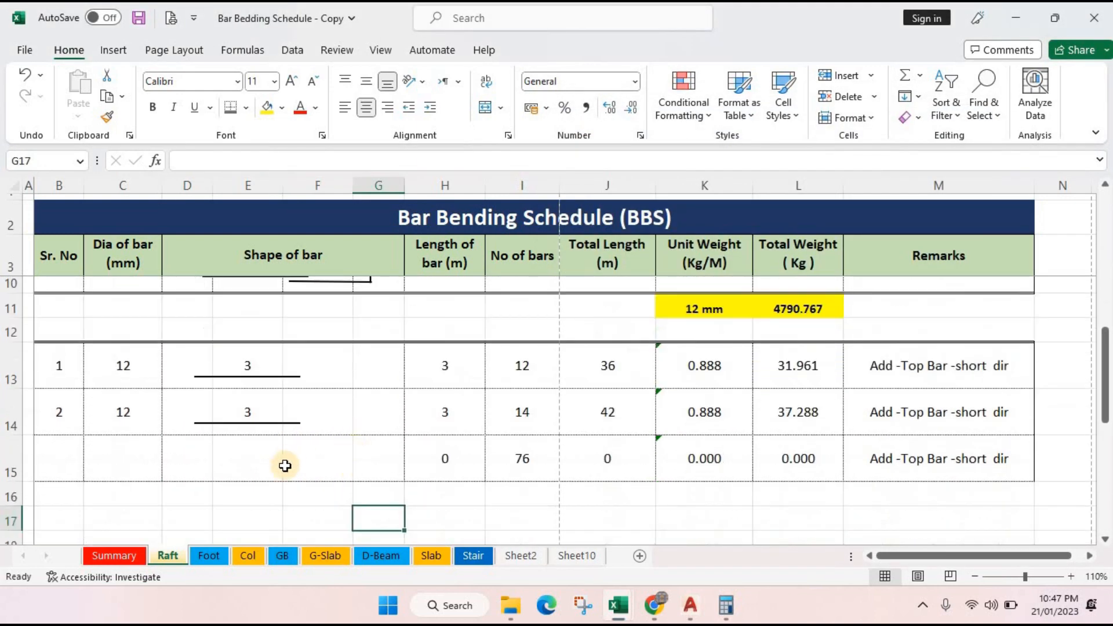
# - Check the additional top bars on the AutoCAD plan, return to the schedule and change the remark in M15 to "Add -Top Bar -long dir"
pyautogui.click(689, 591)
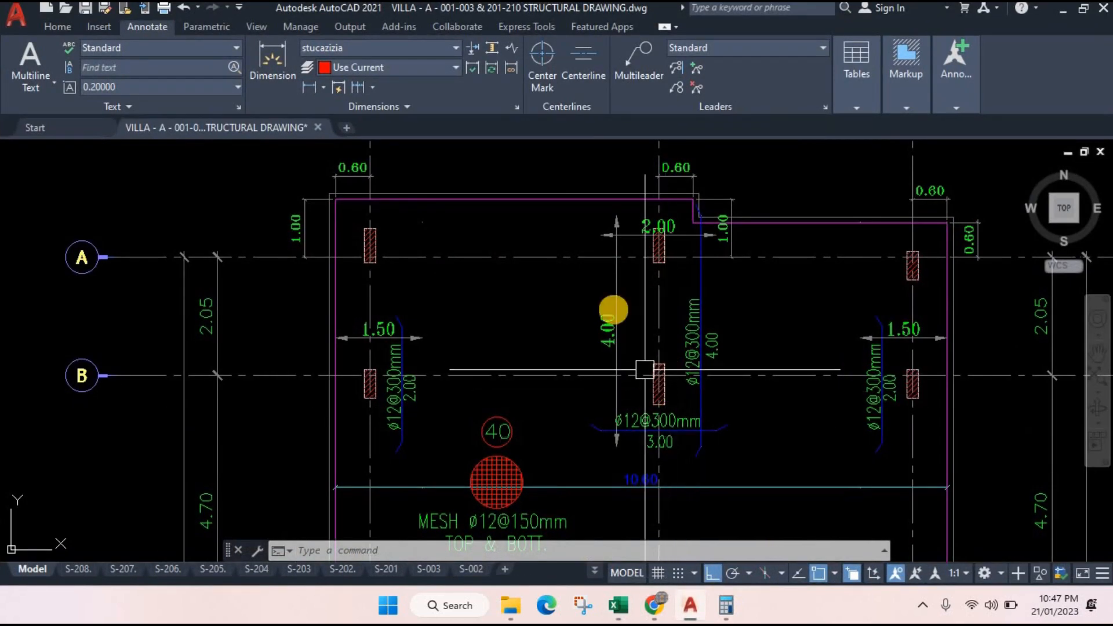
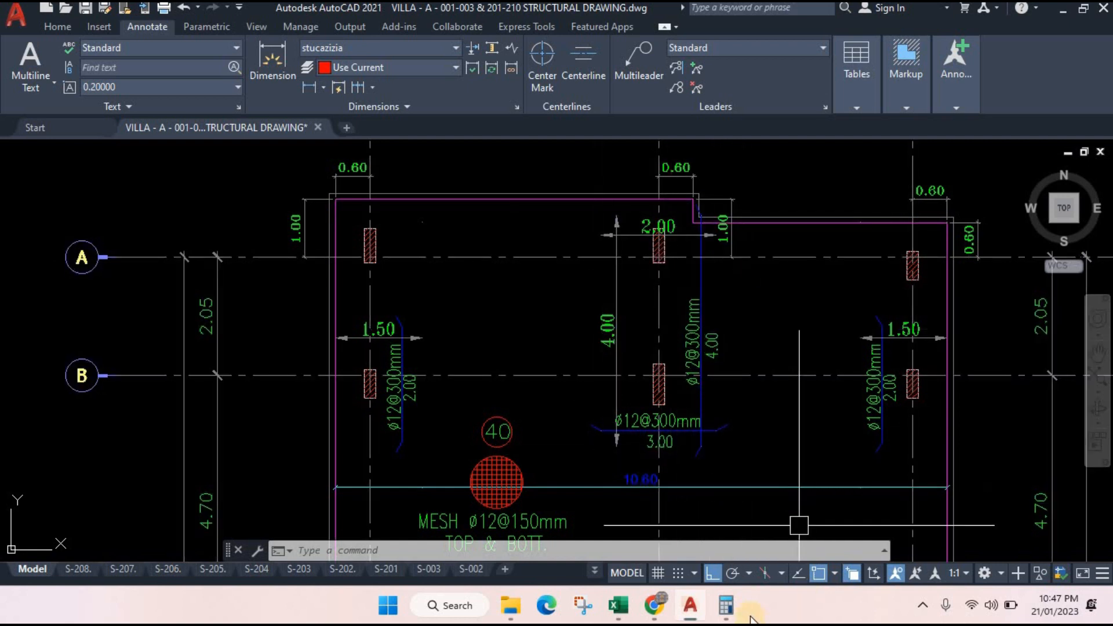
pyautogui.moveTo(618, 605)
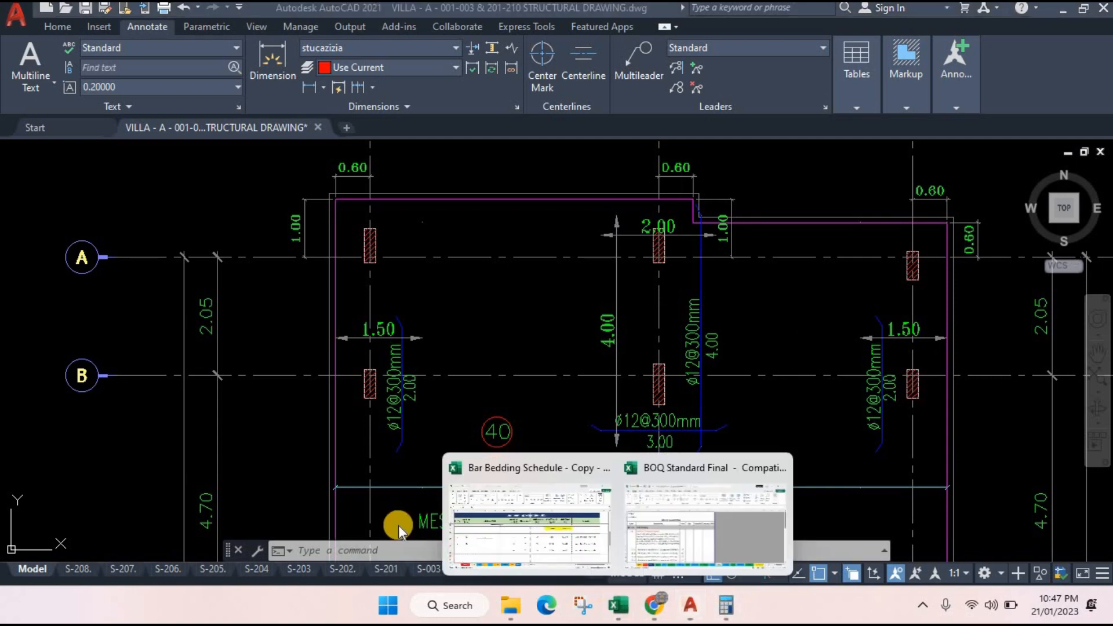
pyautogui.click(524, 545)
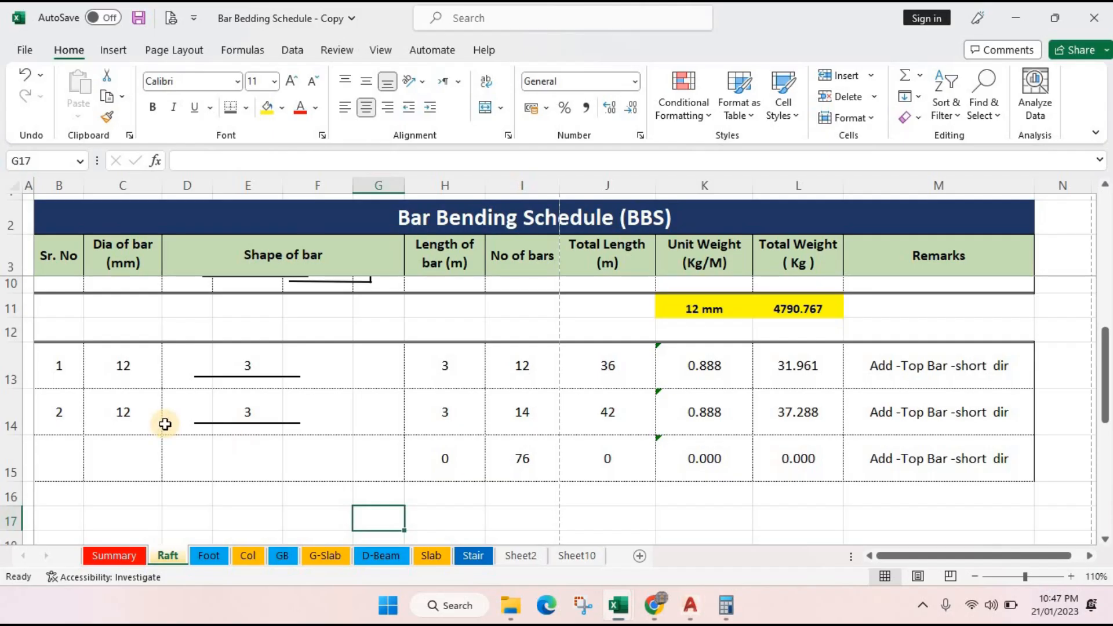
pyautogui.click(947, 425)
pyautogui.click(924, 457)
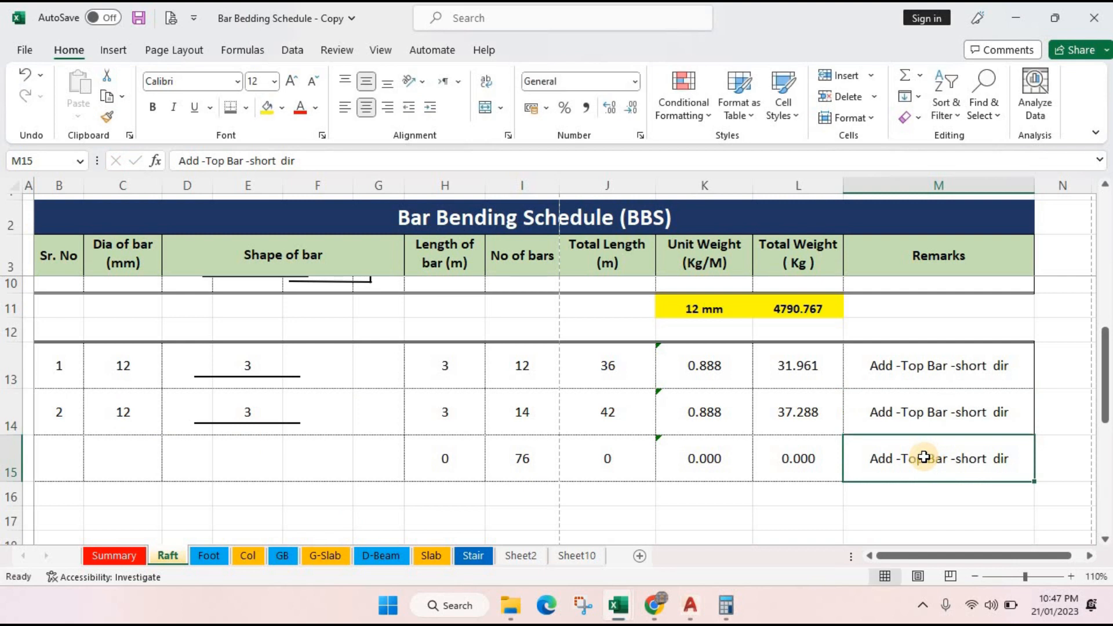
pyautogui.doubleClick(944, 459)
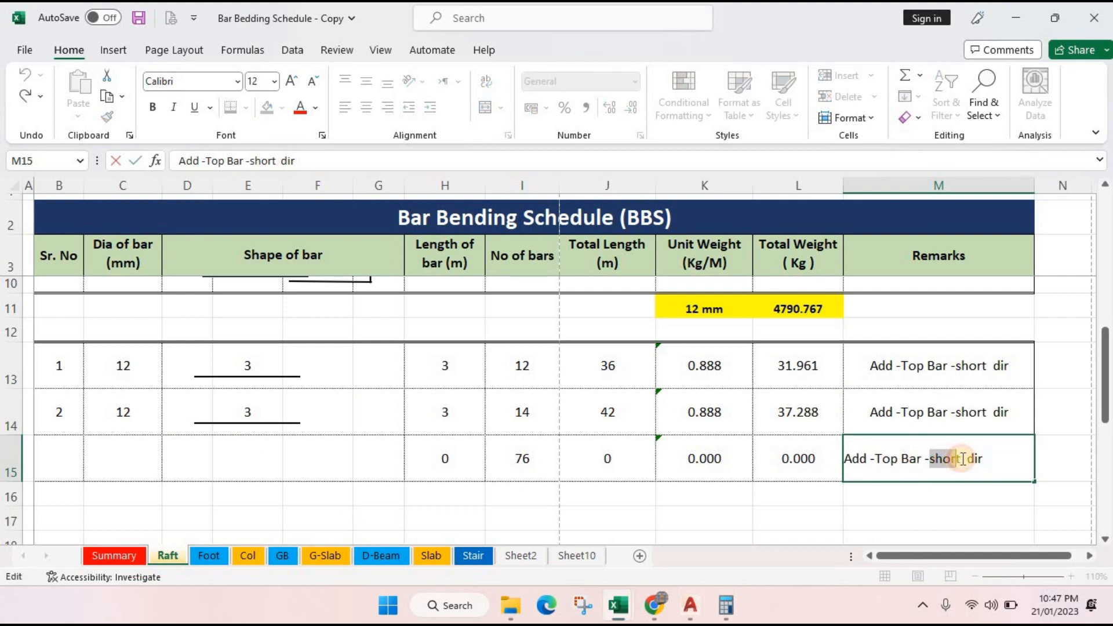
pyautogui.moveTo(962, 459); pyautogui.dragTo(963, 458)
pyautogui.write('long')
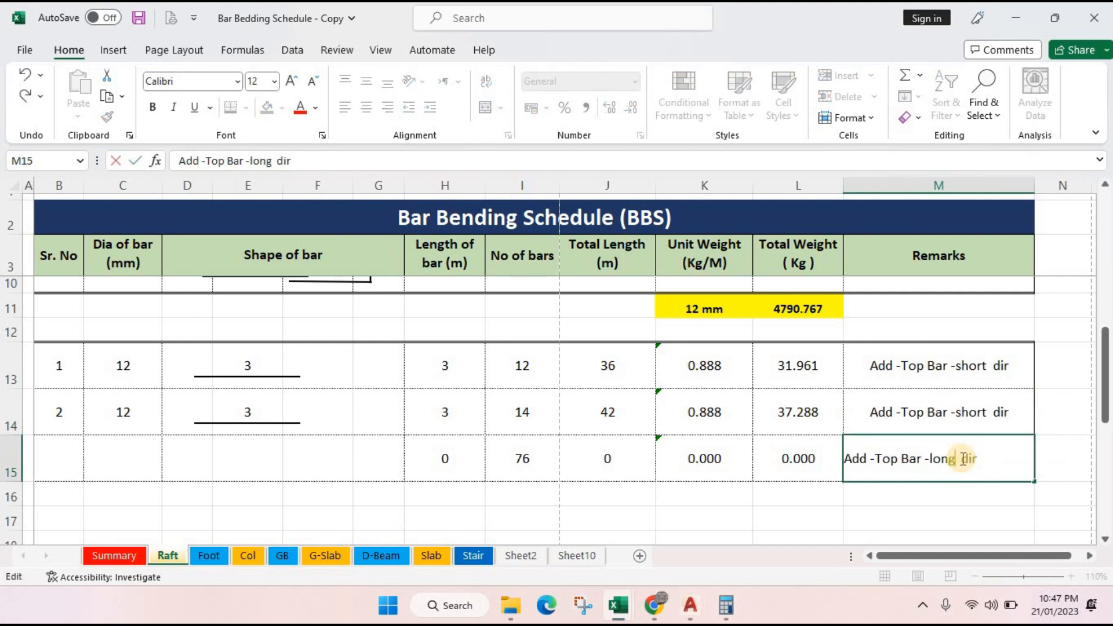
pyautogui.press('Return')
pyautogui.click(946, 469)
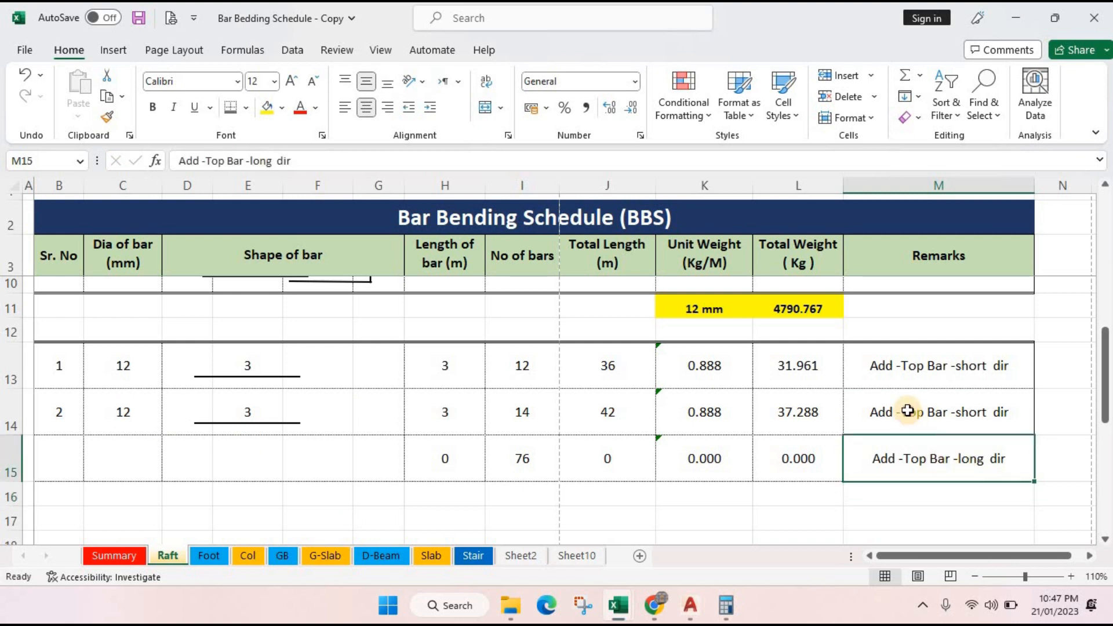
pyautogui.click(909, 413)
pyautogui.click(933, 470)
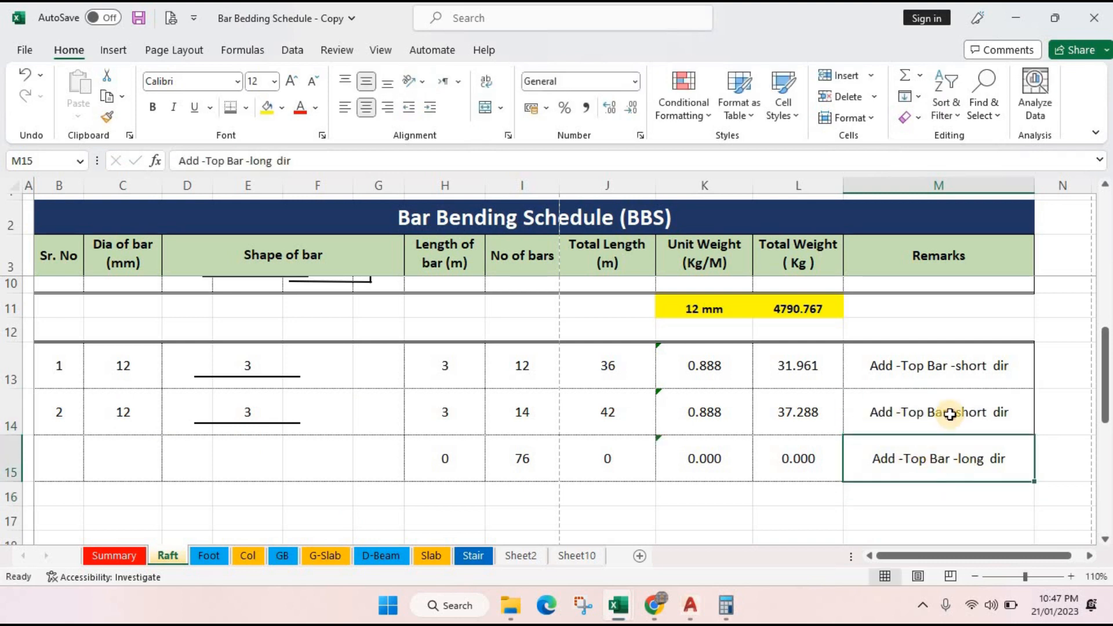
# - Set the serial number in B15 to 2 and the bar diameter in C15 to 12
pyautogui.click(68, 465)
pyautogui.write('2')
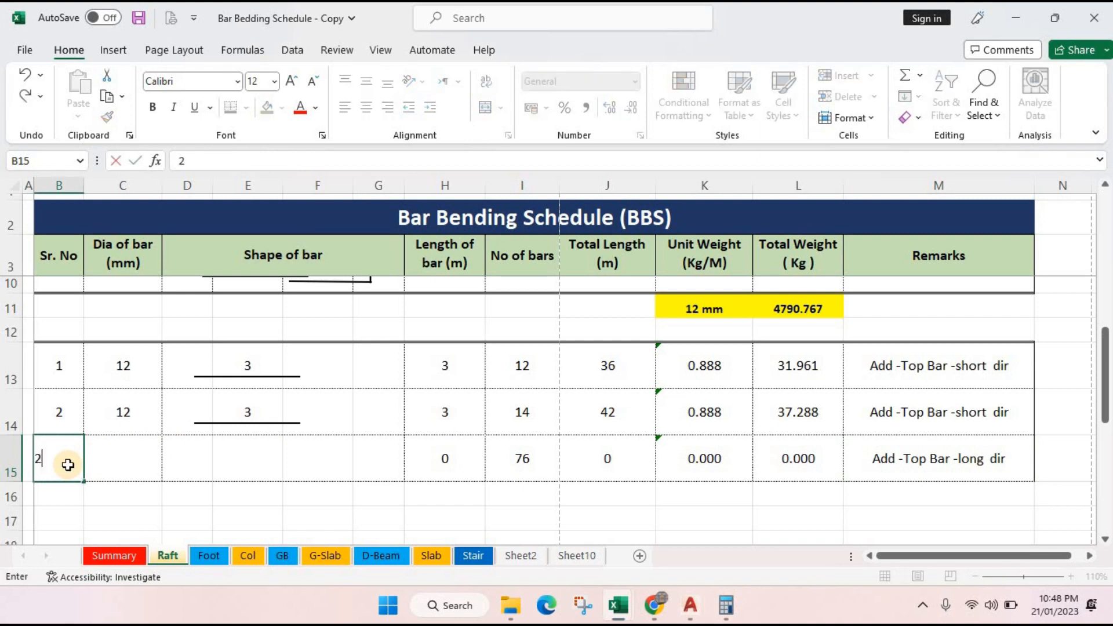
pyautogui.press('Return')
pyautogui.click(58, 431)
pyautogui.click(78, 460)
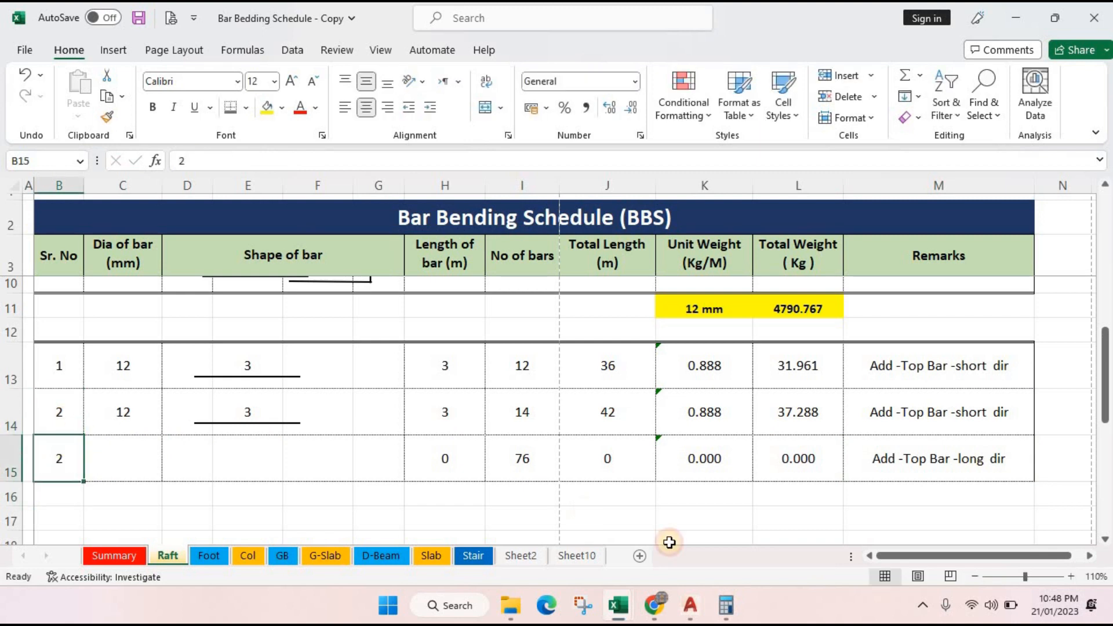
pyautogui.click(133, 465)
pyautogui.write('12')
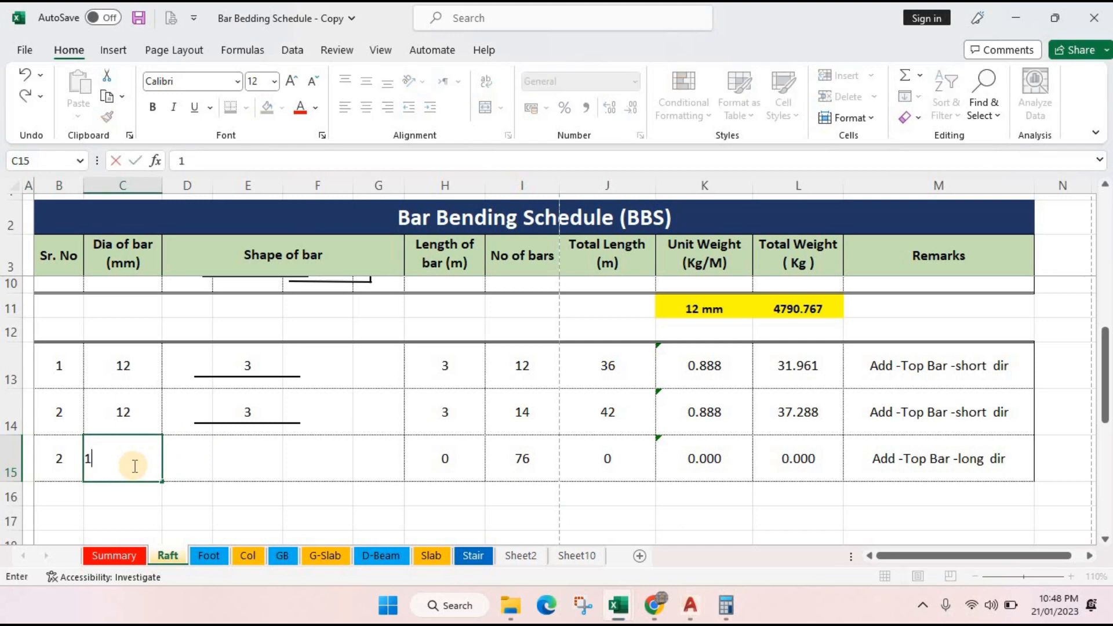
pyautogui.press('Tab')
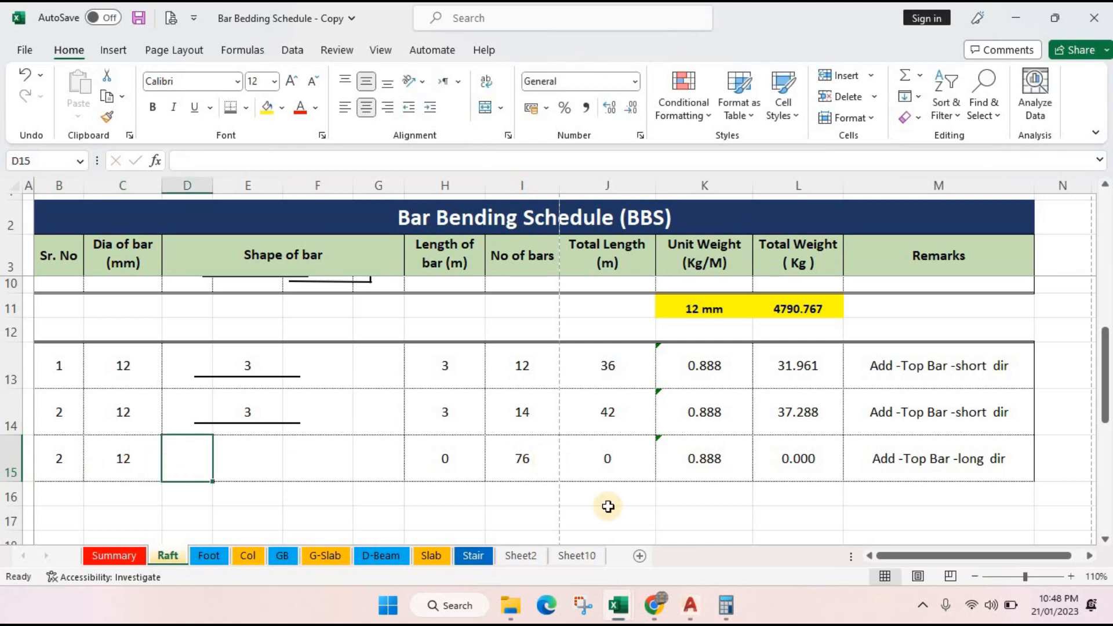
# - Check the long-direction bar on the AutoCAD plan, return to the schedule and copy the straight bar shape from D14:G14 to row 15
pyautogui.click(690, 605)
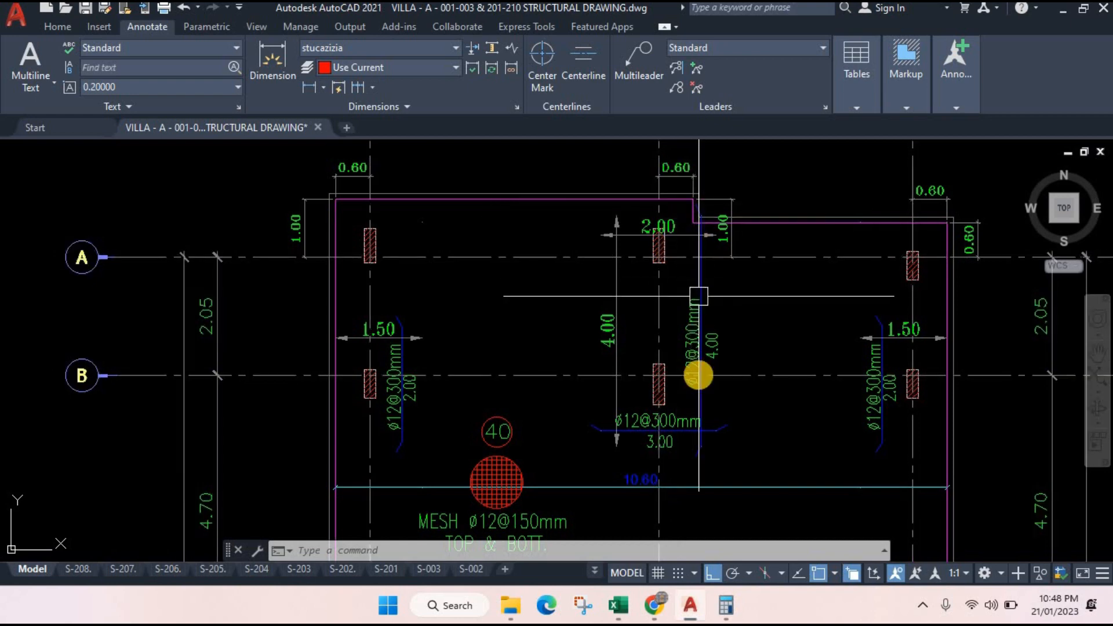
pyautogui.click(690, 605)
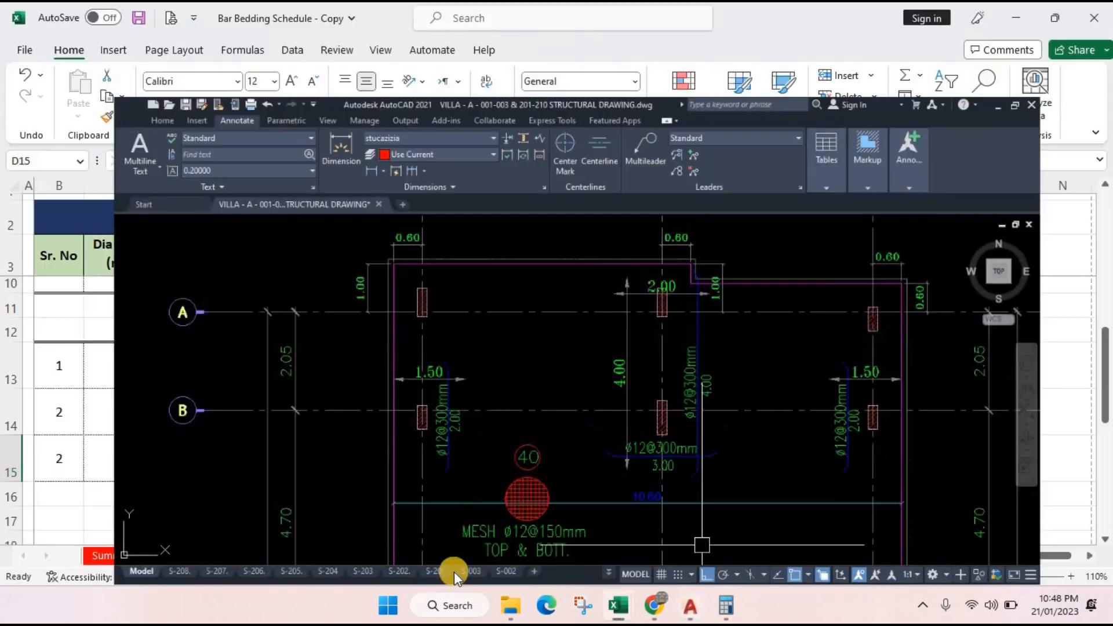
pyautogui.moveTo(180, 403); pyautogui.dragTo(395, 415)
pyautogui.hotkey('ctrl', 'c')
pyautogui.click(199, 462)
pyautogui.press('Return')
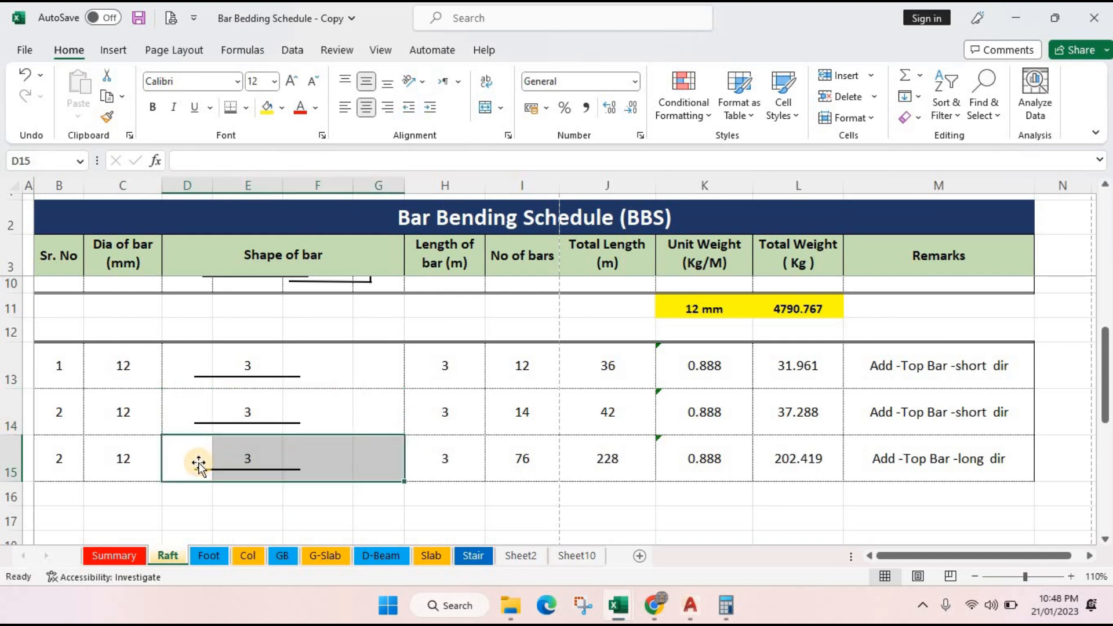
# - Set the bar length in E15 to 4 and select the number of bars cell I15
pyautogui.click(242, 456)
pyautogui.write('4')
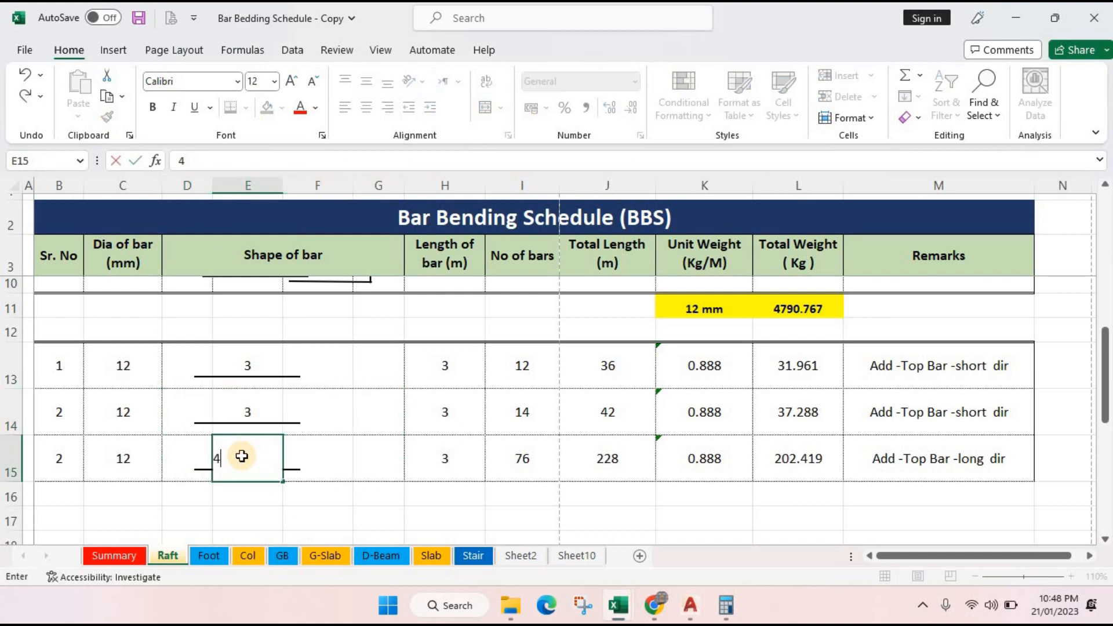
pyautogui.press('Tab')
pyautogui.press('Tab')
pyautogui.press('Tab')
pyautogui.press('Tab')
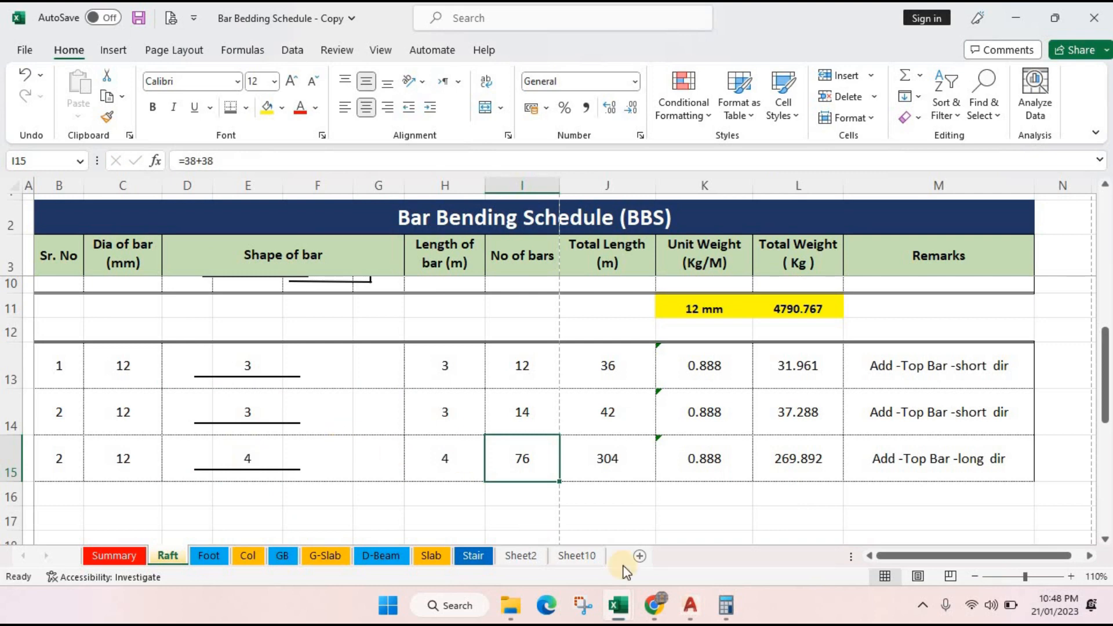
# - Switch to the AutoCAD plan and check the zone width and spacing of the long-direction additional top bars
pyautogui.click(731, 610)
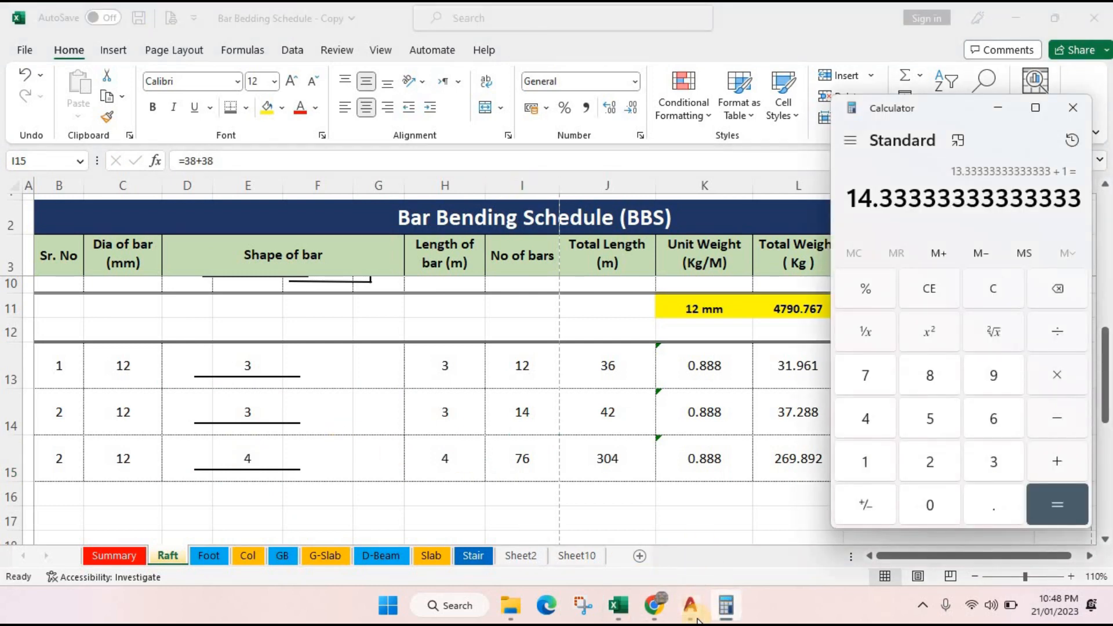
pyautogui.click(692, 608)
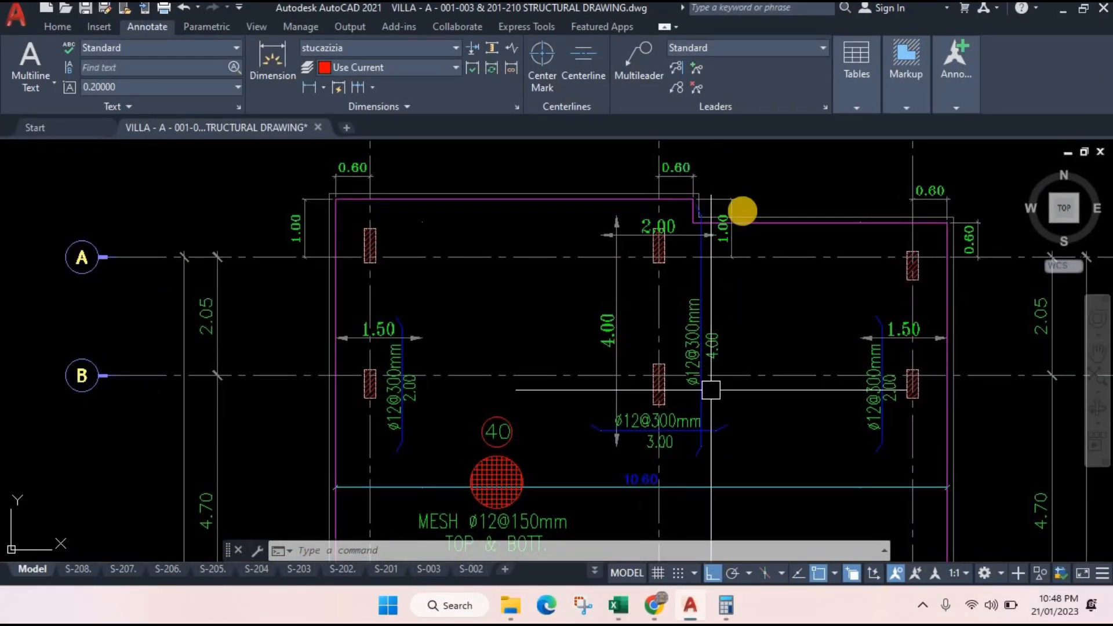
pyautogui.click(676, 169)
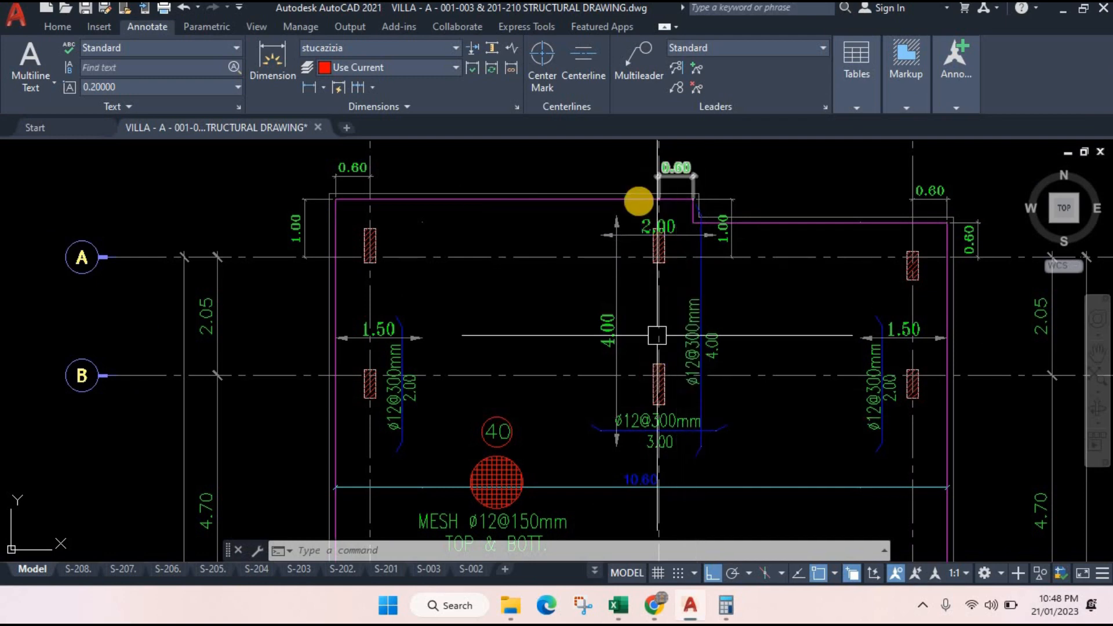
pyautogui.press('Escape')
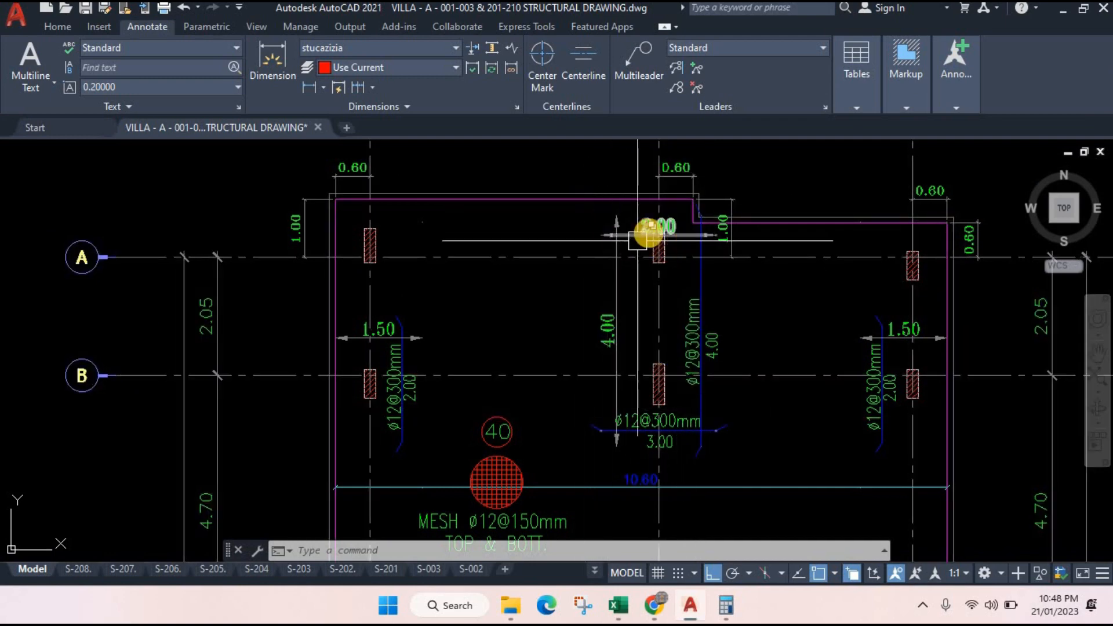
# - Calculate the number of long-direction top bars in Calculator as 2 ÷ 0.3 + 1
pyautogui.click(726, 606)
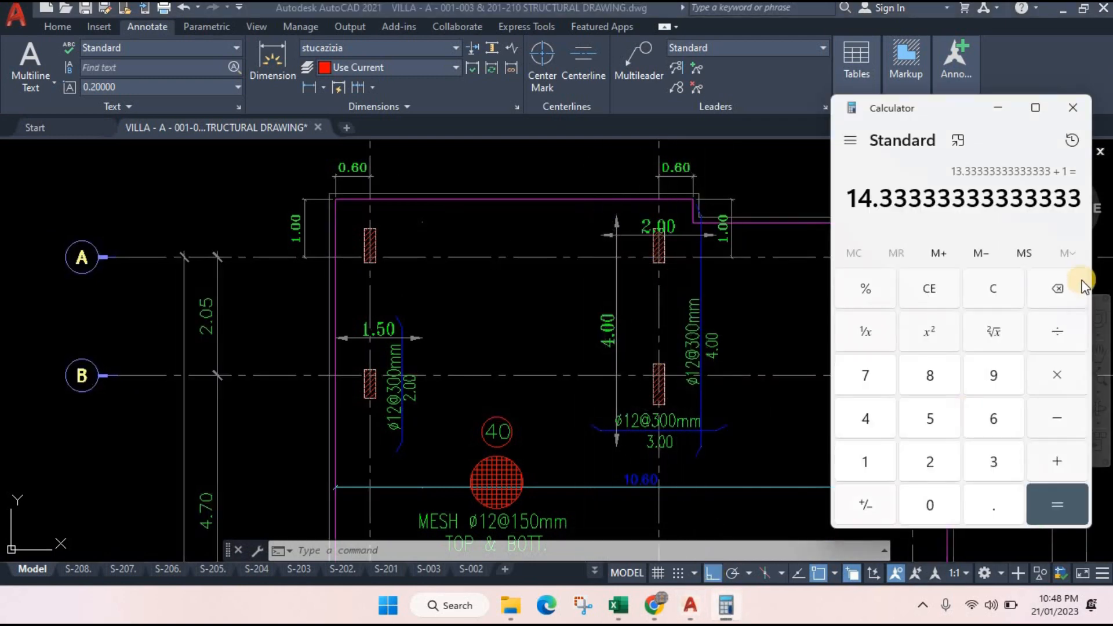
pyautogui.click(921, 296)
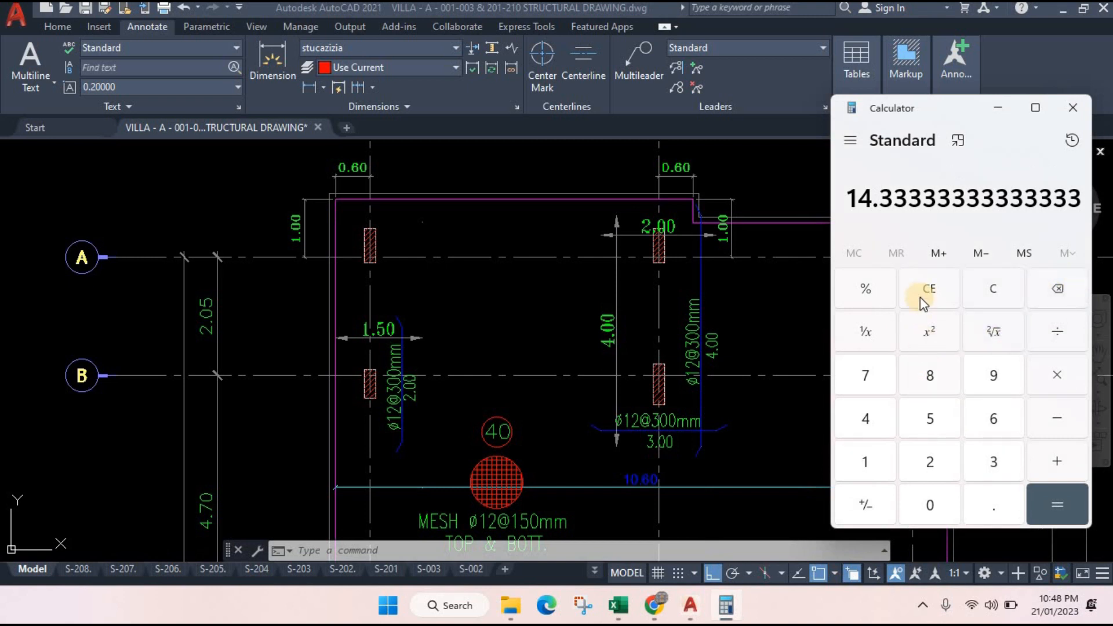
pyautogui.click(992, 294)
pyautogui.click(926, 459)
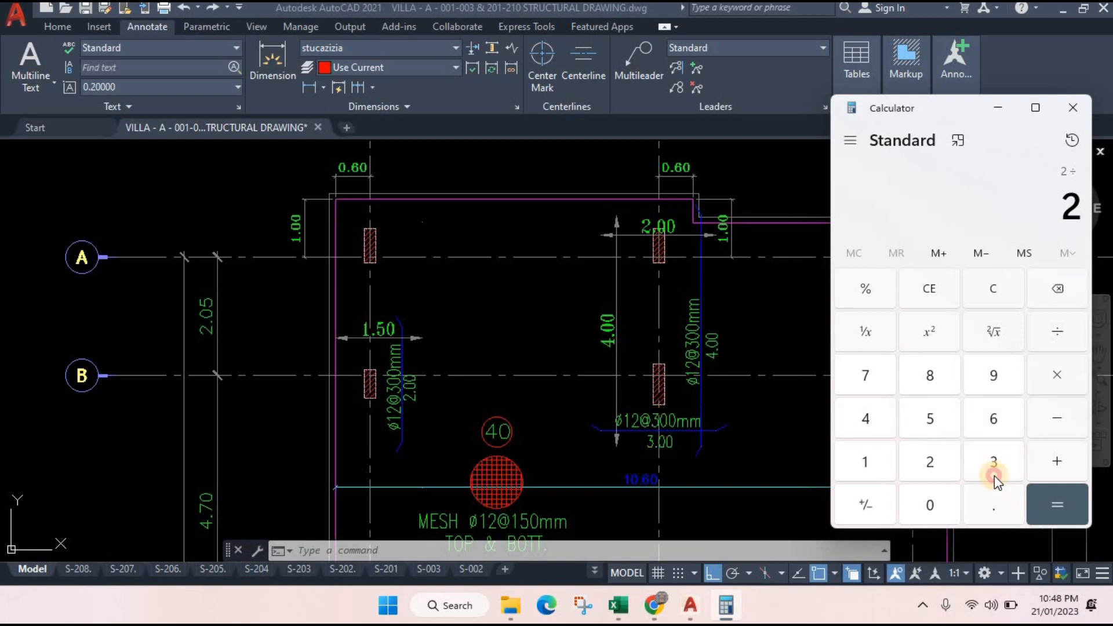
pyautogui.write('3')
pyautogui.click(1061, 463)
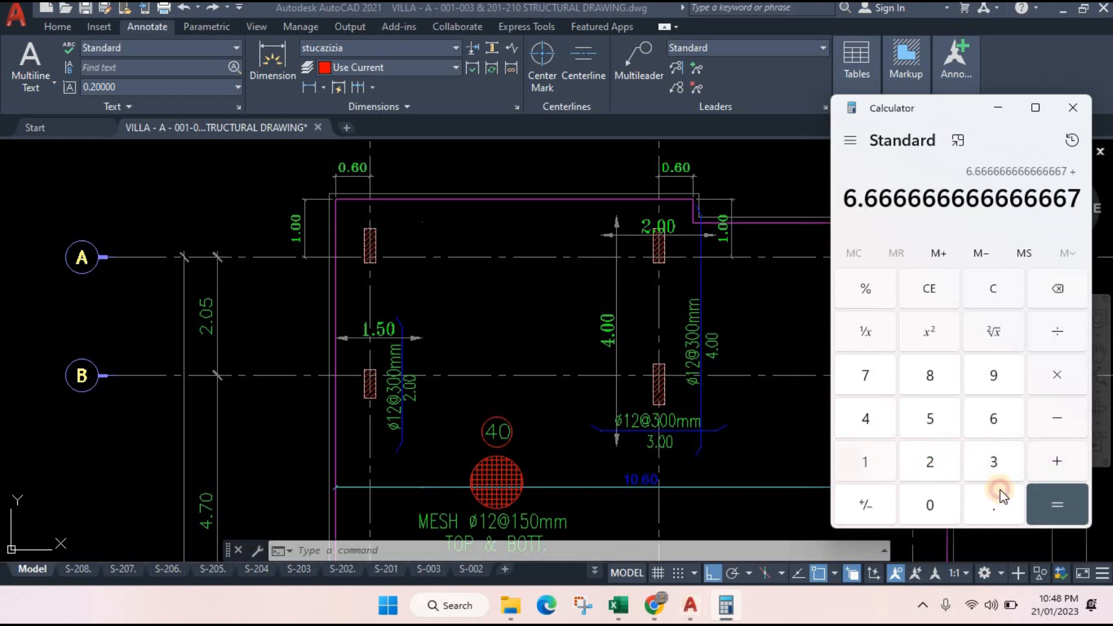
pyautogui.write('1')
pyautogui.click(1050, 503)
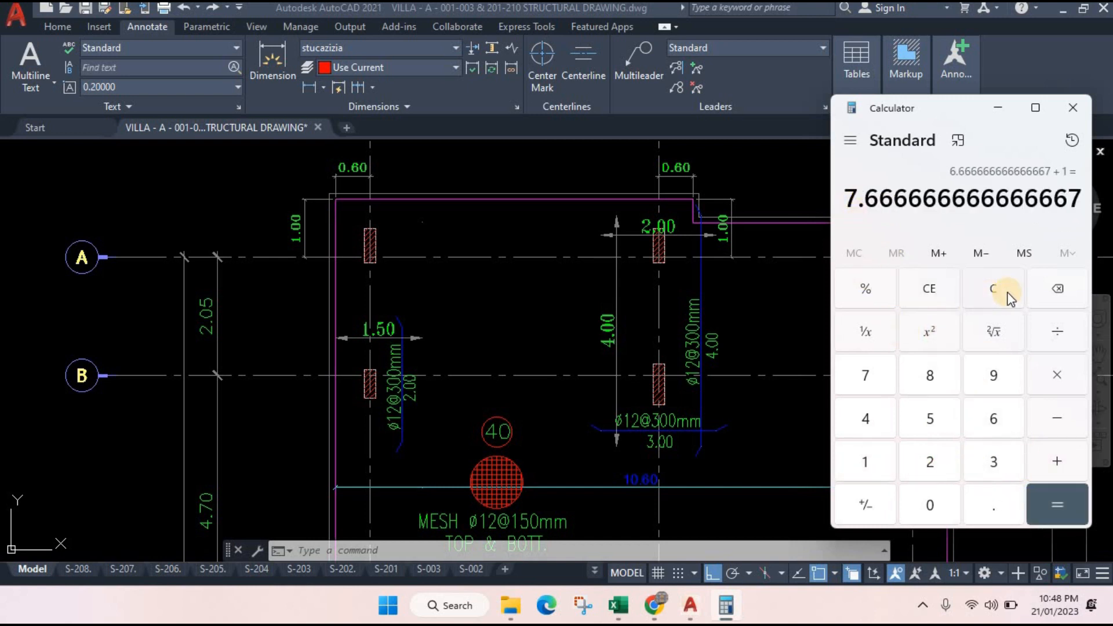
# - Clear the calculator, recalculate the bar count as 2 ÷ 0.3 + 1 and return to I15 in the Bar Bedding Schedule workbook
pyautogui.click(993, 290)
pyautogui.write('3')
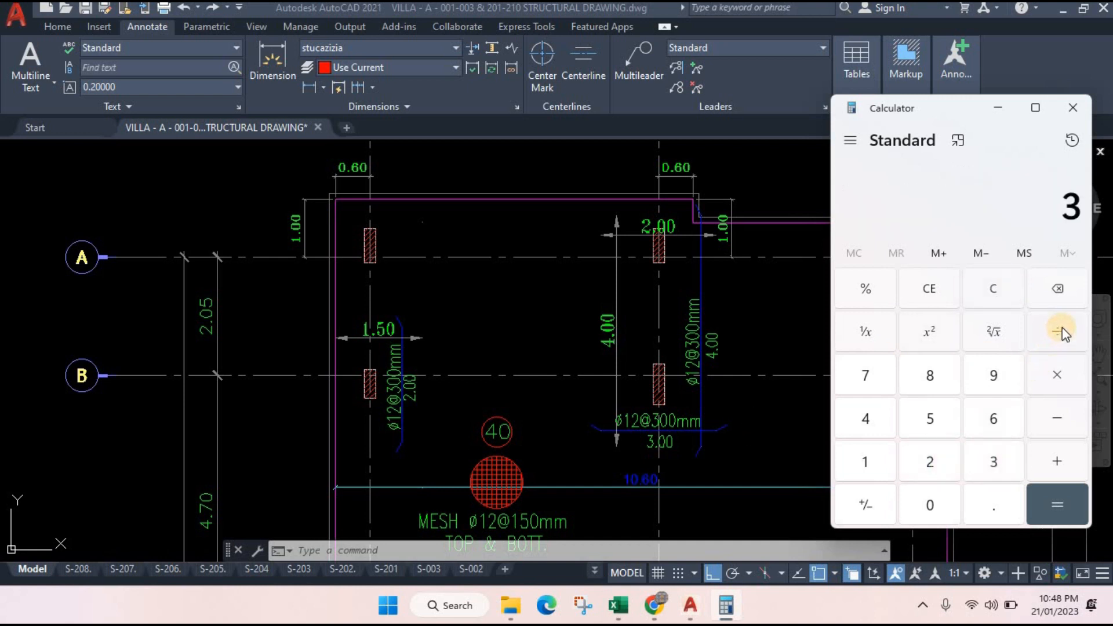
pyautogui.click(1058, 330)
pyautogui.write('10')
pyautogui.click(1057, 461)
pyautogui.click(1057, 333)
pyautogui.press('3')
pyautogui.click(1056, 503)
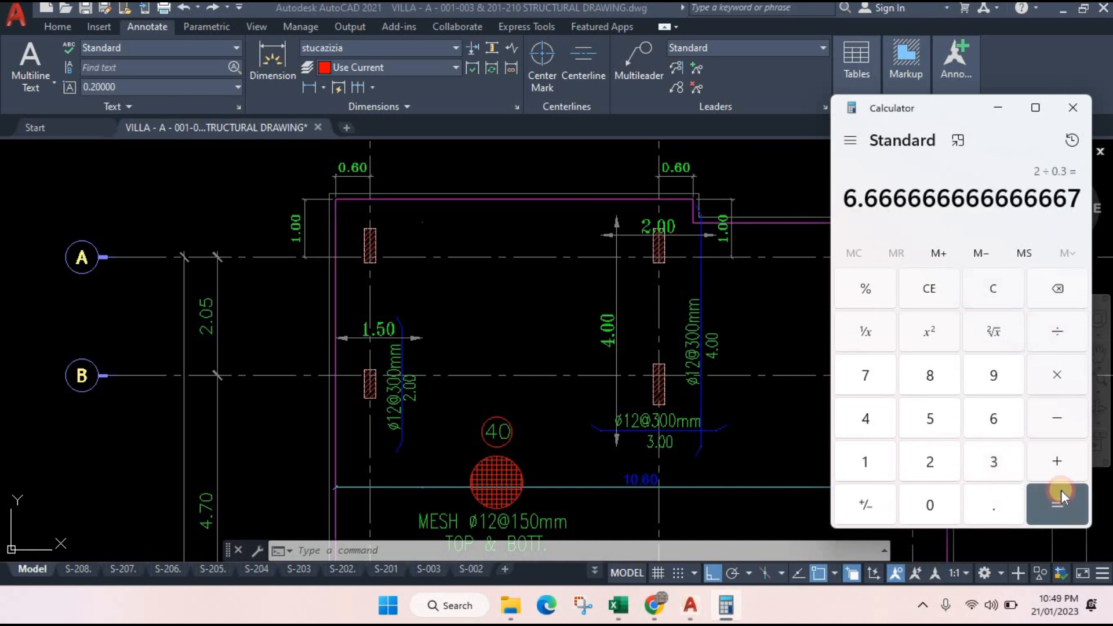
pyautogui.click(866, 461)
pyautogui.click(1056, 502)
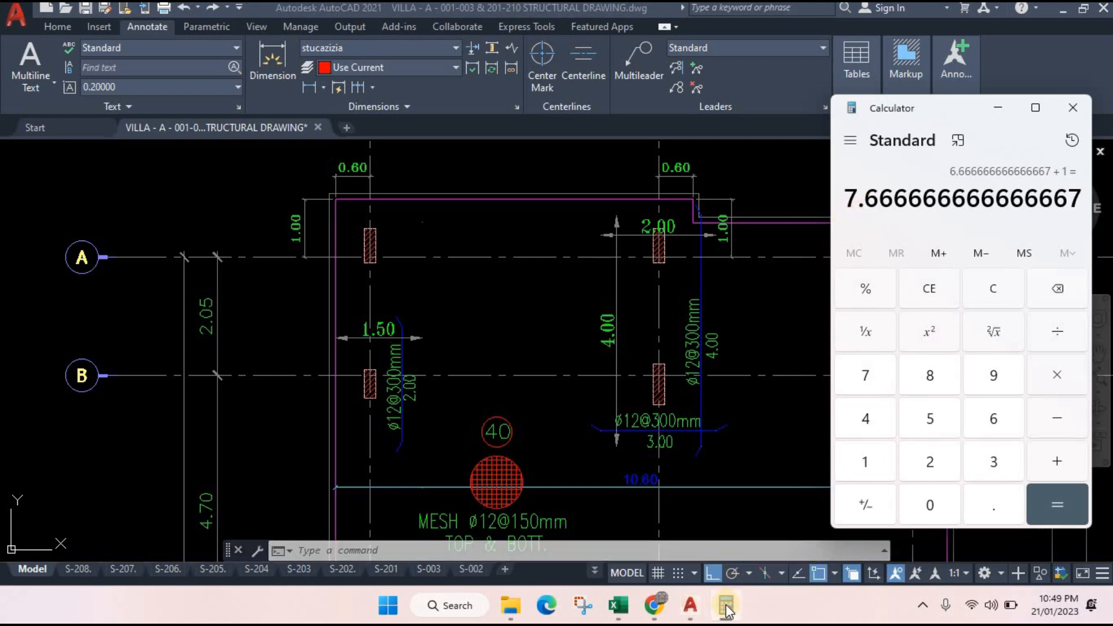
pyautogui.click(529, 521)
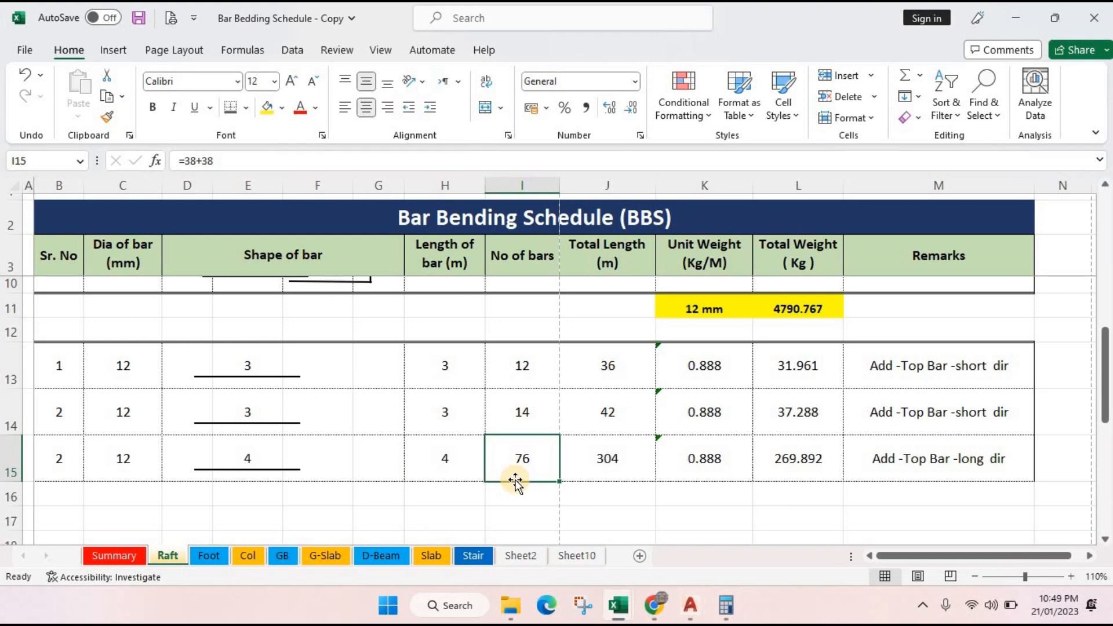
# - Set the number of bars in I15 to 8
pyautogui.write('8')
pyautogui.press('Return')
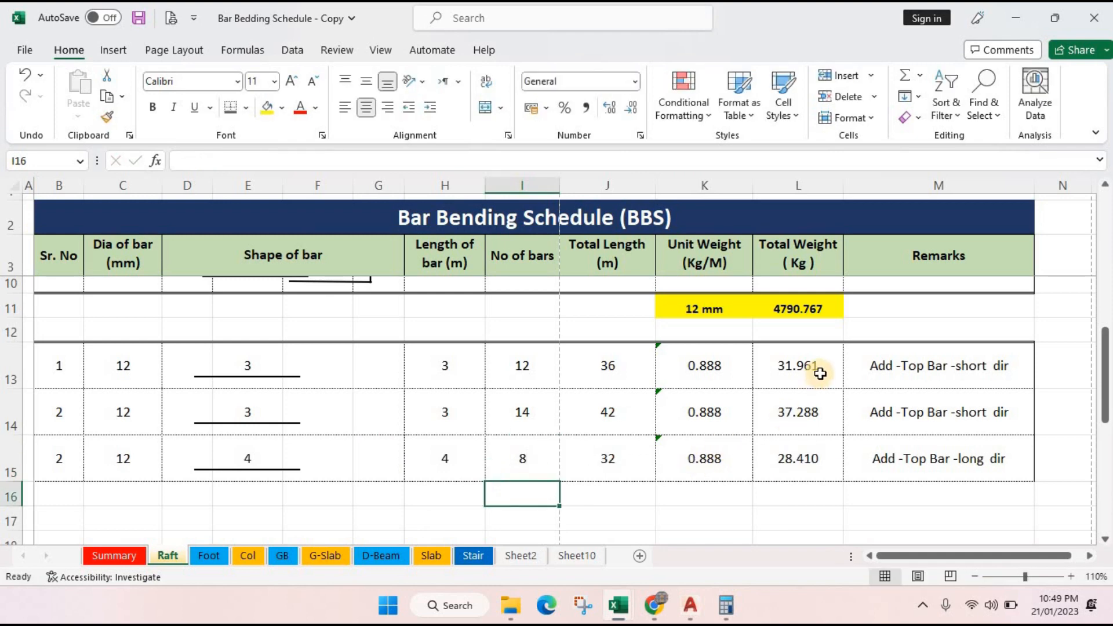
# - Examine the long-direction additional top bars between grids C and D on the AutoCAD plan, and return to the Bar Bedding Schedule workbook
pyautogui.click(691, 609)
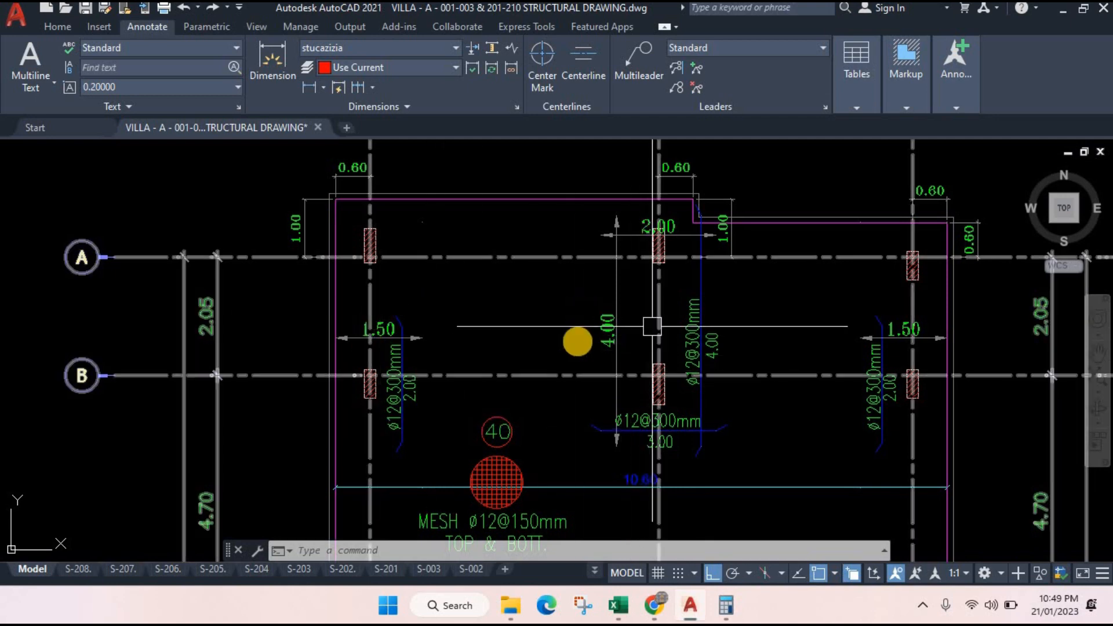
pyautogui.scroll(-2, 667, 348)
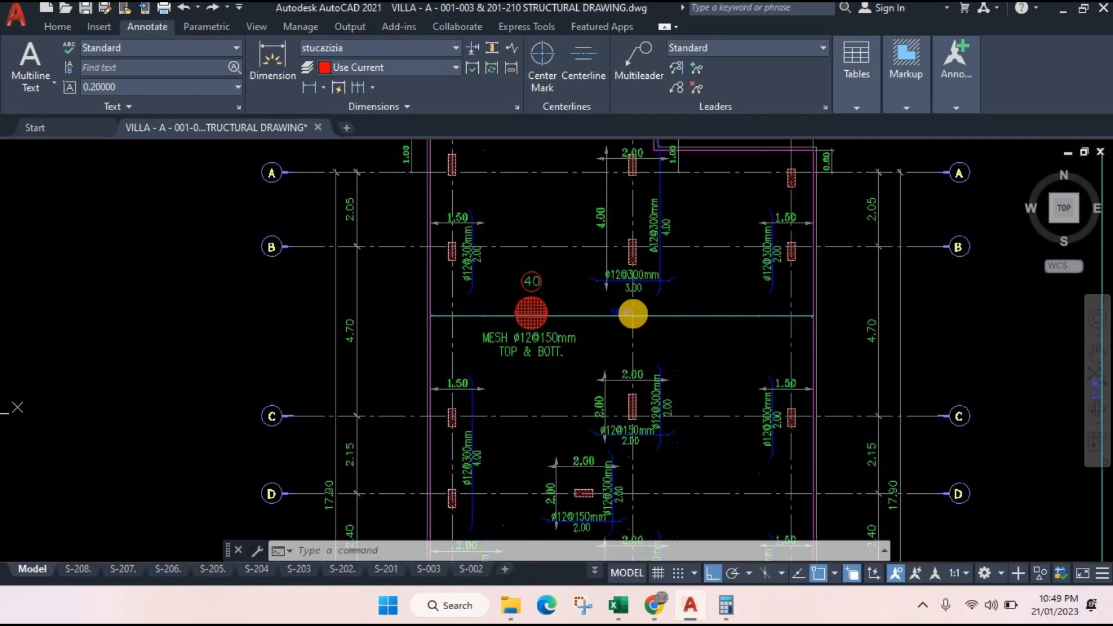
pyautogui.scroll(2, 497, 388)
pyautogui.moveTo(497, 387); pyautogui.dragTo(499, 288)
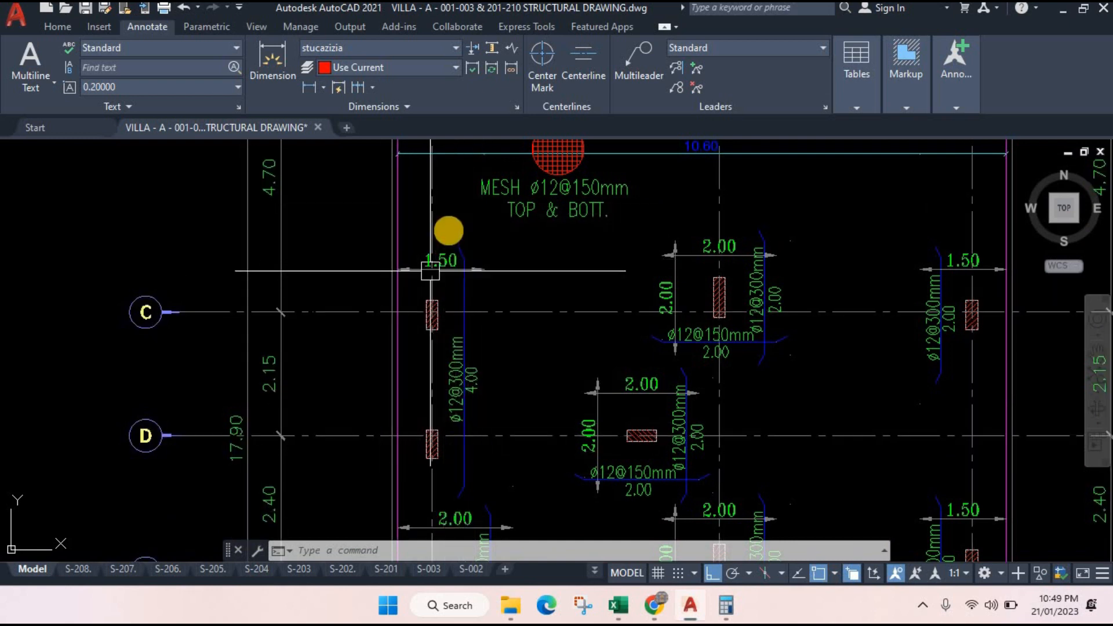
pyautogui.scroll(-2, 510, 342)
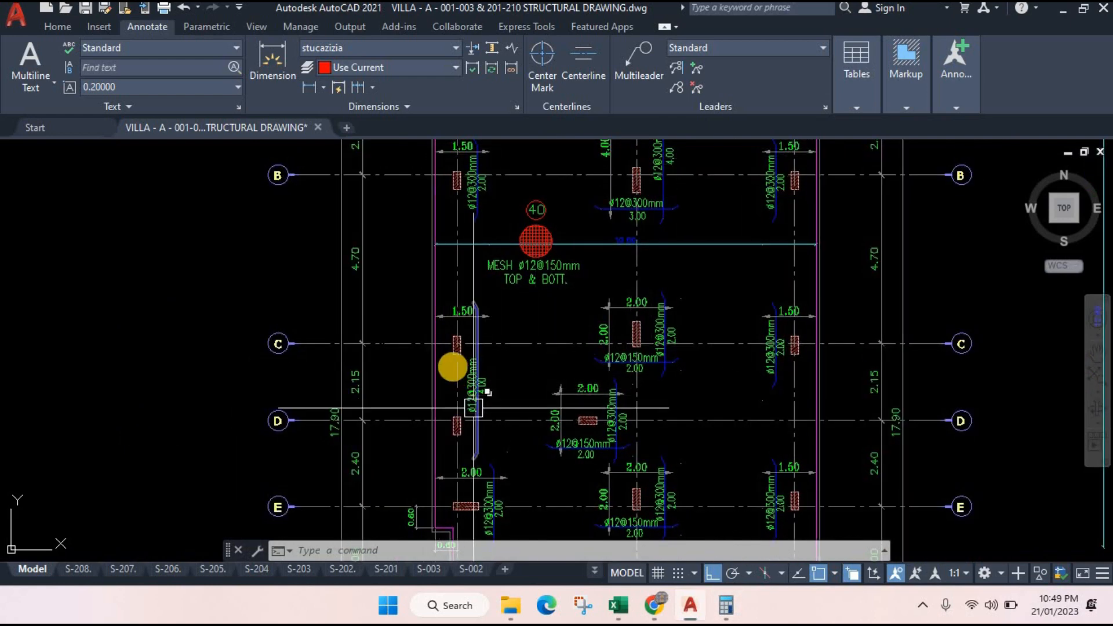
pyautogui.click(725, 605)
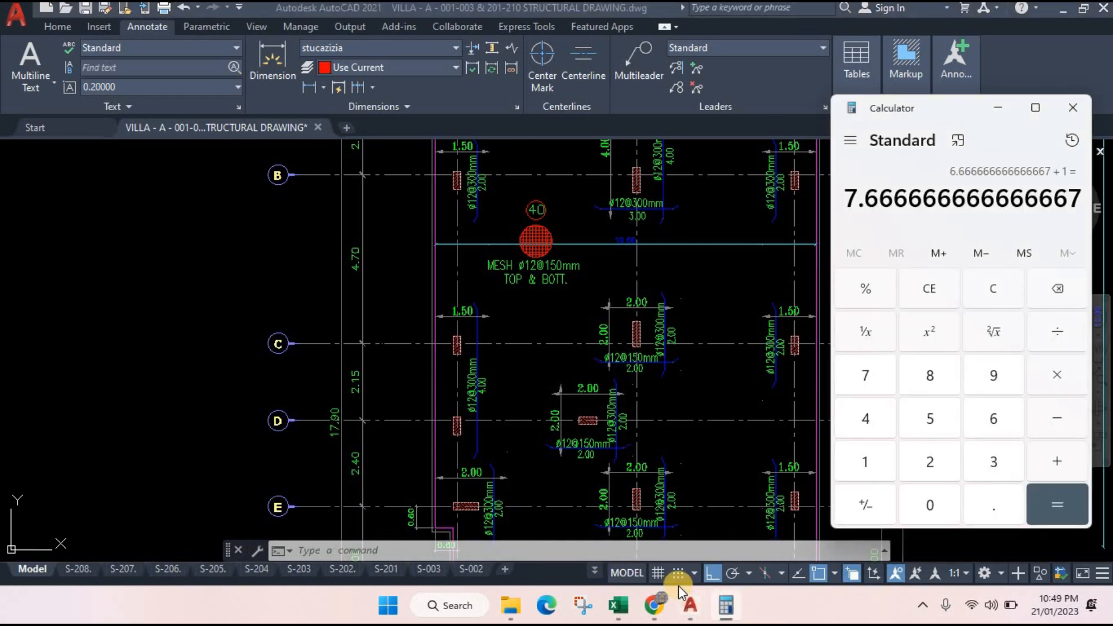
pyautogui.moveTo(616, 616)
pyautogui.click(516, 549)
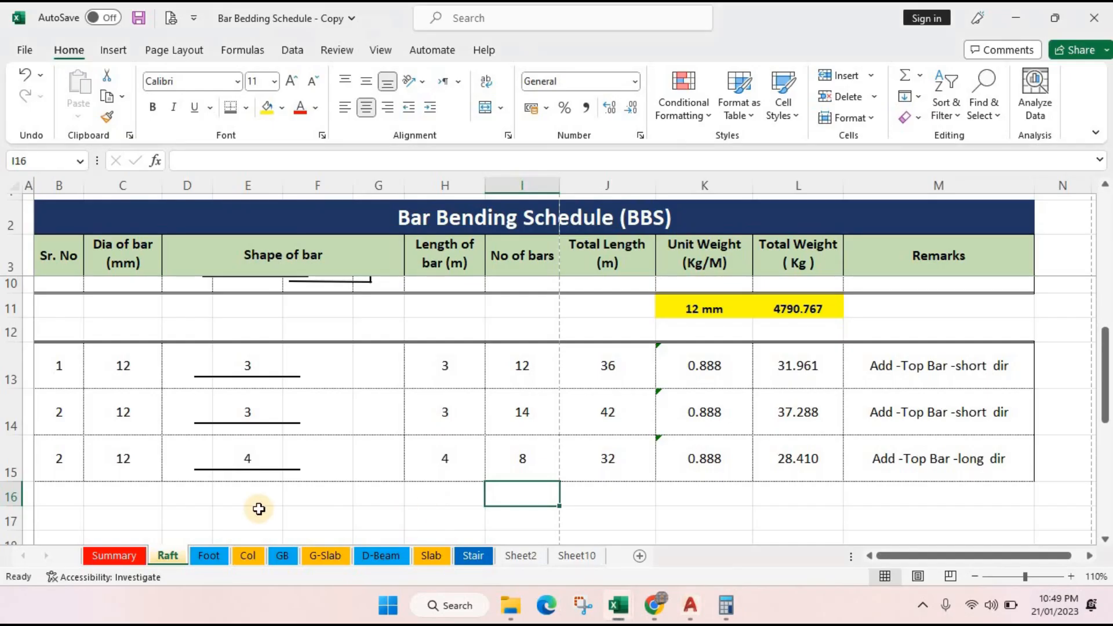
# - Copy the row 15 schedule entry into row 16 and increase row 16's height to match the rows above
pyautogui.scroll(-1, 138, 453)
pyautogui.moveTo(60, 412); pyautogui.dragTo(915, 413)
pyautogui.hotkey('ctrl', 'c')
pyautogui.press('Down')
pyautogui.press('Return')
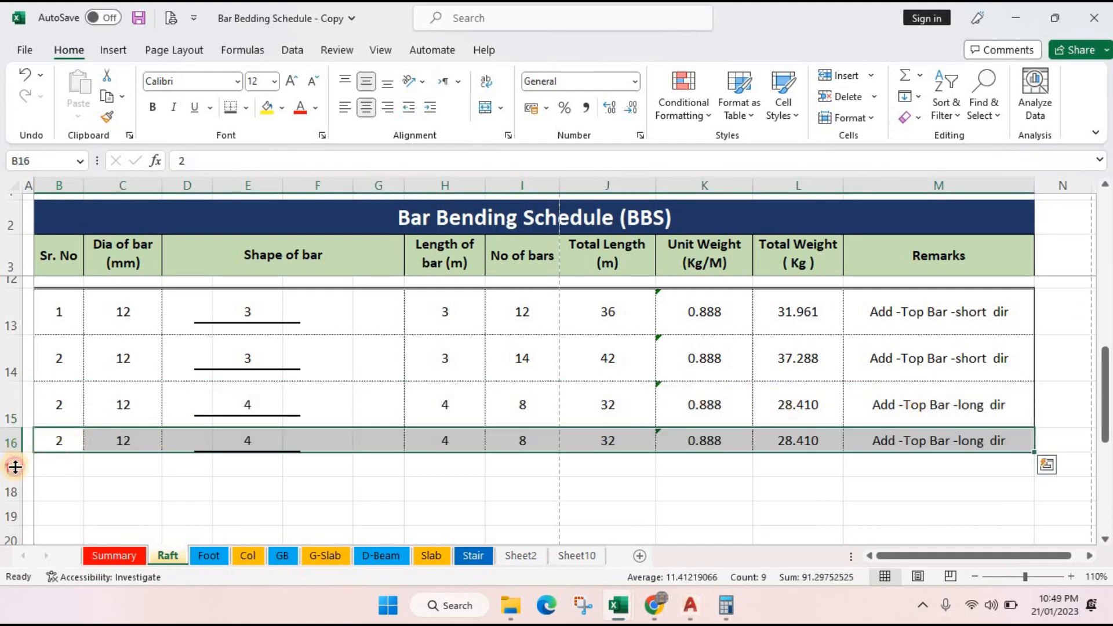
pyautogui.moveTo(15, 467); pyautogui.dragTo(14, 489)
# - Set the serial number in B16 to 3 and the bar diameter in C16 to 12
pyautogui.click(68, 451)
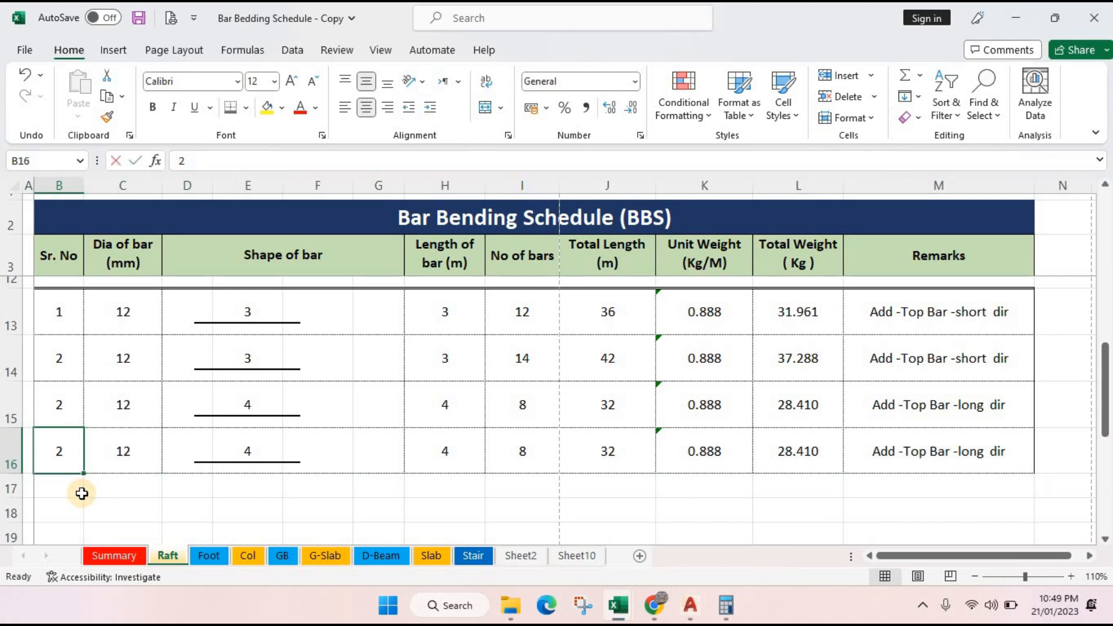
pyautogui.write('3')
pyautogui.press('Tab')
pyautogui.write('12')
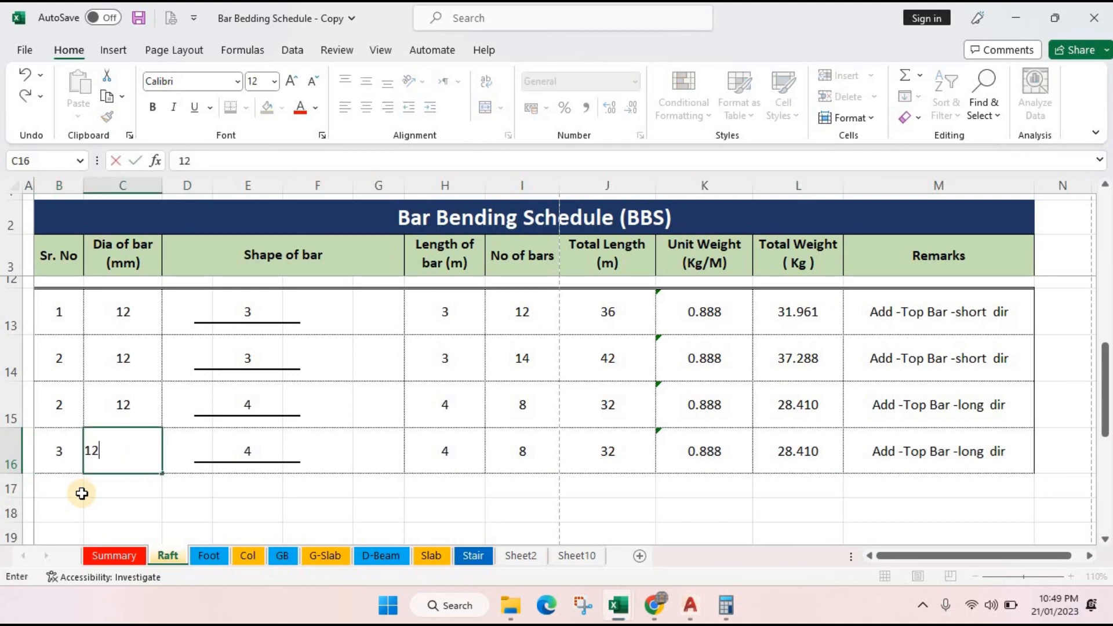
pyautogui.press('Tab')
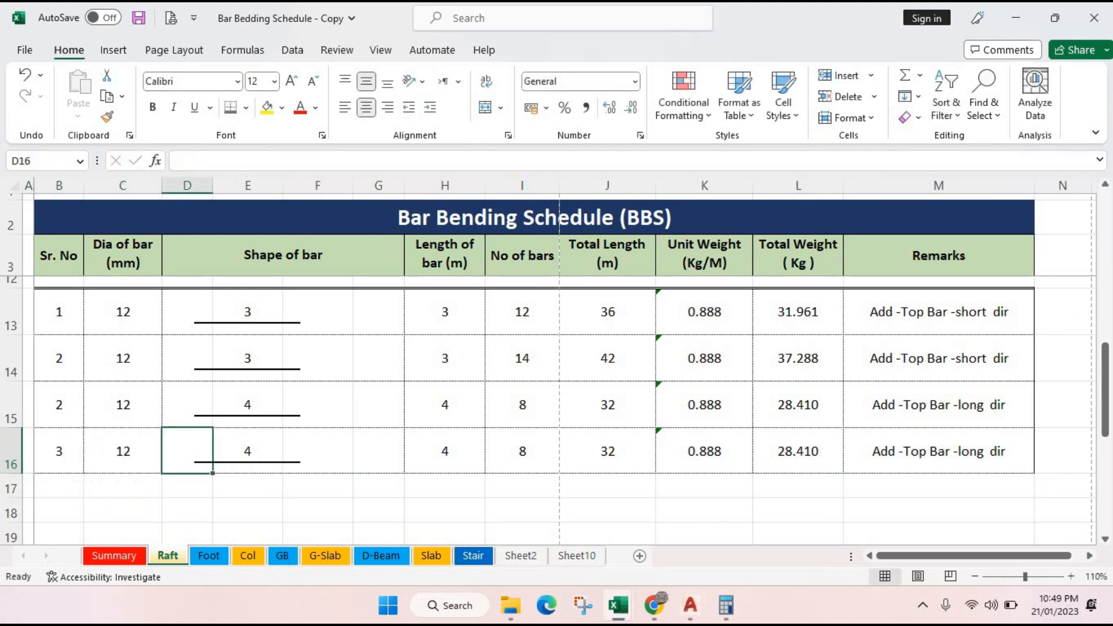
# - Check the length, spacing and zone width of the top bars between grids C and D in AutoCAD against bar length cell E16
pyautogui.click(688, 615)
pyautogui.scroll(3, 490, 428)
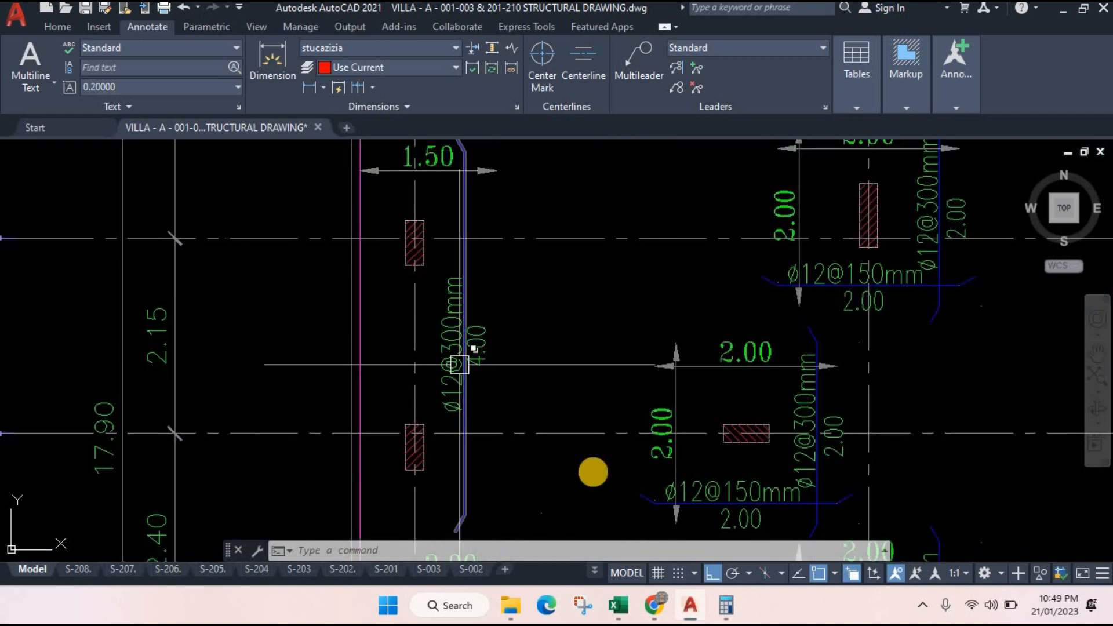
pyautogui.click(690, 605)
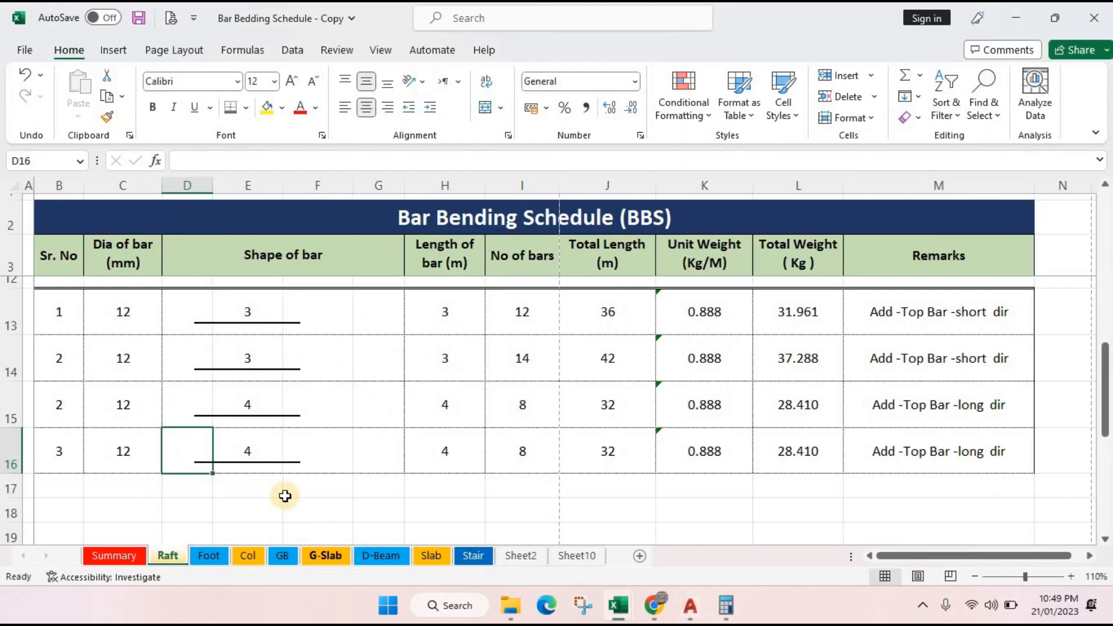
pyautogui.click(261, 450)
pyautogui.click(693, 613)
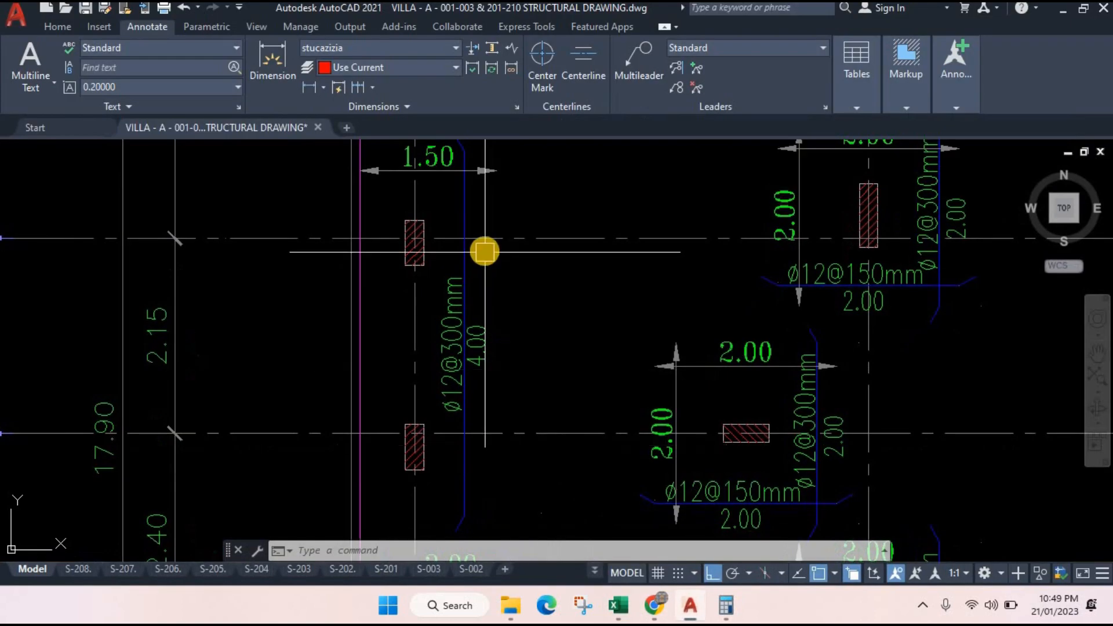
# - Clear Calculator and compute the bar count for the grid C–D edge zone as 1.5 ÷ 0.3 + 1
pyautogui.click(727, 605)
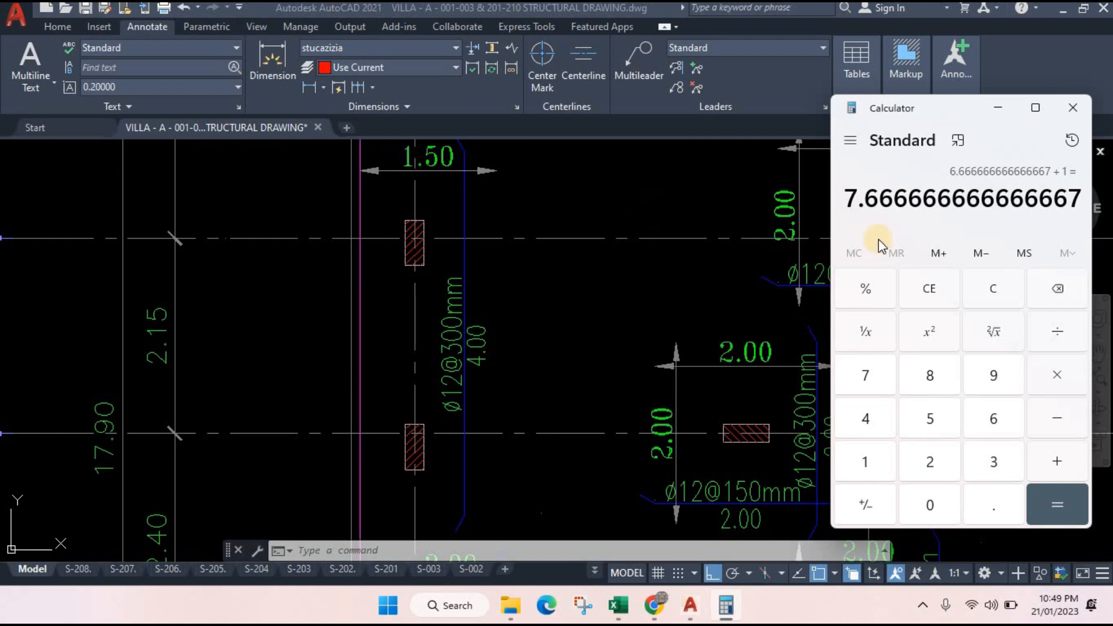
pyautogui.click(1058, 290)
pyautogui.click(992, 290)
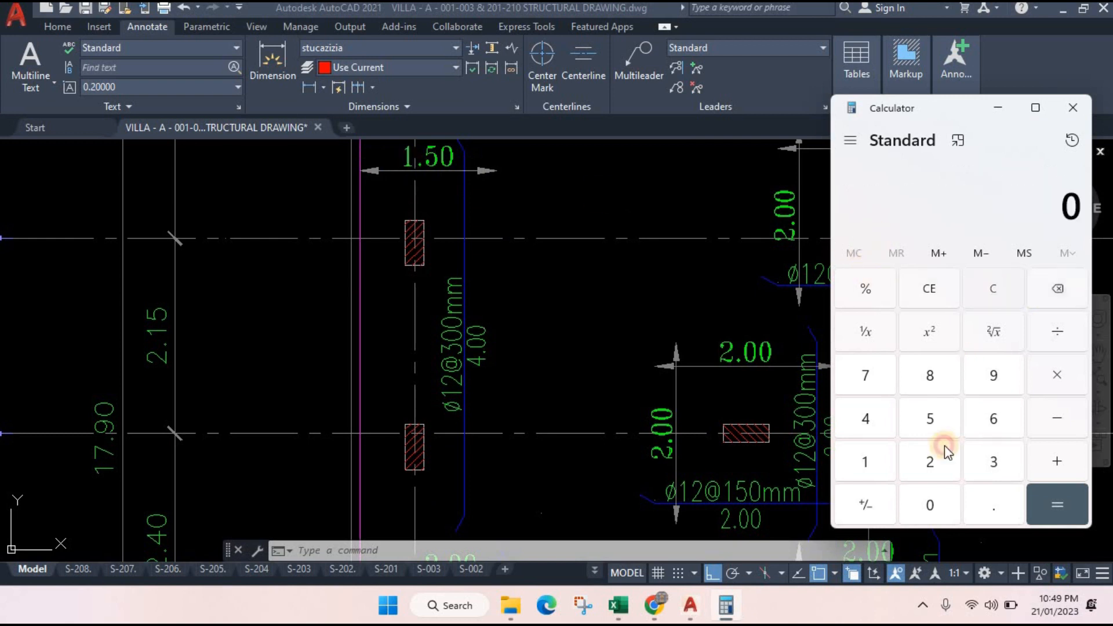
pyautogui.write('.5')
pyautogui.click(1064, 331)
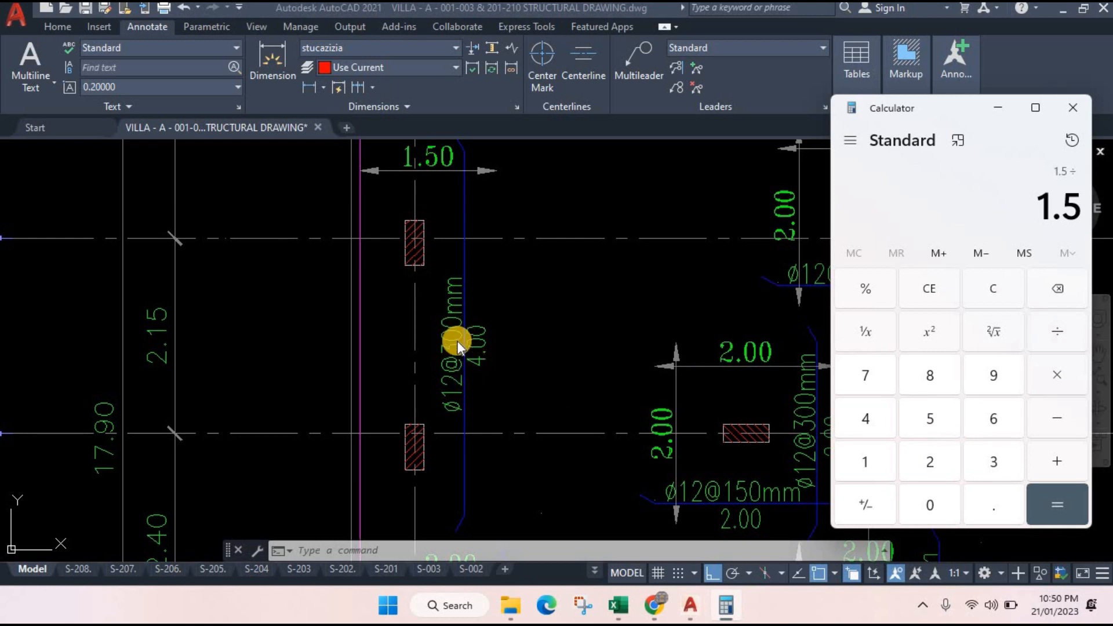
pyautogui.click(1053, 492)
pyautogui.click(1050, 507)
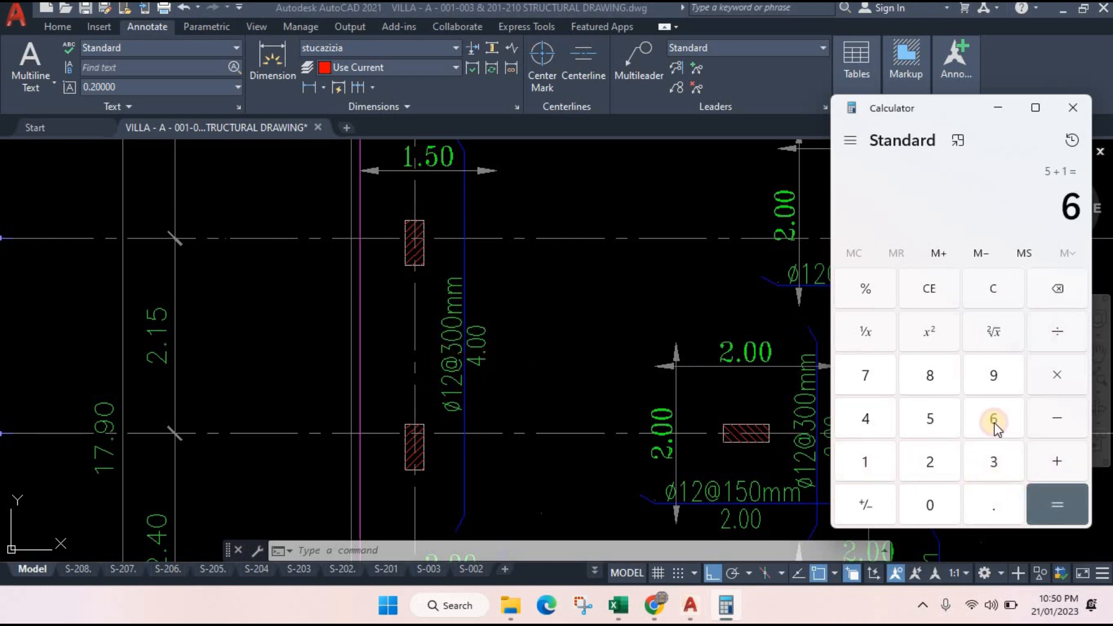
pyautogui.click(1066, 215)
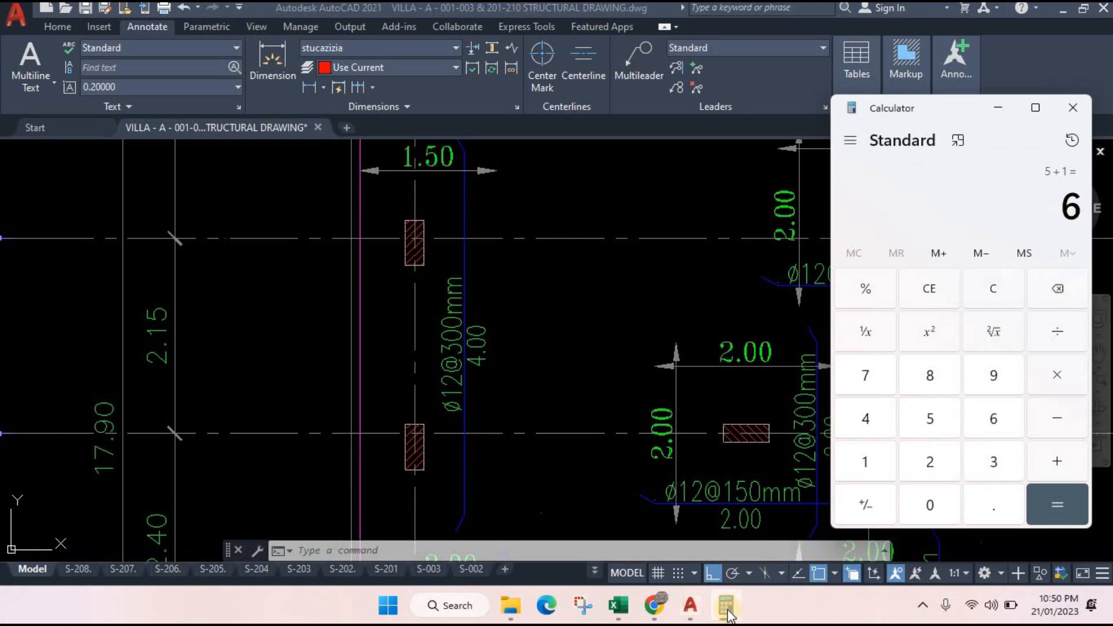
pyautogui.click(726, 606)
pyautogui.click(725, 606)
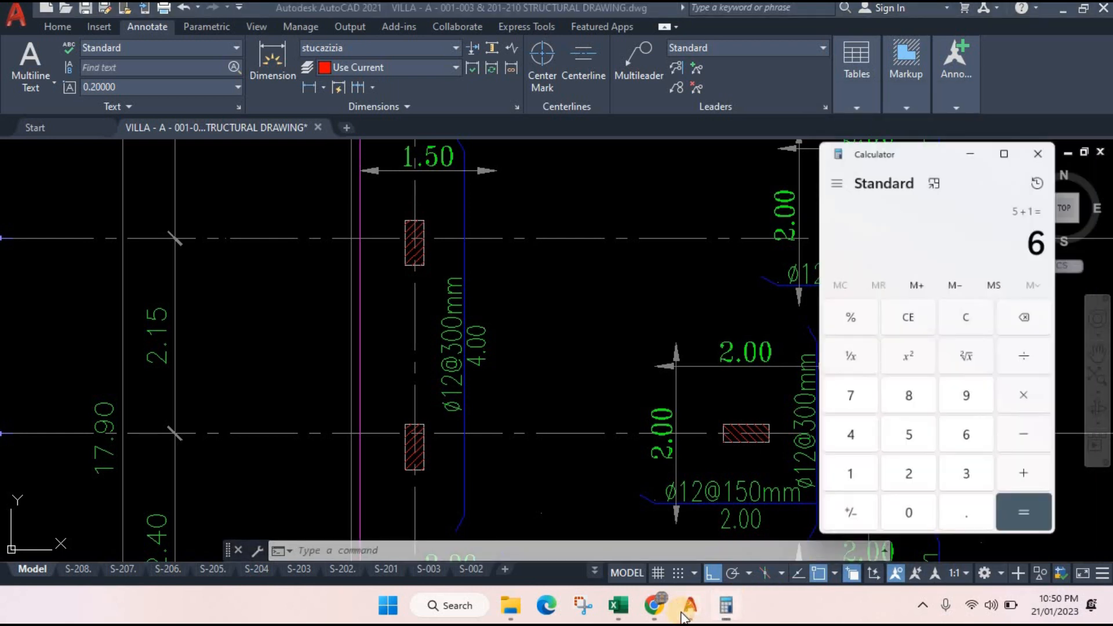
pyautogui.click(725, 609)
# - Return to the Bar Bedding Schedule workbook and set the number of bars in I16 to 6
pyautogui.moveTo(617, 606)
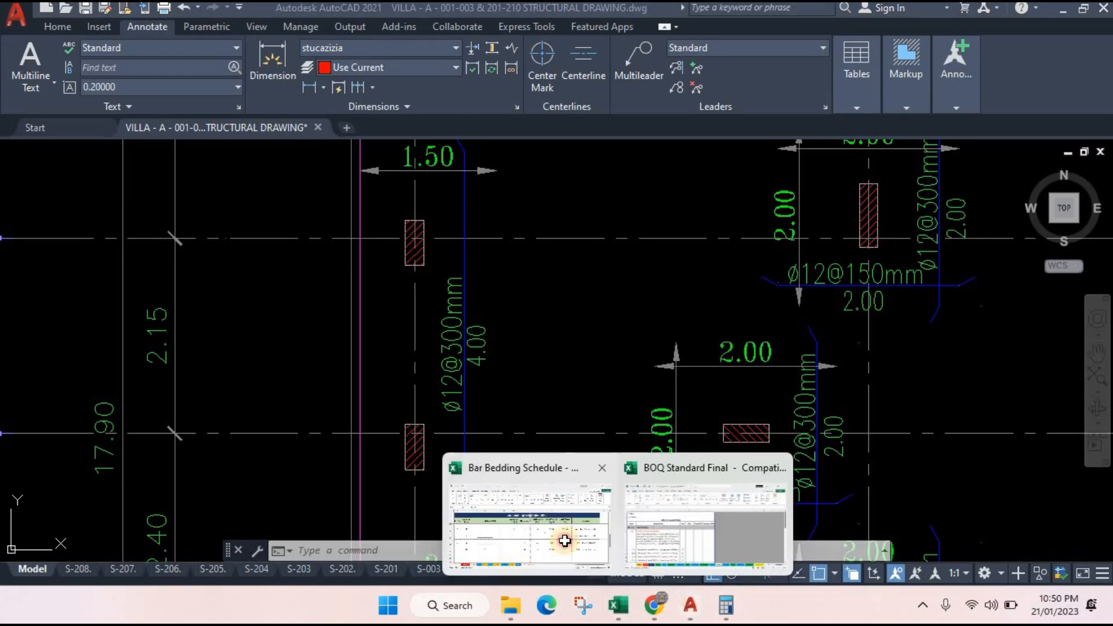
pyautogui.click(468, 467)
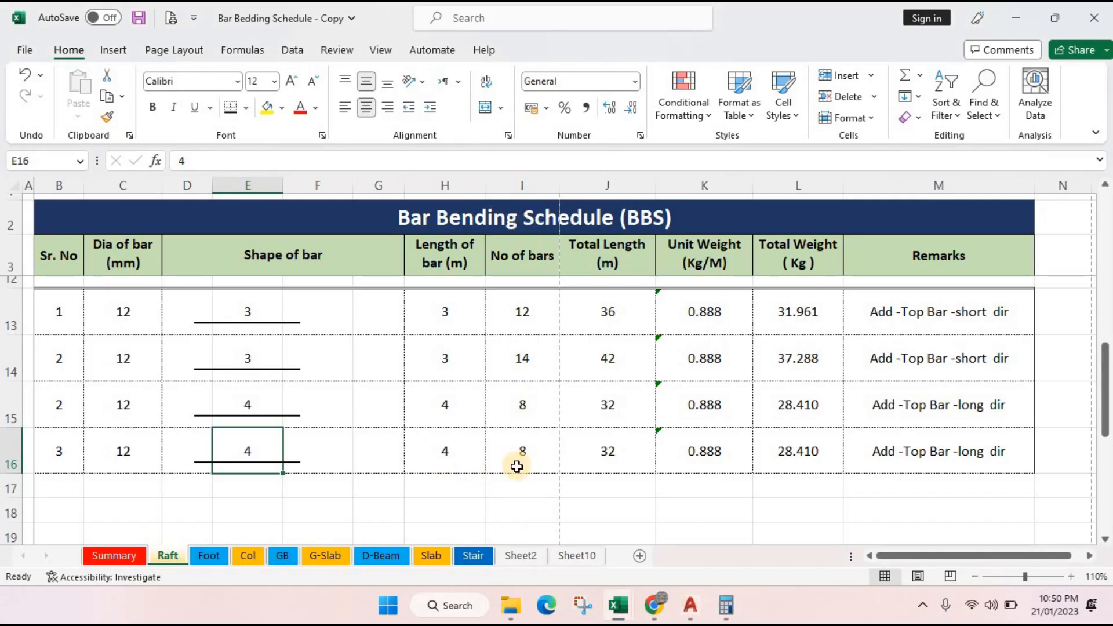
pyautogui.click(520, 449)
pyautogui.write('6')
pyautogui.press('Return')
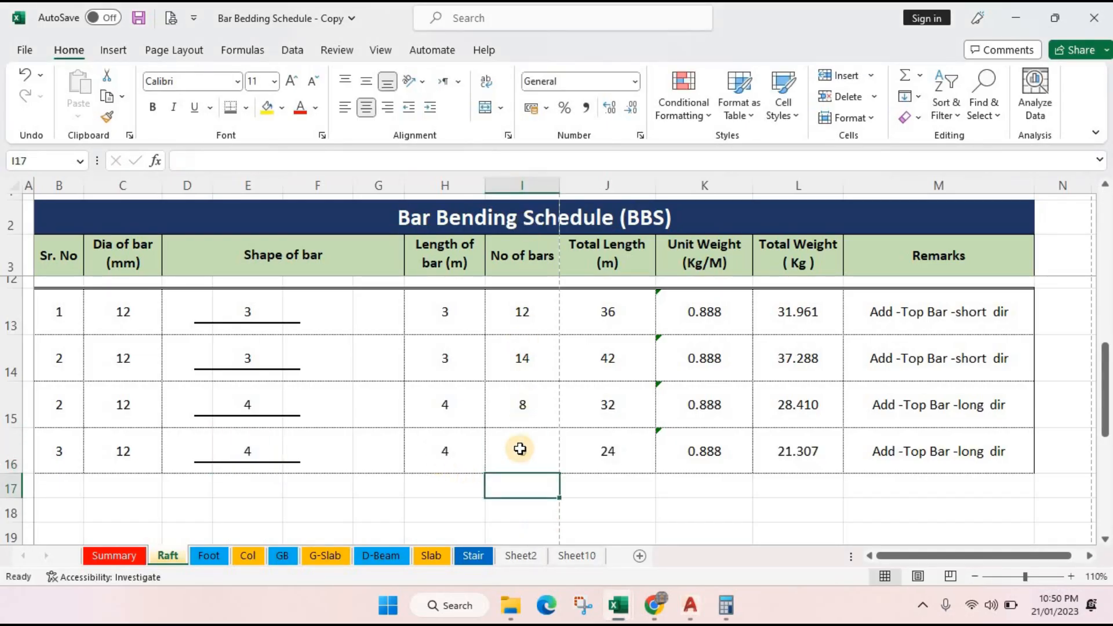
# - Examine the remaining additional top bar zones between grids C and F on the AutoCAD plan, ending at the middle column on grid C
pyautogui.scroll(-1, 485, 489)
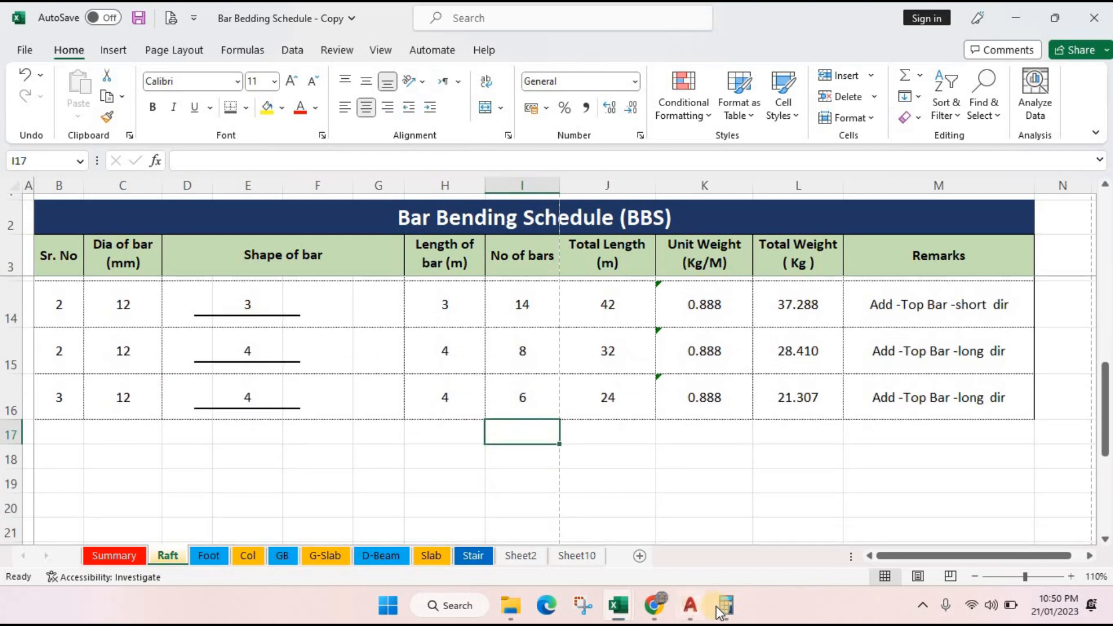
pyautogui.click(690, 606)
pyautogui.scroll(-2, 706, 444)
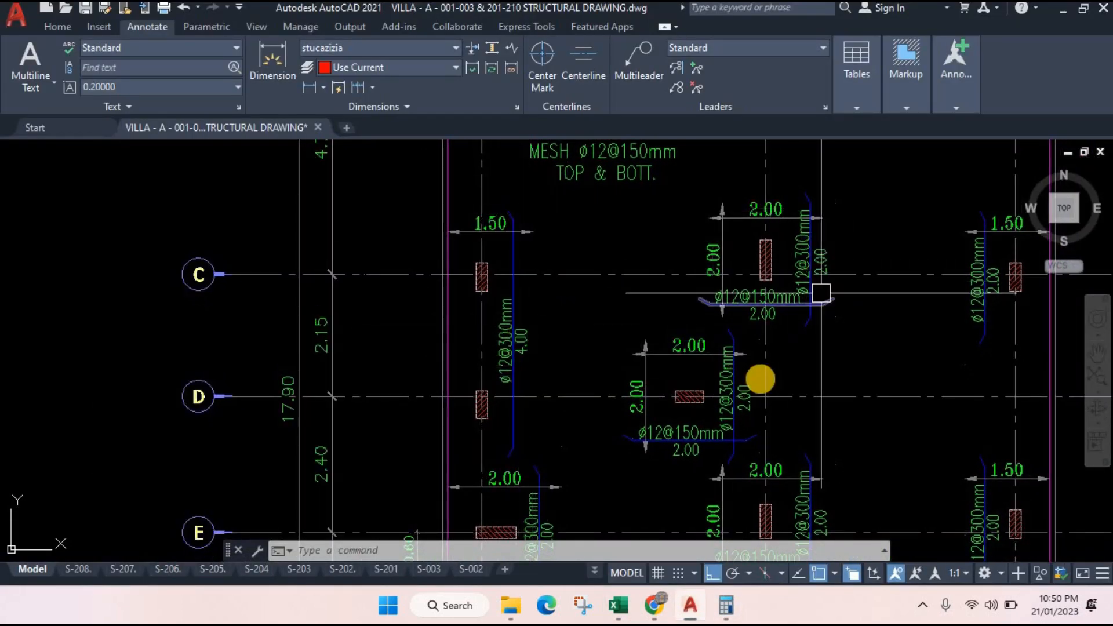
pyautogui.scroll(-2, 774, 361)
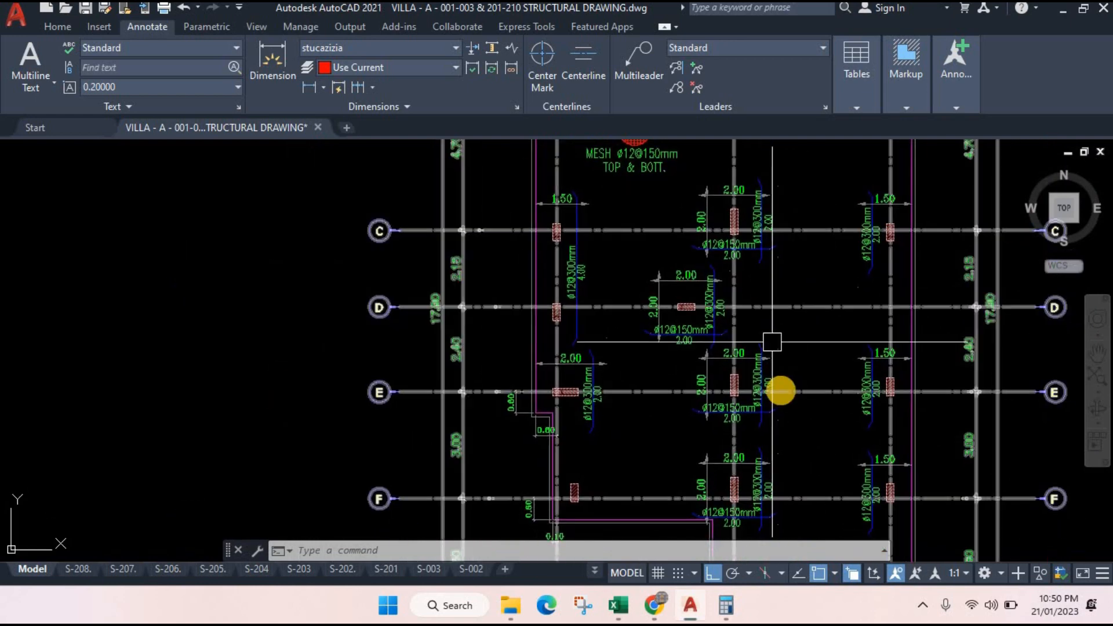
pyautogui.scroll(2, 780, 368)
pyautogui.scroll(-2, 731, 294)
pyautogui.scroll(2, 773, 378)
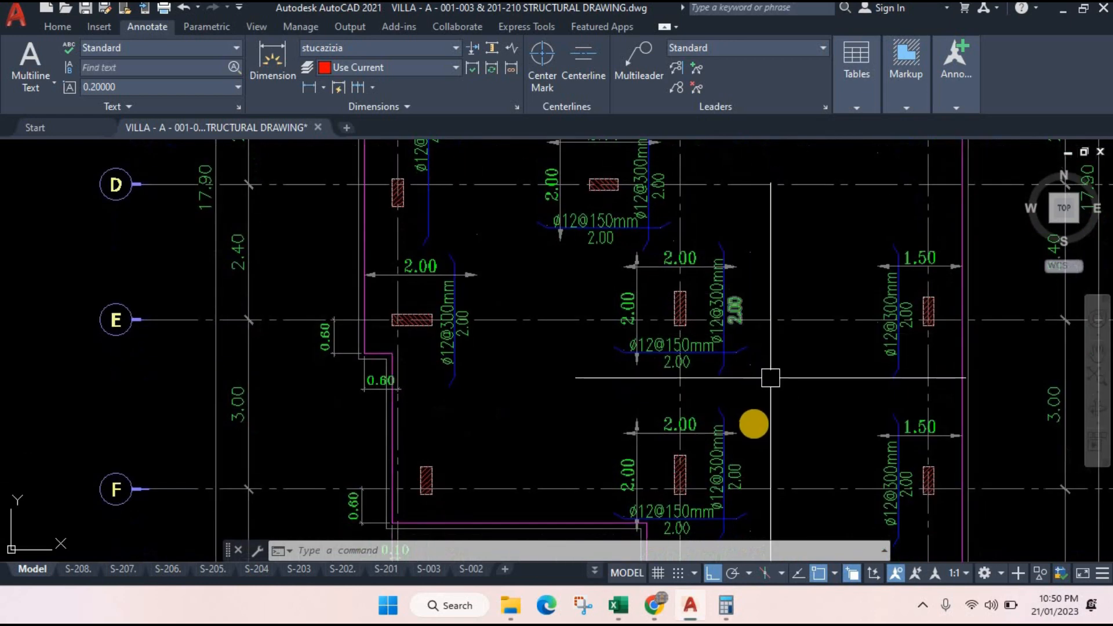
pyautogui.scroll(-1, 748, 337)
pyautogui.scroll(1, 738, 377)
pyautogui.scroll(-2, 713, 400)
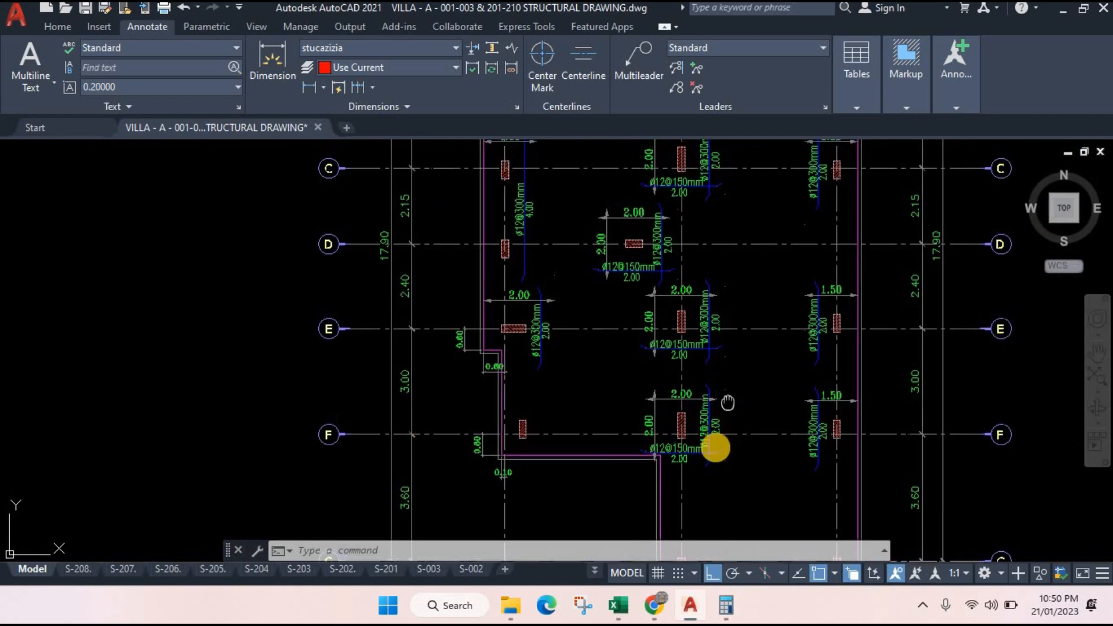
pyautogui.scroll(-1, 695, 453)
pyautogui.scroll(1, 671, 406)
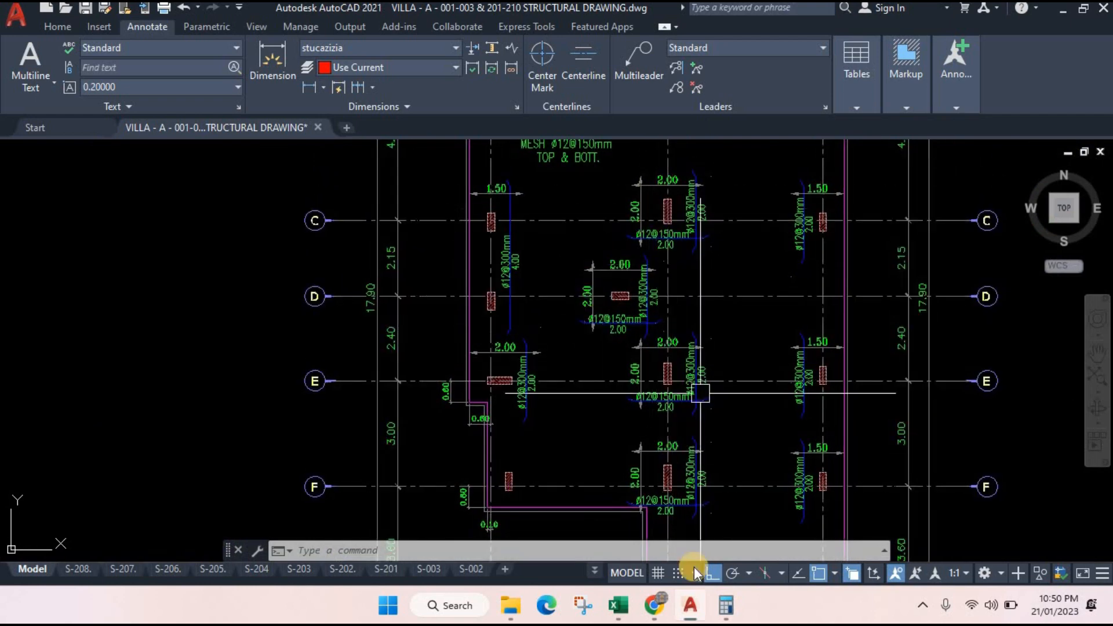
pyautogui.scroll(5, 687, 261)
pyautogui.scroll(2, 691, 343)
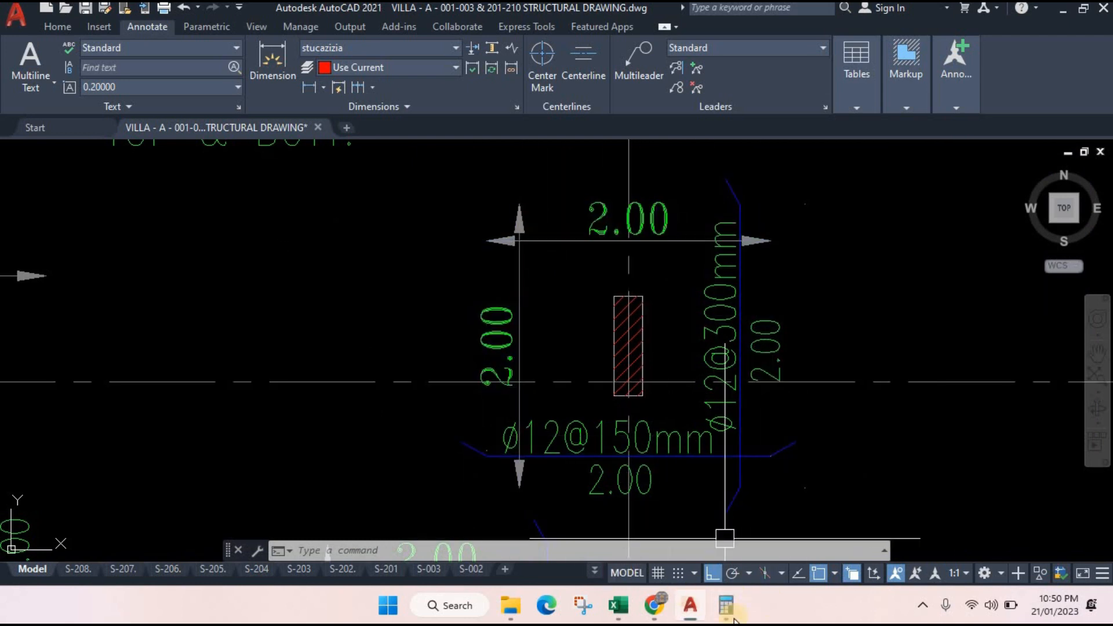
# - Copy the whole of row 16 into row 17 of the Bar Bedding Schedule's Raft sheet
pyautogui.click(618, 605)
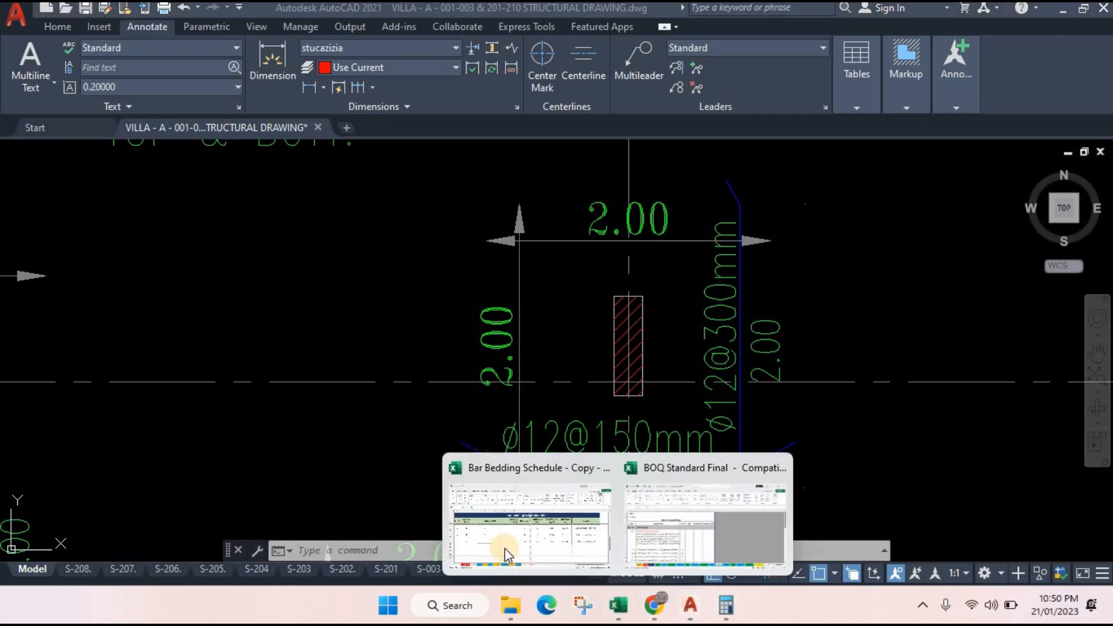
pyautogui.click(556, 539)
pyautogui.click(29, 406)
pyautogui.click(11, 403)
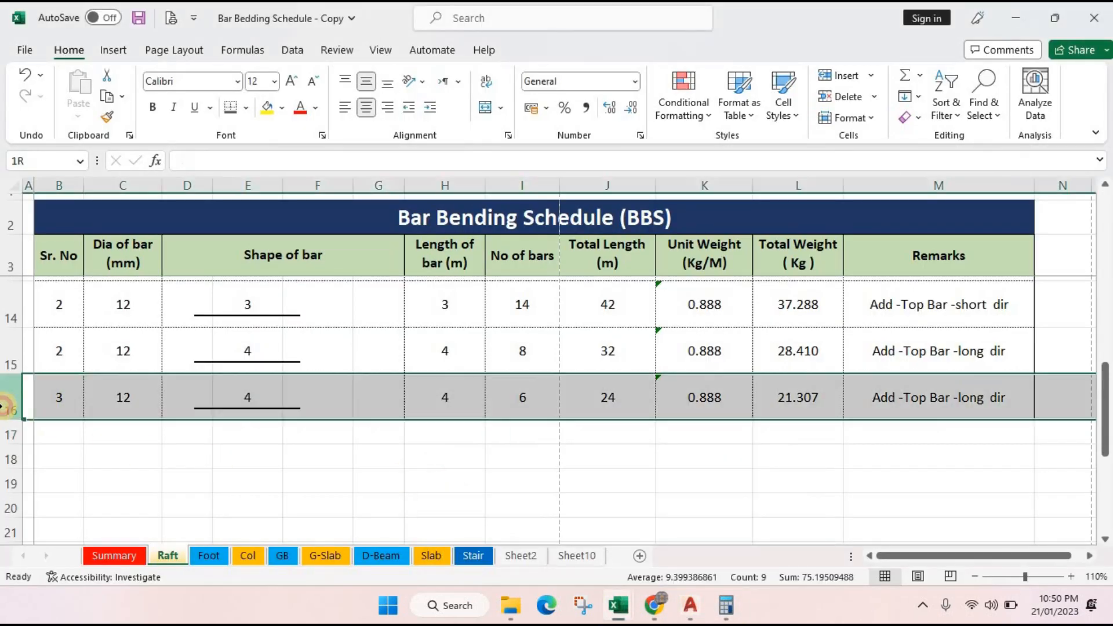
pyautogui.hotkey('ctrl', 'c')
pyautogui.click(7, 432)
pyautogui.hotkey('ctrl', 'v')
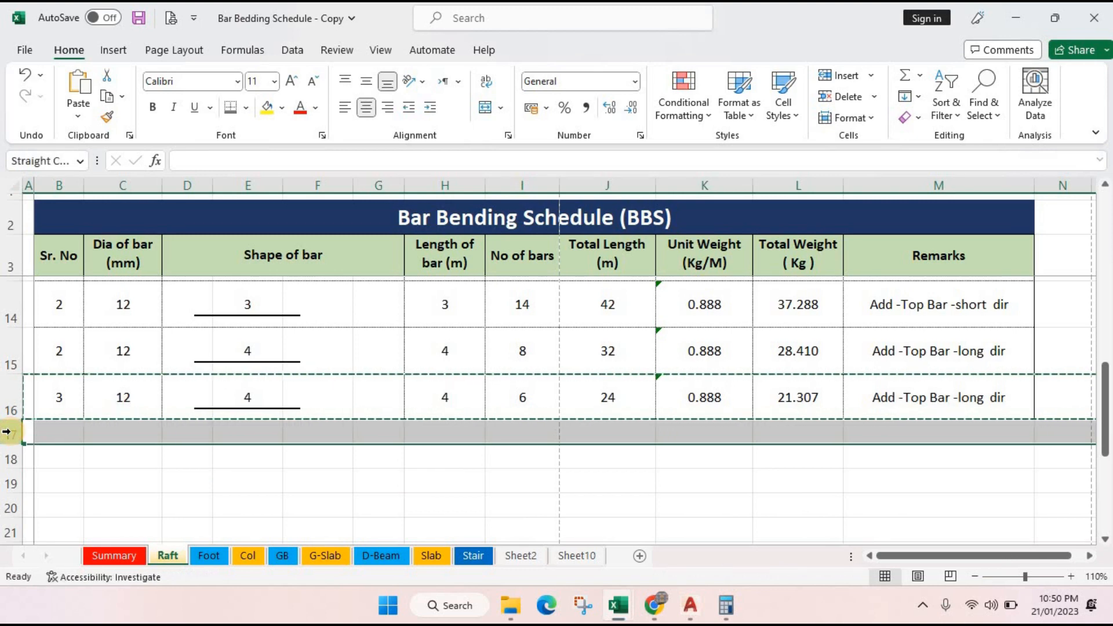
pyautogui.press('Escape')
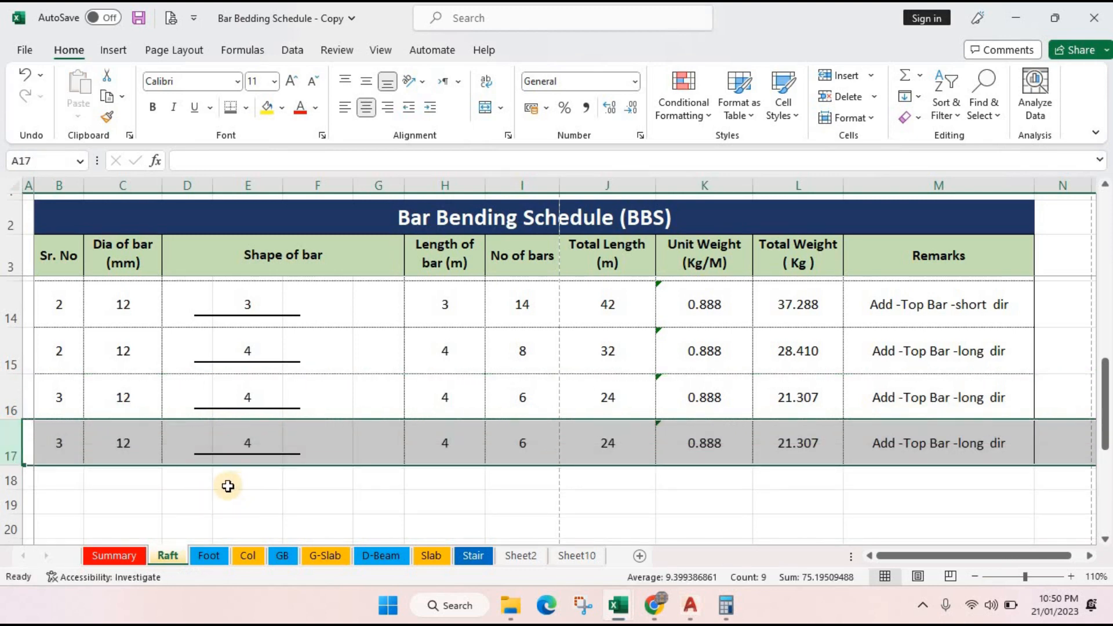
# - Check the grid C middle column zone on the AutoCAD plan, and set the serial number in B17 of the workbook to 4
pyautogui.click(689, 606)
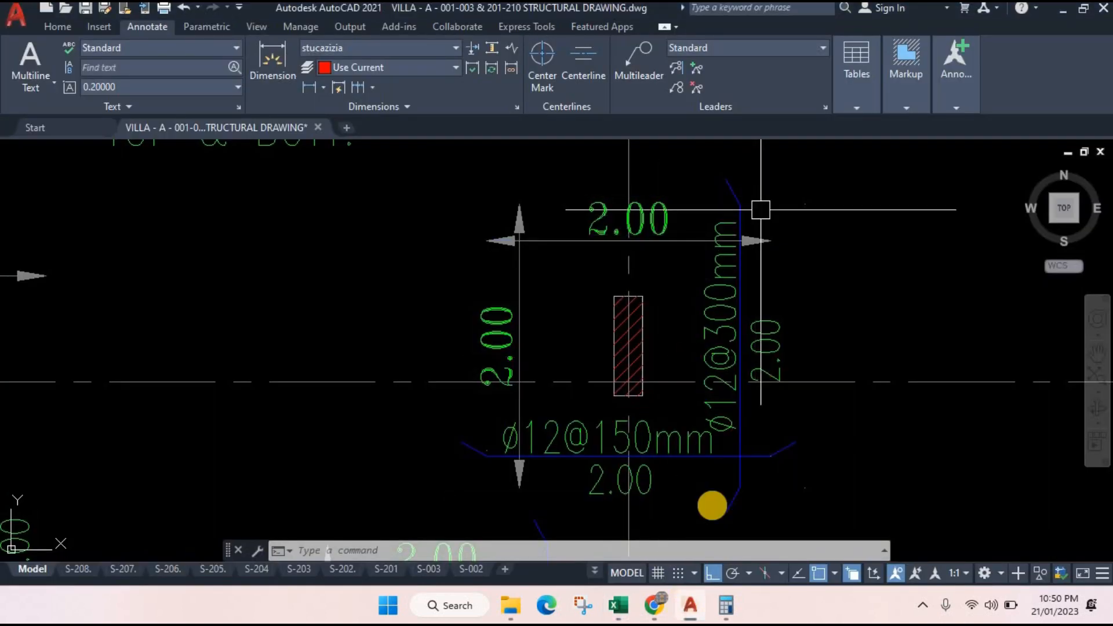
pyautogui.click(690, 607)
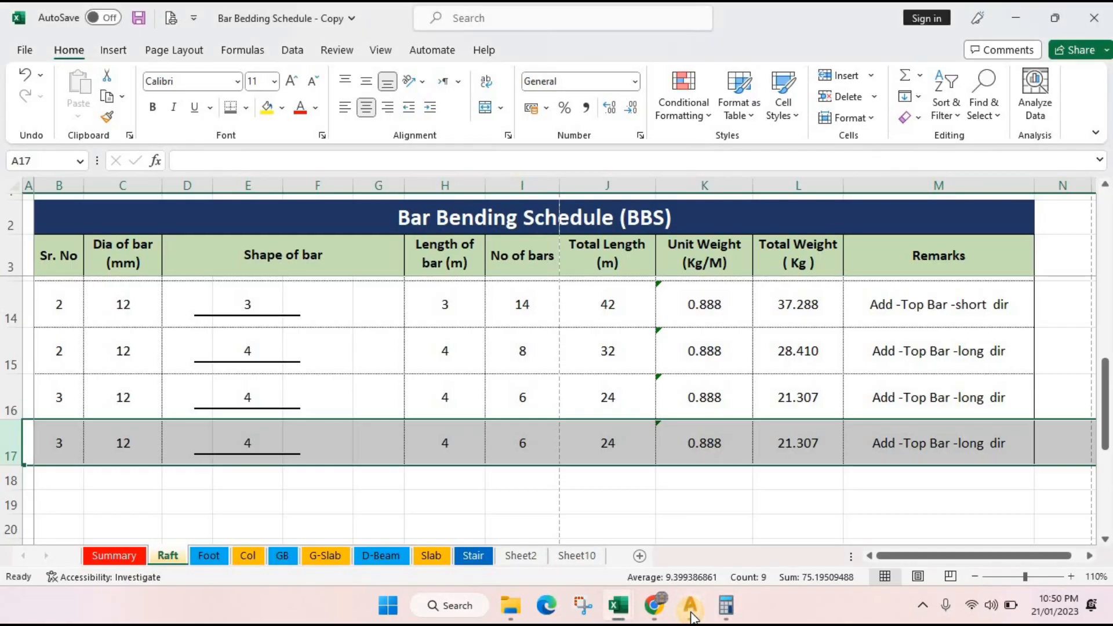
pyautogui.click(689, 606)
pyautogui.click(689, 603)
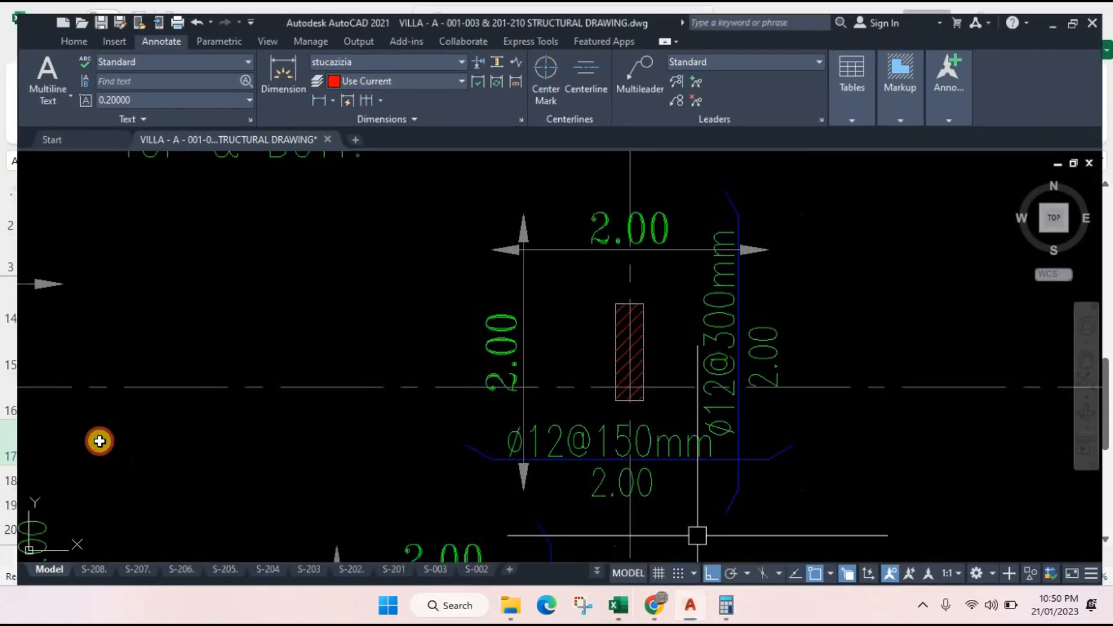
pyautogui.click(55, 441)
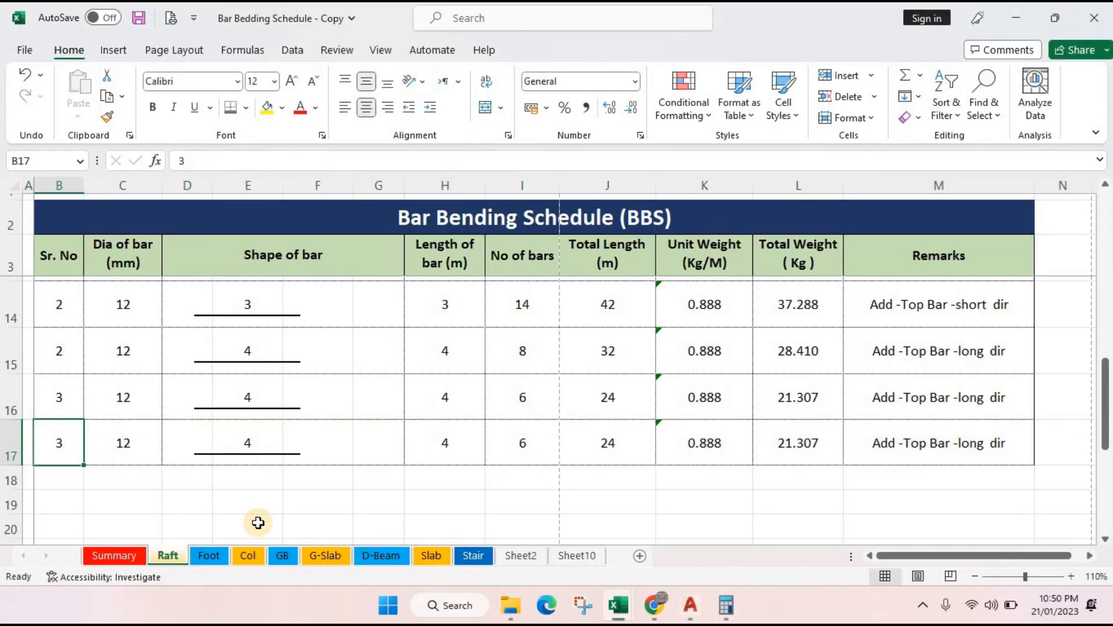
pyautogui.write('4')
pyautogui.press('Tab')
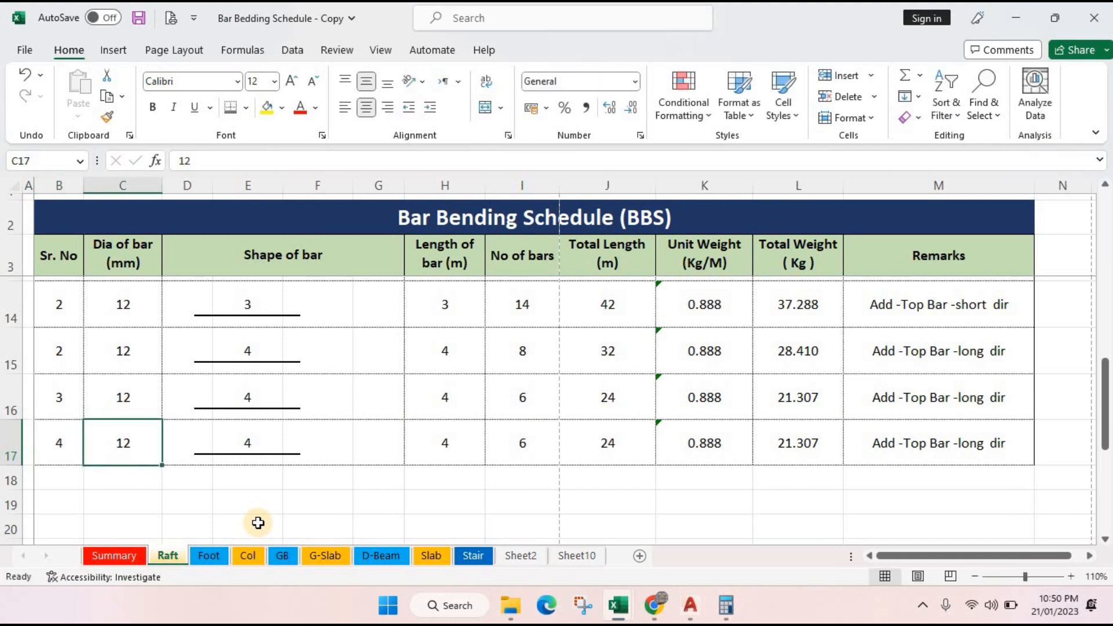
# - Set the bar shape length in E17 to 2 and move along the row to its number of bars
pyautogui.press('Tab')
pyautogui.press('Tab')
pyautogui.write('2')
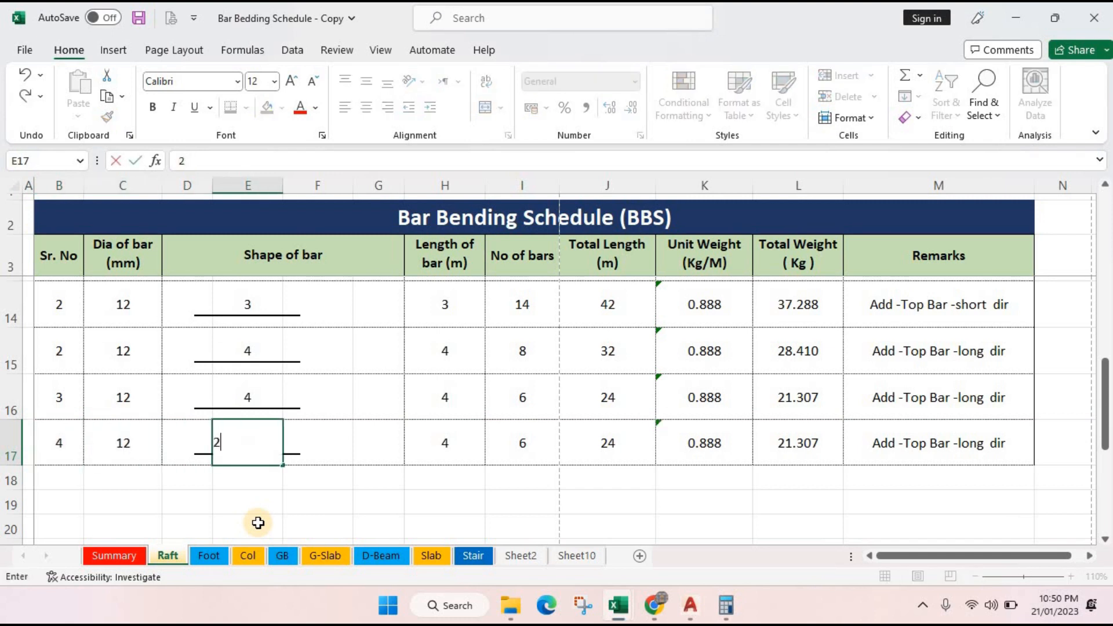
pyautogui.press('Tab')
pyautogui.press('Tab')
pyautogui.press('Tab')
pyautogui.press('Tab')
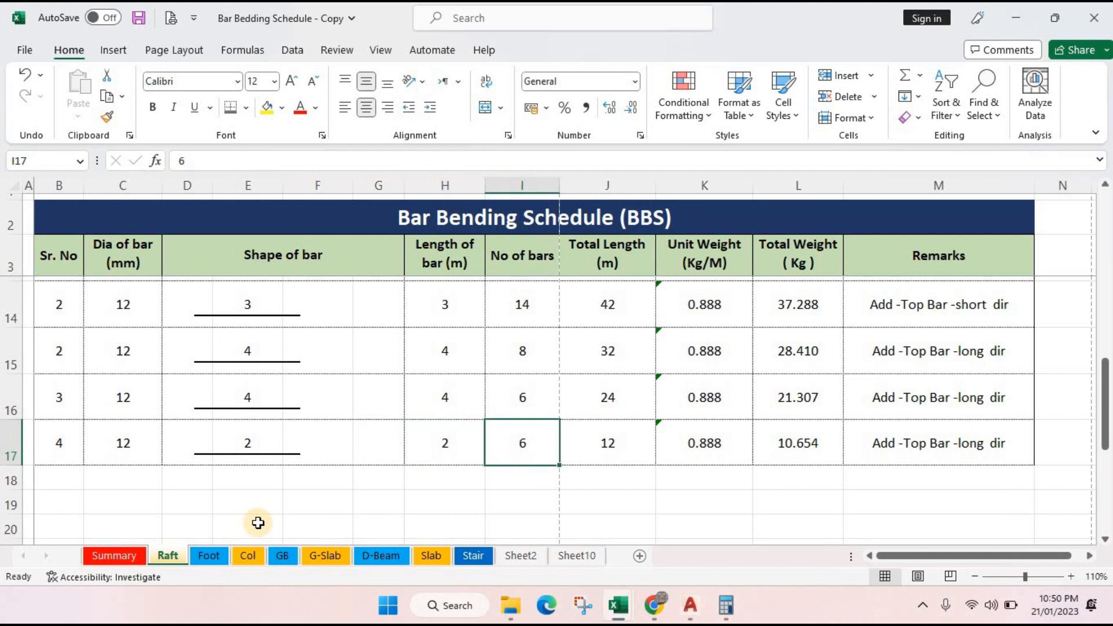
# - Change the remark in M17 to "Add -Top Bar -long & Short dir"
pyautogui.doubleClick(890, 449)
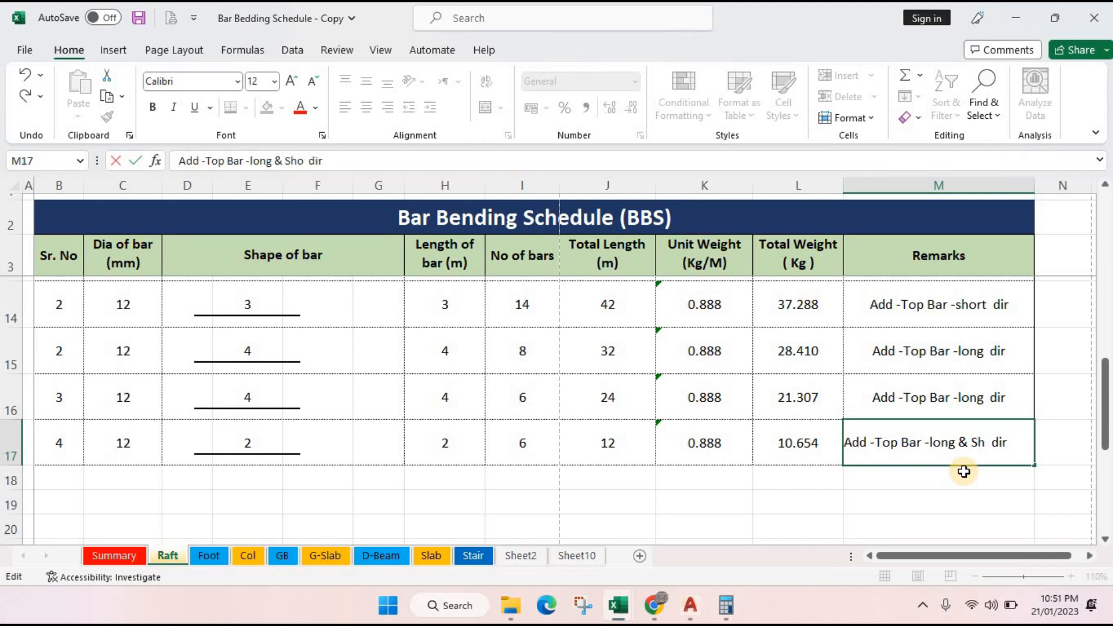
pyautogui.click(963, 472)
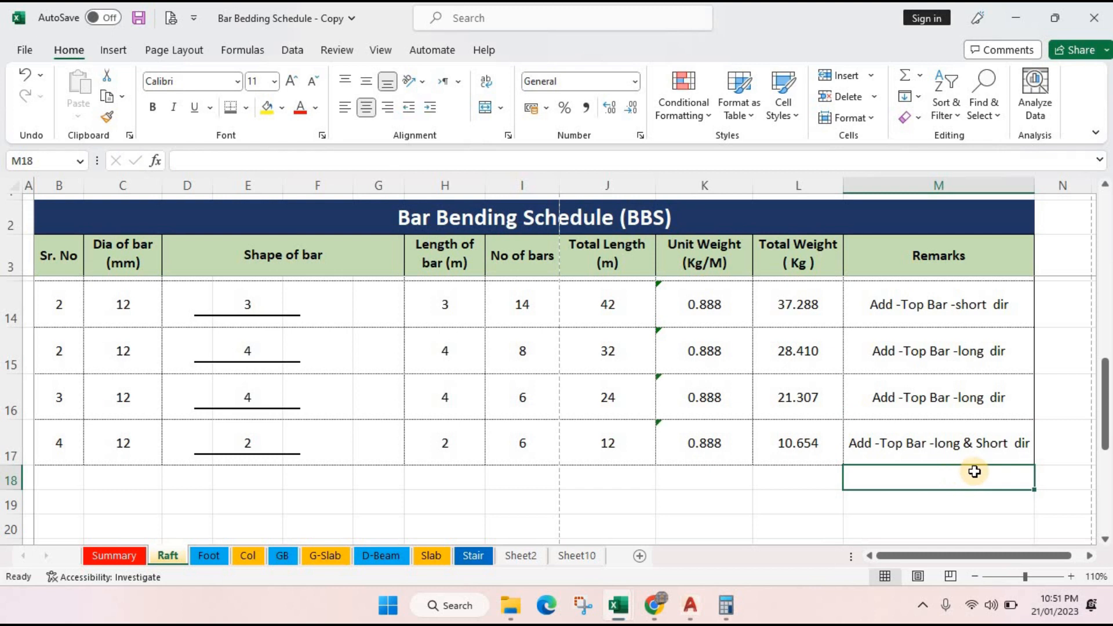
pyautogui.click(925, 450)
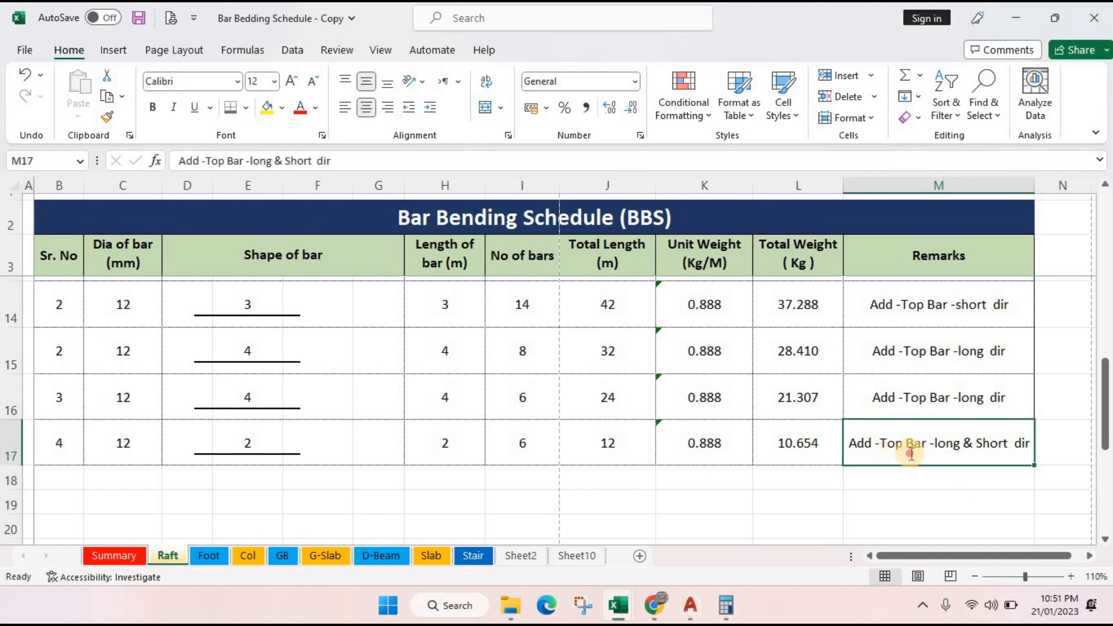
pyautogui.doubleClick(911, 455)
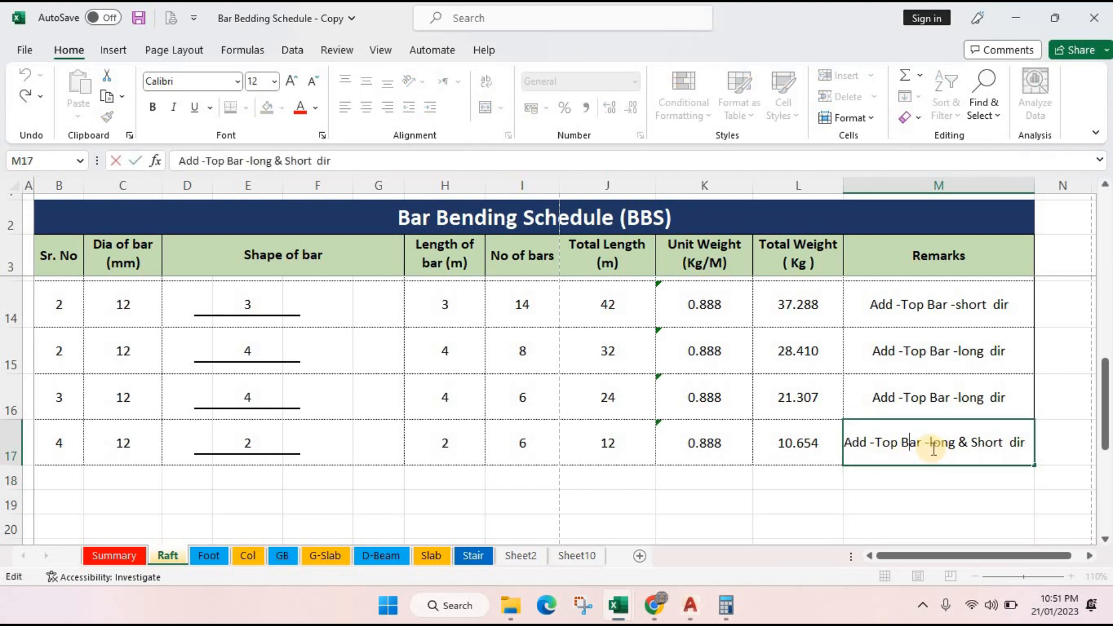
pyautogui.click(957, 472)
pyautogui.click(445, 440)
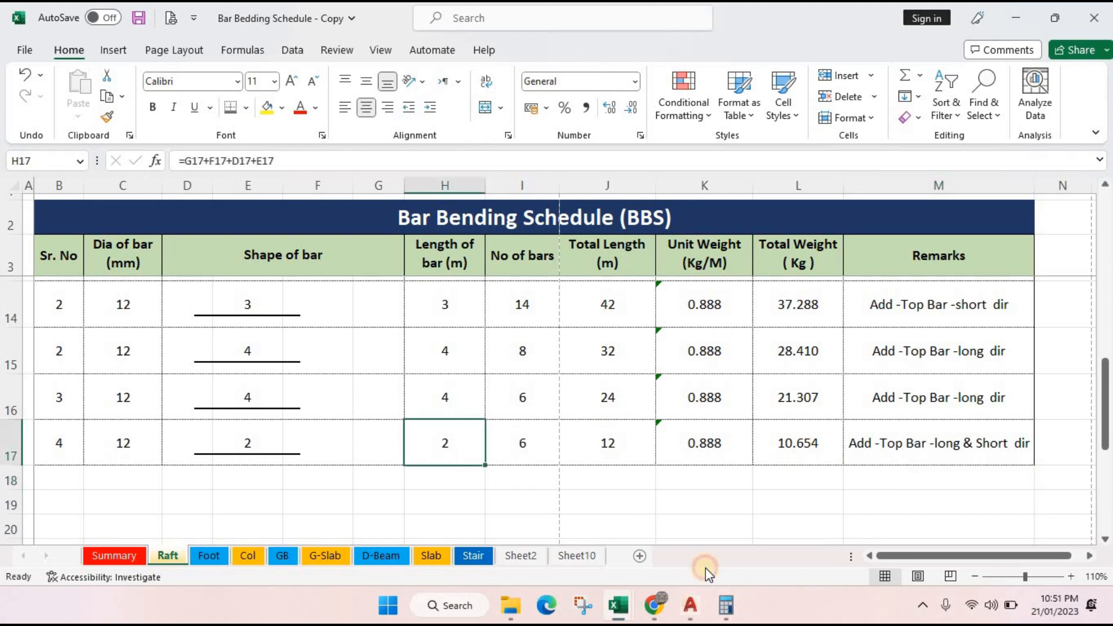
# - Switch to the AutoCAD plan and Calculator, and compute the bar count for the 2 m column zone as 2 ÷ 0.15 + 1
pyautogui.click(691, 616)
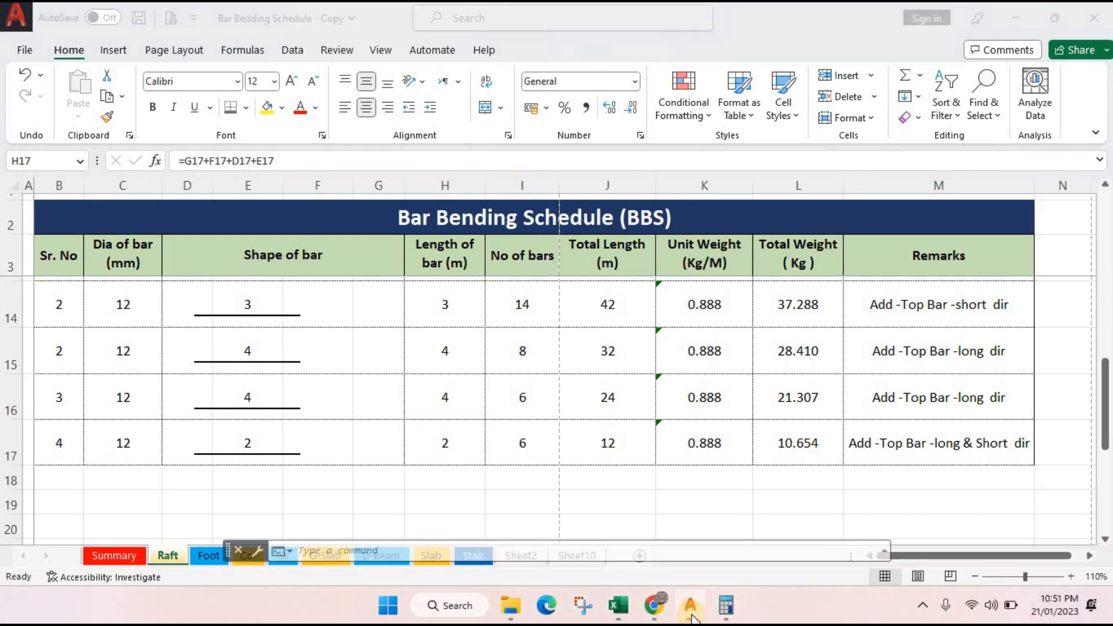
pyautogui.click(725, 606)
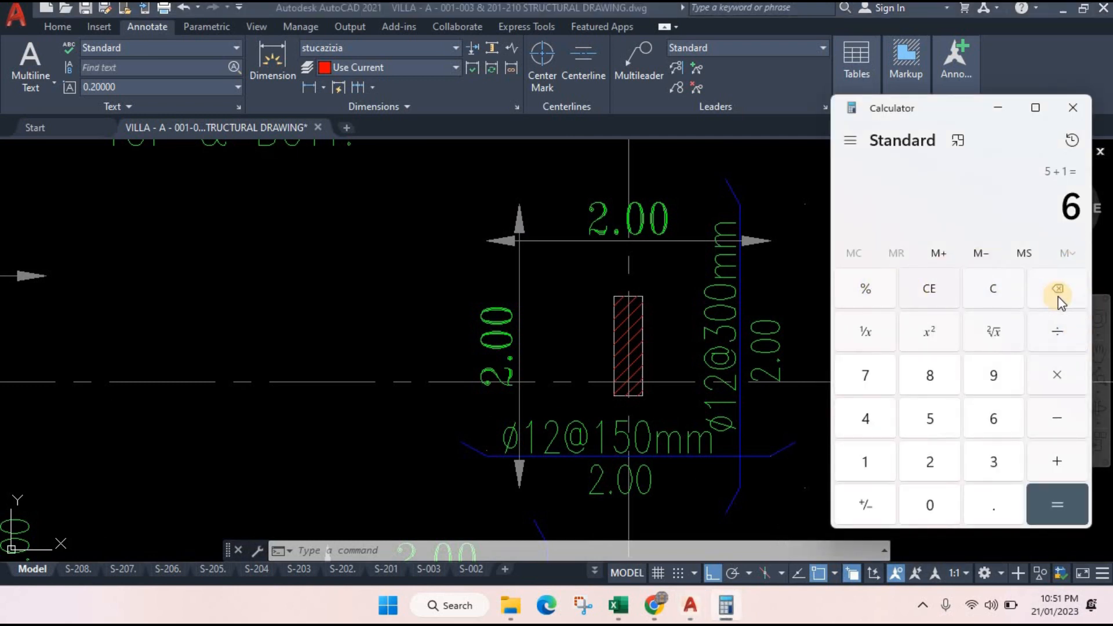
pyautogui.click(996, 287)
pyautogui.click(940, 466)
pyautogui.click(990, 501)
pyautogui.click(927, 411)
pyautogui.click(1060, 511)
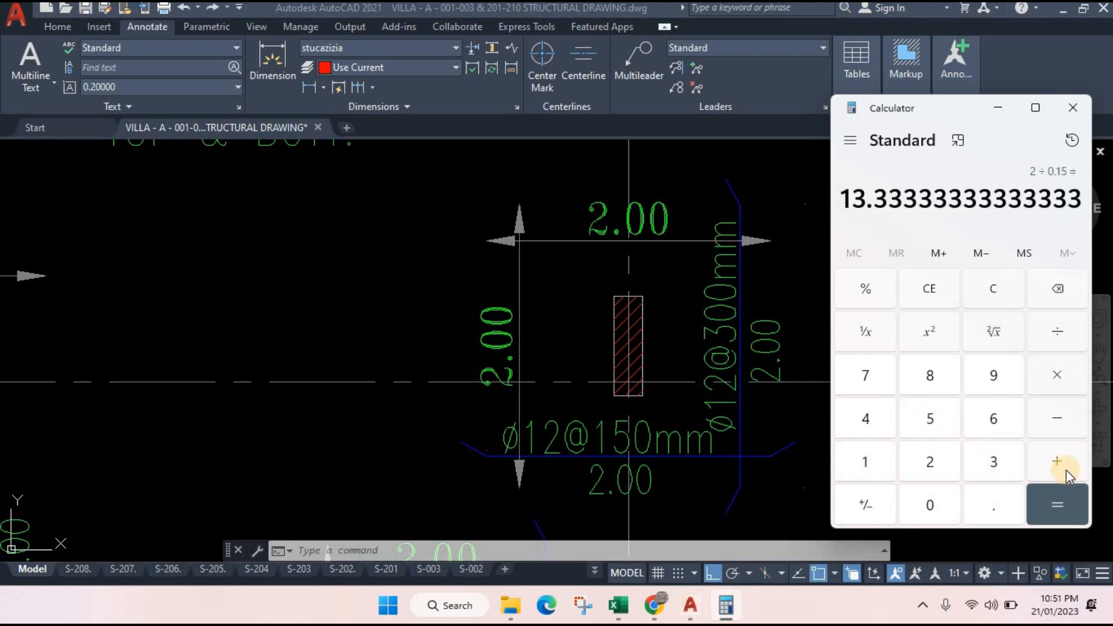
pyautogui.click(1061, 464)
pyautogui.click(864, 462)
pyautogui.click(1051, 498)
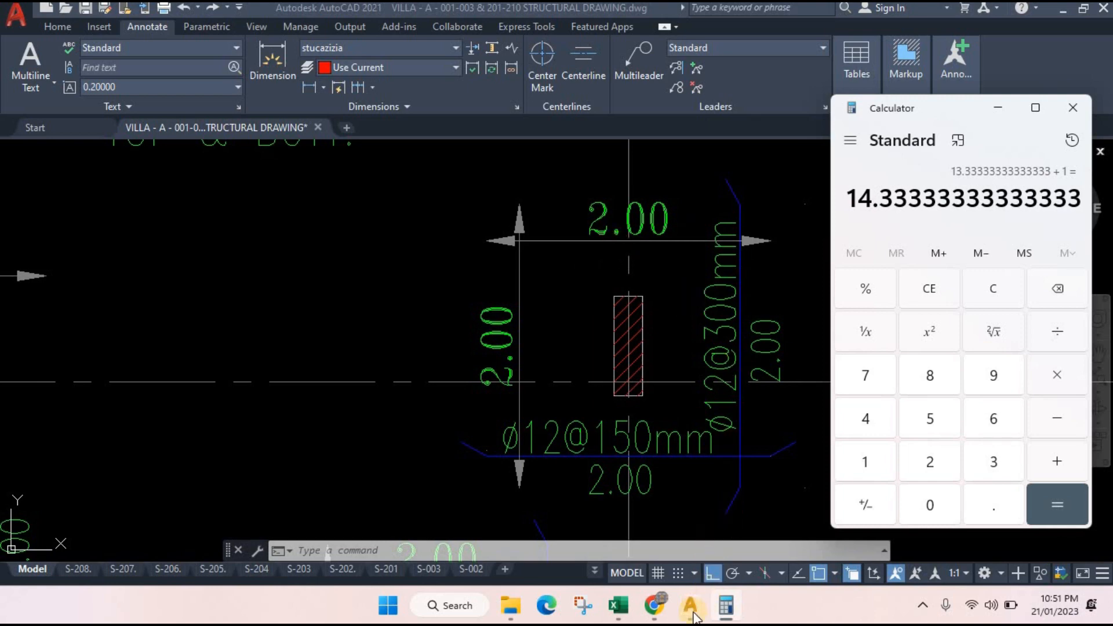
# - Return to the Bar Bedding Schedule workbook and remove "& Short" from the remark in M17
pyautogui.click(655, 606)
pyautogui.click(655, 606)
pyautogui.moveTo(618, 605)
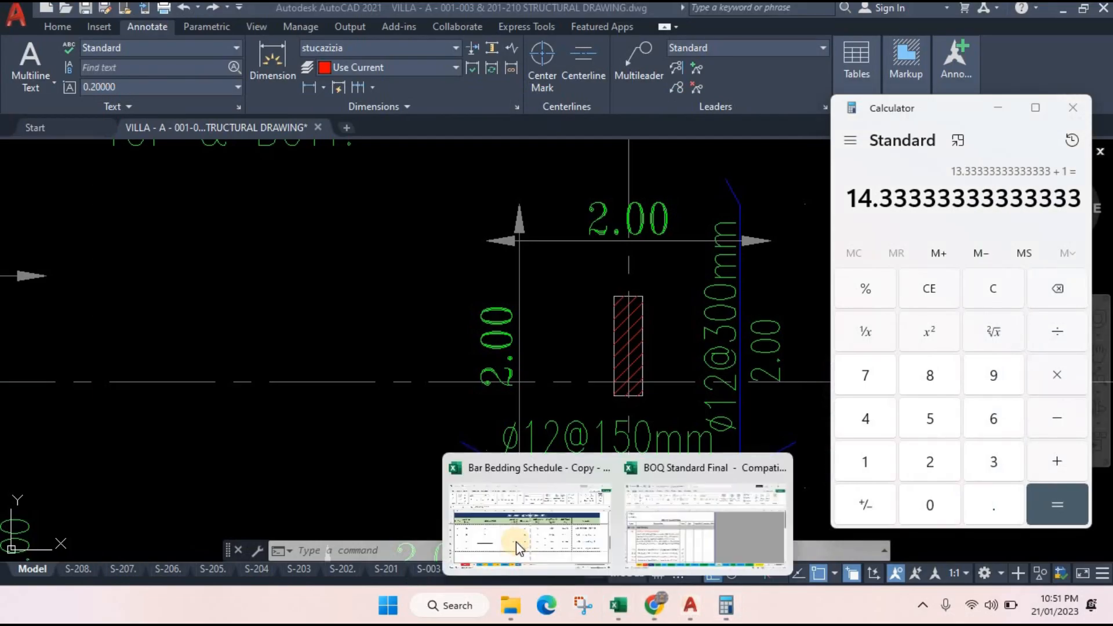
pyautogui.click(513, 521)
pyautogui.click(313, 499)
pyautogui.doubleClick(888, 441)
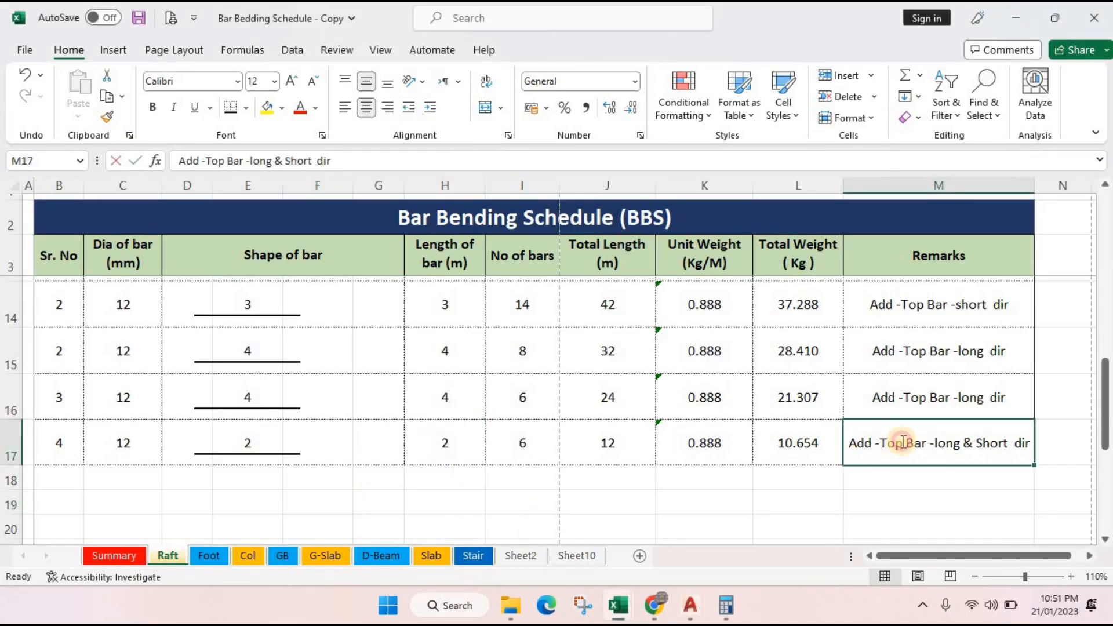
pyautogui.moveTo(961, 442); pyautogui.dragTo(1010, 442)
pyautogui.press('BackSpace')
pyautogui.click(957, 492)
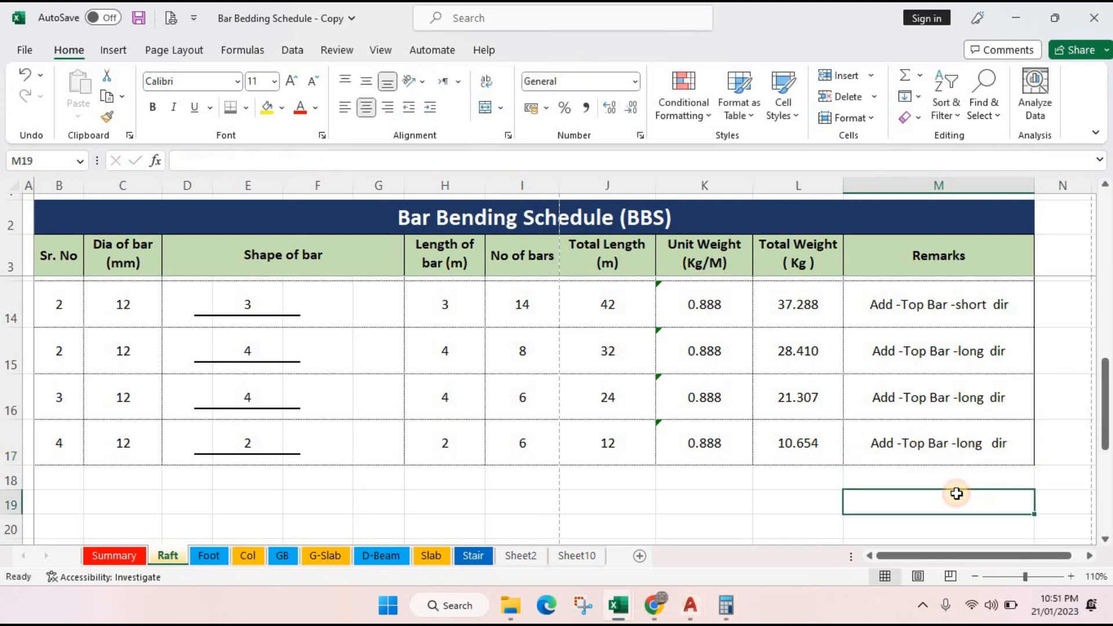
# - Recheck the computed bar count in Calculator and set the number of bars in I17 to 14
pyautogui.click(510, 444)
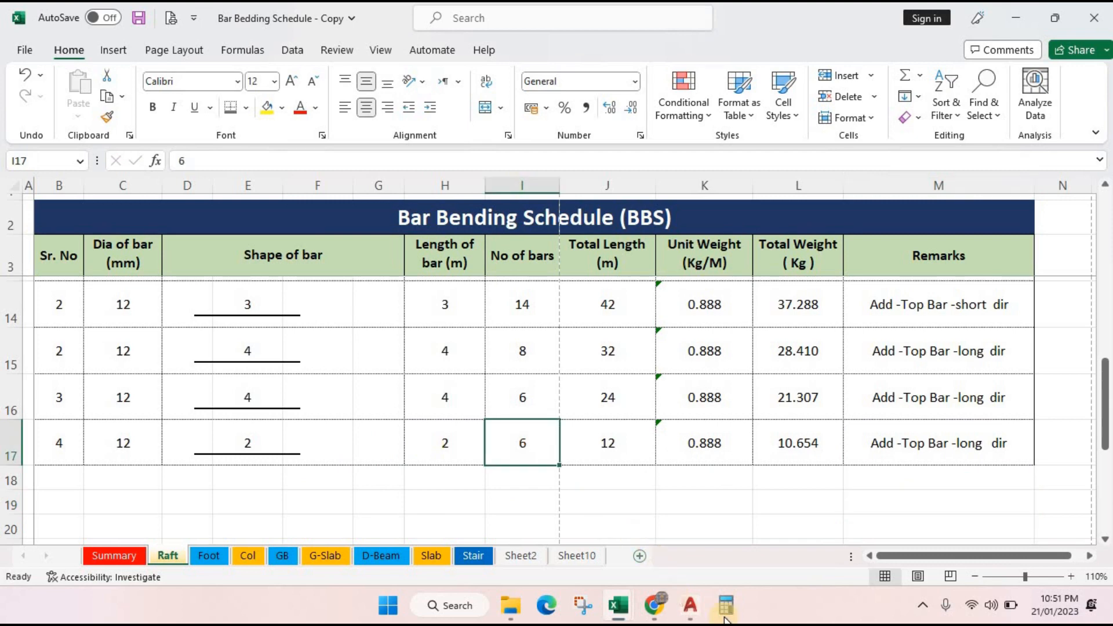
pyautogui.click(724, 618)
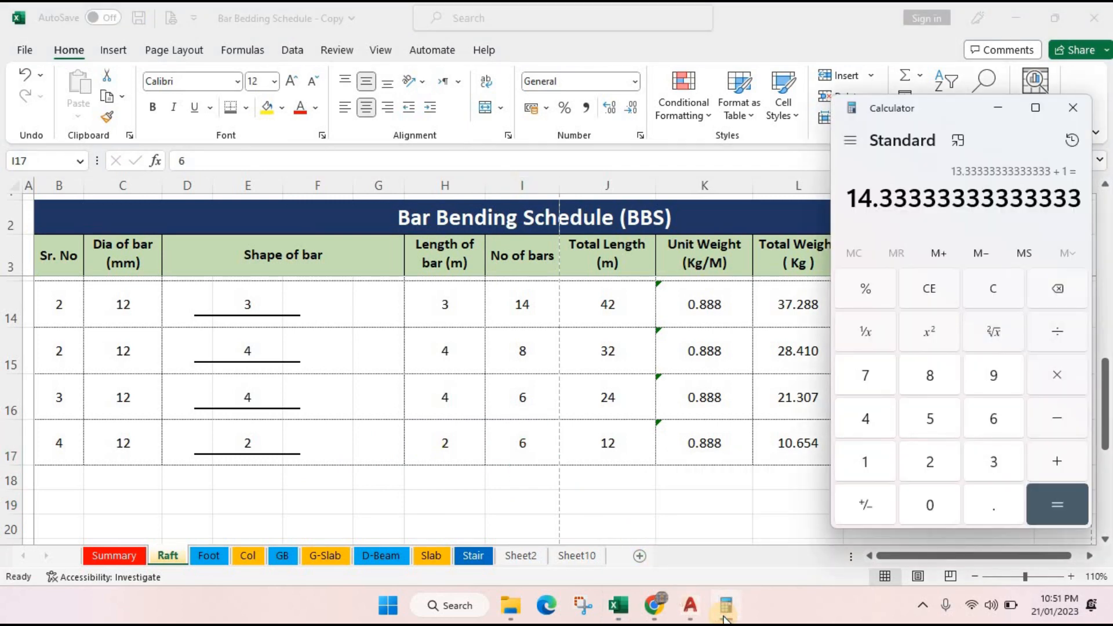
pyautogui.click(725, 618)
pyautogui.write('14')
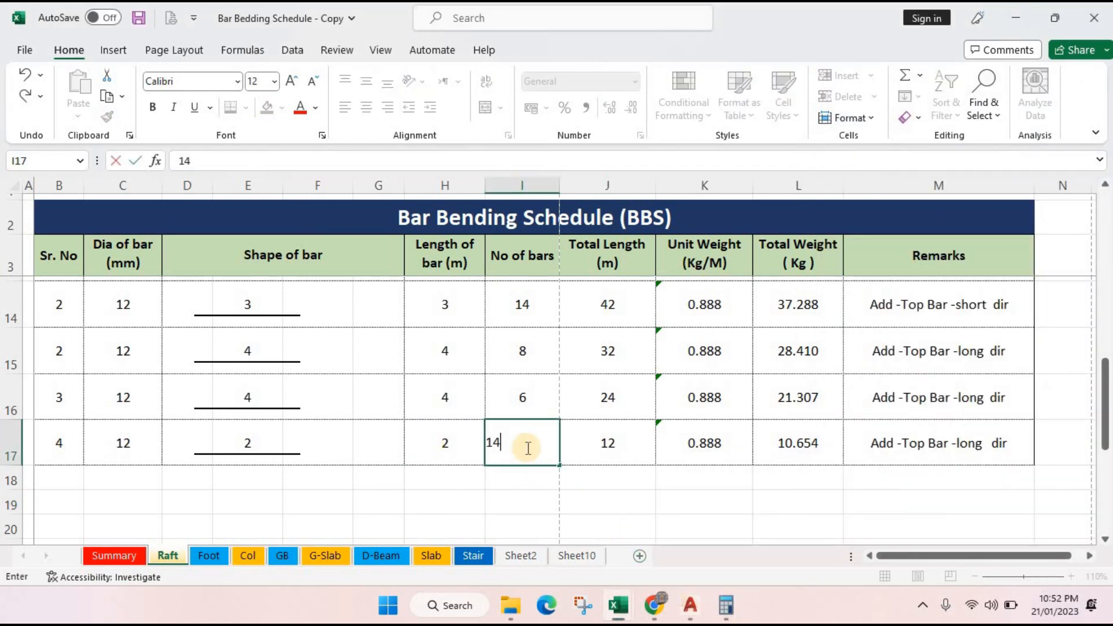
pyautogui.press('Return')
# - Copy the whole of row 17 into row 18 of the Raft sheet
pyautogui.moveTo(71, 448); pyautogui.dragTo(942, 462)
pyautogui.hotkey('ctrl', 'c')
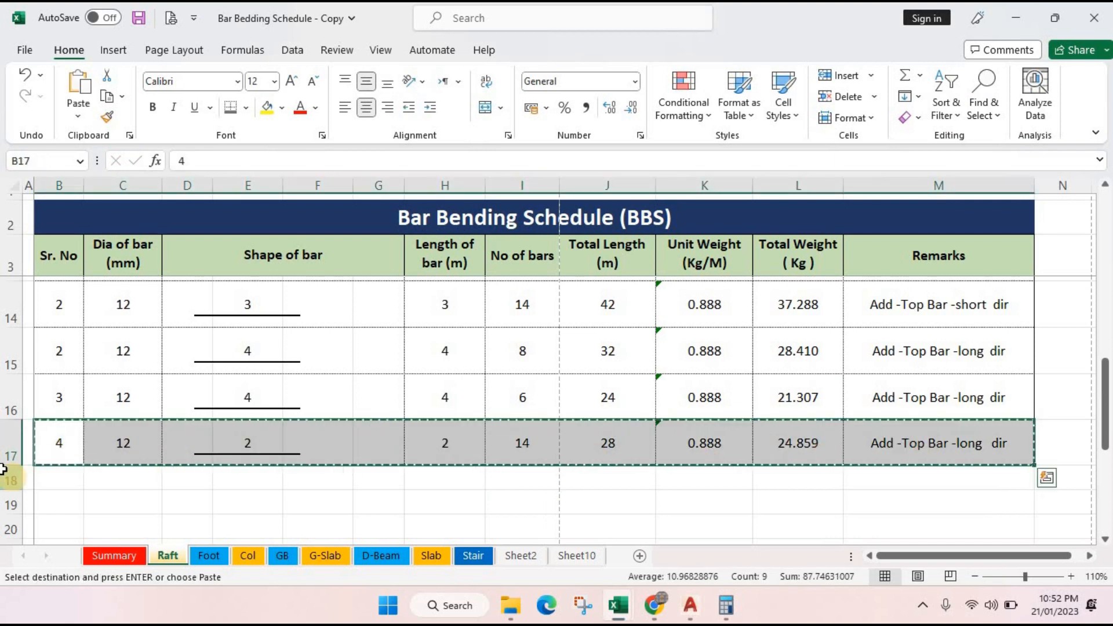
pyautogui.click(12, 455)
pyautogui.hotkey('ctrl', 'c')
pyautogui.click(12, 481)
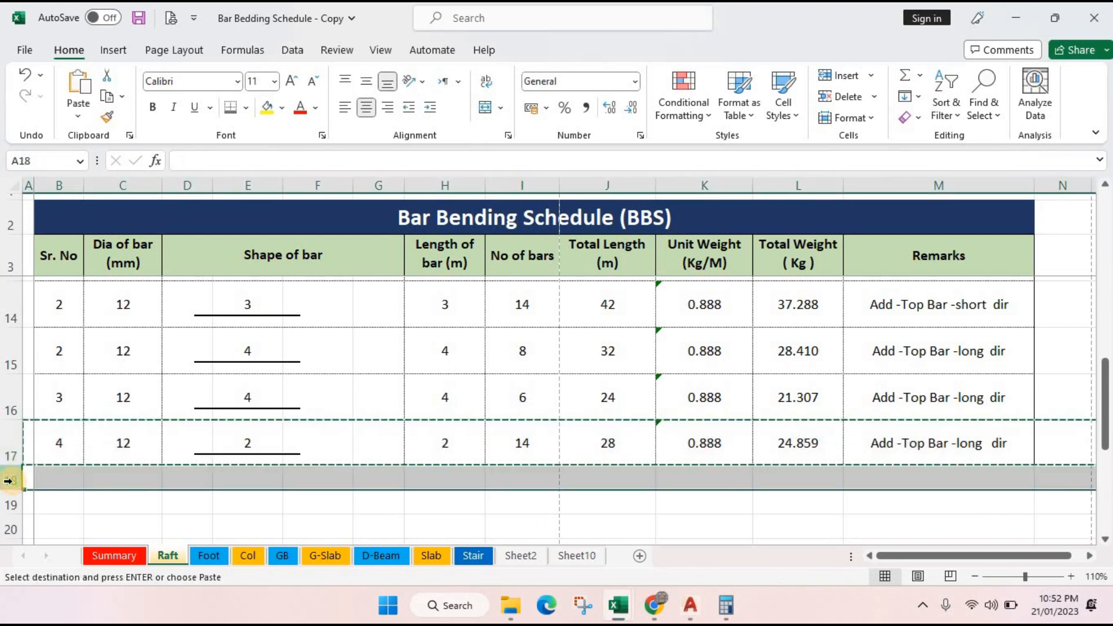
pyautogui.hotkey('ctrl', 'v')
pyautogui.press('Escape')
# - Change "long" to "short" in the remark in M18
pyautogui.click(58, 468)
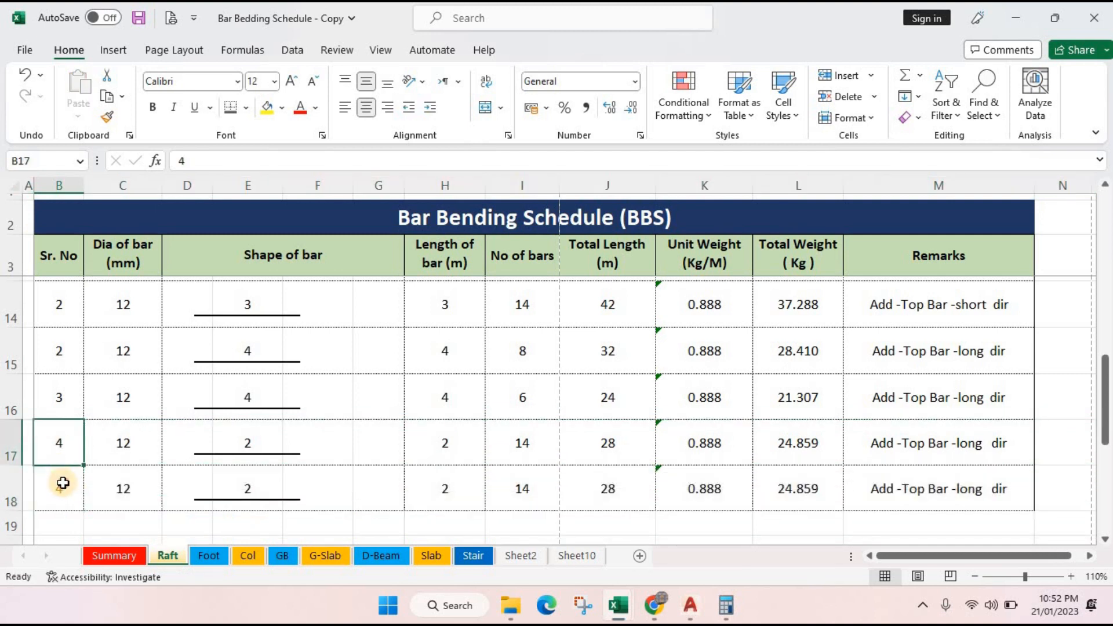
pyautogui.doubleClick(902, 488)
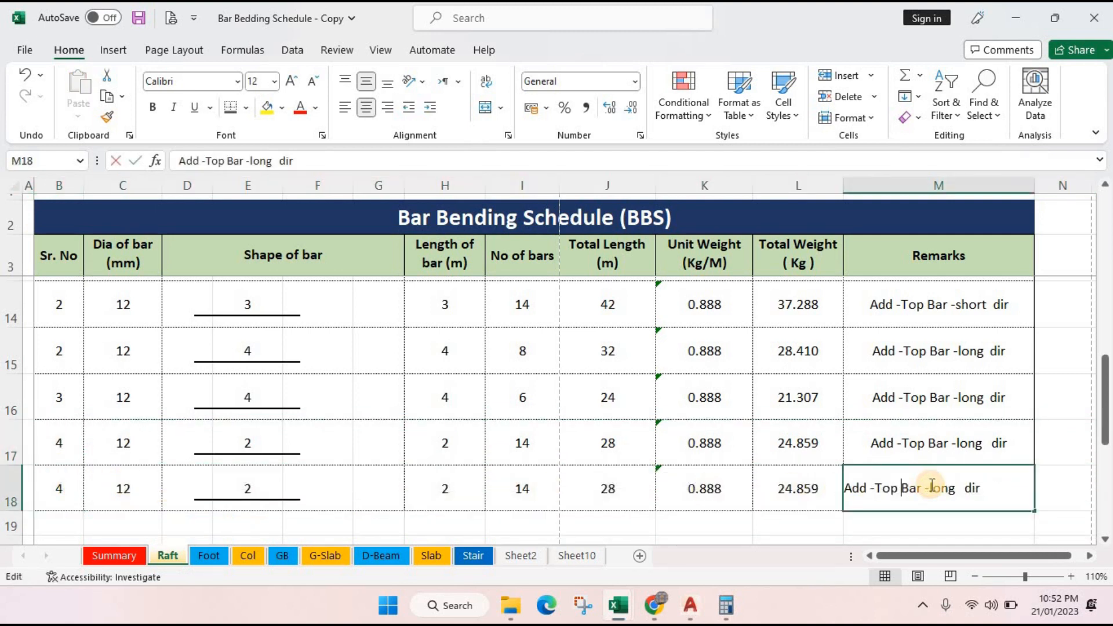
pyautogui.moveTo(929, 488); pyautogui.dragTo(957, 486)
pyautogui.write('s')
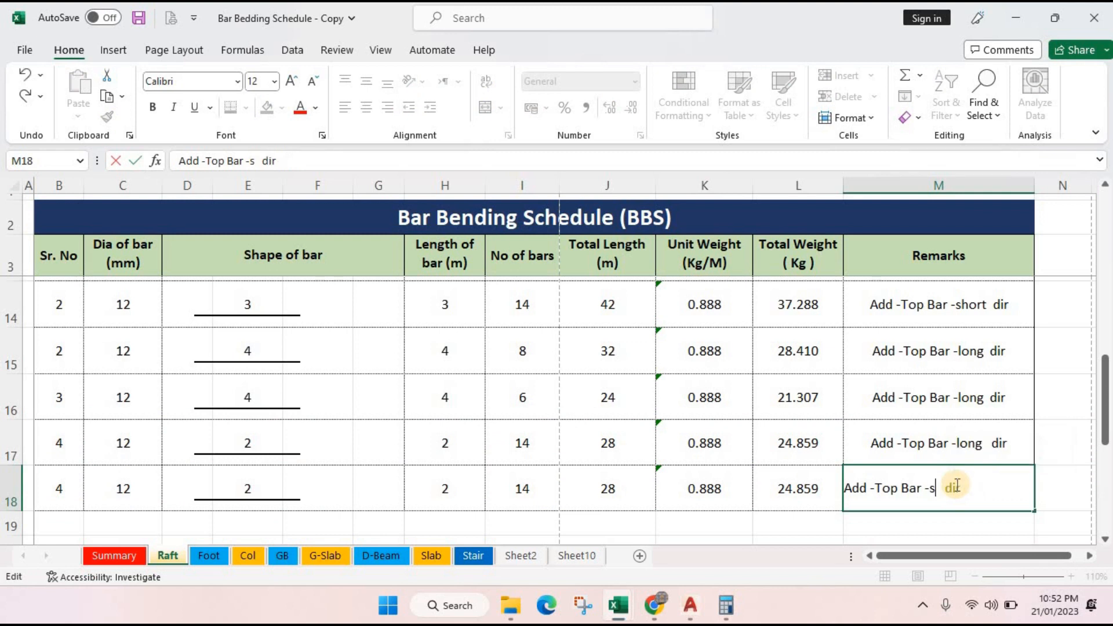
pyautogui.write('hort')
pyautogui.press('Return')
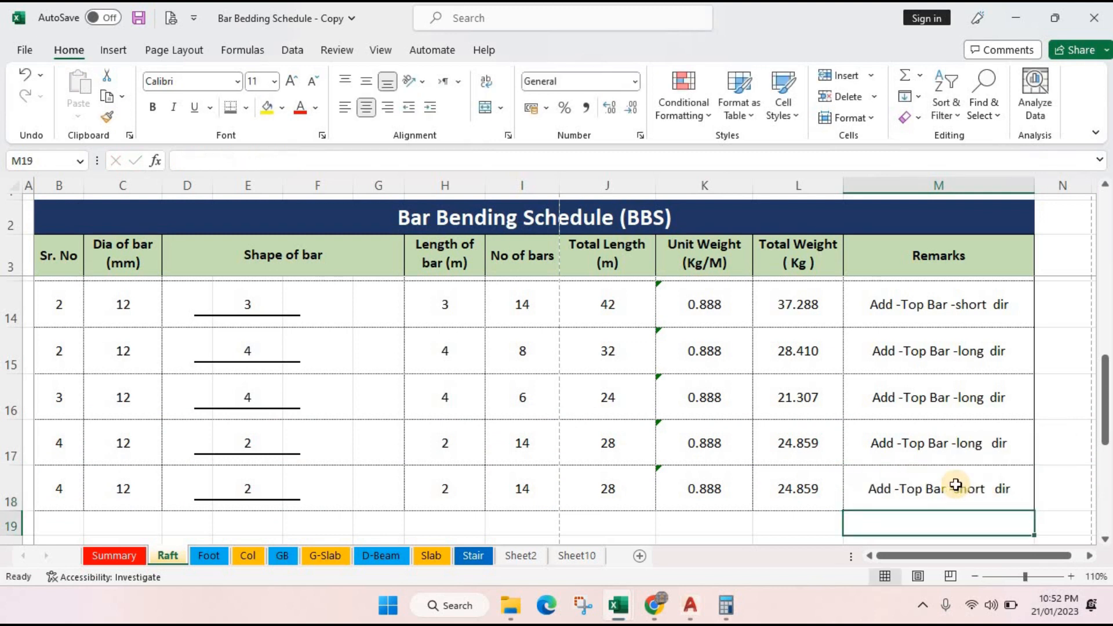
# - Compare the bar length and number of bars in row 18 with the column zone's dimensions and spacing on the AutoCAD plan
pyautogui.click(255, 486)
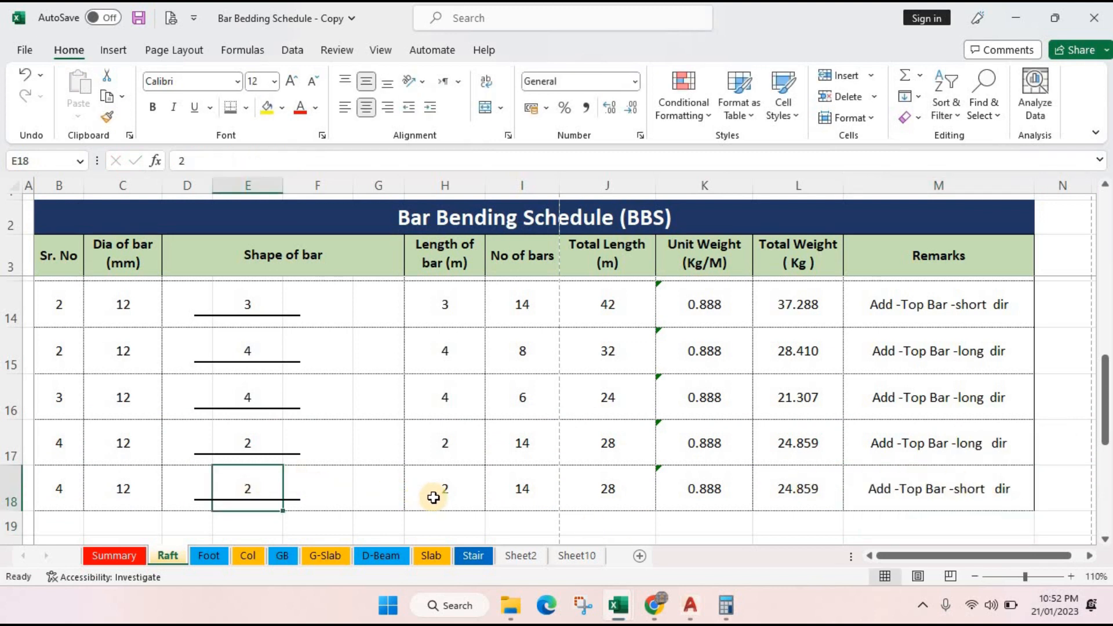
pyautogui.click(435, 497)
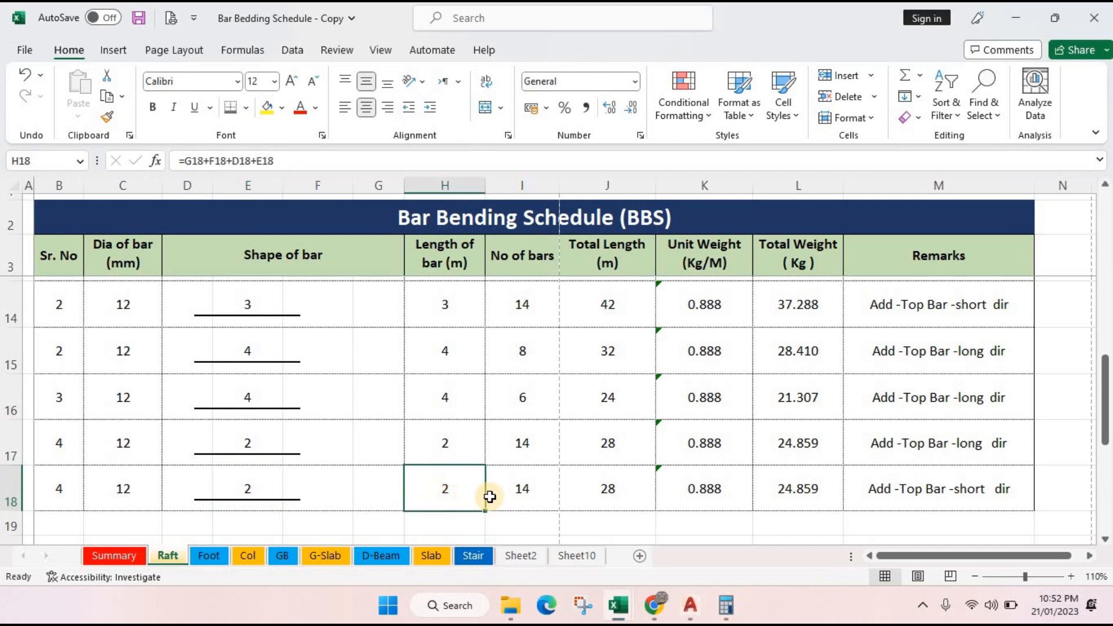
pyautogui.click(549, 497)
pyautogui.click(726, 605)
pyautogui.click(690, 605)
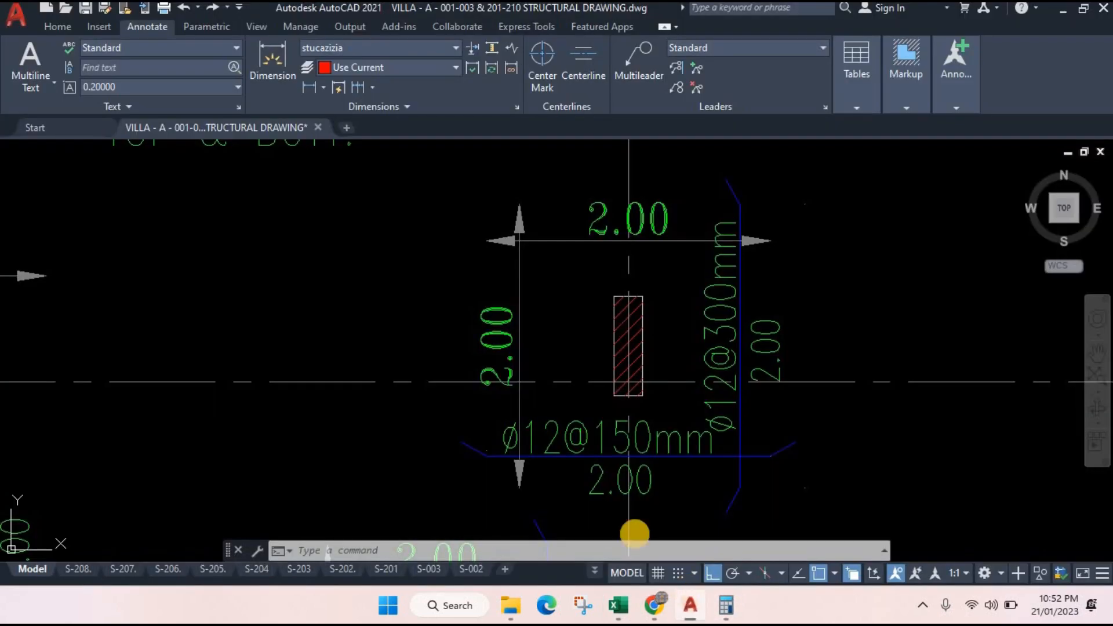
# - Calculate 2 ÷ 0.3 + 1 in Calculator for the short-direction bar count of the 2.00 m column zone
pyautogui.click(726, 605)
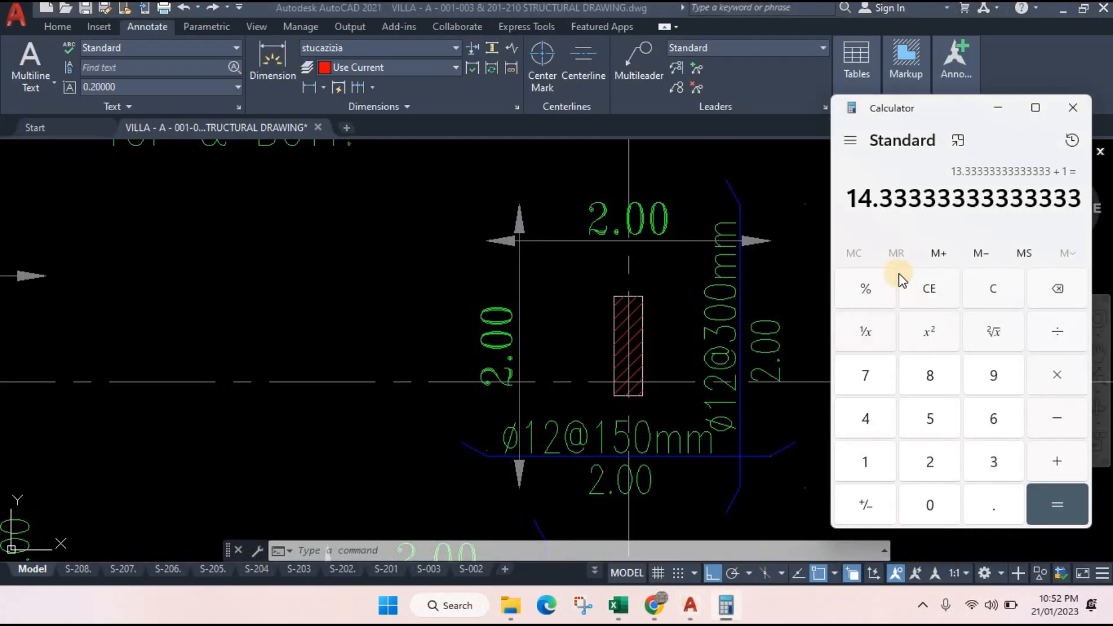
pyautogui.click(1003, 288)
pyautogui.click(930, 462)
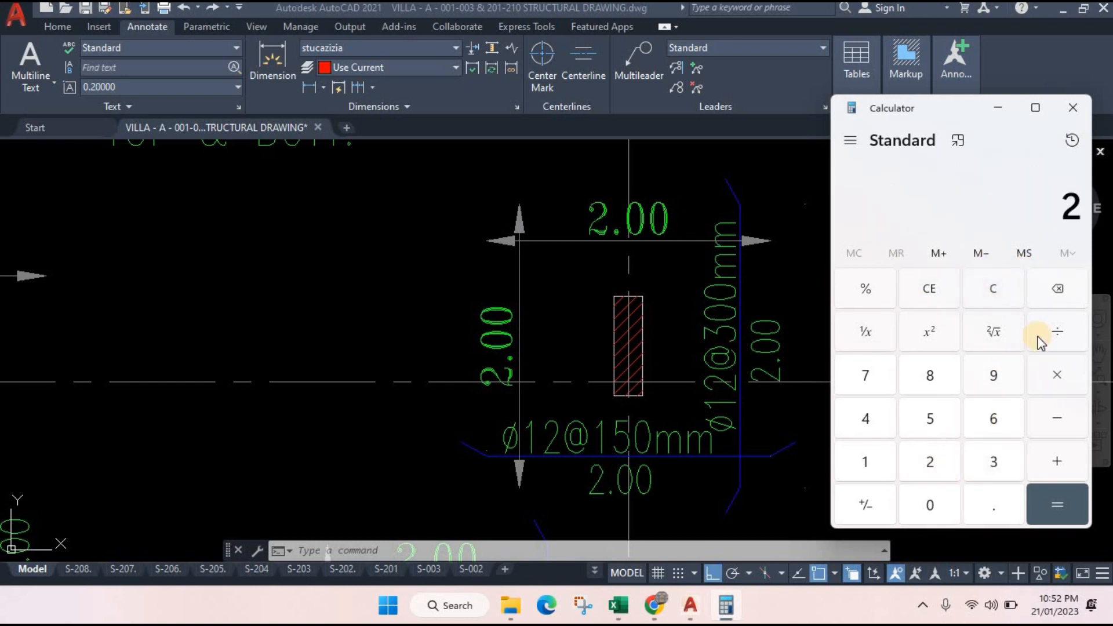
pyautogui.click(994, 503)
pyautogui.click(993, 464)
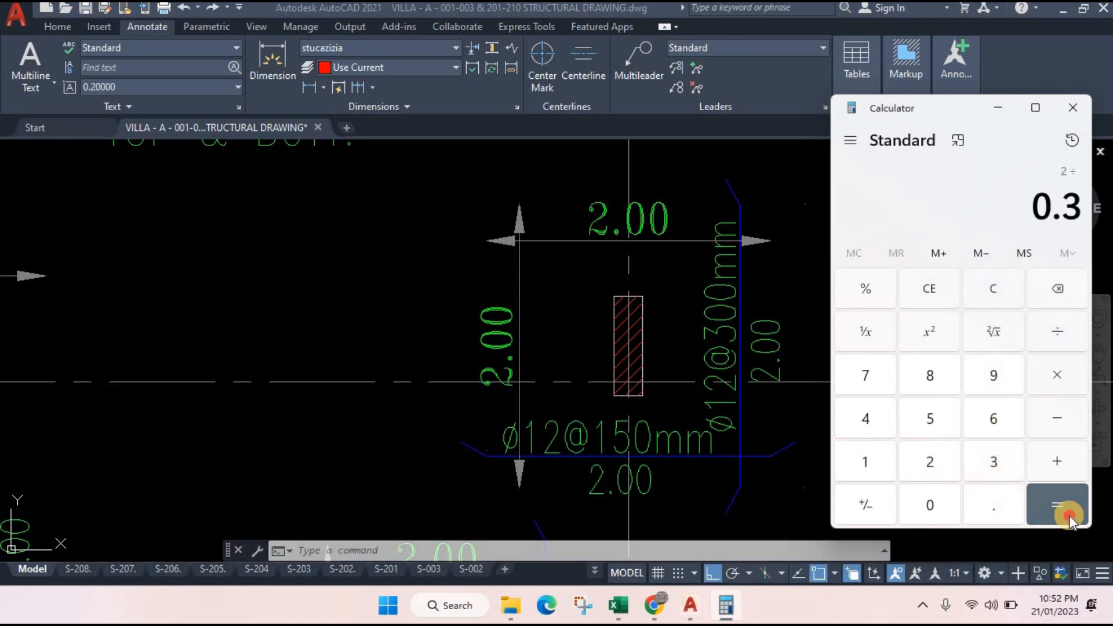
pyautogui.click(1064, 508)
pyautogui.click(864, 462)
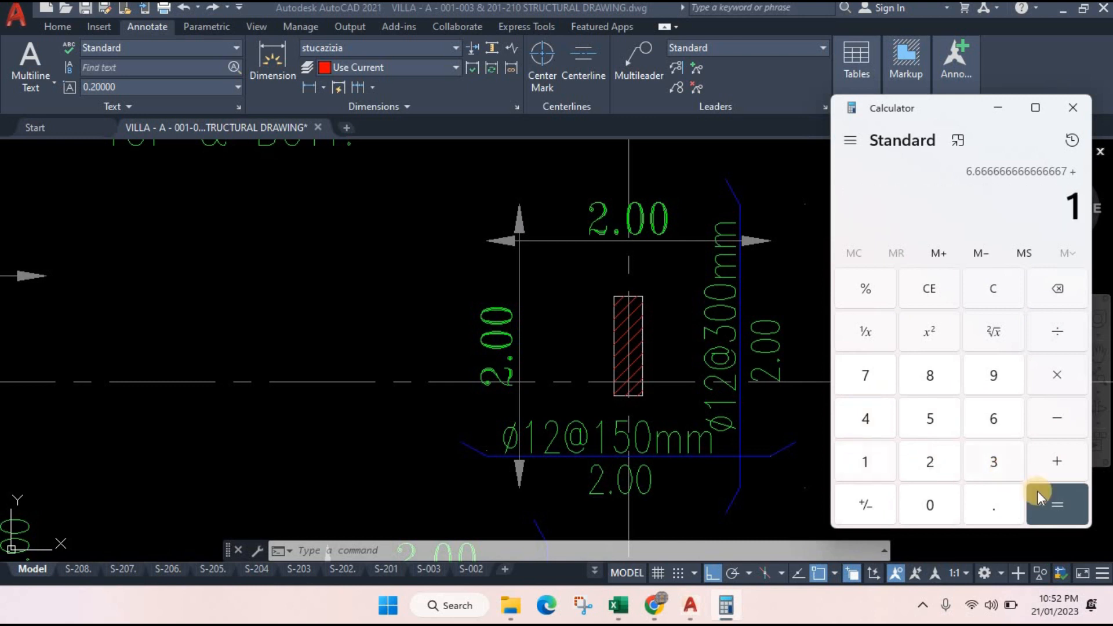
pyautogui.click(1044, 502)
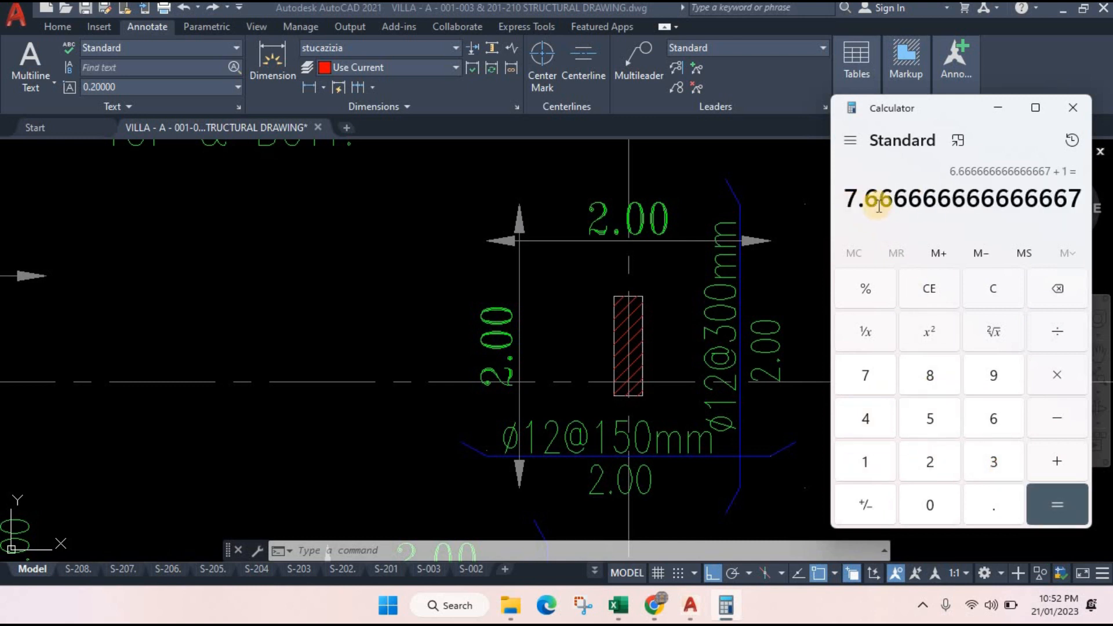
# - Close the calculation and set the number of bars in I18 of the Raft schedule in Excel to 8
pyautogui.click(726, 605)
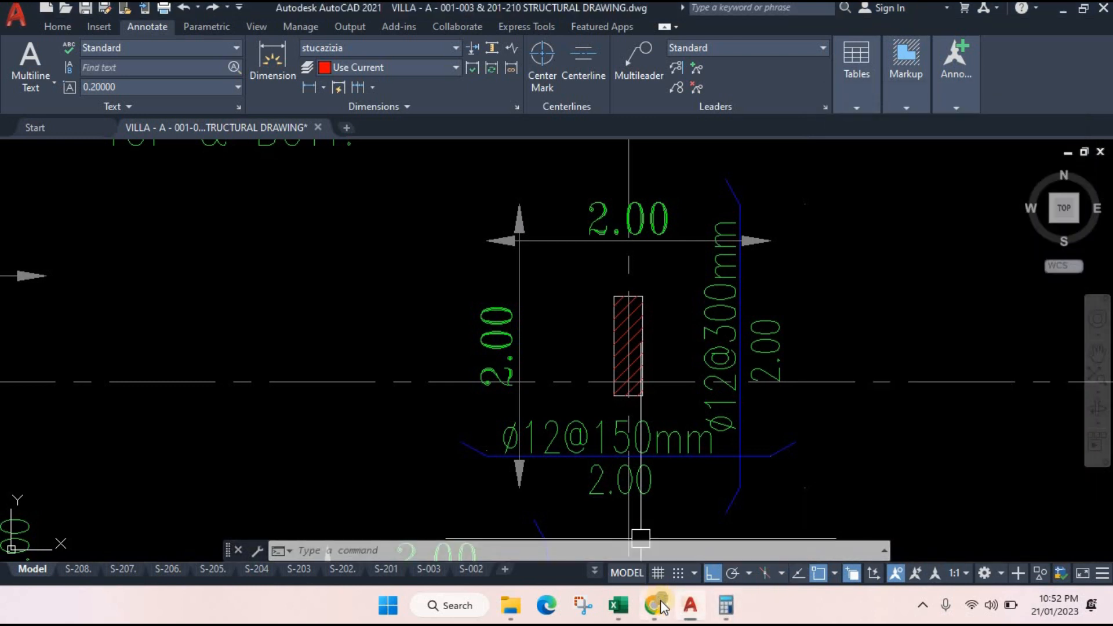
pyautogui.moveTo(623, 612)
pyautogui.click(519, 529)
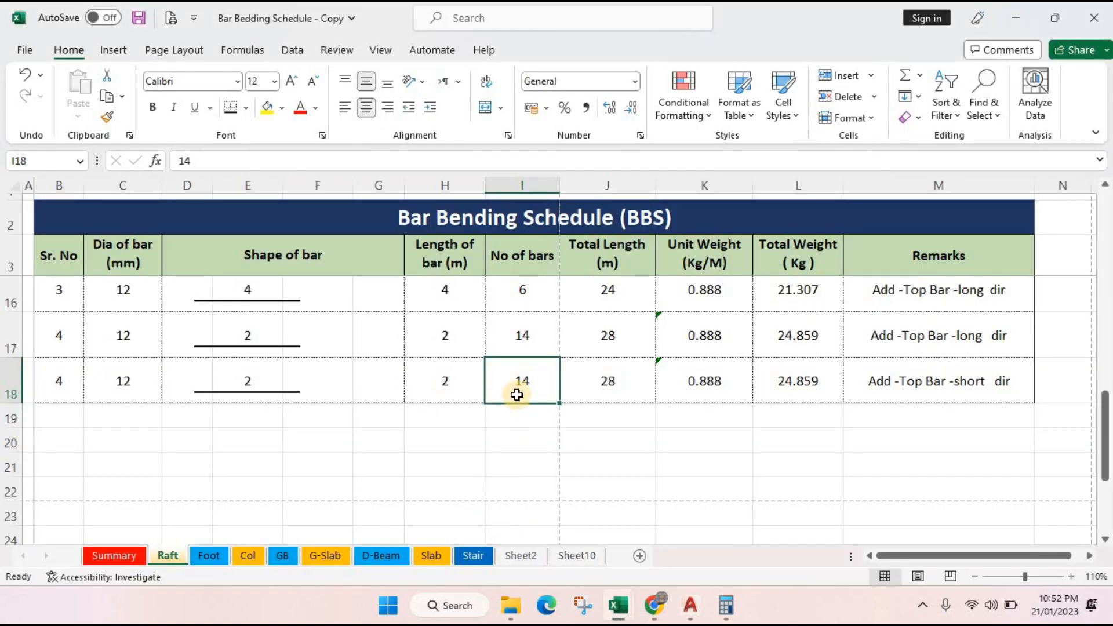
pyautogui.write('8')
pyautogui.press('Return')
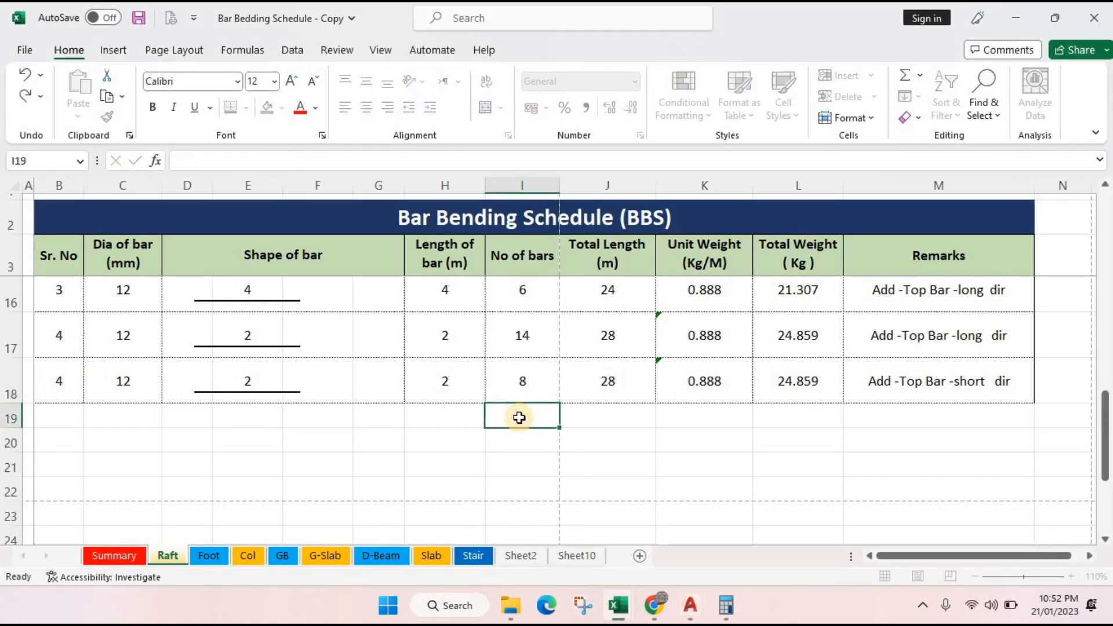
pyautogui.click(689, 443)
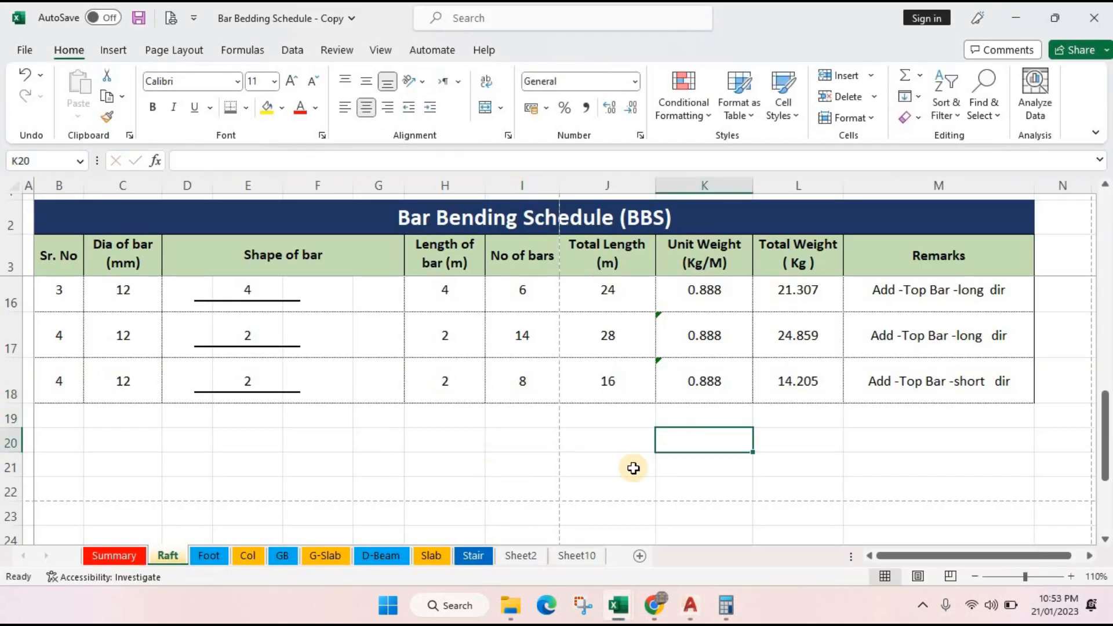
# - Switch to AutoCAD and examine the whole raft plan for column zones that match rows 17 and 18
pyautogui.scroll(1, 214, 425)
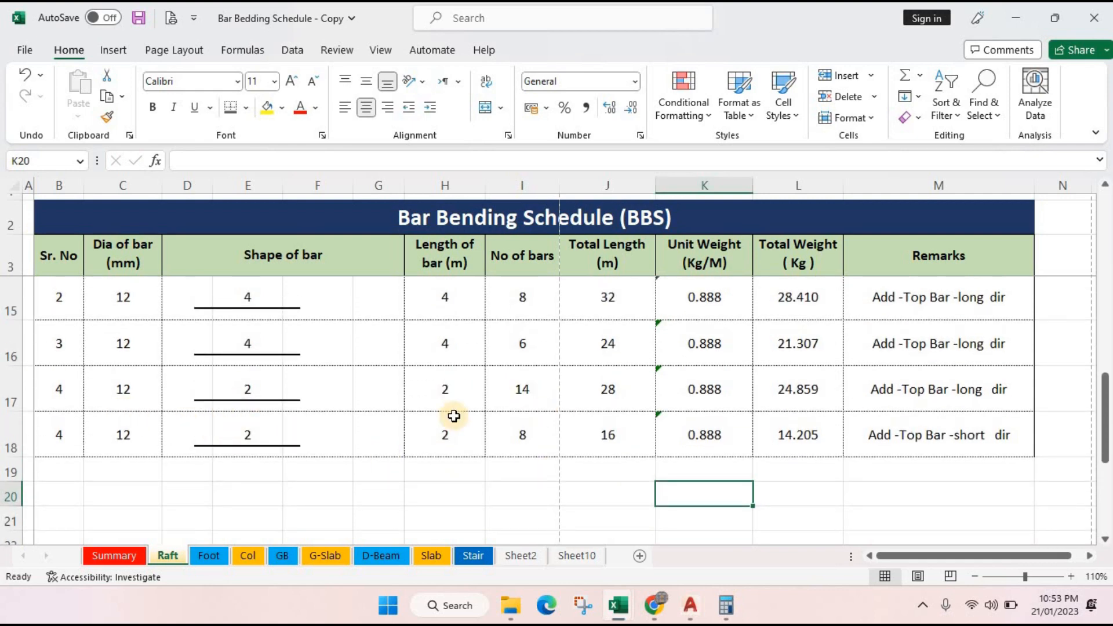
pyautogui.moveTo(725, 615)
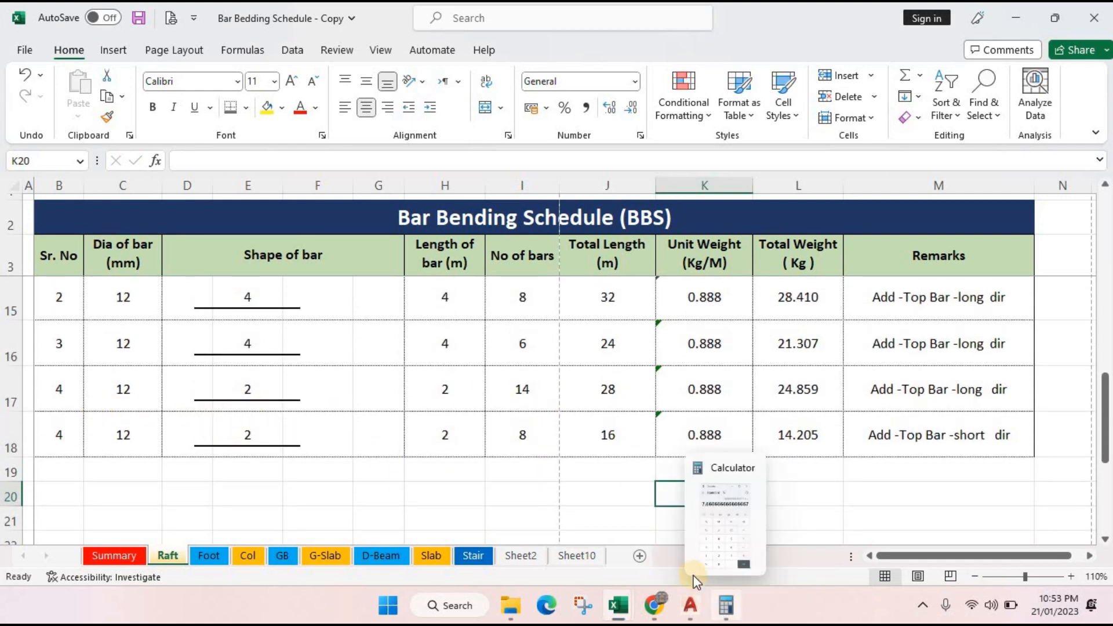
pyautogui.click(687, 608)
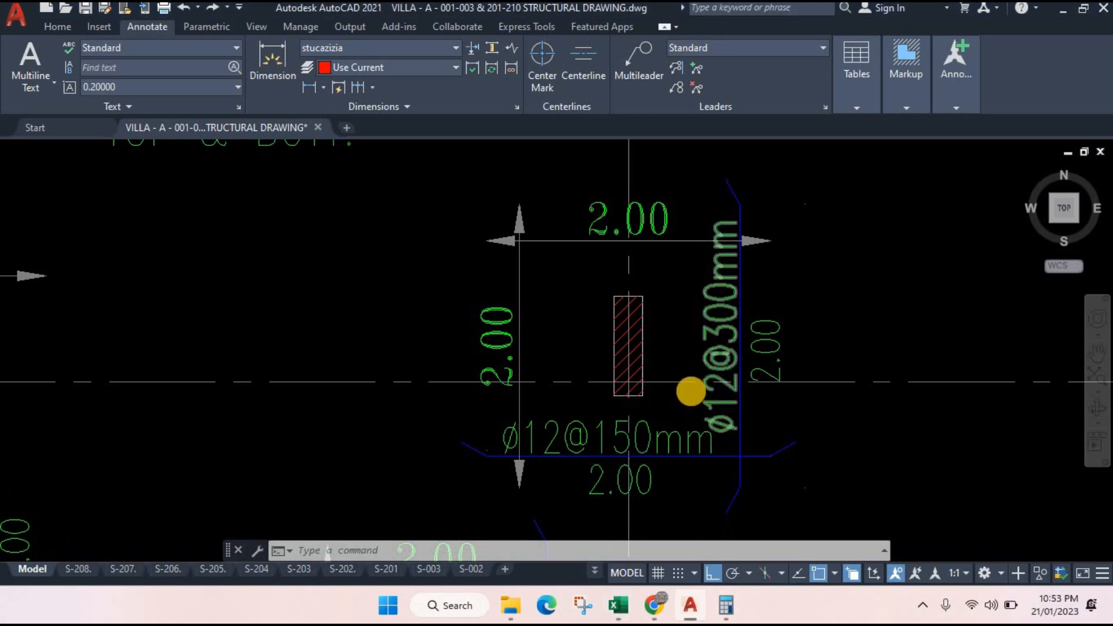
pyautogui.scroll(-5, 689, 389)
pyautogui.moveTo(687, 547); pyautogui.dragTo(686, 468)
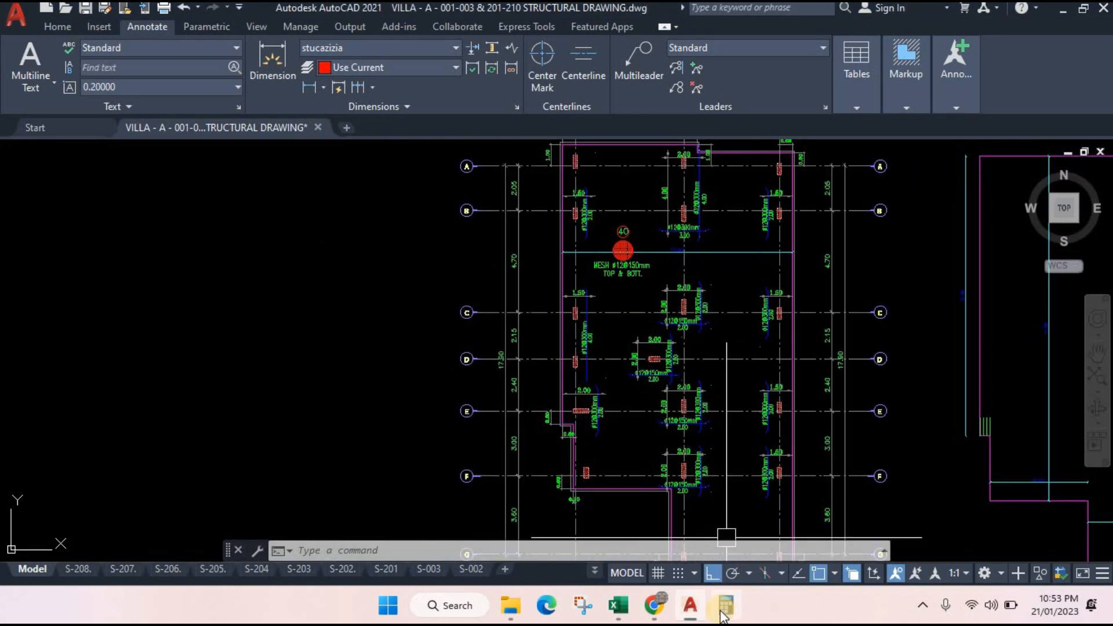
# - Return to the Bar Bedding Schedule workbook and review the additional top bar rows 13 to 18
pyautogui.click(625, 615)
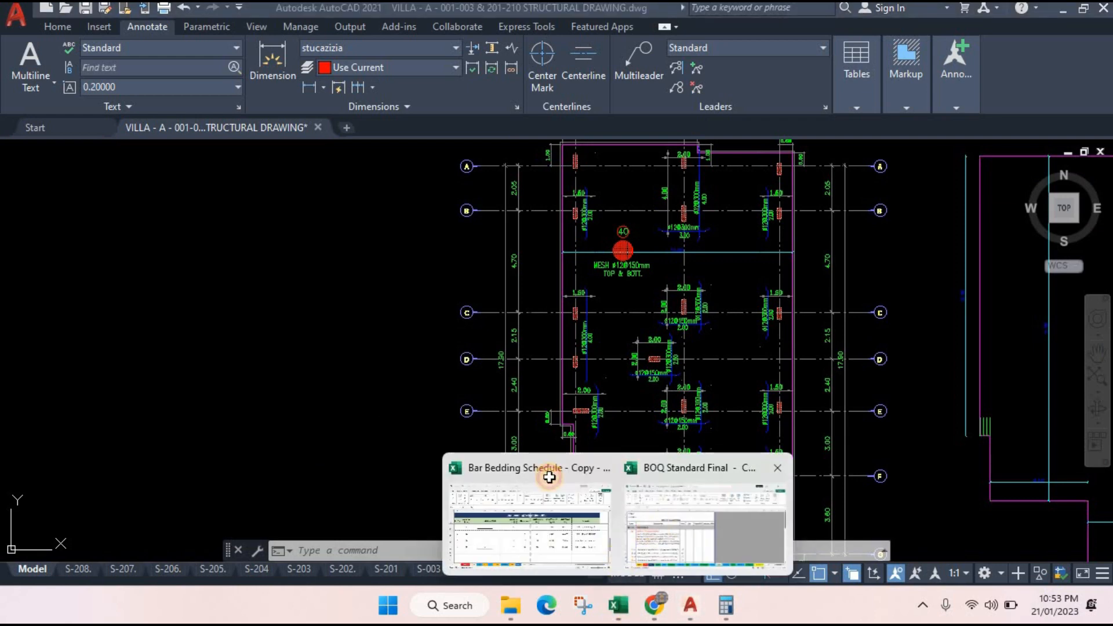
pyautogui.click(554, 471)
pyautogui.click(482, 479)
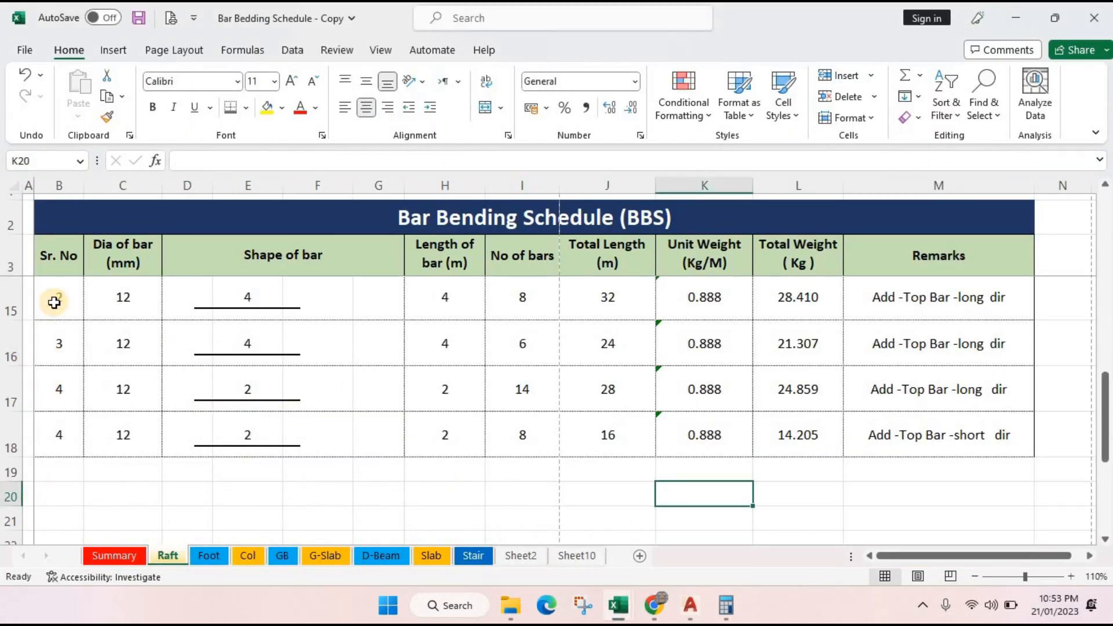
pyautogui.moveTo(52, 300); pyautogui.dragTo(585, 336)
pyautogui.scroll(1, 637, 407)
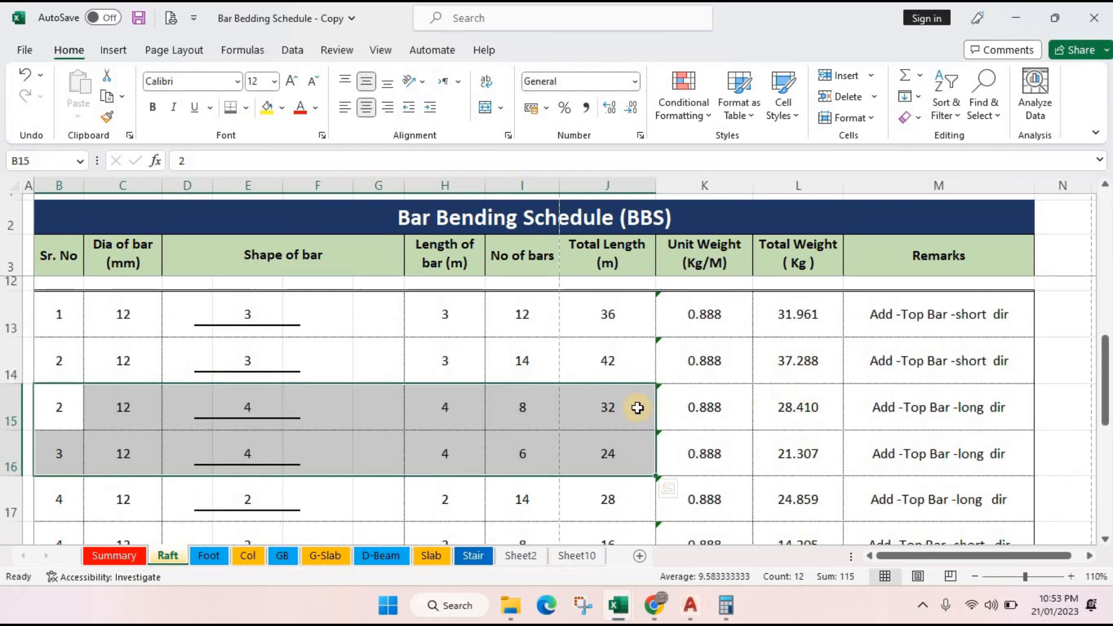
pyautogui.scroll(-1, 319, 405)
pyautogui.scroll(1, 89, 346)
pyautogui.scroll(-1, 85, 432)
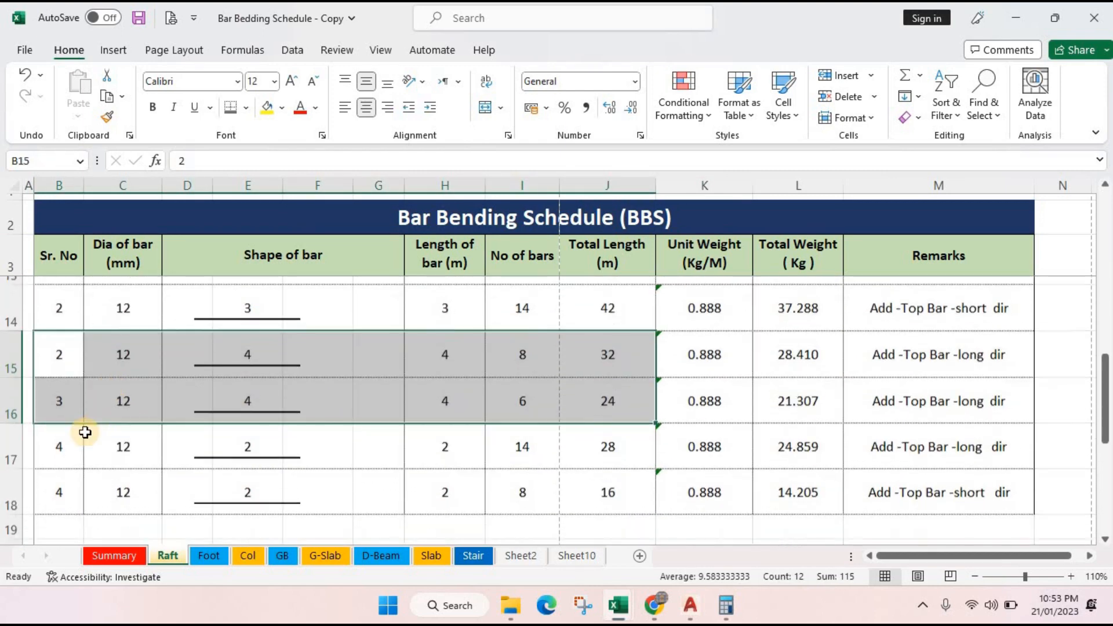
pyautogui.click(78, 441)
pyautogui.moveTo(527, 491); pyautogui.dragTo(925, 510)
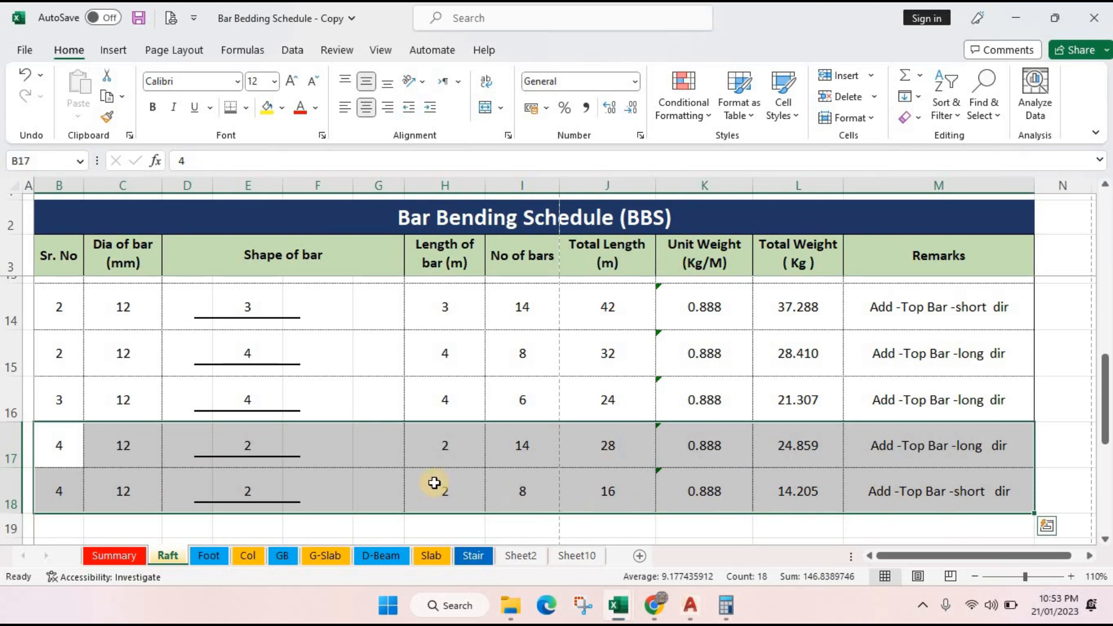
pyautogui.scroll(-1, 84, 460)
pyautogui.click(724, 514)
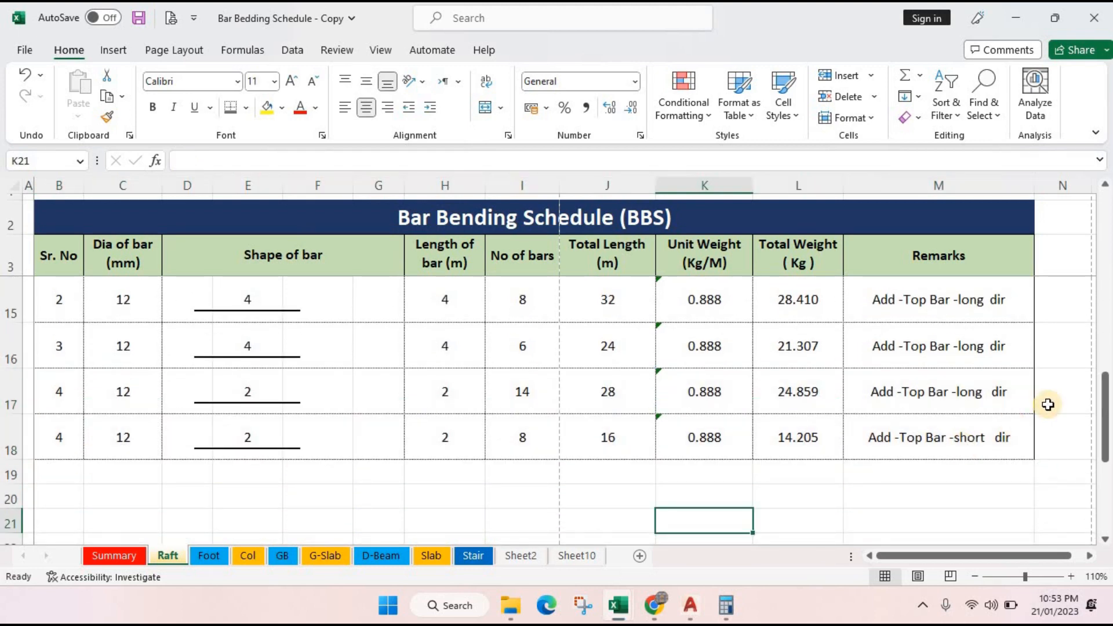
# - Multiply the bar counts for four zones by entering =14*4 in I17 and =8*4 in I18
pyautogui.doubleClick(539, 393)
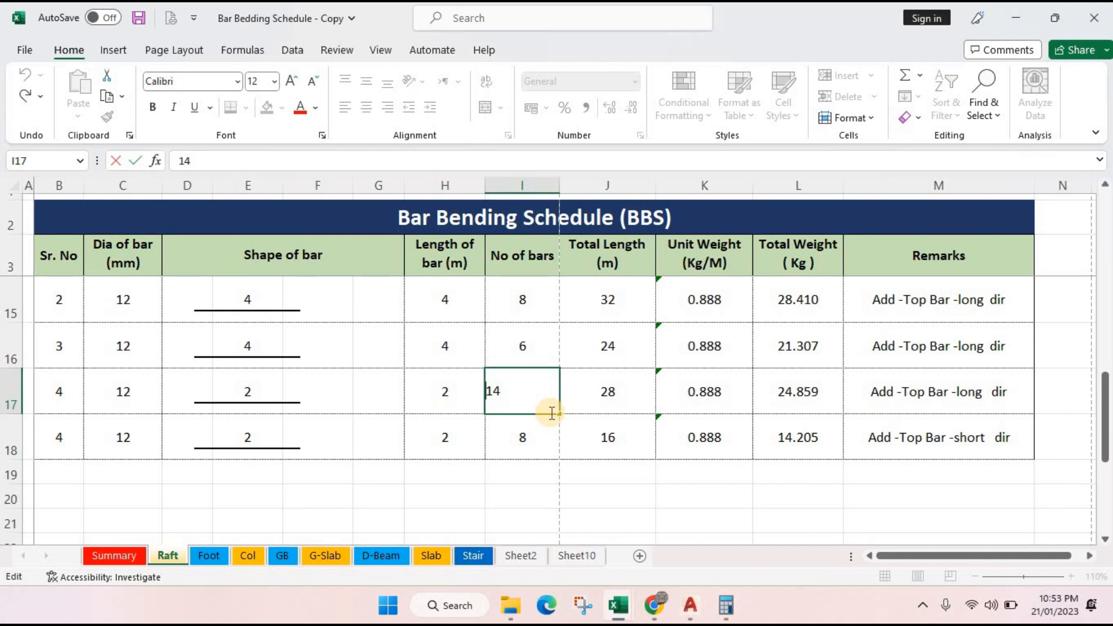
pyautogui.write('=')
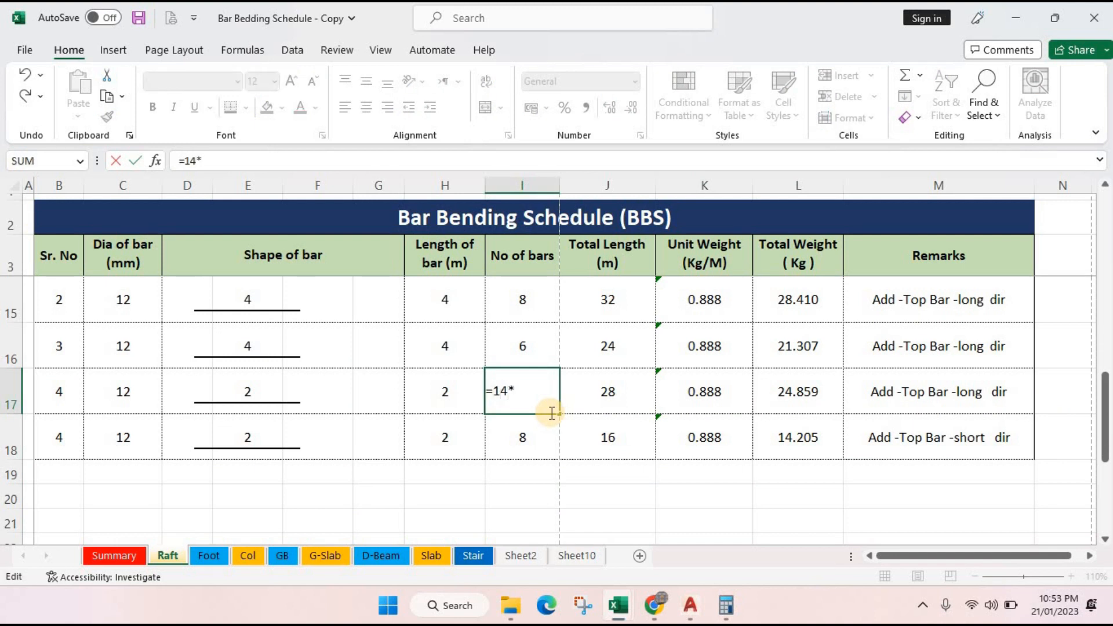
pyautogui.write('*4')
pyautogui.press('Return')
pyautogui.doubleClick(513, 429)
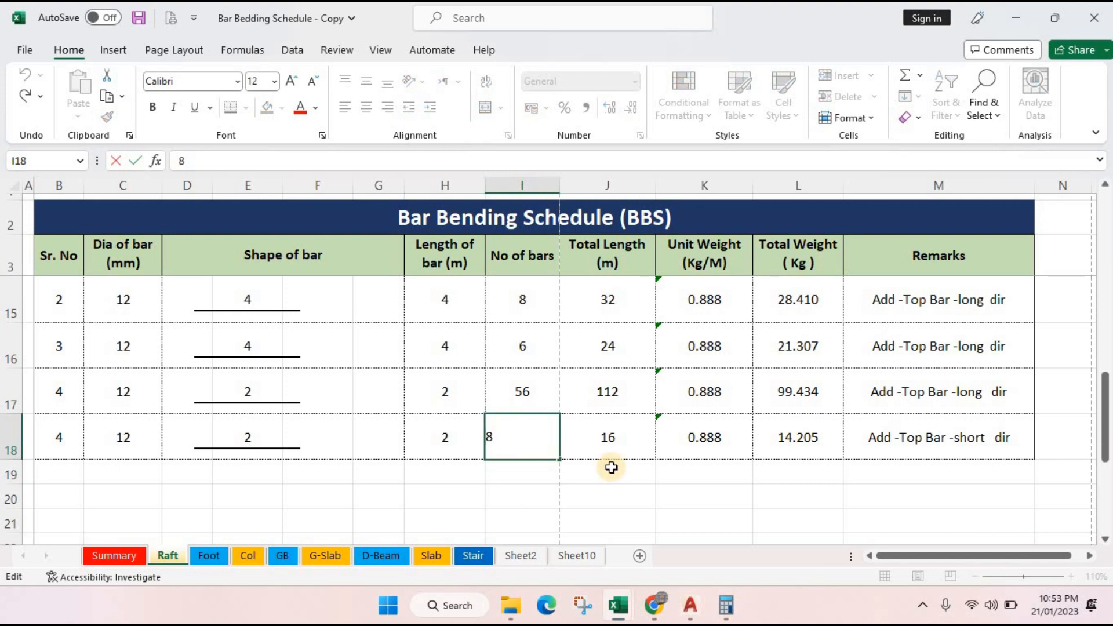
pyautogui.write('=8*4')
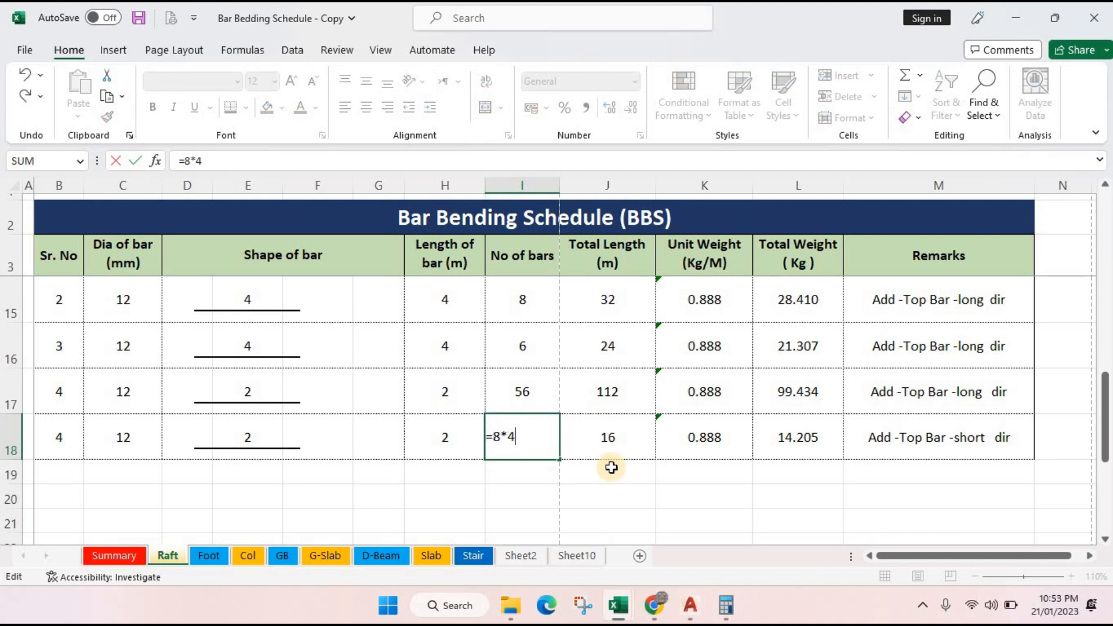
pyautogui.press('Return')
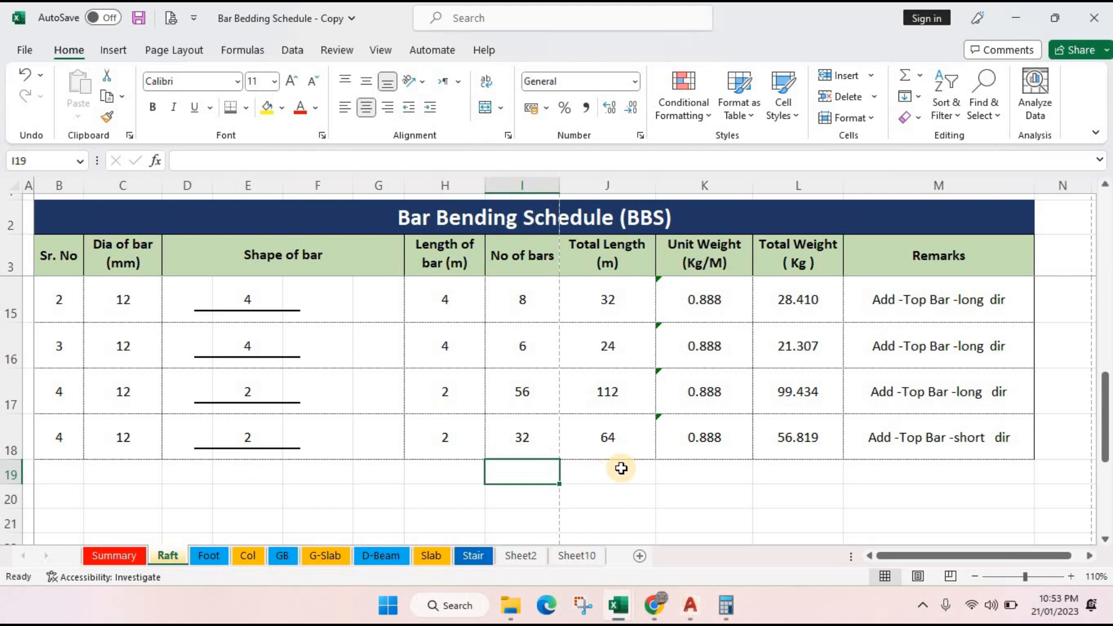
# - Go back to the first rows of the schedule and review its headings from Sr. No to No of bars
pyautogui.scroll(1, 621, 481)
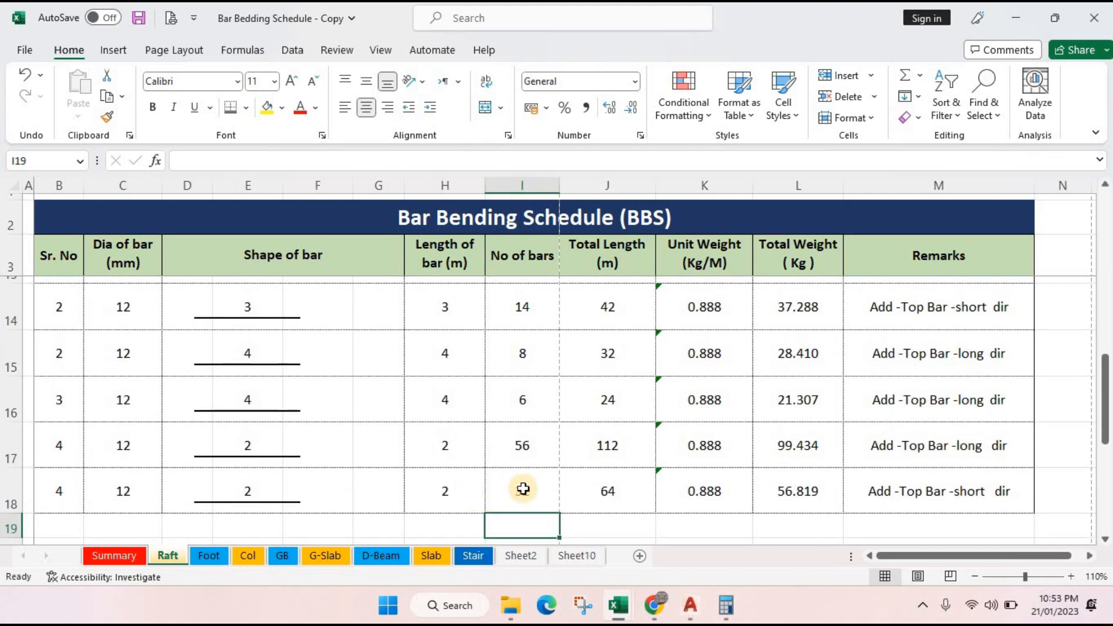
pyautogui.scroll(2, 522, 487)
pyautogui.scroll(5, 434, 472)
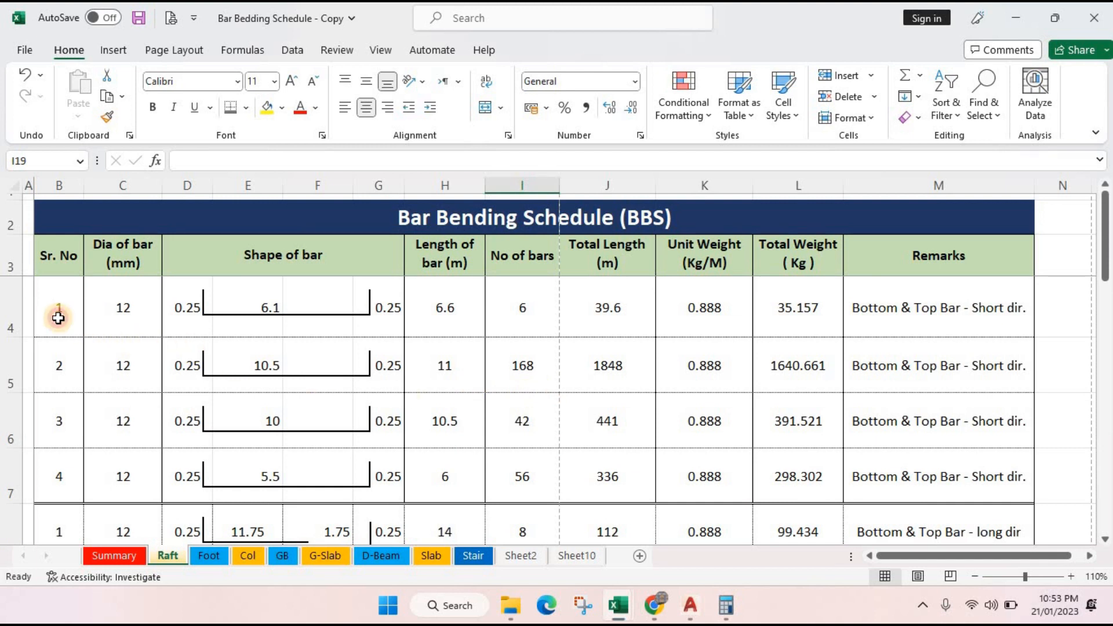
pyautogui.click(58, 317)
pyautogui.click(123, 263)
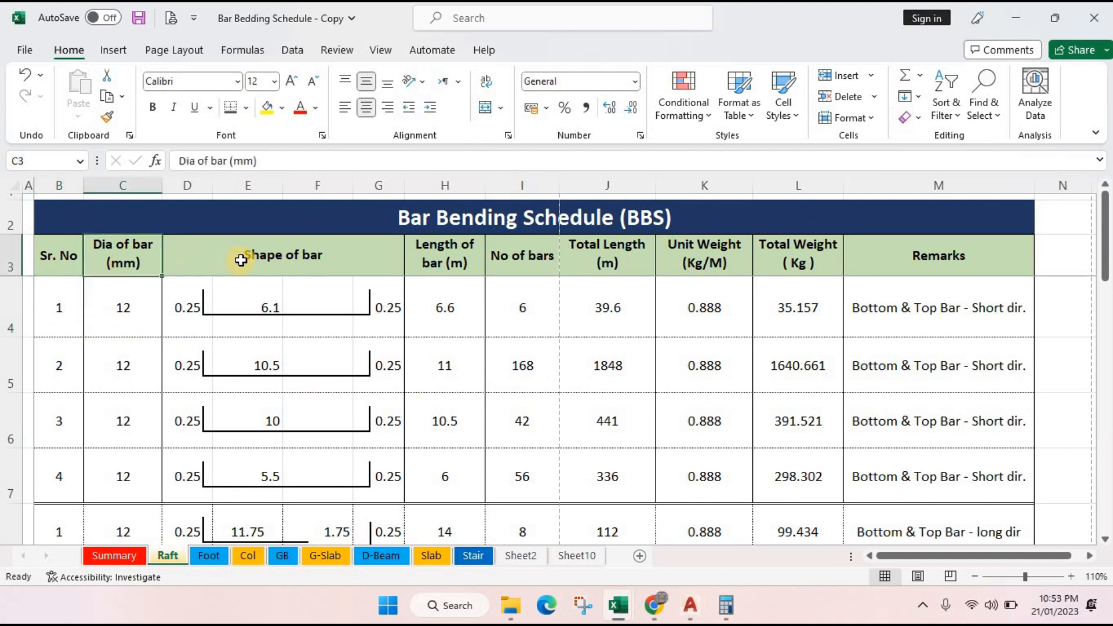
pyautogui.click(451, 258)
pyautogui.click(535, 268)
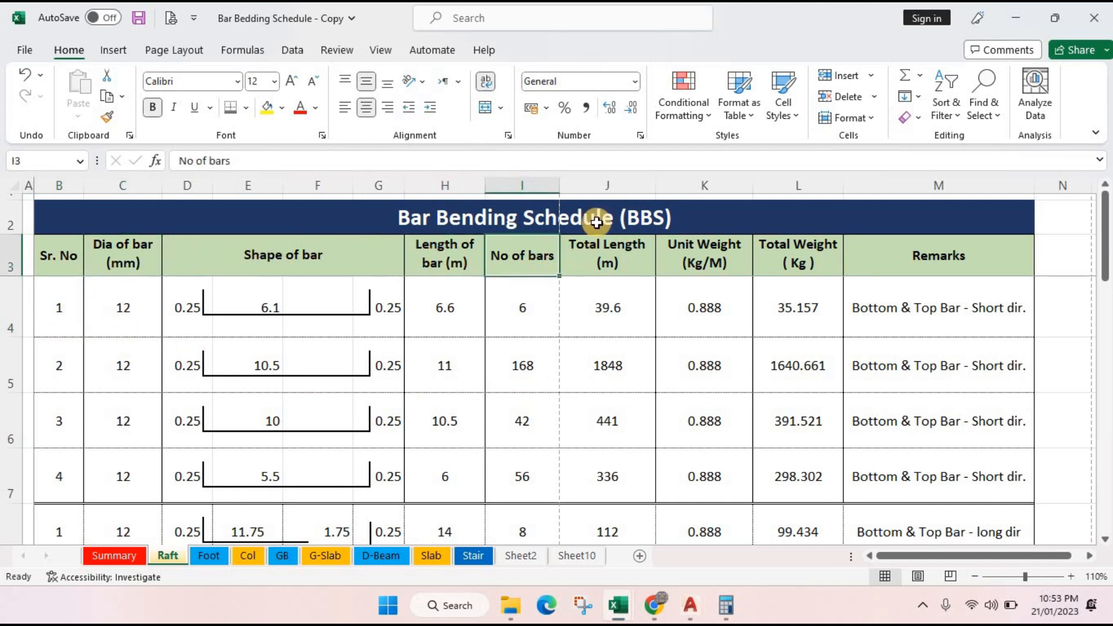
# - Insert a column before Total Length, head it "Bar Spacing" in J3, and select its first data cell, J4
pyautogui.click(603, 185)
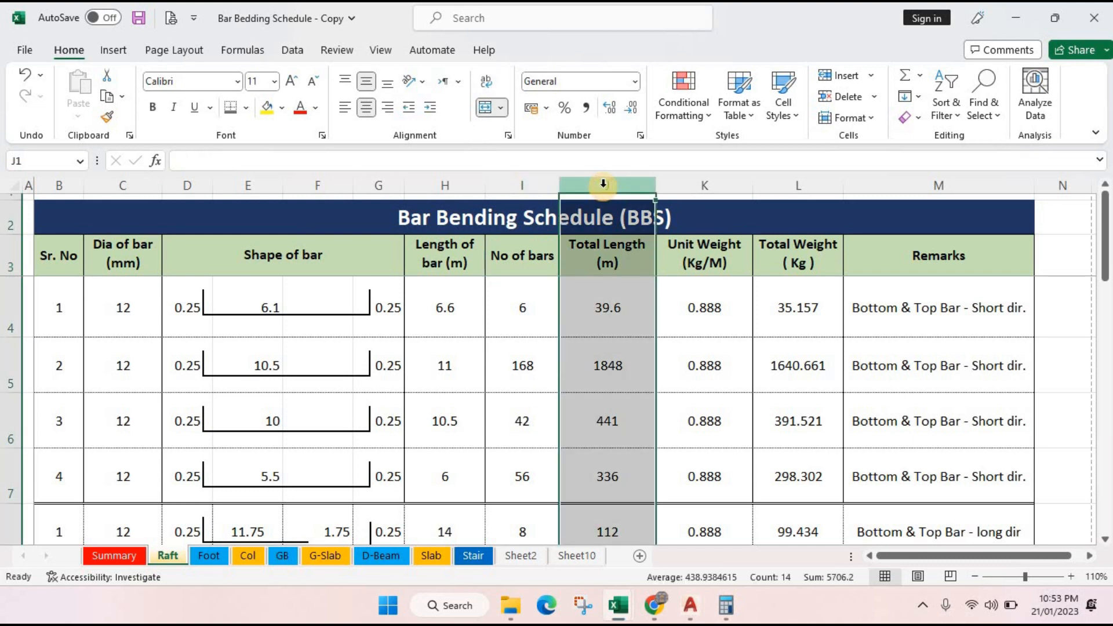
pyautogui.rightClick(603, 187)
pyautogui.click(693, 353)
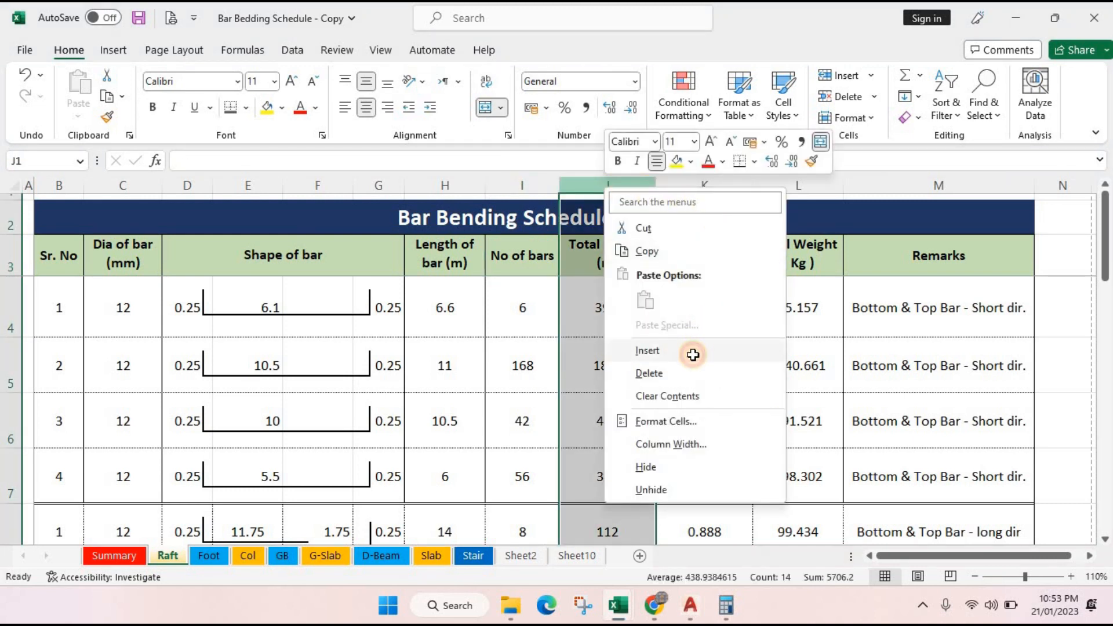
pyautogui.click(597, 265)
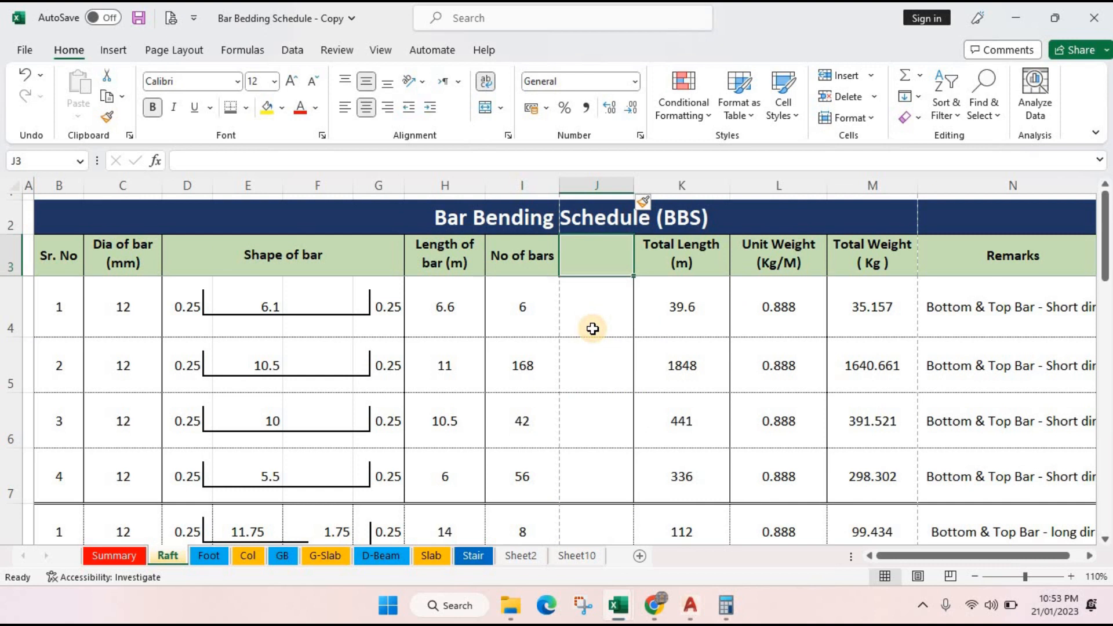
pyautogui.write('Bar Spa')
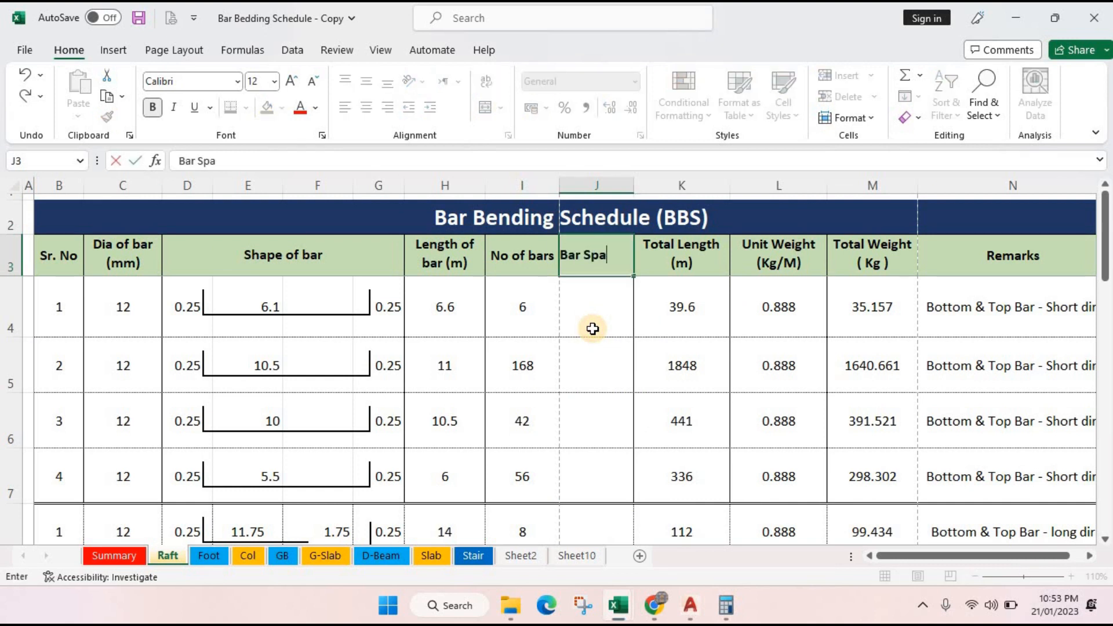
pyautogui.write('cing')
pyautogui.press('Return')
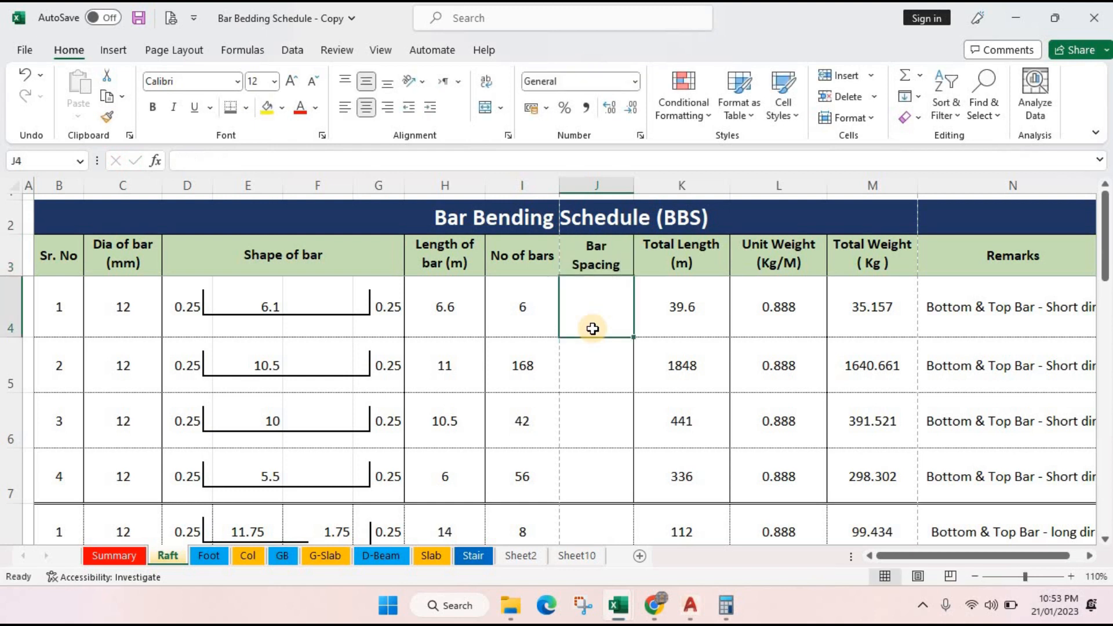
pyautogui.moveTo(603, 377)
pyautogui.mouseDown()
pyautogui.moveTo(609, 340)
pyautogui.moveTo(586, 316)
pyautogui.mouseUp()
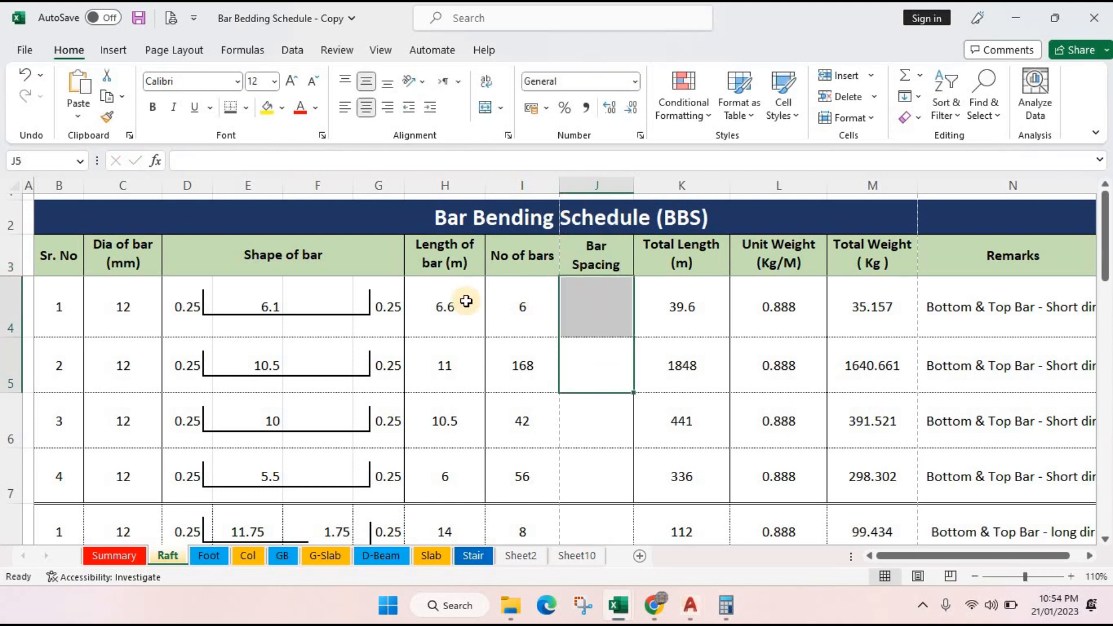
pyautogui.click(563, 316)
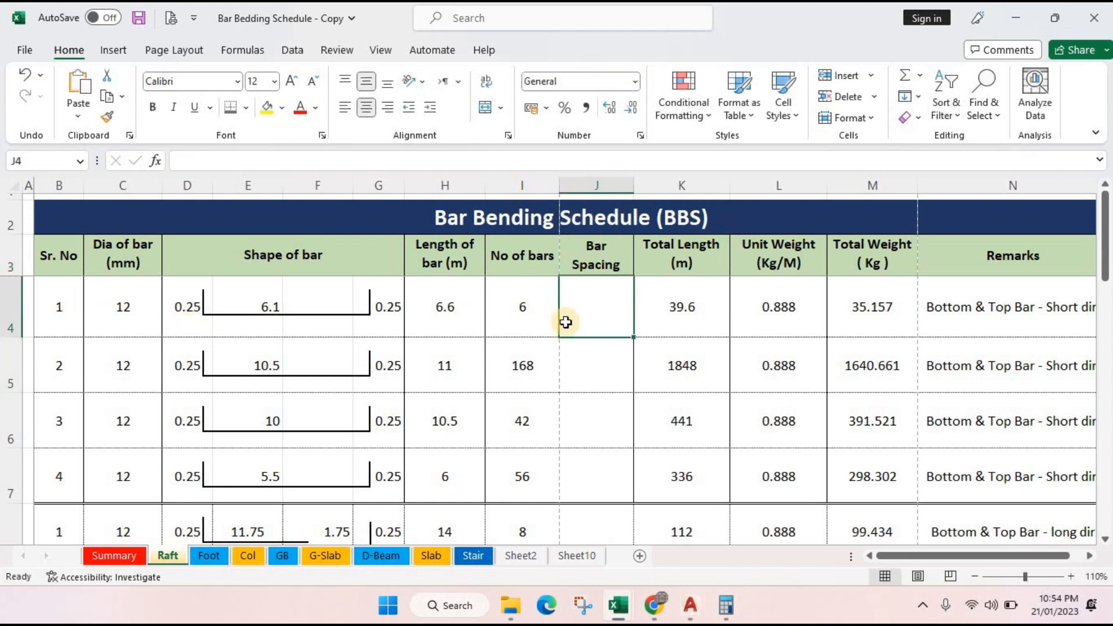
# - Enter a bar spacing of 150 for the first short-direction bar in J4
pyautogui.click(575, 377)
pyautogui.click(596, 313)
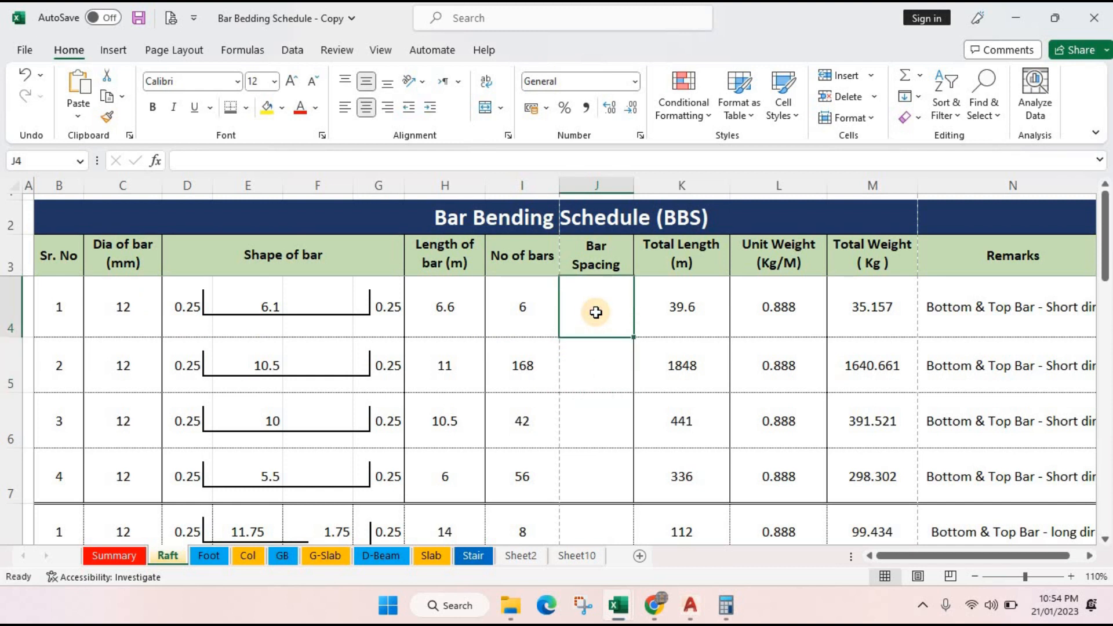
pyautogui.write('150')
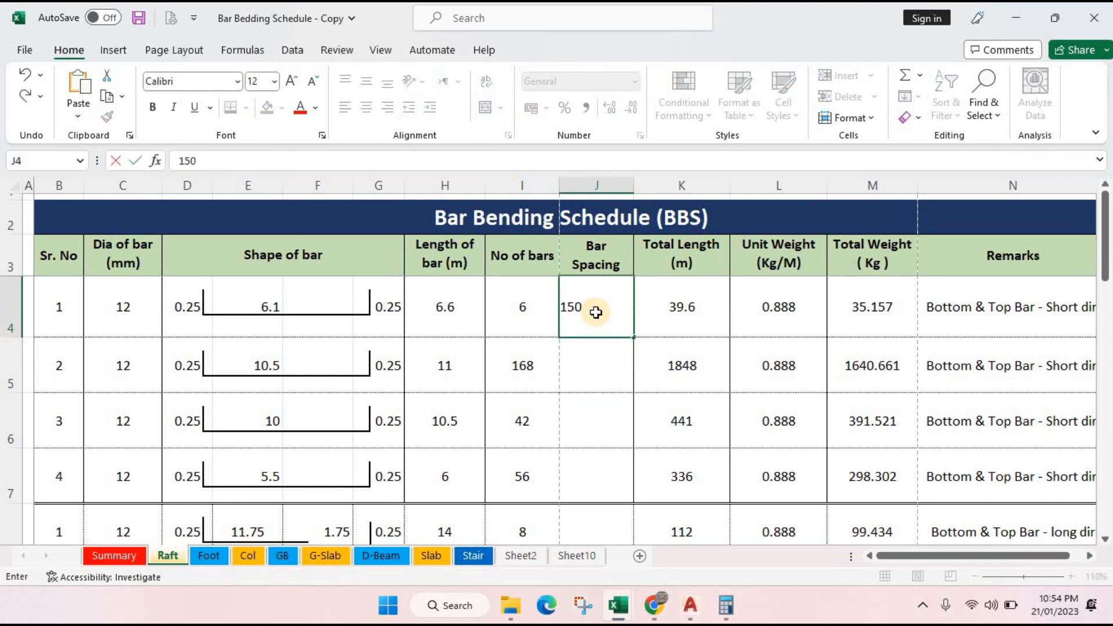
pyautogui.press('Return')
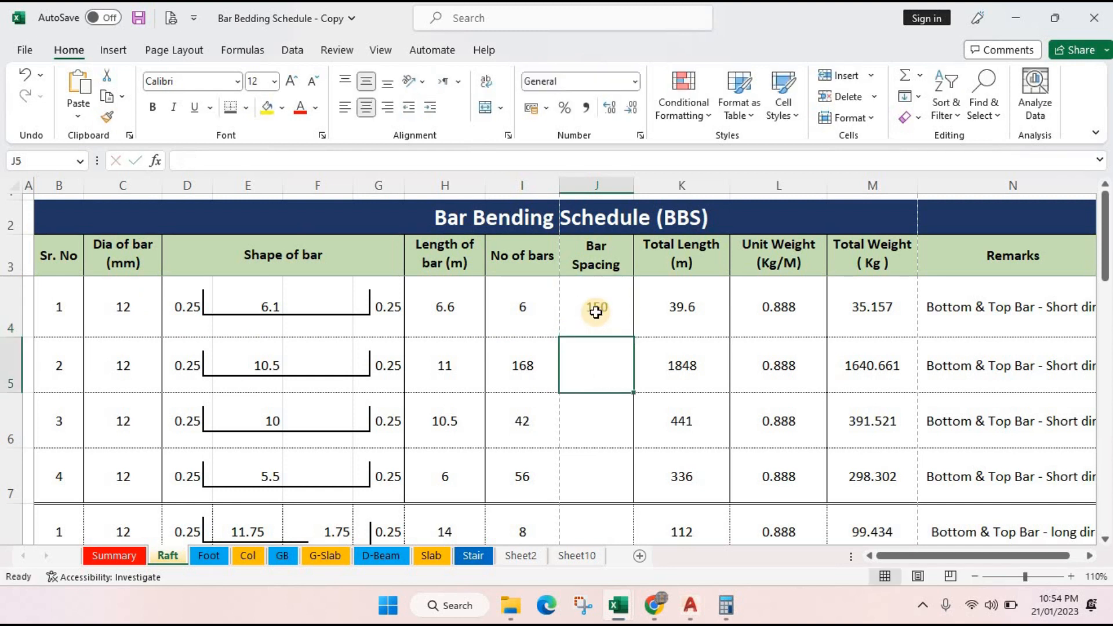
# - Add the millimetre unit to the heading in J3 so it reads "Bar Spacing (mm)"
pyautogui.doubleClick(606, 268)
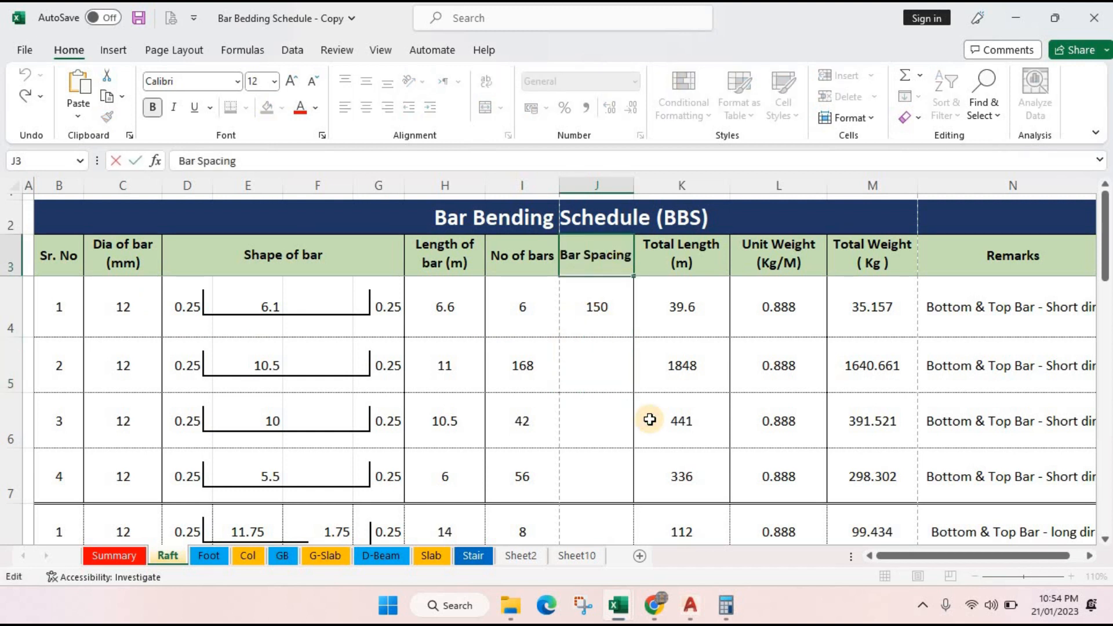
pyautogui.write('(')
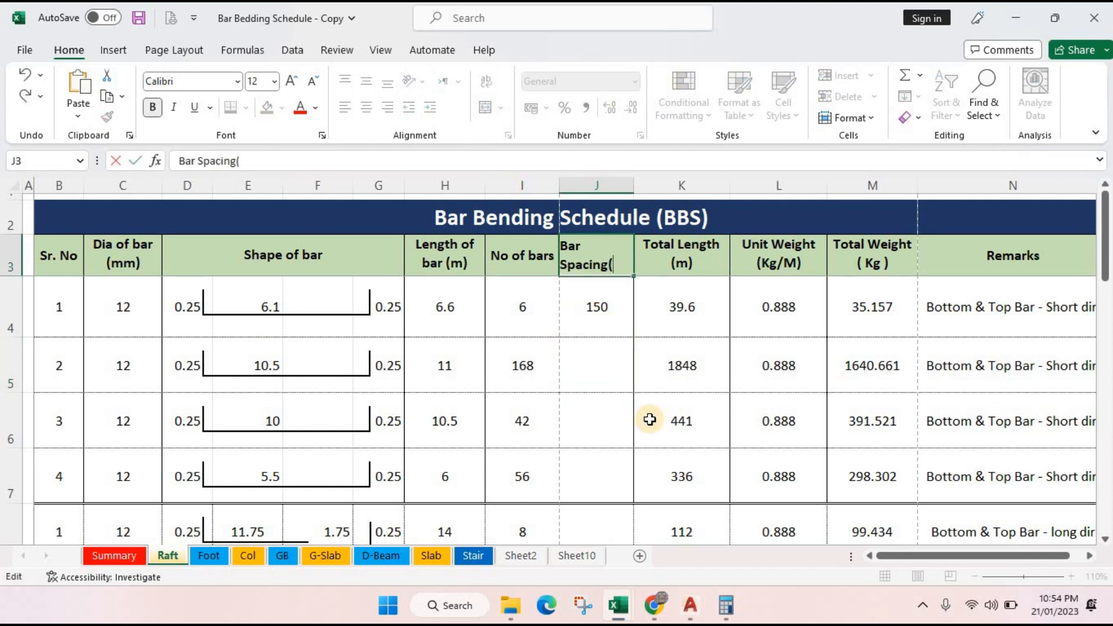
pyautogui.press('BackSpace')
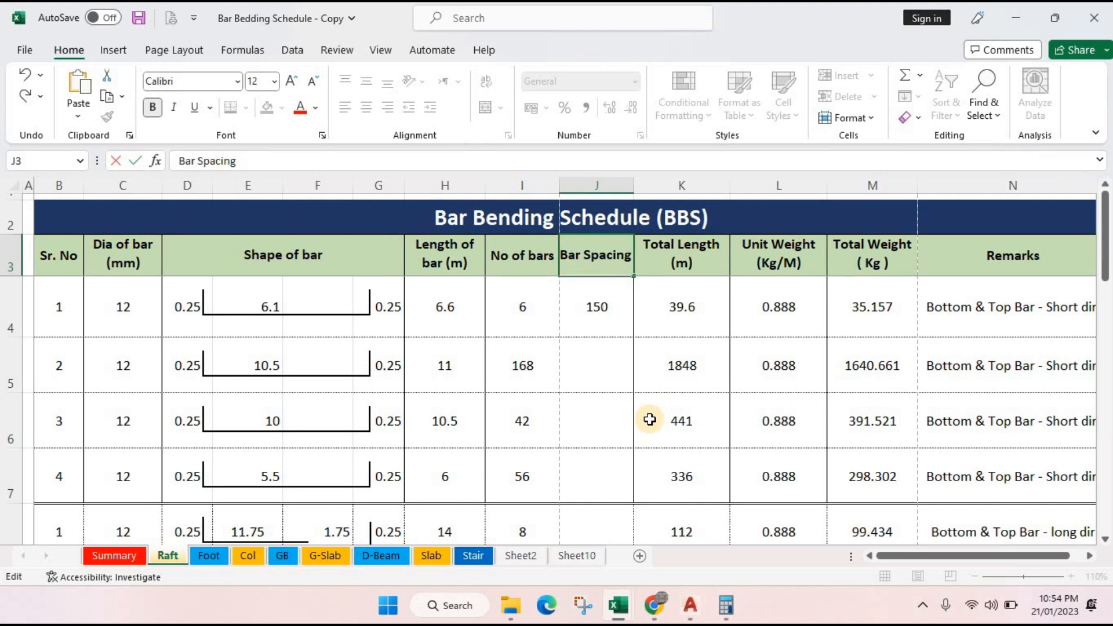
pyautogui.write('(mm')
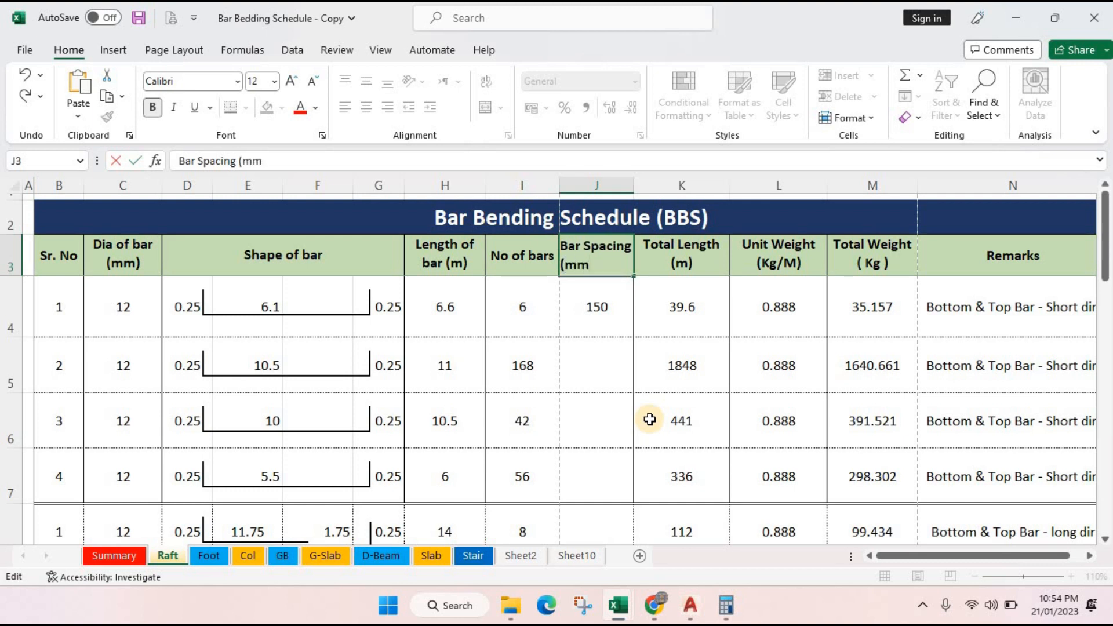
pyautogui.press('Return')
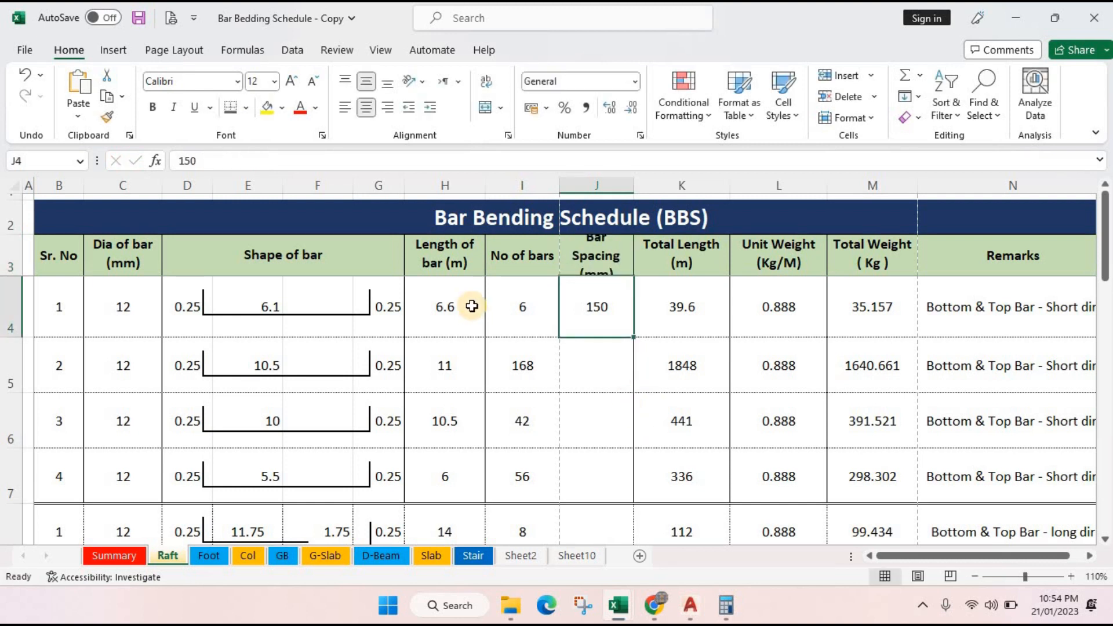
# - Make header row 3 taller and column J slightly wider so the Bar Spacing heading fits
pyautogui.click(11, 279)
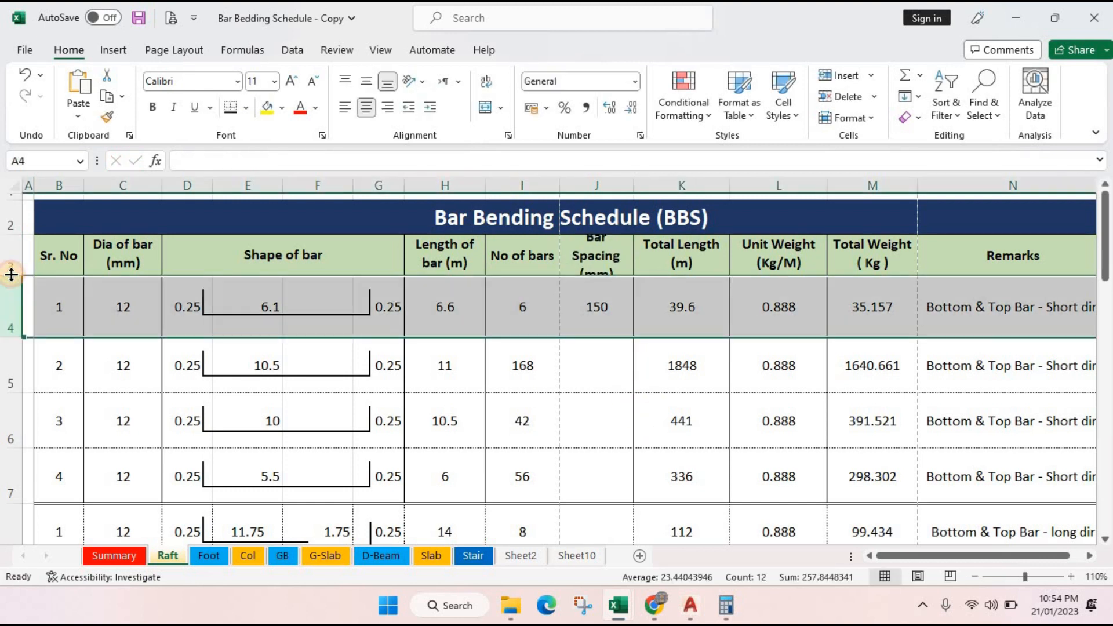
pyautogui.moveTo(10, 277); pyautogui.dragTo(364, 259)
pyautogui.click(522, 365)
pyautogui.click(597, 263)
pyautogui.click(606, 334)
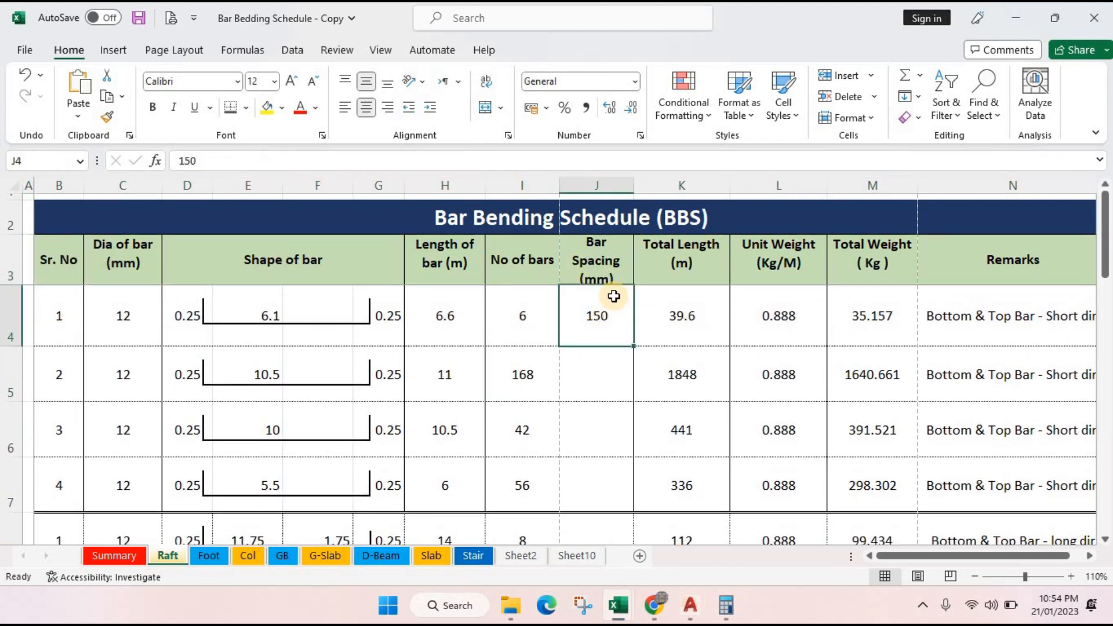
pyautogui.moveTo(636, 188); pyautogui.dragTo(642, 189)
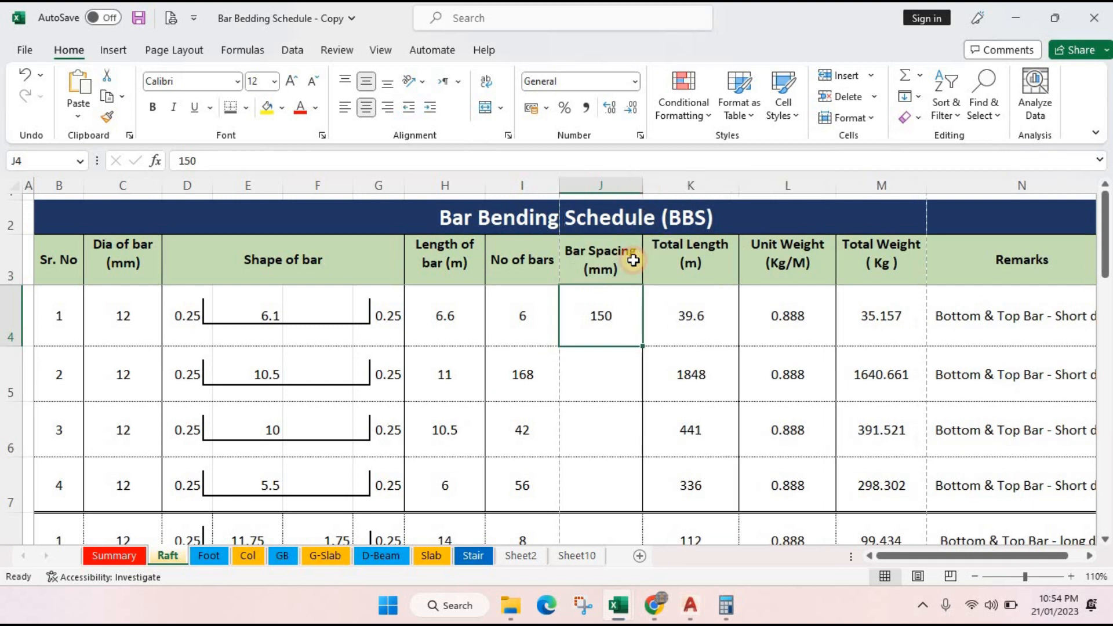
# - Change the unit in the J3 heading to metres so it reads "Bar Spacing (m)"
pyautogui.click(628, 270)
pyautogui.doubleClick(588, 268)
pyautogui.press('Left')
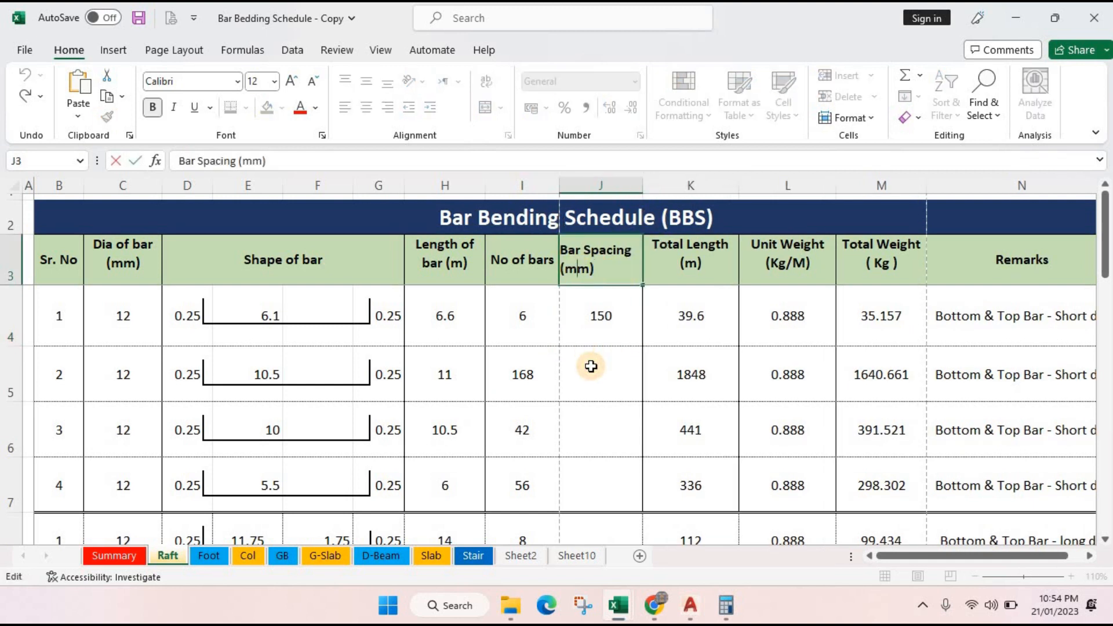
pyautogui.press('Return')
pyautogui.click(587, 366)
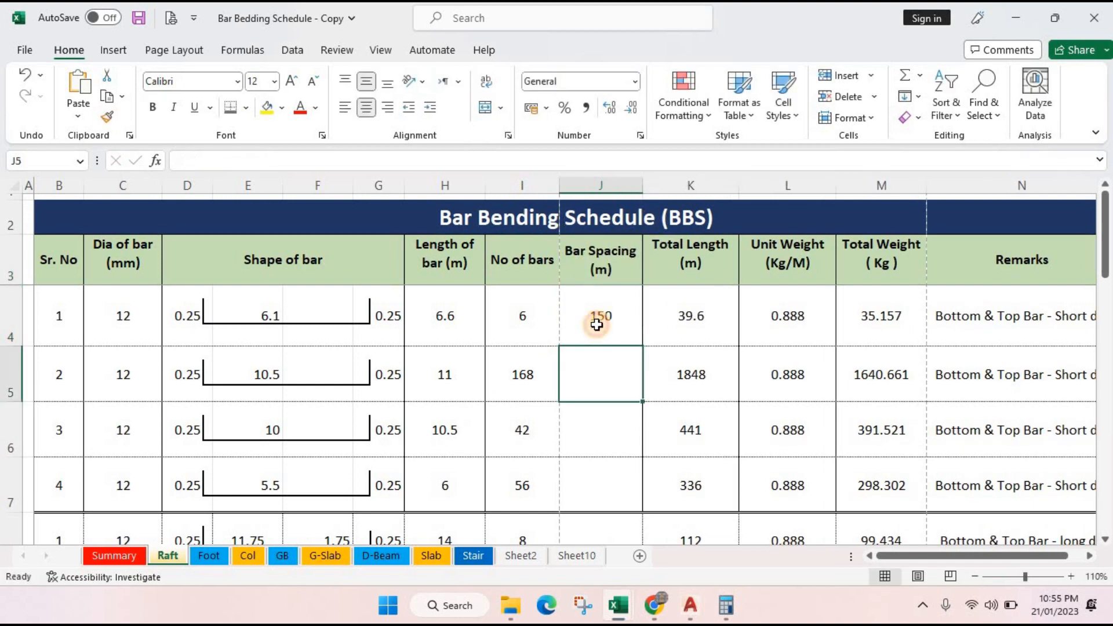
# - Set the bar spacing in J4 to 0.15 and copy it down to J5:J7 for the other short-direction bars
pyautogui.click(596, 318)
pyautogui.write('0.15')
pyautogui.press('Return')
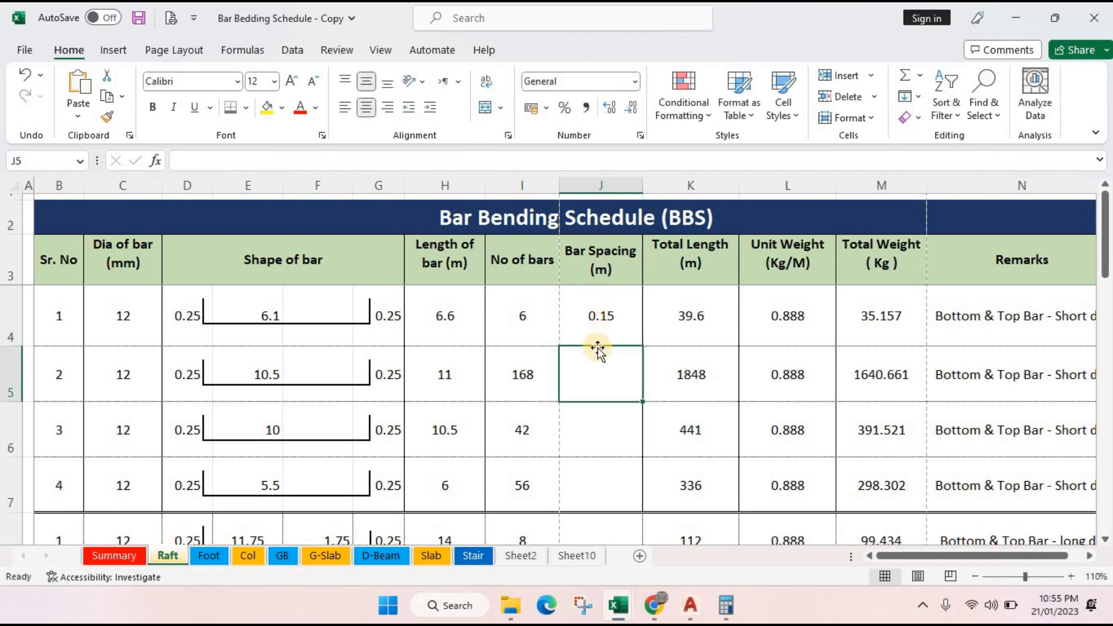
pyautogui.click(604, 326)
pyautogui.hotkey('ctrl', 'c')
pyautogui.moveTo(606, 365); pyautogui.dragTo(595, 470)
pyautogui.press('Return')
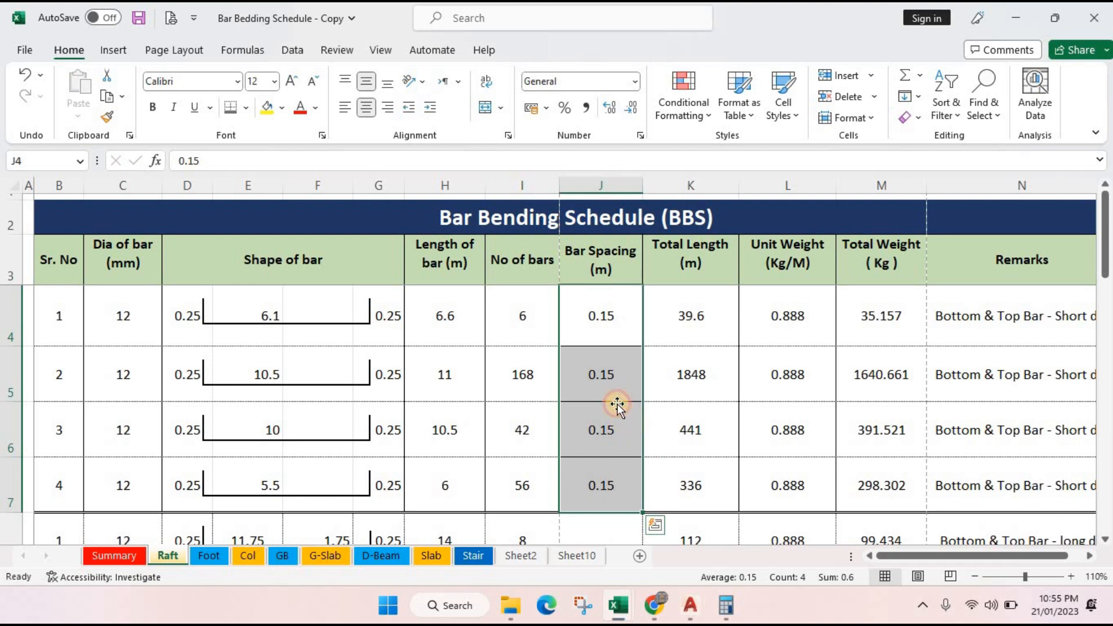
pyautogui.click(604, 373)
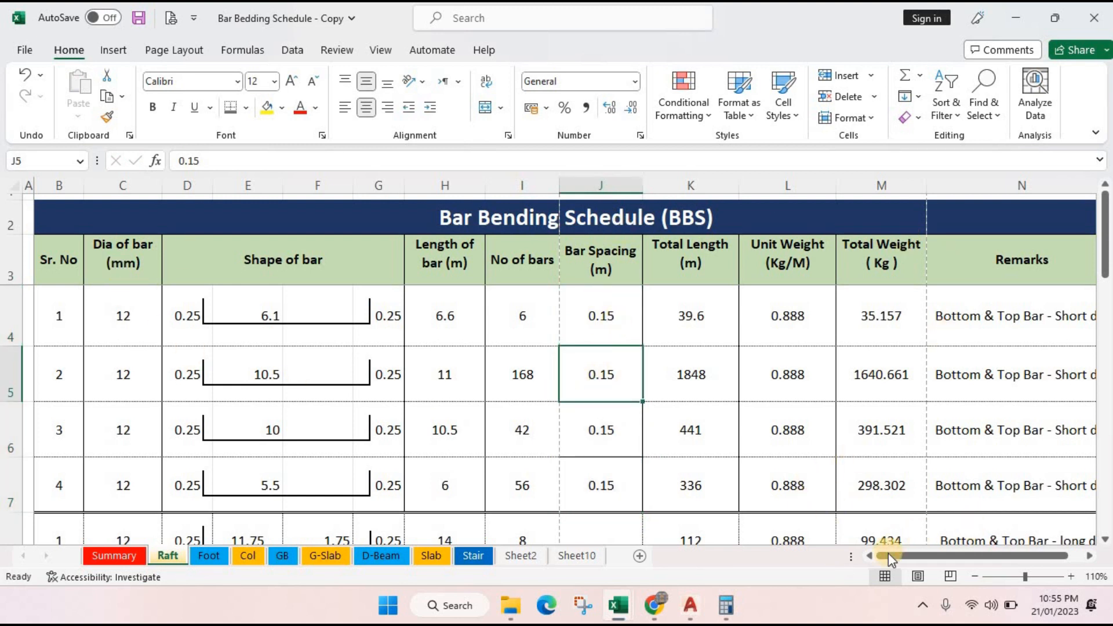
# - Review the first bar's entries in row 4, including its remark, length formula, bar count and spacing
pyautogui.click(977, 575)
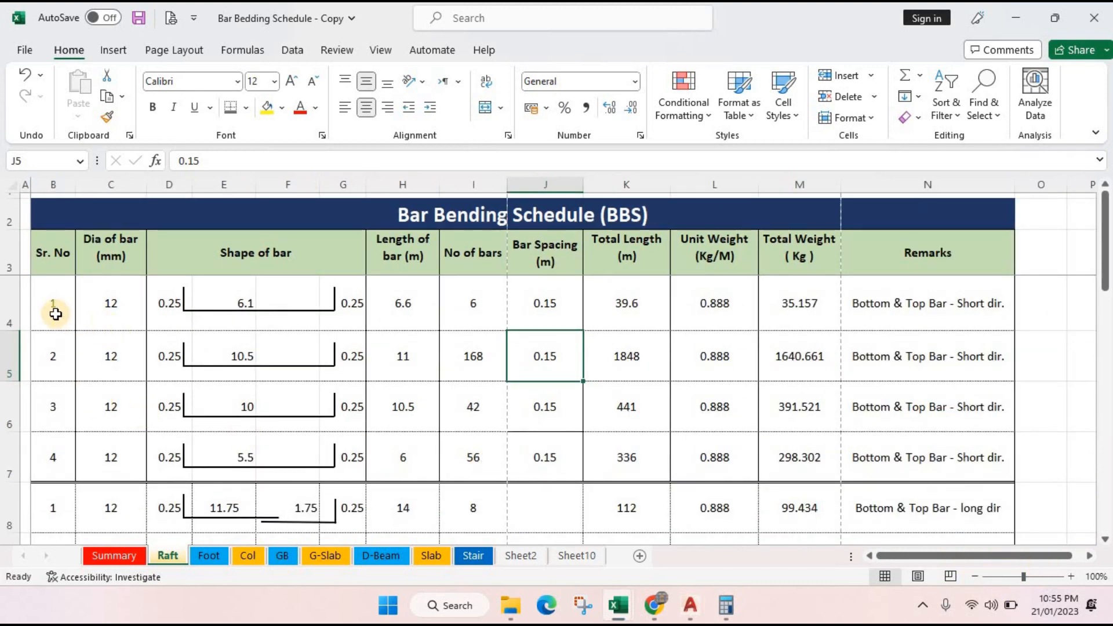
pyautogui.click(52, 310)
pyautogui.click(869, 315)
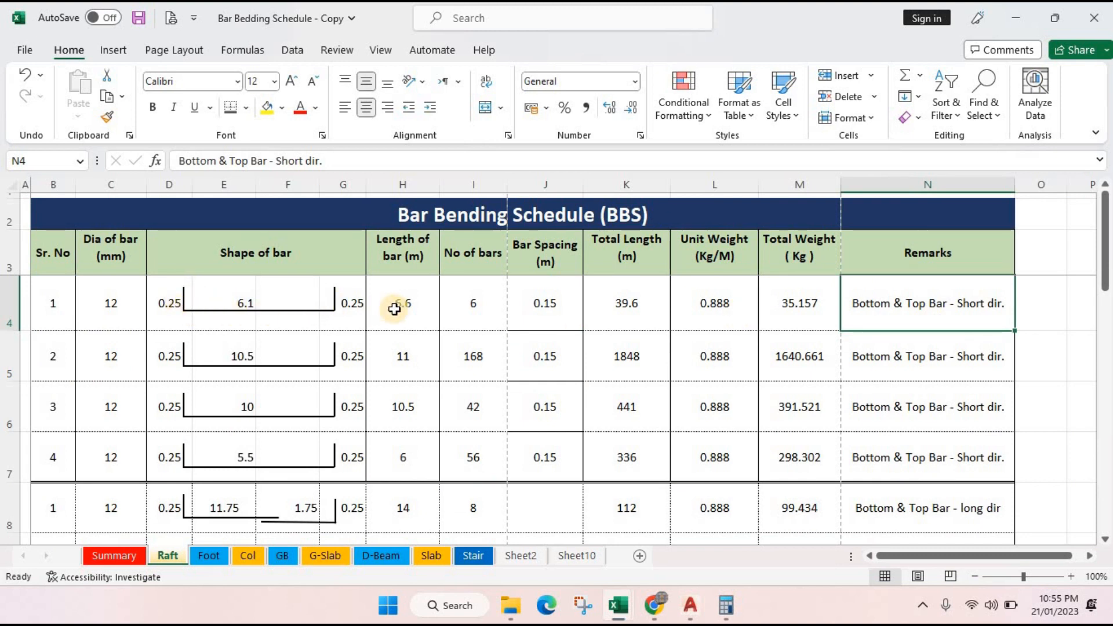
pyautogui.click(407, 293)
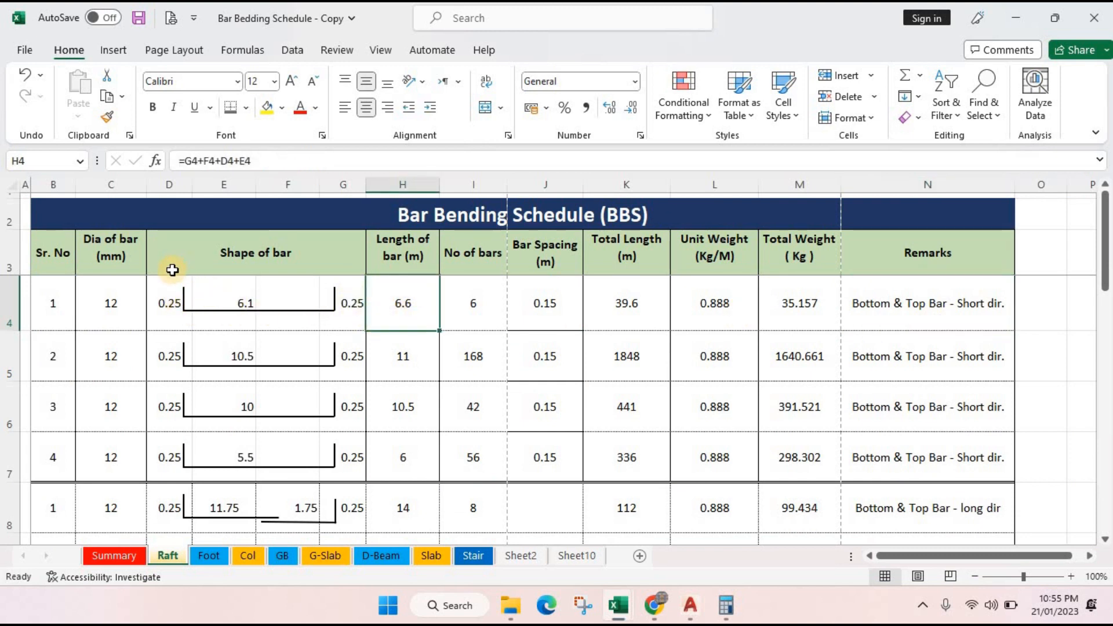
pyautogui.click(472, 307)
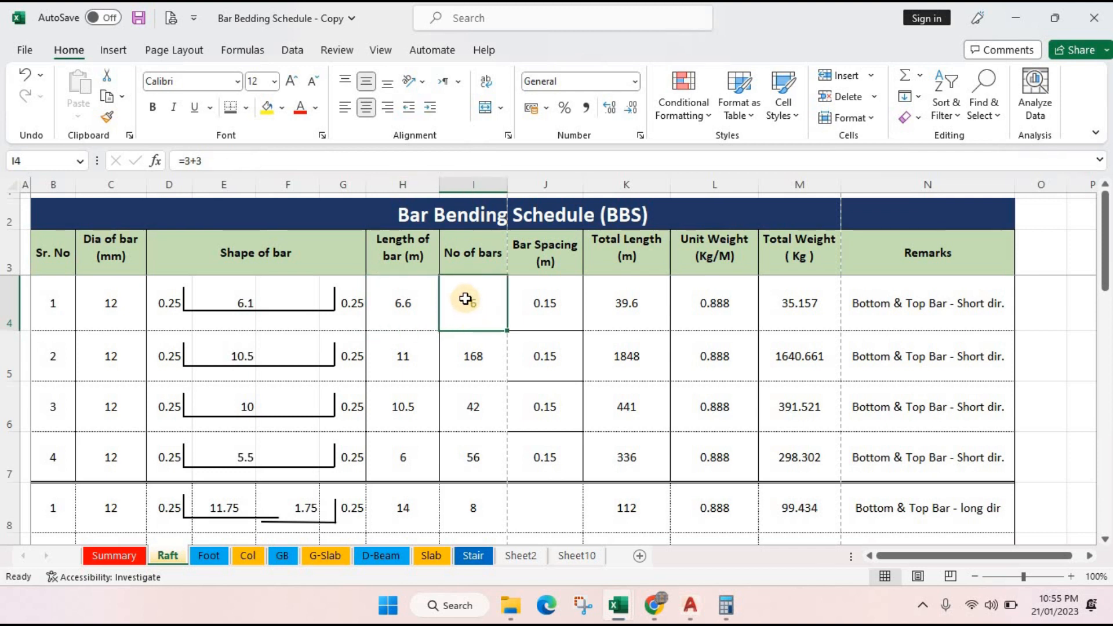
pyautogui.click(535, 315)
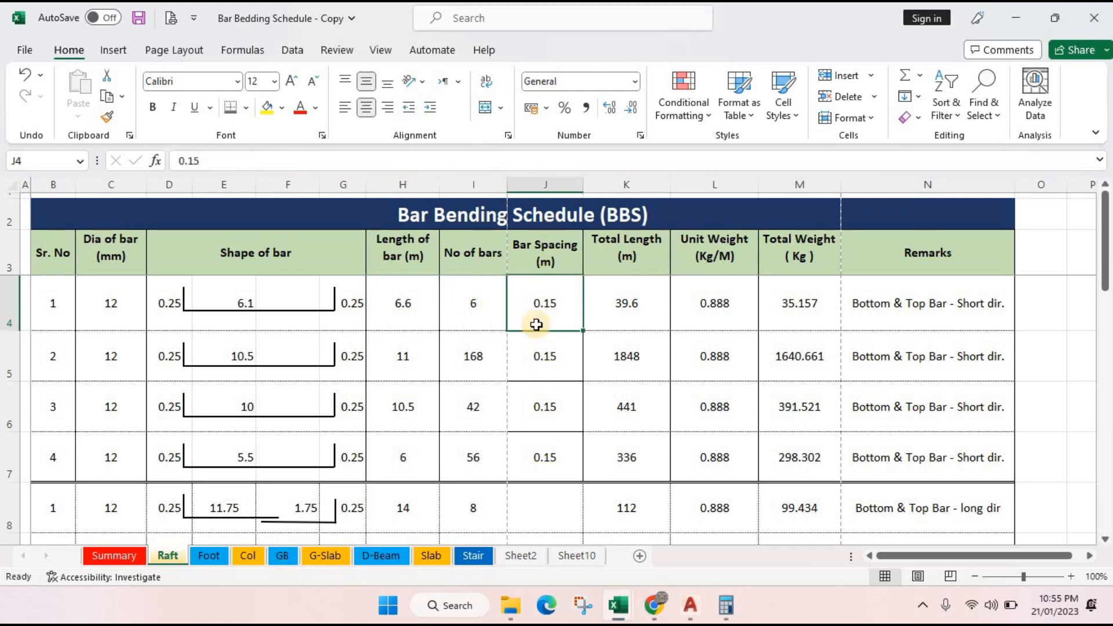
pyautogui.click(548, 185)
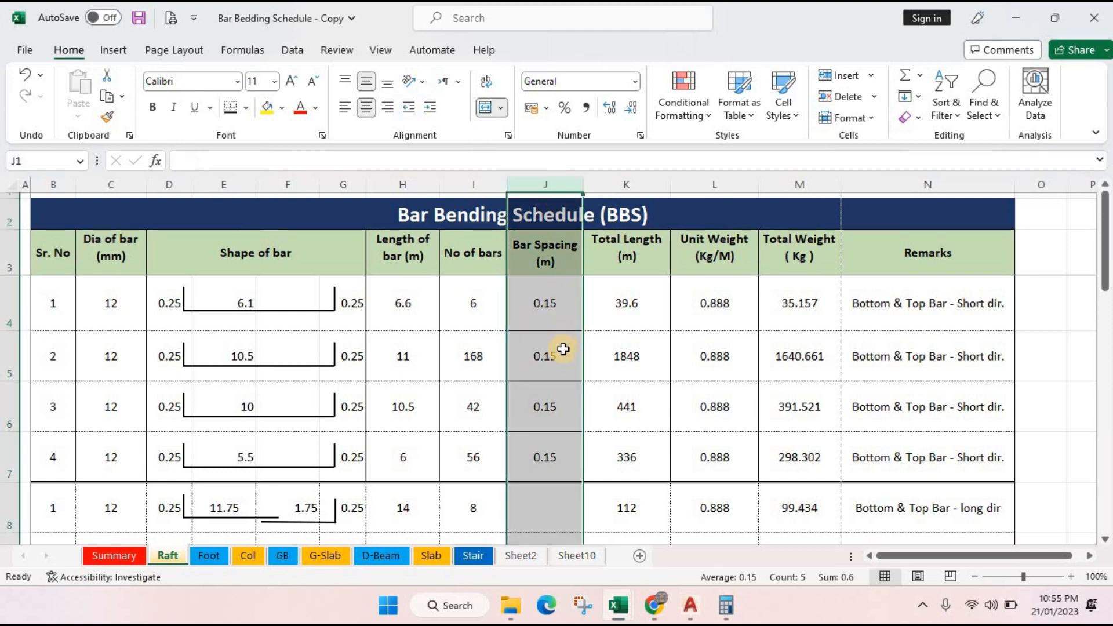
pyautogui.click(550, 316)
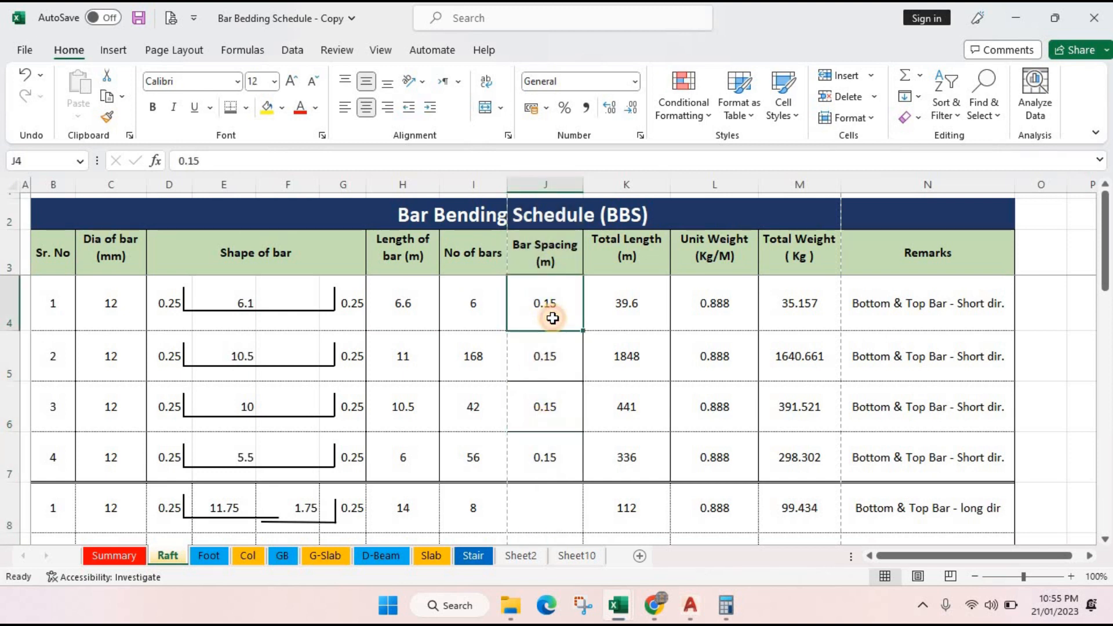
# - Enter a bar spacing of 0.15 for the three long-direction bottom and top bars in J8:J10
pyautogui.scroll(-1, 575, 395)
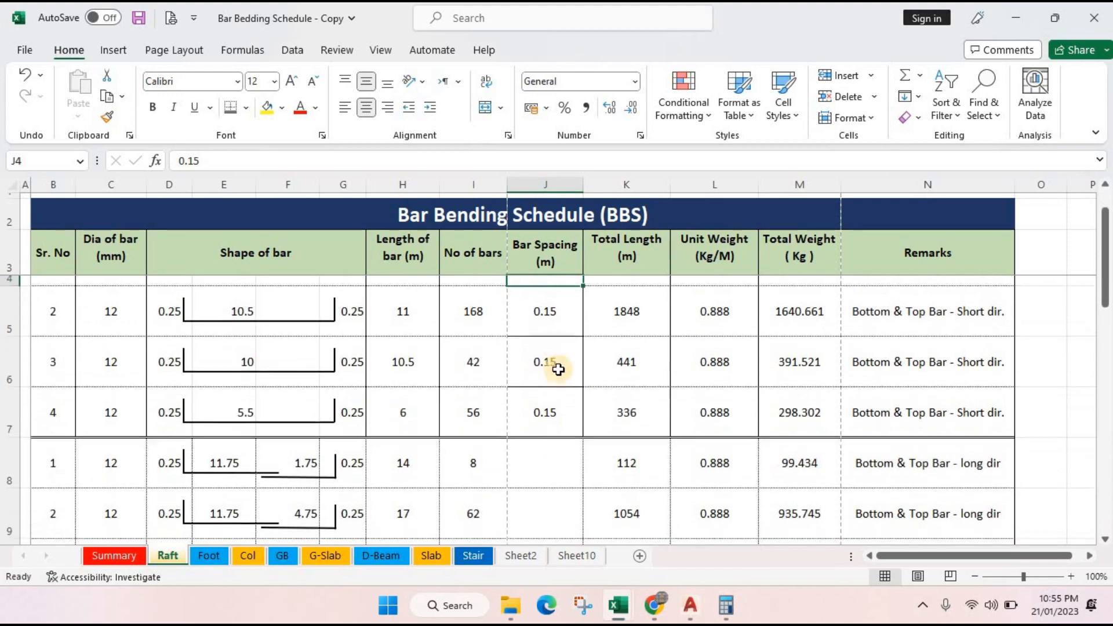
pyautogui.scroll(-1, 545, 479)
pyautogui.click(549, 416)
pyautogui.write('.')
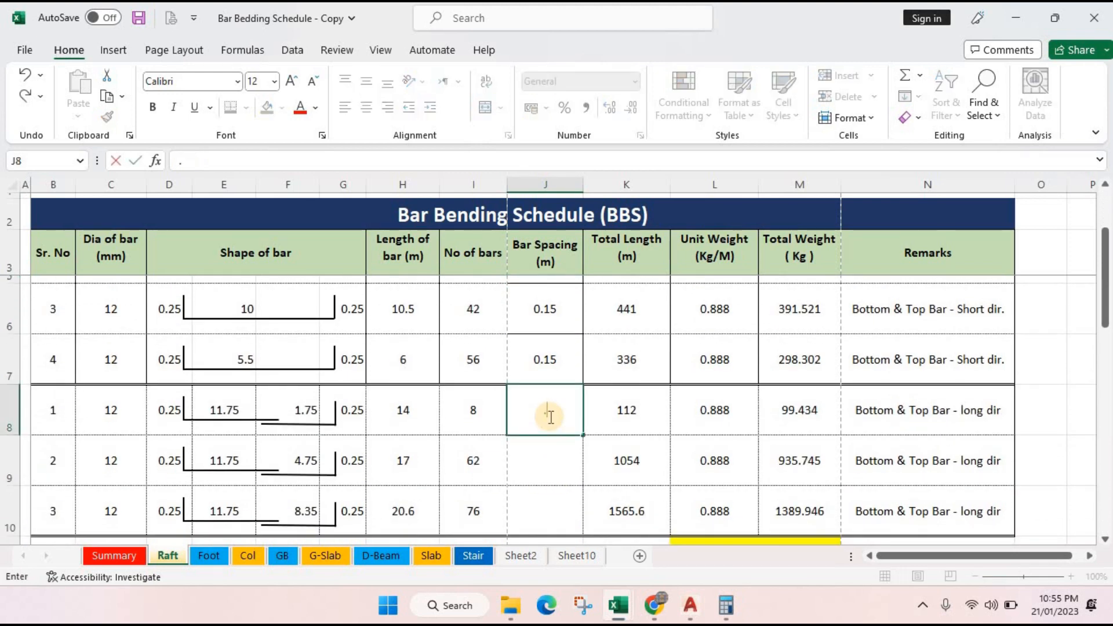
pyautogui.write('15')
pyautogui.press('Return')
pyautogui.write('15')
pyautogui.press('Return')
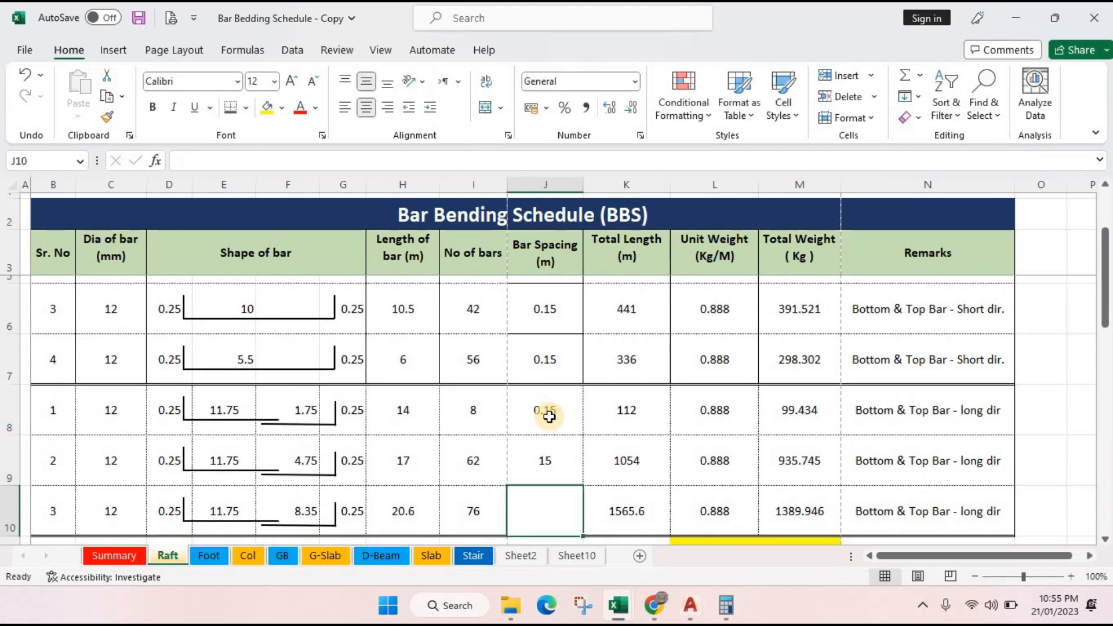
pyautogui.write('.15')
pyautogui.press('Return')
pyautogui.click(538, 417)
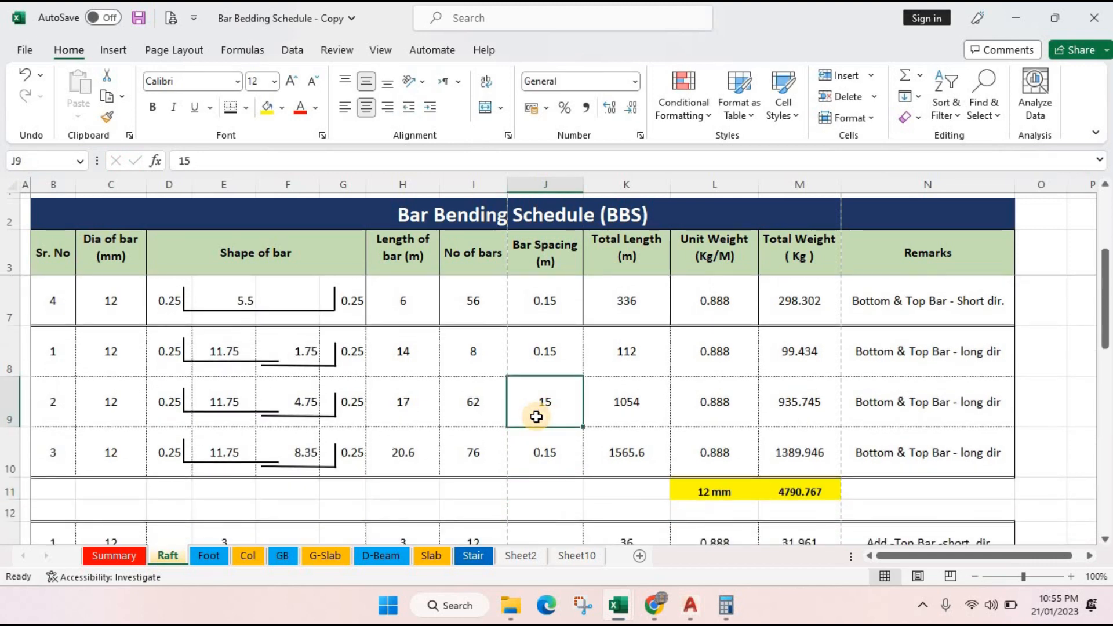
pyautogui.write('.15')
pyautogui.press('Return')
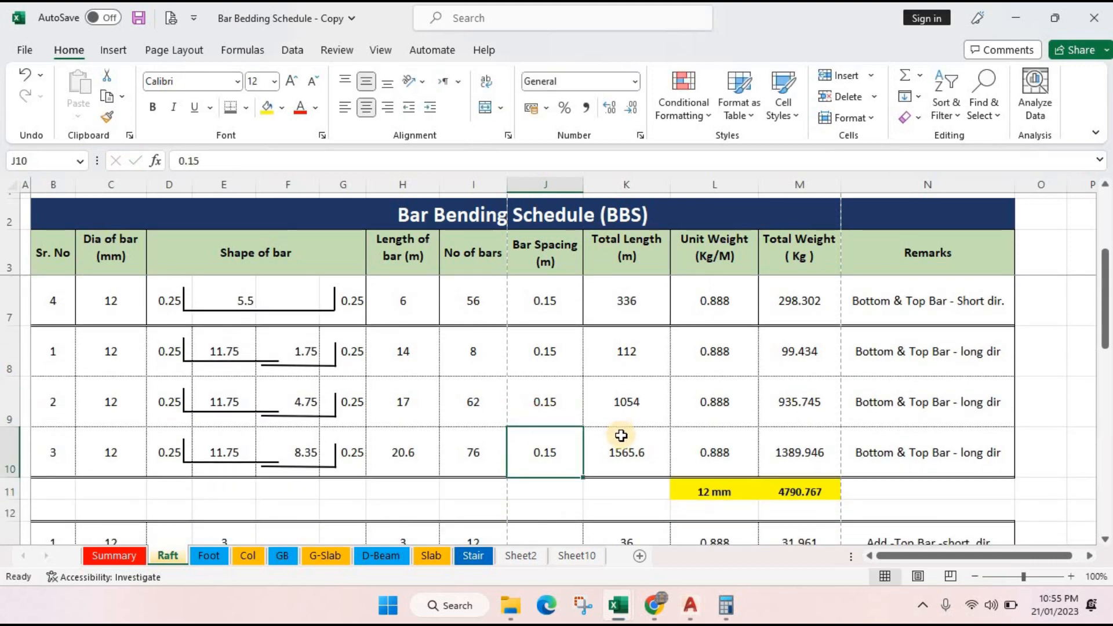
# - Enter a bar spacing of 0.3 for the first four additional top bar rows in J13:J16
pyautogui.scroll(-1, 580, 444)
pyautogui.scroll(-1, 574, 447)
pyautogui.scroll(-1, 281, 460)
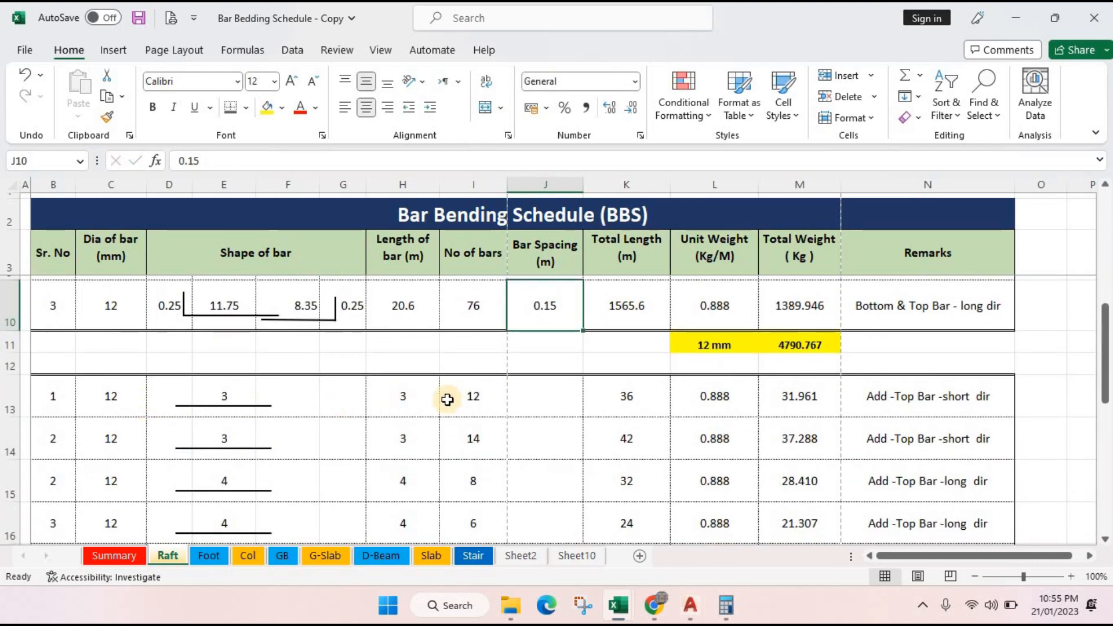
pyautogui.click(521, 399)
pyautogui.write('.3')
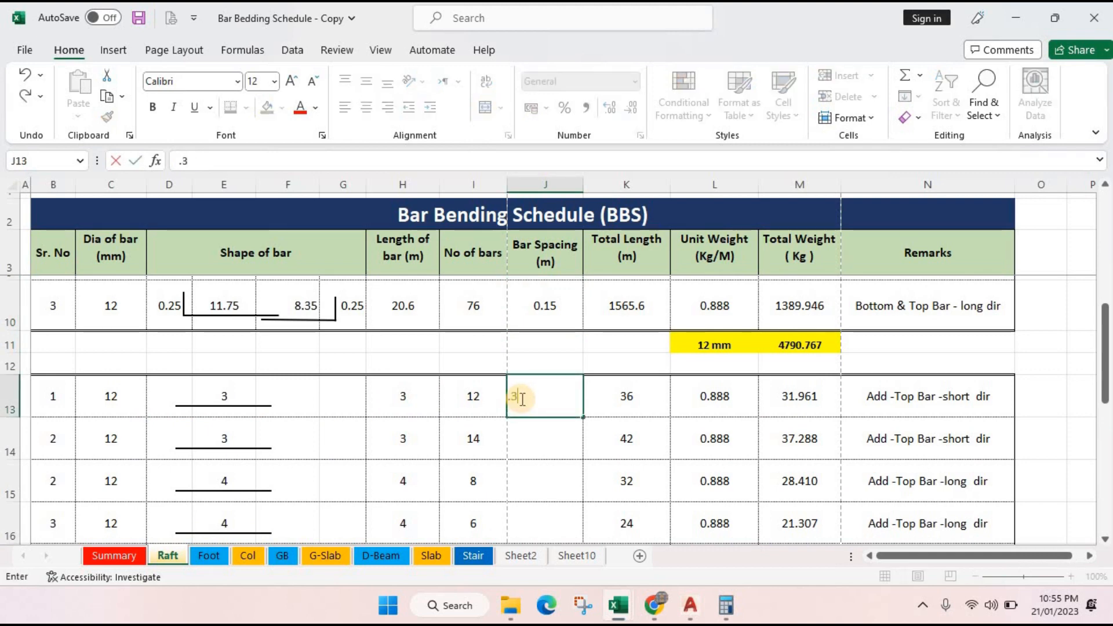
pyautogui.press('Return')
pyautogui.write('.3')
pyautogui.press('Return')
pyautogui.write('.3')
pyautogui.press('Return')
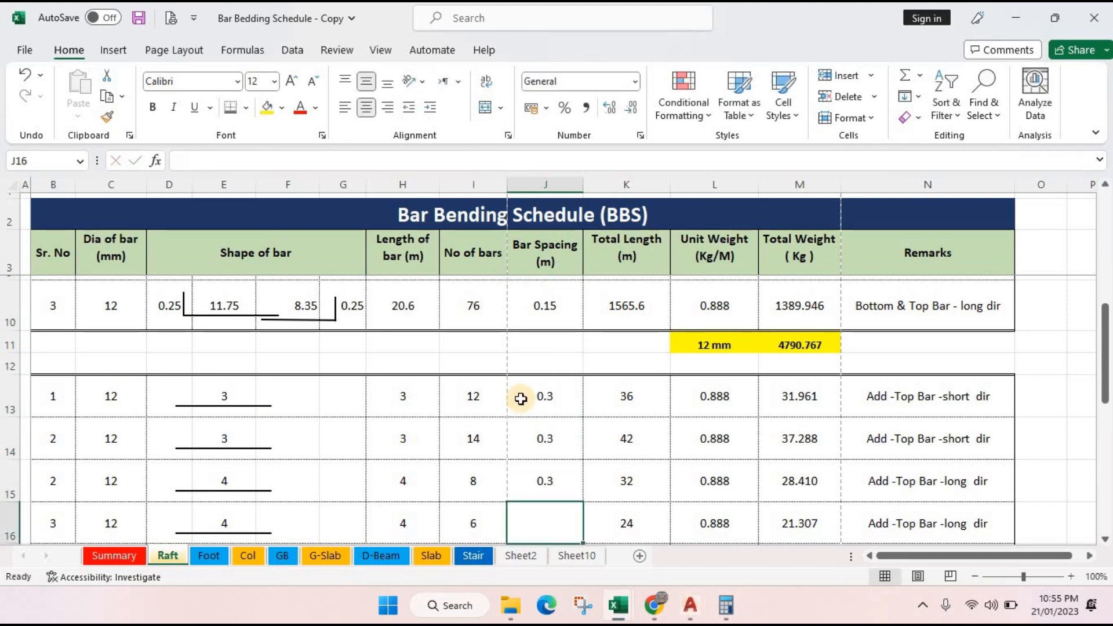
pyautogui.write('.3')
pyautogui.press('Return')
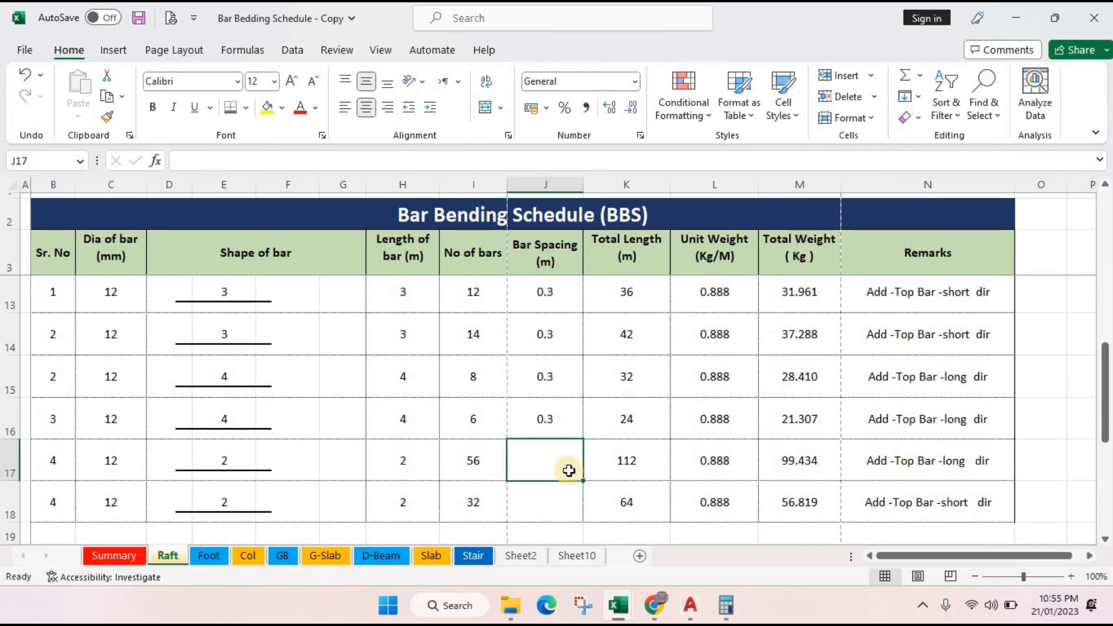
# - Enter a bar spacing of 0.15 for the 2 m long-direction additional top bar in J17 and return to the schedule's first rows
pyautogui.write('.')
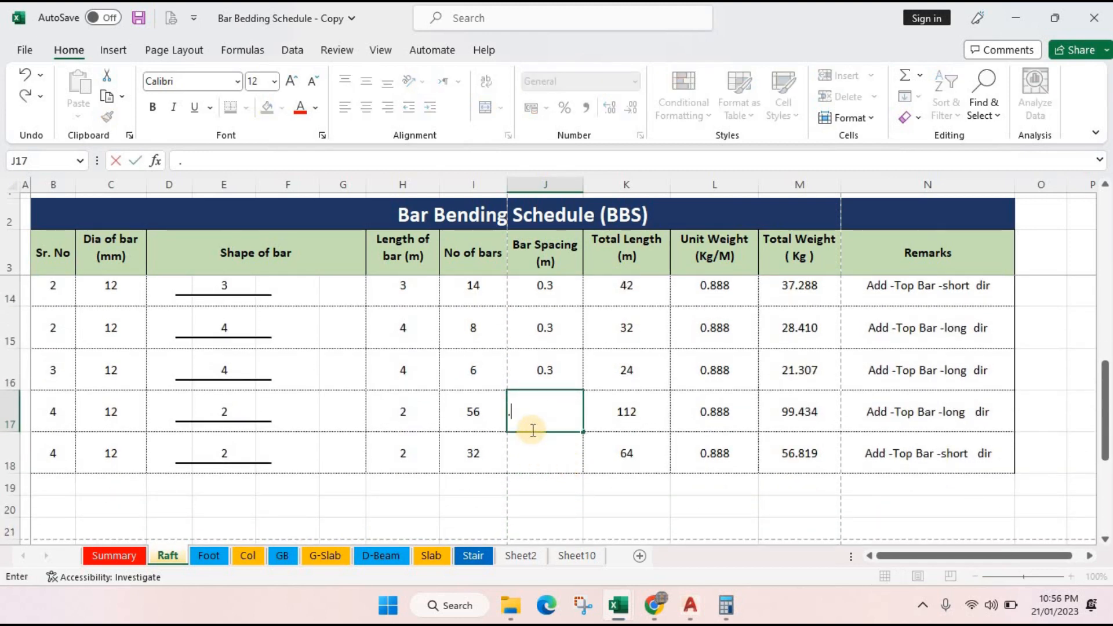
pyautogui.write('15')
pyautogui.press('Return')
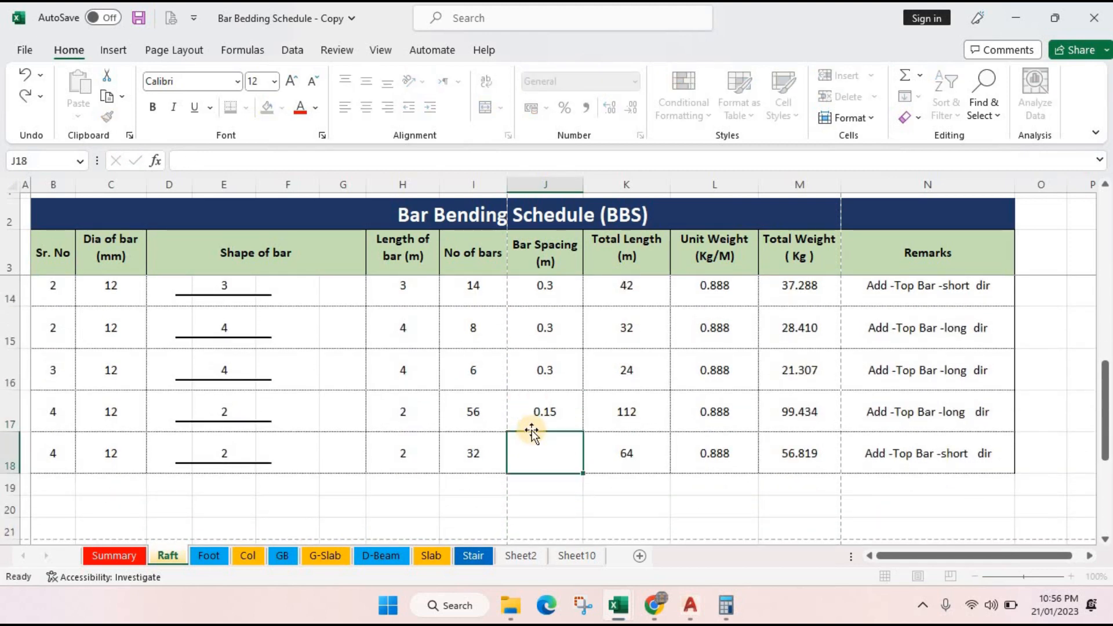
pyautogui.press('Return')
pyautogui.scroll(4, 537, 427)
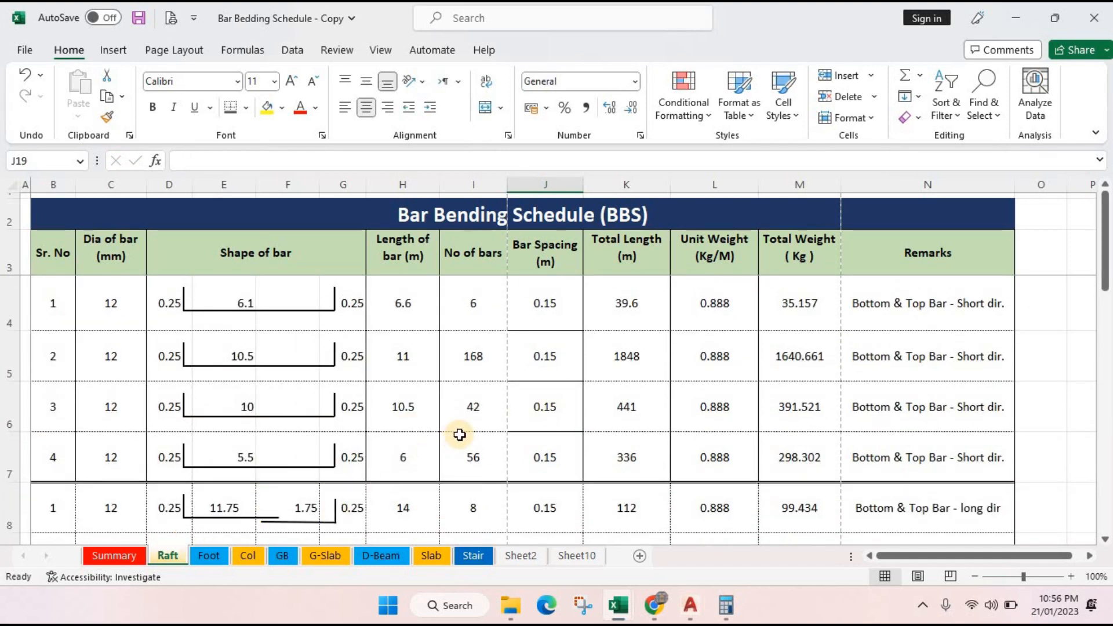
# - Look through the raft schedule and the Foot, Col, GB, G-Slab, D-Beam, Slab and Stair sheets, ending back on Raft
pyautogui.scroll(-3, 585, 355)
pyautogui.scroll(3, 580, 333)
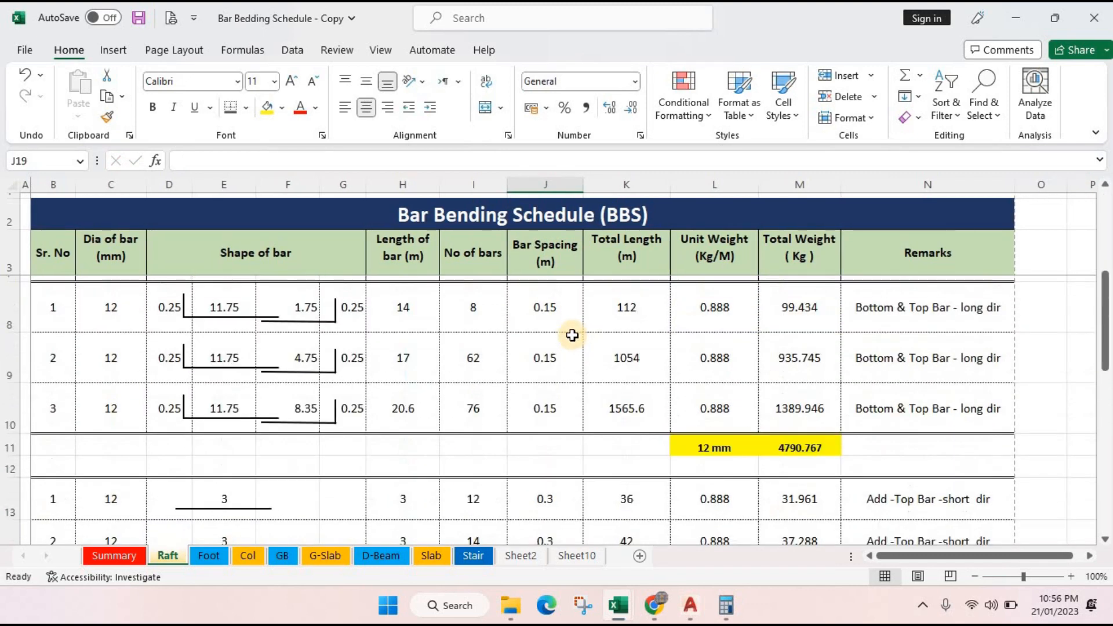
pyautogui.scroll(1, 545, 354)
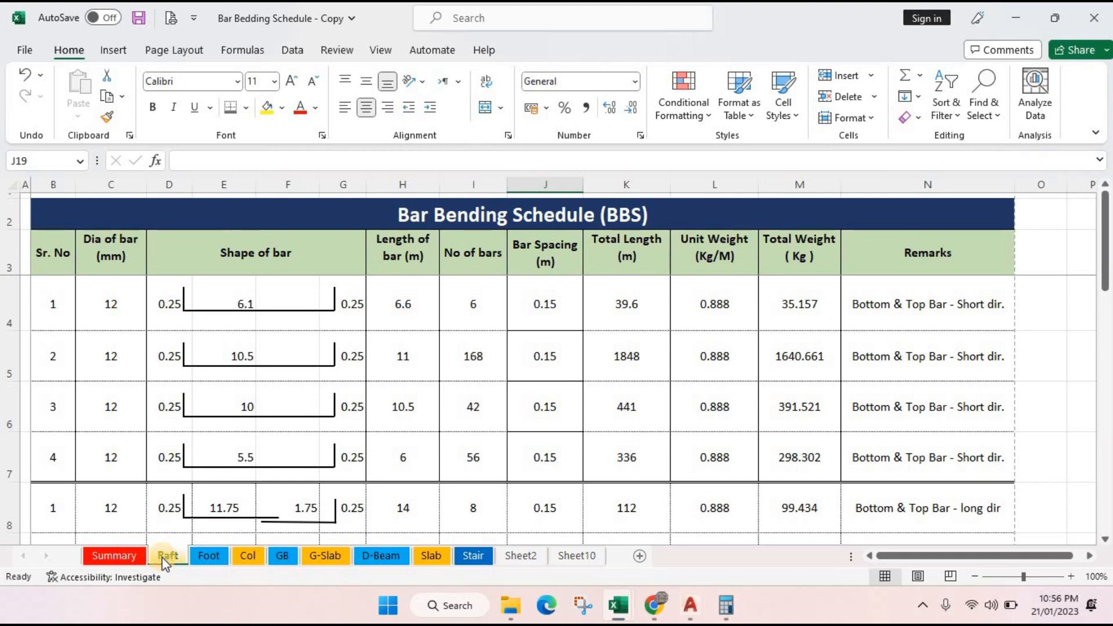
pyautogui.click(216, 559)
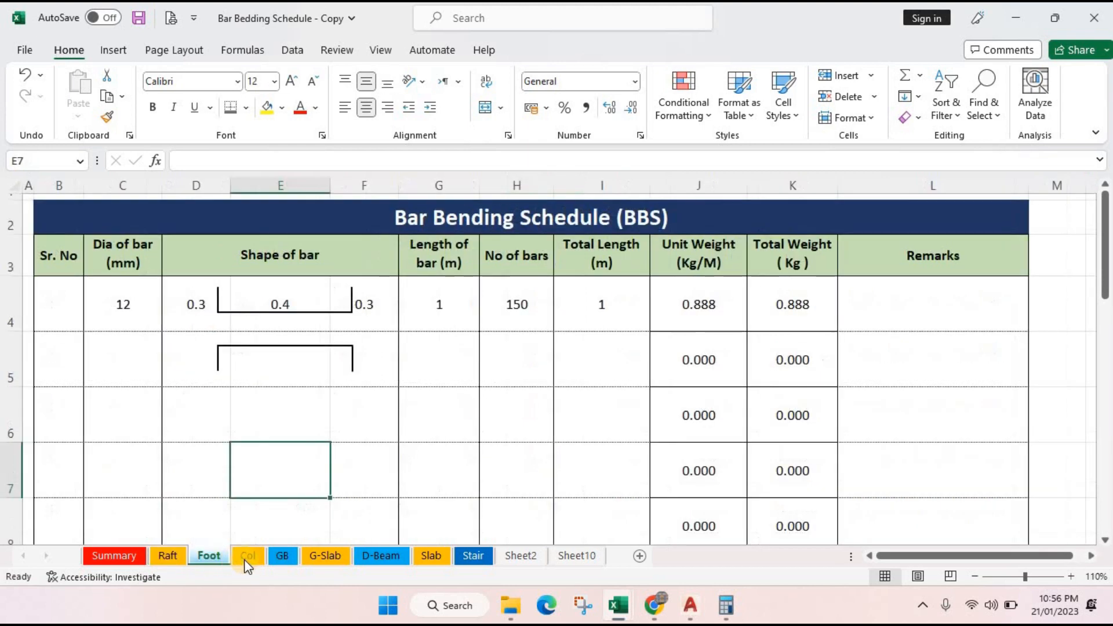
pyautogui.click(248, 558)
pyautogui.click(281, 557)
pyautogui.click(324, 556)
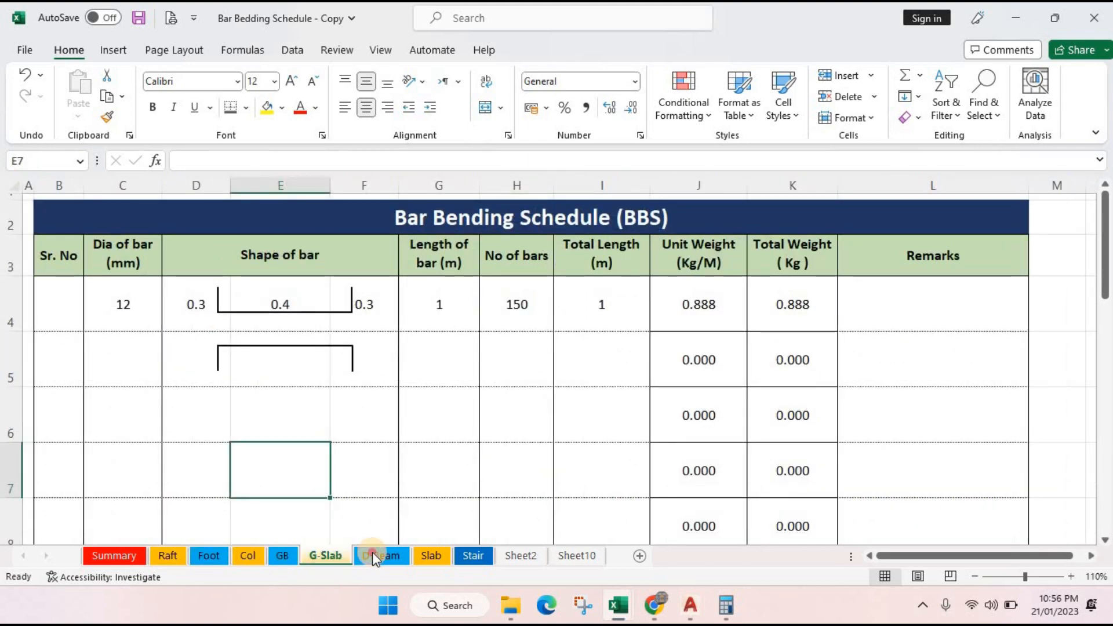
pyautogui.click(380, 555)
pyautogui.click(430, 555)
pyautogui.click(473, 555)
pyautogui.click(209, 556)
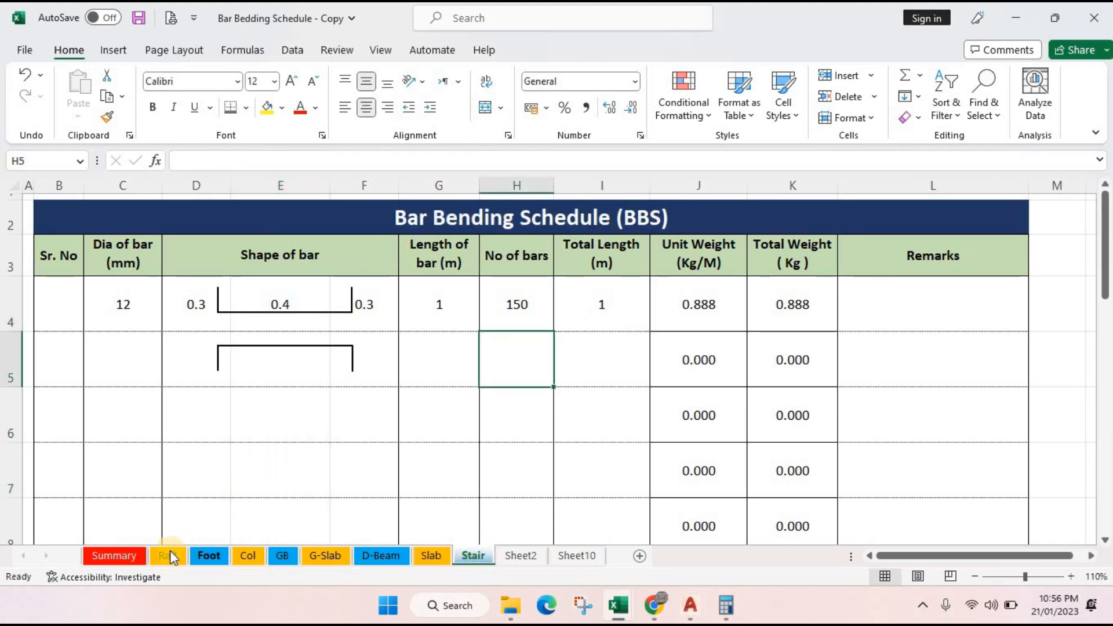
pyautogui.click(166, 556)
# - Examine the last additional top bar rows of the Raft schedule and the empty rows beneath them
pyautogui.scroll(-4, 574, 452)
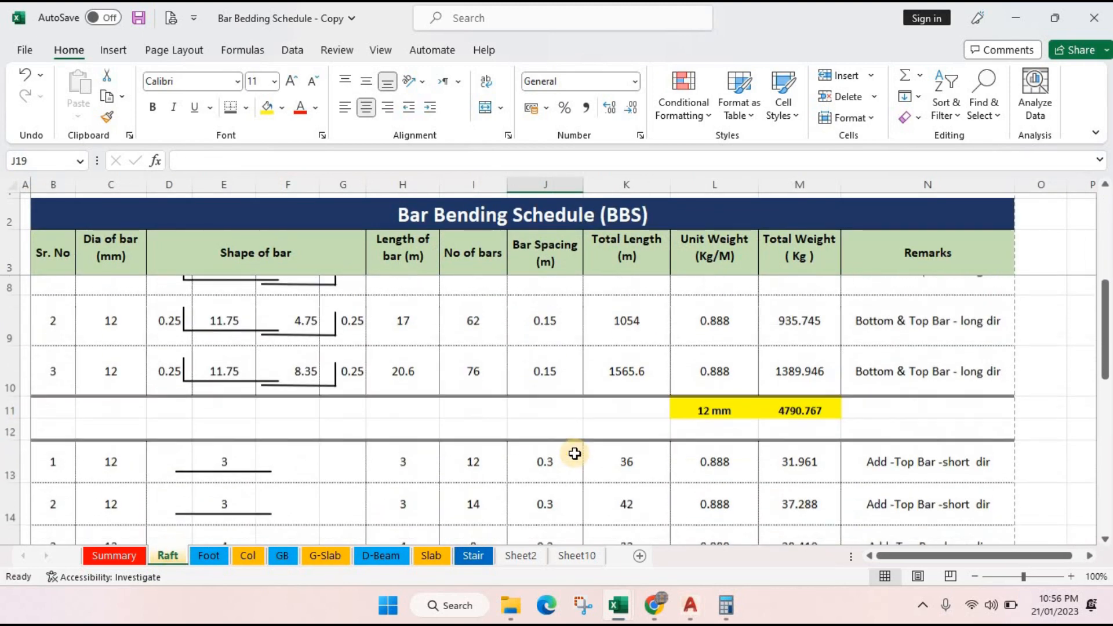
pyautogui.scroll(-1, 581, 454)
pyautogui.click(654, 442)
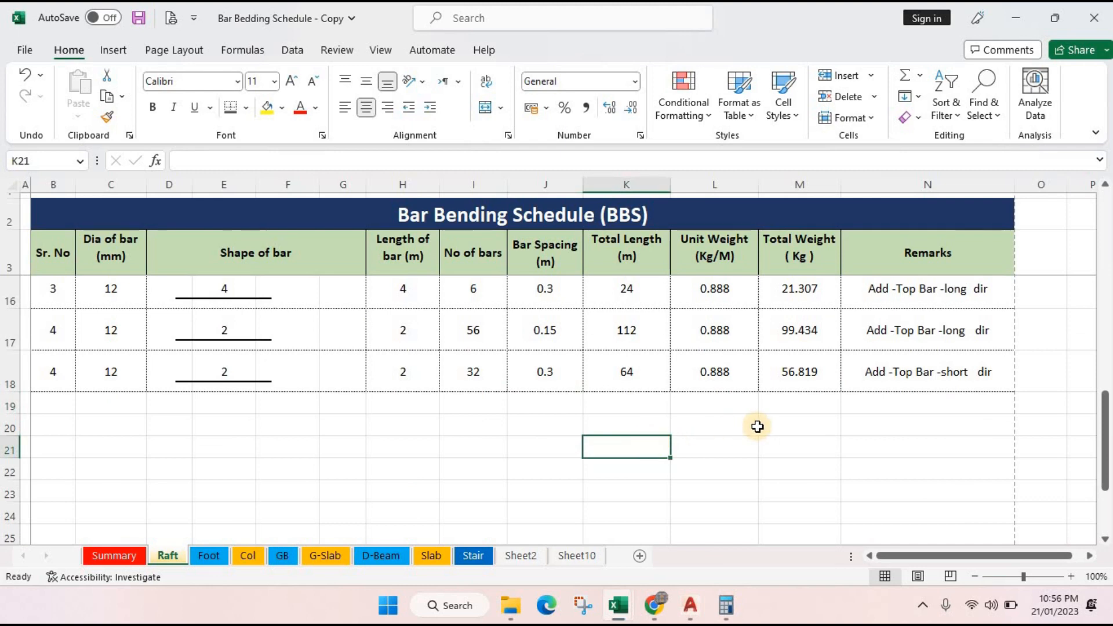
pyautogui.scroll(1, 701, 466)
pyautogui.click(646, 473)
pyautogui.click(790, 474)
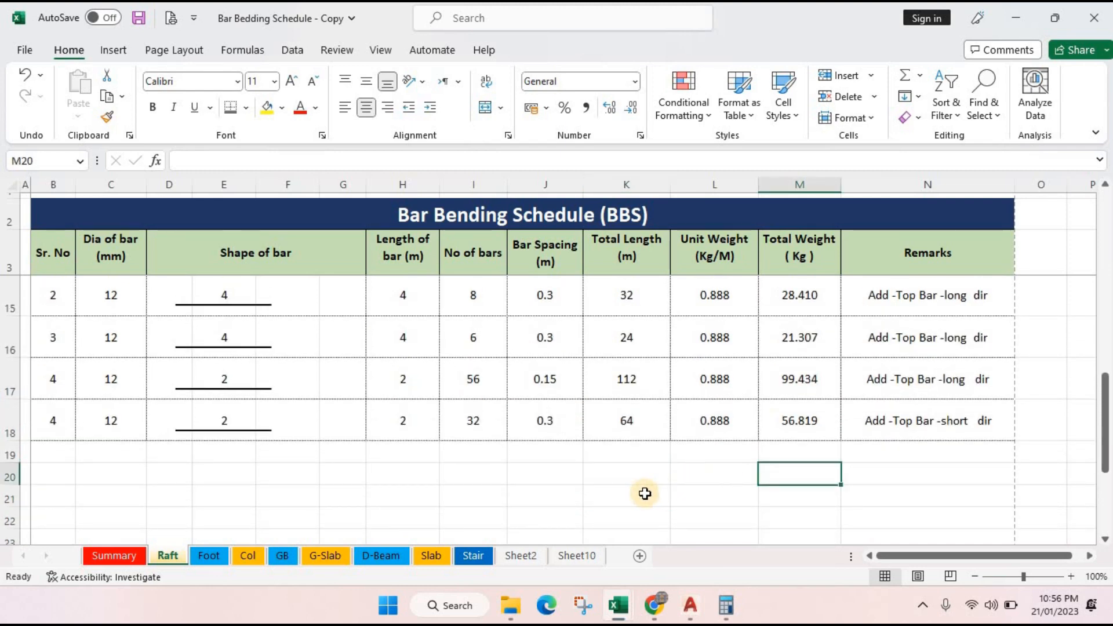
pyautogui.click(640, 495)
pyautogui.click(762, 492)
pyautogui.click(786, 519)
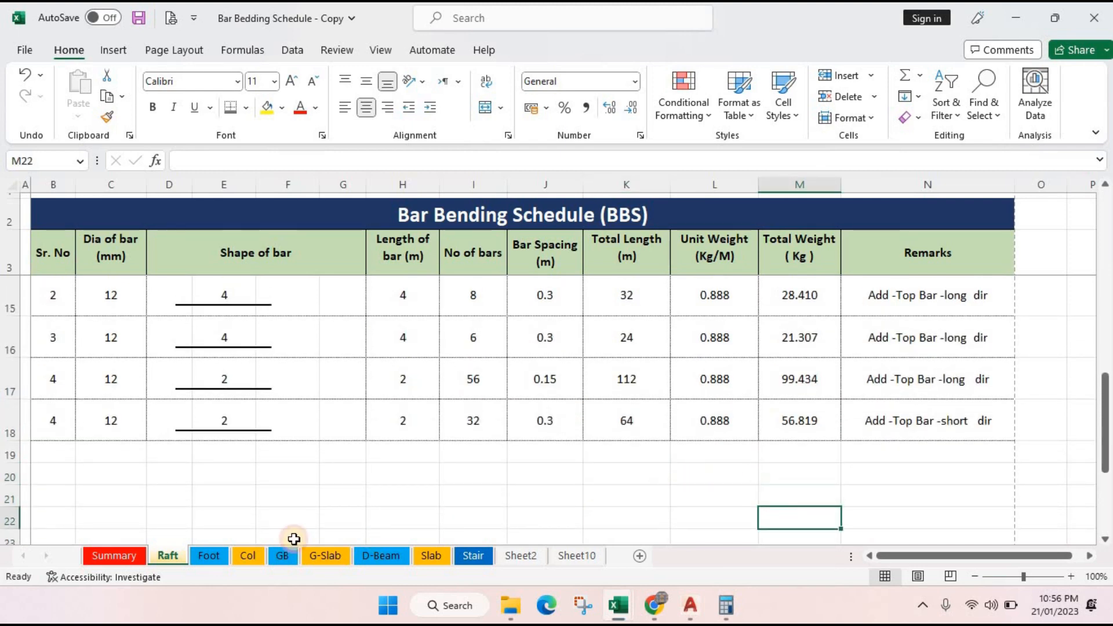
# - Compare the Summary sheet's weight table with the Raft schedule and check the 12 mm total weight formula in M11
pyautogui.click(126, 560)
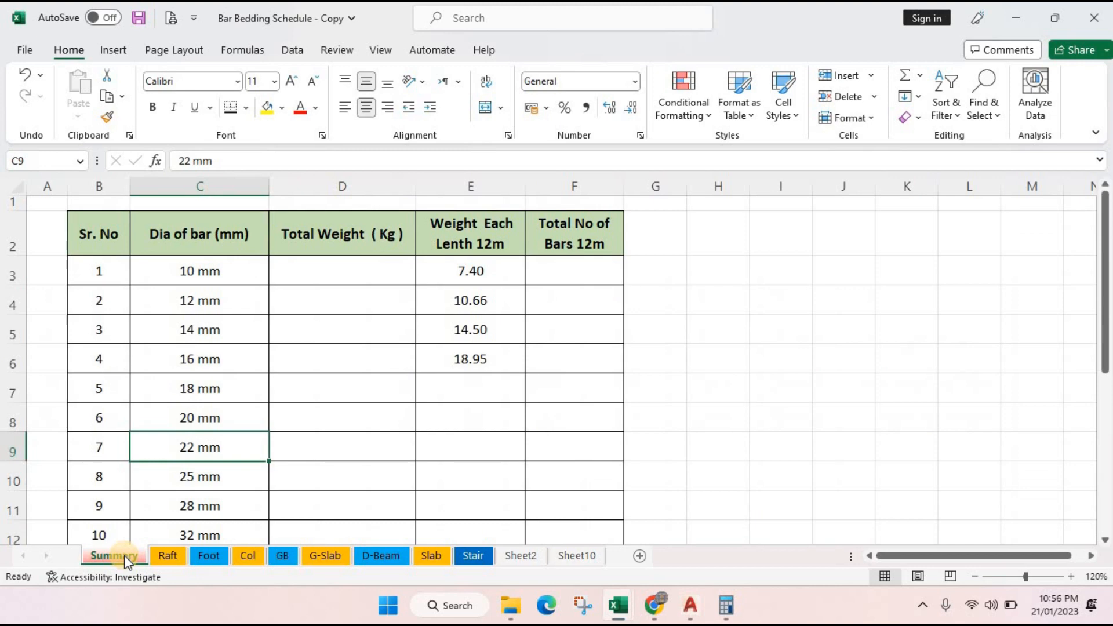
pyautogui.click(166, 558)
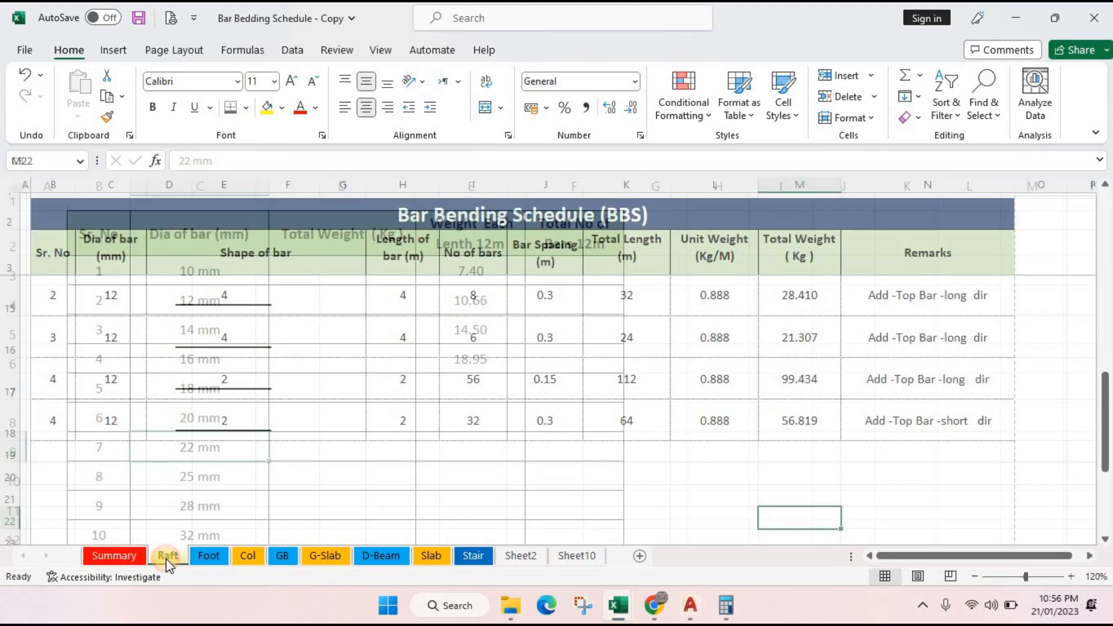
pyautogui.click(120, 555)
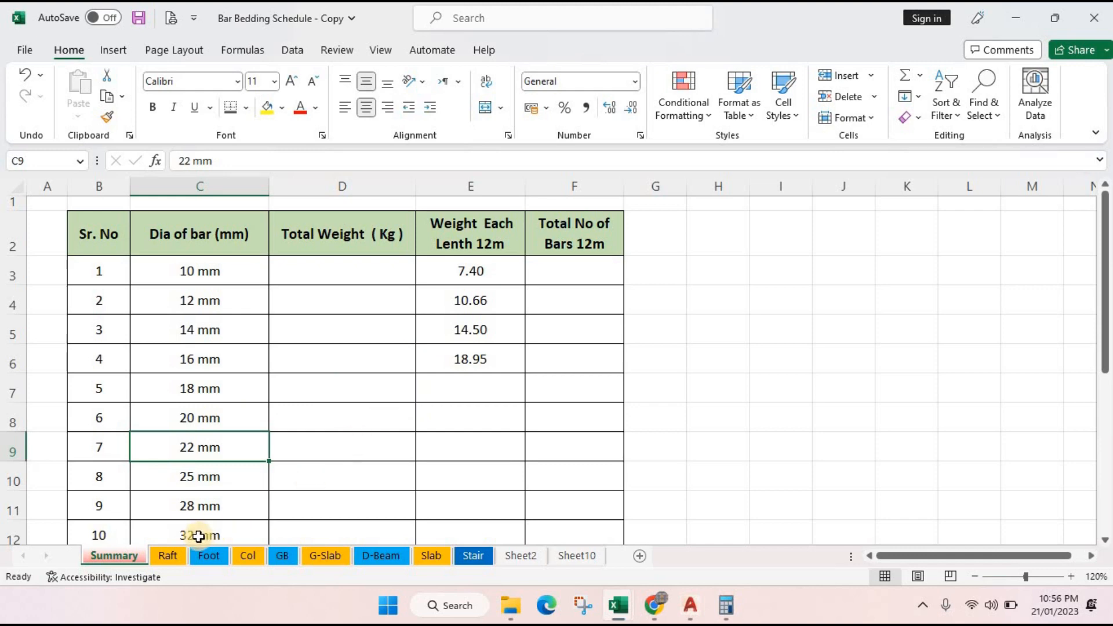
pyautogui.click(169, 556)
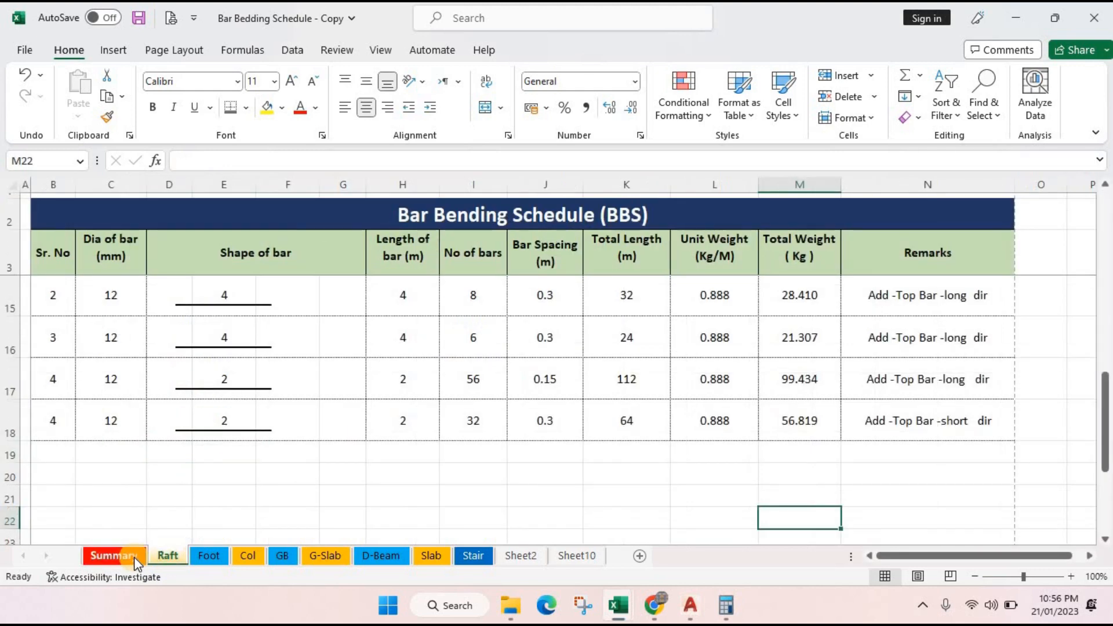
pyautogui.scroll(3, 736, 365)
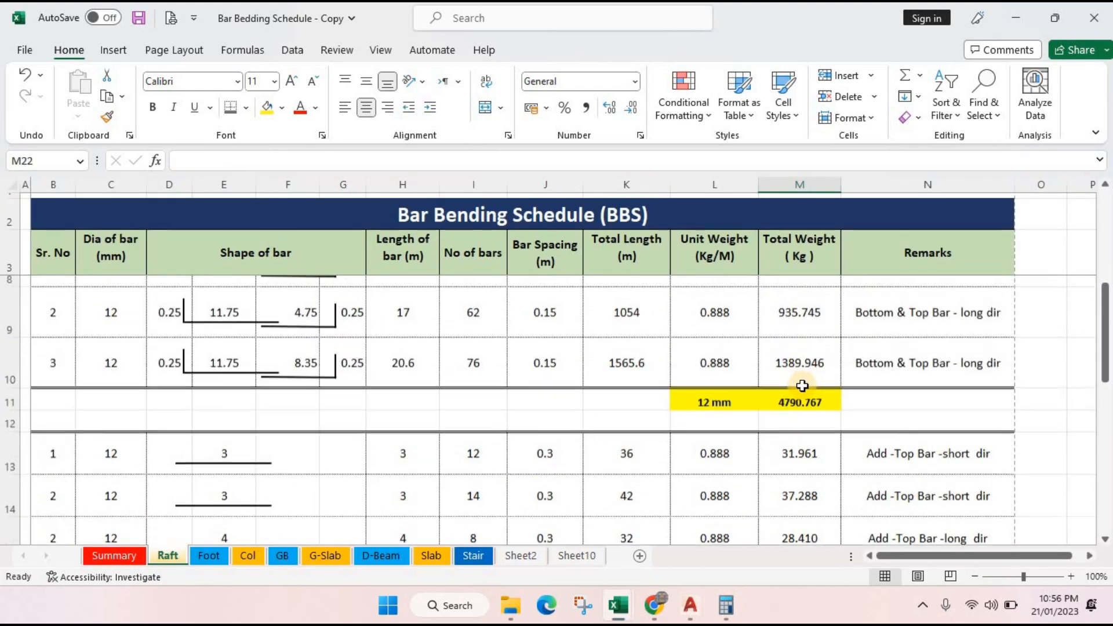
pyautogui.click(801, 400)
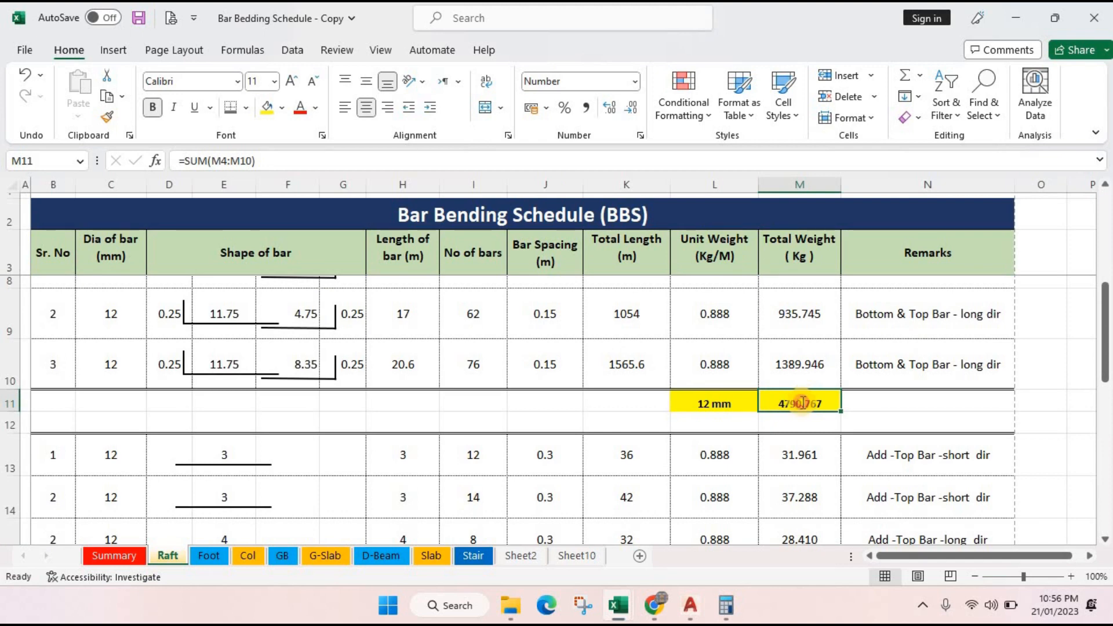
# - Link the 12 mm total weight in Summary cell D4 to the raft total with =Raft!M11
pyautogui.click(116, 556)
pyautogui.click(361, 303)
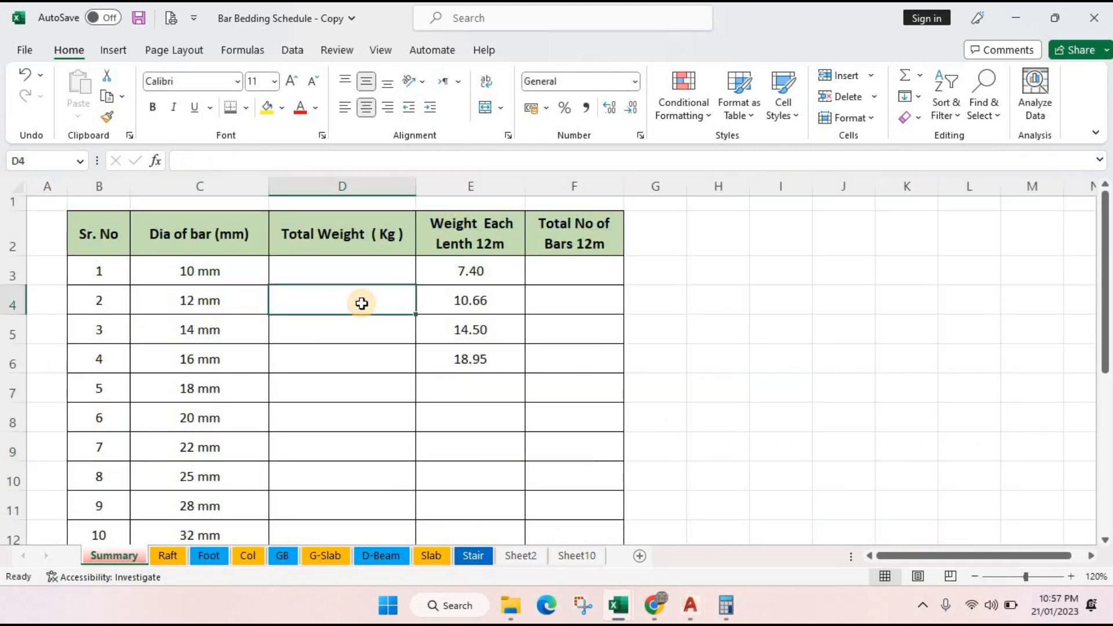
pyautogui.write('=')
pyautogui.click(167, 556)
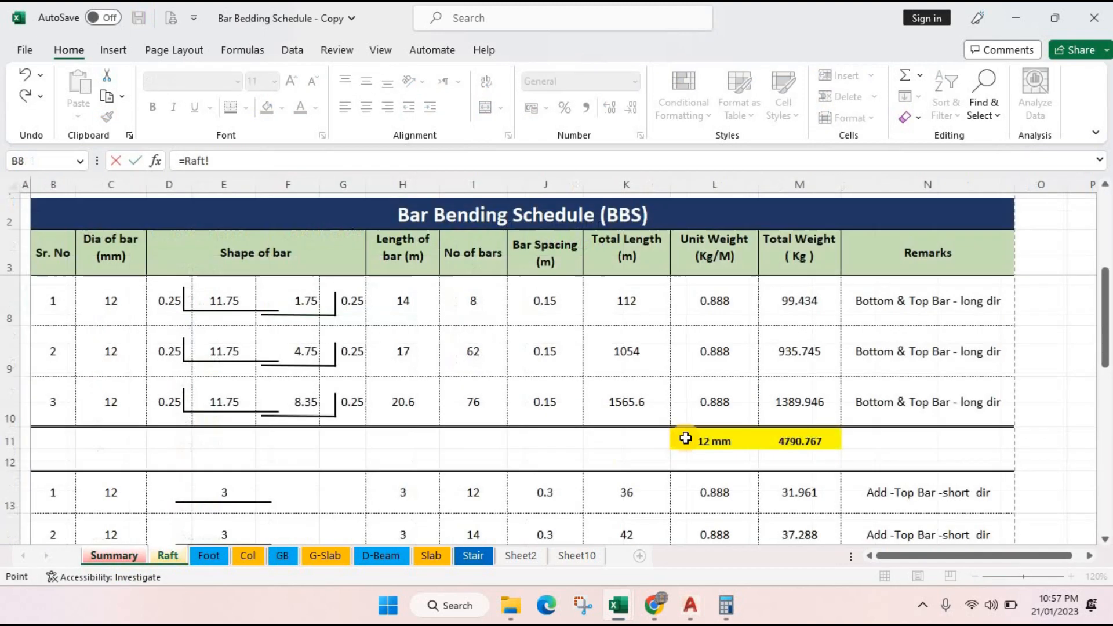
pyautogui.click(783, 441)
pyautogui.press('Return')
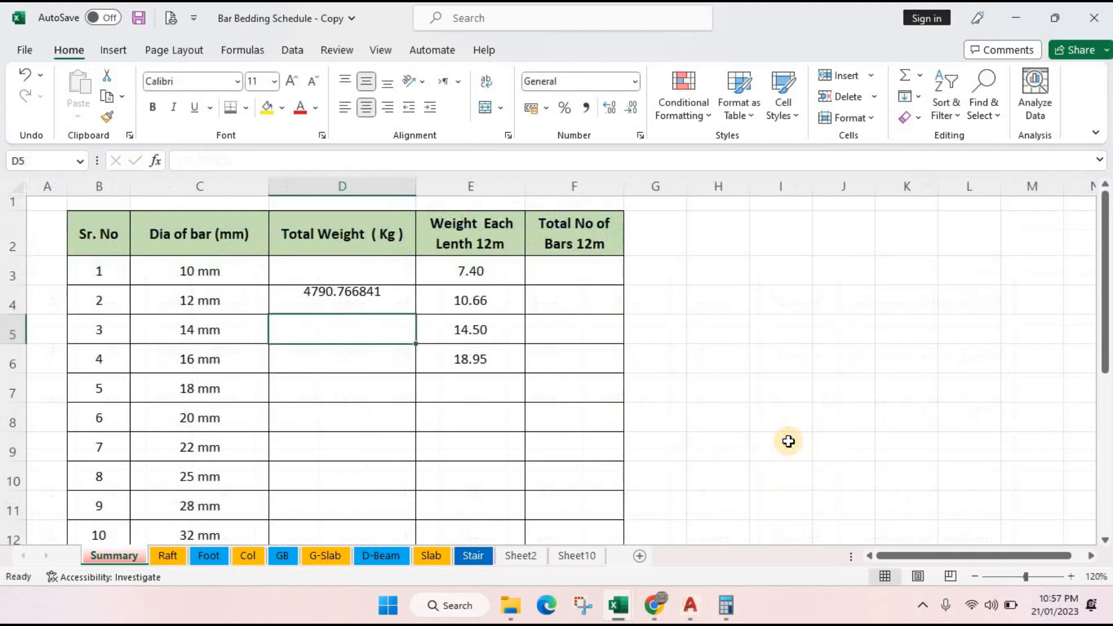
# - Format the 12 mm total weight in D4 to show two decimal places
pyautogui.click(392, 305)
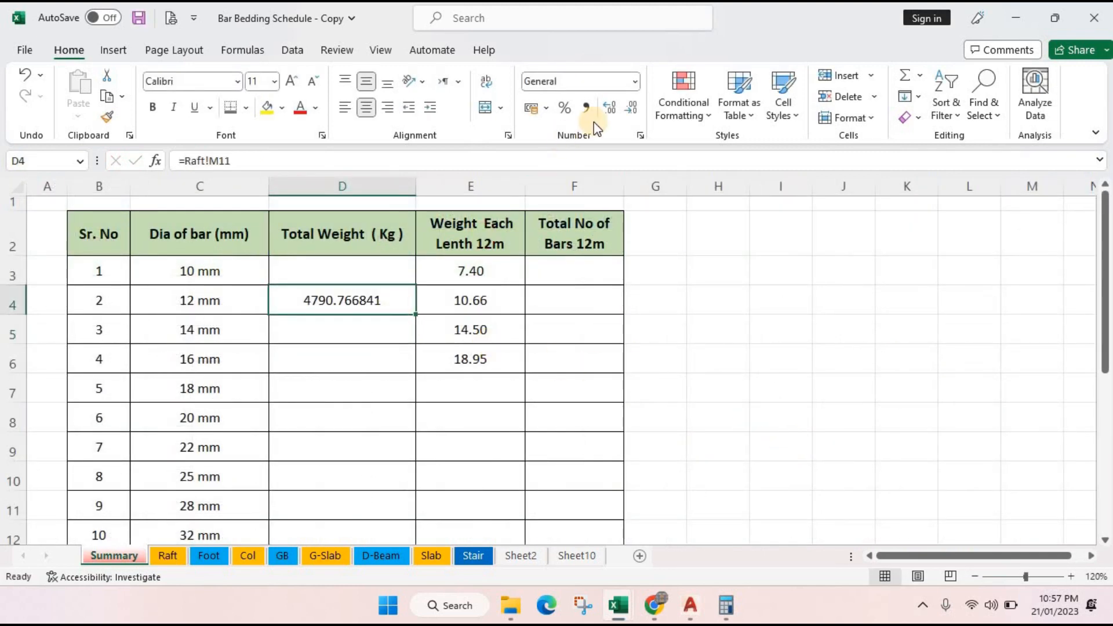
pyautogui.click(614, 113)
pyautogui.click(638, 111)
pyautogui.click(638, 112)
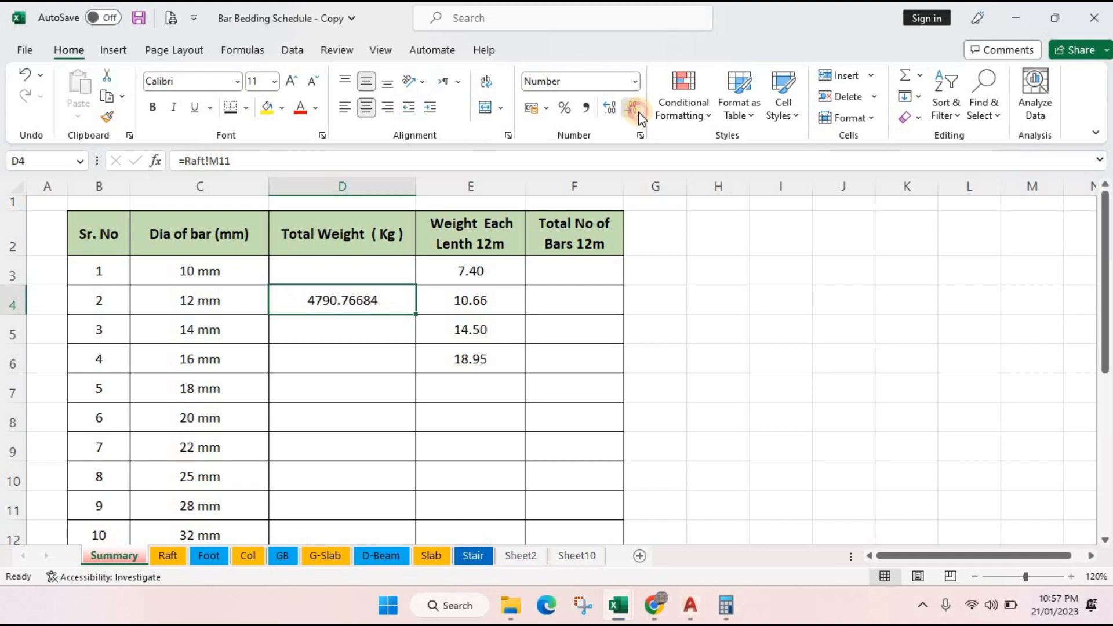
pyautogui.click(638, 111)
pyautogui.click(638, 110)
pyautogui.click(639, 110)
pyautogui.click(360, 332)
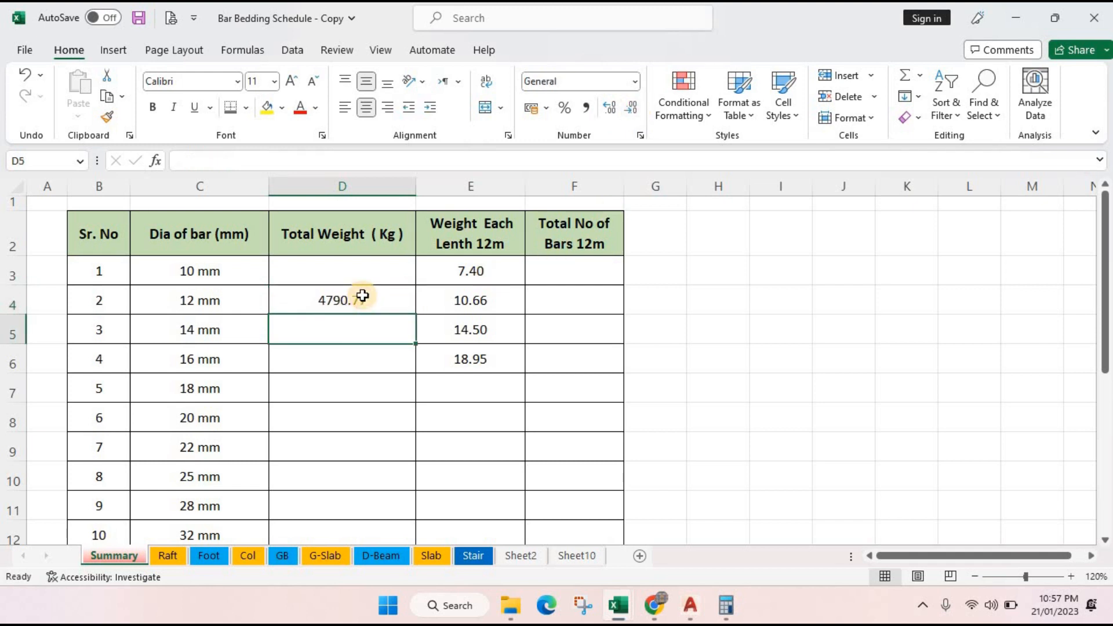
# - Calculate the total number of 12 m bars for 12 mm diameter in F4 with the formula =D4/E4
pyautogui.click(362, 295)
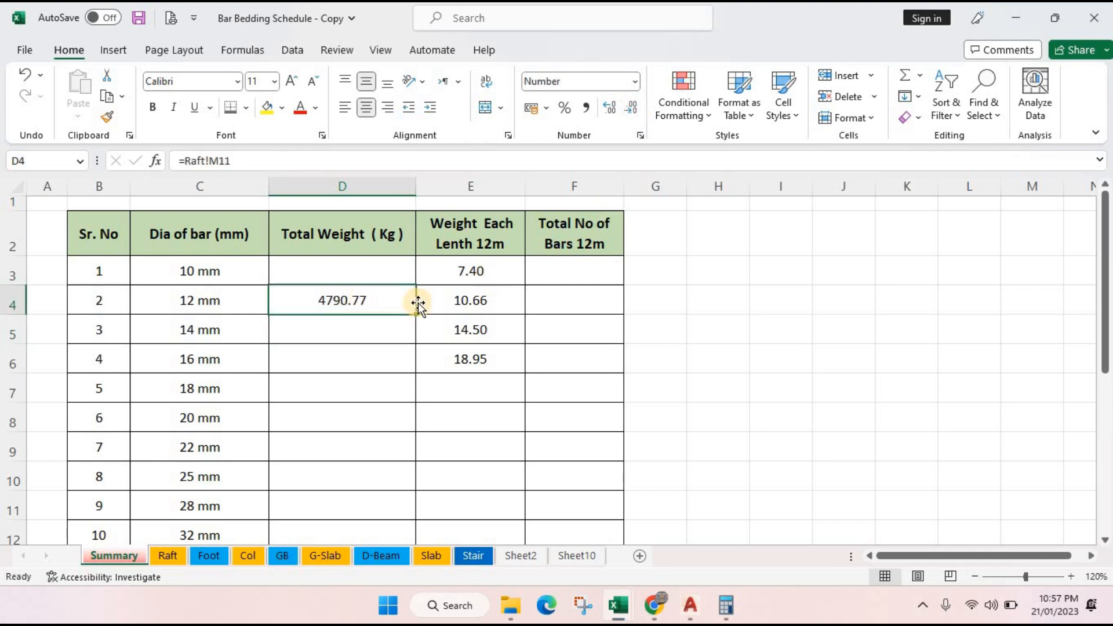
pyautogui.click(495, 301)
pyautogui.click(366, 302)
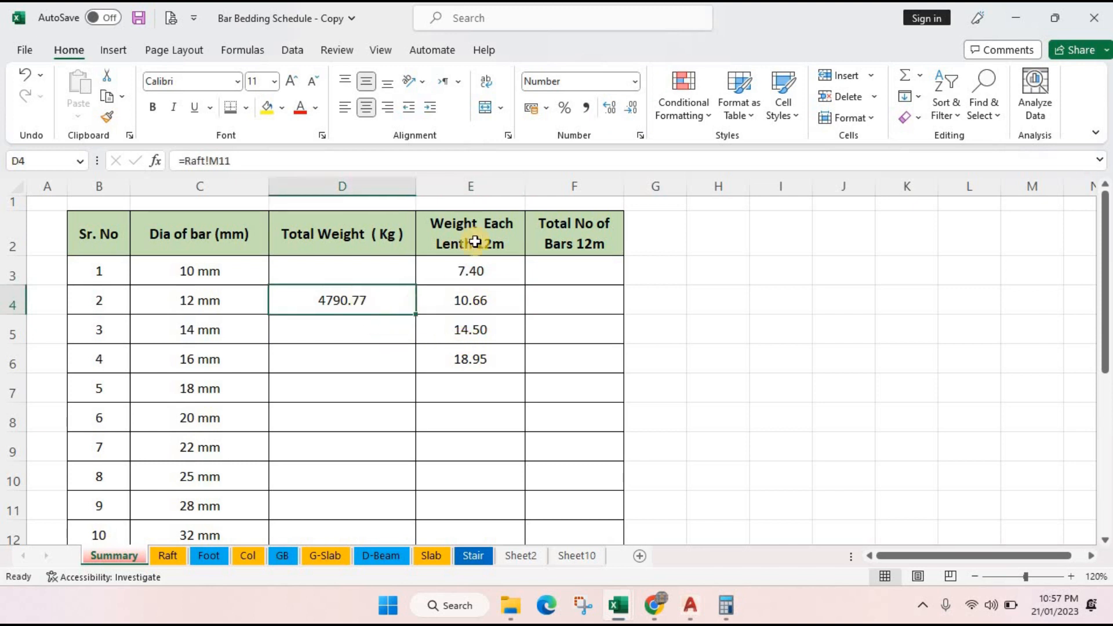
pyautogui.click(489, 300)
pyautogui.doubleClick(489, 300)
pyautogui.click(589, 297)
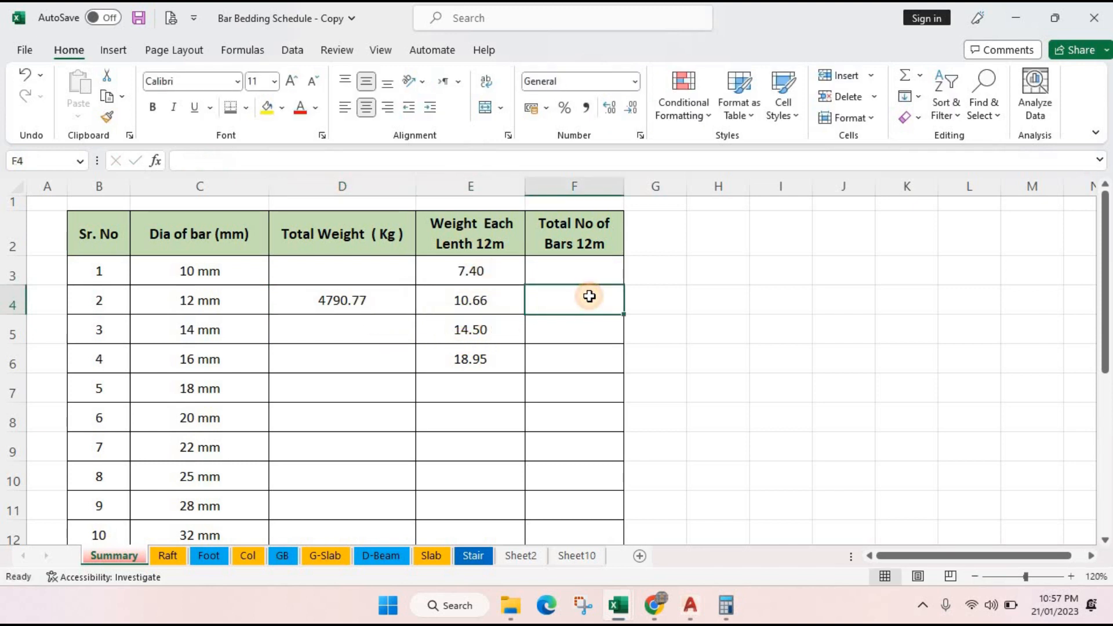
pyautogui.write('=')
pyautogui.press('Left')
pyautogui.press('Left')
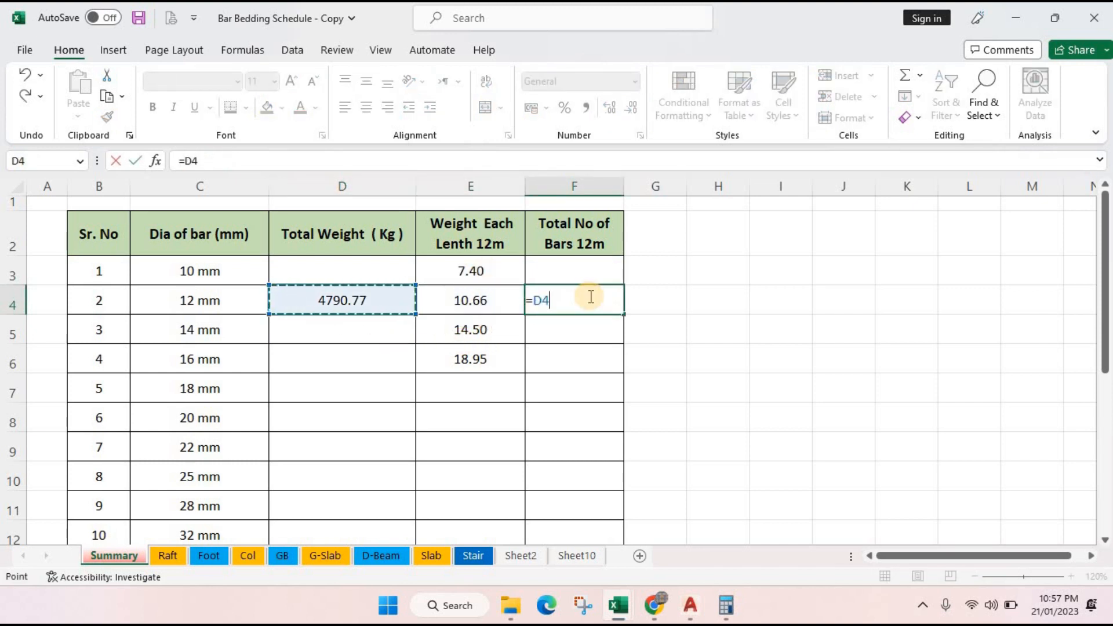
pyautogui.write('/')
pyautogui.press('Left')
pyautogui.press('Return')
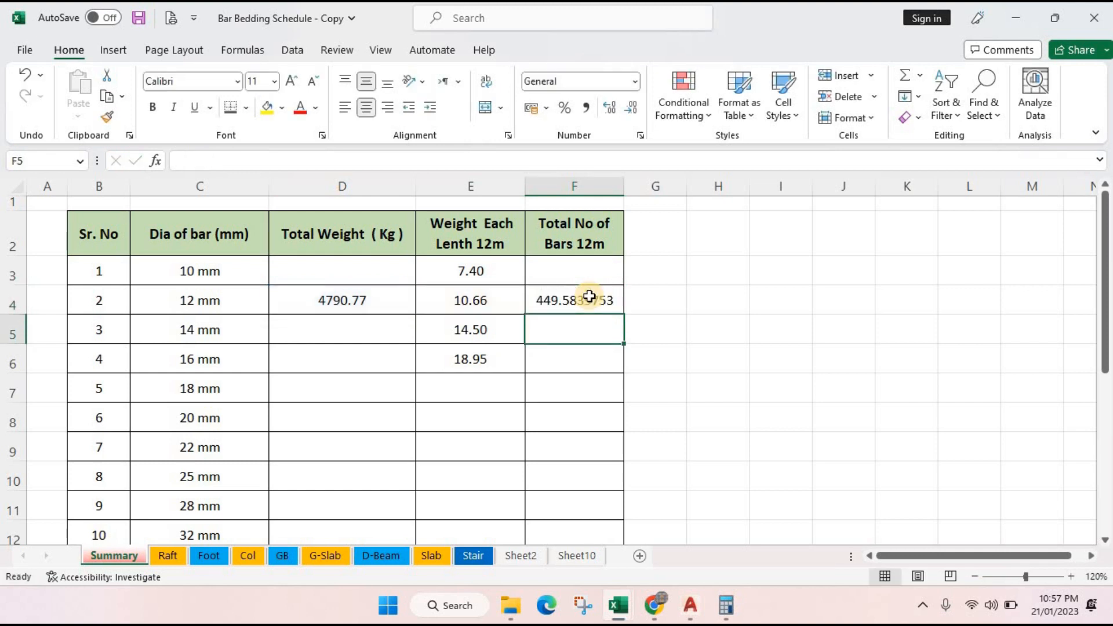
# - Format the 12 mm bar count in F4 as a whole number without decimals
pyautogui.click(603, 306)
pyautogui.click(629, 111)
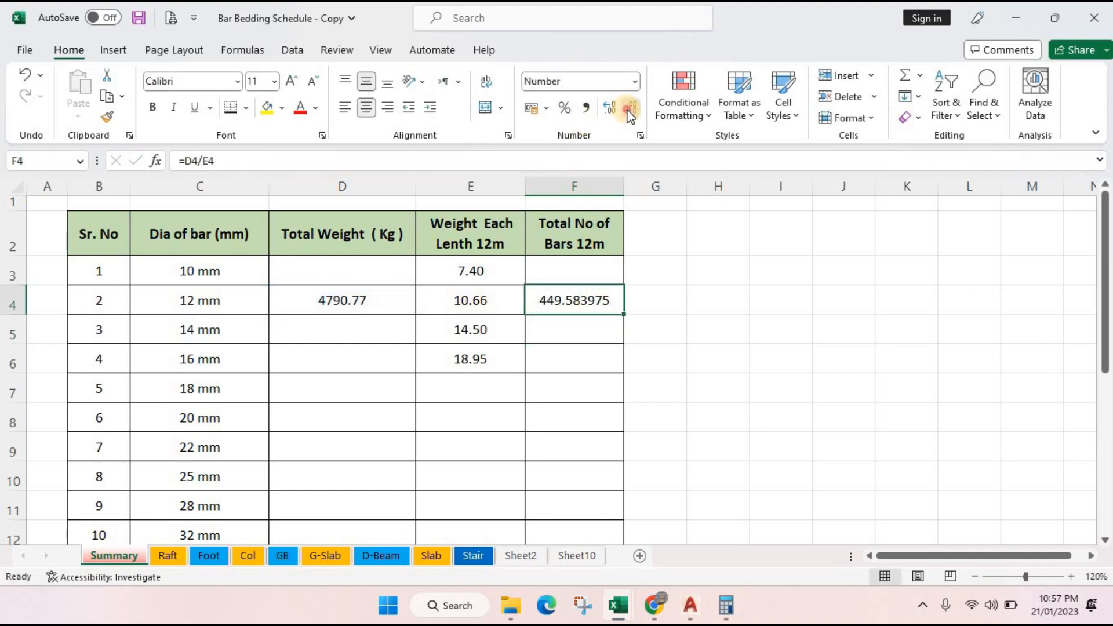
pyautogui.click(631, 110)
pyautogui.click(631, 110)
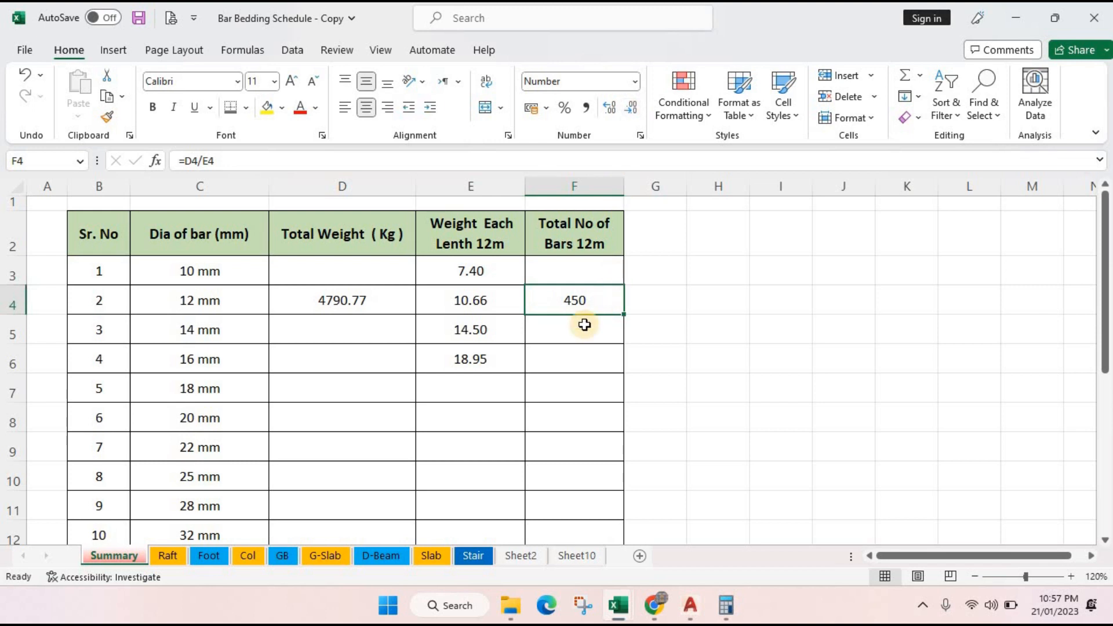
pyautogui.click(608, 111)
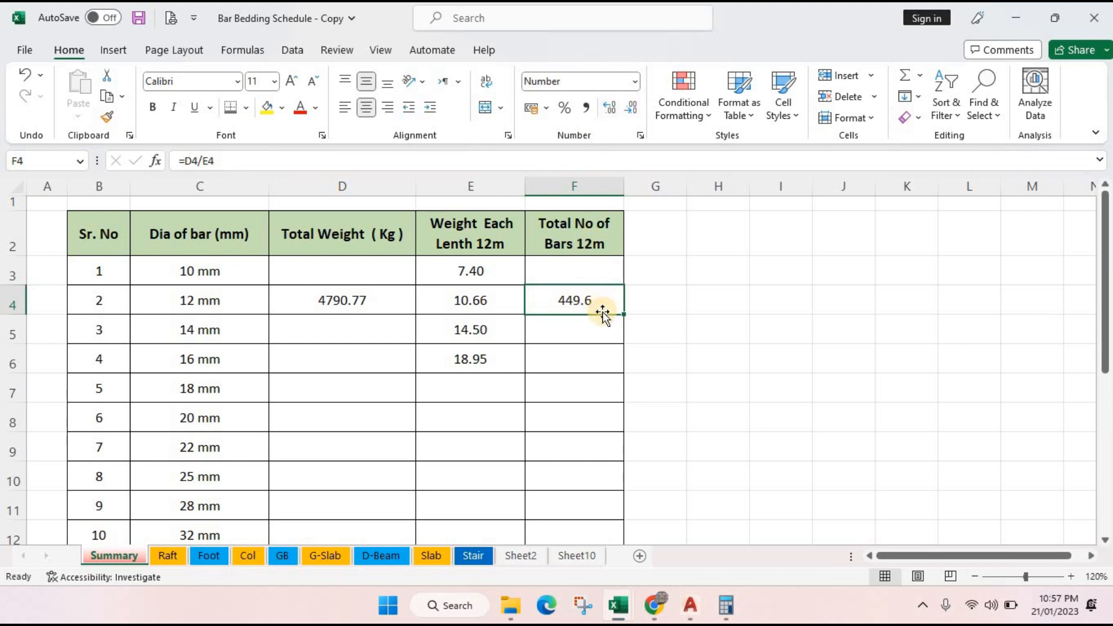
pyautogui.click(631, 110)
pyautogui.click(559, 352)
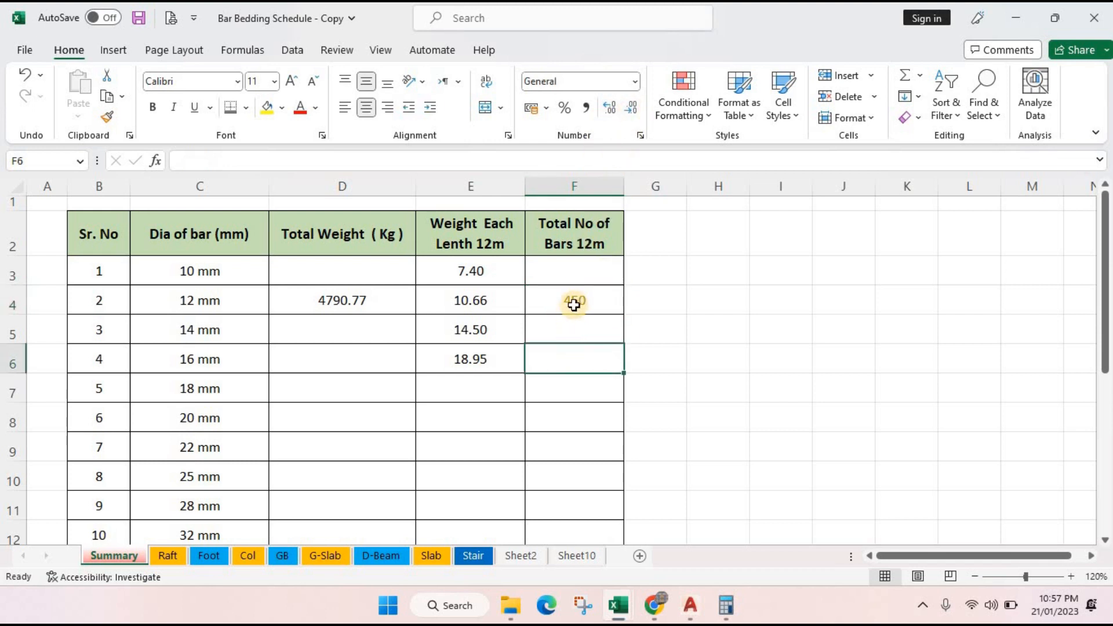
pyautogui.click(588, 302)
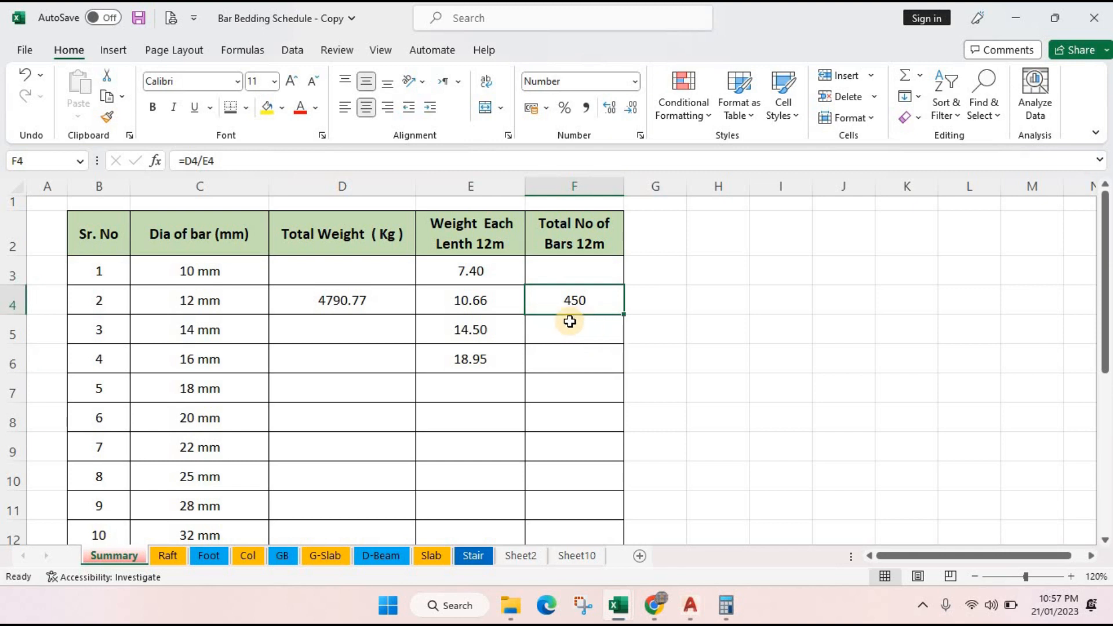
pyautogui.click(541, 350)
# - Review the Raft schedule, view the raft reinforcement plan in AutoCAD and switch back to Excel
pyautogui.click(168, 557)
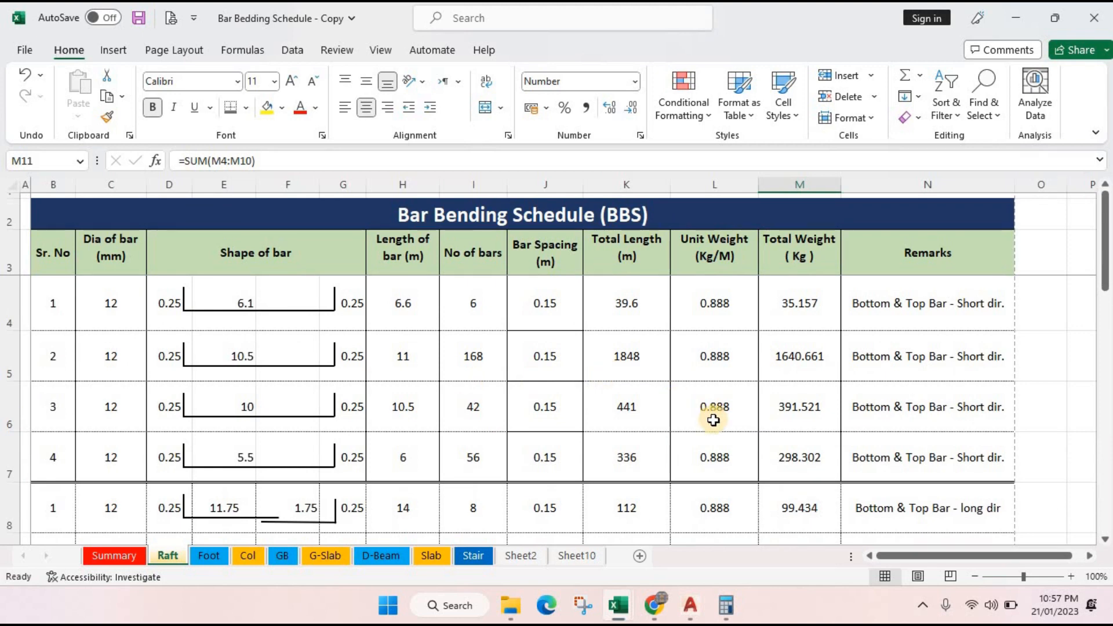
pyautogui.click(690, 606)
pyautogui.scroll(-8, 589, 433)
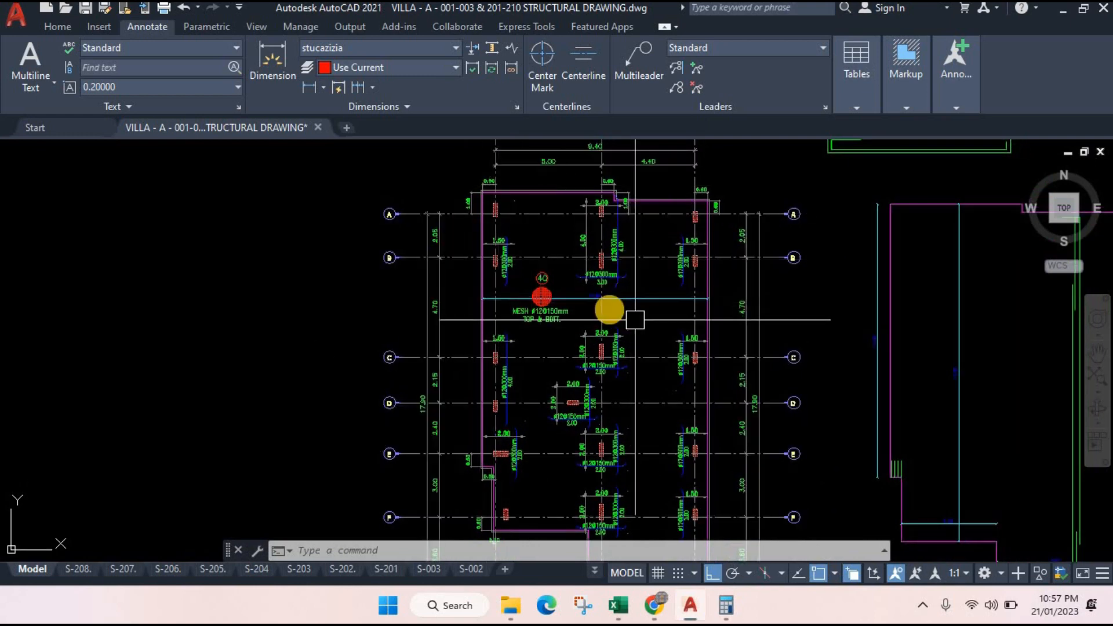
pyautogui.moveTo(609, 308); pyautogui.dragTo(584, 297)
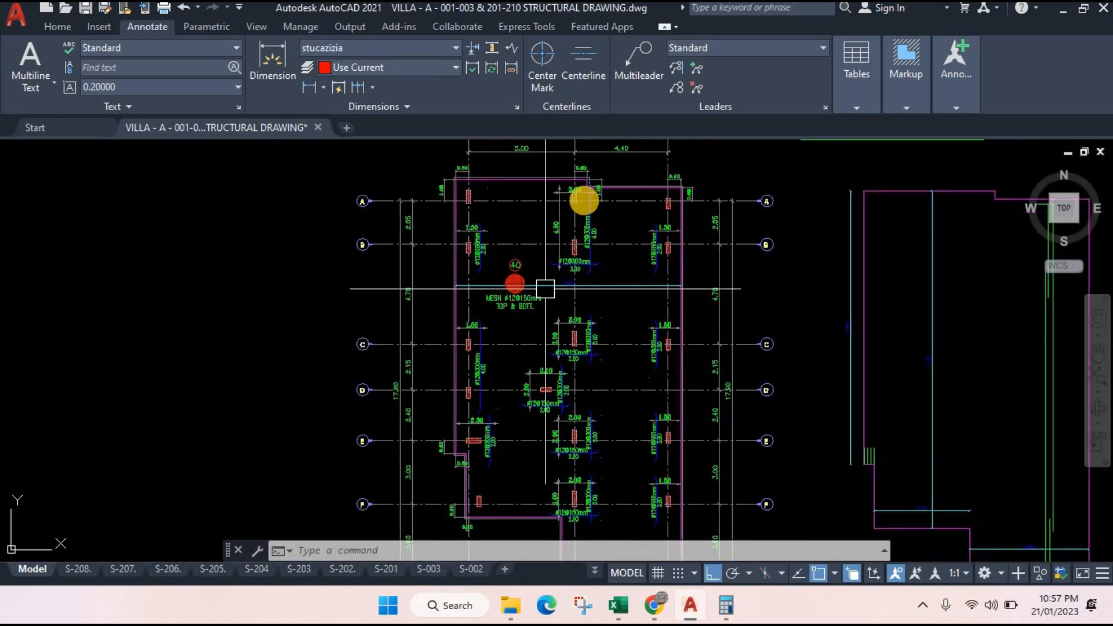
pyautogui.click(619, 606)
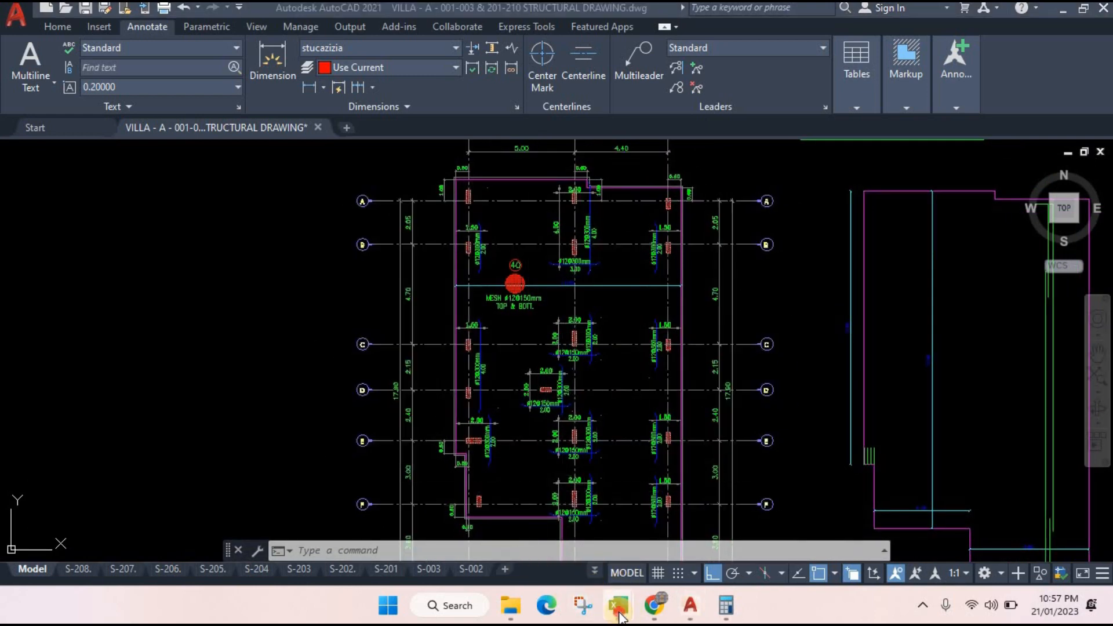
# - Open the Foot sheet in the Bar Bedding Schedule workbook, switch to AutoCAD and examine the footing layout plan along the column axes
pyautogui.click(531, 499)
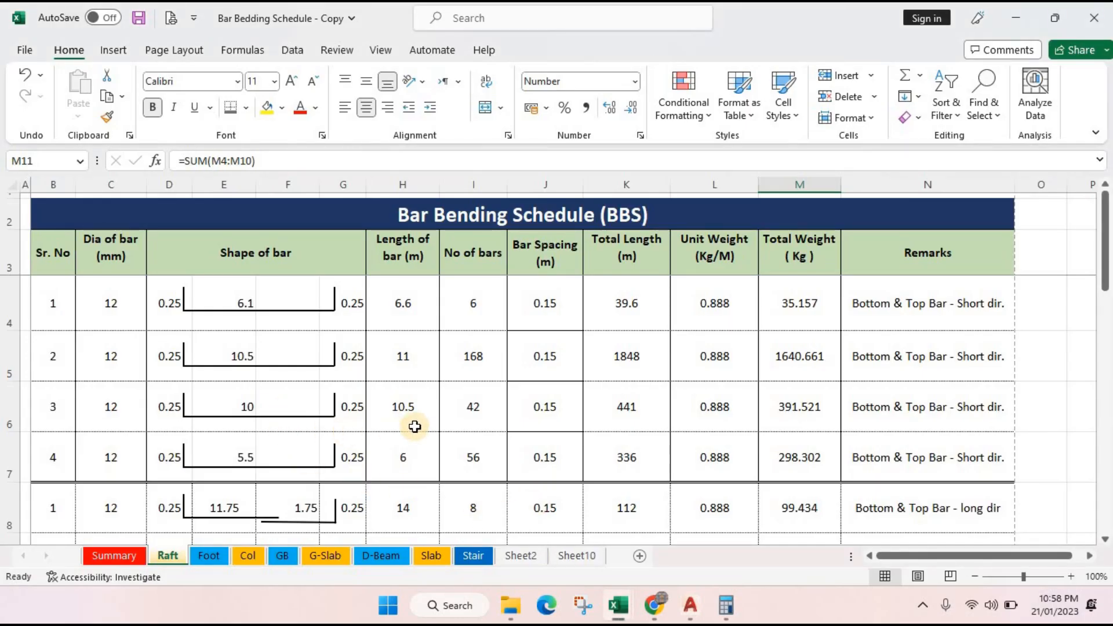
pyautogui.click(206, 556)
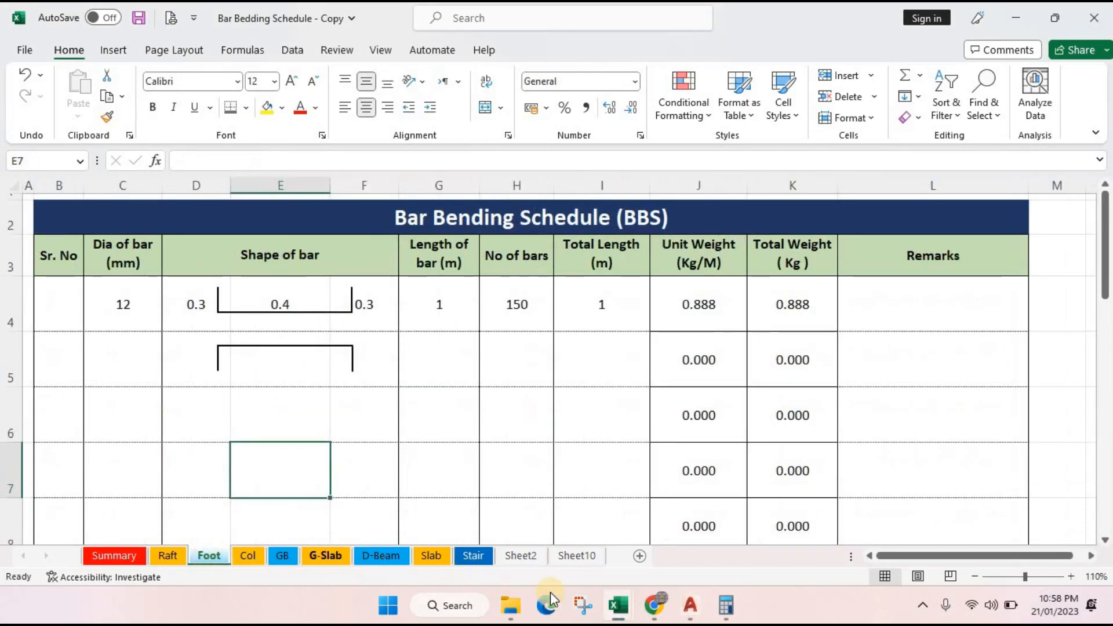
pyautogui.click(688, 605)
pyautogui.scroll(-3, 423, 368)
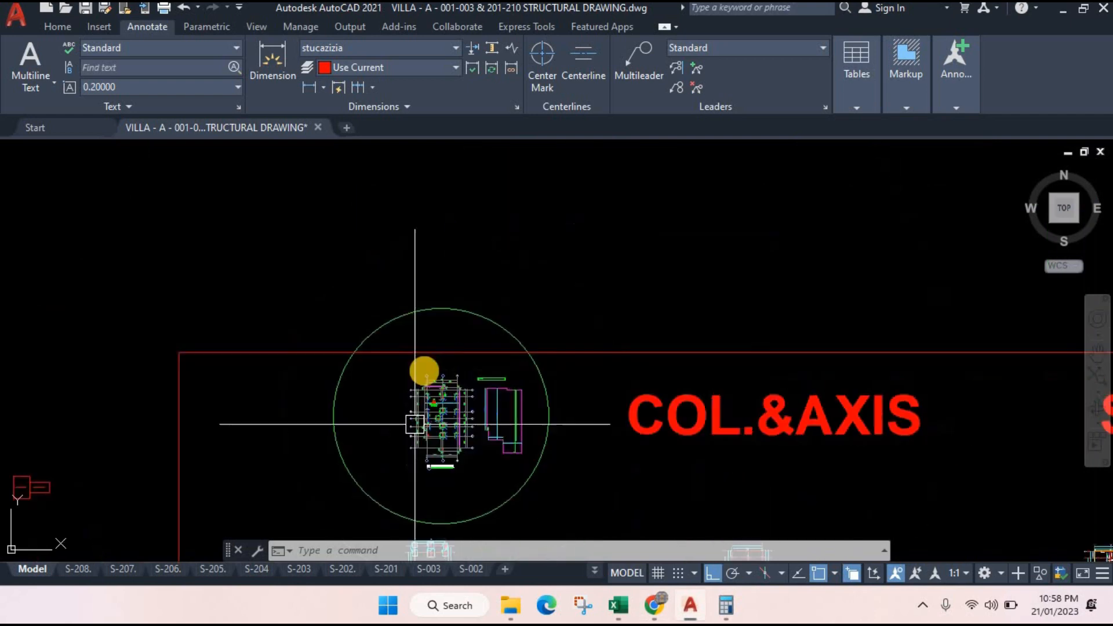
pyautogui.scroll(5, 513, 387)
pyautogui.scroll(5, 513, 387)
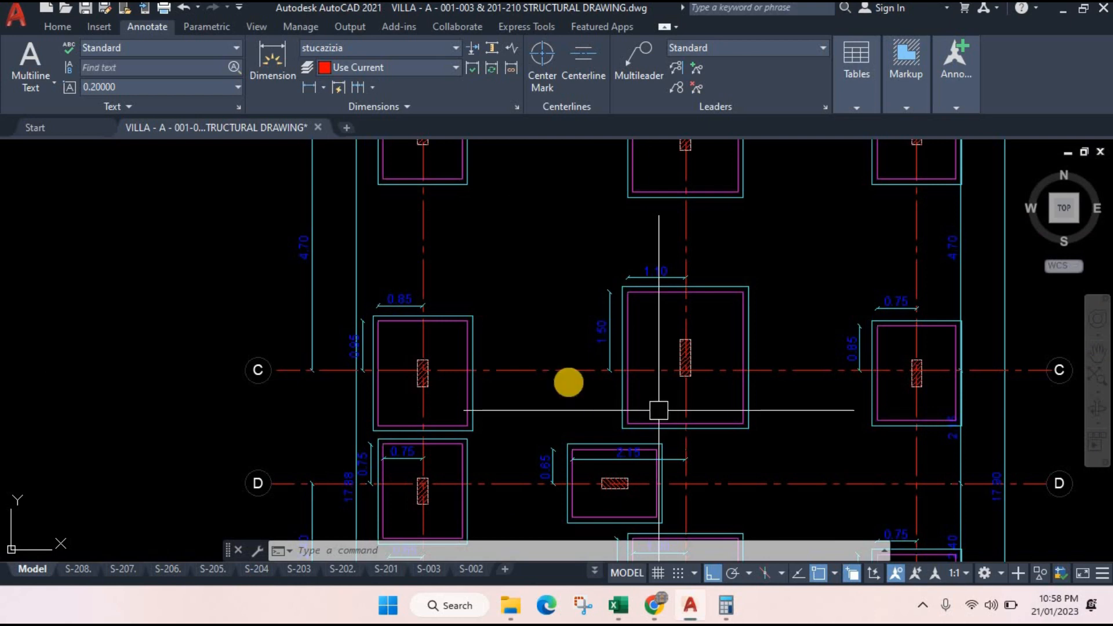
pyautogui.scroll(-5, 638, 347)
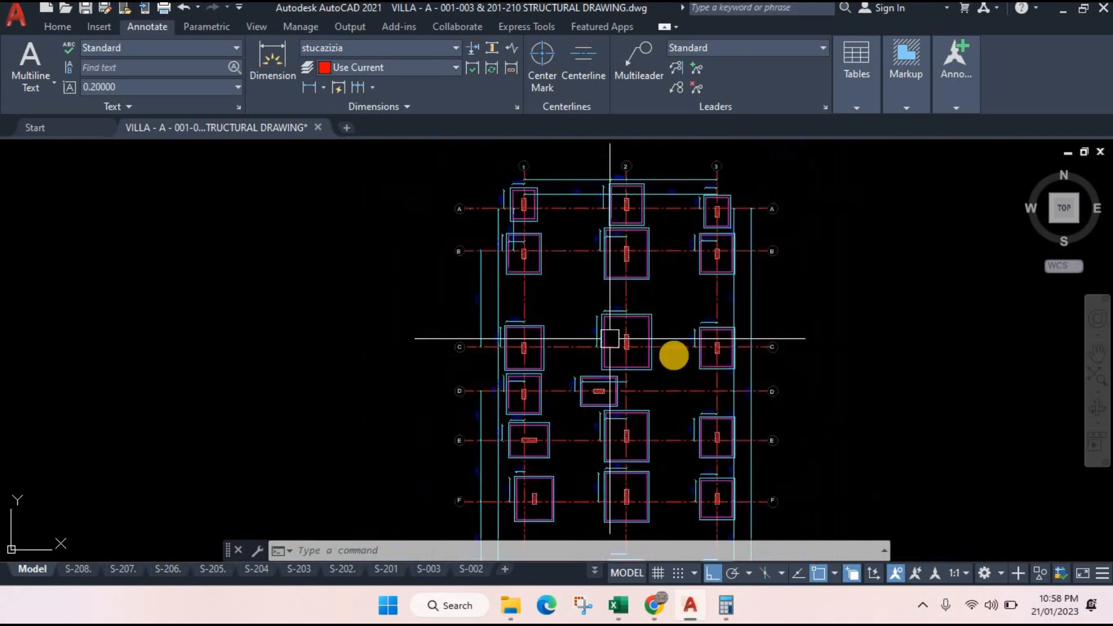
# - Switch to Excel and look through the Col, GB and G-Slab schedule sheets
pyautogui.click(625, 611)
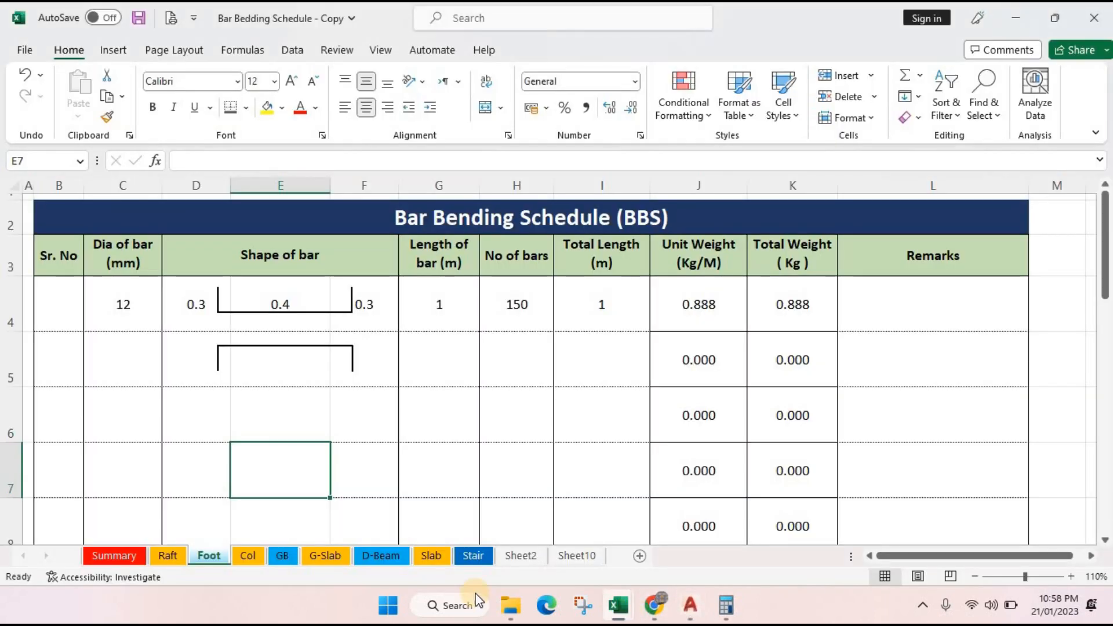
pyautogui.click(248, 557)
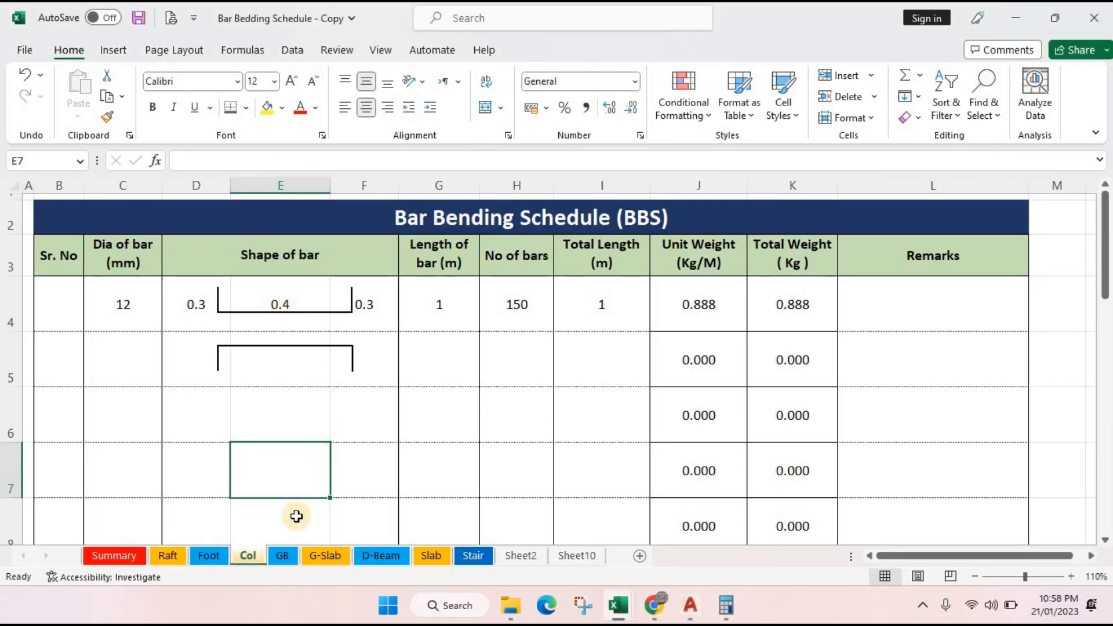
pyautogui.click(283, 555)
pyautogui.click(323, 557)
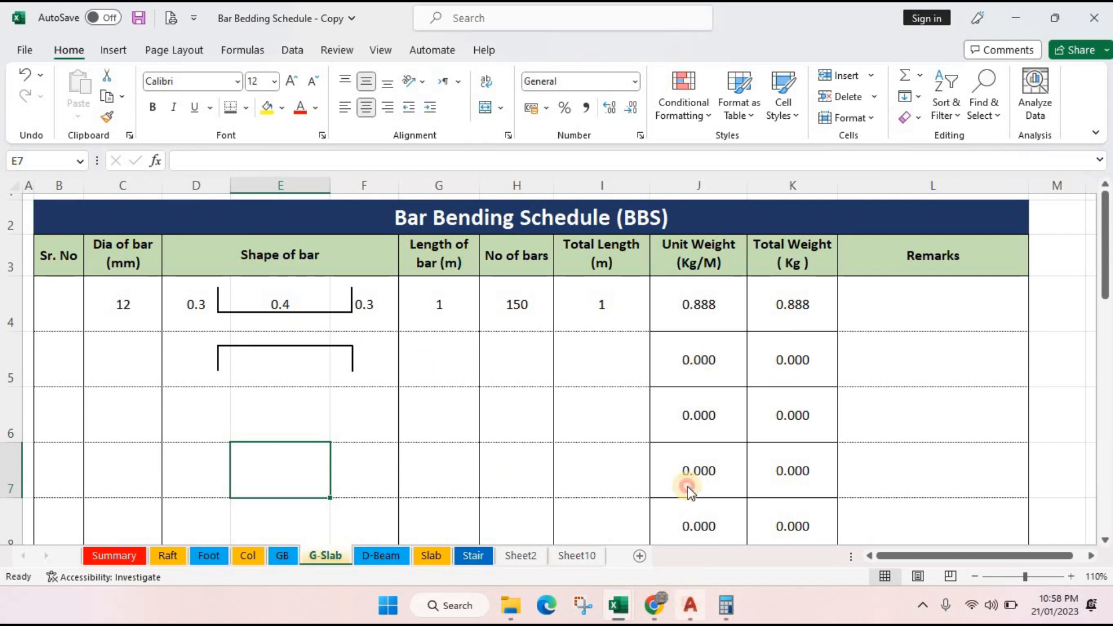
# - Switch to AutoCAD and examine the beam labels and slab reinforcement on the slab plan
pyautogui.click(690, 605)
pyautogui.scroll(5, 719, 410)
pyautogui.scroll(10, 795, 369)
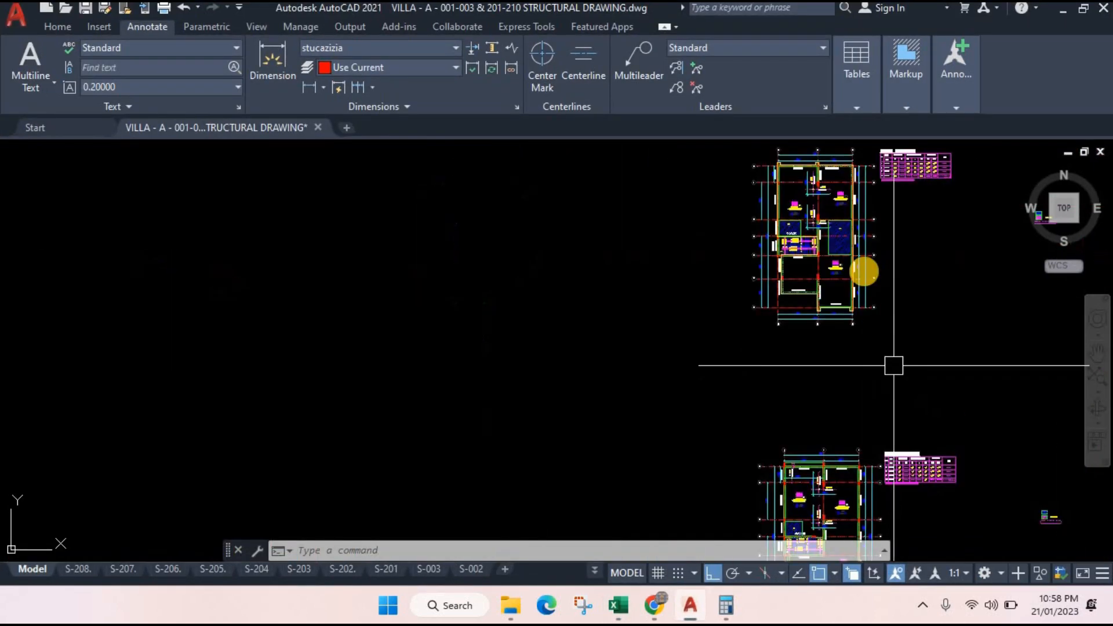
pyautogui.scroll(2, 430, 405)
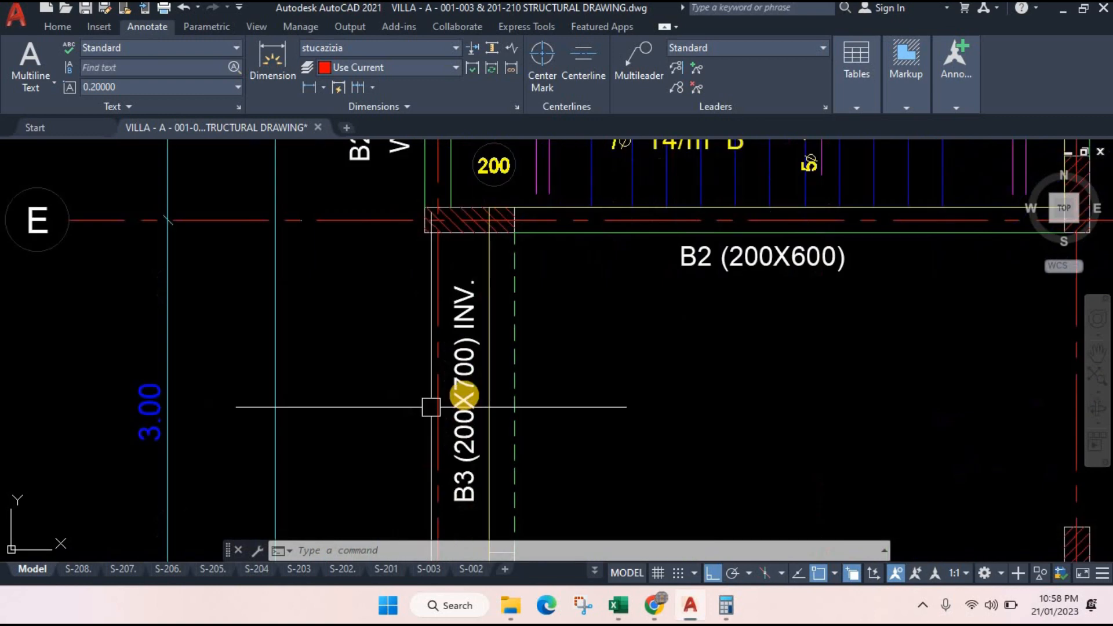
pyautogui.scroll(-5, 502, 373)
pyautogui.scroll(-8, 538, 402)
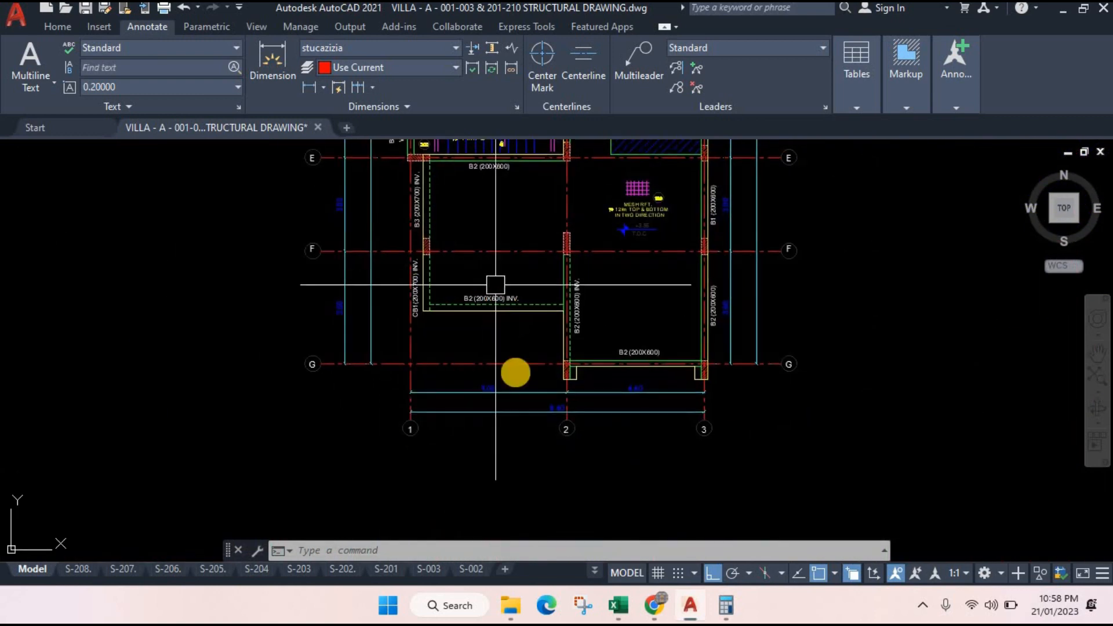
pyautogui.scroll(-5, 638, 446)
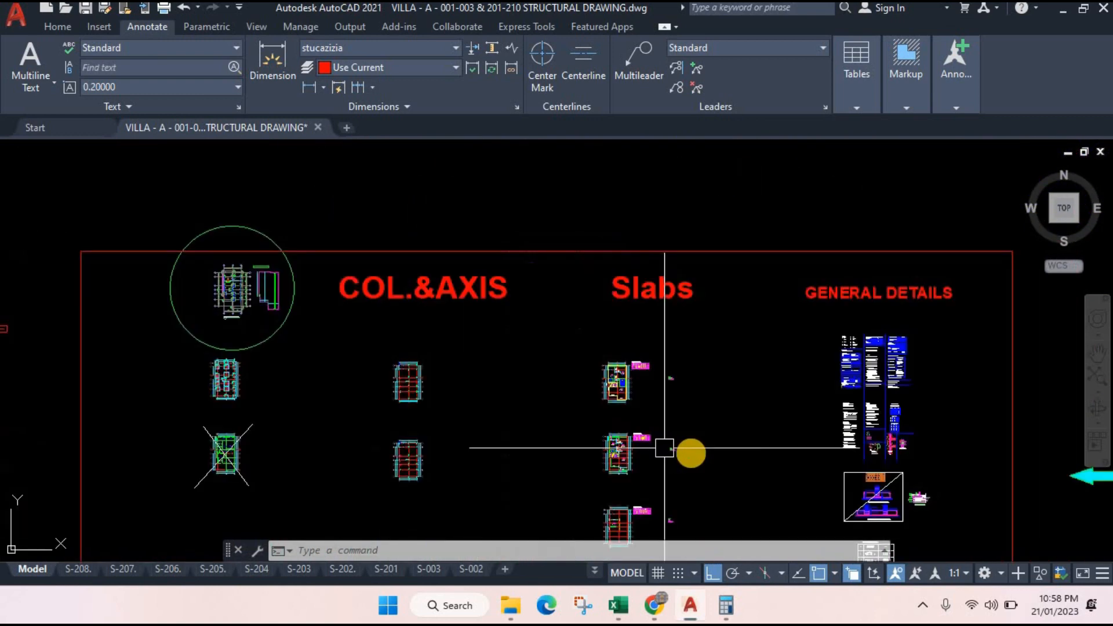
# - Examine the bar callouts on the stair's SEC (A-A) reinforcement detail
pyautogui.scroll(10, 703, 377)
pyautogui.moveTo(703, 377)
pyautogui.mouseDown()
pyautogui.moveTo(673, 260)
pyautogui.moveTo(673, 139)
pyautogui.mouseUp()
pyautogui.scroll(4, 358, 499)
pyautogui.moveTo(357, 499); pyautogui.dragTo(195, 316)
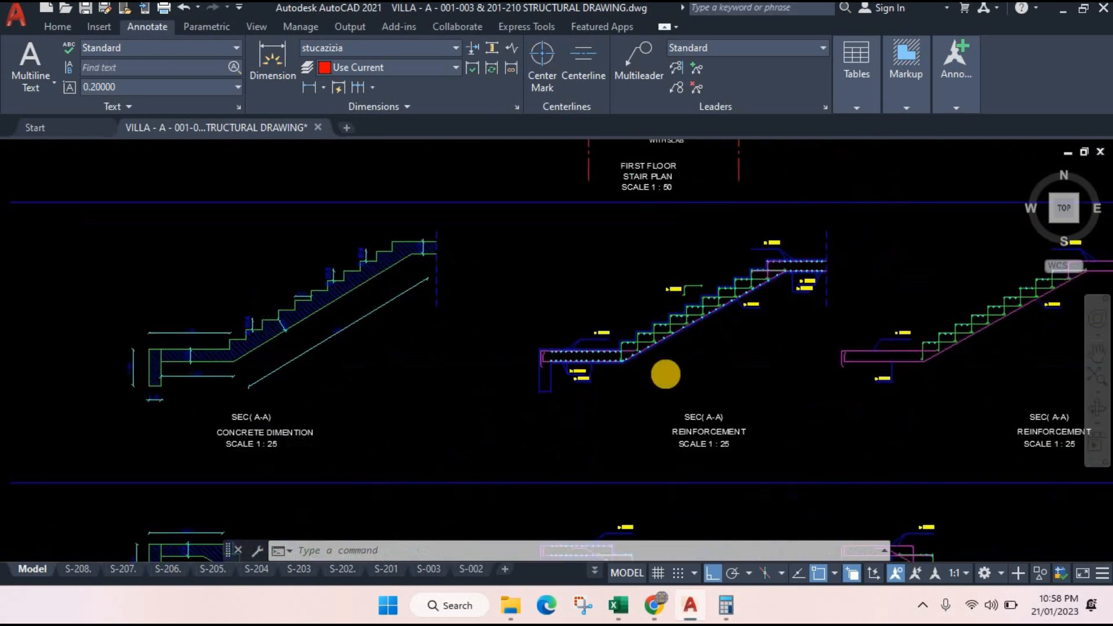
pyautogui.scroll(4, 522, 330)
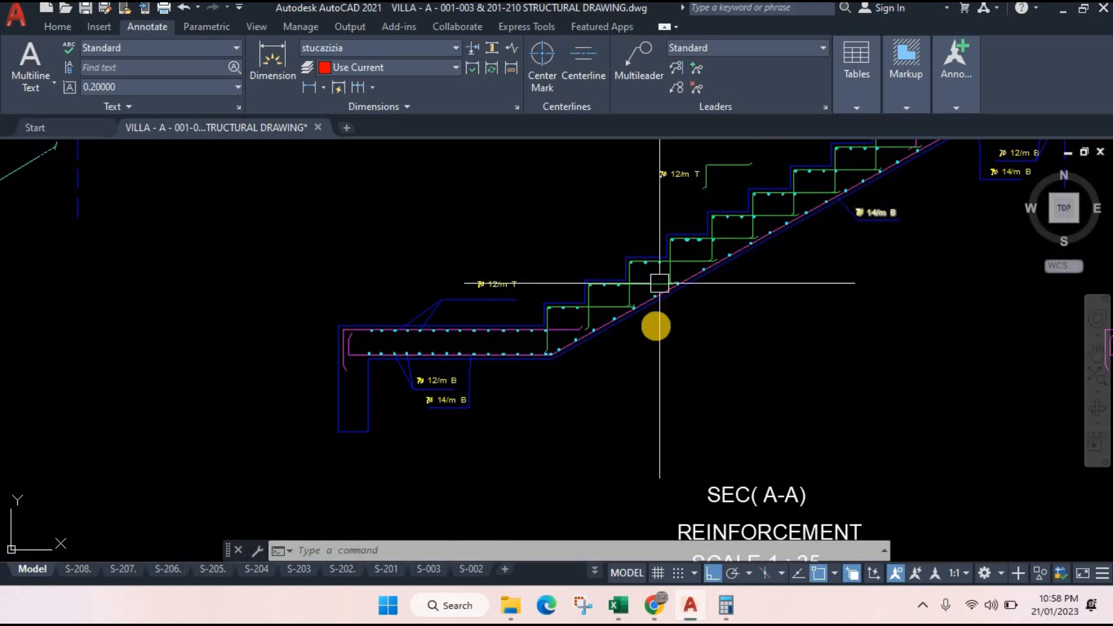
pyautogui.moveTo(653, 323); pyautogui.dragTo(775, 380)
# - Switch to the Bar Bedding Schedule workbook in Excel and slightly widen the Remarks column N on the Raft sheet
pyautogui.click(619, 605)
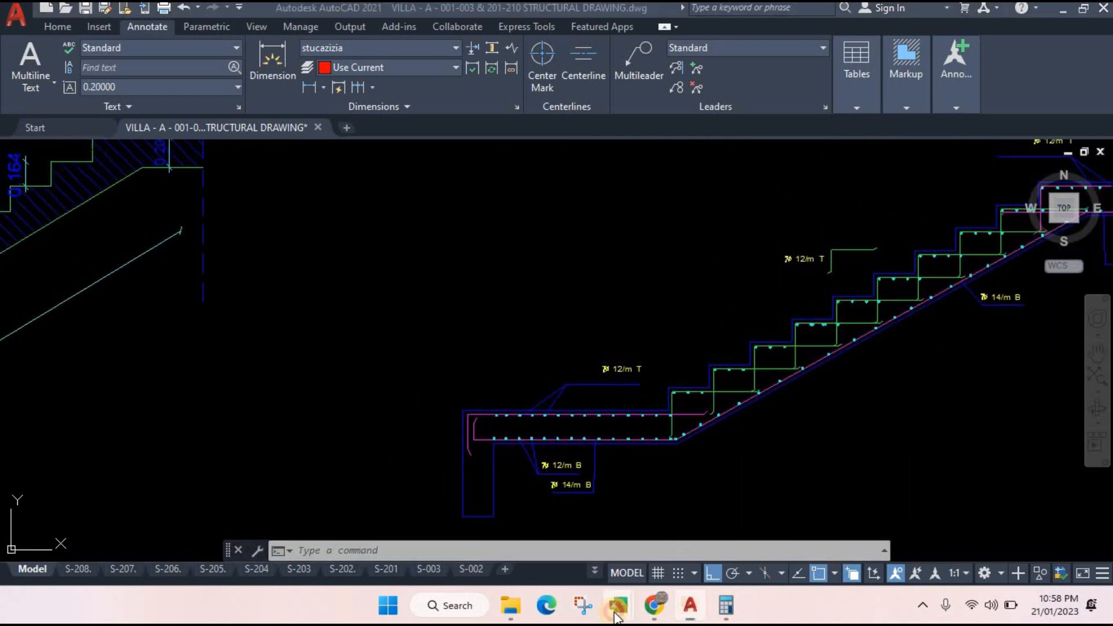
pyautogui.click(500, 468)
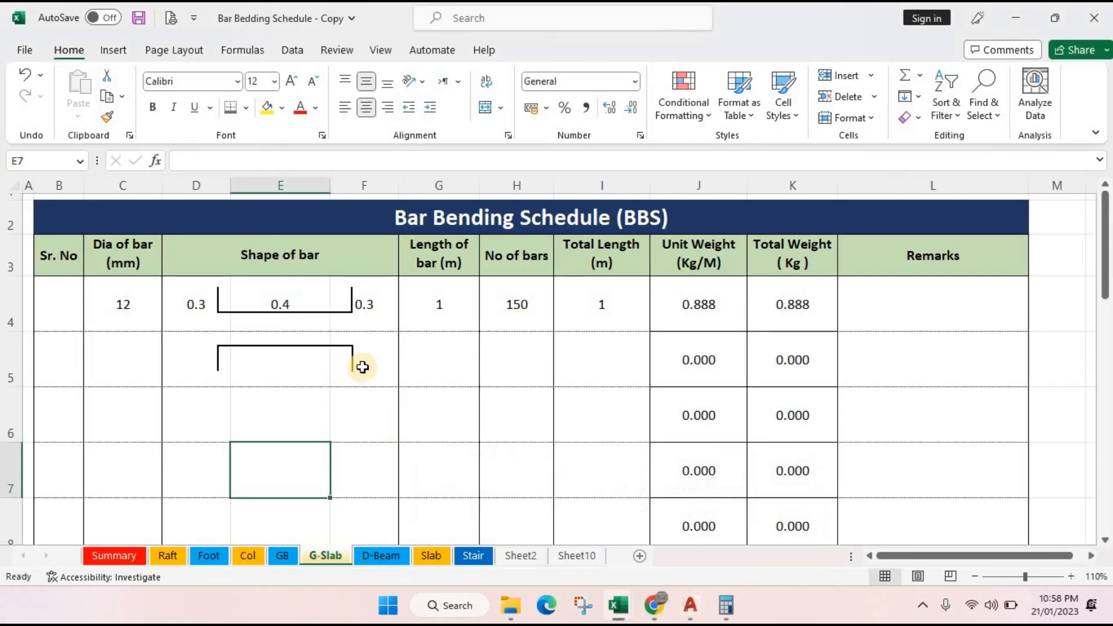
pyautogui.click(168, 557)
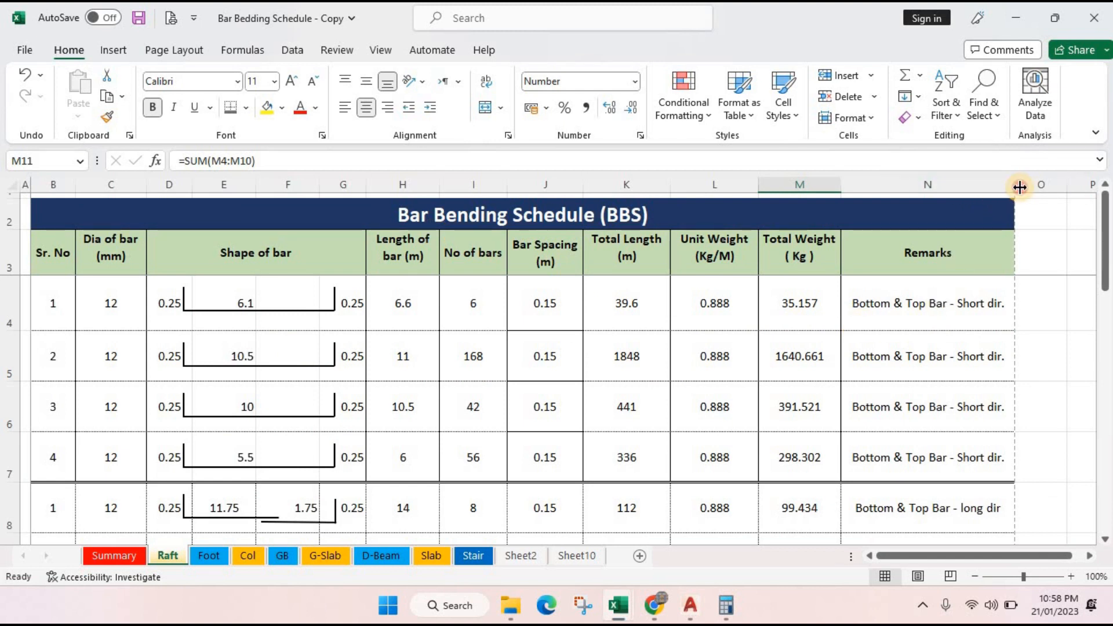
pyautogui.moveTo(1019, 187); pyautogui.dragTo(1024, 187)
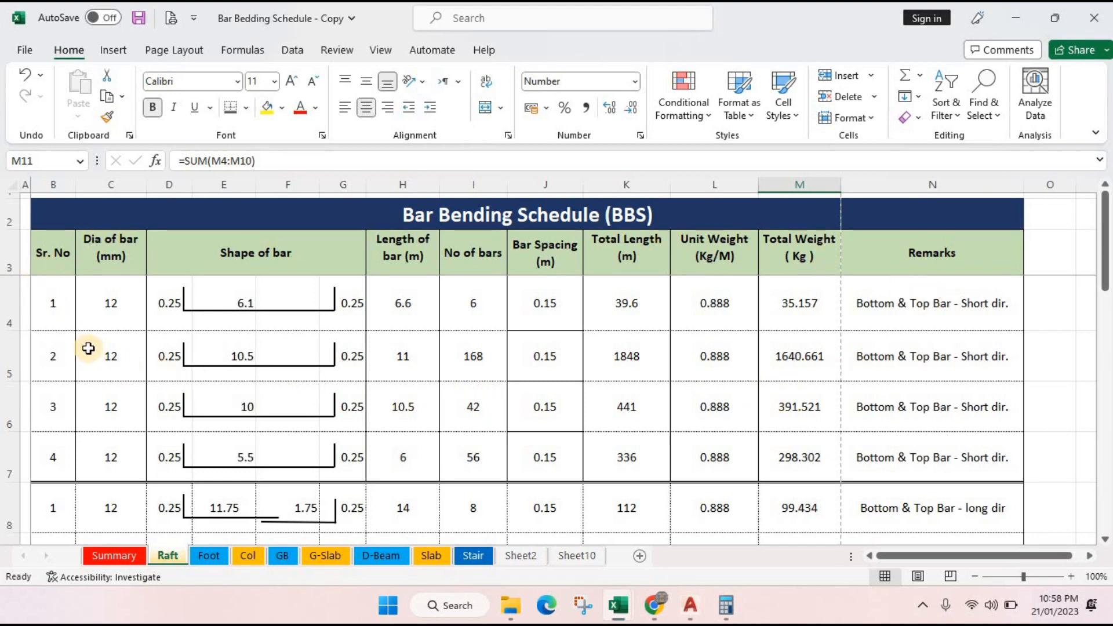
# - Review the Raft schedule rows, check the 12 mm bar count in F4 and weight in D4 on the Summary sheet, and return to Raft
pyautogui.scroll(-1, 203, 397)
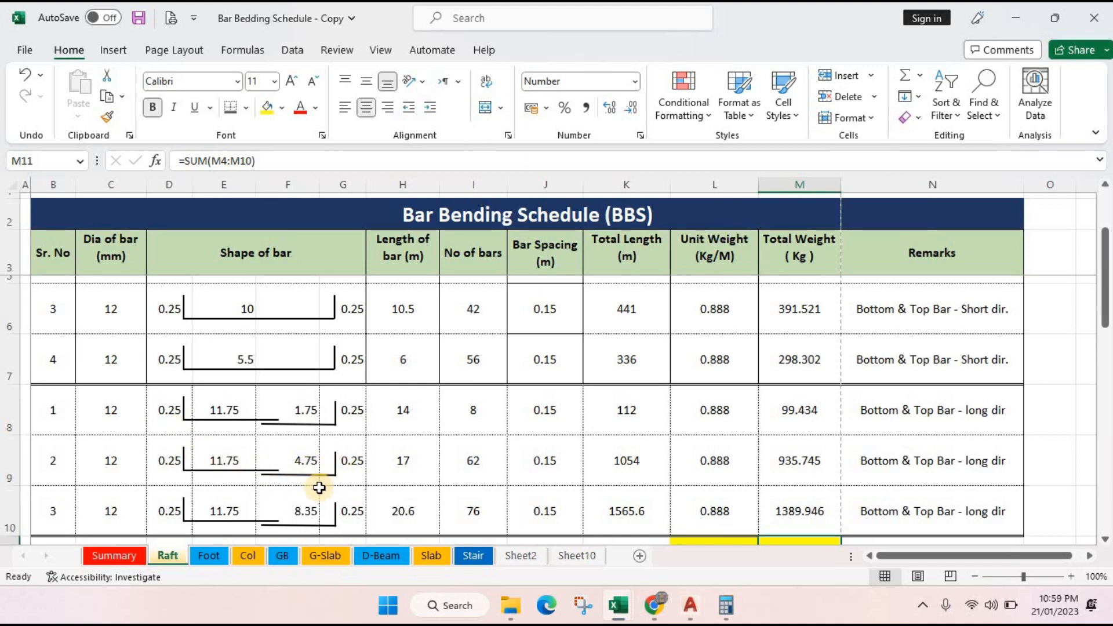
pyautogui.scroll(-1, 421, 463)
pyautogui.scroll(1, 370, 447)
pyautogui.scroll(-1, 541, 462)
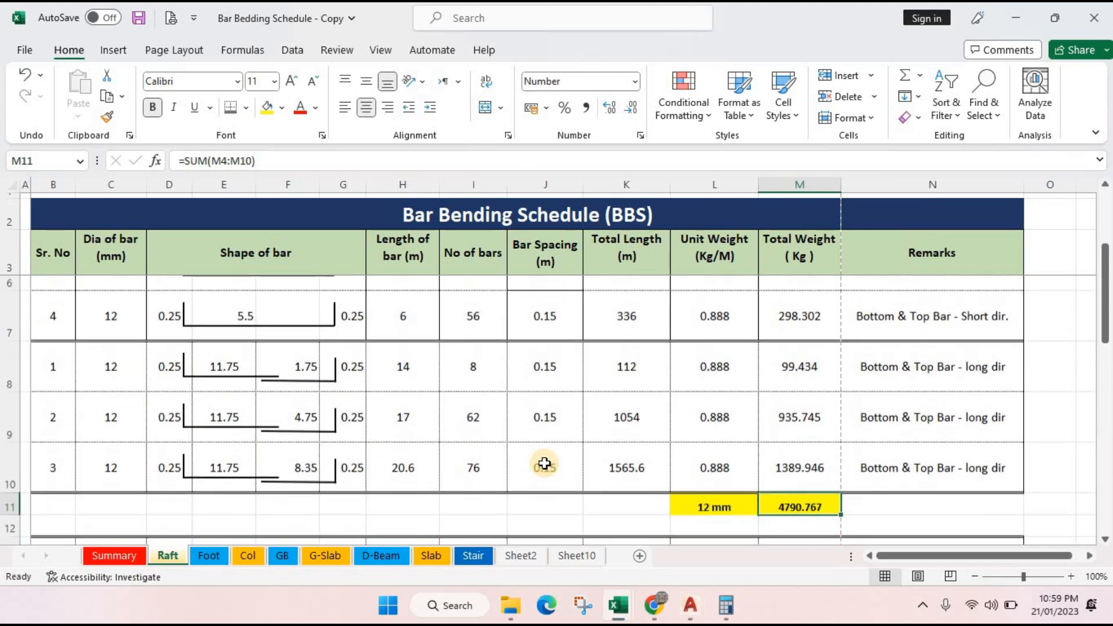
pyautogui.scroll(3, 606, 460)
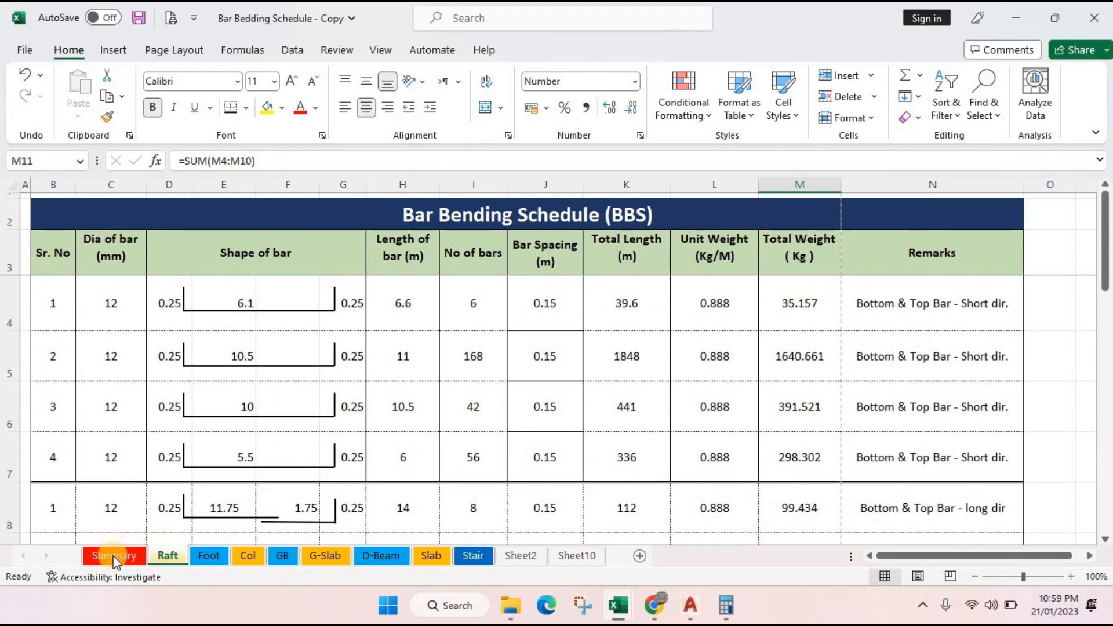
pyautogui.click(114, 556)
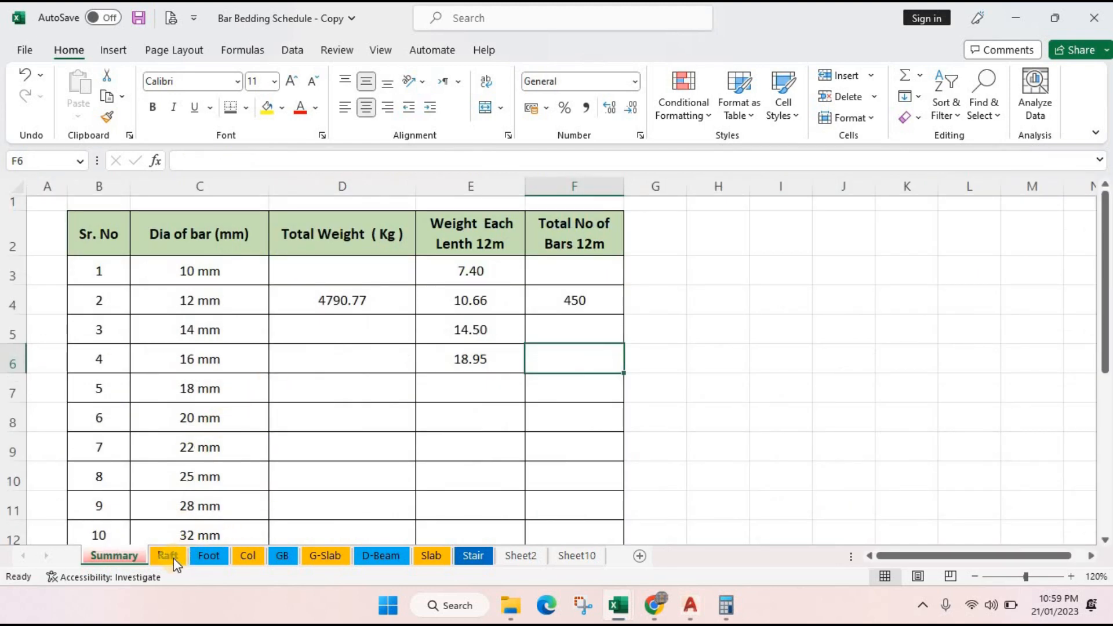
pyautogui.click(554, 303)
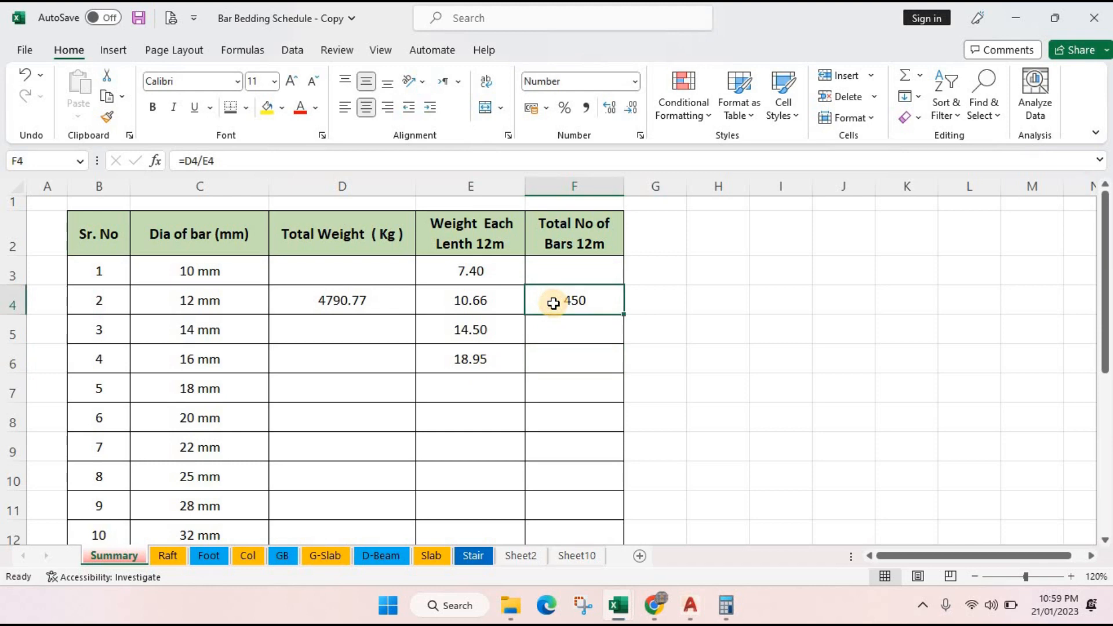
pyautogui.click(386, 300)
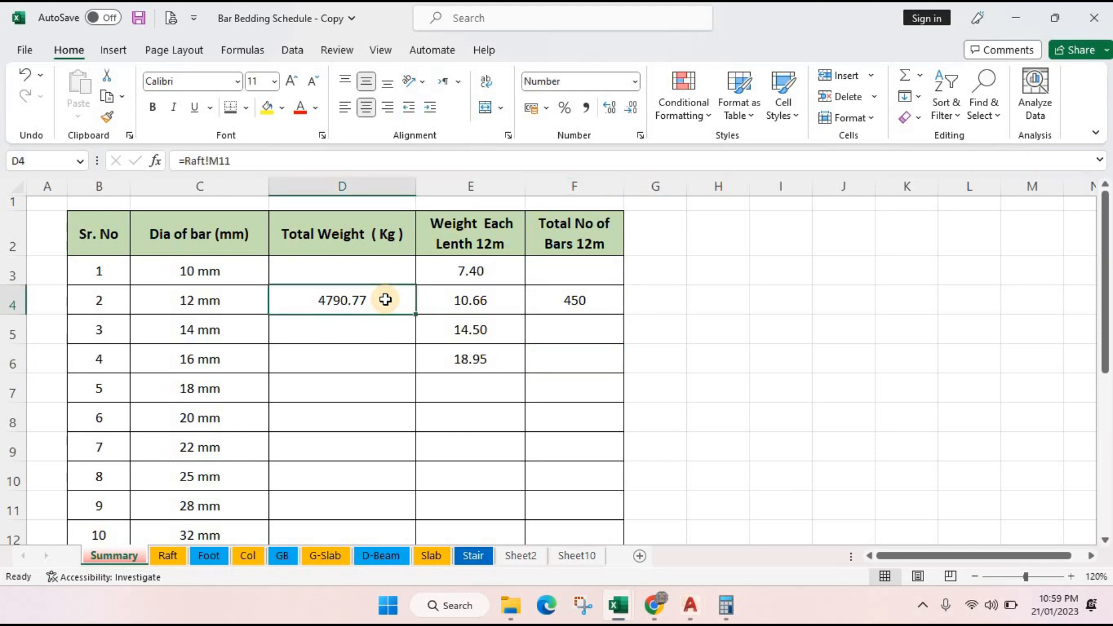
pyautogui.click(177, 557)
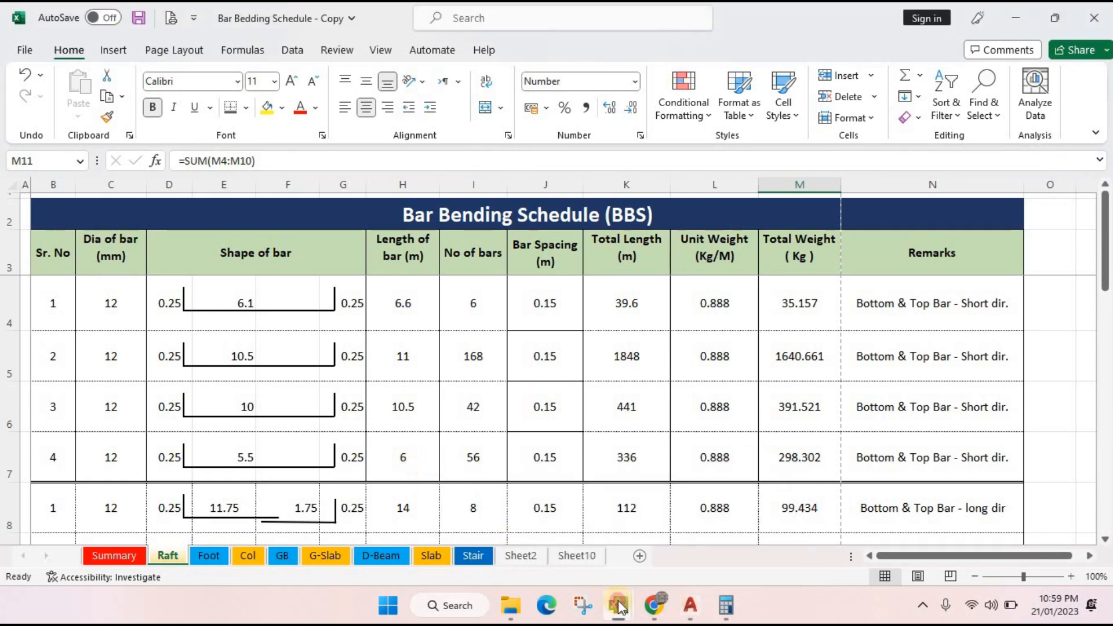
# - Switch to the BOQ Standard Final workbook and read the Plain Concrete and Reinforced Concrete descriptions on the Concrete sheet
pyautogui.click(637, 525)
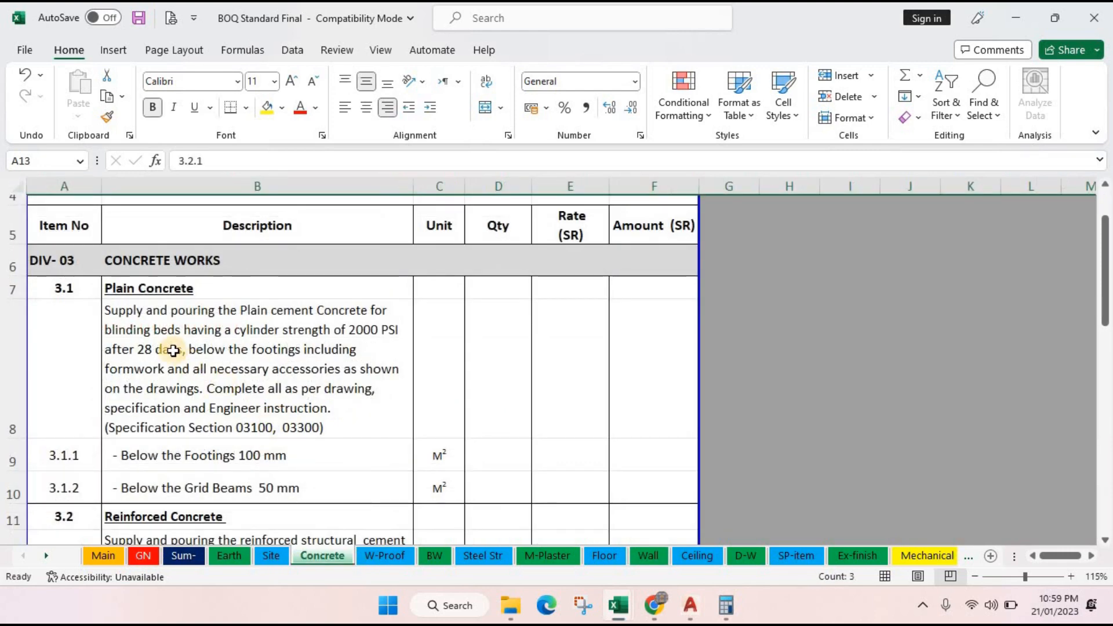
pyautogui.scroll(2, 169, 348)
pyautogui.scroll(-6, 261, 356)
pyautogui.click(524, 390)
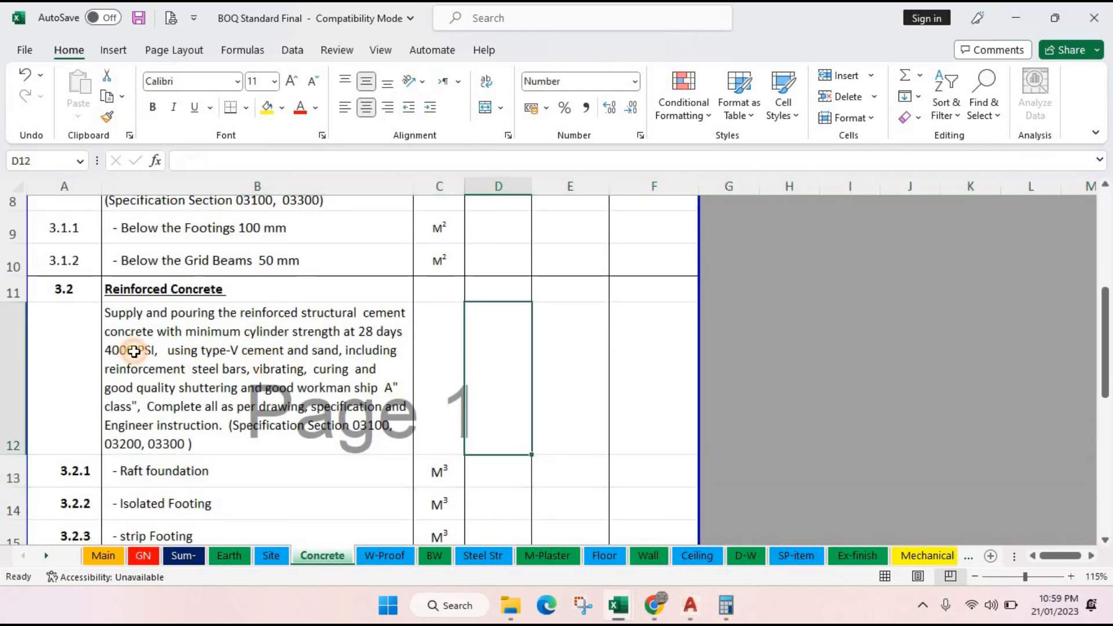
pyautogui.click(164, 348)
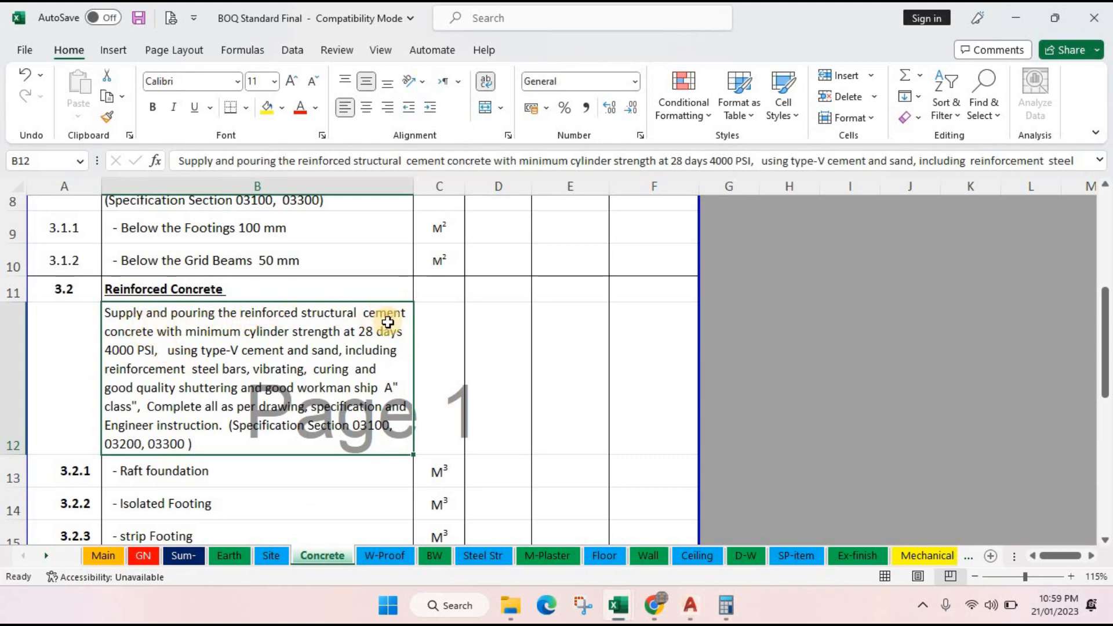
# - Examine the Reinforced Concrete items from Raft foundation to Grade Beam, including their Qty and Rate columns, and return to the sheet's beginning
pyautogui.scroll(-2, 204, 361)
pyautogui.click(213, 320)
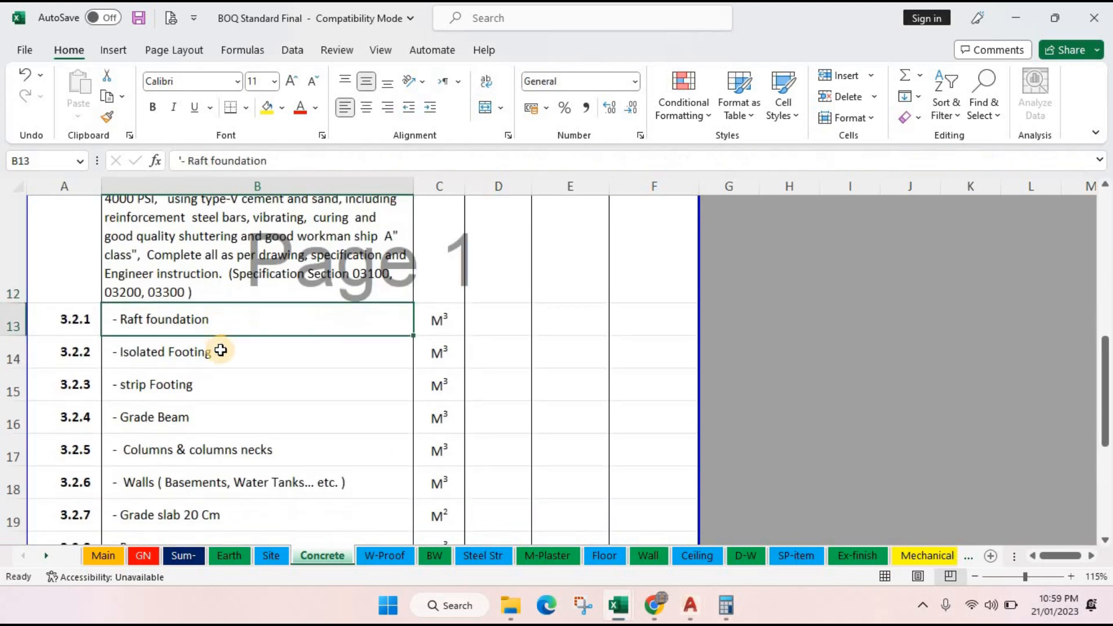
pyautogui.click(220, 351)
pyautogui.click(214, 386)
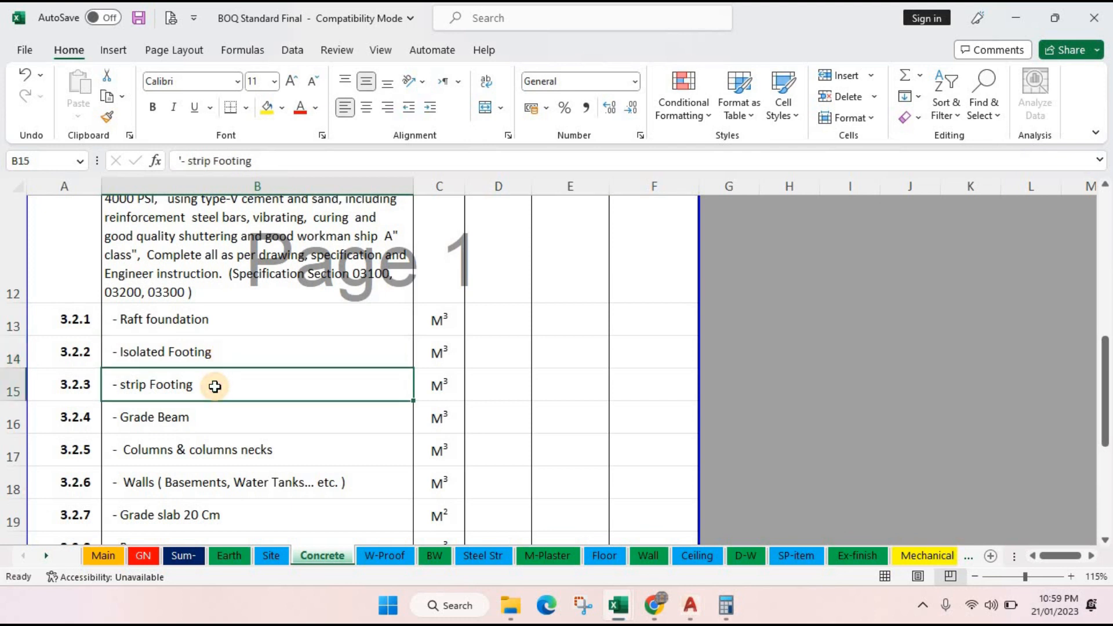
pyautogui.click(225, 413)
pyautogui.moveTo(500, 324); pyautogui.dragTo(493, 485)
pyautogui.moveTo(576, 320); pyautogui.dragTo(571, 435)
pyautogui.scroll(5, 497, 380)
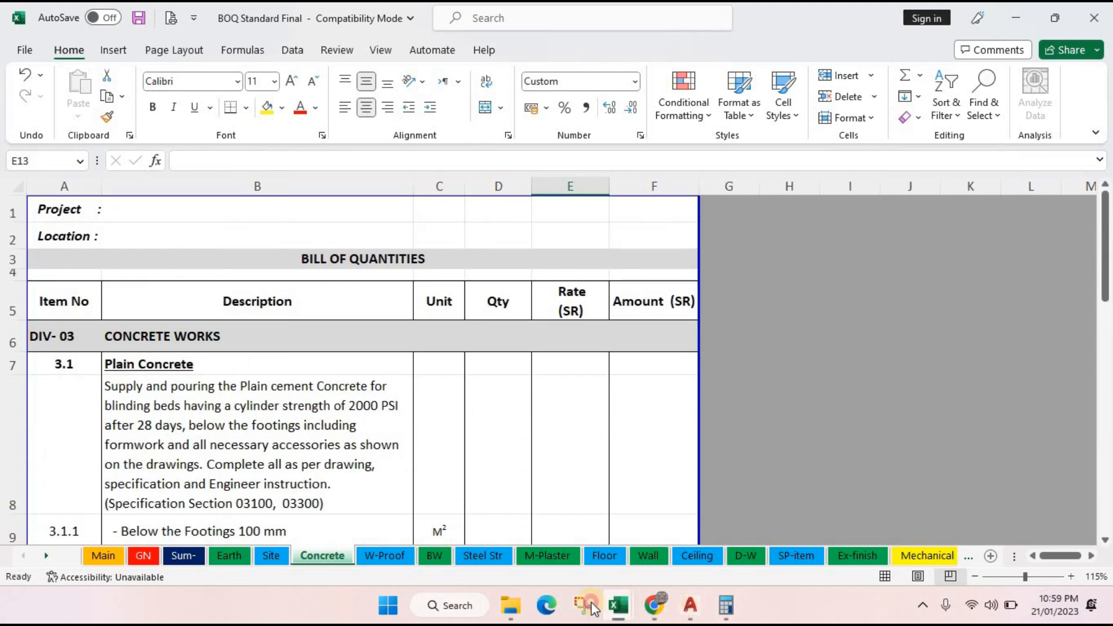
# - Switch back to the Bar Bedding Schedule workbook and look over the Raft sheet's third short-direction bar row, selecting its number of bars in I6
pyautogui.click(618, 605)
pyautogui.click(472, 504)
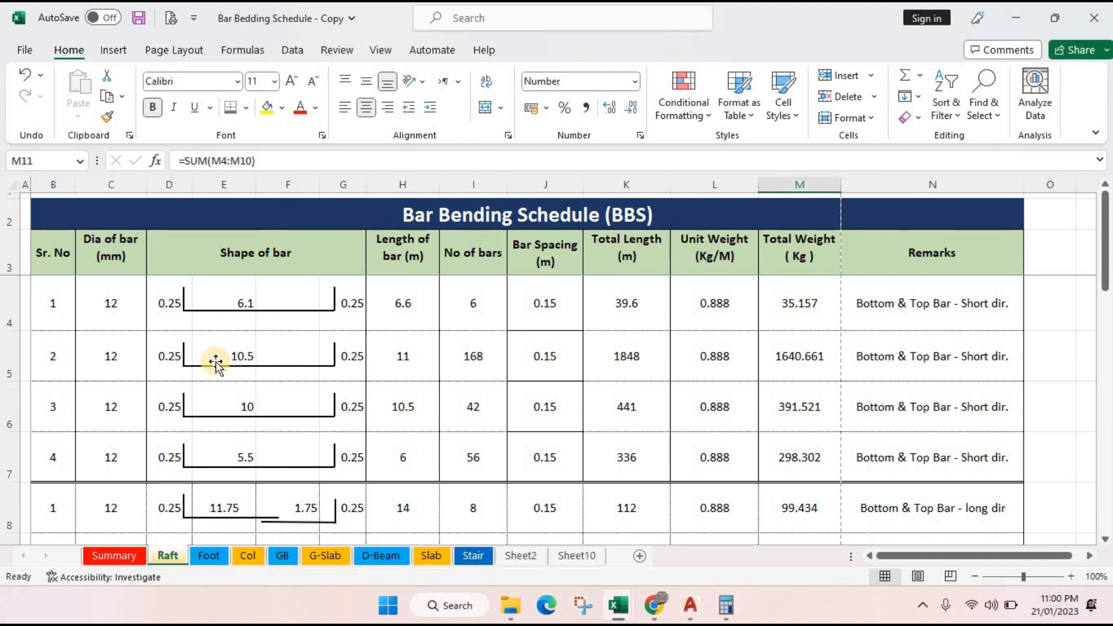
pyautogui.click(1050, 321)
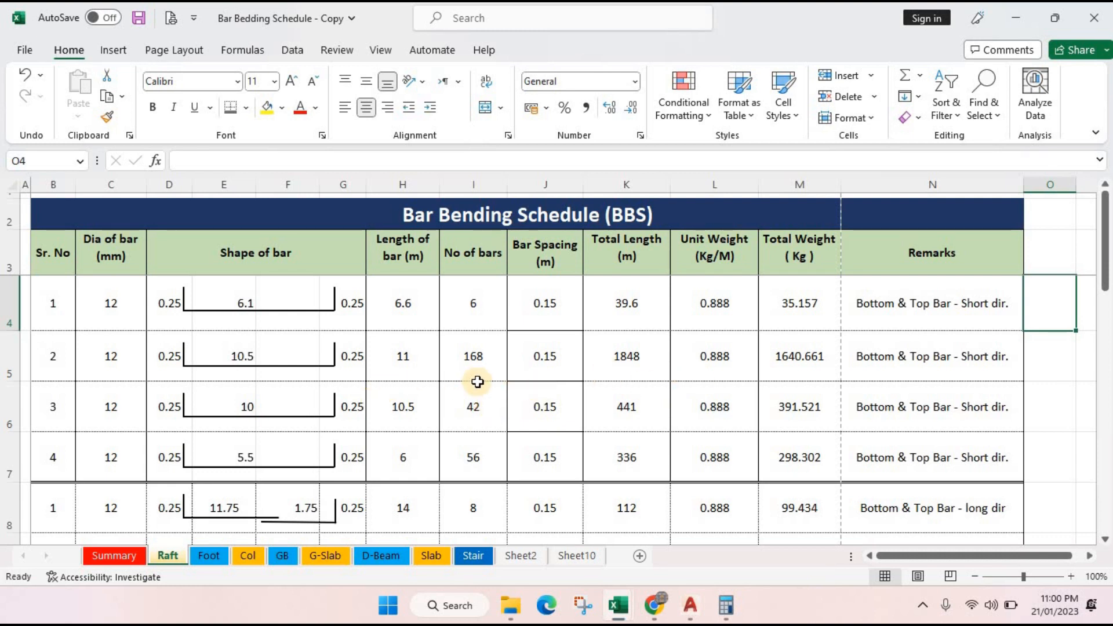
pyautogui.click(477, 385)
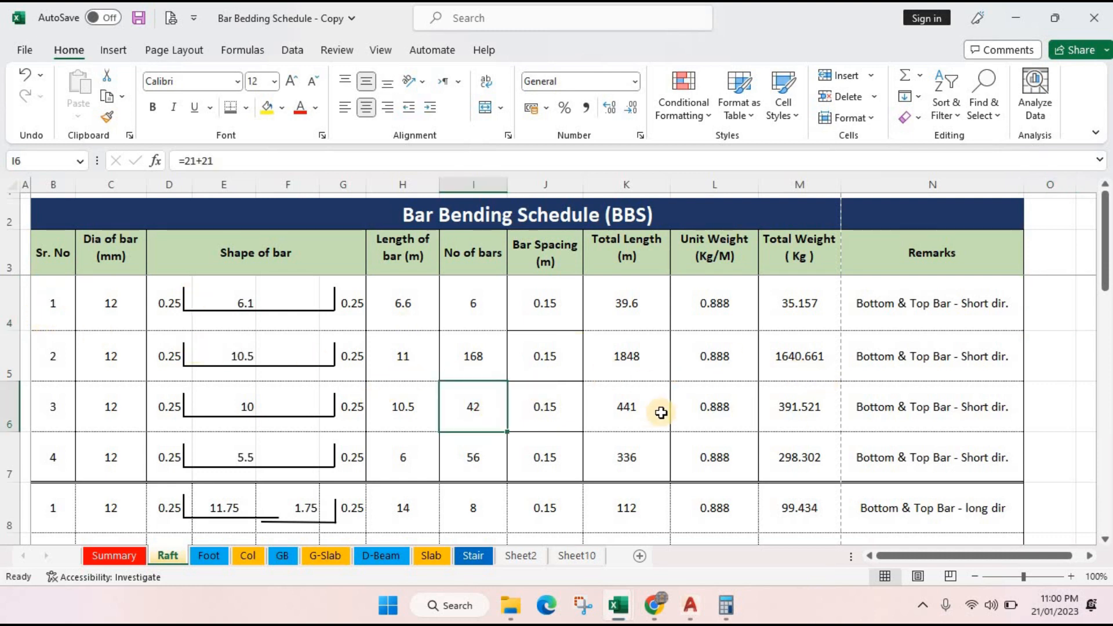